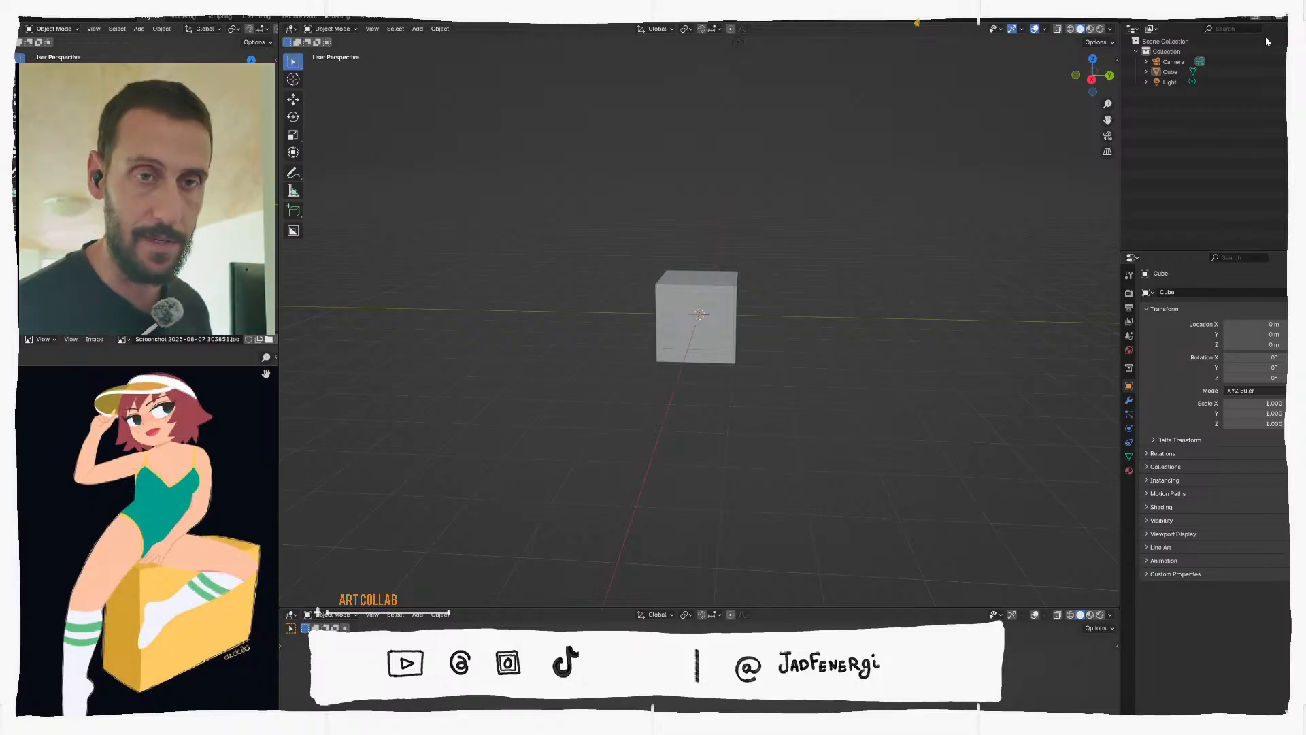
Delete the default cube from the scene
{"action": "middle_click_drag", "start_coordinate": [879, 288], "coordinate": [785, 280]}
{"action": "left_click", "coordinate": [724, 321]}
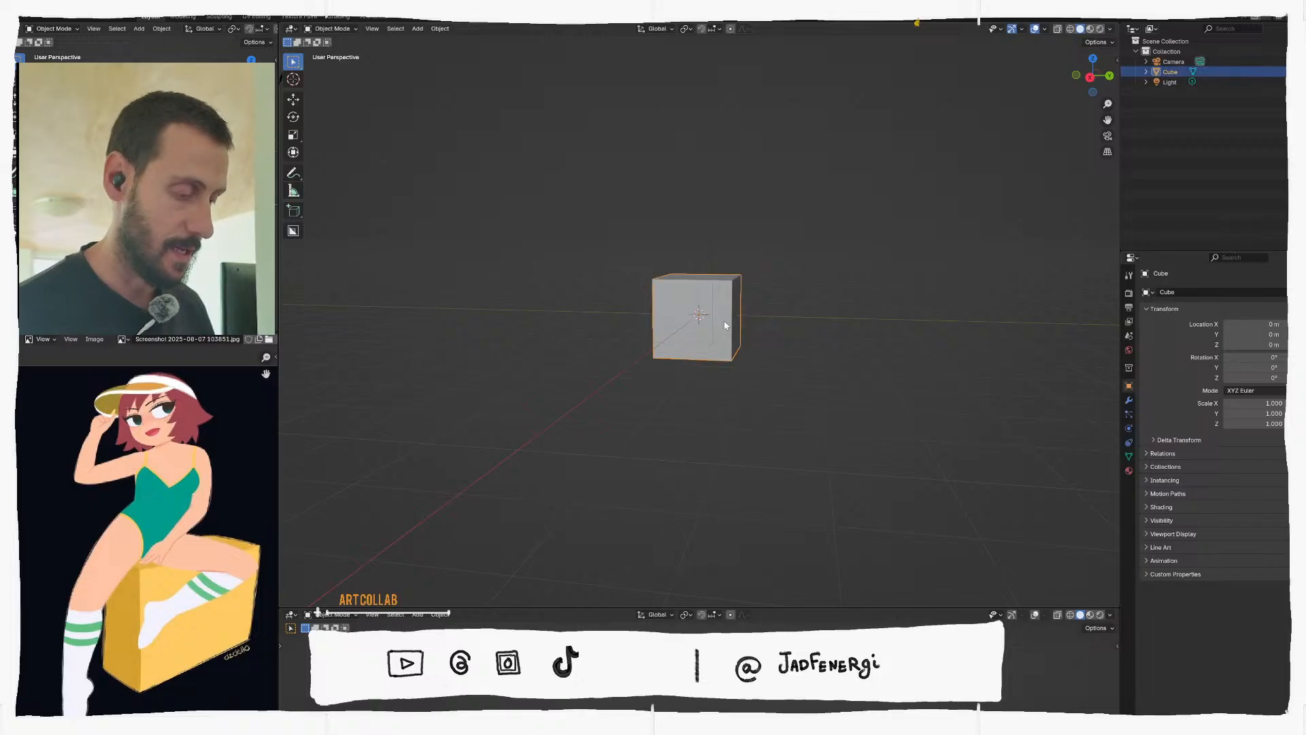
{"action": "key", "text": "x"}
{"action": "left_click", "coordinate": [727, 317]}
Add a UV sphere mesh at the scene origin
{"action": "key", "text": "shift+a"}
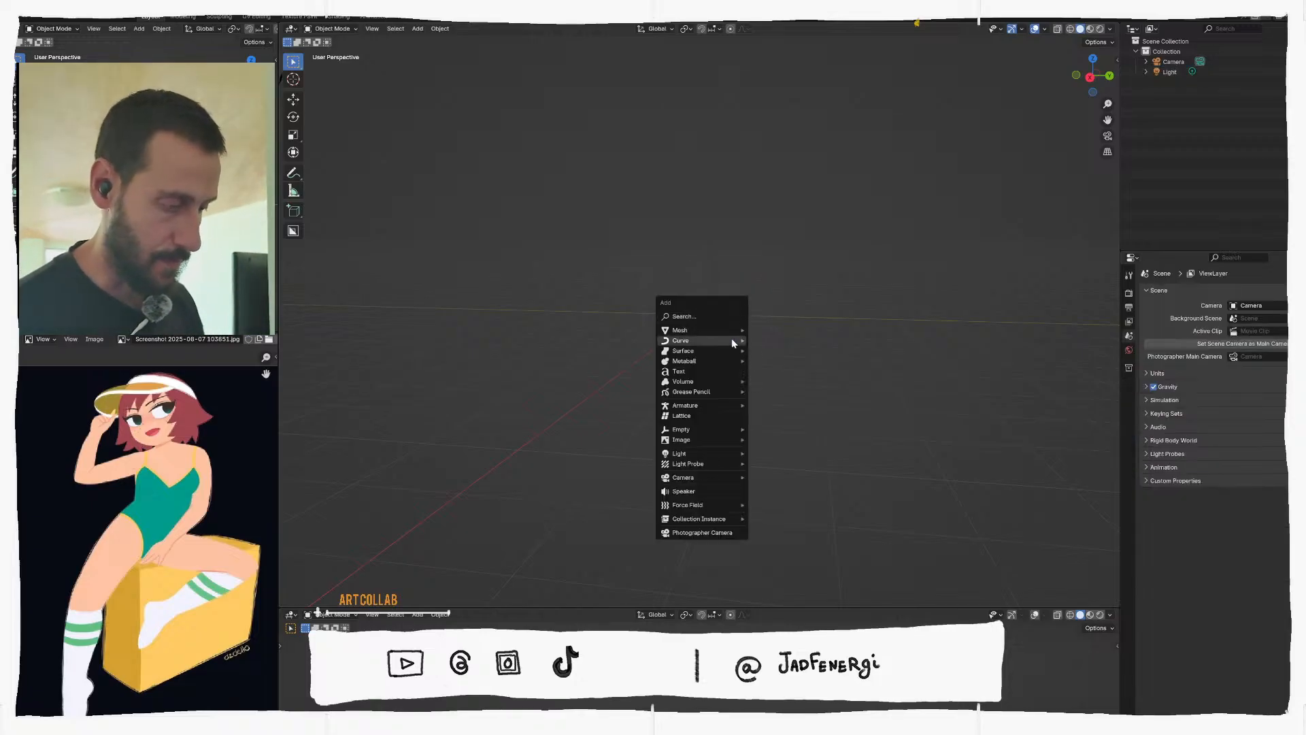
{"action": "middle_click_drag", "start_coordinate": [819, 260], "coordinate": [838, 311]}
{"action": "key", "text": "shift+a"}
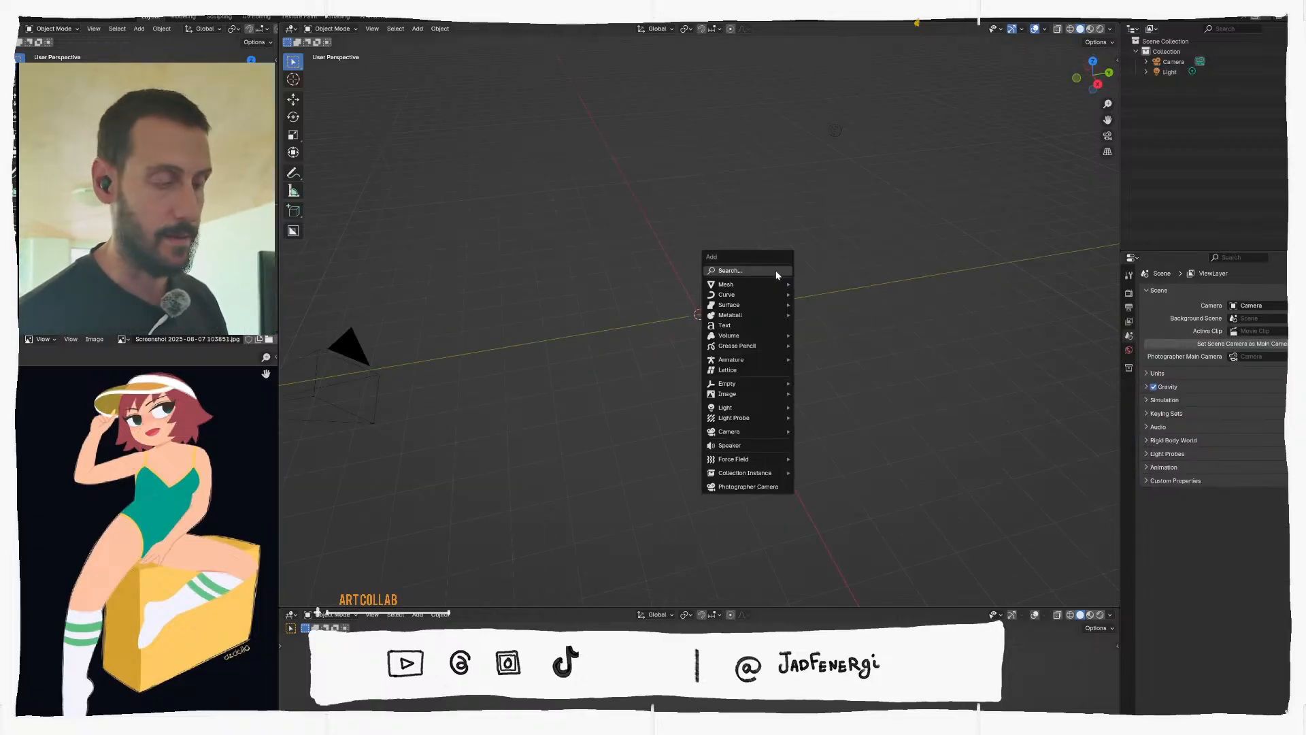
{"action": "mouse_move", "coordinate": [765, 287]}
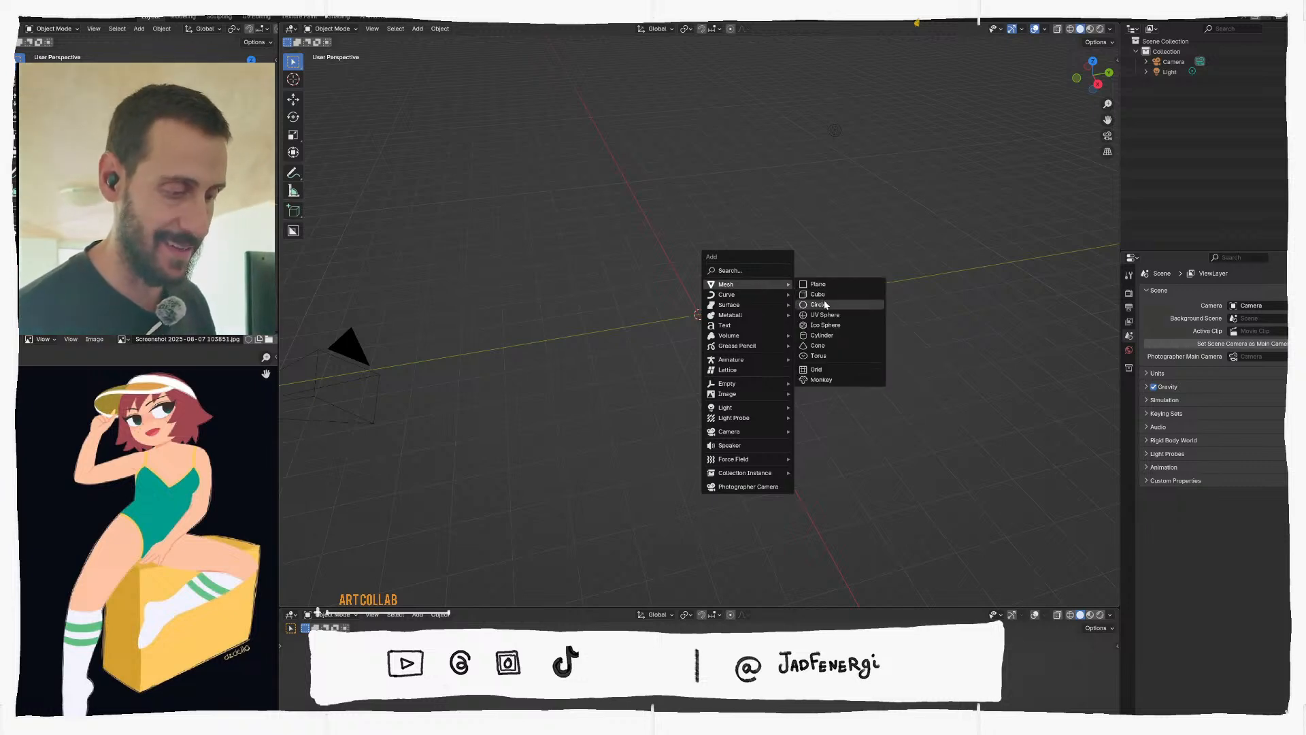
{"action": "left_click", "coordinate": [826, 314]}
{"action": "middle_click_drag", "start_coordinate": [730, 324], "coordinate": [706, 294]}
{"action": "scroll", "coordinate": [706, 294], "scroll_direction": "up", "scroll_amount": 5}
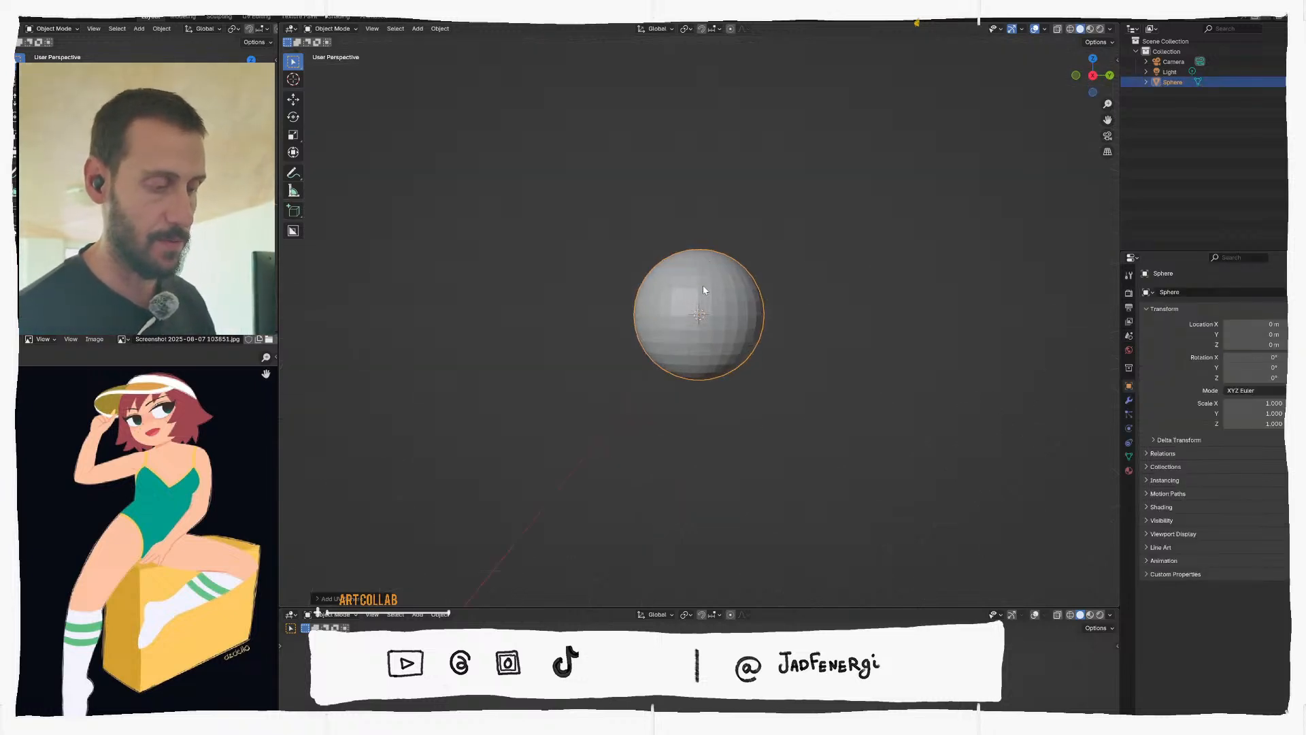
Put the sphere into Sculpt Mode with X symmetry enabled and set the brush radius to 238 px
{"action": "key", "text": "ctrl+Tab"}
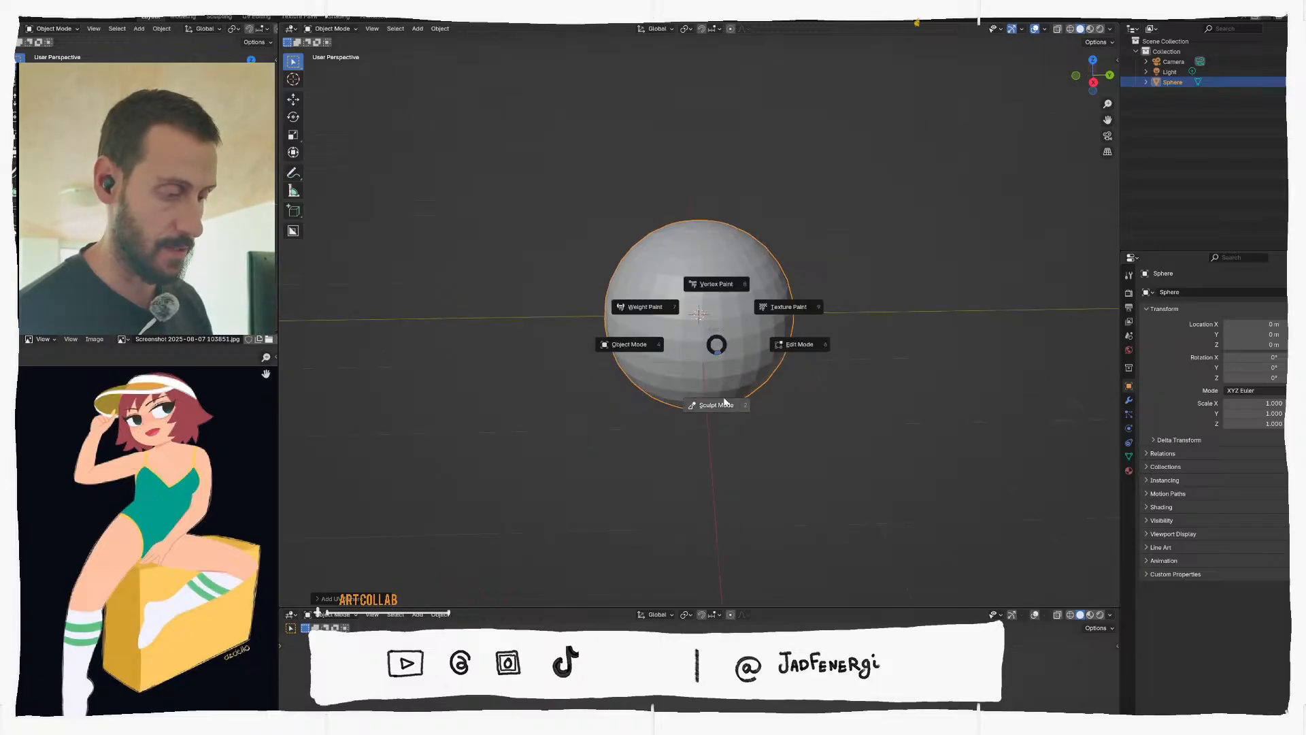
{"action": "left_click", "coordinate": [728, 283]}
{"action": "middle_click_drag", "start_coordinate": [717, 297], "coordinate": [962, 60]}
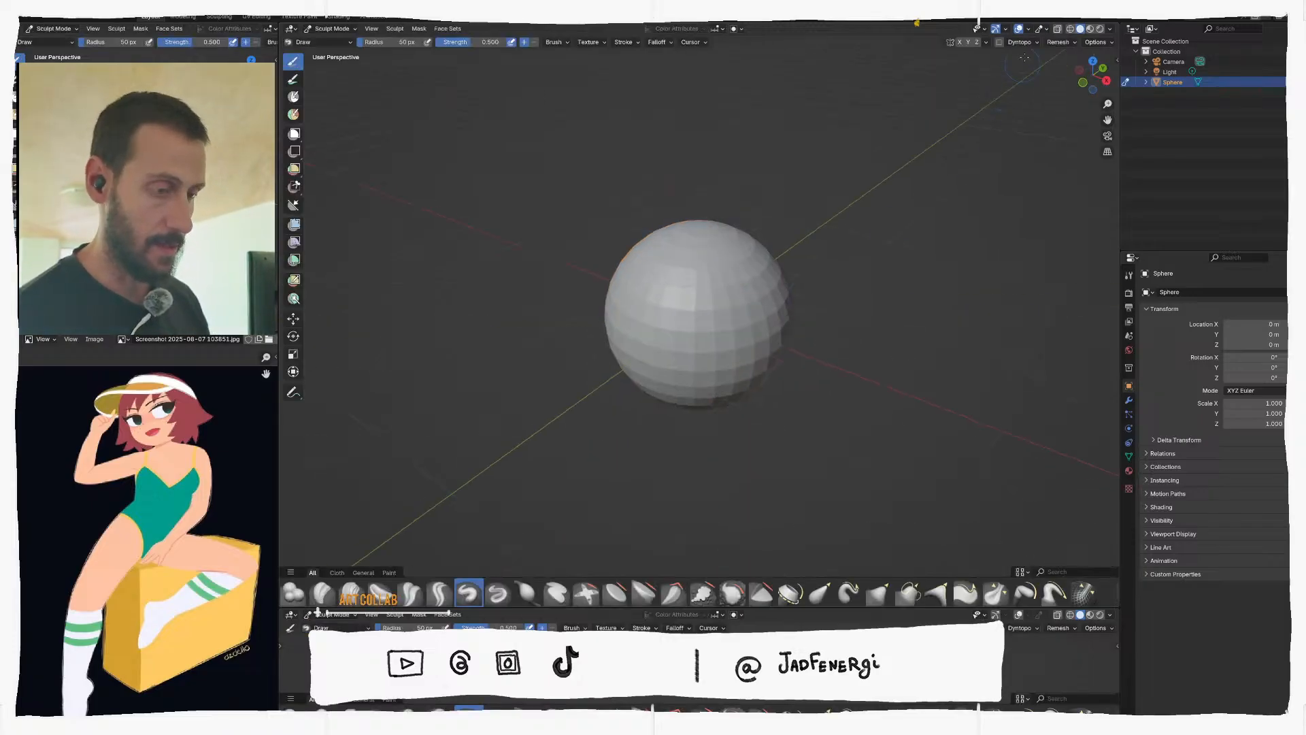
{"action": "mouse_move", "coordinate": [708, 296]}
{"action": "middle_mouse_down"}
{"action": "mouse_move", "coordinate": [715, 317]}
{"action": "mouse_move", "coordinate": [517, 320]}
{"action": "middle_mouse_up"}
{"action": "key", "text": "f"}
{"action": "left_click", "coordinate": [814, 325]}
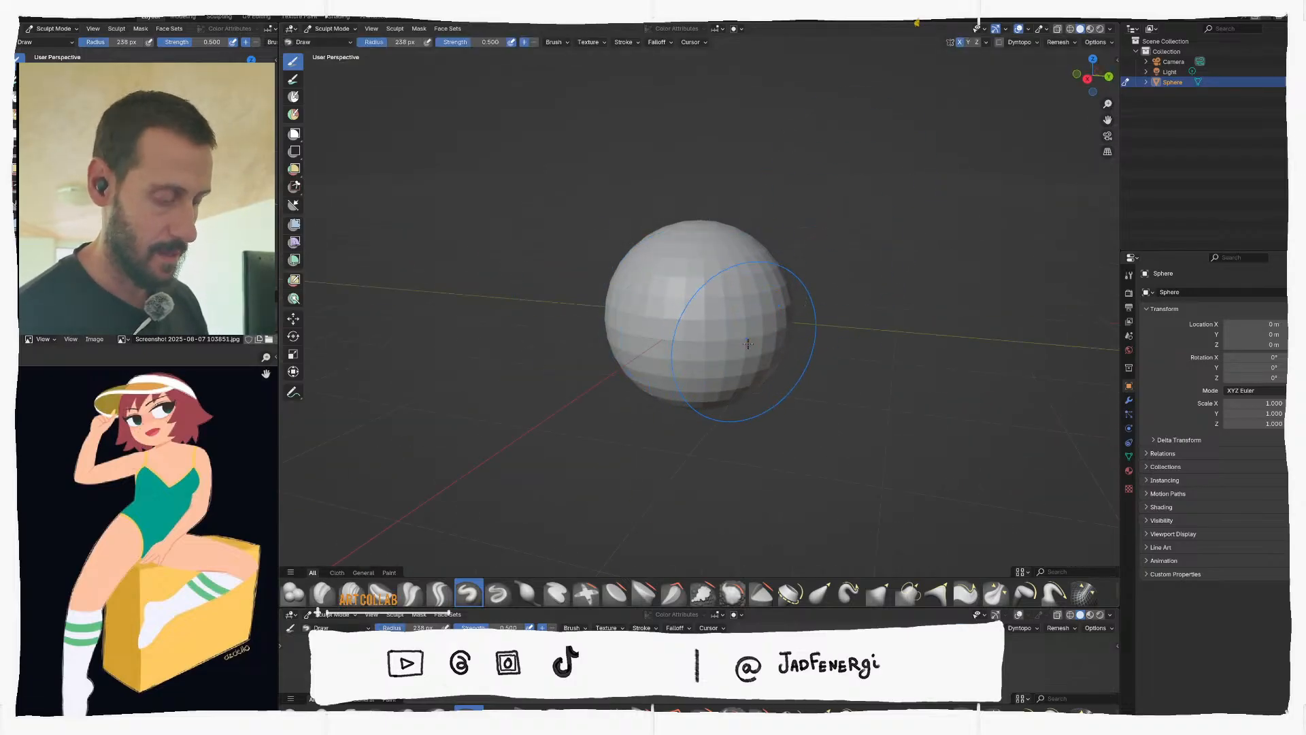
{"action": "middle_click_drag", "start_coordinate": [755, 313], "coordinate": [645, 325]}
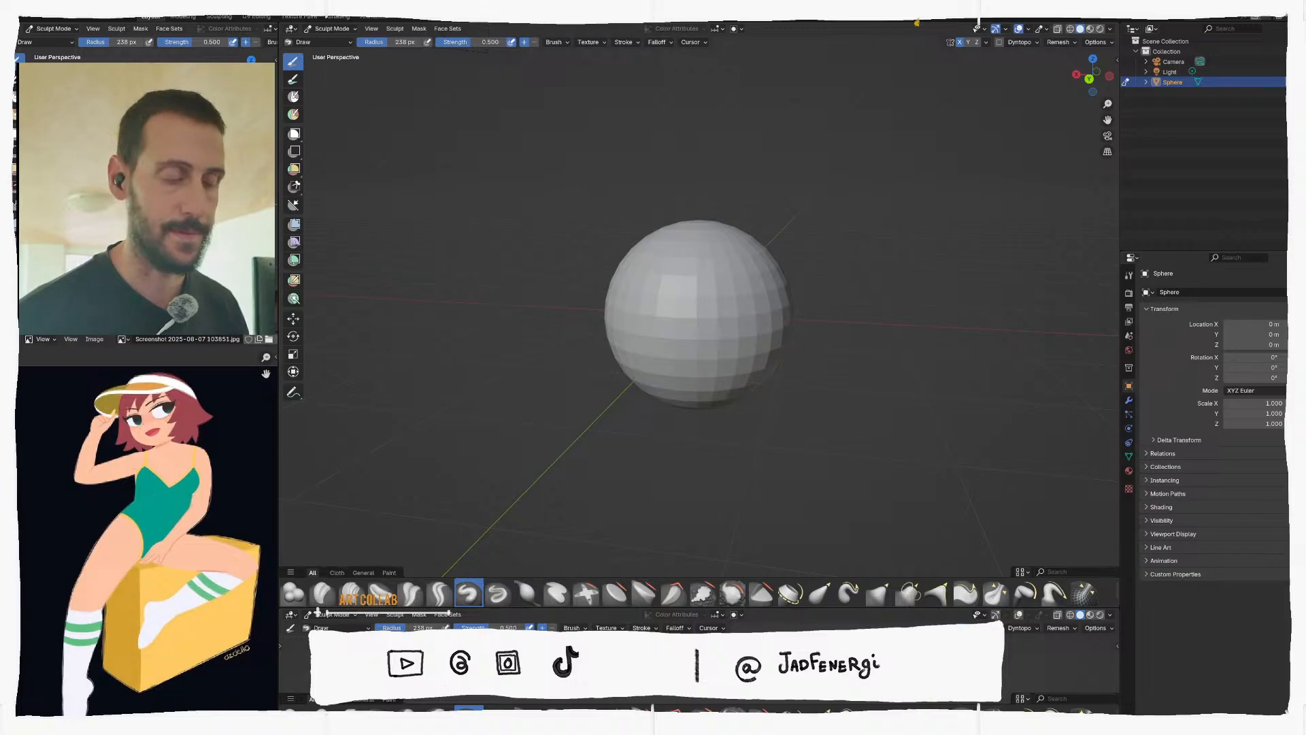
Return to Object Mode and show the wireframe over the sphere
{"action": "mouse_move", "coordinate": [724, 318]}
{"action": "middle_mouse_down"}
{"action": "mouse_move", "coordinate": [742, 323]}
{"action": "mouse_move", "coordinate": [656, 291]}
{"action": "middle_mouse_up"}
{"action": "scroll", "coordinate": [742, 323], "scroll_direction": "up", "scroll_amount": 2}
{"action": "key", "text": "ctrl+Tab"}
{"action": "left_click", "coordinate": [670, 319]}
{"action": "key", "text": "q"}
{"action": "left_click", "coordinate": [675, 286]}
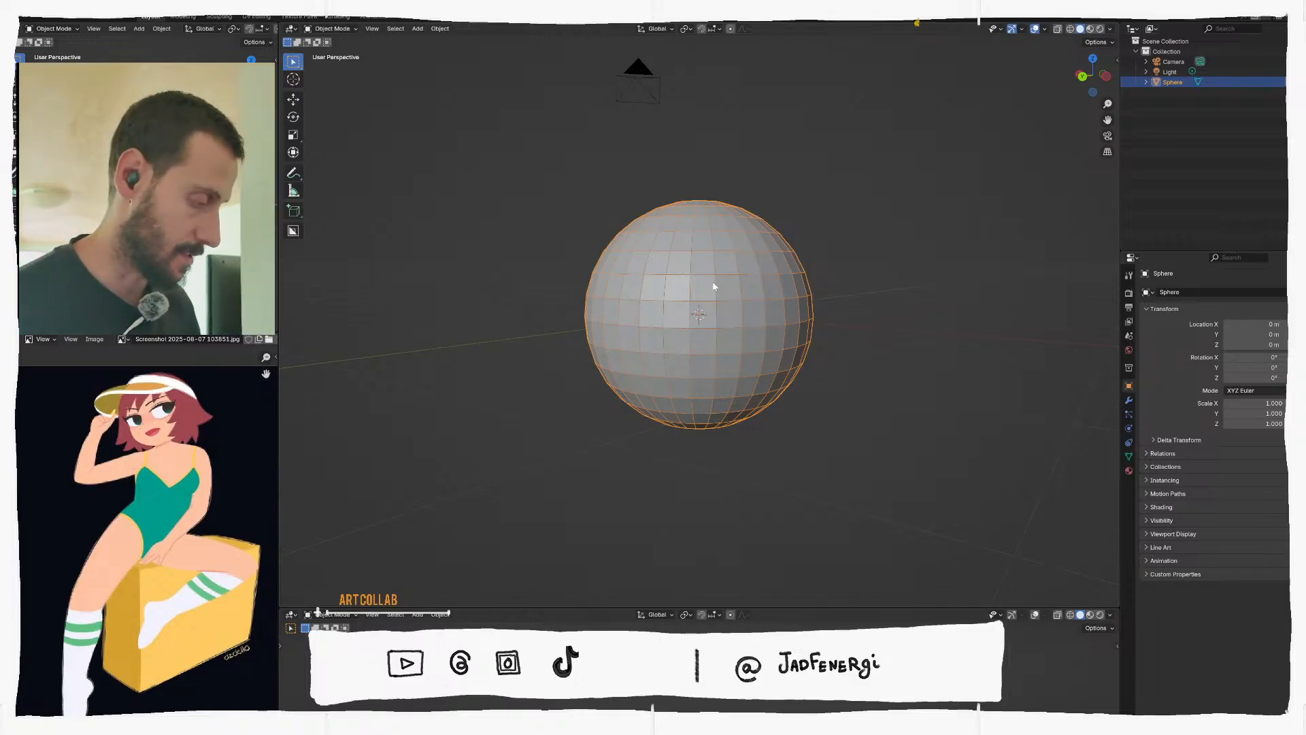
Switch the wireframed sphere back to Sculpt Mode
{"action": "scroll", "coordinate": [741, 275], "scroll_direction": "up", "scroll_amount": 2}
{"action": "middle_click_drag", "start_coordinate": [740, 275], "coordinate": [762, 349]}
{"action": "key", "text": "ctrl+Tab"}
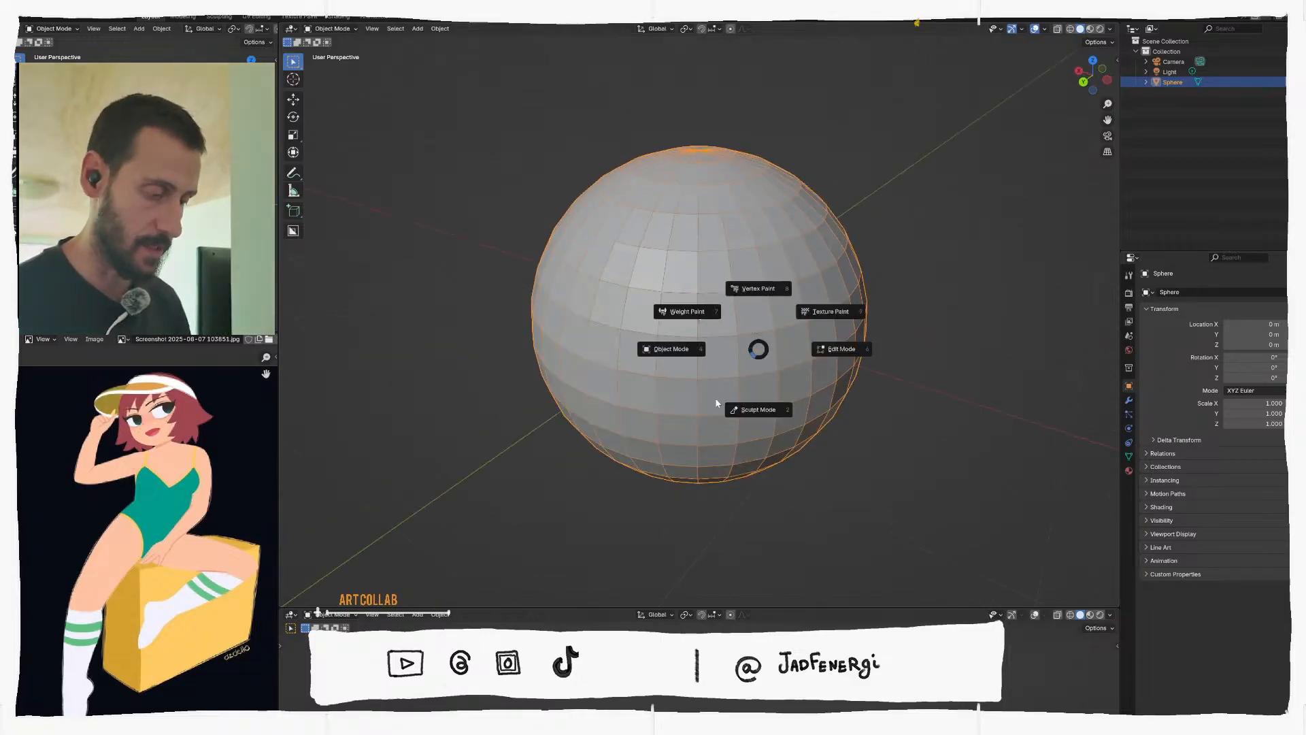
{"action": "left_click", "coordinate": [722, 401]}
{"action": "key", "text": "ctrl+Tab"}
{"action": "left_click", "coordinate": [747, 407]}
{"action": "middle_click_drag", "start_coordinate": [723, 408], "coordinate": [679, 325]}
{"action": "key", "text": "Tab"}
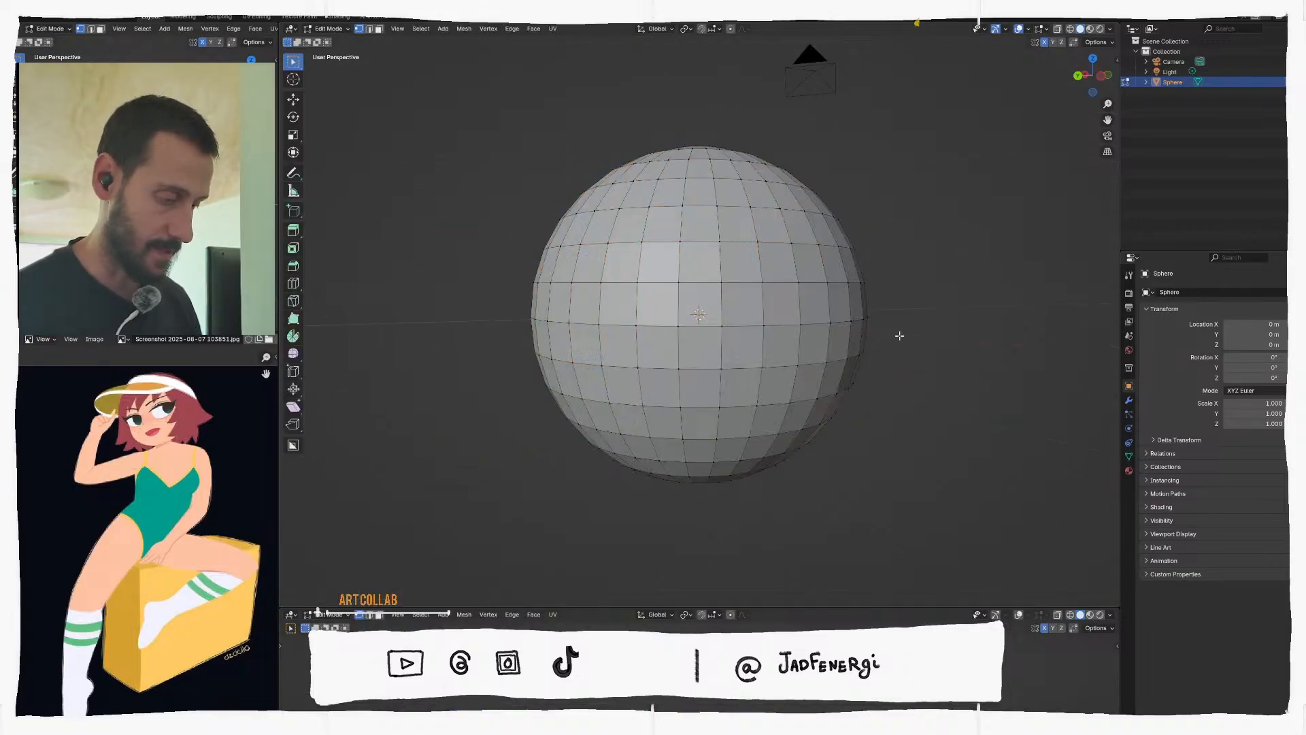
{"action": "key", "text": "ctrl+Tab"}
{"action": "left_click", "coordinate": [782, 418]}
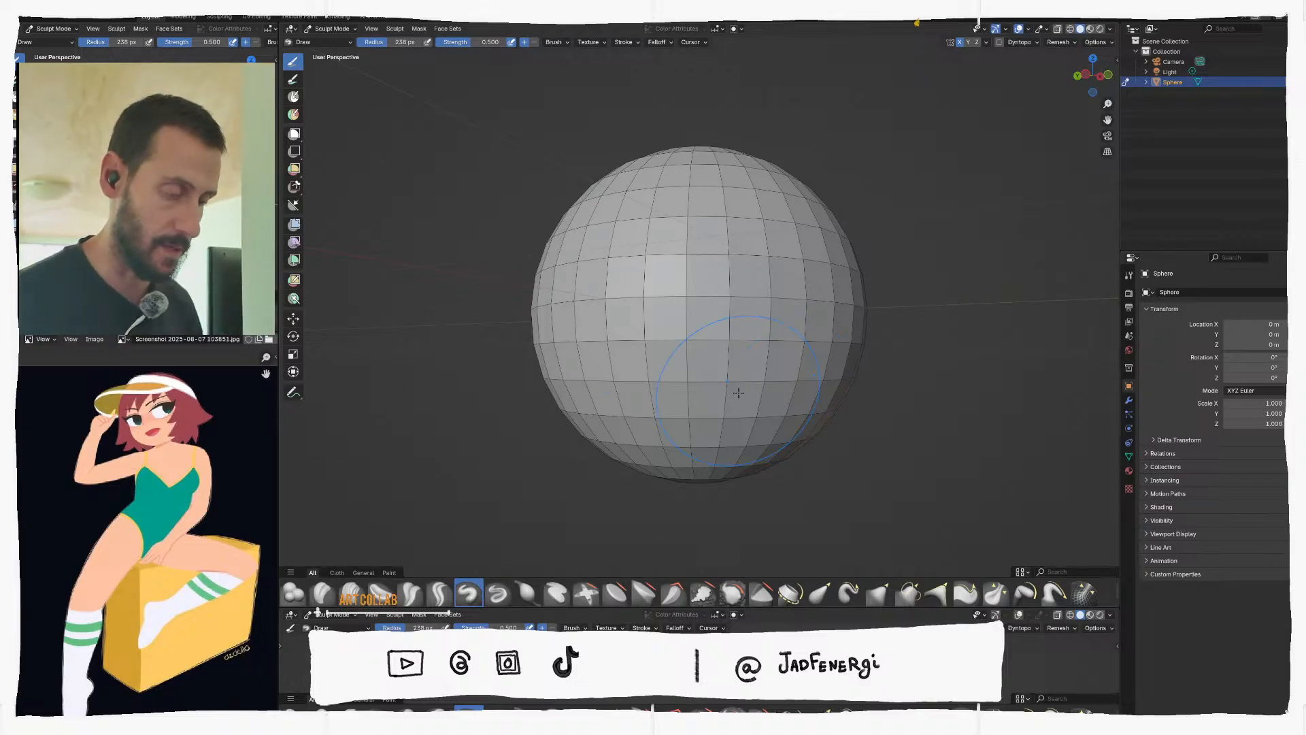
Choose the Grab brush and enlarge its radius to cover most of the sphere
{"action": "key", "text": "g"}
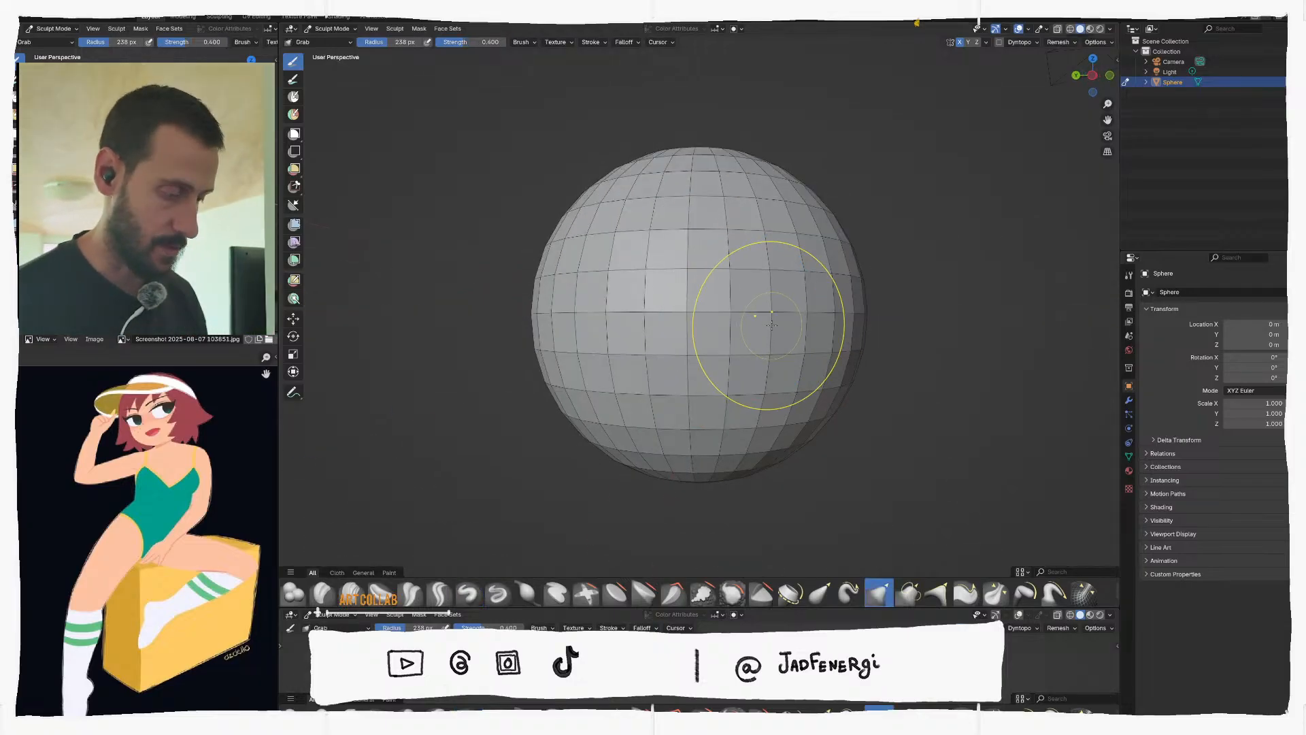
{"action": "middle_click_drag", "start_coordinate": [700, 315], "coordinate": [627, 321]}
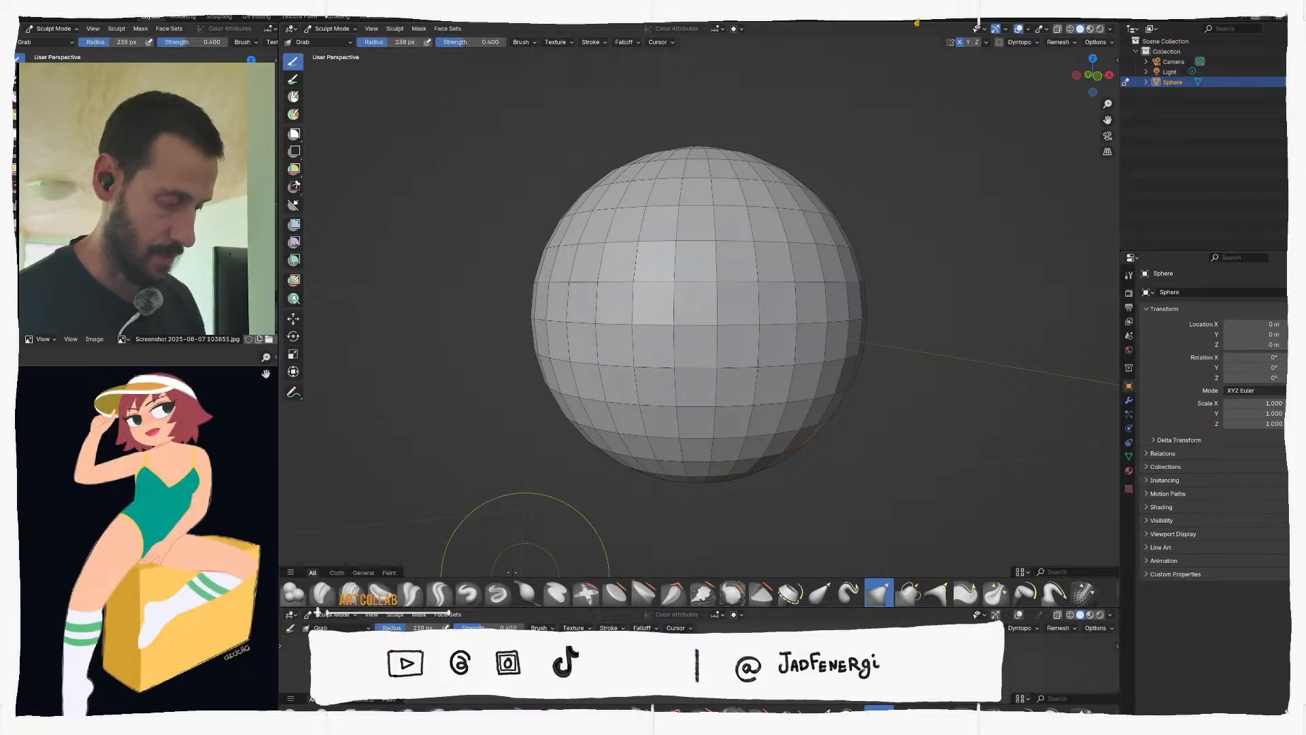
{"action": "mouse_move", "coordinate": [664, 340]}
{"action": "middle_mouse_down"}
{"action": "mouse_move", "coordinate": [787, 292]}
{"action": "mouse_move", "coordinate": [745, 333]}
{"action": "mouse_move", "coordinate": [725, 424]}
{"action": "middle_mouse_up"}
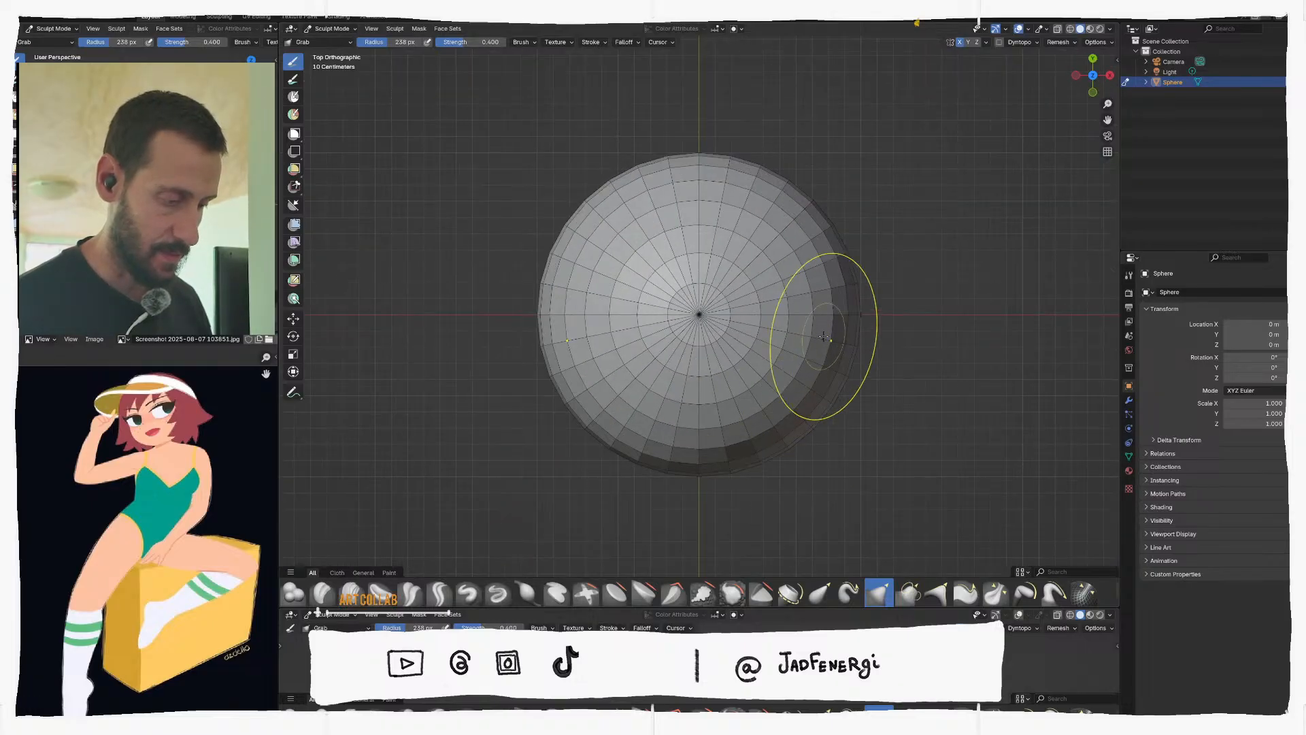
{"action": "mouse_move", "coordinate": [823, 335]}
{"action": "middle_mouse_down"}
{"action": "mouse_move", "coordinate": [822, 356]}
{"action": "mouse_move", "coordinate": [821, 320]}
{"action": "mouse_move", "coordinate": [820, 336]}
{"action": "mouse_move", "coordinate": [776, 347]}
{"action": "mouse_move", "coordinate": [838, 264]}
{"action": "middle_mouse_up"}
{"action": "key", "text": "f"}
{"action": "left_click", "coordinate": [939, 321]}
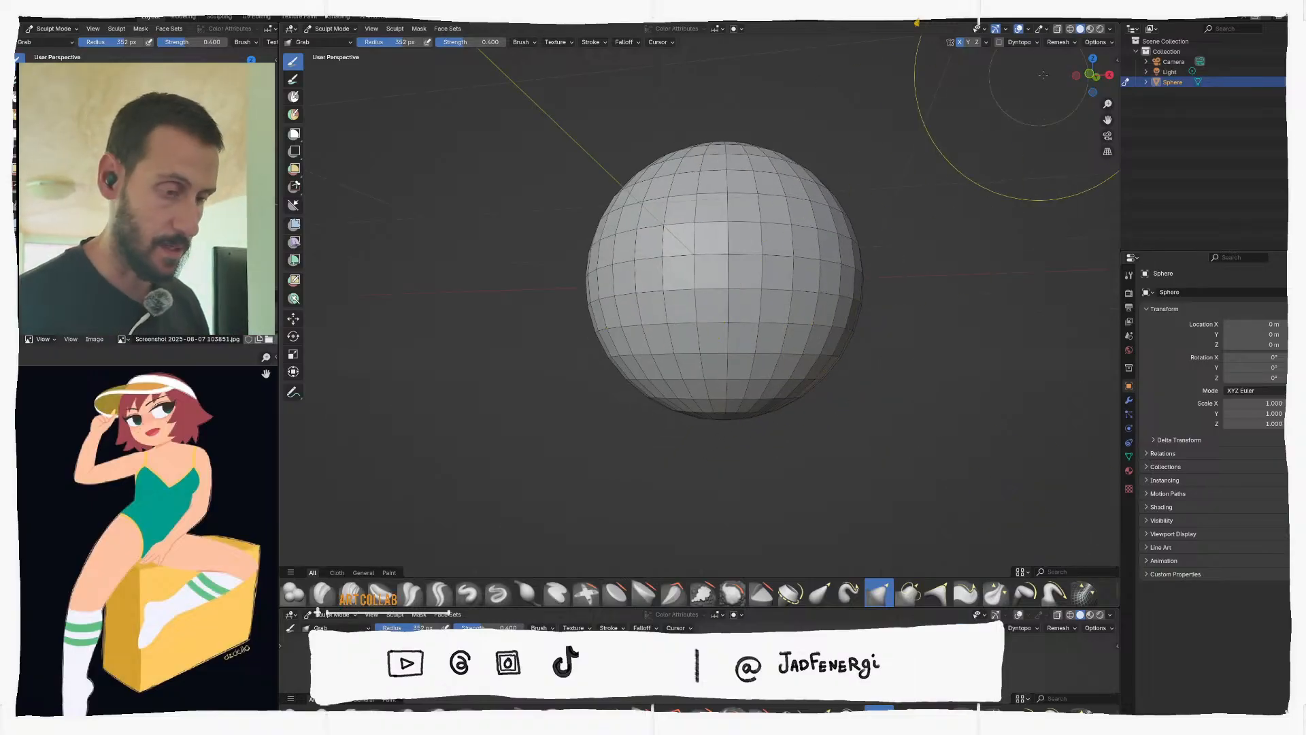
Change the viewport lighting to MatCap and pick a light, glossy matcap for the sphere
{"action": "left_click", "coordinate": [1111, 29]}
{"action": "left_click", "coordinate": [1101, 78]}
{"action": "left_click", "coordinate": [1101, 102]}
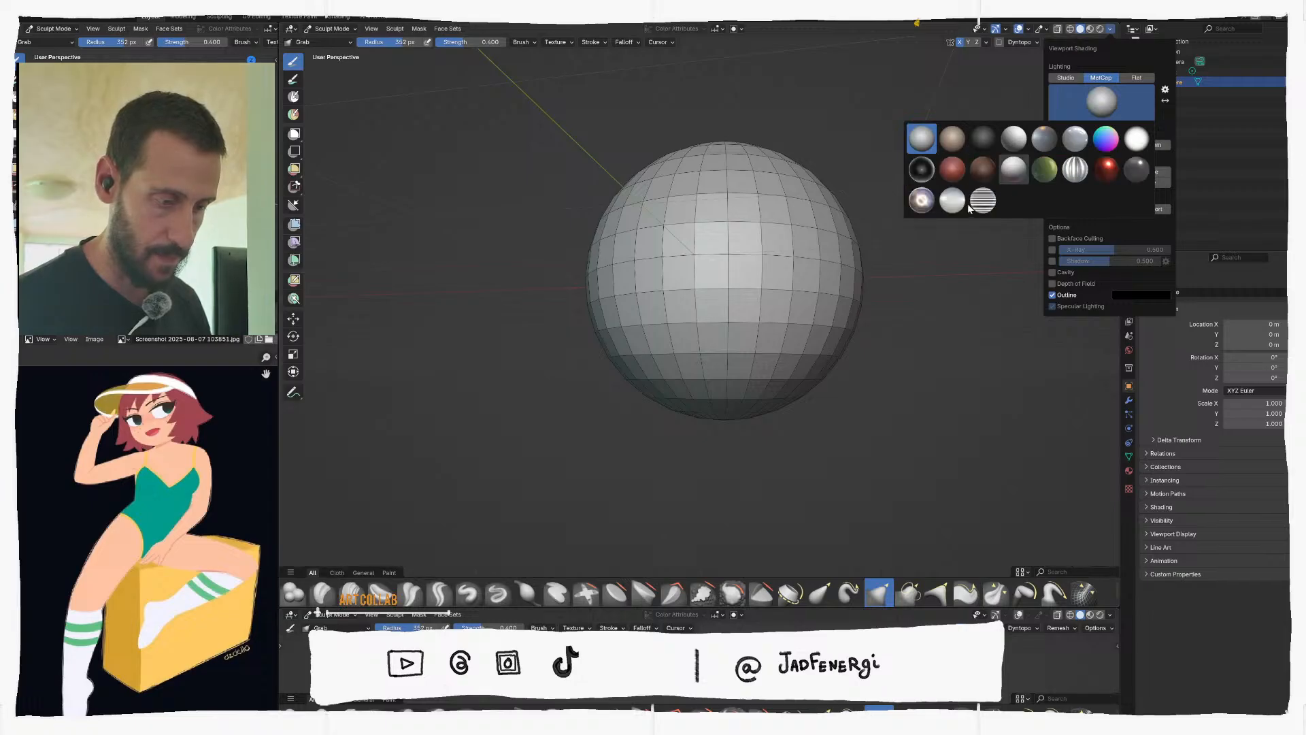
{"action": "left_click", "coordinate": [1014, 171]}
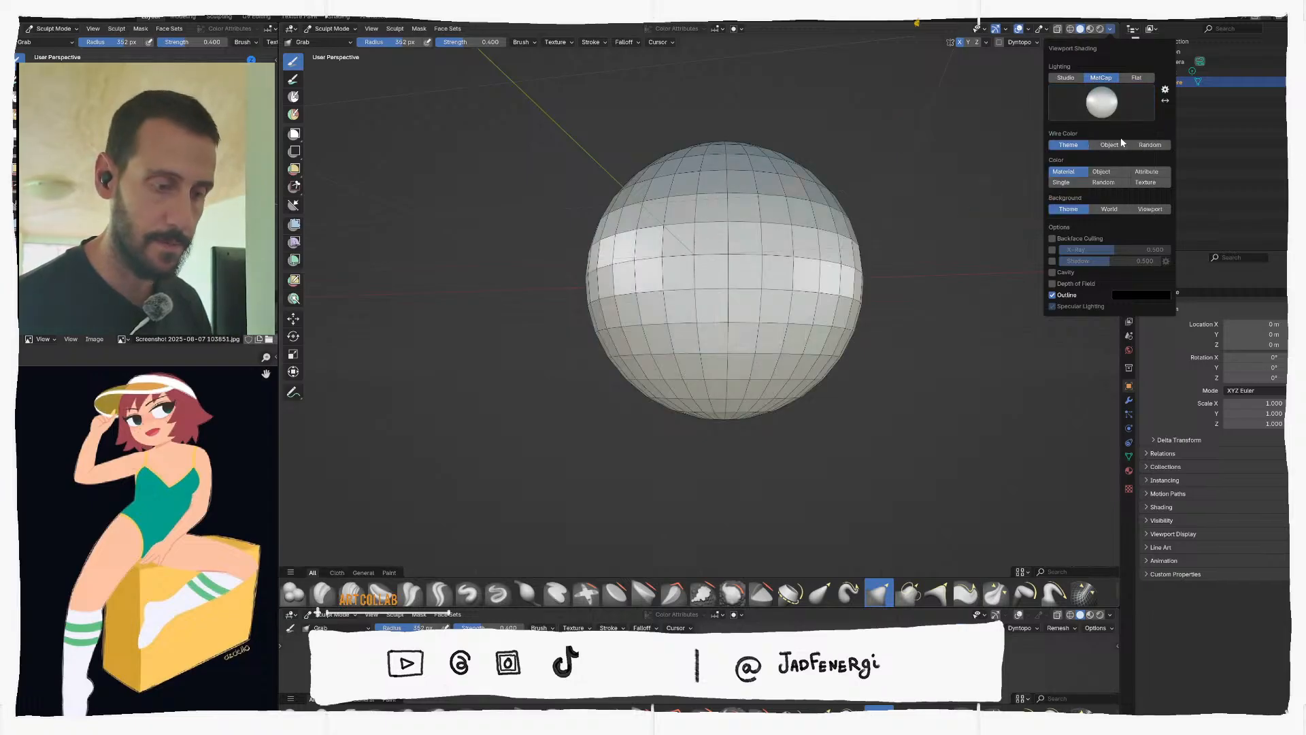
Set the shading background to the custom Viewport colour and darken it to near black
{"action": "left_click", "coordinate": [1144, 220]}
{"action": "left_click", "coordinate": [1139, 219]}
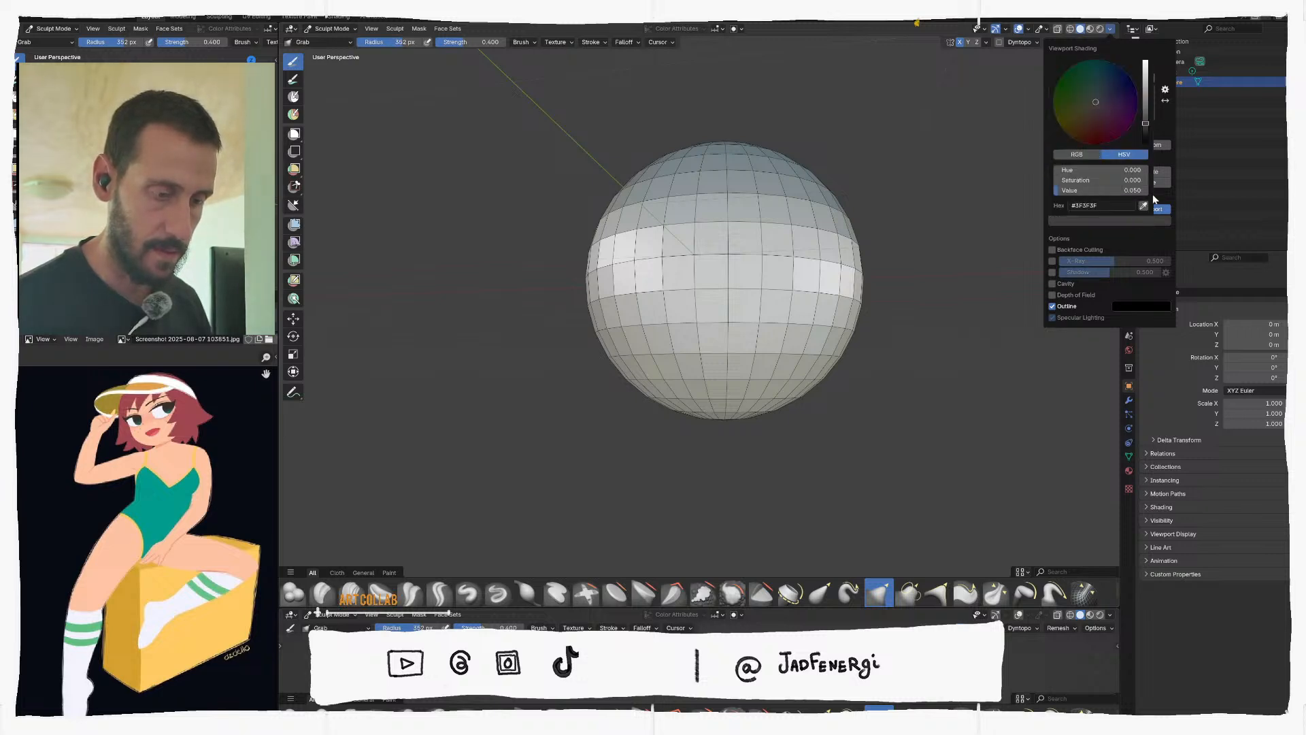
{"action": "left_click", "coordinate": [1140, 221]}
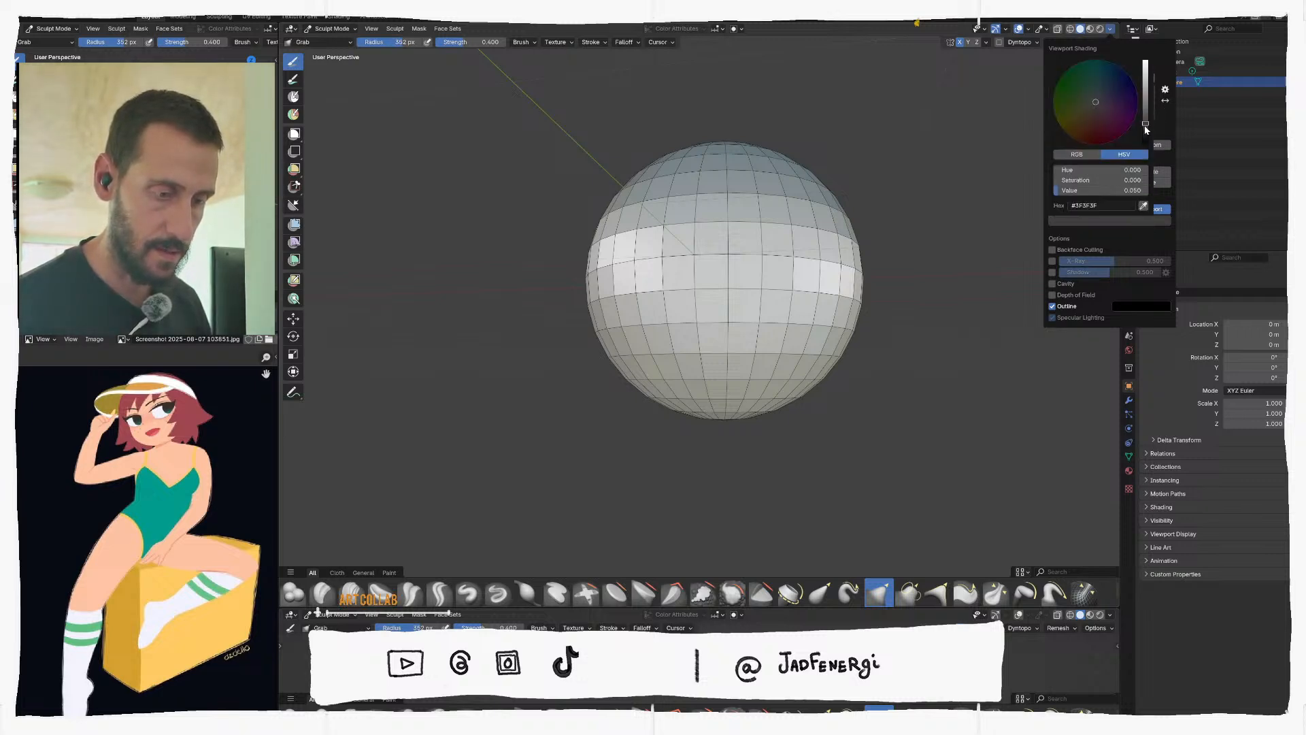
{"action": "left_click_drag", "start_coordinate": [1146, 129], "coordinate": [1145, 140]}
Apply smooth shading to the sphere in Object Mode and return to Sculpt Mode
{"action": "middle_click_drag", "start_coordinate": [703, 269], "coordinate": [711, 291]}
{"action": "key", "text": "ctrl+Tab"}
{"action": "right_click", "coordinate": [722, 279]}
{"action": "left_click", "coordinate": [712, 291]}
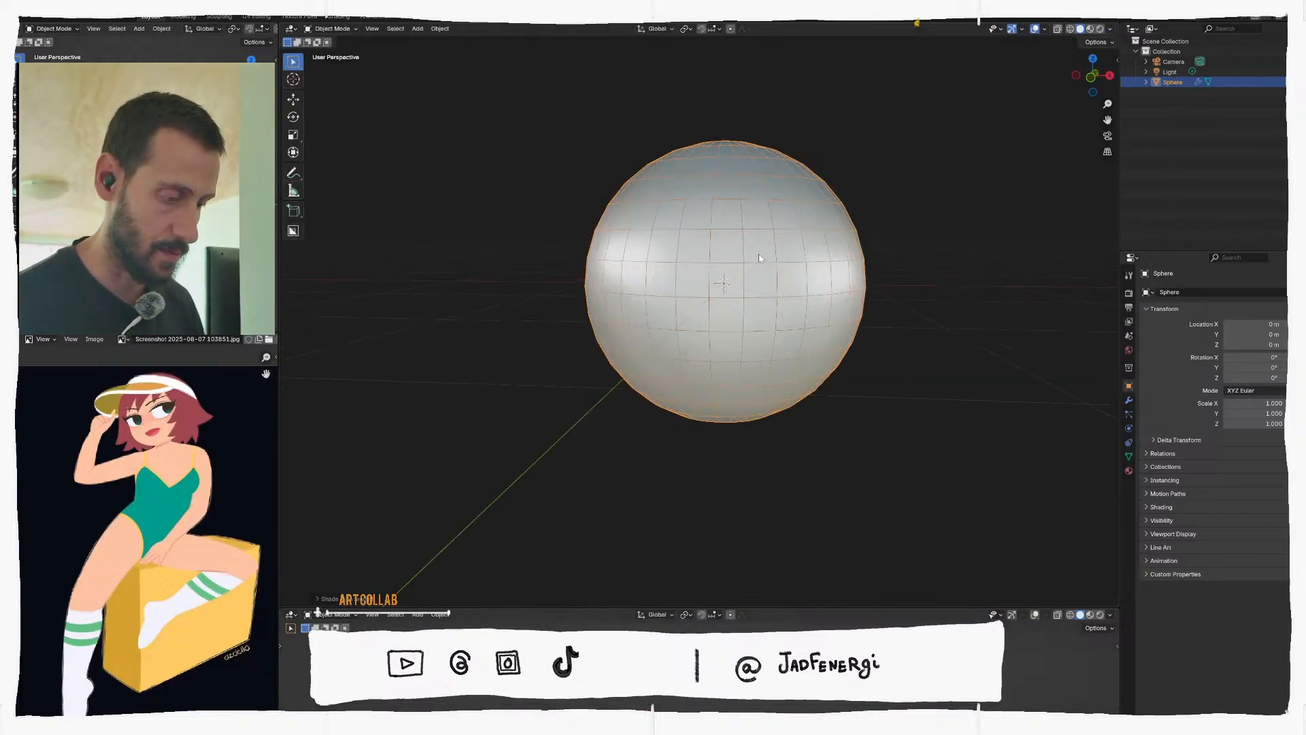
{"action": "key", "text": "ctrl+Tab"}
{"action": "left_click", "coordinate": [752, 314]}
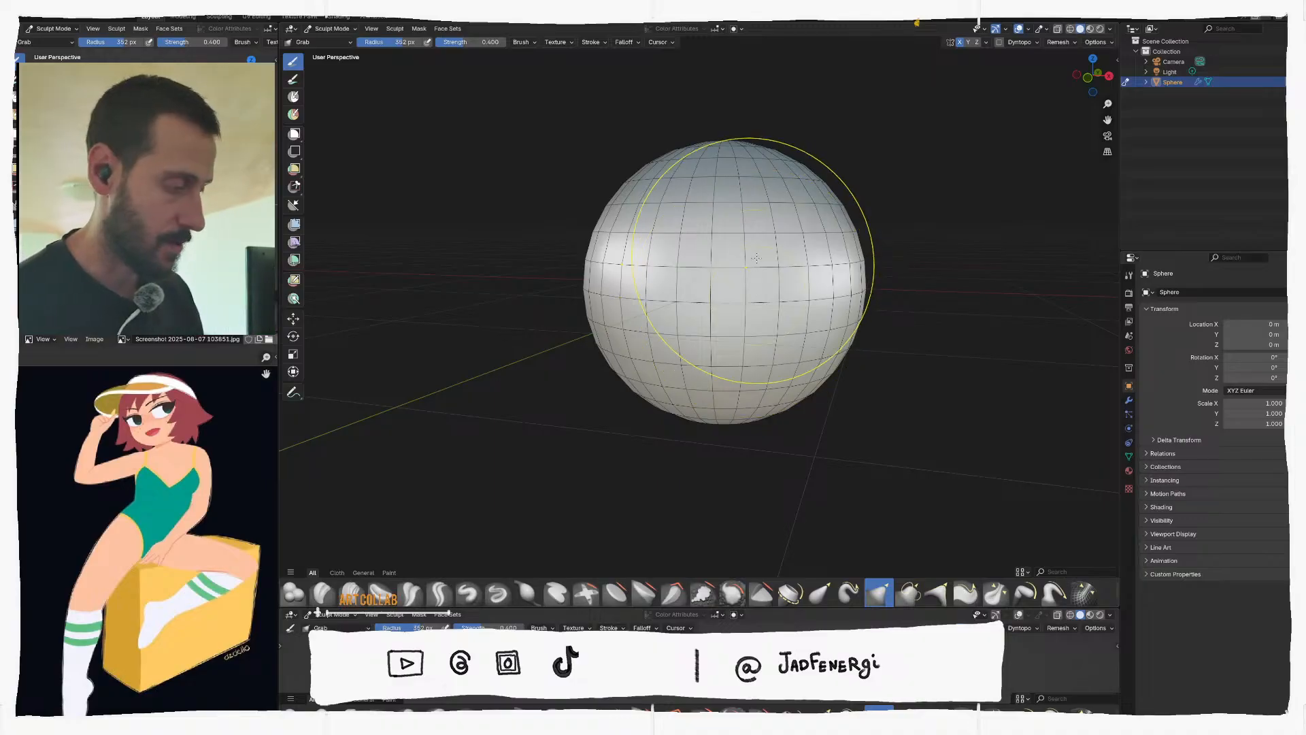
Hide the grid, floor and axis lines in the viewport overlays
{"action": "middle_click_drag", "start_coordinate": [760, 314], "coordinate": [793, 369]}
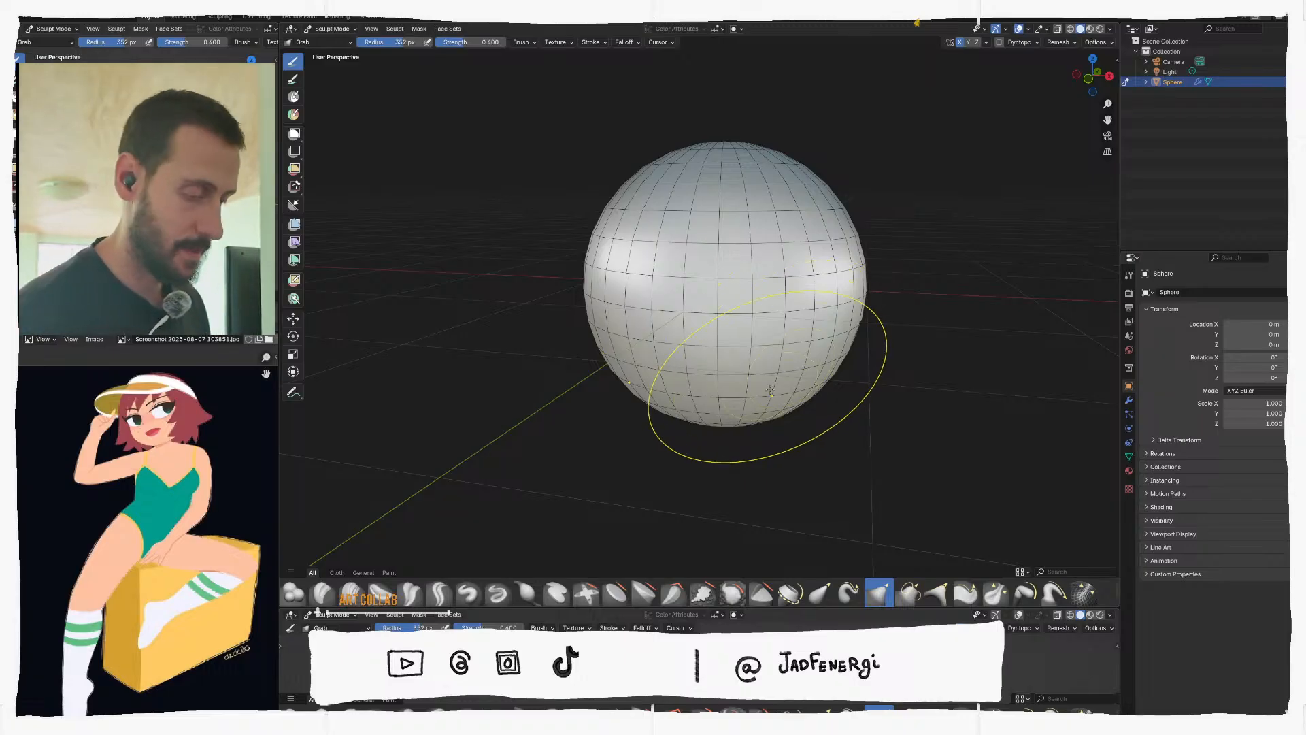
{"action": "mouse_move", "coordinate": [783, 373]}
{"action": "middle_mouse_down"}
{"action": "mouse_move", "coordinate": [738, 365]}
{"action": "mouse_move", "coordinate": [739, 383]}
{"action": "mouse_move", "coordinate": [851, 301]}
{"action": "middle_mouse_up"}
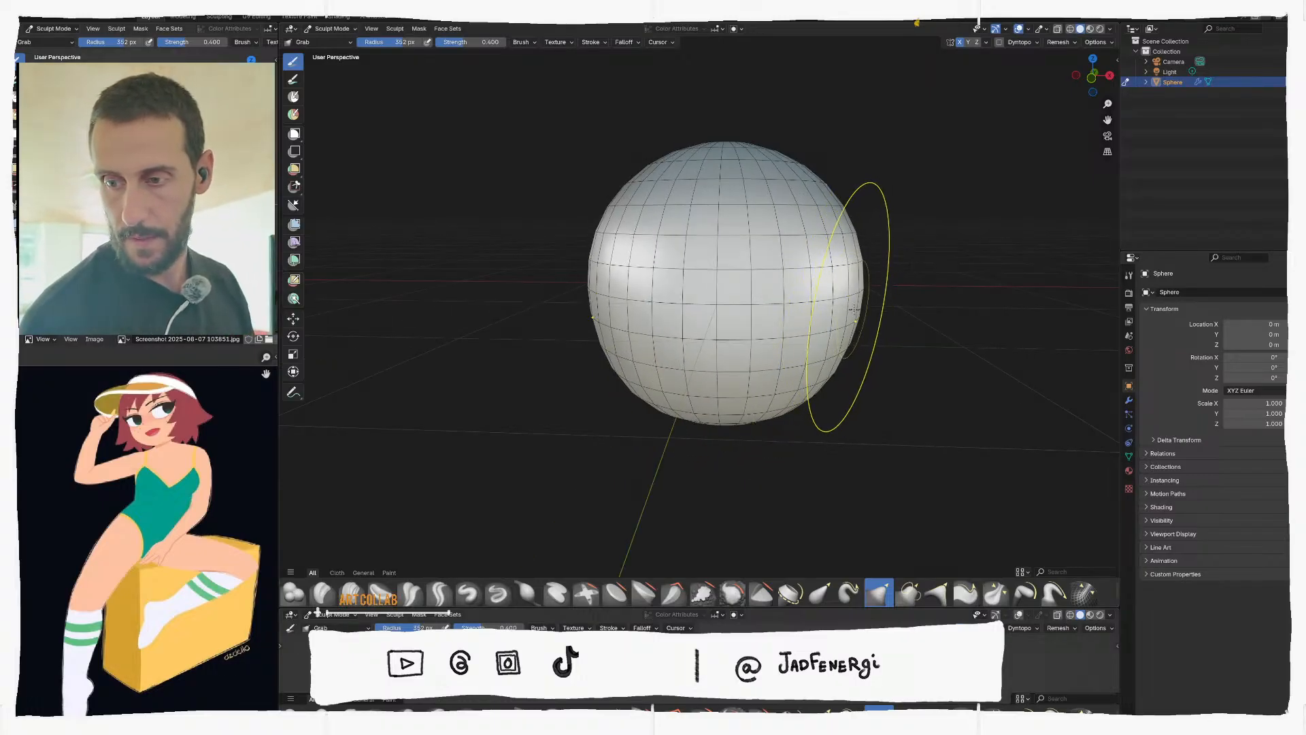
{"action": "mouse_move", "coordinate": [854, 309]}
{"action": "middle_mouse_down"}
{"action": "mouse_move", "coordinate": [715, 307]}
{"action": "mouse_move", "coordinate": [565, 350]}
{"action": "mouse_move", "coordinate": [714, 218]}
{"action": "mouse_move", "coordinate": [826, 231]}
{"action": "mouse_move", "coordinate": [884, 191]}
{"action": "mouse_move", "coordinate": [863, 179]}
{"action": "middle_mouse_up"}
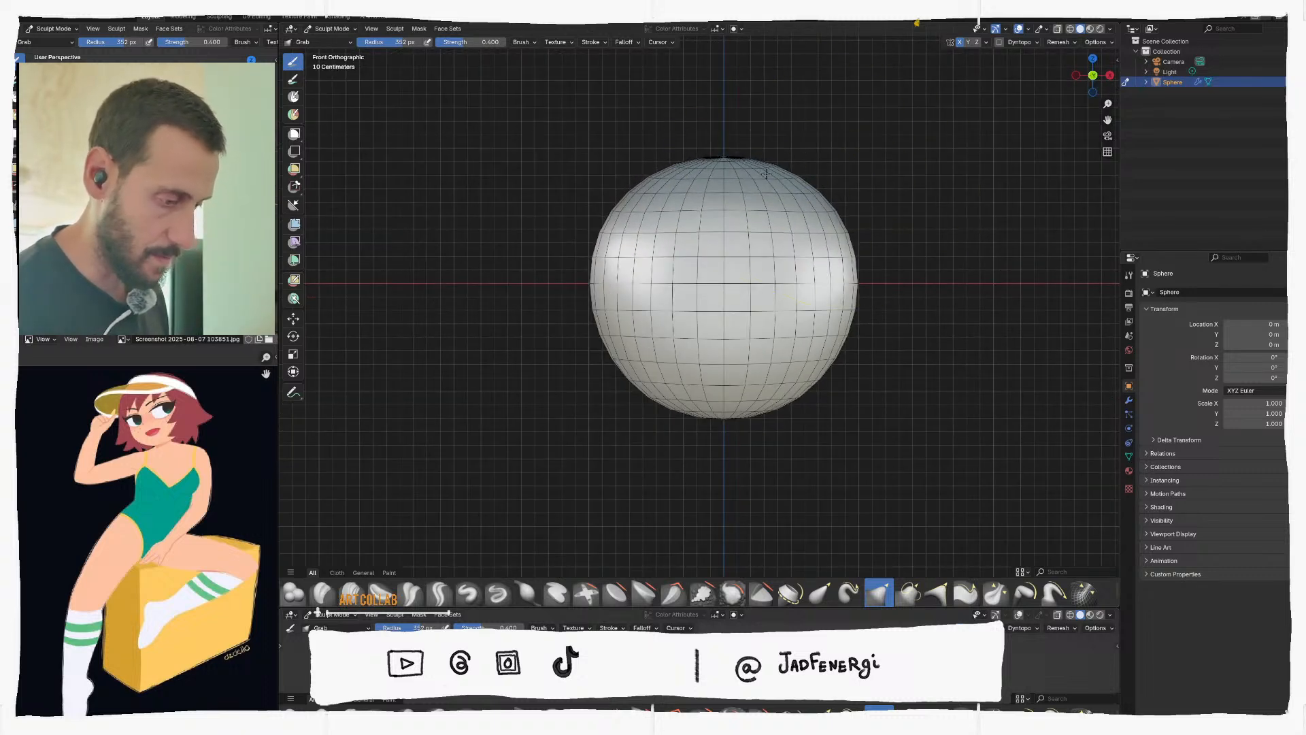
{"action": "left_click", "coordinate": [1110, 29]}
{"action": "left_click", "coordinate": [1031, 31]}
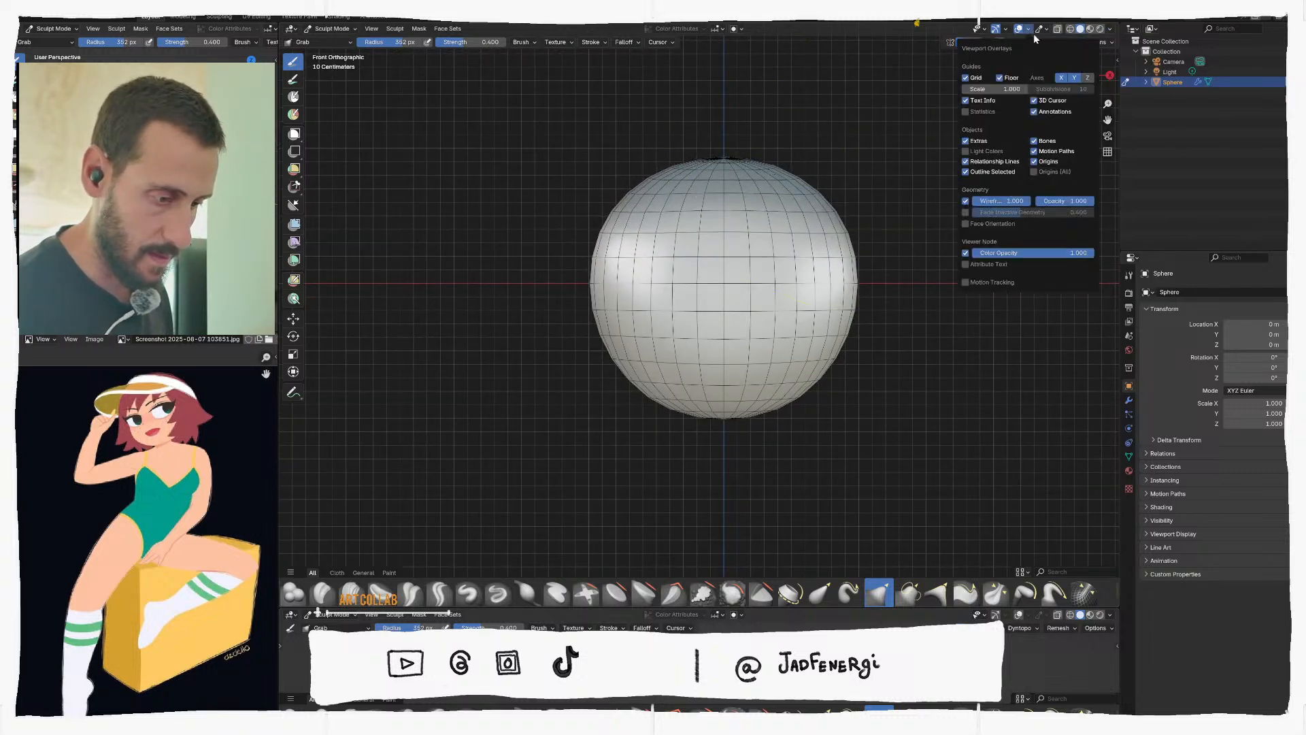
{"action": "left_click", "coordinate": [980, 80]}
{"action": "left_click", "coordinate": [1000, 77]}
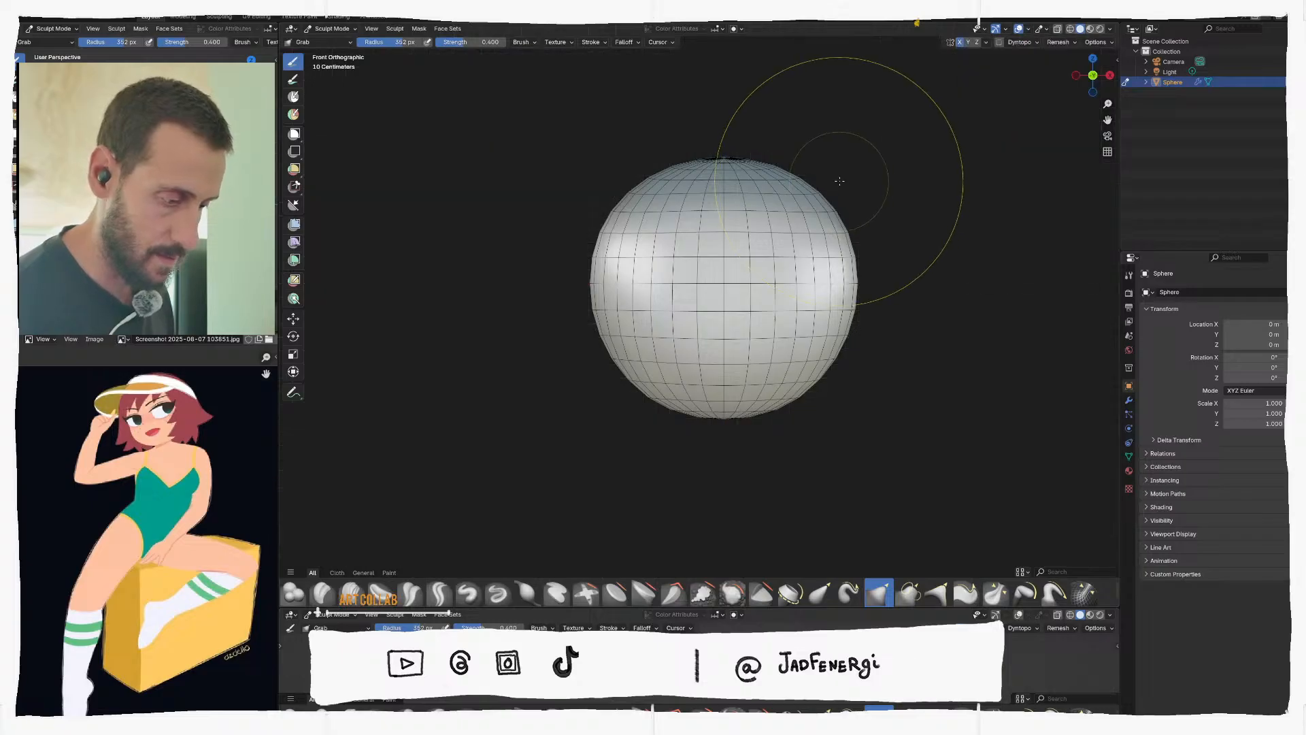
In front view, grab the sphere's lower sides inward and pull its underside down to taper it towards a chin
{"action": "mouse_move", "coordinate": [866, 210]}
{"action": "middle_mouse_down"}
{"action": "mouse_move", "coordinate": [910, 225]}
{"action": "mouse_move", "coordinate": [890, 211]}
{"action": "middle_mouse_up"}
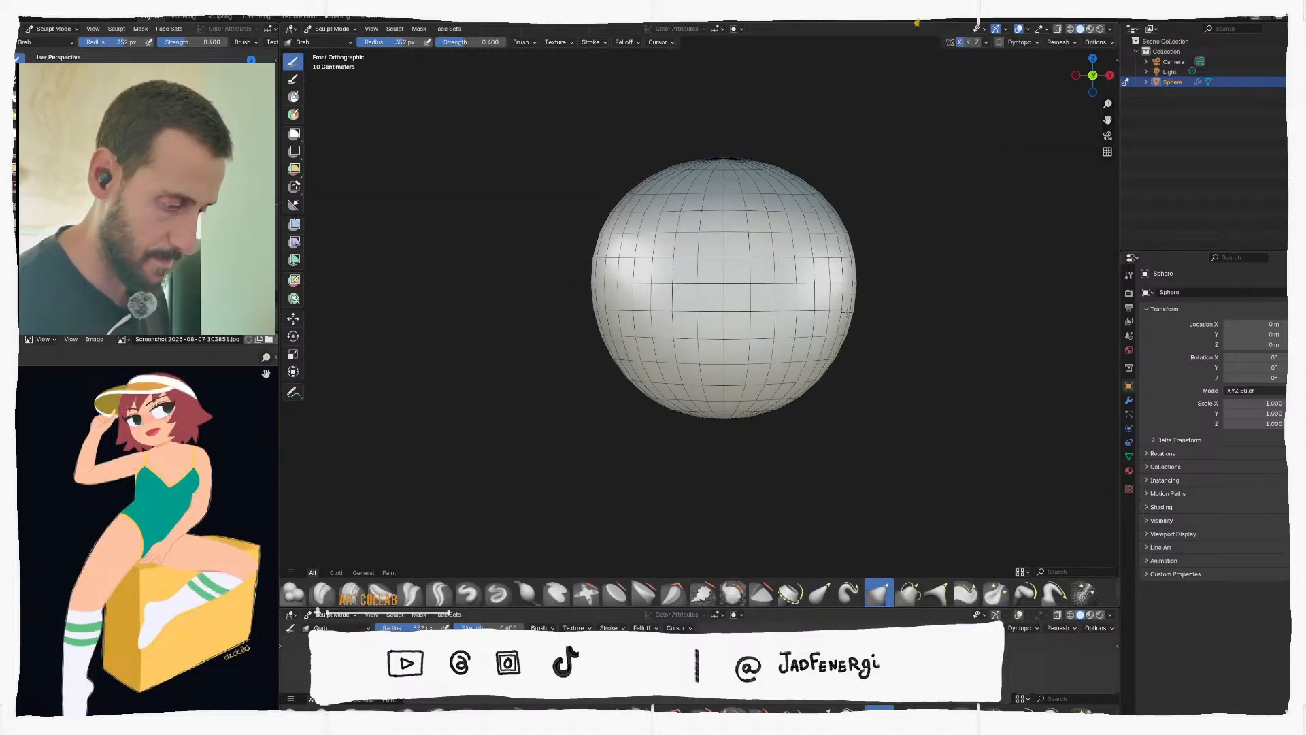
{"action": "left_click_drag", "start_coordinate": [847, 312], "coordinate": [837, 326]}
{"action": "left_click_drag", "start_coordinate": [724, 400], "coordinate": [725, 416]}
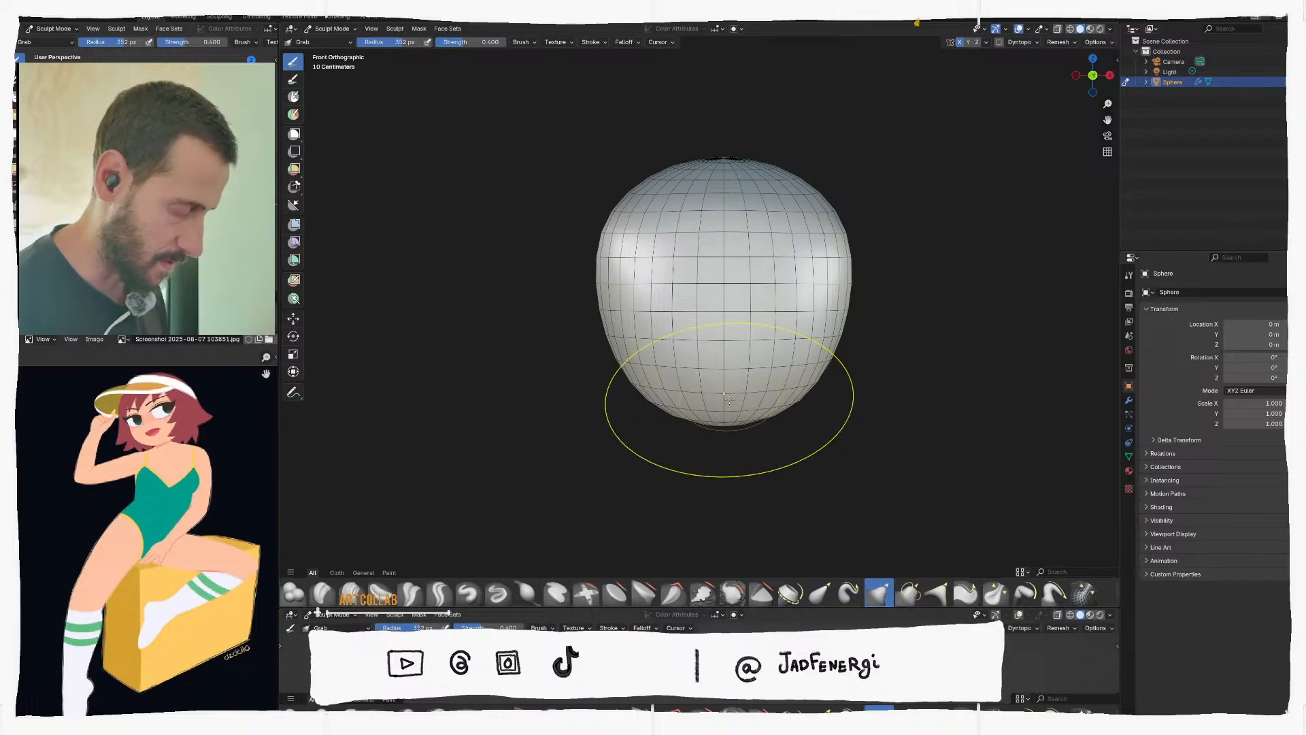
{"action": "middle_click_drag", "start_coordinate": [729, 399], "coordinate": [793, 372]}
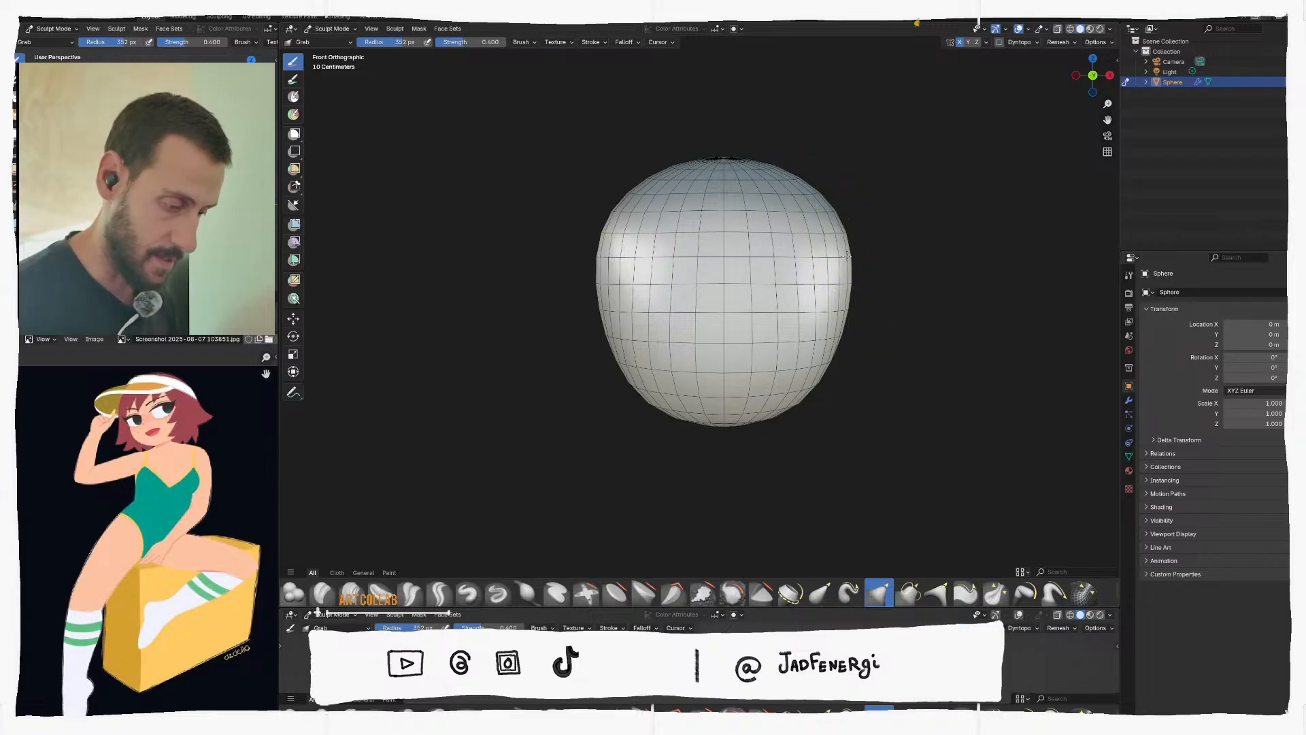
In side view, grab the upper front of the head upward and push the lower front inward
{"action": "mouse_move", "coordinate": [781, 193]}
{"action": "middle_mouse_down"}
{"action": "mouse_move", "coordinate": [823, 161]}
{"action": "mouse_move", "coordinate": [819, 184]}
{"action": "middle_mouse_up"}
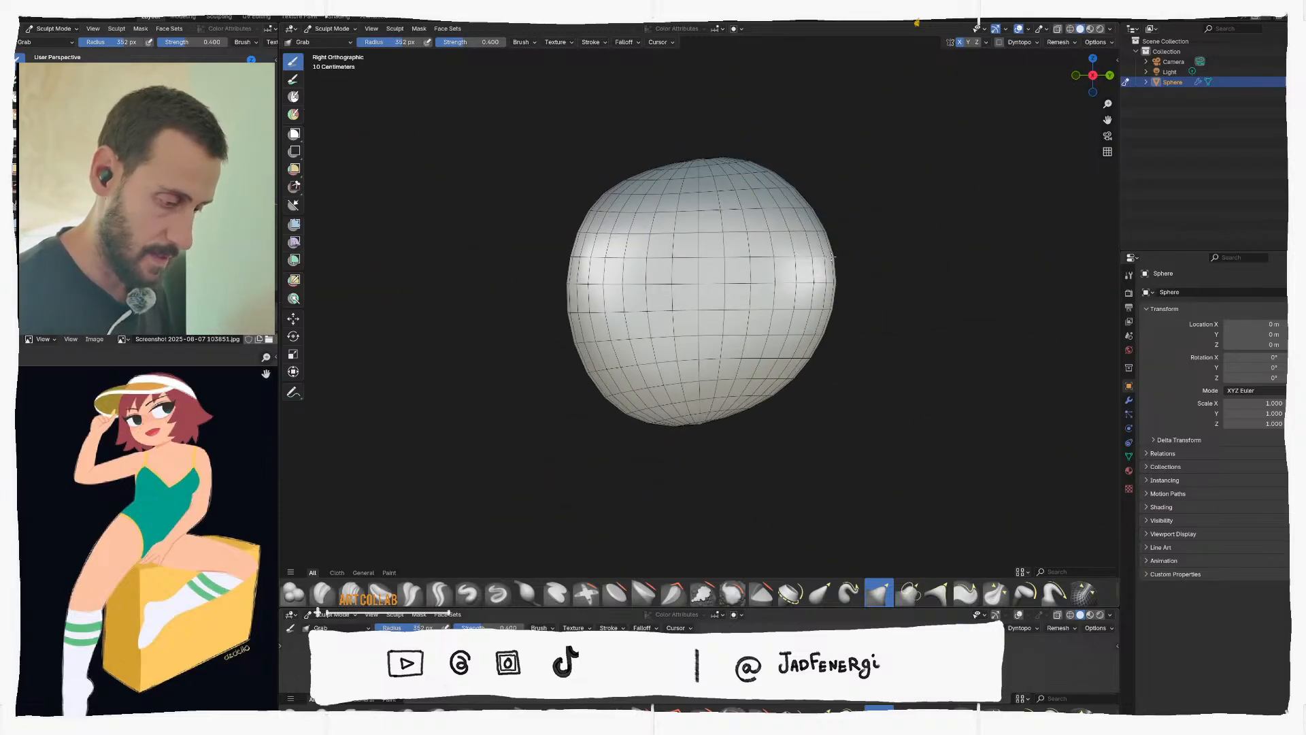
{"action": "left_click_drag", "start_coordinate": [657, 184], "coordinate": [665, 169]}
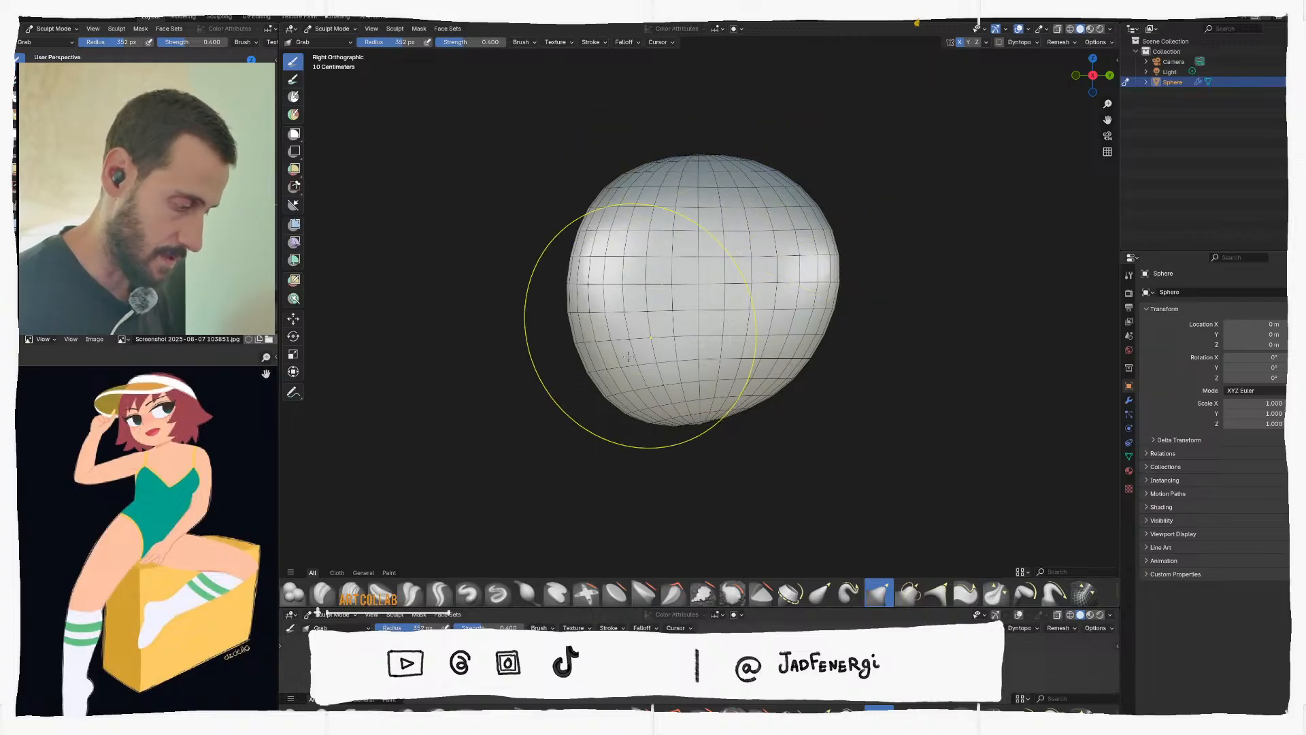
{"action": "left_click_drag", "start_coordinate": [602, 338], "coordinate": [635, 342]}
{"action": "middle_click_drag", "start_coordinate": [637, 408], "coordinate": [747, 412]}
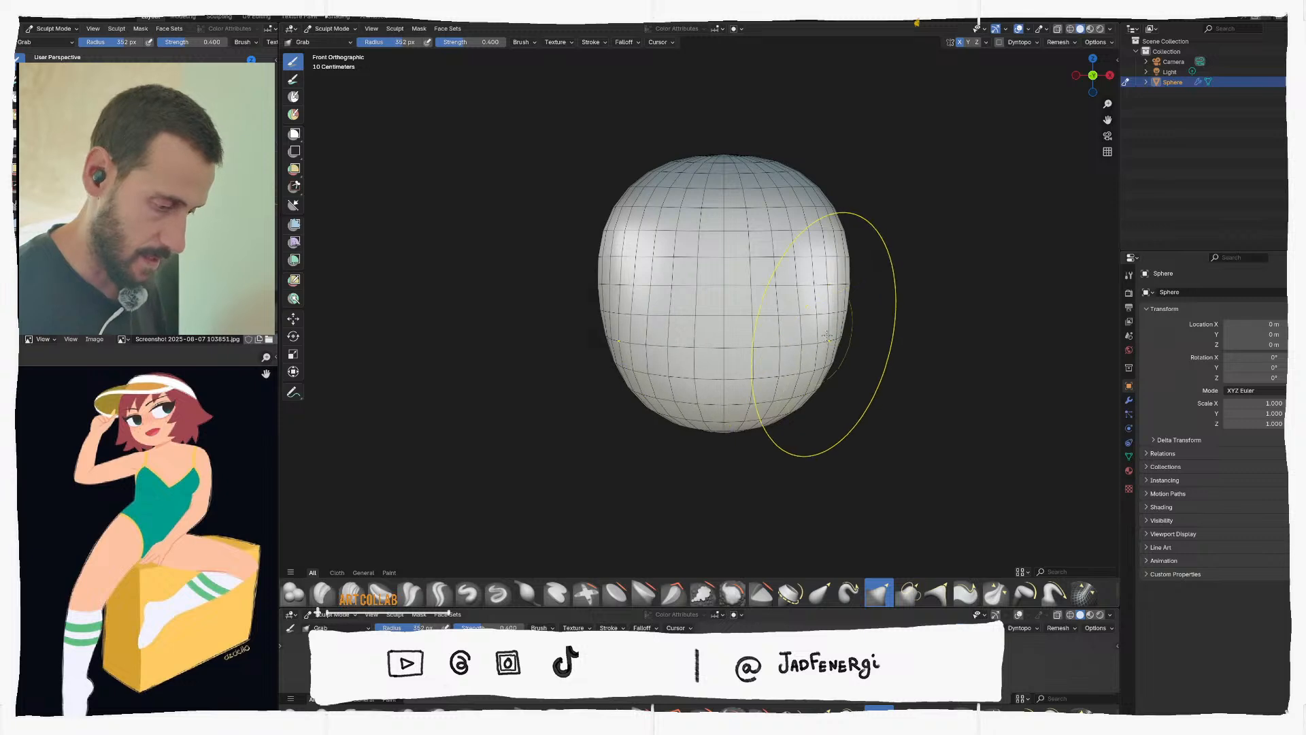
In front view, adjust the width of the cheeks and jaw symmetrically with the Grab brush
{"action": "left_click_drag", "start_coordinate": [827, 336], "coordinate": [841, 334]}
{"action": "mouse_move", "coordinate": [846, 320]}
{"action": "middle_mouse_down"}
{"action": "mouse_move", "coordinate": [844, 350]}
{"action": "mouse_move", "coordinate": [878, 367]}
{"action": "mouse_move", "coordinate": [827, 381]}
{"action": "middle_mouse_up"}
{"action": "mouse_move", "coordinate": [827, 381]}
{"action": "left_mouse_down"}
{"action": "mouse_move", "coordinate": [838, 368]}
{"action": "mouse_move", "coordinate": [822, 313]}
{"action": "left_mouse_up"}
{"action": "mouse_move", "coordinate": [816, 306]}
{"action": "middle_mouse_down"}
{"action": "mouse_move", "coordinate": [880, 332]}
{"action": "mouse_move", "coordinate": [900, 315]}
{"action": "middle_mouse_up"}
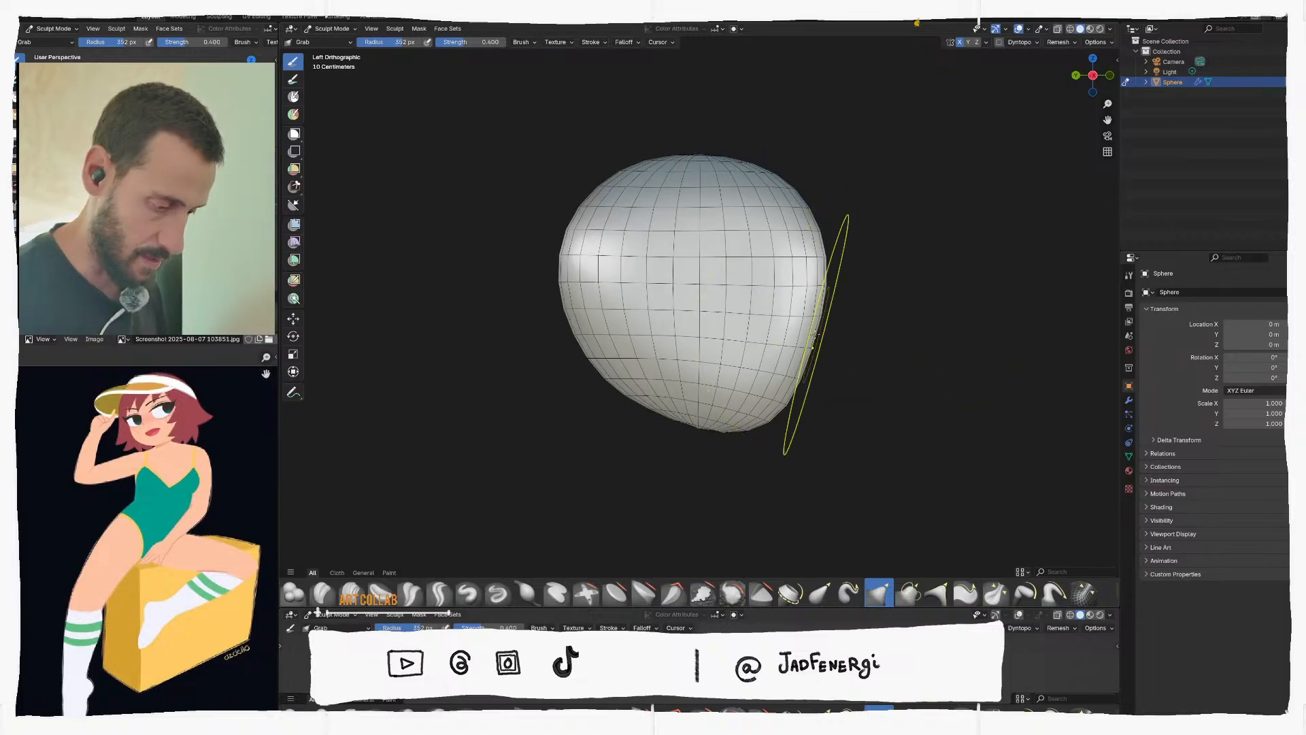
Set the Grab brush radius to 161 px and sketch eye, nose and mouth annotations on the side view of the head
{"action": "key", "text": "f"}
{"action": "left_click", "coordinate": [815, 340]}
{"action": "key", "text": "f"}
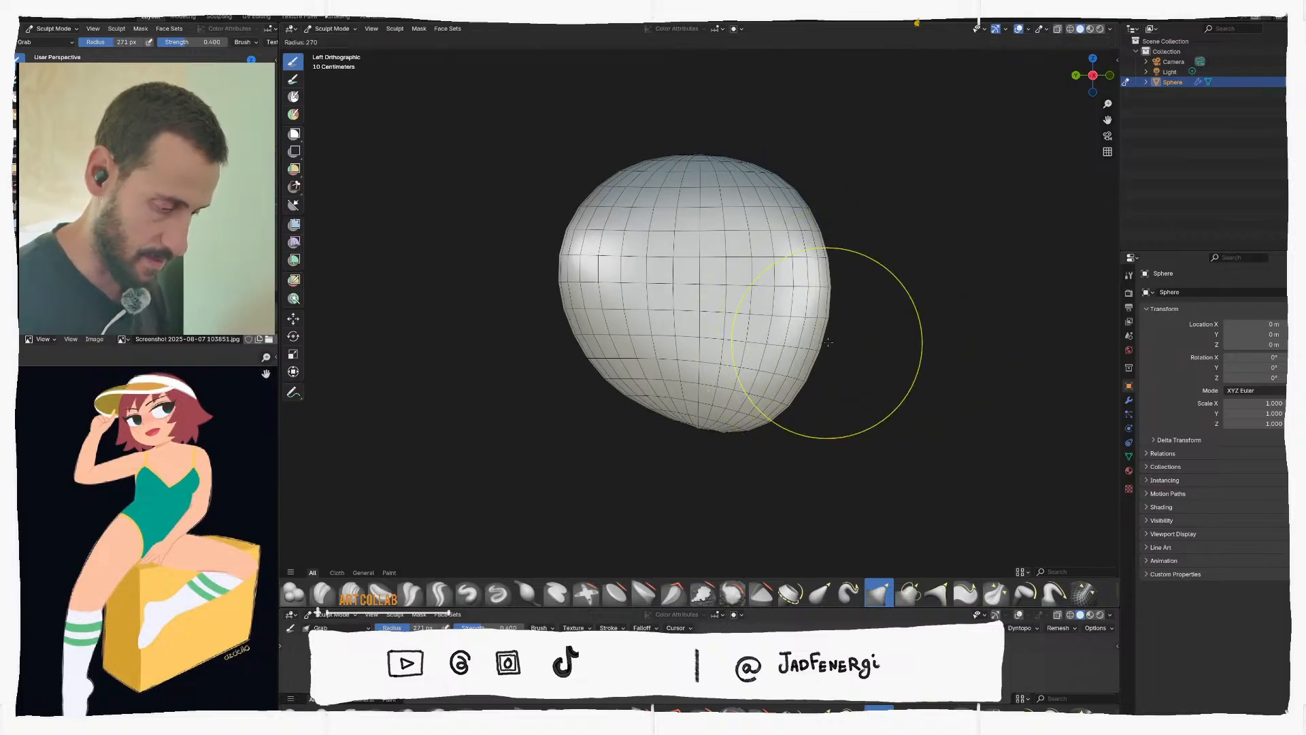
{"action": "left_click", "coordinate": [805, 348]}
{"action": "scroll", "coordinate": [836, 321], "scroll_direction": "up", "scroll_amount": 4}
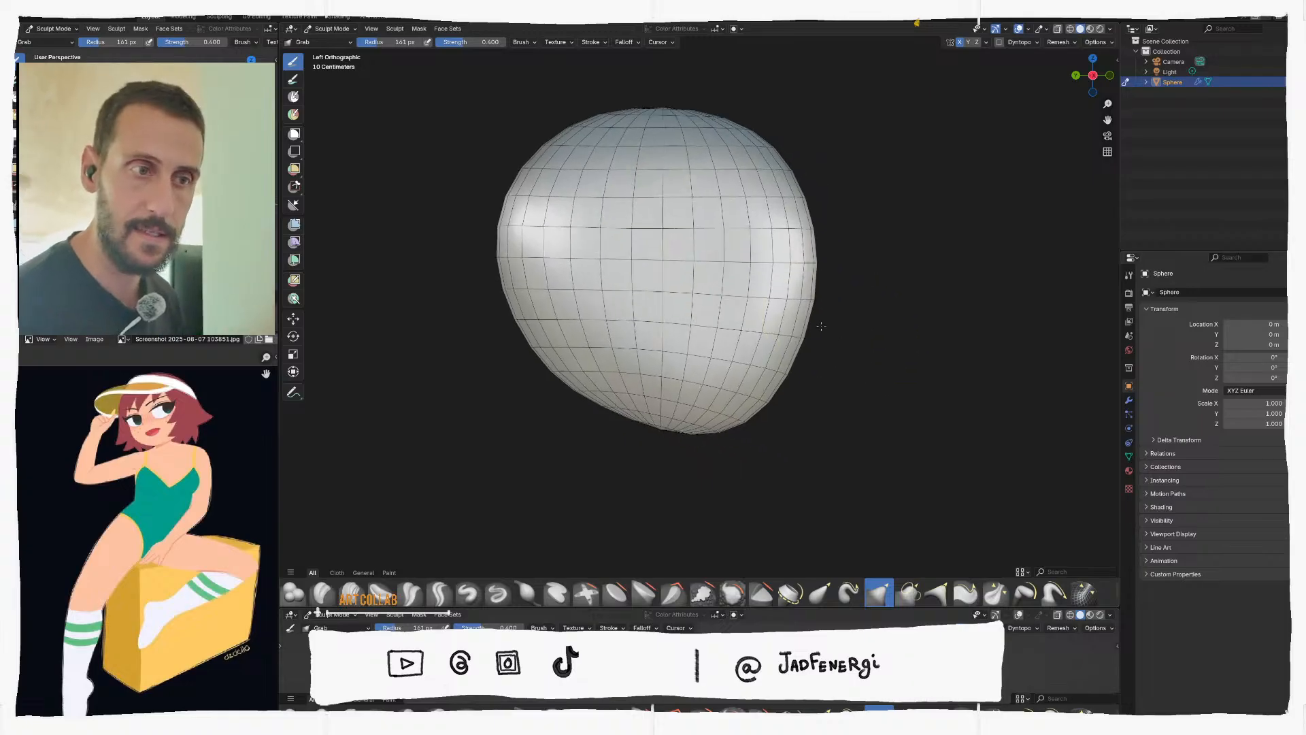
{"action": "middle_click_drag", "start_coordinate": [835, 321], "coordinate": [795, 333], "text": "shift"}
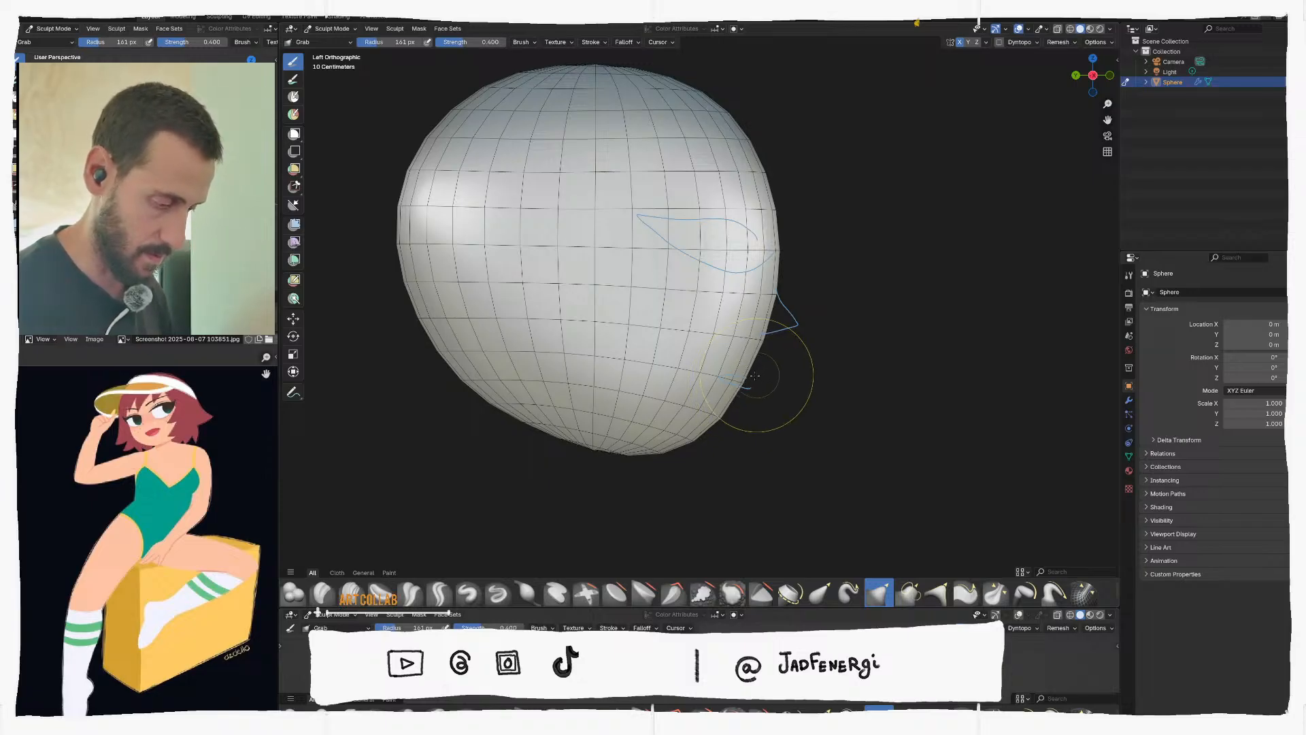
{"action": "mouse_move", "coordinate": [757, 371]}
{"action": "middle_mouse_down"}
{"action": "mouse_move", "coordinate": [772, 293]}
{"action": "mouse_move", "coordinate": [701, 375]}
{"action": "mouse_move", "coordinate": [752, 361]}
{"action": "middle_mouse_up"}
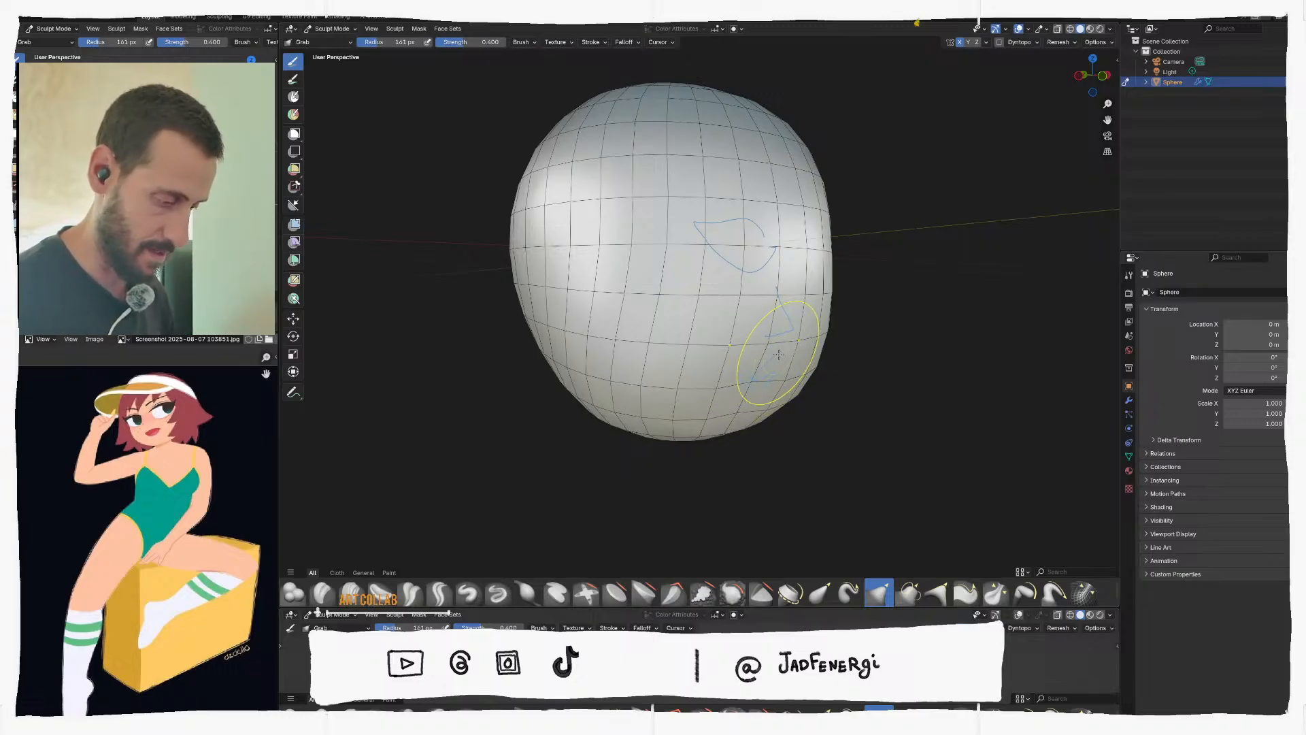
Remove the eye, nose and mouth annotations from the viewport
{"action": "middle_click_drag", "start_coordinate": [806, 335], "coordinate": [708, 330]}
{"action": "middle_click_drag", "start_coordinate": [963, 170], "coordinate": [942, 242]}
{"action": "key", "text": "n"}
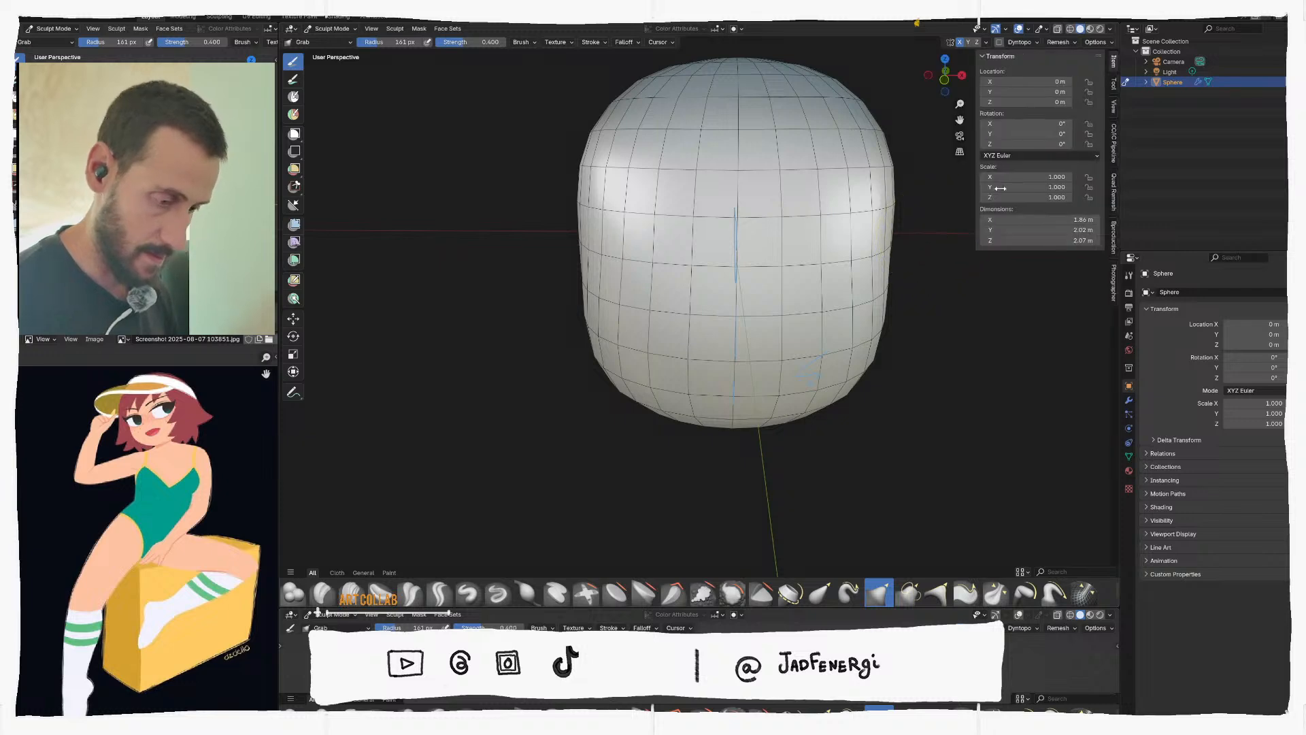
{"action": "left_click", "coordinate": [1113, 113]}
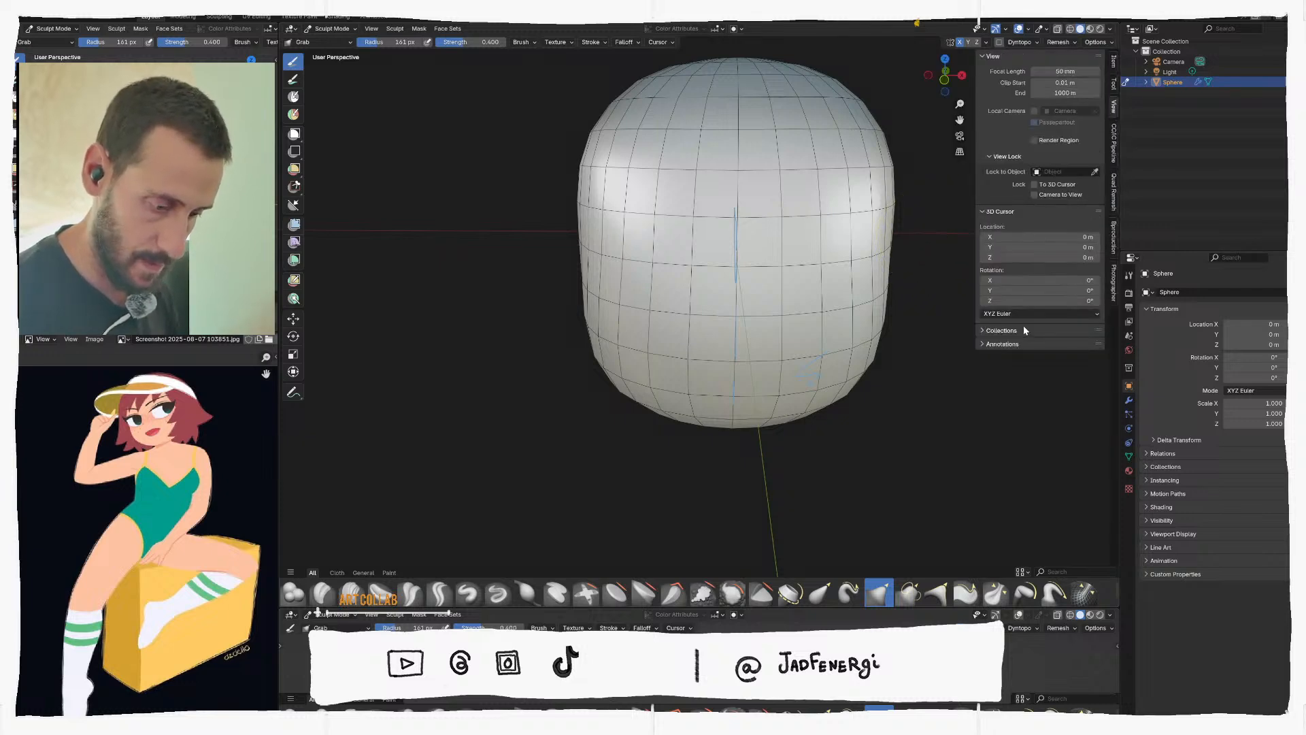
{"action": "left_click", "coordinate": [1048, 344]}
{"action": "left_click", "coordinate": [1096, 359]}
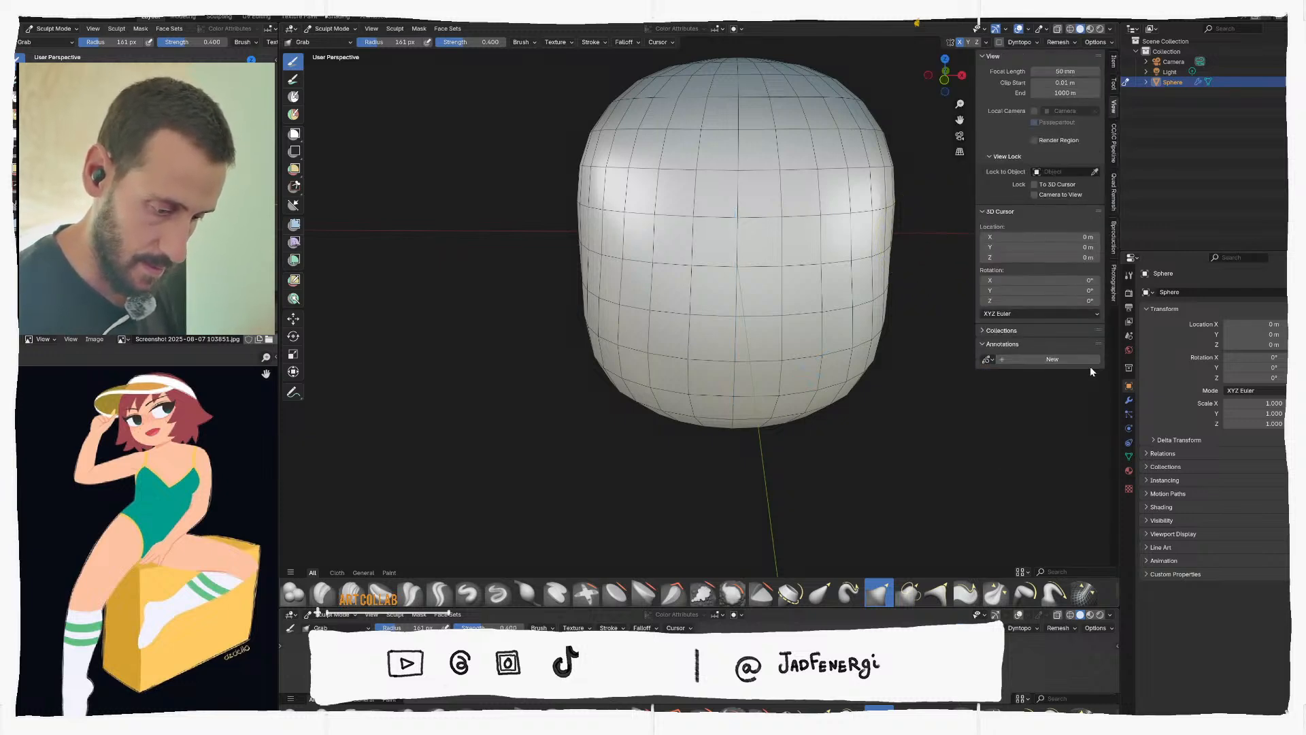
{"action": "middle_click_drag", "start_coordinate": [856, 369], "coordinate": [933, 291]}
{"action": "key", "text": "n"}
In front view, set the Grab brush radius to 249 px and grab the jaw sides to round and narrow them
{"action": "middle_click_drag", "start_coordinate": [892, 245], "coordinate": [900, 405]}
{"action": "key", "text": "KP_1"}
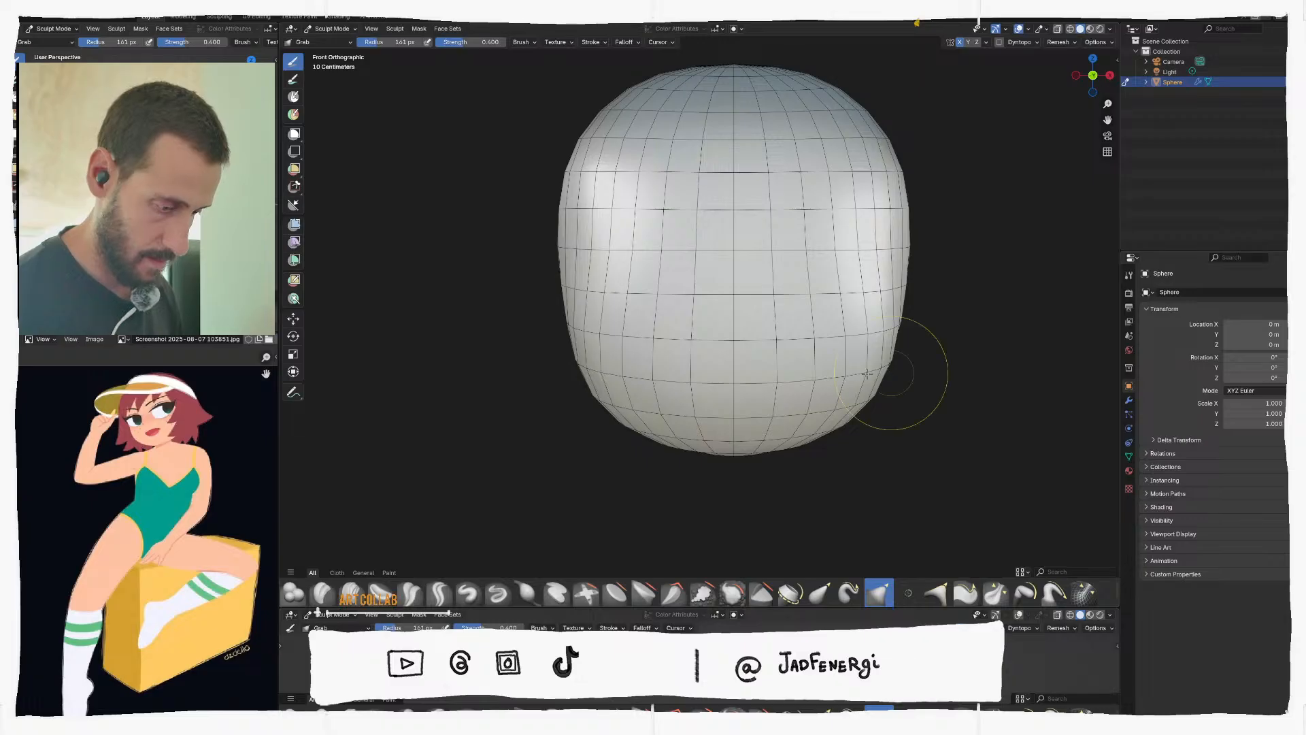
{"action": "key", "text": "f"}
{"action": "left_click", "coordinate": [880, 394]}
{"action": "mouse_move", "coordinate": [860, 402]}
{"action": "left_mouse_down"}
{"action": "mouse_move", "coordinate": [844, 391]}
{"action": "mouse_move", "coordinate": [866, 368]}
{"action": "left_mouse_up"}
{"action": "mouse_move", "coordinate": [893, 320]}
{"action": "left_mouse_down"}
{"action": "mouse_move", "coordinate": [880, 314]}
{"action": "mouse_move", "coordinate": [888, 278]}
{"action": "left_mouse_up"}
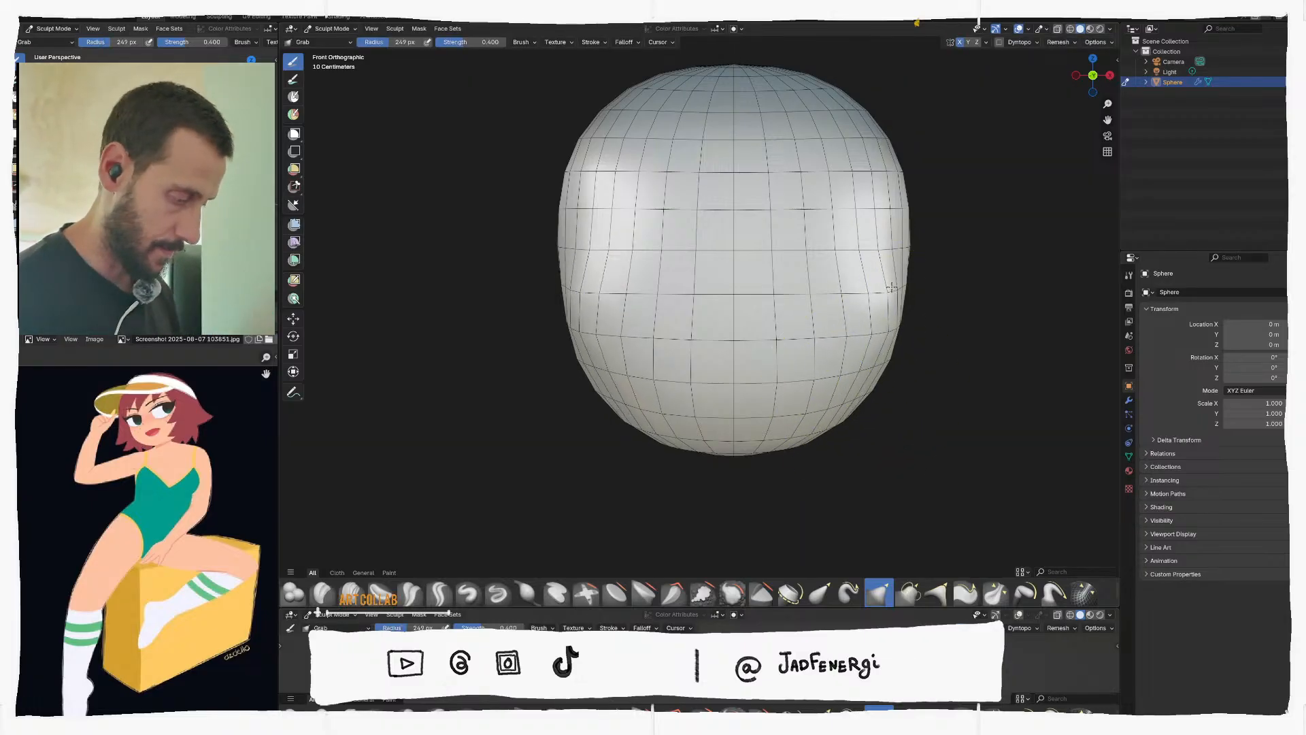
In front view, grab the upper sides of the head slightly inward
{"action": "middle_click_drag", "start_coordinate": [897, 269], "coordinate": [870, 264]}
{"action": "key", "text": "KP_1"}
{"action": "scroll", "coordinate": [877, 319], "scroll_direction": "down", "scroll_amount": 2}
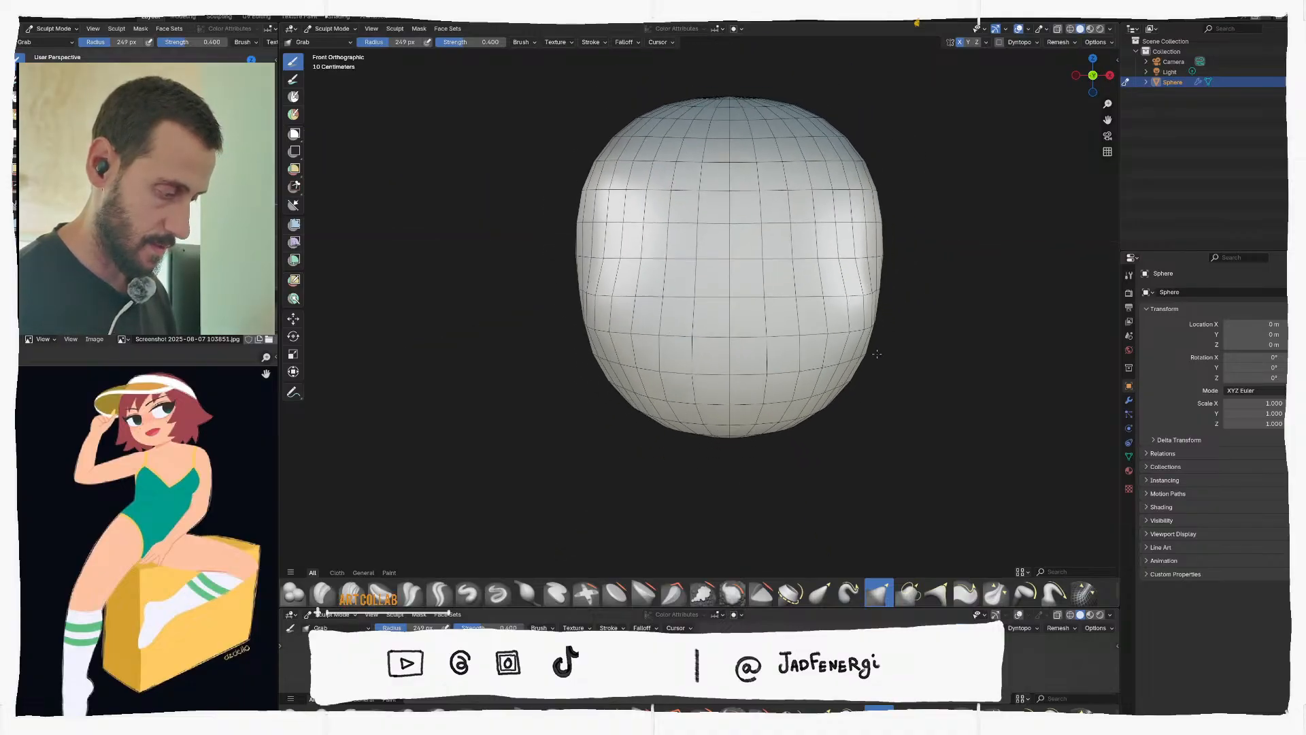
{"action": "left_click_drag", "start_coordinate": [854, 229], "coordinate": [851, 230]}
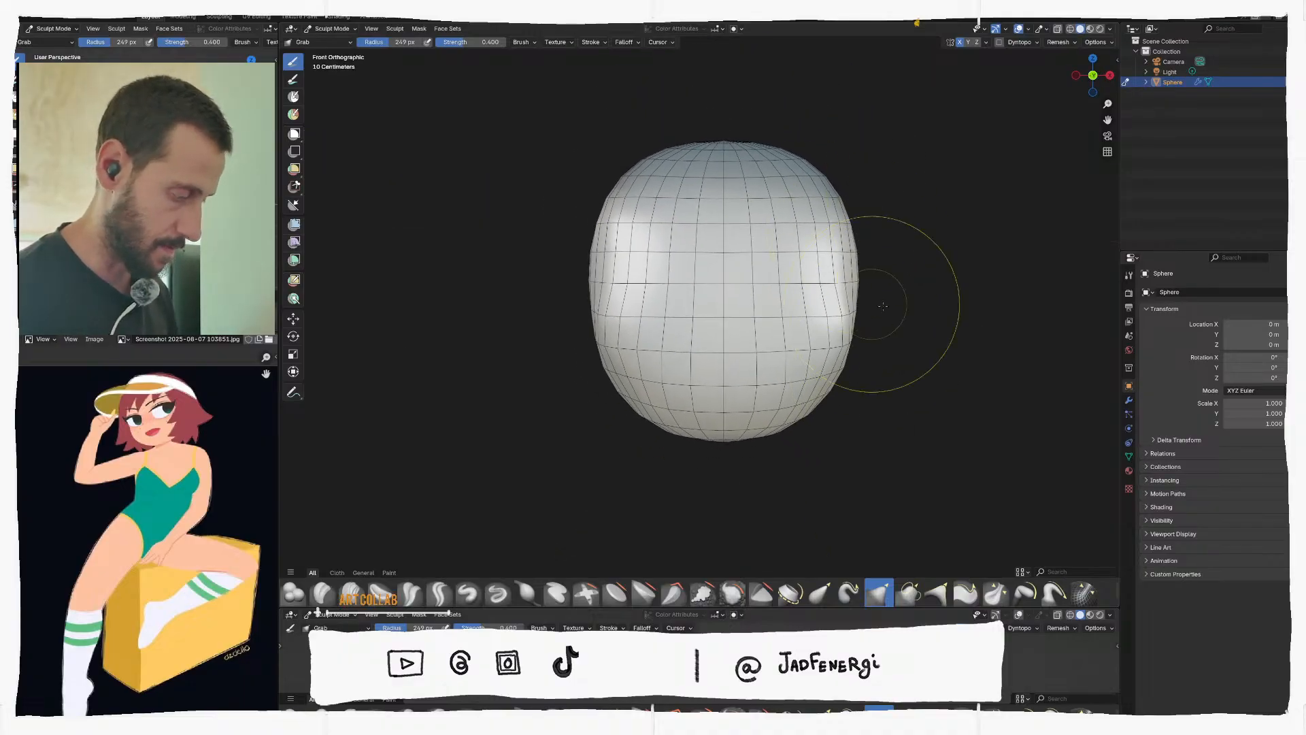
In right side view, grab the underside behind the chin upward and adjust the lower back of the head
{"action": "middle_click_drag", "start_coordinate": [883, 306], "coordinate": [806, 348]}
{"action": "key", "text": "KP_3"}
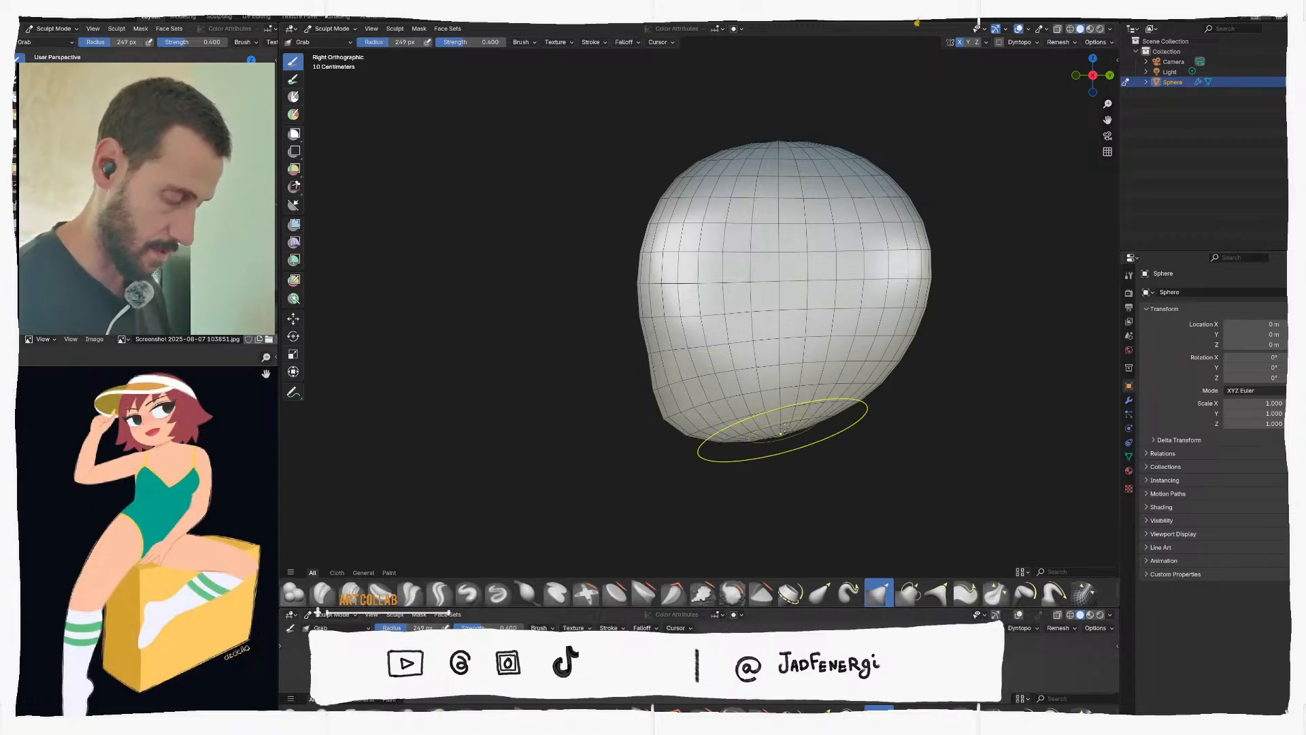
{"action": "left_click_drag", "start_coordinate": [783, 427], "coordinate": [796, 389]}
{"action": "mouse_move", "coordinate": [890, 364]}
{"action": "middle_mouse_down"}
{"action": "mouse_move", "coordinate": [955, 273]}
{"action": "mouse_move", "coordinate": [909, 417]}
{"action": "middle_mouse_up"}
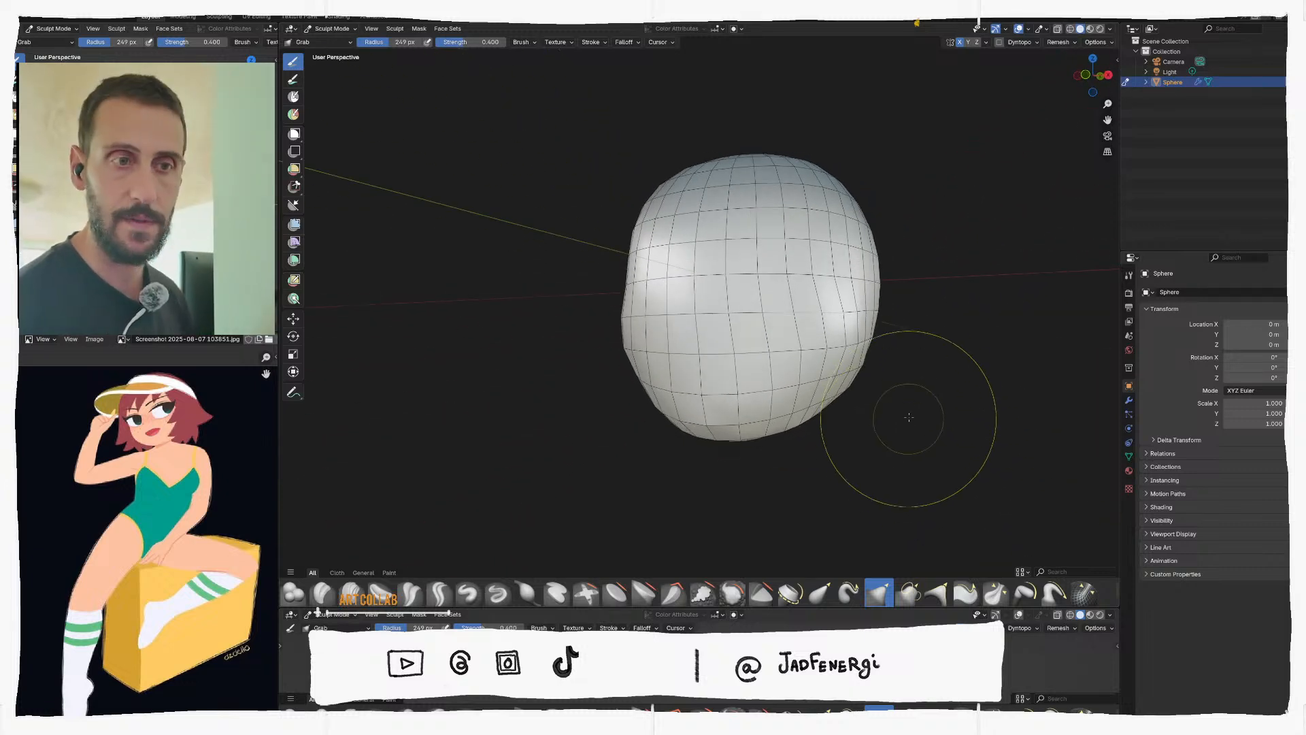
{"action": "middle_click_drag", "start_coordinate": [892, 347], "coordinate": [876, 353]}
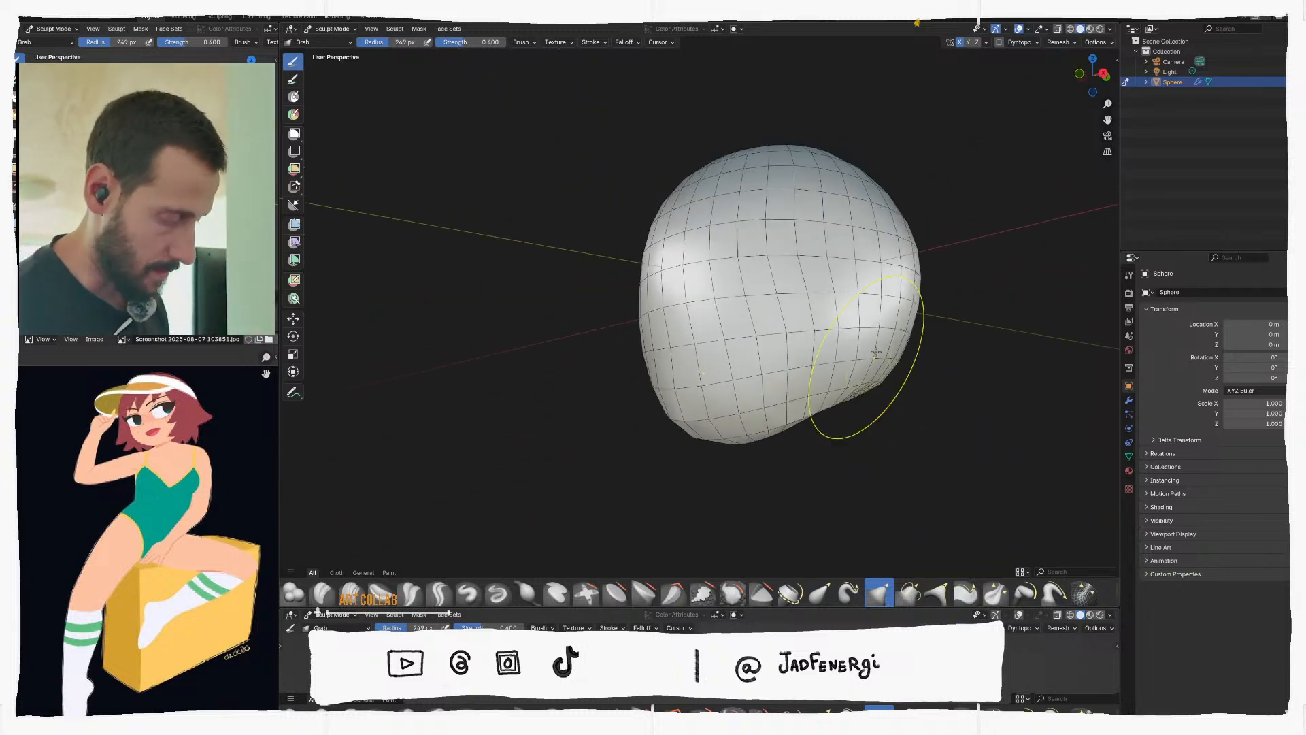
{"action": "left_click_drag", "start_coordinate": [878, 371], "coordinate": [859, 362]}
{"action": "key", "text": "ctrl+Tab"}
{"action": "mouse_move", "coordinate": [832, 355]}
{"action": "middle_mouse_down"}
{"action": "mouse_move", "coordinate": [889, 343]}
{"action": "mouse_move", "coordinate": [880, 354]}
{"action": "middle_mouse_up"}
{"action": "key", "text": "ctrl+Tab"}
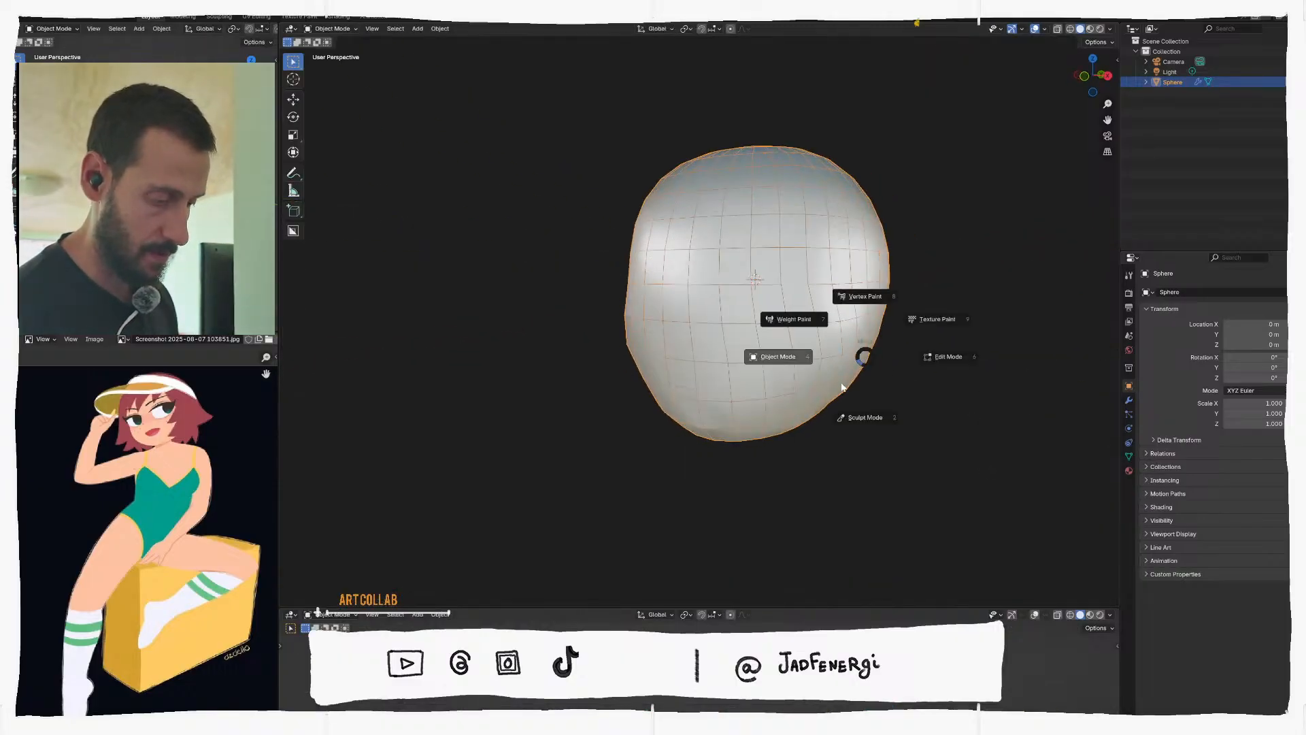
{"action": "left_click", "coordinate": [863, 416]}
Adjust the voxel size with the on-mesh grid preview and voxel remesh the head
{"action": "key", "text": "r"}
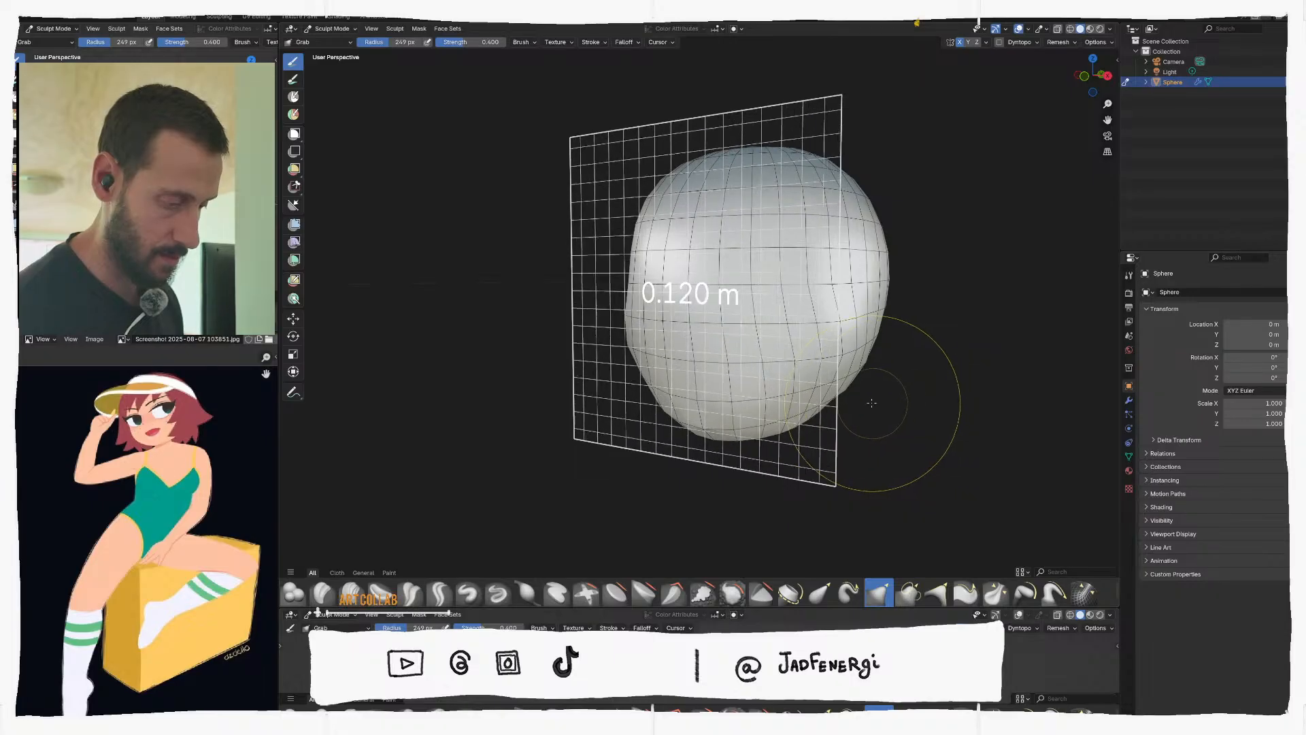
{"action": "left_click", "coordinate": [891, 401]}
{"action": "key", "text": "ctrl+r"}
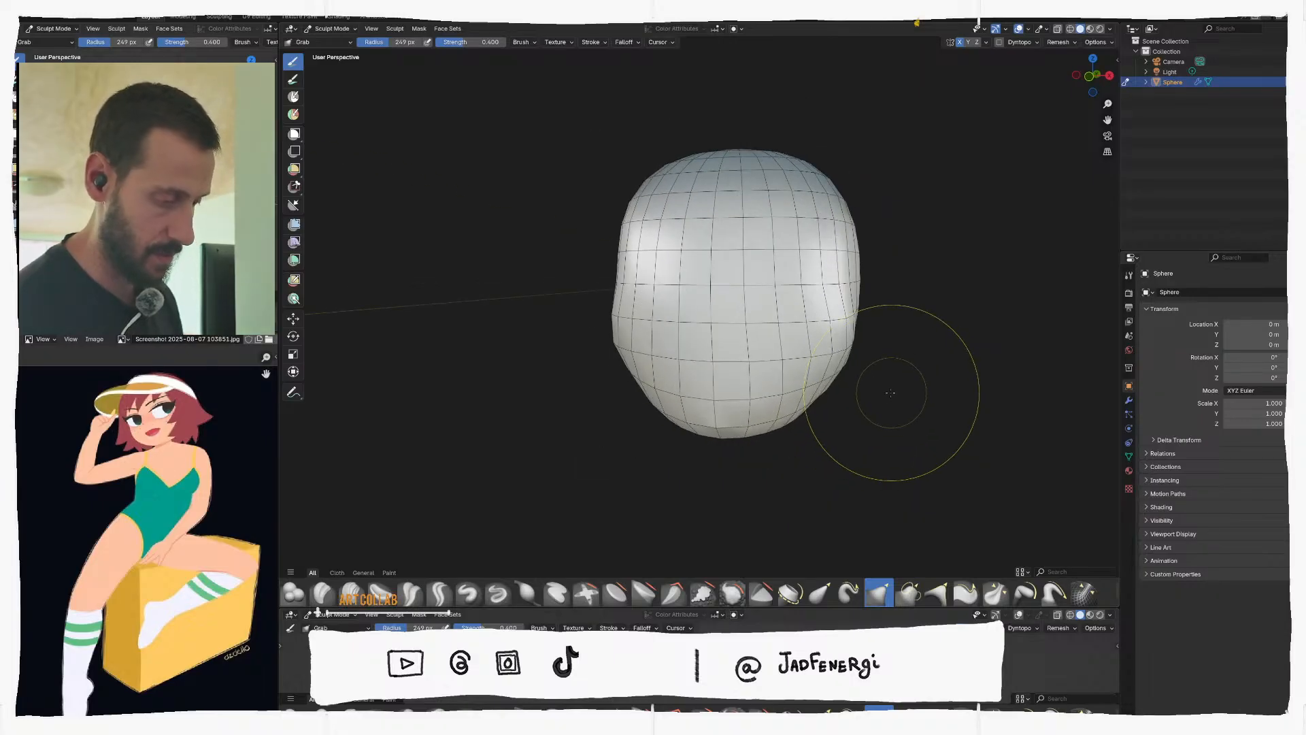
{"action": "key", "text": "ctrl+r"}
Hide the wireframe overlay on the head using the quick favorites
{"action": "middle_click_drag", "start_coordinate": [884, 400], "coordinate": [859, 327]}
{"action": "key", "text": "q"}
{"action": "left_click", "coordinate": [878, 390]}
{"action": "key", "text": "q"}
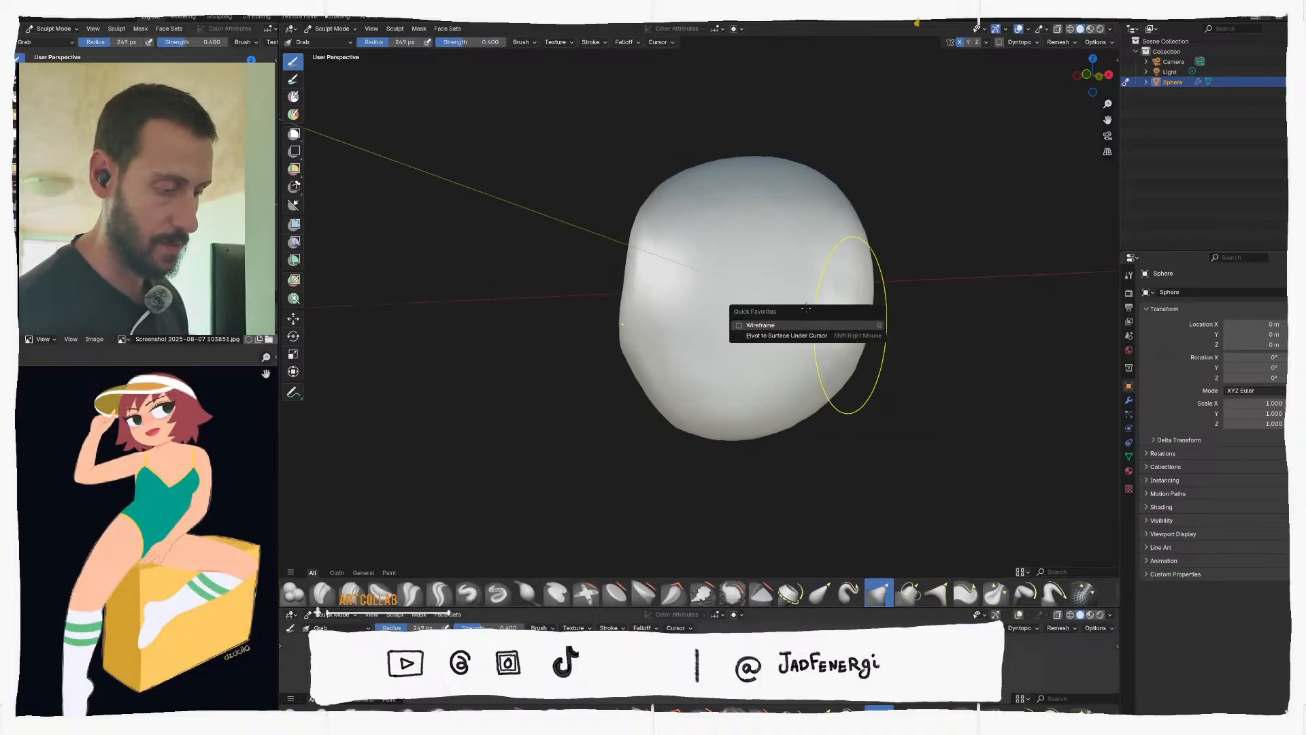
{"action": "key", "text": "Escape"}
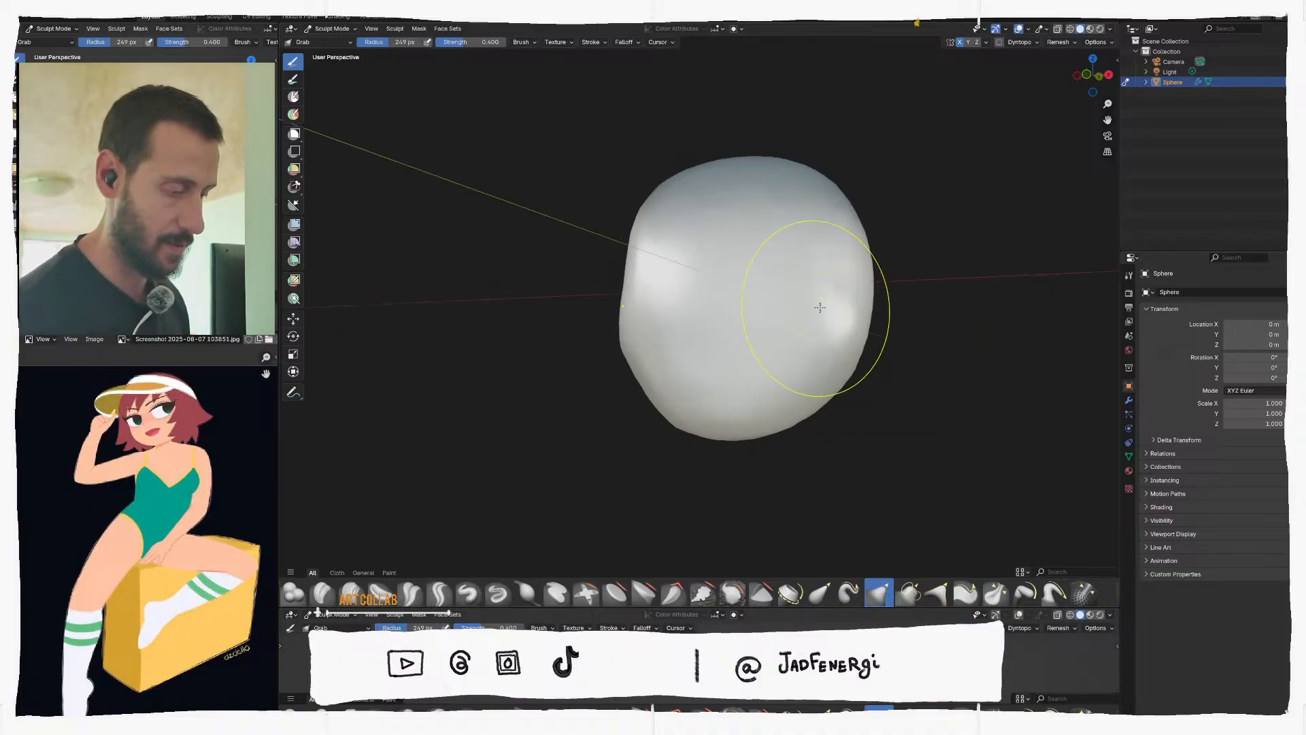
Add the Outline Selected viewport overlay option to the quick favorites
{"action": "left_click", "coordinate": [1030, 30]}
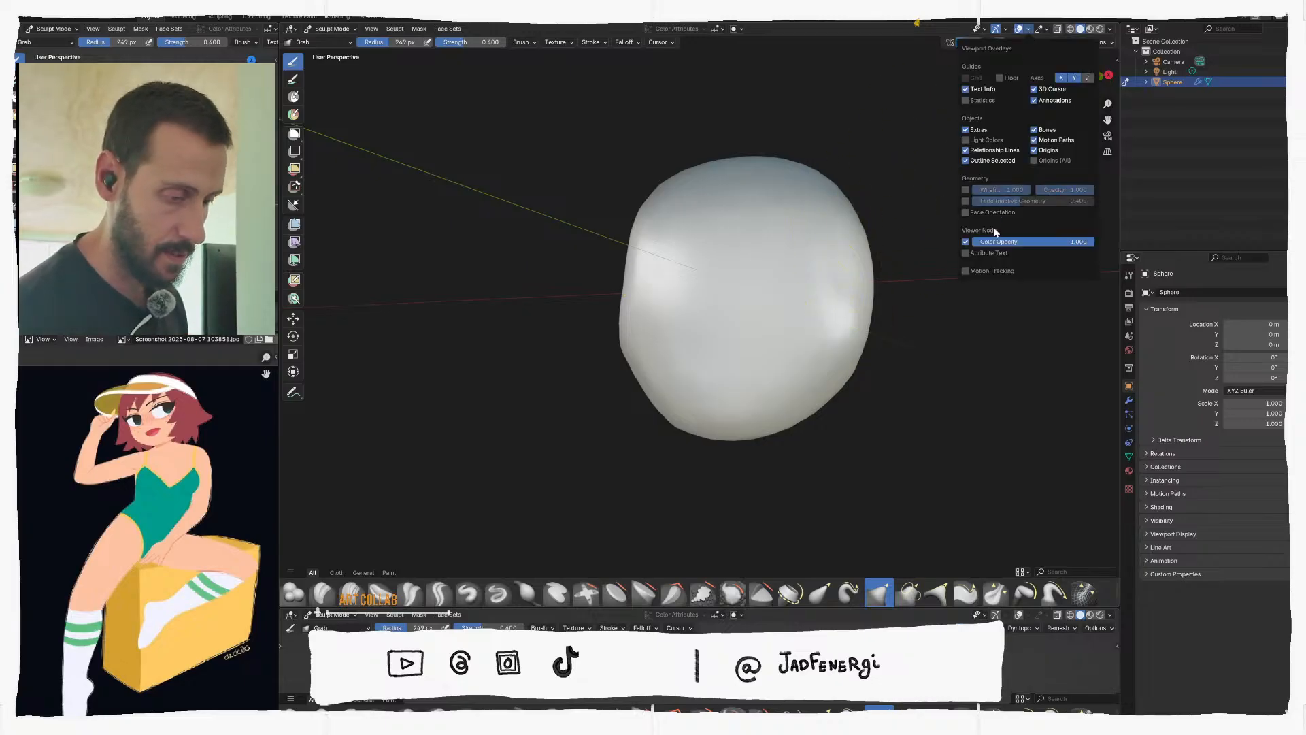
{"action": "right_click", "coordinate": [995, 163]}
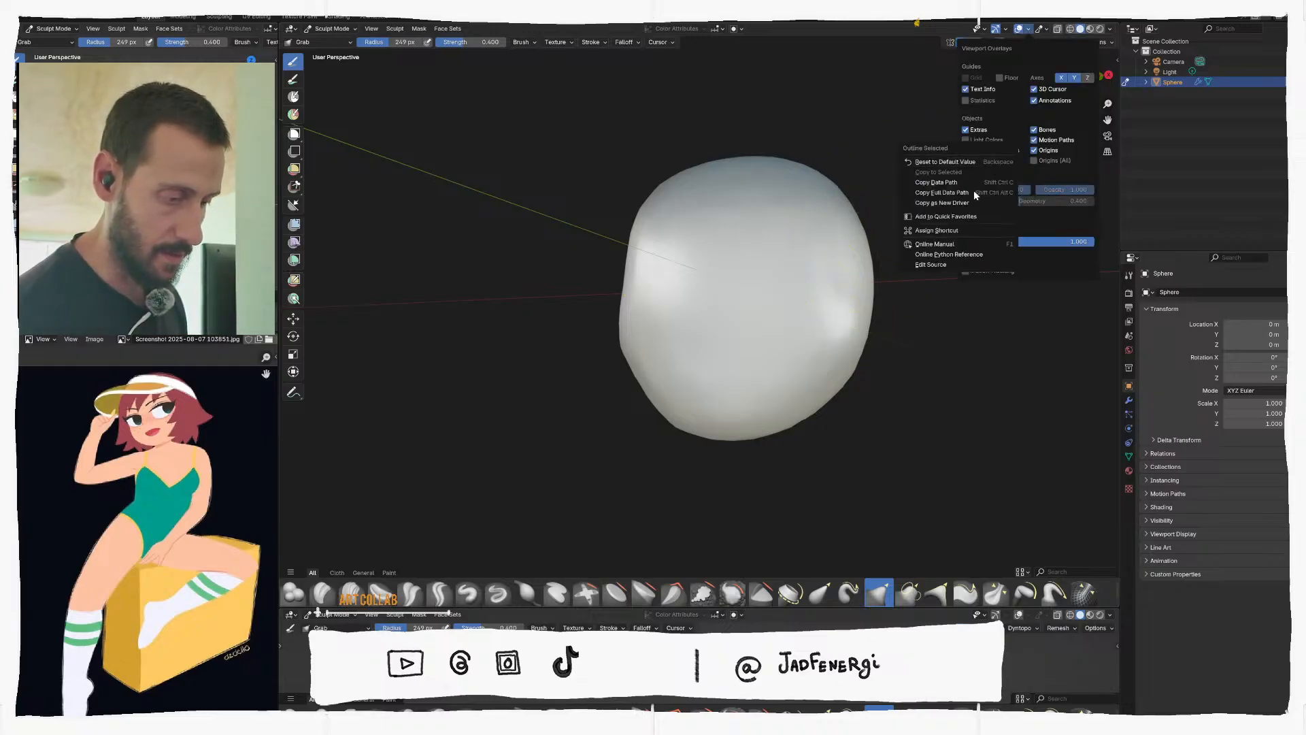
{"action": "left_click", "coordinate": [960, 217]}
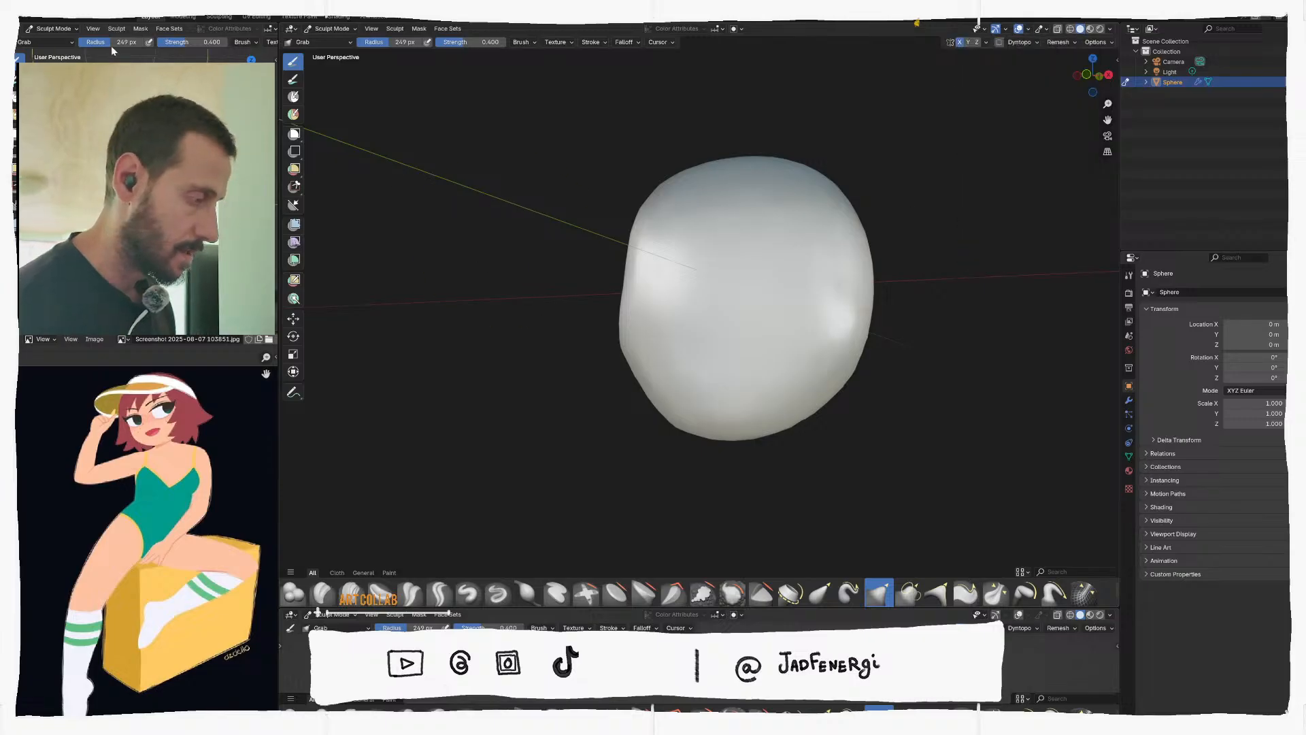
Set the interface Resolution Scale to 2.2 in the preferences and close them
{"action": "left_click", "coordinate": [41, 20]}
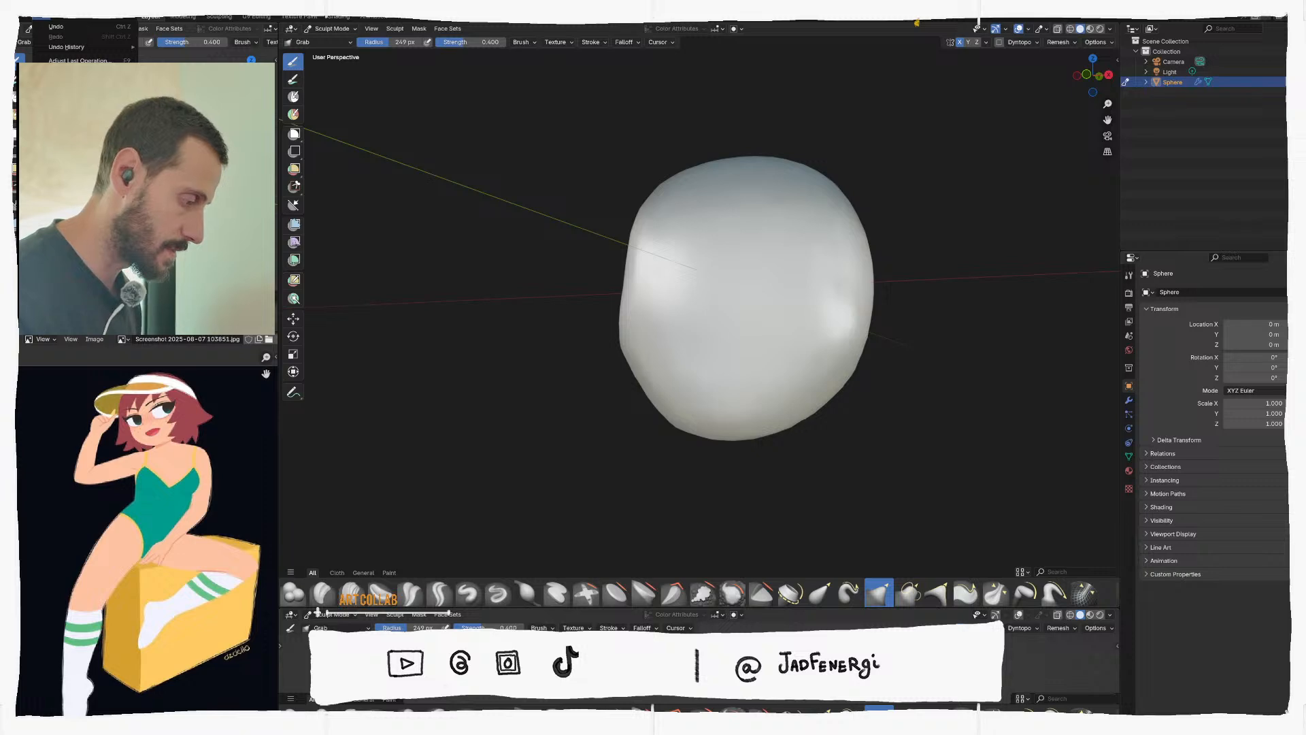
{"action": "left_click", "coordinate": [50, 19]}
{"action": "left_click", "coordinate": [65, 145]}
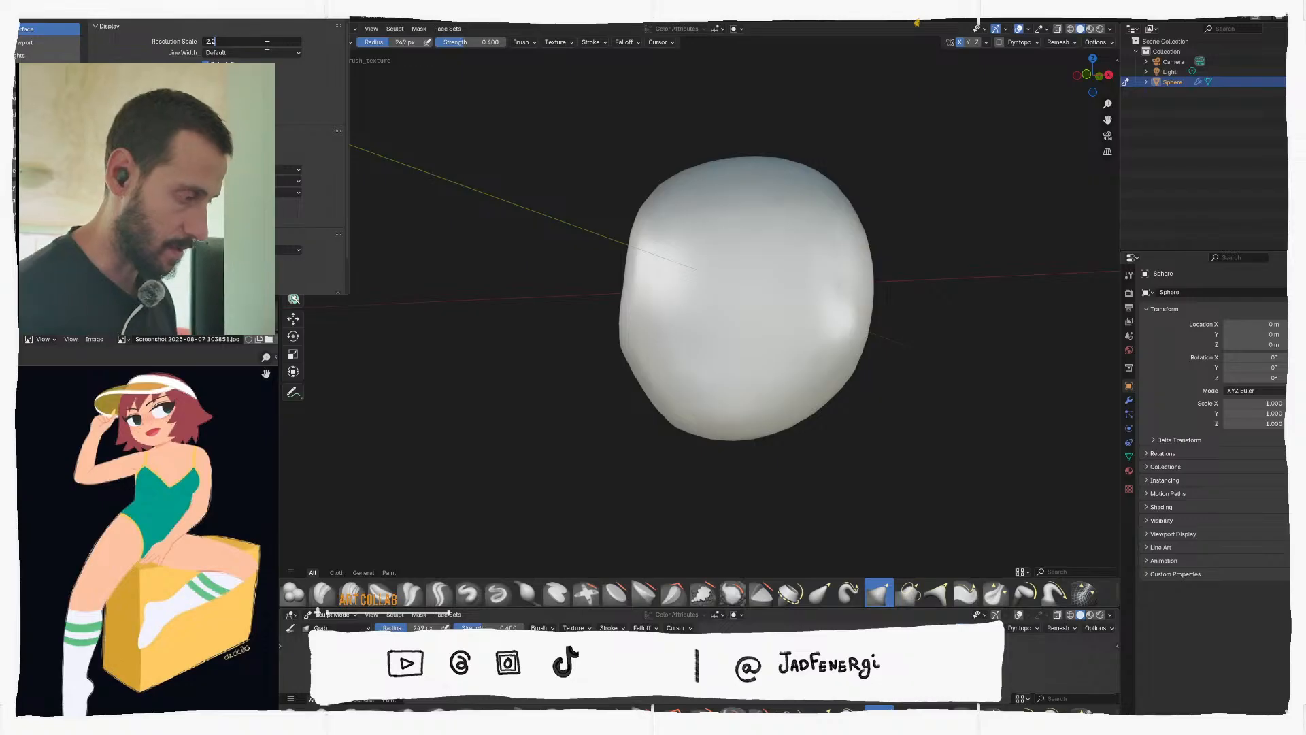
{"action": "left_click_drag", "start_coordinate": [266, 17], "coordinate": [736, 186]}
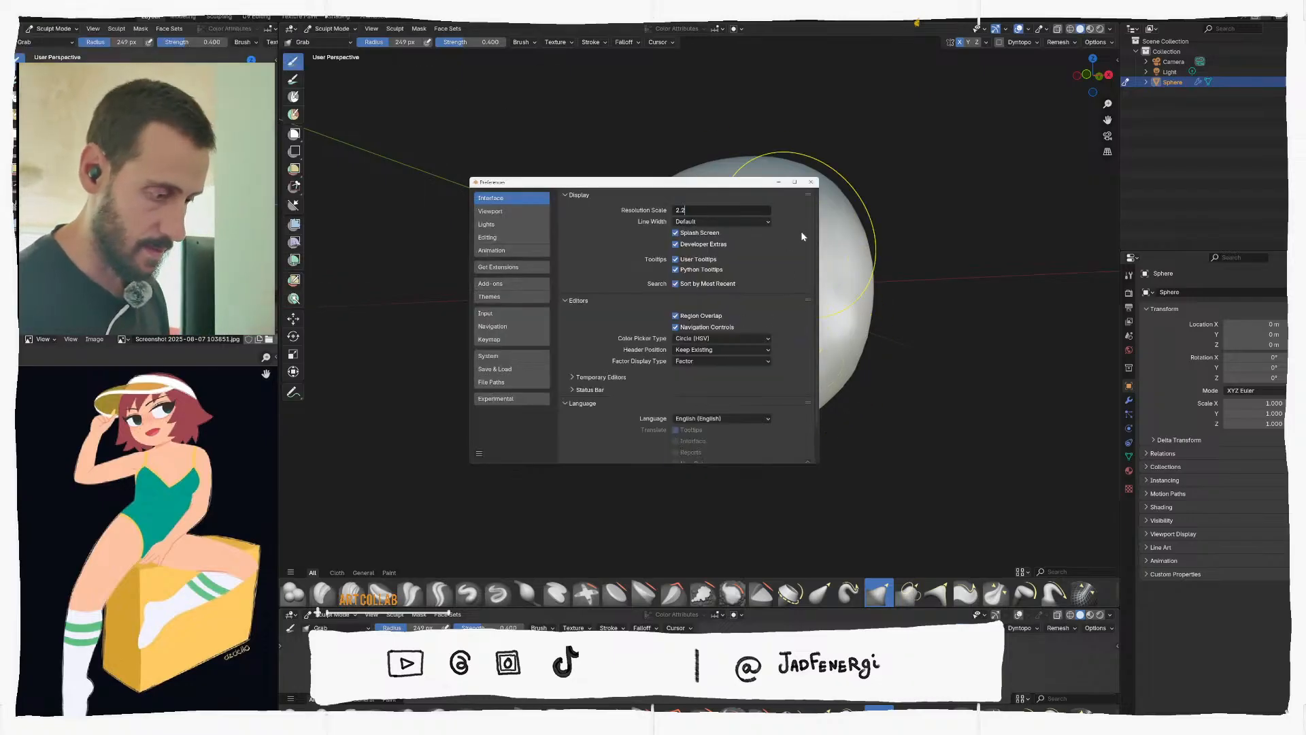
{"action": "key", "text": "Return"}
{"action": "left_click", "coordinate": [810, 181]}
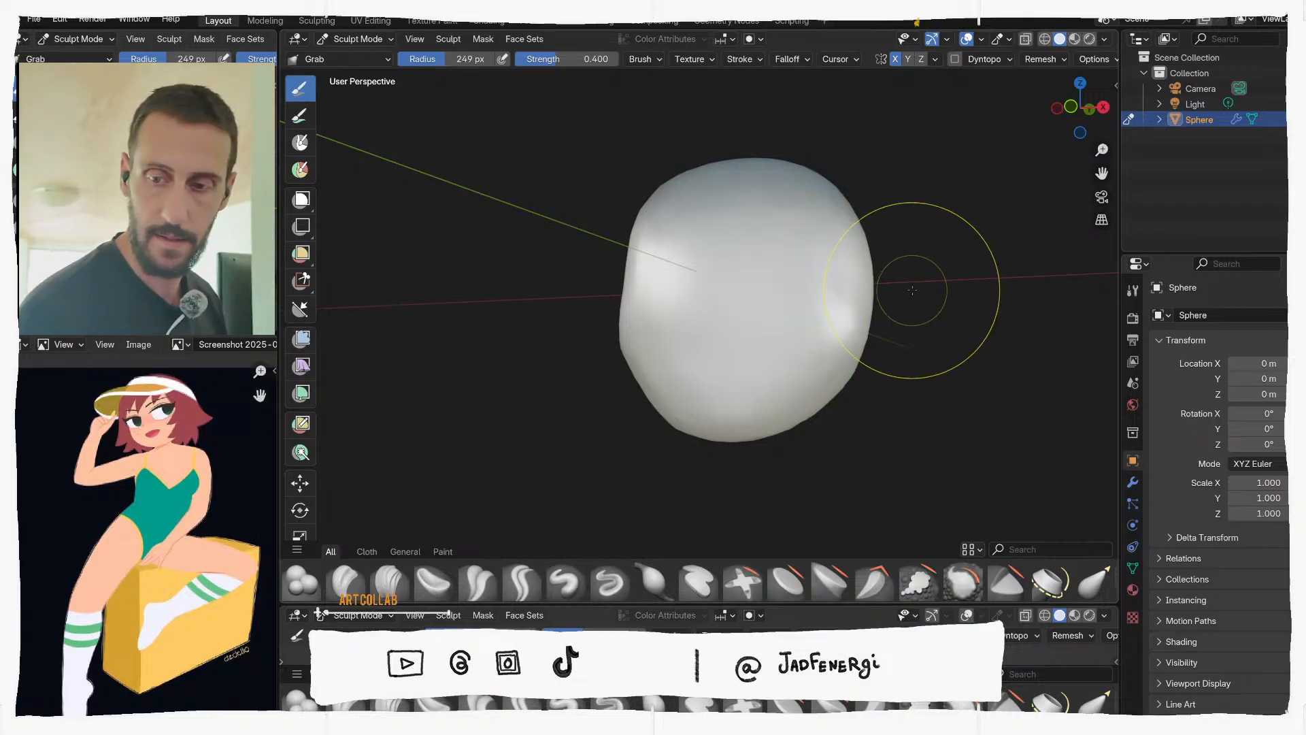
Check the remeshed topology with the wireframe overlay, grab the head's sides slightly inward in front view, and hide the wireframe
{"action": "mouse_move", "coordinate": [920, 299]}
{"action": "middle_mouse_down"}
{"action": "mouse_move", "coordinate": [897, 298]}
{"action": "mouse_move", "coordinate": [904, 364]}
{"action": "mouse_move", "coordinate": [742, 319]}
{"action": "mouse_move", "coordinate": [874, 349]}
{"action": "mouse_move", "coordinate": [864, 354]}
{"action": "mouse_move", "coordinate": [850, 340]}
{"action": "mouse_move", "coordinate": [863, 265]}
{"action": "middle_mouse_up"}
{"action": "key", "text": "q"}
{"action": "left_click", "coordinate": [743, 327]}
{"action": "key", "text": "KP_1"}
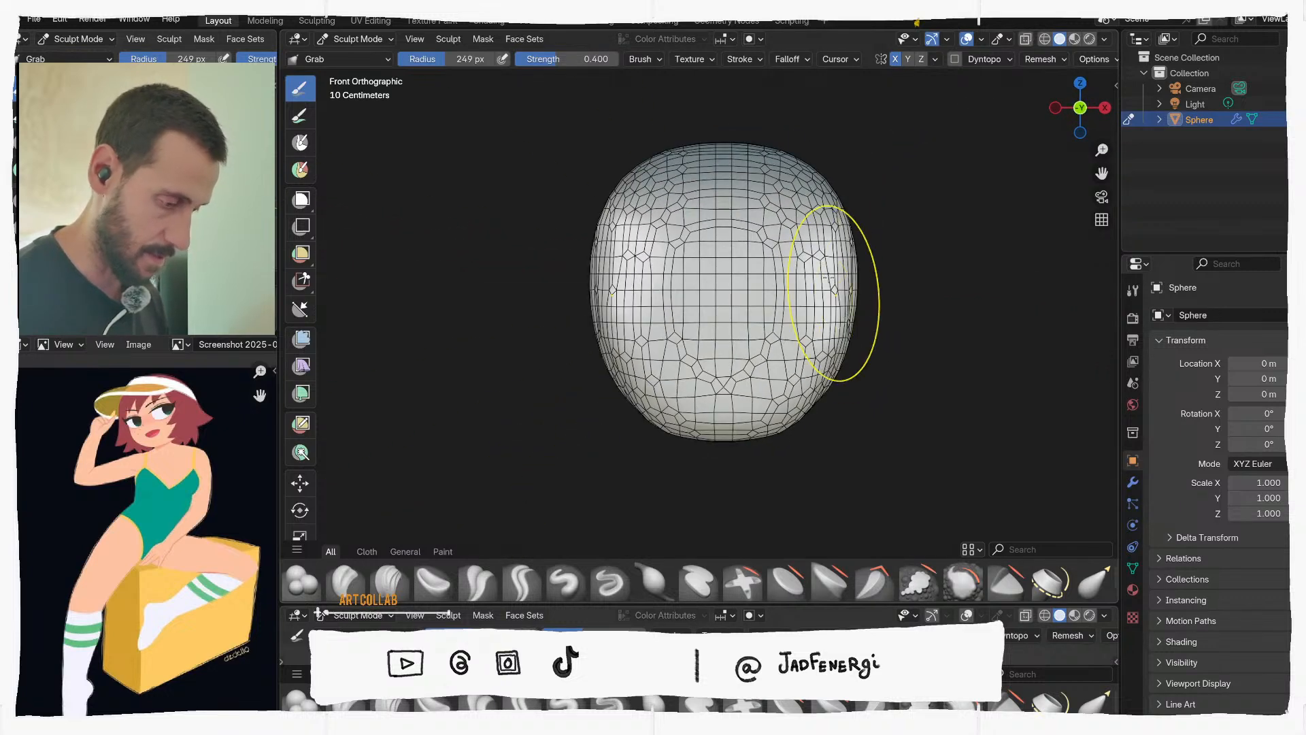
{"action": "left_click_drag", "start_coordinate": [835, 267], "coordinate": [837, 277]}
{"action": "key", "text": "q"}
{"action": "left_click", "coordinate": [835, 305]}
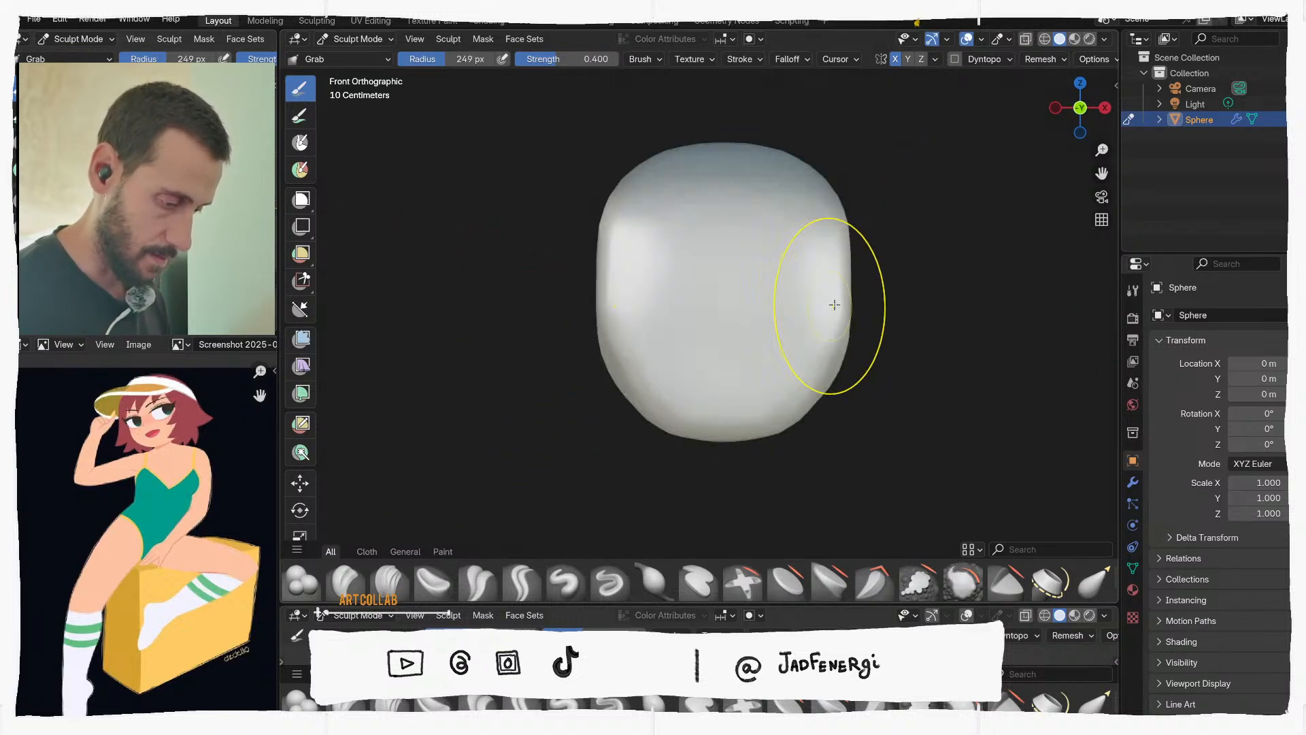
In right side view, set the Grab brush radius to 314 px and reshape the chin and the hollow behind it
{"action": "middle_click_drag", "start_coordinate": [834, 305], "coordinate": [752, 329]}
{"action": "key", "text": "KP_3"}
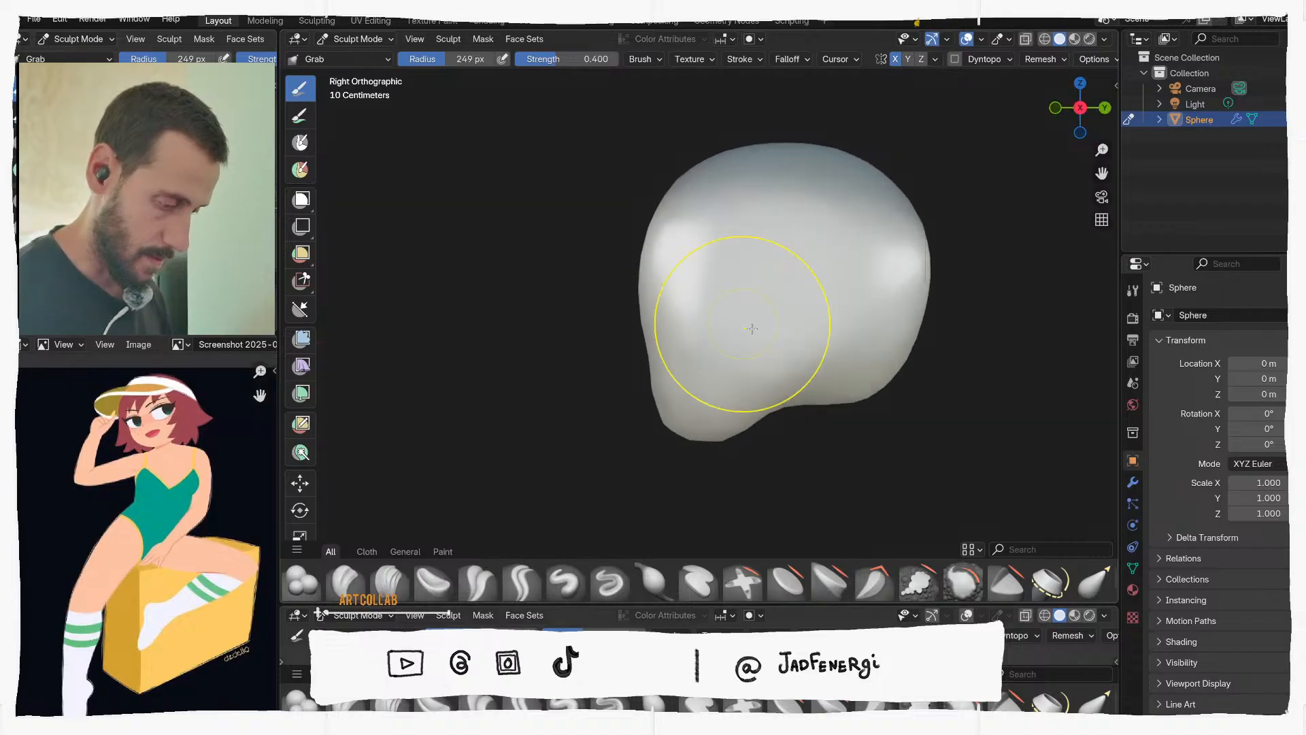
{"action": "key", "text": "f"}
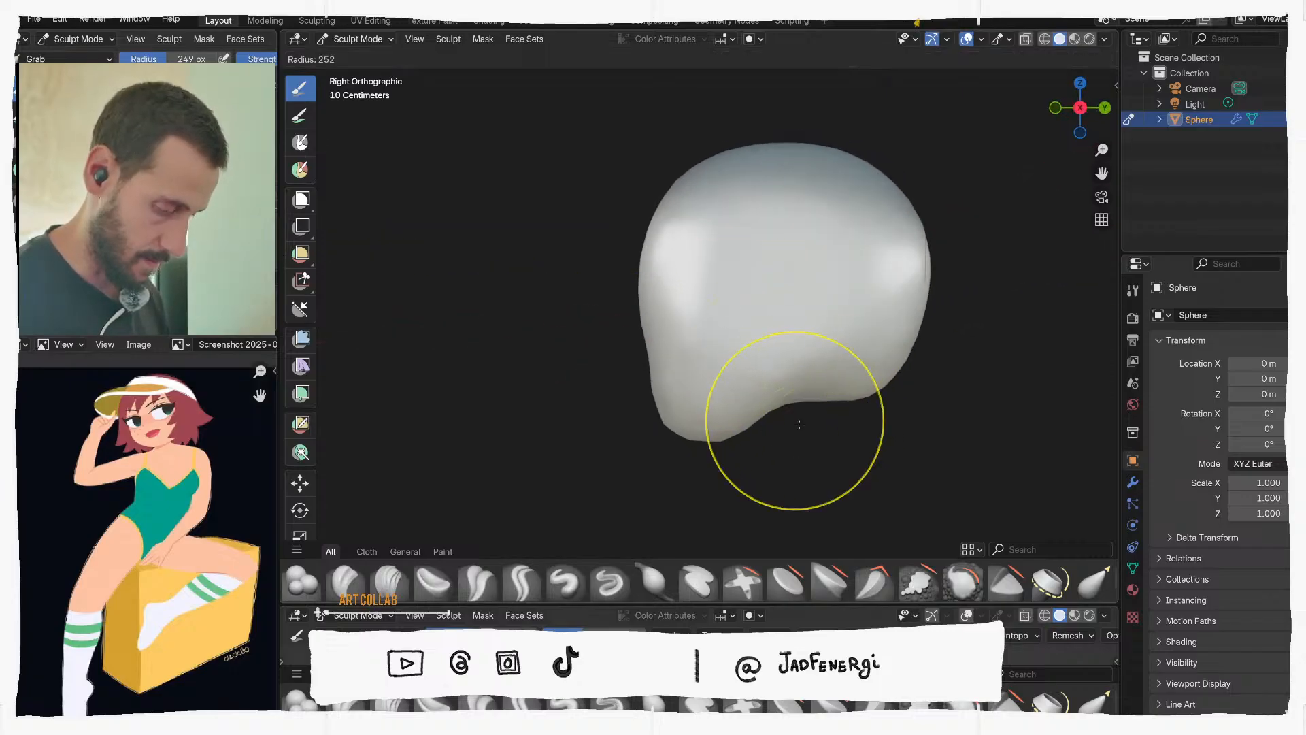
{"action": "left_click", "coordinate": [796, 424]}
{"action": "left_click_drag", "start_coordinate": [783, 426], "coordinate": [760, 430]}
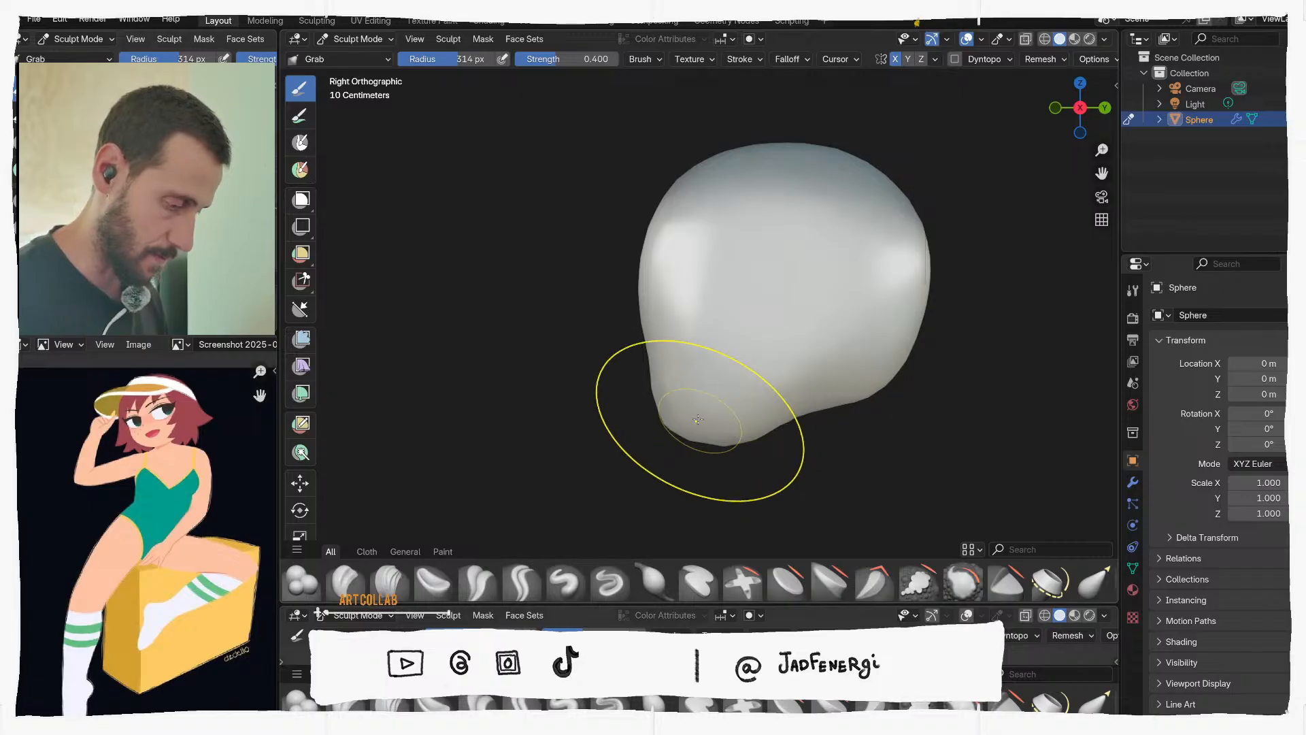
{"action": "left_click_drag", "start_coordinate": [677, 418], "coordinate": [688, 398]}
{"action": "mouse_move", "coordinate": [696, 377]}
{"action": "middle_mouse_down"}
{"action": "mouse_move", "coordinate": [792, 353]}
{"action": "mouse_move", "coordinate": [789, 295]}
{"action": "middle_mouse_up"}
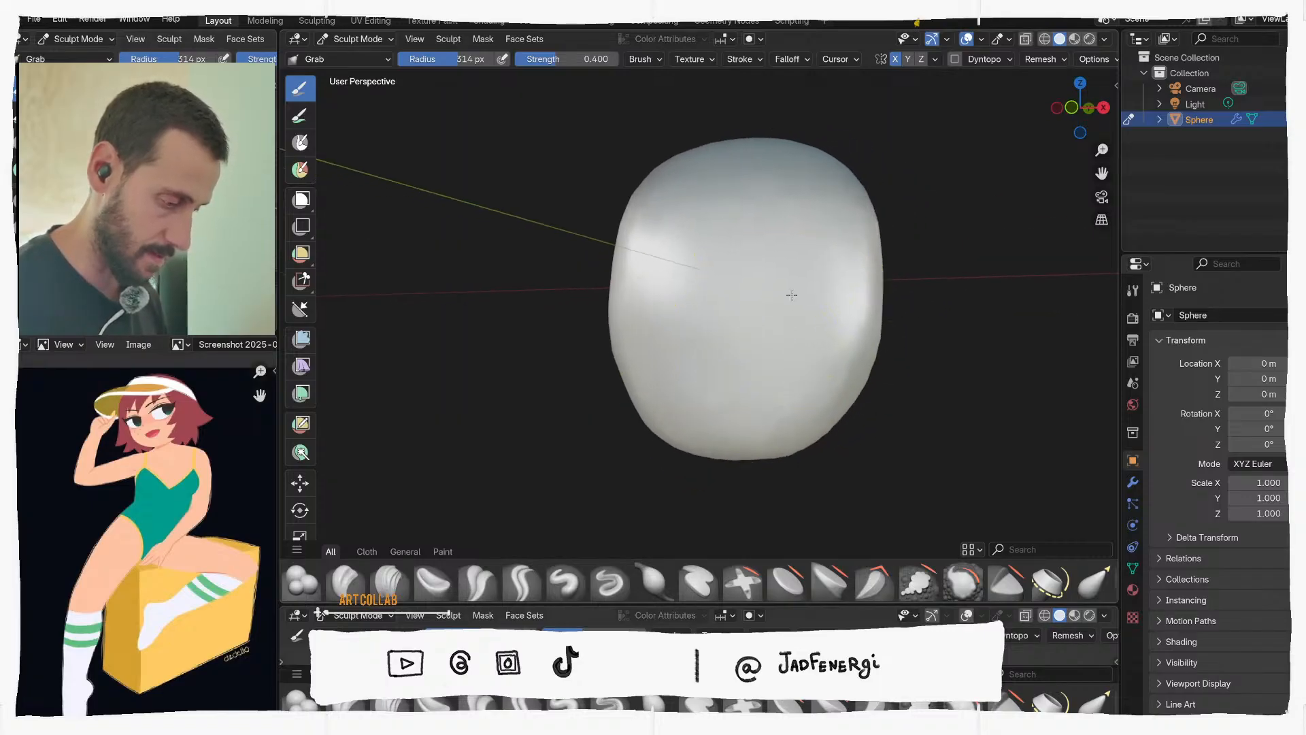
Examine the character's face up close in the reference illustration
{"action": "scroll", "coordinate": [768, 306], "scroll_direction": "up", "scroll_amount": 2}
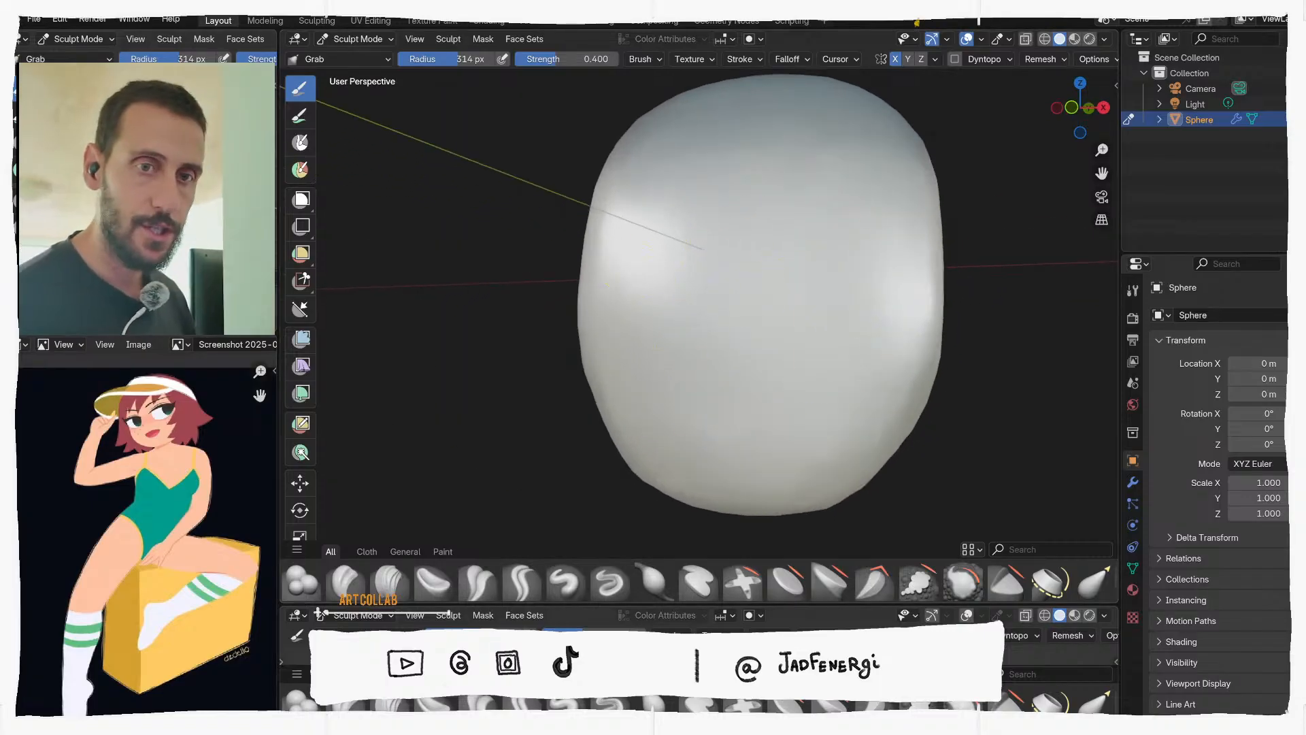
{"action": "scroll", "coordinate": [126, 434], "scroll_direction": "up", "scroll_amount": 6}
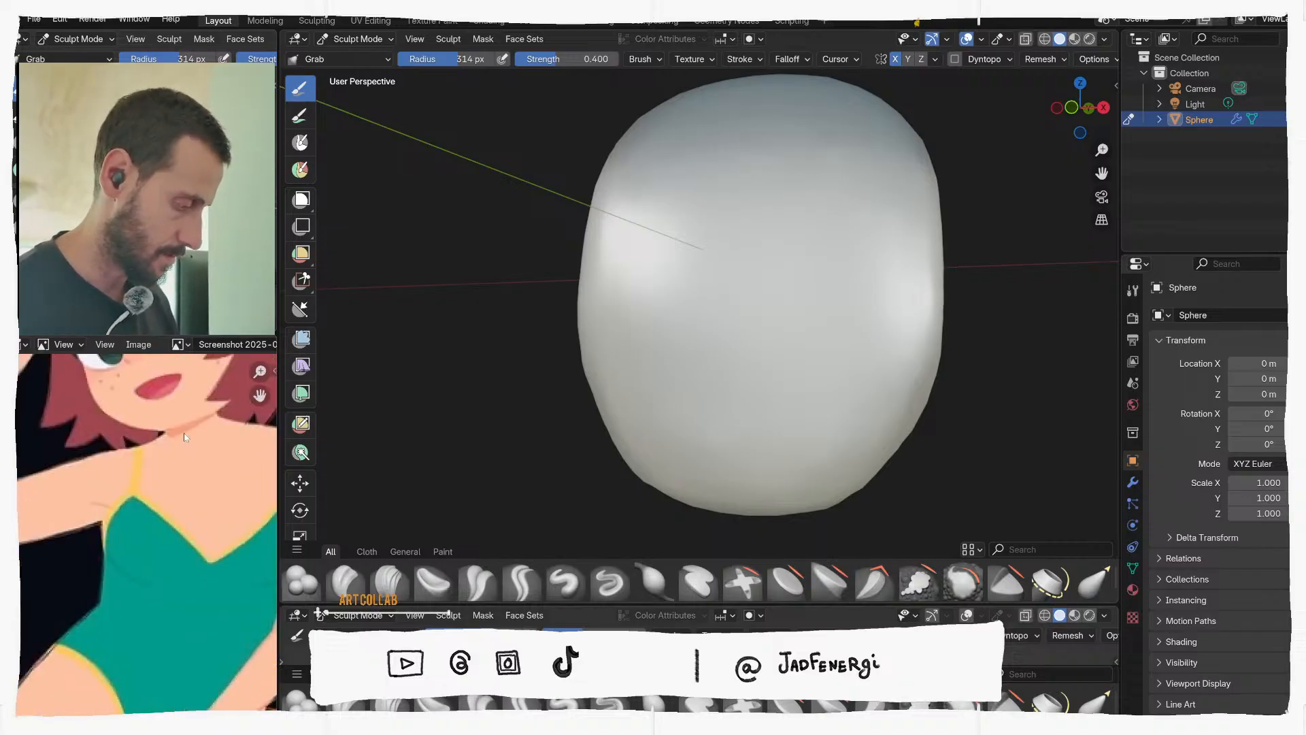
{"action": "scroll", "coordinate": [155, 482], "scroll_direction": "up", "scroll_amount": 2}
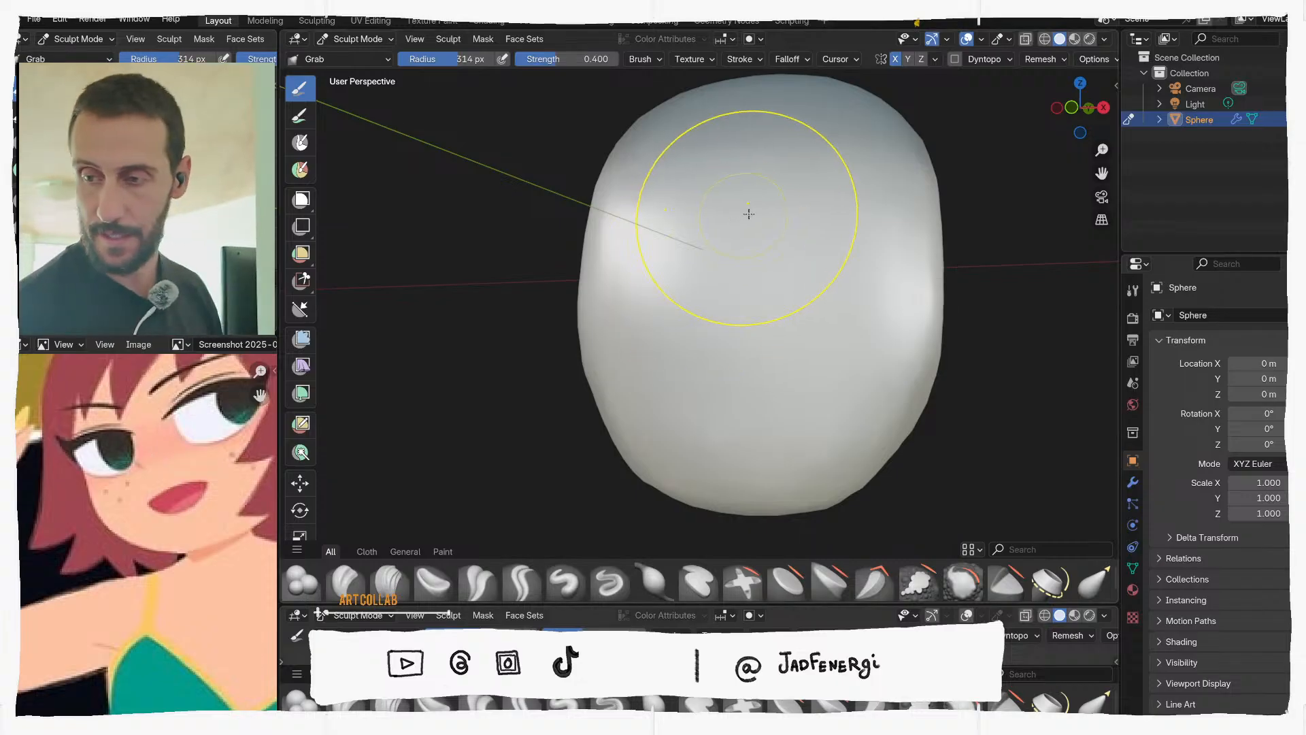
Set the Grab brush radius to 104 px and push the front of the face slightly inward at eye level, working from below
{"action": "middle_click_drag", "start_coordinate": [806, 300], "coordinate": [797, 297]}
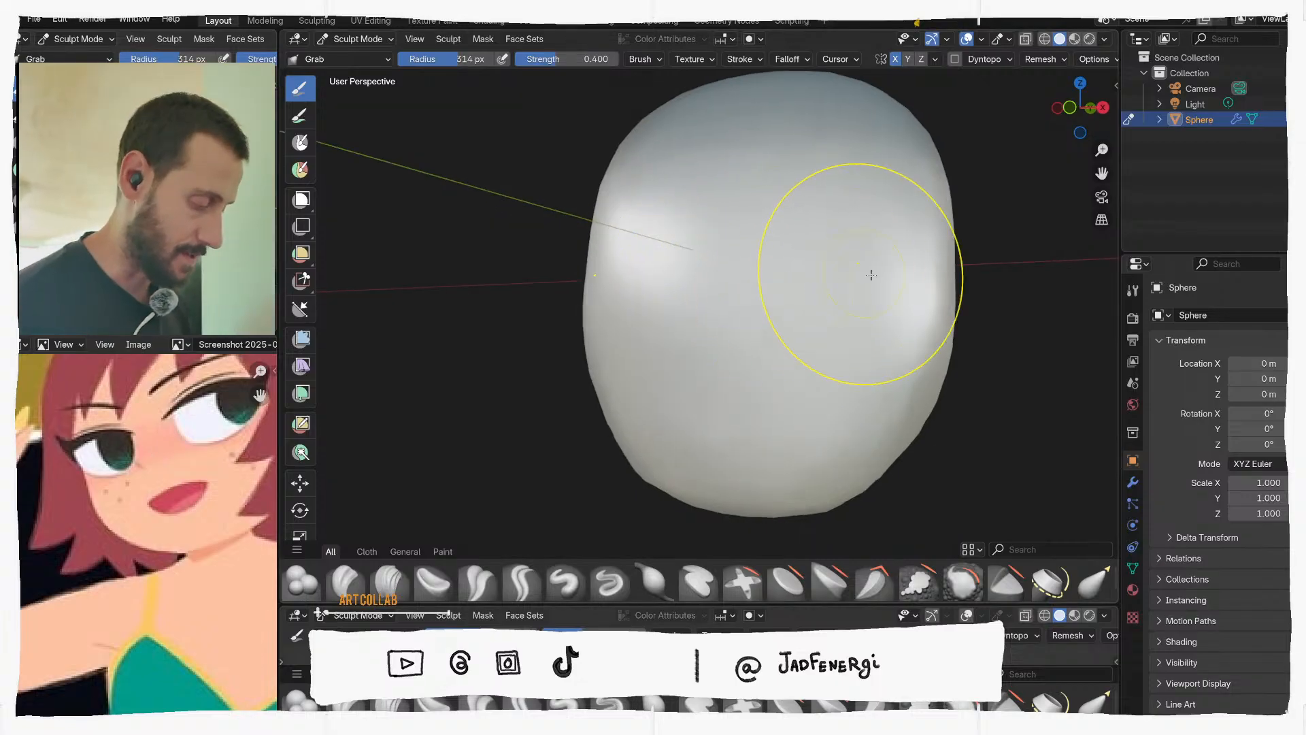
{"action": "mouse_move", "coordinate": [893, 356]}
{"action": "middle_mouse_down"}
{"action": "mouse_move", "coordinate": [844, 344]}
{"action": "mouse_move", "coordinate": [878, 336]}
{"action": "middle_mouse_up"}
{"action": "key", "text": "f"}
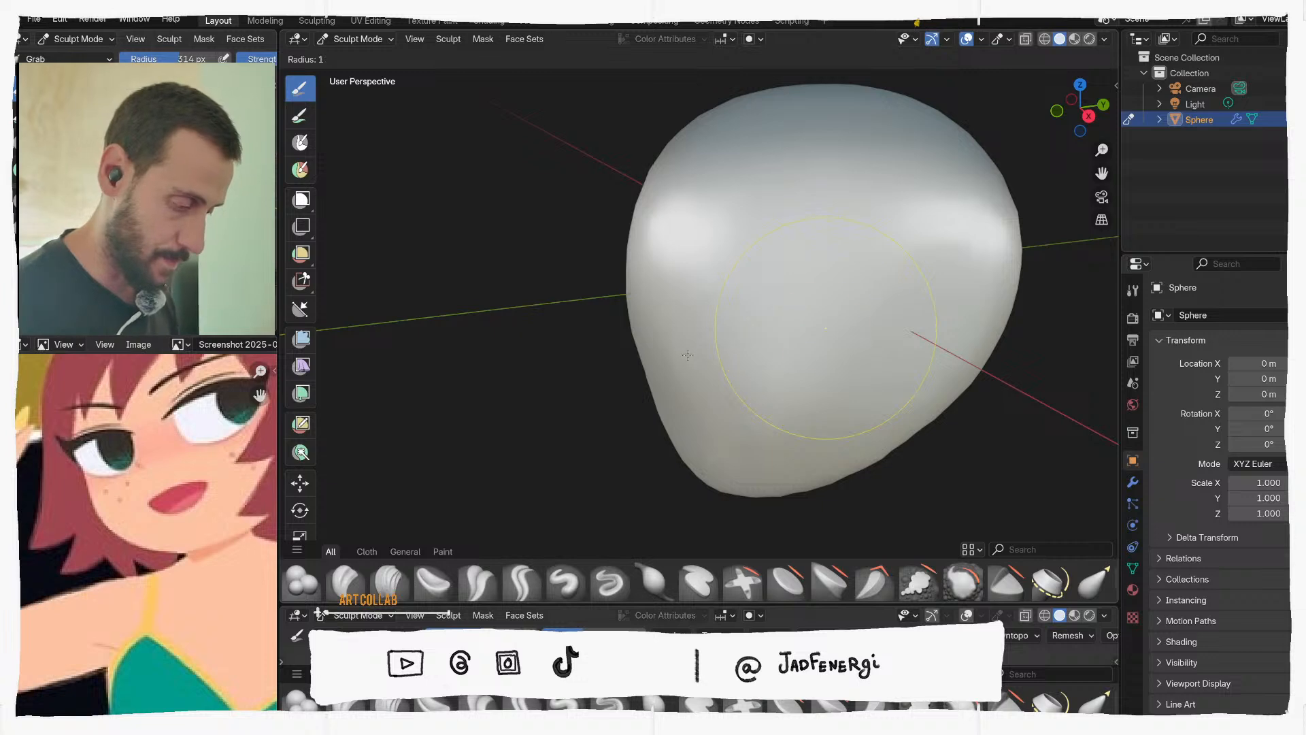
{"action": "left_click", "coordinate": [773, 337]}
{"action": "mouse_move", "coordinate": [715, 345]}
{"action": "middle_mouse_down"}
{"action": "mouse_move", "coordinate": [840, 256]}
{"action": "mouse_move", "coordinate": [814, 233]}
{"action": "middle_mouse_up"}
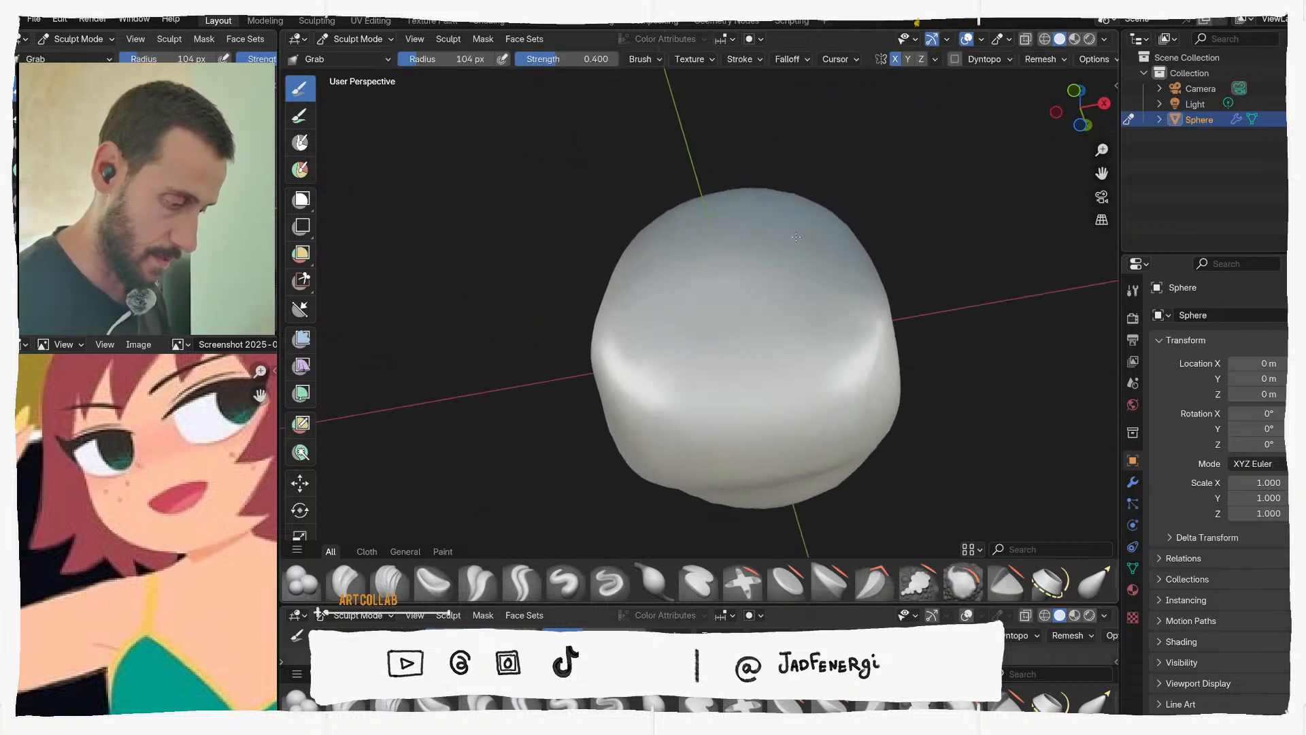
{"action": "left_click_drag", "start_coordinate": [786, 238], "coordinate": [789, 264]}
{"action": "middle_click_drag", "start_coordinate": [790, 264], "coordinate": [823, 332]}
Show the wireframe overlay, push in both eye sockets and extend them toward the sides of the head, and hide the wireframe
{"action": "key", "text": "q"}
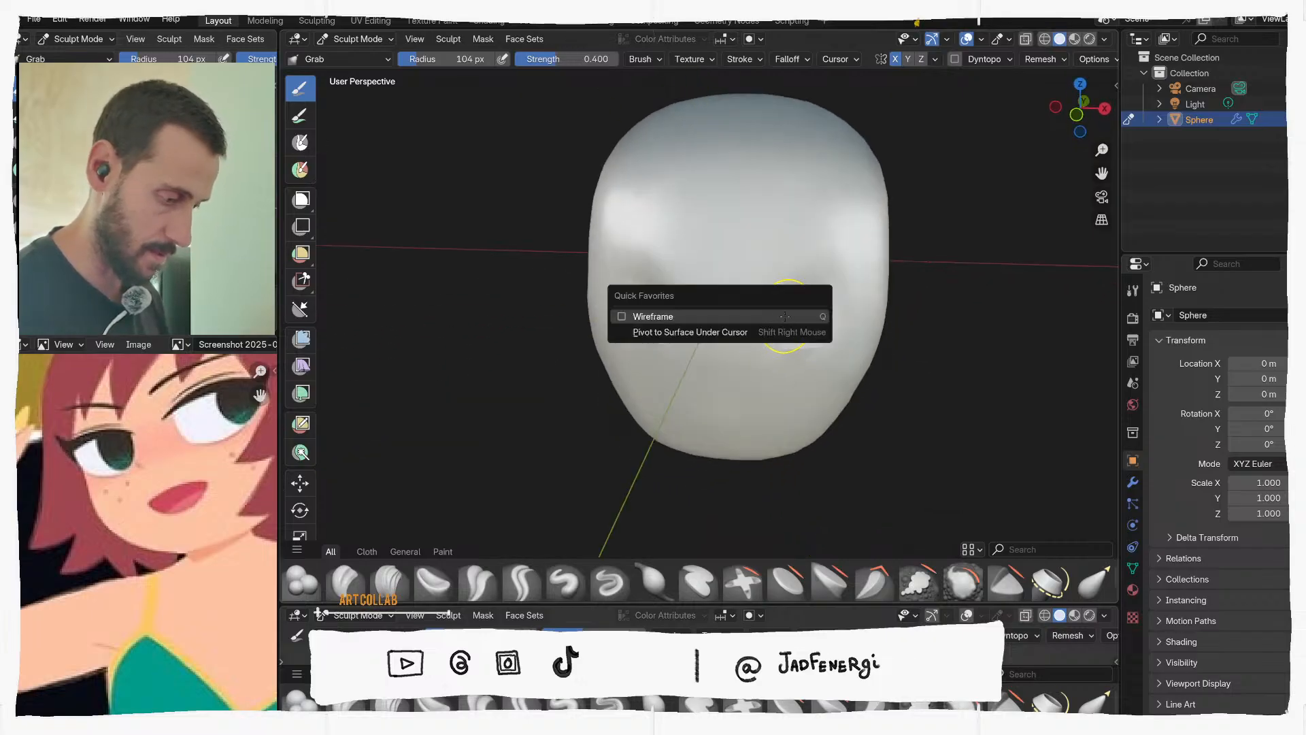
{"action": "left_click", "coordinate": [784, 316]}
{"action": "middle_click_drag", "start_coordinate": [811, 300], "coordinate": [825, 270]}
{"action": "left_click_drag", "start_coordinate": [797, 291], "coordinate": [795, 261]}
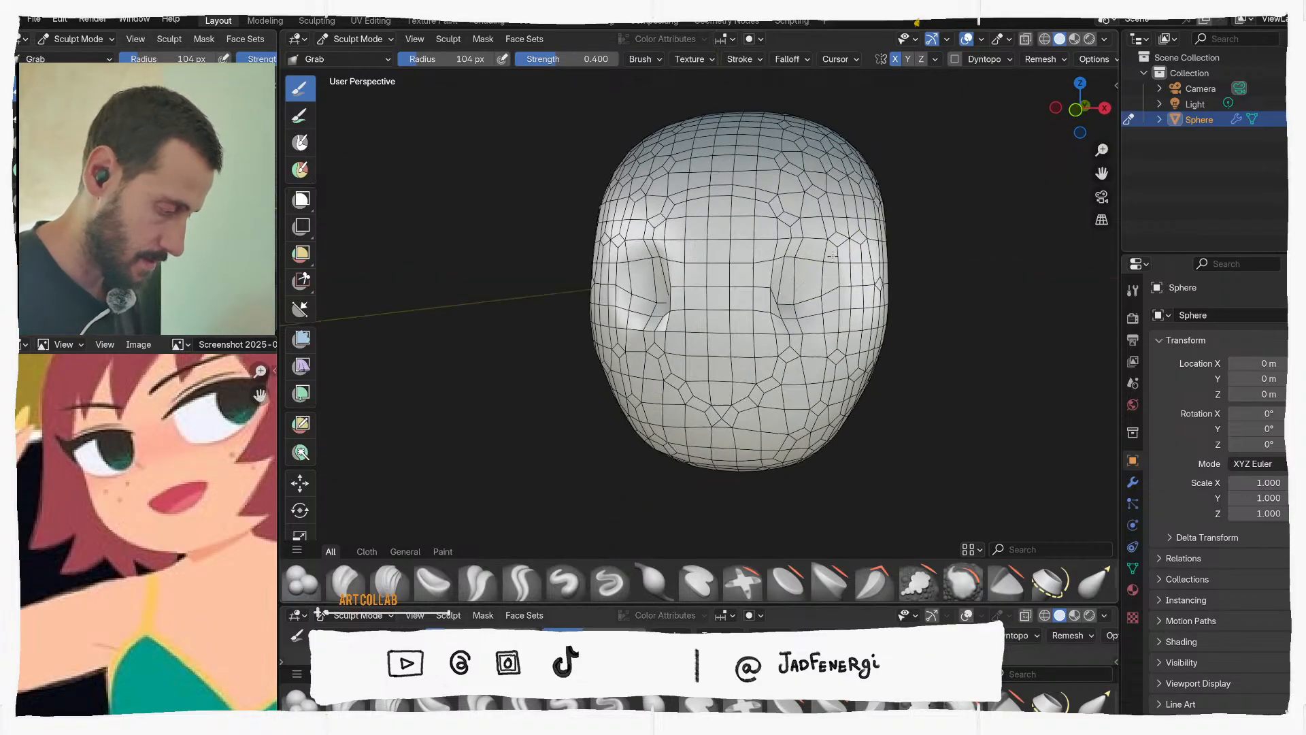
{"action": "middle_click_drag", "start_coordinate": [811, 257], "coordinate": [768, 302]}
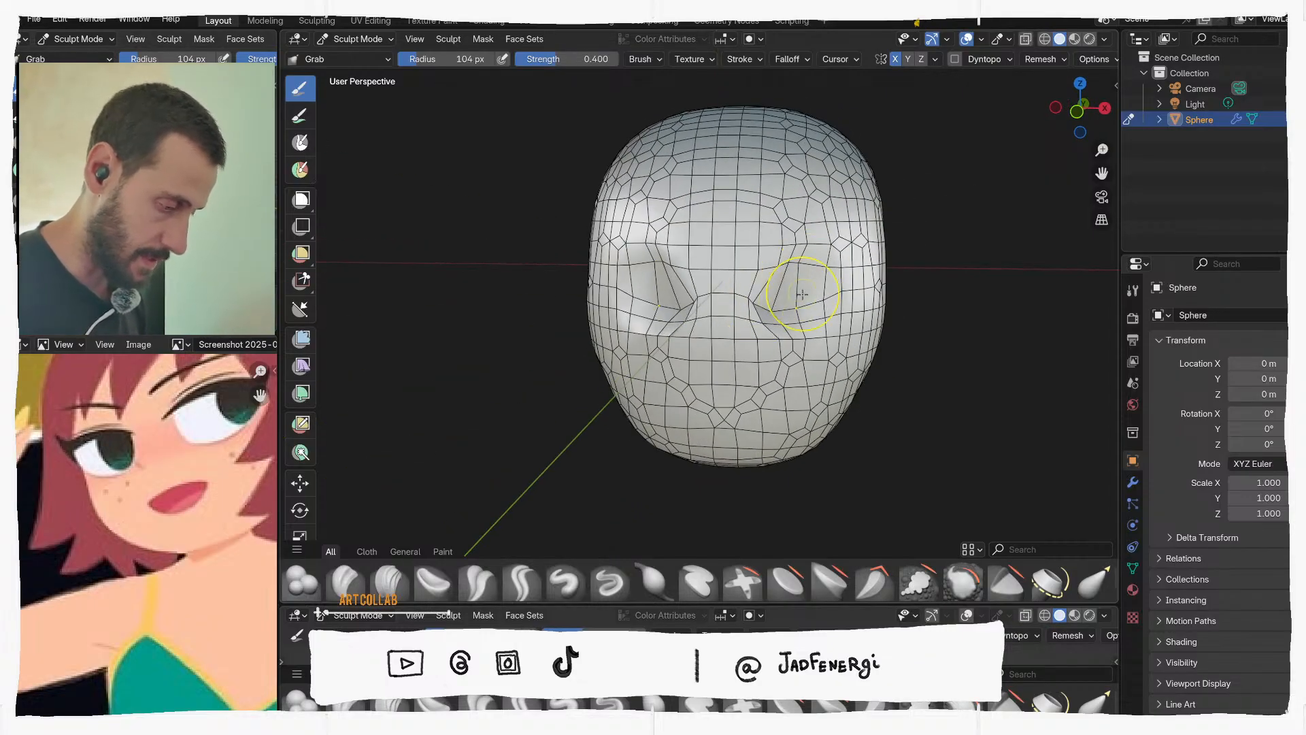
{"action": "mouse_move", "coordinate": [798, 331]}
{"action": "left_mouse_down"}
{"action": "mouse_move", "coordinate": [816, 302]}
{"action": "mouse_move", "coordinate": [847, 295]}
{"action": "left_mouse_up"}
{"action": "mouse_move", "coordinate": [851, 278]}
{"action": "middle_mouse_down"}
{"action": "mouse_move", "coordinate": [786, 231]}
{"action": "mouse_move", "coordinate": [735, 300]}
{"action": "mouse_move", "coordinate": [677, 323]}
{"action": "middle_mouse_up"}
{"action": "left_click_drag", "start_coordinate": [680, 343], "coordinate": [721, 354]}
{"action": "middle_click_drag", "start_coordinate": [749, 340], "coordinate": [803, 291]}
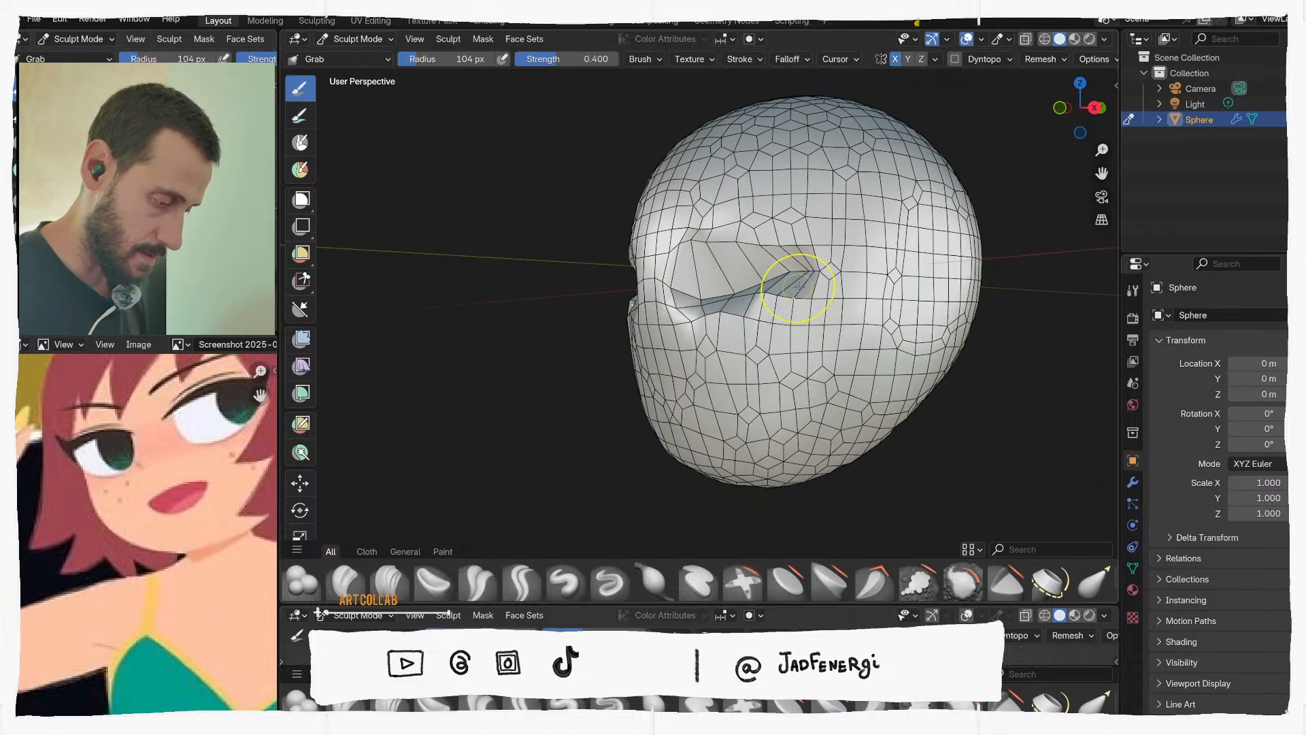
{"action": "key", "text": "q"}
{"action": "left_click", "coordinate": [803, 290]}
Try the light grey MatCap for the viewport shading and check the eye sockets from the front
{"action": "left_click", "coordinate": [1104, 39]}
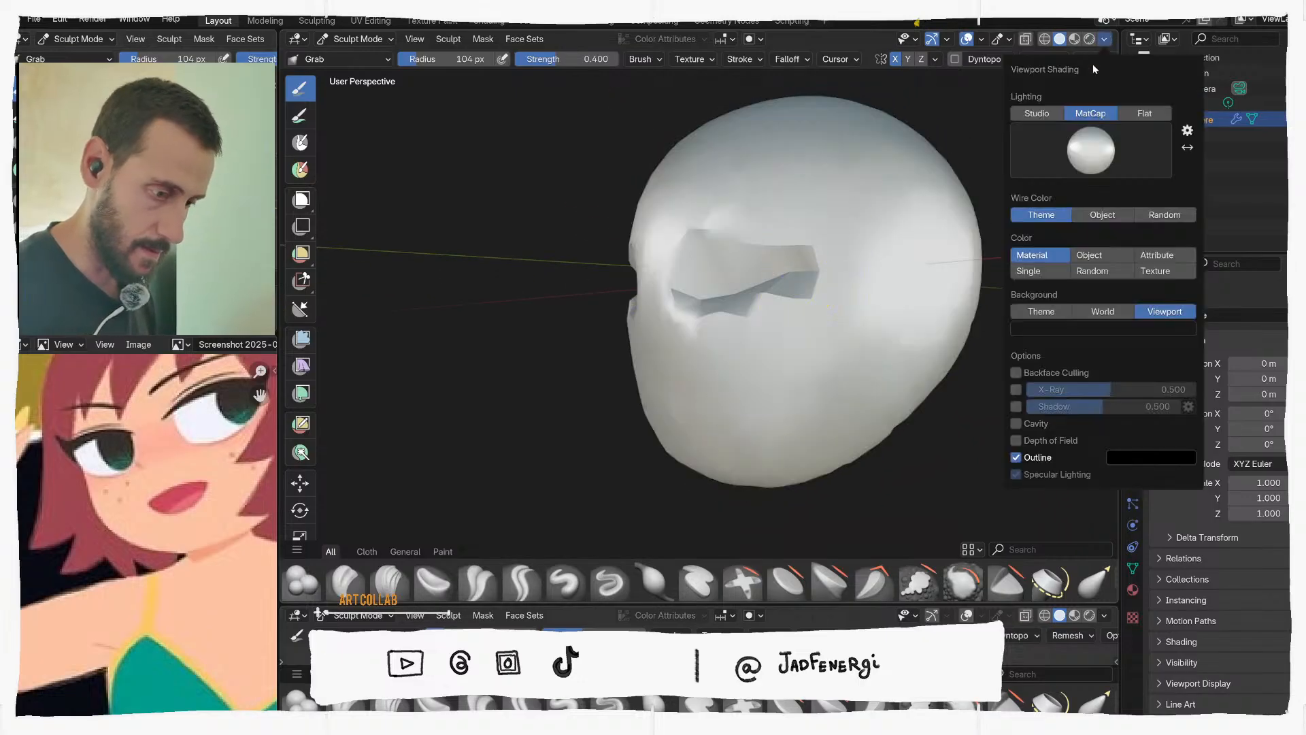
{"action": "left_click", "coordinate": [1091, 149]}
{"action": "left_click", "coordinate": [958, 204]}
{"action": "mouse_move", "coordinate": [890, 261]}
{"action": "middle_mouse_down"}
{"action": "mouse_move", "coordinate": [861, 321]}
{"action": "mouse_move", "coordinate": [973, 209]}
{"action": "middle_mouse_up"}
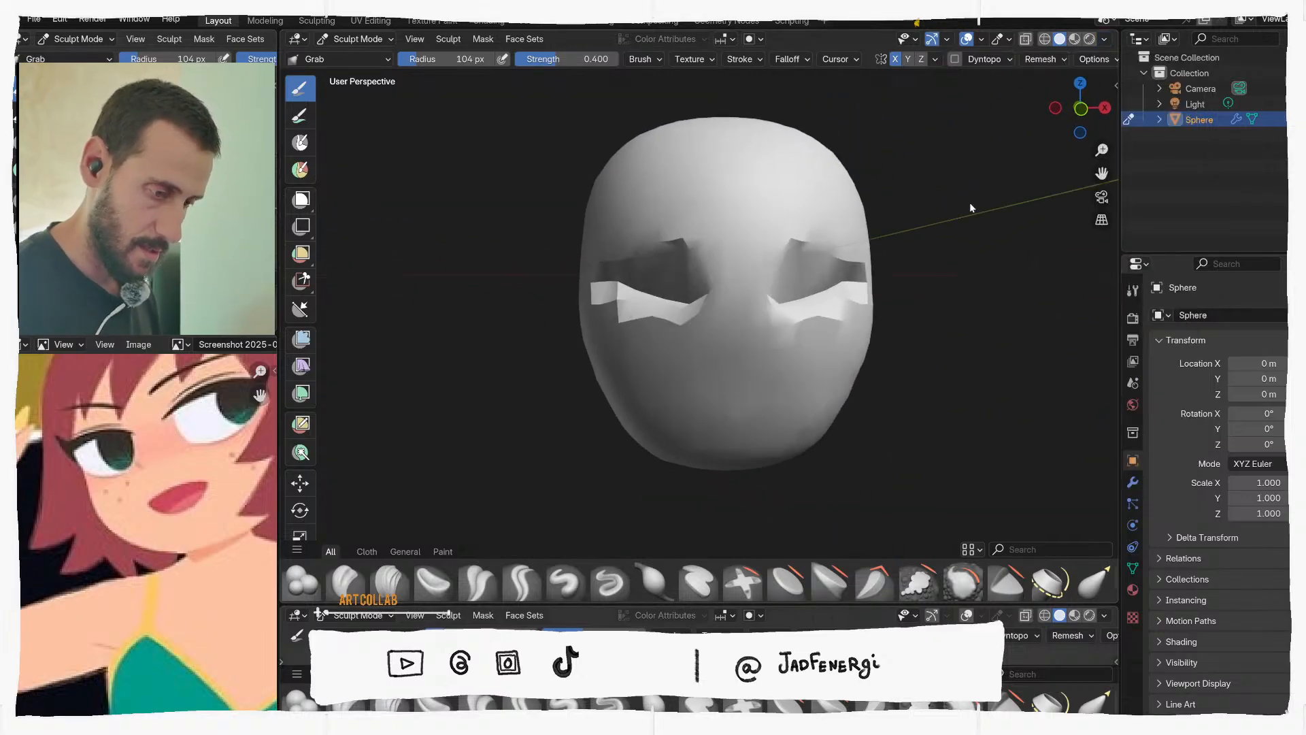
Set the viewport shading MatCap to the matte red clay sphere and check the head's shape
{"action": "left_click", "coordinate": [1104, 39]}
{"action": "left_click", "coordinate": [1092, 151]}
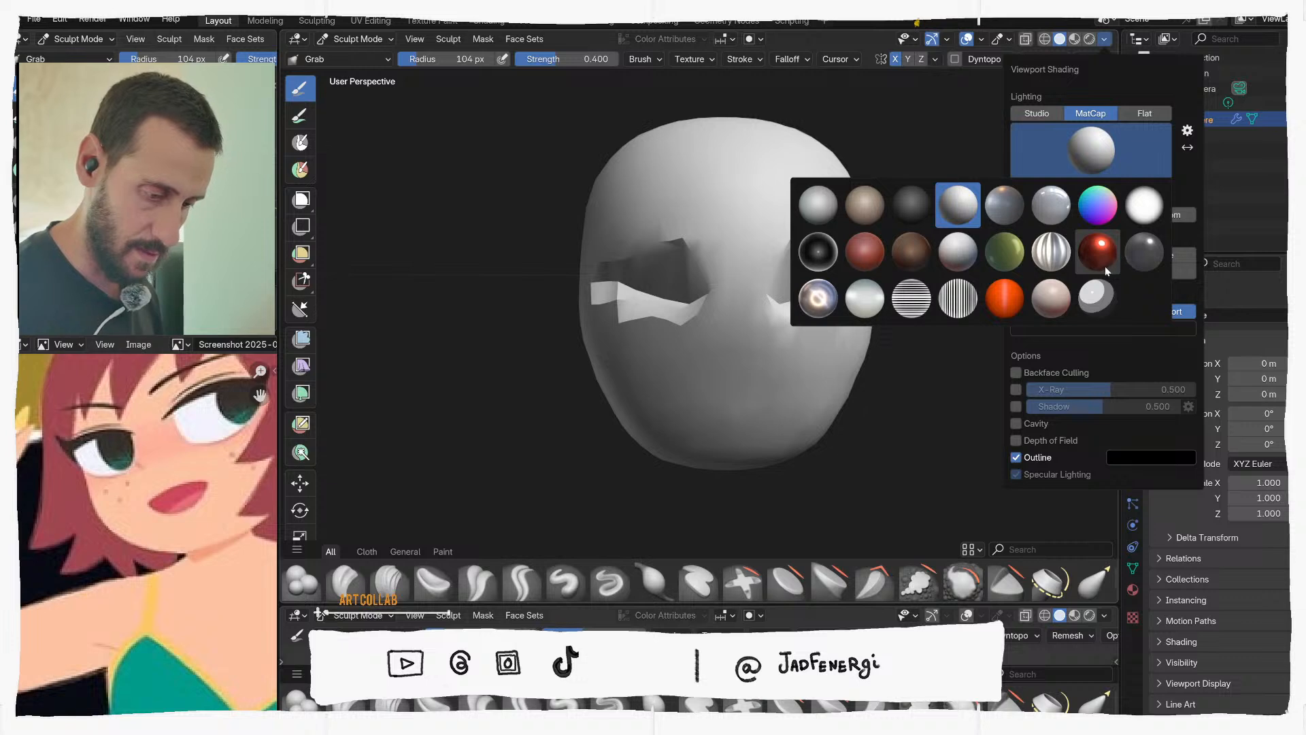
{"action": "left_click", "coordinate": [871, 253]}
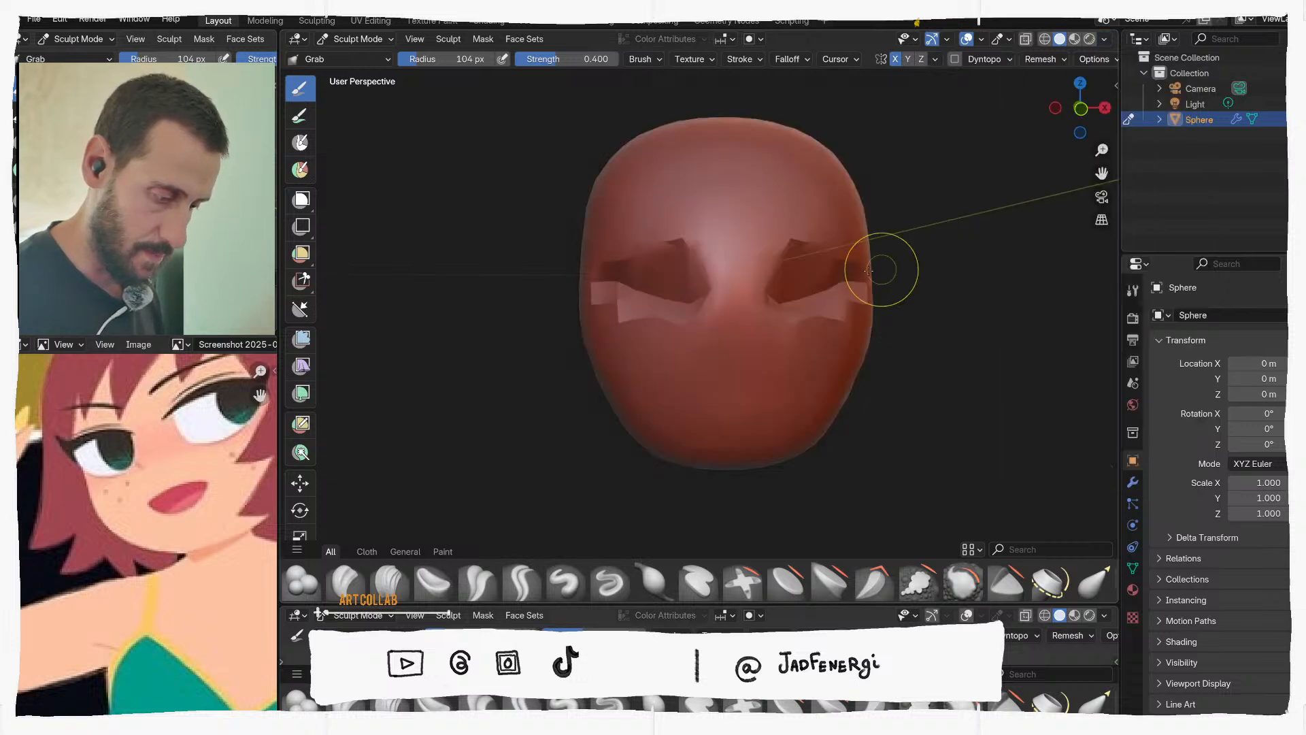
{"action": "mouse_move", "coordinate": [740, 303]}
{"action": "middle_mouse_down"}
{"action": "mouse_move", "coordinate": [710, 298]}
{"action": "mouse_move", "coordinate": [756, 288]}
{"action": "mouse_move", "coordinate": [772, 262]}
{"action": "middle_mouse_up"}
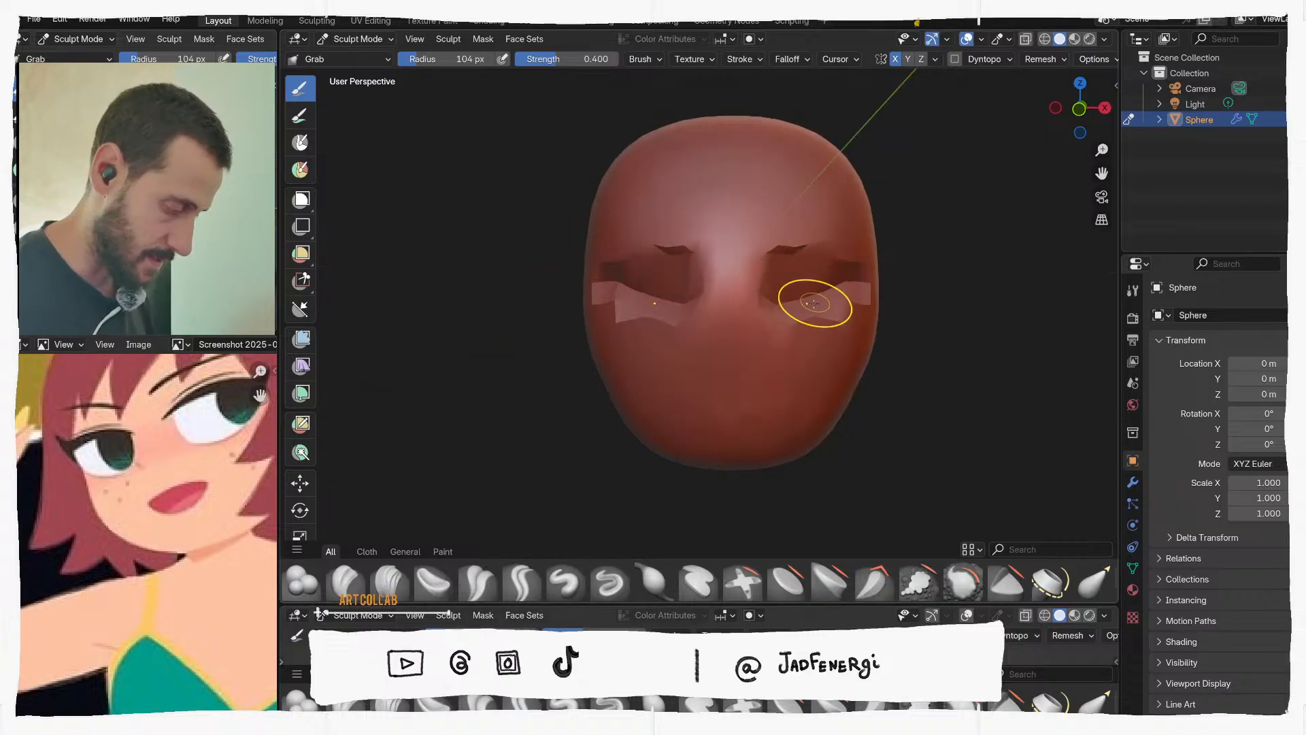
{"action": "mouse_move", "coordinate": [814, 303]}
{"action": "middle_mouse_down"}
{"action": "mouse_move", "coordinate": [782, 283]}
{"action": "mouse_move", "coordinate": [755, 307]}
{"action": "mouse_move", "coordinate": [824, 340]}
{"action": "mouse_move", "coordinate": [789, 326]}
{"action": "middle_mouse_up"}
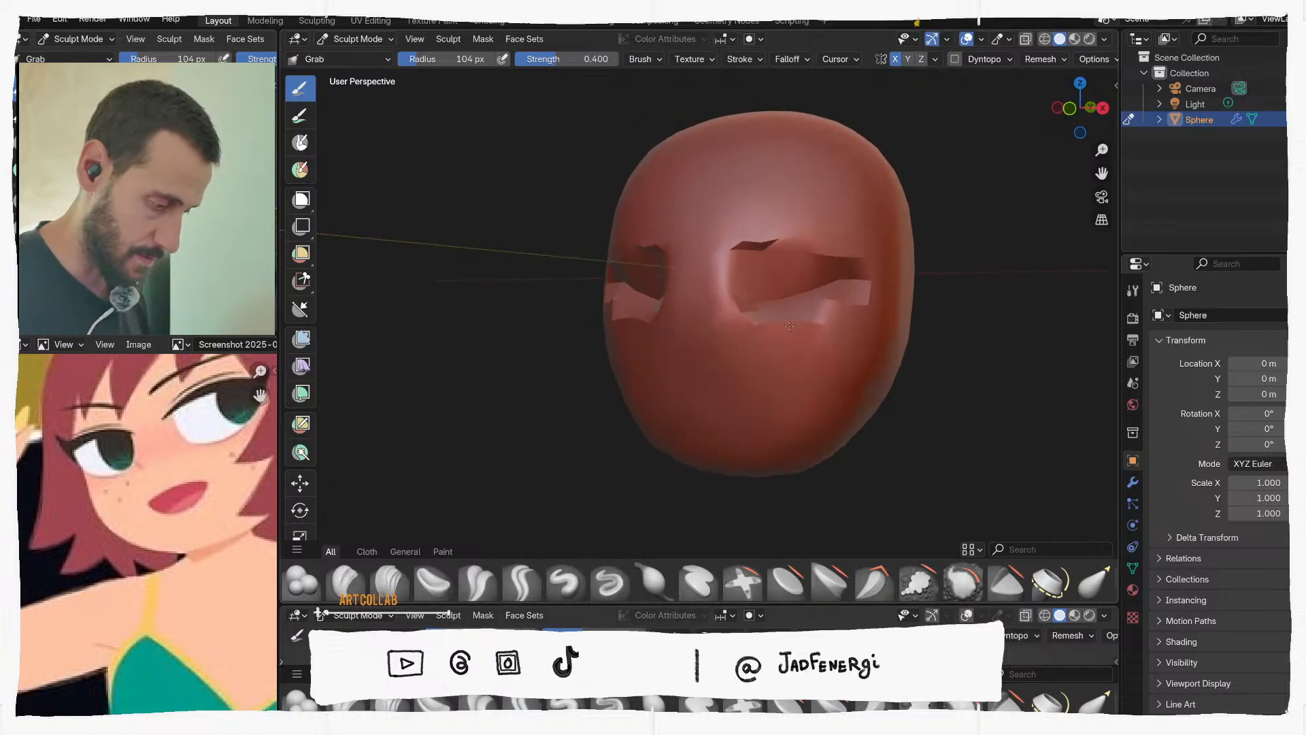
Enable viewport Cavity with type Both, with the screen-space Ridge at 1.076 and Valley at 0.992
{"action": "left_click", "coordinate": [1104, 39]}
{"action": "left_click", "coordinate": [1016, 424]}
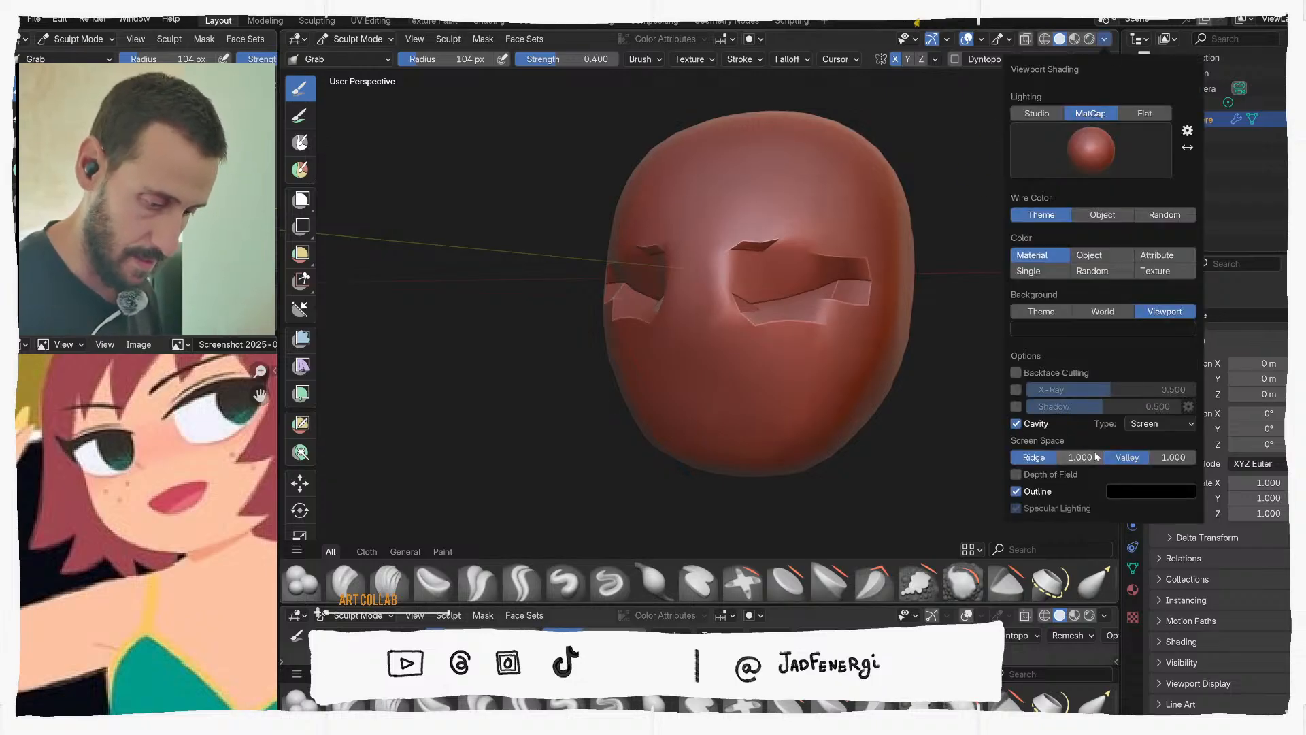
{"action": "left_click", "coordinate": [1155, 426]}
{"action": "left_click", "coordinate": [1150, 458]}
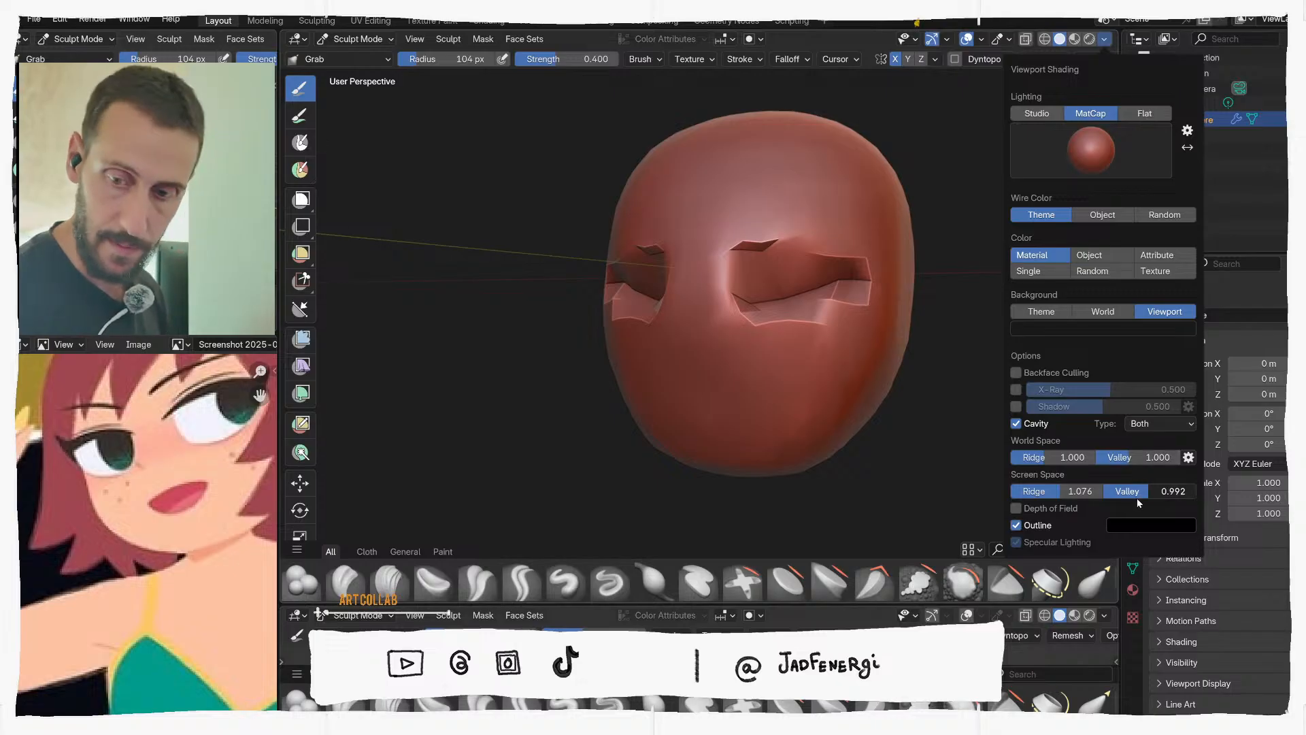
{"action": "left_click", "coordinate": [847, 313]}
{"action": "middle_click_drag", "start_coordinate": [837, 289], "coordinate": [863, 307]}
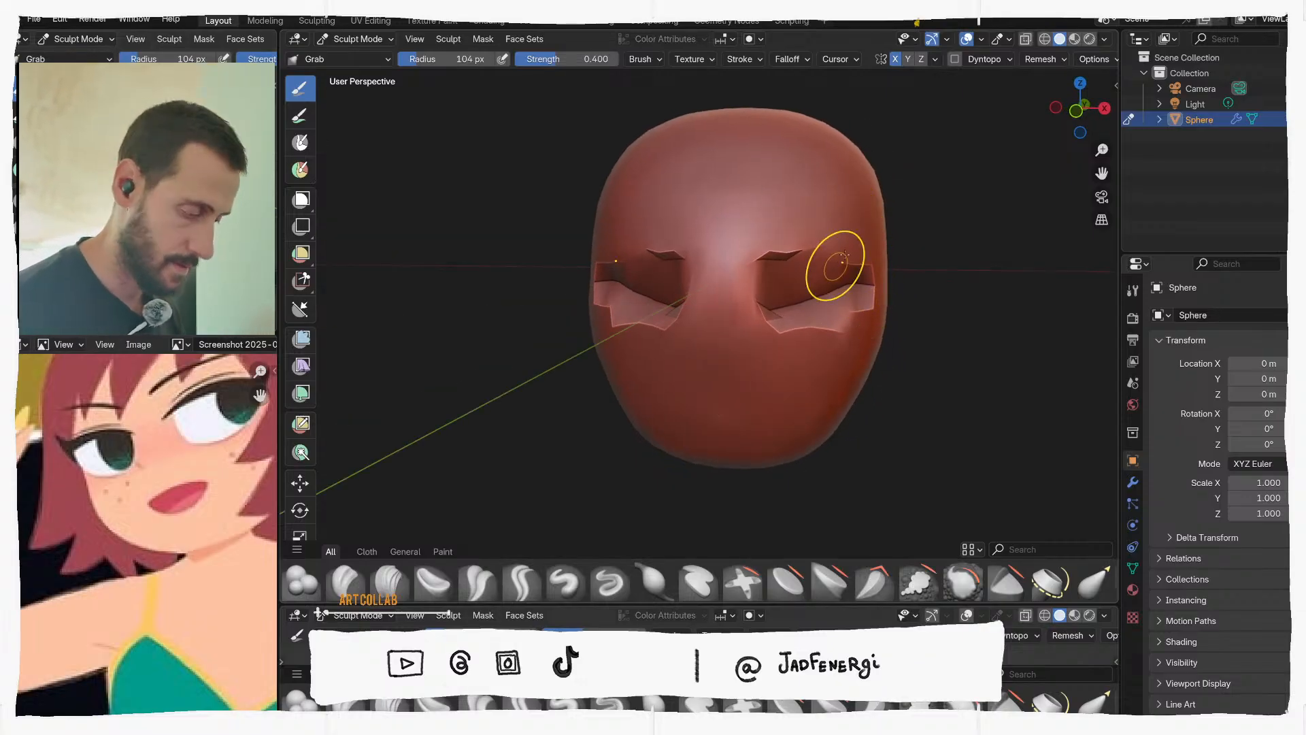
Set the Grab brush radius to 191 px and even out the outer corners and rims of the eye sockets
{"action": "key", "text": "f"}
{"action": "left_click", "coordinate": [904, 277]}
{"action": "middle_click_drag", "start_coordinate": [904, 276], "coordinate": [855, 285]}
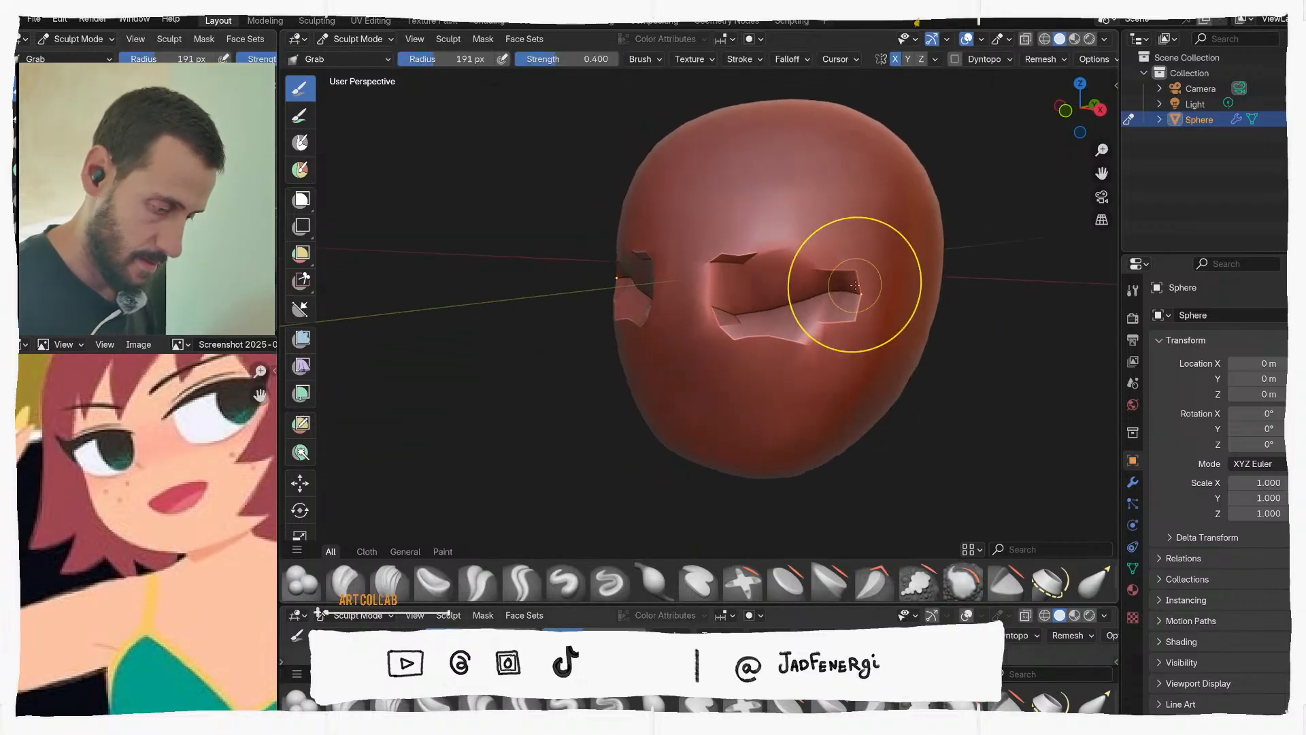
{"action": "left_click_drag", "start_coordinate": [855, 285], "coordinate": [858, 260]}
{"action": "mouse_move", "coordinate": [777, 256]}
{"action": "left_mouse_down"}
{"action": "mouse_move", "coordinate": [861, 275]}
{"action": "mouse_move", "coordinate": [807, 281]}
{"action": "left_mouse_up"}
{"action": "middle_click_drag", "start_coordinate": [854, 283], "coordinate": [816, 285]}
{"action": "left_click_drag", "start_coordinate": [791, 296], "coordinate": [820, 290]}
{"action": "middle_click_drag", "start_coordinate": [740, 312], "coordinate": [782, 318]}
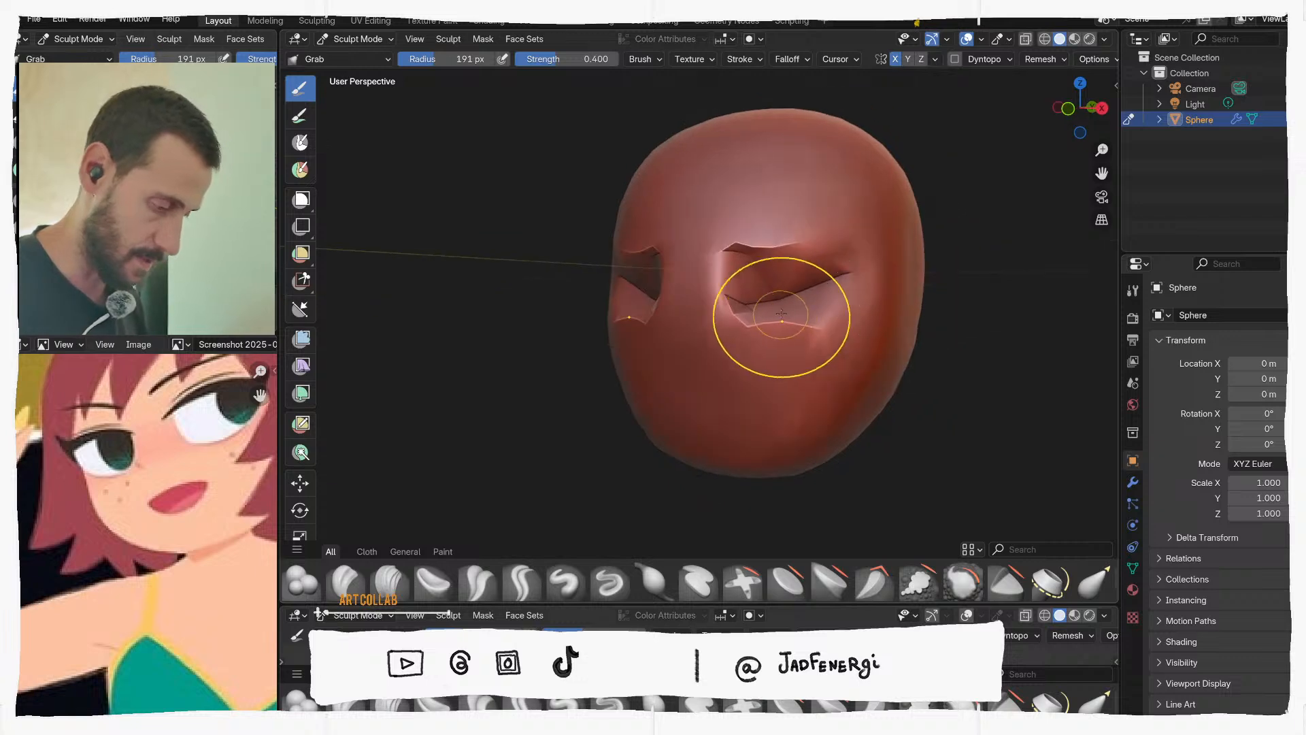
Set the Grab brush radius to 122 px and adjust the lower and upper rims of the eye sockets
{"action": "key", "text": "f"}
{"action": "left_click", "coordinate": [763, 333]}
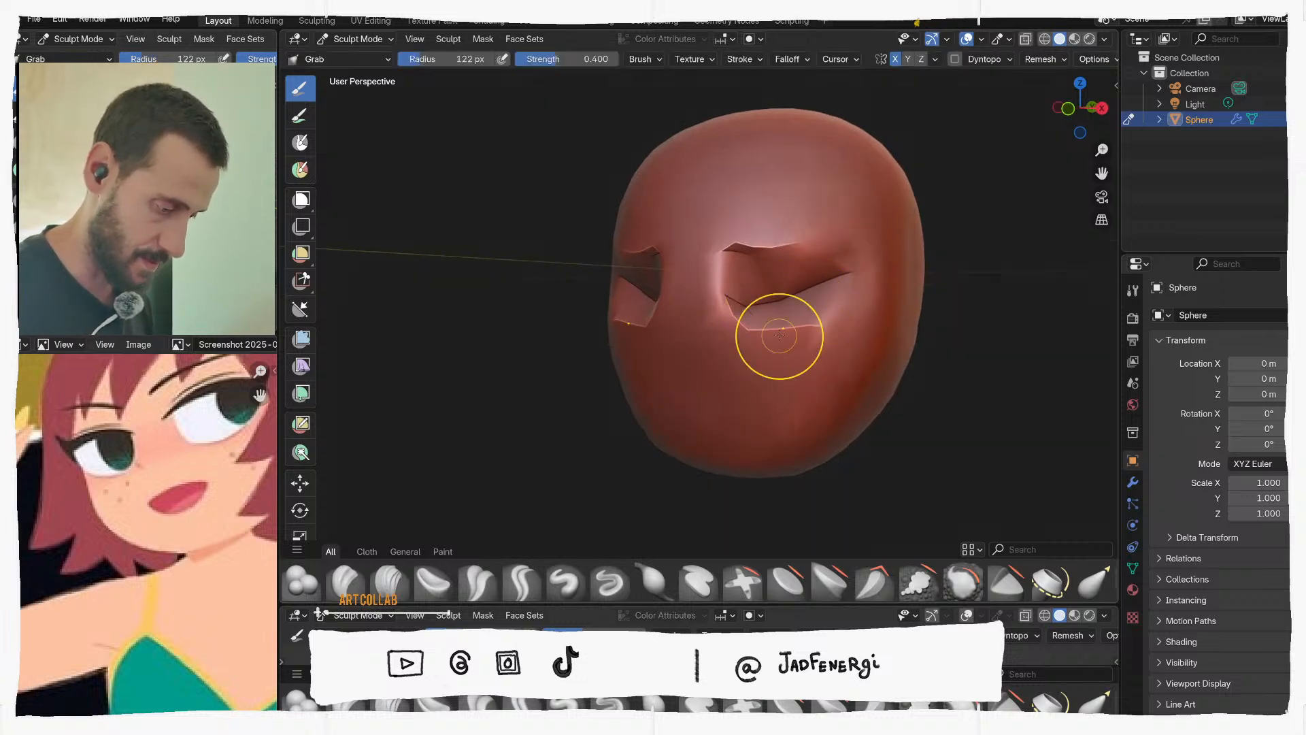
{"action": "middle_click_drag", "start_coordinate": [724, 310], "coordinate": [773, 301]}
{"action": "left_click_drag", "start_coordinate": [778, 284], "coordinate": [771, 255]}
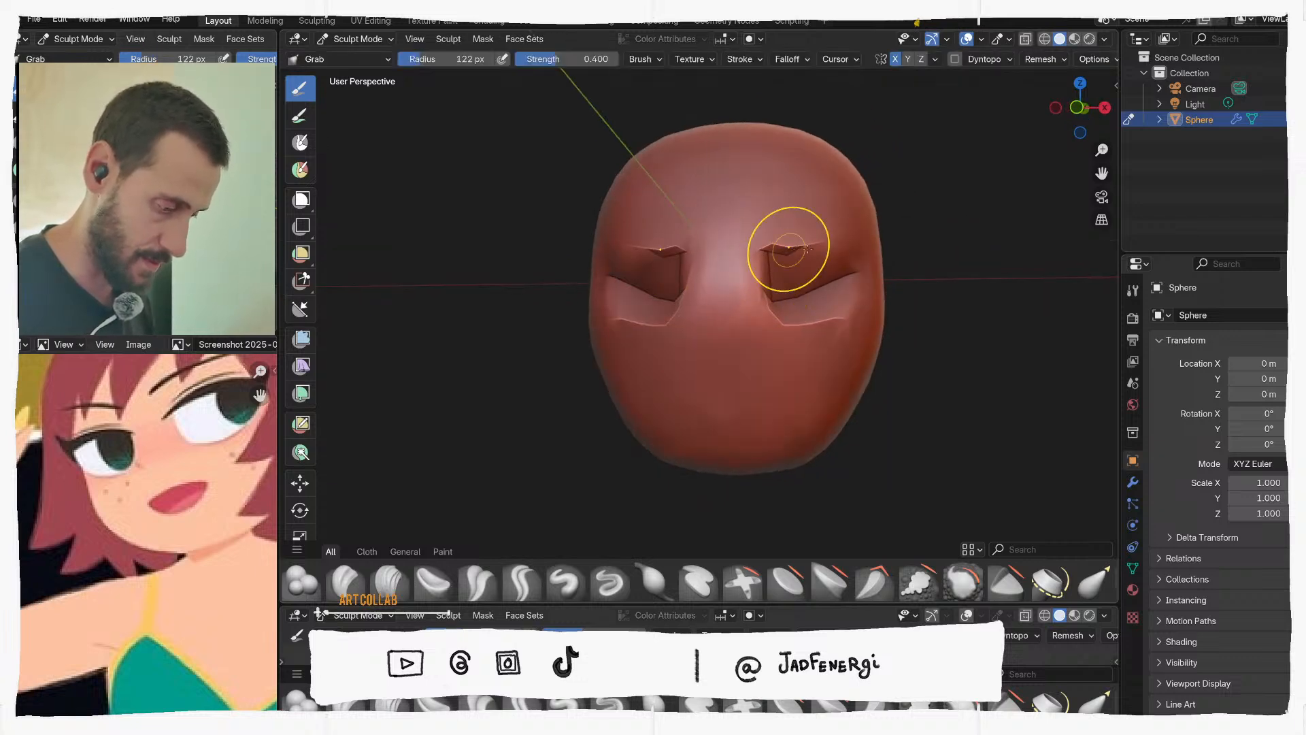
{"action": "mouse_move", "coordinate": [779, 246]}
{"action": "middle_mouse_down"}
{"action": "mouse_move", "coordinate": [744, 277]}
{"action": "mouse_move", "coordinate": [690, 289]}
{"action": "mouse_move", "coordinate": [721, 311]}
{"action": "mouse_move", "coordinate": [817, 286]}
{"action": "mouse_move", "coordinate": [802, 298]}
{"action": "middle_mouse_up"}
Show the wireframe, widen and deepen the eye sockets using Grab brush radii of 56 px and 127 px, and hide the wireframe
{"action": "key", "text": "q"}
{"action": "left_click", "coordinate": [726, 313]}
{"action": "key", "text": "f"}
{"action": "left_click", "coordinate": [796, 305]}
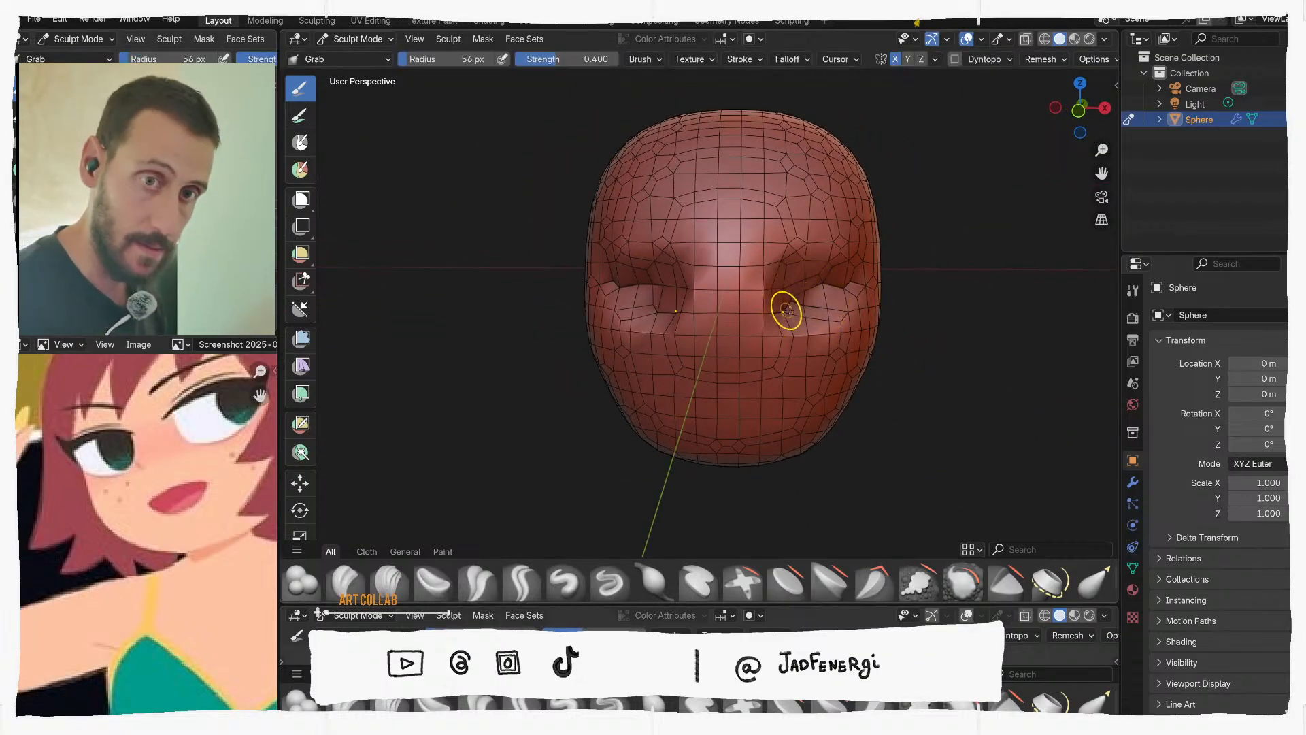
{"action": "mouse_move", "coordinate": [816, 300]}
{"action": "left_mouse_down"}
{"action": "mouse_move", "coordinate": [766, 309]}
{"action": "mouse_move", "coordinate": [798, 261]}
{"action": "mouse_move", "coordinate": [819, 280]}
{"action": "left_mouse_up"}
{"action": "middle_click_drag", "start_coordinate": [823, 266], "coordinate": [790, 265]}
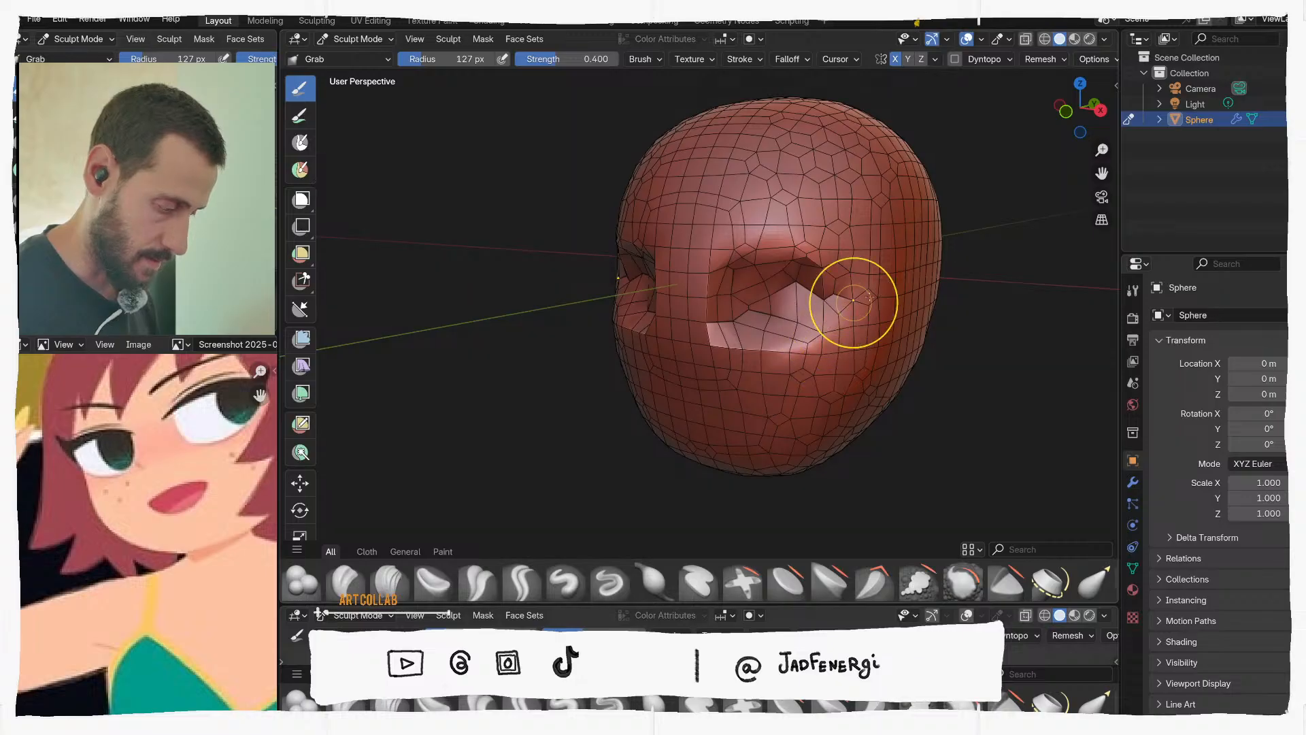
{"action": "mouse_move", "coordinate": [854, 301]}
{"action": "middle_mouse_down"}
{"action": "mouse_move", "coordinate": [796, 272]}
{"action": "mouse_move", "coordinate": [857, 272]}
{"action": "mouse_move", "coordinate": [773, 300]}
{"action": "mouse_move", "coordinate": [856, 299]}
{"action": "mouse_move", "coordinate": [842, 310]}
{"action": "mouse_move", "coordinate": [755, 300]}
{"action": "mouse_move", "coordinate": [830, 304]}
{"action": "mouse_move", "coordinate": [828, 282]}
{"action": "middle_mouse_up"}
{"action": "left_click", "coordinate": [841, 314]}
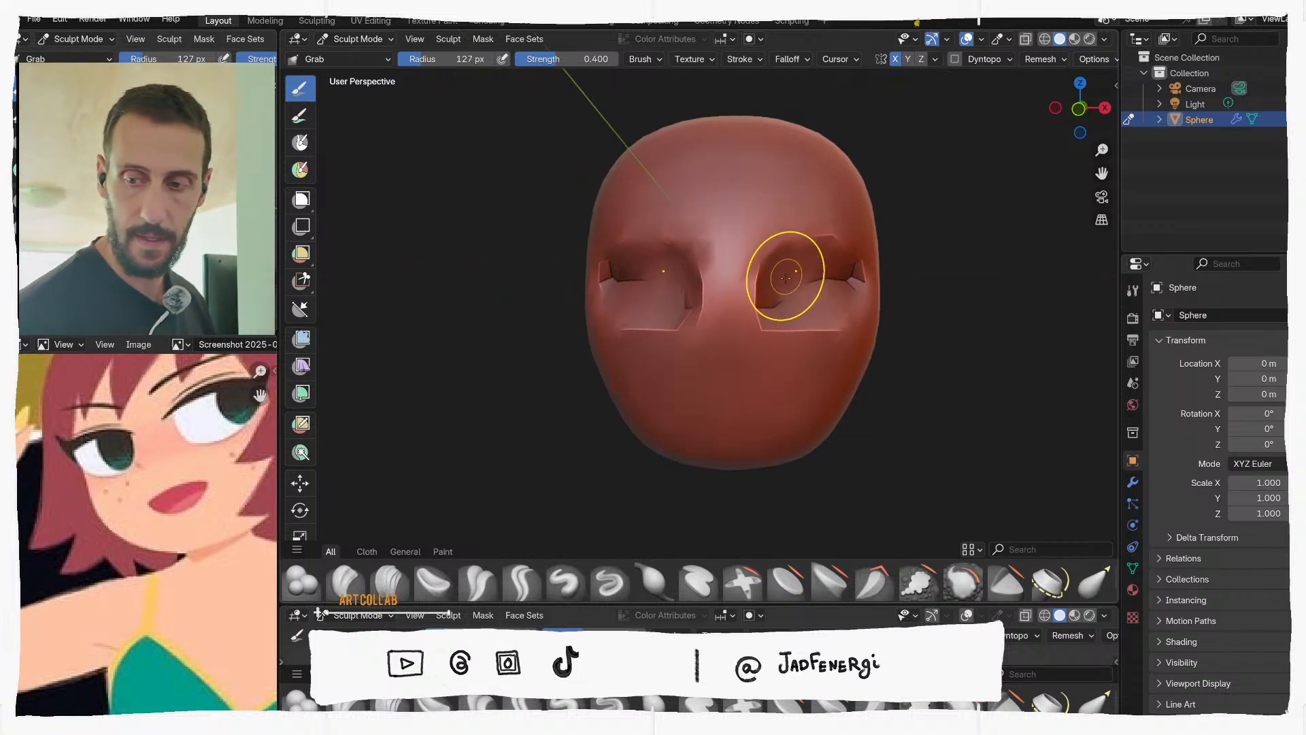
Pull the brow edge above the eye sockets forward, setting the Grab brush radius to 183 px
{"action": "middle_click_drag", "start_coordinate": [820, 252], "coordinate": [809, 235]}
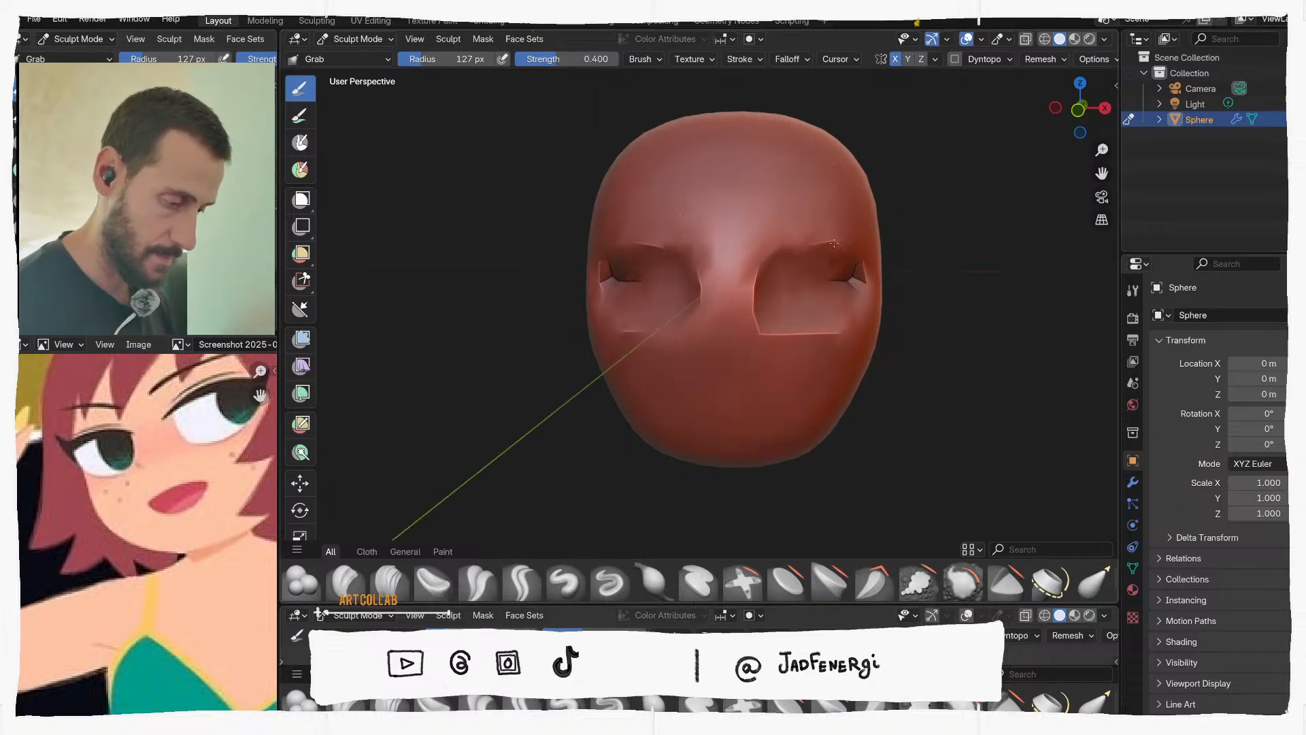
{"action": "mouse_move", "coordinate": [880, 262]}
{"action": "middle_mouse_down"}
{"action": "mouse_move", "coordinate": [837, 272]}
{"action": "mouse_move", "coordinate": [716, 238]}
{"action": "mouse_move", "coordinate": [828, 208]}
{"action": "middle_mouse_up"}
{"action": "key", "text": "f"}
{"action": "left_click", "coordinate": [743, 238]}
{"action": "key", "text": "f"}
{"action": "left_click", "coordinate": [791, 218]}
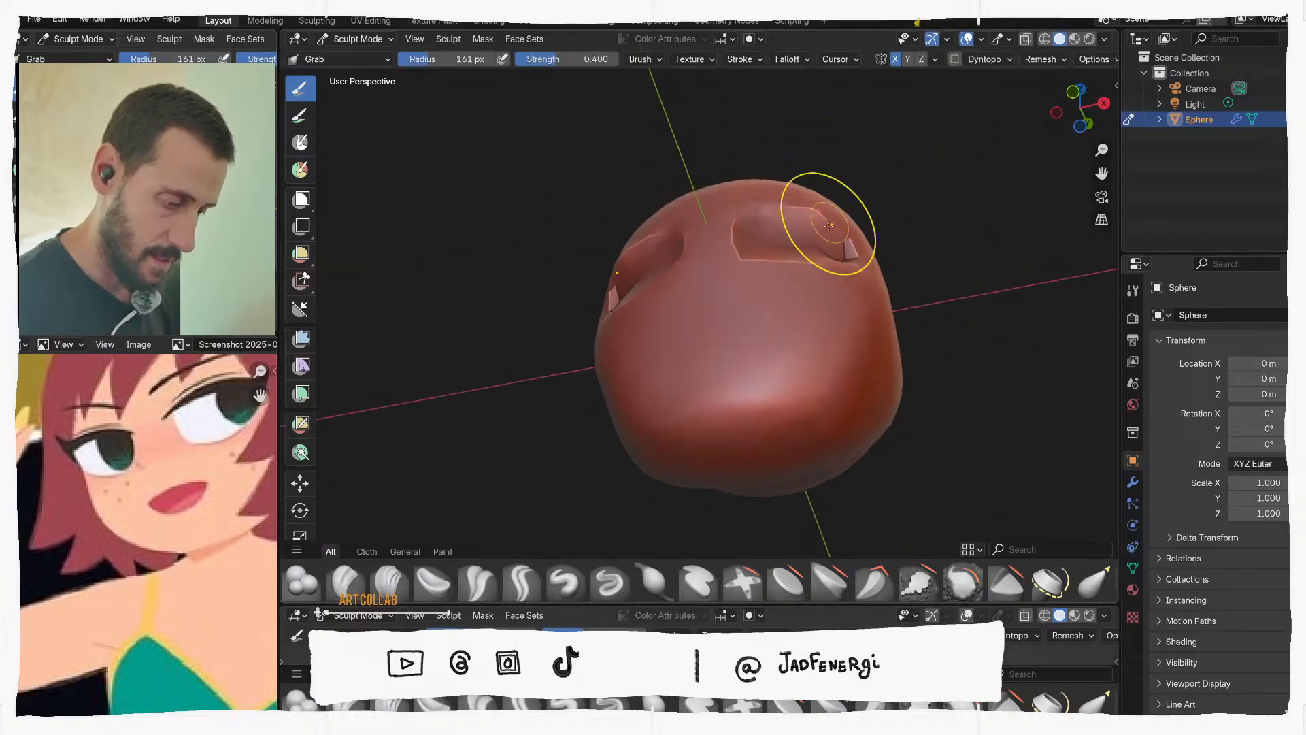
{"action": "key", "text": "f"}
{"action": "left_click", "coordinate": [766, 210]}
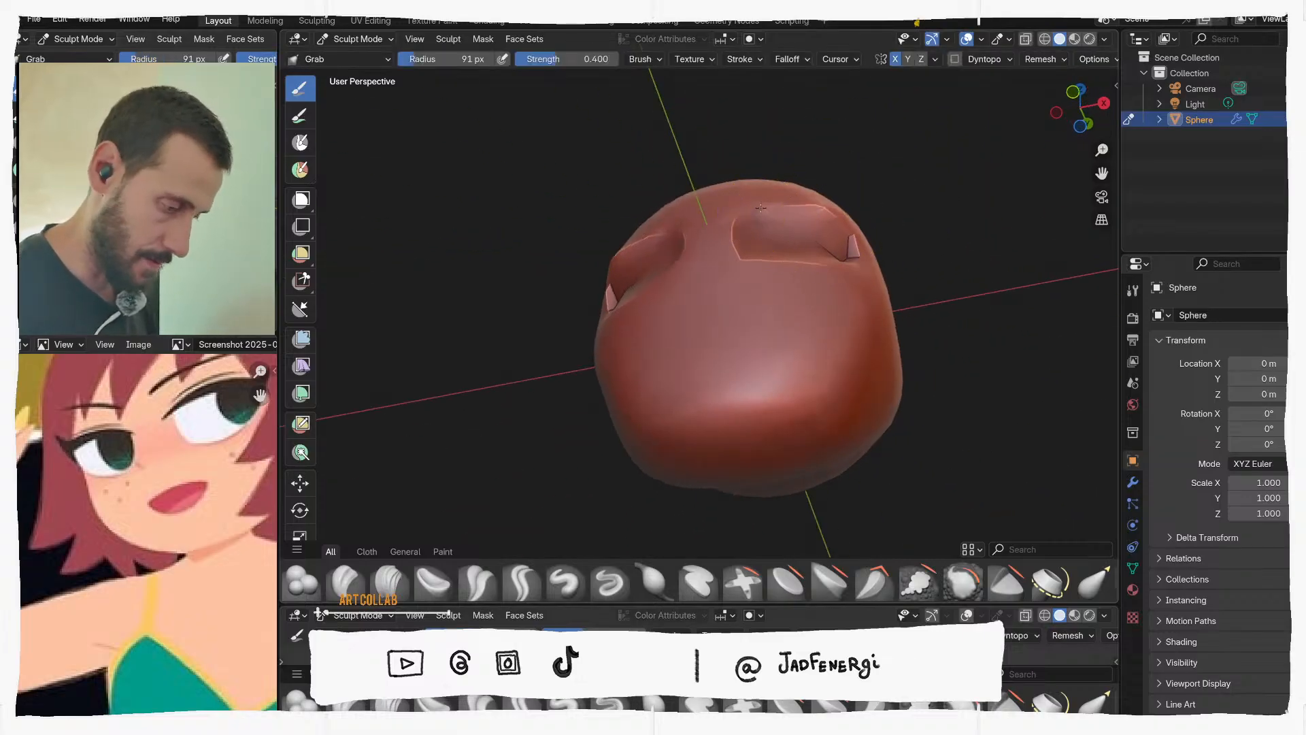
{"action": "mouse_move", "coordinate": [841, 223]}
{"action": "middle_mouse_down"}
{"action": "mouse_move", "coordinate": [785, 383]}
{"action": "mouse_move", "coordinate": [636, 208]}
{"action": "mouse_move", "coordinate": [826, 374]}
{"action": "mouse_move", "coordinate": [797, 399]}
{"action": "middle_mouse_up"}
{"action": "key", "text": "f"}
{"action": "left_click", "coordinate": [688, 220]}
{"action": "left_click_drag", "start_coordinate": [787, 431], "coordinate": [789, 431]}
{"action": "middle_click_drag", "start_coordinate": [789, 431], "coordinate": [850, 270]}
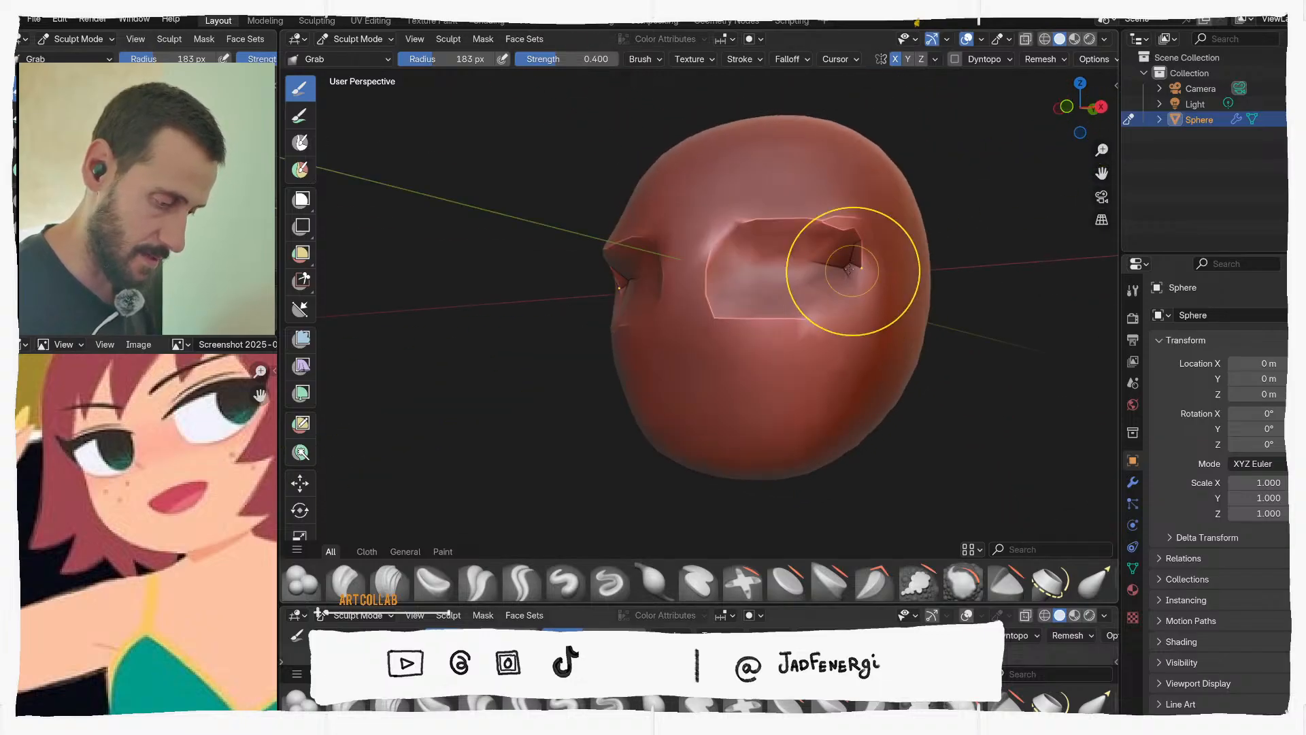
Round the lower rim of the eye sockets, reducing the Grab brush radius to 117 px for the outer lower corner
{"action": "mouse_move", "coordinate": [804, 321]}
{"action": "left_mouse_down"}
{"action": "mouse_move", "coordinate": [694, 321]}
{"action": "mouse_move", "coordinate": [725, 318]}
{"action": "left_mouse_up"}
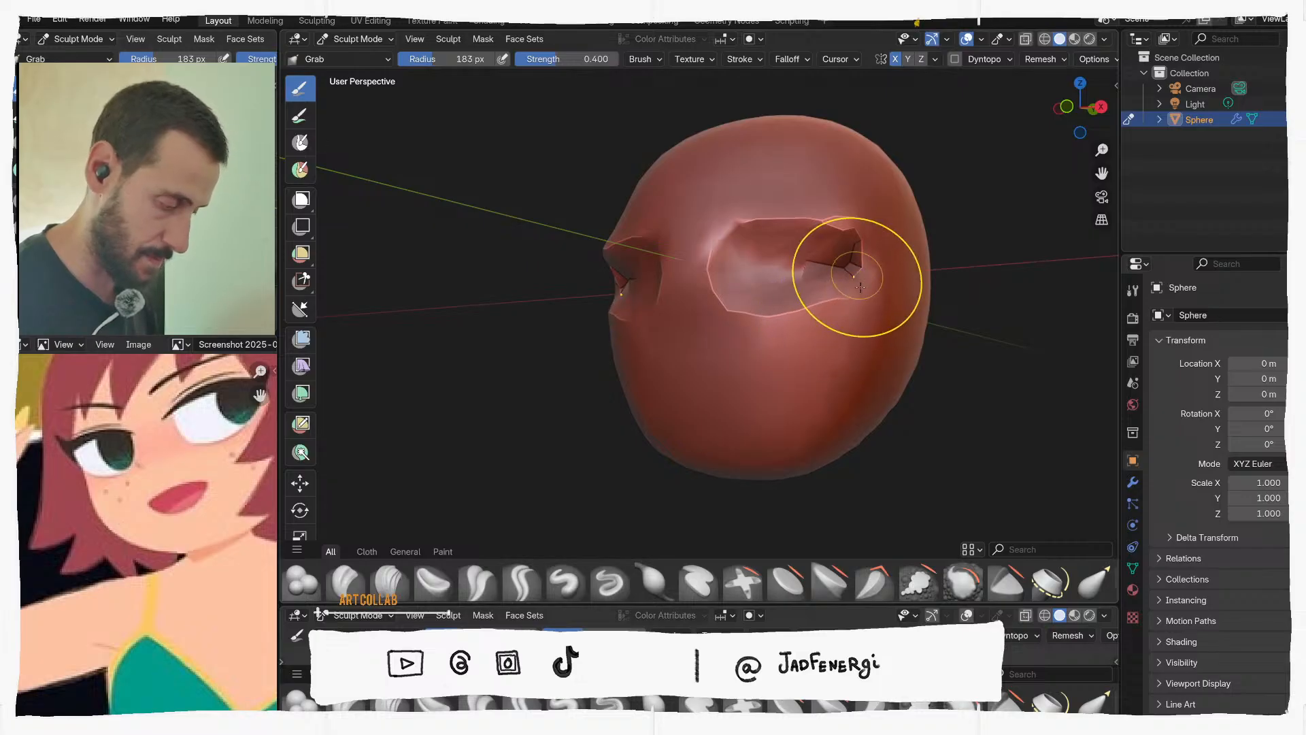
{"action": "mouse_move", "coordinate": [859, 308]}
{"action": "middle_mouse_down"}
{"action": "mouse_move", "coordinate": [840, 340]}
{"action": "mouse_move", "coordinate": [857, 325]}
{"action": "middle_mouse_up"}
{"action": "key", "text": "f"}
{"action": "left_click", "coordinate": [890, 329]}
{"action": "left_click_drag", "start_coordinate": [849, 328], "coordinate": [858, 303]}
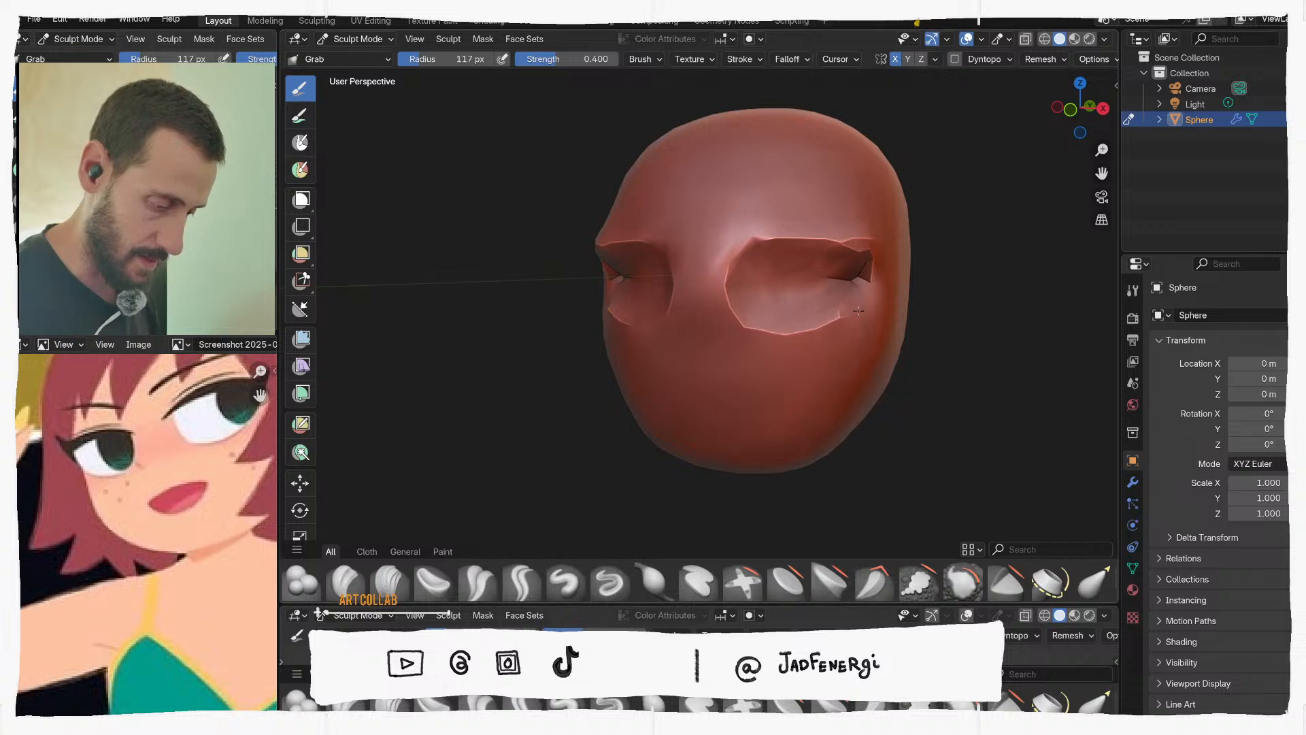
{"action": "middle_click_drag", "start_coordinate": [868, 300], "coordinate": [850, 329]}
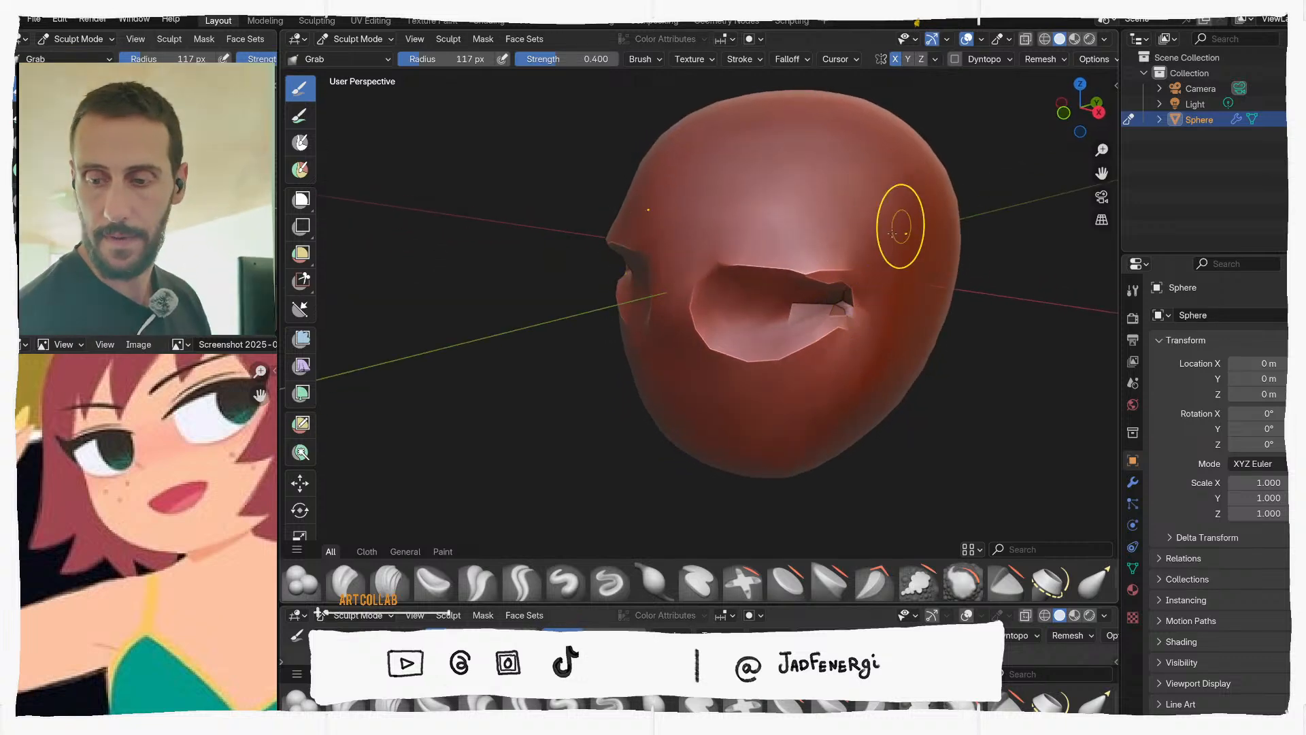
{"action": "middle_click_drag", "start_coordinate": [826, 300], "coordinate": [749, 275]}
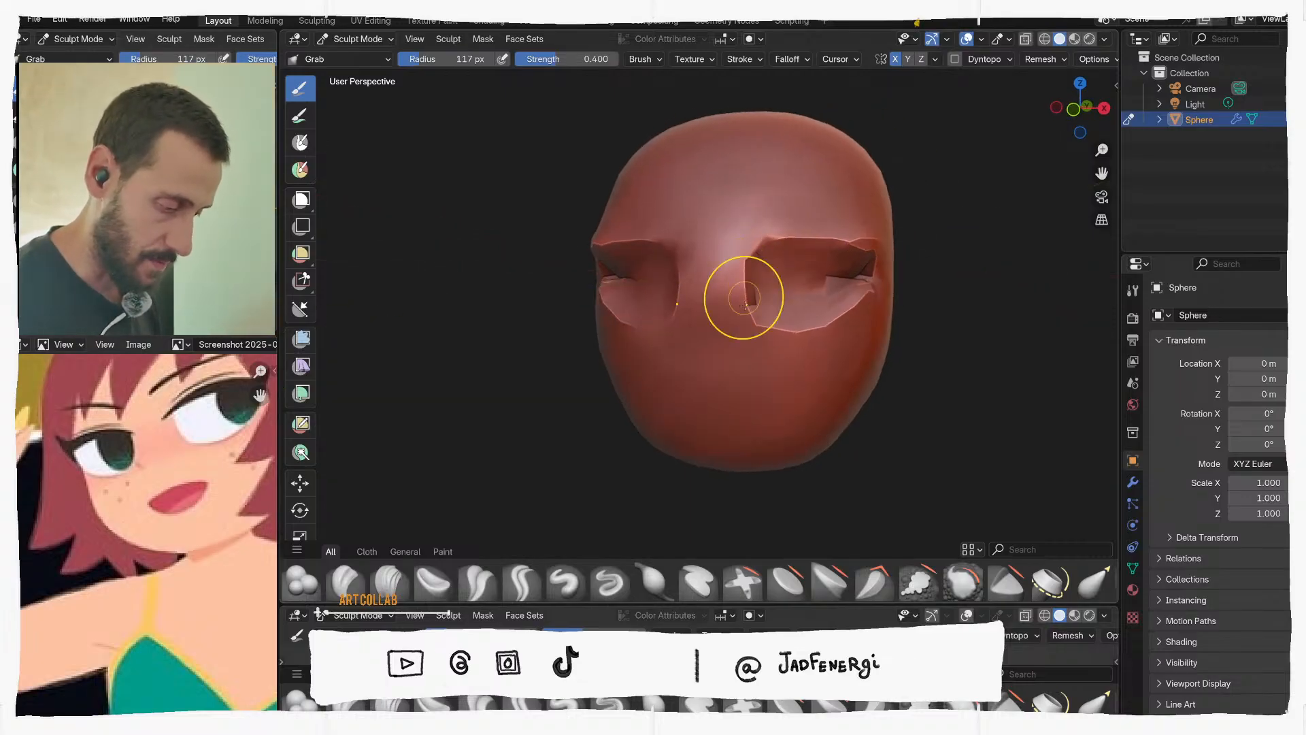
Reshape the inner rims of the eye sockets beside the nose bridge with the Grab brush
{"action": "mouse_move", "coordinate": [761, 320]}
{"action": "left_mouse_down"}
{"action": "mouse_move", "coordinate": [729, 263]}
{"action": "mouse_move", "coordinate": [763, 250]}
{"action": "mouse_move", "coordinate": [754, 257]}
{"action": "left_mouse_up"}
{"action": "mouse_move", "coordinate": [784, 284]}
{"action": "middle_mouse_down"}
{"action": "mouse_move", "coordinate": [794, 294]}
{"action": "mouse_move", "coordinate": [782, 280]}
{"action": "middle_mouse_up"}
{"action": "left_click_drag", "start_coordinate": [771, 281], "coordinate": [763, 250]}
{"action": "mouse_move", "coordinate": [800, 281]}
{"action": "middle_mouse_down"}
{"action": "mouse_move", "coordinate": [819, 337]}
{"action": "mouse_move", "coordinate": [842, 324]}
{"action": "middle_mouse_up"}
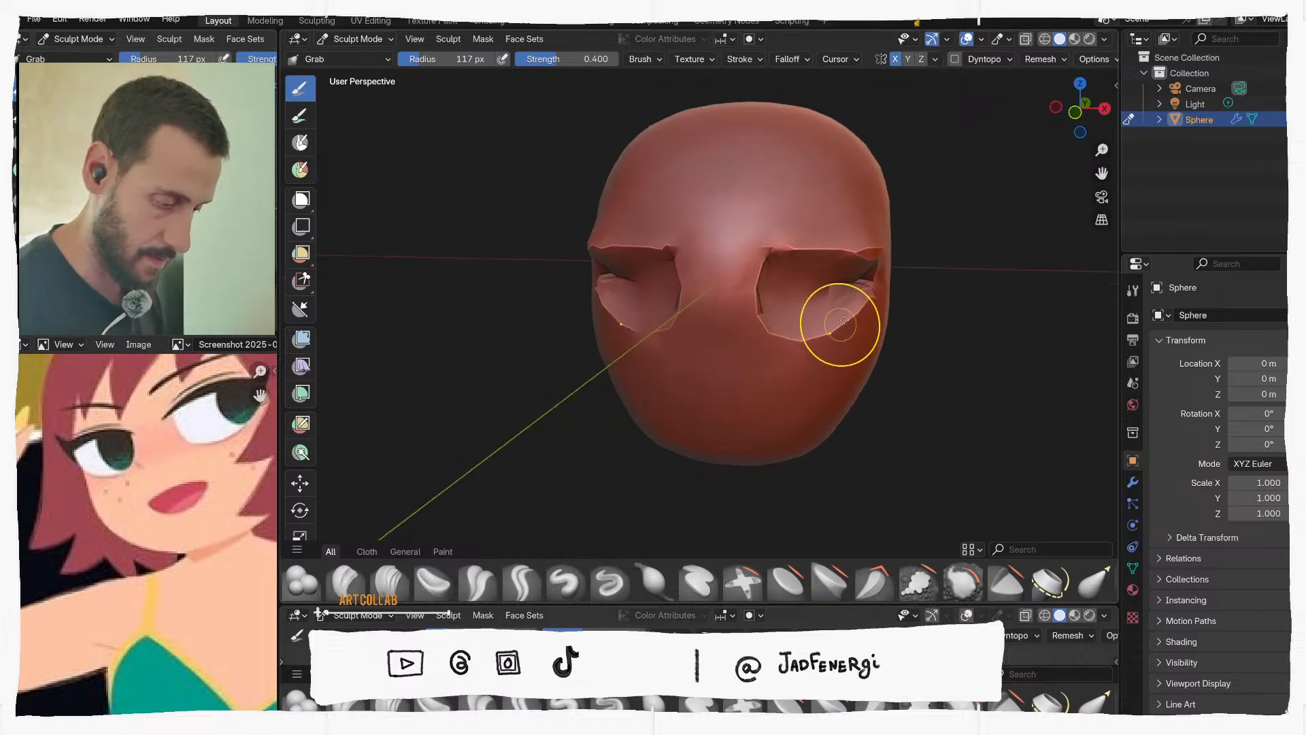
Refine the outer brow ends and outer corners of the eye sockets with the Grab brush, working from front and side angles
{"action": "left_click_drag", "start_coordinate": [866, 259], "coordinate": [871, 262]}
{"action": "middle_click_drag", "start_coordinate": [875, 264], "coordinate": [857, 234]}
{"action": "left_click_drag", "start_coordinate": [864, 235], "coordinate": [860, 239]}
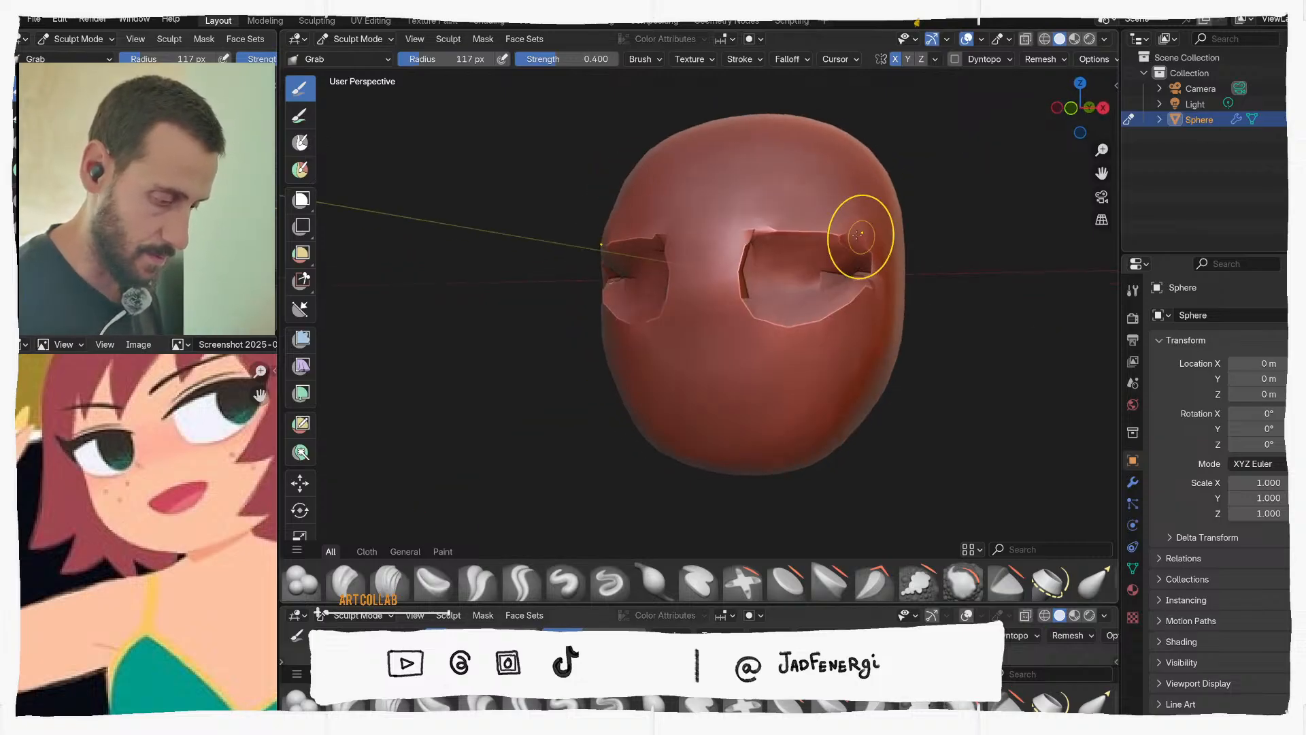
{"action": "mouse_move", "coordinate": [875, 266]}
{"action": "middle_mouse_down"}
{"action": "mouse_move", "coordinate": [928, 320]}
{"action": "mouse_move", "coordinate": [889, 234]}
{"action": "mouse_move", "coordinate": [799, 294]}
{"action": "middle_mouse_up"}
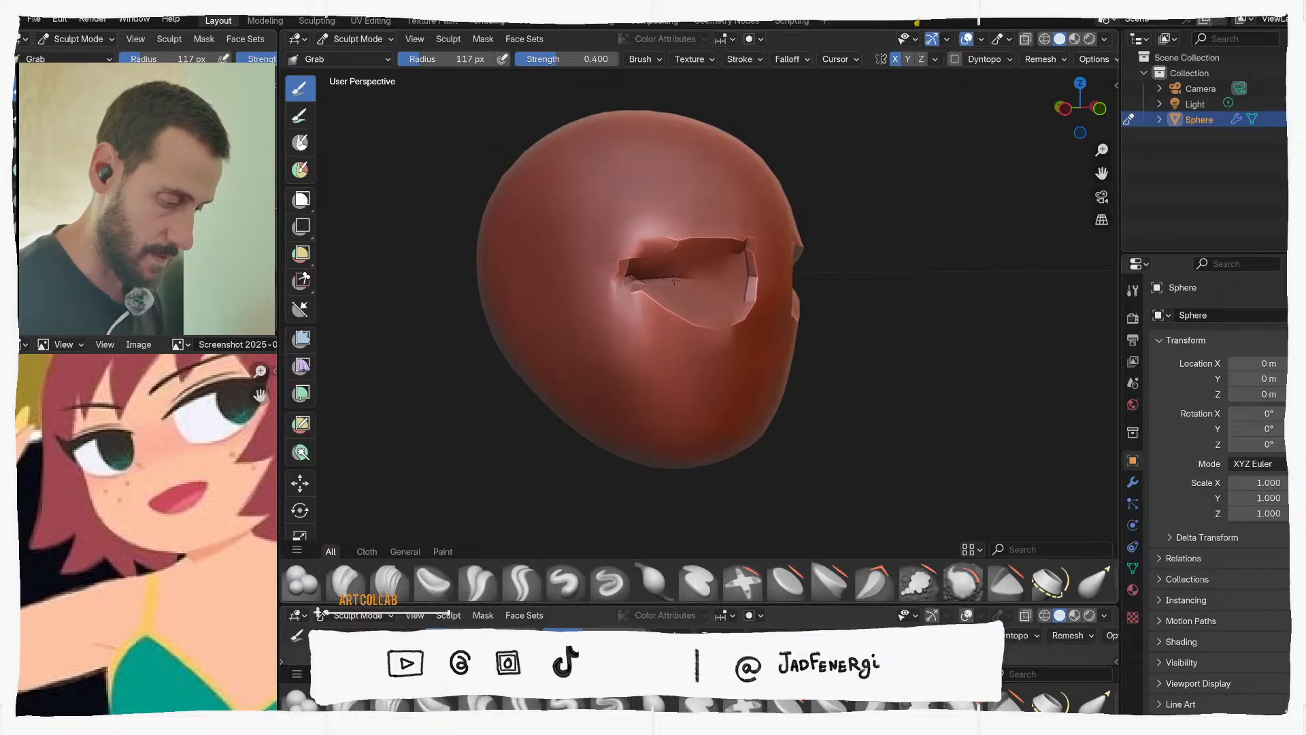
{"action": "left_click_drag", "start_coordinate": [674, 280], "coordinate": [647, 269]}
{"action": "mouse_move", "coordinate": [647, 268]}
{"action": "middle_mouse_down"}
{"action": "mouse_move", "coordinate": [815, 277]}
{"action": "mouse_move", "coordinate": [762, 279]}
{"action": "middle_mouse_up"}
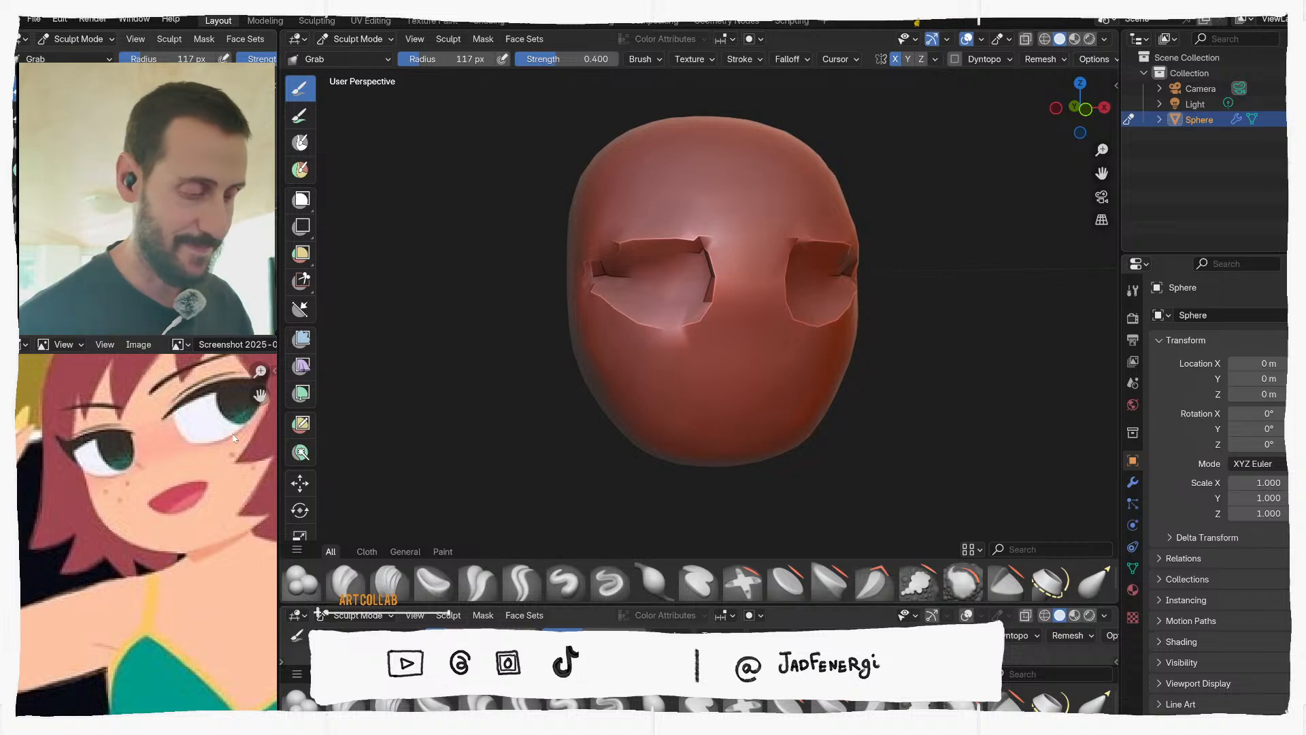
Refine the outer corners of the eye sockets from several angles with the Grab brush at a 70 px radius
{"action": "mouse_move", "coordinate": [836, 248]}
{"action": "middle_mouse_down"}
{"action": "mouse_move", "coordinate": [870, 178]}
{"action": "mouse_move", "coordinate": [837, 195]}
{"action": "middle_mouse_up"}
{"action": "key", "text": "f"}
{"action": "left_click", "coordinate": [846, 263]}
{"action": "key", "text": "f"}
{"action": "left_click", "coordinate": [866, 175]}
{"action": "key", "text": "f"}
{"action": "left_click", "coordinate": [874, 200]}
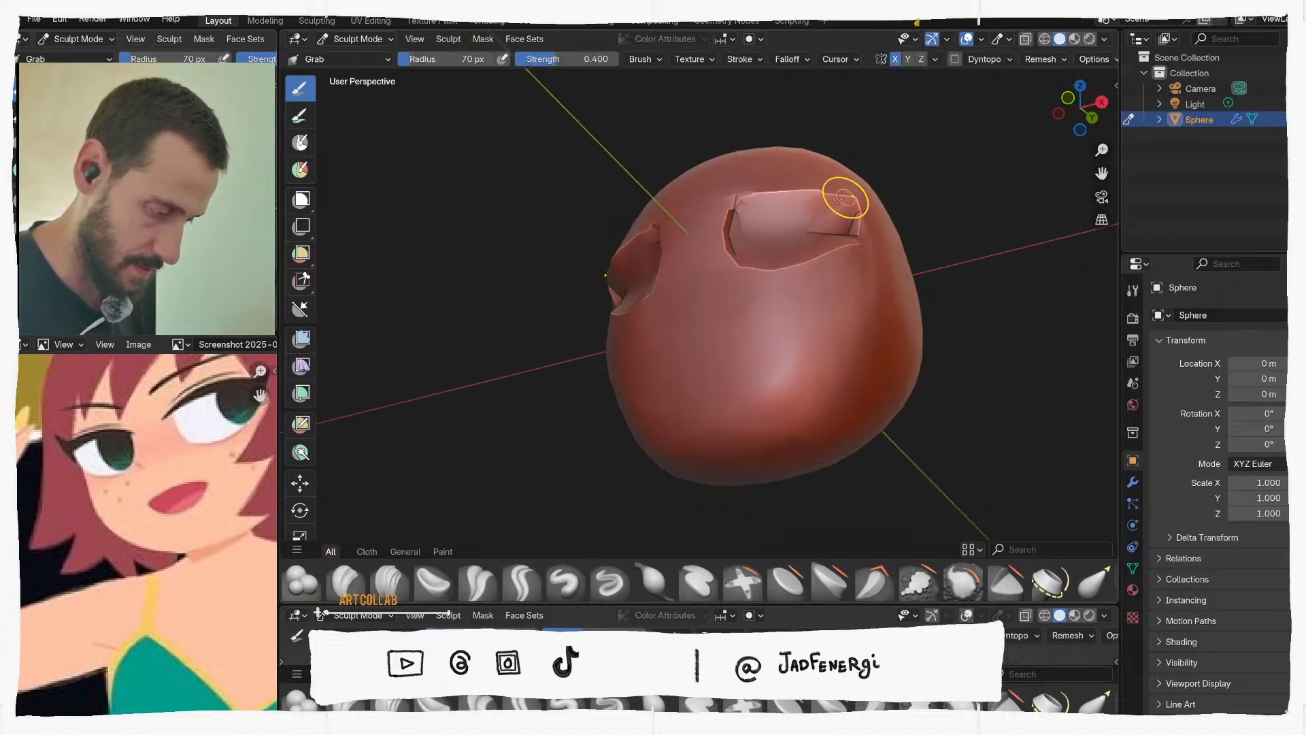
{"action": "middle_click_drag", "start_coordinate": [866, 213], "coordinate": [858, 294]}
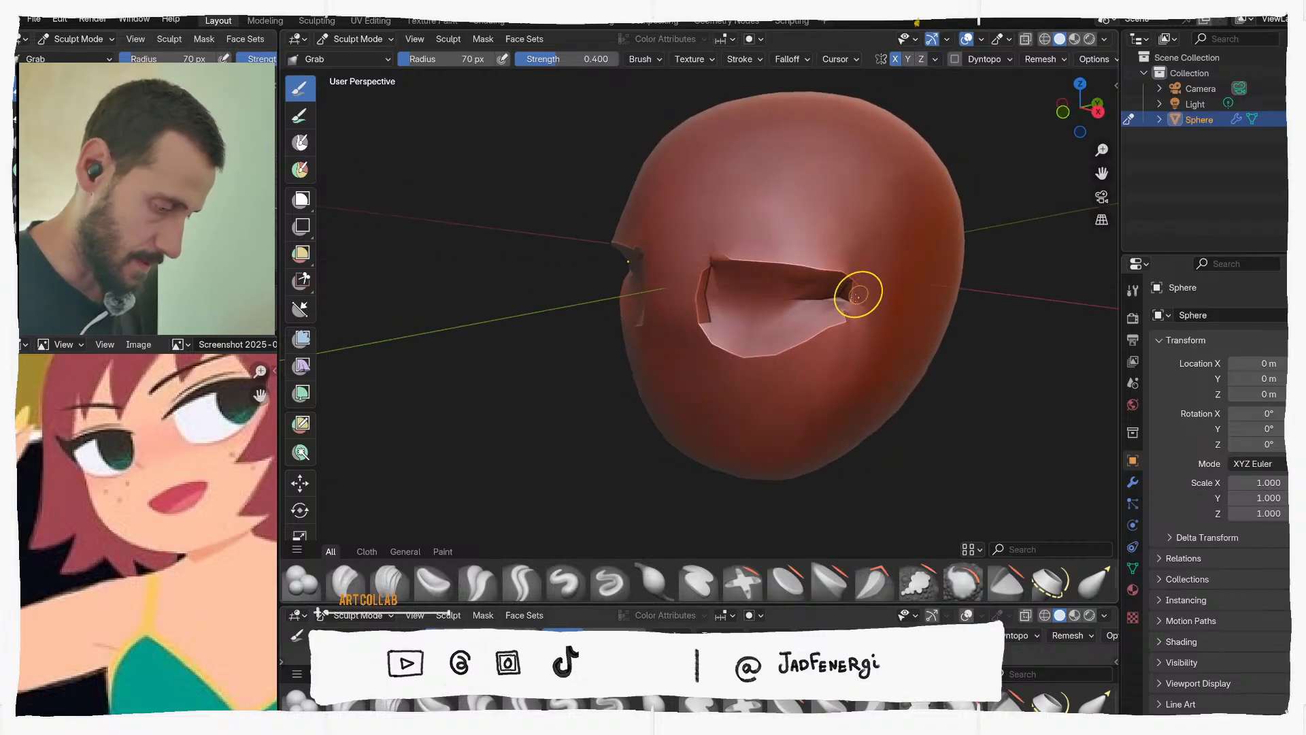
{"action": "middle_click_drag", "start_coordinate": [780, 342], "coordinate": [740, 365]}
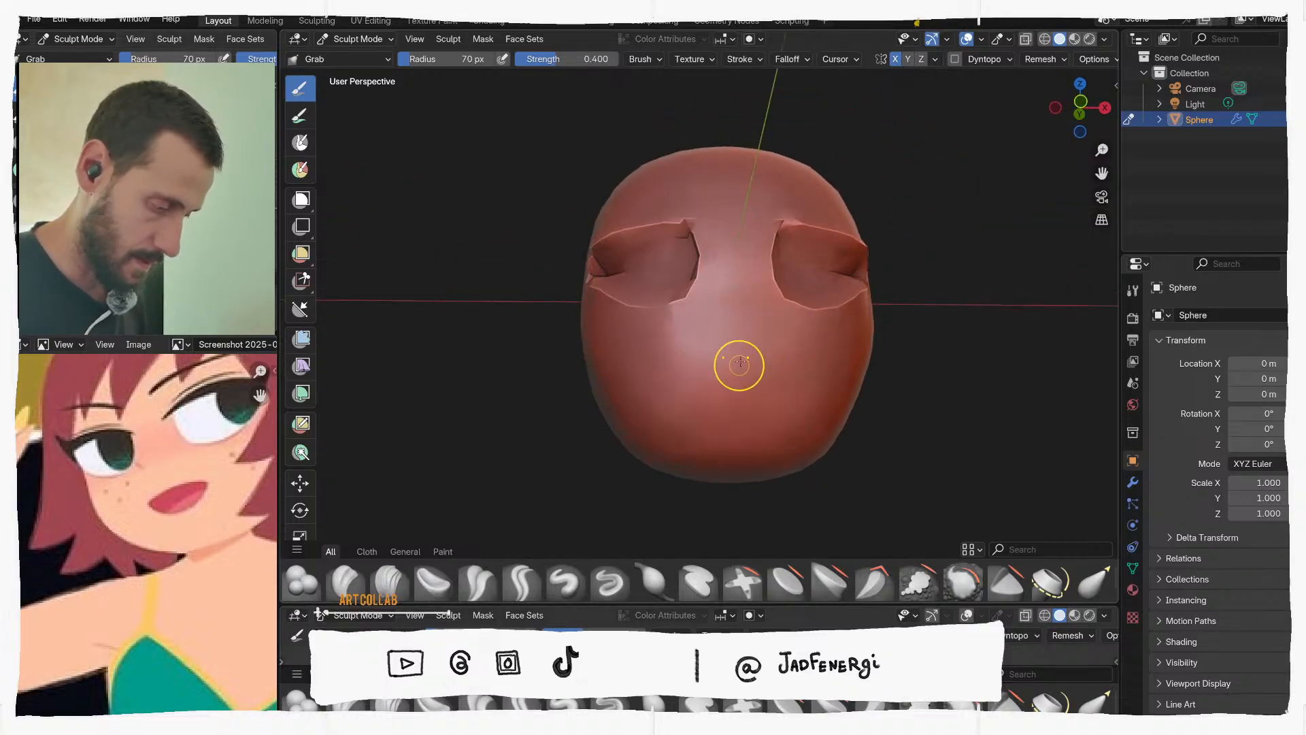
{"action": "middle_click_drag", "start_coordinate": [703, 288], "coordinate": [456, 375]}
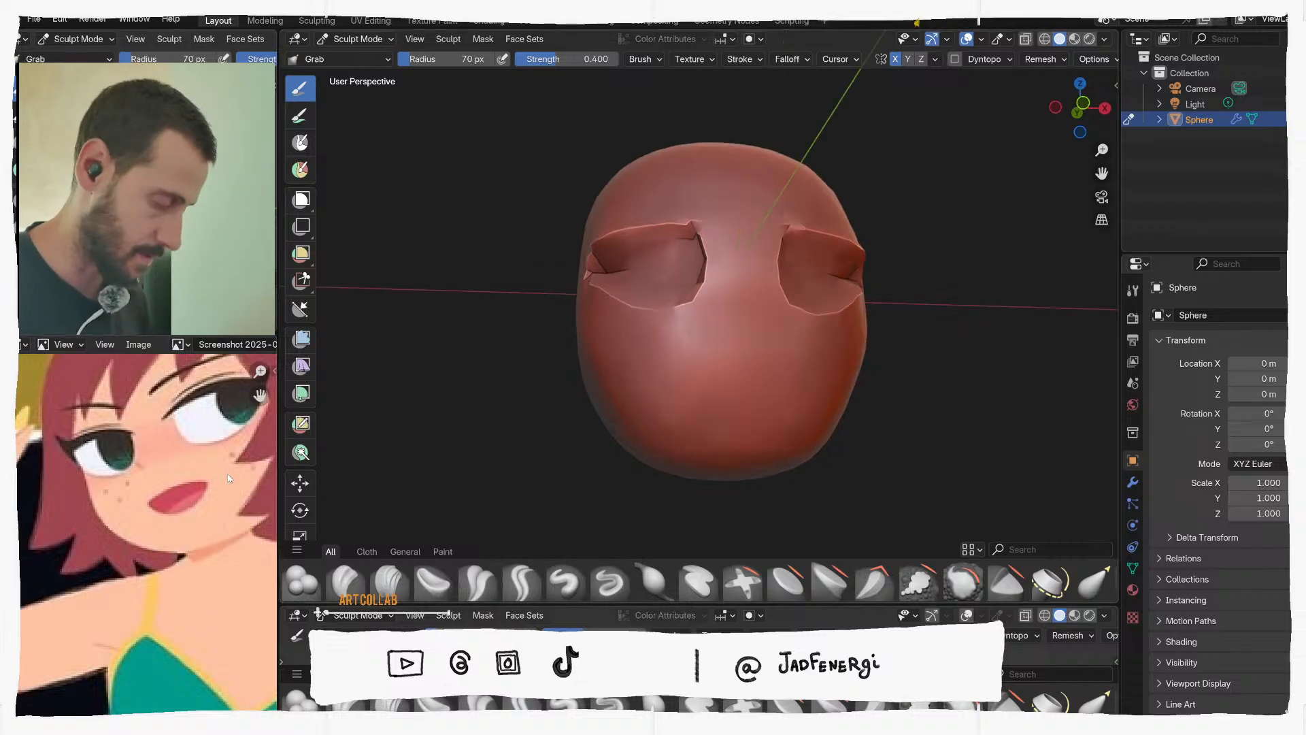
{"action": "mouse_move", "coordinate": [717, 353]}
{"action": "middle_mouse_down"}
{"action": "mouse_move", "coordinate": [624, 405]}
{"action": "mouse_move", "coordinate": [742, 355]}
{"action": "mouse_move", "coordinate": [715, 347]}
{"action": "middle_mouse_up"}
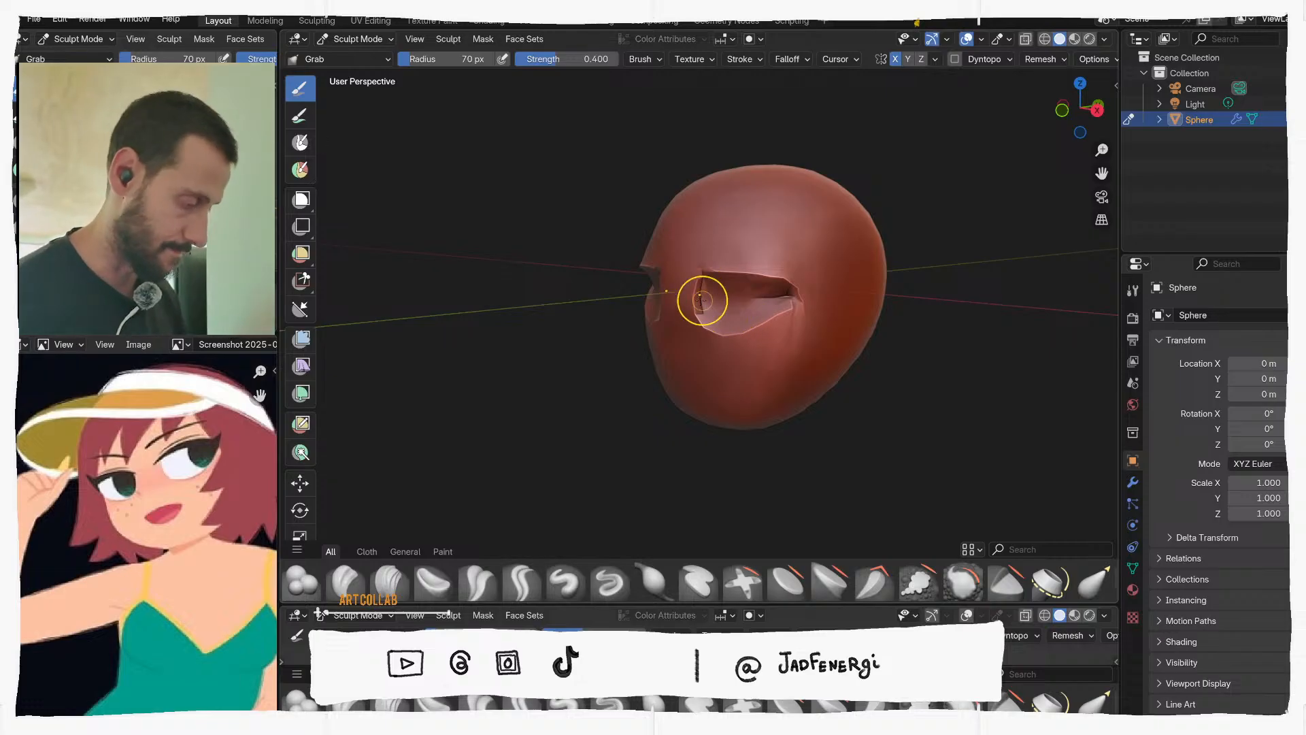
Reshape the brow edge above the eye sockets with a 162 px Grab brush, reducing the radius to 52 px for the outer corner
{"action": "middle_click_drag", "start_coordinate": [702, 300], "coordinate": [730, 292]}
{"action": "key", "text": "f"}
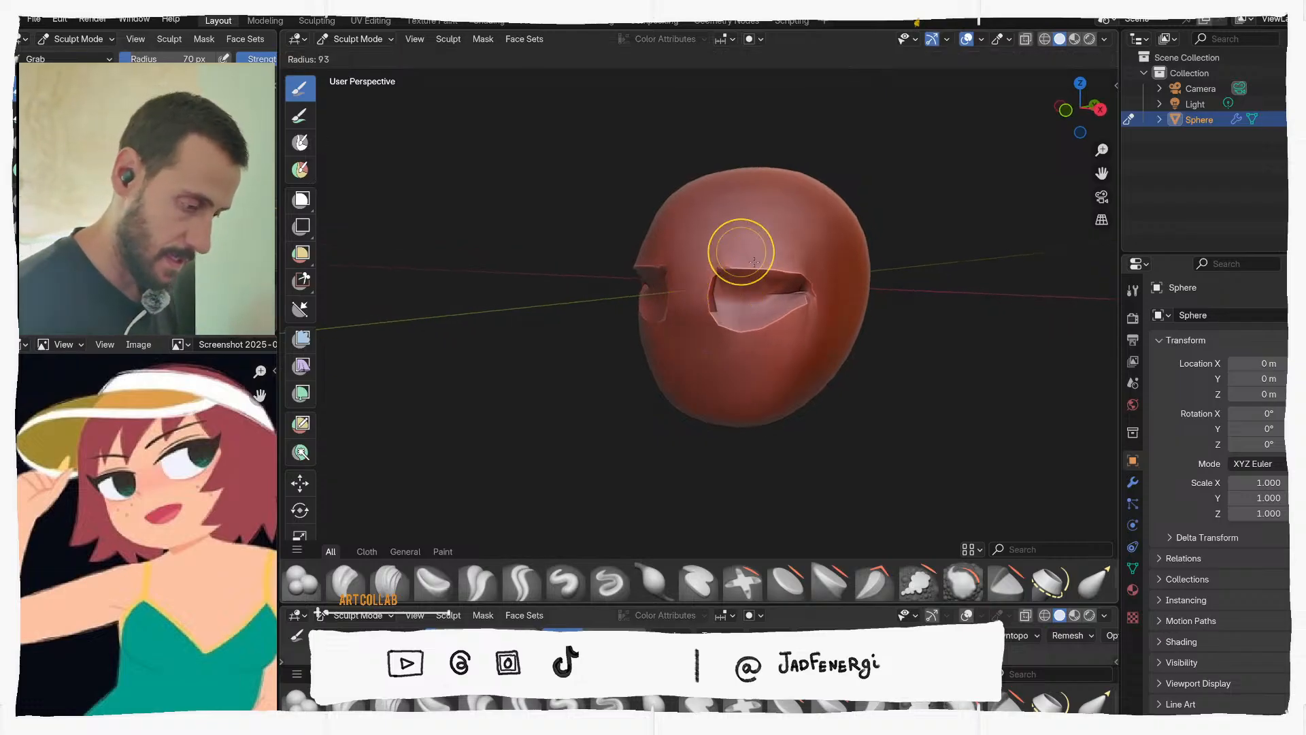
{"action": "left_click", "coordinate": [796, 251]}
{"action": "left_click_drag", "start_coordinate": [715, 271], "coordinate": [715, 285]}
{"action": "left_click_drag", "start_coordinate": [793, 278], "coordinate": [805, 284]}
{"action": "key", "text": "f"}
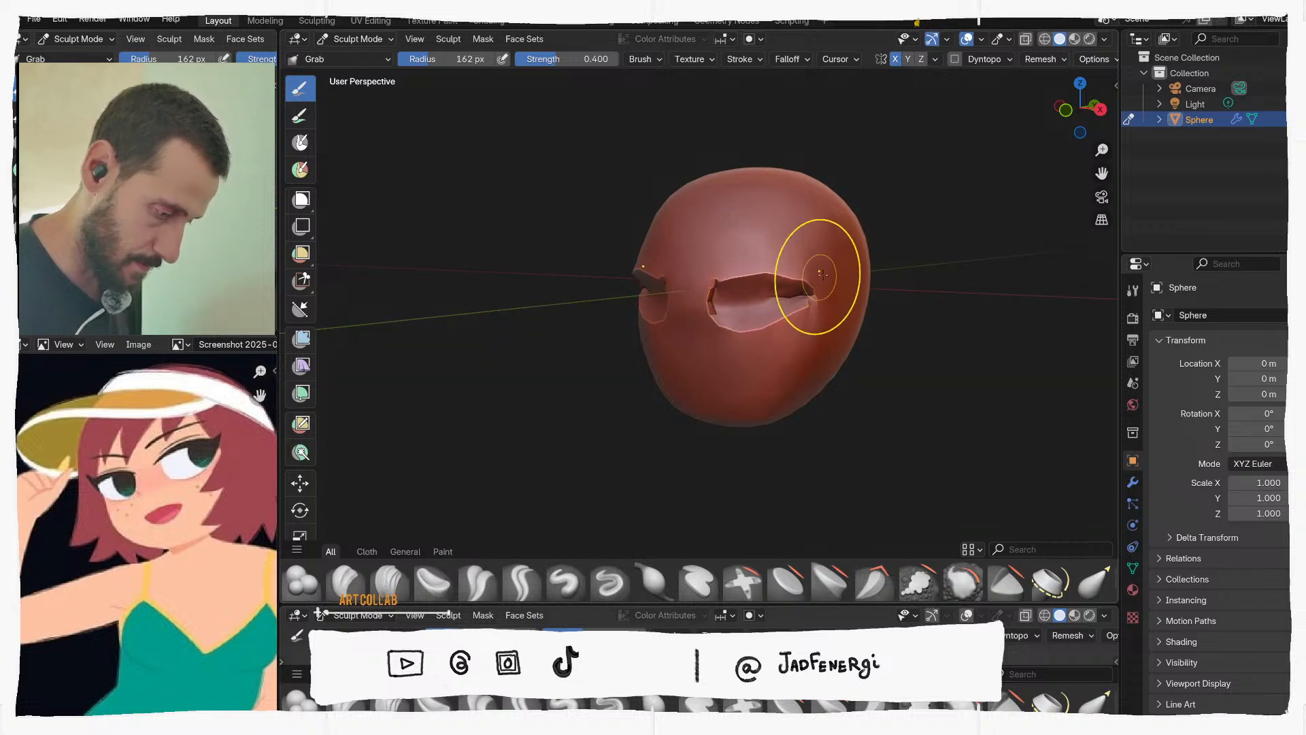
{"action": "left_click", "coordinate": [812, 281]}
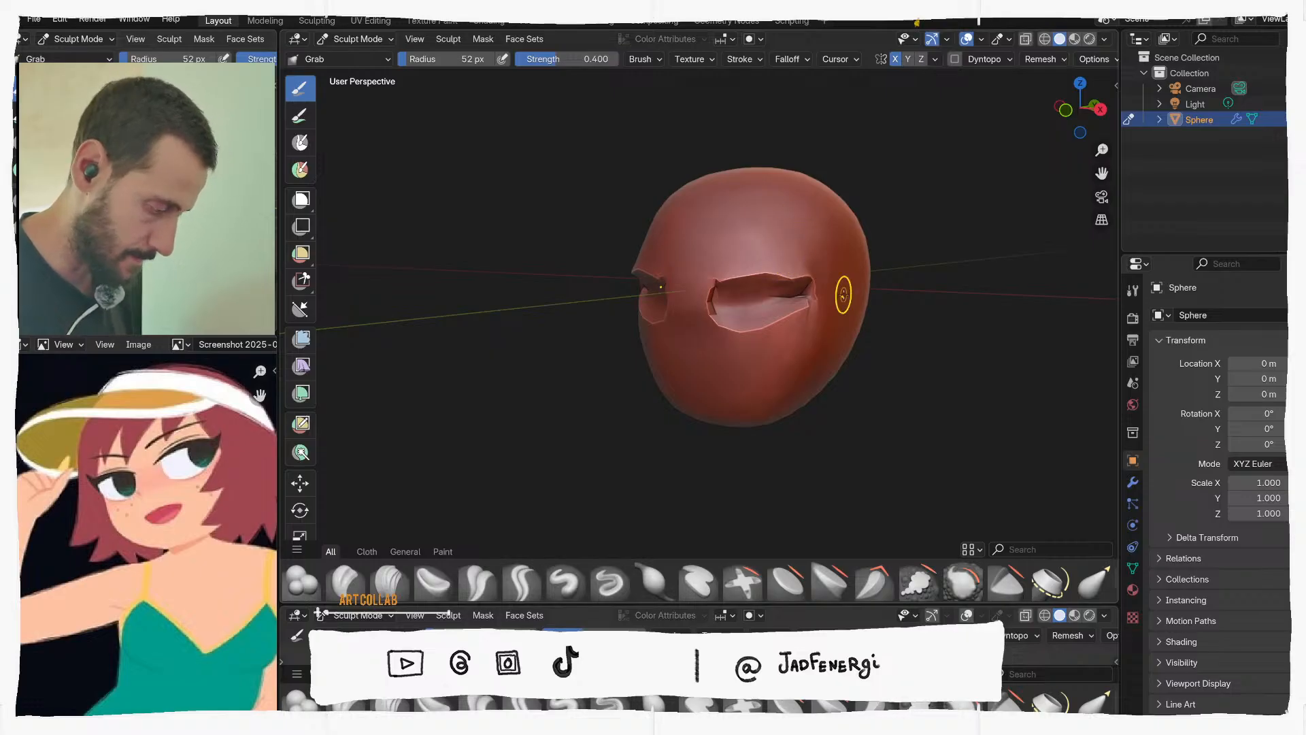
Adjust the upper rims of the eye sockets with the Grab brush, using radii of 159 px and 45 px
{"action": "mouse_move", "coordinate": [817, 338]}
{"action": "middle_mouse_down"}
{"action": "mouse_move", "coordinate": [697, 370]}
{"action": "mouse_move", "coordinate": [675, 319]}
{"action": "middle_mouse_up"}
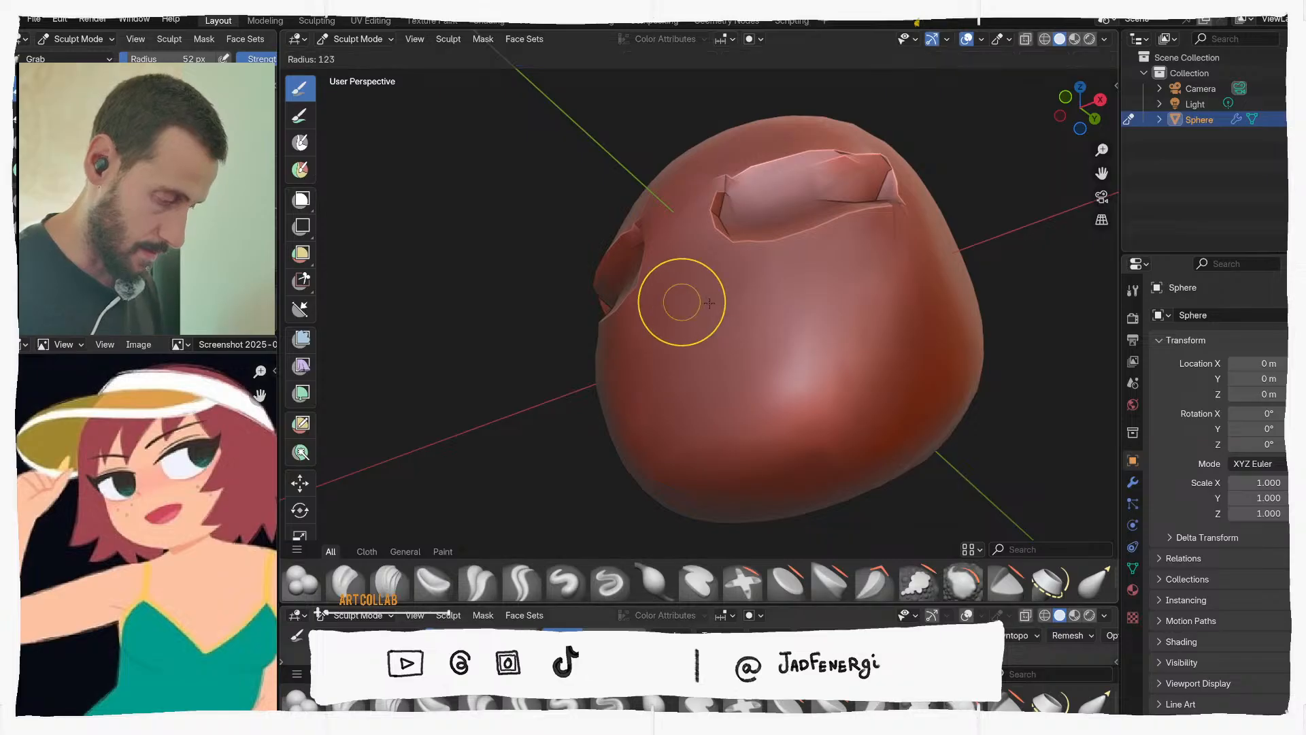
{"action": "mouse_move", "coordinate": [680, 292]}
{"action": "middle_mouse_down"}
{"action": "mouse_move", "coordinate": [709, 256]}
{"action": "mouse_move", "coordinate": [767, 373]}
{"action": "middle_mouse_up"}
{"action": "key", "text": "f"}
{"action": "left_click", "coordinate": [682, 259]}
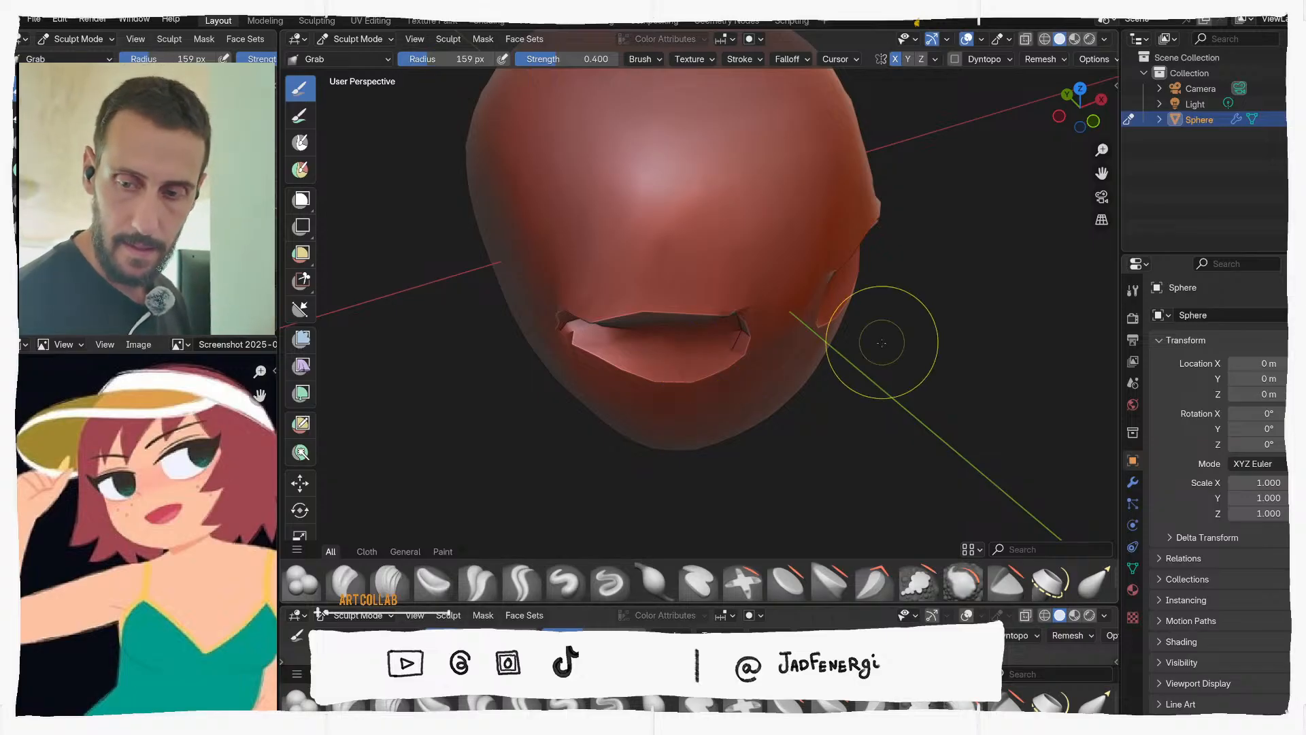
{"action": "mouse_move", "coordinate": [875, 350]}
{"action": "middle_mouse_down"}
{"action": "mouse_move", "coordinate": [793, 292]}
{"action": "mouse_move", "coordinate": [752, 181]}
{"action": "mouse_move", "coordinate": [683, 255]}
{"action": "mouse_move", "coordinate": [741, 352]}
{"action": "mouse_move", "coordinate": [655, 343]}
{"action": "middle_mouse_up"}
{"action": "key", "text": "f"}
{"action": "left_click", "coordinate": [762, 342]}
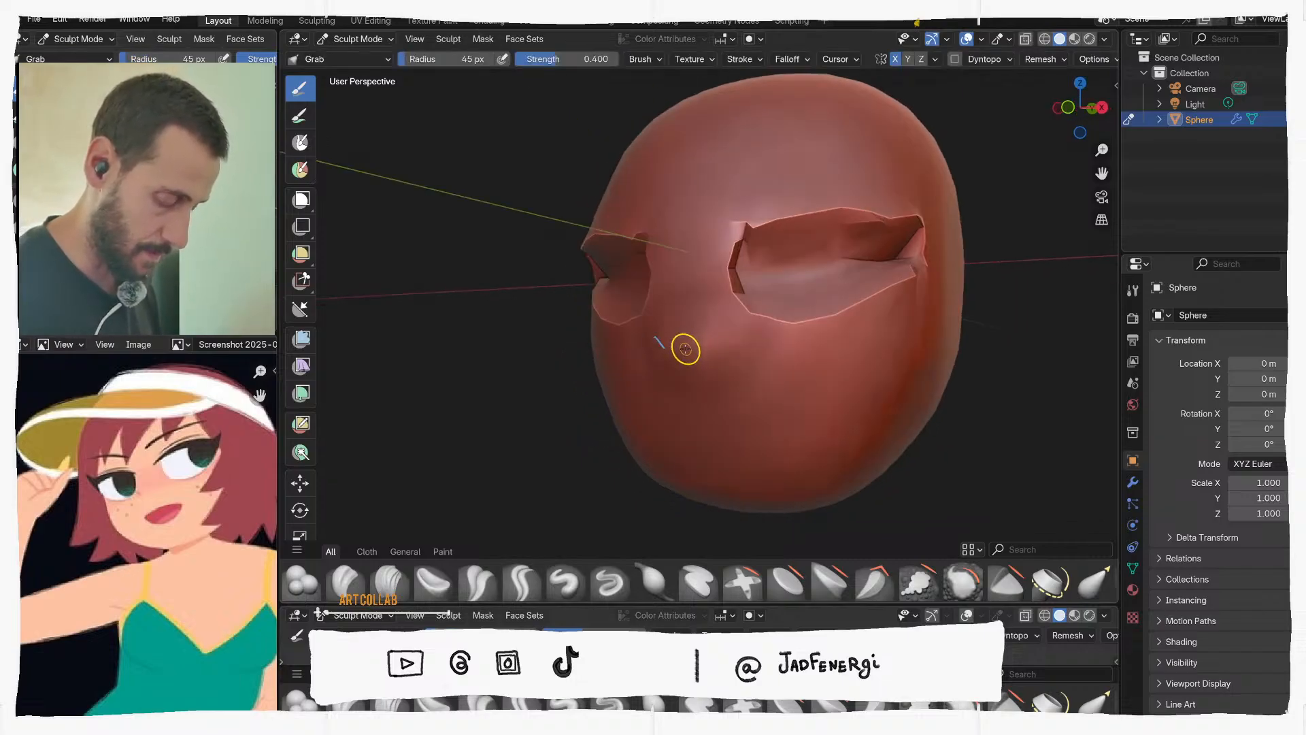
Pull a basic nose forward from the middle of the face with the Grab brush at a 163 px radius
{"action": "mouse_move", "coordinate": [678, 338]}
{"action": "middle_mouse_down"}
{"action": "mouse_move", "coordinate": [798, 343]}
{"action": "mouse_move", "coordinate": [742, 331]}
{"action": "mouse_move", "coordinate": [789, 341]}
{"action": "mouse_move", "coordinate": [804, 402]}
{"action": "middle_mouse_up"}
{"action": "key", "text": "f"}
{"action": "left_click", "coordinate": [785, 350]}
{"action": "key", "text": "f"}
{"action": "left_click", "coordinate": [828, 402]}
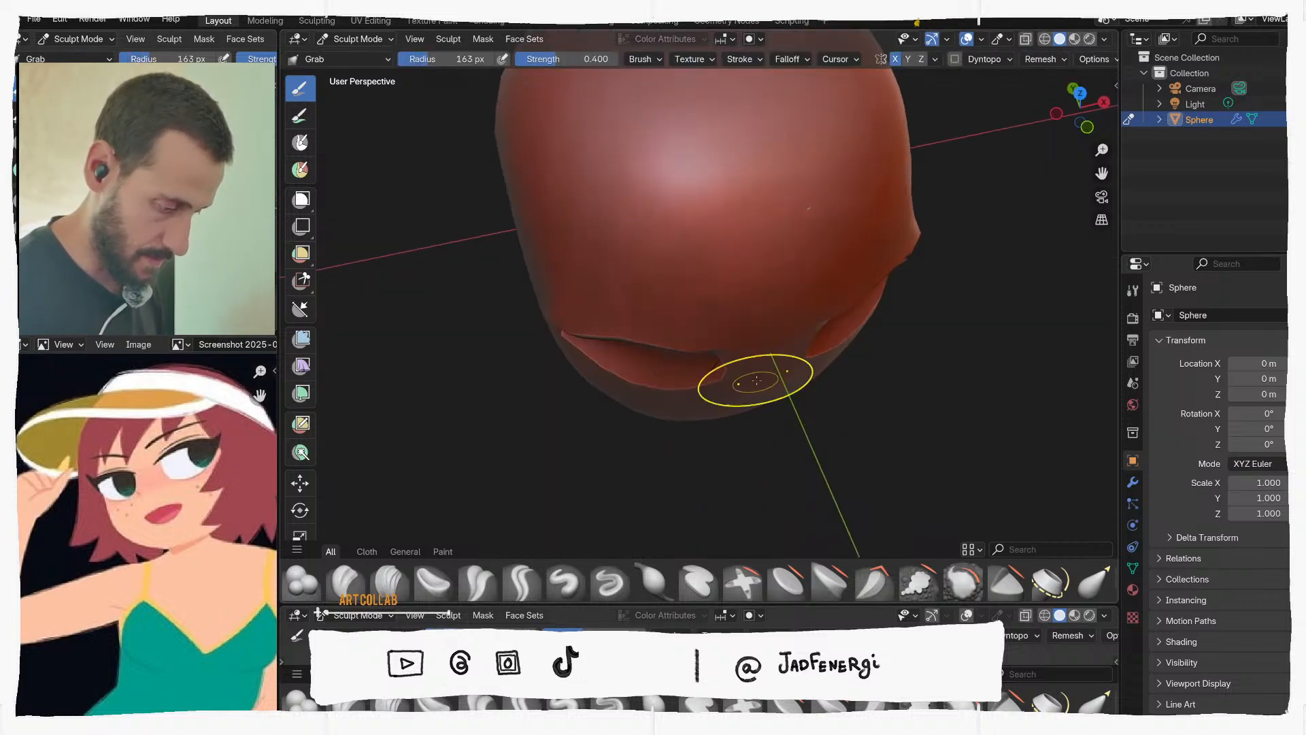
{"action": "middle_click_drag", "start_coordinate": [776, 356], "coordinate": [825, 218]}
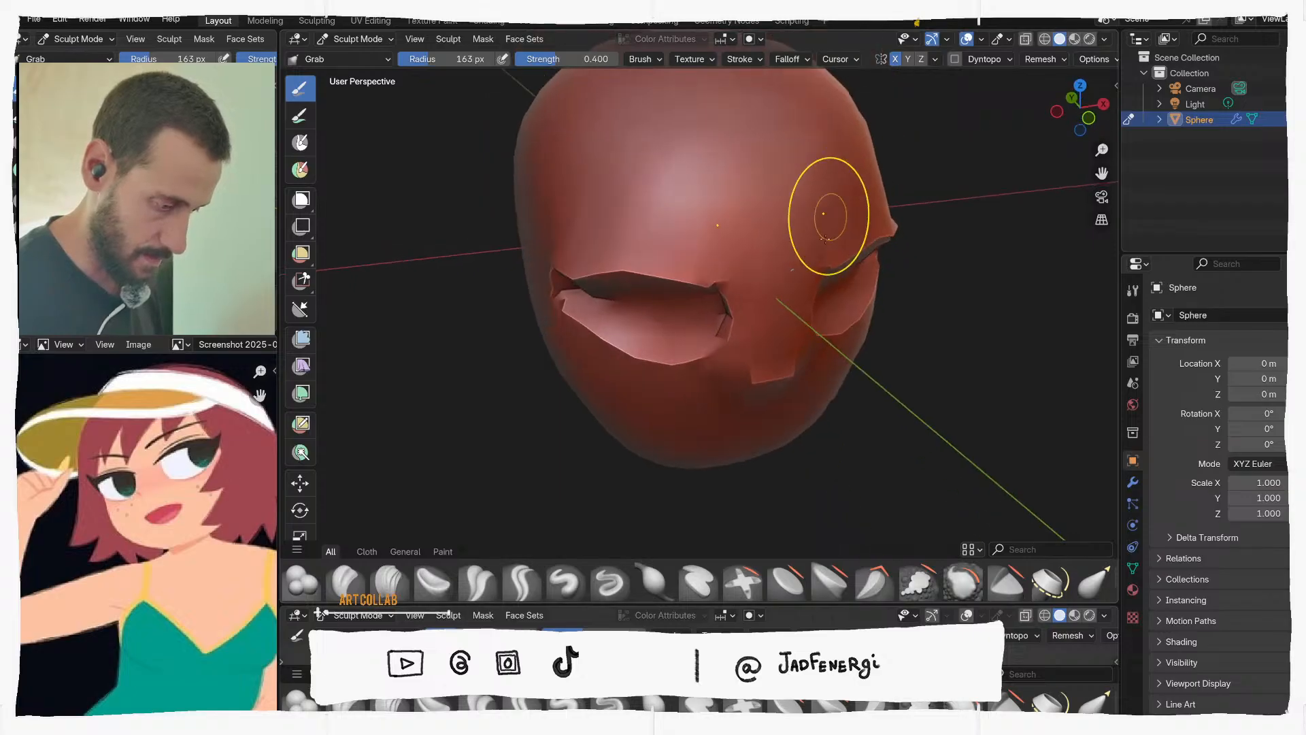
{"action": "middle_click_drag", "start_coordinate": [787, 342], "coordinate": [791, 299]}
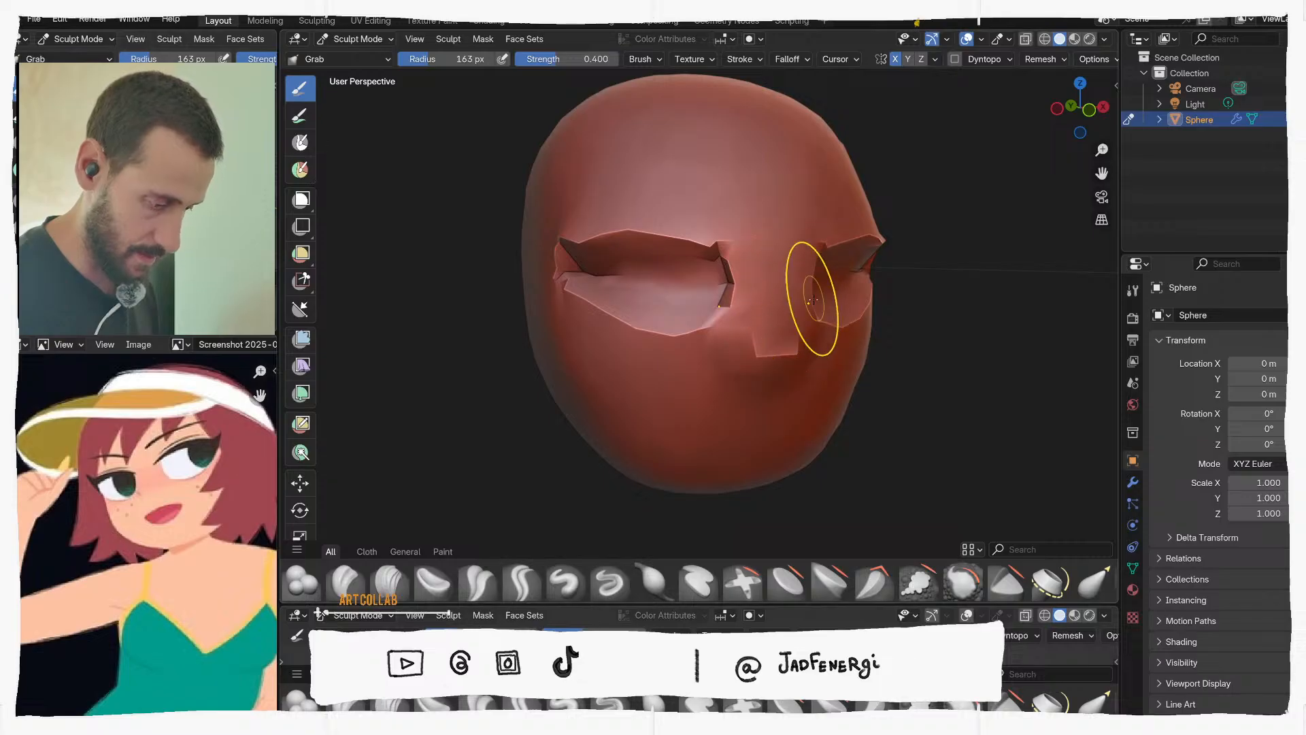
Shape the nose profile, its sides and the adjoining brow edges with the 163 px Grab brush from side and front angles
{"action": "middle_click_drag", "start_coordinate": [779, 349], "coordinate": [658, 304]}
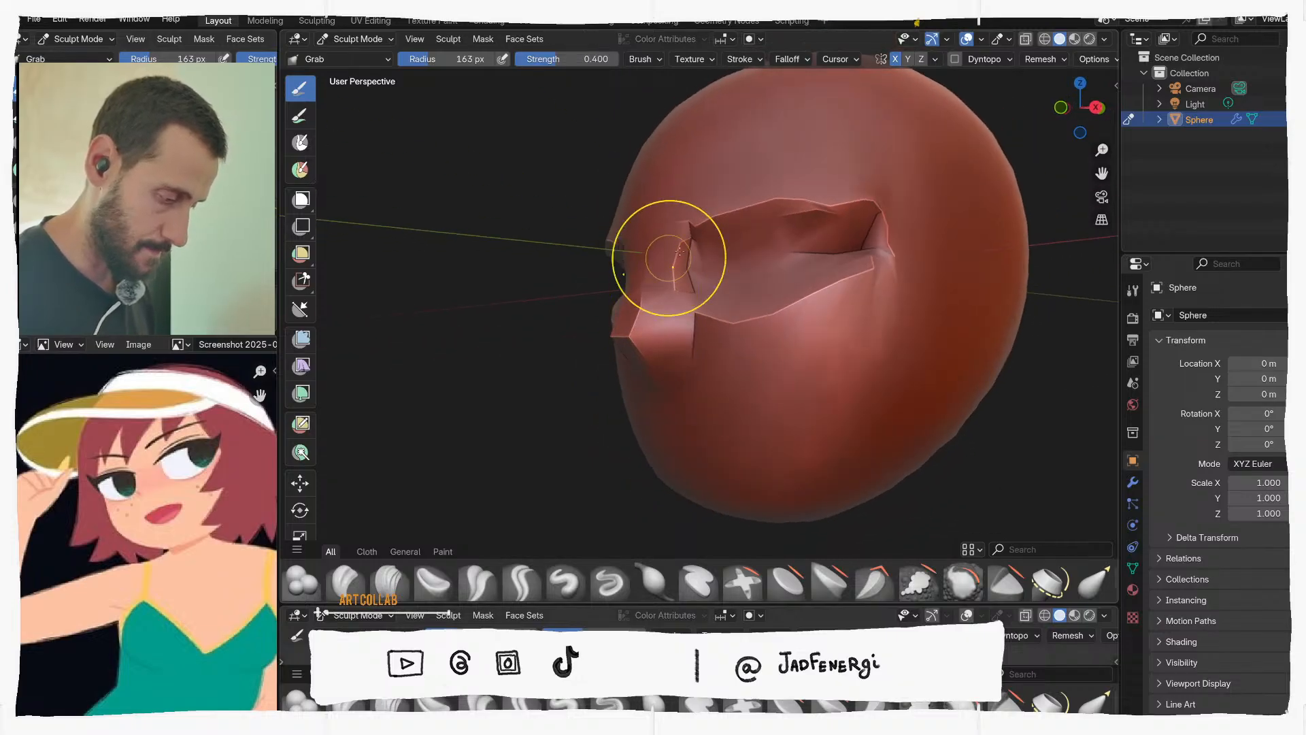
{"action": "middle_click_drag", "start_coordinate": [681, 252], "coordinate": [869, 273]}
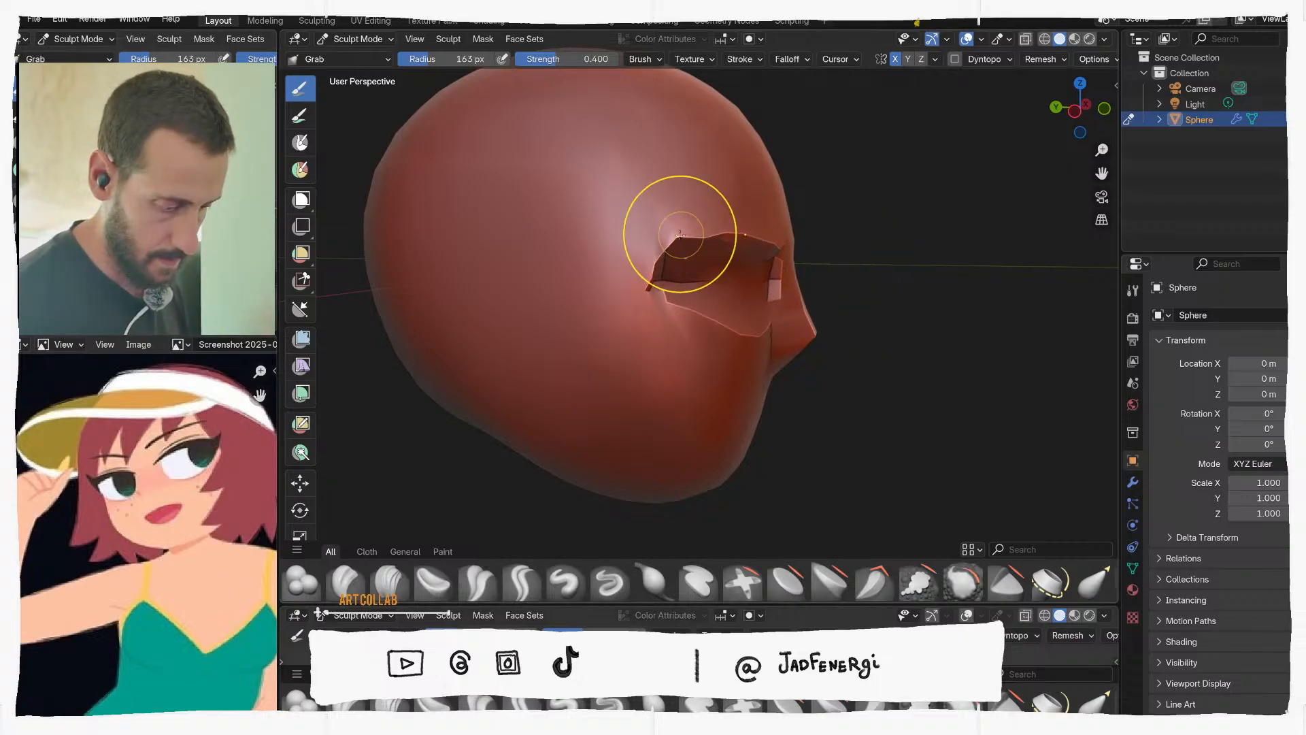
{"action": "middle_click_drag", "start_coordinate": [700, 235], "coordinate": [715, 264]}
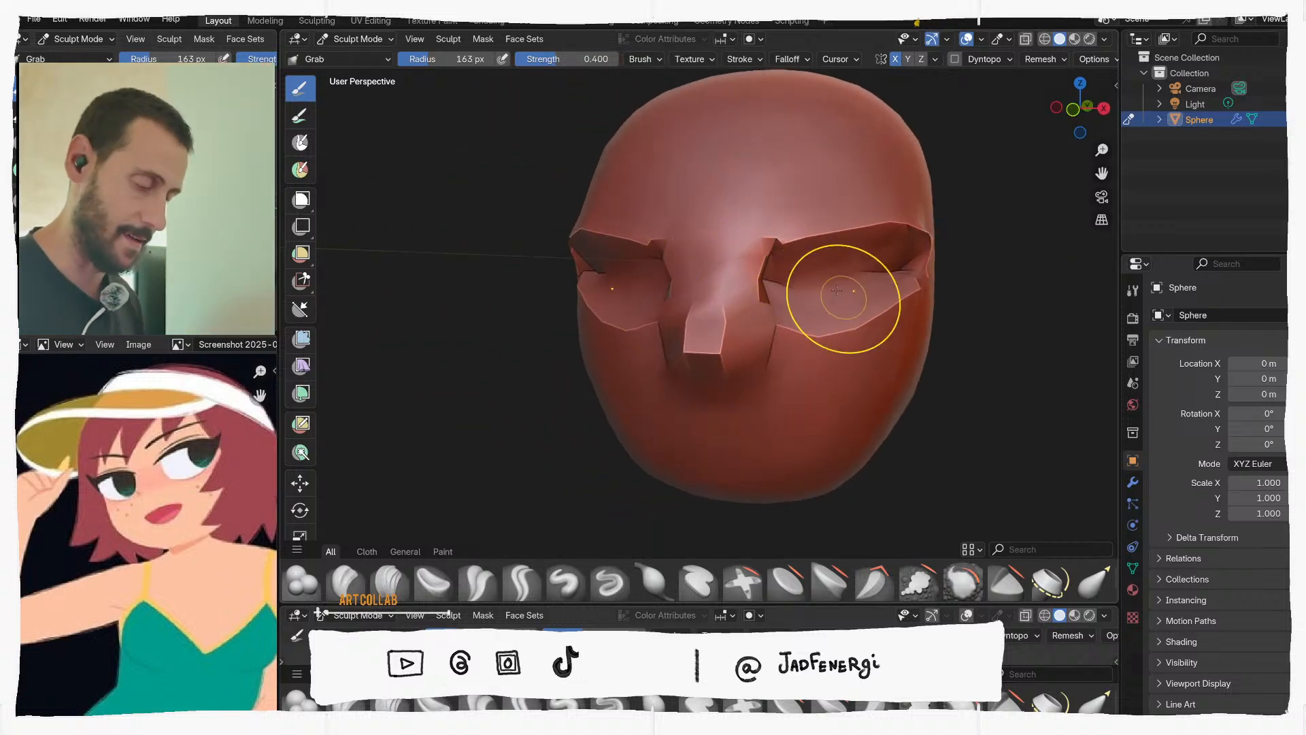
{"action": "mouse_move", "coordinate": [765, 291]}
{"action": "middle_mouse_down"}
{"action": "mouse_move", "coordinate": [760, 269]}
{"action": "mouse_move", "coordinate": [705, 281]}
{"action": "mouse_move", "coordinate": [650, 325]}
{"action": "mouse_move", "coordinate": [650, 354]}
{"action": "middle_mouse_up"}
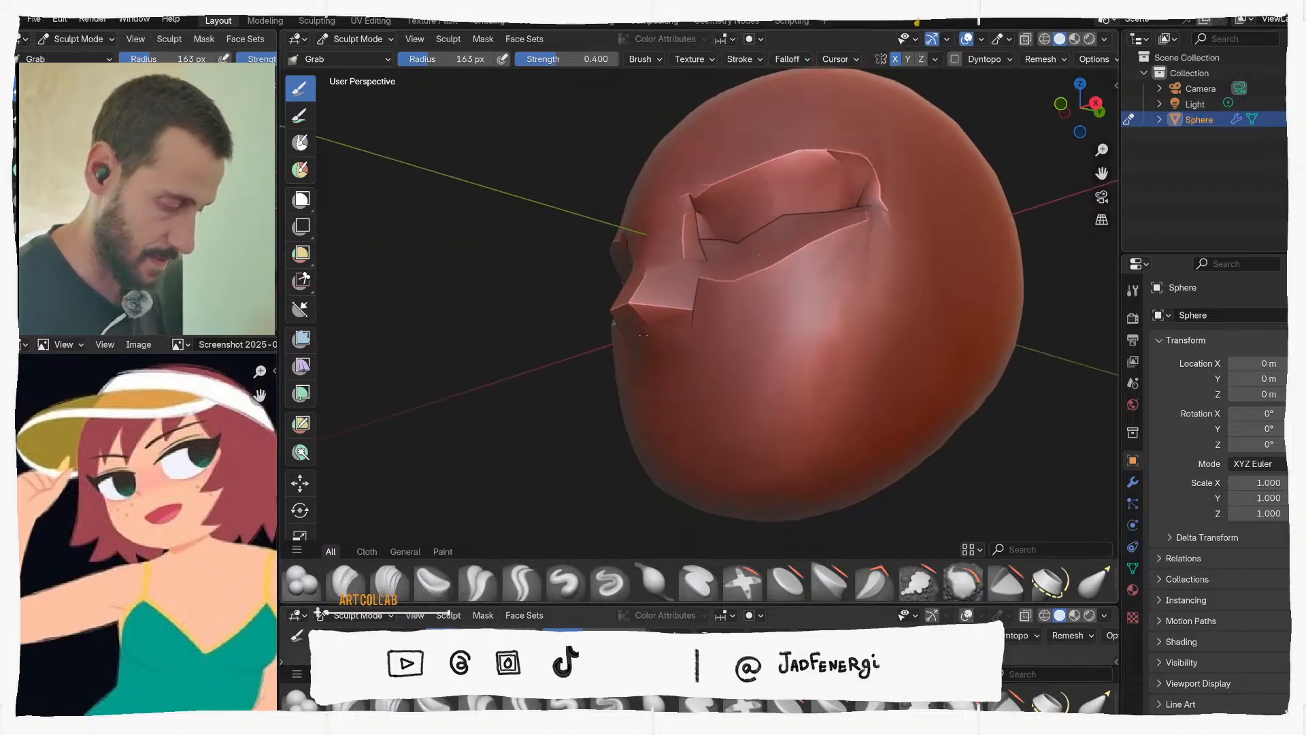
{"action": "key", "text": "KP_1"}
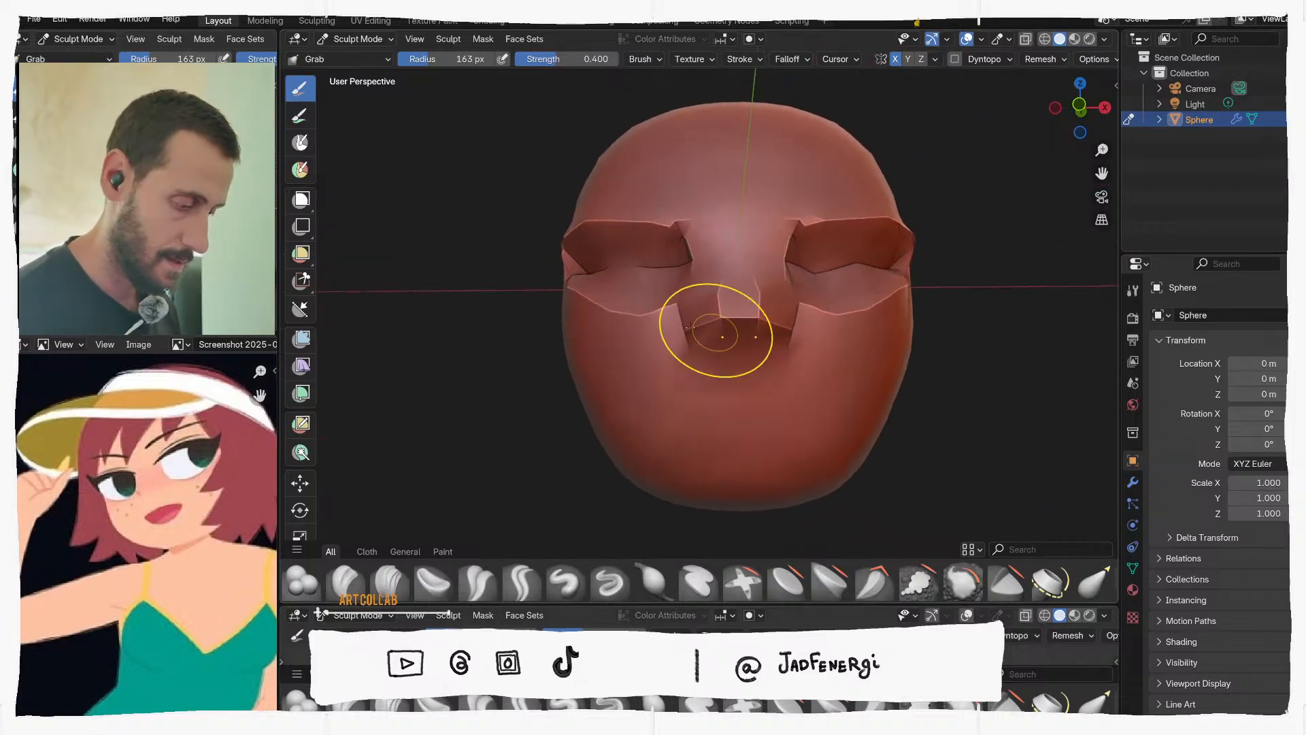
Adjust the base and sides of the nose with the Grab brush, setting its radius to 174 px
{"action": "mouse_move", "coordinate": [694, 302]}
{"action": "middle_mouse_down"}
{"action": "mouse_move", "coordinate": [831, 344]}
{"action": "mouse_move", "coordinate": [793, 399]}
{"action": "mouse_move", "coordinate": [816, 360]}
{"action": "mouse_move", "coordinate": [798, 310]}
{"action": "mouse_move", "coordinate": [775, 423]}
{"action": "mouse_move", "coordinate": [773, 399]}
{"action": "mouse_move", "coordinate": [722, 403]}
{"action": "mouse_move", "coordinate": [773, 376]}
{"action": "mouse_move", "coordinate": [784, 347]}
{"action": "middle_mouse_up"}
{"action": "key", "text": "f"}
{"action": "left_click", "coordinate": [834, 412]}
{"action": "key", "text": "f"}
{"action": "left_click", "coordinate": [753, 388]}
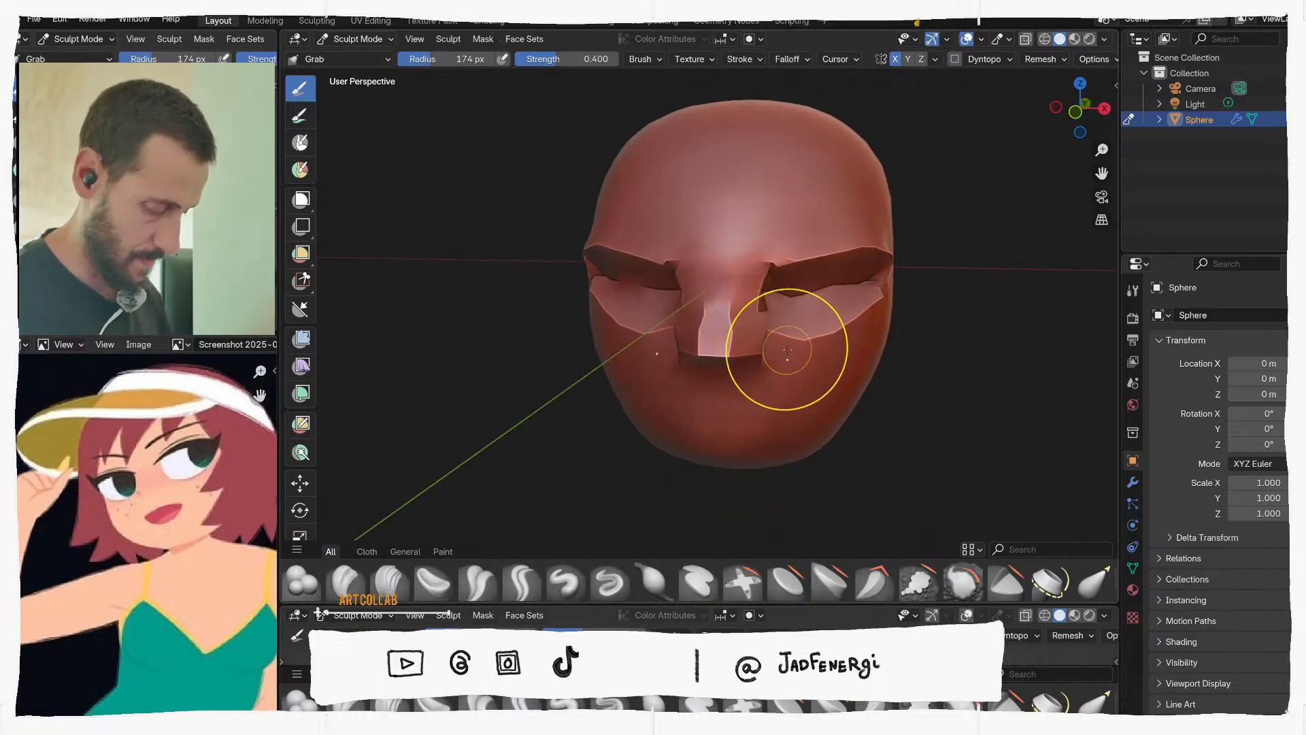
Display the wireframe, set the voxel size to about 0.0921 m, remesh the head, and hide the wireframe
{"action": "key", "text": "q"}
{"action": "left_click", "coordinate": [787, 355]}
{"action": "middle_click_drag", "start_coordinate": [859, 350], "coordinate": [892, 326]}
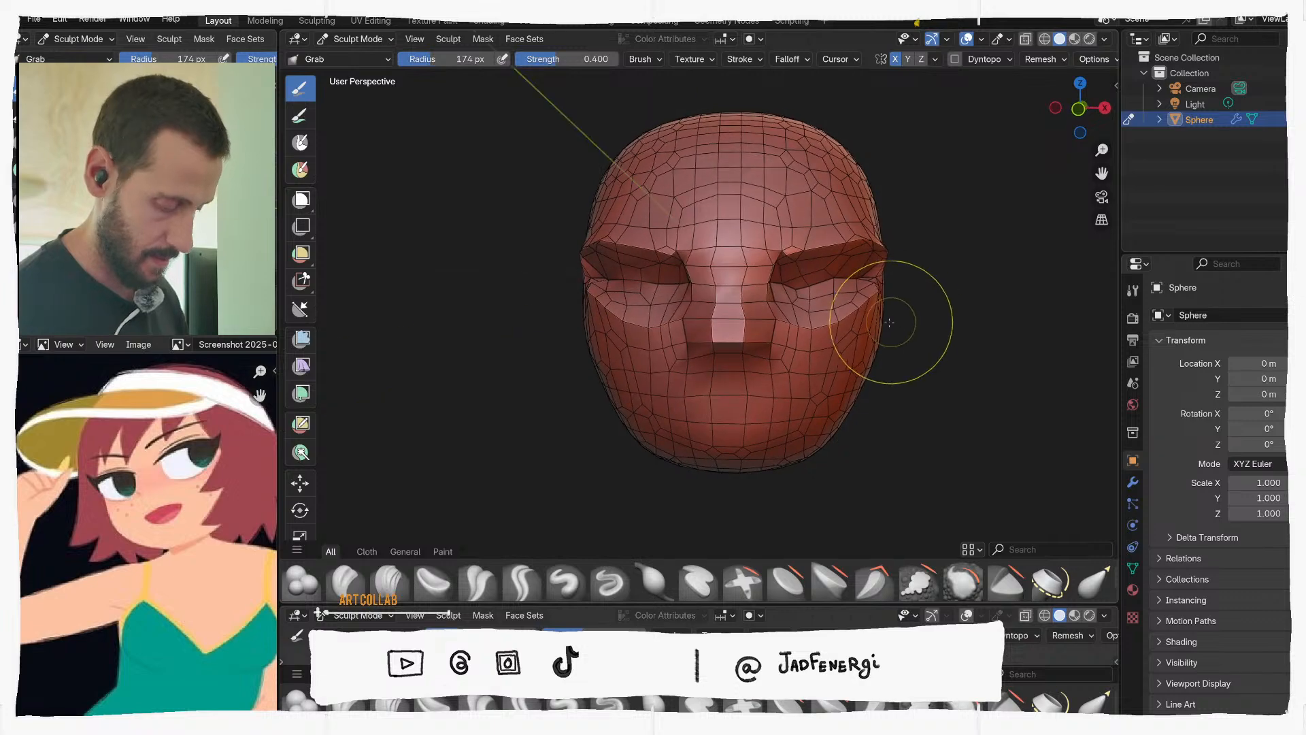
{"action": "key", "text": "r"}
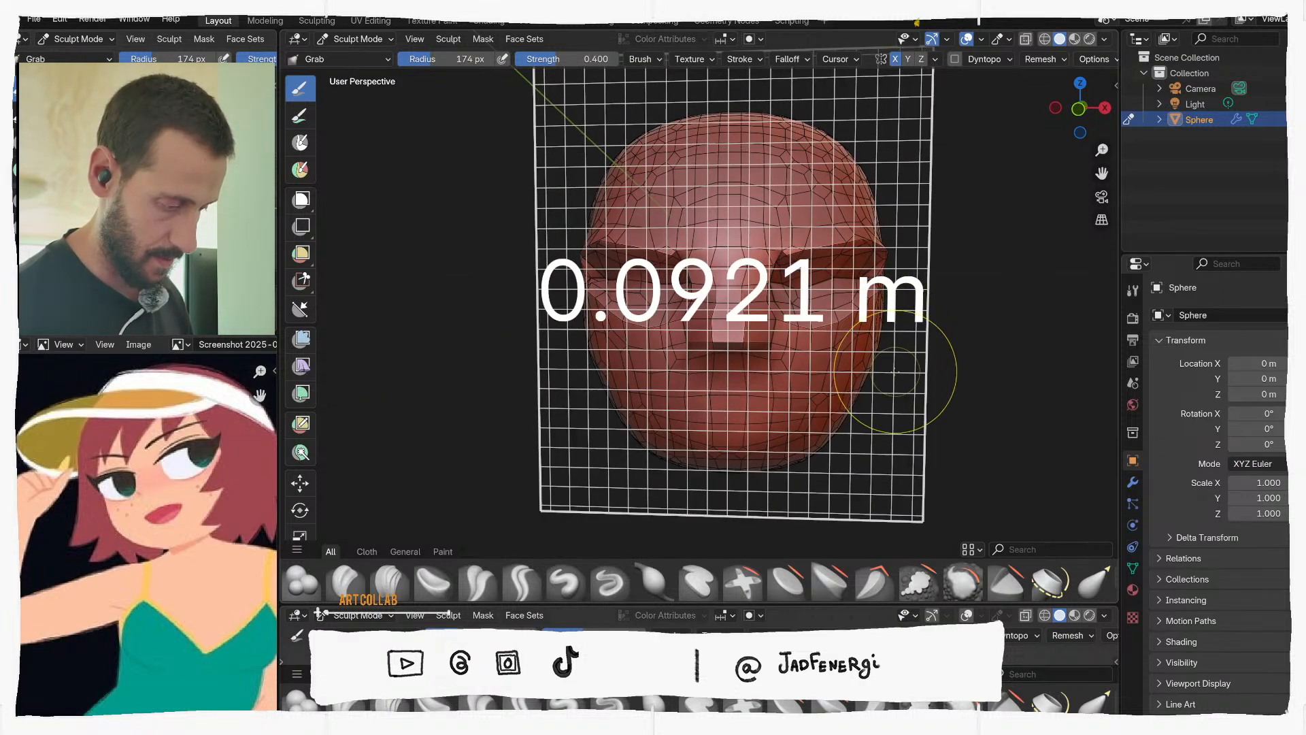
{"action": "left_click", "coordinate": [893, 371]}
{"action": "key", "text": "ctrl+r"}
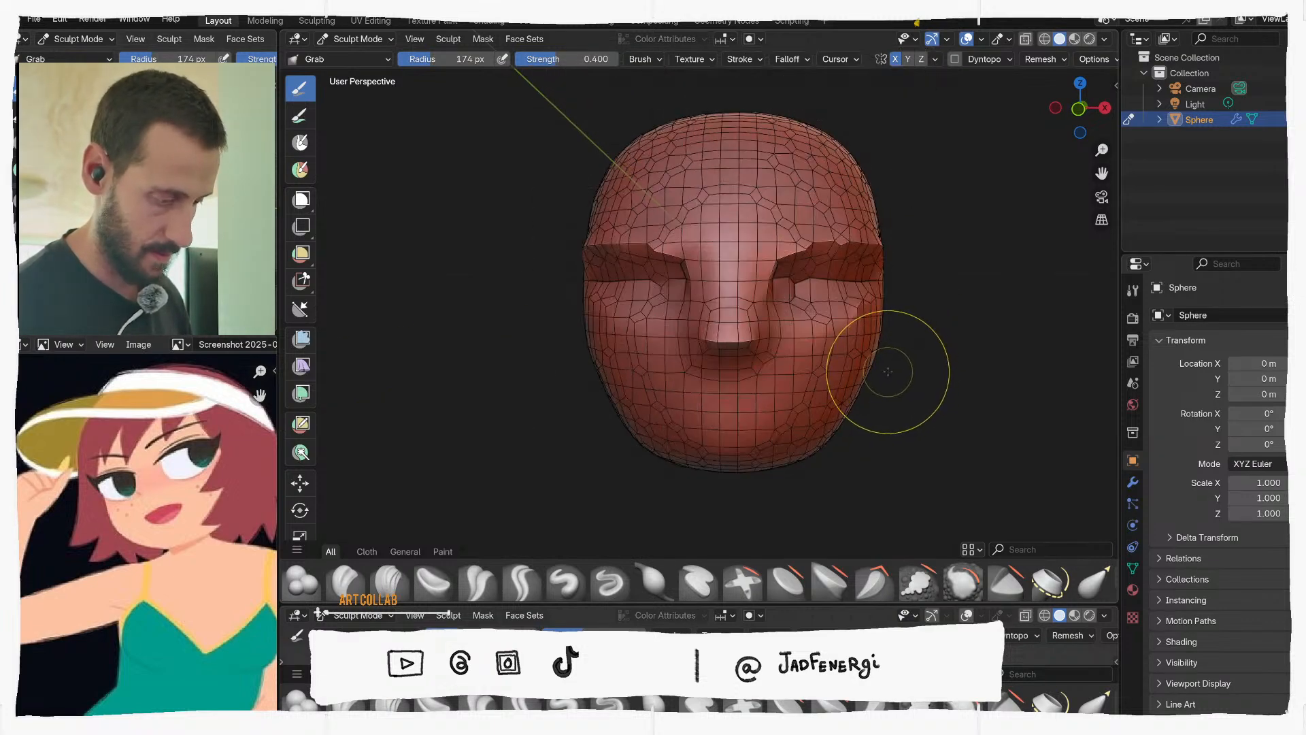
{"action": "key", "text": "q"}
{"action": "left_click", "coordinate": [880, 373]}
{"action": "middle_click_drag", "start_coordinate": [875, 365], "coordinate": [770, 282]}
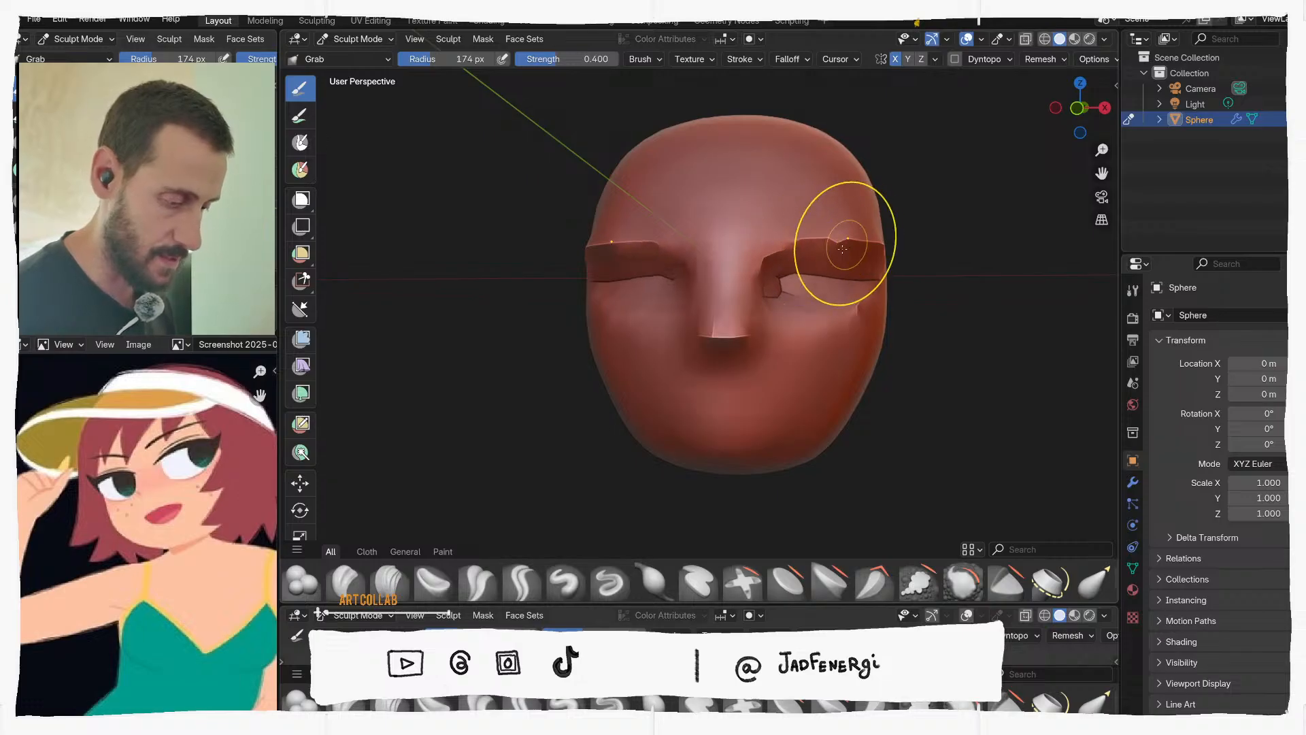
Arch the brow edge above the eye sockets with the Grab brush, reducing the radius to 107 px and 62 px
{"action": "key", "text": "f"}
{"action": "left_click", "coordinate": [873, 253]}
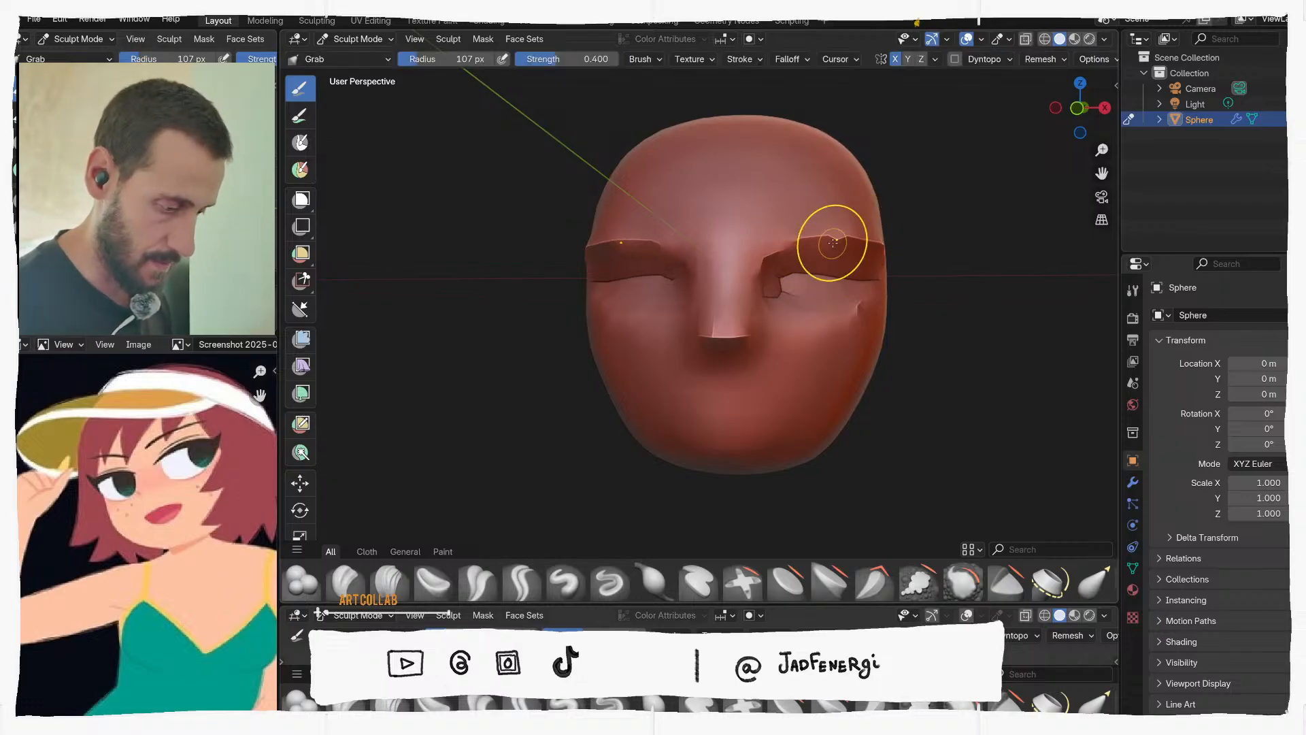
{"action": "key", "text": "f"}
{"action": "left_click", "coordinate": [832, 241]}
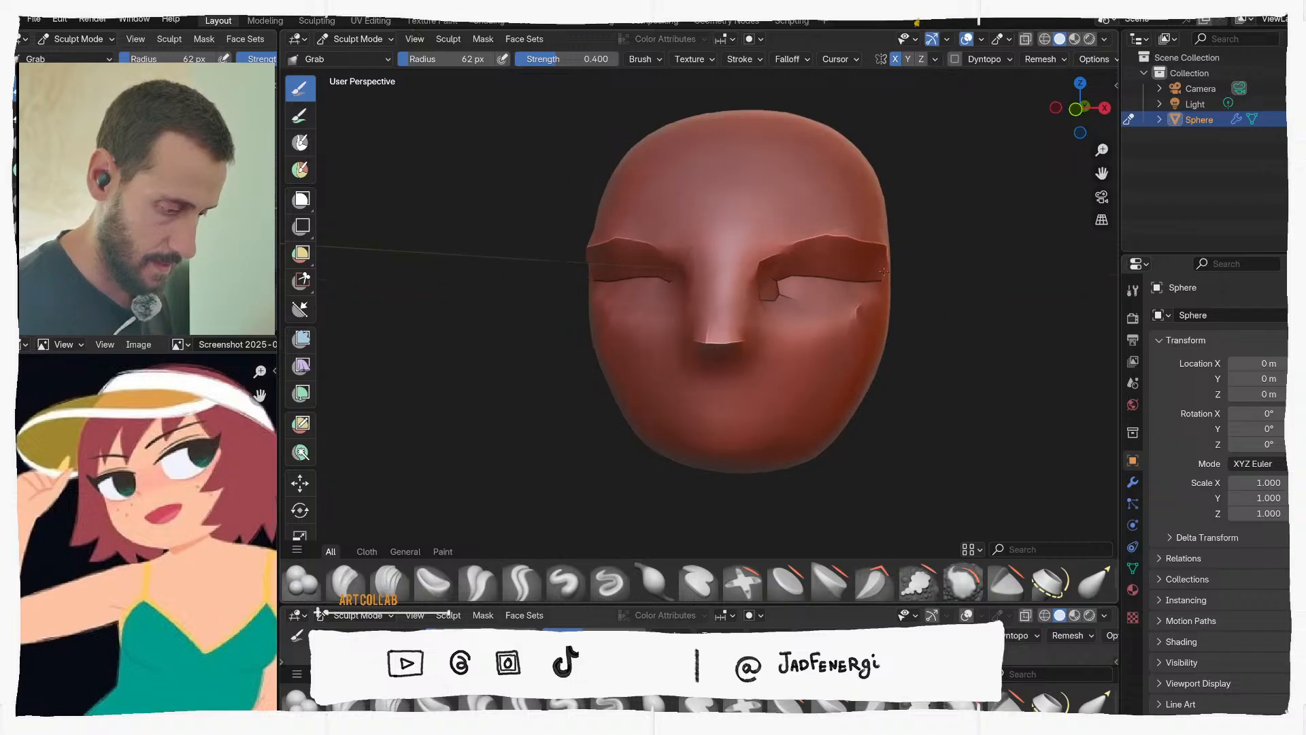
Refine the nose tip and the area around it with the Grab brush at a 153 px radius
{"action": "mouse_move", "coordinate": [859, 237]}
{"action": "middle_mouse_down"}
{"action": "mouse_move", "coordinate": [812, 293]}
{"action": "mouse_move", "coordinate": [665, 306]}
{"action": "mouse_move", "coordinate": [705, 281]}
{"action": "mouse_move", "coordinate": [783, 279]}
{"action": "mouse_move", "coordinate": [825, 253]}
{"action": "mouse_move", "coordinate": [764, 297]}
{"action": "mouse_move", "coordinate": [782, 478]}
{"action": "mouse_move", "coordinate": [725, 480]}
{"action": "middle_mouse_up"}
{"action": "key", "text": "f"}
{"action": "left_click", "coordinate": [828, 306]}
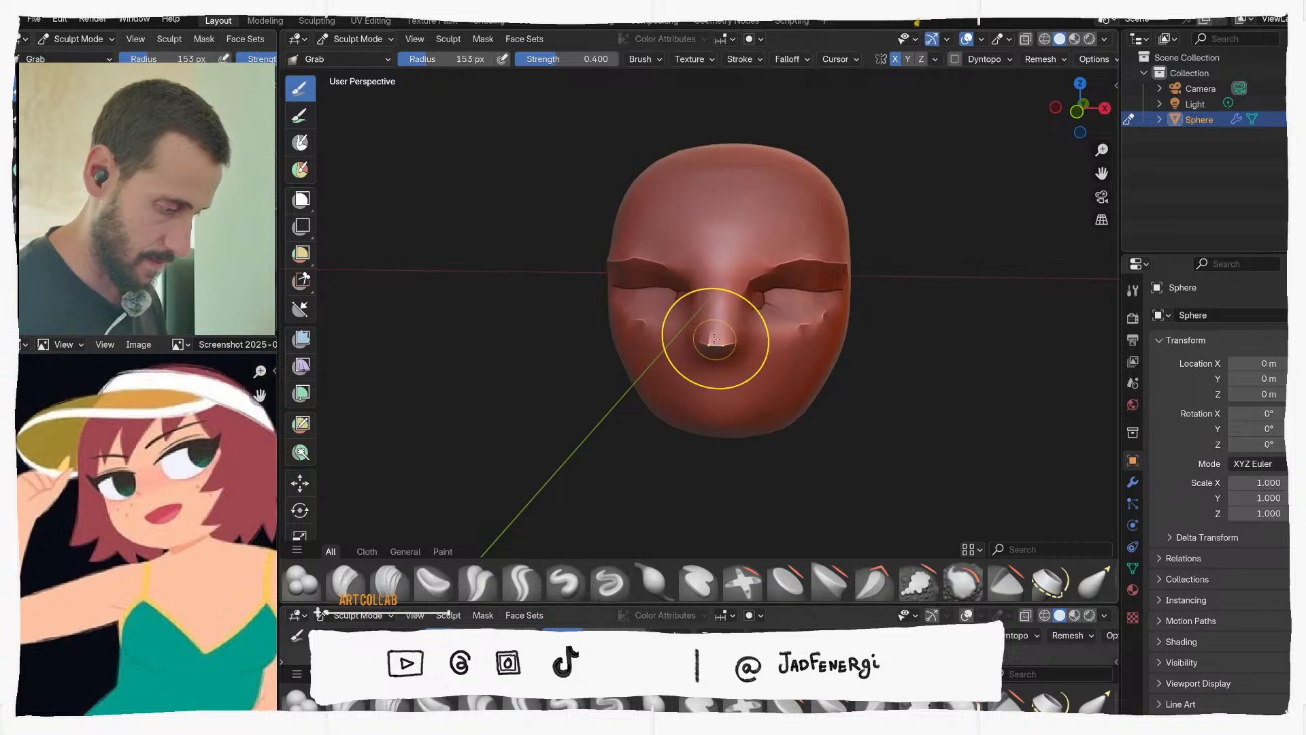
Shape the chin and lower jaw with the Grab brush, enlarging its radius to 217 px
{"action": "middle_click_drag", "start_coordinate": [757, 430], "coordinate": [752, 417]}
{"action": "key", "text": "f"}
{"action": "left_click", "coordinate": [769, 427]}
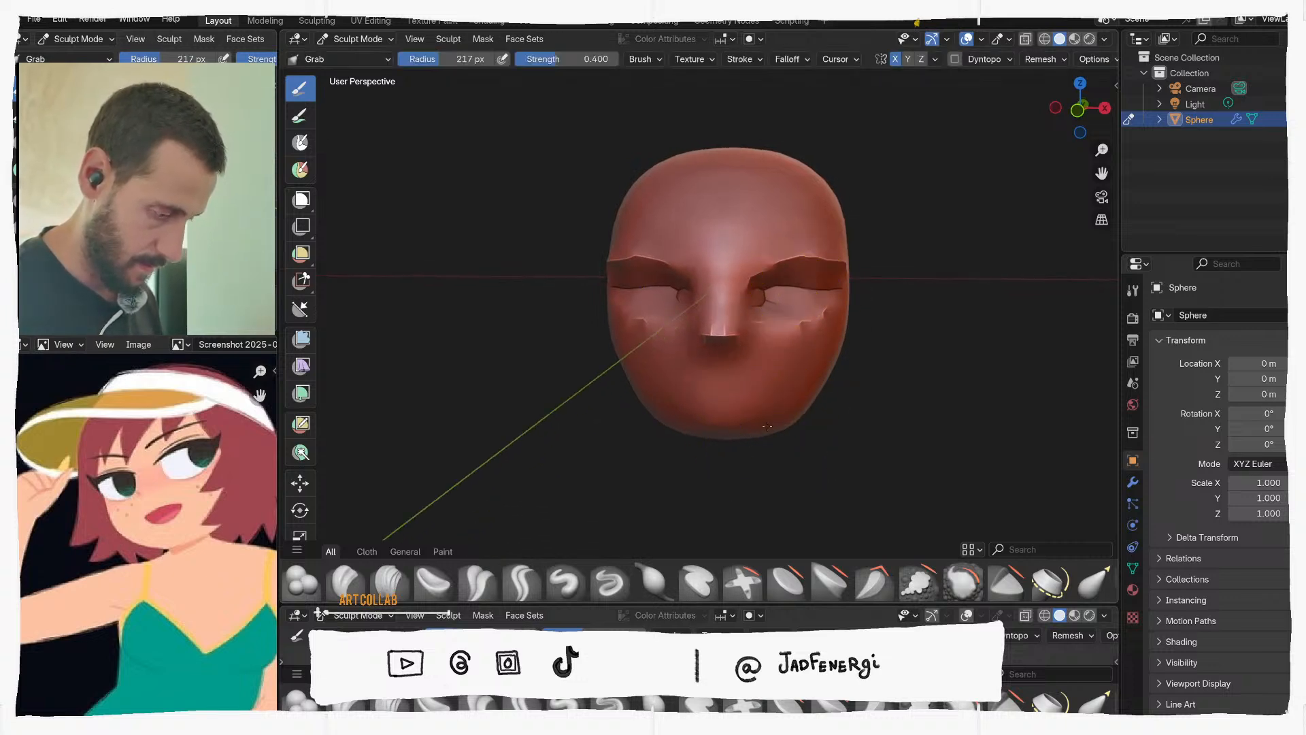
{"action": "middle_click_drag", "start_coordinate": [792, 402], "coordinate": [786, 382]}
{"action": "key", "text": "f"}
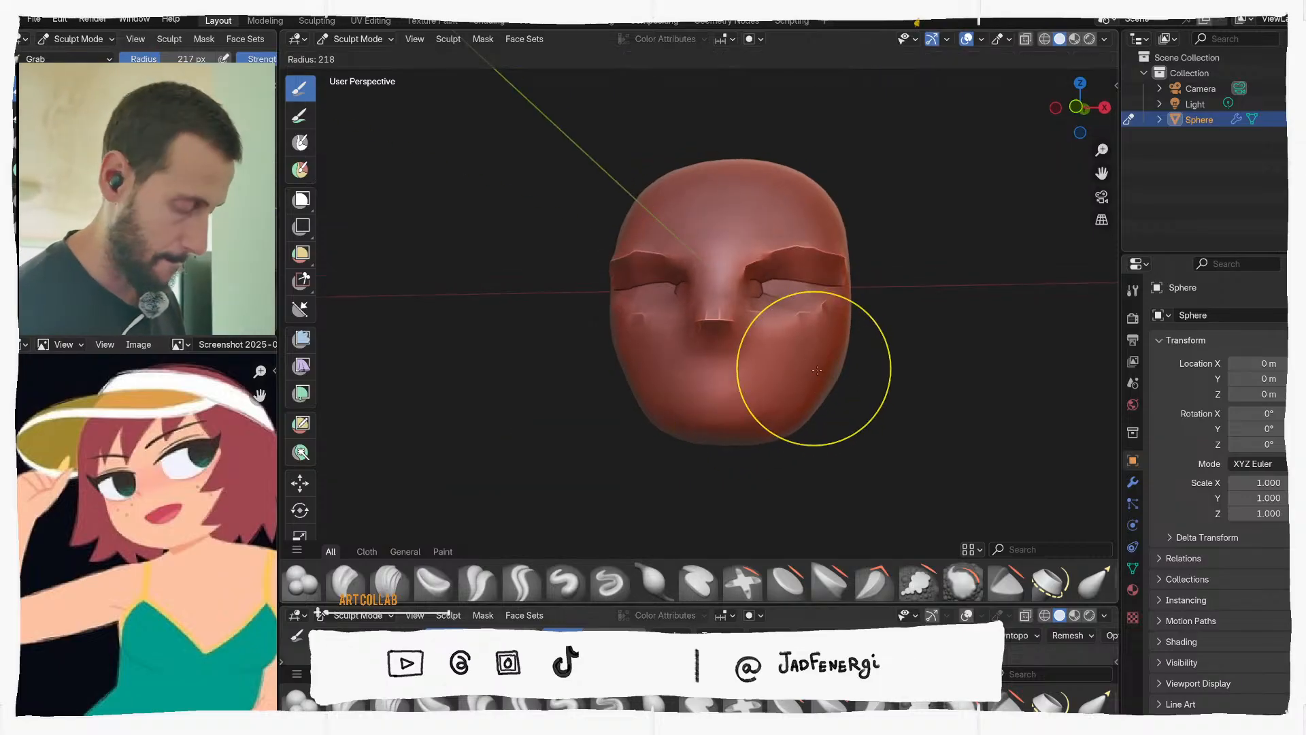
{"action": "left_click", "coordinate": [905, 369]}
{"action": "left_click_drag", "start_coordinate": [806, 378], "coordinate": [820, 377]}
Fill out the cheeks and sides of the jaw with the Grab brush at a 219 px radius
{"action": "mouse_move", "coordinate": [820, 377]}
{"action": "middle_mouse_down"}
{"action": "mouse_move", "coordinate": [951, 398]}
{"action": "mouse_move", "coordinate": [781, 356]}
{"action": "mouse_move", "coordinate": [823, 359]}
{"action": "middle_mouse_up"}
{"action": "key", "text": "f"}
{"action": "left_click", "coordinate": [791, 369]}
{"action": "key", "text": "f"}
{"action": "left_click", "coordinate": [655, 373]}
{"action": "mouse_move", "coordinate": [654, 373]}
{"action": "middle_mouse_down"}
{"action": "mouse_move", "coordinate": [716, 378]}
{"action": "mouse_move", "coordinate": [669, 353]}
{"action": "middle_mouse_up"}
{"action": "key", "text": "f"}
{"action": "left_click", "coordinate": [707, 374]}
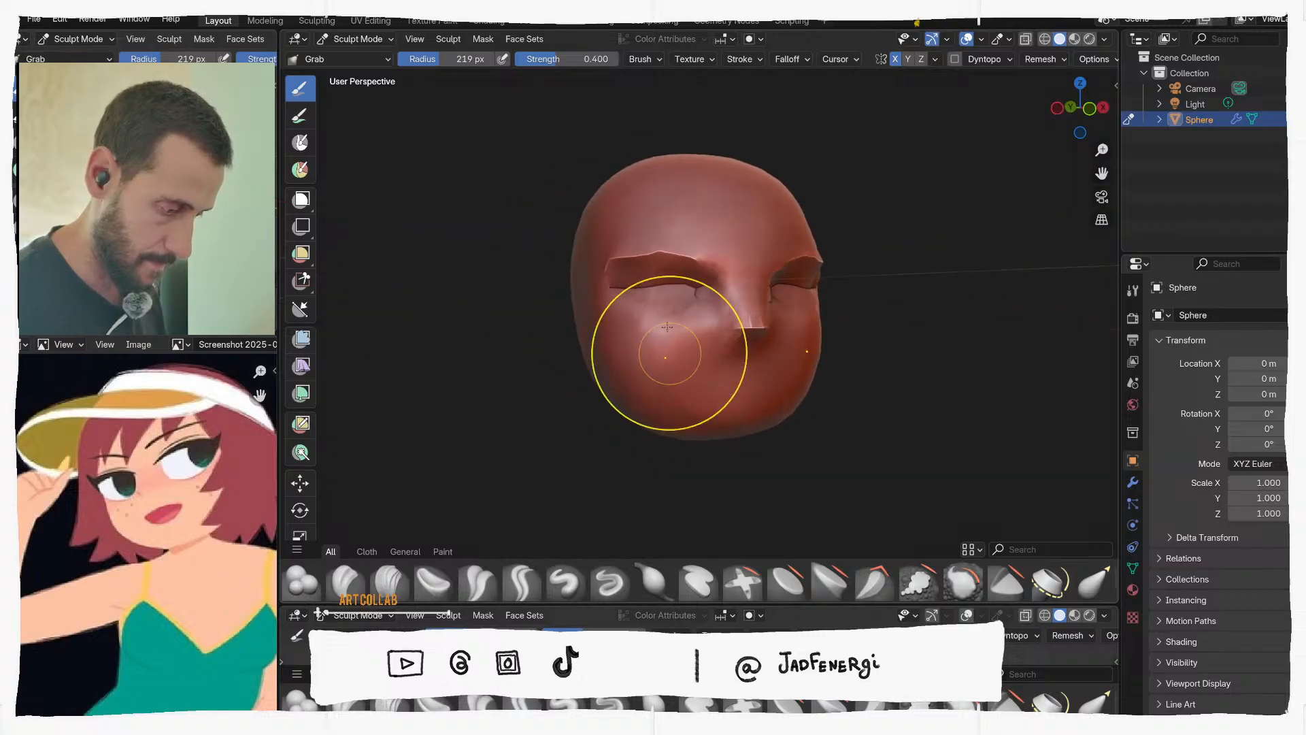
Smooth out the shape of the brow edge with the Grab brush, reducing the radius to 92 px and 44 px
{"action": "key", "text": "f"}
{"action": "left_click", "coordinate": [687, 253]}
{"action": "key", "text": "f"}
{"action": "left_click", "coordinate": [611, 256]}
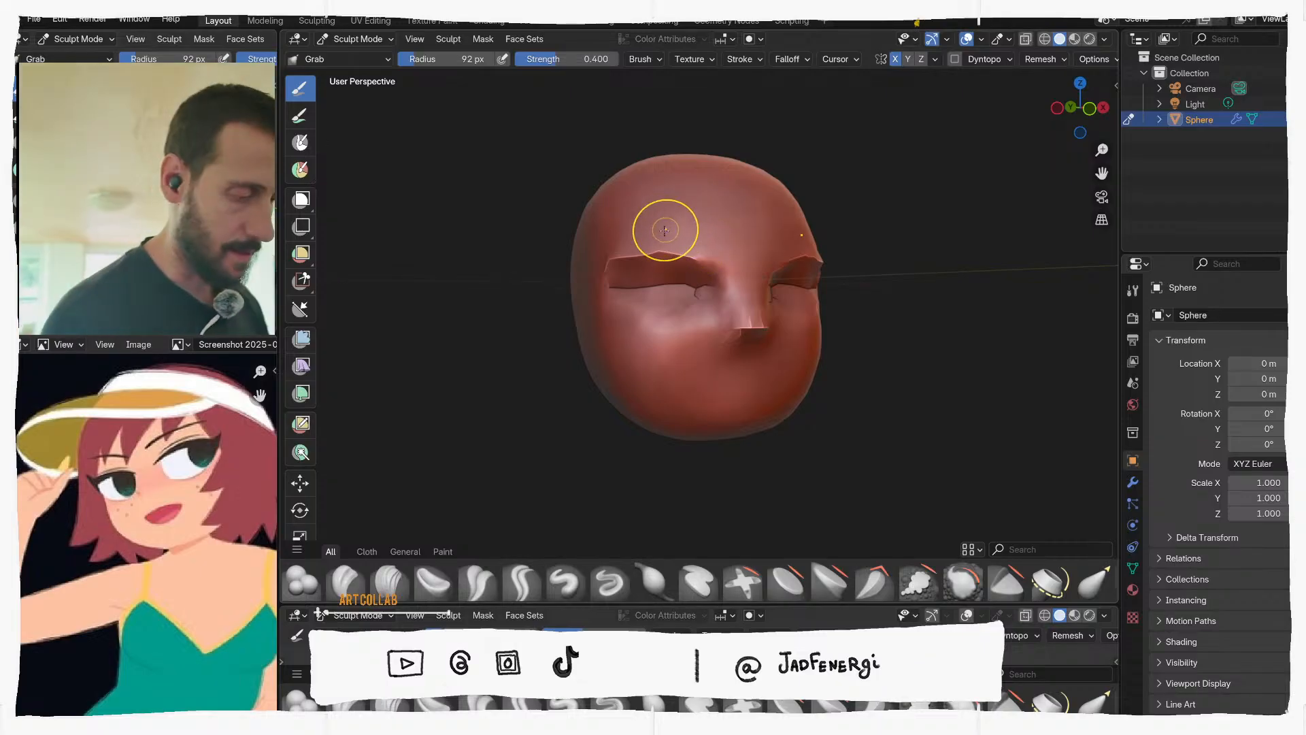
{"action": "key", "text": "f"}
{"action": "left_click", "coordinate": [645, 255]}
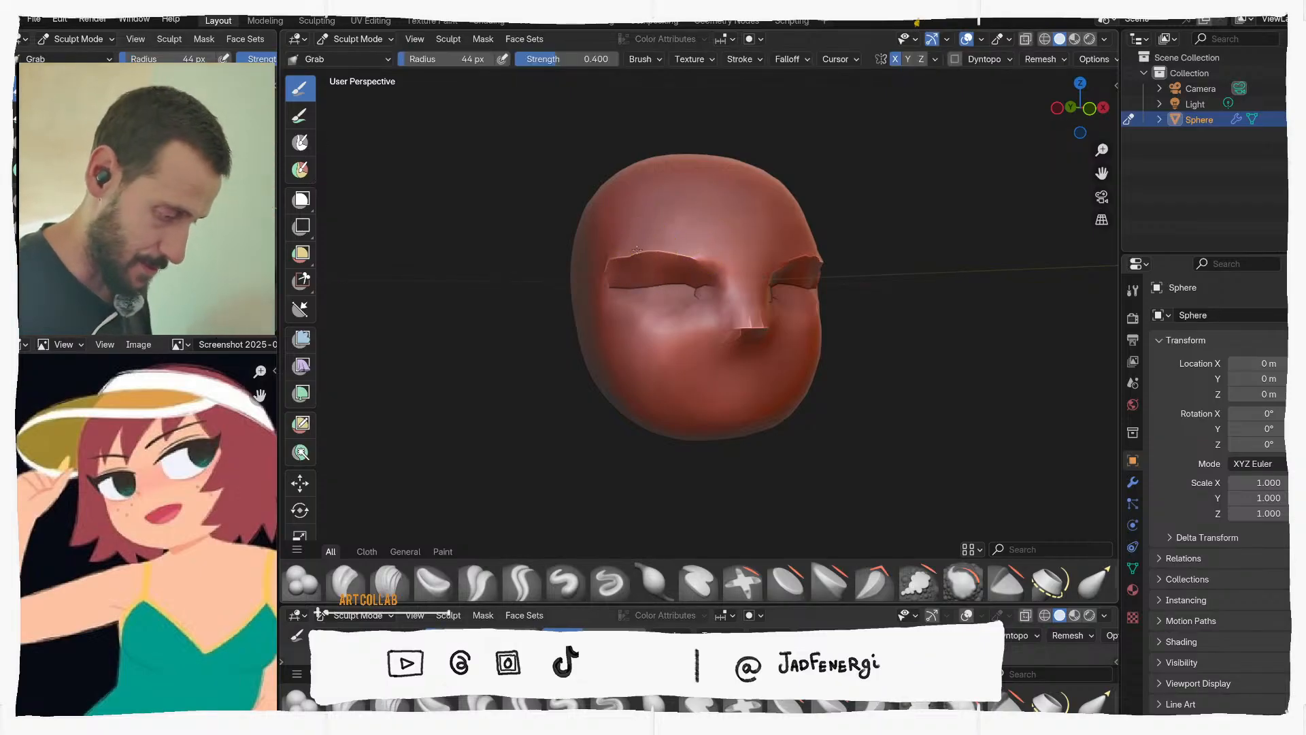
Refine the brow ends and inner eye socket corners from front and side angles with a 76 px Grab brush
{"action": "middle_click_drag", "start_coordinate": [680, 242], "coordinate": [686, 282]}
{"action": "key", "text": "f"}
{"action": "left_click", "coordinate": [706, 281]}
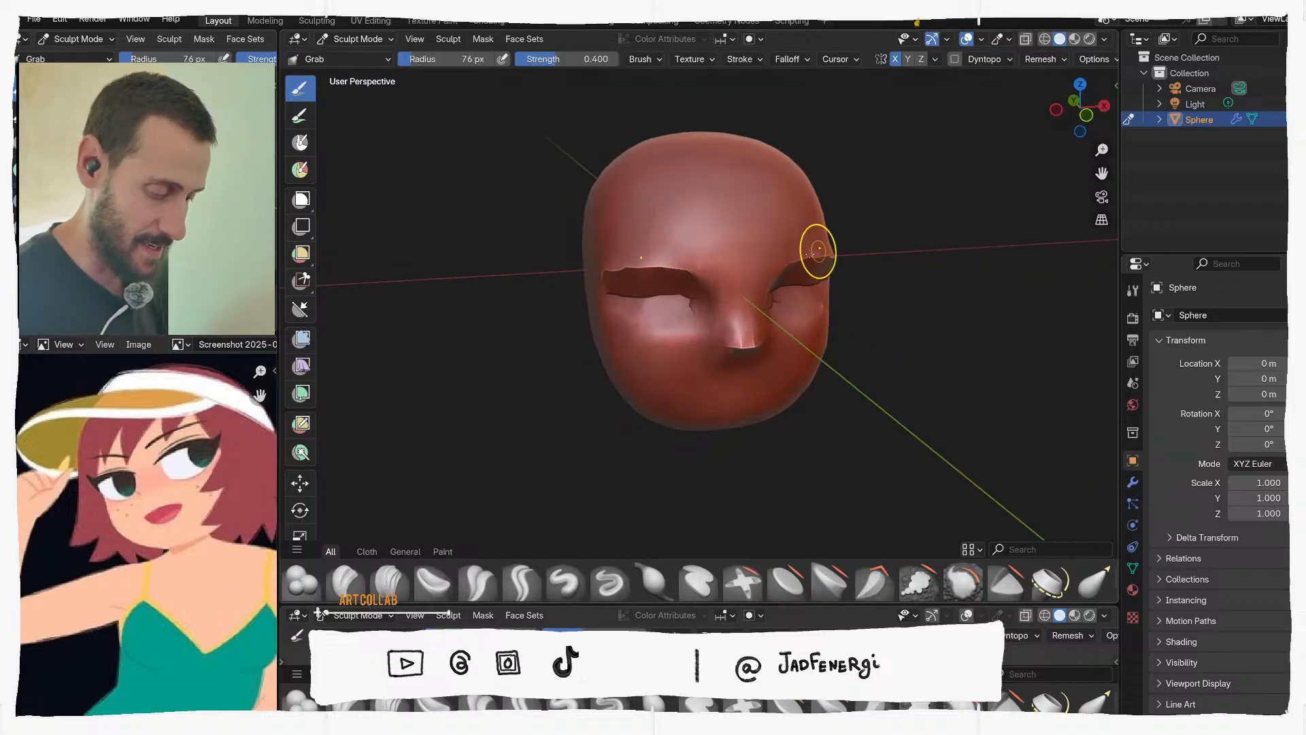
{"action": "middle_click_drag", "start_coordinate": [819, 251], "coordinate": [745, 284]}
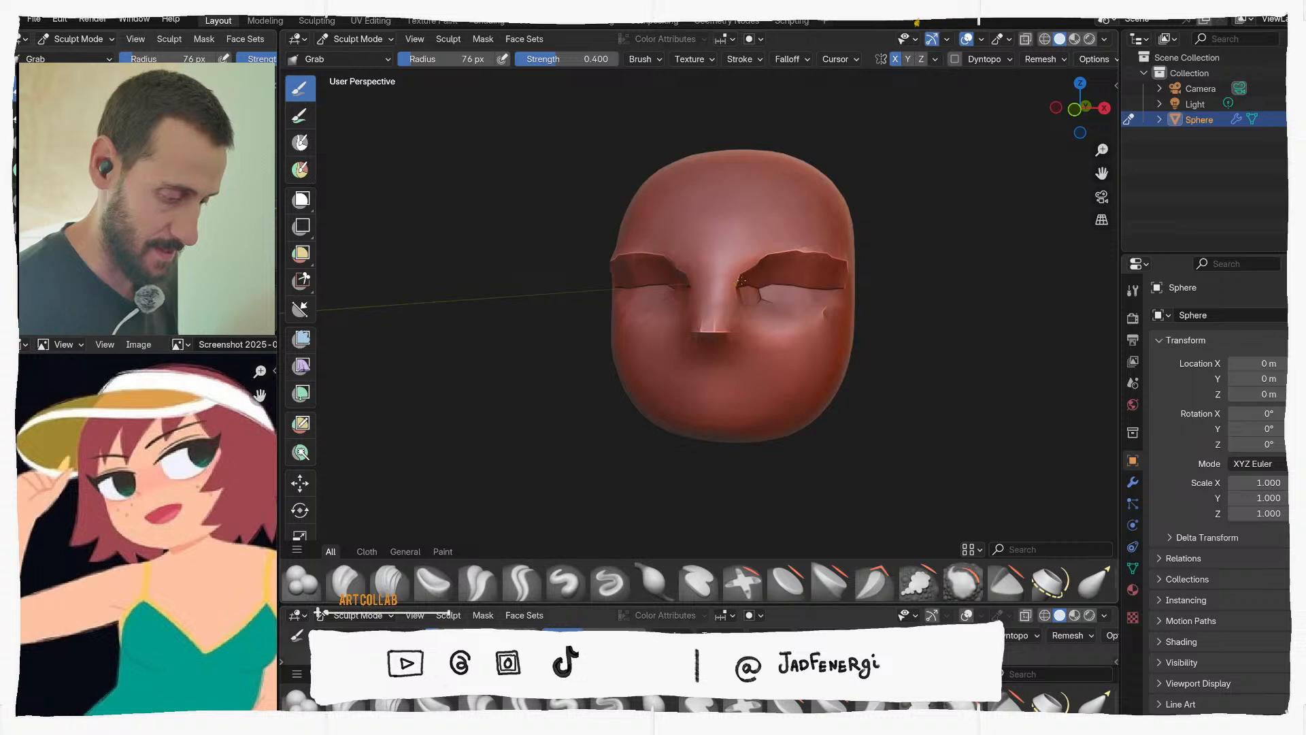
{"action": "middle_click_drag", "start_coordinate": [778, 272], "coordinate": [753, 247]}
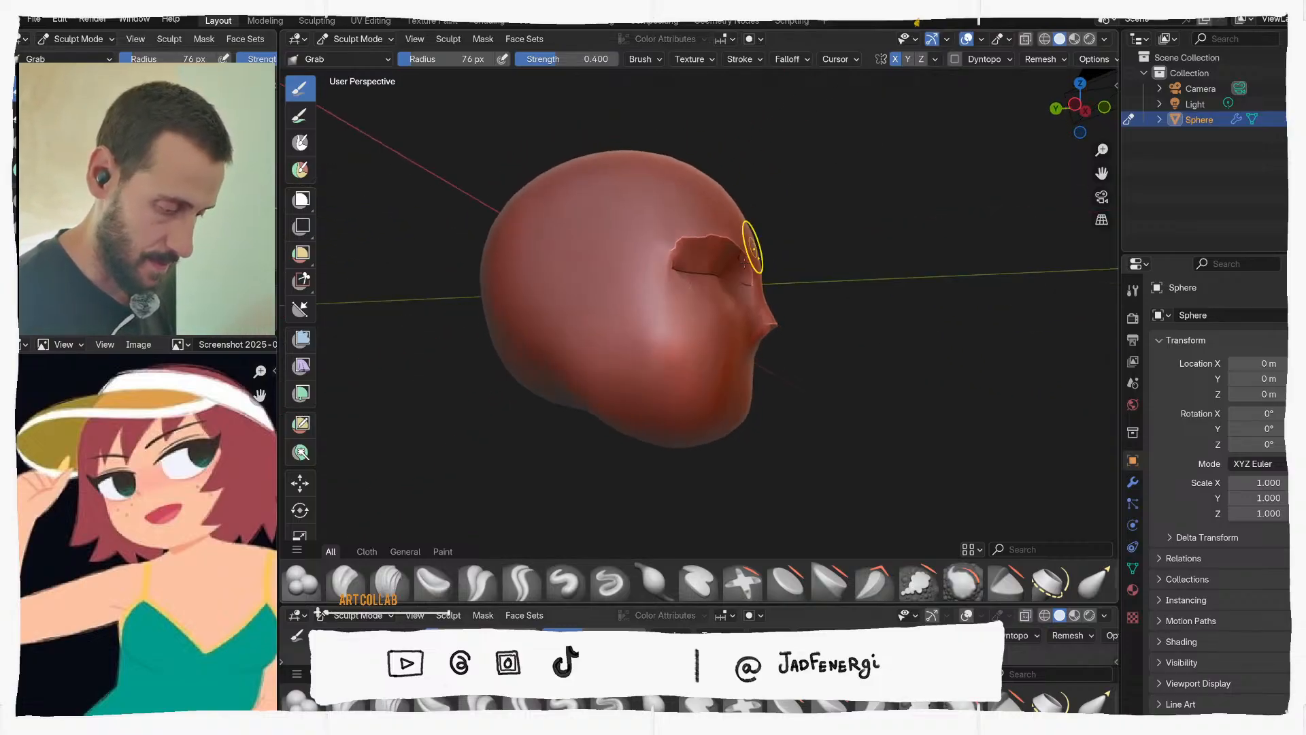
Shape the cheeks, jaw and lower face profile from several angles with the Grab brush, enlarging its radius to 173 px
{"action": "mouse_move", "coordinate": [728, 298]}
{"action": "middle_mouse_down"}
{"action": "mouse_move", "coordinate": [694, 306]}
{"action": "mouse_move", "coordinate": [714, 294]}
{"action": "mouse_move", "coordinate": [747, 308]}
{"action": "mouse_move", "coordinate": [698, 323]}
{"action": "mouse_move", "coordinate": [744, 247]}
{"action": "mouse_move", "coordinate": [727, 259]}
{"action": "mouse_move", "coordinate": [792, 331]}
{"action": "mouse_move", "coordinate": [793, 320]}
{"action": "mouse_move", "coordinate": [772, 347]}
{"action": "mouse_move", "coordinate": [790, 320]}
{"action": "mouse_move", "coordinate": [769, 298]}
{"action": "mouse_move", "coordinate": [757, 307]}
{"action": "mouse_move", "coordinate": [755, 263]}
{"action": "mouse_move", "coordinate": [794, 306]}
{"action": "mouse_move", "coordinate": [831, 283]}
{"action": "mouse_move", "coordinate": [704, 327]}
{"action": "mouse_move", "coordinate": [751, 276]}
{"action": "middle_mouse_up"}
{"action": "key", "text": "f"}
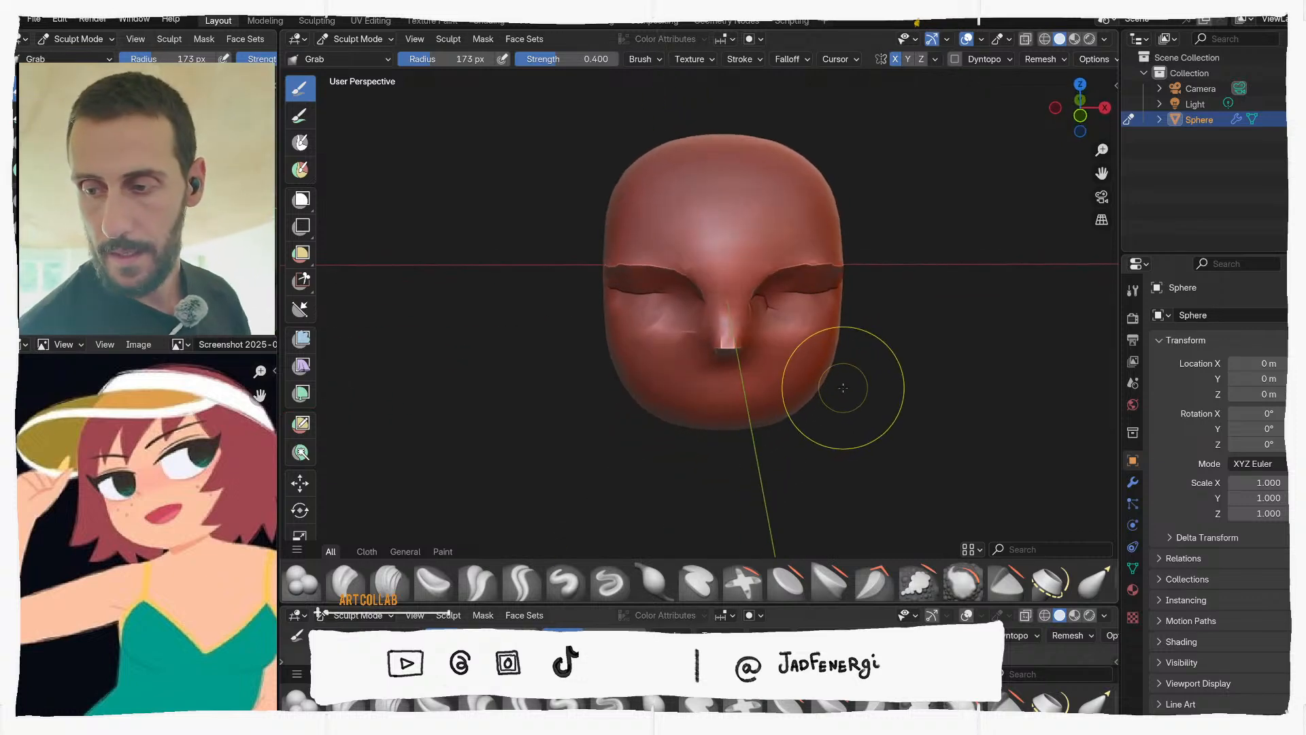
{"action": "middle_click_drag", "start_coordinate": [846, 394], "coordinate": [723, 434]}
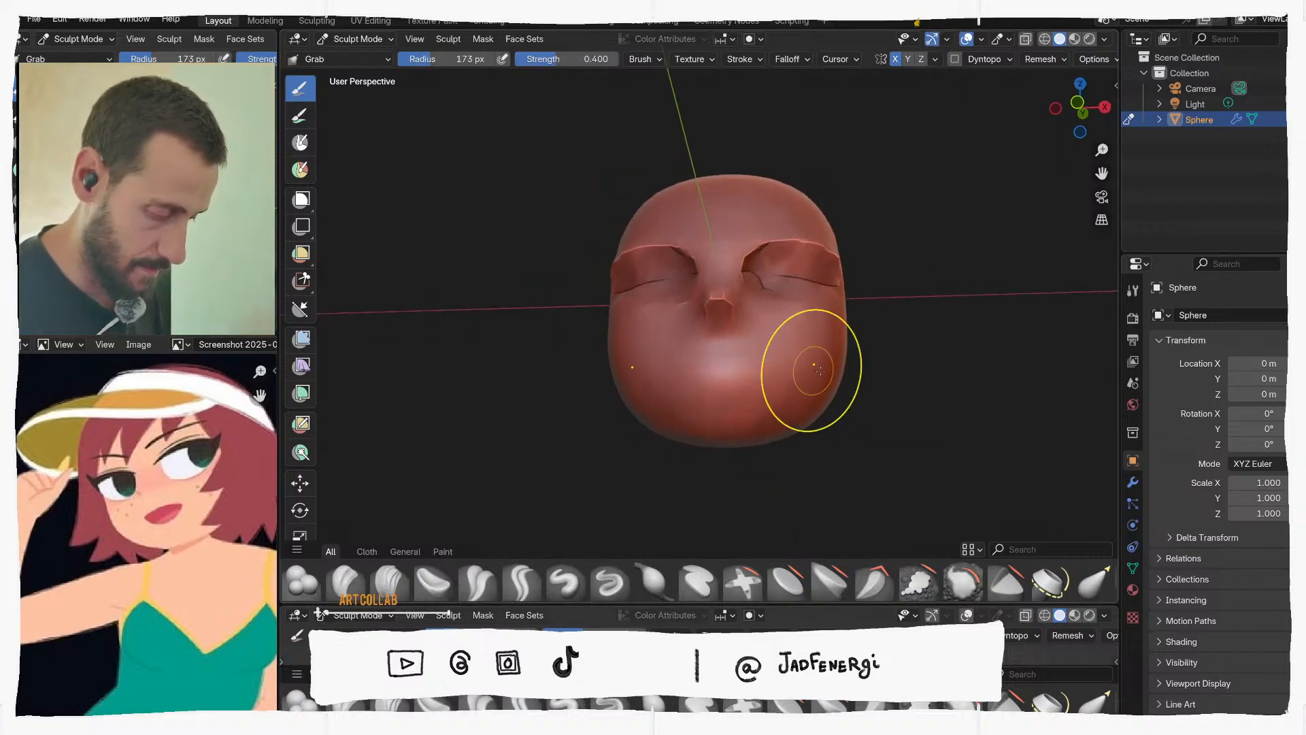
{"action": "middle_click_drag", "start_coordinate": [820, 369], "coordinate": [797, 263]}
{"action": "mouse_move", "coordinate": [745, 335]}
{"action": "middle_mouse_down"}
{"action": "mouse_move", "coordinate": [752, 461]}
{"action": "mouse_move", "coordinate": [816, 409]}
{"action": "mouse_move", "coordinate": [648, 379]}
{"action": "middle_mouse_up"}
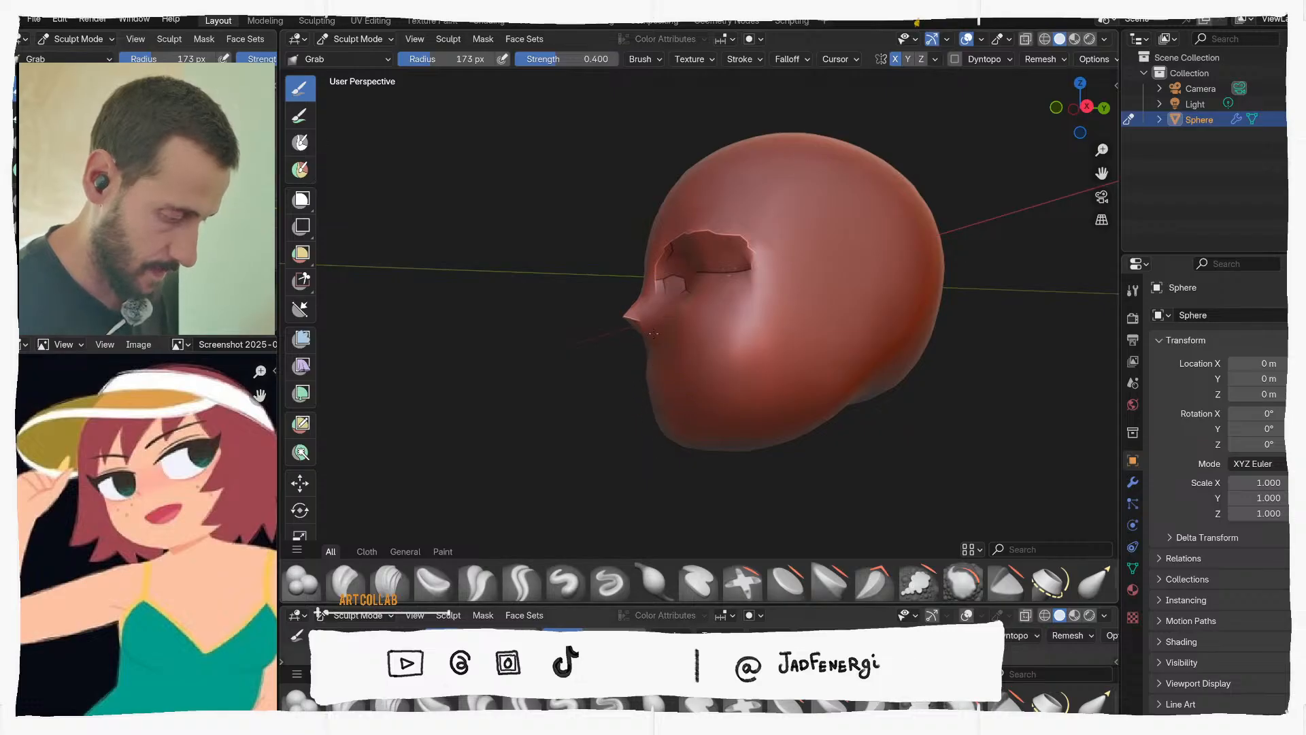
{"action": "key", "text": "KP_3"}
{"action": "left_click_drag", "start_coordinate": [645, 338], "coordinate": [652, 343]}
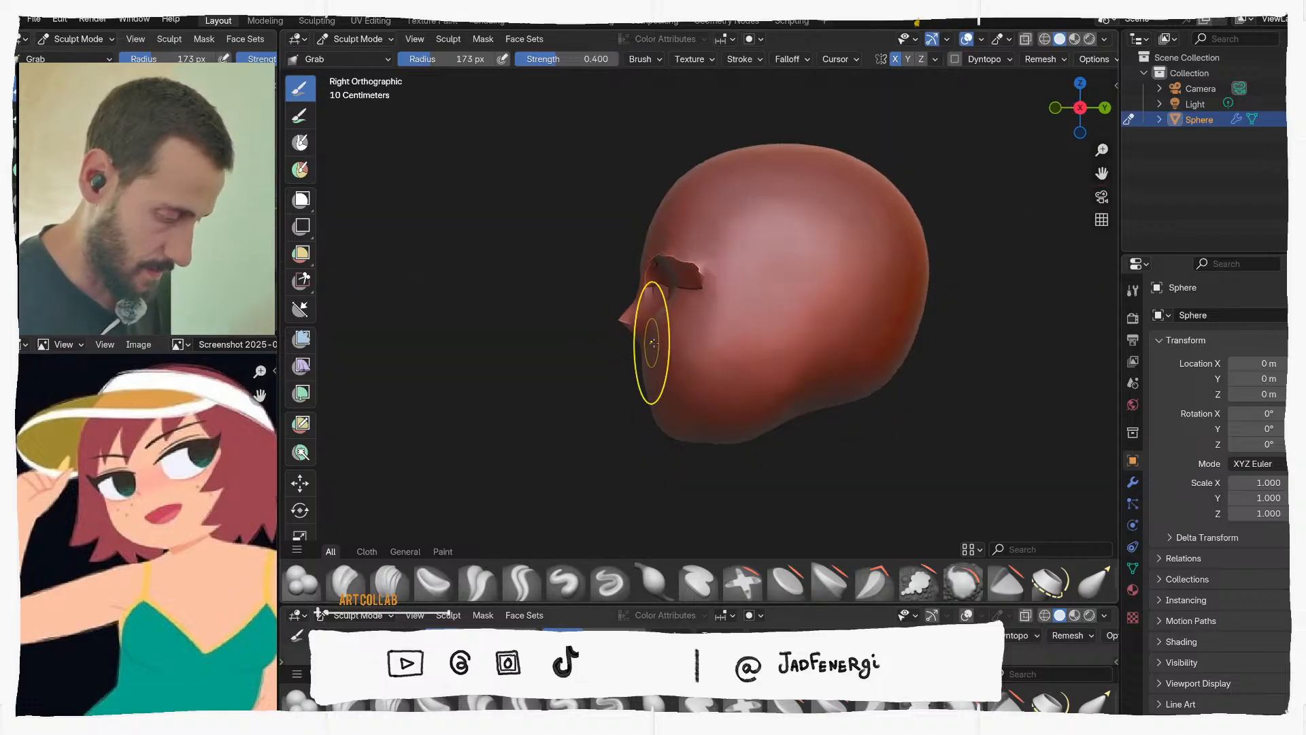
Adjust the outer corner of the eye socket in the right side view with the Grab brush, reducing its radius to 101 px
{"action": "key", "text": "f"}
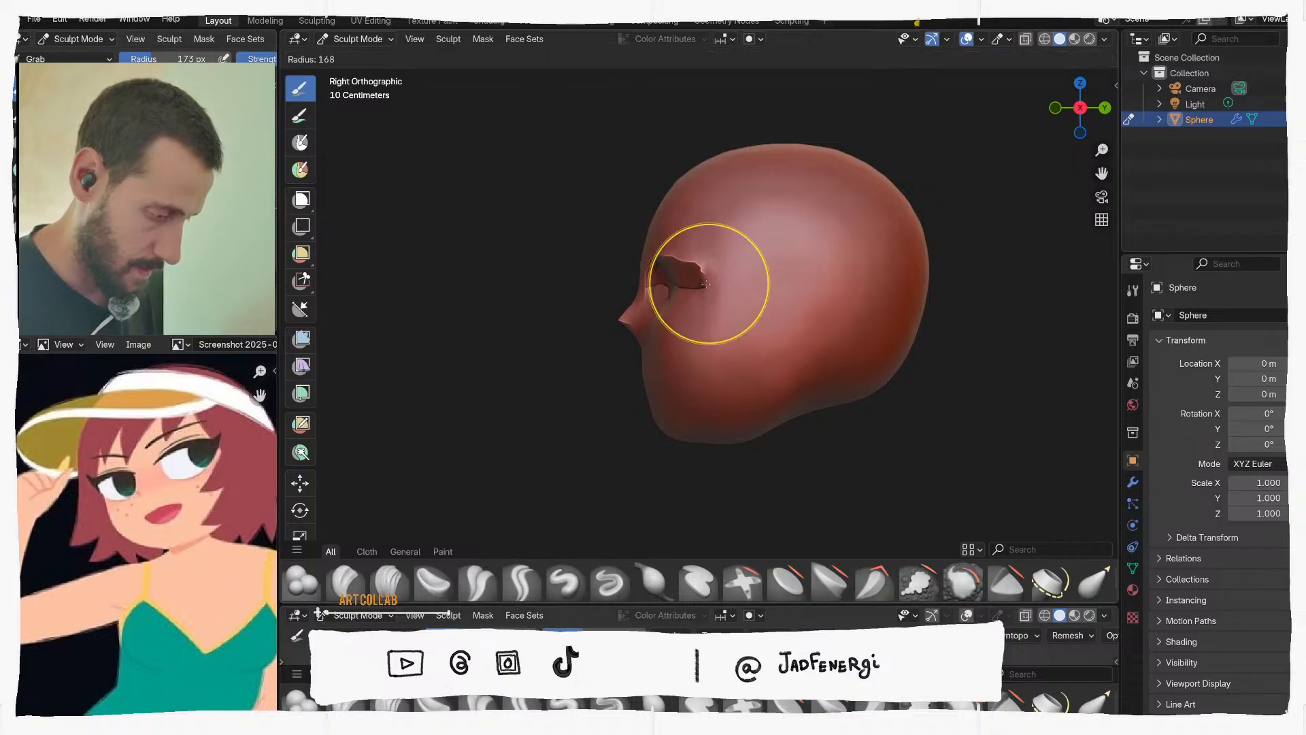
{"action": "left_click", "coordinate": [690, 288]}
{"action": "key", "text": "f"}
{"action": "left_click", "coordinate": [698, 271]}
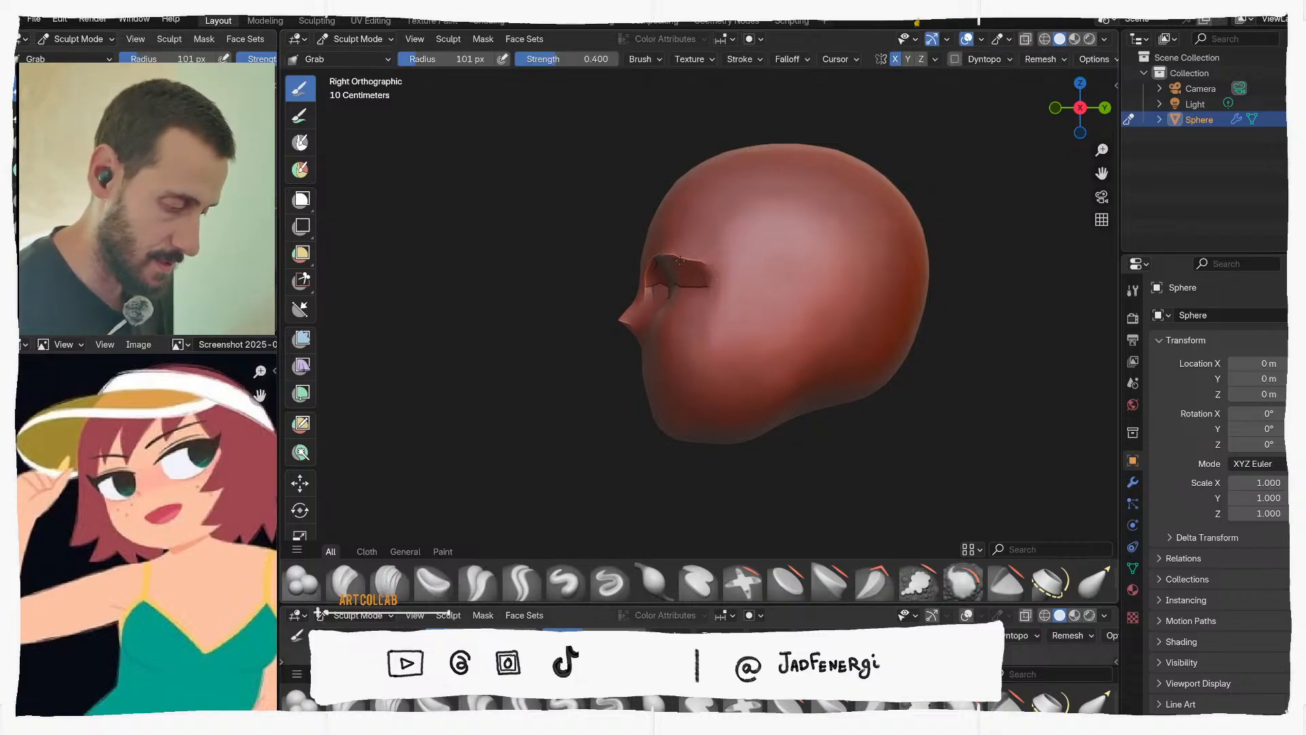
{"action": "middle_click_drag", "start_coordinate": [729, 270], "coordinate": [898, 265]}
Check the head's silhouette under Flat viewport lighting and return the lighting to MatCap
{"action": "left_click", "coordinate": [1105, 40]}
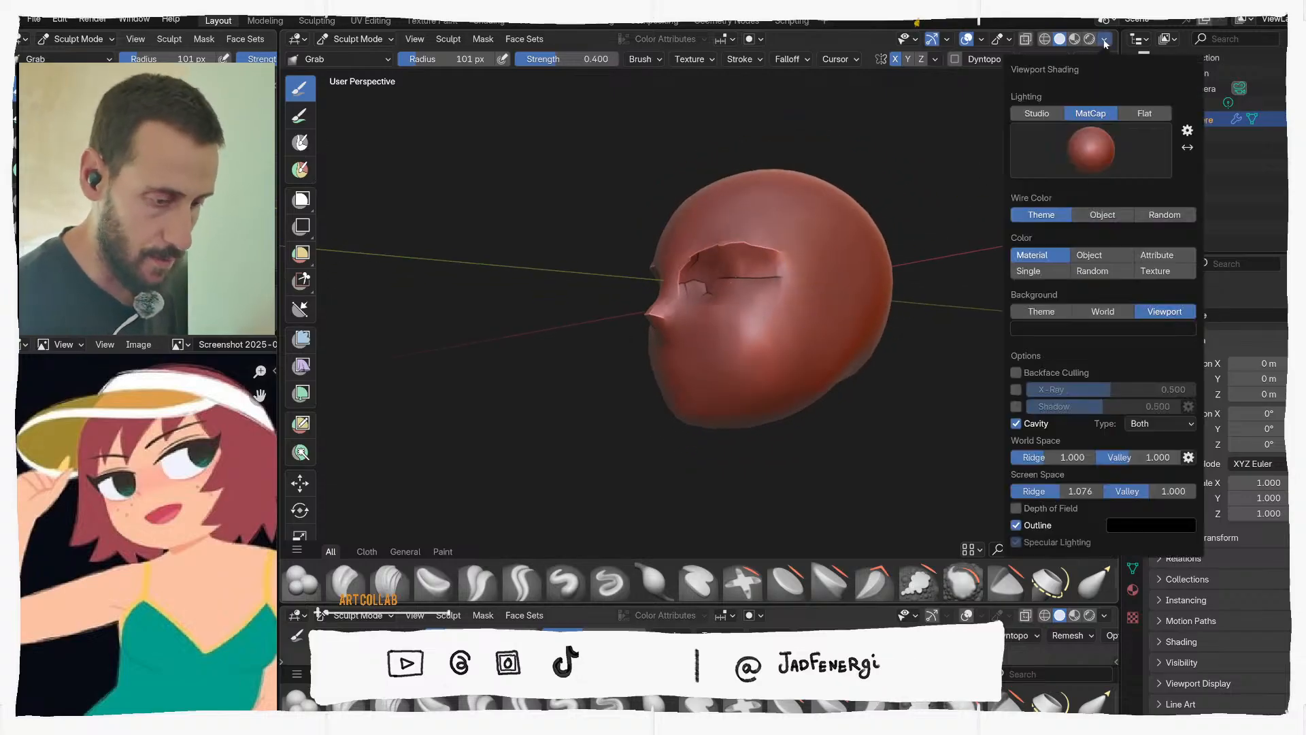
{"action": "left_click", "coordinate": [1141, 115]}
{"action": "middle_click_drag", "start_coordinate": [667, 273], "coordinate": [756, 277]}
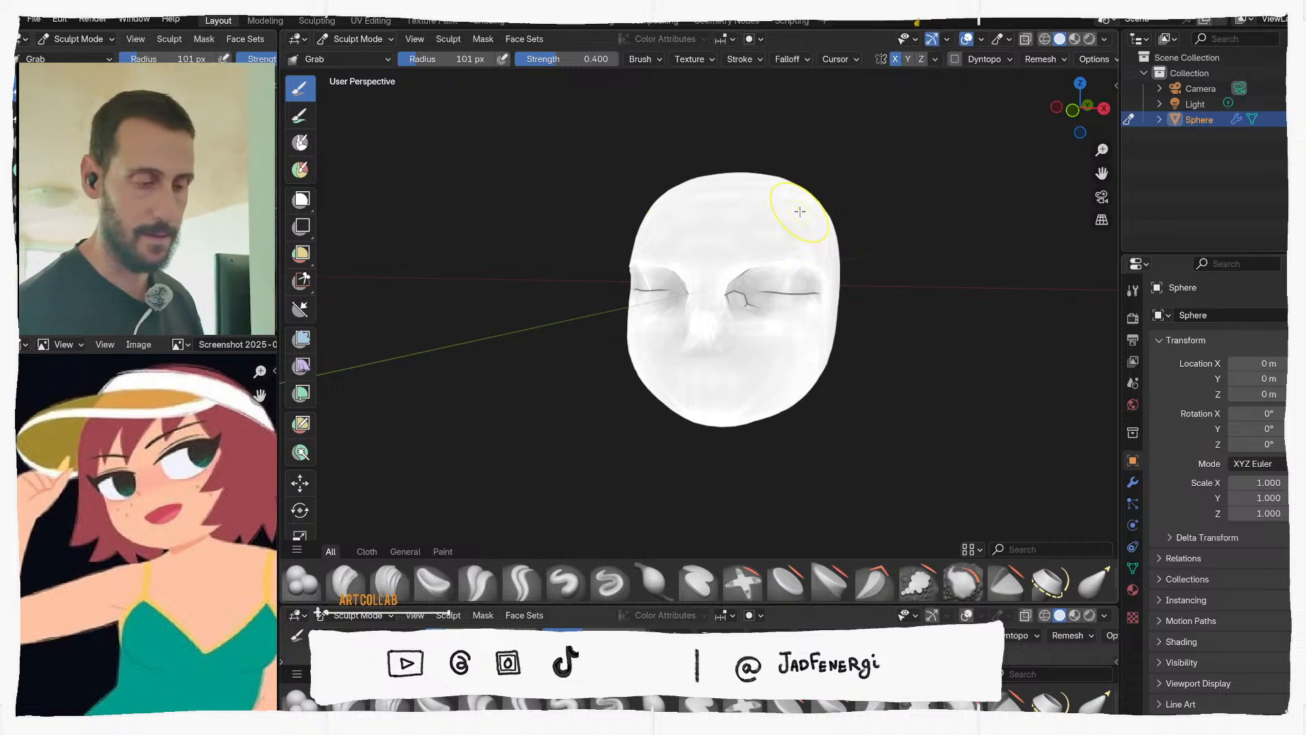
{"action": "left_click", "coordinate": [1106, 40]}
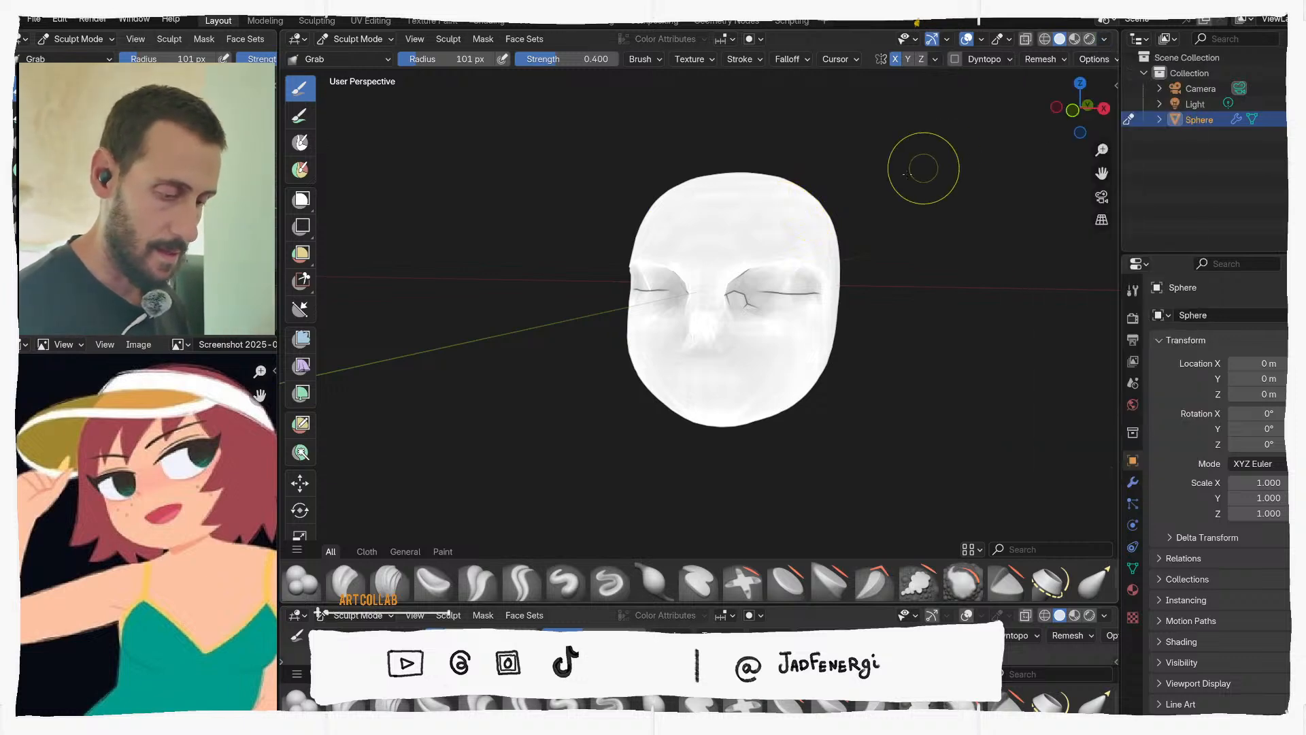
{"action": "left_click", "coordinate": [1105, 40]}
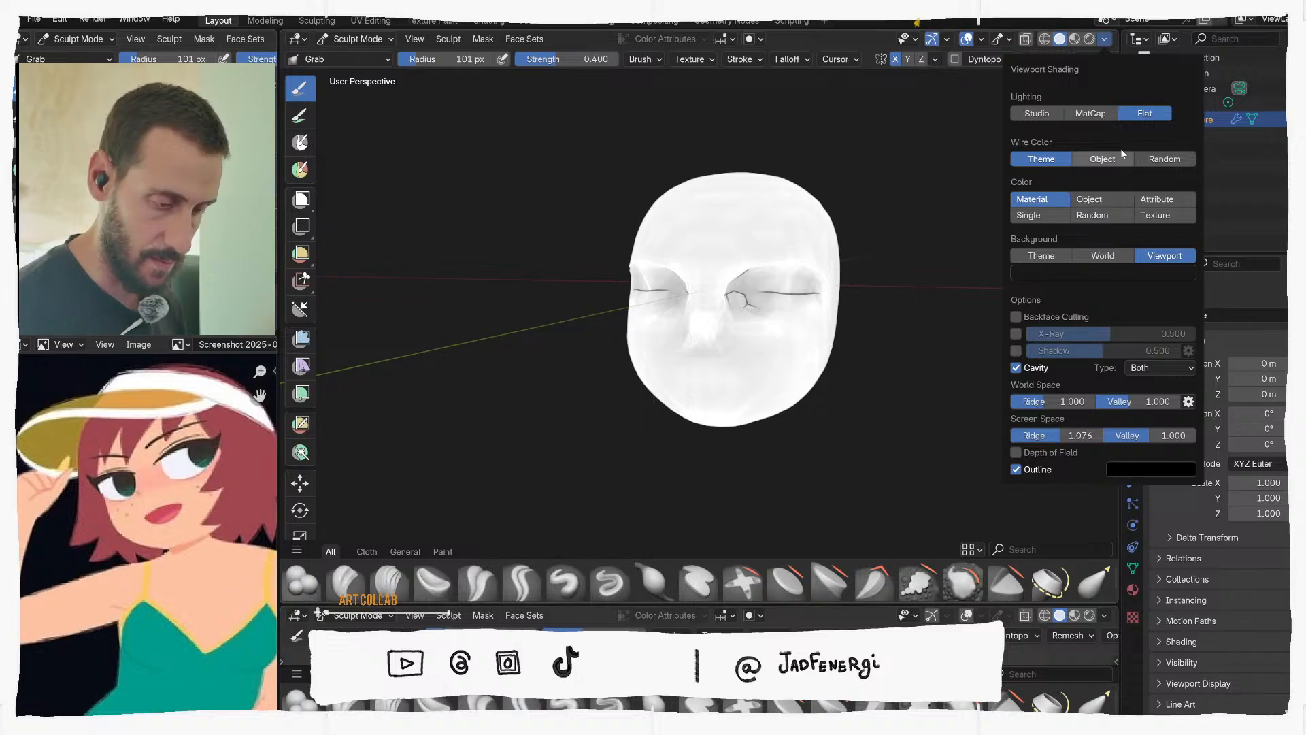
{"action": "left_click", "coordinate": [1068, 114]}
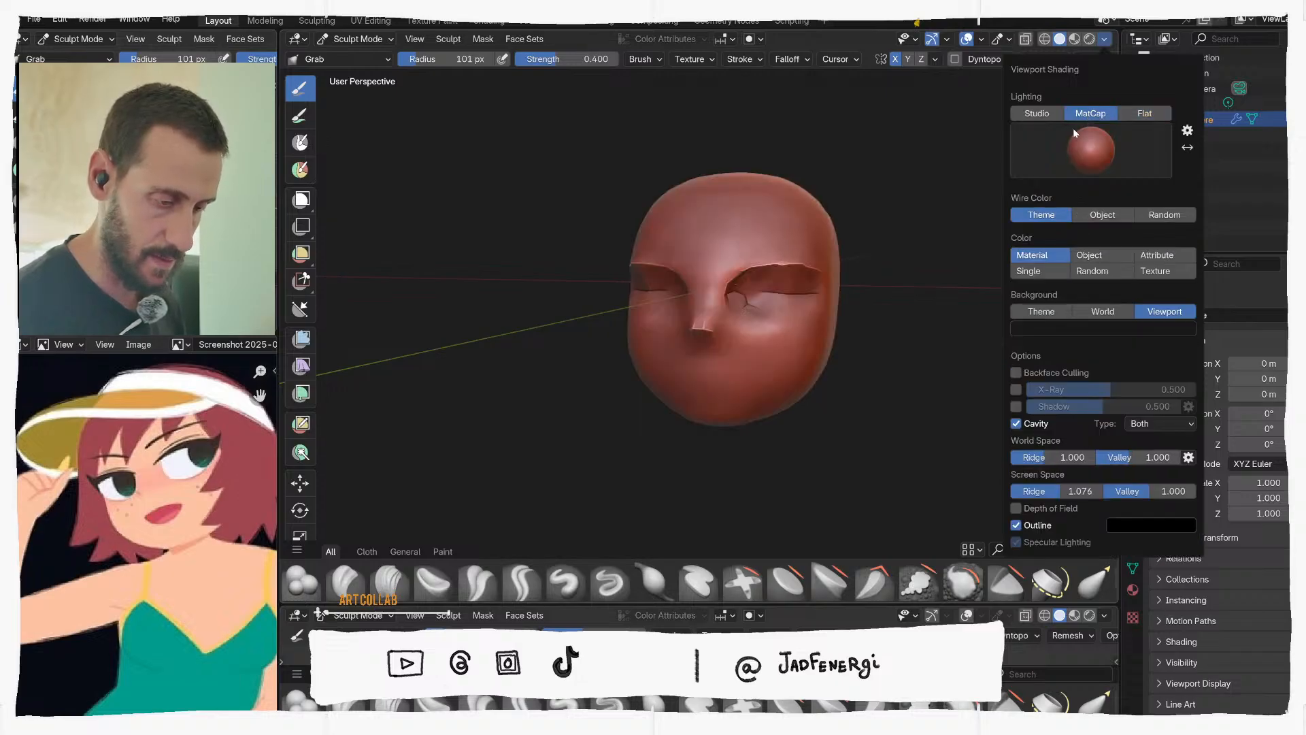
Change the viewport MatCap from the red material to a pale, skin-toned one
{"action": "left_click", "coordinate": [1103, 39]}
{"action": "left_click", "coordinate": [1097, 171]}
{"action": "left_click", "coordinate": [1050, 299]}
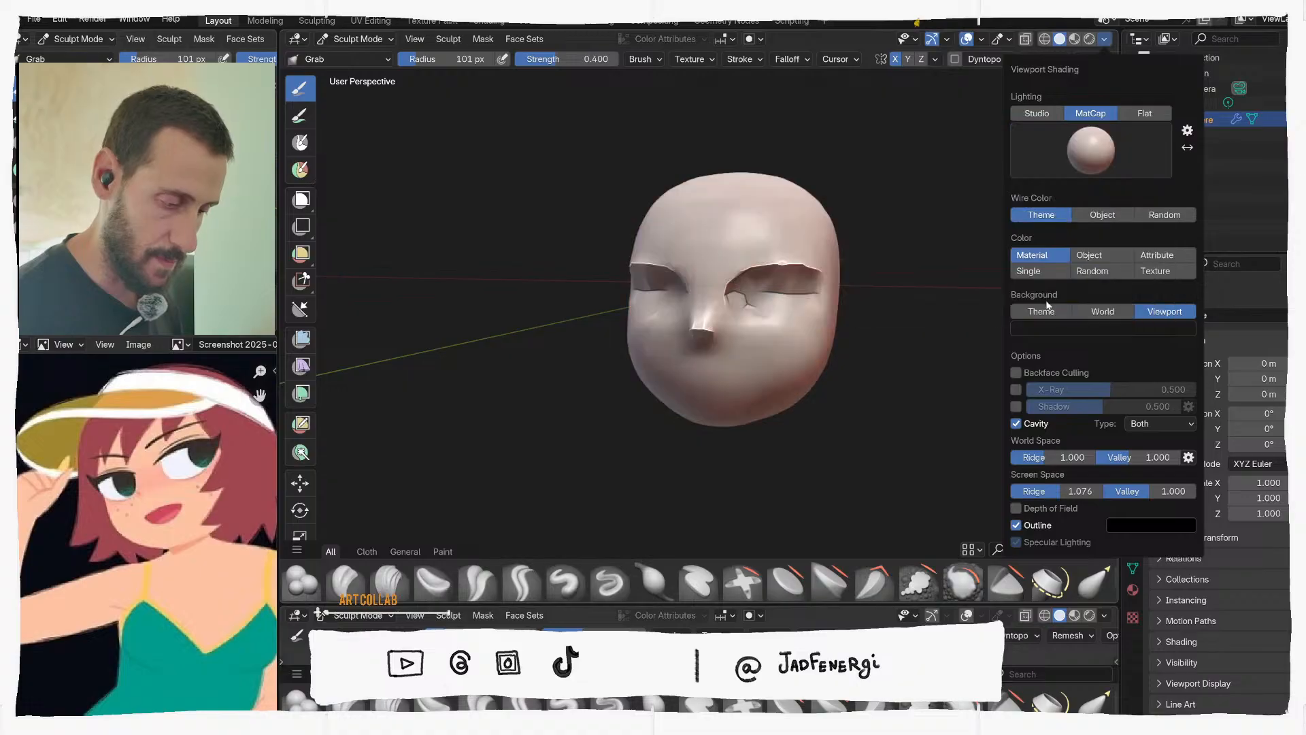
Narrow and shape the nose tip from below with the Grab brush at an 80 px radius
{"action": "mouse_move", "coordinate": [761, 365]}
{"action": "middle_mouse_down"}
{"action": "mouse_move", "coordinate": [785, 308]}
{"action": "mouse_move", "coordinate": [720, 259]}
{"action": "mouse_move", "coordinate": [736, 246]}
{"action": "mouse_move", "coordinate": [738, 262]}
{"action": "middle_mouse_up"}
{"action": "scroll", "coordinate": [789, 310], "scroll_direction": "up", "scroll_amount": 2}
{"action": "key", "text": "f"}
{"action": "left_click", "coordinate": [749, 265]}
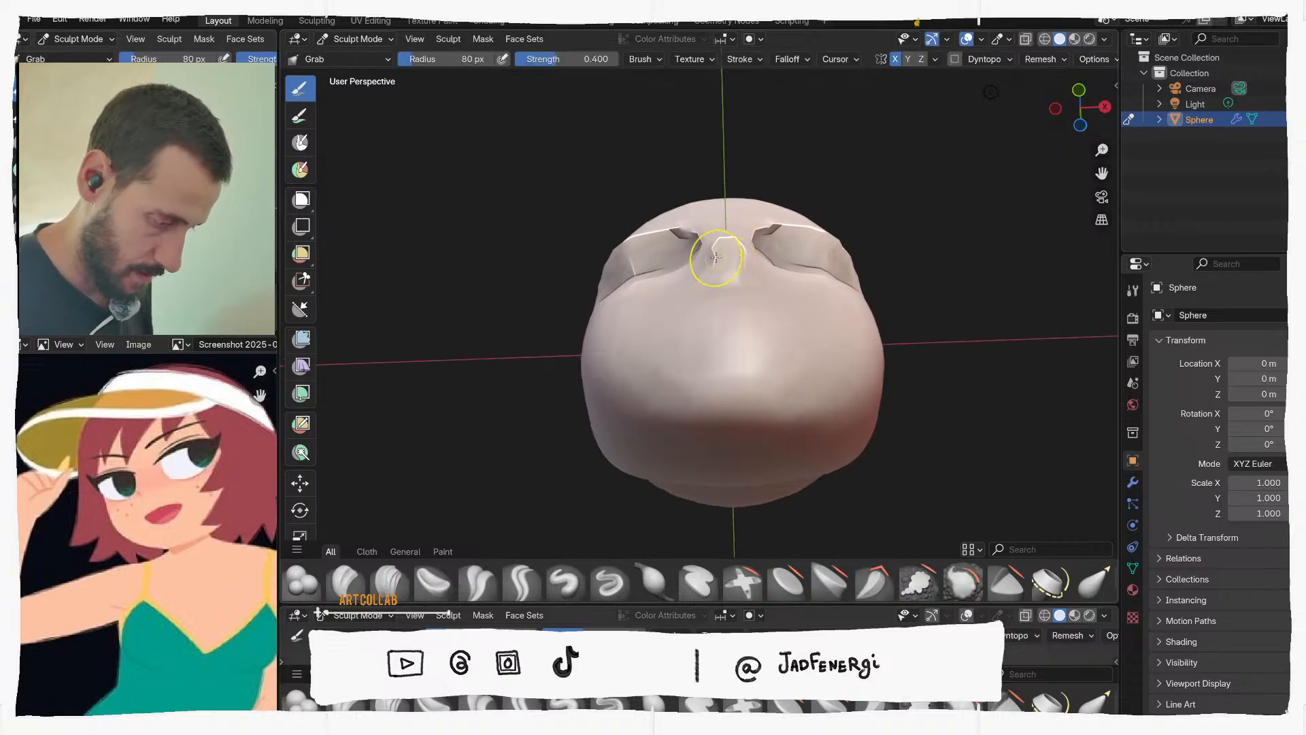
{"action": "left_click_drag", "start_coordinate": [720, 245], "coordinate": [713, 251]}
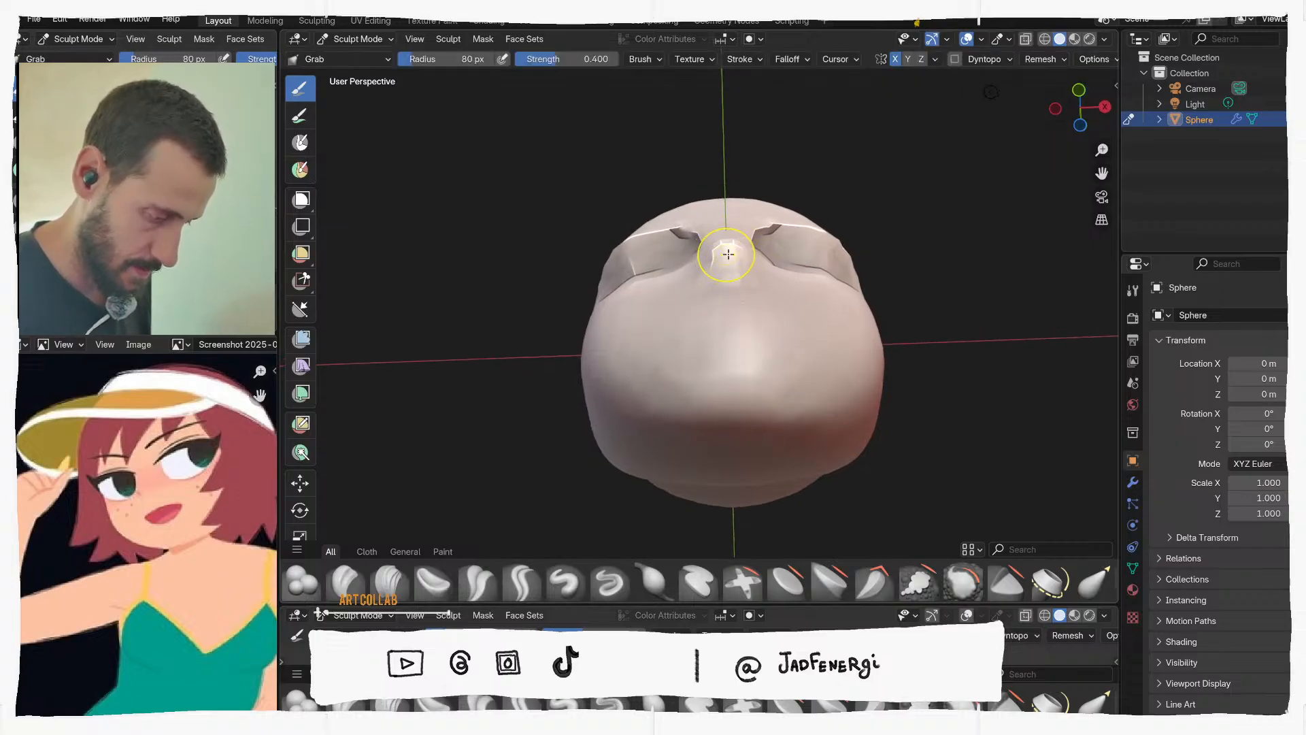
{"action": "middle_click_drag", "start_coordinate": [728, 254], "coordinate": [727, 239]}
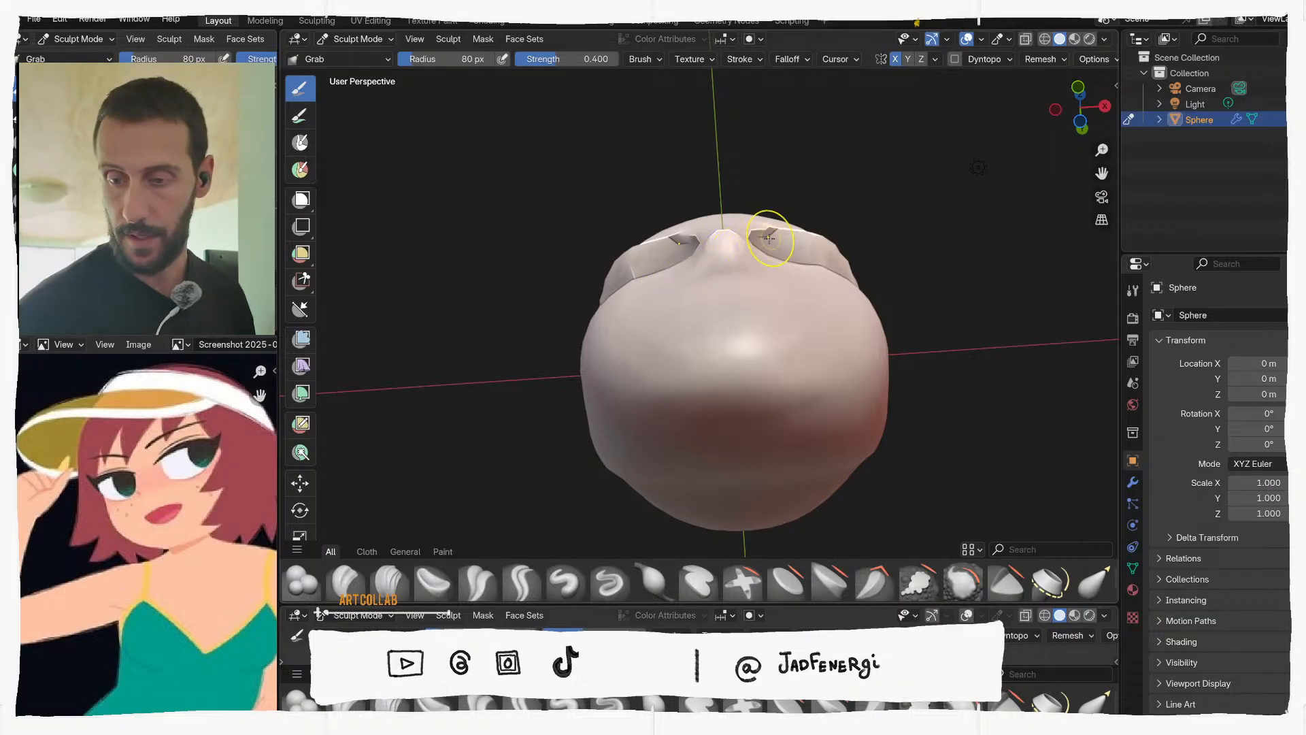
{"action": "mouse_move", "coordinate": [773, 234]}
{"action": "middle_mouse_down"}
{"action": "mouse_move", "coordinate": [720, 379]}
{"action": "mouse_move", "coordinate": [623, 371]}
{"action": "mouse_move", "coordinate": [647, 379]}
{"action": "mouse_move", "coordinate": [745, 298]}
{"action": "middle_mouse_up"}
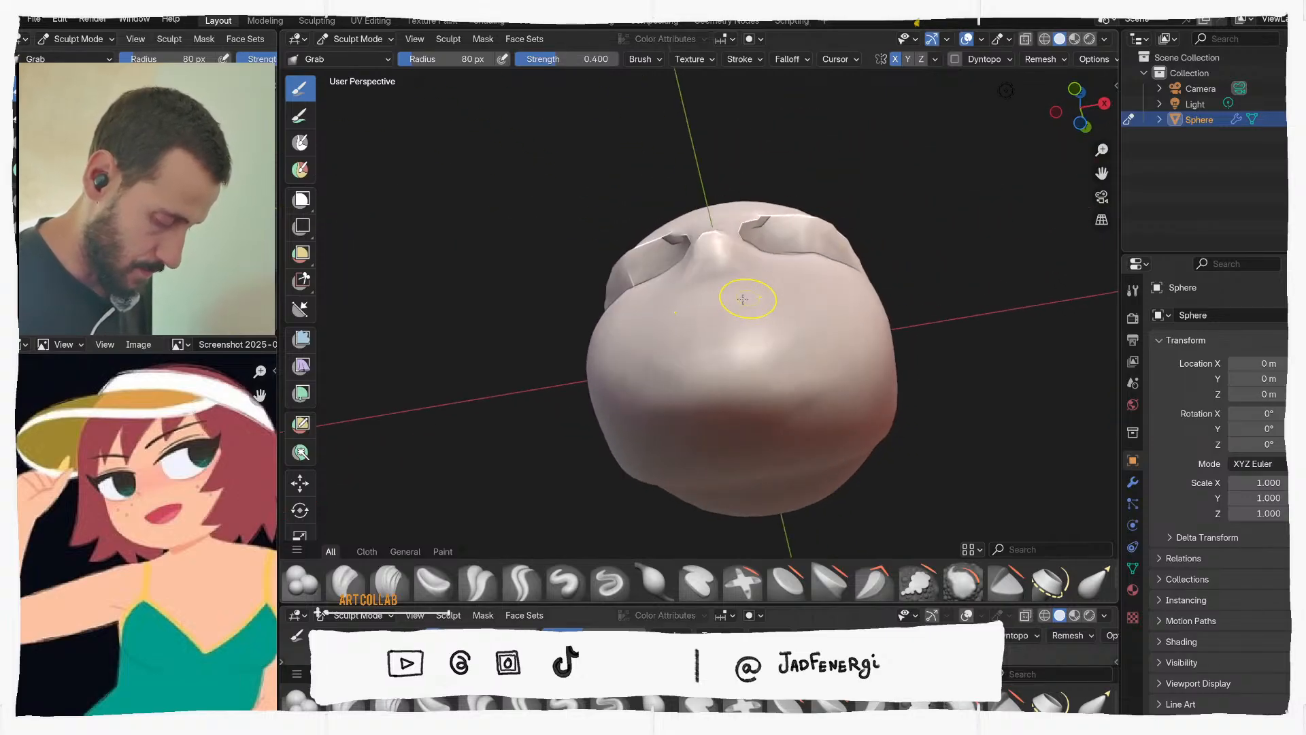
Form the mouth area beneath the nose with the Grab brush, enlarging its radius to 128 px
{"action": "key", "text": "f"}
{"action": "left_click", "coordinate": [782, 303]}
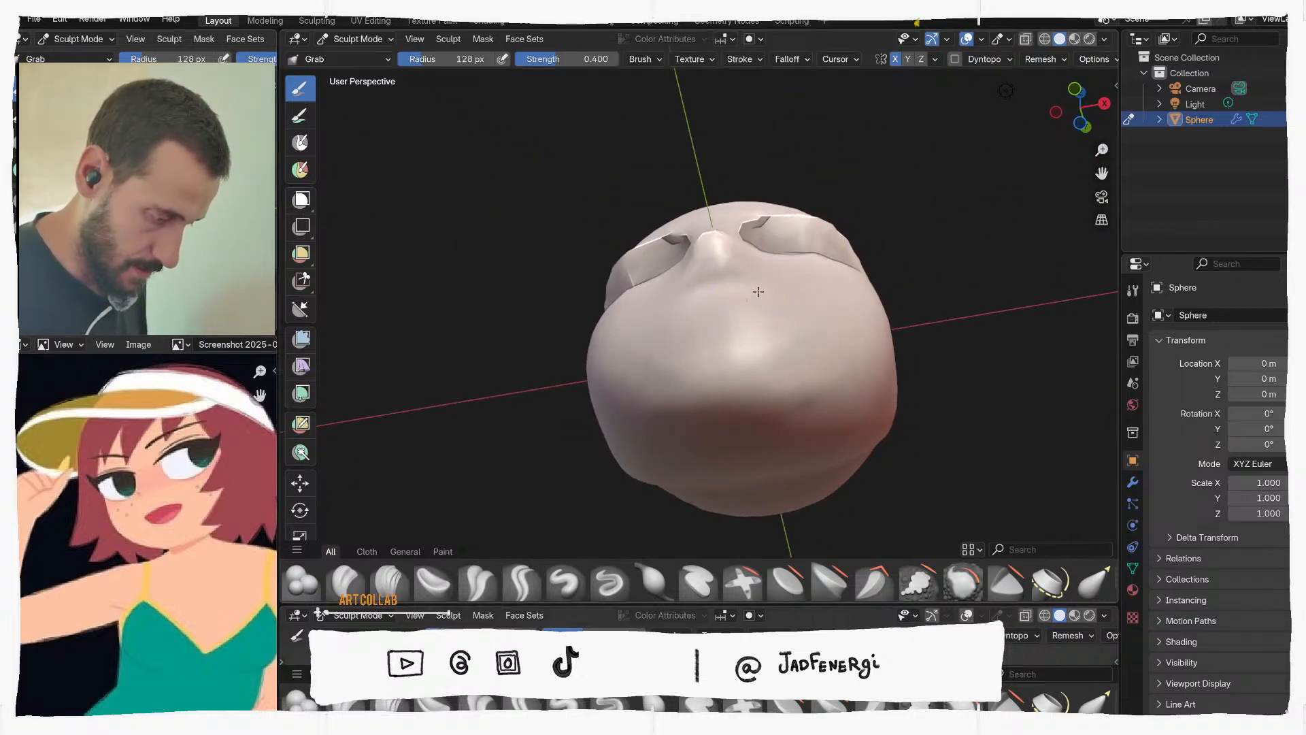
{"action": "left_click", "coordinate": [1105, 40]}
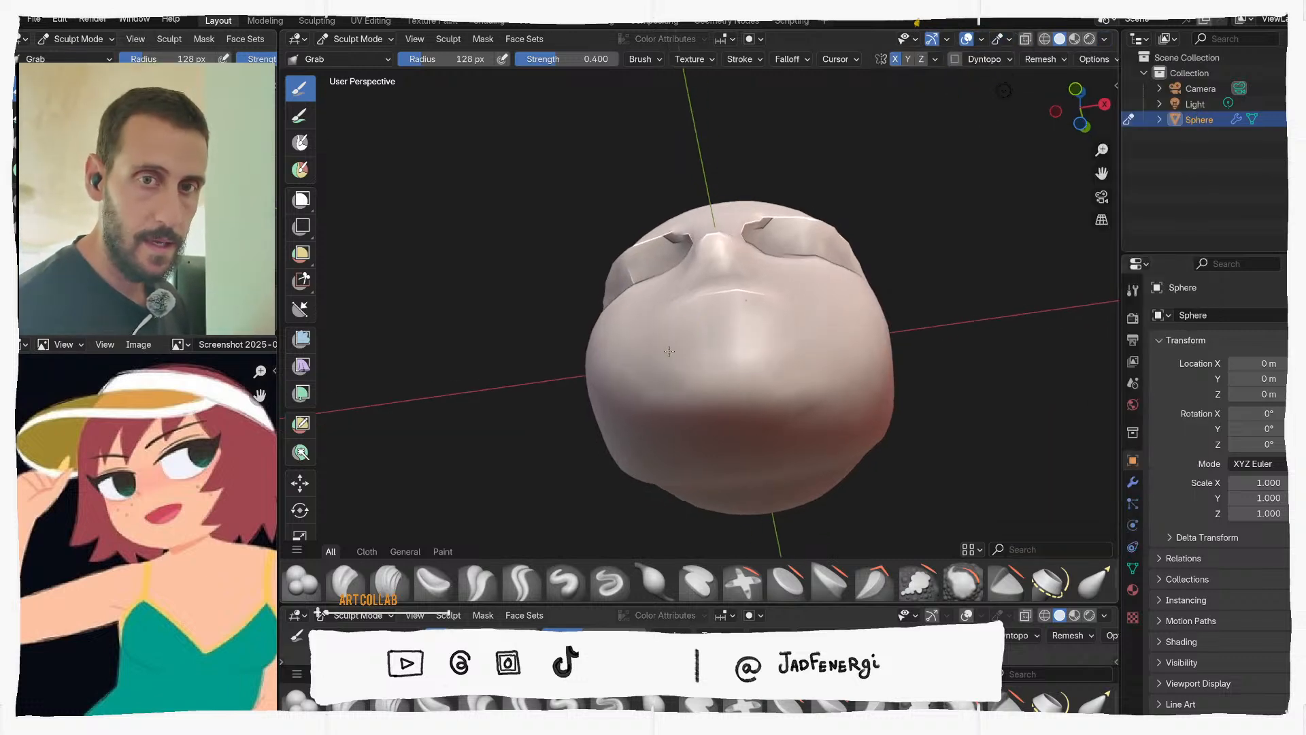
{"action": "mouse_move", "coordinate": [719, 294]}
{"action": "middle_mouse_down"}
{"action": "mouse_move", "coordinate": [738, 424]}
{"action": "mouse_move", "coordinate": [789, 449]}
{"action": "mouse_move", "coordinate": [782, 402]}
{"action": "mouse_move", "coordinate": [755, 386]}
{"action": "mouse_move", "coordinate": [776, 368]}
{"action": "mouse_move", "coordinate": [761, 347]}
{"action": "middle_mouse_up"}
Show the wireframe over the head and refine the inner and lower eye sockets with the 128 px Grab brush
{"action": "key", "text": "q"}
{"action": "left_click", "coordinate": [792, 398]}
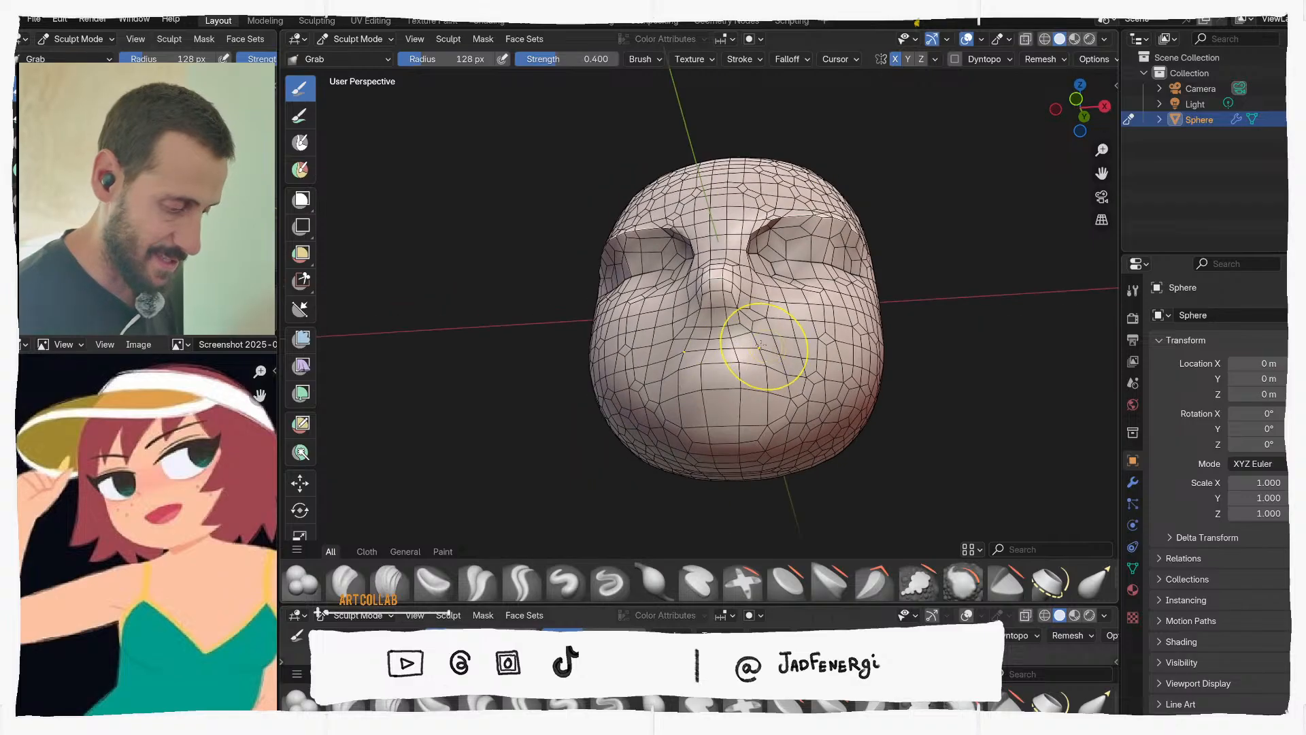
{"action": "mouse_move", "coordinate": [773, 417]}
{"action": "middle_mouse_down"}
{"action": "mouse_move", "coordinate": [787, 379]}
{"action": "mouse_move", "coordinate": [811, 394]}
{"action": "mouse_move", "coordinate": [766, 382]}
{"action": "mouse_move", "coordinate": [761, 273]}
{"action": "middle_mouse_up"}
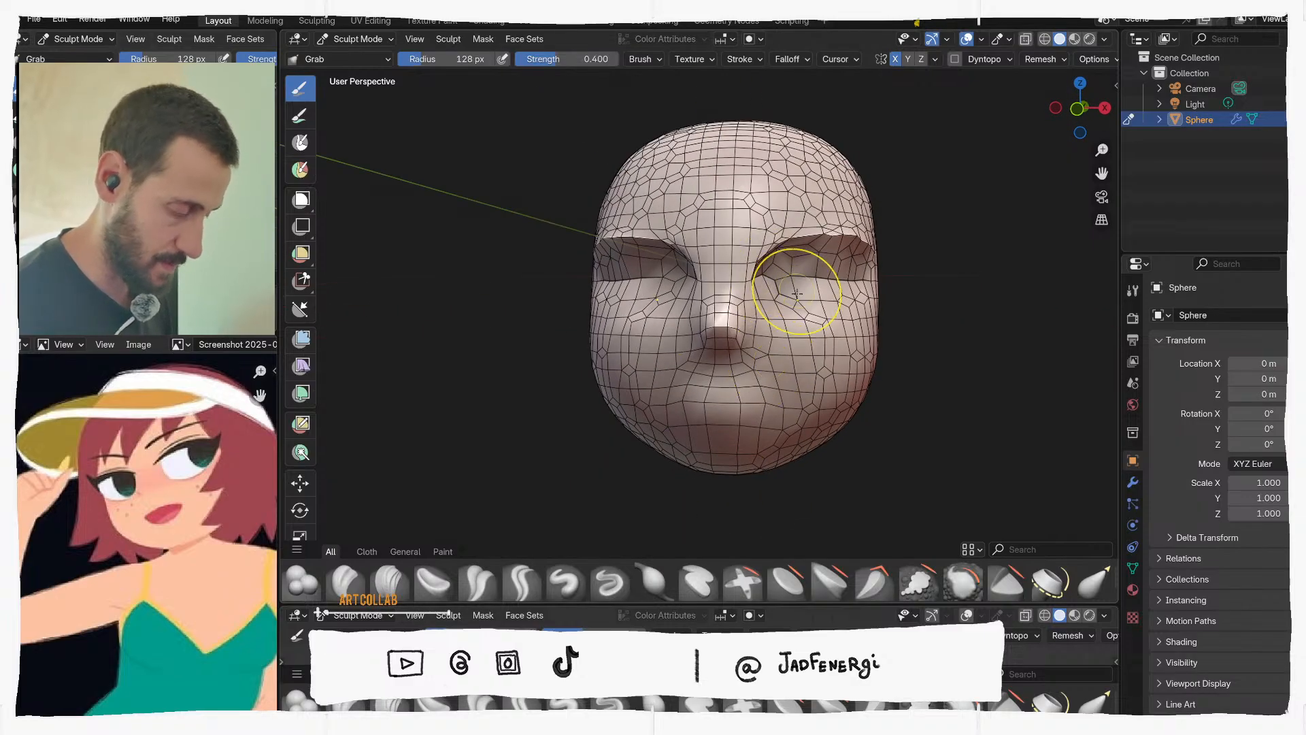
{"action": "left_click_drag", "start_coordinate": [780, 293], "coordinate": [778, 292]}
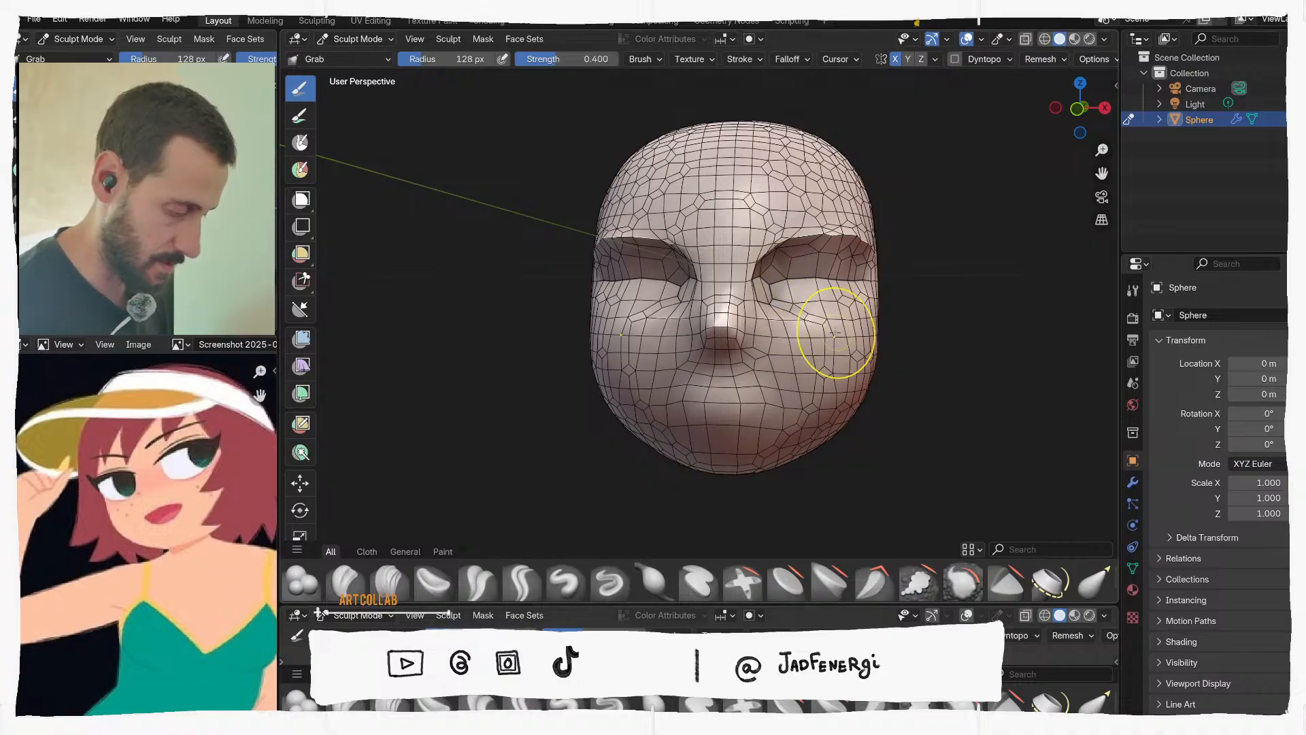
{"action": "mouse_move", "coordinate": [850, 325]}
{"action": "middle_mouse_down"}
{"action": "mouse_move", "coordinate": [687, 318]}
{"action": "mouse_move", "coordinate": [816, 341]}
{"action": "mouse_move", "coordinate": [824, 316]}
{"action": "mouse_move", "coordinate": [786, 360]}
{"action": "mouse_move", "coordinate": [786, 308]}
{"action": "middle_mouse_up"}
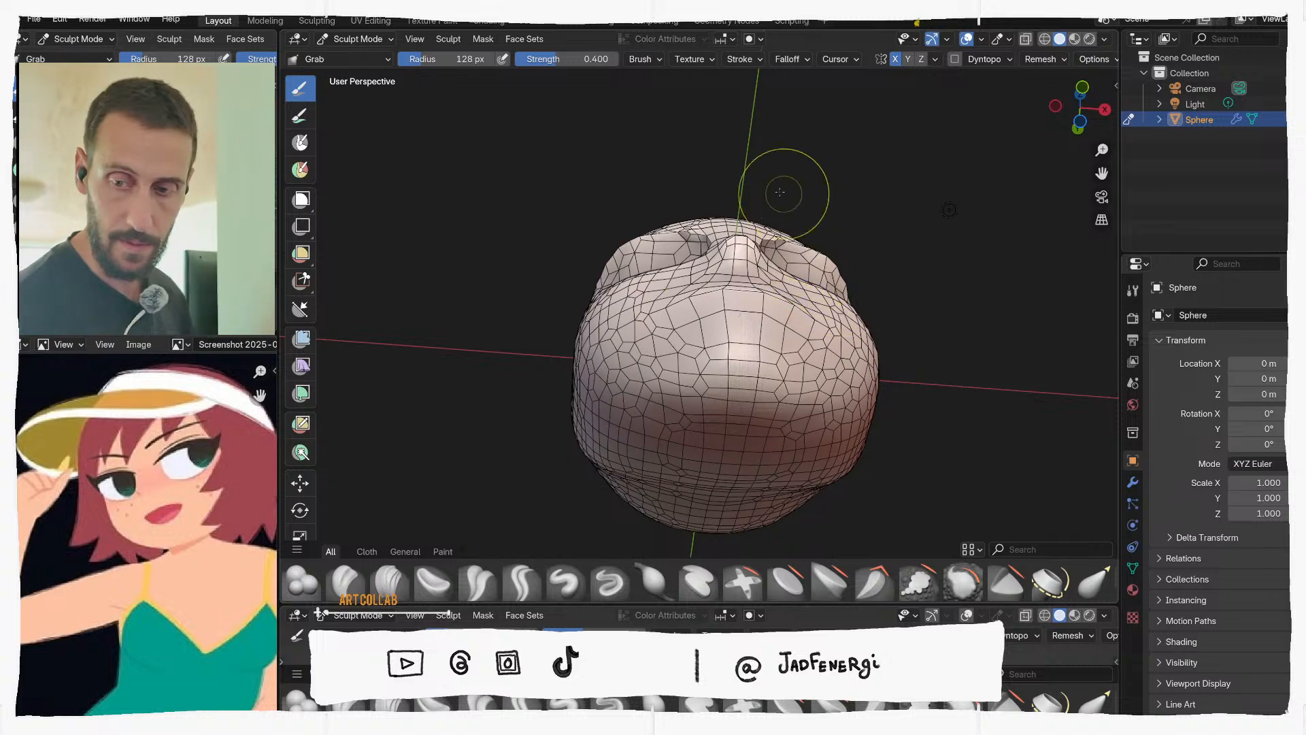
Examine the mesh density around the mouth and enable Dyntopo for the head, accepting the modifier warning
{"action": "middle_click_drag", "start_coordinate": [757, 313], "coordinate": [731, 387]}
{"action": "scroll", "coordinate": [714, 399], "scroll_direction": "up", "scroll_amount": 2}
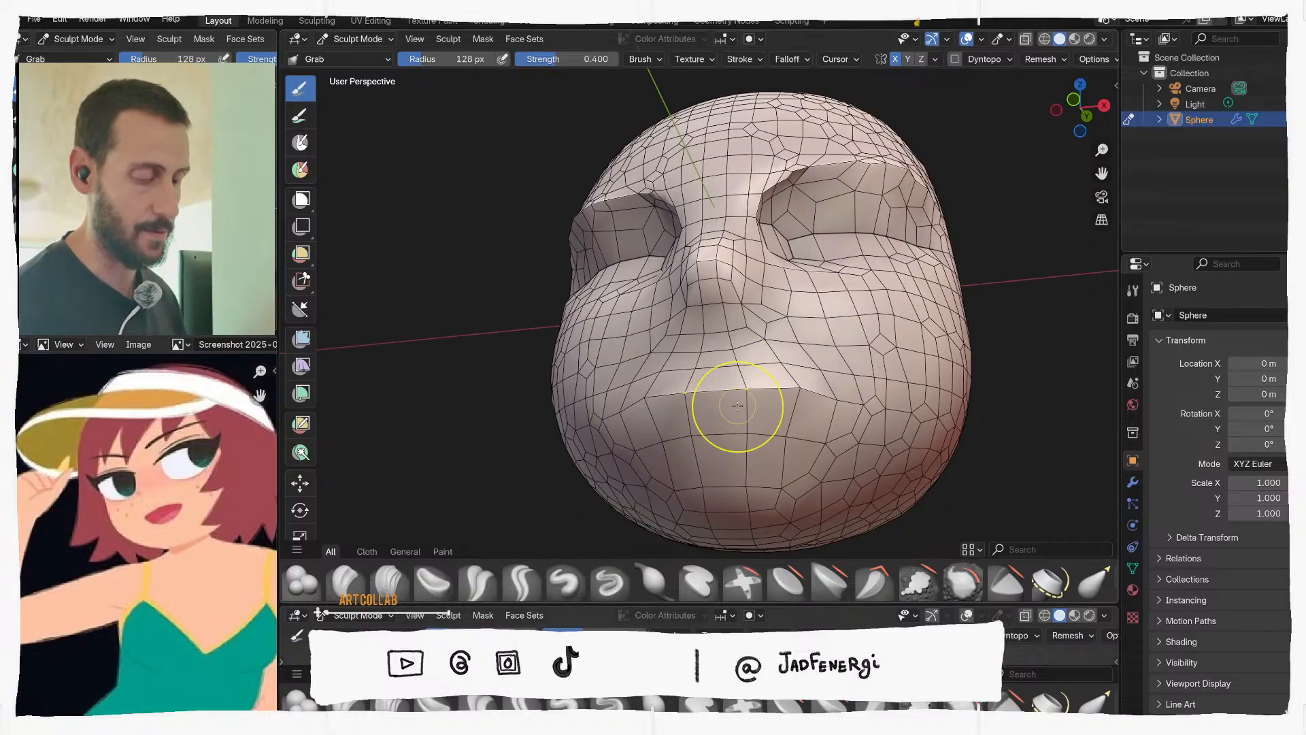
{"action": "middle_click_drag", "start_coordinate": [765, 414], "coordinate": [729, 408]}
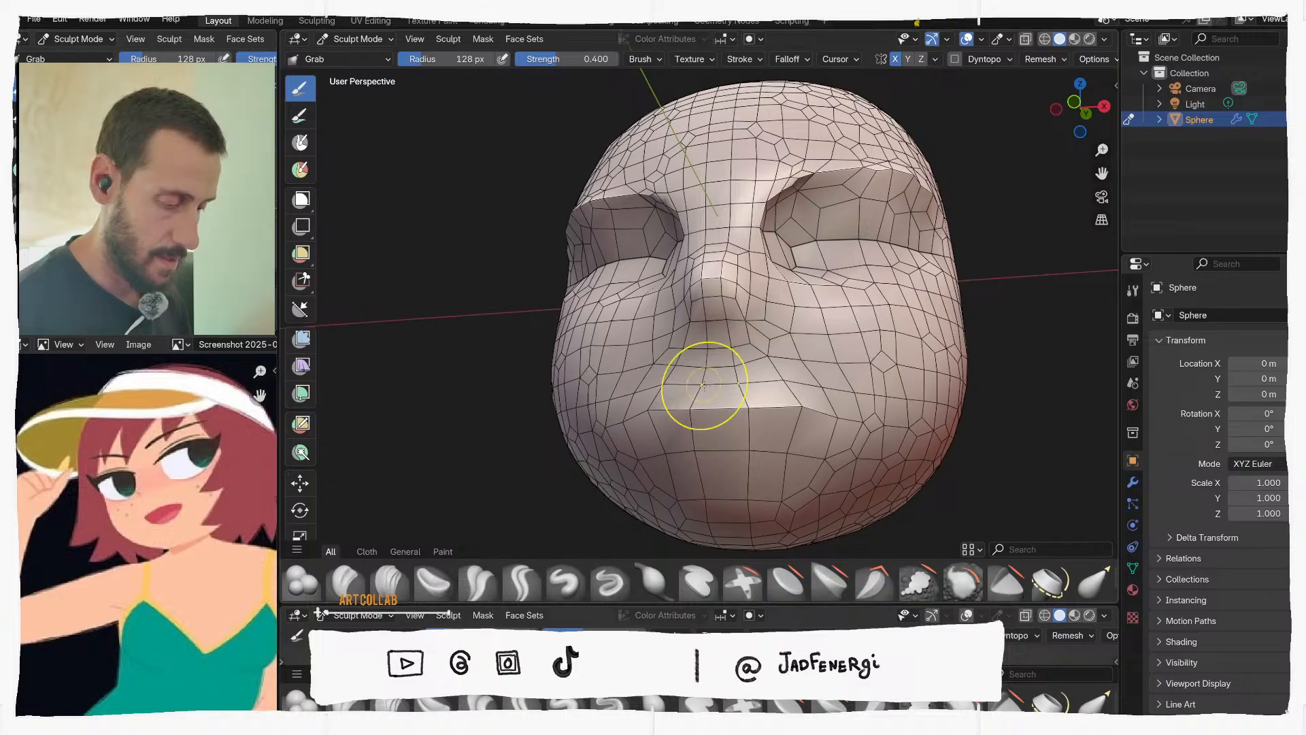
{"action": "left_click", "coordinate": [957, 63]}
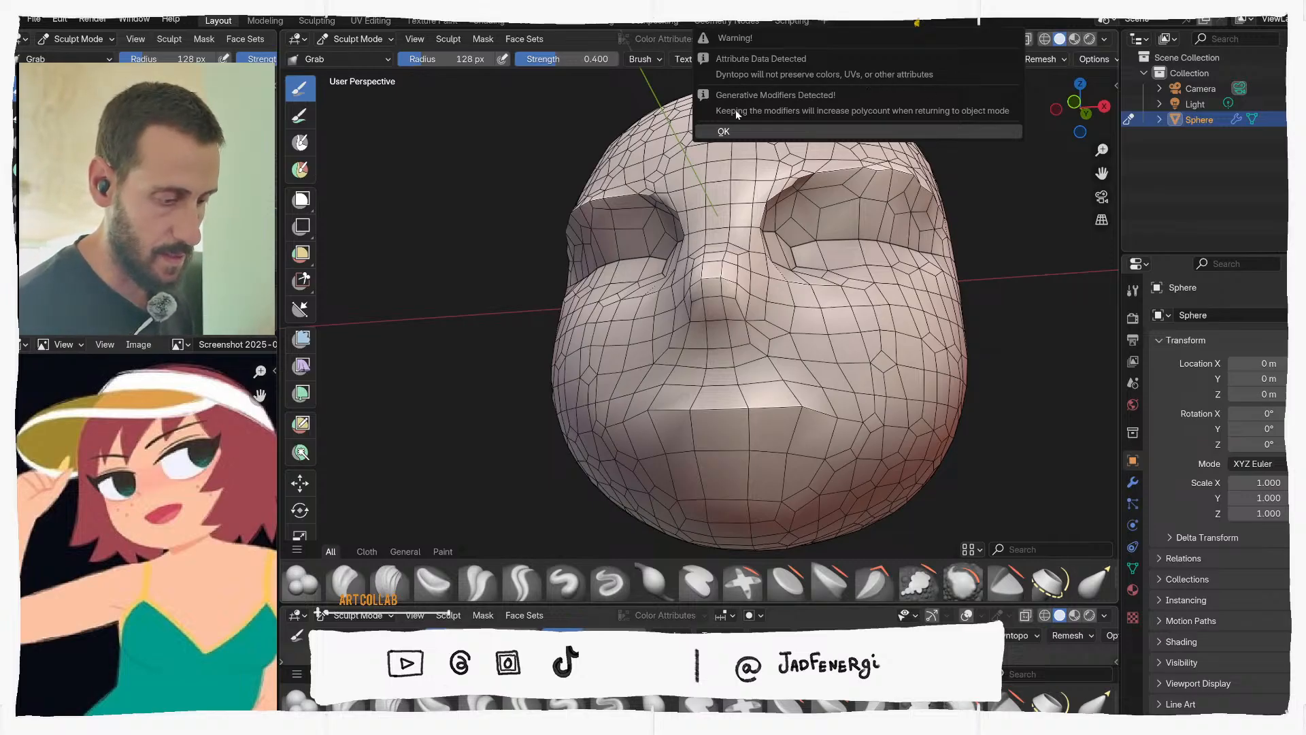
{"action": "left_click", "coordinate": [772, 133]}
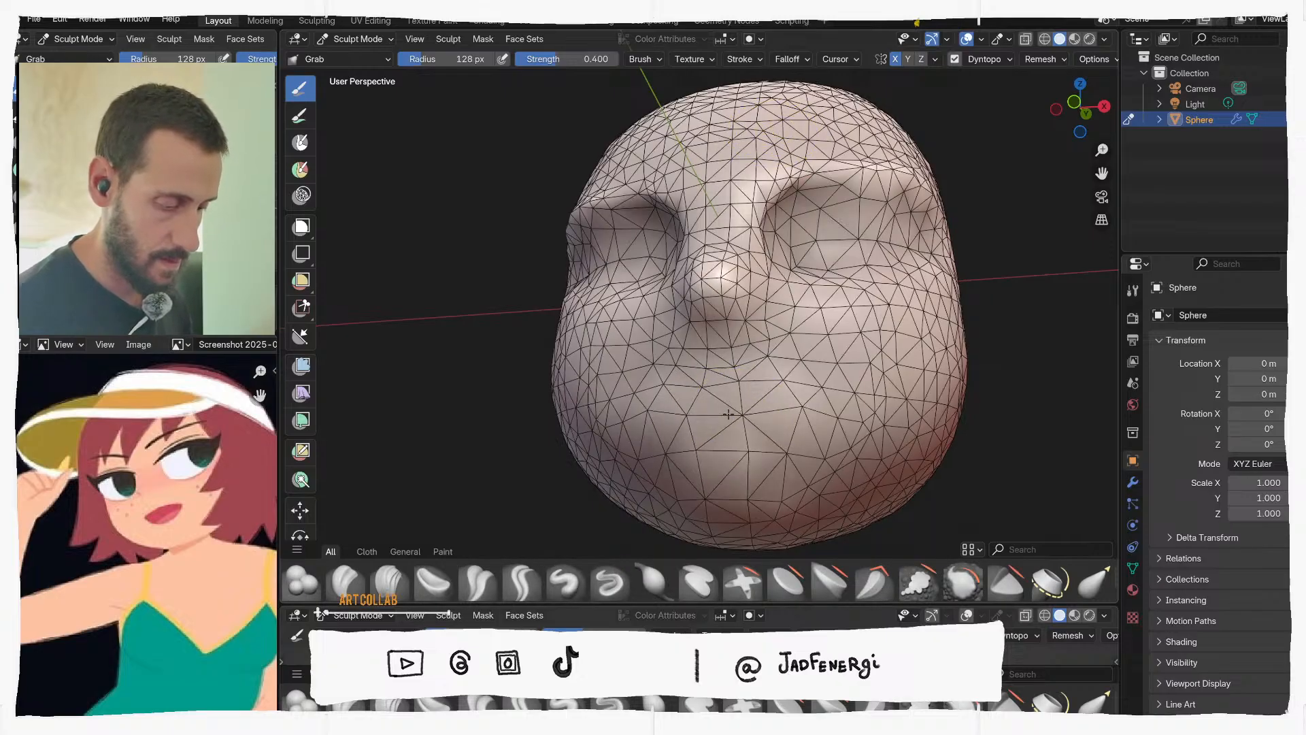
Try Dyntopo with Brush Detail detailing around the mouth and turn Dyntopo back off
{"action": "left_click", "coordinate": [1009, 59]}
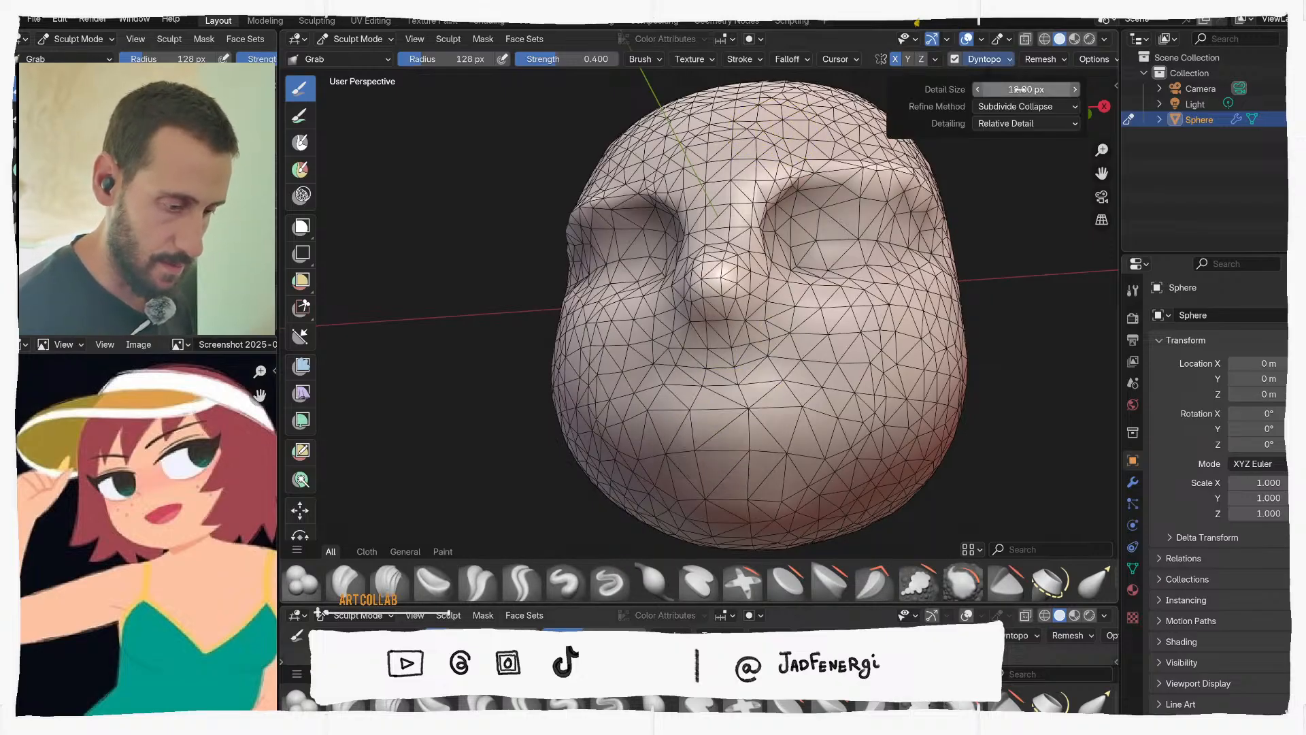
{"action": "left_click", "coordinate": [1031, 124]}
{"action": "left_click", "coordinate": [1003, 174]}
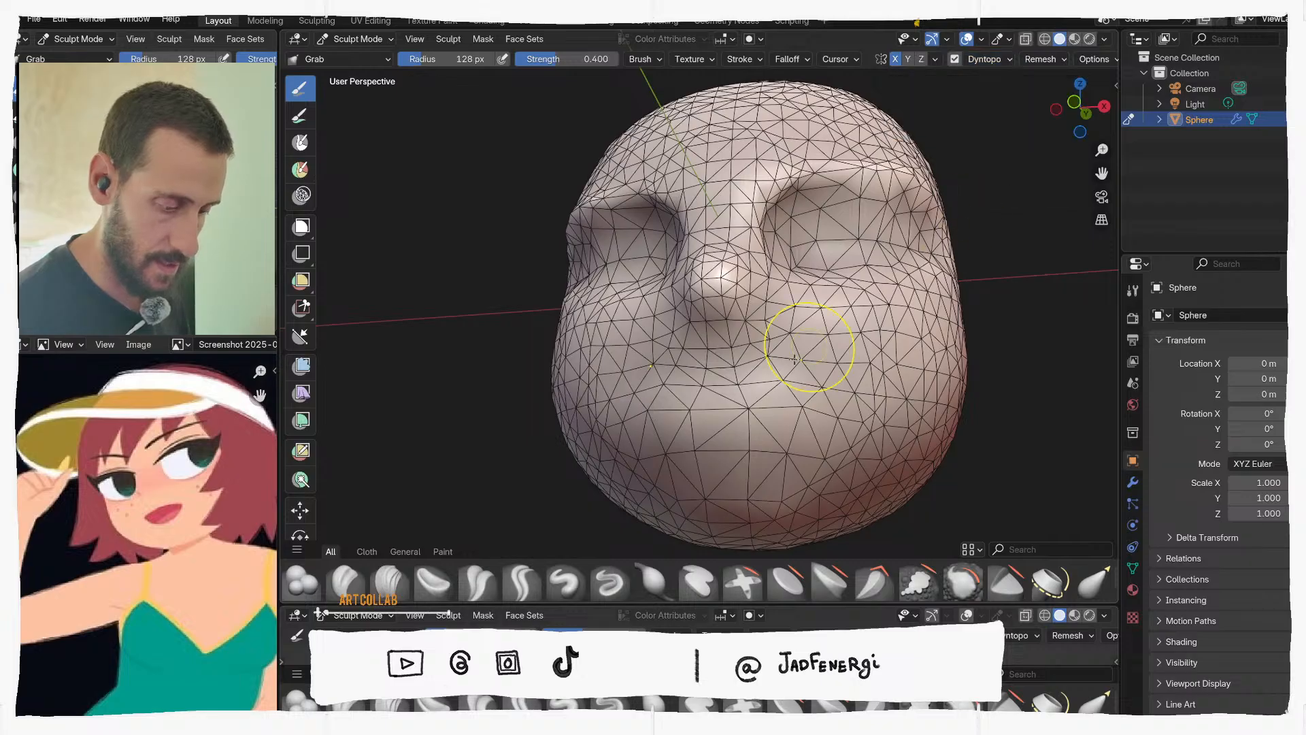
{"action": "left_click", "coordinate": [738, 402]}
{"action": "left_click", "coordinate": [1010, 59]}
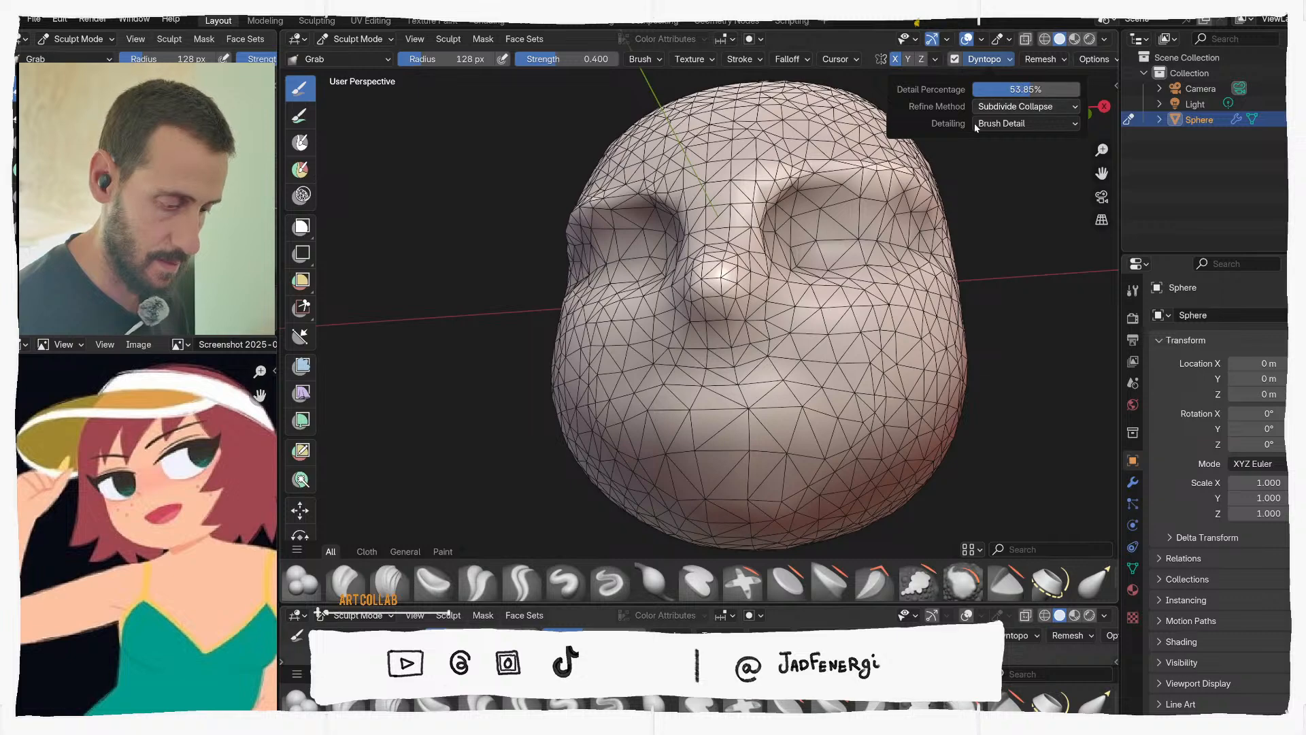
{"action": "middle_click_drag", "start_coordinate": [758, 379], "coordinate": [723, 344]}
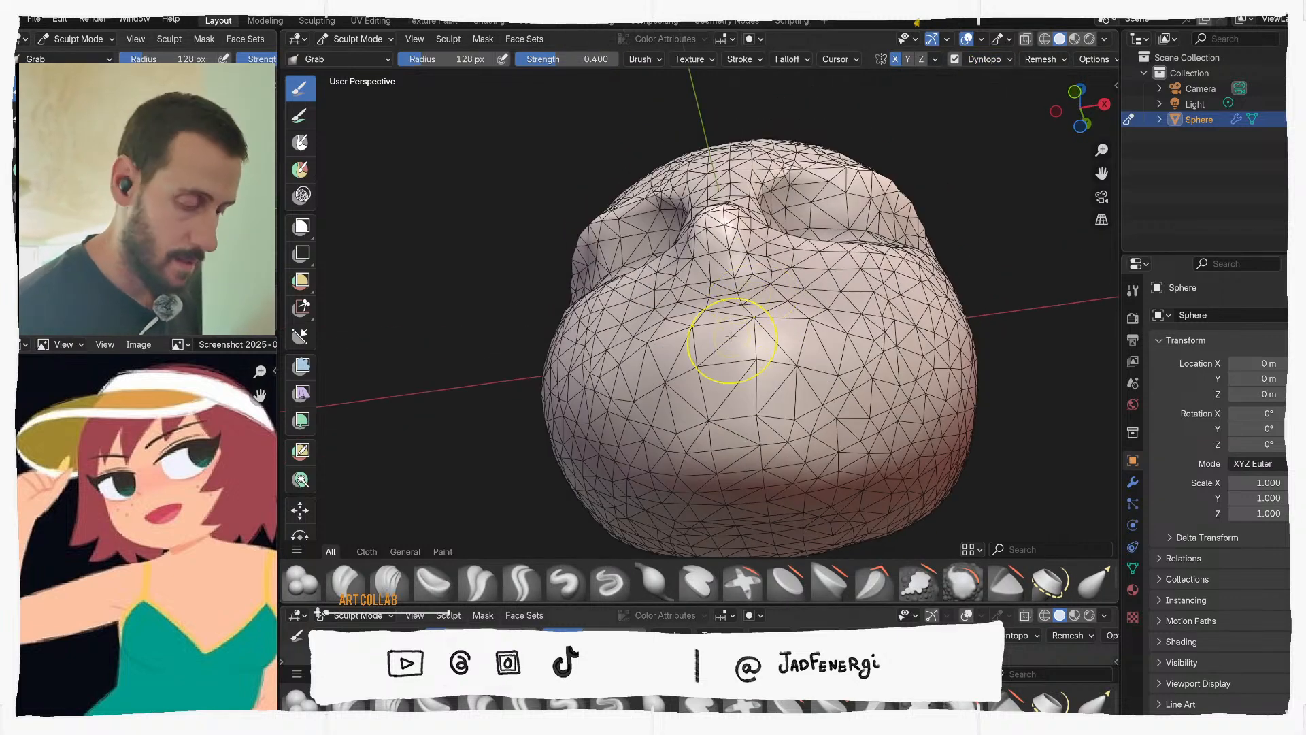
{"action": "left_click", "coordinate": [954, 59]}
{"action": "middle_click_drag", "start_coordinate": [835, 270], "coordinate": [849, 271]}
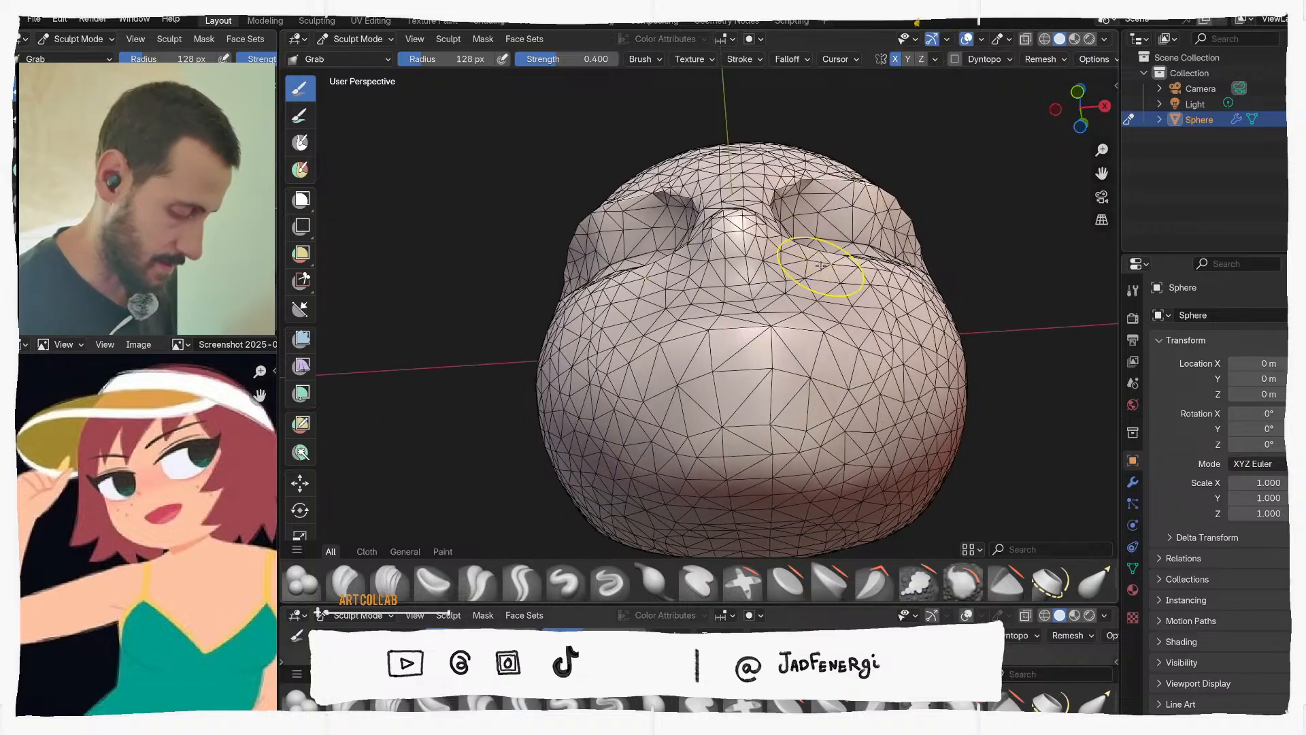
Undo the first voxel remesh, readjust the voxel size, remesh the head again and hide the wireframe
{"action": "key", "text": "ctrl+r"}
{"action": "middle_click_drag", "start_coordinate": [779, 333], "coordinate": [826, 283]}
{"action": "key", "text": "ctrl+z"}
{"action": "key", "text": "r"}
{"action": "left_click", "coordinate": [826, 380]}
{"action": "key", "text": "ctrl+r"}
{"action": "key", "text": "q"}
{"action": "left_click", "coordinate": [805, 377]}
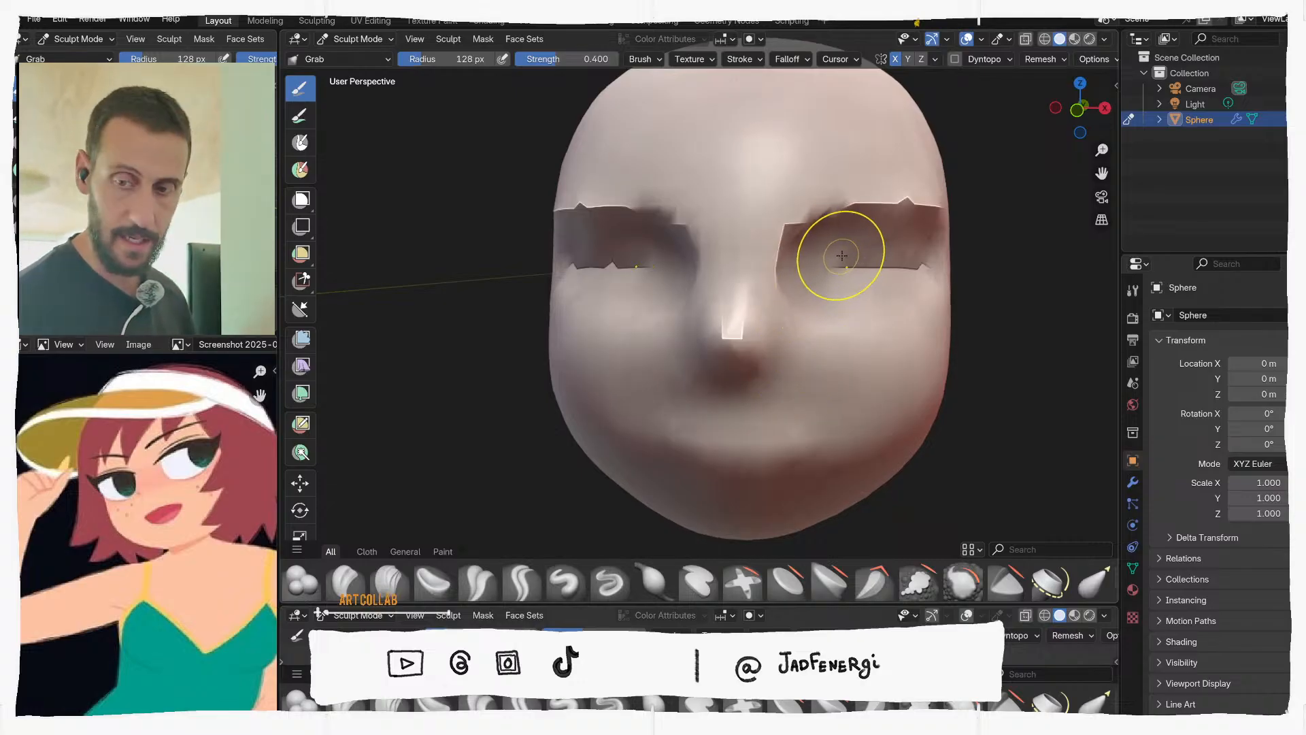
Refine the lower eye sockets and upper cheeks with the Grab brush at 234 px and 194 px
{"action": "middle_click_drag", "start_coordinate": [829, 196], "coordinate": [815, 216]}
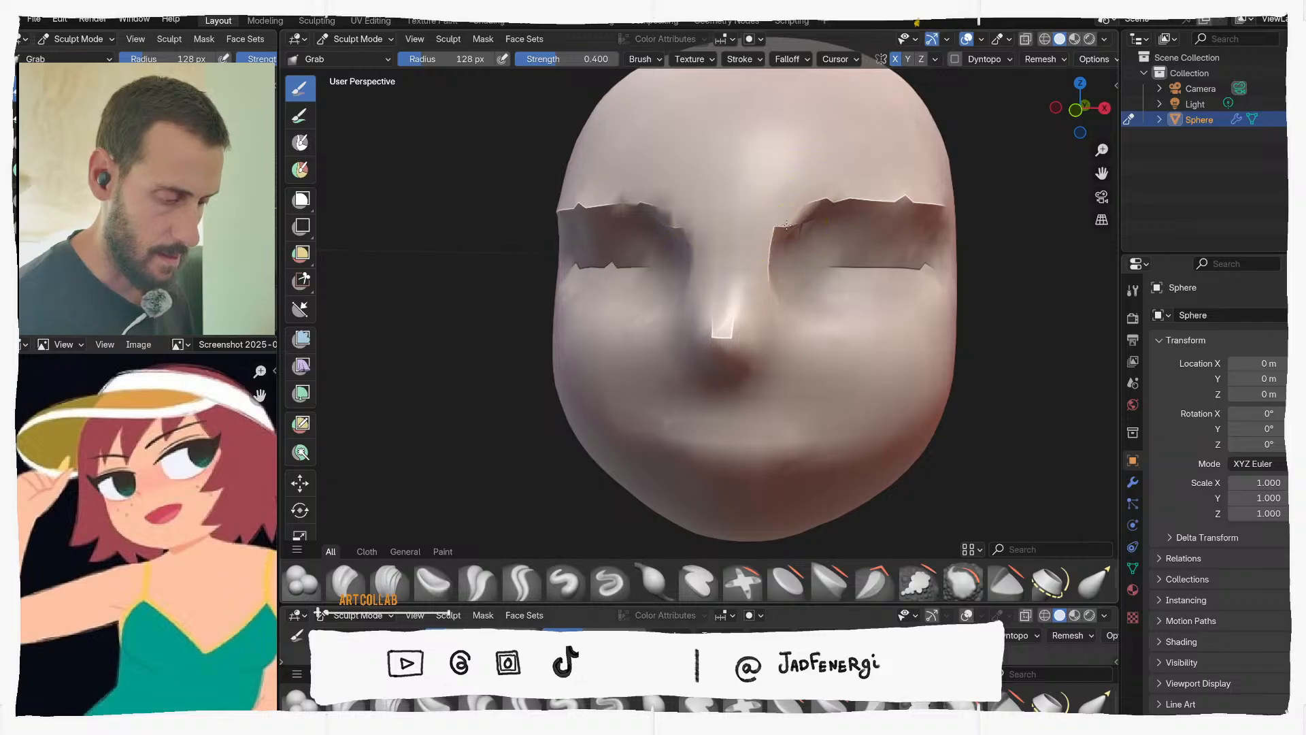
{"action": "mouse_move", "coordinate": [787, 225]}
{"action": "middle_mouse_down"}
{"action": "mouse_move", "coordinate": [889, 246]}
{"action": "mouse_move", "coordinate": [891, 269]}
{"action": "mouse_move", "coordinate": [855, 283]}
{"action": "middle_mouse_up"}
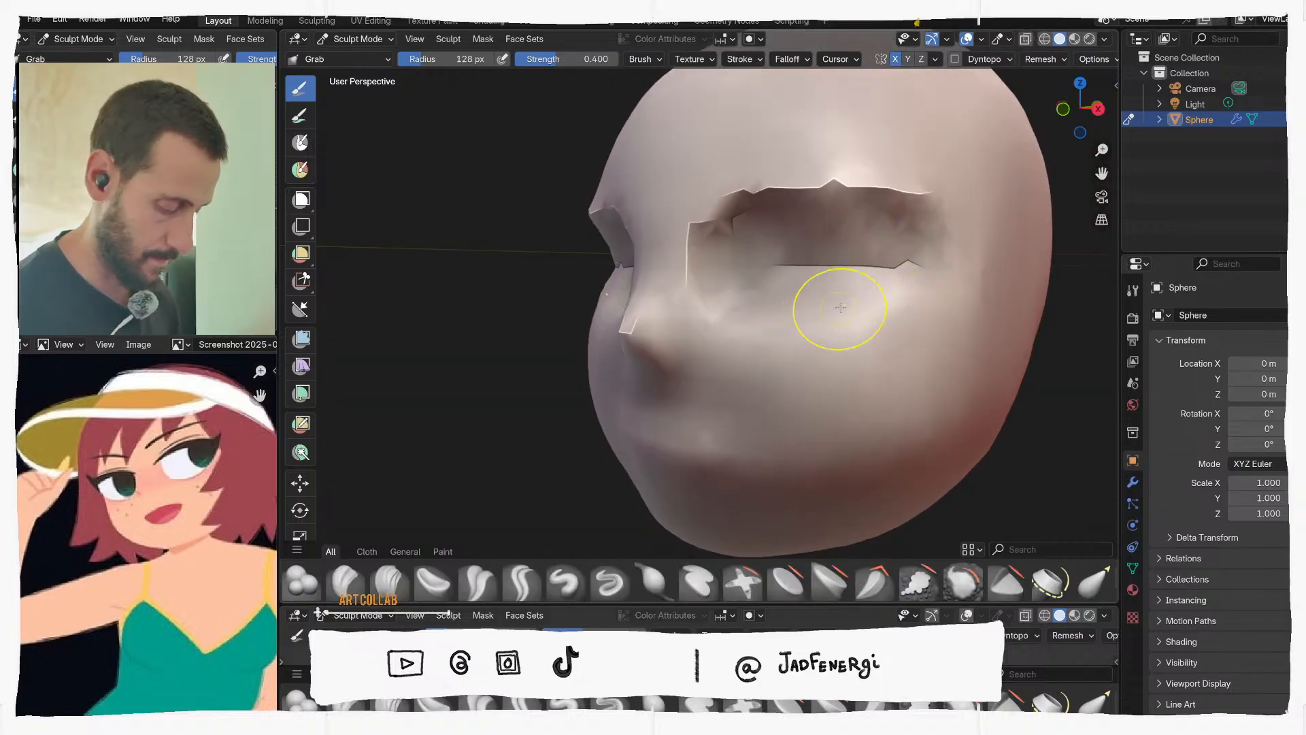
{"action": "key", "text": "f"}
{"action": "middle_click_drag", "start_coordinate": [931, 225], "coordinate": [738, 262]}
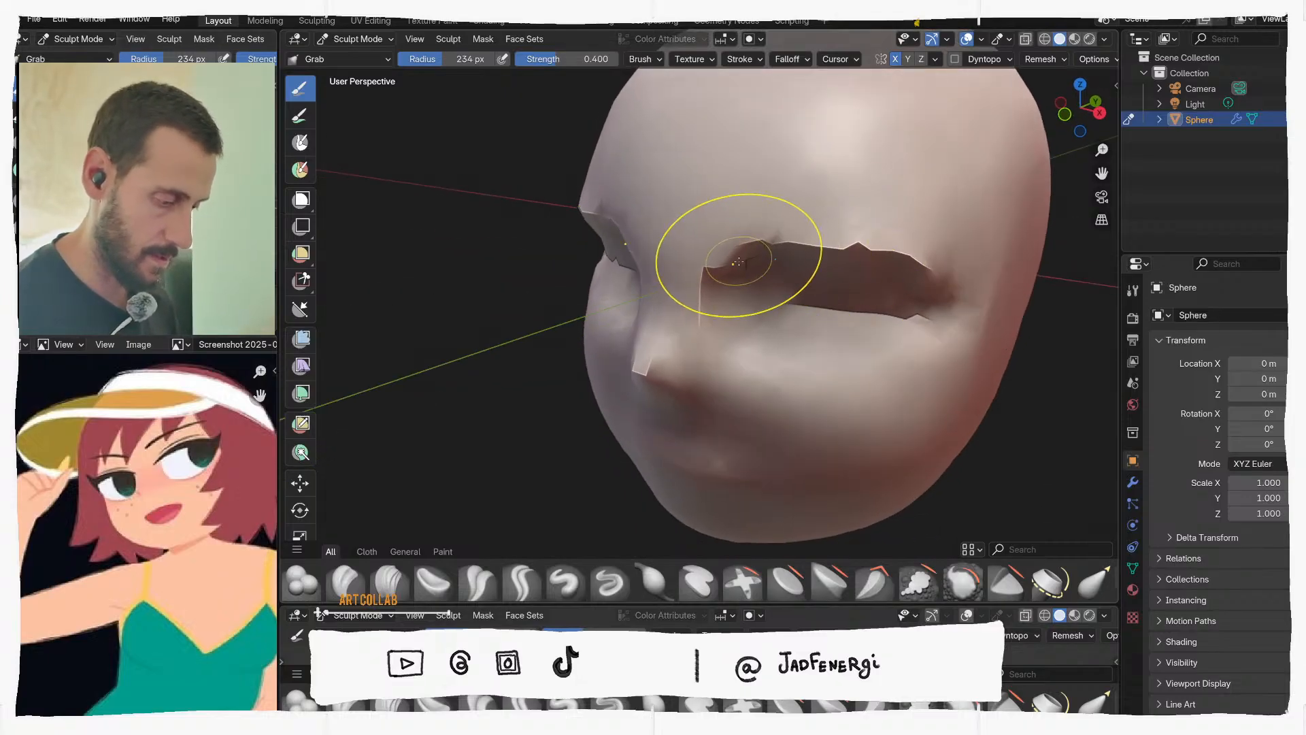
{"action": "mouse_move", "coordinate": [831, 292]}
{"action": "middle_mouse_down"}
{"action": "mouse_move", "coordinate": [875, 267]}
{"action": "mouse_move", "coordinate": [892, 300]}
{"action": "mouse_move", "coordinate": [835, 315]}
{"action": "mouse_move", "coordinate": [831, 351]}
{"action": "middle_mouse_up"}
{"action": "key", "text": "f"}
{"action": "left_click", "coordinate": [817, 352]}
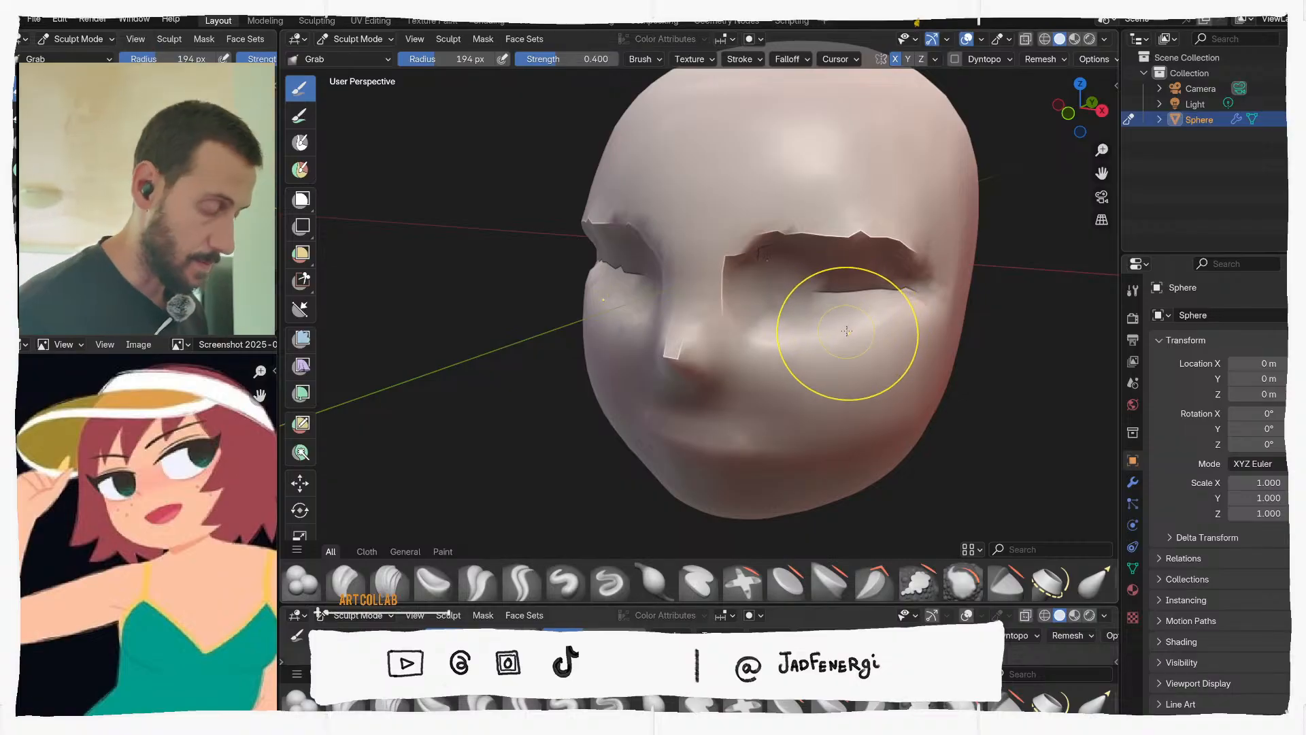
Pull the mouth area forward into a raised lip volume with the Grab brush at 85 px and 157 px
{"action": "middle_click_drag", "start_coordinate": [846, 333], "coordinate": [737, 345]}
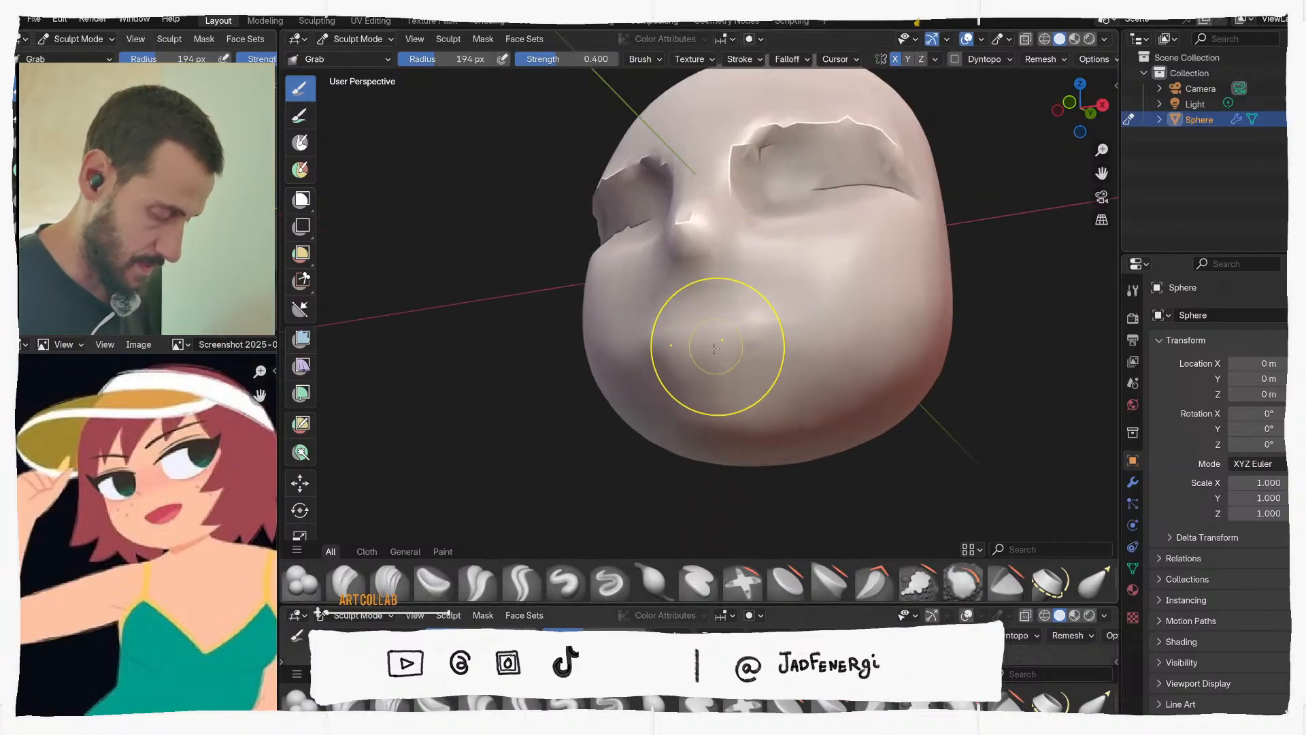
{"action": "key", "text": "f"}
{"action": "left_click", "coordinate": [692, 349]}
{"action": "key", "text": "f"}
{"action": "left_click", "coordinate": [690, 316]}
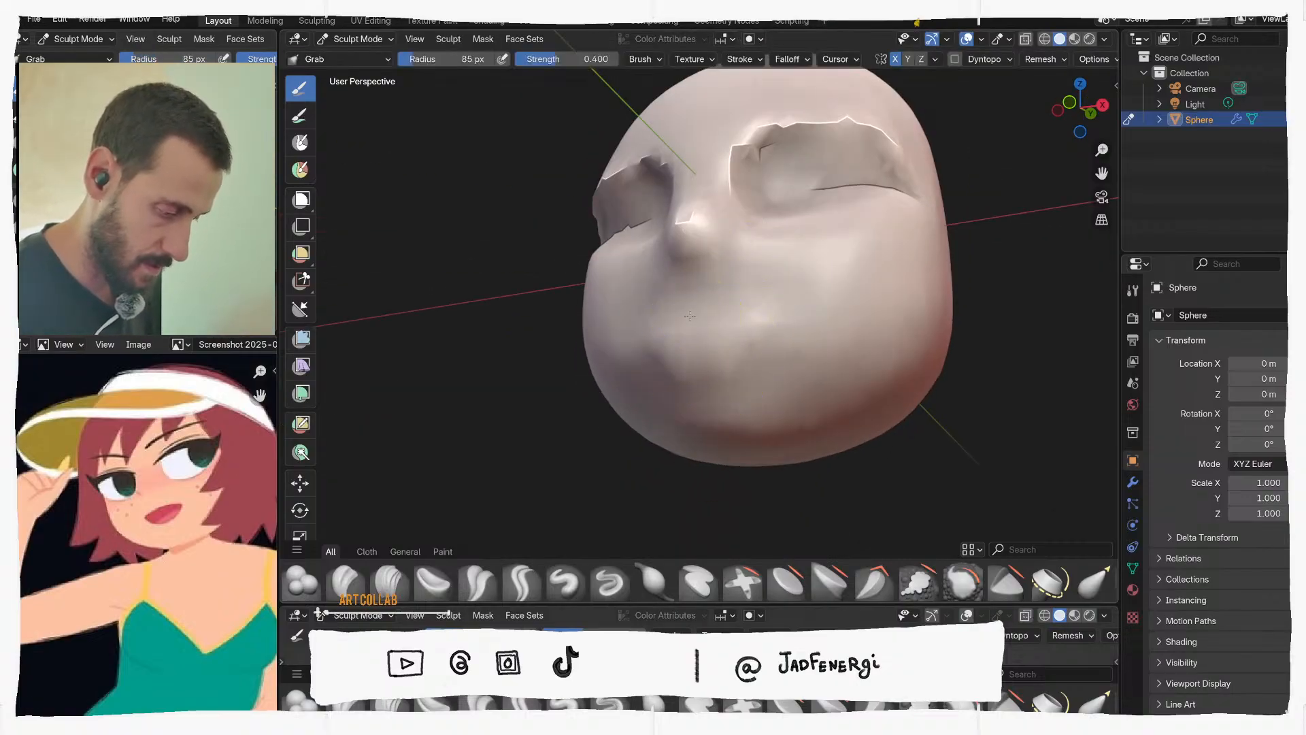
{"action": "middle_click_drag", "start_coordinate": [764, 320], "coordinate": [774, 346]}
{"action": "key", "text": "f"}
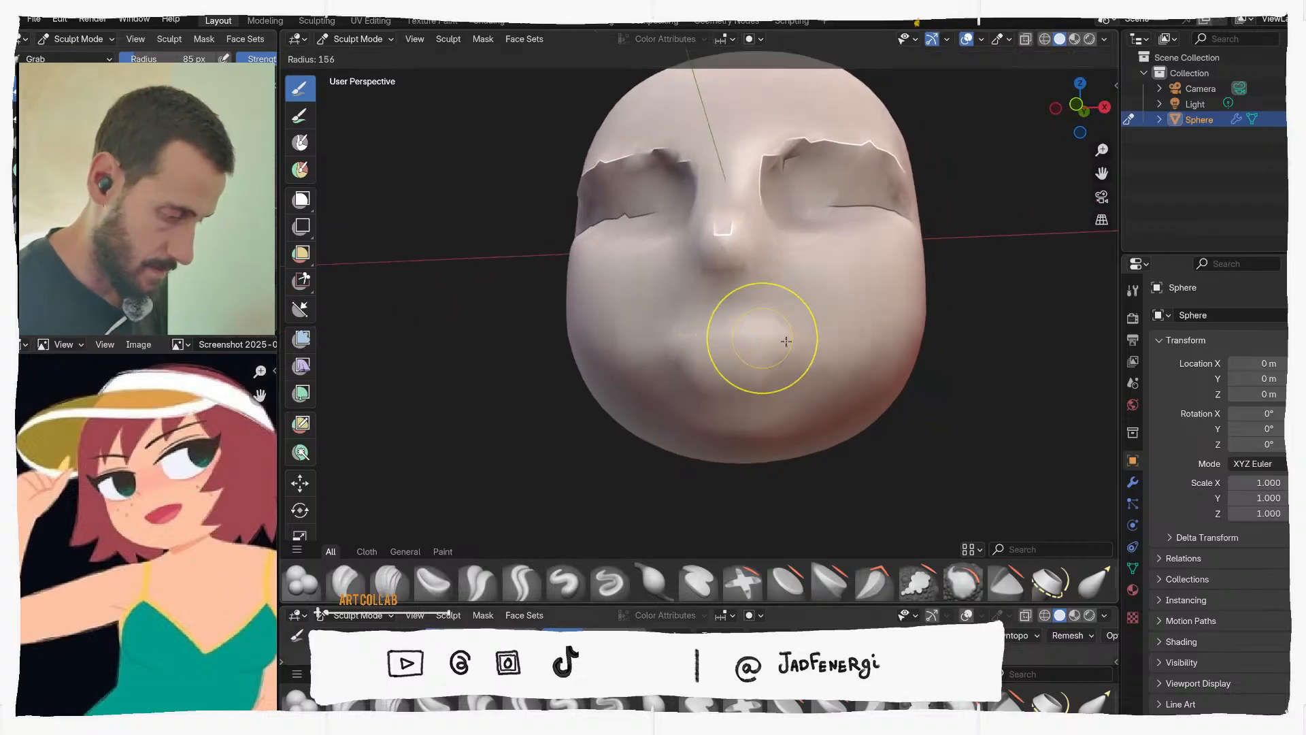
{"action": "left_click", "coordinate": [737, 333]}
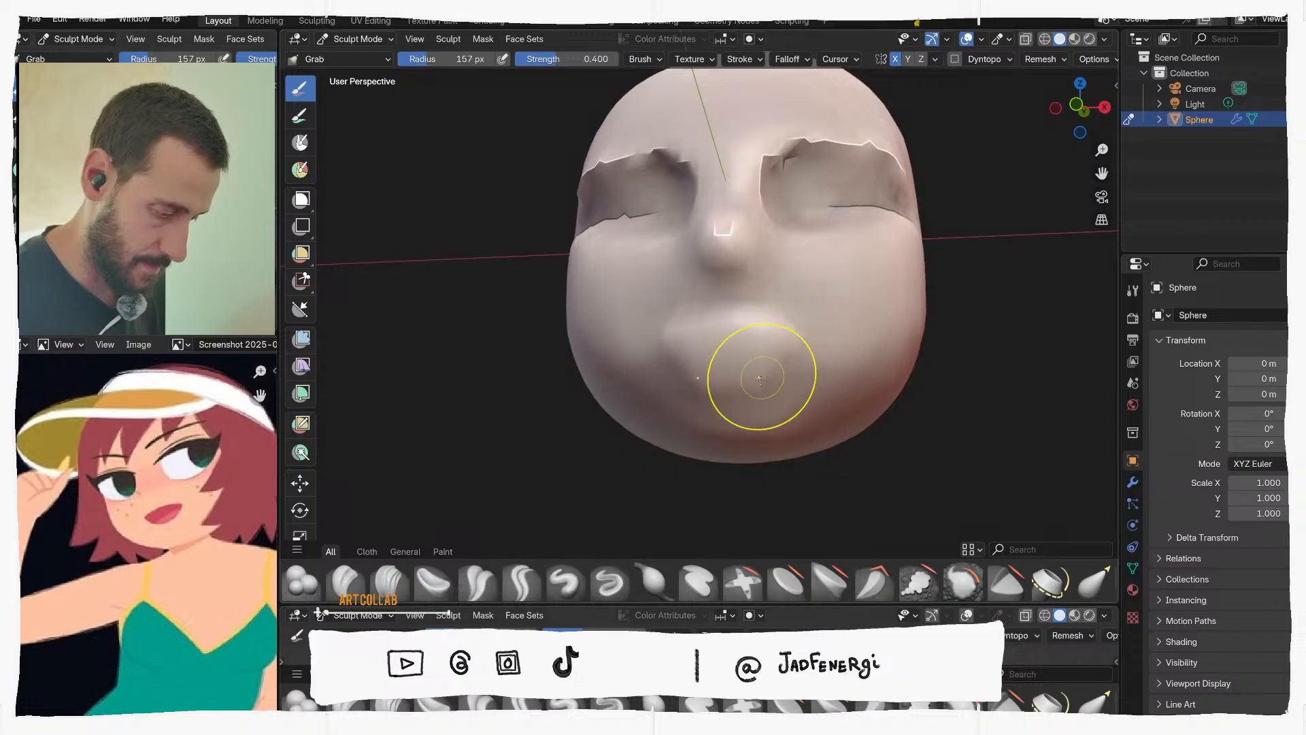
Shape the lower lip and mouth corners with smaller Grab brush sizes, finishing at 117 px
{"action": "key", "text": "f"}
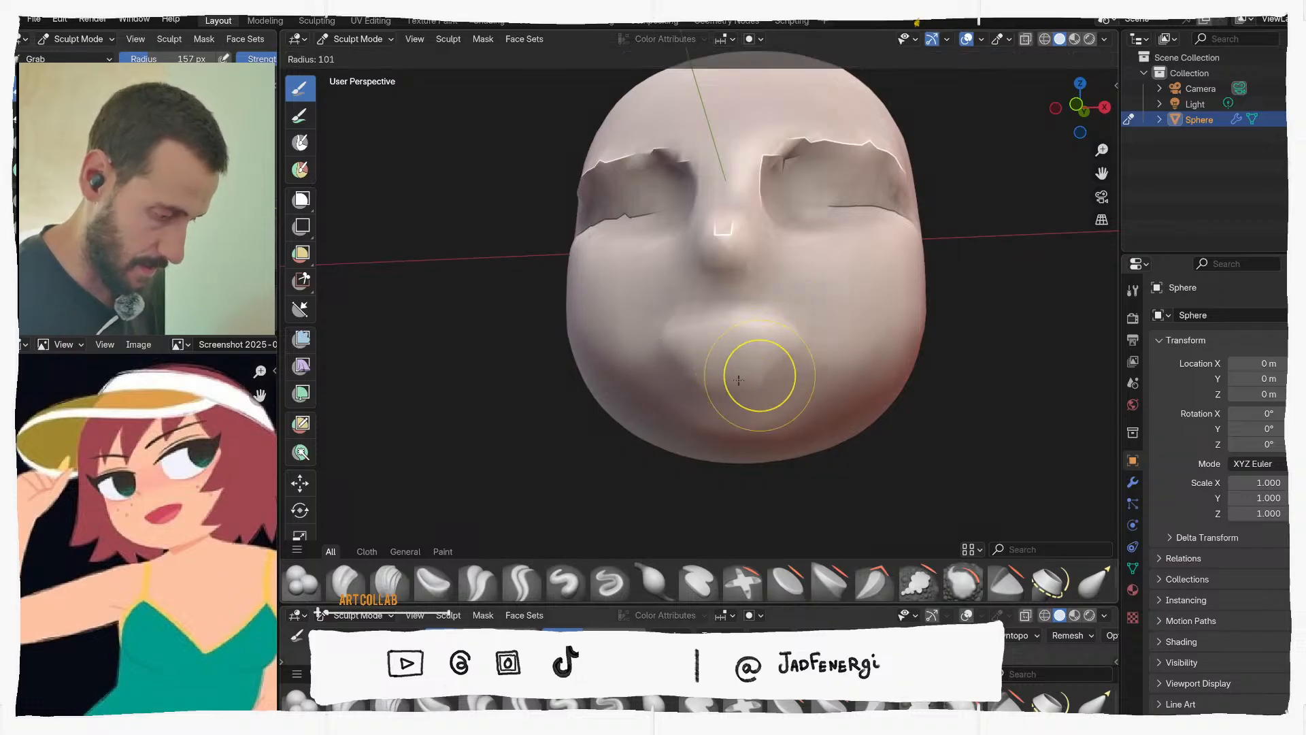
{"action": "left_click", "coordinate": [721, 381]}
{"action": "key", "text": "f"}
{"action": "left_click", "coordinate": [762, 385]}
{"action": "key", "text": "f"}
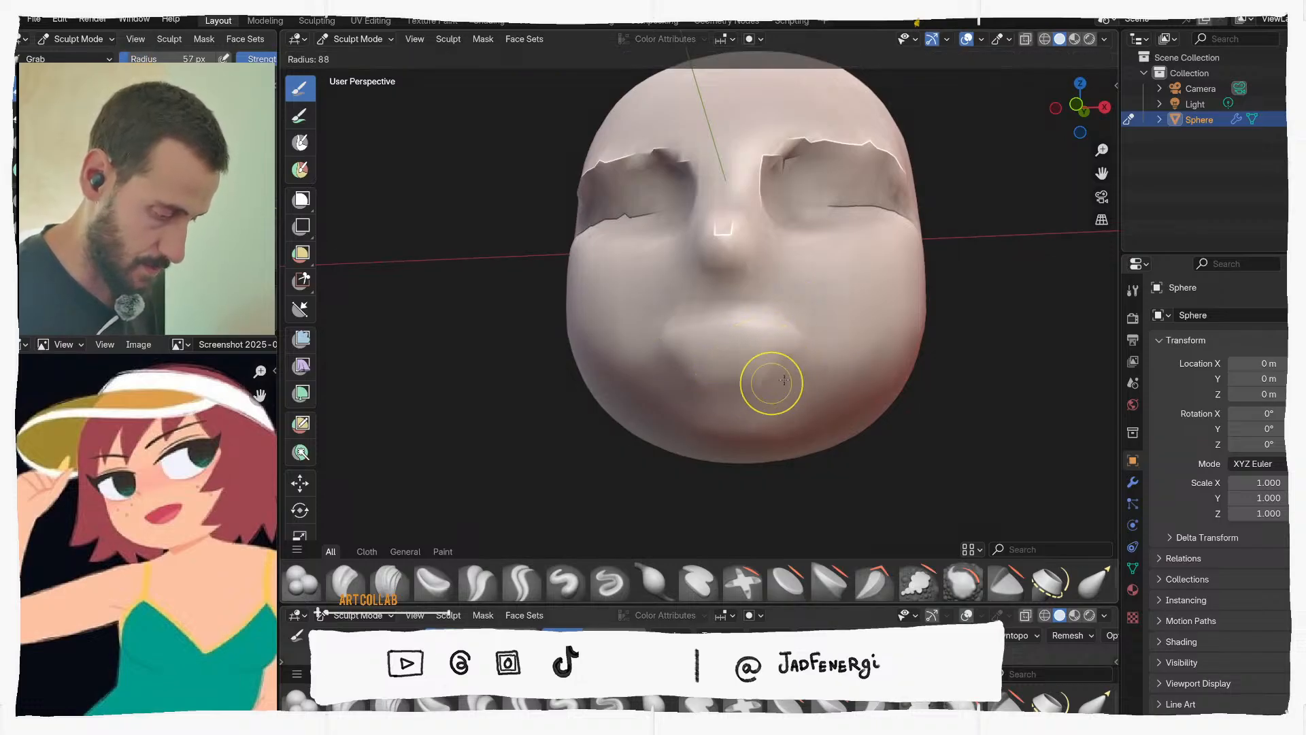
{"action": "left_click", "coordinate": [768, 385]}
{"action": "middle_click_drag", "start_coordinate": [787, 360], "coordinate": [757, 262]}
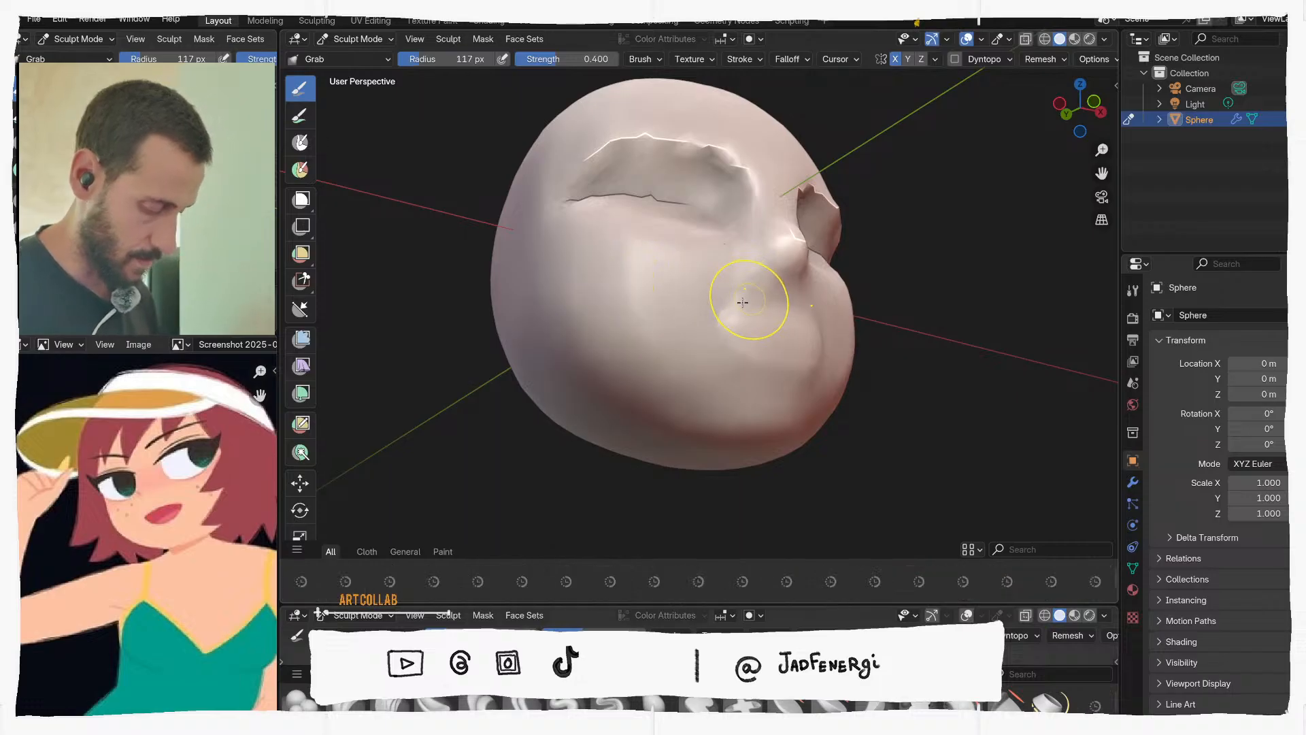
{"action": "key", "text": "f"}
{"action": "key", "text": "Escape"}
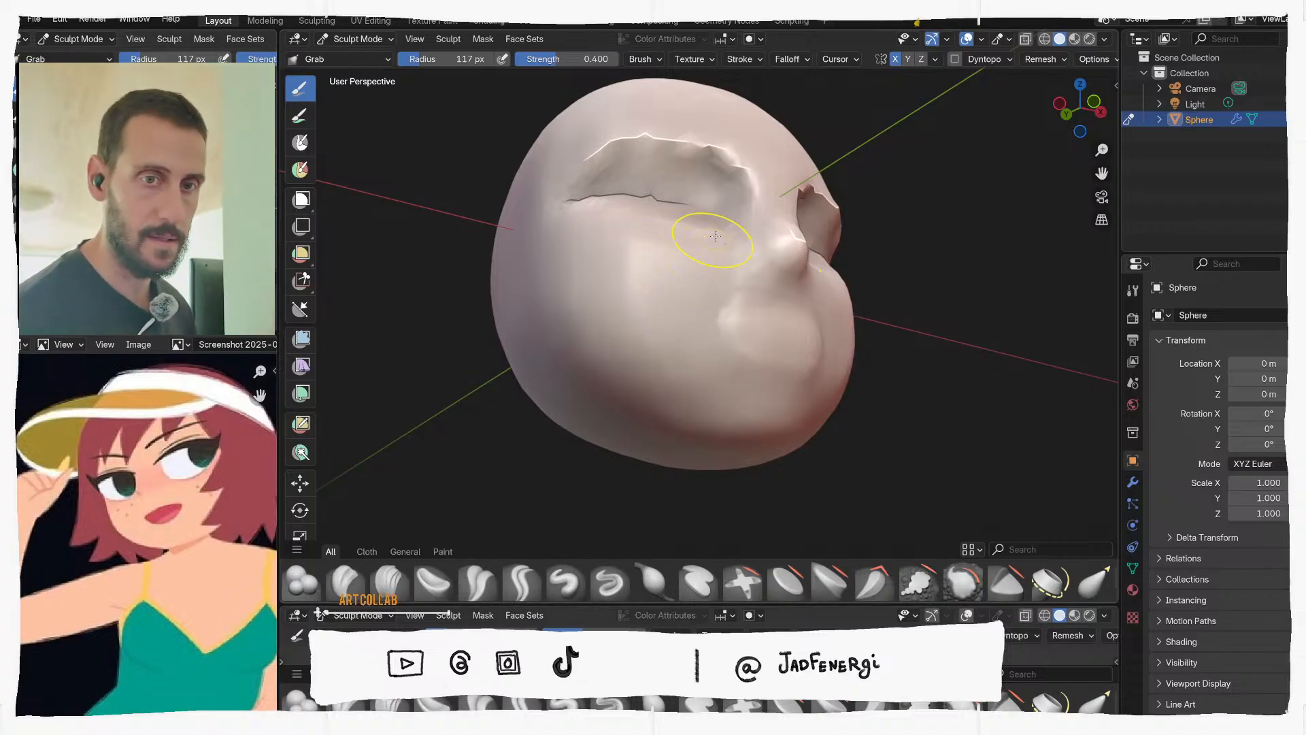
Blend the mouth sides into the cheeks with the Grab brush enlarged to 195 px
{"action": "middle_click_drag", "start_coordinate": [709, 233], "coordinate": [689, 315]}
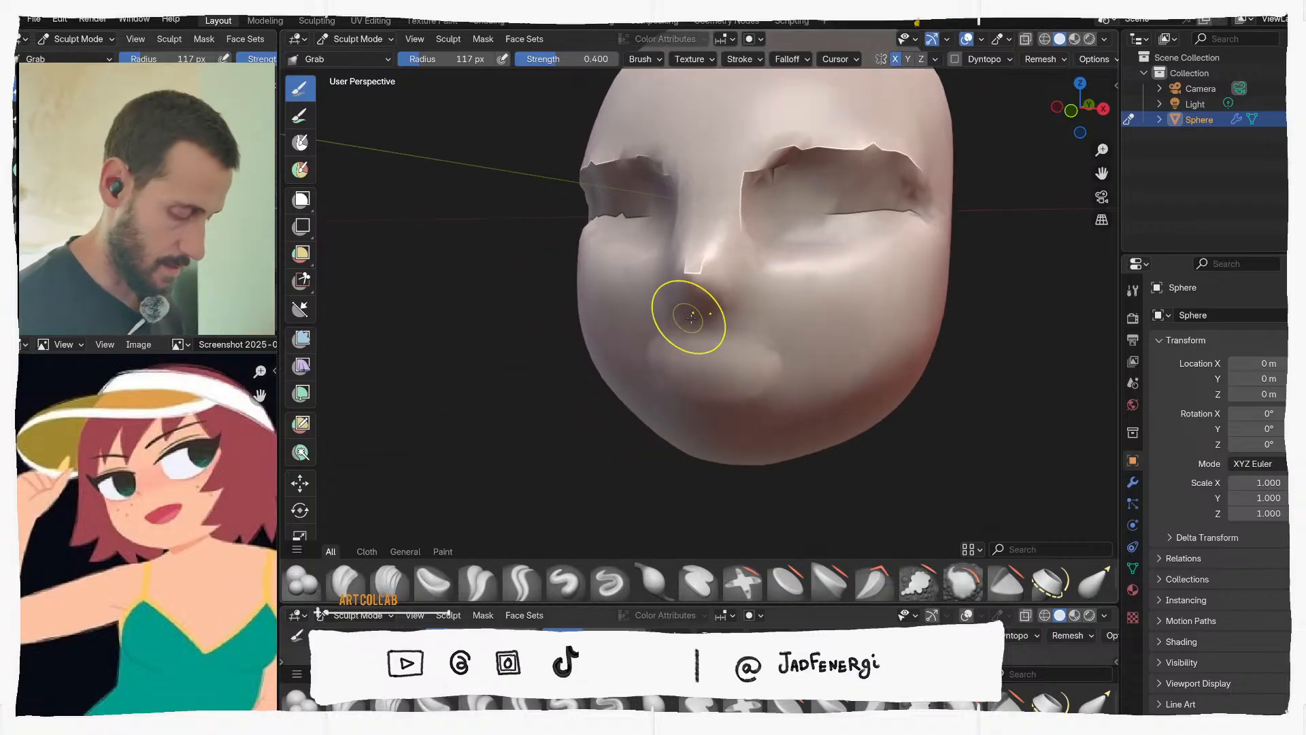
{"action": "mouse_move", "coordinate": [787, 335]}
{"action": "middle_mouse_down"}
{"action": "mouse_move", "coordinate": [877, 235]}
{"action": "mouse_move", "coordinate": [904, 276]}
{"action": "middle_mouse_up"}
{"action": "key", "text": "f"}
{"action": "left_click", "coordinate": [823, 328]}
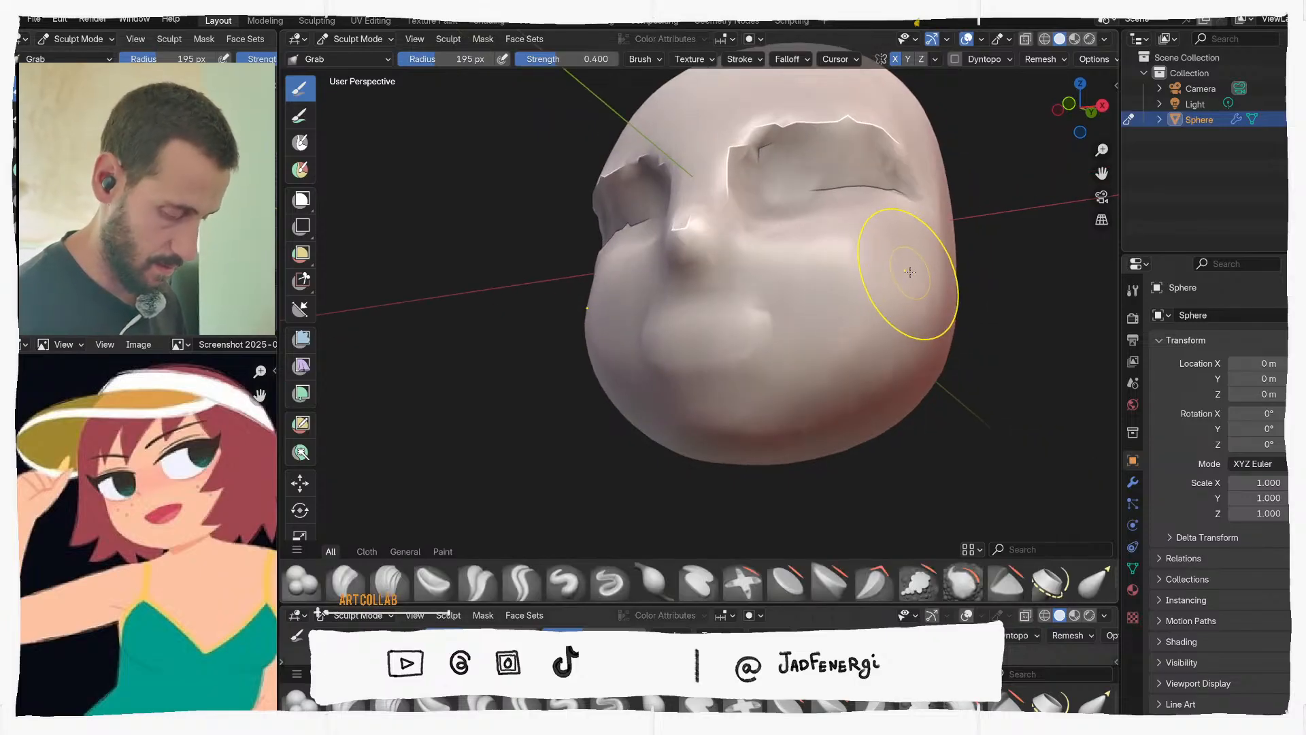
{"action": "key", "text": "f"}
{"action": "left_click", "coordinate": [970, 306]}
{"action": "mouse_move", "coordinate": [970, 306]}
{"action": "middle_mouse_down"}
{"action": "mouse_move", "coordinate": [924, 280]}
{"action": "mouse_move", "coordinate": [803, 310]}
{"action": "mouse_move", "coordinate": [820, 299]}
{"action": "mouse_move", "coordinate": [863, 419]}
{"action": "mouse_move", "coordinate": [833, 178]}
{"action": "mouse_move", "coordinate": [871, 216]}
{"action": "mouse_move", "coordinate": [938, 337]}
{"action": "middle_mouse_up"}
Show the wireframe over the head and adjust the outer cheek contour with the Grab brush at 380 px
{"action": "key", "text": "q"}
{"action": "left_click", "coordinate": [846, 269]}
{"action": "key", "text": "f"}
{"action": "left_click", "coordinate": [997, 223]}
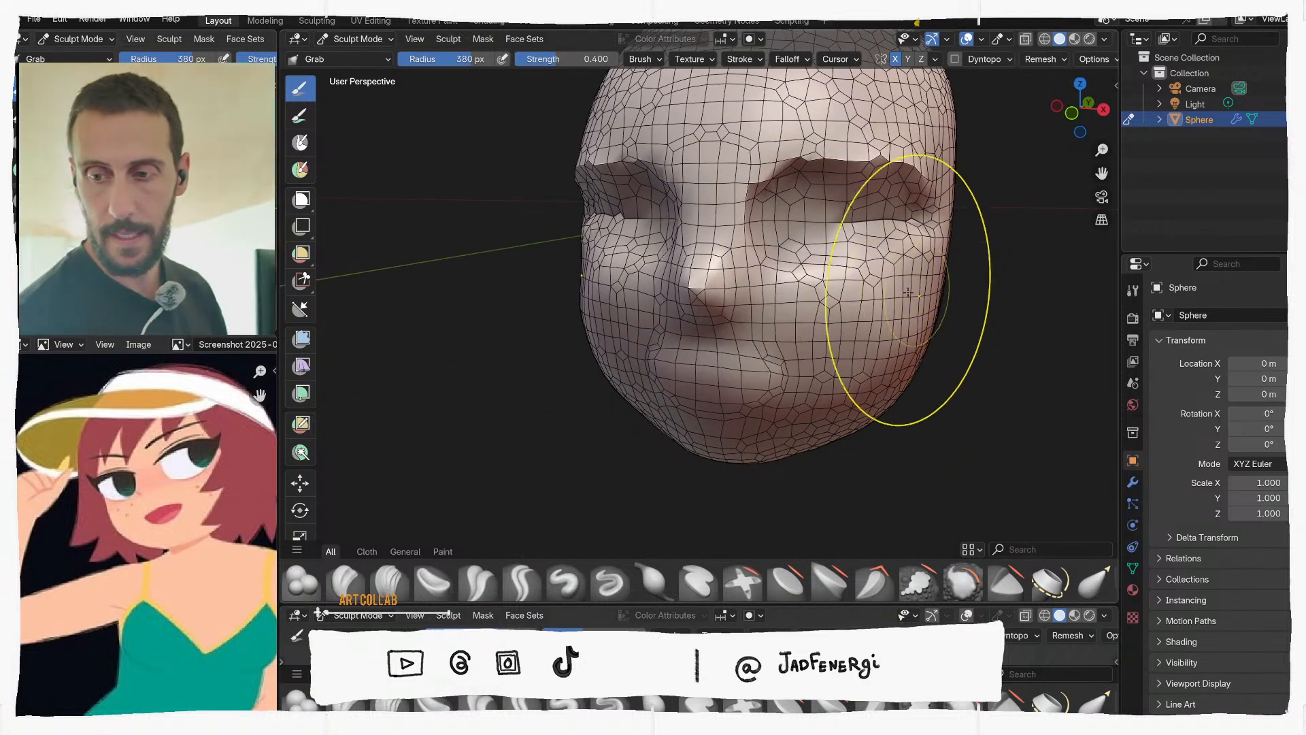
{"action": "middle_click_drag", "start_coordinate": [845, 307], "coordinate": [766, 246]}
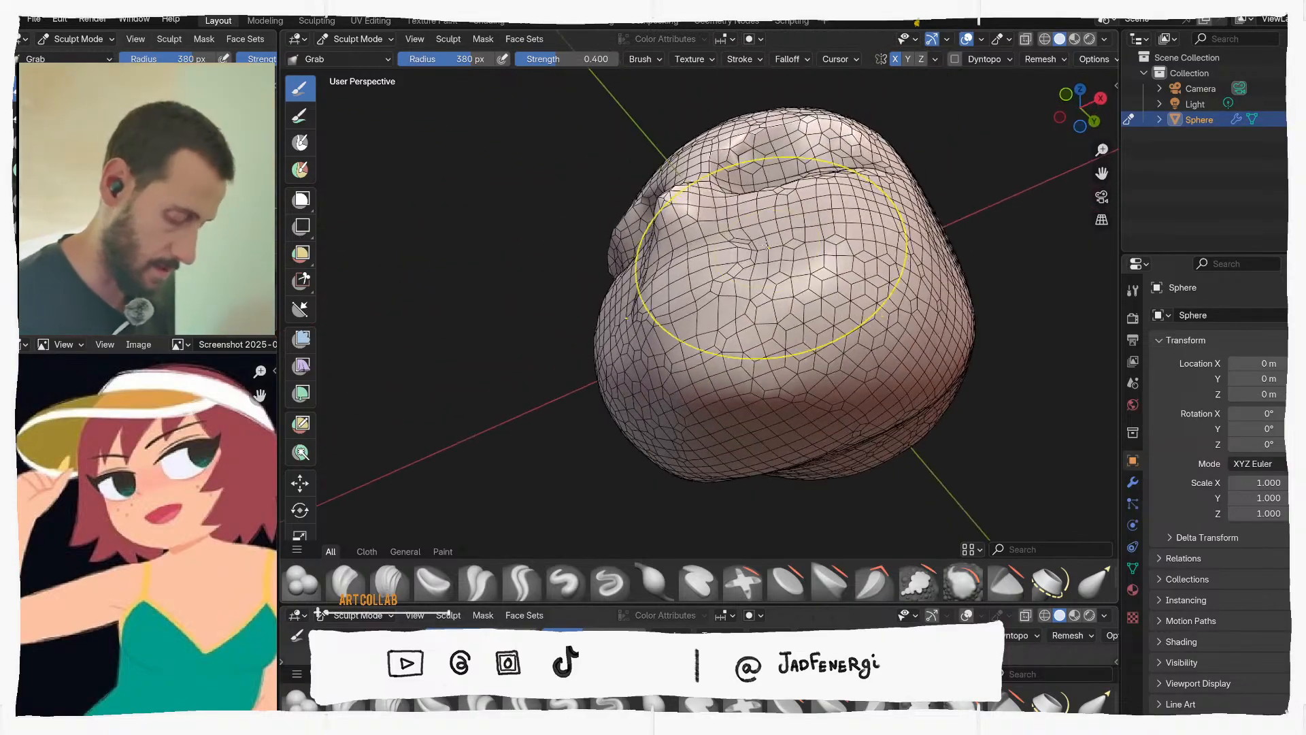
Tighten the mouth corners from below with the Grab brush reduced to 105 px
{"action": "key", "text": "f"}
{"action": "left_click", "coordinate": [709, 284]}
{"action": "middle_click_drag", "start_coordinate": [693, 273], "coordinate": [672, 297]}
{"action": "key", "text": "f"}
{"action": "left_click", "coordinate": [754, 283]}
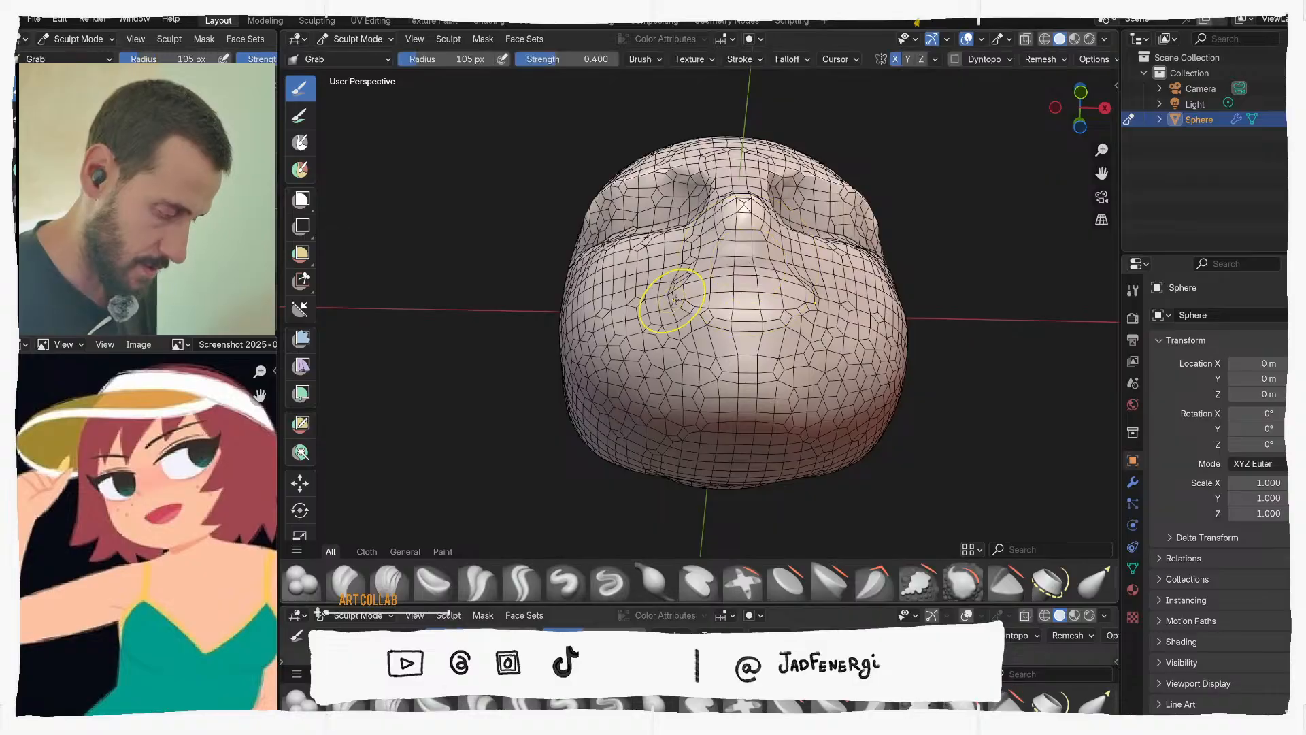
Widen the mouth and round the chin with the Grab brush at 205 px, refining the lip corners at 130 px
{"action": "key", "text": "f"}
{"action": "left_click", "coordinate": [711, 302]}
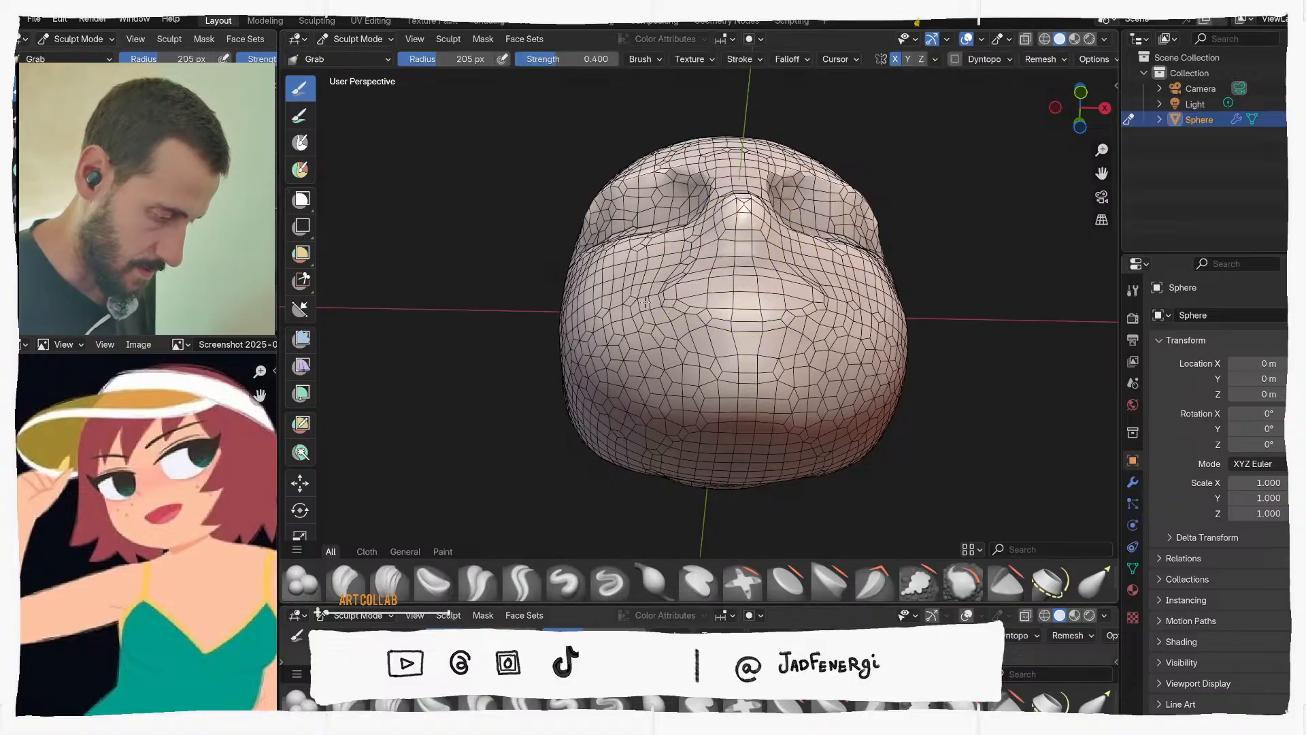
{"action": "mouse_move", "coordinate": [699, 293]}
{"action": "middle_mouse_down"}
{"action": "mouse_move", "coordinate": [779, 343]}
{"action": "mouse_move", "coordinate": [759, 342]}
{"action": "middle_mouse_up"}
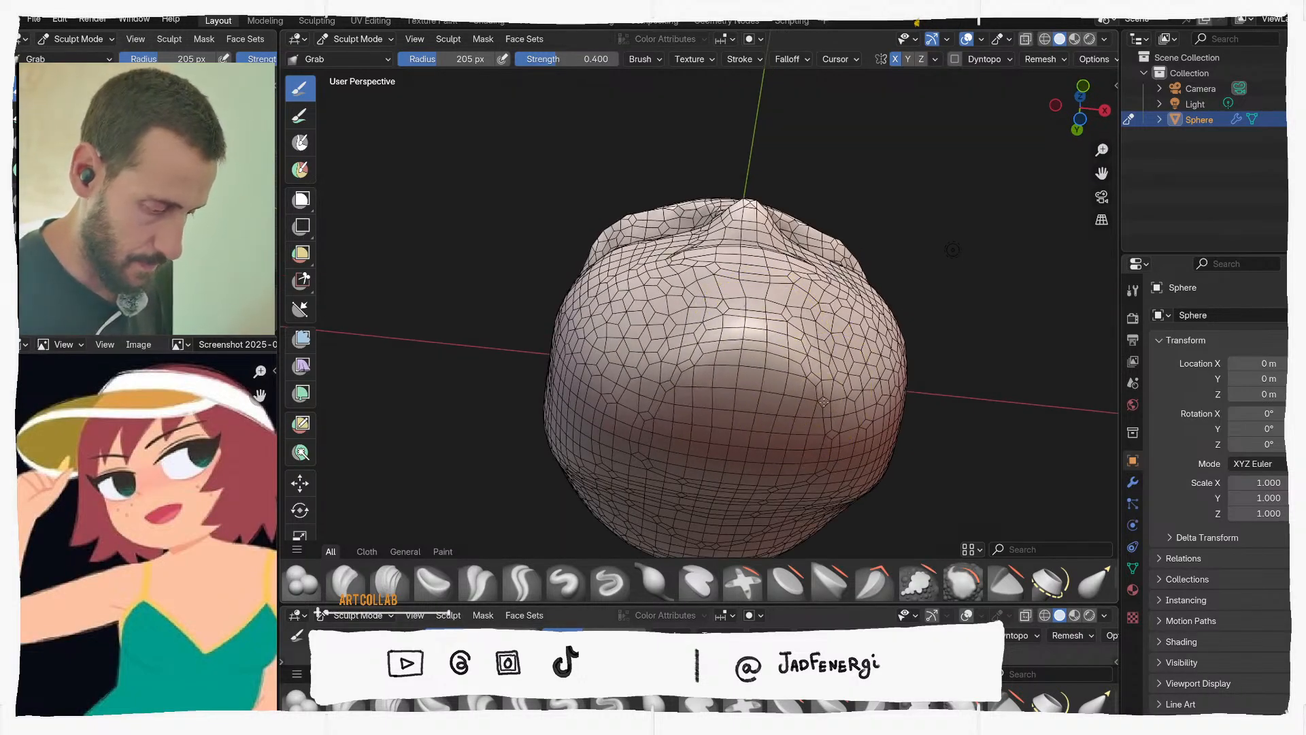
{"action": "mouse_move", "coordinate": [857, 436]}
{"action": "middle_mouse_down"}
{"action": "mouse_move", "coordinate": [671, 417]}
{"action": "mouse_move", "coordinate": [706, 443]}
{"action": "mouse_move", "coordinate": [773, 458]}
{"action": "mouse_move", "coordinate": [782, 387]}
{"action": "mouse_move", "coordinate": [747, 347]}
{"action": "middle_mouse_up"}
{"action": "key", "text": "f"}
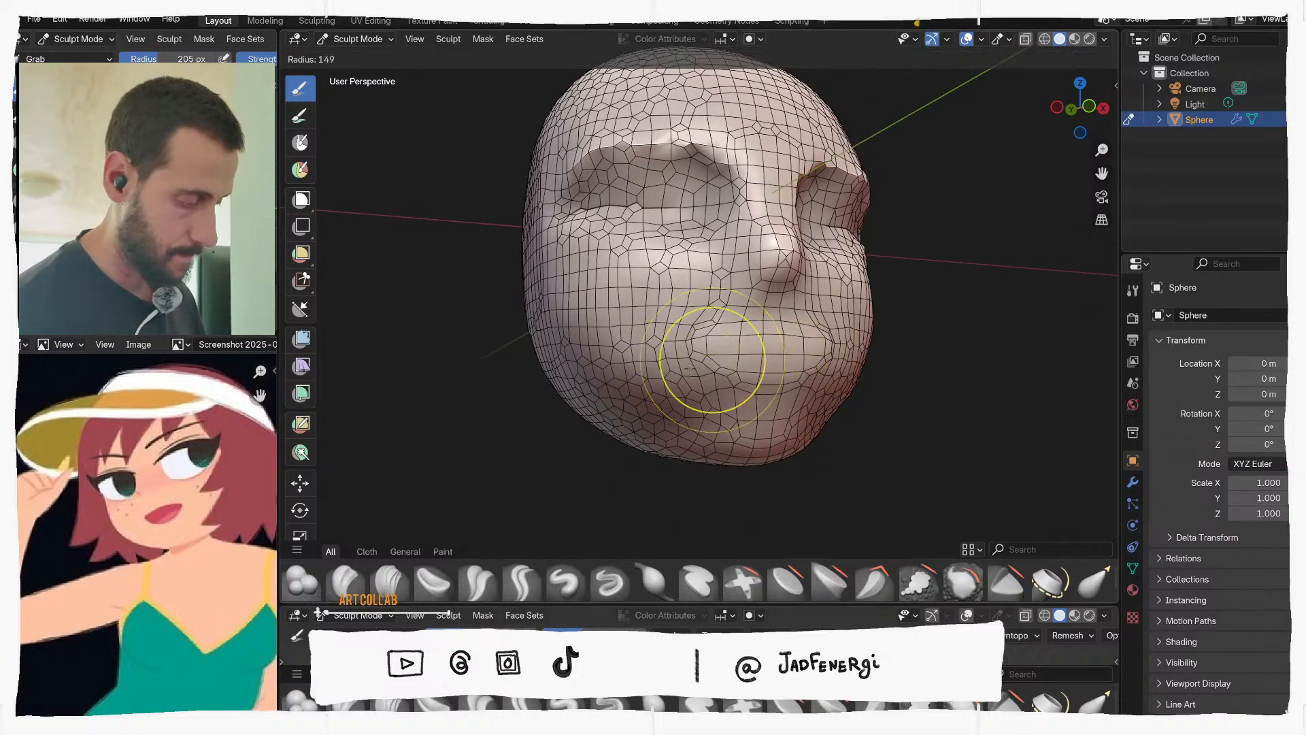
{"action": "left_click", "coordinate": [694, 335]}
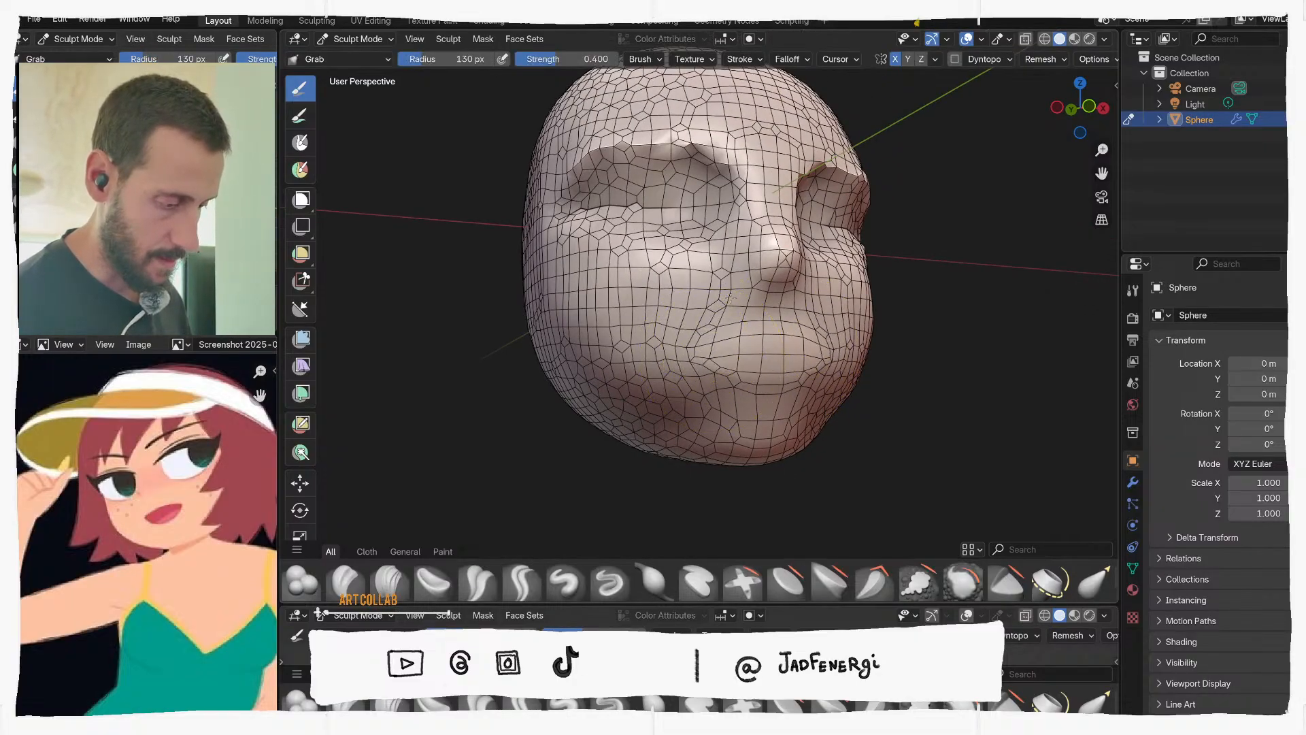
{"action": "middle_click_drag", "start_coordinate": [701, 327], "coordinate": [772, 280]}
{"action": "middle_click_drag", "start_coordinate": [789, 202], "coordinate": [773, 204]}
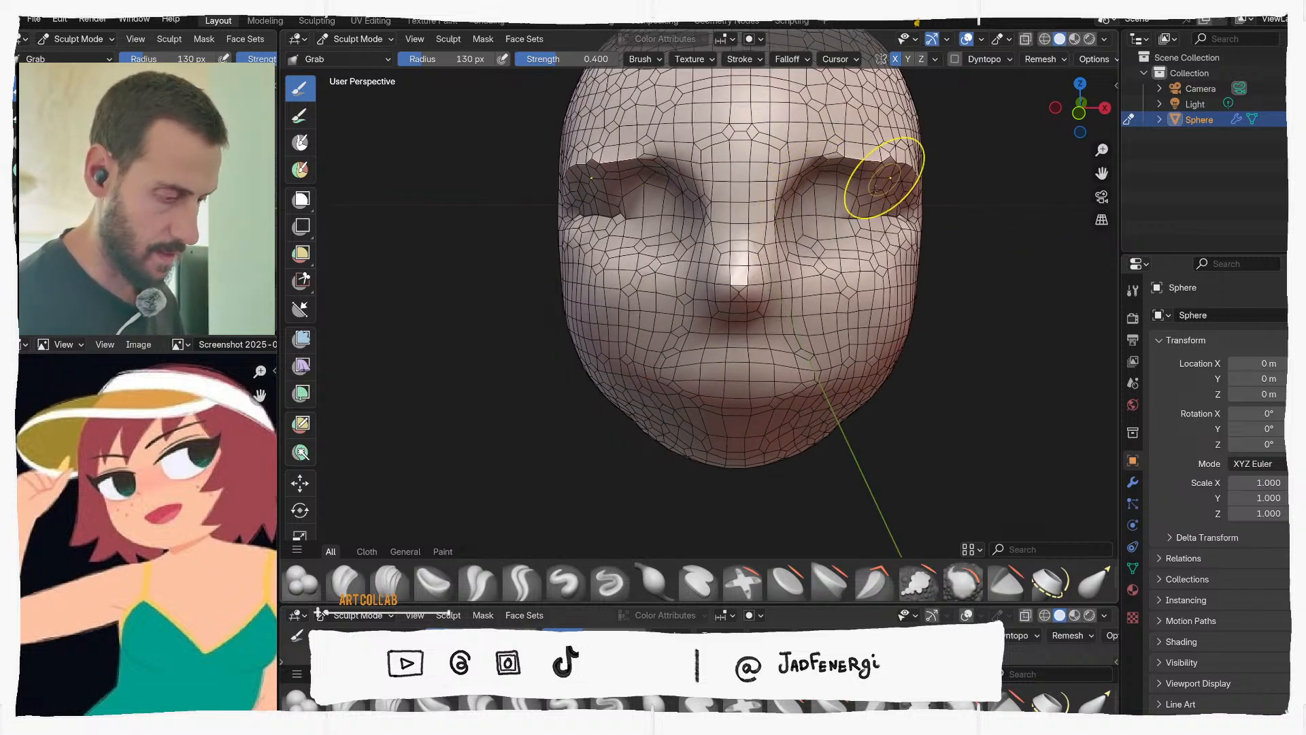
Even out the jagged upper eye socket edge under the brow with the Grab brush at 14 px and 123 px
{"action": "middle_click_drag", "start_coordinate": [890, 178], "coordinate": [870, 161]}
{"action": "key", "text": "f"}
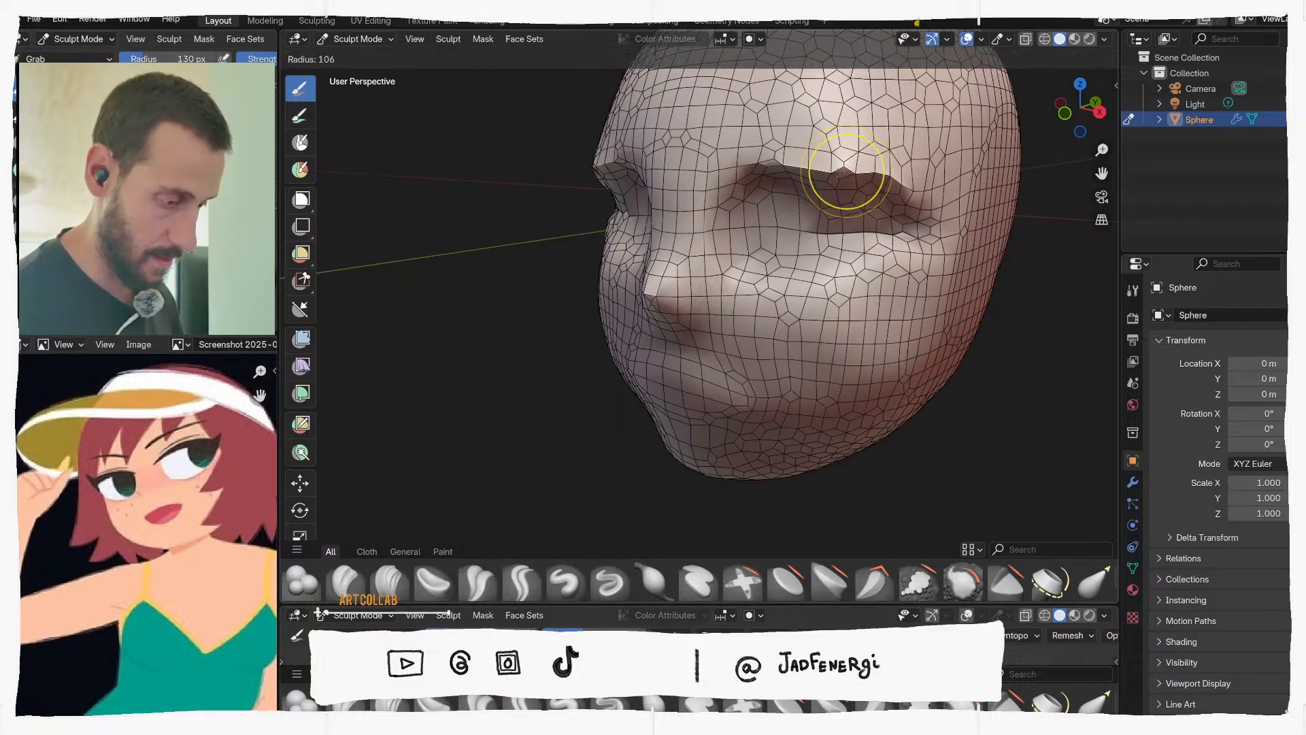
{"action": "left_click", "coordinate": [843, 168]}
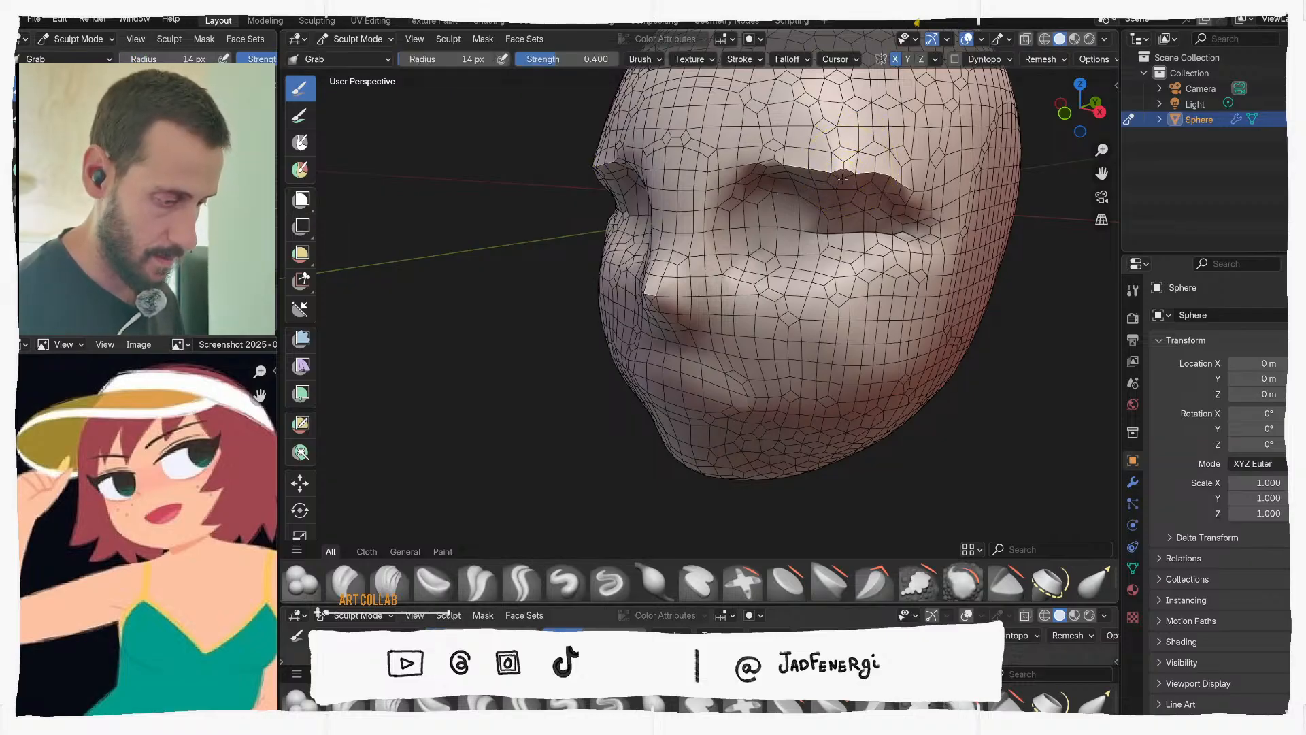
{"action": "key", "text": "f"}
{"action": "left_click", "coordinate": [888, 188]}
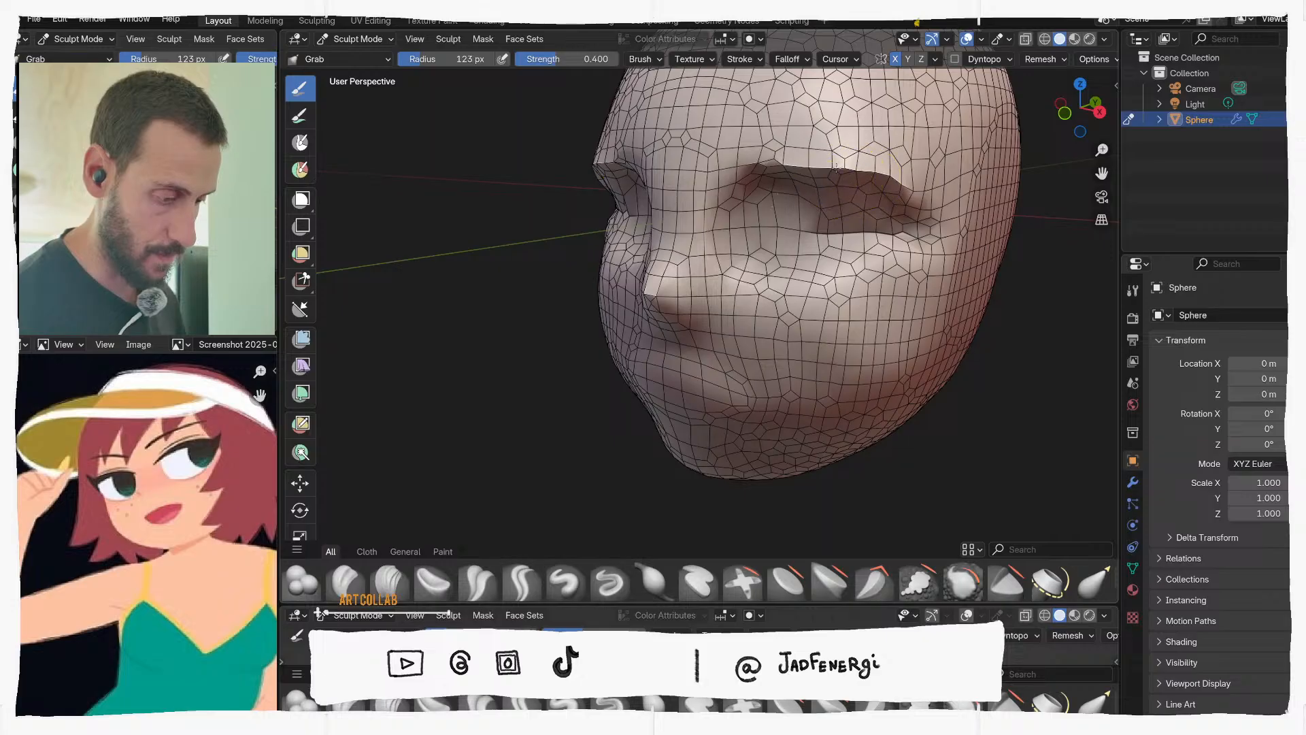
{"action": "middle_click_drag", "start_coordinate": [836, 160], "coordinate": [893, 163]}
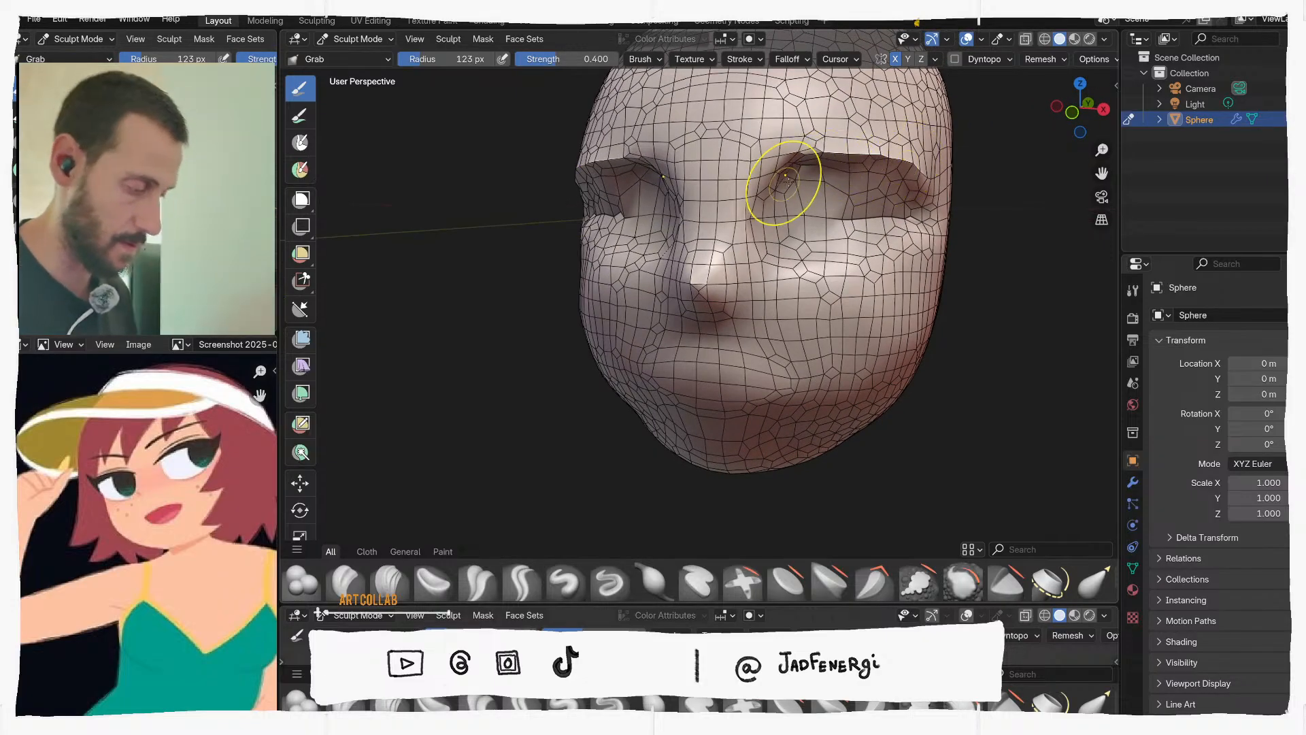
{"action": "mouse_move", "coordinate": [796, 175]}
{"action": "middle_mouse_down"}
{"action": "mouse_move", "coordinate": [876, 179]}
{"action": "mouse_move", "coordinate": [881, 167]}
{"action": "middle_mouse_up"}
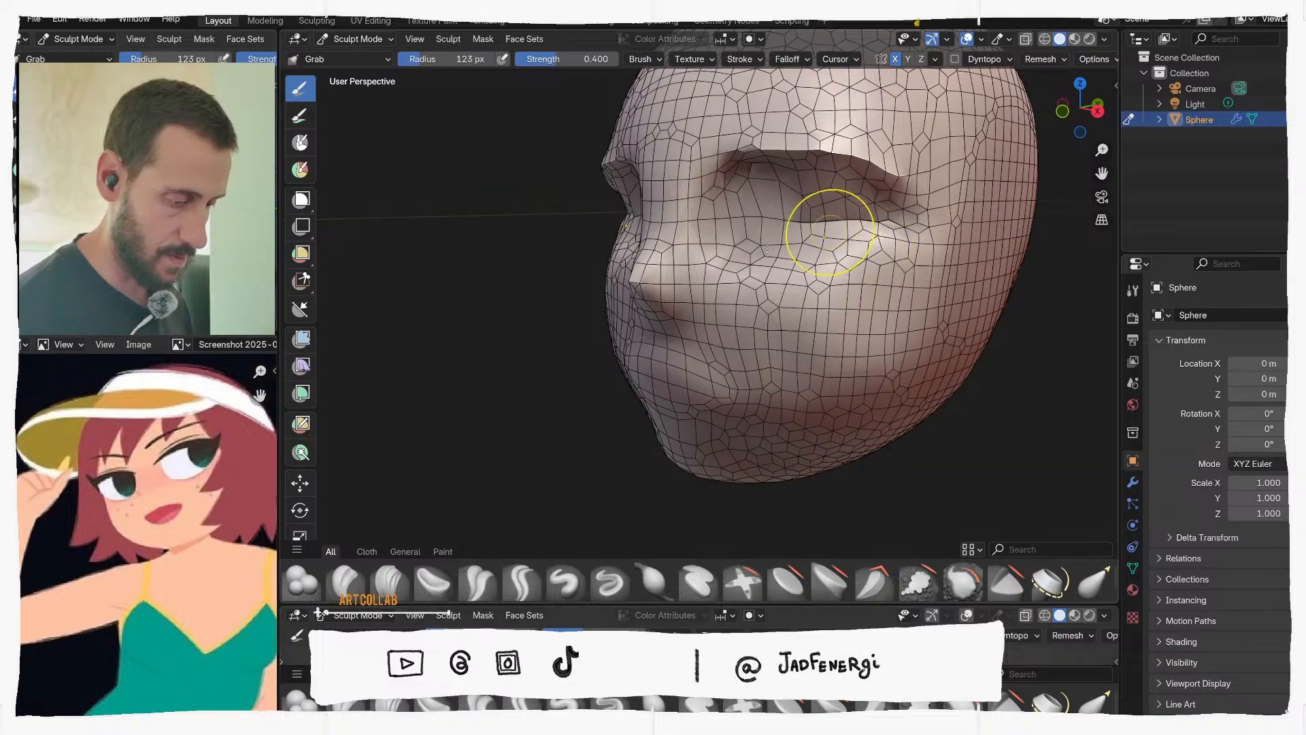
Adjust the lower eye socket rims and reshape the cheeks from below with the Grab brush at 259 px
{"action": "middle_click_drag", "start_coordinate": [828, 235], "coordinate": [861, 213]}
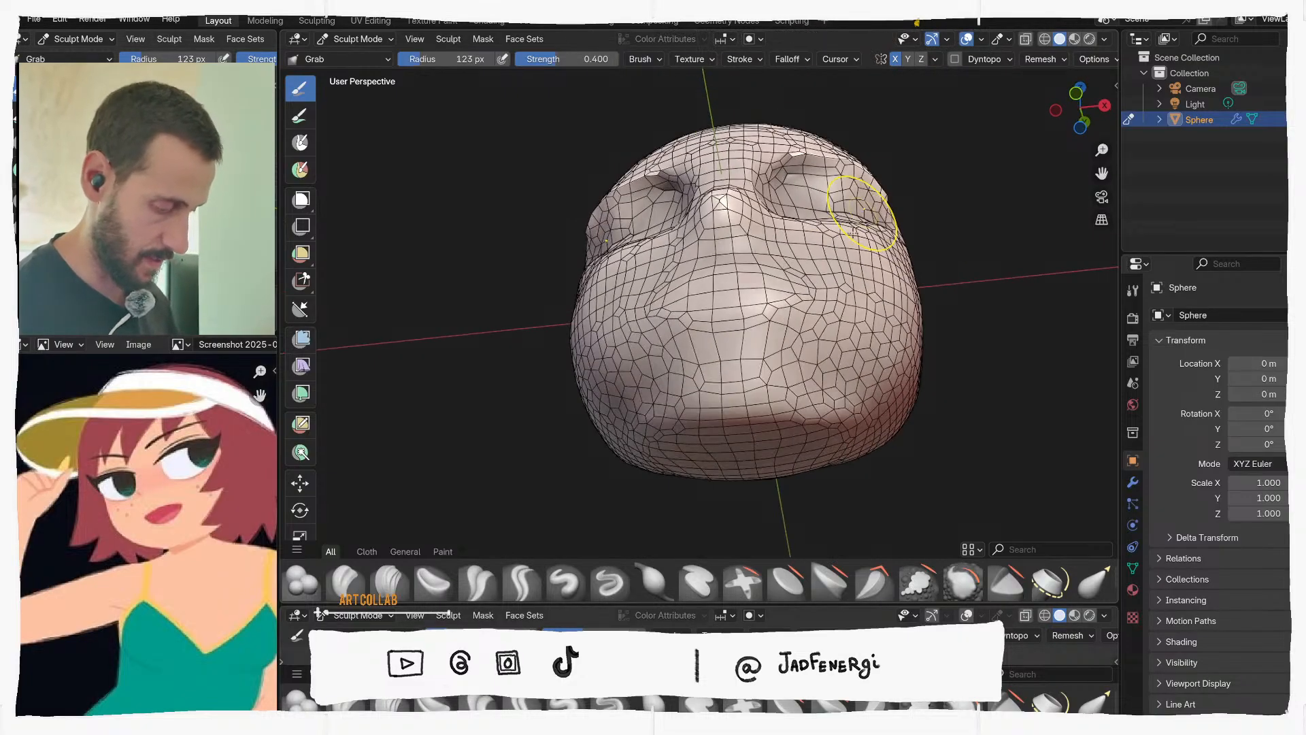
{"action": "key", "text": "f"}
{"action": "left_click", "coordinate": [878, 231]}
{"action": "middle_click_drag", "start_coordinate": [880, 268], "coordinate": [892, 213]}
{"action": "key", "text": "f"}
{"action": "left_click", "coordinate": [955, 251]}
{"action": "left_click_drag", "start_coordinate": [897, 264], "coordinate": [865, 252]}
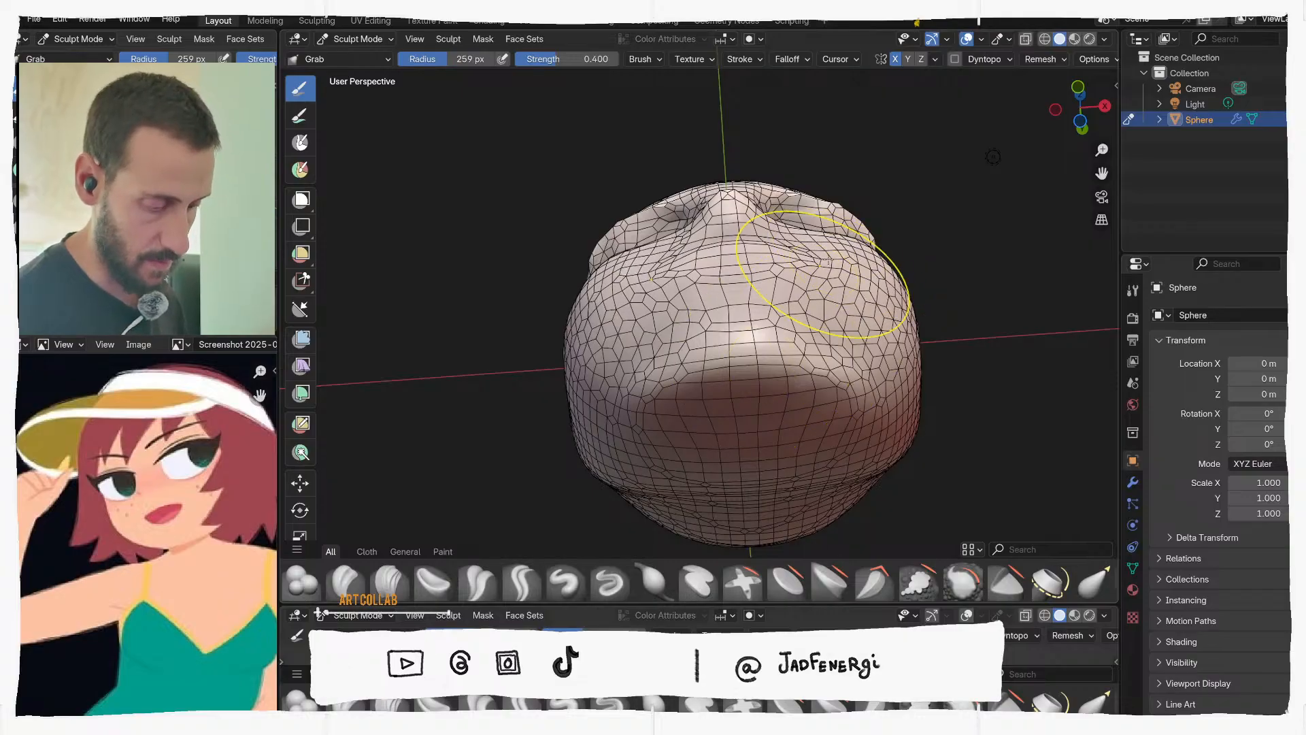
Reshape the nose tip and bridge in profile with the Grab brush, ending at 151 px
{"action": "mouse_move", "coordinate": [825, 262]}
{"action": "middle_mouse_down"}
{"action": "mouse_move", "coordinate": [831, 399]}
{"action": "mouse_move", "coordinate": [747, 293]}
{"action": "mouse_move", "coordinate": [640, 302]}
{"action": "middle_mouse_up"}
{"action": "key", "text": "f"}
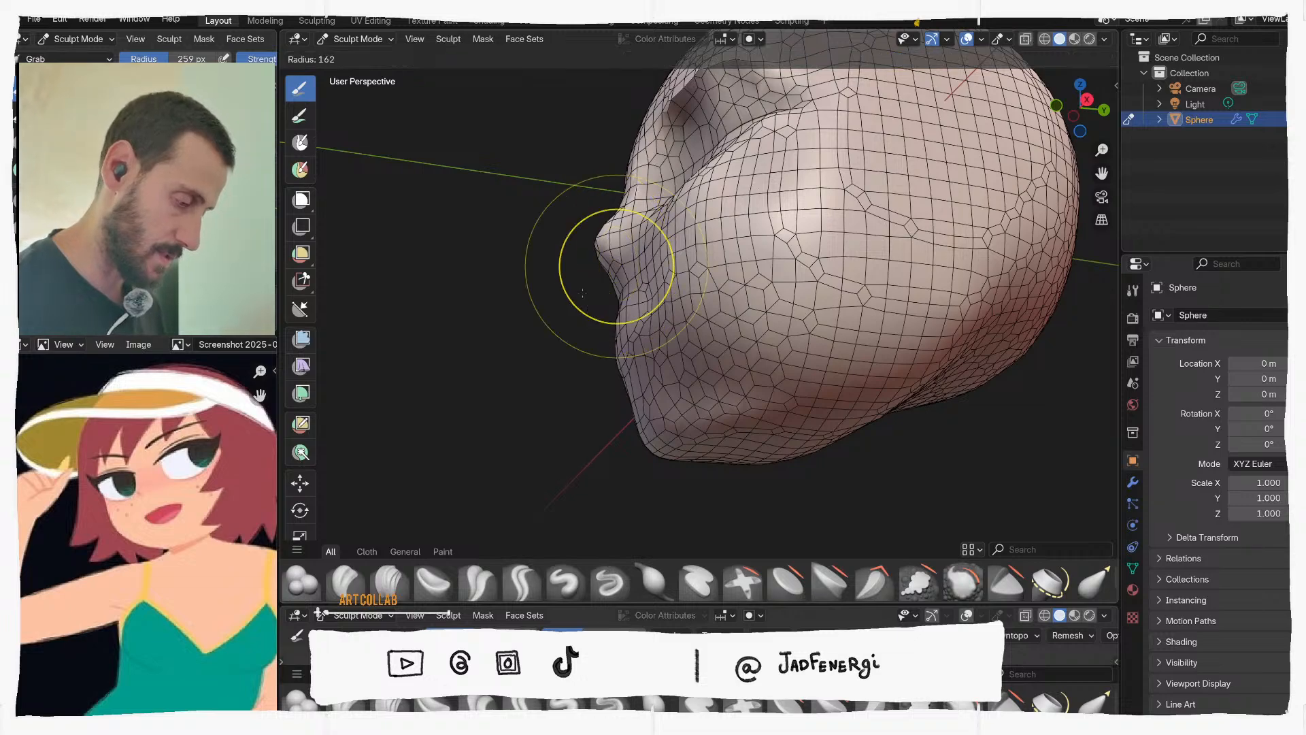
{"action": "left_click", "coordinate": [581, 269]}
{"action": "mouse_move", "coordinate": [581, 269]}
{"action": "middle_mouse_down"}
{"action": "mouse_move", "coordinate": [626, 315]}
{"action": "mouse_move", "coordinate": [871, 196]}
{"action": "middle_mouse_up"}
{"action": "key", "text": "f"}
{"action": "left_click", "coordinate": [638, 294]}
{"action": "key", "text": "f"}
{"action": "left_click", "coordinate": [842, 219]}
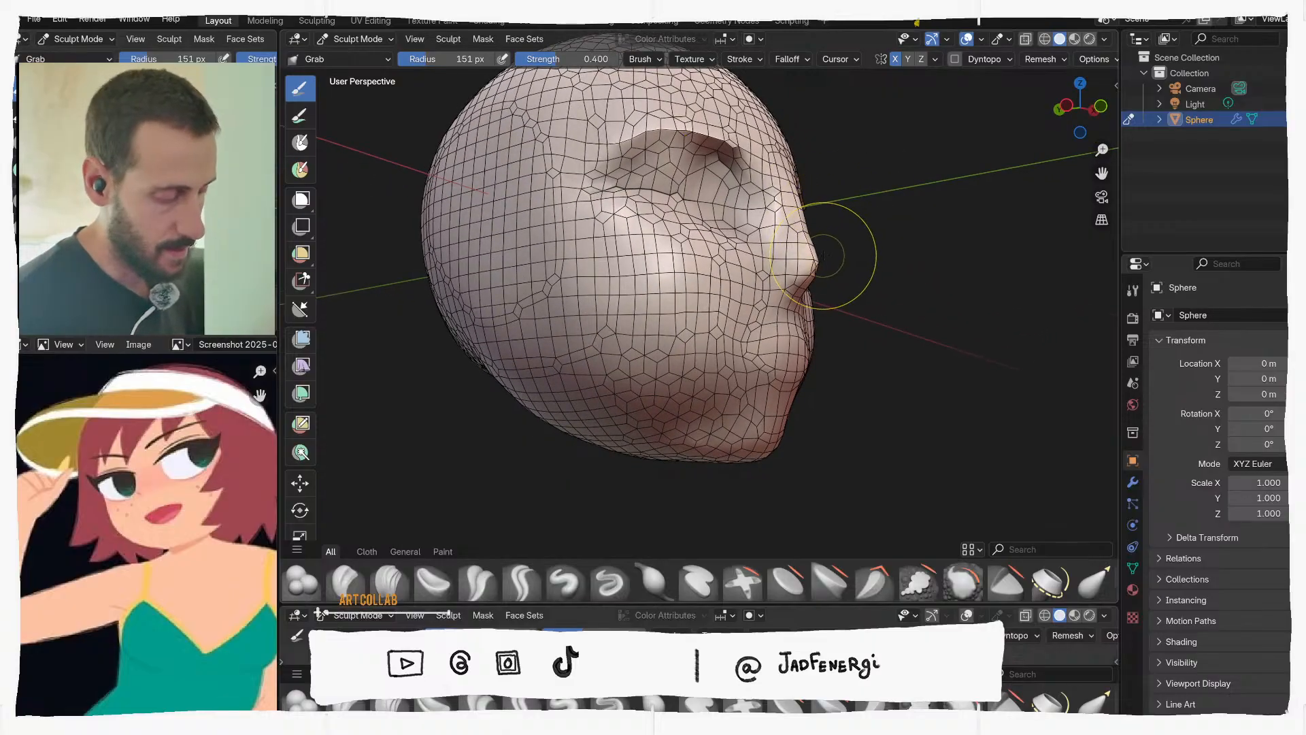
{"action": "middle_click_drag", "start_coordinate": [824, 256], "coordinate": [589, 261]}
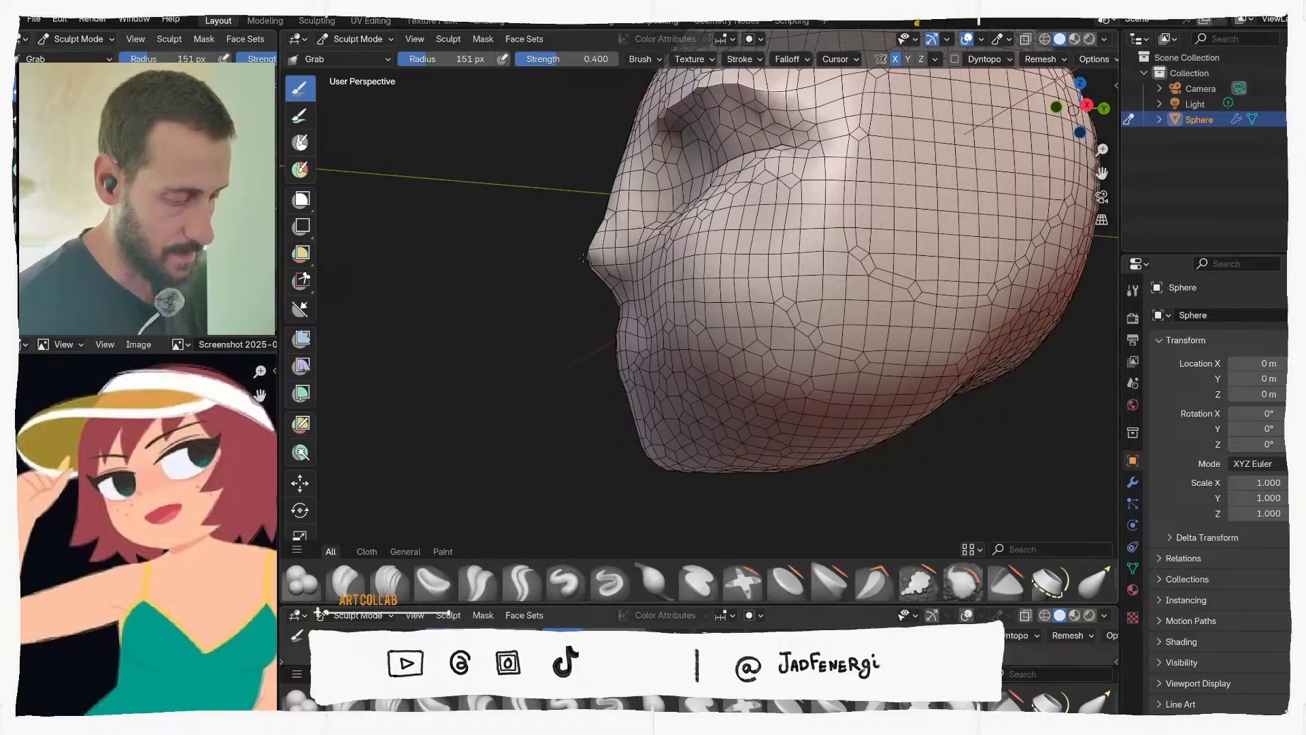
Pull the inner surface and lower rim of the eye sockets into a smoother form with the 151 px Grab brush
{"action": "mouse_move", "coordinate": [645, 198]}
{"action": "middle_mouse_down"}
{"action": "mouse_move", "coordinate": [643, 209]}
{"action": "mouse_move", "coordinate": [904, 218]}
{"action": "mouse_move", "coordinate": [839, 264]}
{"action": "mouse_move", "coordinate": [714, 210]}
{"action": "middle_mouse_up"}
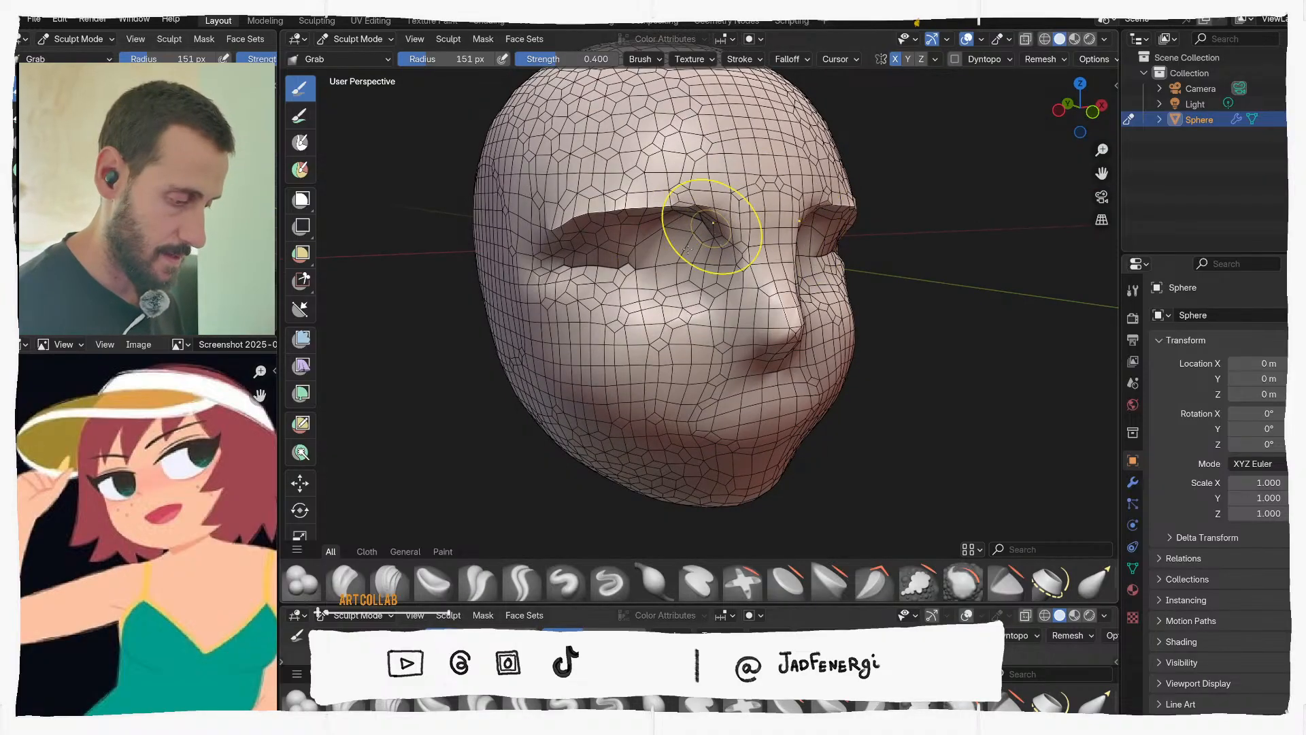
{"action": "mouse_move", "coordinate": [712, 225]}
{"action": "left_mouse_down"}
{"action": "mouse_move", "coordinate": [626, 248]}
{"action": "mouse_move", "coordinate": [640, 265]}
{"action": "left_mouse_up"}
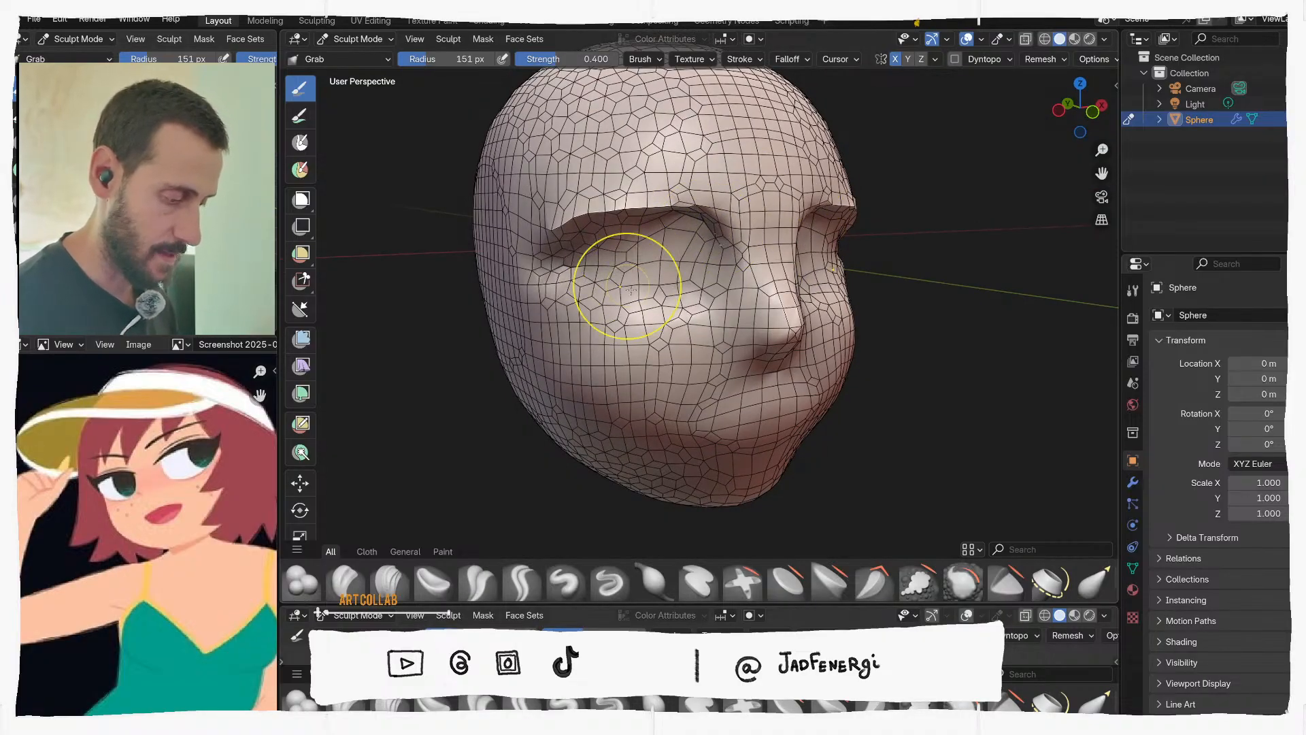
{"action": "middle_click_drag", "start_coordinate": [627, 285], "coordinate": [554, 218]}
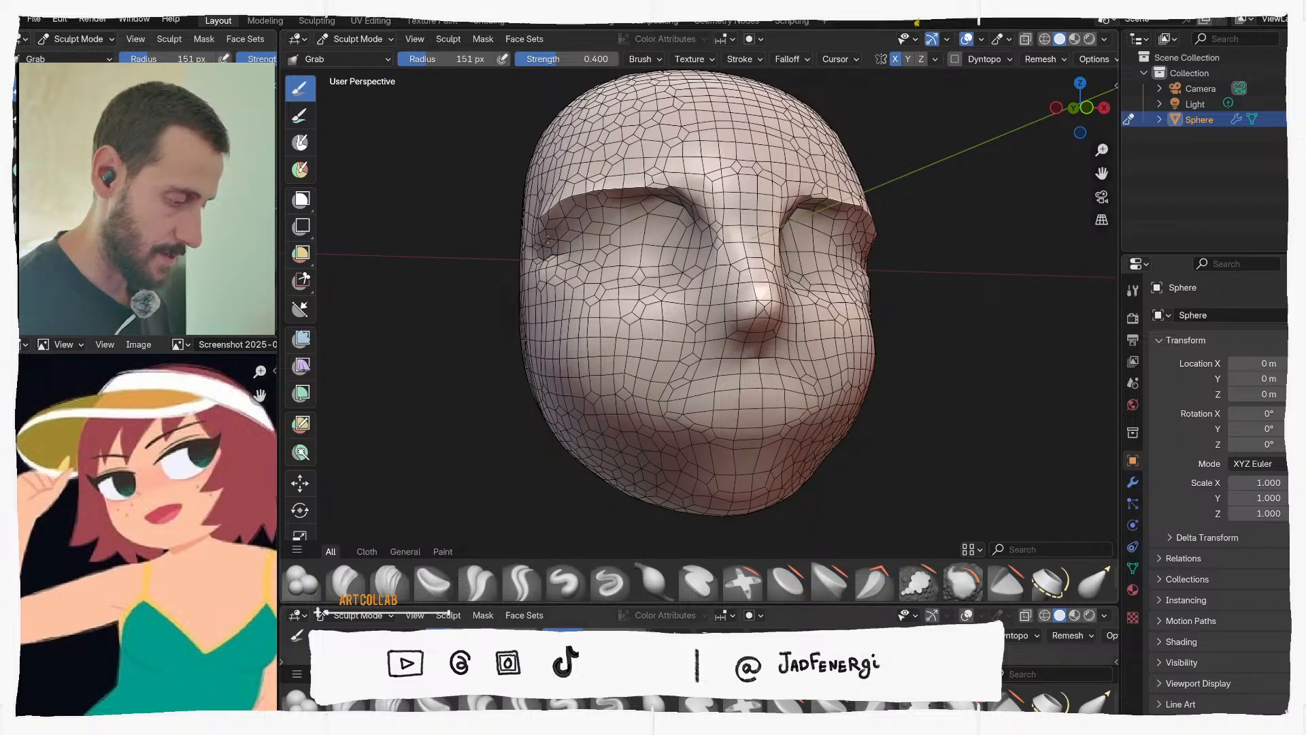
Adjust the outer brow ends and the area around the mouth with the Grab brush at 151 px and 102 px
{"action": "middle_click_drag", "start_coordinate": [545, 224], "coordinate": [534, 227]}
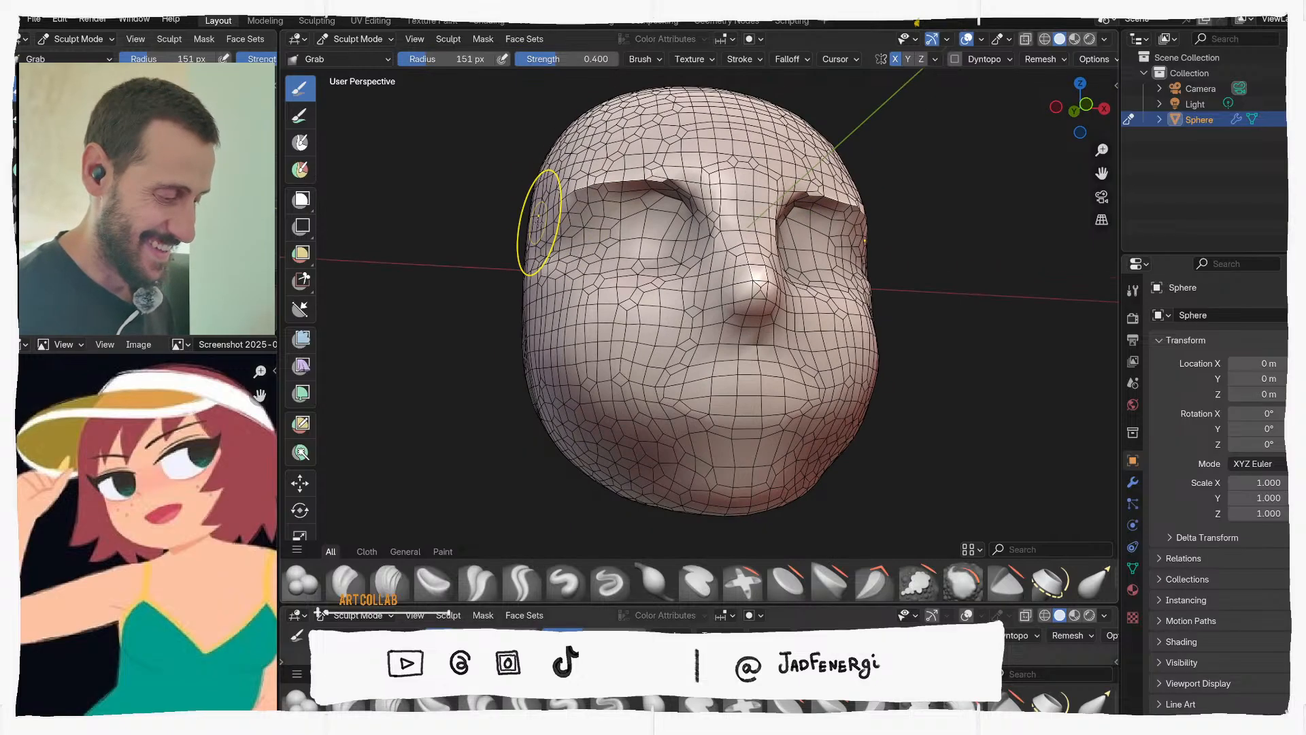
{"action": "mouse_move", "coordinate": [835, 211]}
{"action": "middle_mouse_down"}
{"action": "mouse_move", "coordinate": [803, 235]}
{"action": "mouse_move", "coordinate": [810, 181]}
{"action": "middle_mouse_up"}
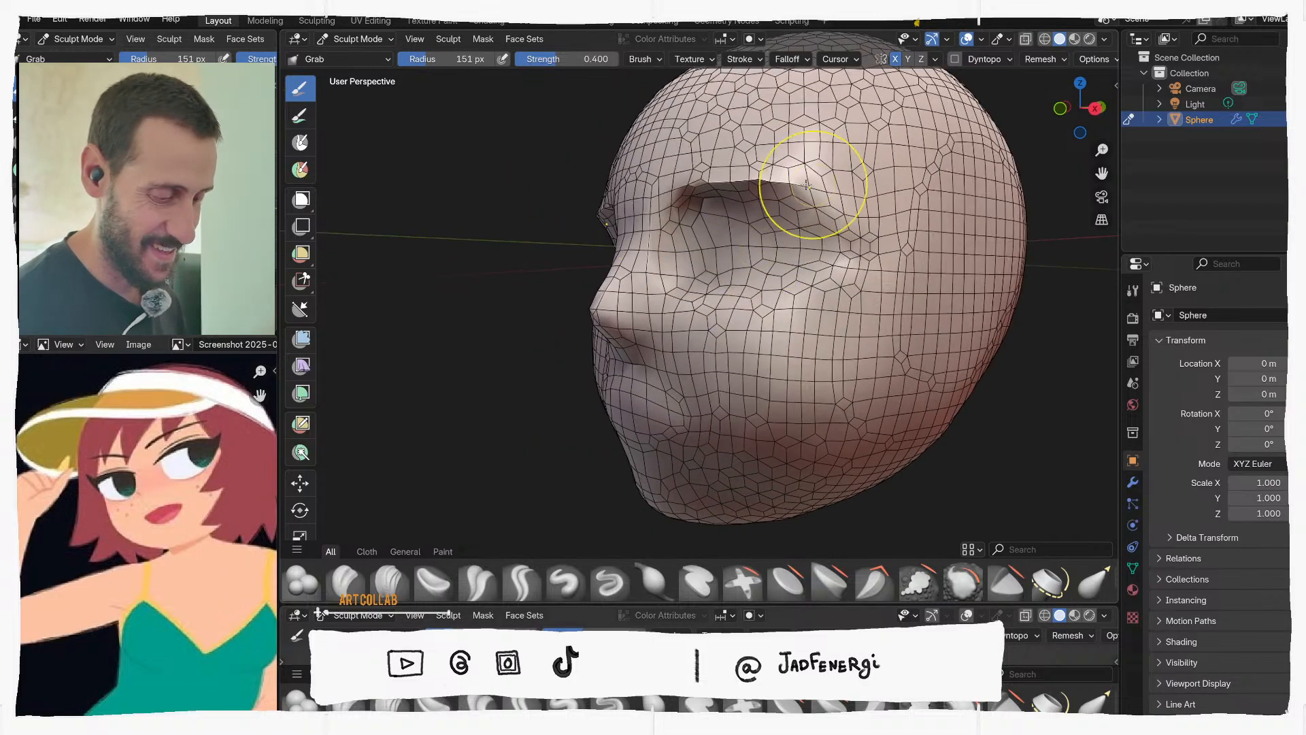
{"action": "middle_click_drag", "start_coordinate": [724, 344], "coordinate": [705, 356]}
{"action": "key", "text": "f"}
{"action": "left_click", "coordinate": [643, 398]}
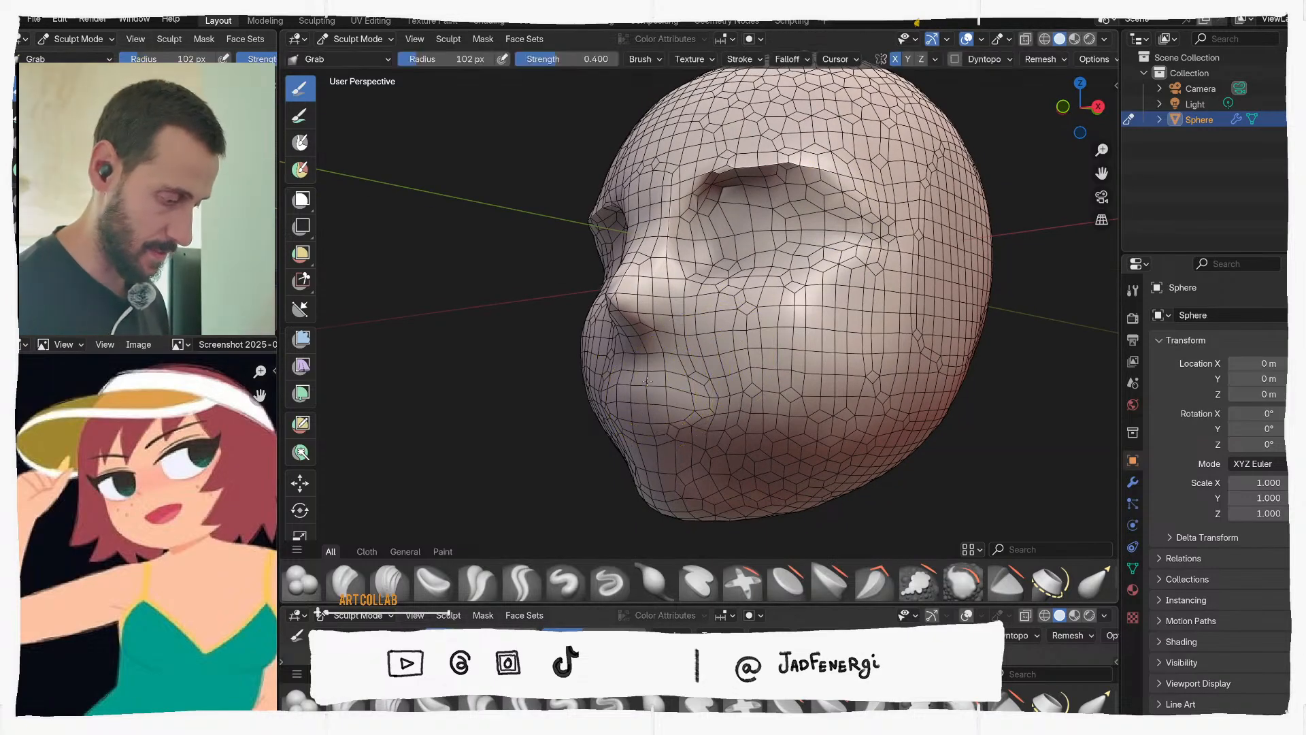
{"action": "middle_click_drag", "start_coordinate": [666, 379], "coordinate": [701, 410]}
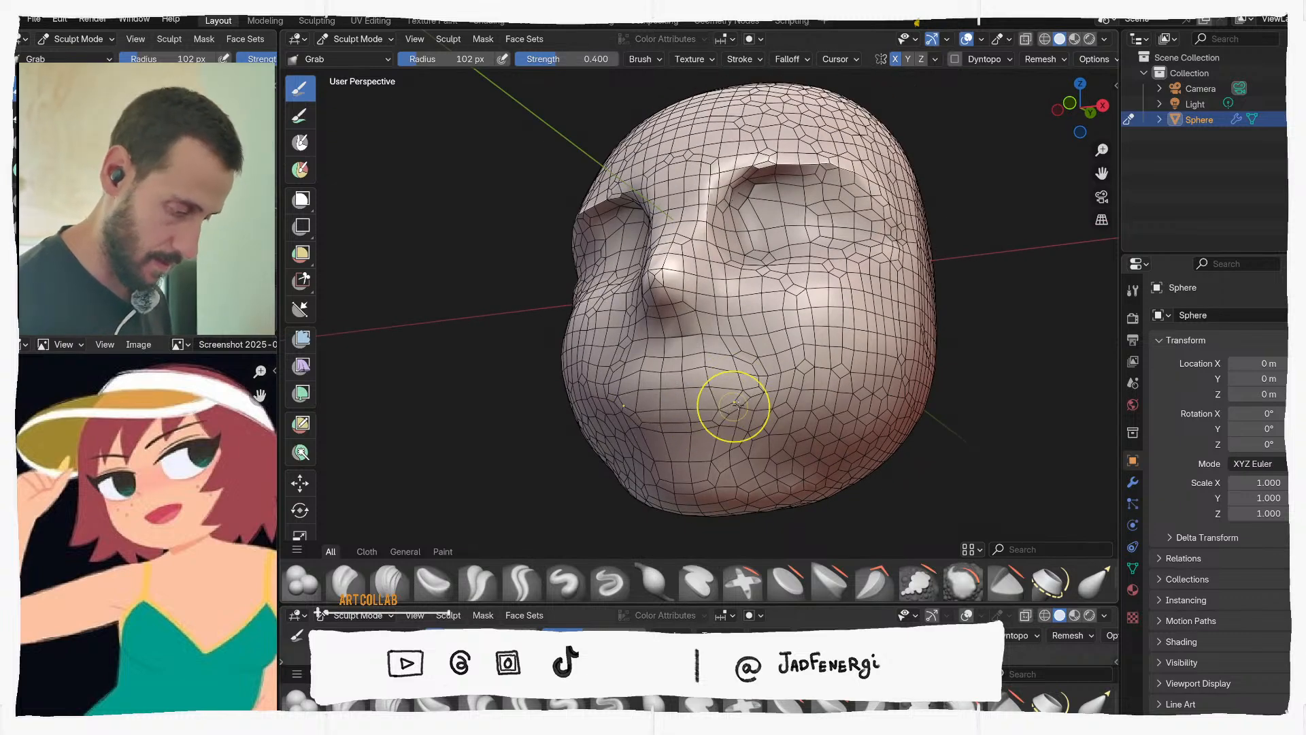
{"action": "middle_click_drag", "start_coordinate": [777, 375], "coordinate": [732, 358]}
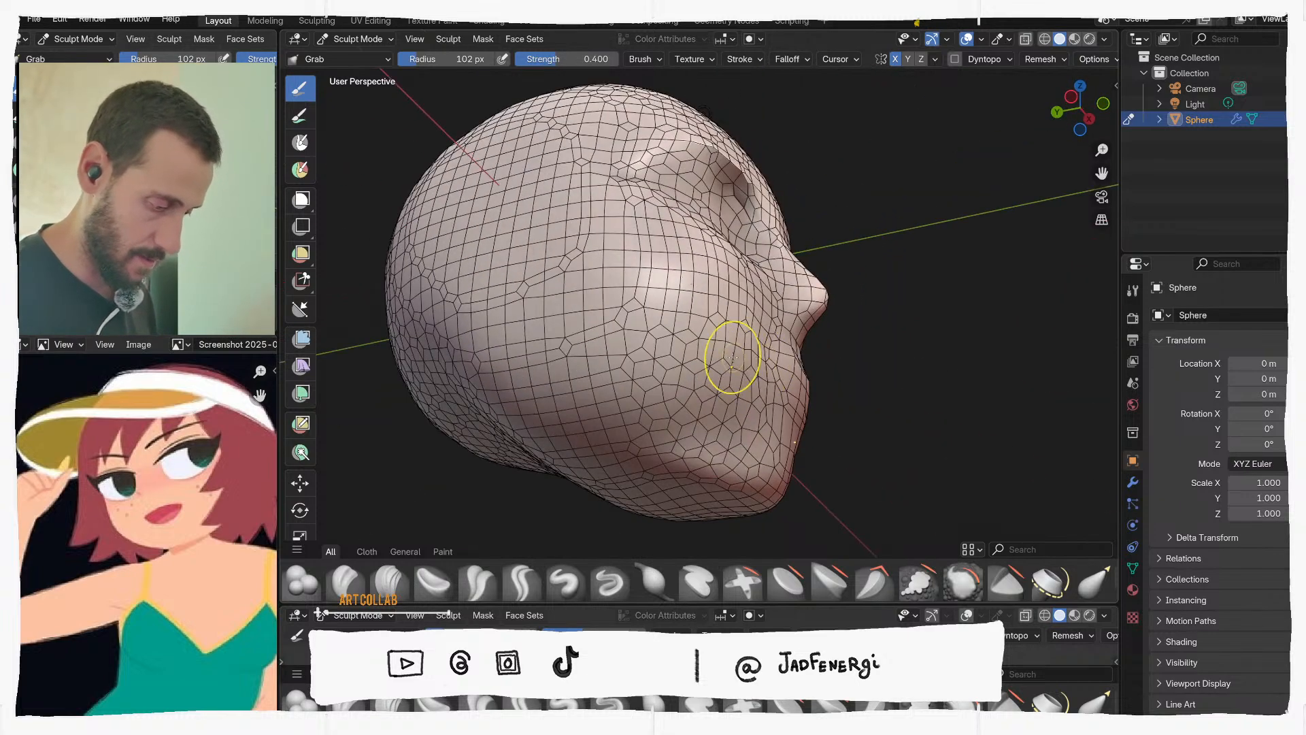
Shape the mouth corners and the cheeks beside them with the Grab brush at 177 px and 243 px
{"action": "key", "text": "f"}
{"action": "left_click", "coordinate": [828, 362]}
{"action": "mouse_move", "coordinate": [828, 362]}
{"action": "middle_mouse_down"}
{"action": "mouse_move", "coordinate": [709, 366]}
{"action": "mouse_move", "coordinate": [680, 384]}
{"action": "middle_mouse_up"}
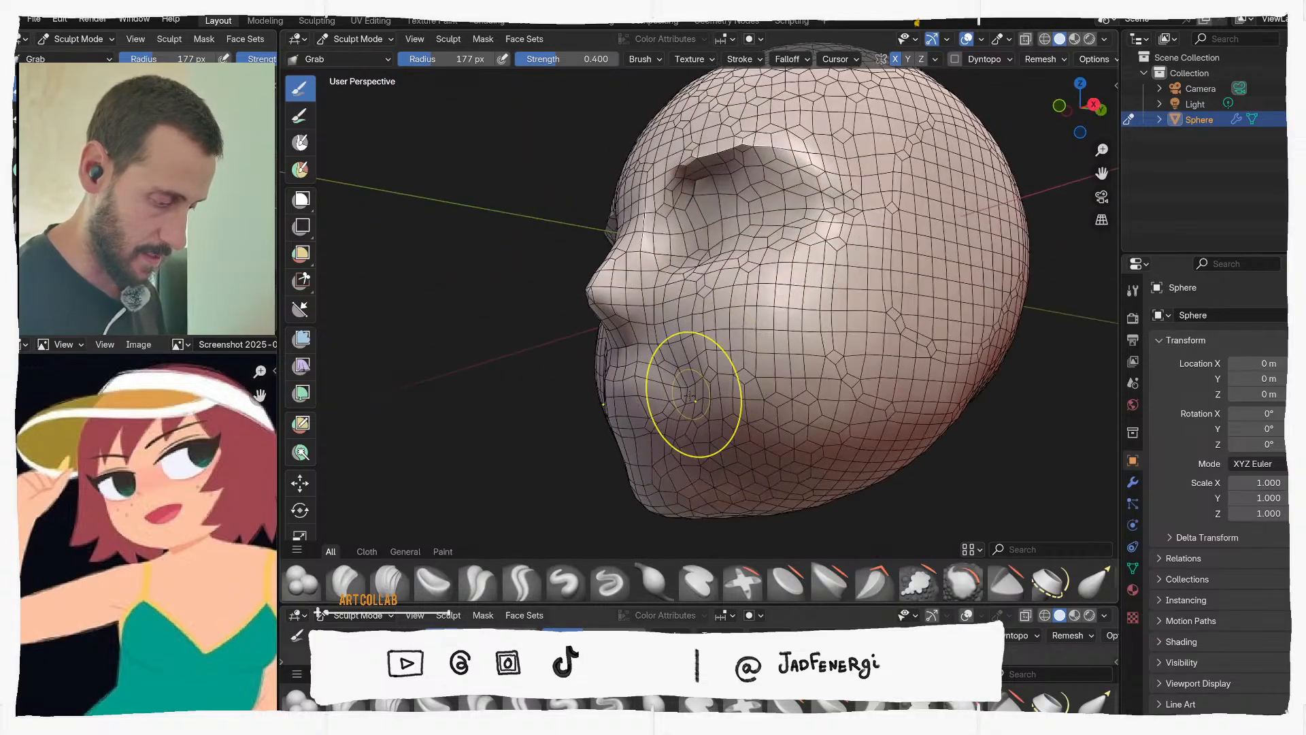
{"action": "key", "text": "f"}
{"action": "left_click", "coordinate": [767, 344]}
{"action": "middle_click_drag", "start_coordinate": [767, 344], "coordinate": [793, 344]}
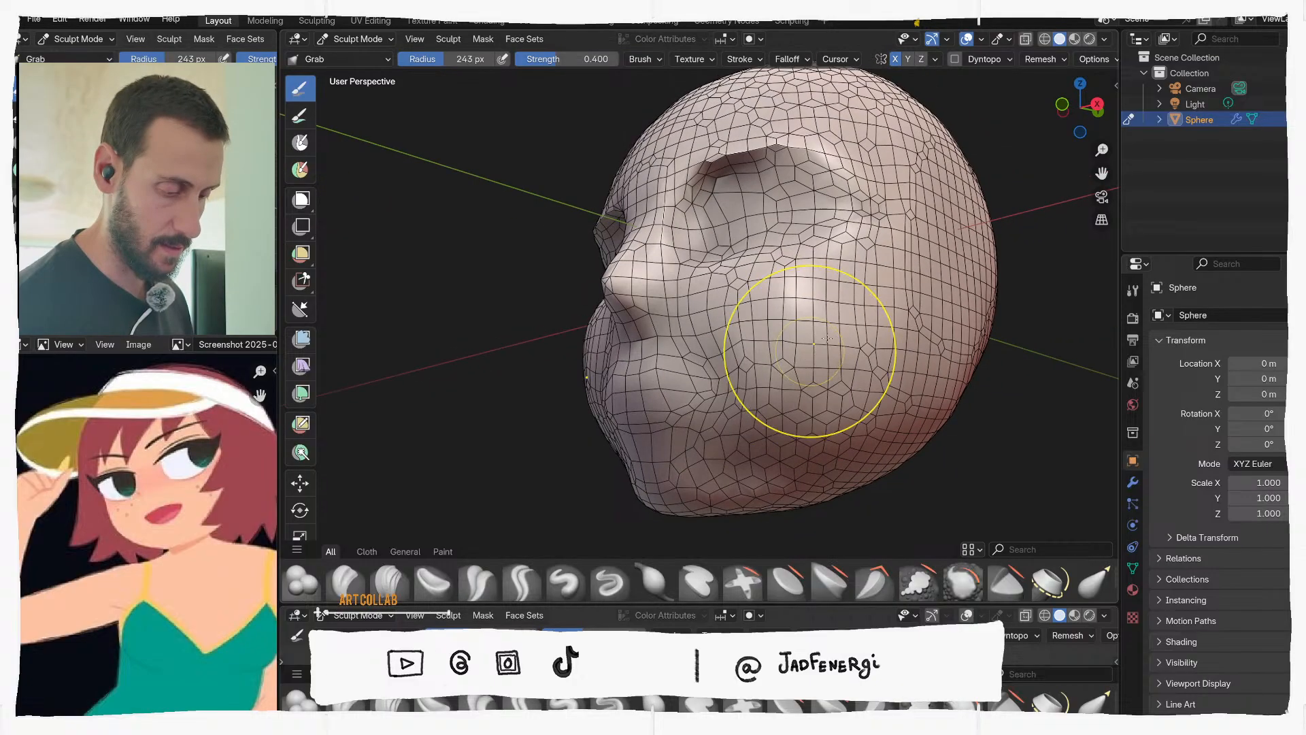
{"action": "middle_click_drag", "start_coordinate": [913, 317], "coordinate": [891, 320]}
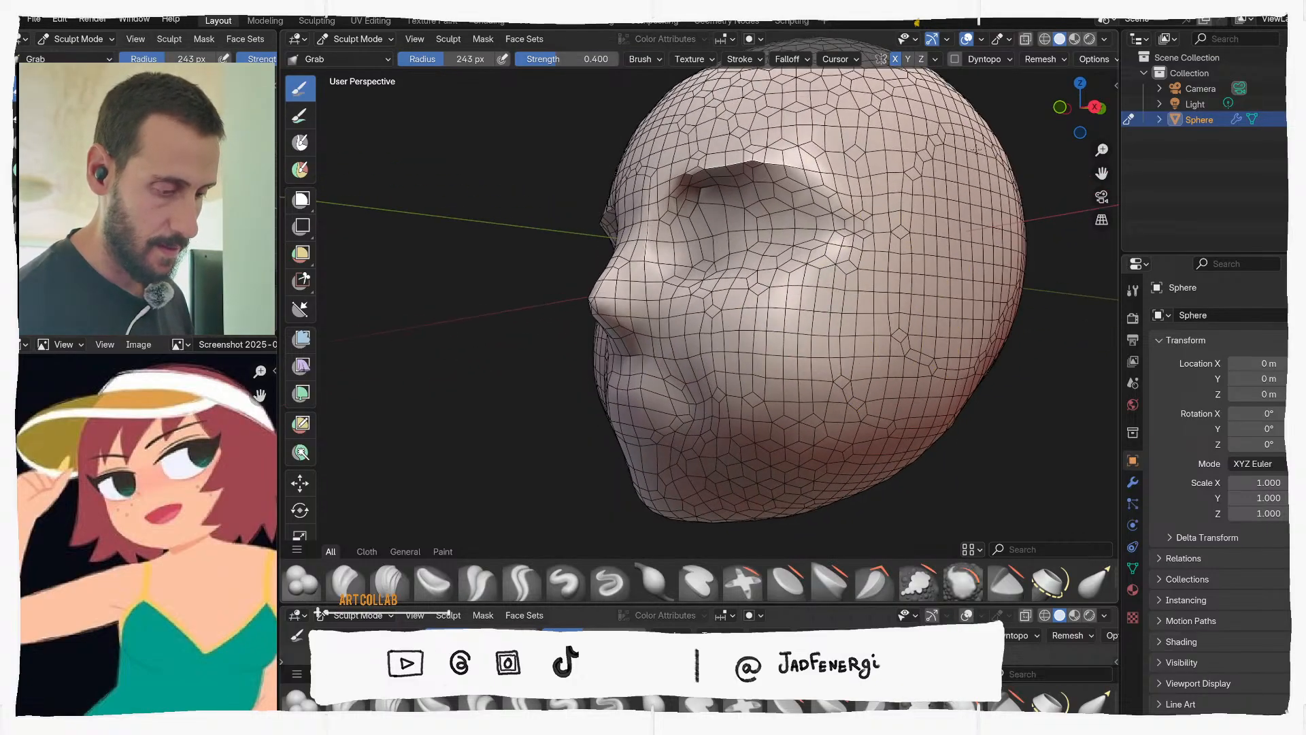
Refine the inner surface of the eye sockets with the Grab brush at 108 px
{"action": "mouse_move", "coordinate": [977, 149]}
{"action": "middle_mouse_down"}
{"action": "mouse_move", "coordinate": [928, 335]}
{"action": "mouse_move", "coordinate": [864, 310]}
{"action": "mouse_move", "coordinate": [720, 306]}
{"action": "mouse_move", "coordinate": [696, 265]}
{"action": "middle_mouse_up"}
{"action": "key", "text": "f"}
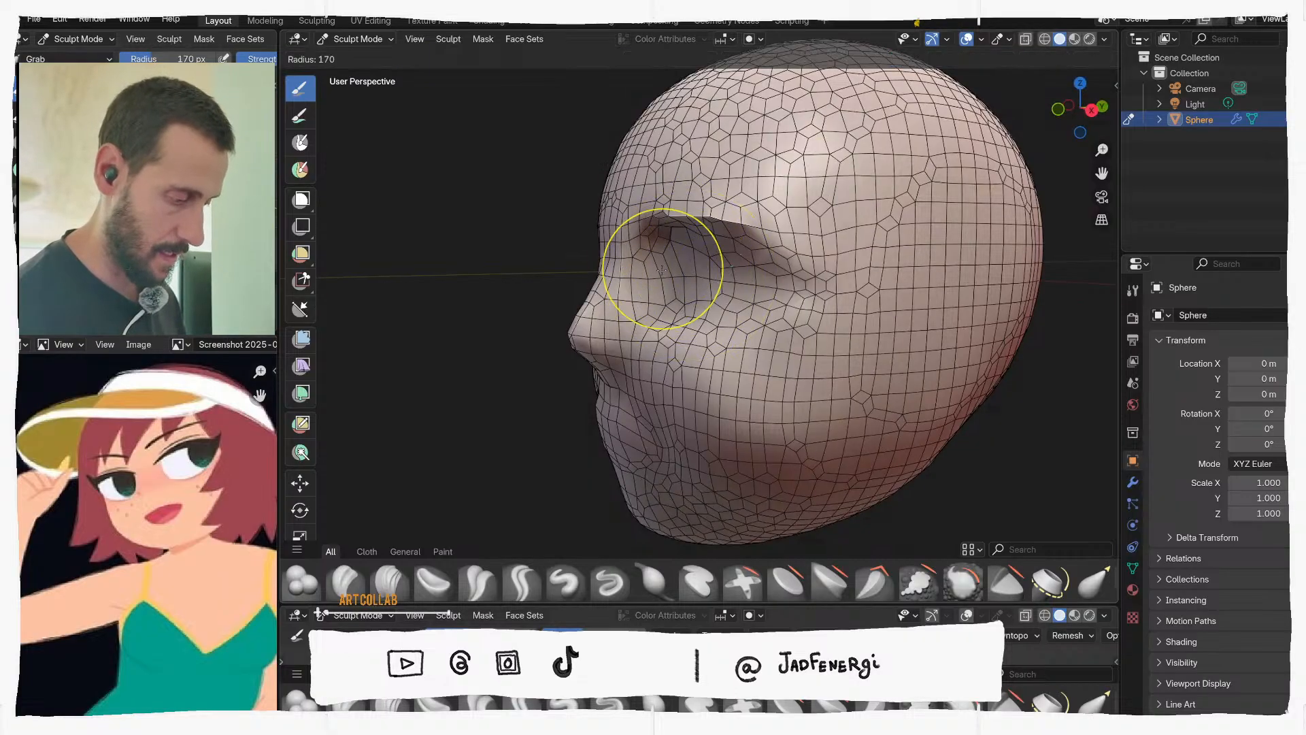
{"action": "left_click", "coordinate": [662, 274]}
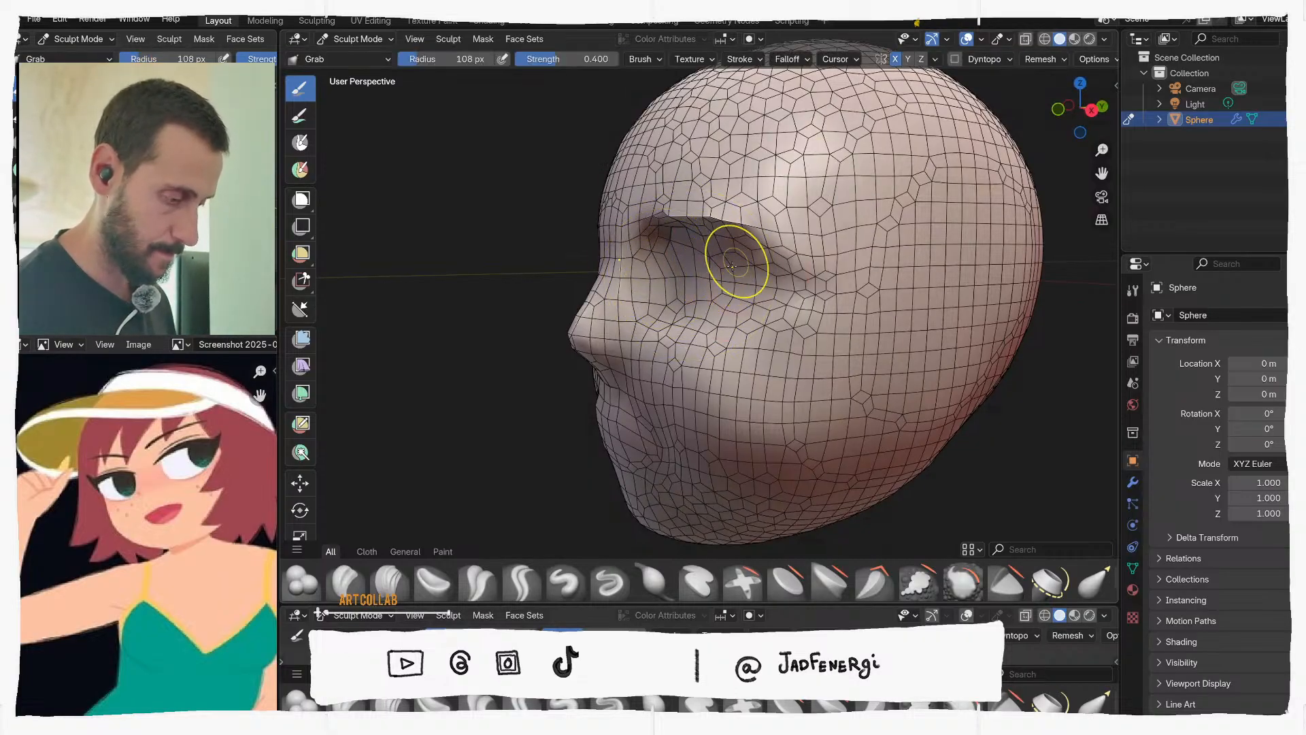
Hide the wireframe overlay on the head to show its smooth surface
{"action": "mouse_move", "coordinate": [723, 275]}
{"action": "middle_mouse_down"}
{"action": "mouse_move", "coordinate": [735, 267]}
{"action": "mouse_move", "coordinate": [706, 307]}
{"action": "middle_mouse_up"}
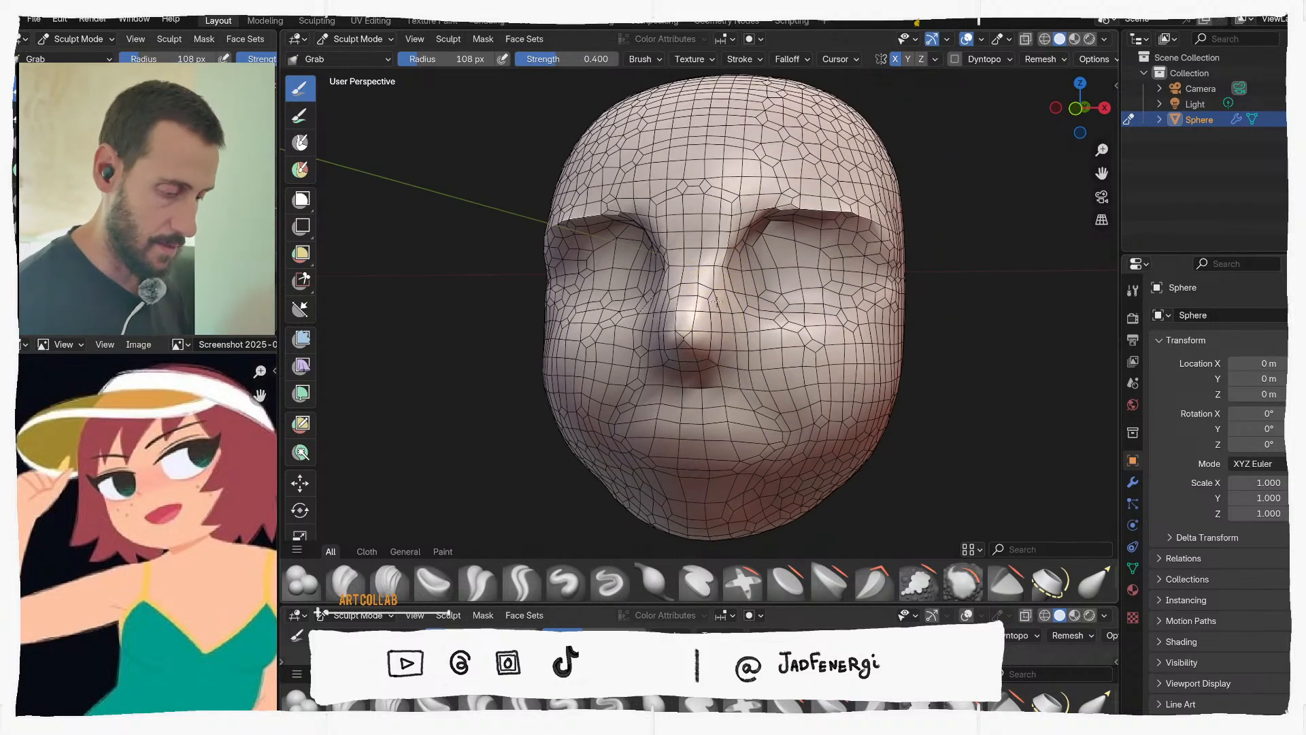
{"action": "key", "text": "q"}
{"action": "left_click", "coordinate": [693, 343]}
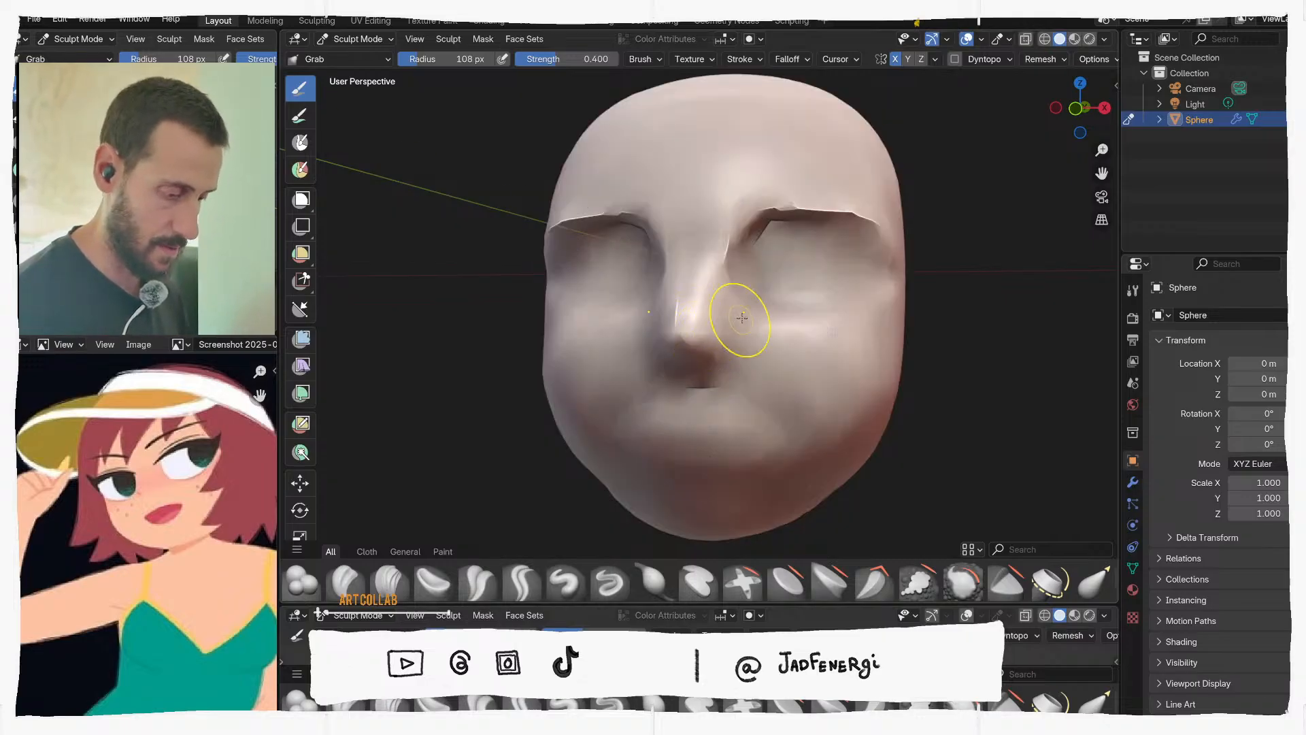
Smooth out the cheek and mouth volumes from both sides with the Grab brush at 185 px and 121 px
{"action": "mouse_move", "coordinate": [741, 320]}
{"action": "middle_mouse_down"}
{"action": "mouse_move", "coordinate": [790, 280]}
{"action": "mouse_move", "coordinate": [766, 316]}
{"action": "mouse_move", "coordinate": [846, 318]}
{"action": "mouse_move", "coordinate": [844, 287]}
{"action": "middle_mouse_up"}
{"action": "key", "text": "f"}
{"action": "left_click", "coordinate": [872, 318]}
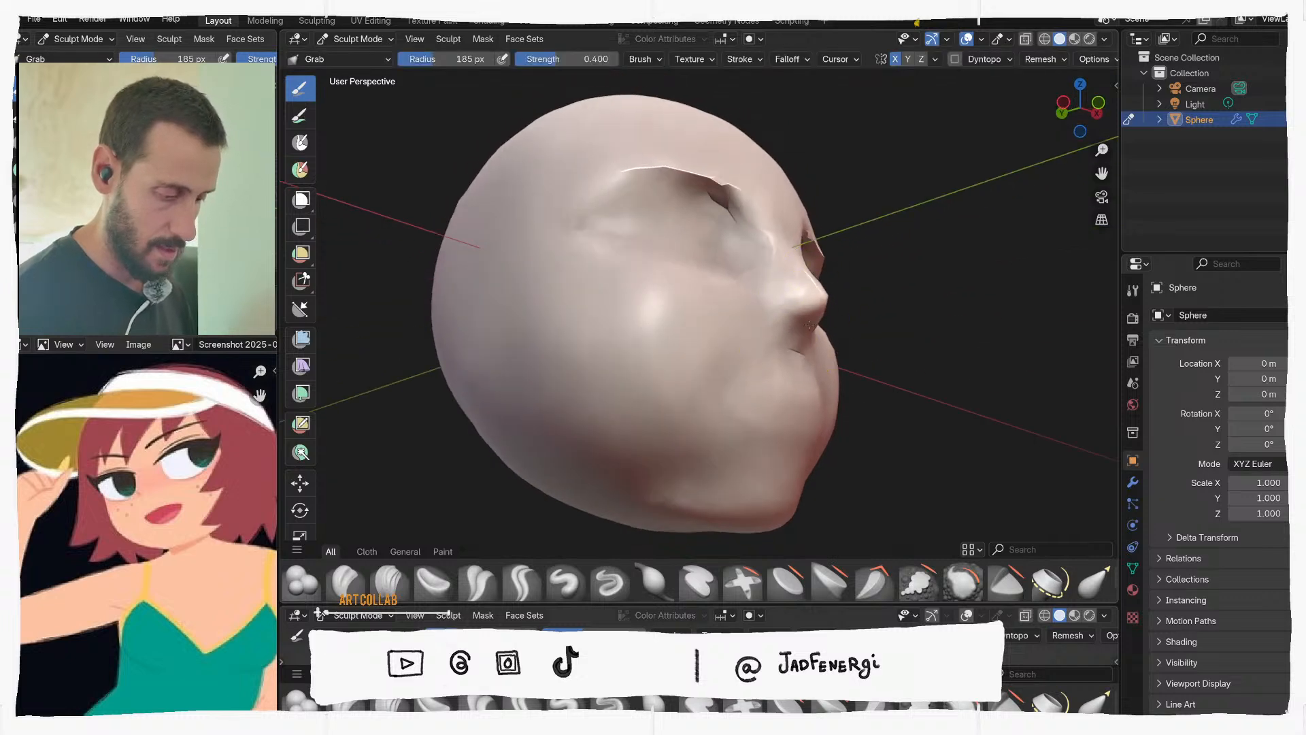
{"action": "mouse_move", "coordinate": [789, 334]}
{"action": "middle_mouse_down"}
{"action": "mouse_move", "coordinate": [658, 345]}
{"action": "mouse_move", "coordinate": [685, 346]}
{"action": "mouse_move", "coordinate": [714, 385]}
{"action": "mouse_move", "coordinate": [768, 387]}
{"action": "mouse_move", "coordinate": [680, 385]}
{"action": "middle_mouse_up"}
{"action": "key", "text": "f"}
{"action": "left_click", "coordinate": [664, 381]}
{"action": "middle_click_drag", "start_coordinate": [789, 387], "coordinate": [796, 351], "text": "ctrl"}
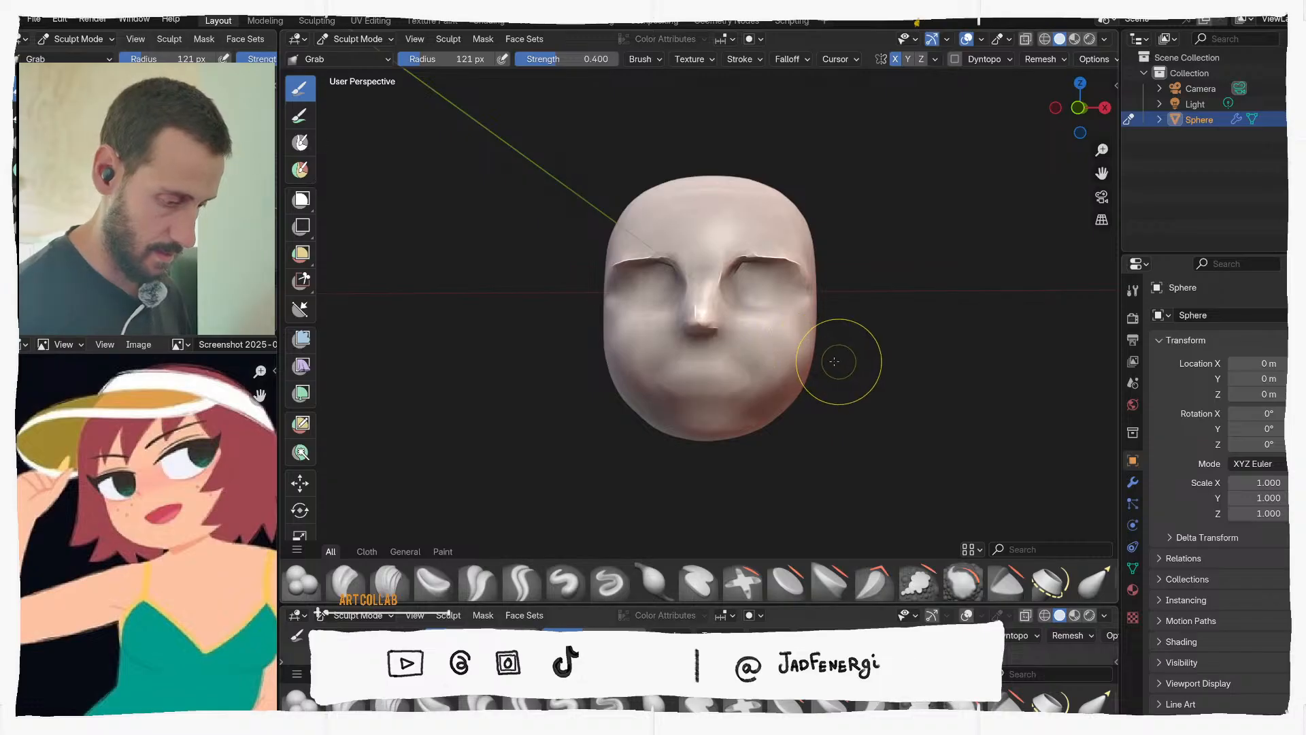
Pull the lower cheeks and jaw sides inward with the Grab brush at 215 px
{"action": "key", "text": "f"}
{"action": "left_click", "coordinate": [807, 357]}
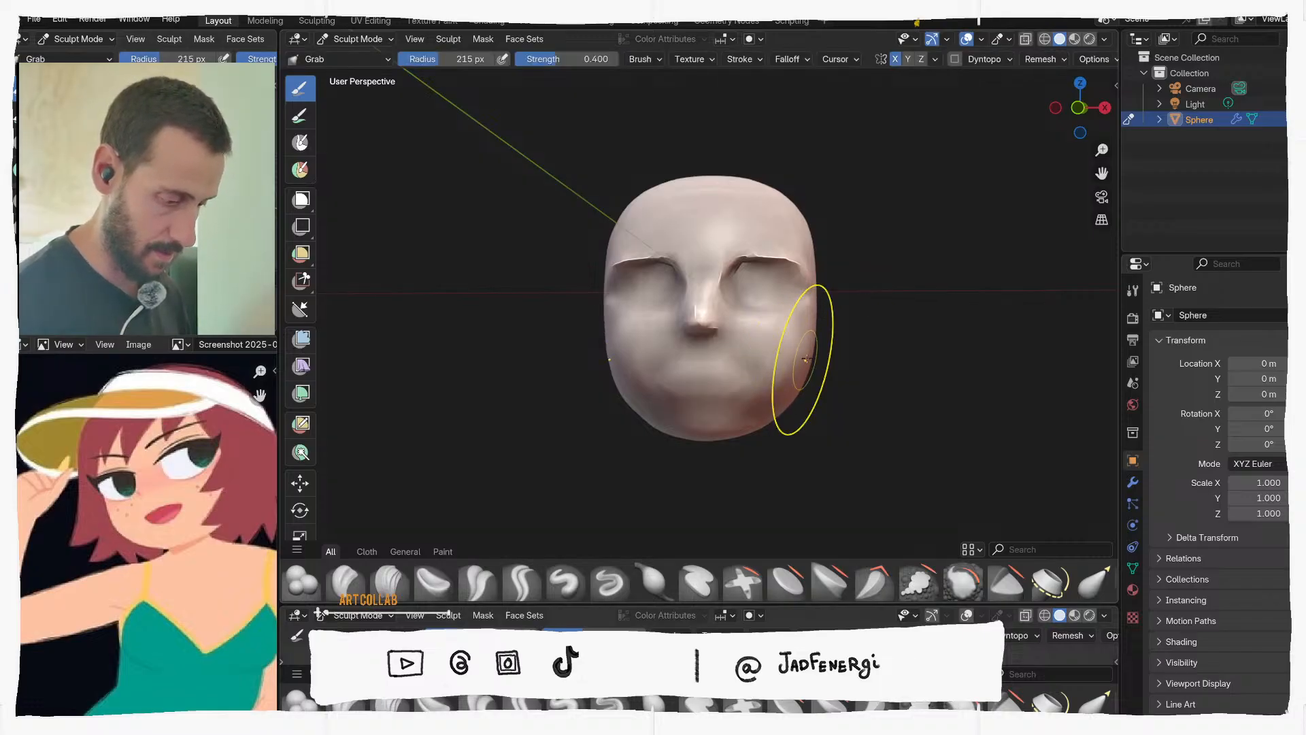
{"action": "left_click_drag", "start_coordinate": [807, 359], "coordinate": [800, 369]}
{"action": "mouse_move", "coordinate": [800, 369]}
{"action": "middle_mouse_down"}
{"action": "mouse_move", "coordinate": [789, 322]}
{"action": "mouse_move", "coordinate": [777, 386]}
{"action": "middle_mouse_up"}
{"action": "mouse_move", "coordinate": [704, 424]}
{"action": "middle_mouse_down"}
{"action": "mouse_move", "coordinate": [767, 409]}
{"action": "mouse_move", "coordinate": [787, 292]}
{"action": "mouse_move", "coordinate": [787, 306]}
{"action": "mouse_move", "coordinate": [766, 243]}
{"action": "middle_mouse_up"}
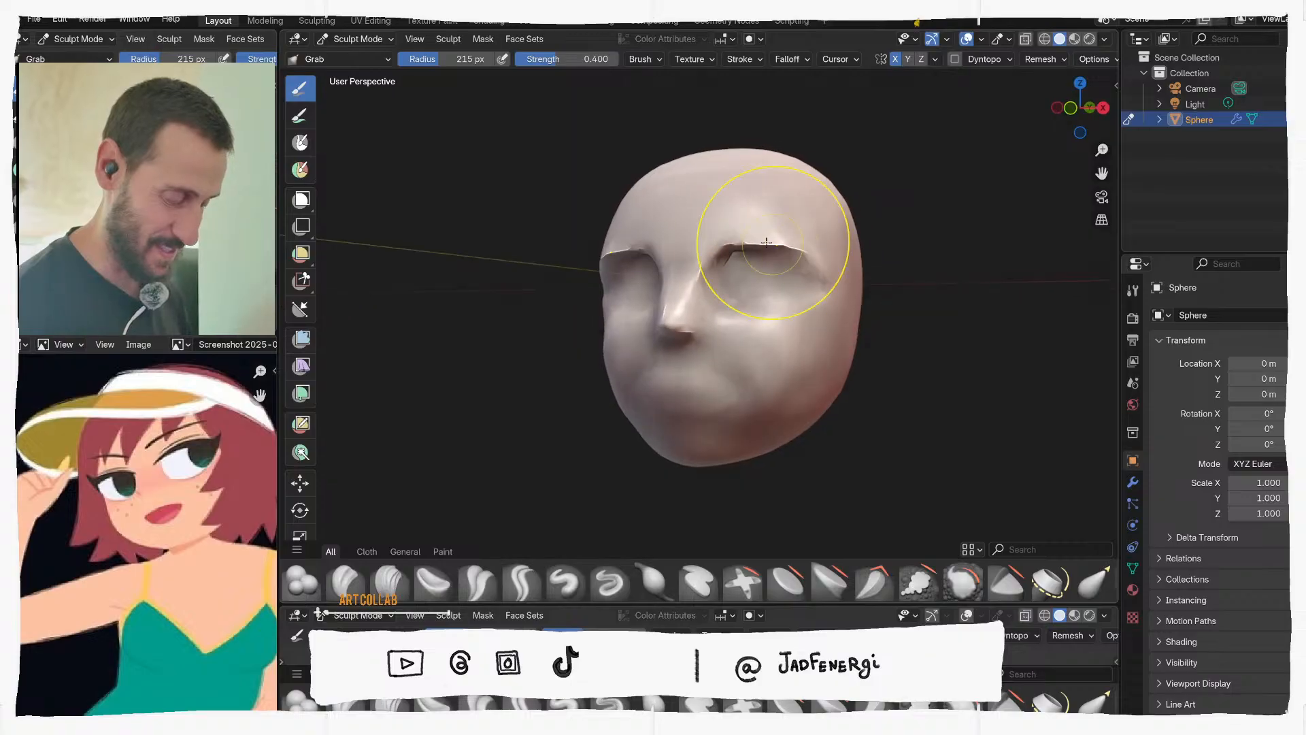
Refine the area between the nose bridge and inner brow with the Grab brush, starting at 160 px
{"action": "key", "text": "f"}
{"action": "left_click", "coordinate": [787, 267]}
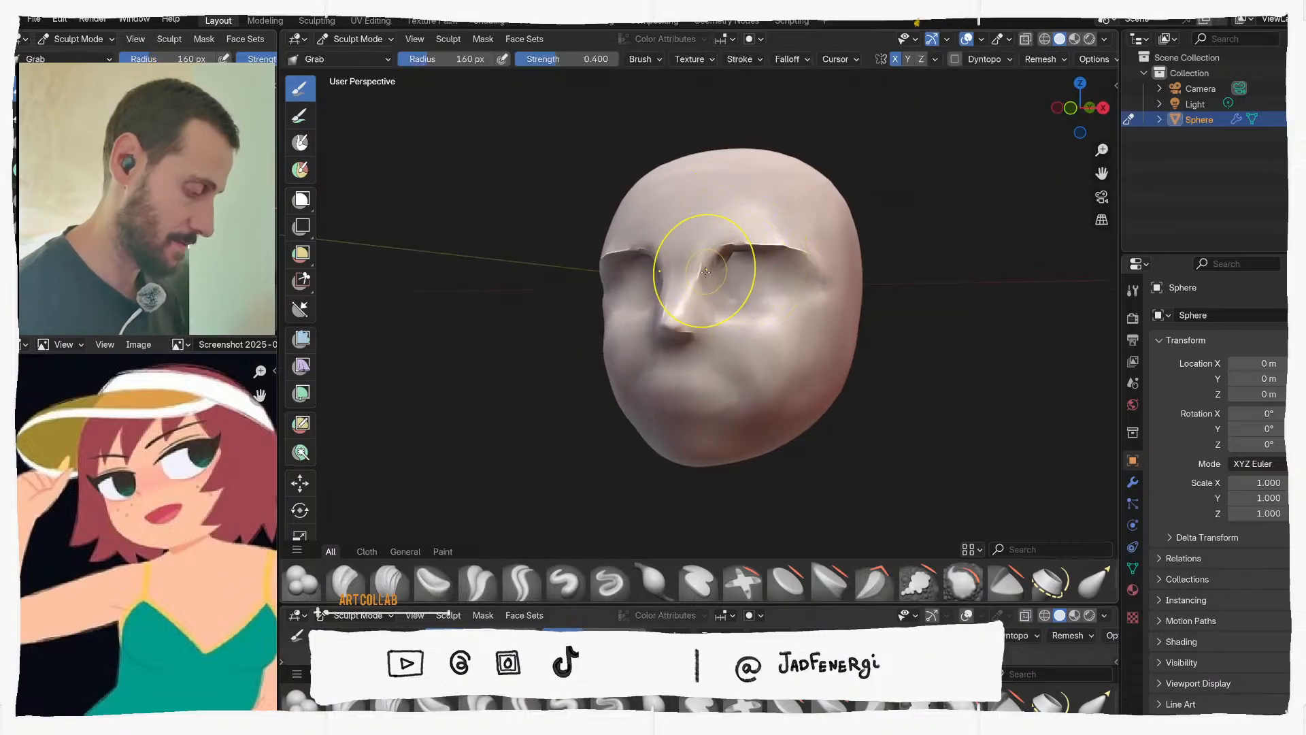
{"action": "key", "text": "bracketleft"}
{"action": "key", "text": "bracketleft"}
{"action": "mouse_move", "coordinate": [713, 265]}
{"action": "middle_mouse_down"}
{"action": "mouse_move", "coordinate": [794, 239]}
{"action": "mouse_move", "coordinate": [805, 292]}
{"action": "mouse_move", "coordinate": [836, 286]}
{"action": "middle_mouse_up"}
Adjust the forehead and skull curve in profile with the Grab brush at 308 px
{"action": "key", "text": "f"}
{"action": "left_click", "coordinate": [727, 274]}
{"action": "key", "text": "f"}
{"action": "left_click", "coordinate": [861, 218]}
{"action": "mouse_move", "coordinate": [742, 238]}
{"action": "middle_mouse_down"}
{"action": "mouse_move", "coordinate": [782, 241]}
{"action": "mouse_move", "coordinate": [671, 174]}
{"action": "mouse_move", "coordinate": [670, 204]}
{"action": "middle_mouse_up"}
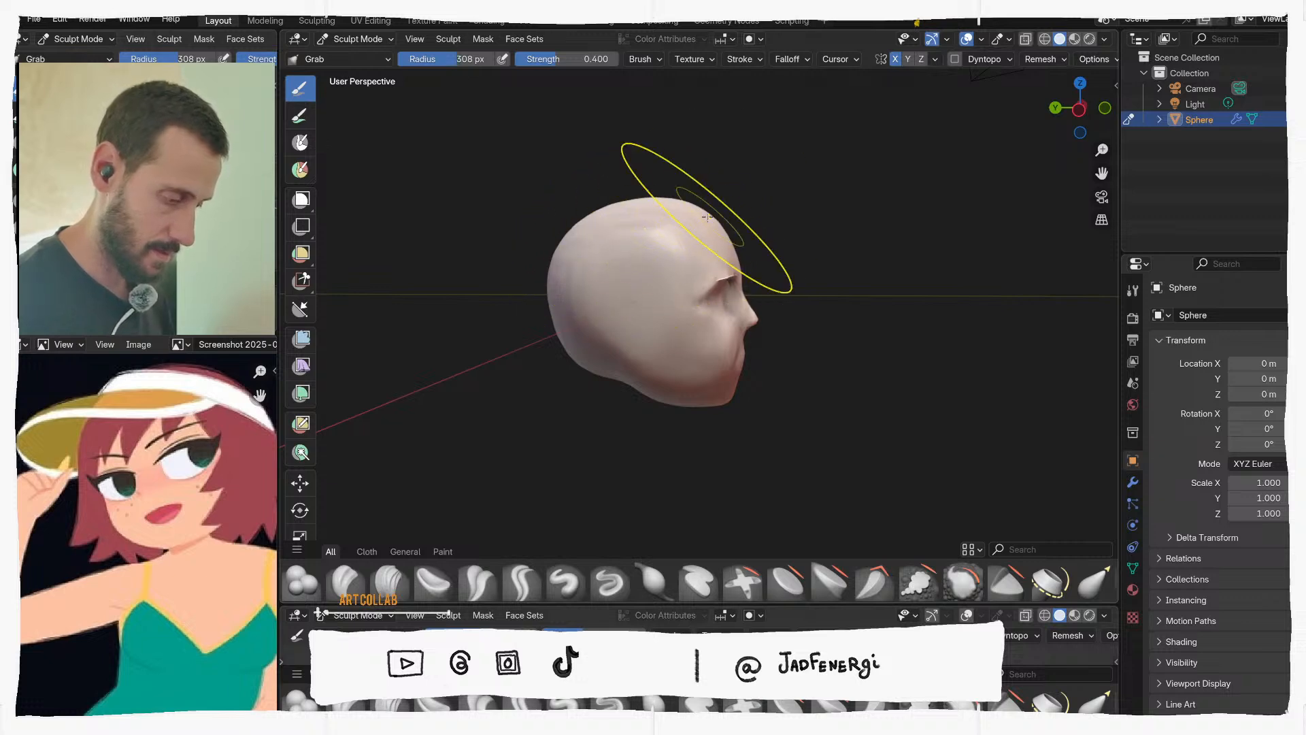
{"action": "middle_click_drag", "start_coordinate": [743, 289], "coordinate": [820, 359]}
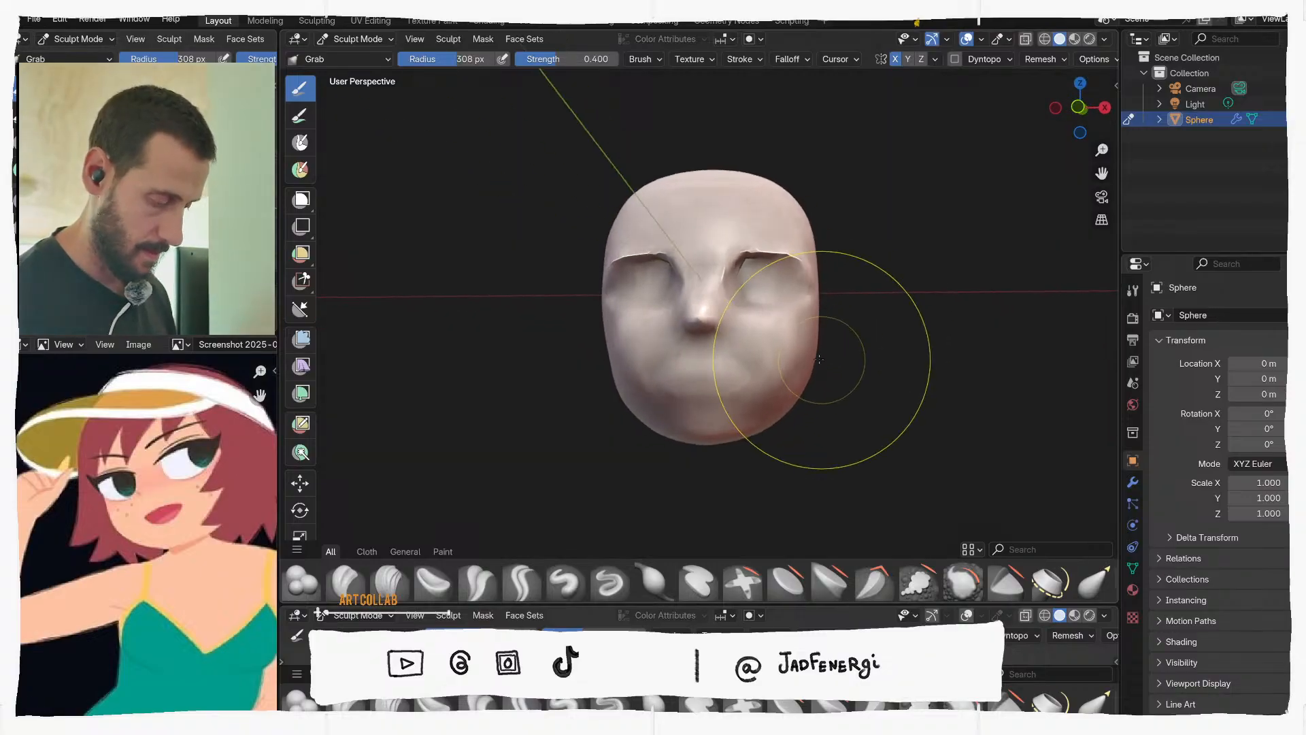
Turn off Cavity in the viewport shading options
{"action": "left_click", "coordinate": [1104, 38]}
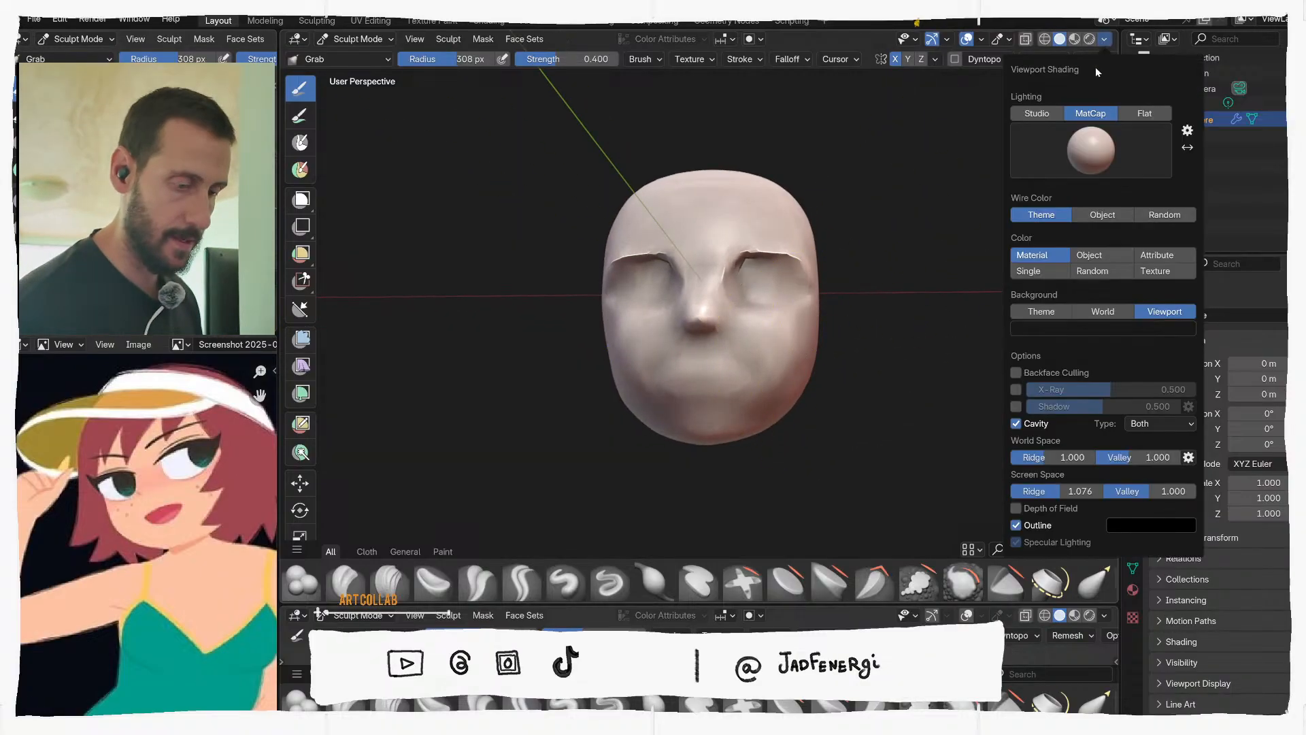
{"action": "left_click", "coordinate": [1017, 424]}
{"action": "mouse_move", "coordinate": [783, 327]}
{"action": "middle_mouse_down"}
{"action": "mouse_move", "coordinate": [811, 334]}
{"action": "mouse_move", "coordinate": [734, 311]}
{"action": "middle_mouse_up"}
{"action": "scroll", "coordinate": [734, 311], "scroll_direction": "up", "scroll_amount": 2}
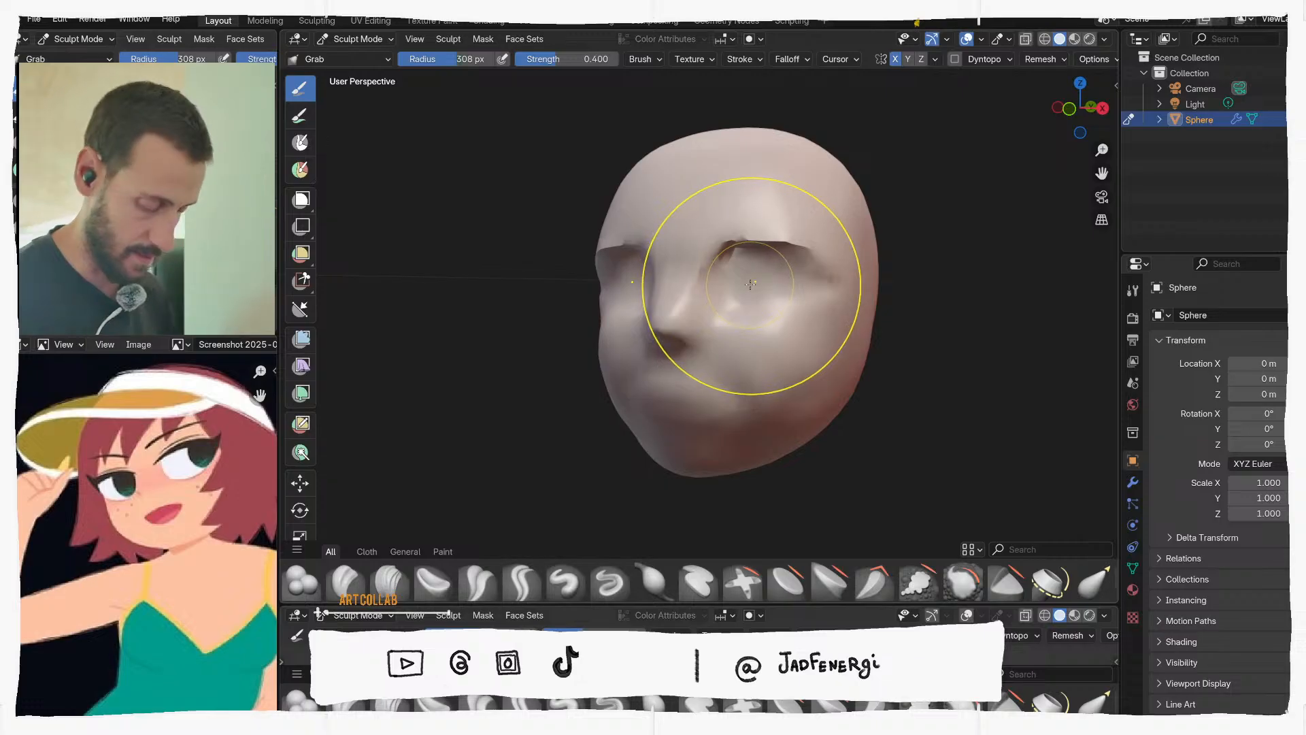
Straighten the upper eye socket edge and extend its outer end with the Grab brush at 155 px and 180 px
{"action": "key", "text": "f"}
{"action": "left_click", "coordinate": [696, 277]}
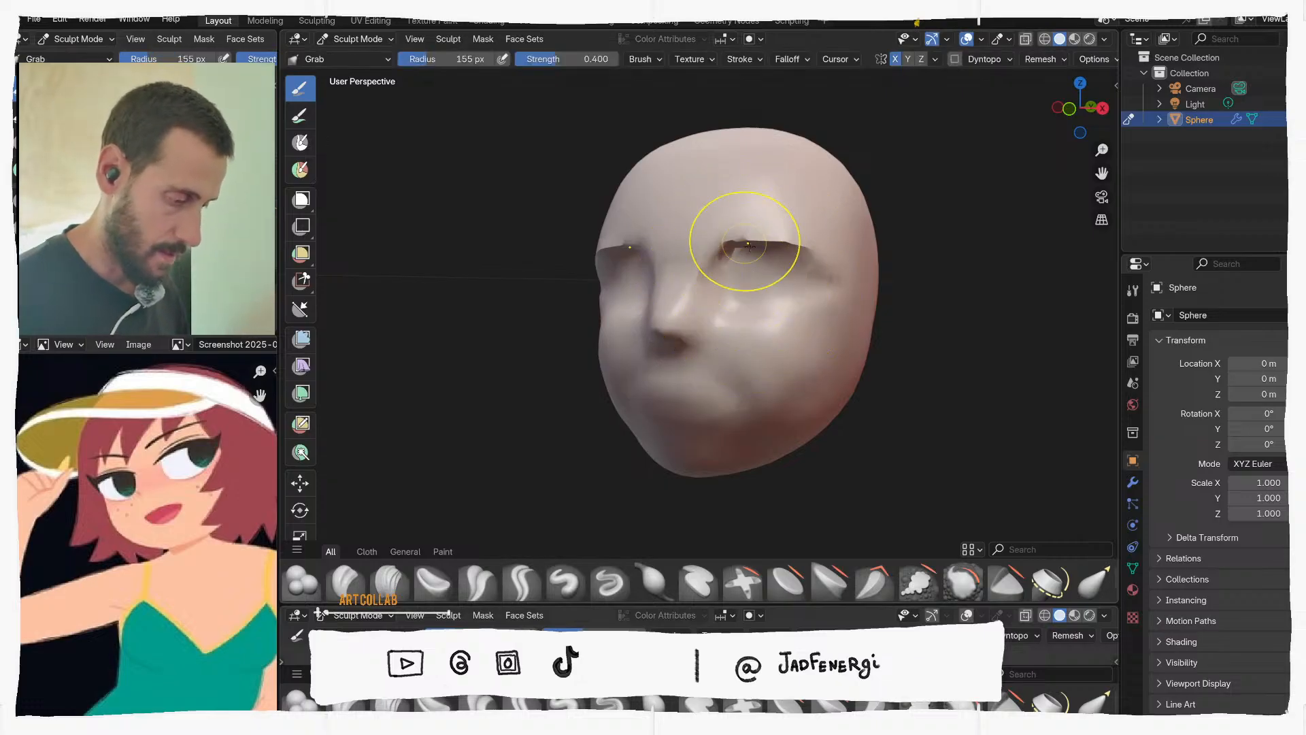
{"action": "key", "text": "f"}
{"action": "left_click", "coordinate": [716, 242]}
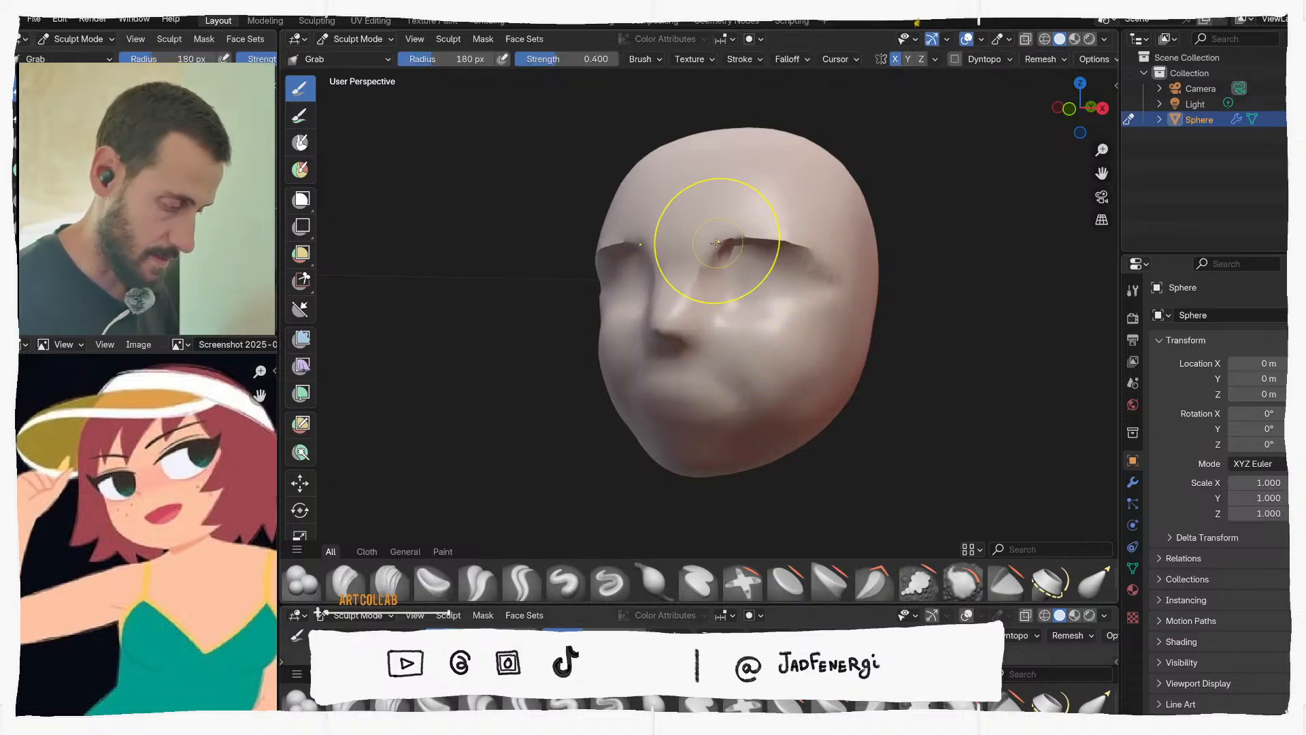
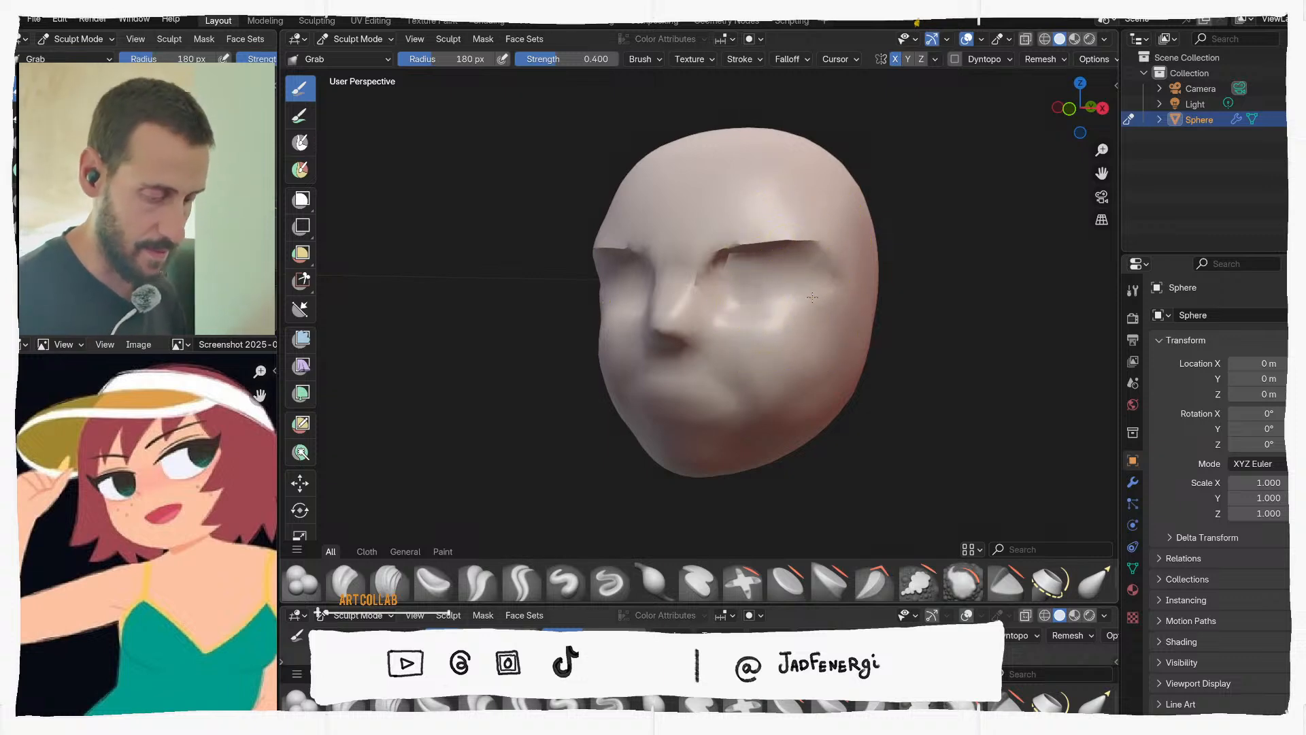
Pull the upper eye socket edge into a rounder arch with the Grab brush at 129 px
{"action": "mouse_move", "coordinate": [787, 289]}
{"action": "middle_mouse_down"}
{"action": "mouse_move", "coordinate": [700, 277]}
{"action": "mouse_move", "coordinate": [815, 245]}
{"action": "mouse_move", "coordinate": [782, 258]}
{"action": "middle_mouse_up"}
{"action": "key", "text": "f"}
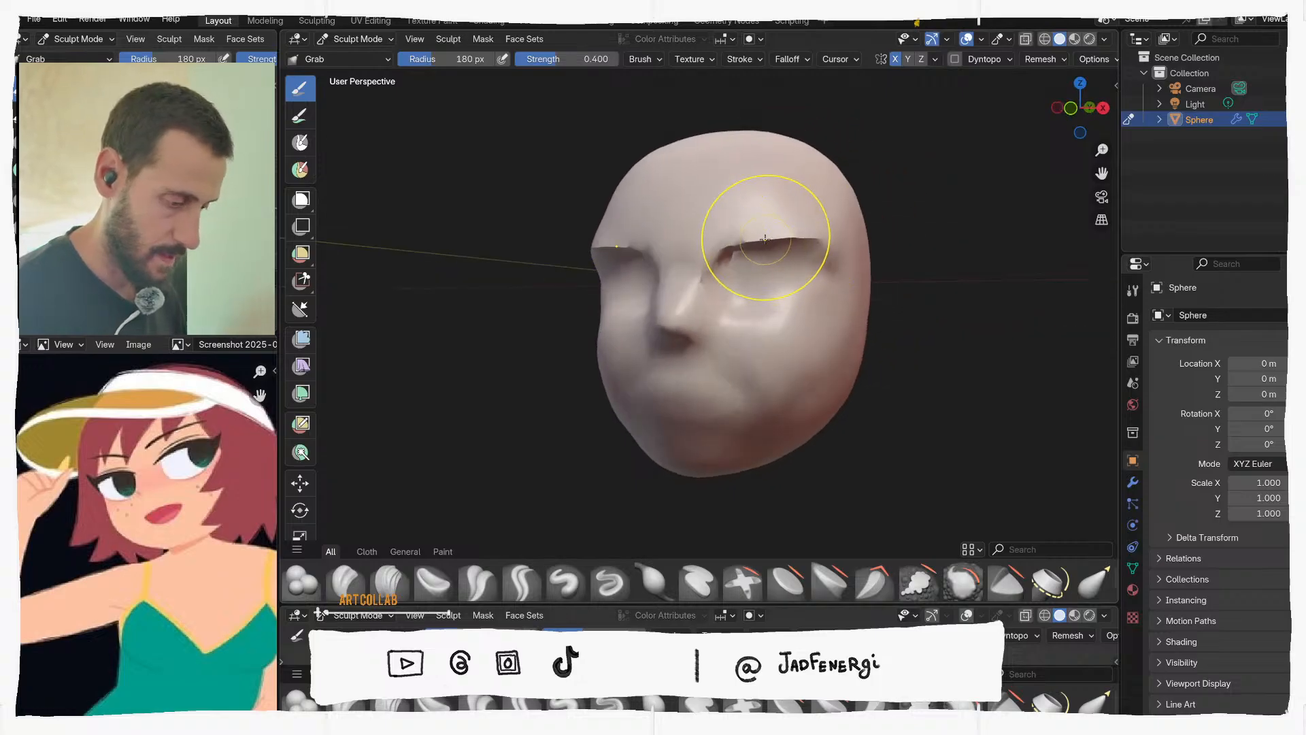
{"action": "left_click", "coordinate": [757, 238]}
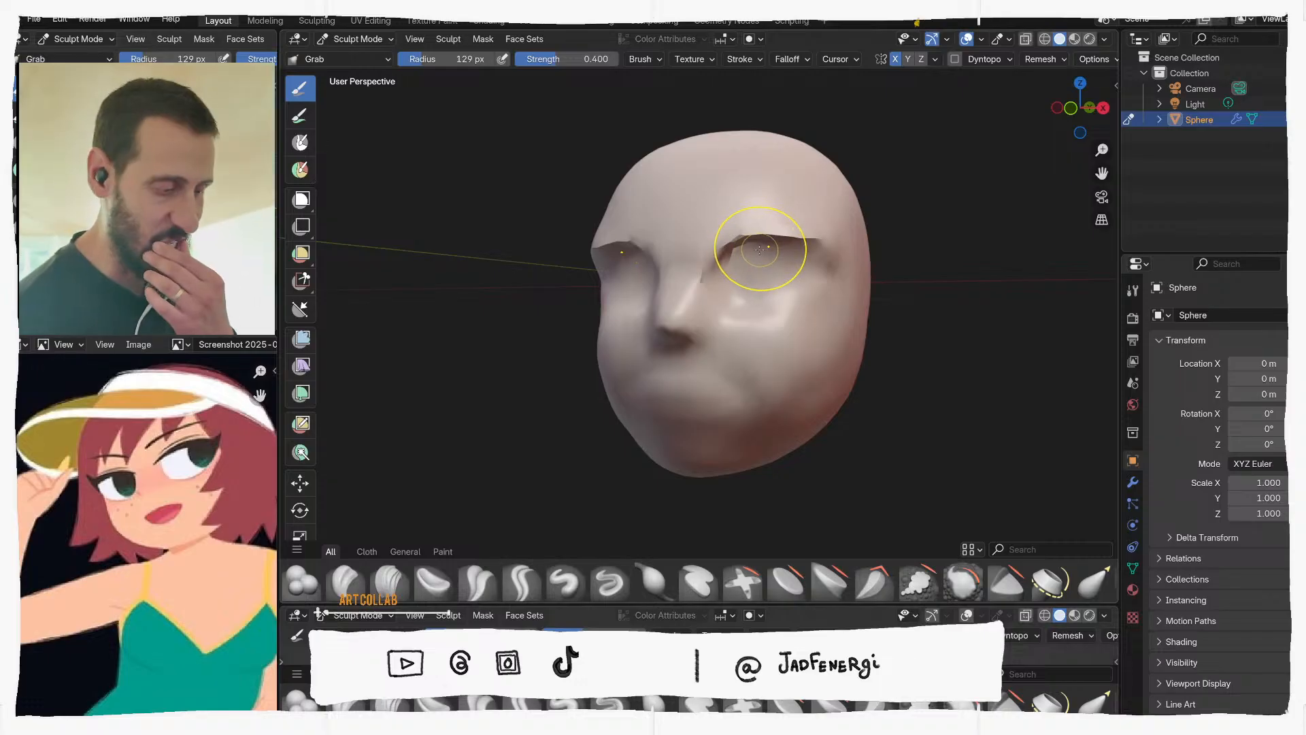
{"action": "middle_click_drag", "start_coordinate": [744, 373], "coordinate": [728, 379]}
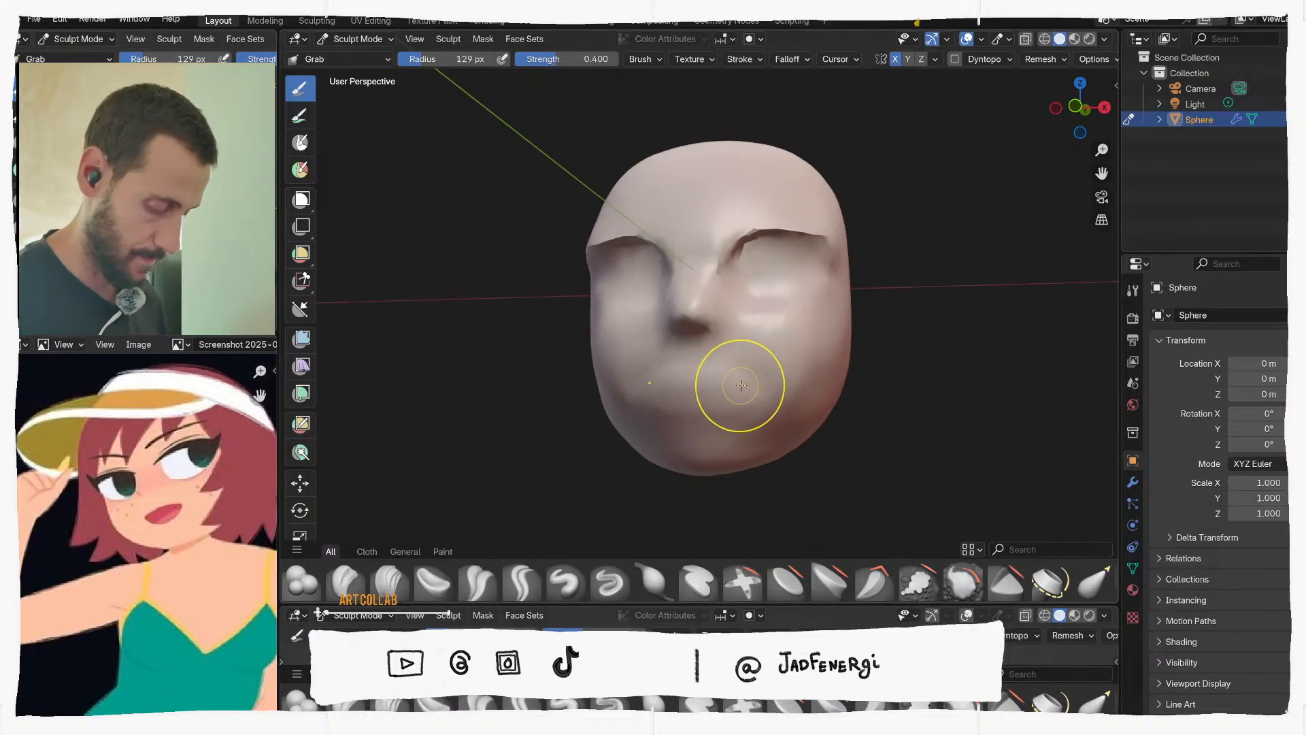
Reshape the sides of the mouth and the lower jaw with the Grab brush, ending at 192 px
{"action": "key", "text": "f"}
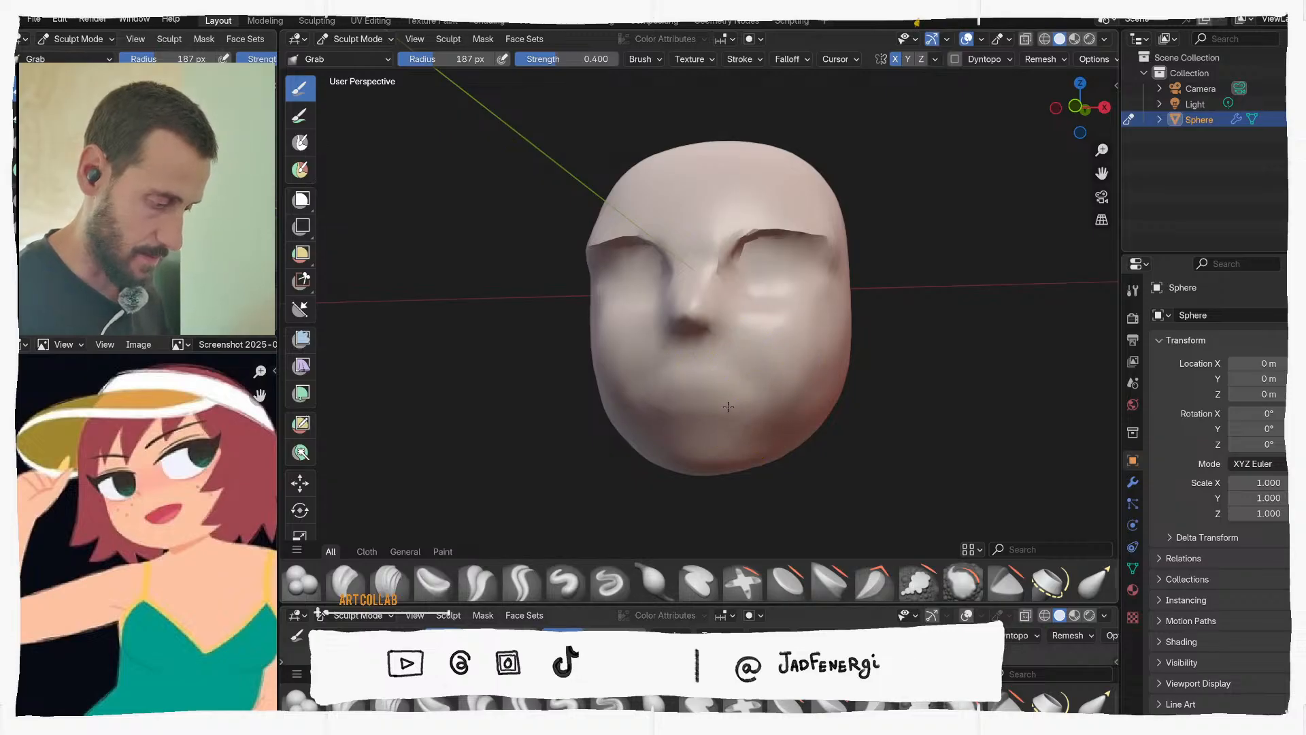
{"action": "key", "text": "f"}
{"action": "key", "text": "f"}
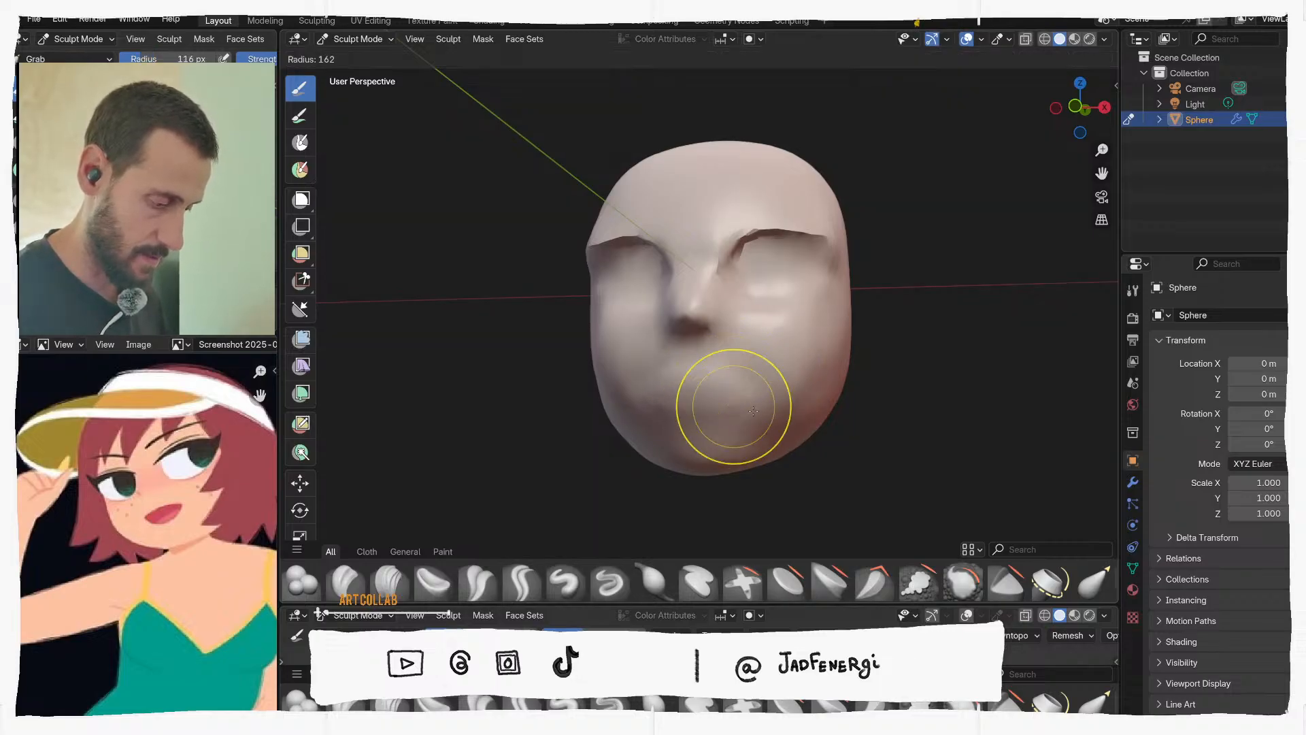
{"action": "left_click", "coordinate": [793, 406]}
{"action": "middle_click_drag", "start_coordinate": [762, 411], "coordinate": [730, 406]}
{"action": "left_click_drag", "start_coordinate": [723, 426], "coordinate": [725, 416]}
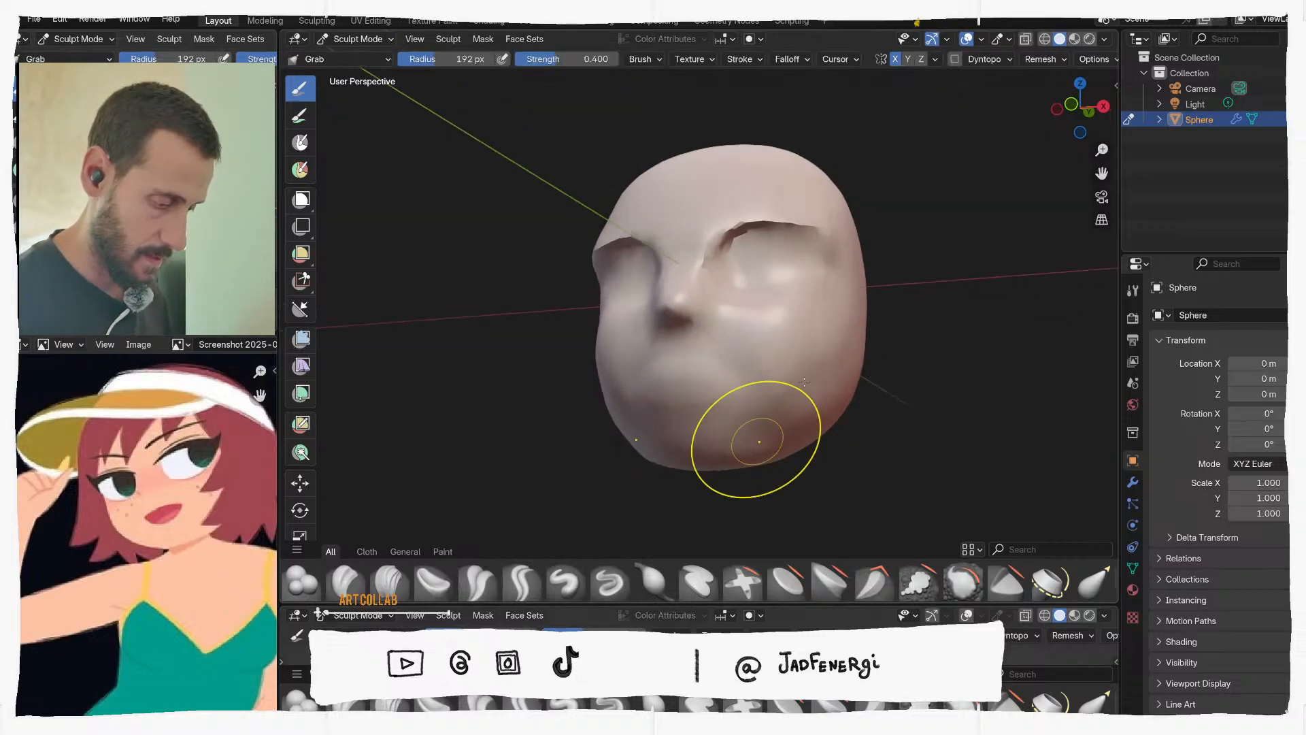
Taper the jaw and chin into a smoother oval with the Grab brush at 261 px
{"action": "mouse_move", "coordinate": [831, 394]}
{"action": "middle_mouse_down"}
{"action": "mouse_move", "coordinate": [862, 338]}
{"action": "mouse_move", "coordinate": [840, 388]}
{"action": "mouse_move", "coordinate": [816, 341]}
{"action": "mouse_move", "coordinate": [856, 361]}
{"action": "mouse_move", "coordinate": [841, 367]}
{"action": "mouse_move", "coordinate": [817, 300]}
{"action": "mouse_move", "coordinate": [782, 278]}
{"action": "mouse_move", "coordinate": [804, 254]}
{"action": "middle_mouse_up"}
{"action": "key", "text": "f"}
{"action": "left_click", "coordinate": [819, 400]}
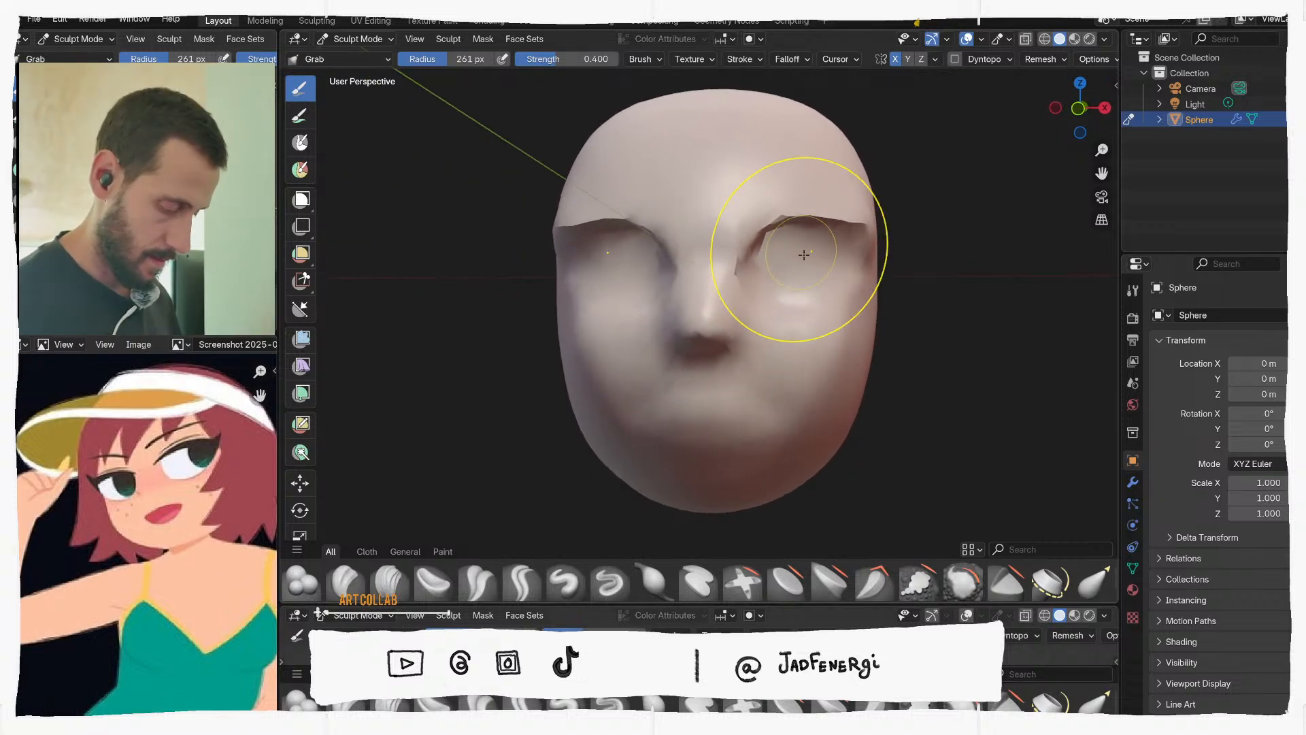
Reshape the inner eye socket corners beside the nose bridge with the Grab brush at 171 px and 149 px
{"action": "key", "text": "f"}
{"action": "left_click", "coordinate": [750, 268]}
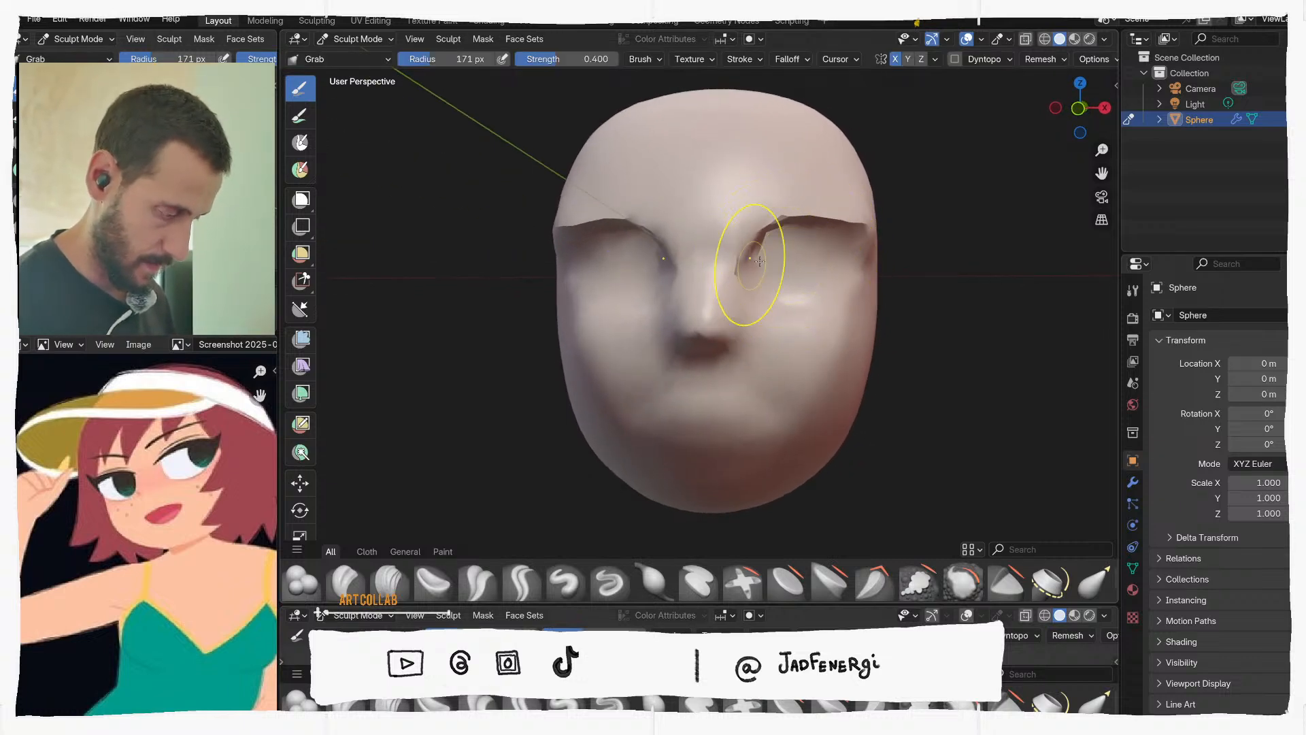
{"action": "key", "text": "f"}
{"action": "left_click", "coordinate": [752, 265]}
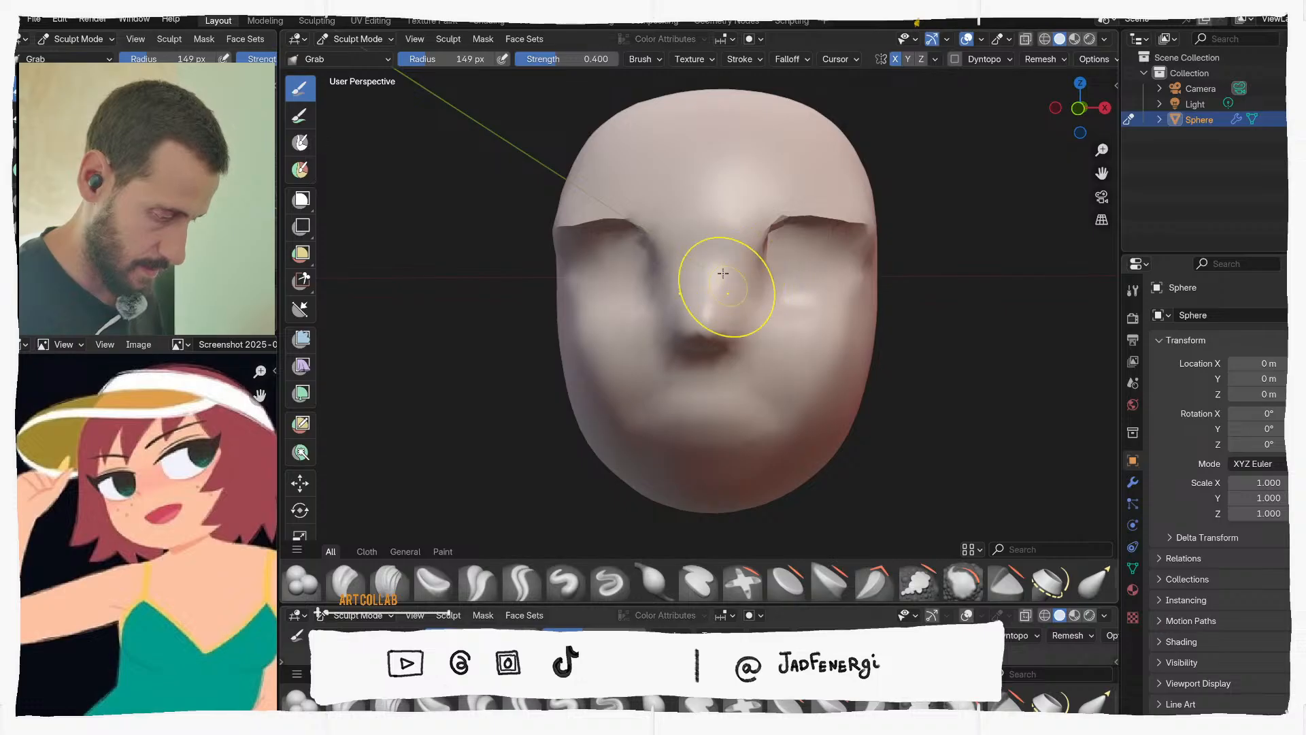
Reshape the temples and upper sides of the skull with the Grab brush at 276 px and 364 px
{"action": "middle_click_drag", "start_coordinate": [765, 203], "coordinate": [744, 326]}
{"action": "key", "text": "f"}
{"action": "left_click", "coordinate": [806, 246]}
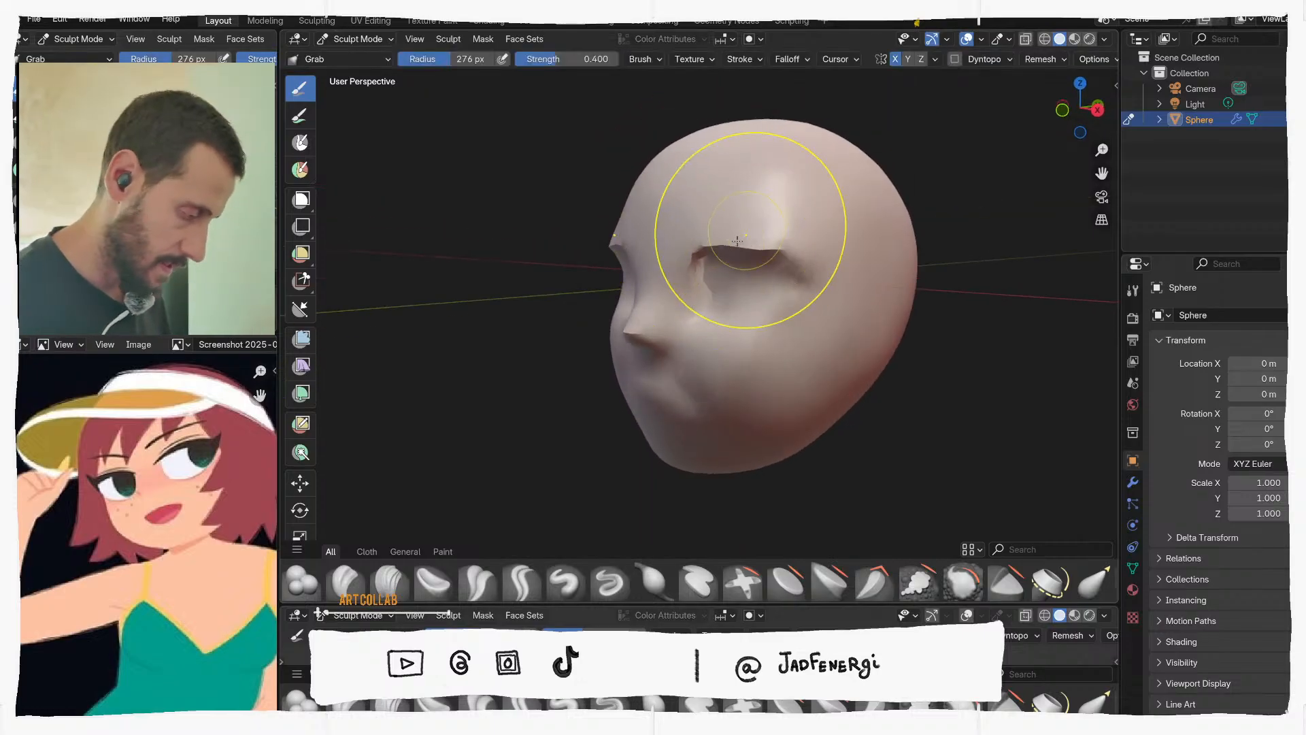
{"action": "middle_click_drag", "start_coordinate": [733, 203], "coordinate": [733, 279]}
{"action": "key", "text": "f"}
{"action": "left_click", "coordinate": [854, 272]}
{"action": "mouse_move", "coordinate": [854, 272]}
{"action": "middle_mouse_down"}
{"action": "mouse_move", "coordinate": [774, 344]}
{"action": "mouse_move", "coordinate": [783, 377]}
{"action": "mouse_move", "coordinate": [781, 136]}
{"action": "middle_mouse_up"}
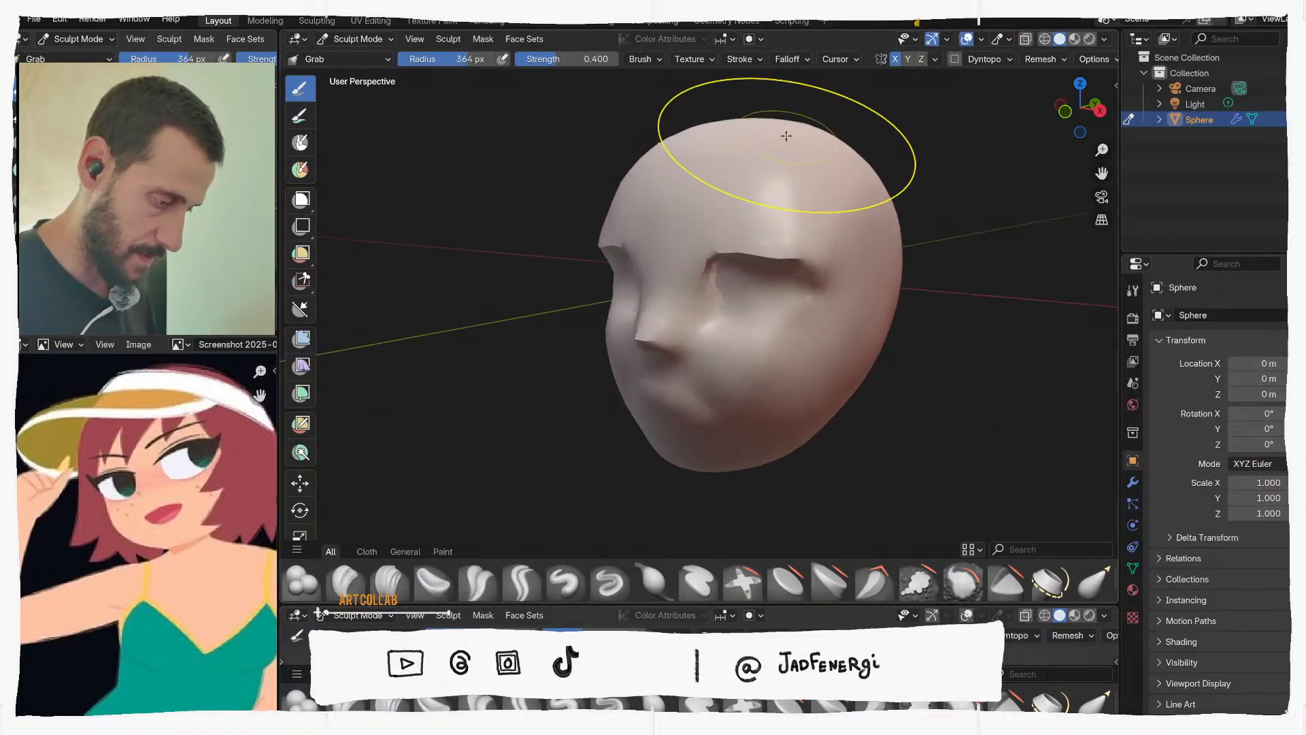
{"action": "middle_click_drag", "start_coordinate": [875, 190], "coordinate": [918, 161]}
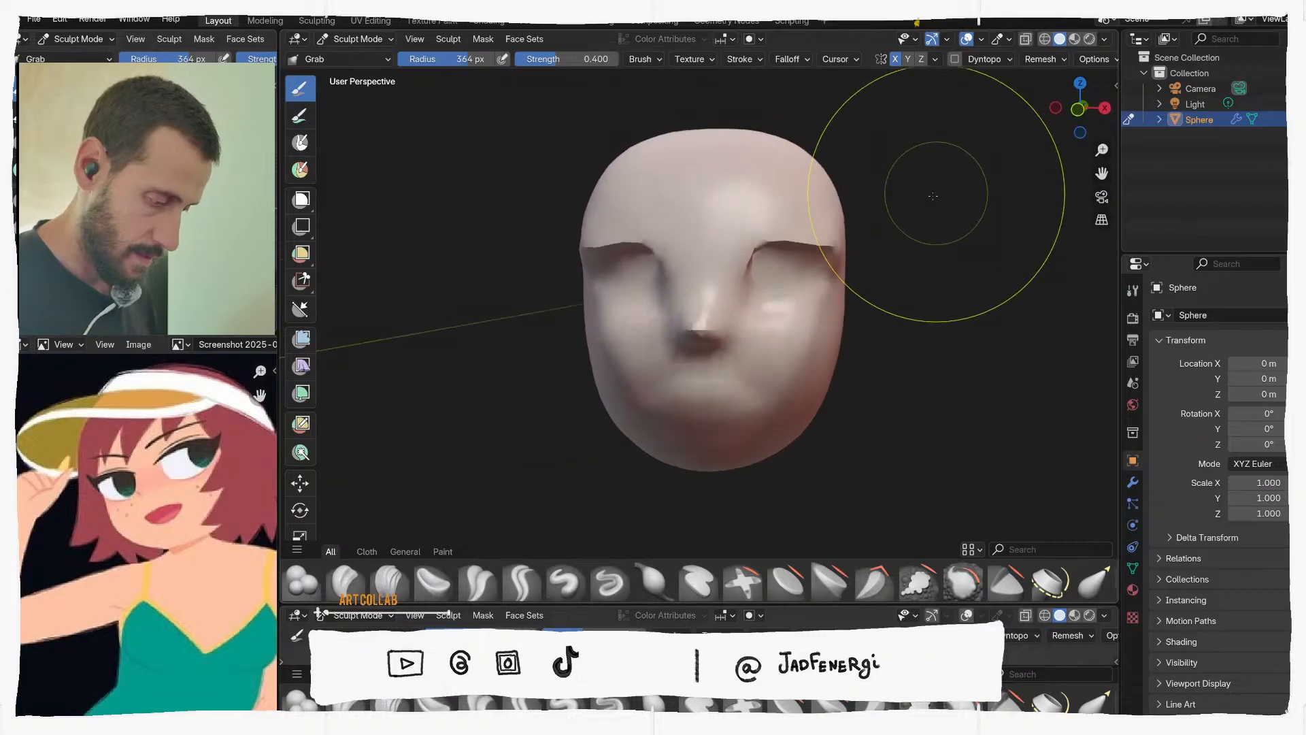
{"action": "mouse_move", "coordinate": [834, 246]}
{"action": "middle_mouse_down"}
{"action": "mouse_move", "coordinate": [787, 290]}
{"action": "mouse_move", "coordinate": [834, 263]}
{"action": "mouse_move", "coordinate": [796, 283]}
{"action": "mouse_move", "coordinate": [827, 281]}
{"action": "mouse_move", "coordinate": [802, 300]}
{"action": "middle_mouse_up"}
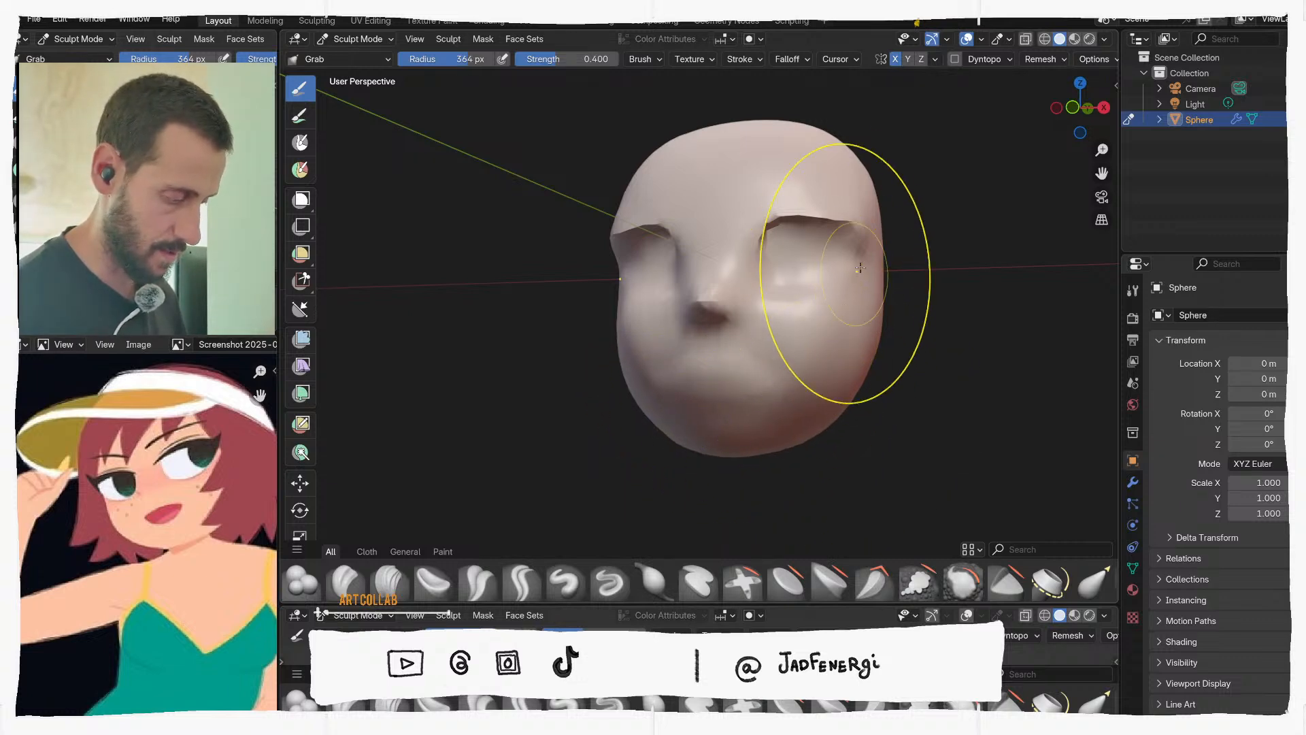
Raise the crown of the skull slightly with the Grab brush at 438 px
{"action": "middle_click_drag", "start_coordinate": [845, 268], "coordinate": [837, 224]}
{"action": "mouse_move", "coordinate": [842, 171]}
{"action": "middle_mouse_down"}
{"action": "mouse_move", "coordinate": [748, 151]}
{"action": "mouse_move", "coordinate": [765, 127]}
{"action": "mouse_move", "coordinate": [762, 215]}
{"action": "middle_mouse_up"}
{"action": "middle_click_drag", "start_coordinate": [762, 215], "coordinate": [781, 177]}
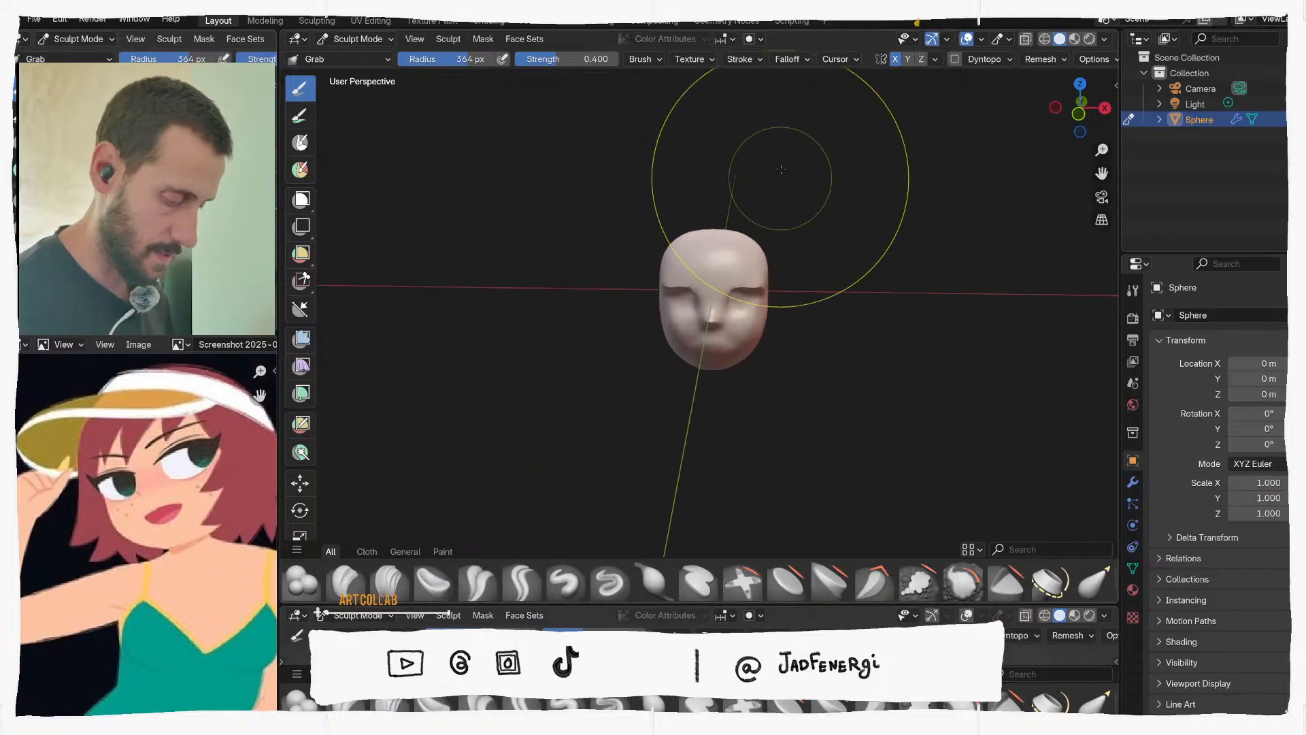
{"action": "key", "text": "f"}
{"action": "left_click", "coordinate": [765, 201]}
{"action": "left_click_drag", "start_coordinate": [717, 235], "coordinate": [714, 228]}
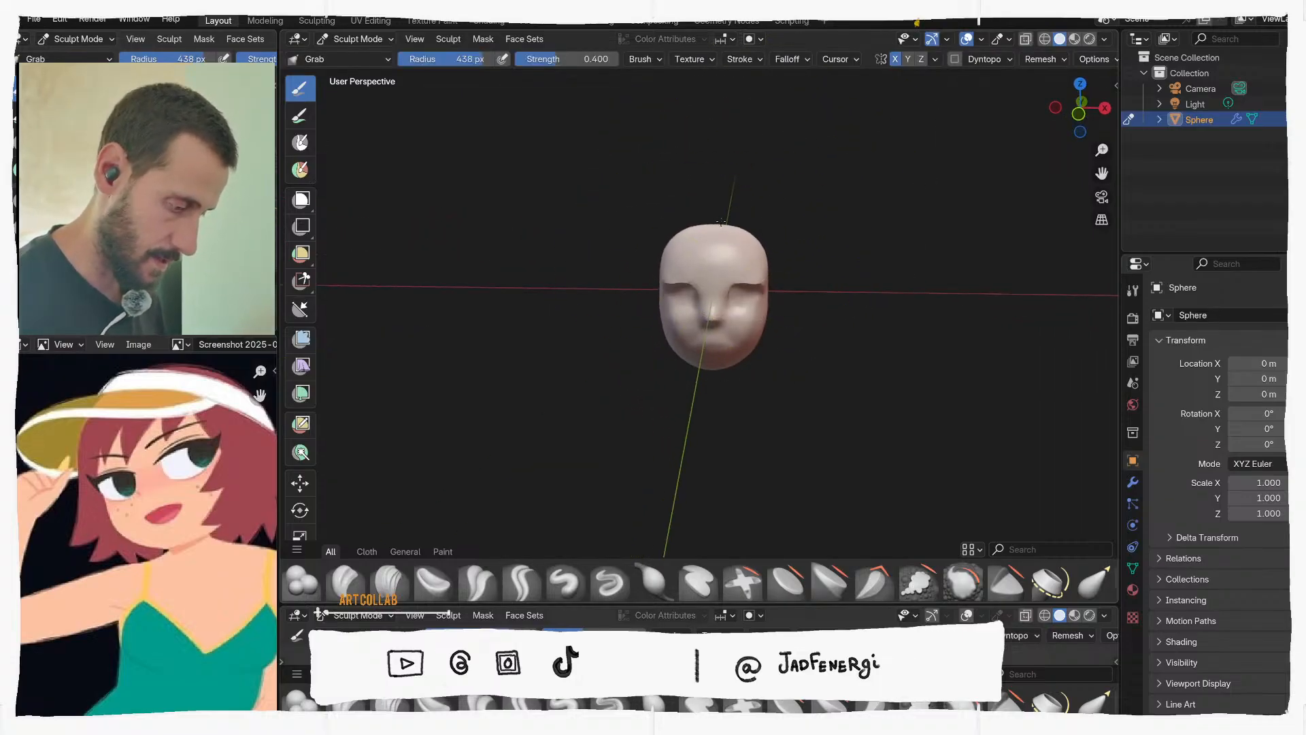
Round out the upper forehead profile with the Grab brush, working in the left side view
{"action": "mouse_move", "coordinate": [760, 223]}
{"action": "middle_mouse_down", "text": "ctrl"}
{"action": "mouse_move", "coordinate": [758, 148]}
{"action": "mouse_move", "coordinate": [776, 264]}
{"action": "mouse_move", "coordinate": [782, 207]}
{"action": "middle_mouse_up", "text": "ctrl"}
{"action": "key", "text": "f"}
{"action": "left_click", "coordinate": [782, 208]}
{"action": "mouse_move", "coordinate": [758, 154]}
{"action": "middle_mouse_down"}
{"action": "mouse_move", "coordinate": [871, 216]}
{"action": "mouse_move", "coordinate": [841, 252]}
{"action": "mouse_move", "coordinate": [924, 226]}
{"action": "middle_mouse_up"}
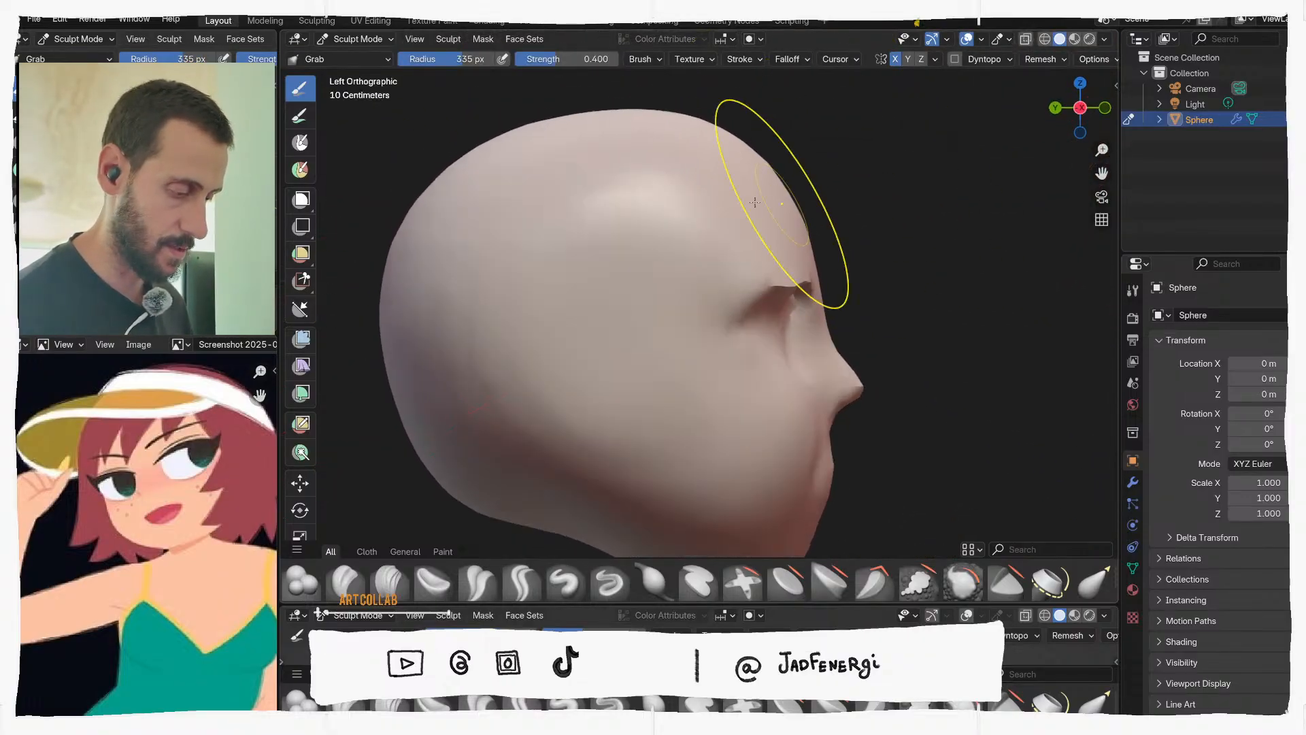
{"action": "middle_click_drag", "start_coordinate": [755, 202], "coordinate": [676, 374], "text": "ctrl"}
{"action": "key", "text": "f"}
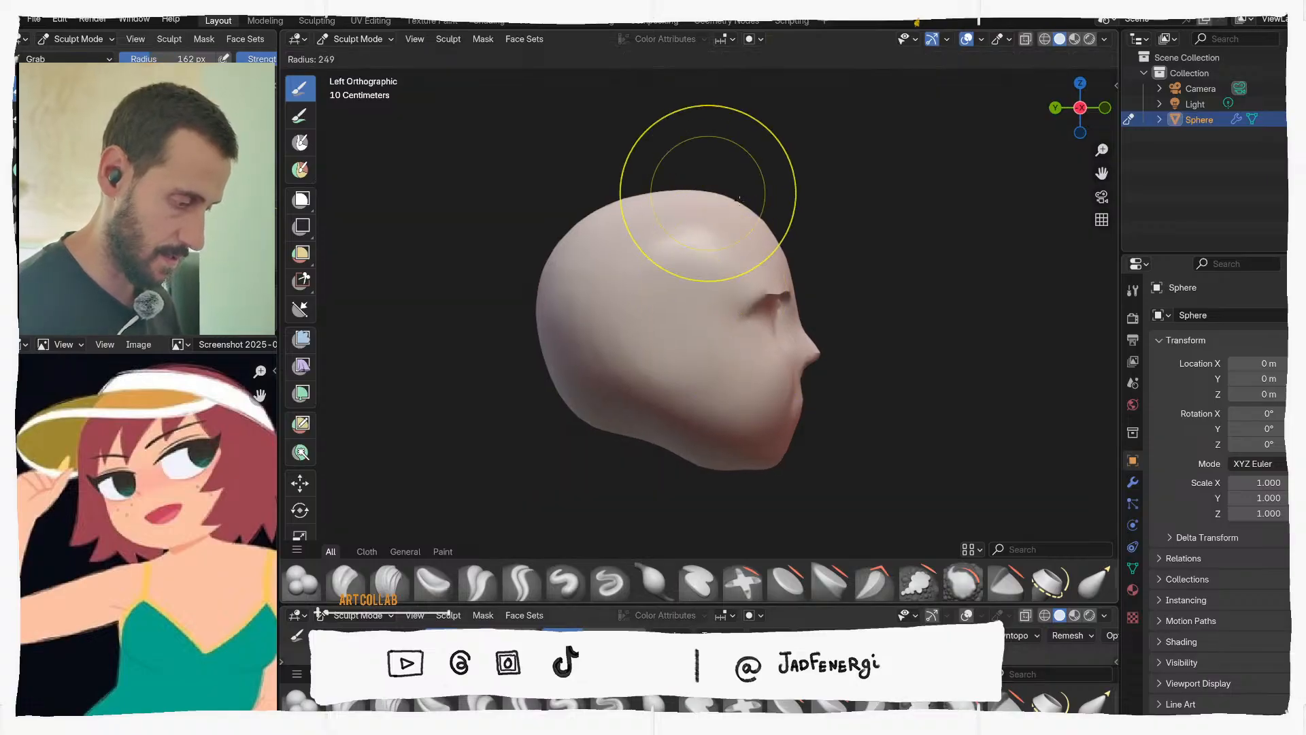
{"action": "left_click", "coordinate": [742, 199]}
{"action": "left_click_drag", "start_coordinate": [758, 221], "coordinate": [768, 222]}
Round the upper back of the skull in profile with the Grab brush at 342 px
{"action": "key", "text": "f"}
{"action": "left_click", "coordinate": [725, 284]}
{"action": "left_click_drag", "start_coordinate": [602, 233], "coordinate": [592, 220]}
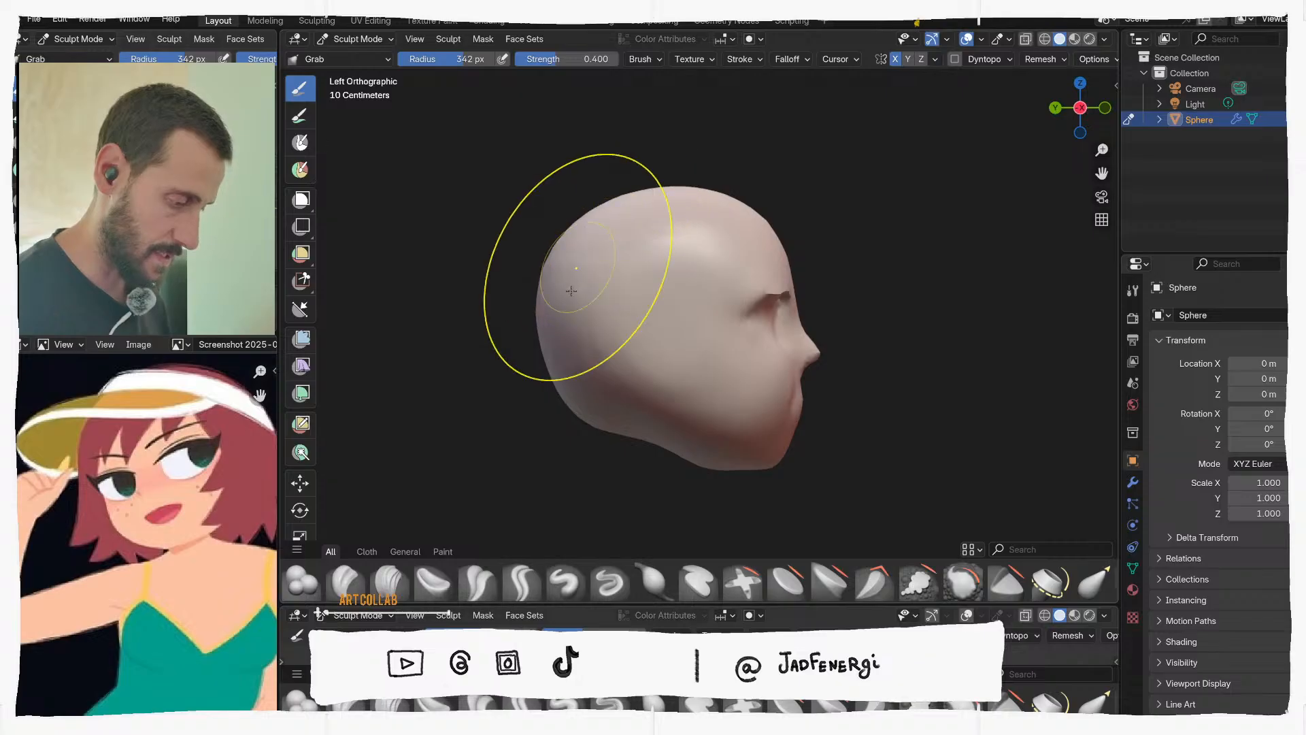
{"action": "left_click_drag", "start_coordinate": [563, 306], "coordinate": [562, 318]}
Save the Blender file to the Desktop under the name dzello1
{"action": "key", "text": "ctrl+s"}
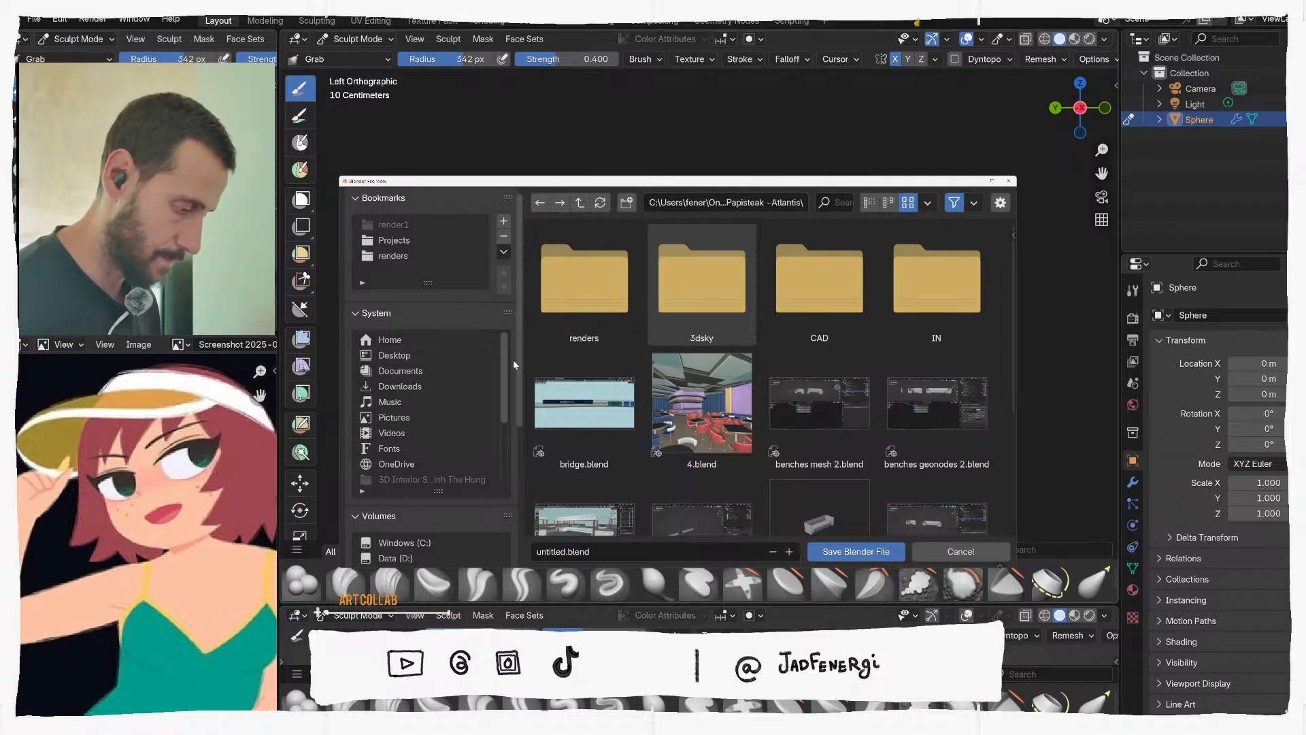
{"action": "left_click_drag", "start_coordinate": [506, 362], "coordinate": [502, 326]}
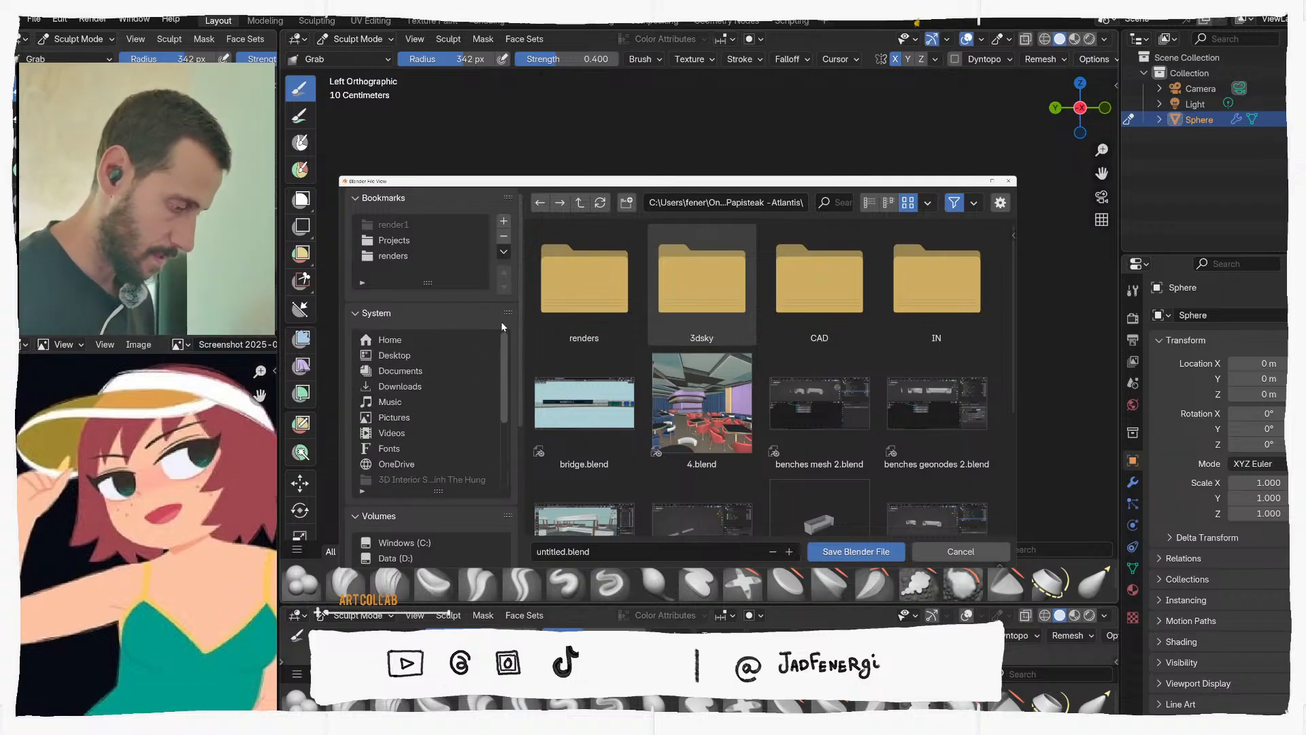
{"action": "left_click_drag", "start_coordinate": [509, 185], "coordinate": [519, 122]}
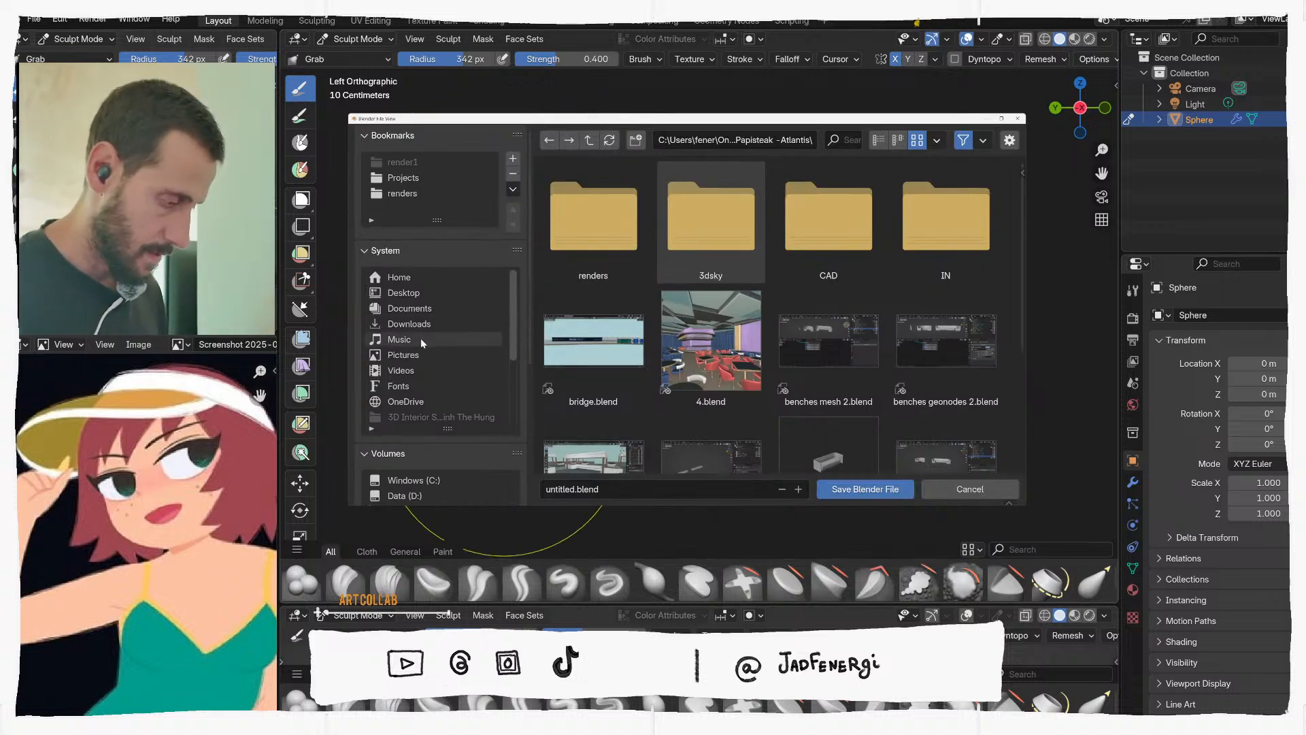
{"action": "left_click", "coordinate": [409, 293]}
{"action": "left_click", "coordinate": [668, 489]}
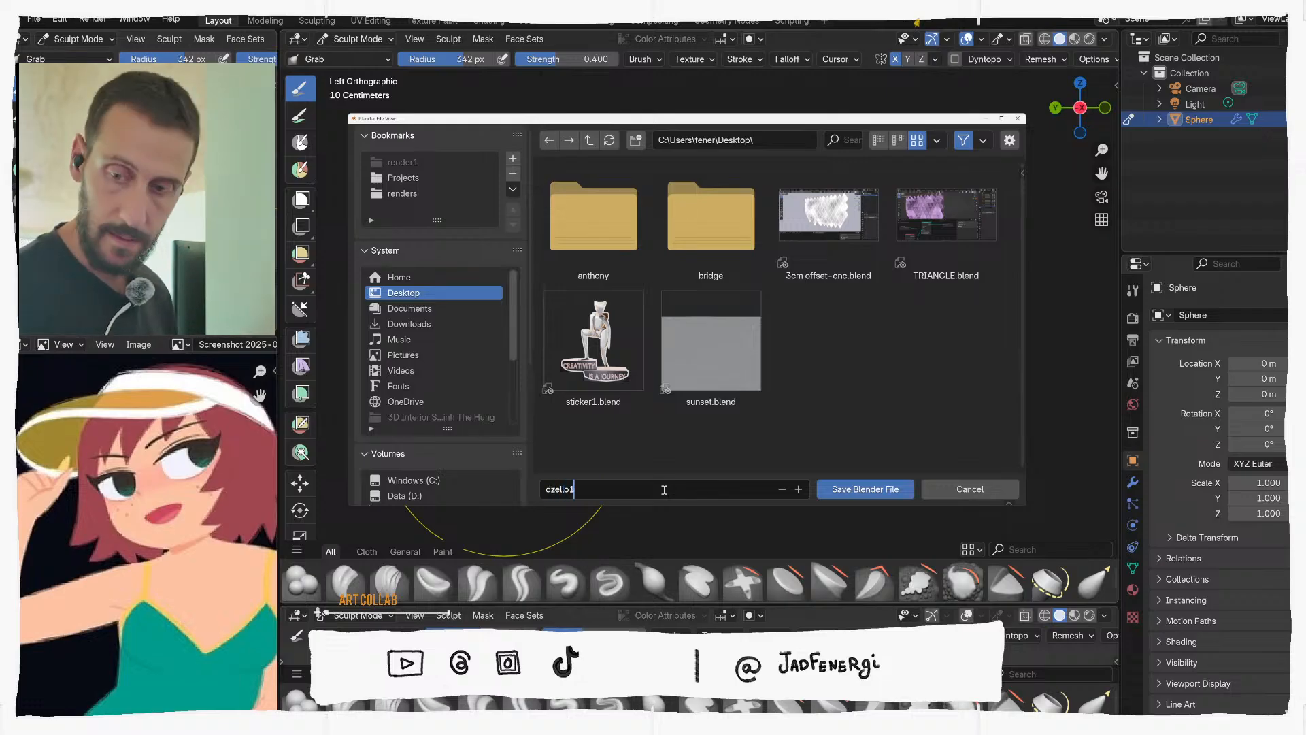
{"action": "key", "text": "Return"}
{"action": "left_click", "coordinate": [845, 489]}
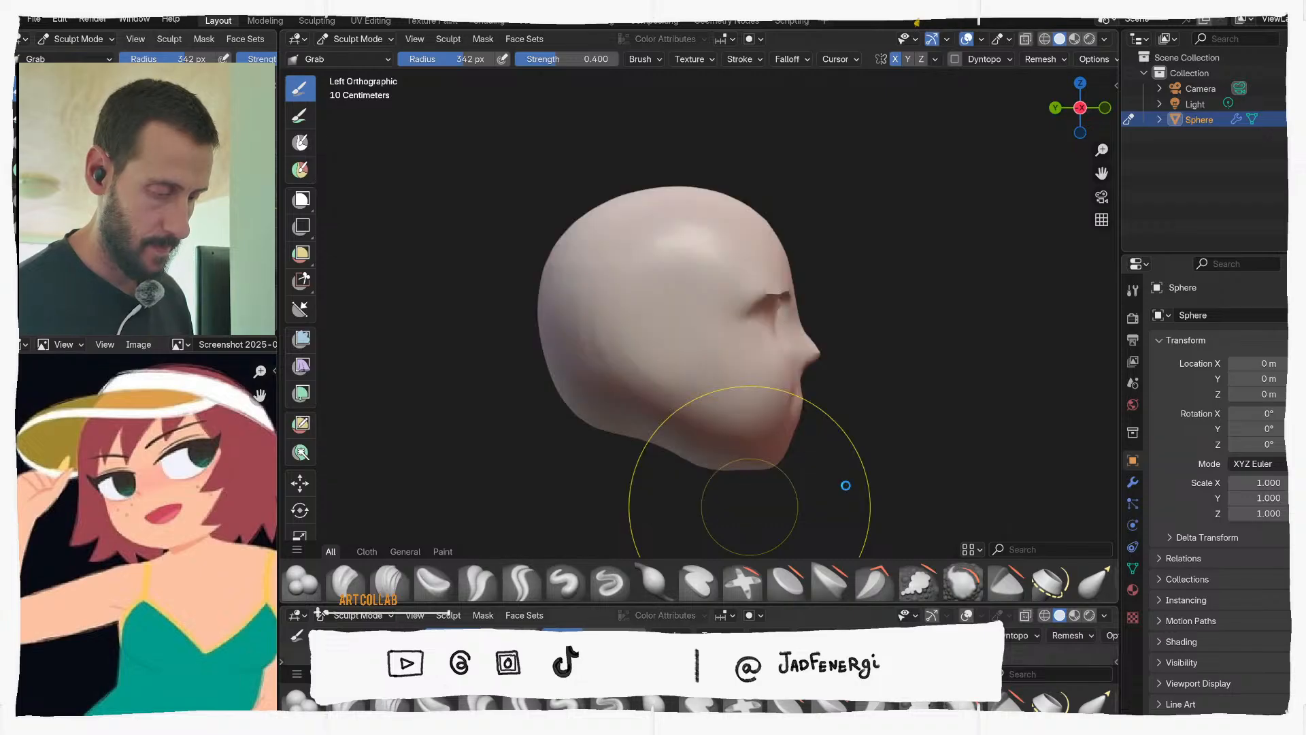
Pull the nose tip forward and adjust its underside with the Grab brush at 206 px
{"action": "mouse_move", "coordinate": [749, 507]}
{"action": "middle_mouse_down"}
{"action": "mouse_move", "coordinate": [688, 401]}
{"action": "mouse_move", "coordinate": [665, 373]}
{"action": "mouse_move", "coordinate": [644, 374]}
{"action": "mouse_move", "coordinate": [875, 368]}
{"action": "mouse_move", "coordinate": [836, 314]}
{"action": "mouse_move", "coordinate": [832, 350]}
{"action": "mouse_move", "coordinate": [910, 337]}
{"action": "mouse_move", "coordinate": [943, 365]}
{"action": "middle_mouse_up"}
{"action": "key", "text": "f"}
{"action": "left_click", "coordinate": [783, 341]}
{"action": "key", "text": "f"}
{"action": "left_click", "coordinate": [831, 350]}
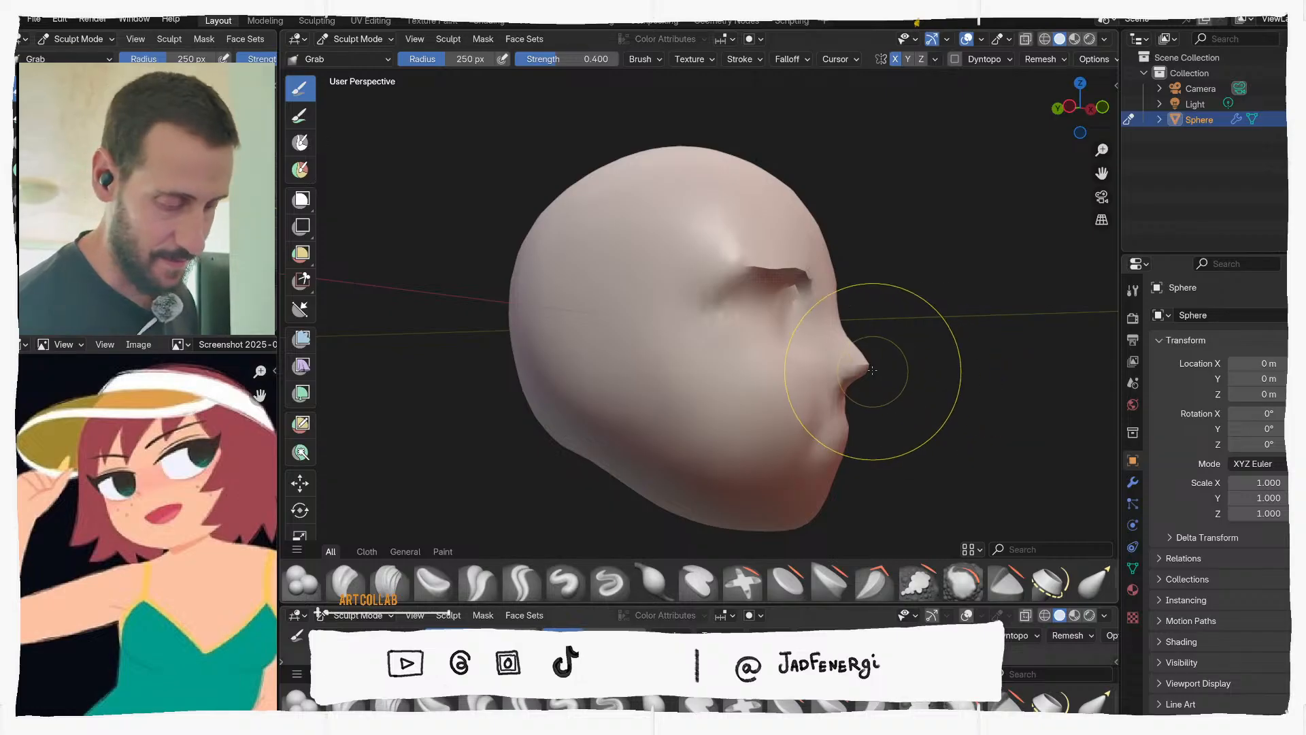
{"action": "key", "text": "f"}
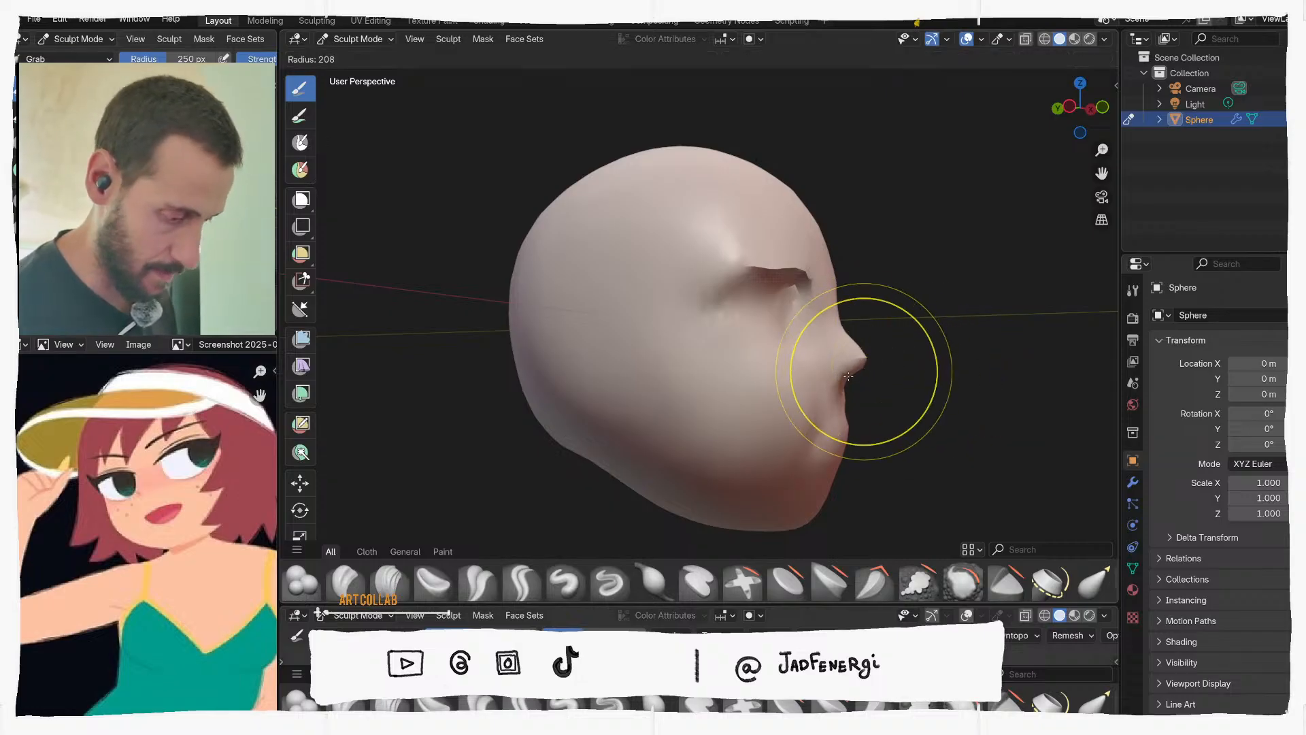
{"action": "left_click", "coordinate": [864, 369]}
{"action": "left_click_drag", "start_coordinate": [870, 366], "coordinate": [876, 363]}
{"action": "mouse_move", "coordinate": [876, 364]}
{"action": "middle_mouse_down"}
{"action": "mouse_move", "coordinate": [909, 364]}
{"action": "mouse_move", "coordinate": [732, 340]}
{"action": "middle_mouse_up"}
{"action": "mouse_move", "coordinate": [732, 340]}
{"action": "left_mouse_down"}
{"action": "mouse_move", "coordinate": [694, 370]}
{"action": "mouse_move", "coordinate": [732, 377]}
{"action": "left_mouse_up"}
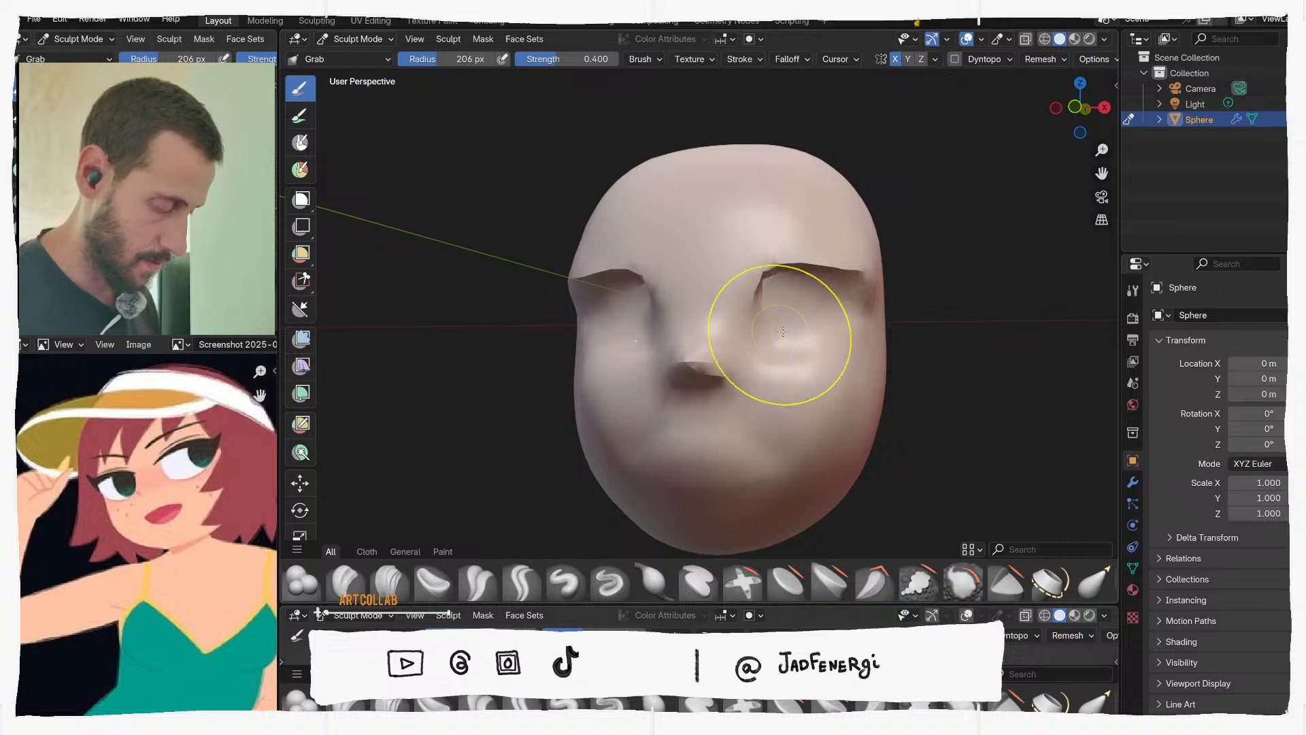
{"action": "mouse_move", "coordinate": [794, 381]}
{"action": "middle_mouse_down"}
{"action": "mouse_move", "coordinate": [804, 372]}
{"action": "mouse_move", "coordinate": [714, 408]}
{"action": "middle_mouse_up"}
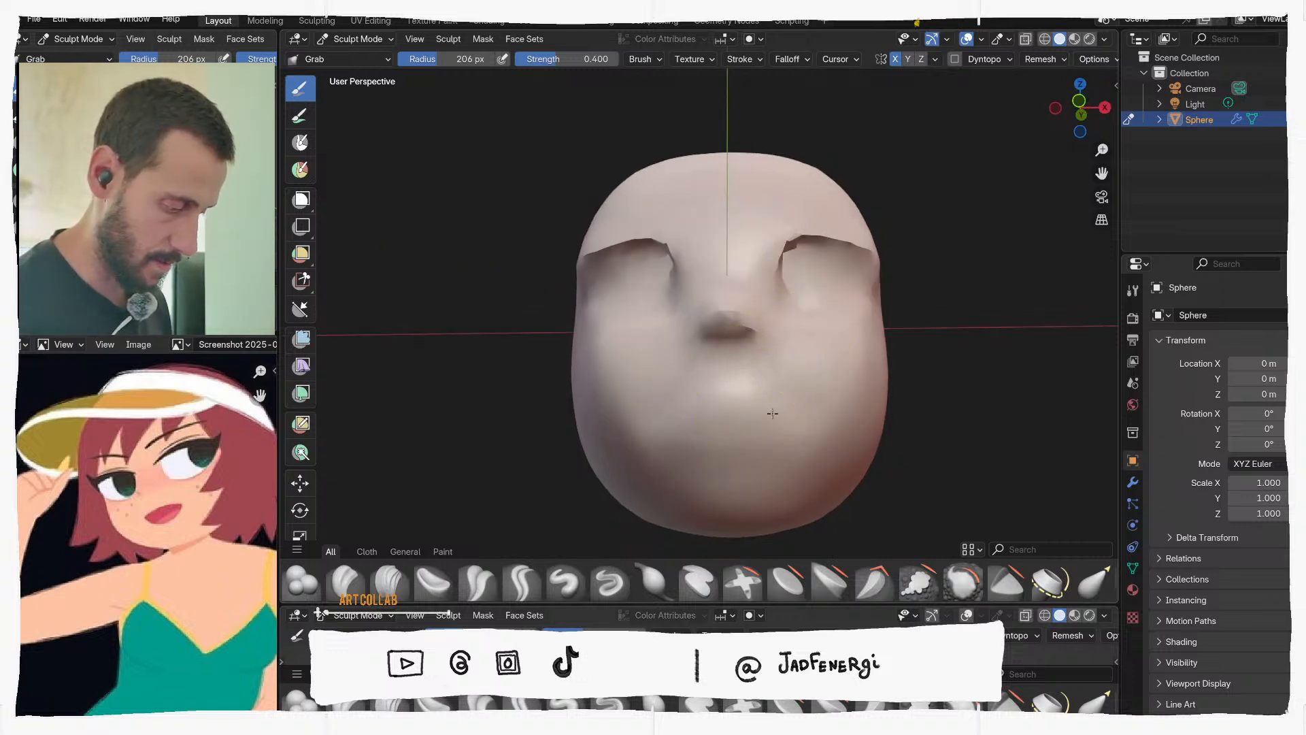
Push the inside of the eye sockets deeper from the right side view, reducing the Grab brush to 85 px
{"action": "middle_click_drag", "start_coordinate": [806, 421], "coordinate": [693, 361]}
{"action": "key", "text": "f"}
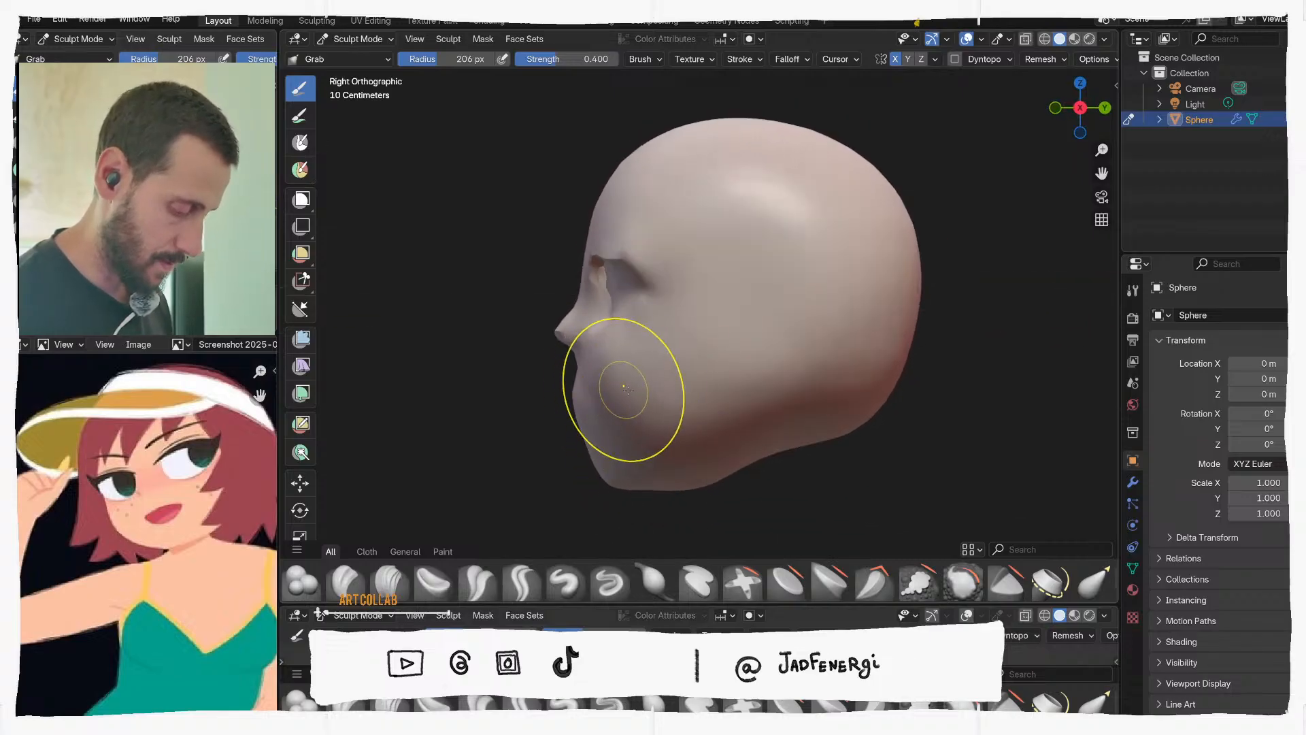
{"action": "left_click", "coordinate": [620, 374]}
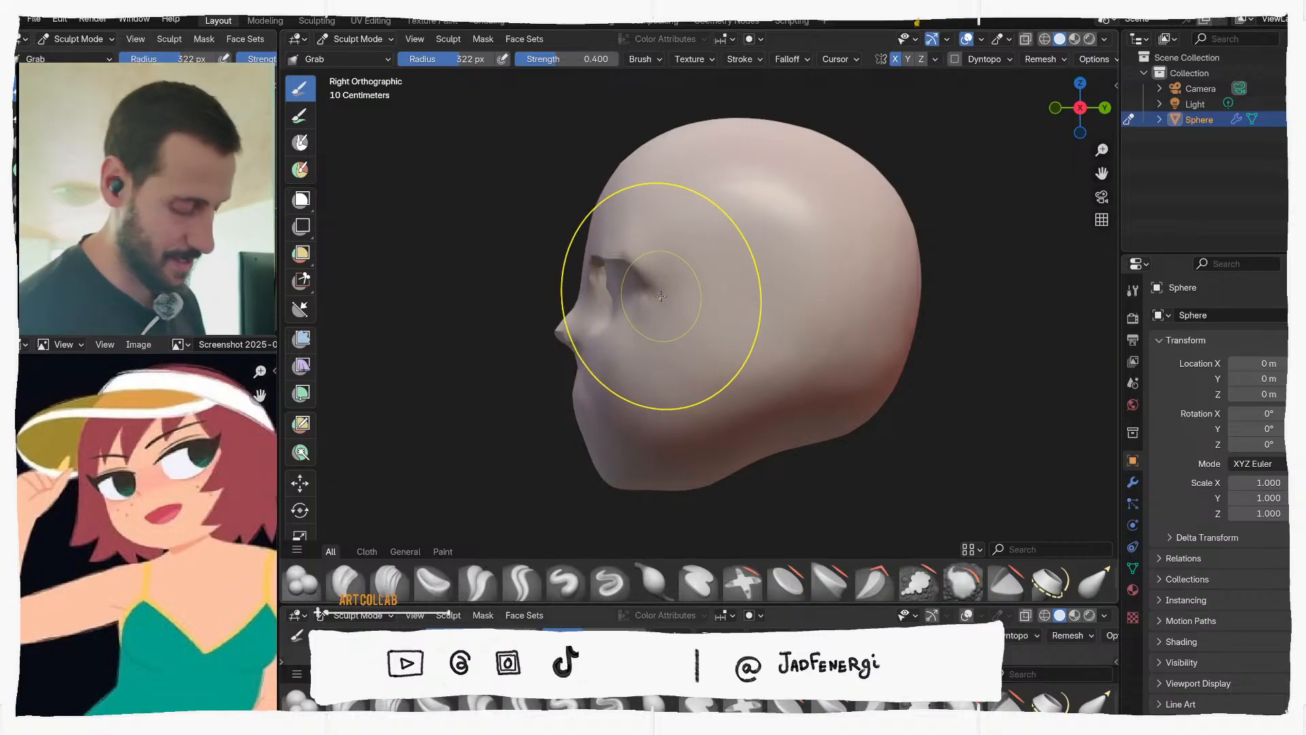
{"action": "key", "text": "f"}
{"action": "left_click", "coordinate": [622, 286]}
{"action": "key", "text": "f"}
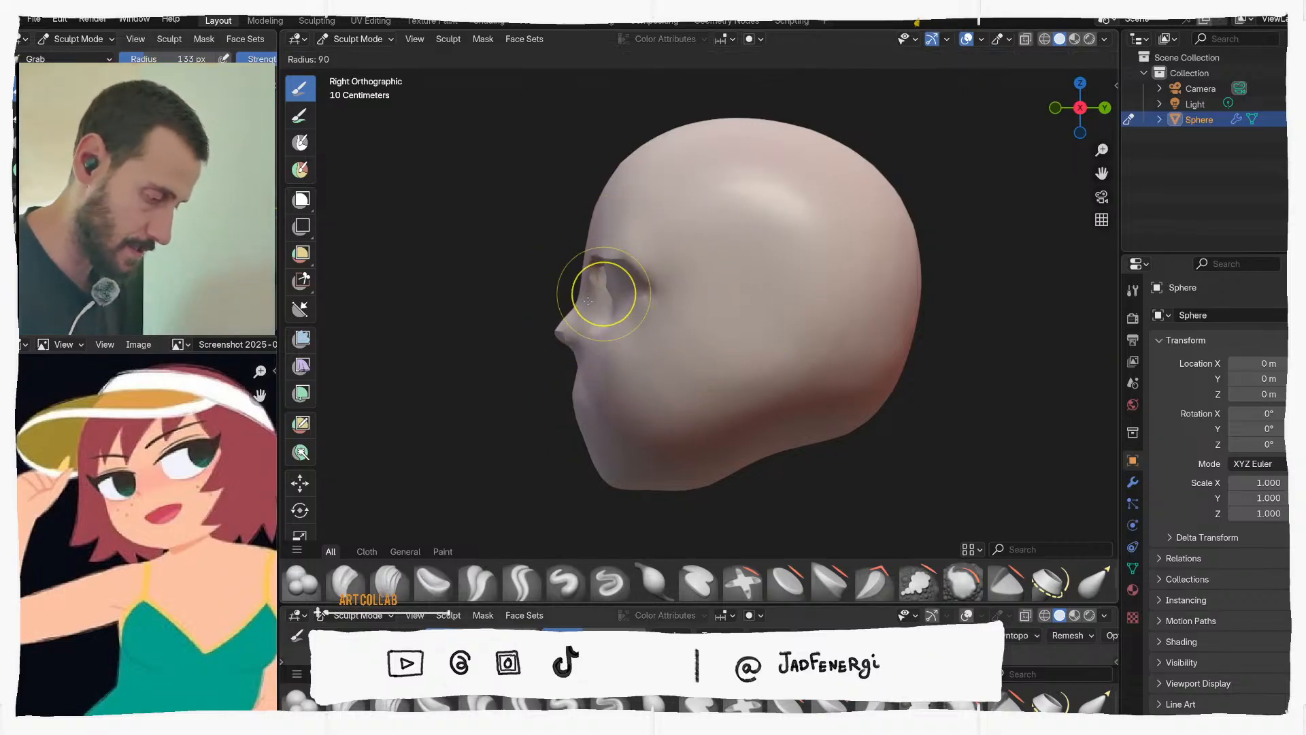
{"action": "left_click", "coordinate": [607, 286]}
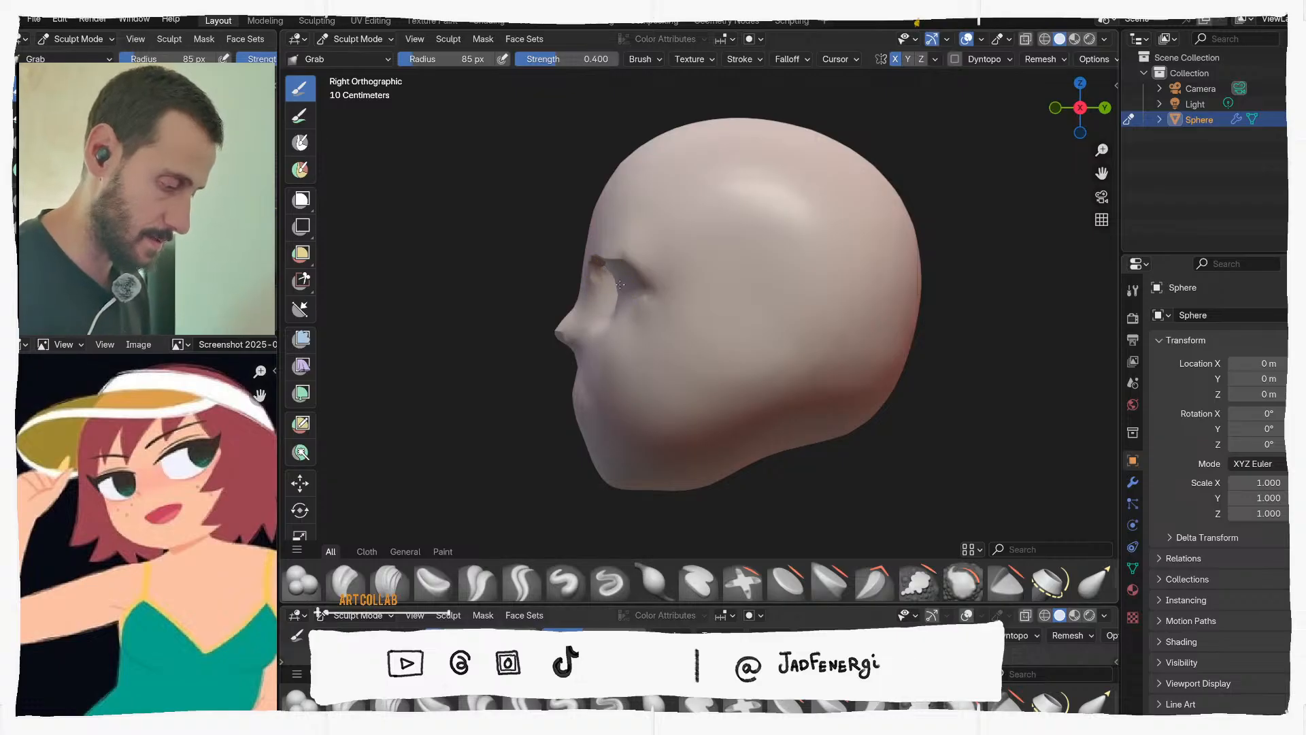
{"action": "middle_click_drag", "start_coordinate": [637, 304], "coordinate": [857, 297]}
Refine the inner corners and depth of the eye sockets with the Grab brush at 131 px
{"action": "key", "text": "f"}
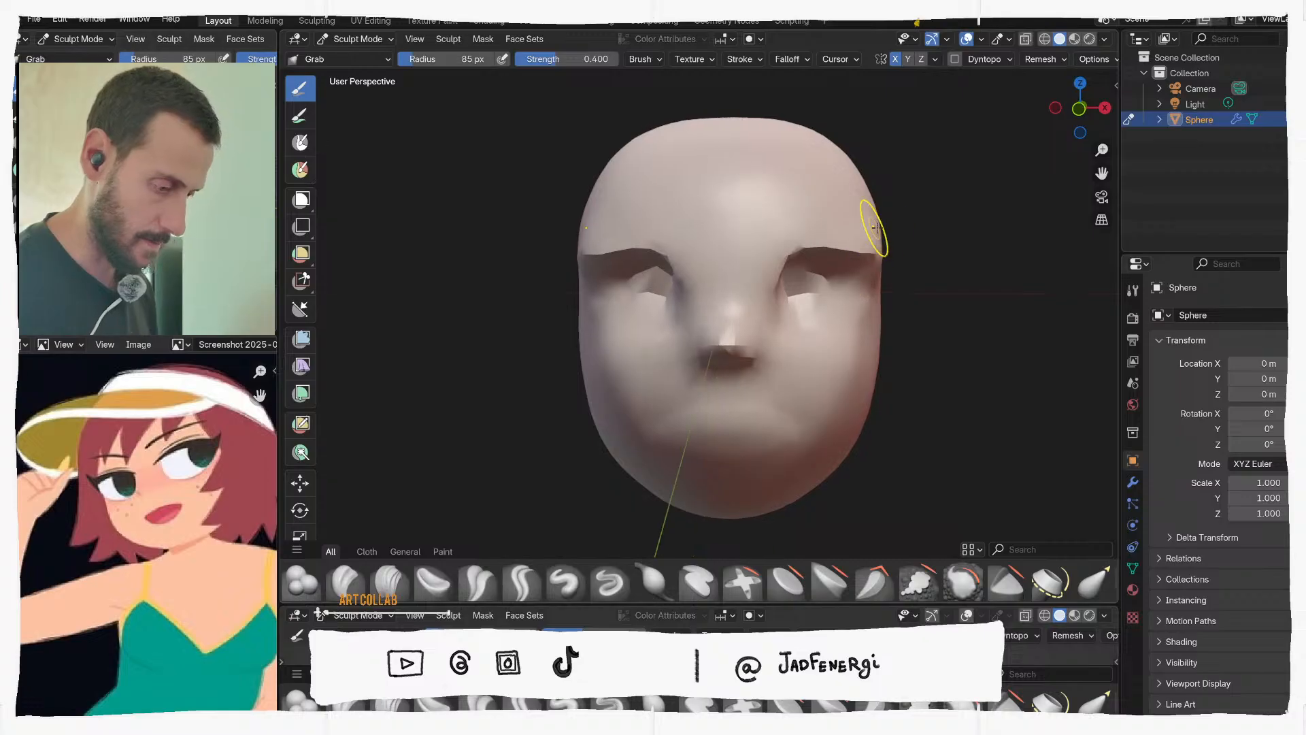
{"action": "left_click", "coordinate": [873, 265]}
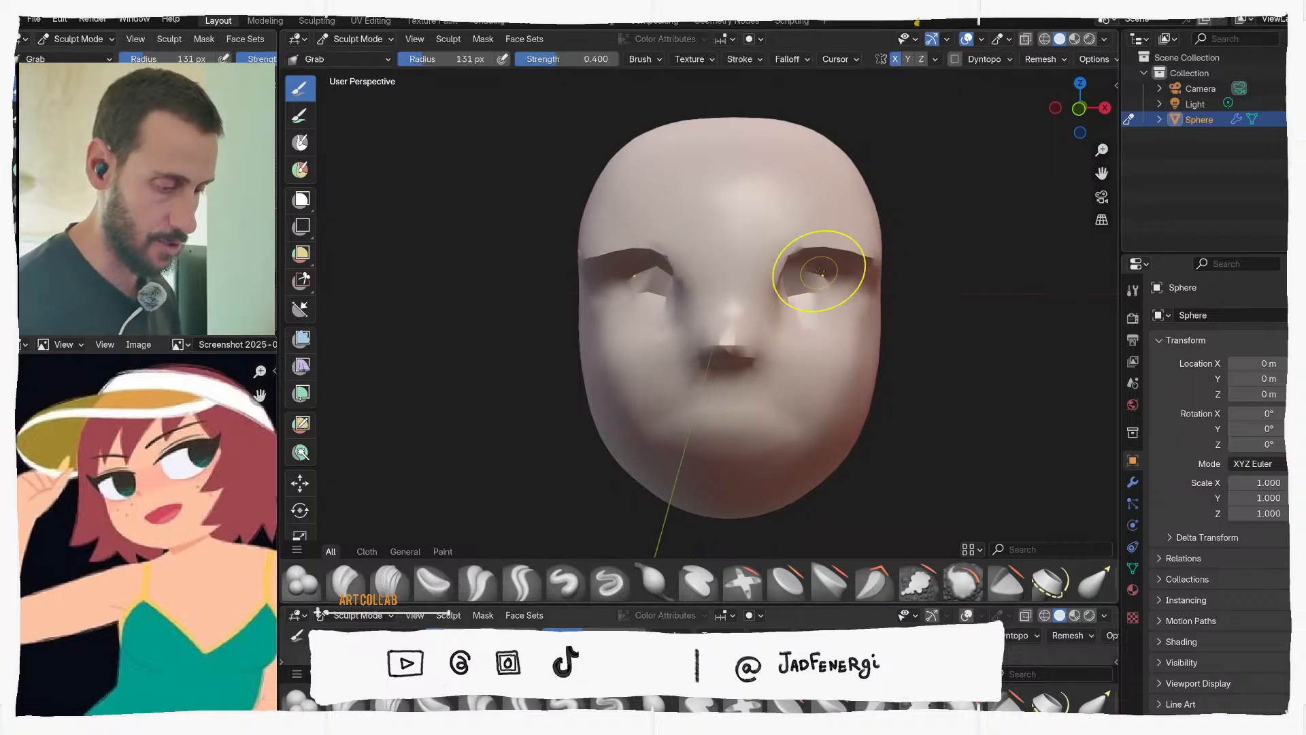
{"action": "middle_click_drag", "start_coordinate": [840, 256], "coordinate": [805, 286]}
{"action": "middle_click_drag", "start_coordinate": [822, 231], "coordinate": [790, 197]}
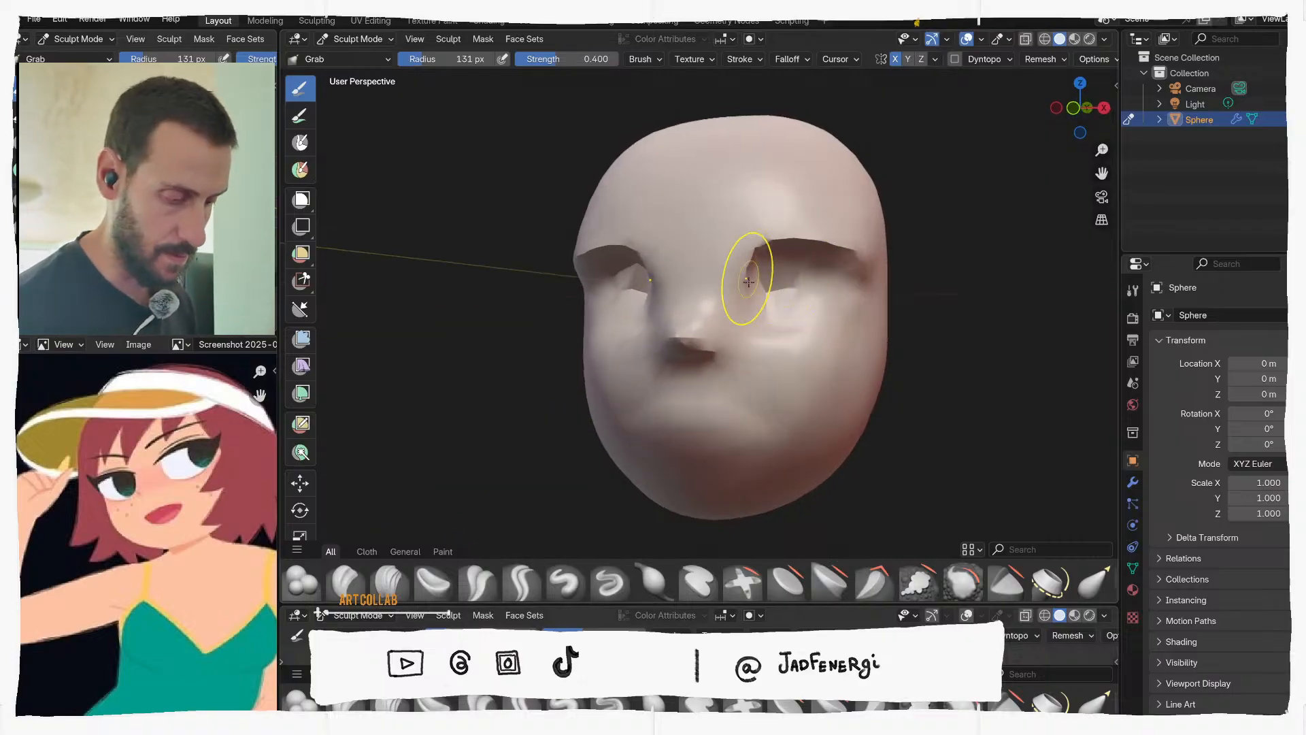
{"action": "middle_click_drag", "start_coordinate": [748, 281], "coordinate": [789, 252]}
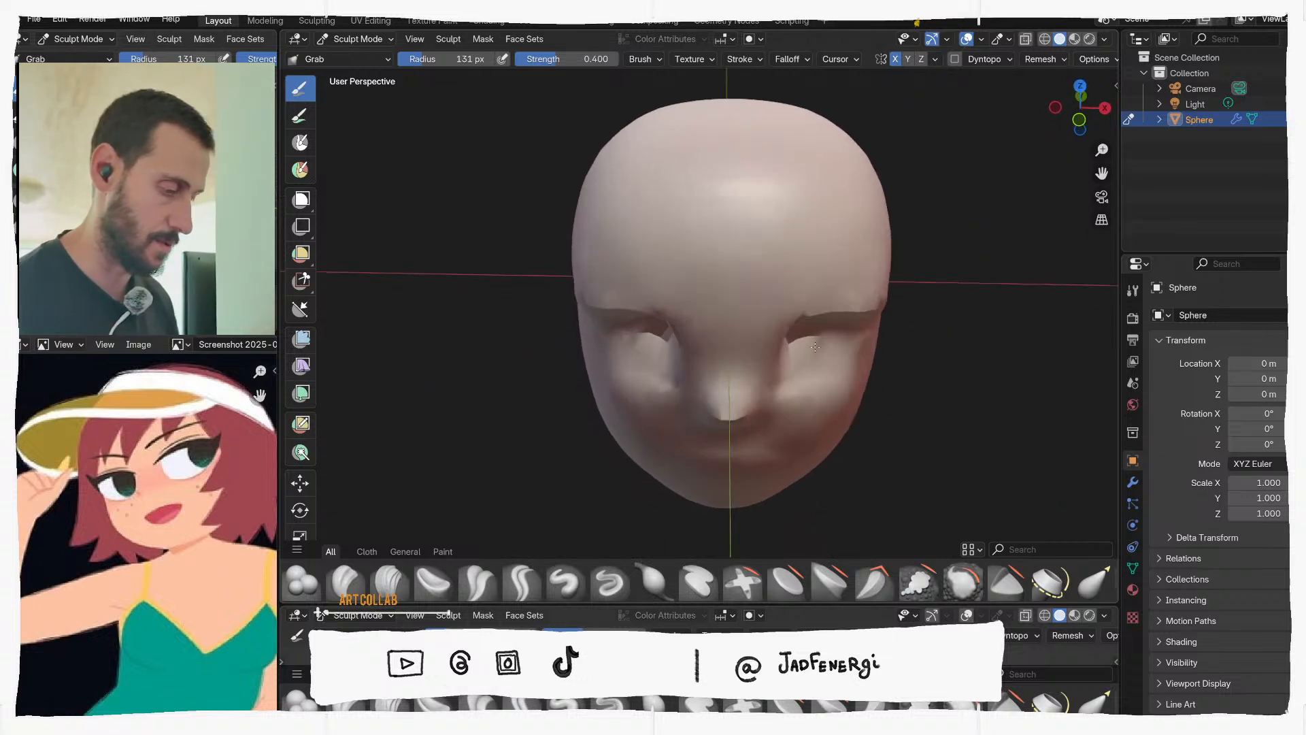
Lift the outer ends of the upper eye socket edges in front view, reducing the Grab brush to 119 px
{"action": "key", "text": "f"}
{"action": "left_click", "coordinate": [846, 218]}
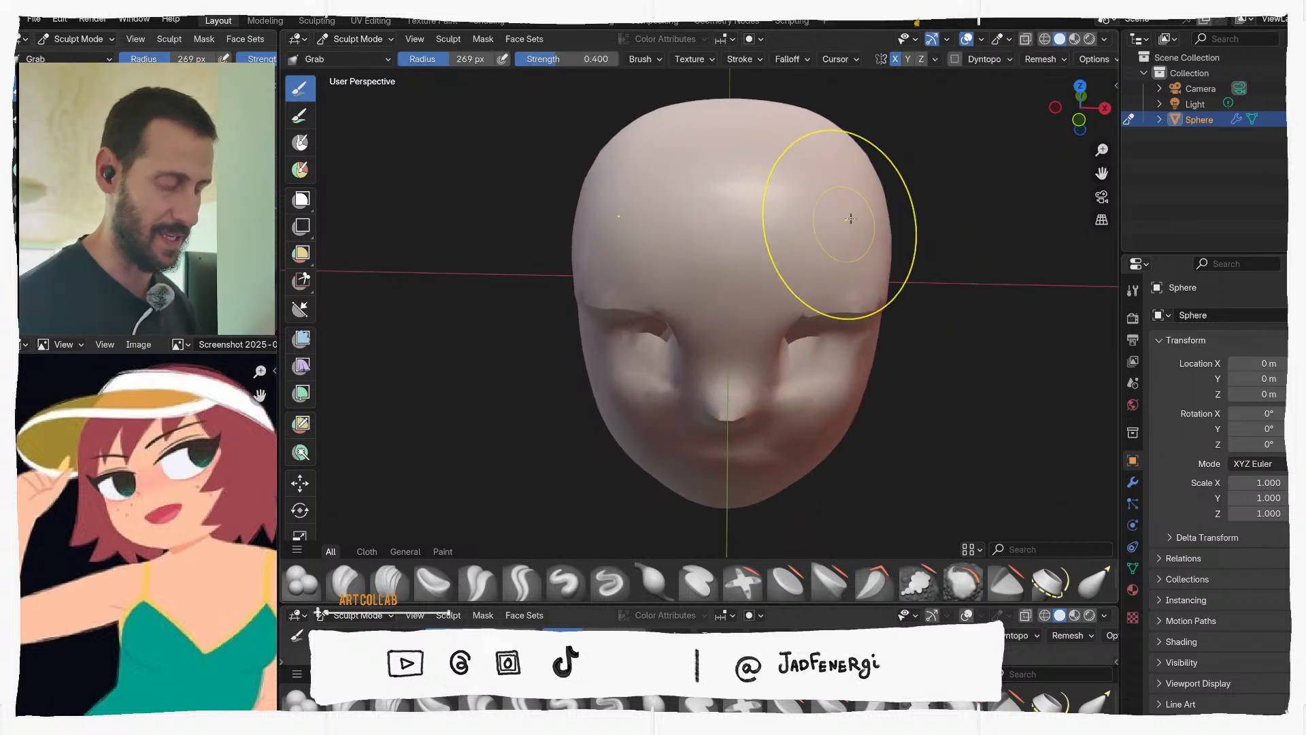
{"action": "middle_click_drag", "start_coordinate": [845, 218], "coordinate": [821, 192]}
{"action": "scroll", "coordinate": [859, 192], "scroll_direction": "down", "scroll_amount": 1}
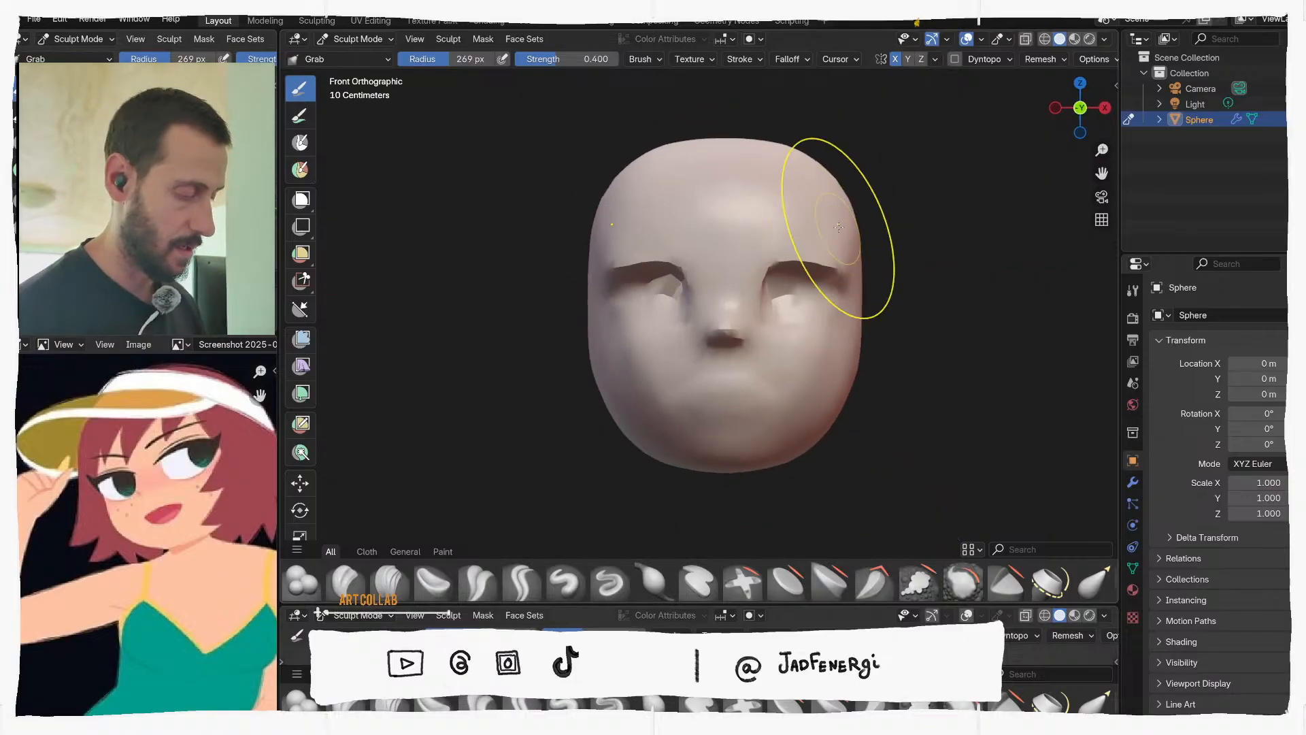
{"action": "key", "text": "f"}
{"action": "left_click", "coordinate": [812, 266]}
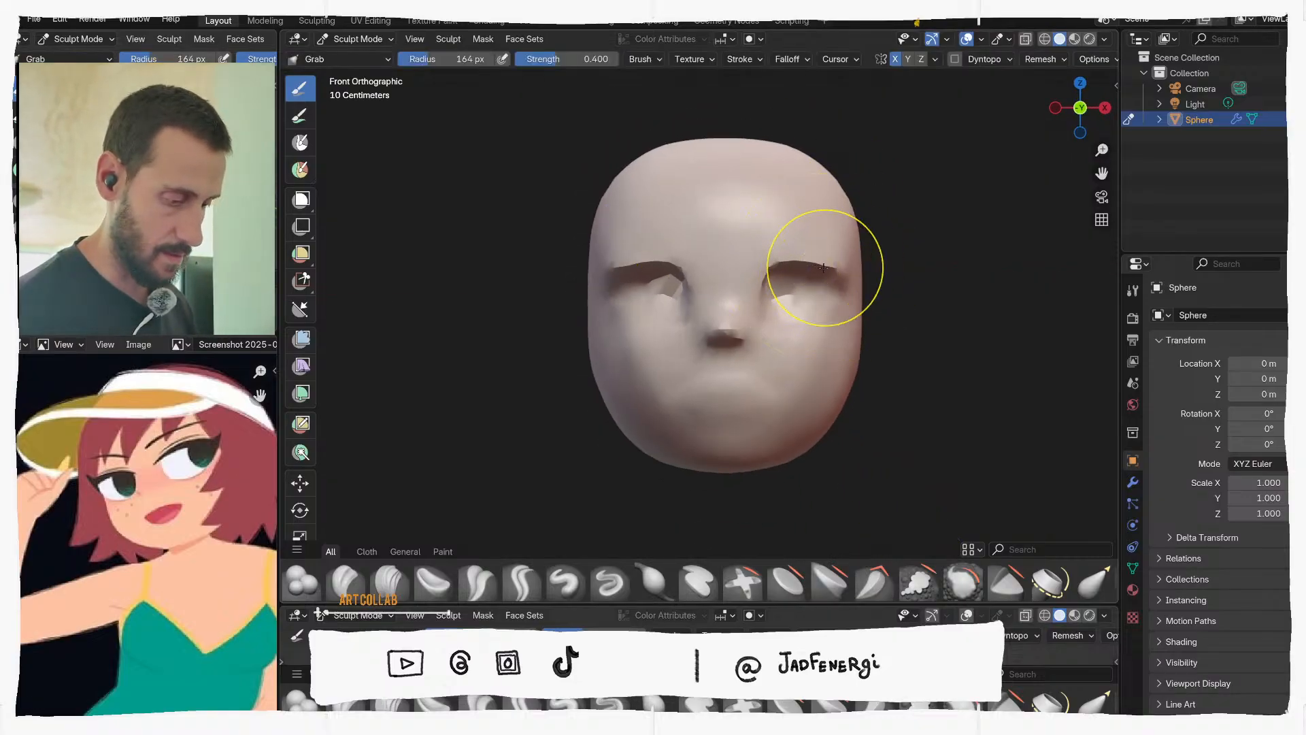
{"action": "key", "text": "f"}
{"action": "left_click", "coordinate": [831, 270]}
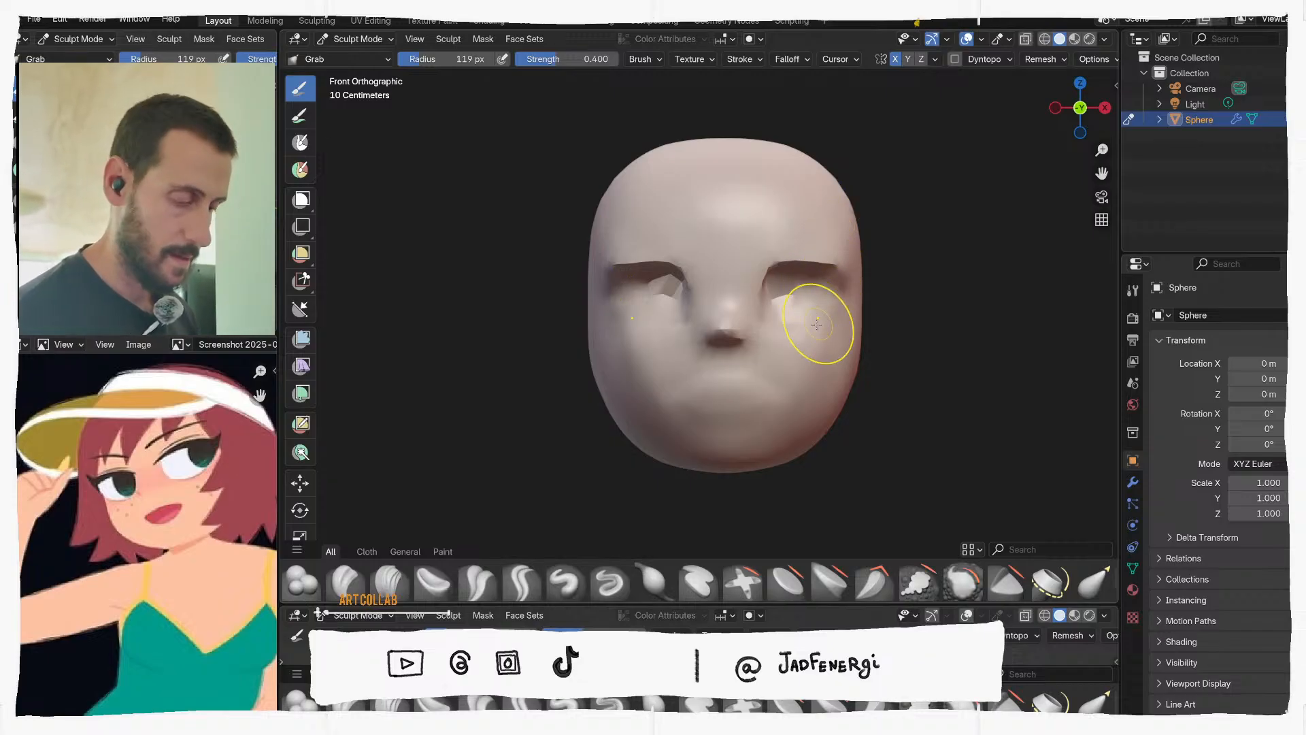
Narrow the sides of the cheeks slightly with the Grab brush at 204 px
{"action": "key", "text": "f"}
{"action": "left_click", "coordinate": [872, 342]}
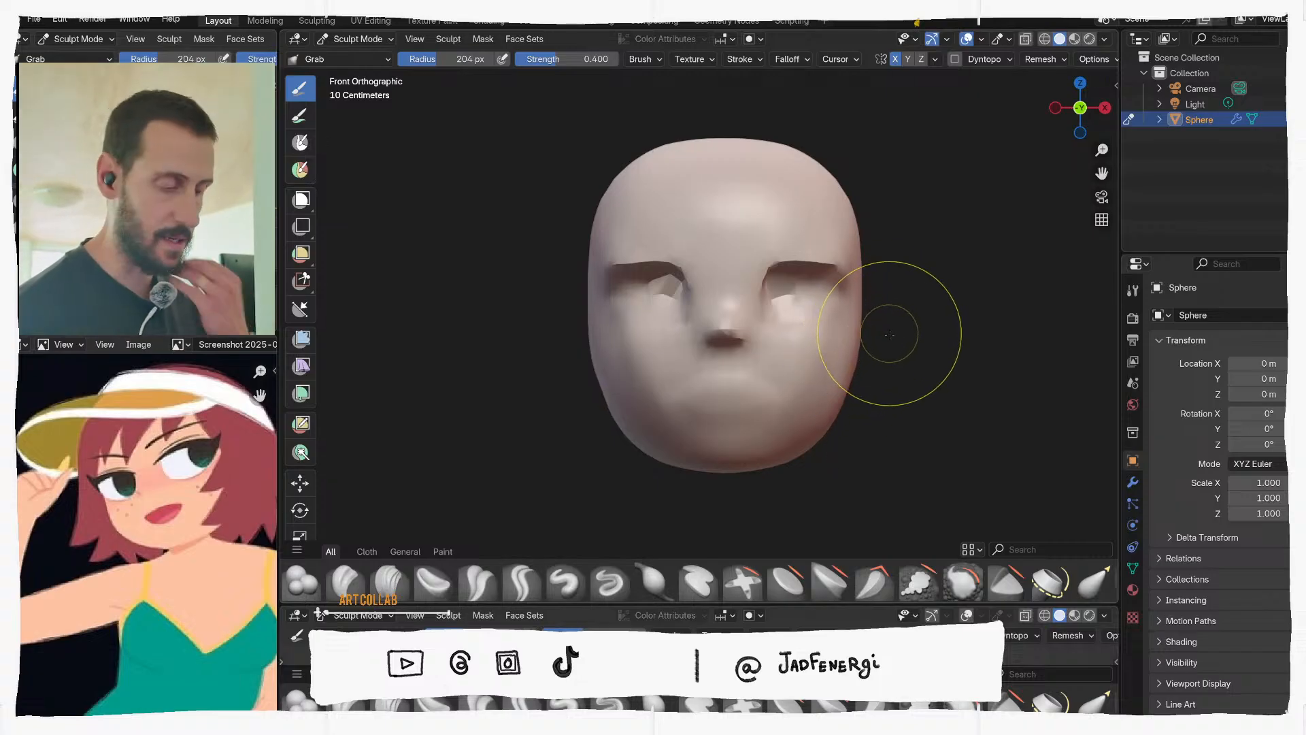
{"action": "mouse_move", "coordinate": [854, 365]}
{"action": "middle_mouse_down"}
{"action": "mouse_move", "coordinate": [833, 275]}
{"action": "mouse_move", "coordinate": [810, 336]}
{"action": "mouse_move", "coordinate": [728, 451]}
{"action": "middle_mouse_up"}
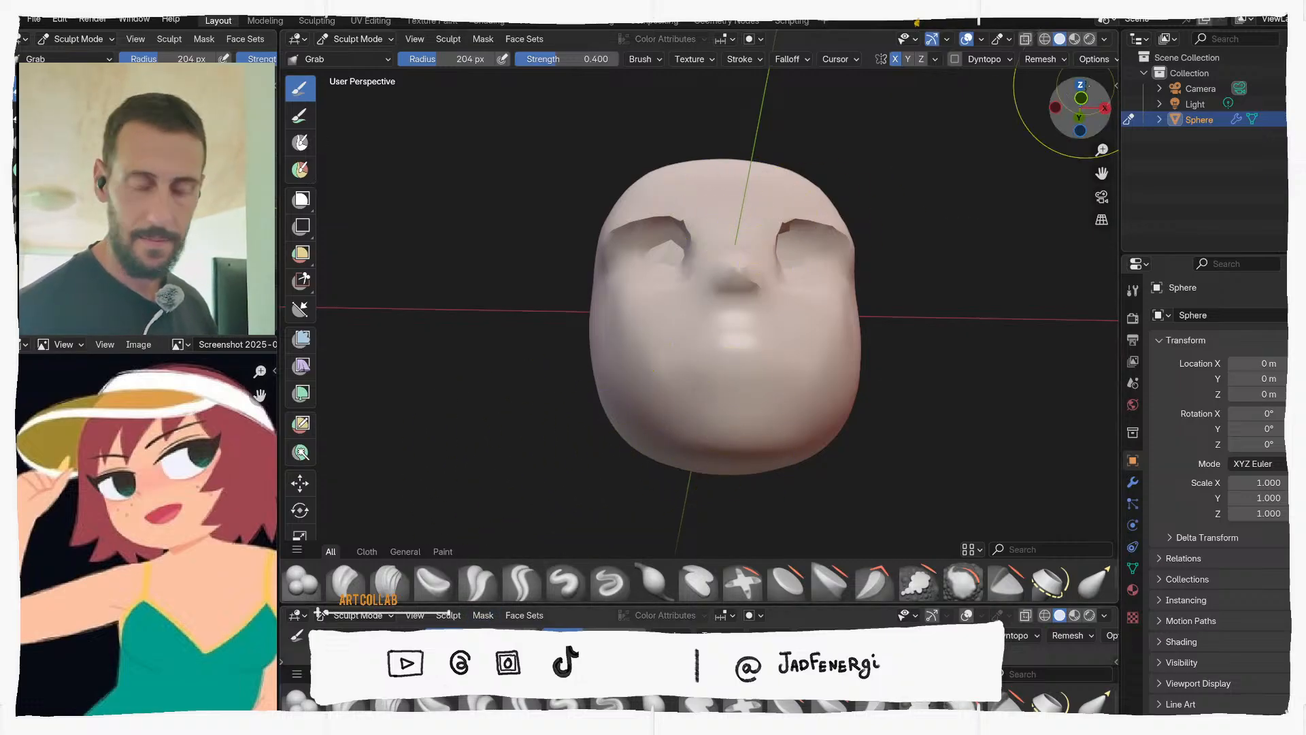
{"action": "mouse_move", "coordinate": [776, 401]}
{"action": "middle_mouse_down"}
{"action": "mouse_move", "coordinate": [656, 402]}
{"action": "mouse_move", "coordinate": [749, 377]}
{"action": "mouse_move", "coordinate": [808, 338]}
{"action": "mouse_move", "coordinate": [895, 350]}
{"action": "mouse_move", "coordinate": [854, 379]}
{"action": "middle_mouse_up"}
Refine the cheeks and jaw contour from several angles with the Grab brush at 213 px
{"action": "key", "text": "f"}
{"action": "left_click", "coordinate": [744, 379]}
{"action": "key", "text": "f"}
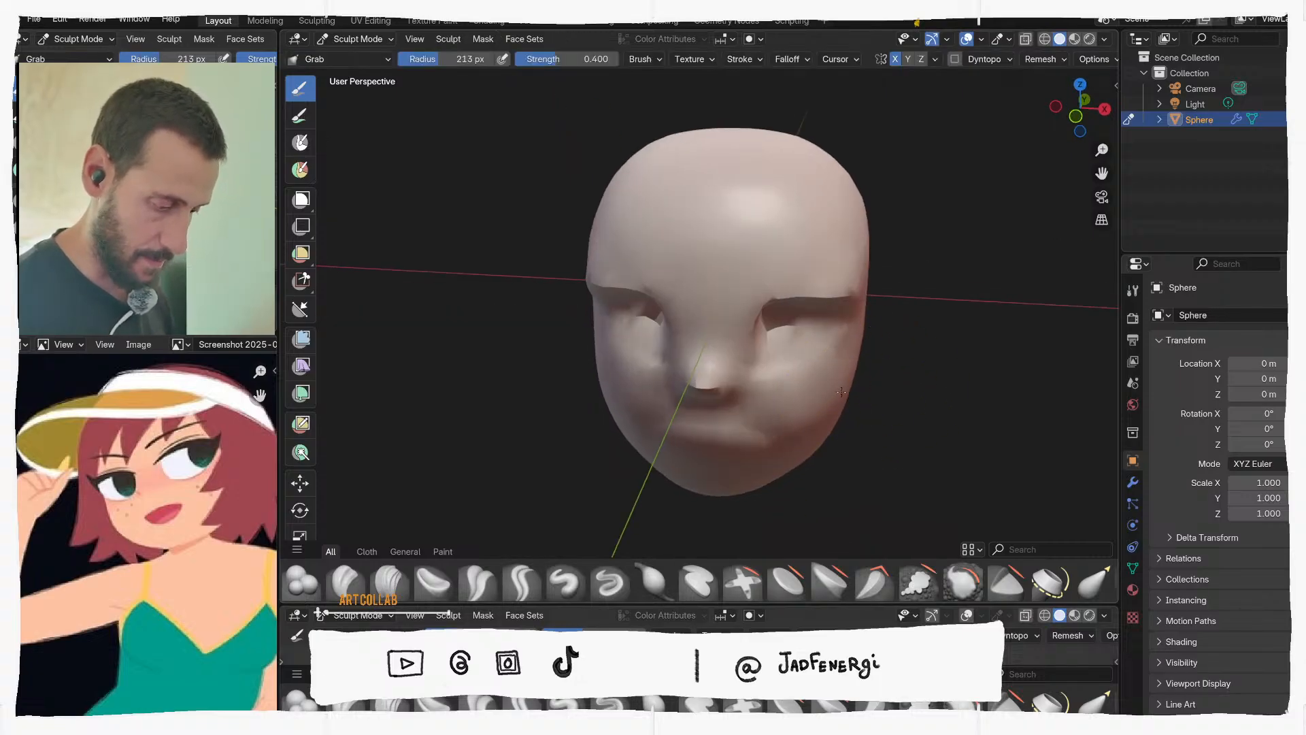
{"action": "mouse_move", "coordinate": [842, 389]}
{"action": "middle_mouse_down"}
{"action": "mouse_move", "coordinate": [868, 275]}
{"action": "mouse_move", "coordinate": [715, 362]}
{"action": "middle_mouse_up"}
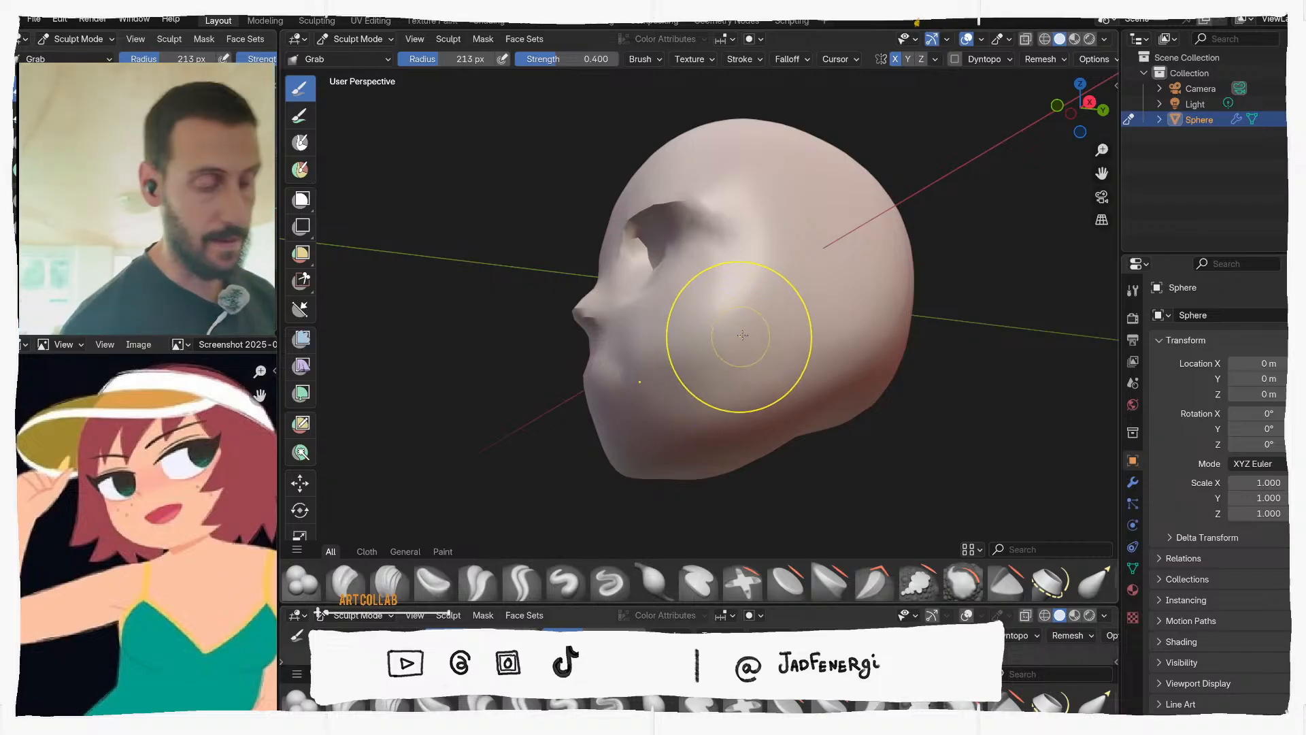
{"action": "mouse_move", "coordinate": [742, 336]}
{"action": "middle_mouse_down"}
{"action": "mouse_move", "coordinate": [742, 240]}
{"action": "mouse_move", "coordinate": [781, 352]}
{"action": "mouse_move", "coordinate": [794, 292]}
{"action": "middle_mouse_up"}
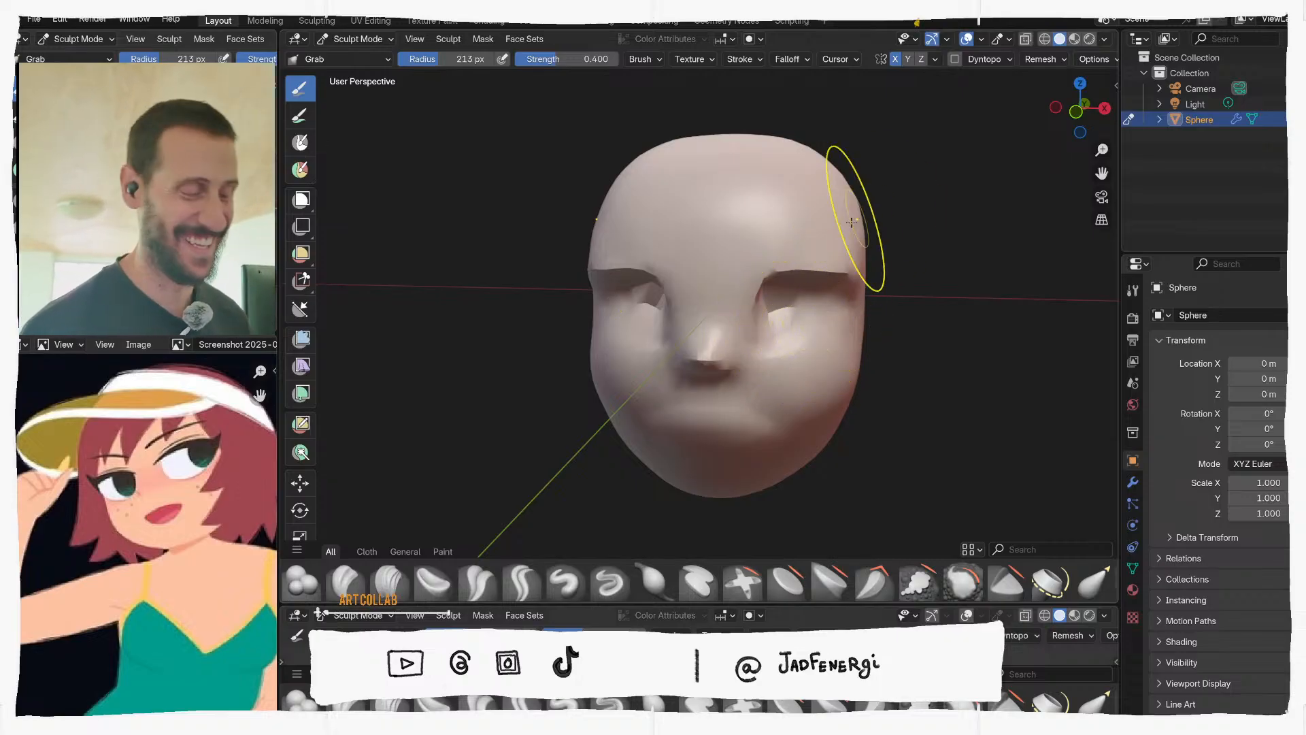
Smooth the underside line of the jaw in side view with the Grab brush at 216 px
{"action": "middle_click_drag", "start_coordinate": [837, 228], "coordinate": [775, 217]}
{"action": "key", "text": "f"}
{"action": "left_click", "coordinate": [790, 215]}
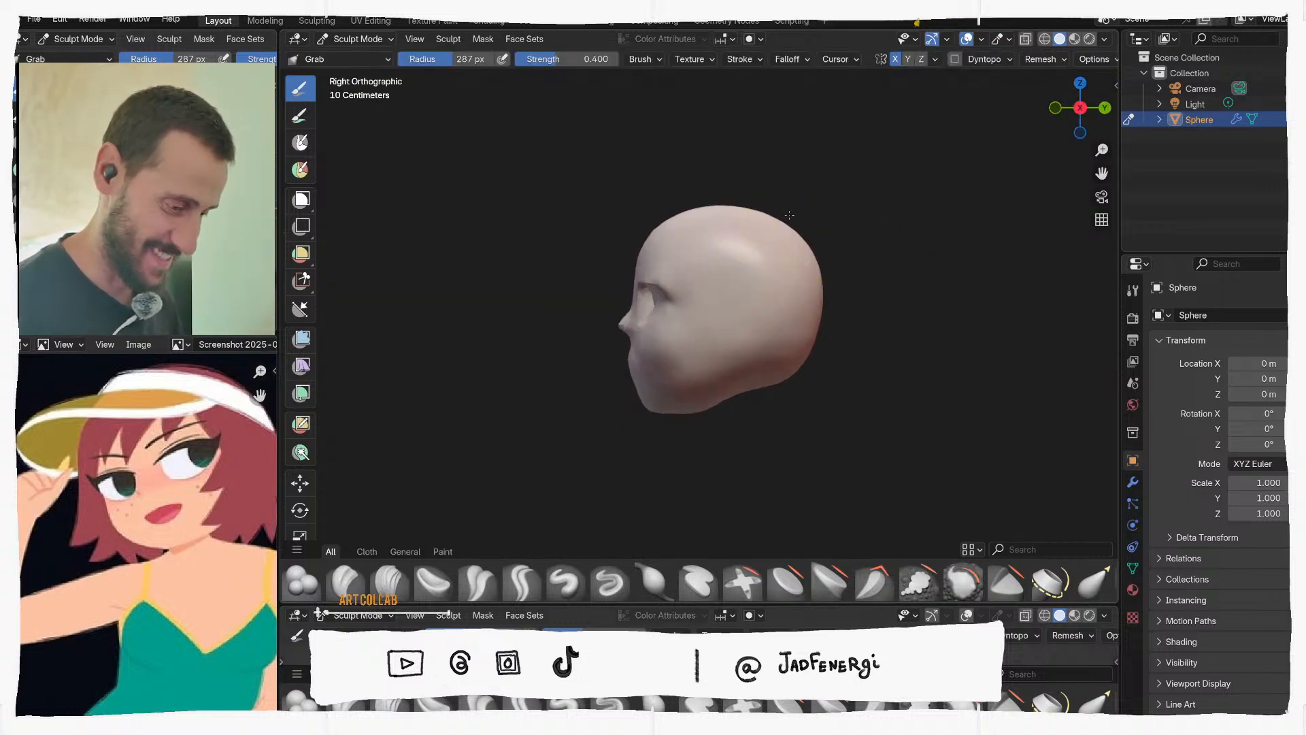
{"action": "mouse_move", "coordinate": [808, 249]}
{"action": "middle_mouse_down"}
{"action": "mouse_move", "coordinate": [869, 358]}
{"action": "mouse_move", "coordinate": [758, 260]}
{"action": "mouse_move", "coordinate": [815, 232]}
{"action": "middle_mouse_up"}
{"action": "scroll", "coordinate": [733, 385], "scroll_direction": "up", "scroll_amount": 4}
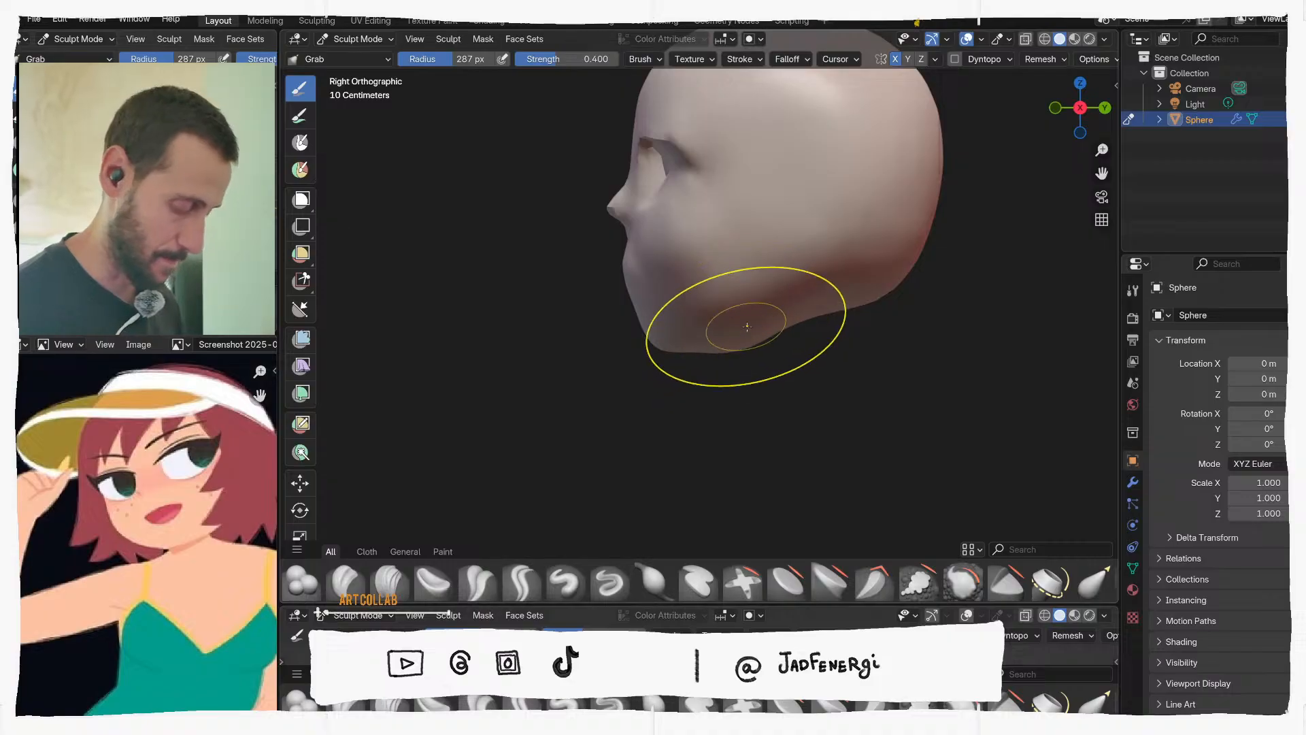
{"action": "key", "text": "f"}
{"action": "left_click", "coordinate": [752, 340]}
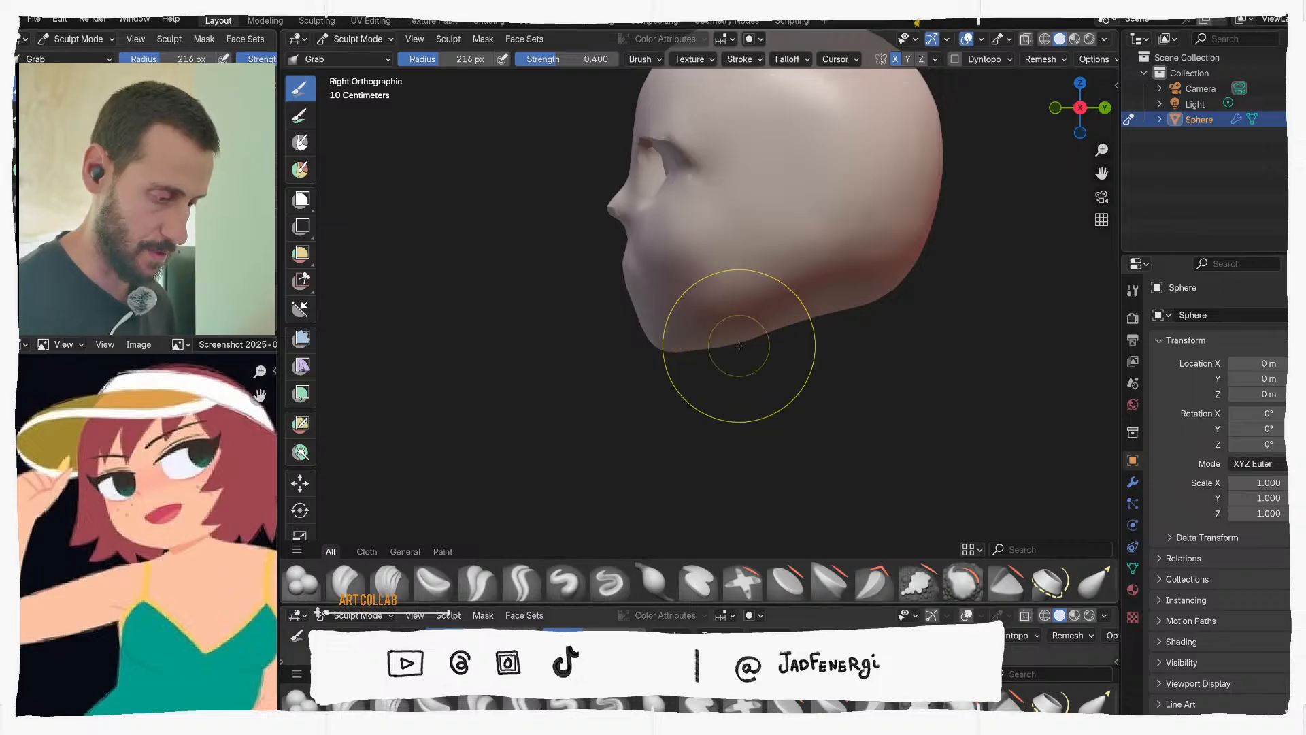
{"action": "middle_click_drag", "start_coordinate": [740, 345], "coordinate": [855, 336]}
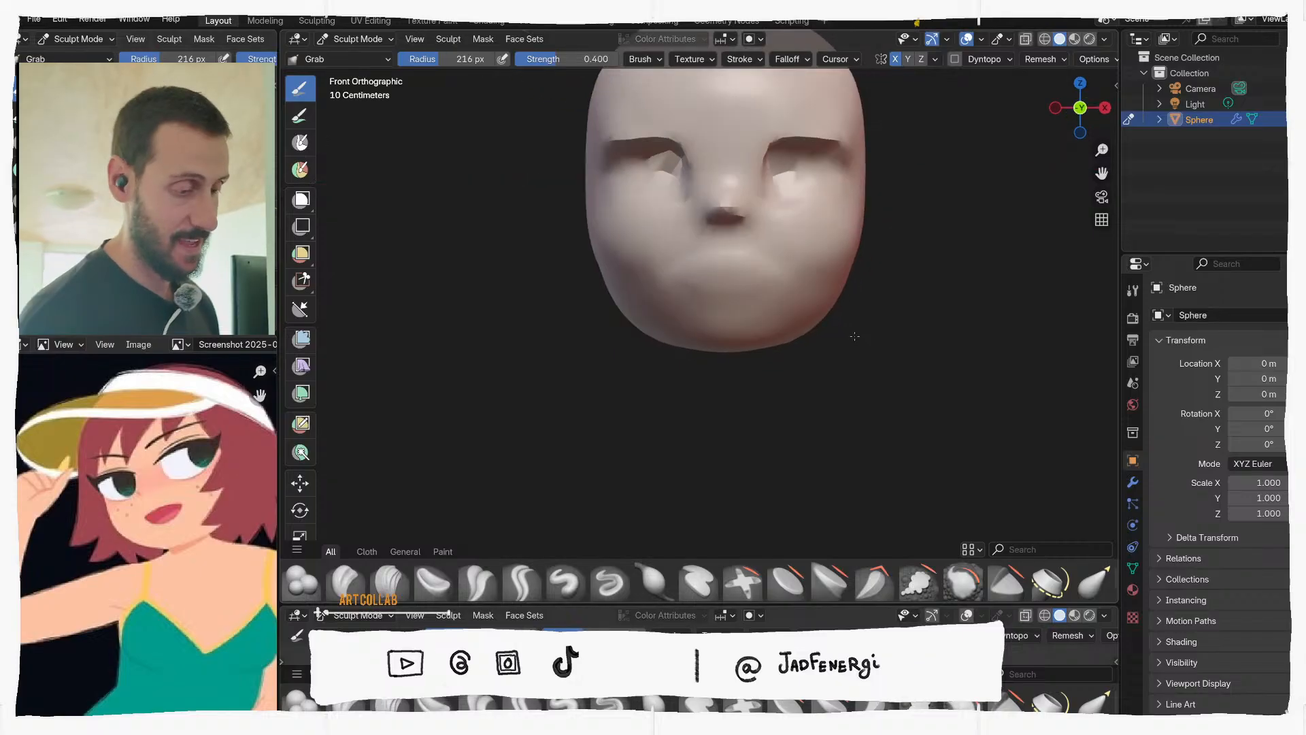
Arch the upper edges of the eye sockets in front view with the Grab brush at 133 px
{"action": "middle_click_drag", "start_coordinate": [831, 249], "coordinate": [806, 270], "text": "shift"}
{"action": "key", "text": "f"}
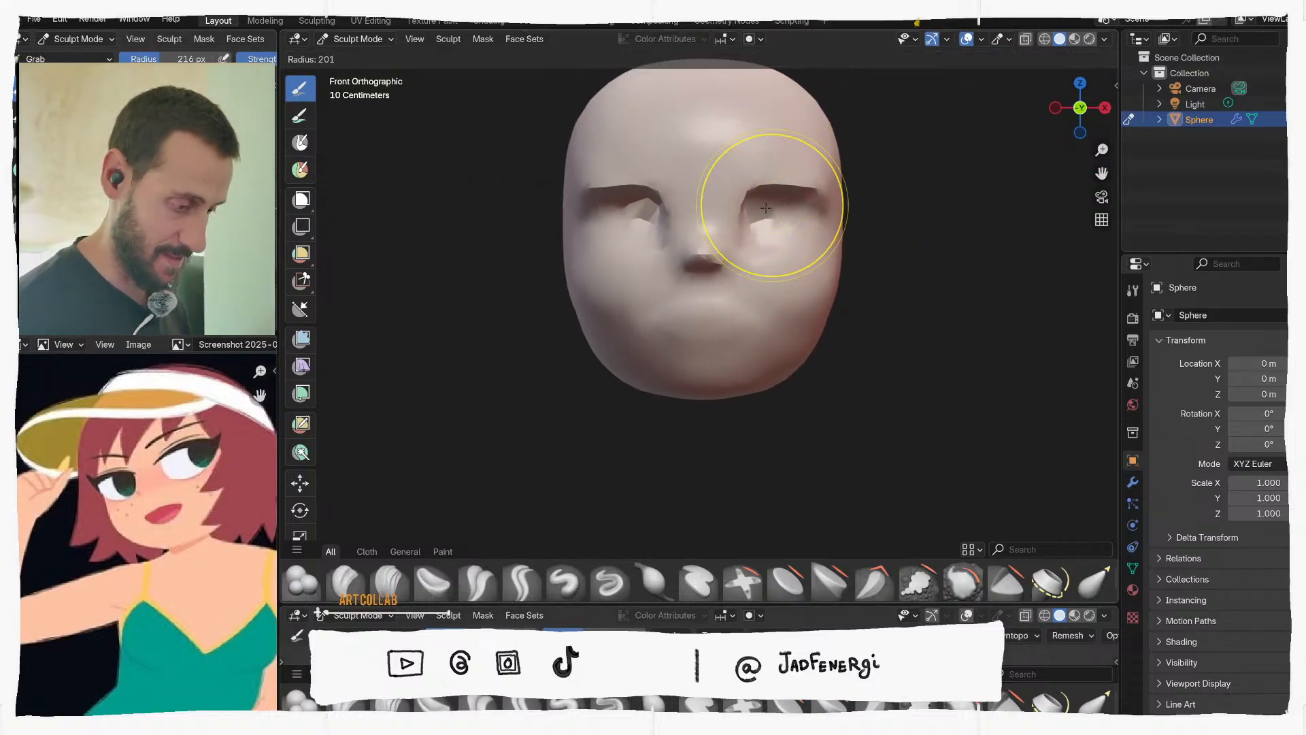
{"action": "left_click", "coordinate": [745, 204]}
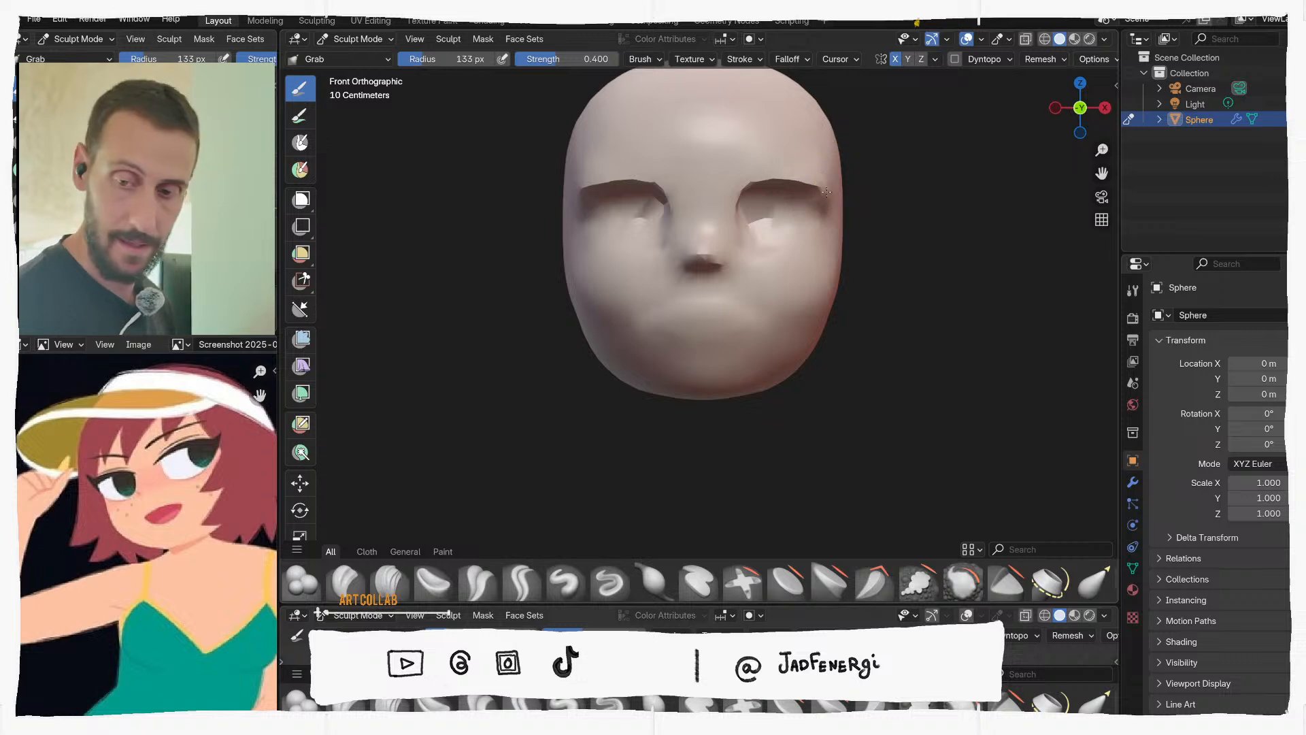
{"action": "middle_click_drag", "start_coordinate": [812, 239], "coordinate": [847, 137]}
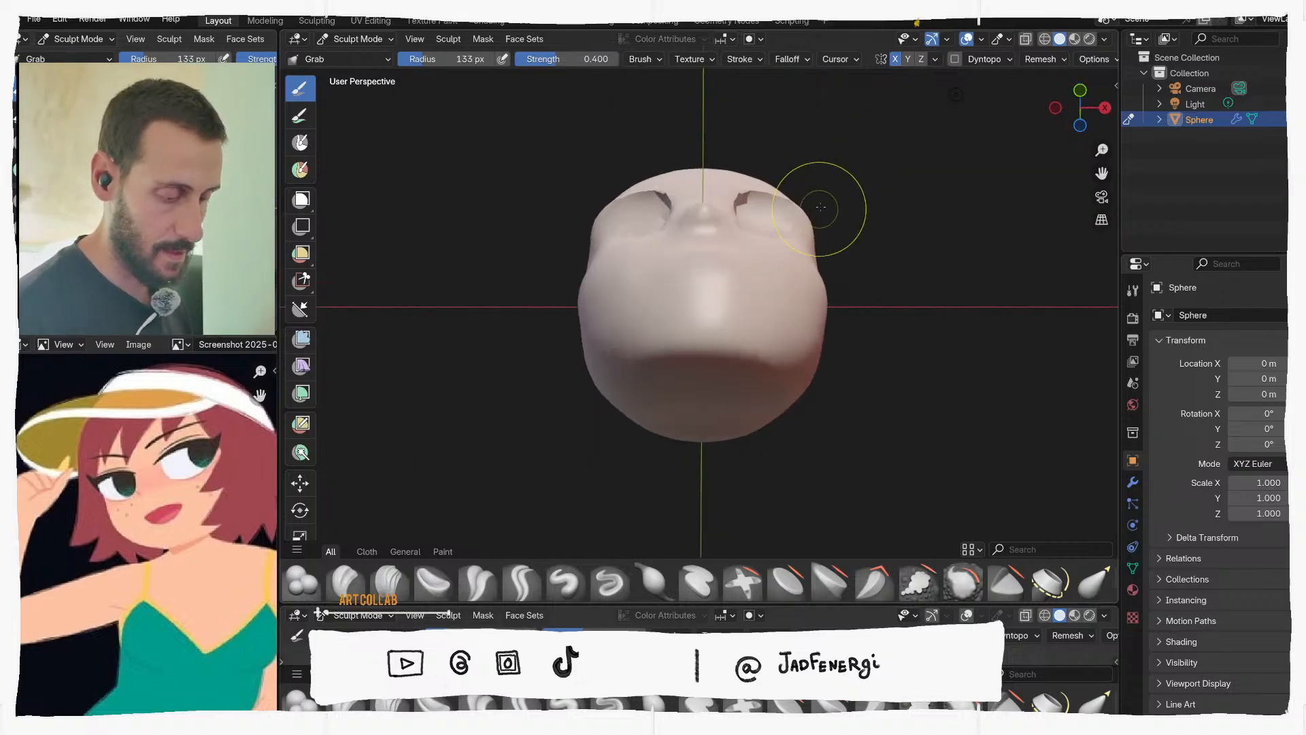
{"action": "mouse_move", "coordinate": [821, 207]}
{"action": "middle_mouse_down"}
{"action": "mouse_move", "coordinate": [846, 219]}
{"action": "mouse_move", "coordinate": [805, 283]}
{"action": "mouse_move", "coordinate": [820, 269]}
{"action": "middle_mouse_up"}
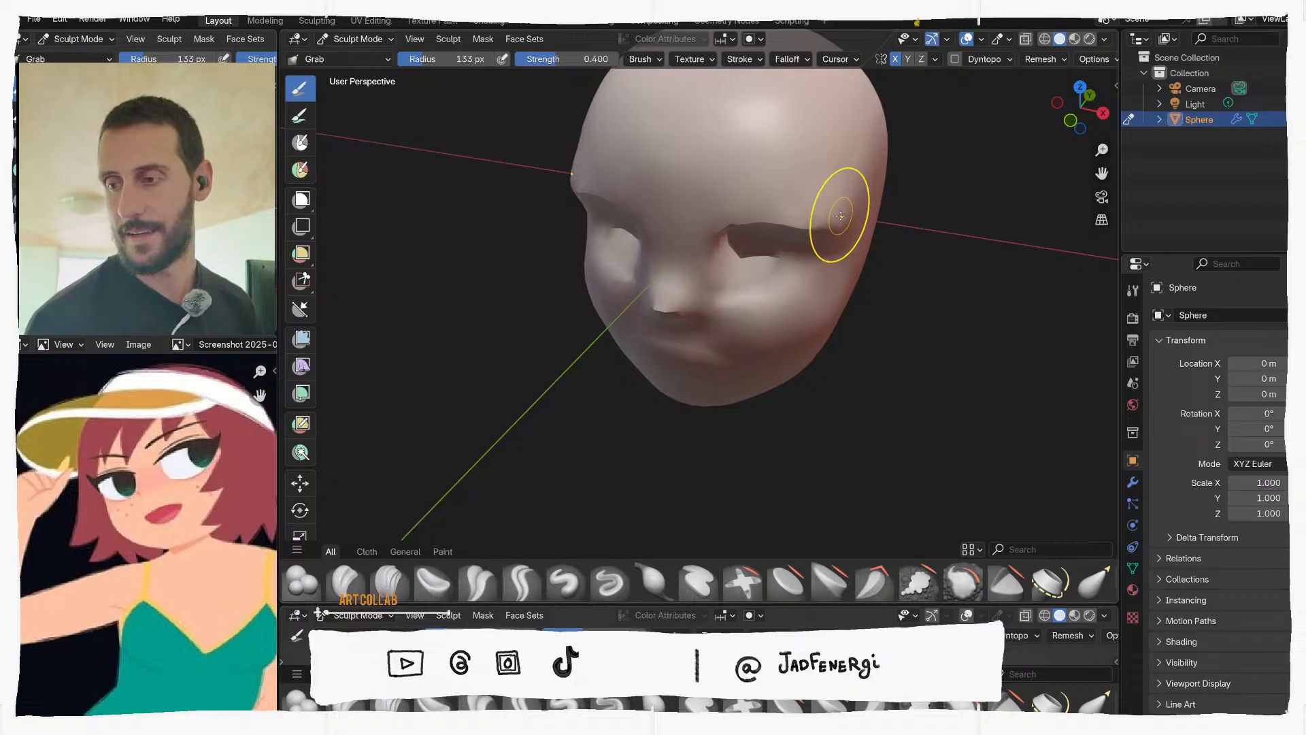
Refine the inner ends of the upper eye socket edges with the Grab brush at 133 px
{"action": "middle_click_drag", "start_coordinate": [839, 201], "coordinate": [837, 189]}
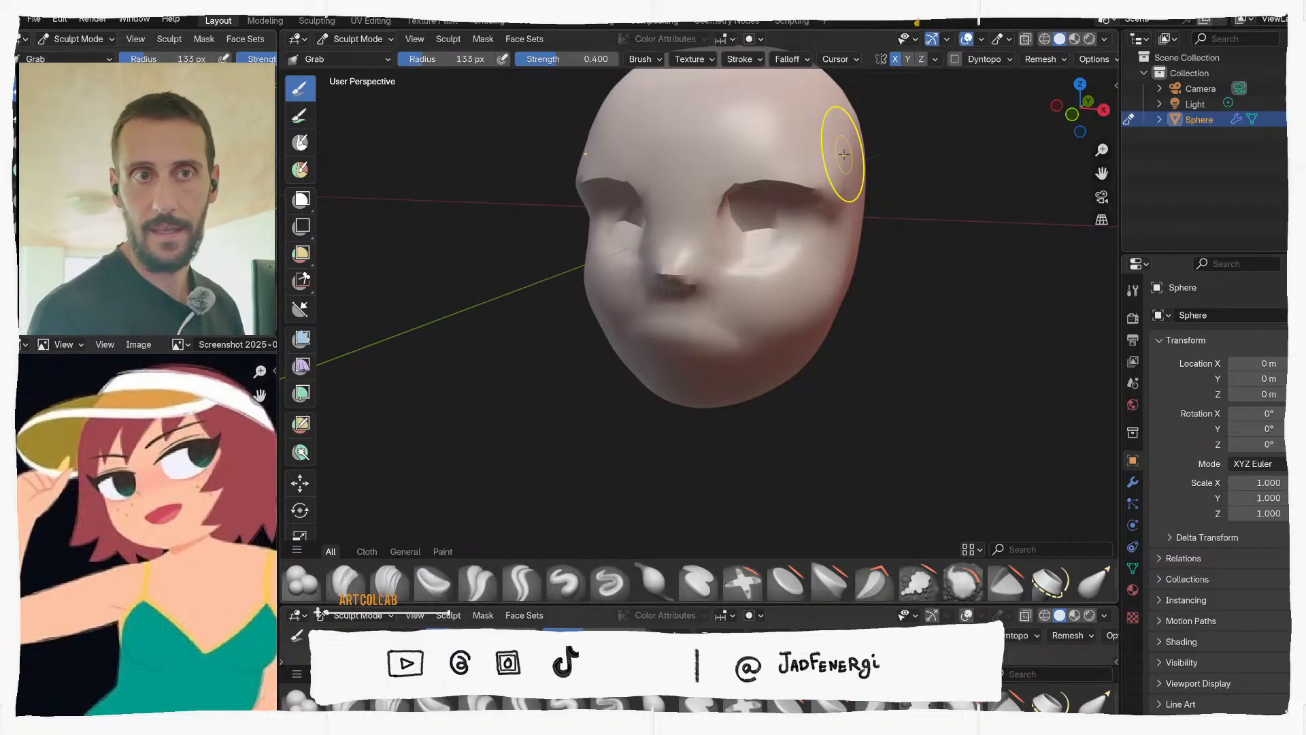
{"action": "mouse_move", "coordinate": [810, 166]}
{"action": "middle_mouse_down"}
{"action": "mouse_move", "coordinate": [840, 128]}
{"action": "mouse_move", "coordinate": [778, 174]}
{"action": "mouse_move", "coordinate": [800, 132]}
{"action": "middle_mouse_up"}
{"action": "scroll", "coordinate": [800, 172], "scroll_direction": "up", "scroll_amount": 1}
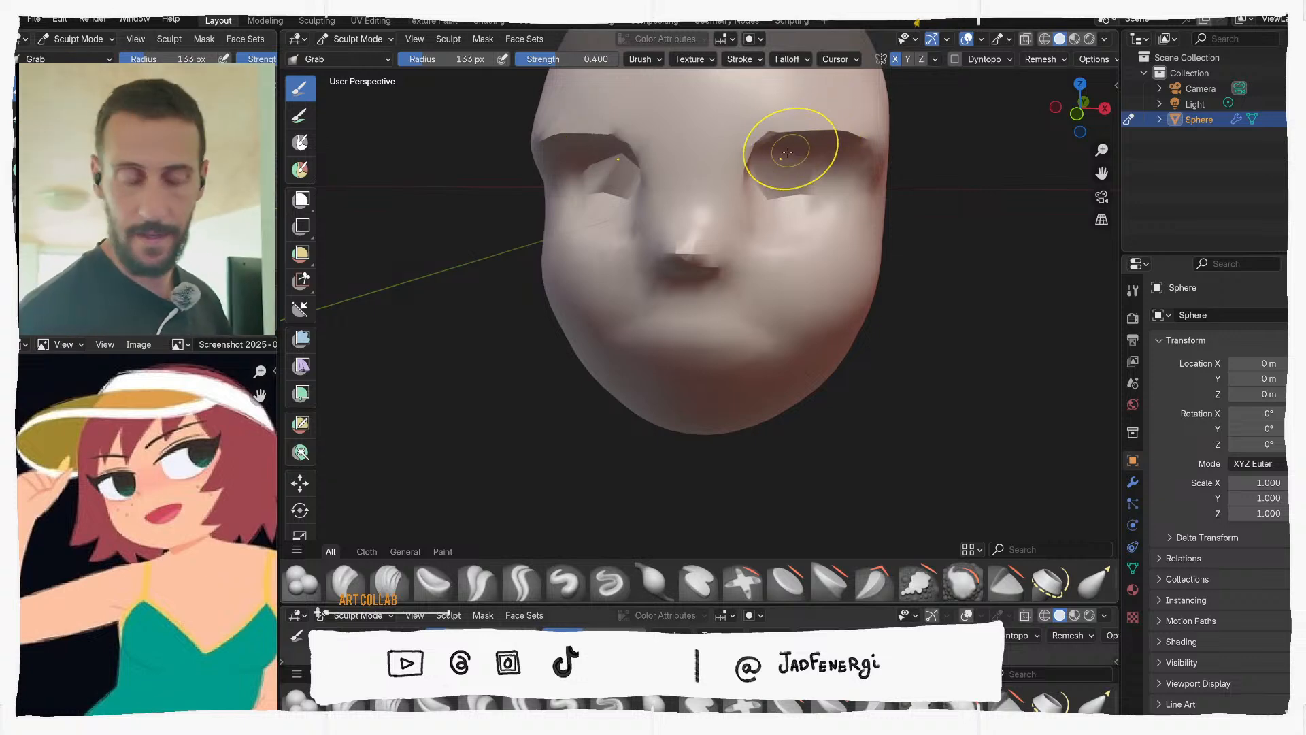
{"action": "left_click_drag", "start_coordinate": [771, 141], "coordinate": [769, 155]}
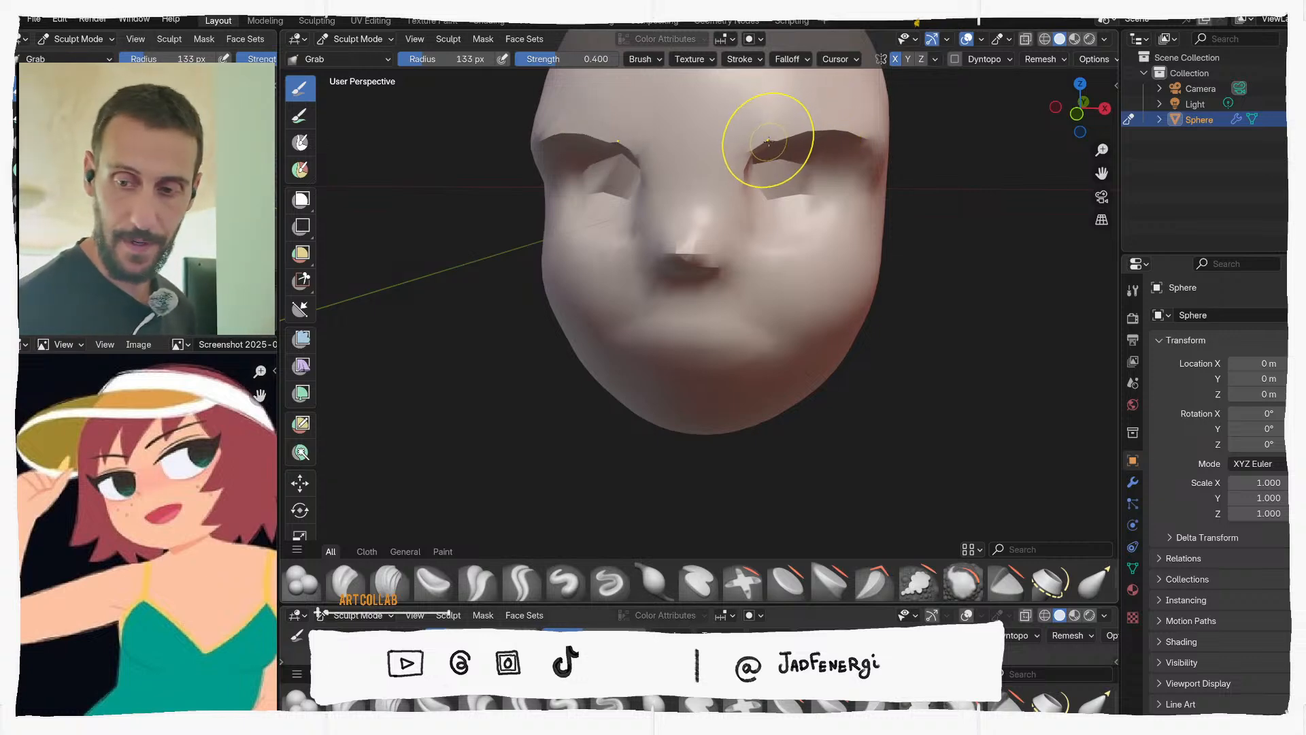
{"action": "key", "text": "KP_1"}
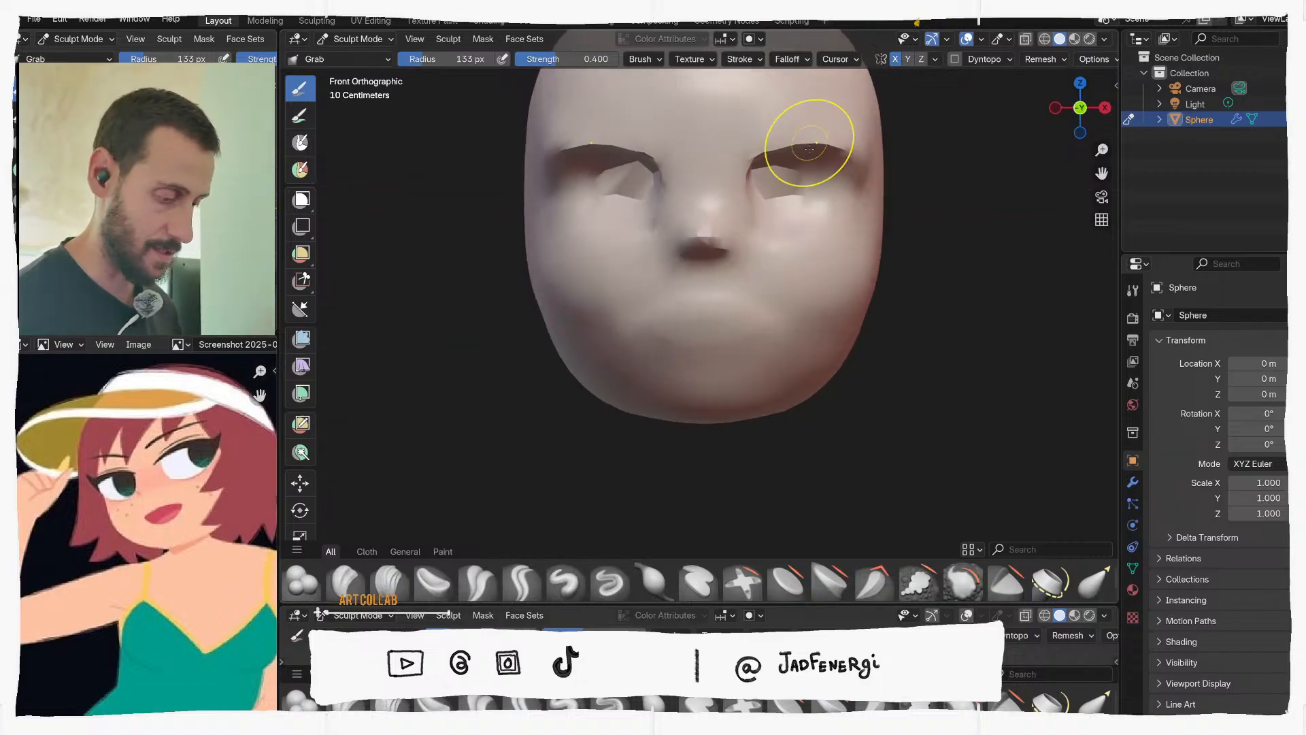
Refine the lower cheeks and jaw corners from front and side with the Grab brush at 218 px
{"action": "scroll", "coordinate": [793, 379], "scroll_direction": "down", "scroll_amount": 1}
{"action": "key", "text": "f"}
{"action": "left_click", "coordinate": [839, 379]}
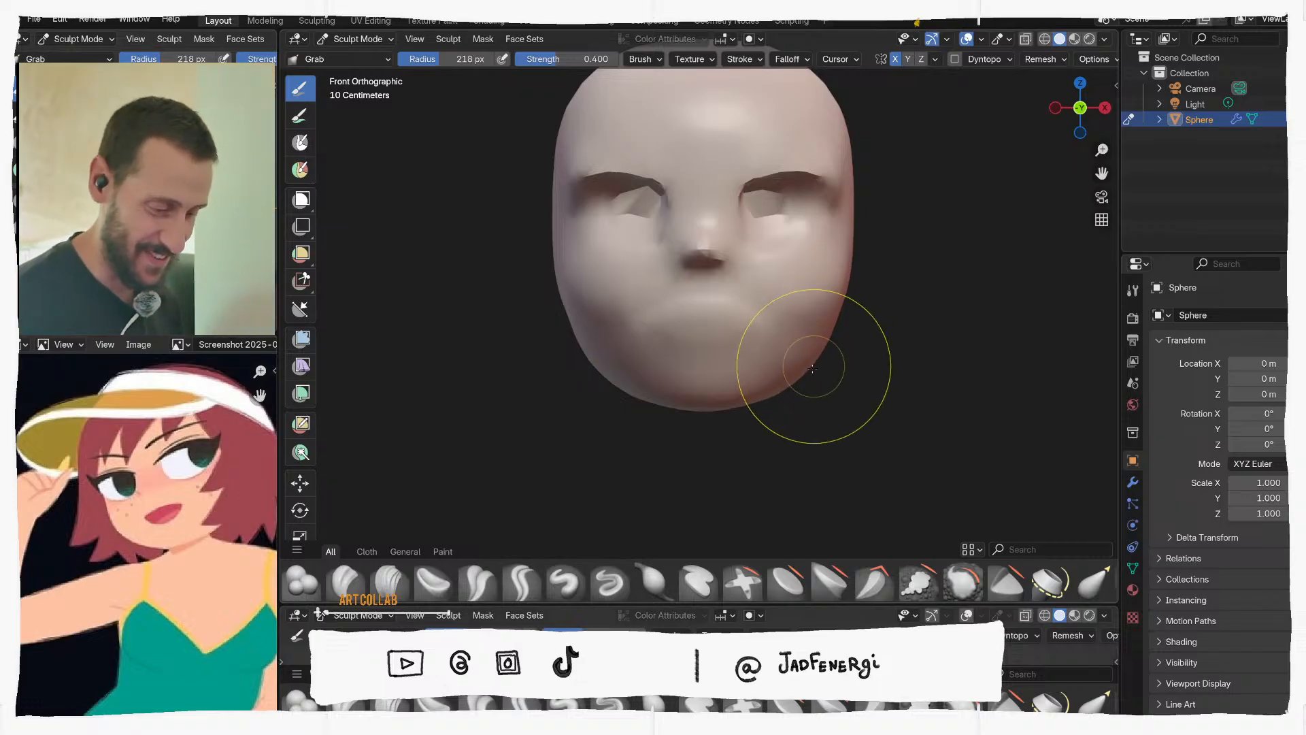
{"action": "mouse_move", "coordinate": [812, 368]}
{"action": "middle_mouse_down"}
{"action": "mouse_move", "coordinate": [800, 330]}
{"action": "mouse_move", "coordinate": [837, 277]}
{"action": "mouse_move", "coordinate": [757, 368]}
{"action": "mouse_move", "coordinate": [787, 368]}
{"action": "middle_mouse_up"}
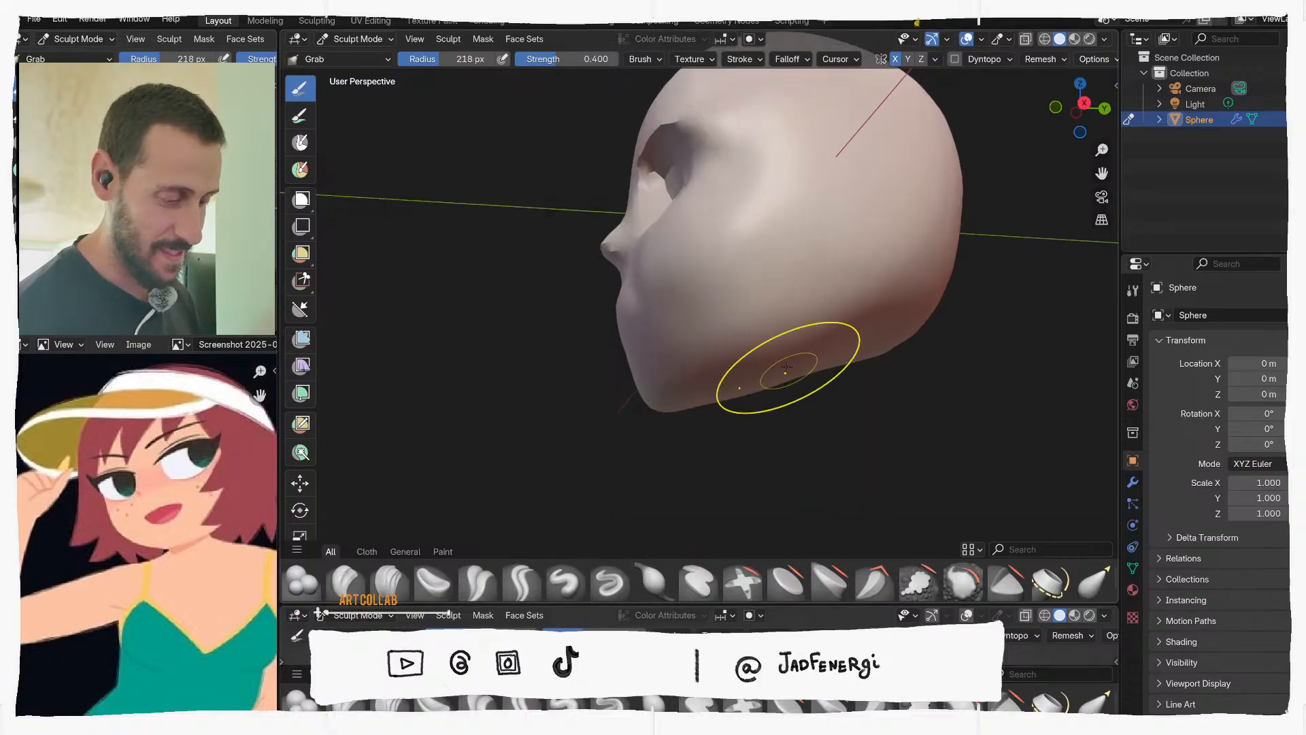
{"action": "middle_click_drag", "start_coordinate": [776, 305], "coordinate": [924, 343]}
Adjust the eye socket edges and the sides of the face with the Grab brush at 157 px
{"action": "mouse_move", "coordinate": [832, 275]}
{"action": "middle_mouse_down"}
{"action": "mouse_move", "coordinate": [754, 273]}
{"action": "mouse_move", "coordinate": [688, 301]}
{"action": "mouse_move", "coordinate": [851, 272]}
{"action": "mouse_move", "coordinate": [891, 237]}
{"action": "middle_mouse_up"}
{"action": "key", "text": "f"}
{"action": "left_click", "coordinate": [800, 256]}
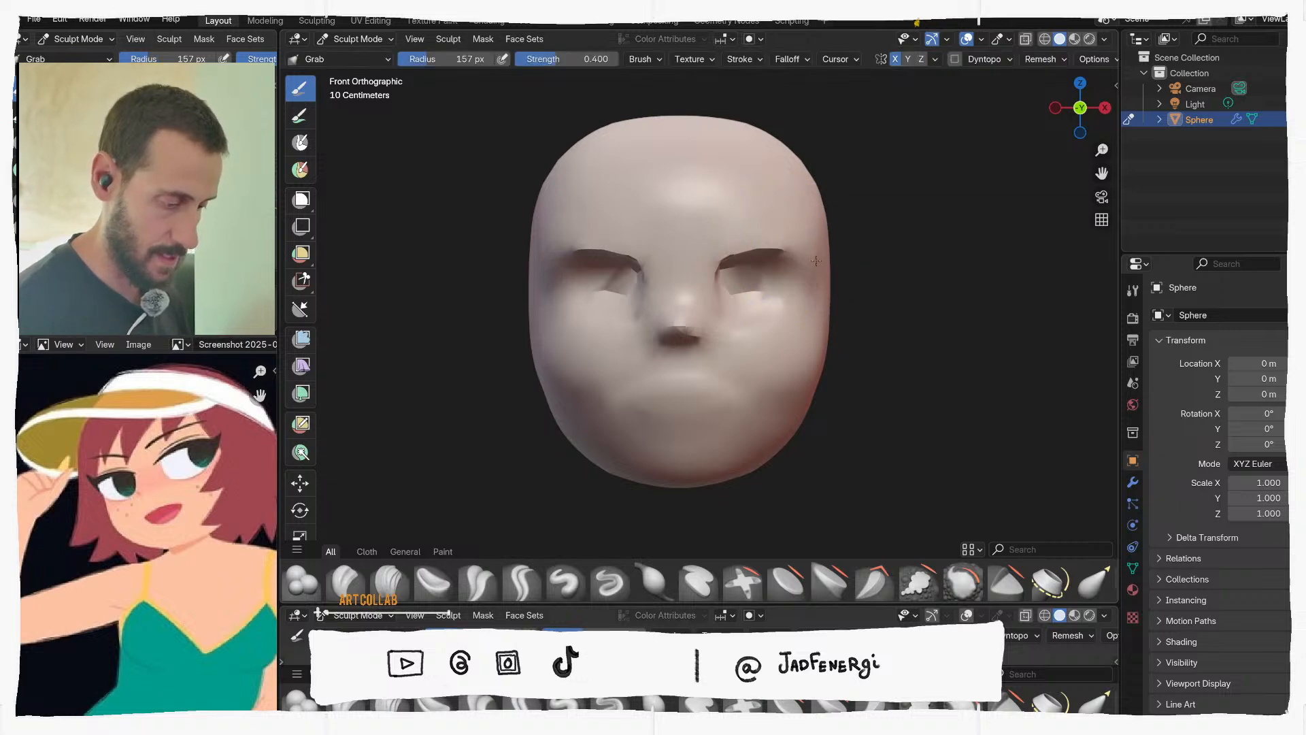
{"action": "mouse_move", "coordinate": [761, 298]}
{"action": "middle_mouse_down"}
{"action": "mouse_move", "coordinate": [764, 234]}
{"action": "mouse_move", "coordinate": [783, 237]}
{"action": "mouse_move", "coordinate": [773, 320]}
{"action": "mouse_move", "coordinate": [685, 321]}
{"action": "mouse_move", "coordinate": [501, 196]}
{"action": "mouse_move", "coordinate": [747, 247]}
{"action": "mouse_move", "coordinate": [737, 359]}
{"action": "middle_mouse_up"}
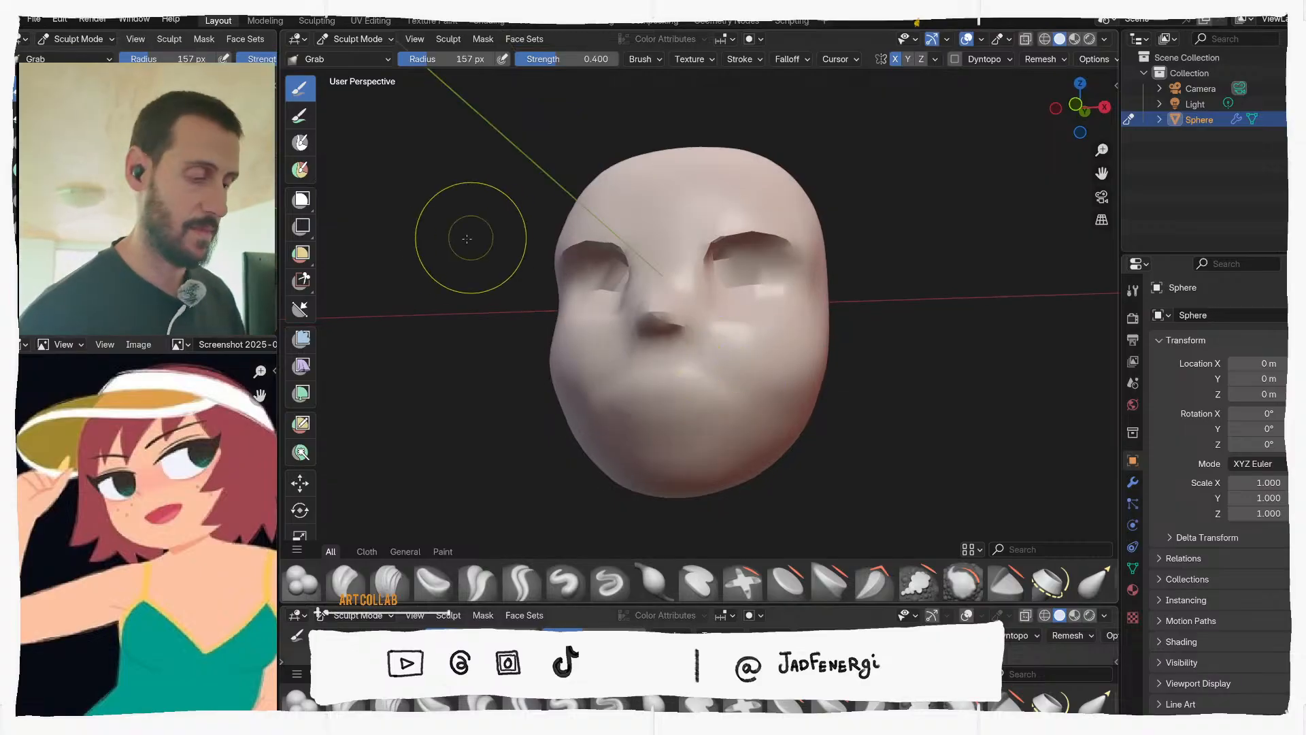
Switch the head to Object Mode and add a UV sphere for the eye
{"action": "scroll", "coordinate": [575, 272], "scroll_direction": "down", "scroll_amount": 2}
{"action": "middle_click_drag", "start_coordinate": [575, 274], "coordinate": [585, 289]}
{"action": "key", "text": "ctrl+Tab"}
{"action": "key", "text": "shift+a"}
{"action": "mouse_move", "coordinate": [523, 346]}
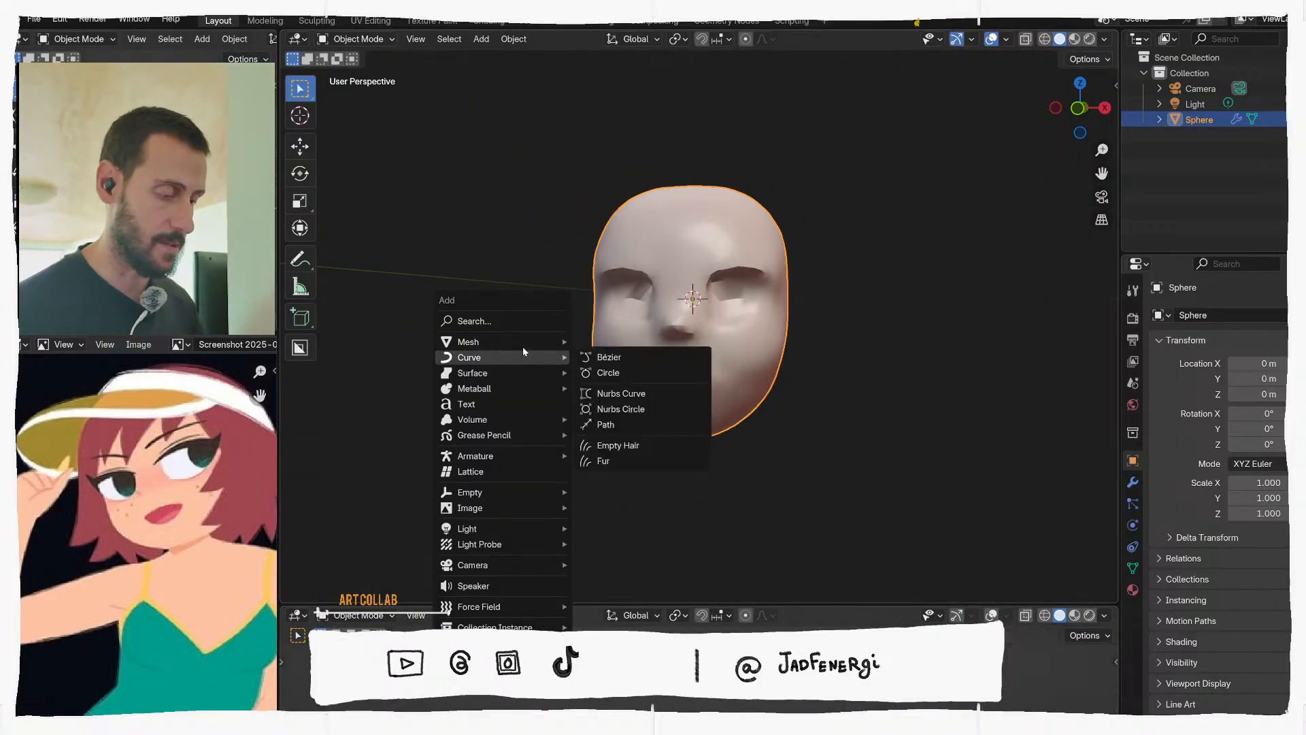
{"action": "left_click", "coordinate": [624, 389]}
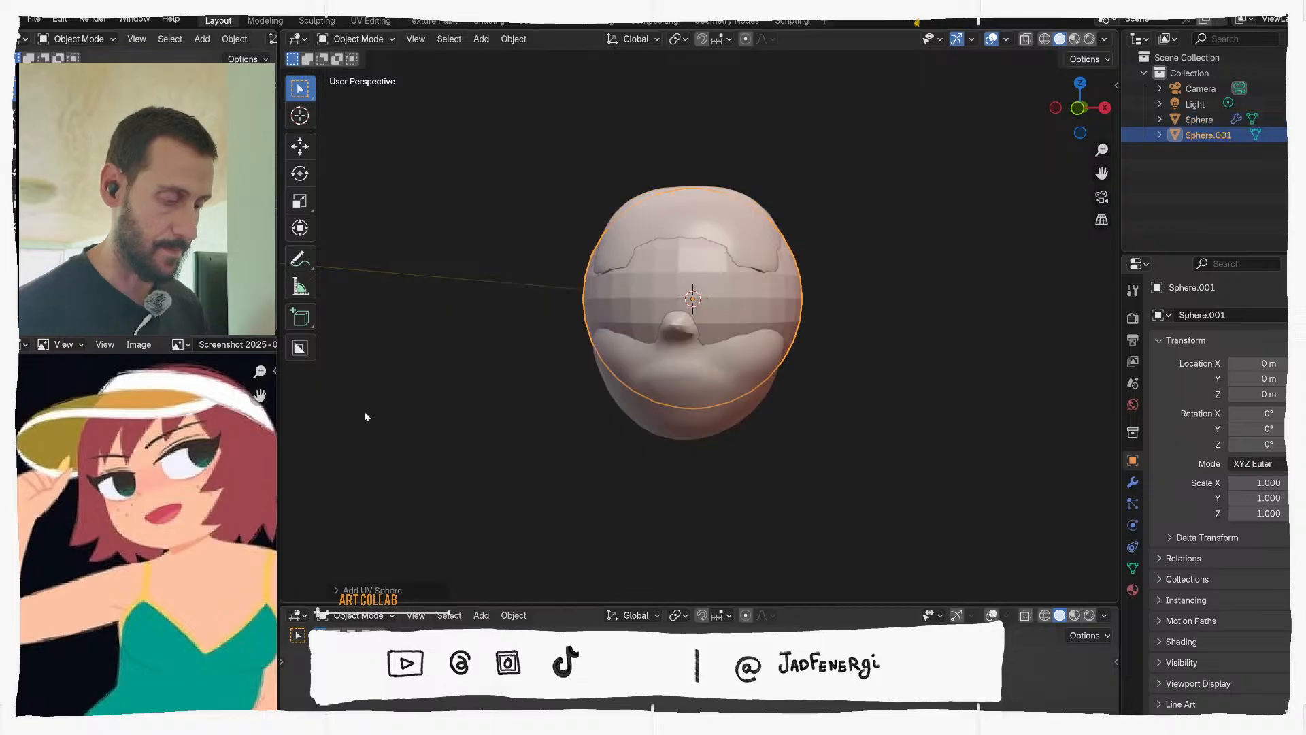
Turn on the wireframe display for the meshes and look at the head from the left
{"action": "key", "text": "KP_1"}
{"action": "middle_click_drag", "start_coordinate": [816, 277], "coordinate": [916, 314]}
{"action": "key", "text": "q"}
{"action": "left_click", "coordinate": [872, 315]}
{"action": "key", "text": "ctrl+KP_3"}
{"action": "left_click", "coordinate": [821, 307]}
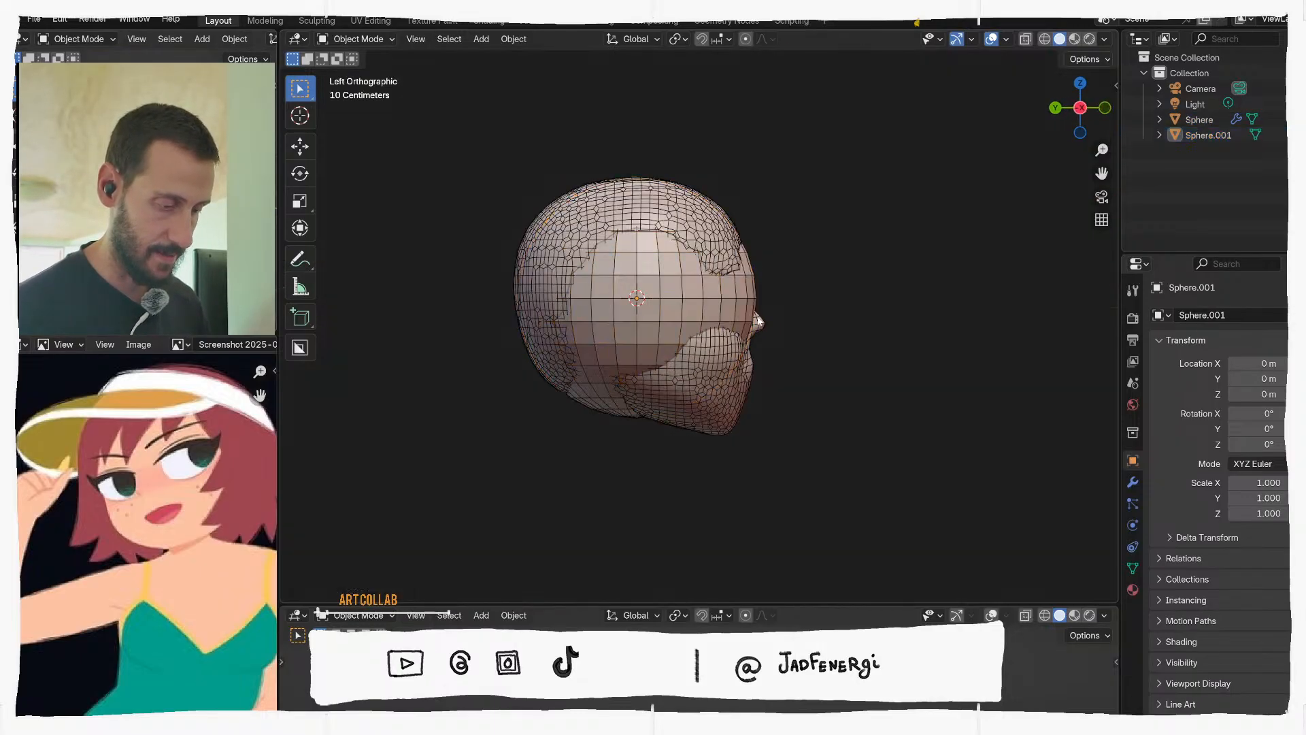
Rotate the new sphere by -90° about the X axis so its pole faces forward
{"action": "left_click", "coordinate": [752, 315]}
{"action": "key", "text": "r"}
{"action": "mouse_move", "coordinate": [840, 310]}
{"action": "middle_mouse_down"}
{"action": "mouse_move", "coordinate": [840, 285]}
{"action": "mouse_move", "coordinate": [858, 311]}
{"action": "mouse_move", "coordinate": [843, 309]}
{"action": "middle_mouse_up"}
{"action": "key", "text": "Escape"}
{"action": "key", "text": "ctrl+KP_3"}
{"action": "key", "text": "r"}
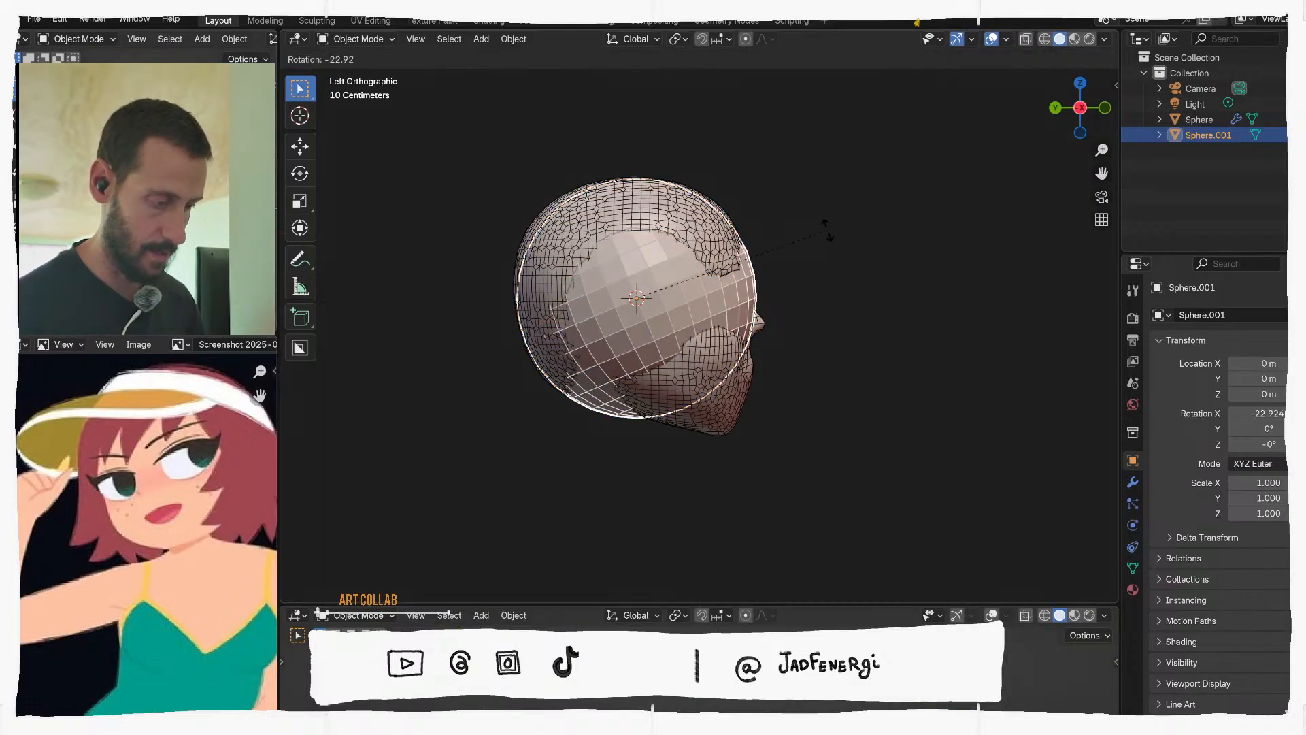
{"action": "type", "text": "-90"}
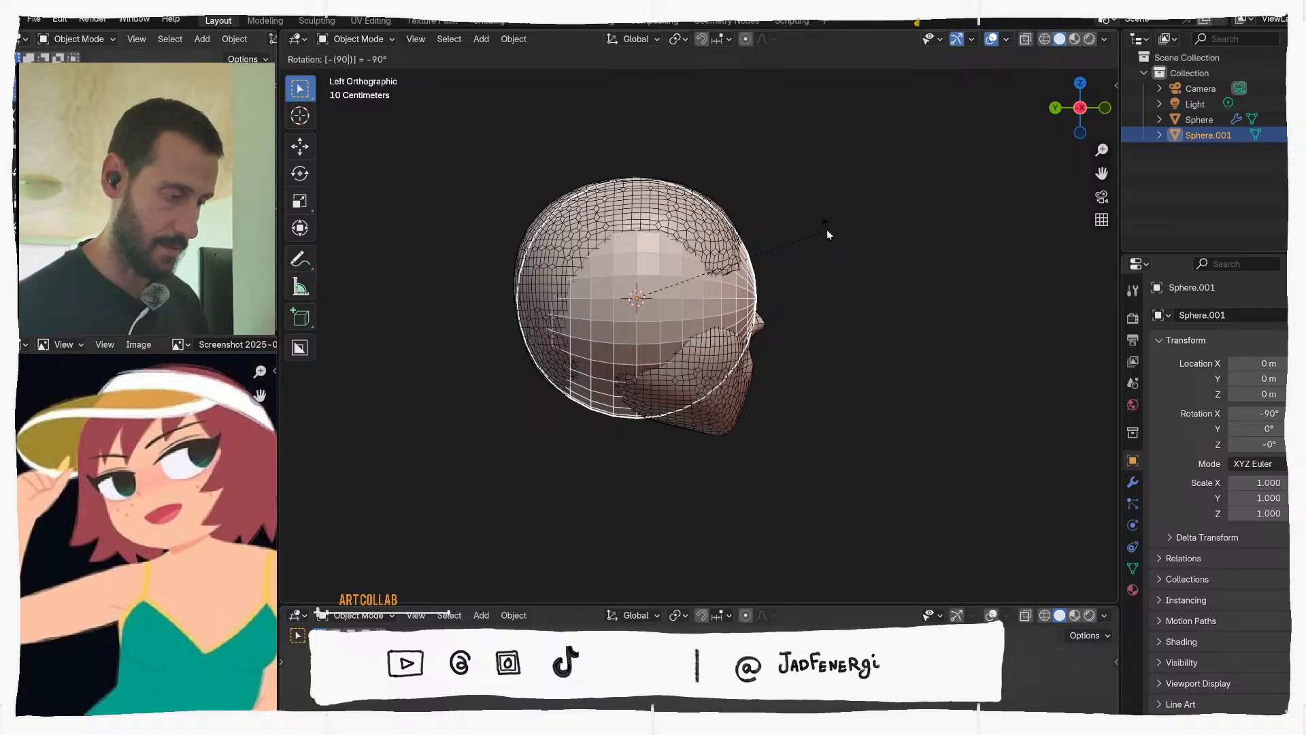
{"action": "key", "text": "Return"}
Scale the eye sphere down to about 0.286 in front view
{"action": "middle_click_drag", "start_coordinate": [826, 230], "coordinate": [672, 397]}
{"action": "key", "text": "KP_1"}
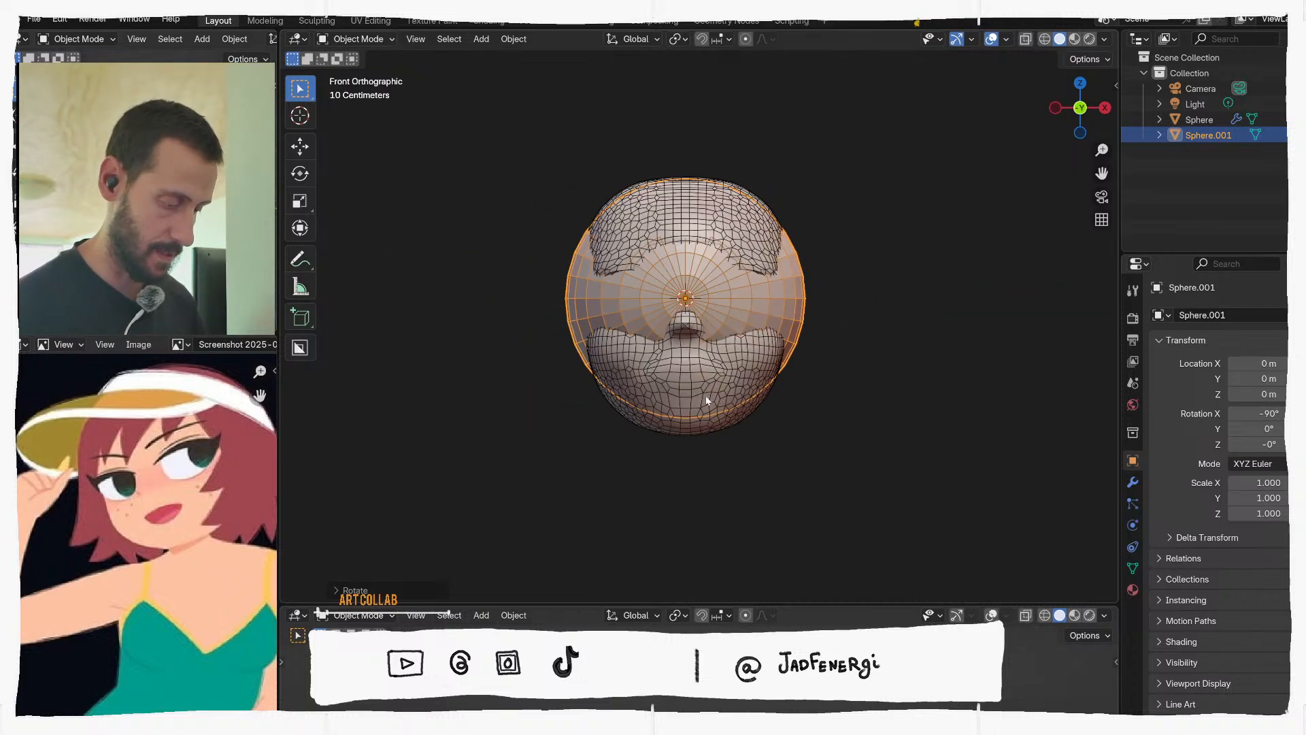
{"action": "scroll", "coordinate": [705, 395], "scroll_direction": "up", "scroll_amount": 4}
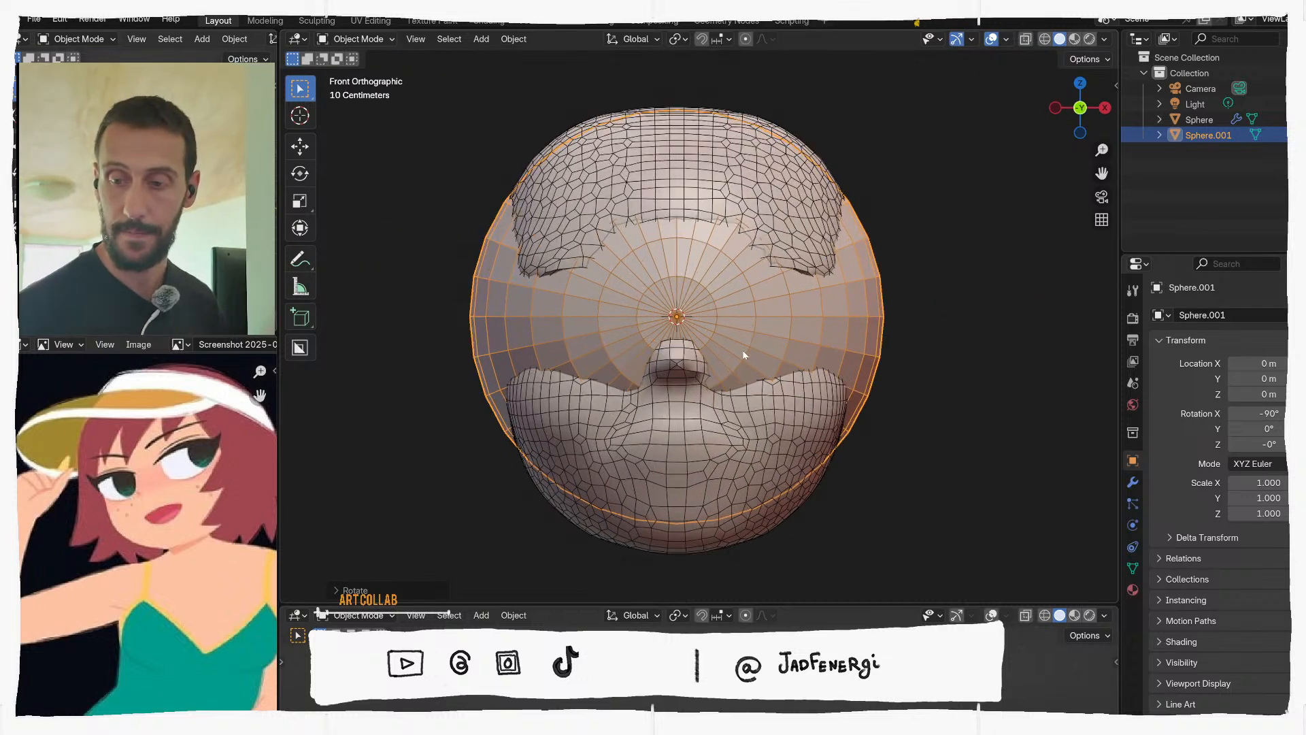
{"action": "key", "text": "s"}
{"action": "left_click", "coordinate": [689, 356]}
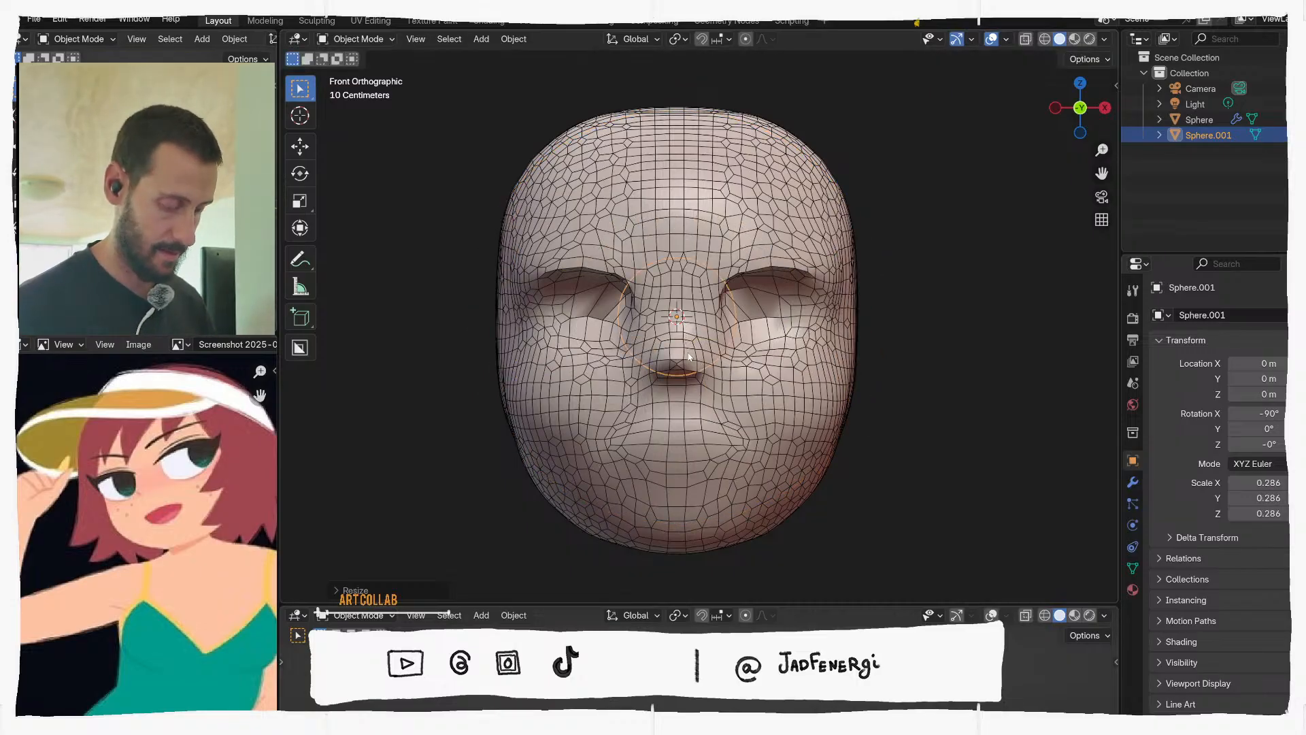
Move the eye sphere into the character's left eye socket, to about X 0.4946 m and Y -0.6208 m
{"action": "key", "text": "g"}
{"action": "left_click", "coordinate": [811, 346]}
{"action": "middle_click_drag", "start_coordinate": [822, 345], "coordinate": [625, 344]}
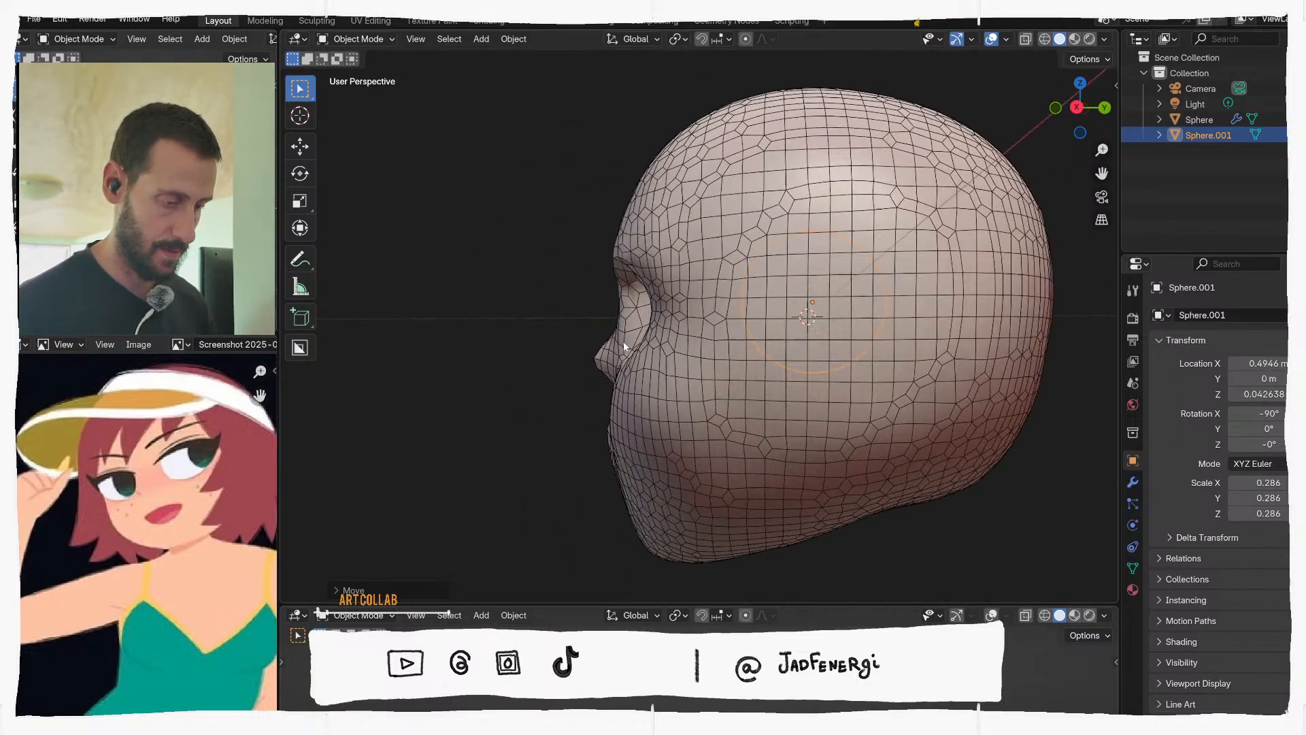
{"action": "key", "text": "KP_3"}
{"action": "key", "text": "g"}
{"action": "left_click", "coordinate": [537, 359]}
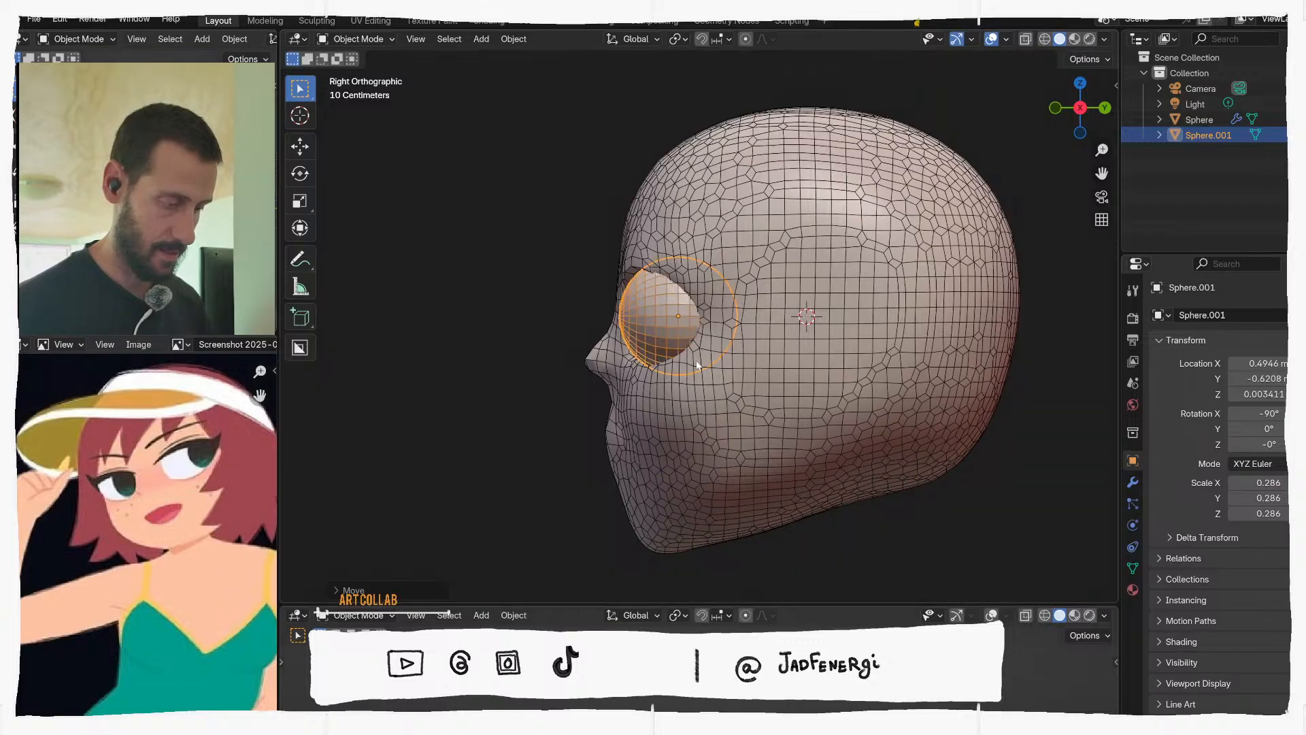
{"action": "middle_click_drag", "start_coordinate": [537, 359], "coordinate": [805, 372]}
{"action": "key", "text": "KP_1"}
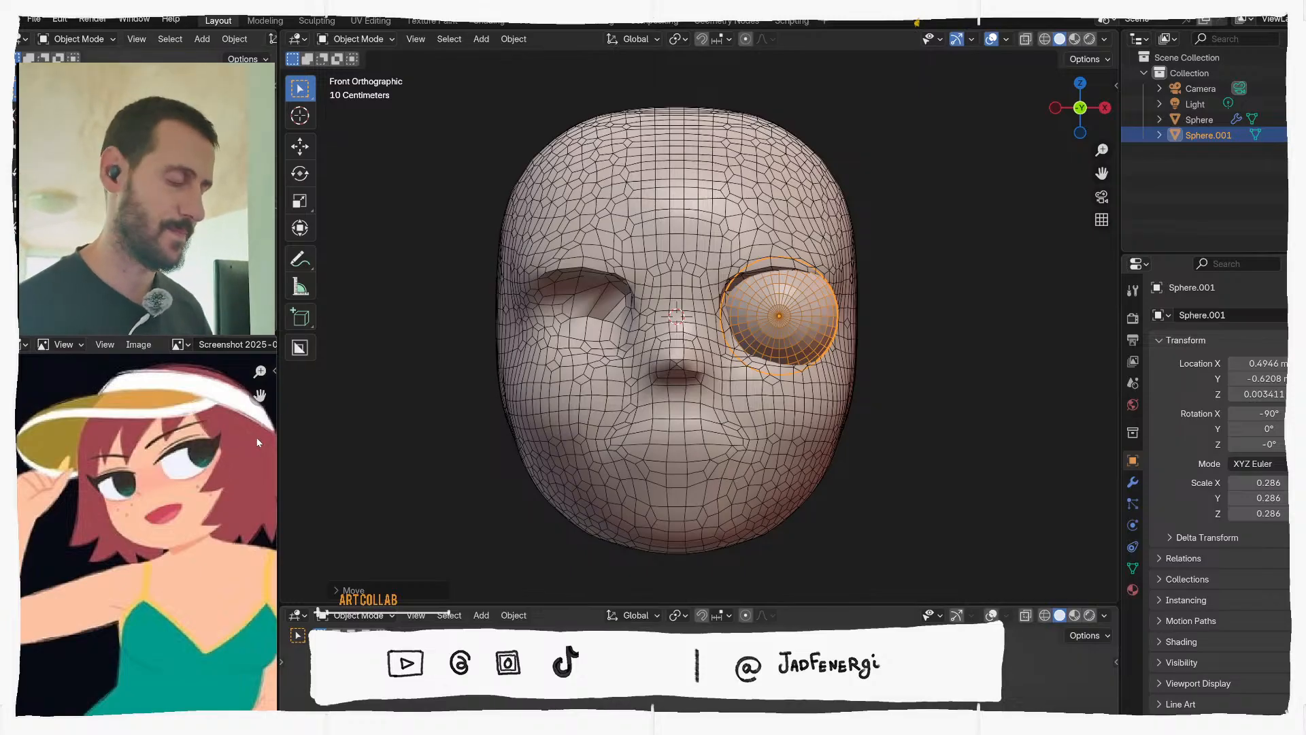
Select the head, return to Sculpt Mode and reshape the forehead and upper skull with the Grab brush enlarged to 430 px
{"action": "left_click", "coordinate": [591, 261]}
{"action": "key", "text": "ctrl+Tab"}
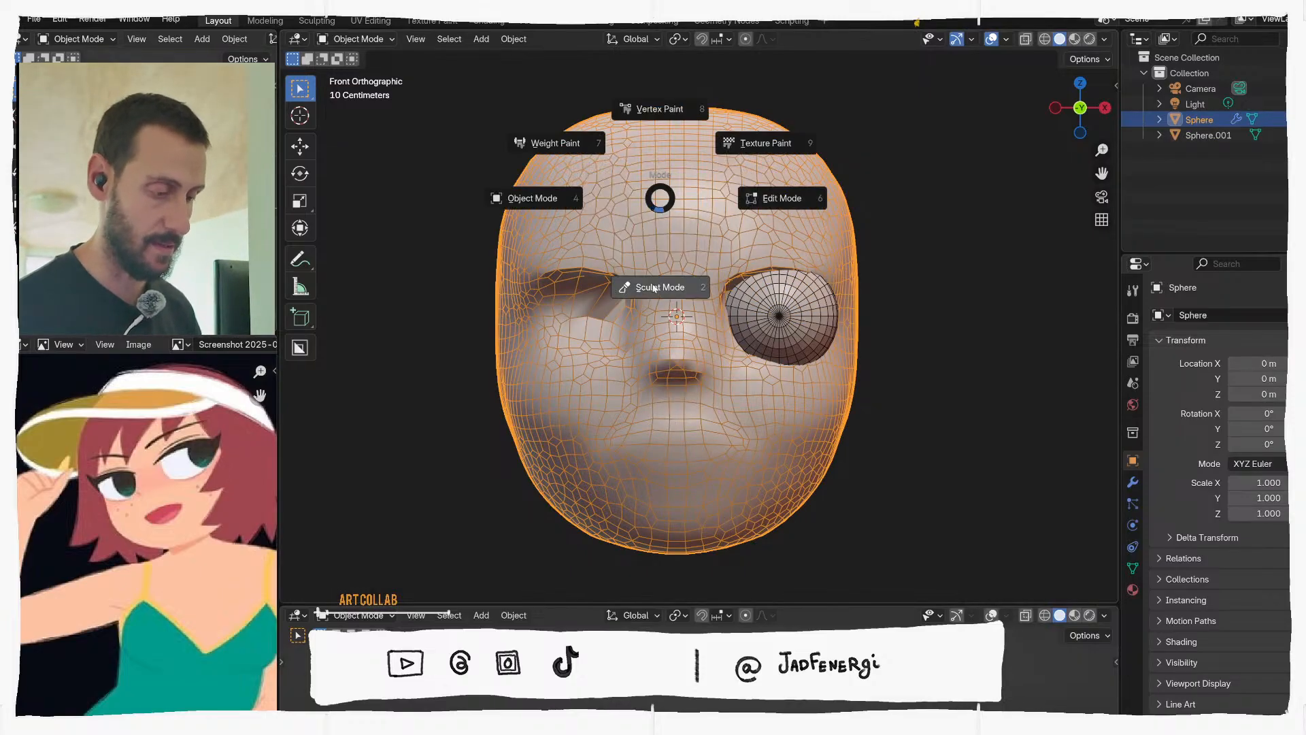
{"action": "left_click", "coordinate": [665, 283]}
{"action": "key", "text": "f"}
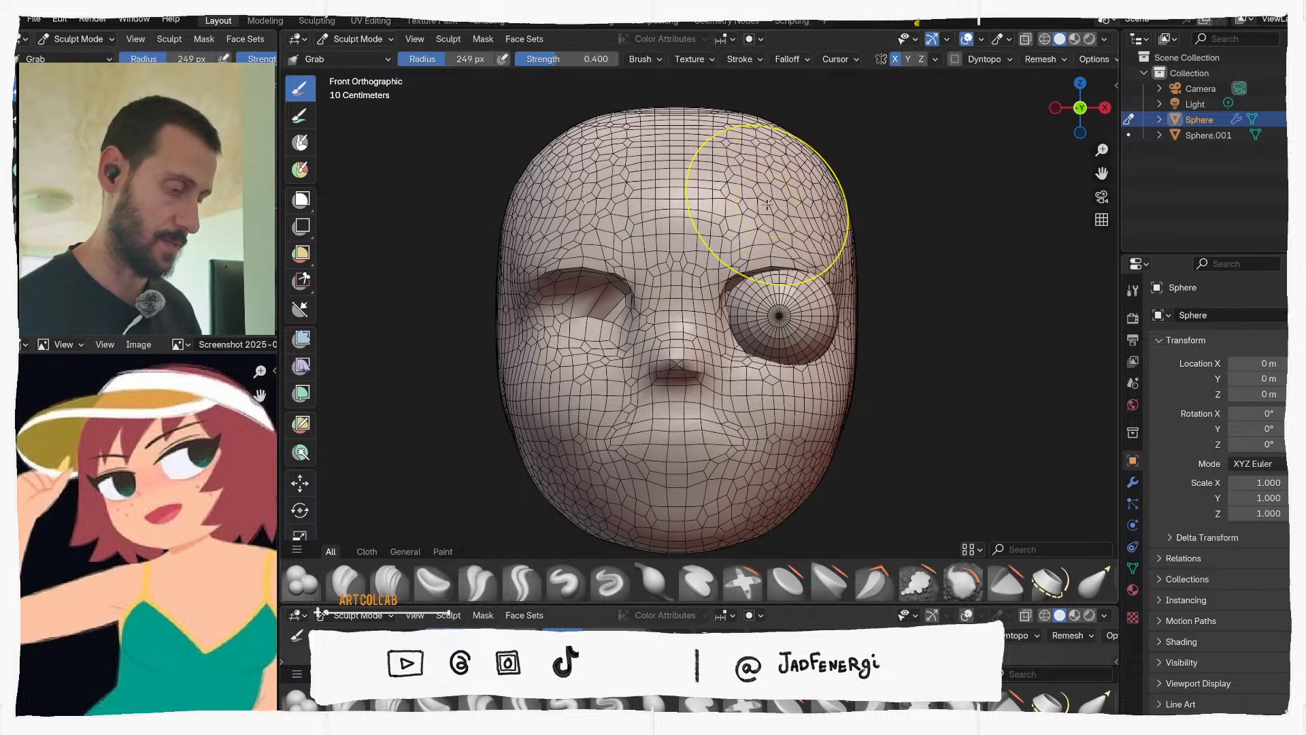
{"action": "left_click", "coordinate": [761, 213]}
{"action": "mouse_move", "coordinate": [761, 213]}
{"action": "middle_mouse_down"}
{"action": "mouse_move", "coordinate": [748, 208]}
{"action": "mouse_move", "coordinate": [764, 210]}
{"action": "mouse_move", "coordinate": [764, 173]}
{"action": "mouse_move", "coordinate": [782, 333]}
{"action": "middle_mouse_up"}
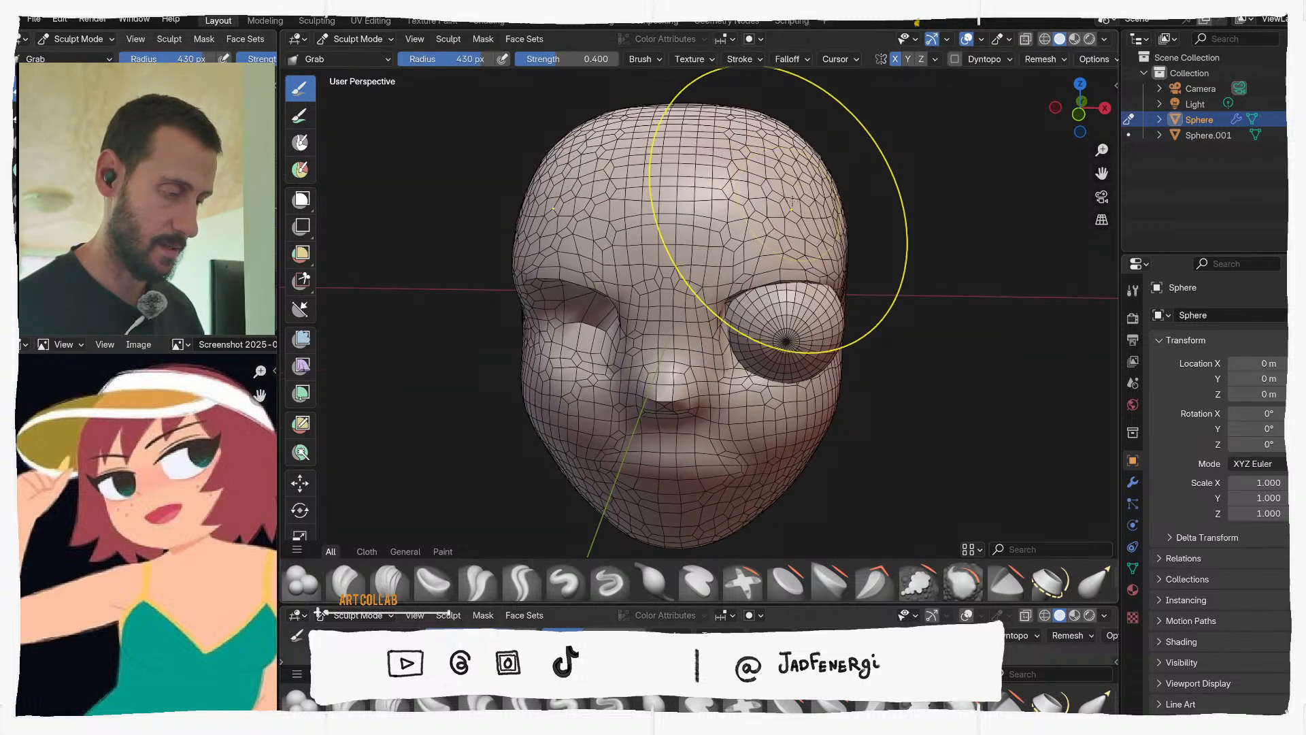
Switch back to Object Mode and select the eye sphere
{"action": "scroll", "coordinate": [725, 184], "scroll_direction": "down", "scroll_amount": 1}
{"action": "key", "text": "ctrl+Tab"}
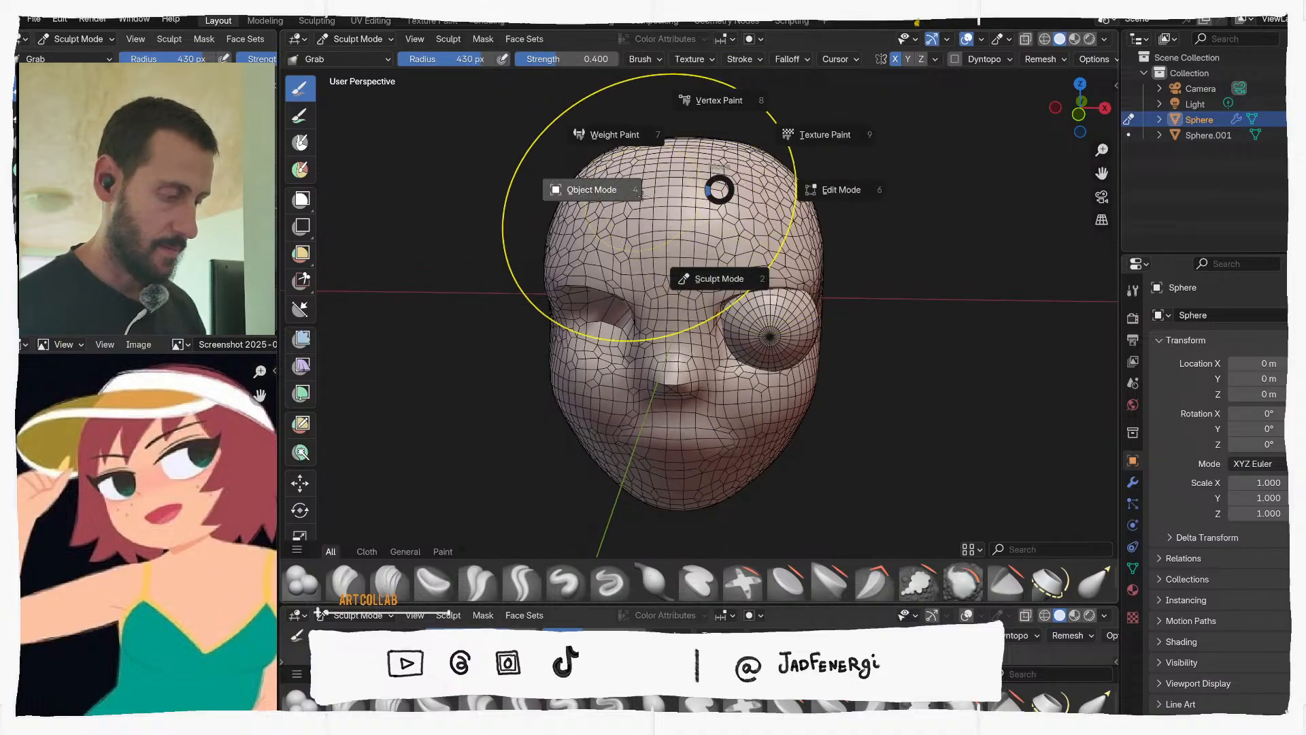
{"action": "left_click", "coordinate": [598, 190]}
{"action": "left_click", "coordinate": [809, 332]}
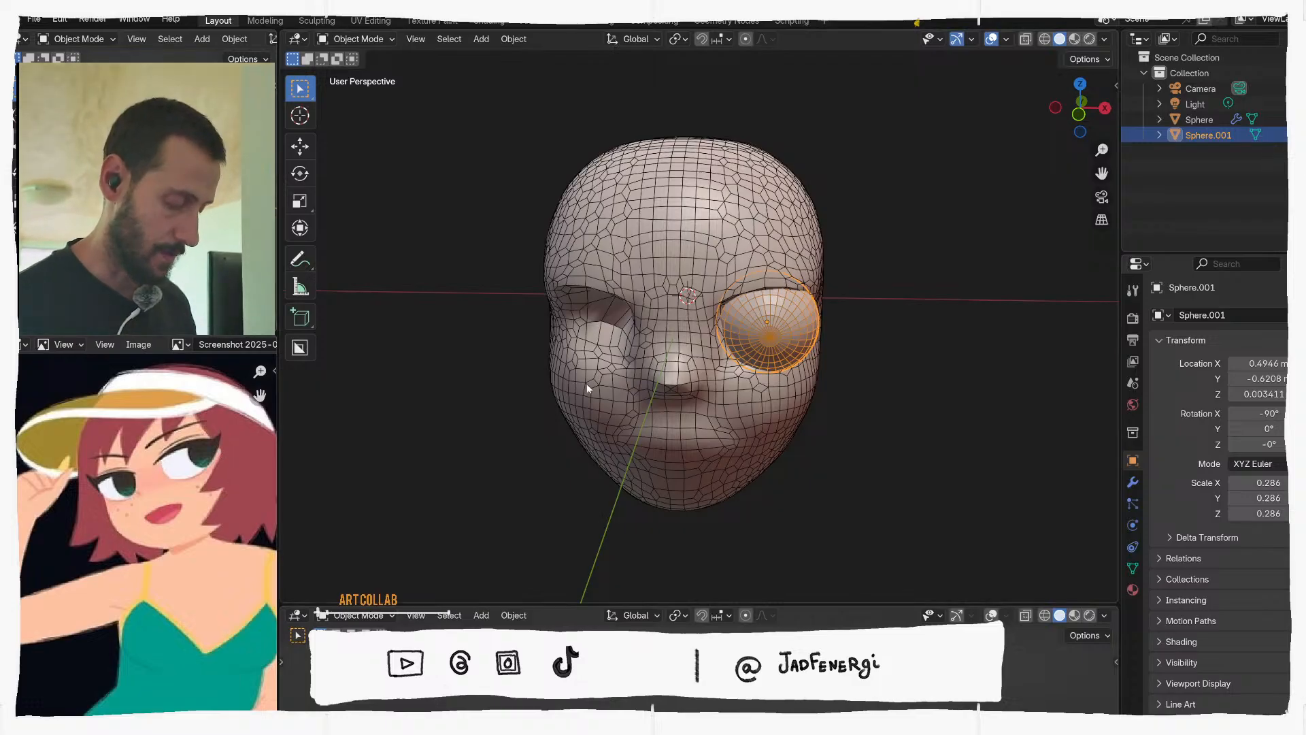
{"action": "key", "text": "r"}
{"action": "key", "text": "z"}
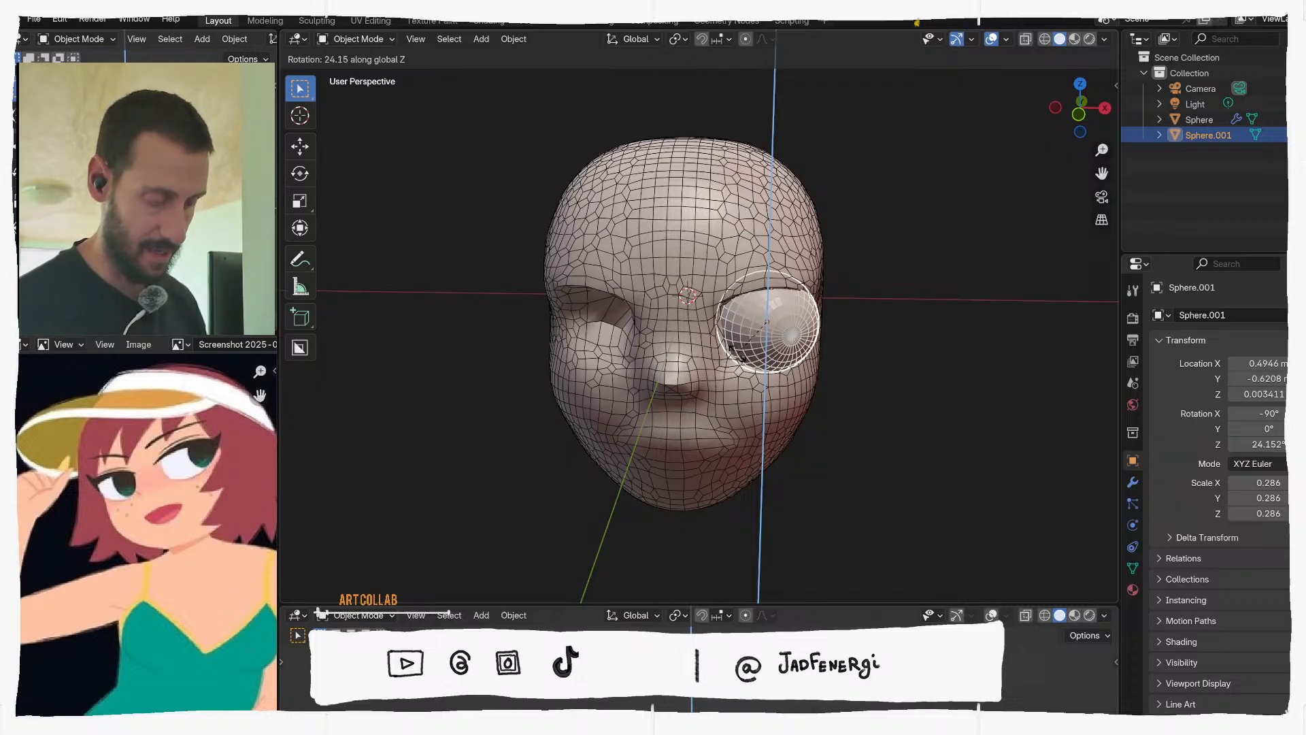
{"action": "key", "text": "Escape"}
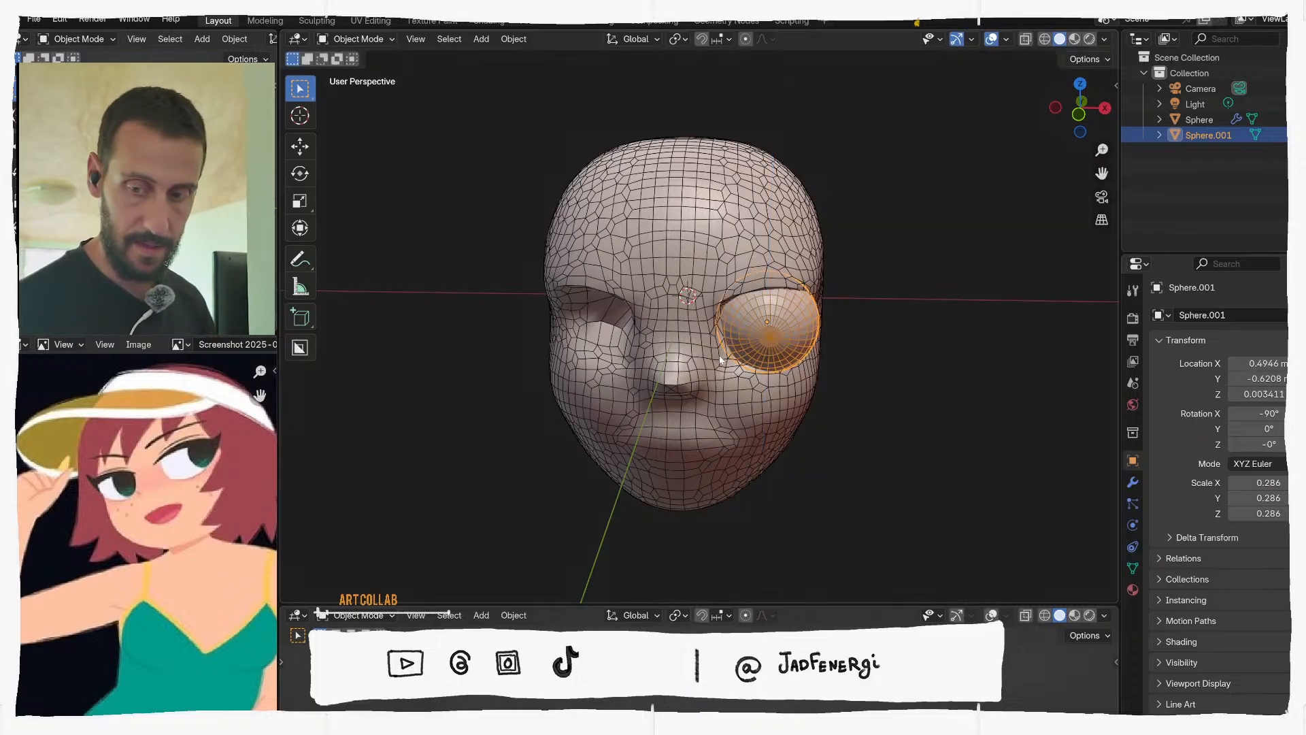
{"action": "middle_click_drag", "start_coordinate": [721, 359], "coordinate": [609, 282]}
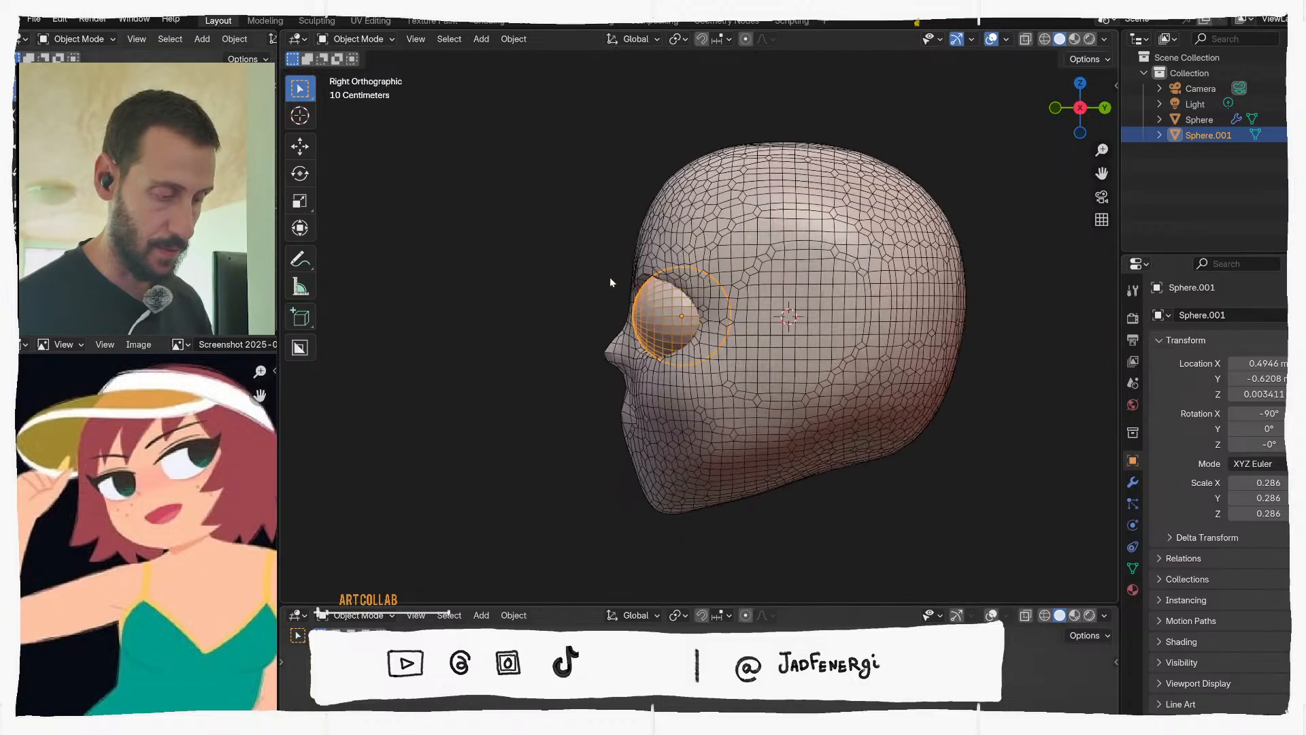
Flatten the eye sphere along the global Y axis, bringing its Z scale to about 0.197
{"action": "key", "text": "s"}
{"action": "key", "text": "y"}
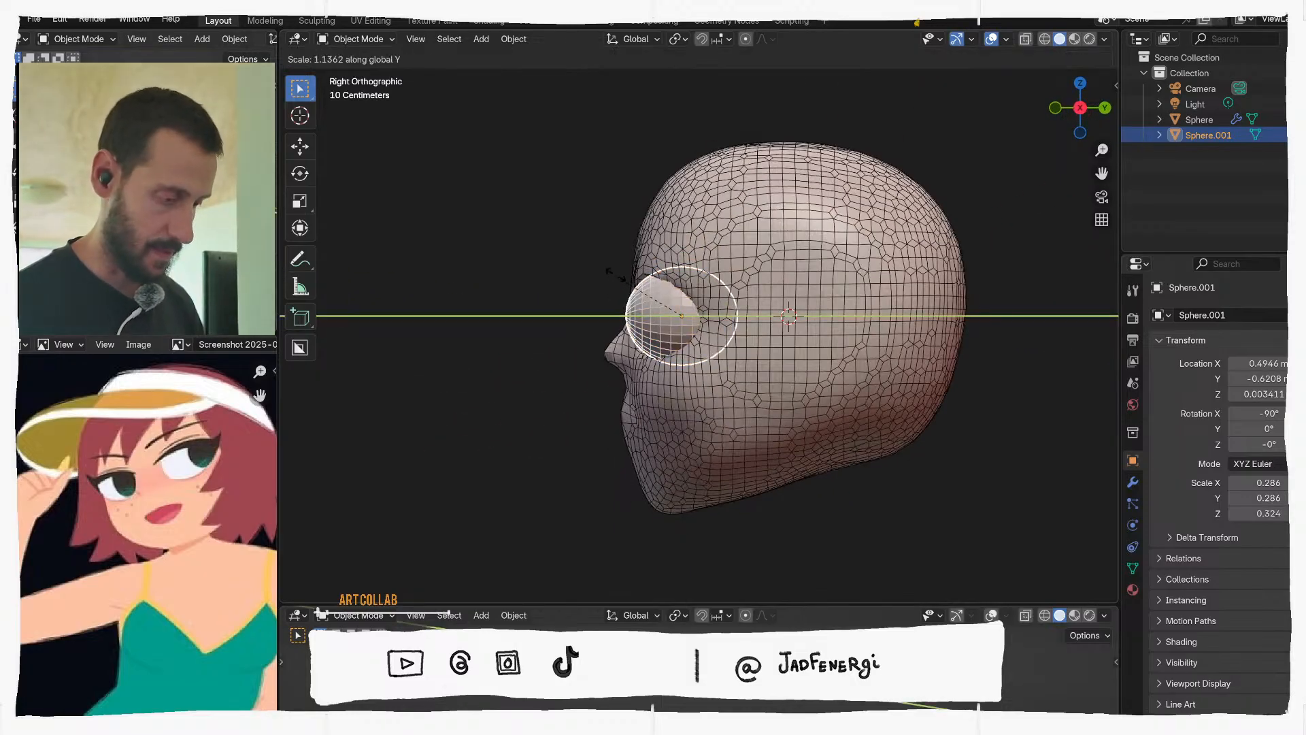
{"action": "left_click", "coordinate": [650, 349]}
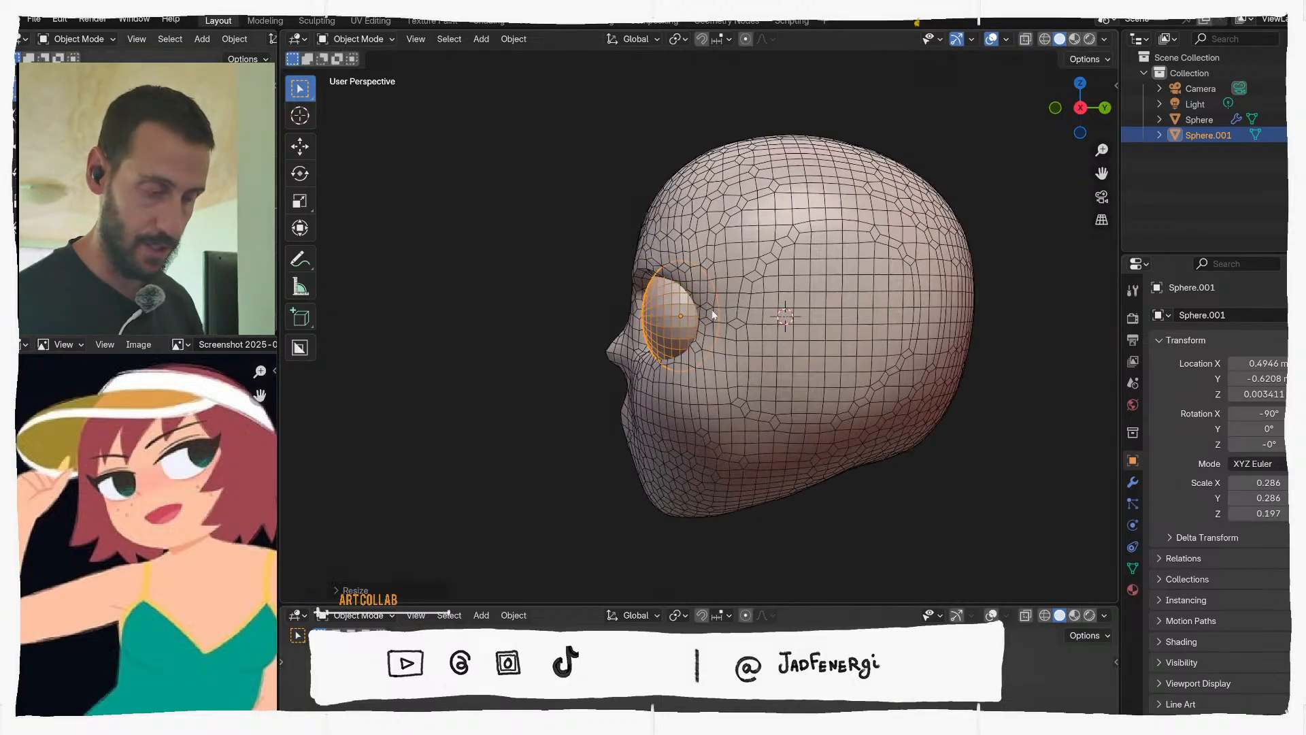
{"action": "middle_click_drag", "start_coordinate": [653, 344], "coordinate": [852, 300]}
{"action": "key", "text": "s"}
{"action": "key", "text": "z"}
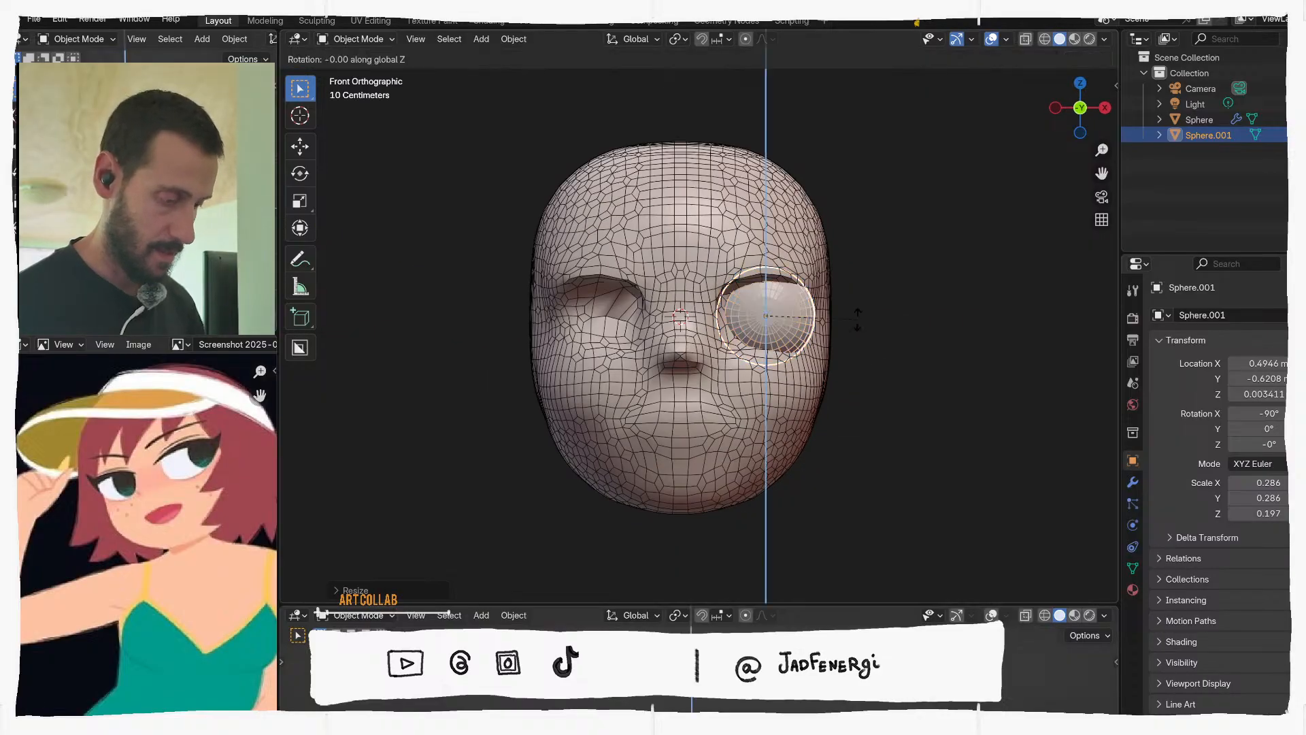
{"action": "key", "text": "Escape"}
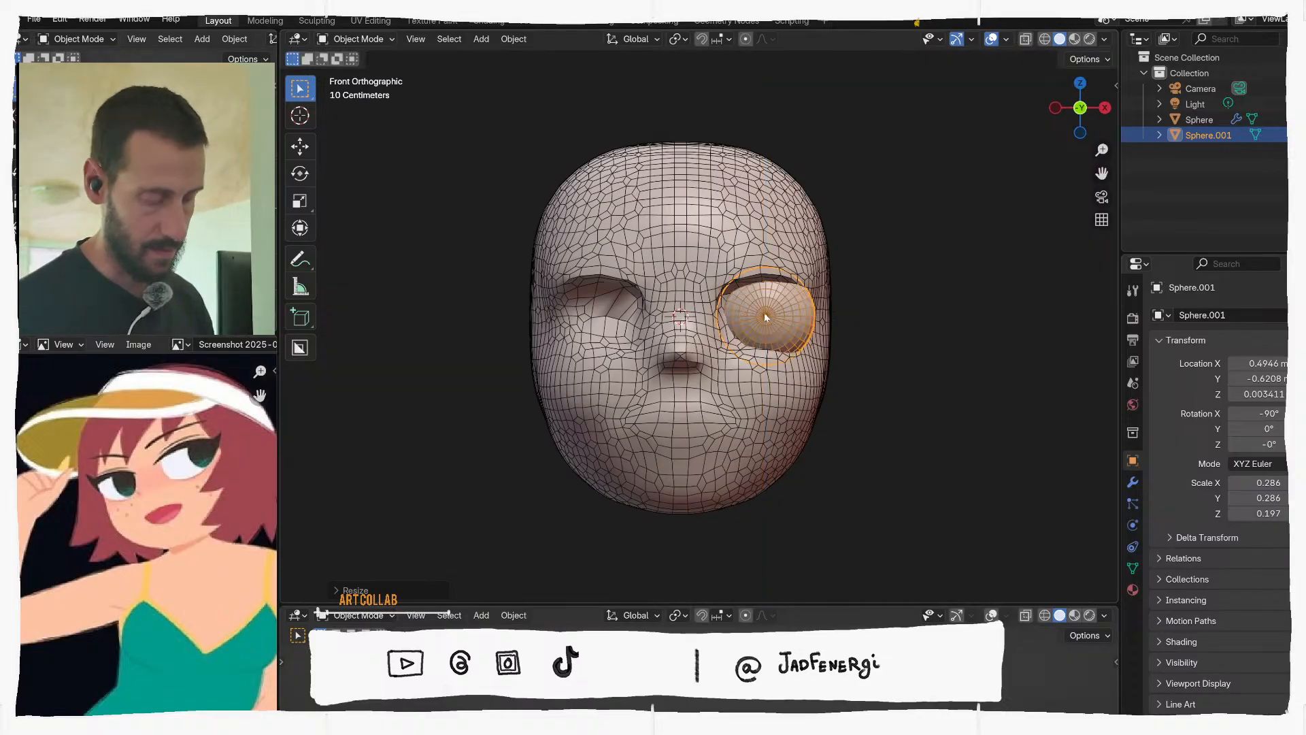
{"action": "middle_click_drag", "start_coordinate": [769, 317], "coordinate": [582, 310]}
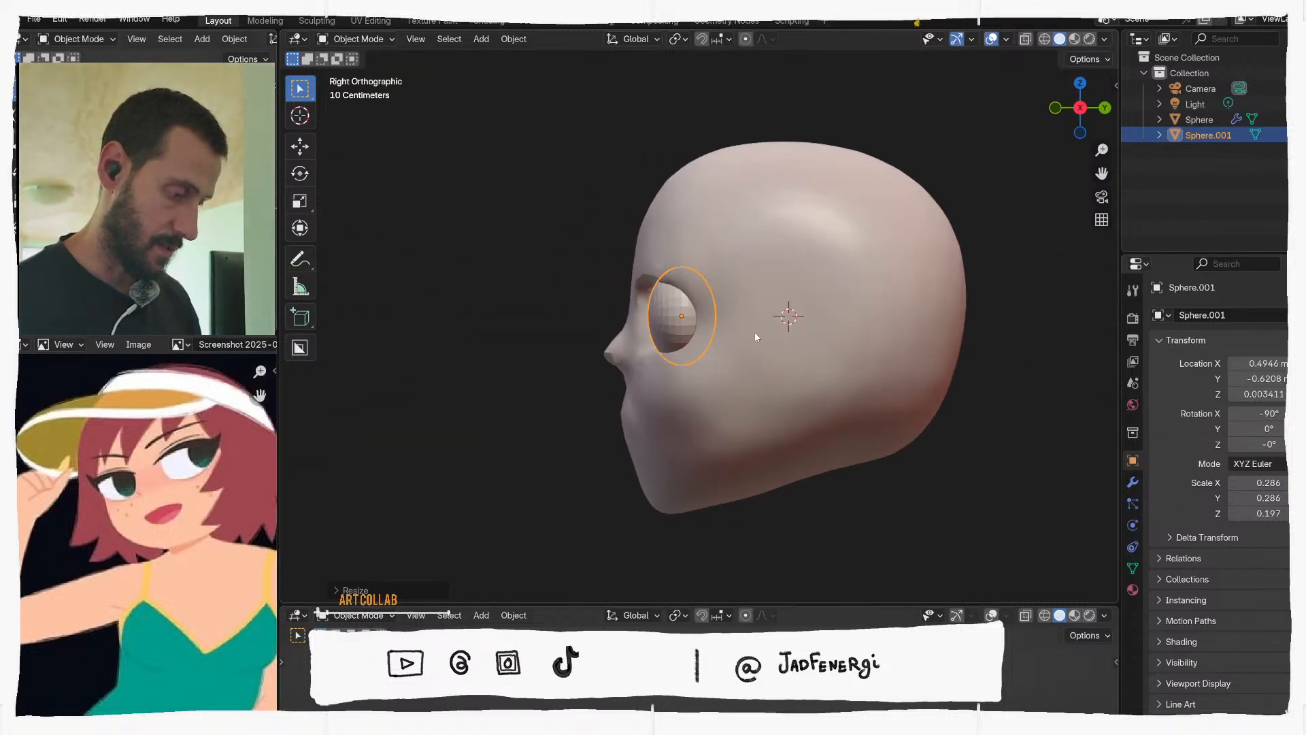
Move the eye sphere forward and inward in the eye socket, to about X 0.4186 m, Y -0.72313 m and Z 0.013571 m
{"action": "key", "text": "g"}
{"action": "left_click", "coordinate": [738, 336]}
{"action": "middle_click_drag", "start_coordinate": [737, 336], "coordinate": [856, 332]}
{"action": "scroll", "coordinate": [816, 337], "scroll_direction": "up", "scroll_amount": 3}
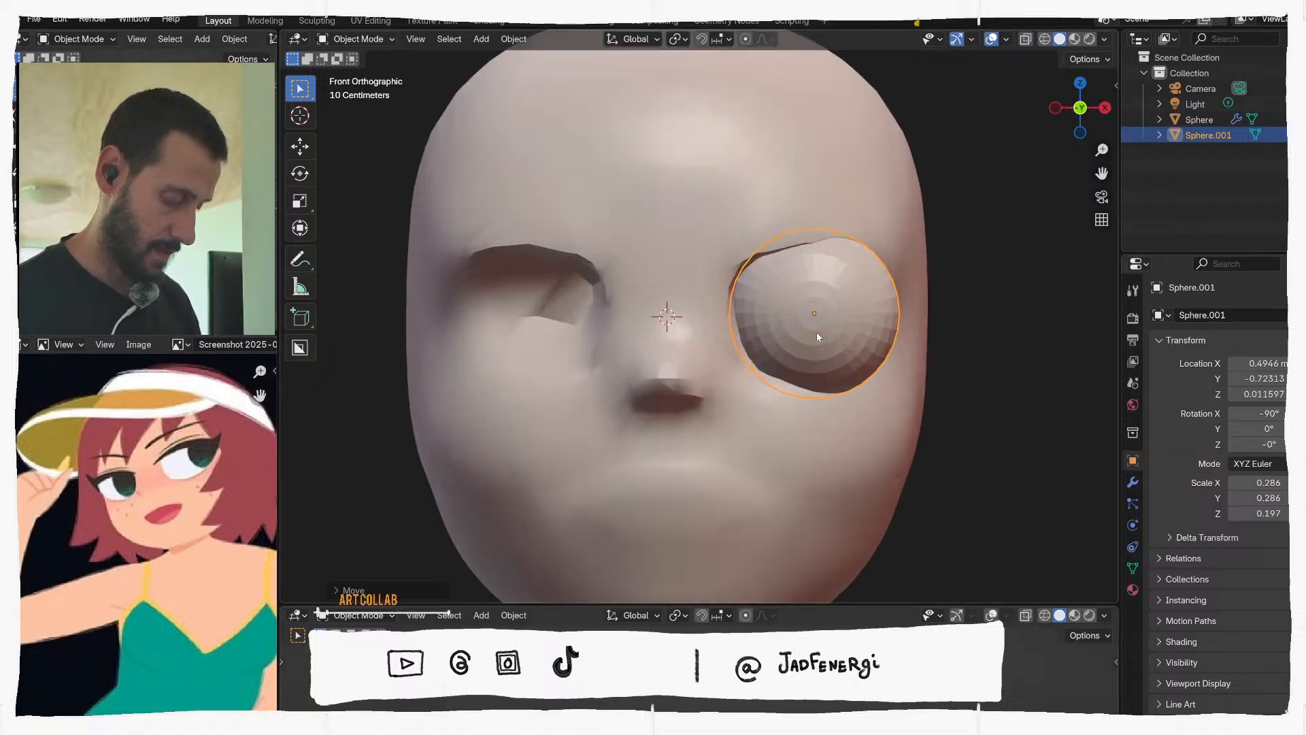
{"action": "scroll", "coordinate": [818, 337], "scroll_direction": "up", "scroll_amount": 2}
{"action": "key", "text": "g"}
{"action": "left_click", "coordinate": [836, 329]}
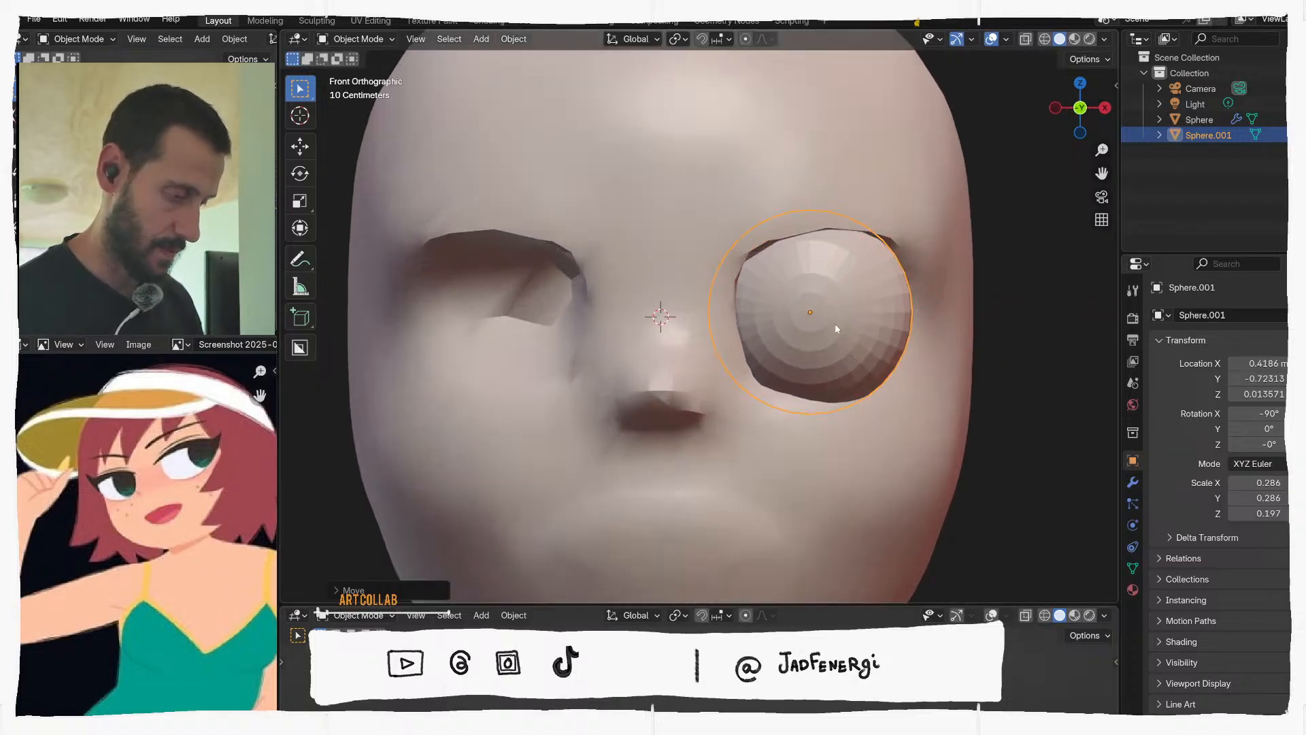
{"action": "middle_click_drag", "start_coordinate": [837, 329], "coordinate": [704, 317]}
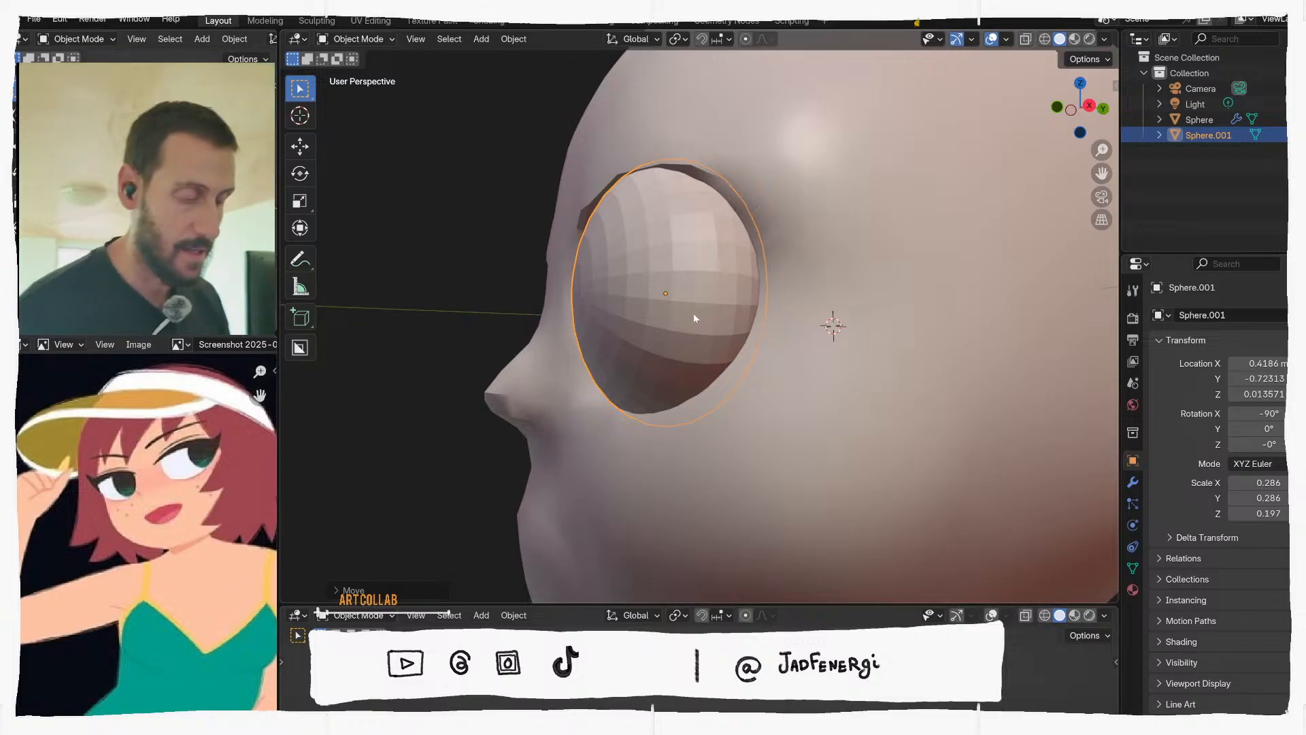
{"action": "left_click", "coordinate": [796, 381]}
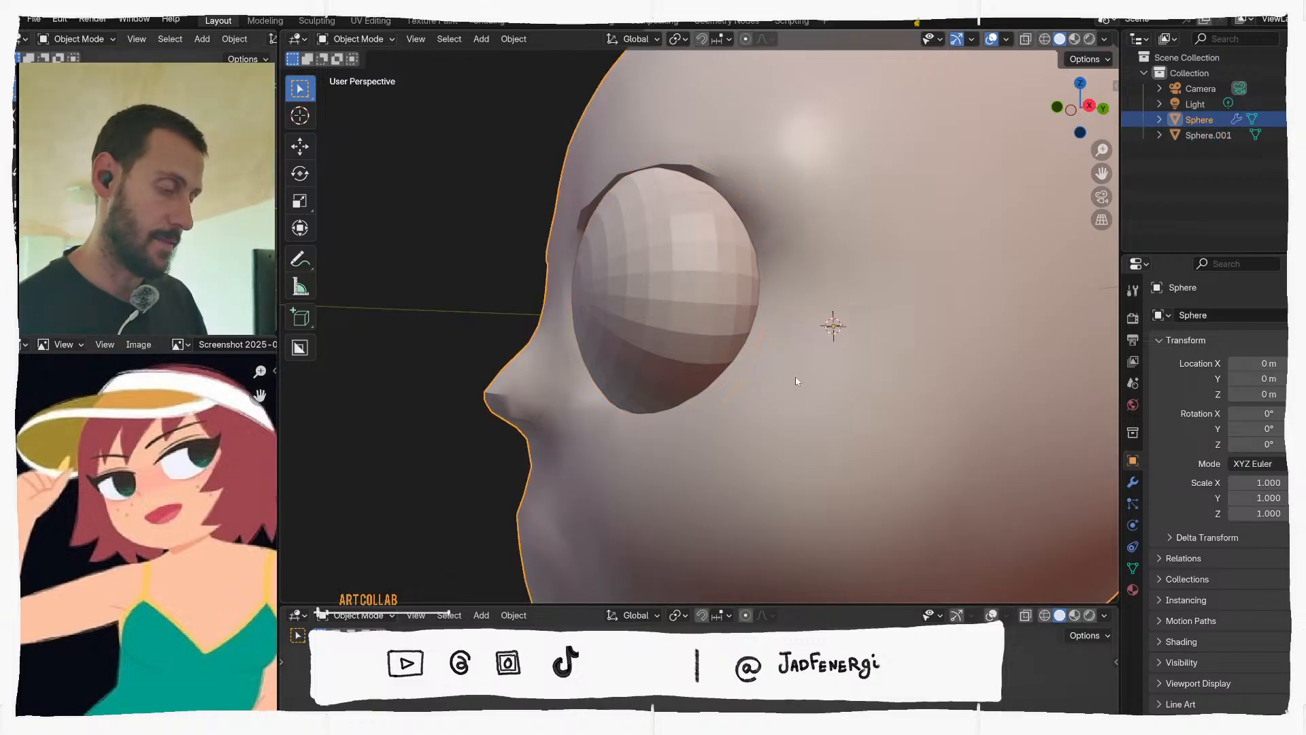
{"action": "left_click", "coordinate": [685, 367]}
{"action": "middle_click_drag", "start_coordinate": [626, 305], "coordinate": [784, 304]}
{"action": "key", "text": "KP_1"}
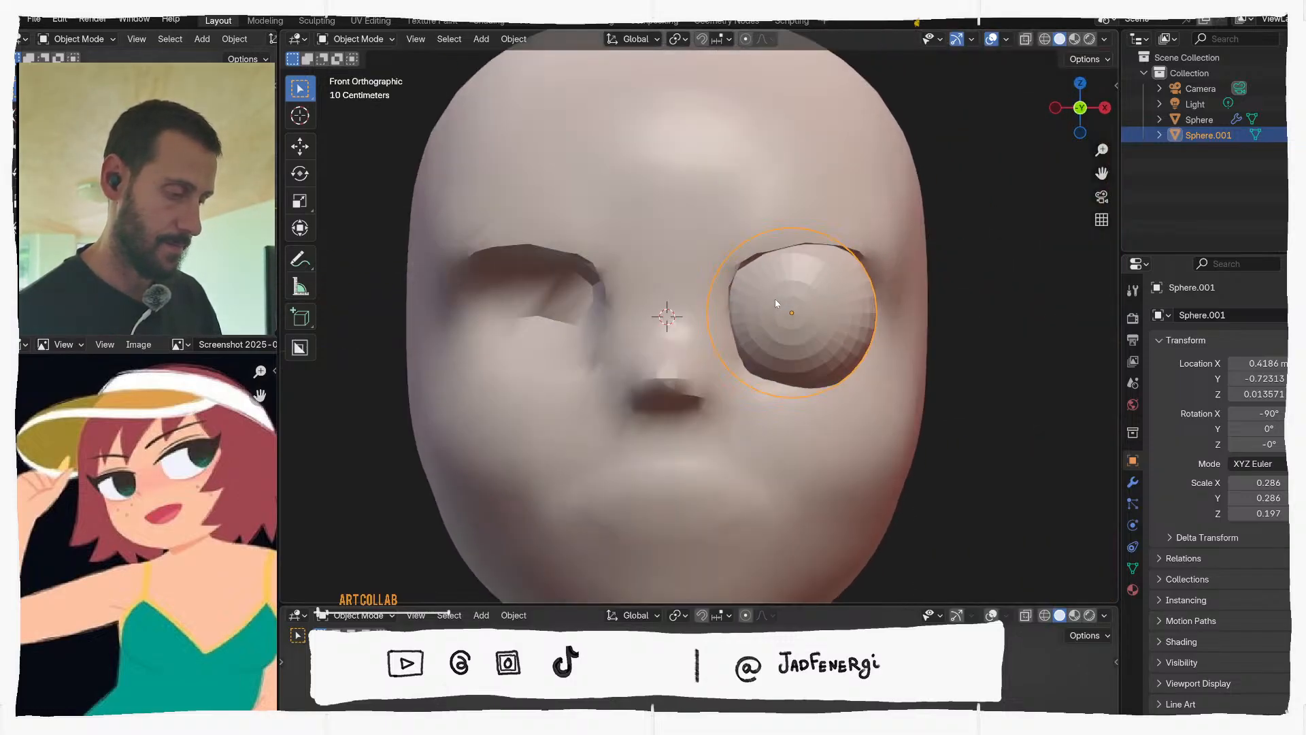
{"action": "key", "text": "Tab"}
{"action": "key", "text": "ctrl+Tab"}
{"action": "left_click", "coordinate": [705, 329]}
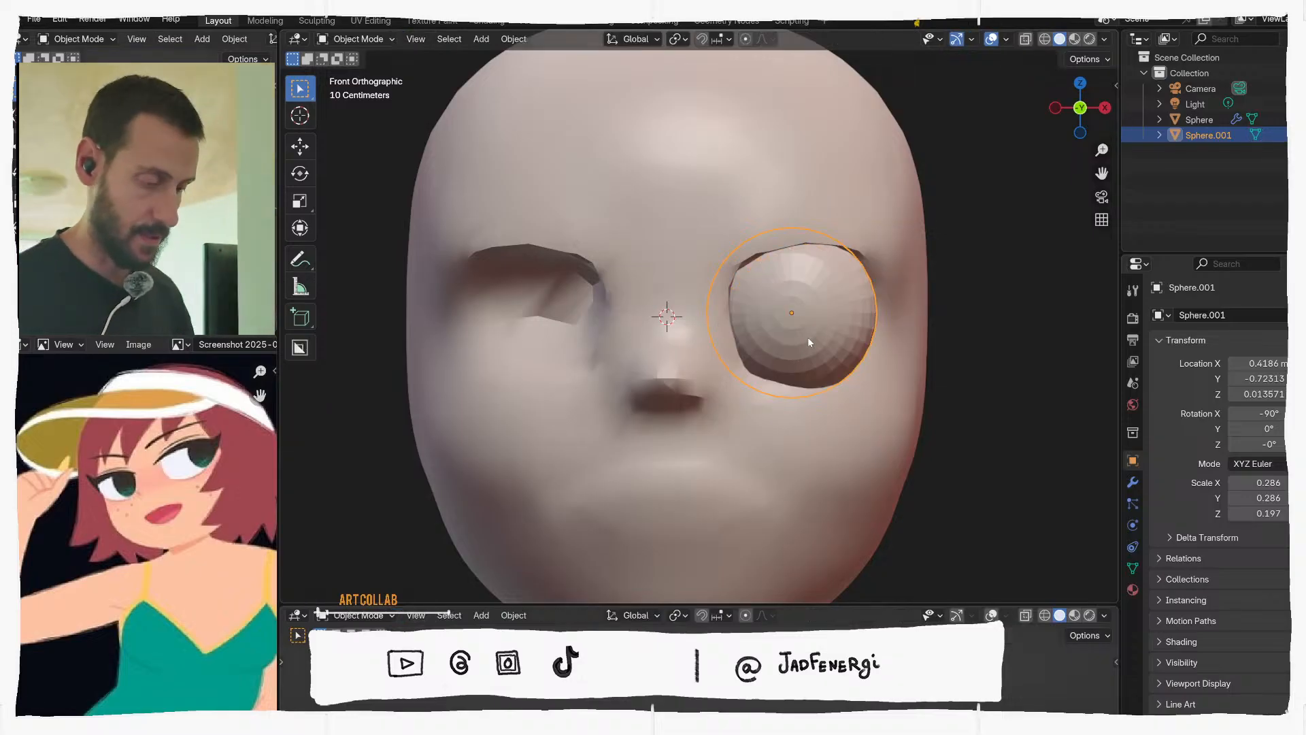
Enter Sculpt Mode on the eye sphere, enable X symmetry and shape the sphere to the socket with the Grab brush at 430 px
{"action": "key", "text": "ctrl+Tab"}
{"action": "left_click", "coordinate": [809, 426]}
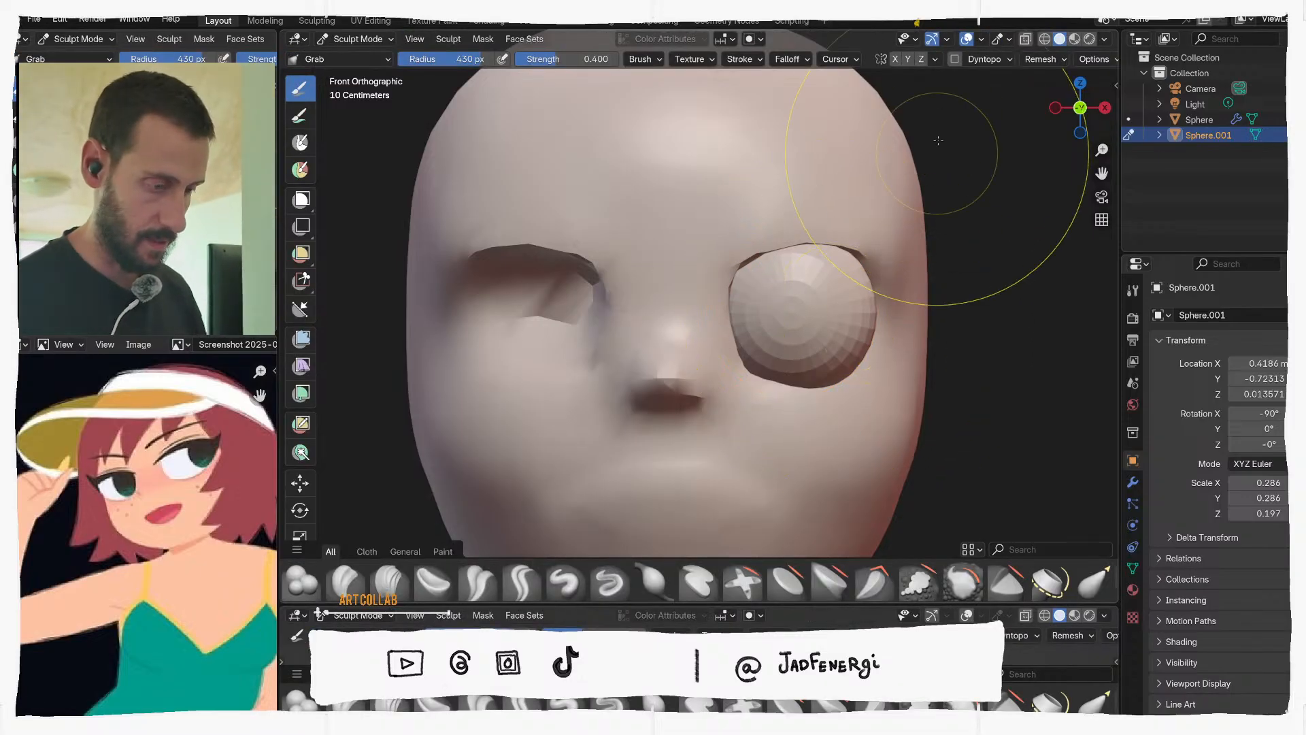
{"action": "left_click", "coordinate": [895, 59]}
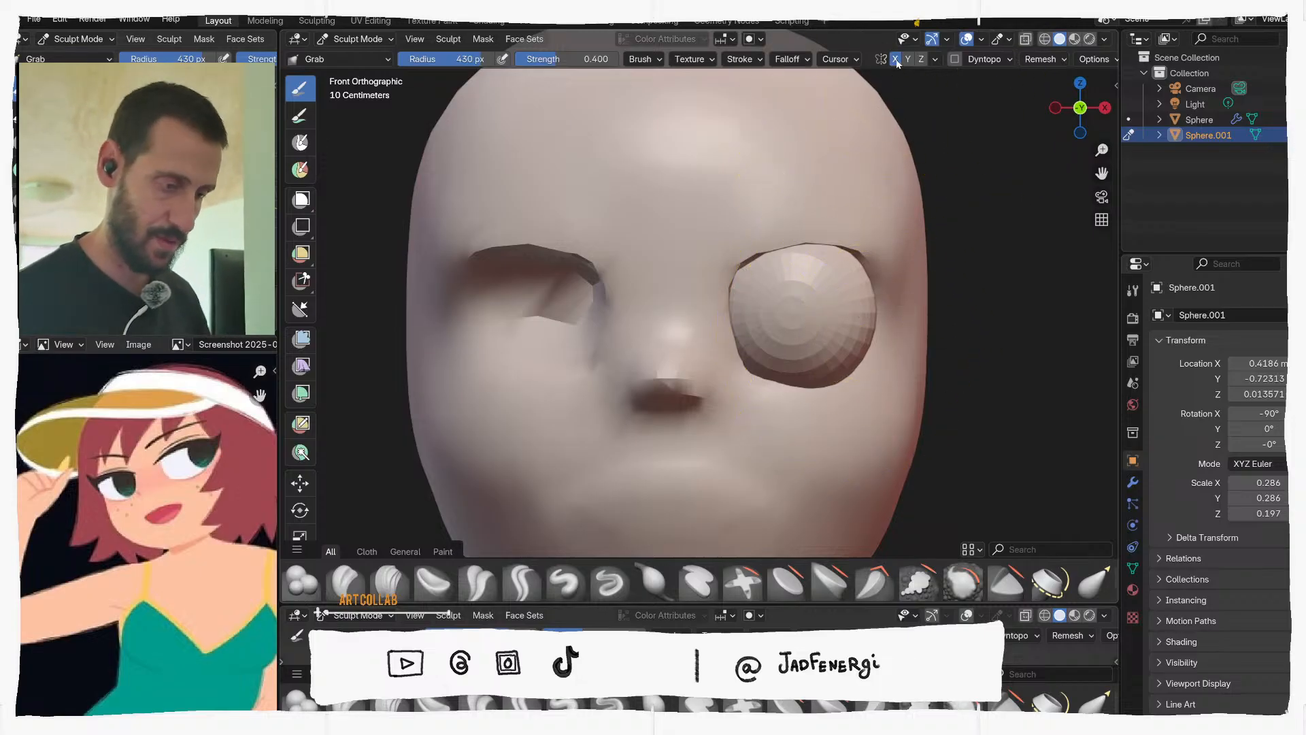
{"action": "mouse_move", "coordinate": [888, 265]}
{"action": "middle_mouse_down"}
{"action": "mouse_move", "coordinate": [787, 337]}
{"action": "mouse_move", "coordinate": [723, 335]}
{"action": "middle_mouse_up"}
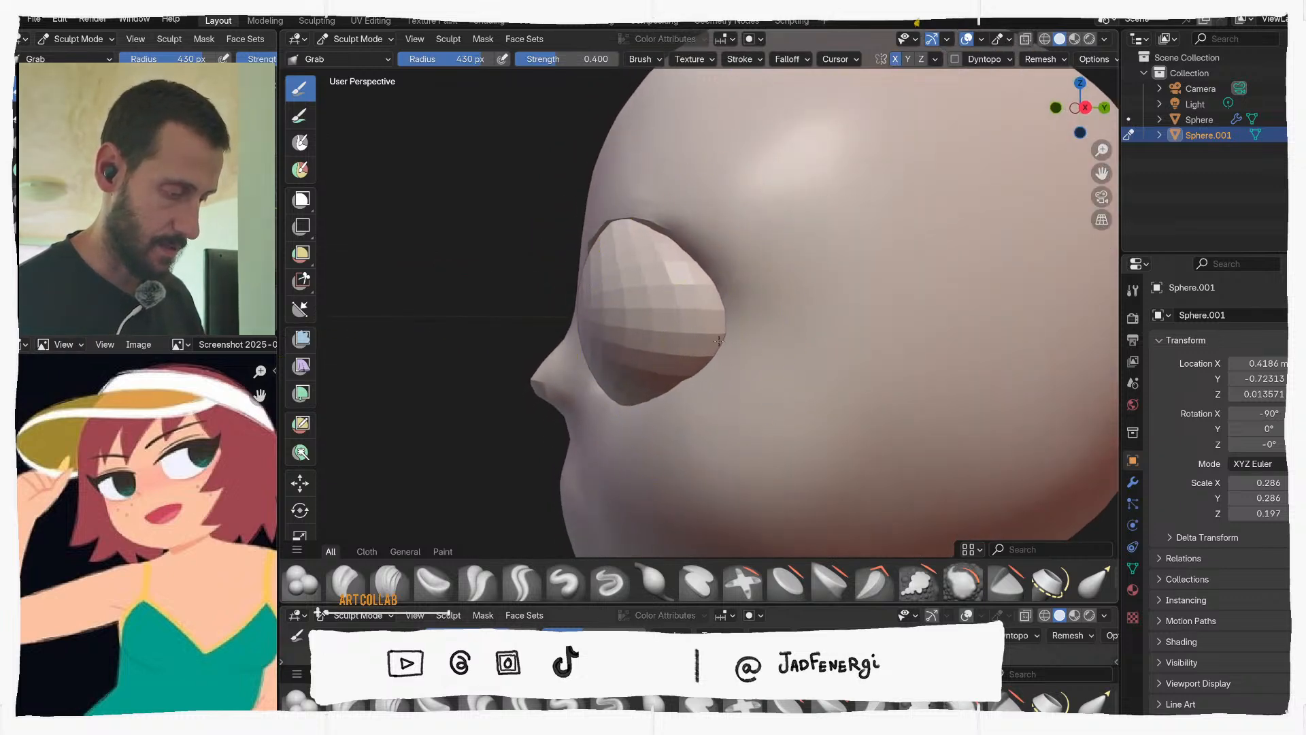
{"action": "mouse_move", "coordinate": [725, 335]}
{"action": "middle_mouse_down"}
{"action": "mouse_move", "coordinate": [803, 331]}
{"action": "mouse_move", "coordinate": [783, 313]}
{"action": "middle_mouse_up"}
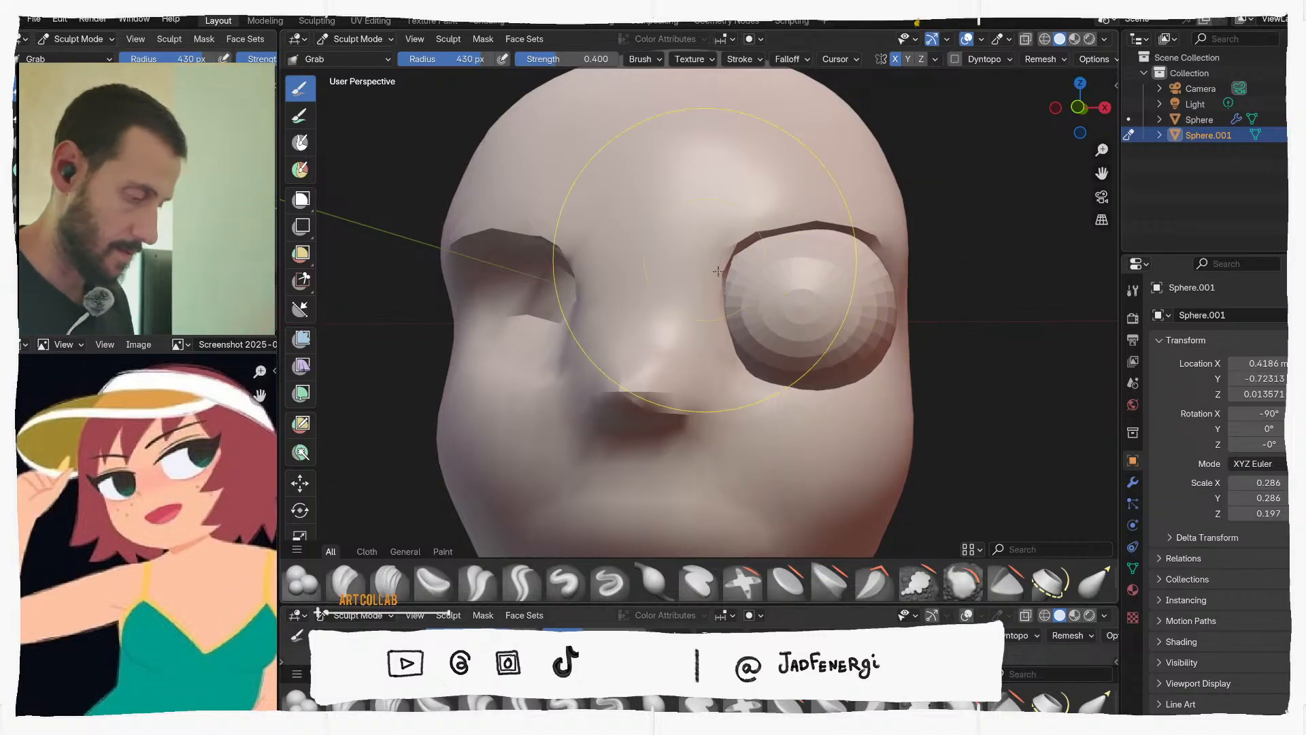
Switch sculpting to the head, reduce the Grab brush to 176 px and reshape the inner corner of the eye socket
{"action": "key", "text": "alt+q"}
{"action": "key", "text": "bracketleft"}
{"action": "key", "text": "bracketleft"}
{"action": "key", "text": "bracketleft"}
{"action": "key", "text": "bracketleft"}
{"action": "key", "text": "bracketleft"}
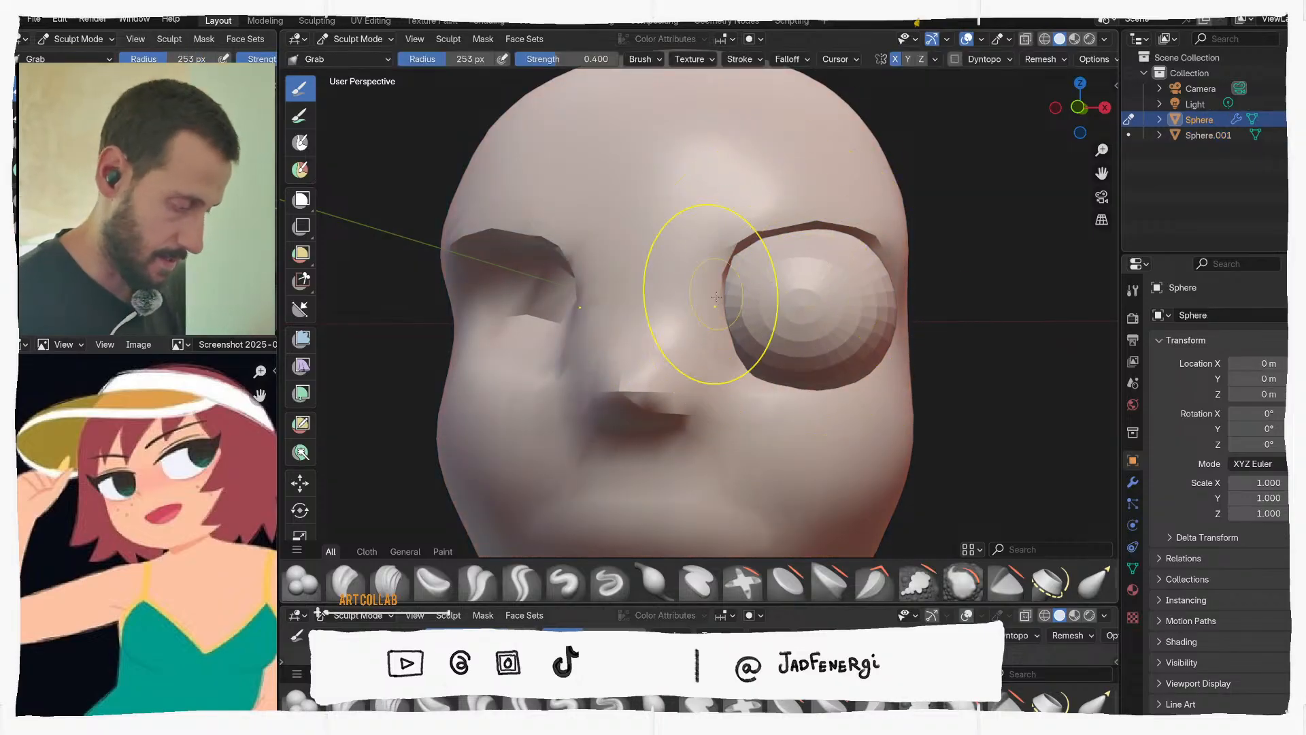
{"action": "key", "text": "bracketleft"}
{"action": "key", "text": "bracketleft"}
{"action": "key", "text": "bracketleft"}
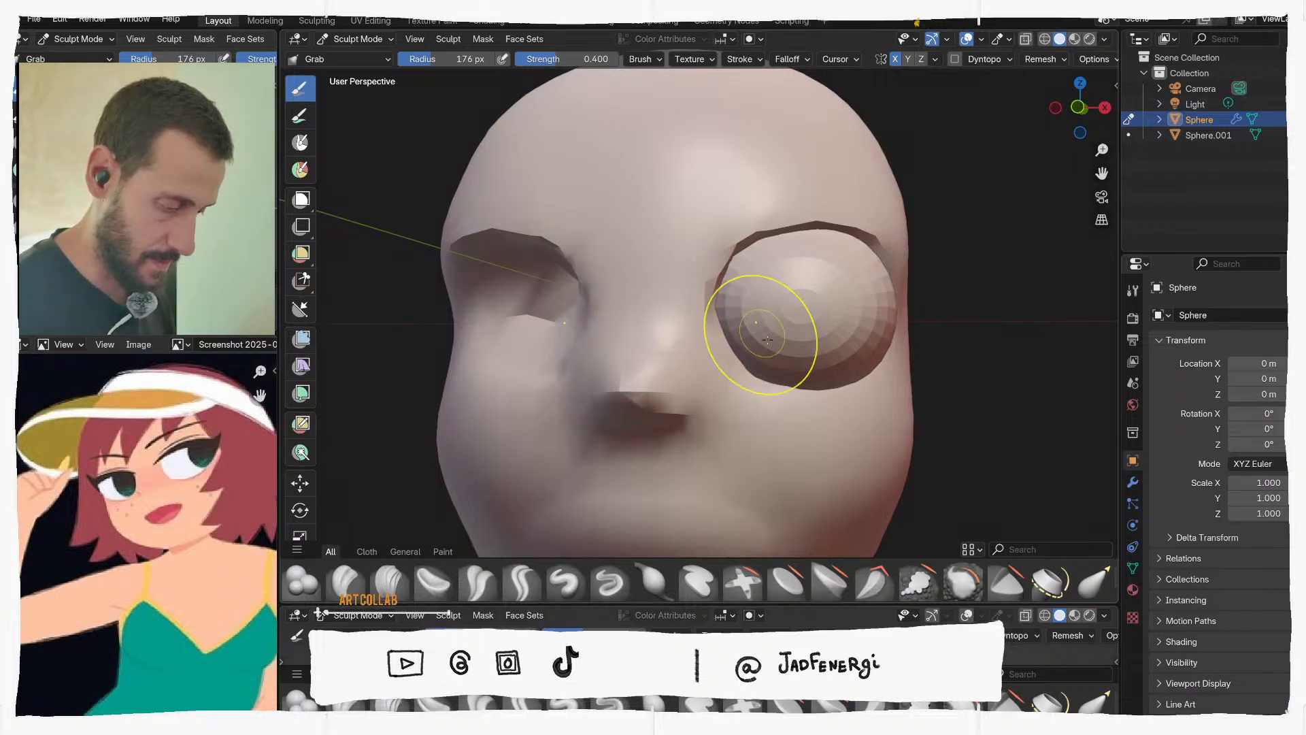
Enlarge the Grab brush to 337 px and reshape the outer rim of the head's eye socket around the eyeball
{"action": "middle_click_drag", "start_coordinate": [868, 314], "coordinate": [829, 247]}
{"action": "middle_click_drag", "start_coordinate": [769, 305], "coordinate": [713, 309]}
{"action": "key", "text": "f"}
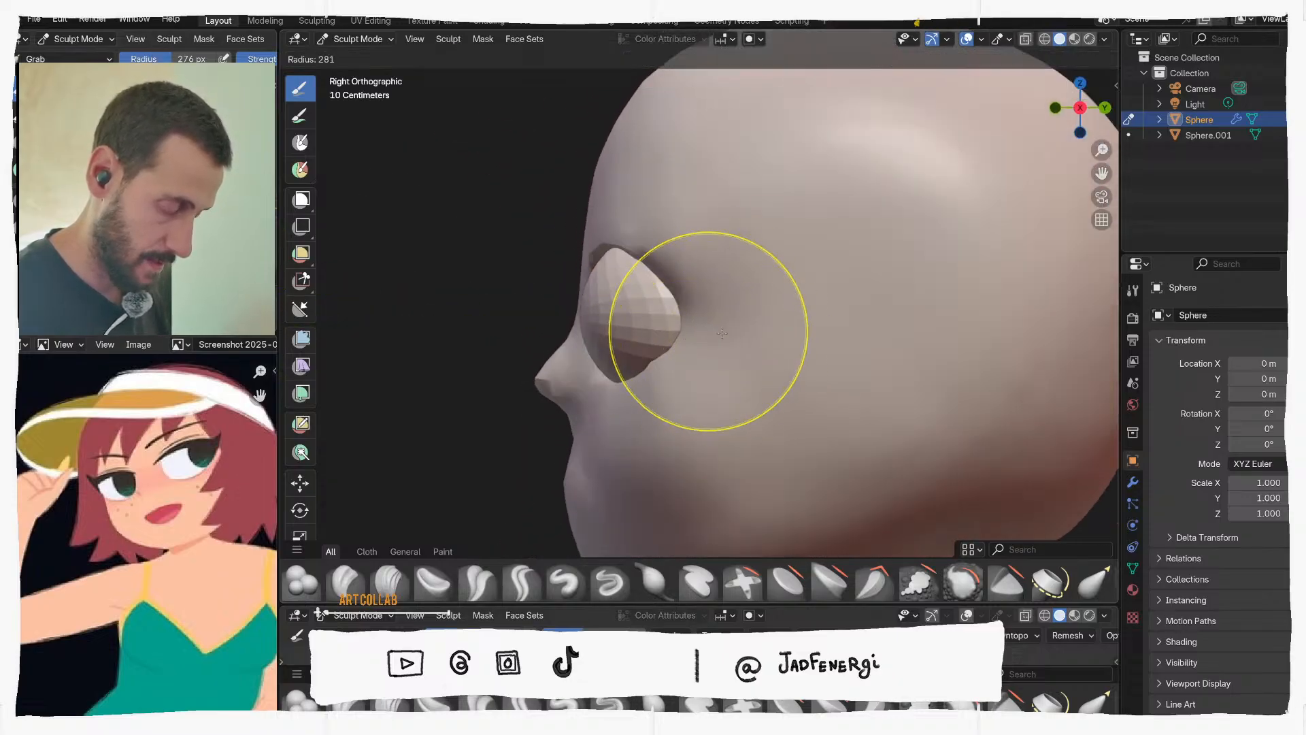
{"action": "left_click", "coordinate": [681, 327]}
{"action": "middle_click_drag", "start_coordinate": [686, 307], "coordinate": [803, 300]}
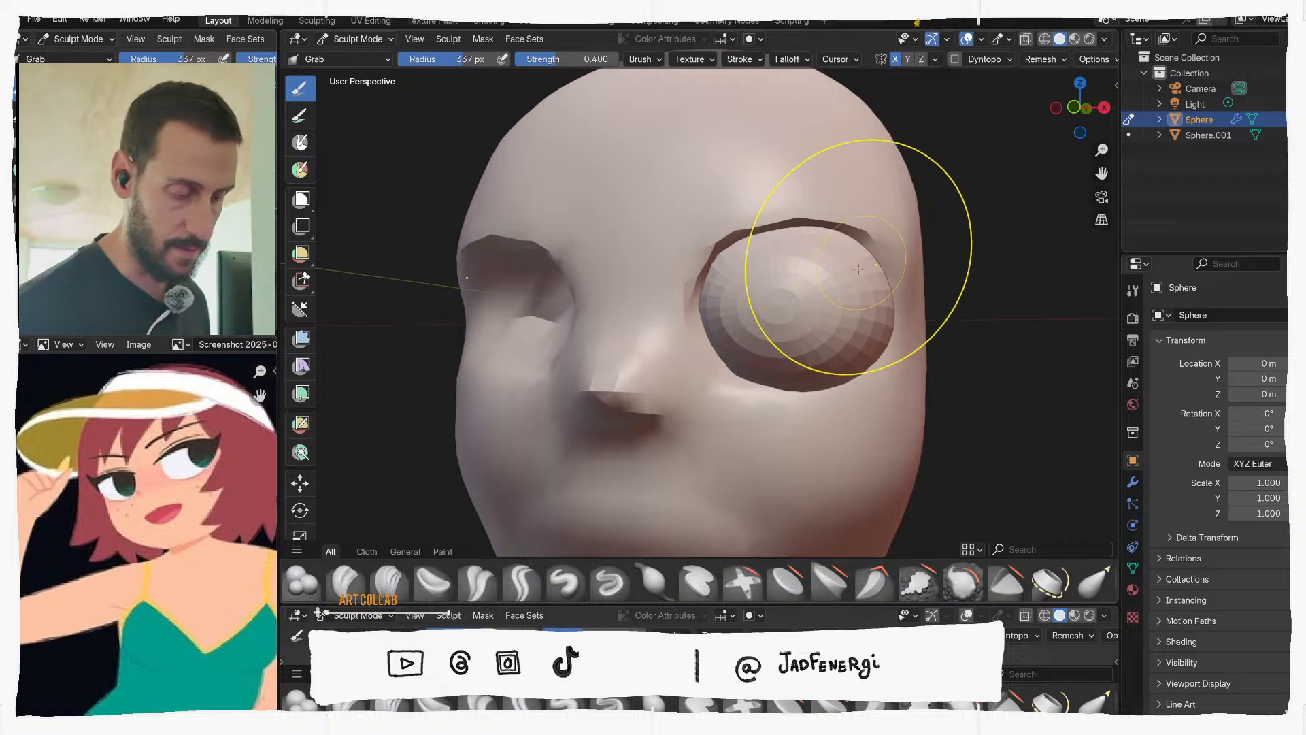
{"action": "middle_click_drag", "start_coordinate": [845, 272], "coordinate": [872, 281]}
{"action": "key", "text": "KP_1"}
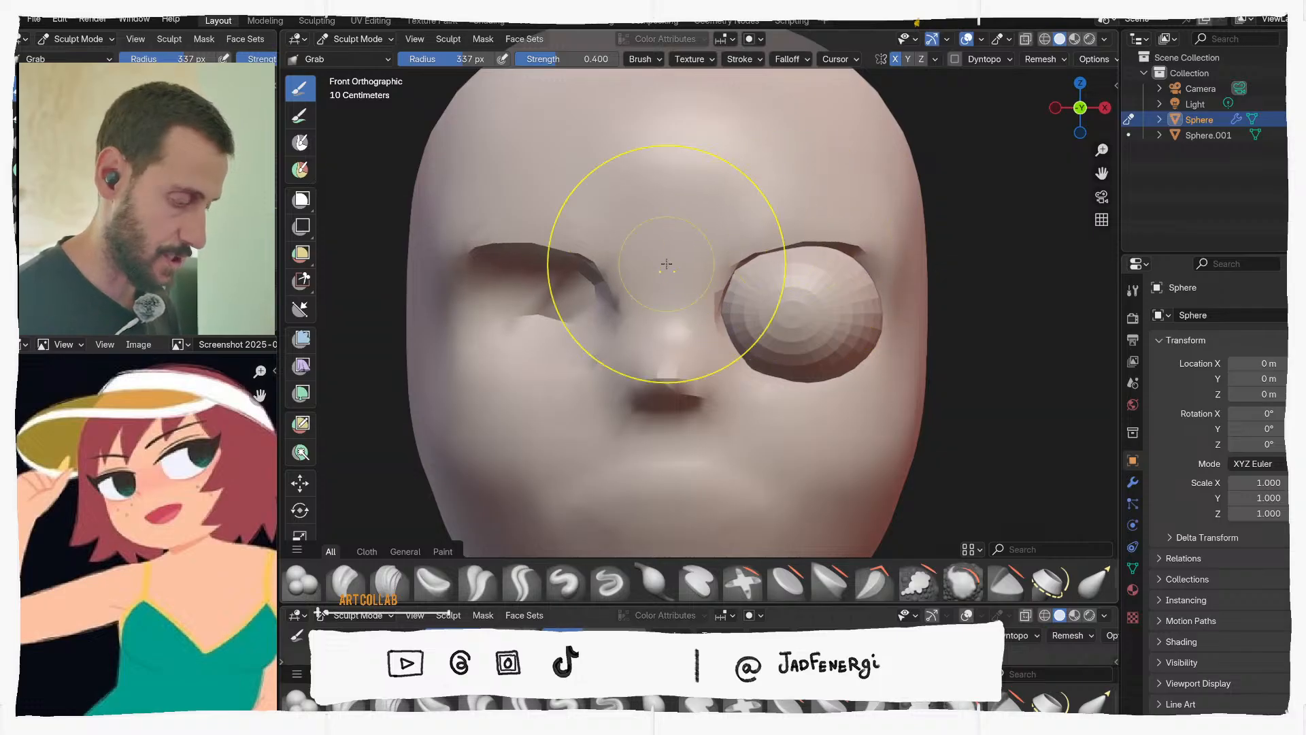
{"action": "mouse_move", "coordinate": [868, 234]}
{"action": "middle_mouse_down"}
{"action": "mouse_move", "coordinate": [694, 279]}
{"action": "mouse_move", "coordinate": [890, 245]}
{"action": "mouse_move", "coordinate": [843, 219]}
{"action": "mouse_move", "coordinate": [664, 244]}
{"action": "middle_mouse_up"}
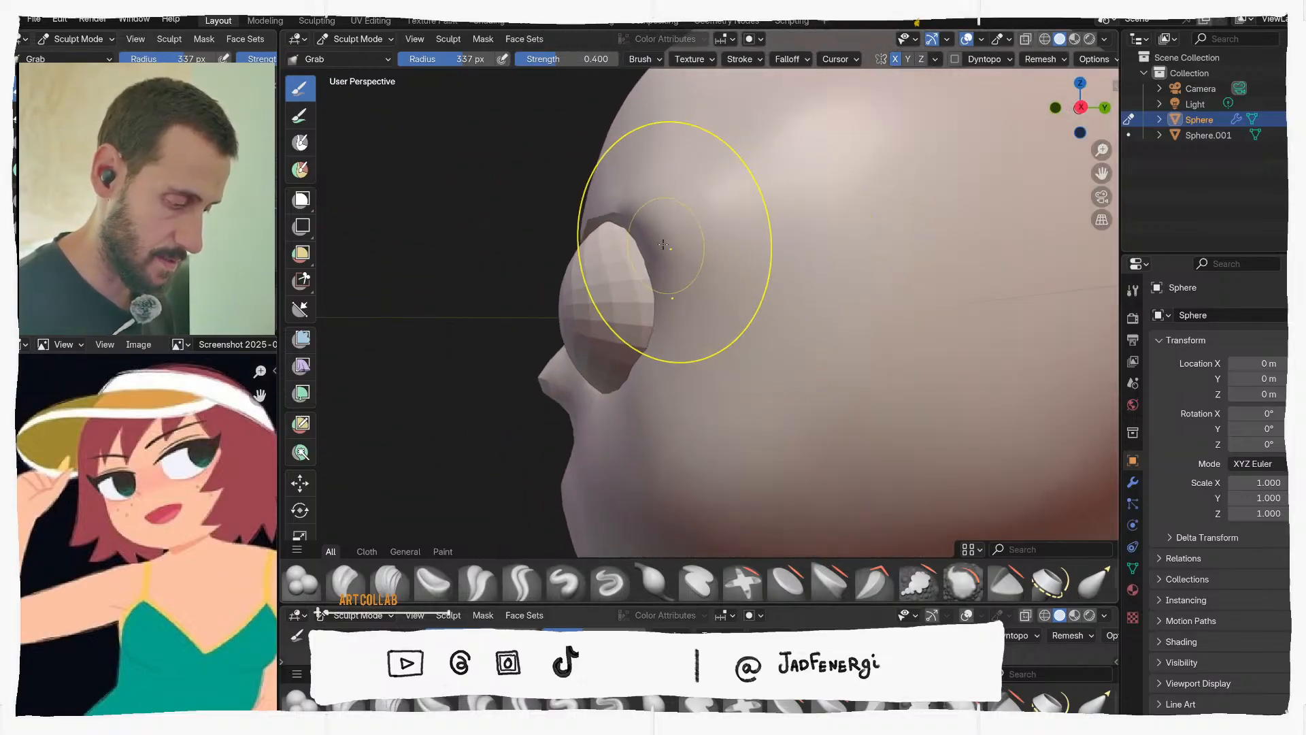
{"action": "middle_click_drag", "start_coordinate": [695, 318], "coordinate": [841, 191]}
{"action": "middle_click_drag", "start_coordinate": [902, 227], "coordinate": [805, 272]}
{"action": "middle_click_drag", "start_coordinate": [753, 312], "coordinate": [726, 426], "text": "ctrl"}
{"action": "mouse_move", "coordinate": [710, 330]}
{"action": "middle_mouse_down"}
{"action": "mouse_move", "coordinate": [704, 306]}
{"action": "mouse_move", "coordinate": [665, 372]}
{"action": "mouse_move", "coordinate": [616, 341]}
{"action": "middle_mouse_up"}
Switch sculpting to the eye sphere and nudge its side surface slightly backward with the Grab brush
{"action": "key", "text": "alt+q"}
{"action": "left_click_drag", "start_coordinate": [623, 320], "coordinate": [633, 321]}
{"action": "mouse_move", "coordinate": [633, 314]}
{"action": "middle_mouse_down"}
{"action": "mouse_move", "coordinate": [660, 304]}
{"action": "mouse_move", "coordinate": [715, 335]}
{"action": "mouse_move", "coordinate": [787, 292]}
{"action": "mouse_move", "coordinate": [776, 324]}
{"action": "mouse_move", "coordinate": [728, 318]}
{"action": "mouse_move", "coordinate": [765, 299]}
{"action": "middle_mouse_up"}
{"action": "key", "text": "r"}
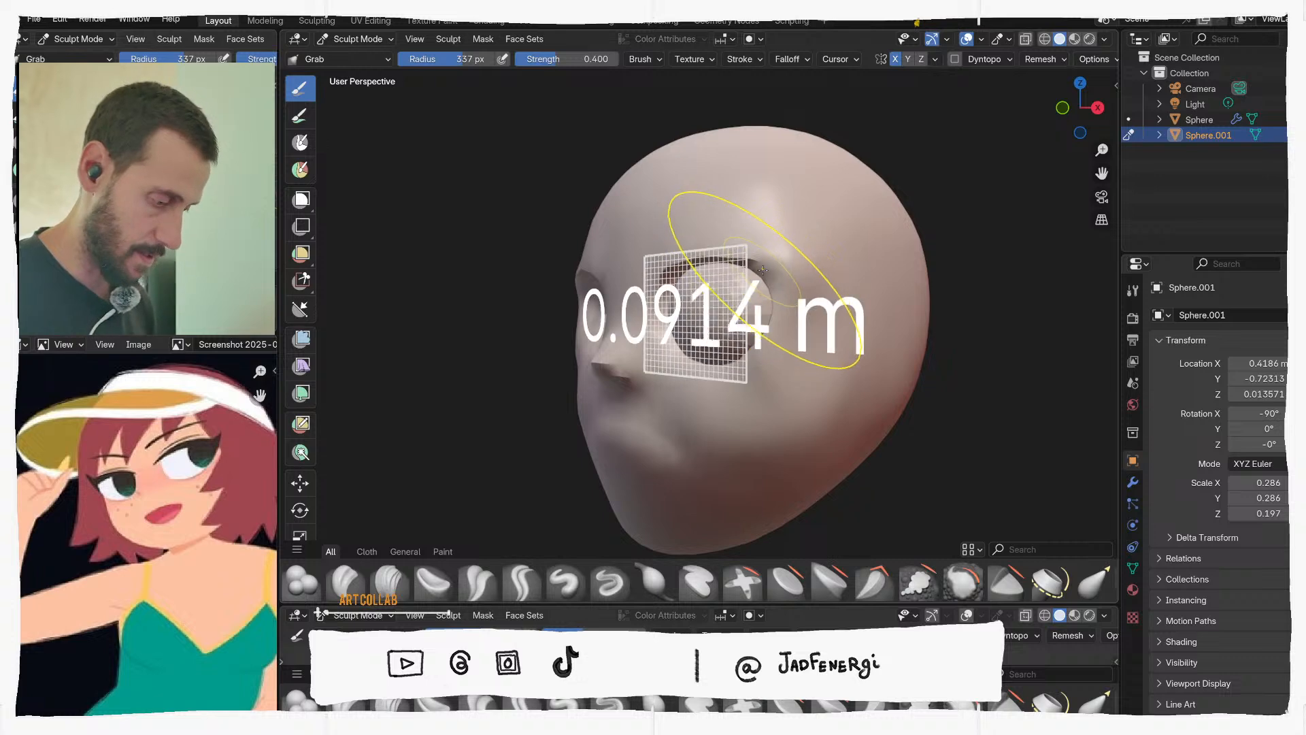
{"action": "right_click", "coordinate": [763, 270]}
{"action": "key", "text": "ctrl+Tab"}
{"action": "key", "text": "r"}
{"action": "key", "text": "z"}
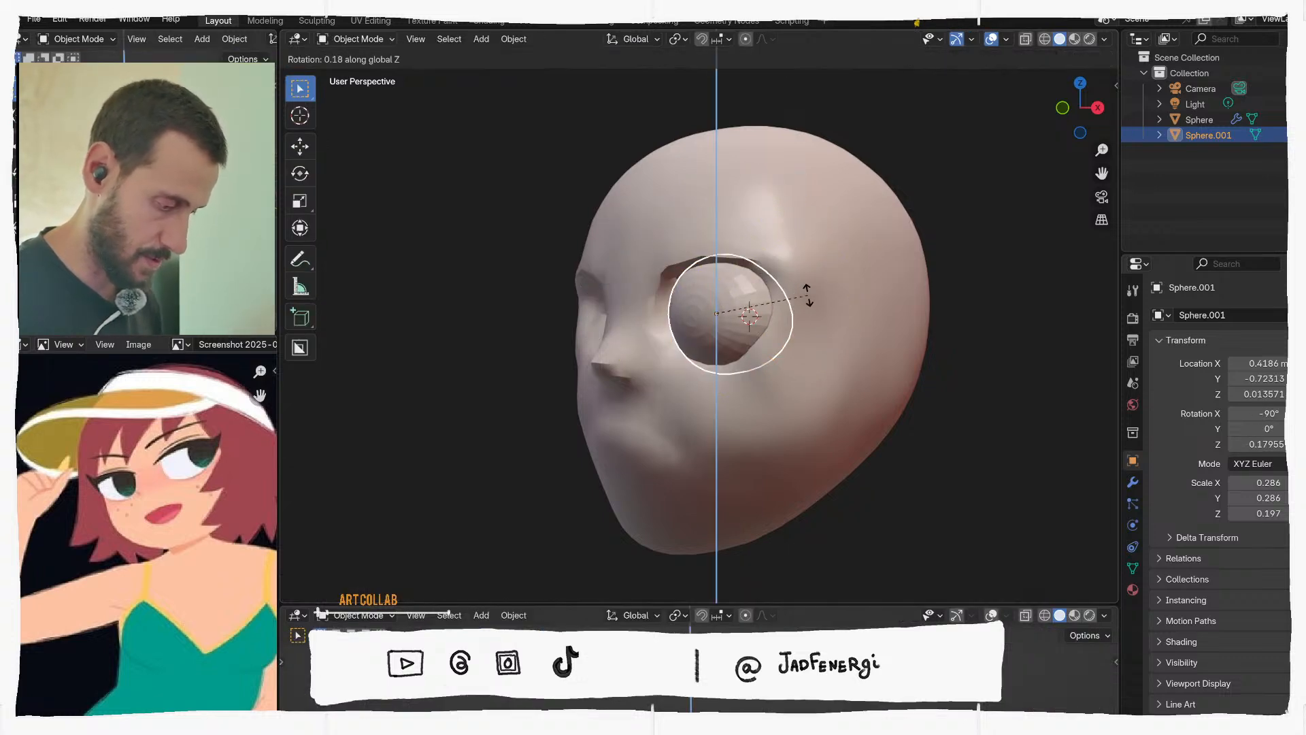
{"action": "right_click", "coordinate": [776, 318]}
Return the eye sphere to Sculpt Mode and check its fit inside the socket from the front, side and above
{"action": "scroll", "coordinate": [694, 321], "scroll_direction": "down", "scroll_amount": 1}
{"action": "mouse_move", "coordinate": [694, 320]}
{"action": "middle_mouse_down"}
{"action": "mouse_move", "coordinate": [768, 344]}
{"action": "mouse_move", "coordinate": [801, 317]}
{"action": "mouse_move", "coordinate": [692, 318]}
{"action": "mouse_move", "coordinate": [695, 303]}
{"action": "middle_mouse_up"}
{"action": "scroll", "coordinate": [779, 325], "scroll_direction": "up", "scroll_amount": 4}
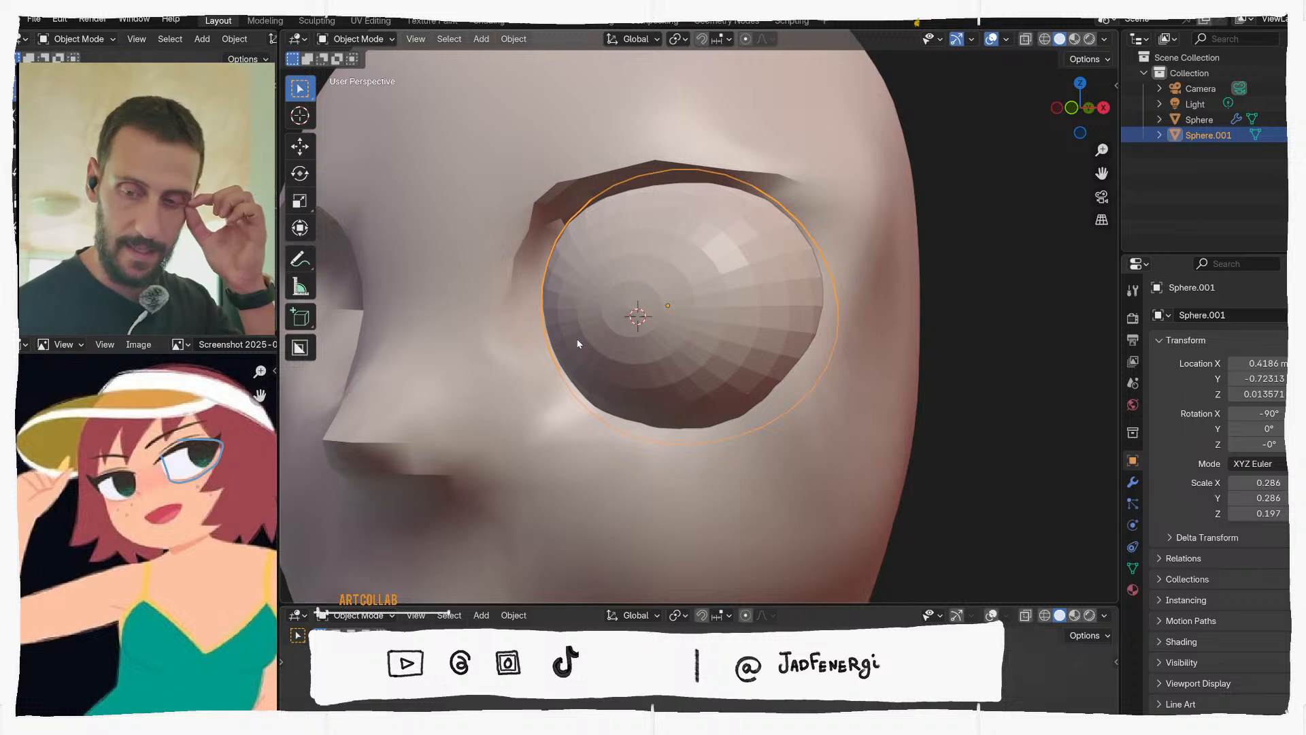
{"action": "middle_click_drag", "start_coordinate": [639, 310], "coordinate": [680, 315]}
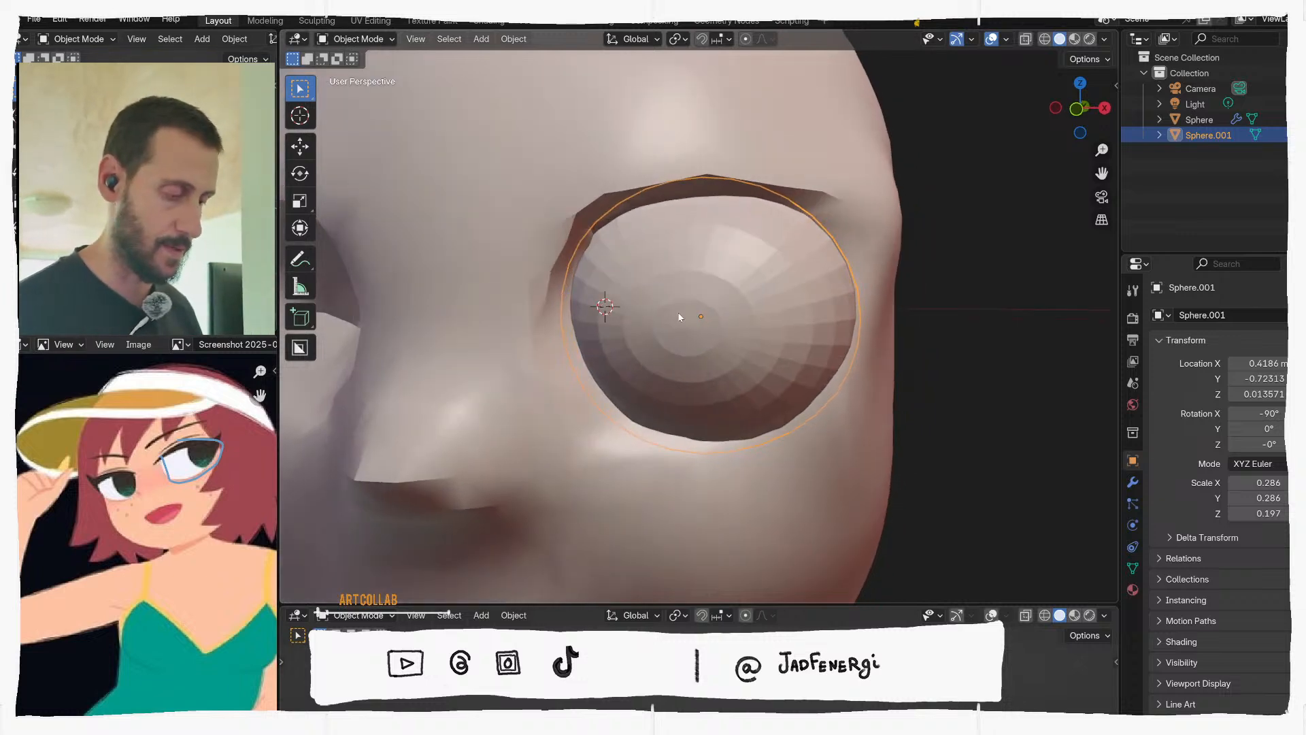
{"action": "key", "text": "ctrl+Tab"}
{"action": "left_click", "coordinate": [684, 398]}
{"action": "mouse_move", "coordinate": [680, 381]}
{"action": "middle_mouse_down"}
{"action": "mouse_move", "coordinate": [658, 291]}
{"action": "mouse_move", "coordinate": [569, 277]}
{"action": "middle_mouse_up"}
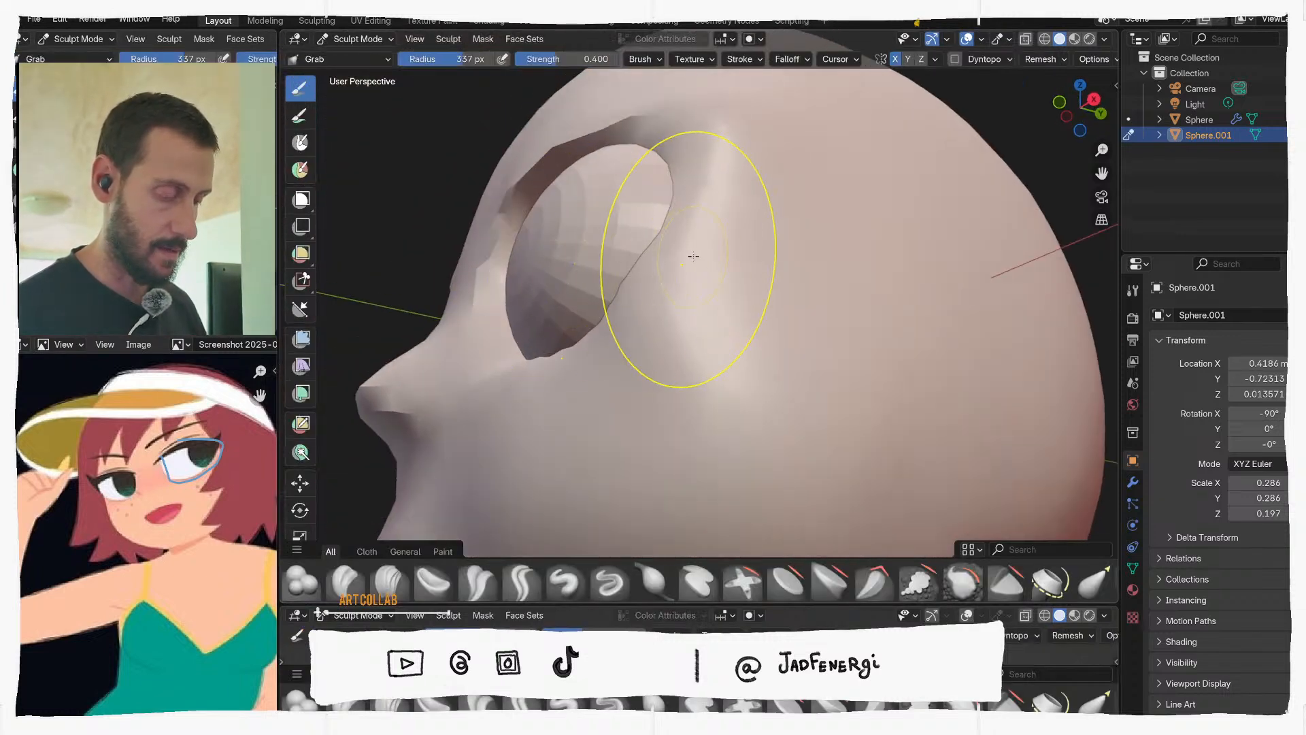
{"action": "key", "text": "ctrl+z"}
{"action": "key", "text": "ctrl+shift+z"}
{"action": "mouse_move", "coordinate": [695, 256]}
{"action": "middle_mouse_down"}
{"action": "mouse_move", "coordinate": [769, 311]}
{"action": "mouse_move", "coordinate": [557, 351]}
{"action": "middle_mouse_up"}
Switch sculpting to the head and pull the outer rim of the eye socket with the Grab brush at 337 px
{"action": "key", "text": "alt+q"}
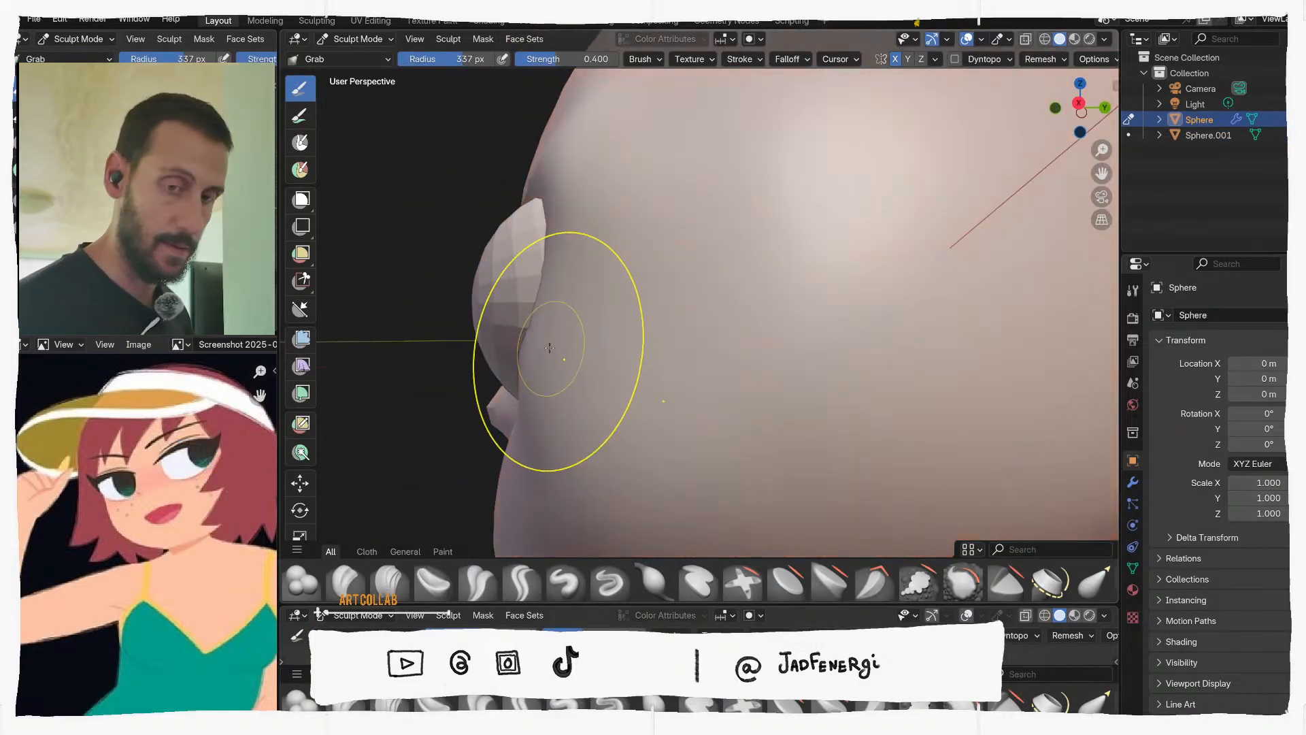
{"action": "middle_click_drag", "start_coordinate": [550, 348], "coordinate": [700, 322]}
{"action": "mouse_move", "coordinate": [879, 292]}
{"action": "middle_mouse_down", "text": "ctrl"}
{"action": "mouse_move", "coordinate": [875, 315]}
{"action": "mouse_move", "coordinate": [824, 341]}
{"action": "middle_mouse_up", "text": "ctrl"}
{"action": "left_click_drag", "start_coordinate": [633, 381], "coordinate": [665, 385]}
{"action": "mouse_move", "coordinate": [695, 288]}
{"action": "middle_mouse_down"}
{"action": "mouse_move", "coordinate": [762, 283]}
{"action": "mouse_move", "coordinate": [605, 265]}
{"action": "mouse_move", "coordinate": [673, 356]}
{"action": "mouse_move", "coordinate": [694, 347]}
{"action": "middle_mouse_up"}
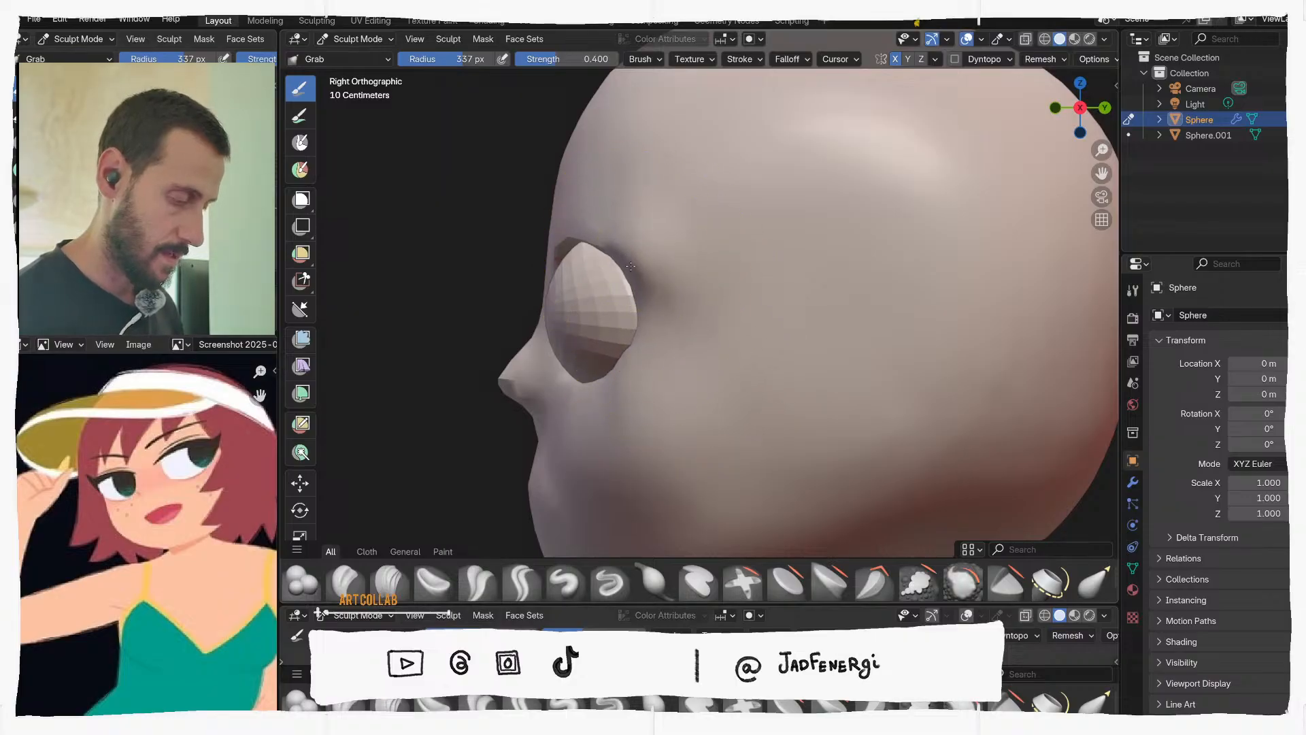
Switch the head back to Object Mode in front view
{"action": "middle_click_drag", "start_coordinate": [622, 307], "coordinate": [861, 308], "text": "alt"}
{"action": "key", "text": "ctrl+Tab"}
{"action": "left_click", "coordinate": [765, 313]}
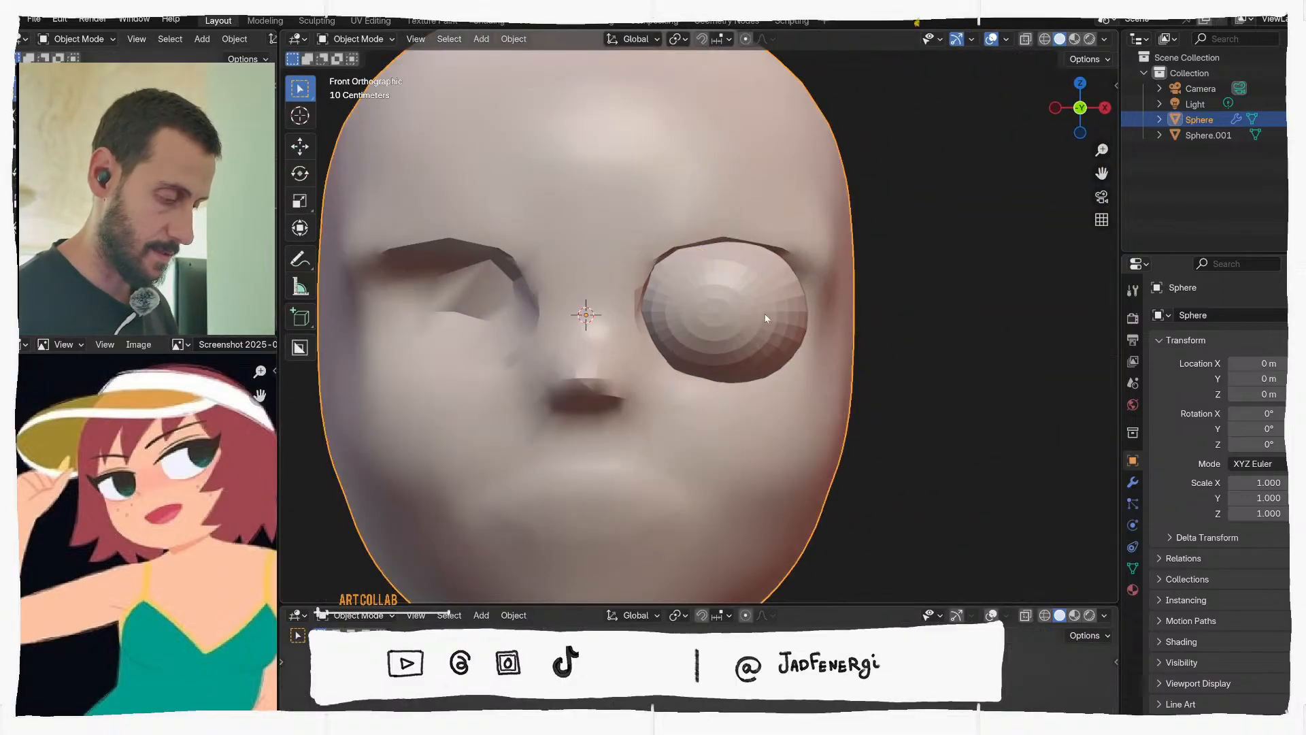
Add a Mirror modifier on the X axis to the eye sphere, using the head as the mirror object
{"action": "left_click", "coordinate": [764, 313]}
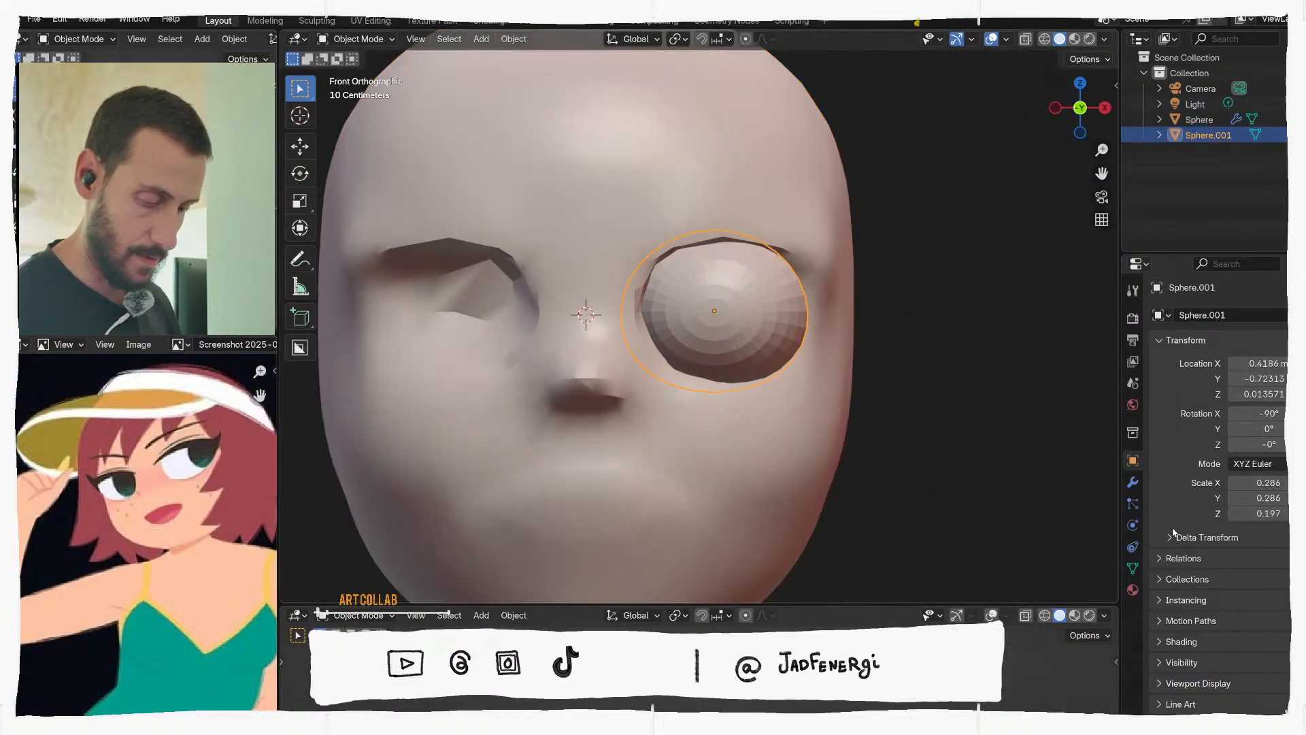
{"action": "left_click", "coordinate": [1134, 483]}
{"action": "left_click", "coordinate": [1241, 316]}
{"action": "left_click", "coordinate": [1240, 317]}
{"action": "type", "text": "mi"}
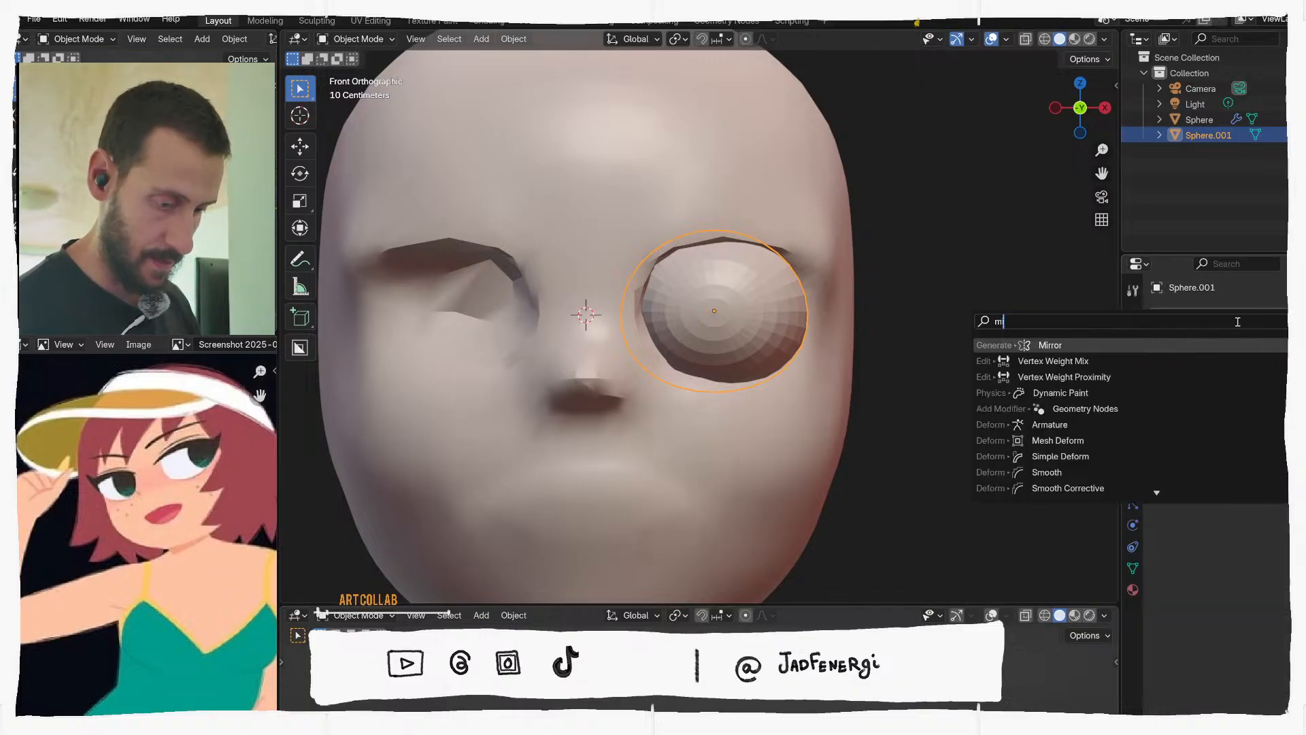
{"action": "key", "text": "Return"}
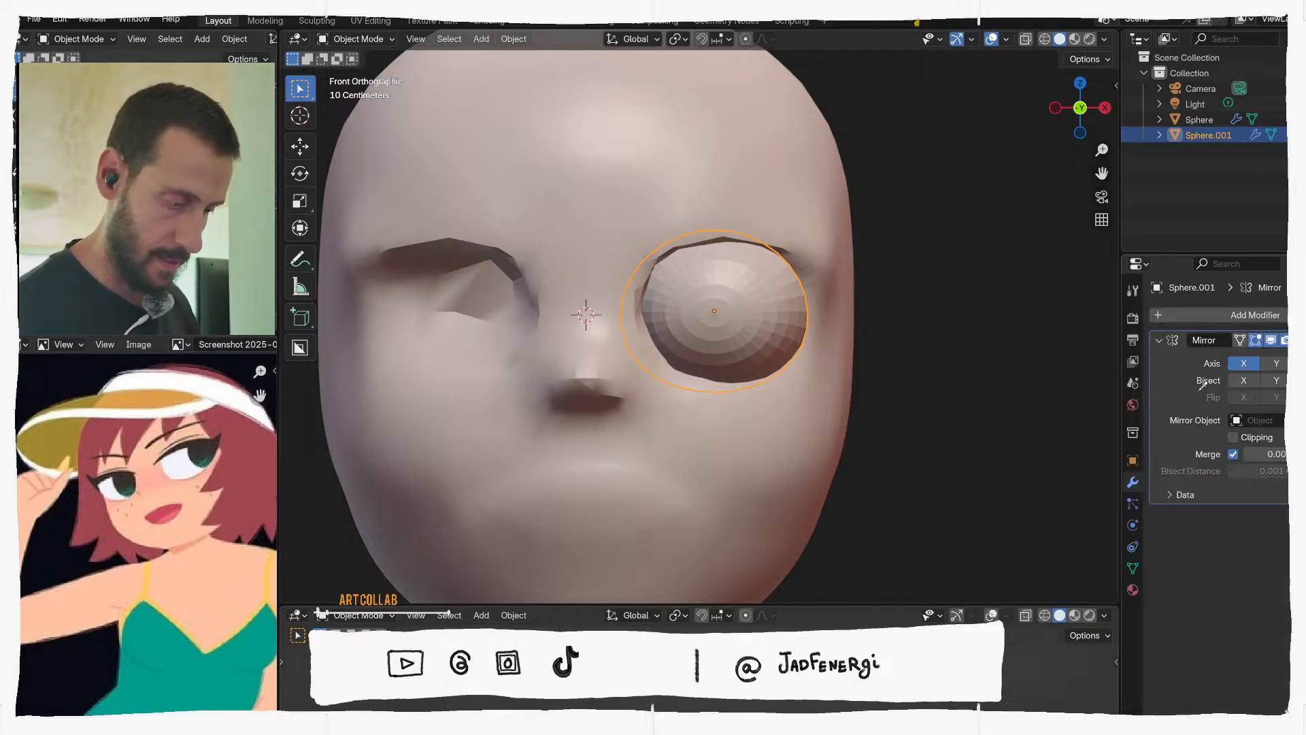
{"action": "left_click", "coordinate": [586, 239]}
{"action": "left_click", "coordinate": [818, 420]}
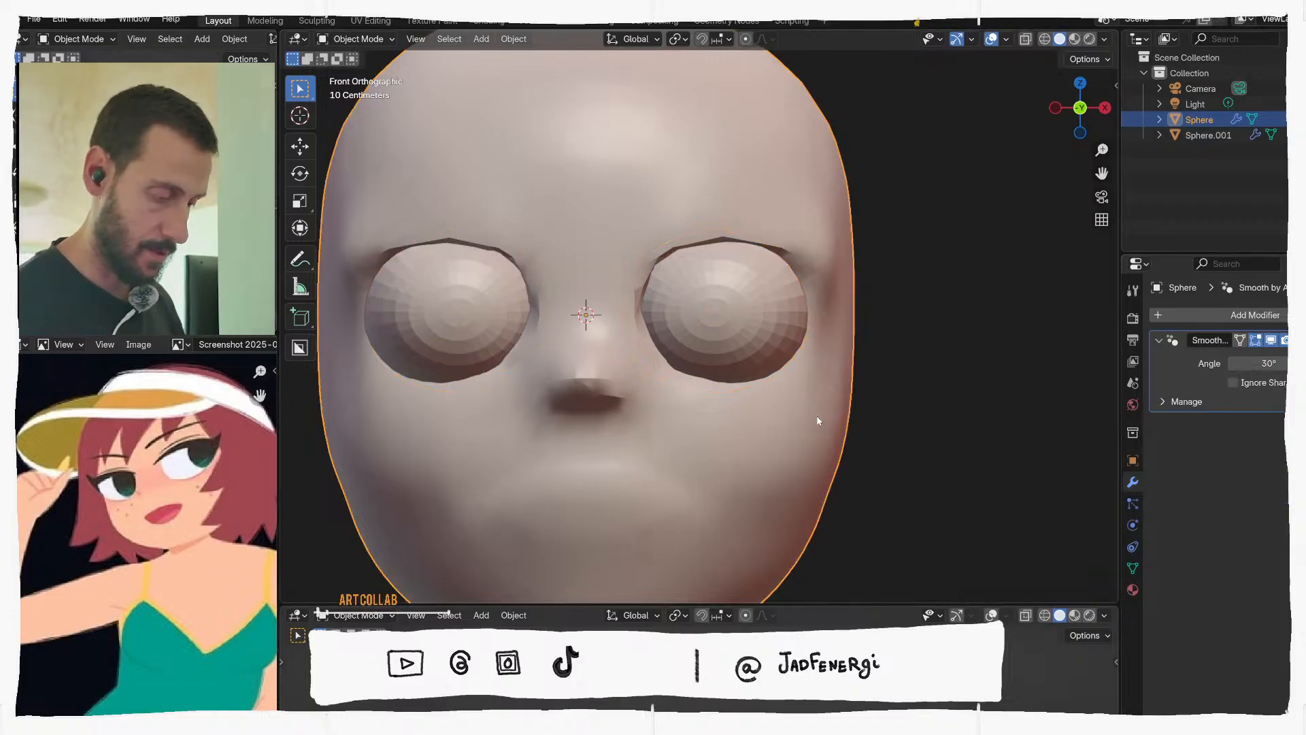
Select the mirrored eyes and compare their fit in the head with the face of the reference illustration
{"action": "scroll", "coordinate": [780, 361], "scroll_direction": "down", "scroll_amount": 2}
{"action": "middle_click_drag", "start_coordinate": [763, 360], "coordinate": [490, 390]}
{"action": "left_click", "coordinate": [727, 335]}
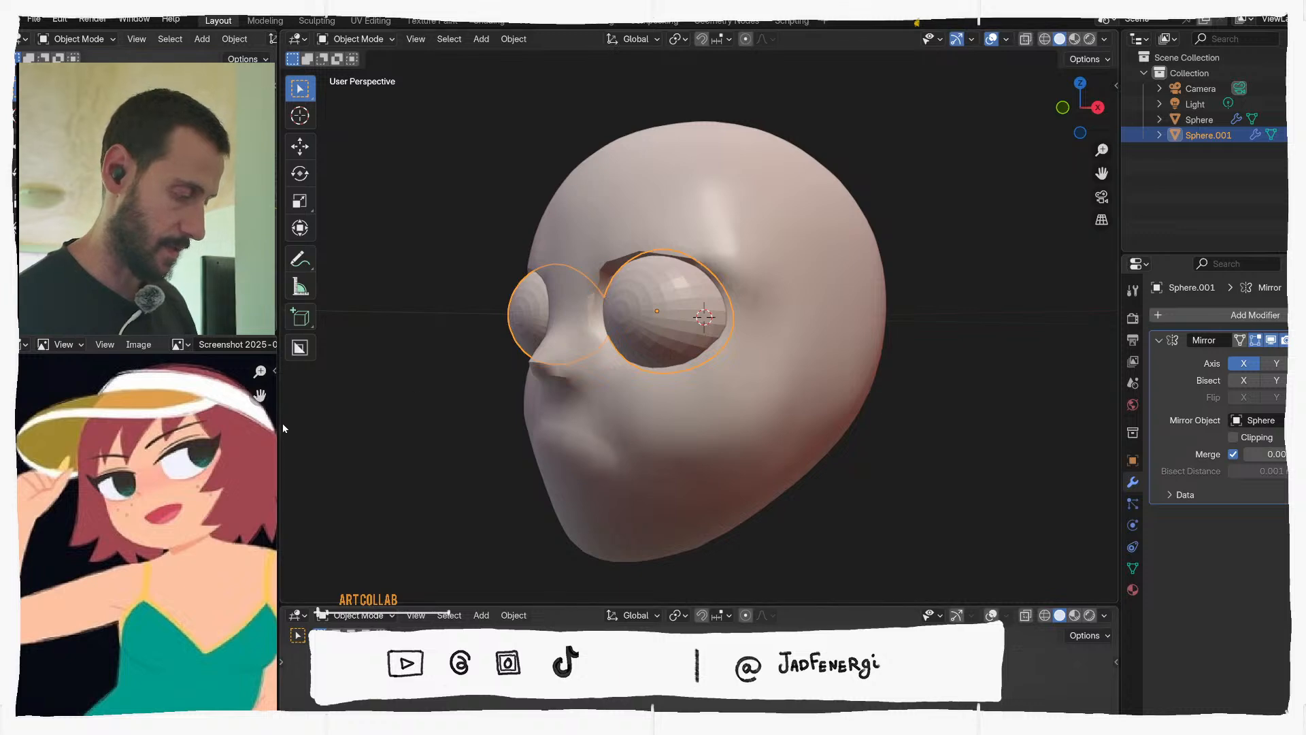
{"action": "scroll", "coordinate": [85, 497], "scroll_direction": "up", "scroll_amount": 2}
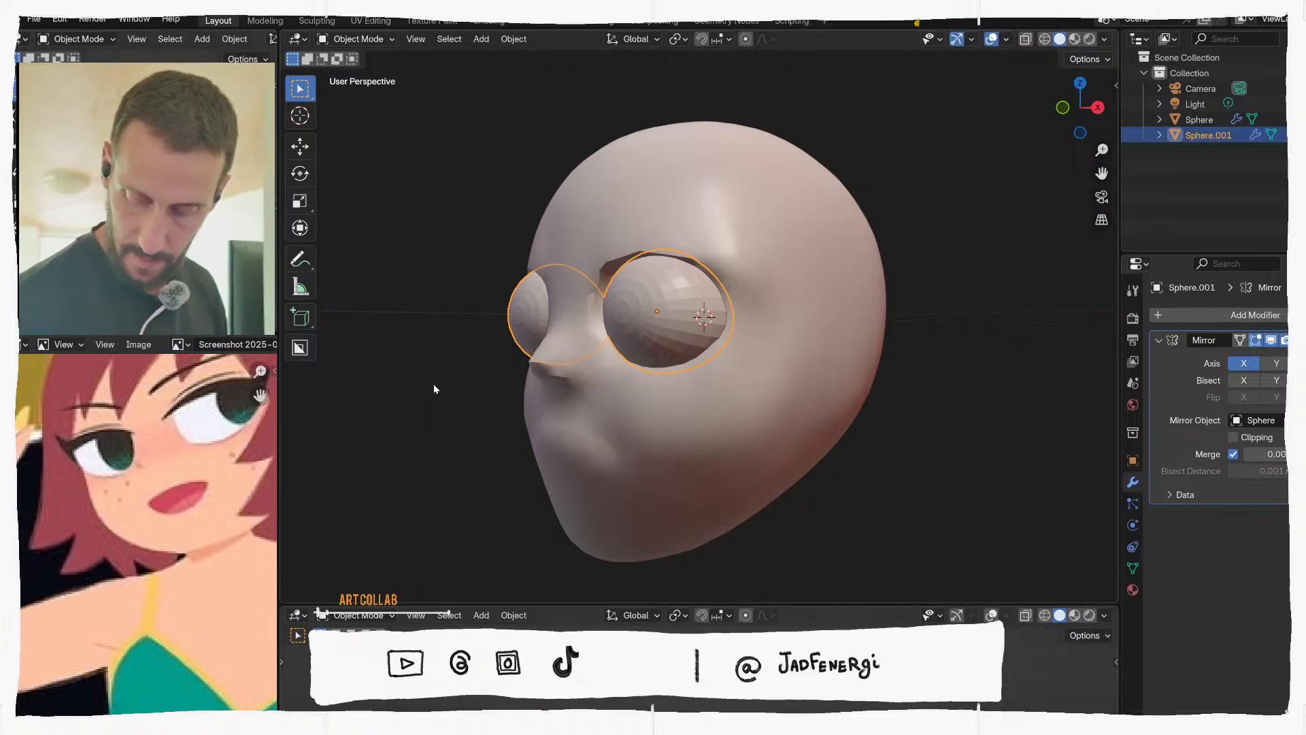
Adjust the head's surface around the eye socket in Sculpt Mode, and return to the eyes in Object Mode
{"action": "left_click", "coordinate": [778, 317]}
{"action": "left_click", "coordinate": [741, 263]}
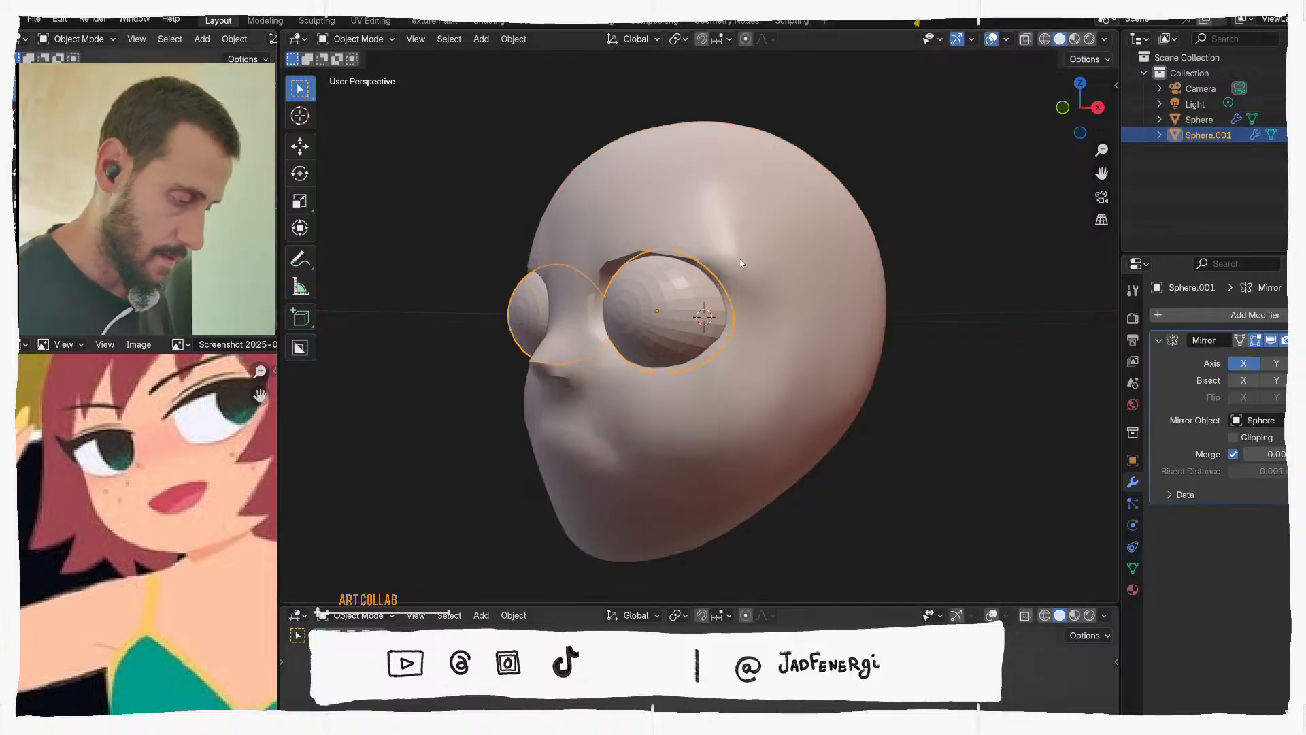
{"action": "left_click", "coordinate": [743, 268]}
{"action": "key", "text": "ctrl+Tab"}
{"action": "left_click", "coordinate": [741, 321]}
{"action": "mouse_move", "coordinate": [741, 321]}
{"action": "middle_mouse_down"}
{"action": "mouse_move", "coordinate": [778, 300]}
{"action": "mouse_move", "coordinate": [753, 259]}
{"action": "mouse_move", "coordinate": [734, 266]}
{"action": "middle_mouse_up"}
{"action": "left_click_drag", "start_coordinate": [735, 266], "coordinate": [735, 264]}
{"action": "middle_click_drag", "start_coordinate": [734, 264], "coordinate": [815, 288]}
{"action": "key", "text": "alt+q"}
{"action": "middle_click_drag", "start_coordinate": [744, 315], "coordinate": [735, 312]}
{"action": "key", "text": "ctrl+Tab"}
{"action": "left_click", "coordinate": [650, 315]}
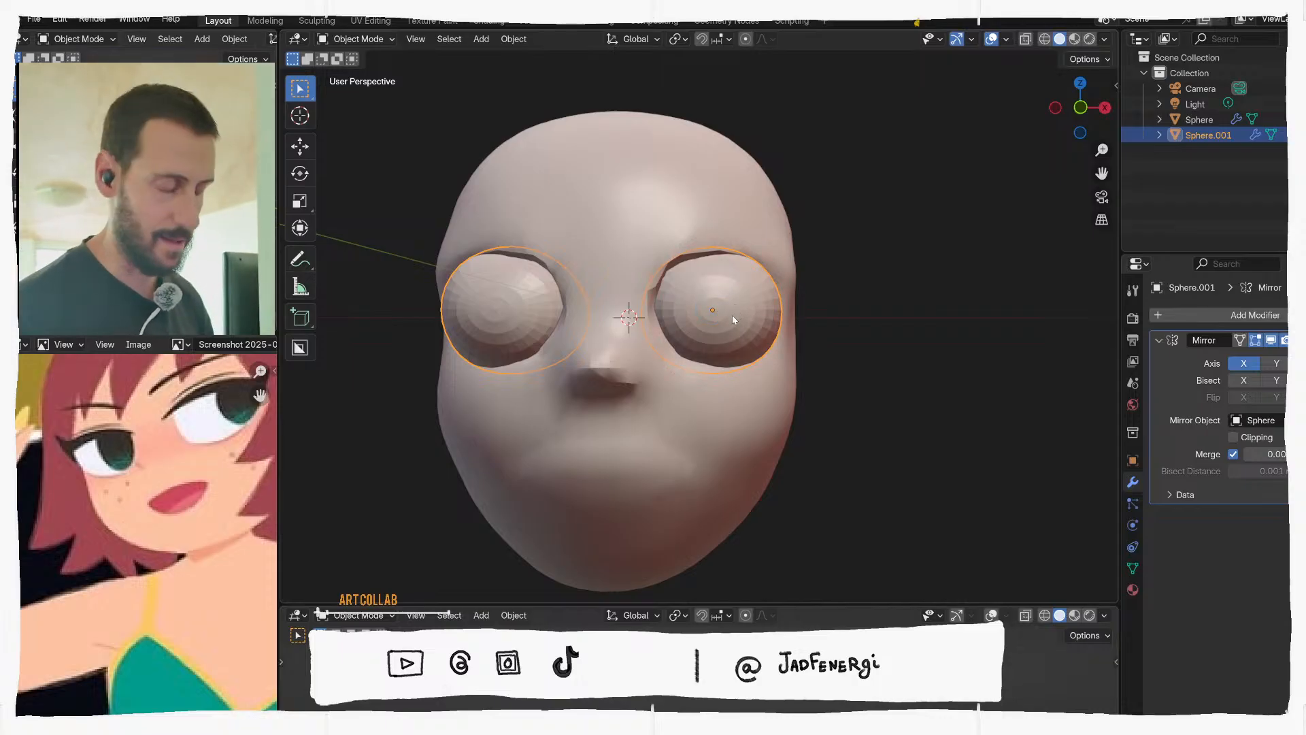
Switch the eye sphere to Sculpt Mode and remesh it with a newly chosen voxel size
{"action": "middle_click_drag", "start_coordinate": [732, 315], "coordinate": [710, 319]}
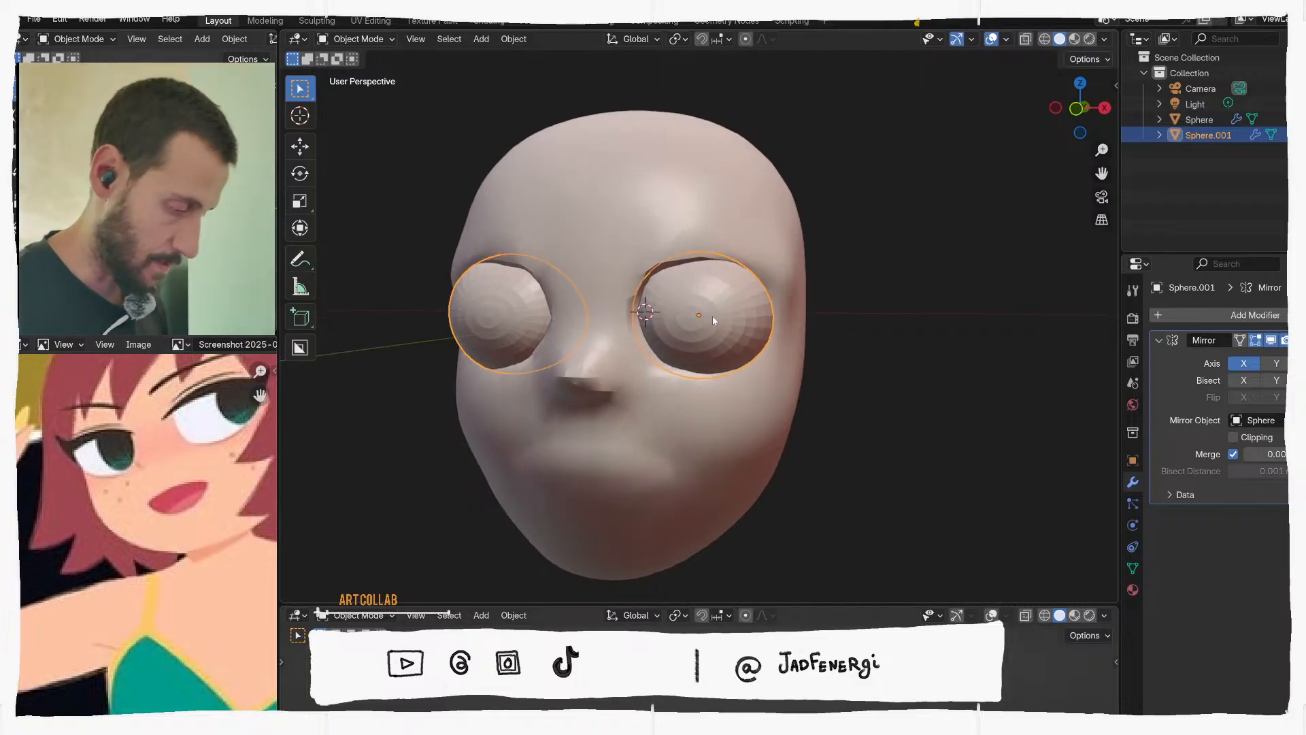
{"action": "key", "text": "ctrl+Tab"}
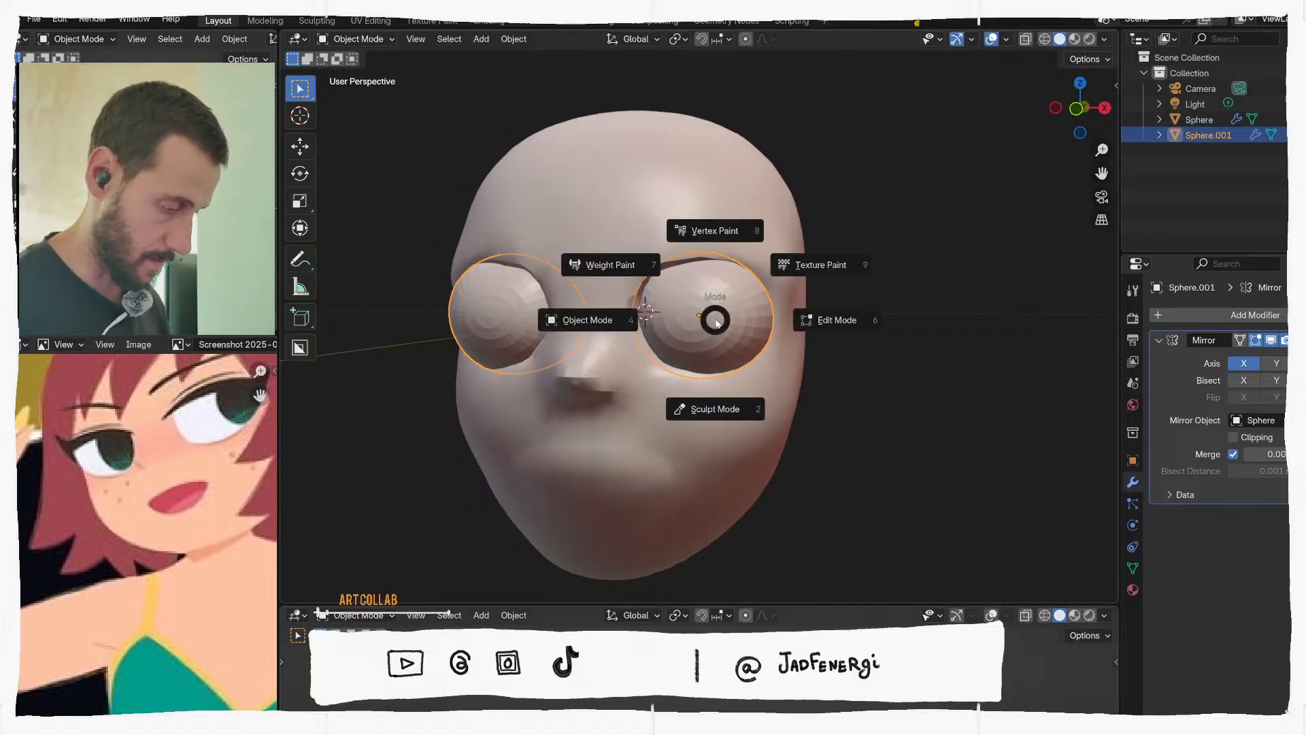
{"action": "left_click", "coordinate": [719, 394]}
{"action": "key", "text": "r"}
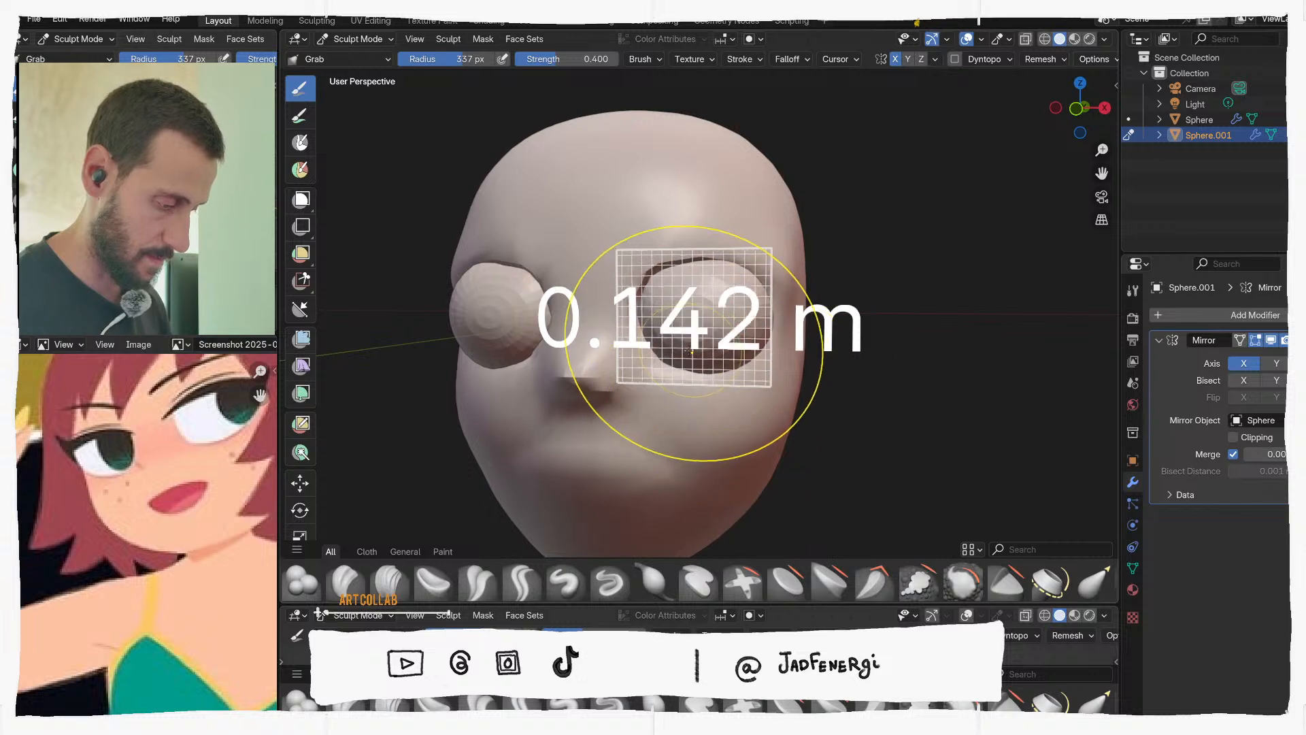
{"action": "left_click", "coordinate": [711, 344]}
{"action": "key", "text": "ctrl+r"}
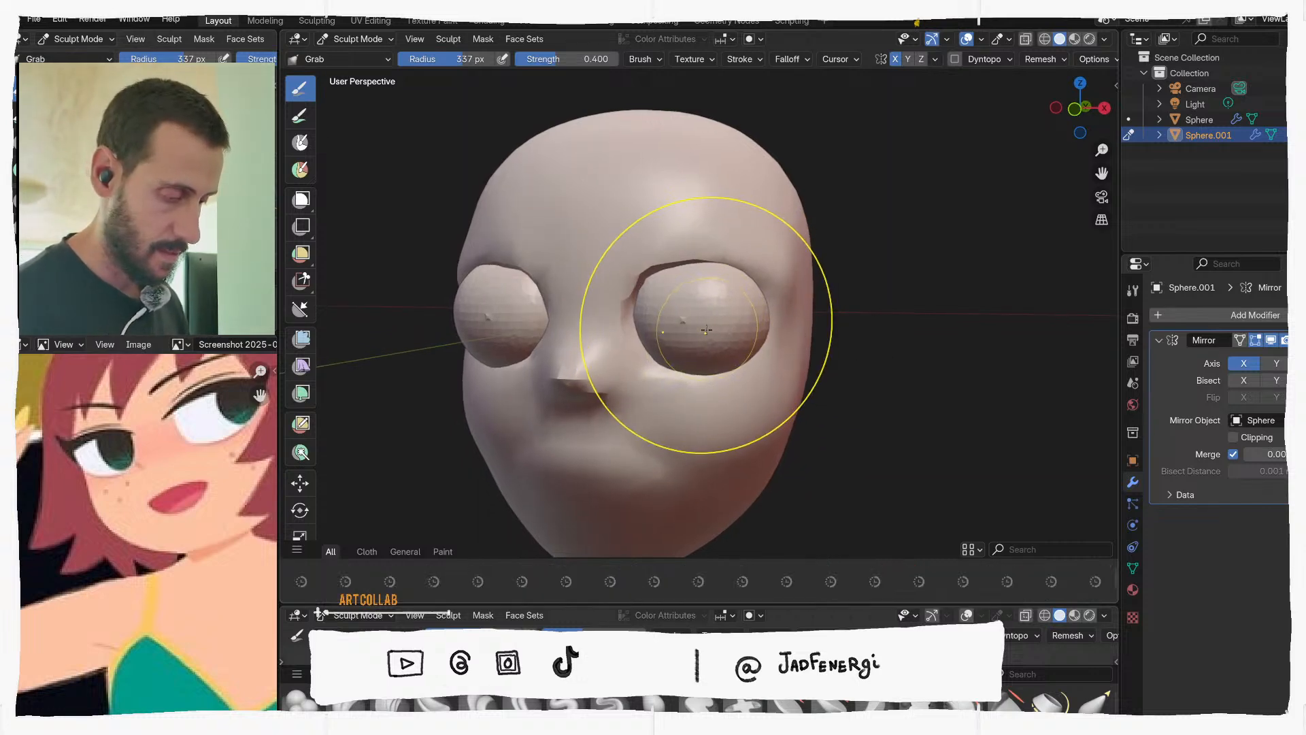
Reshape the front and inner side of the eye with the Grab brush so it fits its socket
{"action": "mouse_move", "coordinate": [707, 320]}
{"action": "middle_mouse_down"}
{"action": "mouse_move", "coordinate": [735, 305]}
{"action": "mouse_move", "coordinate": [696, 289]}
{"action": "mouse_move", "coordinate": [671, 306]}
{"action": "mouse_move", "coordinate": [673, 325]}
{"action": "mouse_move", "coordinate": [607, 319]}
{"action": "middle_mouse_up"}
{"action": "scroll", "coordinate": [738, 304], "scroll_direction": "up", "scroll_amount": 2}
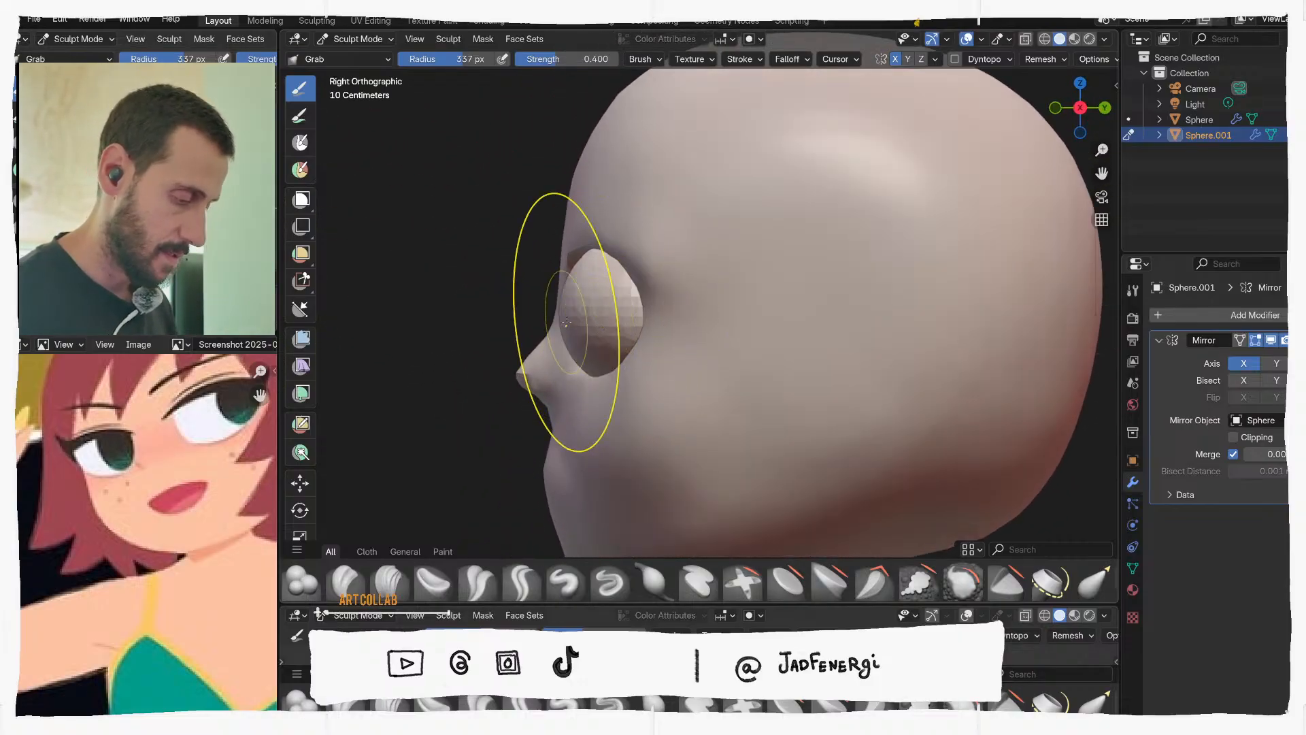
{"action": "left_click_drag", "start_coordinate": [568, 319], "coordinate": [575, 312]}
{"action": "mouse_move", "coordinate": [576, 312]}
{"action": "middle_mouse_down"}
{"action": "mouse_move", "coordinate": [631, 304]}
{"action": "mouse_move", "coordinate": [688, 250]}
{"action": "mouse_move", "coordinate": [660, 270]}
{"action": "middle_mouse_up"}
{"action": "left_click_drag", "start_coordinate": [660, 271], "coordinate": [656, 265]}
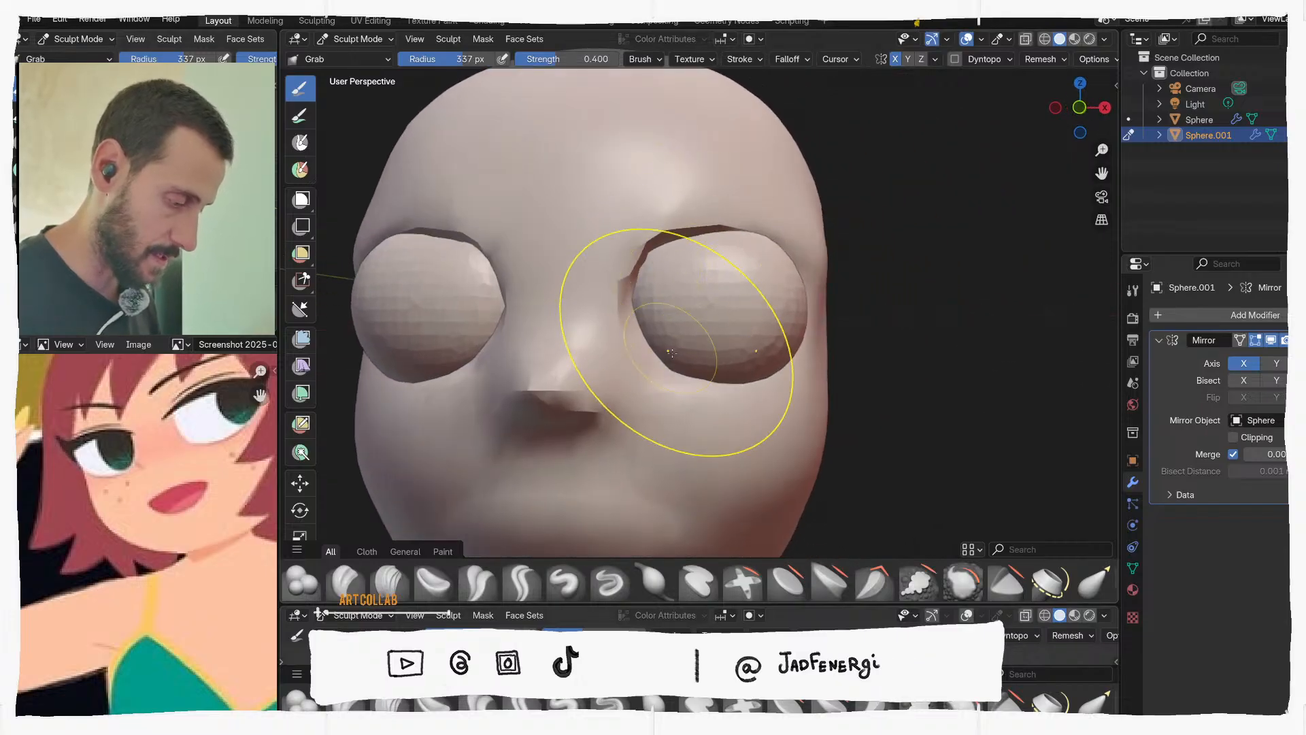
Turn off X symmetry for the eye and refine its inner edge, using Grab brush radii of 252, 166 and 290 px
{"action": "key", "text": "f"}
{"action": "left_click", "coordinate": [768, 347]}
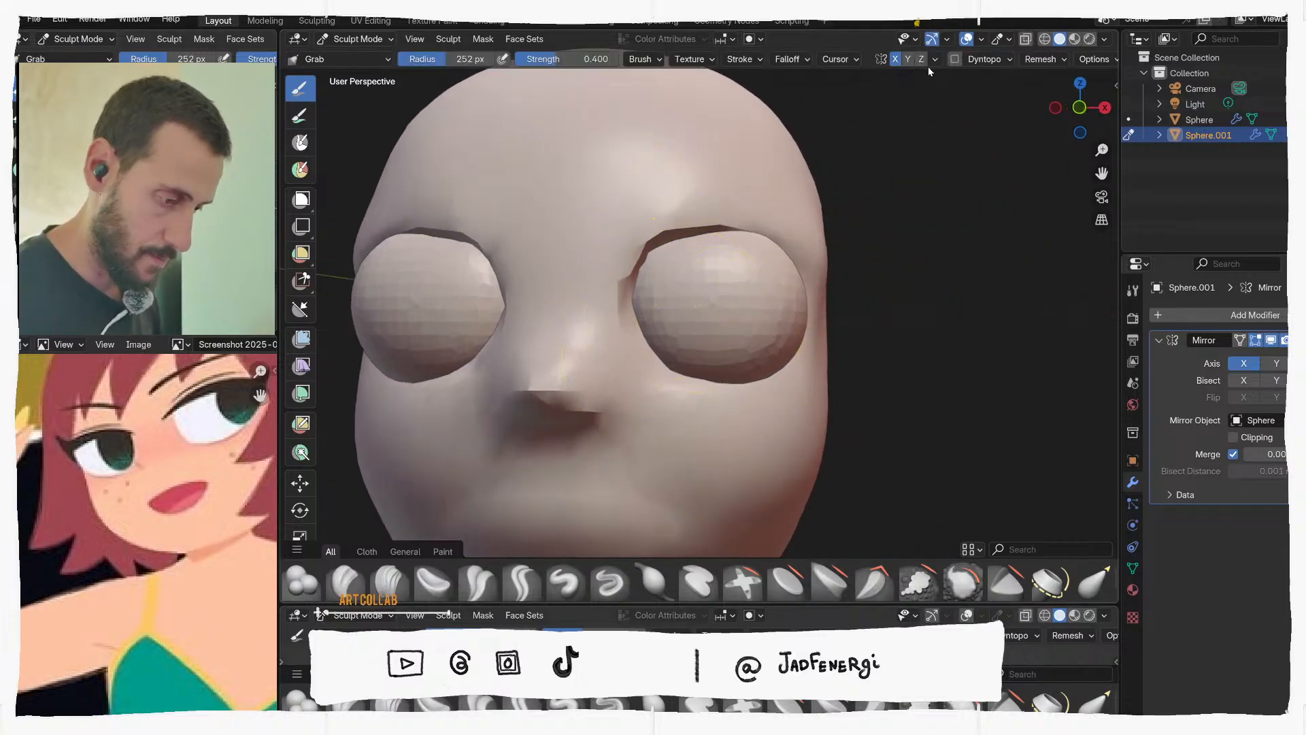
{"action": "key", "text": "f"}
{"action": "left_click", "coordinate": [662, 355]}
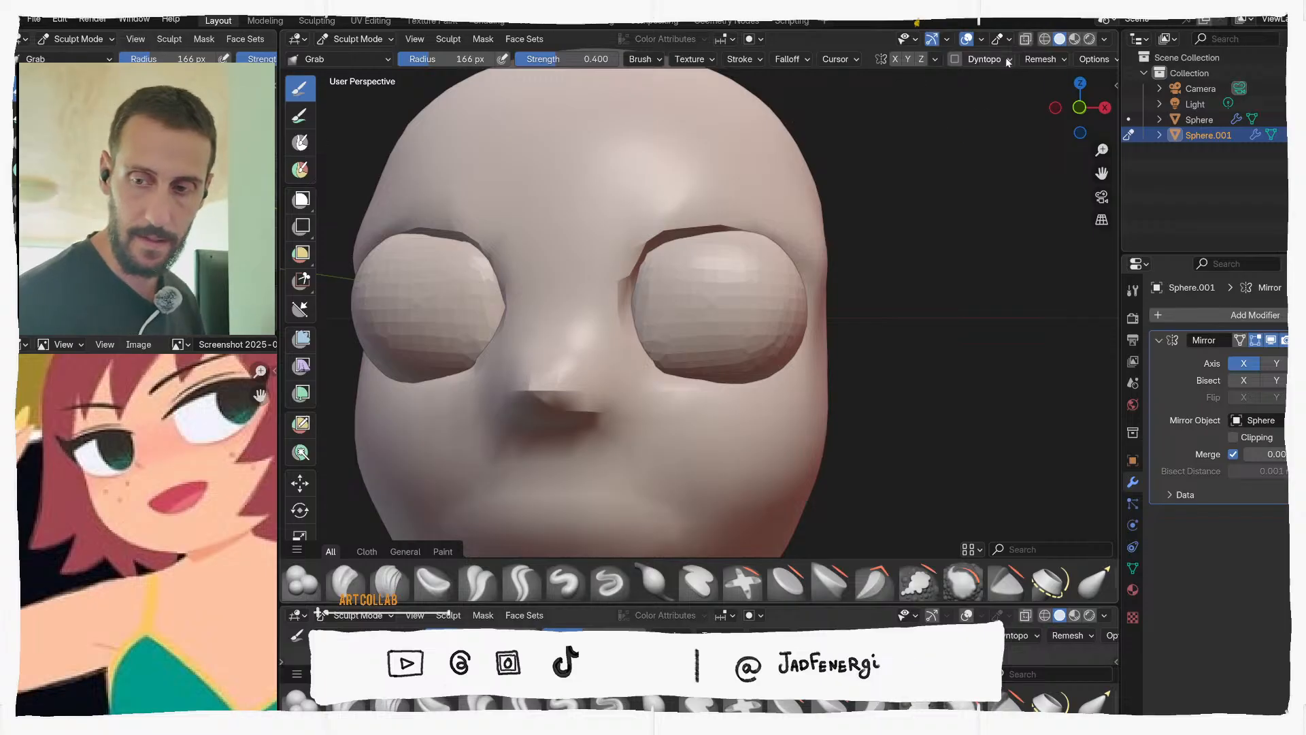
{"action": "mouse_move", "coordinate": [967, 112]}
{"action": "middle_mouse_down"}
{"action": "mouse_move", "coordinate": [683, 283]}
{"action": "mouse_move", "coordinate": [715, 279]}
{"action": "mouse_move", "coordinate": [691, 210]}
{"action": "mouse_move", "coordinate": [657, 336]}
{"action": "mouse_move", "coordinate": [664, 360]}
{"action": "middle_mouse_up"}
{"action": "key", "text": "f"}
{"action": "left_click", "coordinate": [766, 305]}
Switch sculpting to the head and shape the rim of the eye socket with a 231 px Grab brush
{"action": "key", "text": "alt+q"}
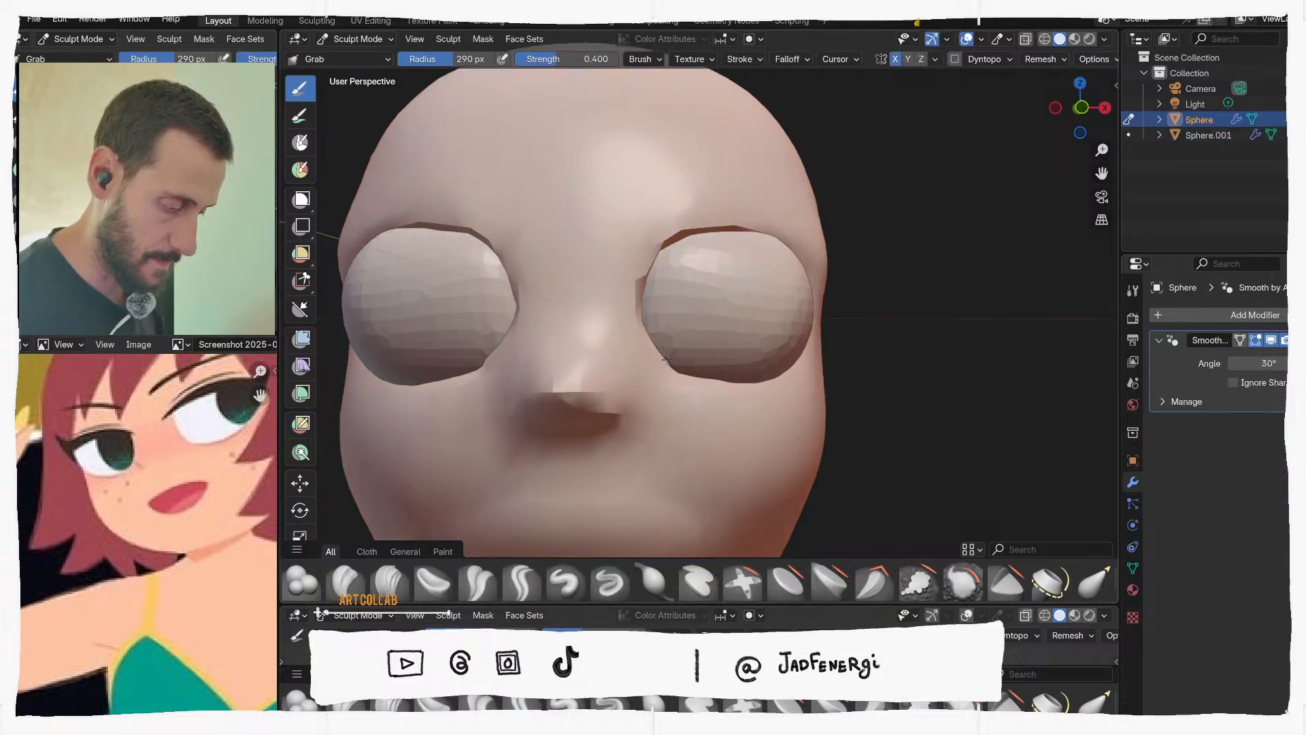
{"action": "key", "text": "f"}
{"action": "left_click", "coordinate": [656, 318]}
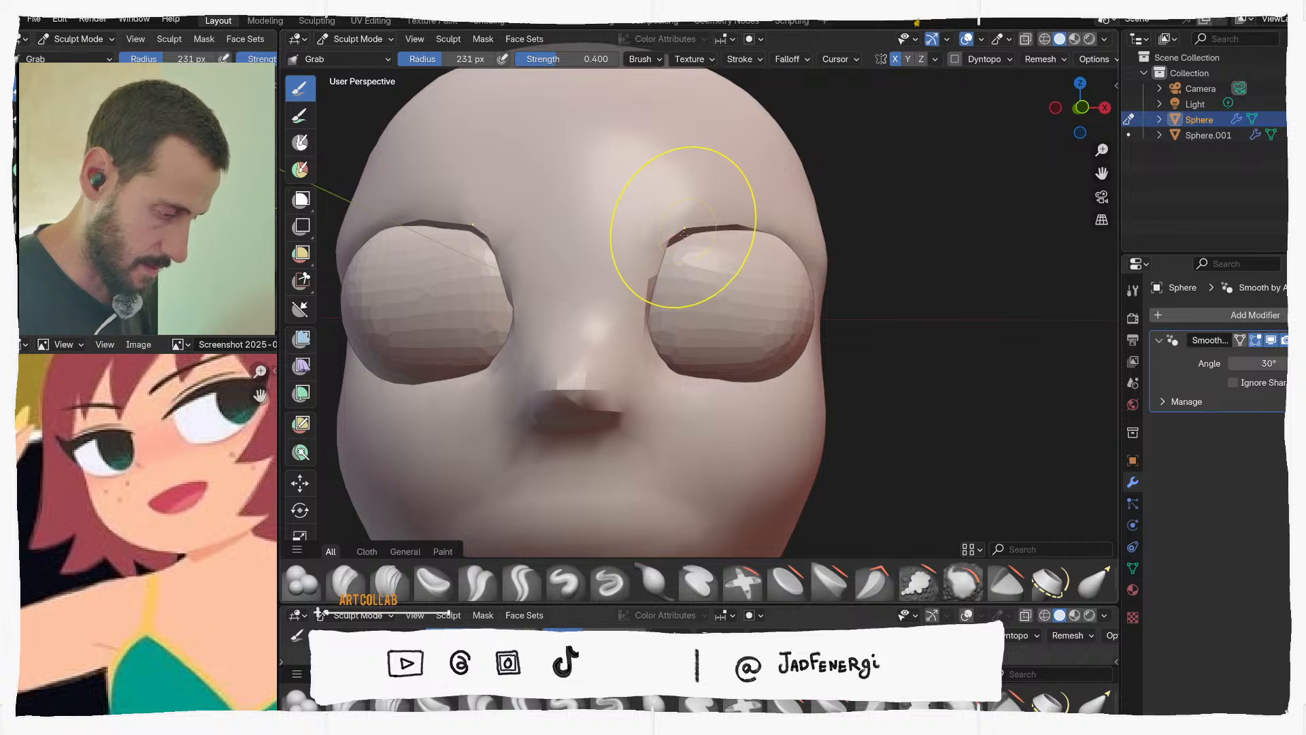
{"action": "middle_click_drag", "start_coordinate": [664, 256], "coordinate": [771, 381]}
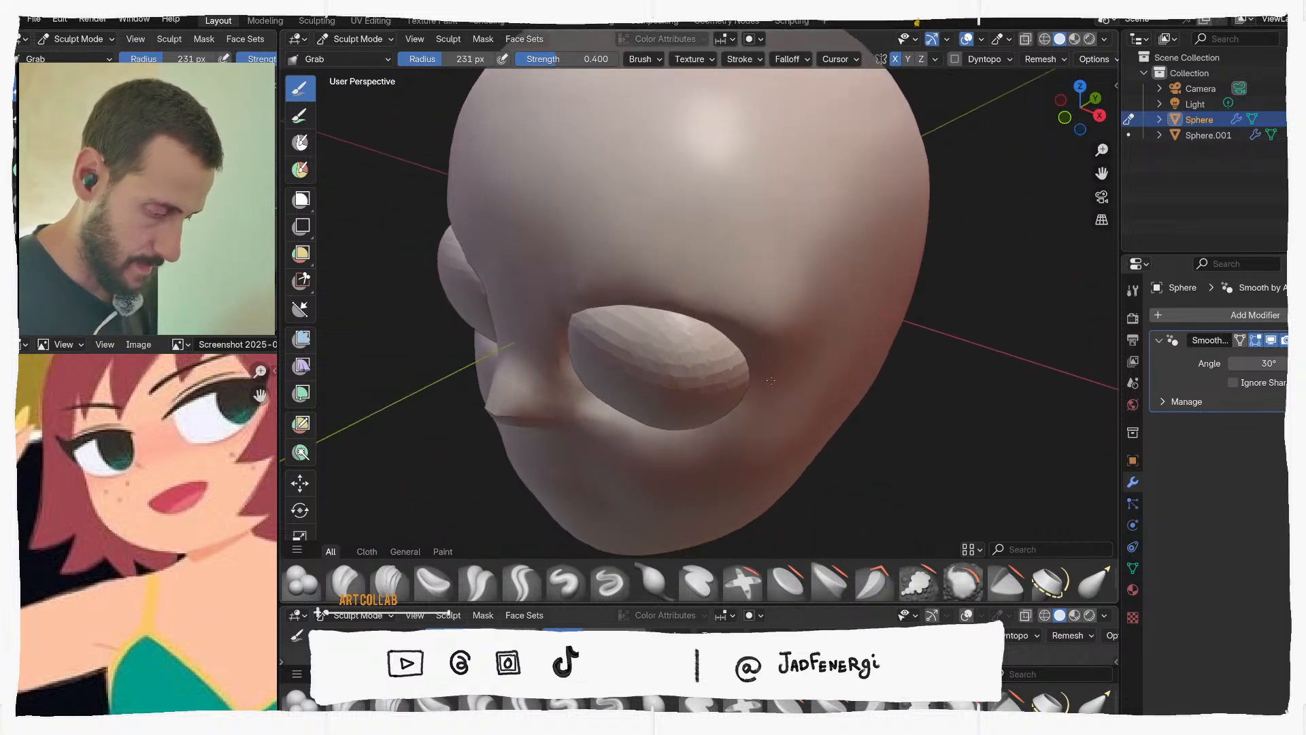
{"action": "middle_click_drag", "start_coordinate": [759, 333], "coordinate": [780, 250]}
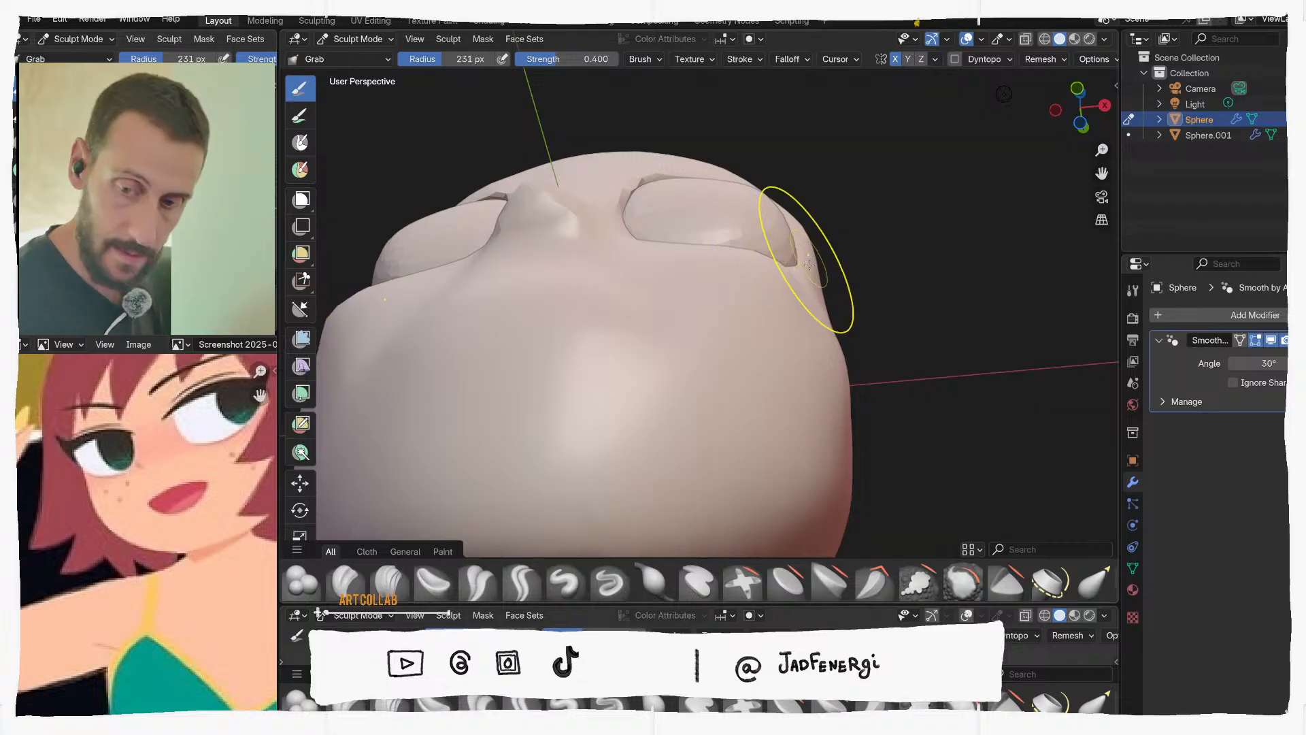
{"action": "mouse_move", "coordinate": [809, 264]}
{"action": "middle_mouse_down"}
{"action": "mouse_move", "coordinate": [796, 330]}
{"action": "mouse_move", "coordinate": [692, 394]}
{"action": "mouse_move", "coordinate": [773, 417]}
{"action": "mouse_move", "coordinate": [844, 413]}
{"action": "middle_mouse_up"}
Shape the cheek and the outer side of the eye socket with a 285 px Grab brush
{"action": "key", "text": "f"}
{"action": "left_click", "coordinate": [864, 412]}
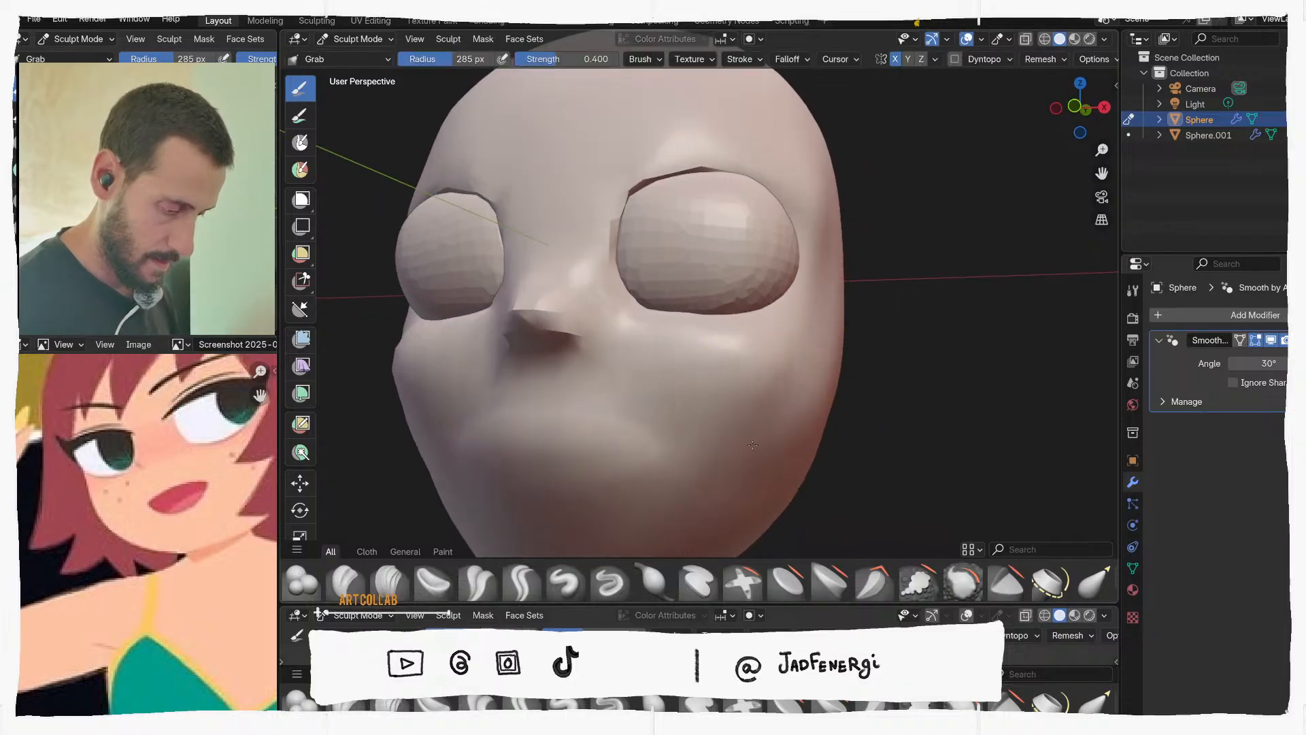
{"action": "mouse_move", "coordinate": [753, 445]}
{"action": "middle_mouse_down"}
{"action": "mouse_move", "coordinate": [729, 423]}
{"action": "mouse_move", "coordinate": [787, 350]}
{"action": "middle_mouse_up"}
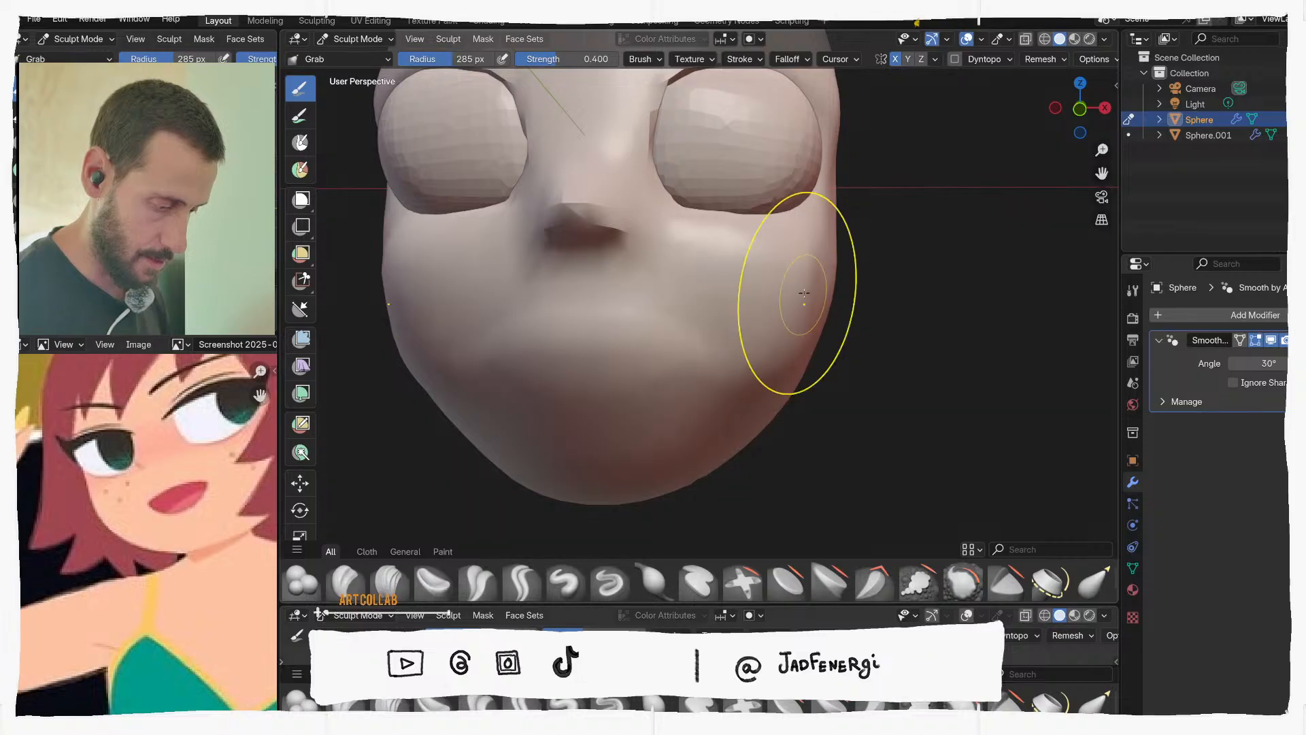
{"action": "middle_click_drag", "start_coordinate": [796, 263], "coordinate": [746, 206]}
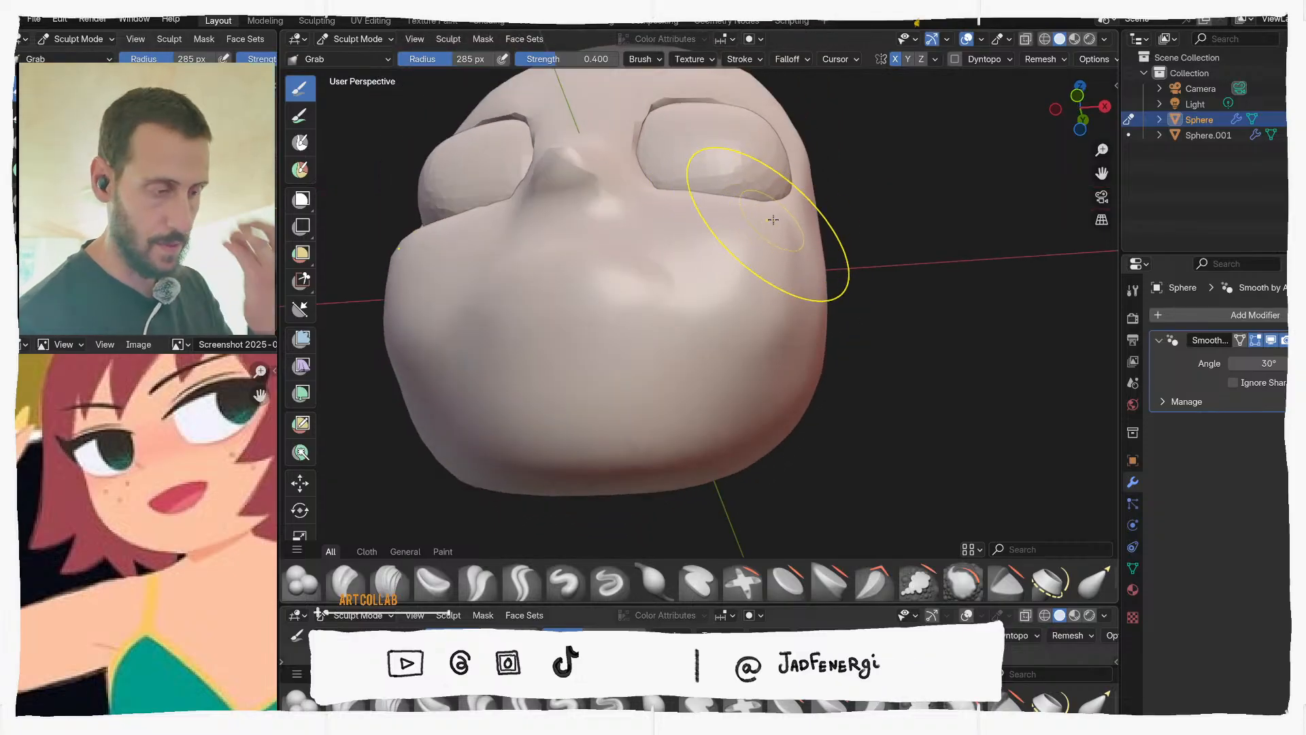
{"action": "middle_click_drag", "start_coordinate": [773, 219], "coordinate": [717, 198]}
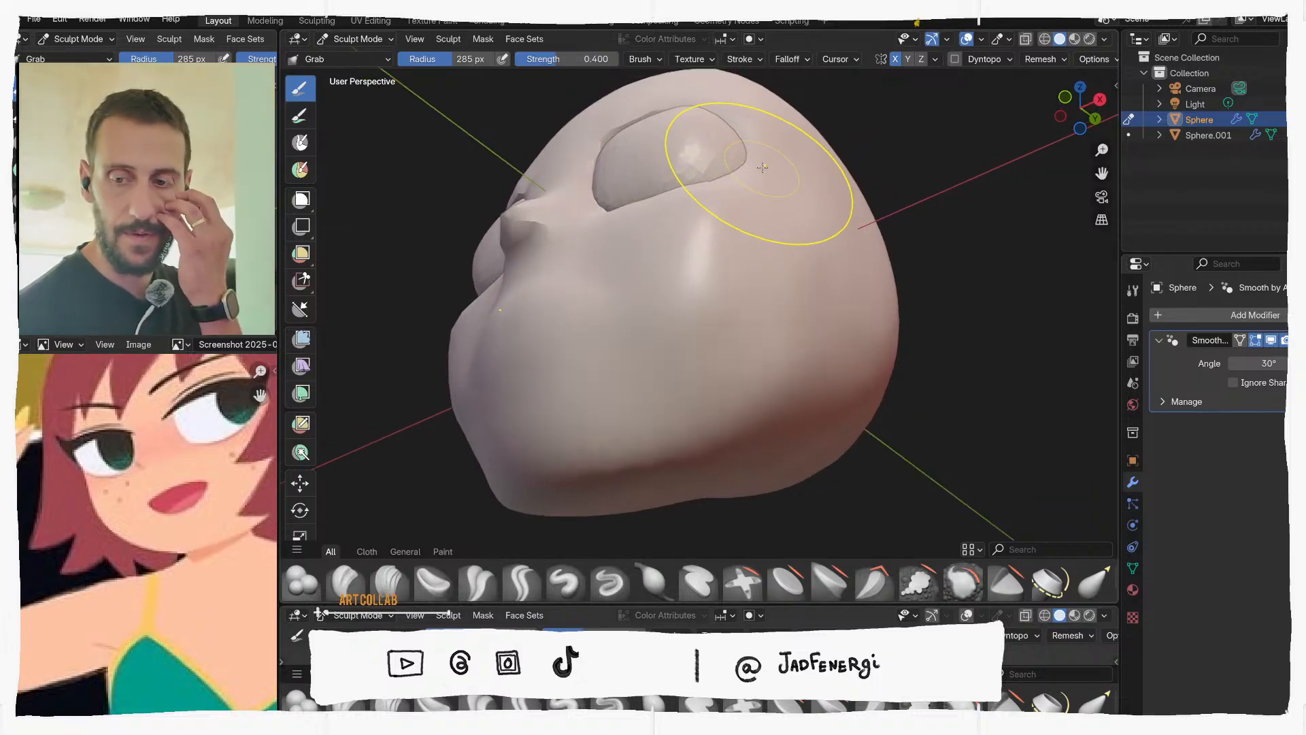
{"action": "middle_click_drag", "start_coordinate": [746, 176], "coordinate": [789, 238]}
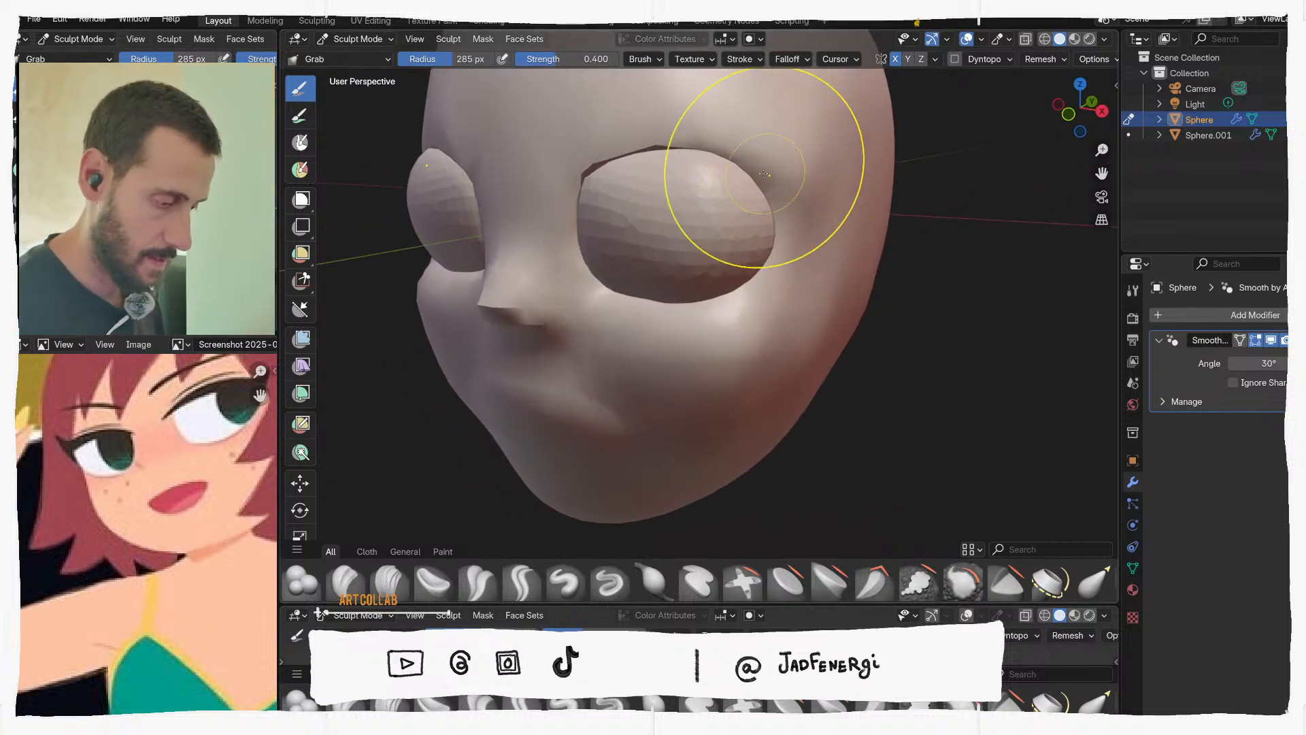
{"action": "middle_click_drag", "start_coordinate": [766, 175], "coordinate": [798, 202]}
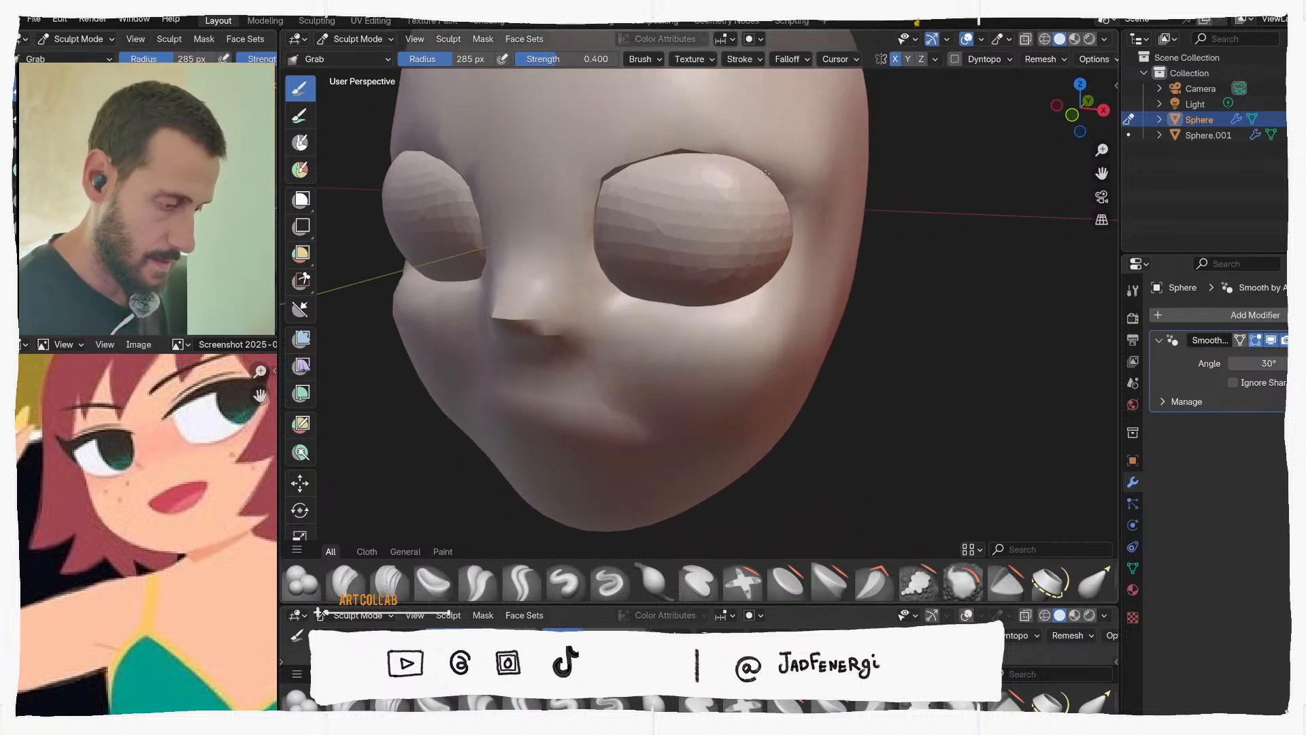
Switch sculpting to the eye and pull its outer corner into a point, reducing the Grab brush radius to 203 px
{"action": "mouse_move", "coordinate": [739, 149]}
{"action": "middle_mouse_down"}
{"action": "mouse_move", "coordinate": [755, 253]}
{"action": "mouse_move", "coordinate": [742, 211]}
{"action": "mouse_move", "coordinate": [764, 181]}
{"action": "mouse_move", "coordinate": [700, 247]}
{"action": "mouse_move", "coordinate": [717, 257]}
{"action": "mouse_move", "coordinate": [747, 232]}
{"action": "middle_mouse_up"}
{"action": "key", "text": "alt+q"}
{"action": "left_click_drag", "start_coordinate": [760, 229], "coordinate": [764, 225]}
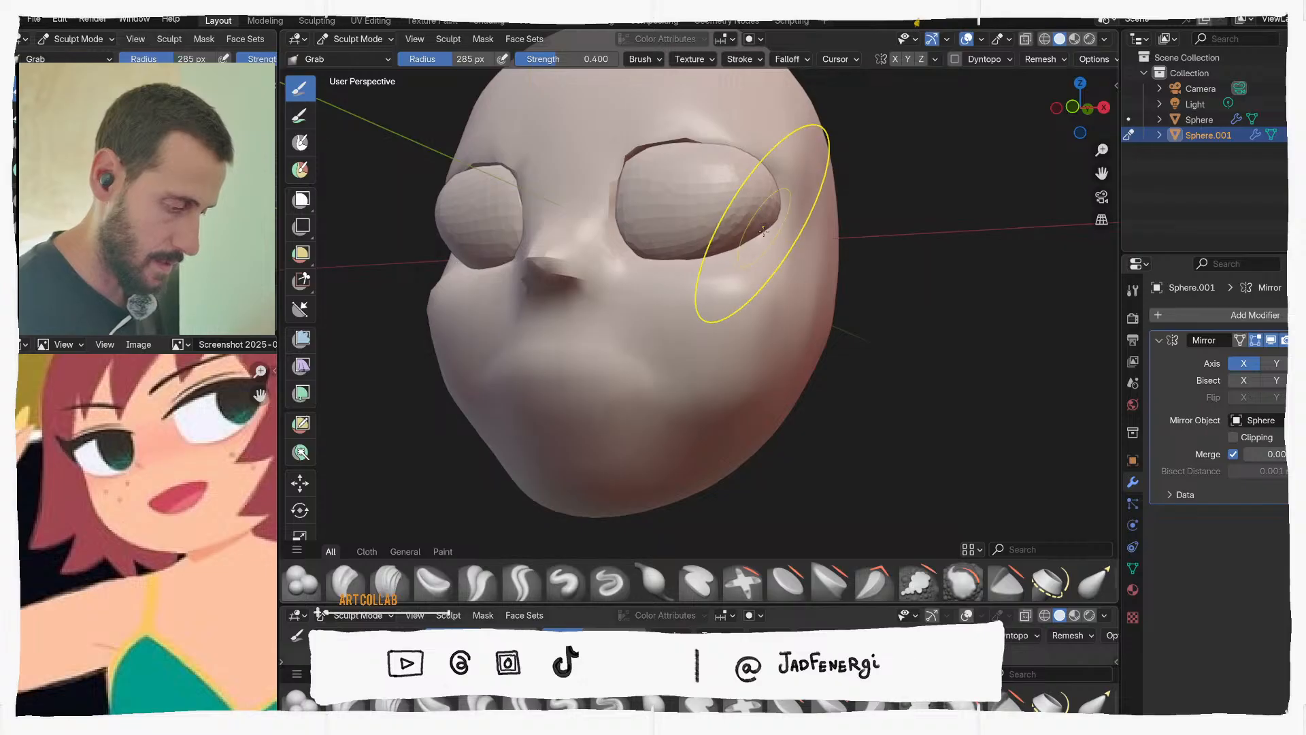
{"action": "middle_click_drag", "start_coordinate": [771, 216], "coordinate": [777, 216]}
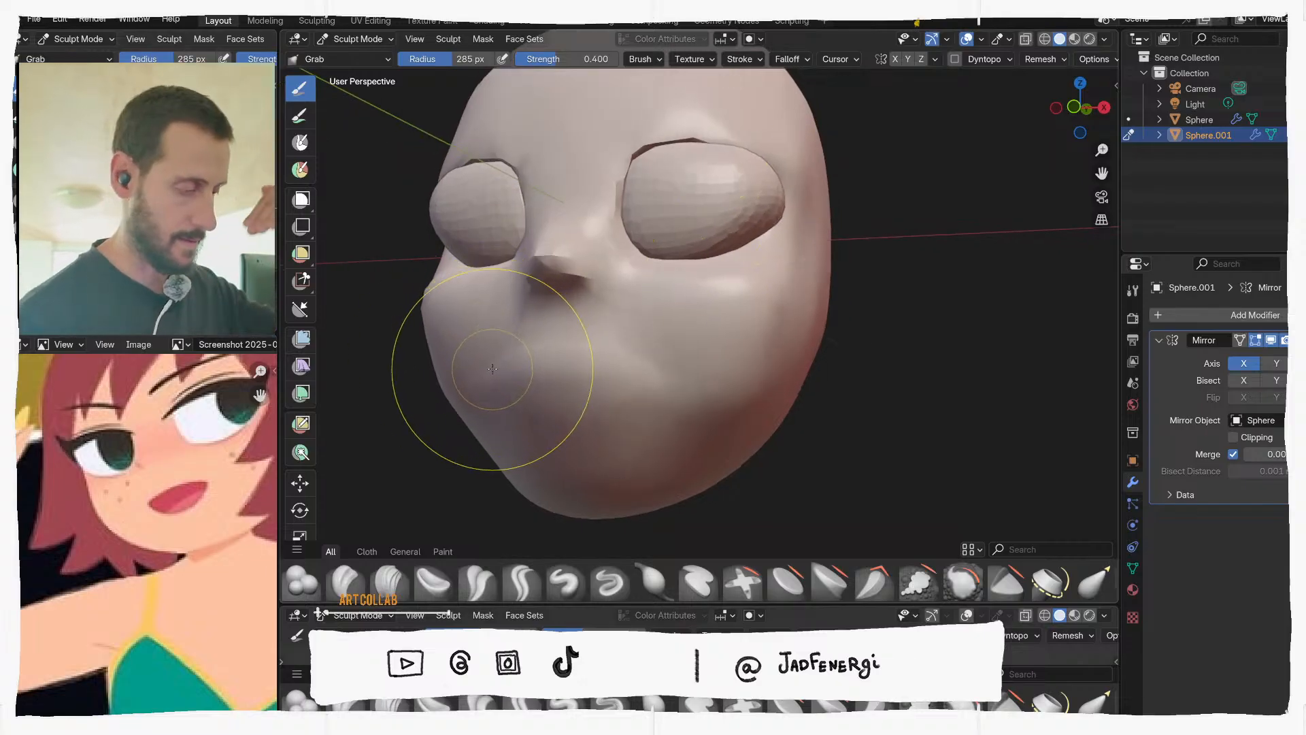
{"action": "key", "text": "KP_1"}
{"action": "key", "text": "f"}
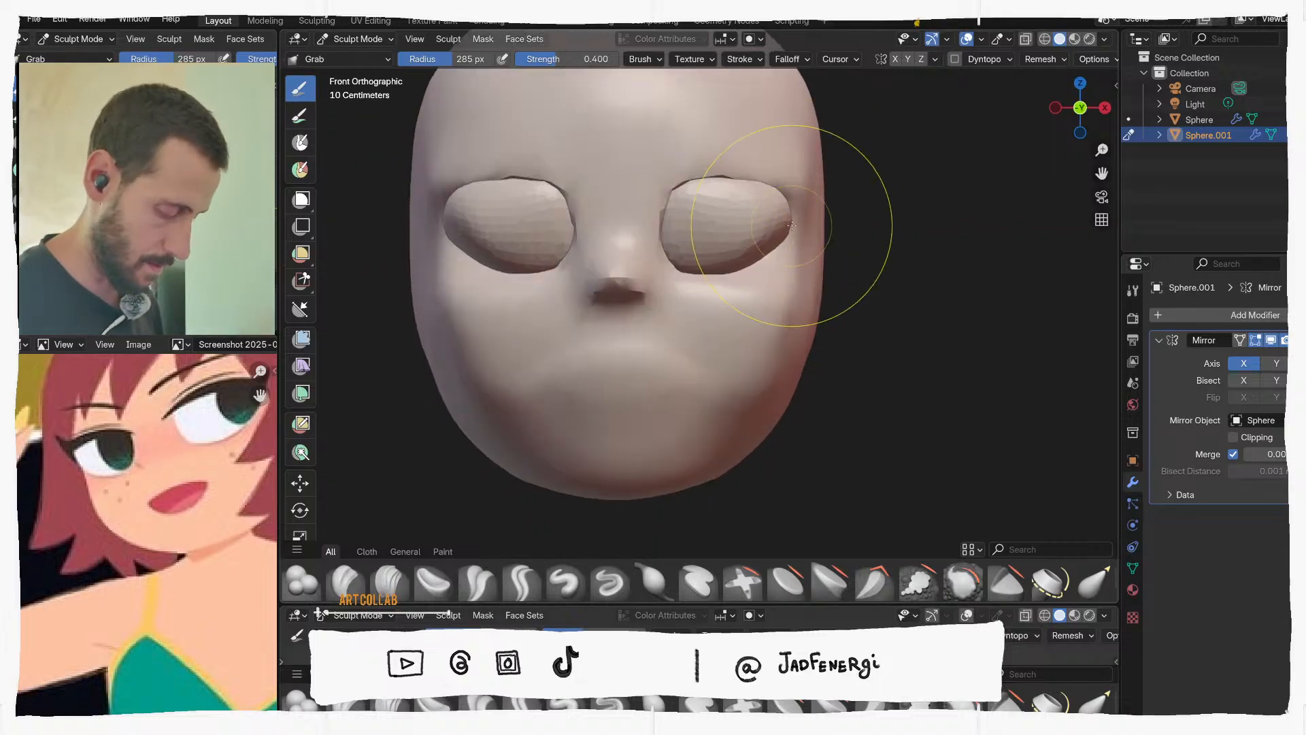
{"action": "left_click", "coordinate": [786, 223]}
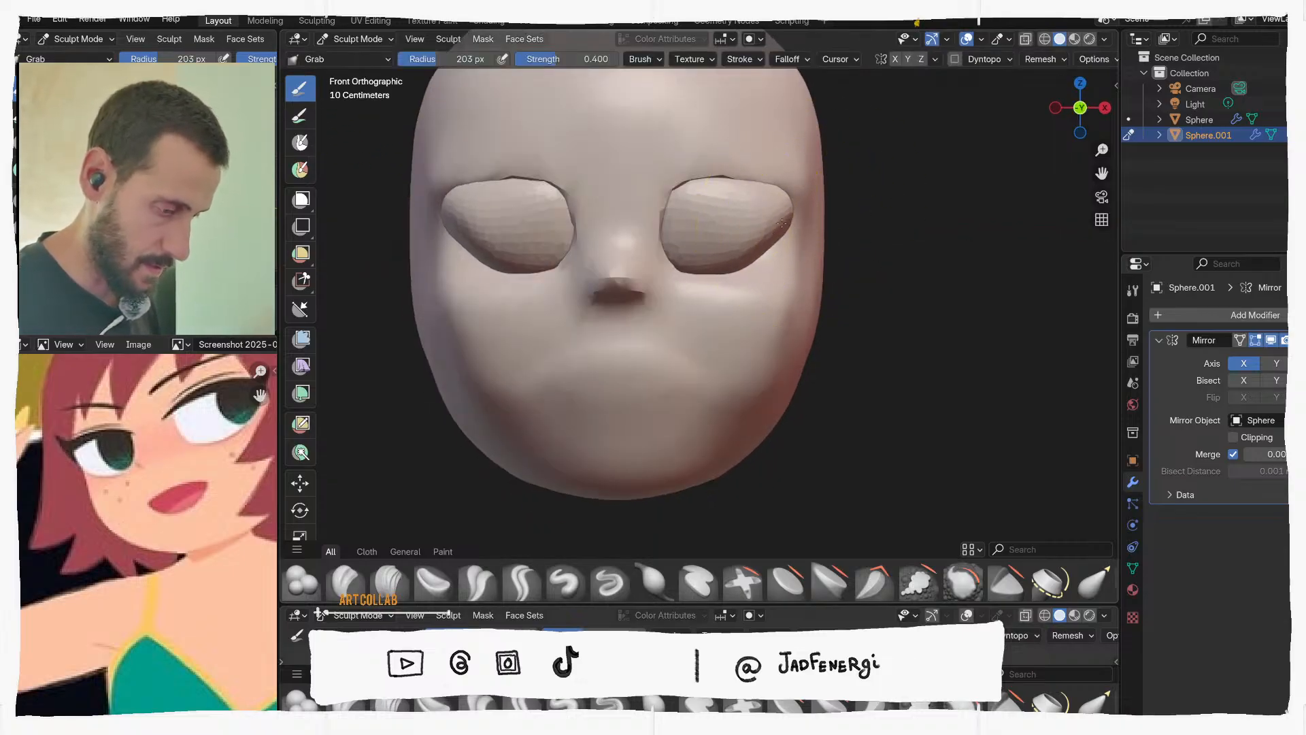
Change the viewport's MatCap lighting to a plain grey material and check the face under it
{"action": "left_click", "coordinate": [1105, 40]}
{"action": "left_click", "coordinate": [1087, 143]}
{"action": "left_click", "coordinate": [1021, 215]}
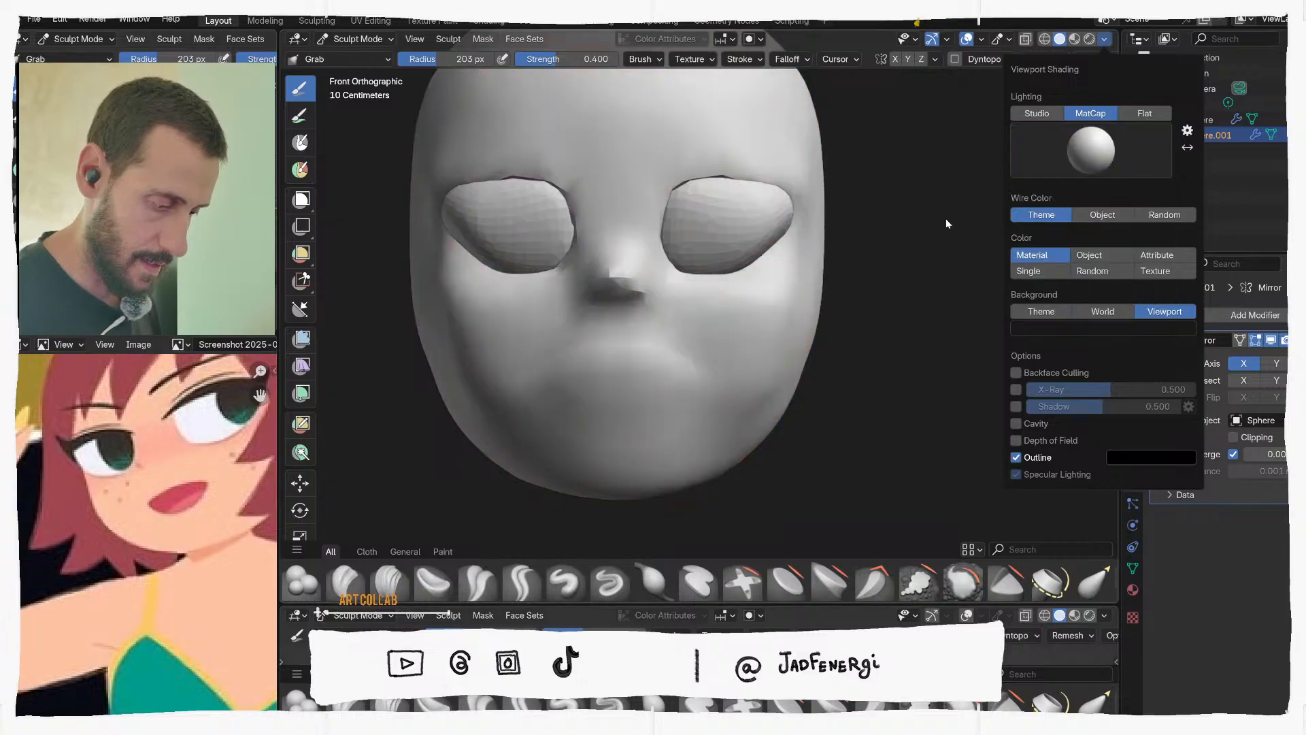
{"action": "middle_click_drag", "start_coordinate": [654, 313], "coordinate": [589, 289]}
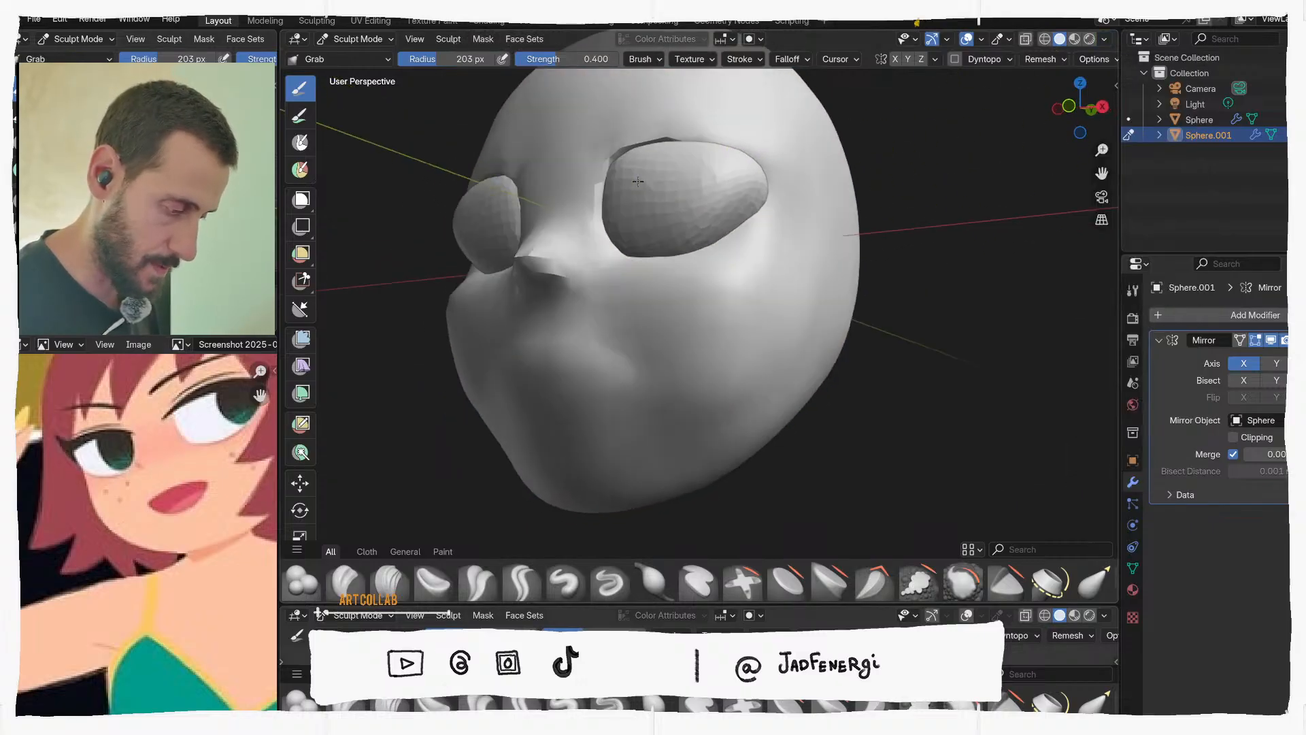
{"action": "left_click", "coordinate": [1106, 39]}
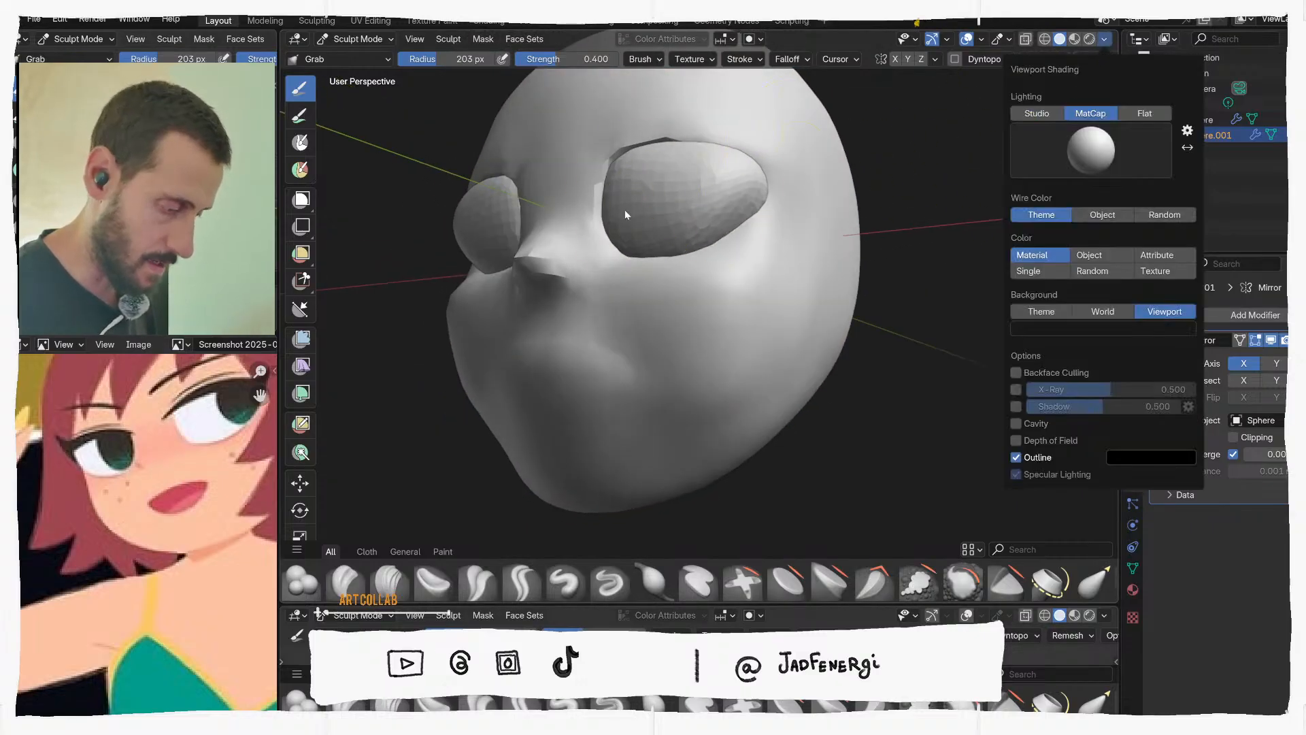
Apply Shade Auto Smooth to the mirrored eyes in Object Mode and return to Sculpt Mode
{"action": "key", "text": "ctrl+Tab"}
{"action": "right_click", "coordinate": [649, 202]}
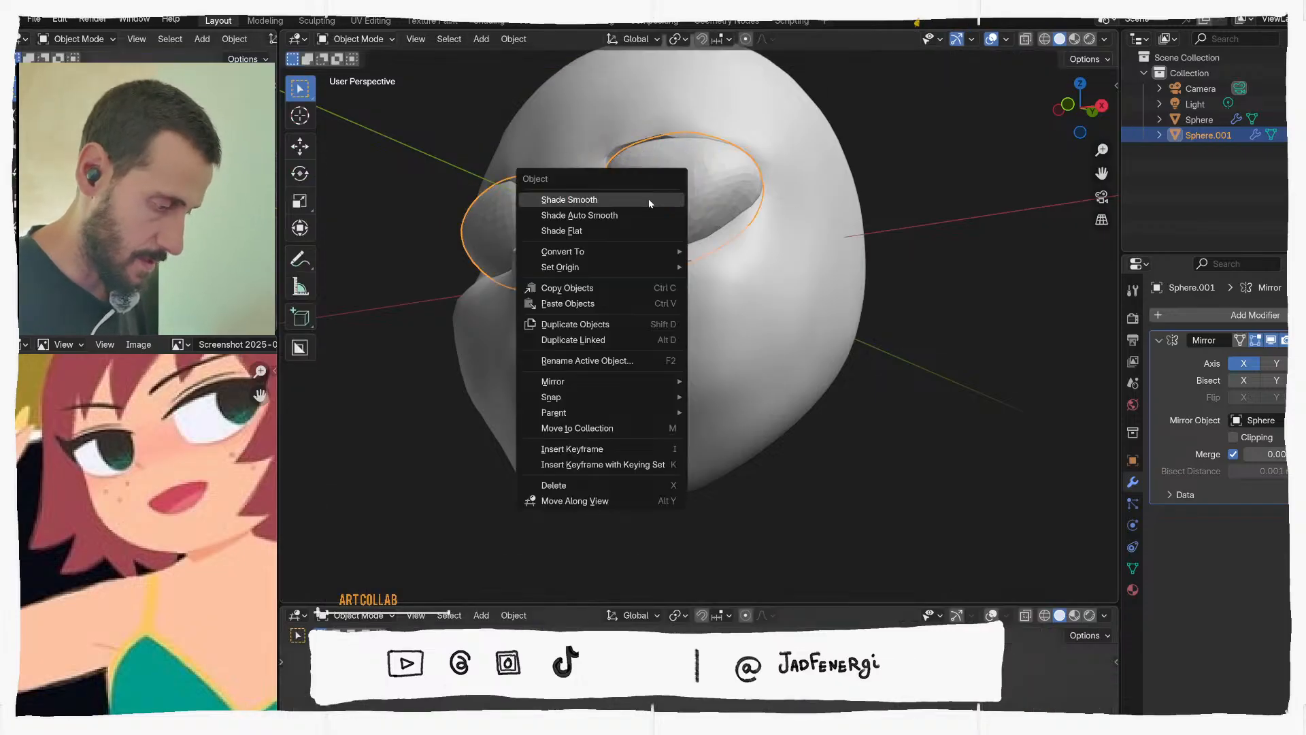
{"action": "left_click", "coordinate": [635, 215]}
{"action": "key", "text": "ctrl+Tab"}
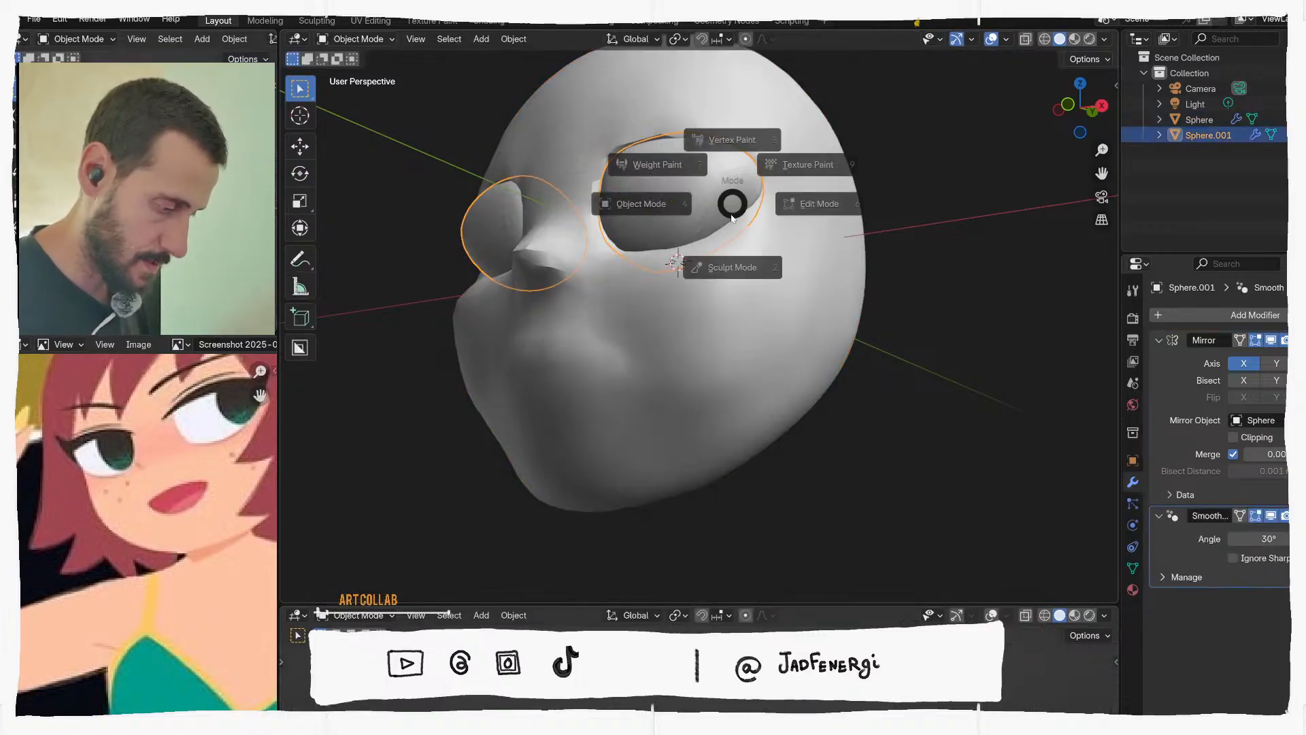
{"action": "left_click", "coordinate": [734, 268]}
{"action": "mouse_move", "coordinate": [735, 268]}
{"action": "middle_mouse_down"}
{"action": "mouse_move", "coordinate": [807, 276]}
{"action": "mouse_move", "coordinate": [753, 275]}
{"action": "middle_mouse_up"}
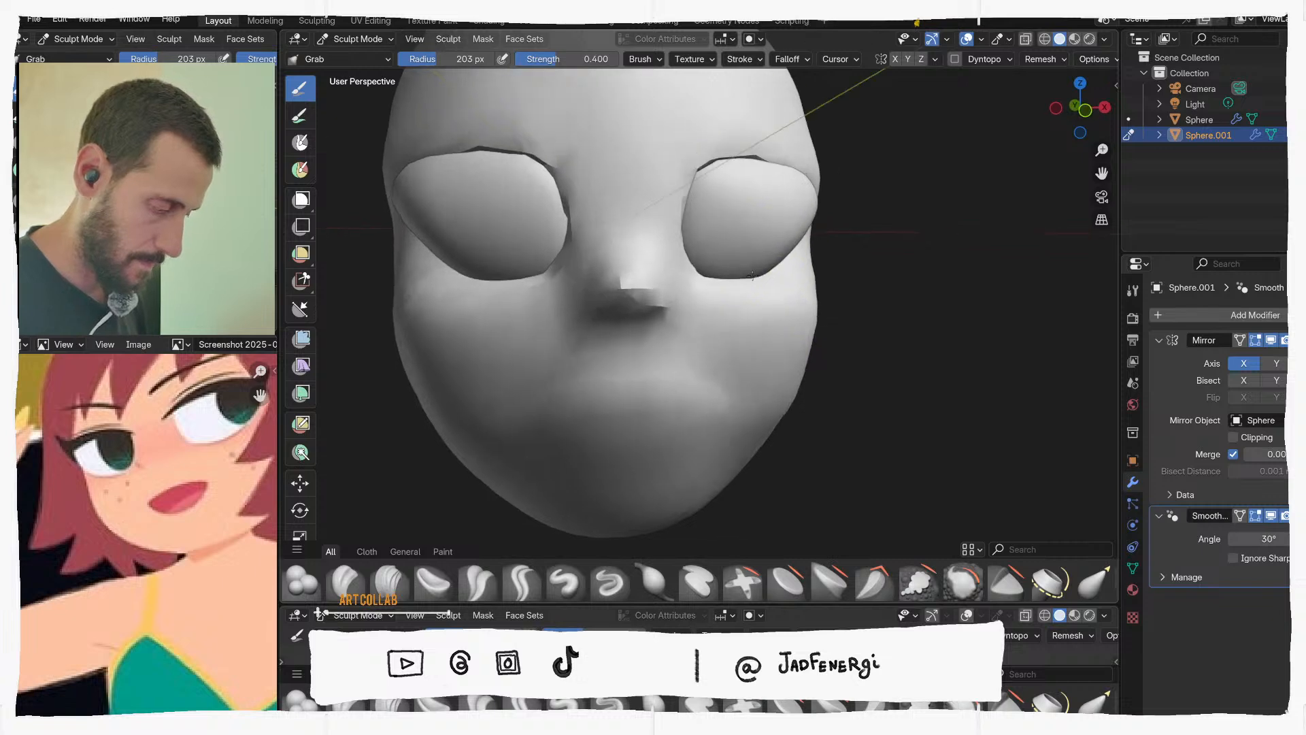
Fit the eyes and the upper socket rims together in front view with the 203 px Grab brush, alternating between head and eye
{"action": "key", "text": "KP_1"}
{"action": "key", "text": "alt+q"}
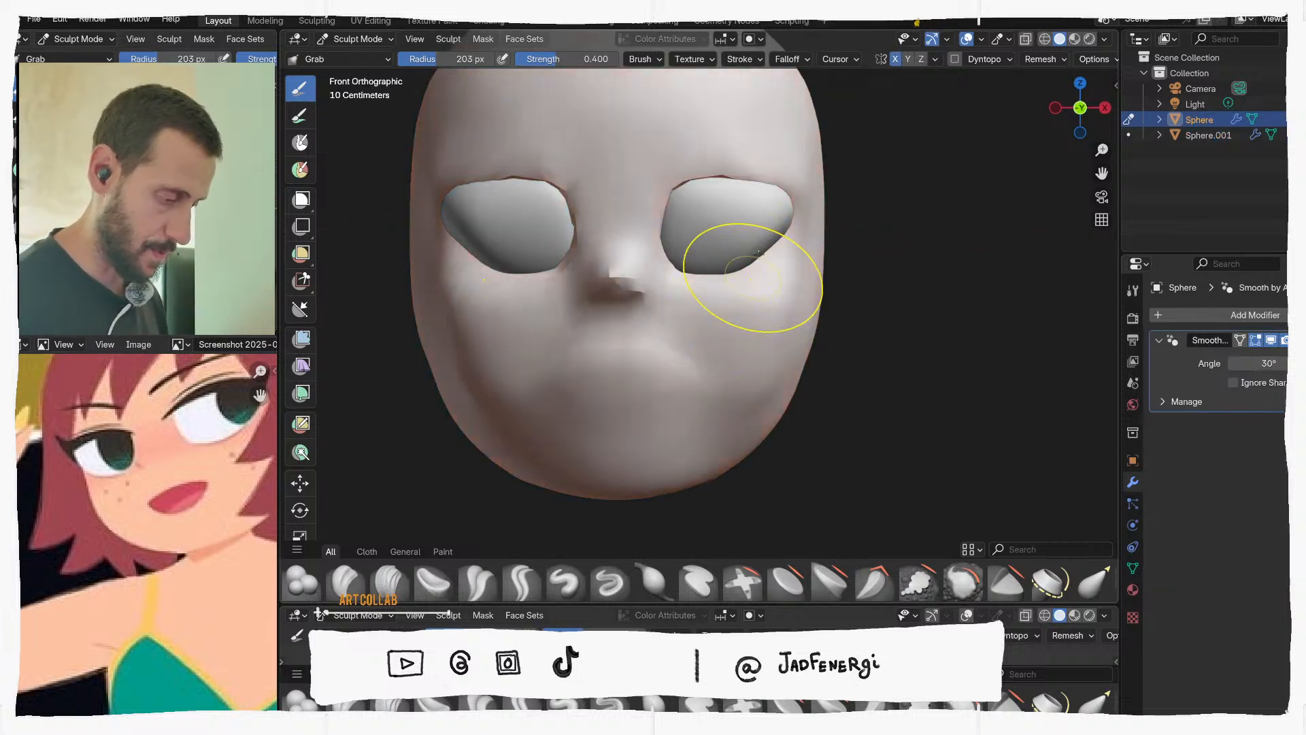
{"action": "key", "text": "alt+q"}
{"action": "key", "text": "alt+q"}
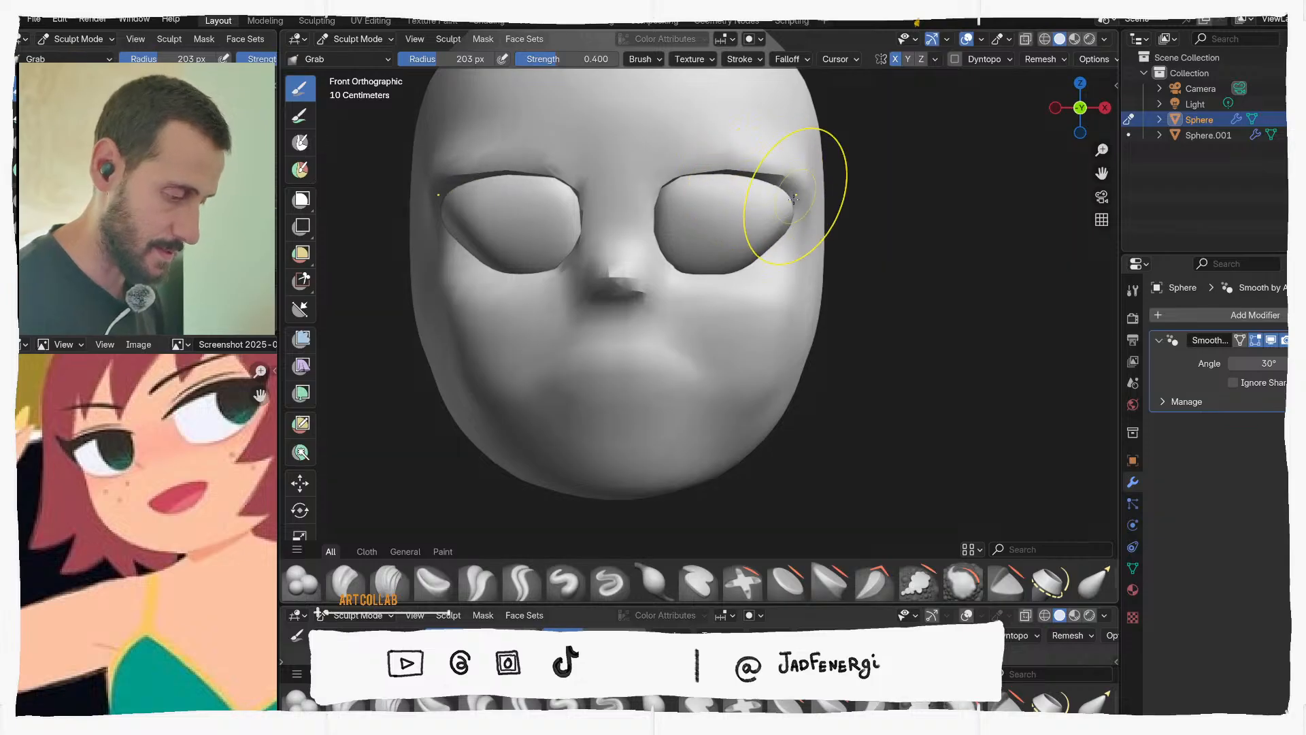
{"action": "key", "text": "alt+q"}
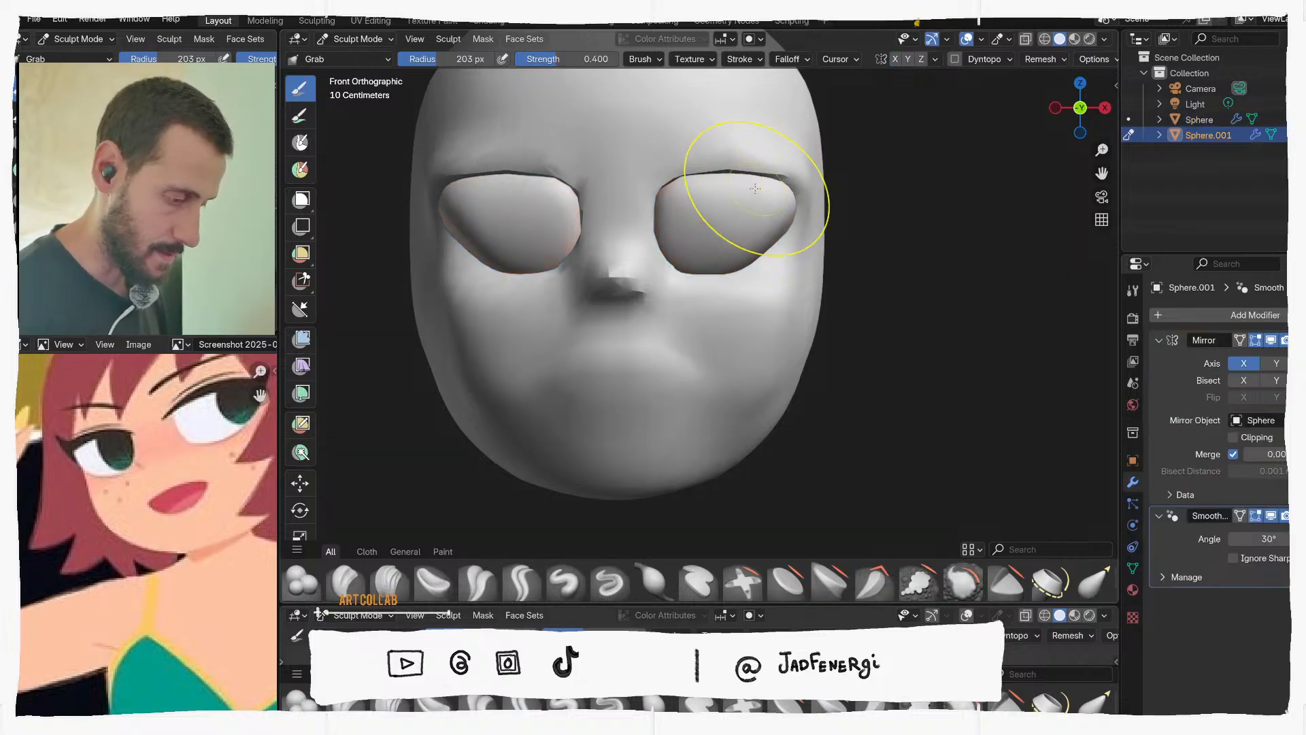
{"action": "mouse_move", "coordinate": [708, 175]}
{"action": "middle_mouse_down"}
{"action": "mouse_move", "coordinate": [698, 285]}
{"action": "mouse_move", "coordinate": [718, 271]}
{"action": "middle_mouse_up"}
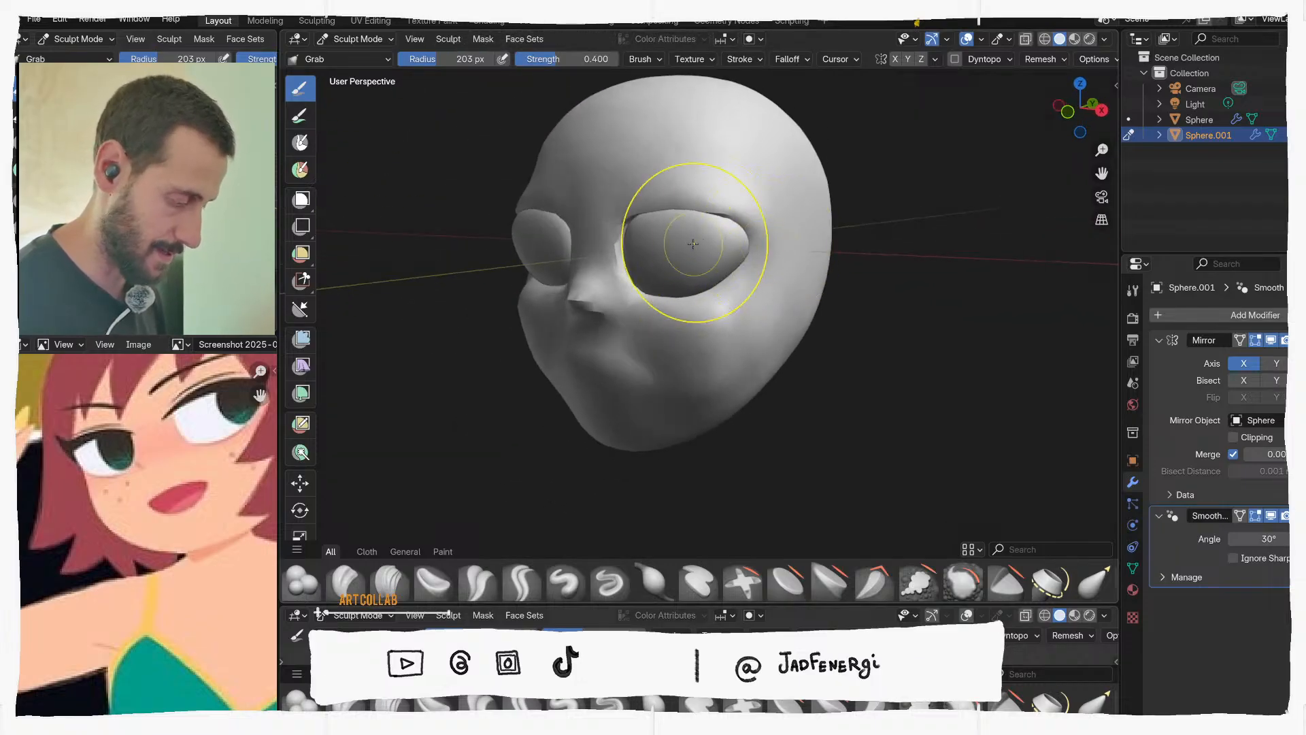
{"action": "key", "text": "alt+q"}
{"action": "mouse_move", "coordinate": [796, 232]}
{"action": "middle_mouse_down"}
{"action": "mouse_move", "coordinate": [715, 218]}
{"action": "mouse_move", "coordinate": [721, 259]}
{"action": "mouse_move", "coordinate": [763, 278]}
{"action": "mouse_move", "coordinate": [834, 169]}
{"action": "middle_mouse_up"}
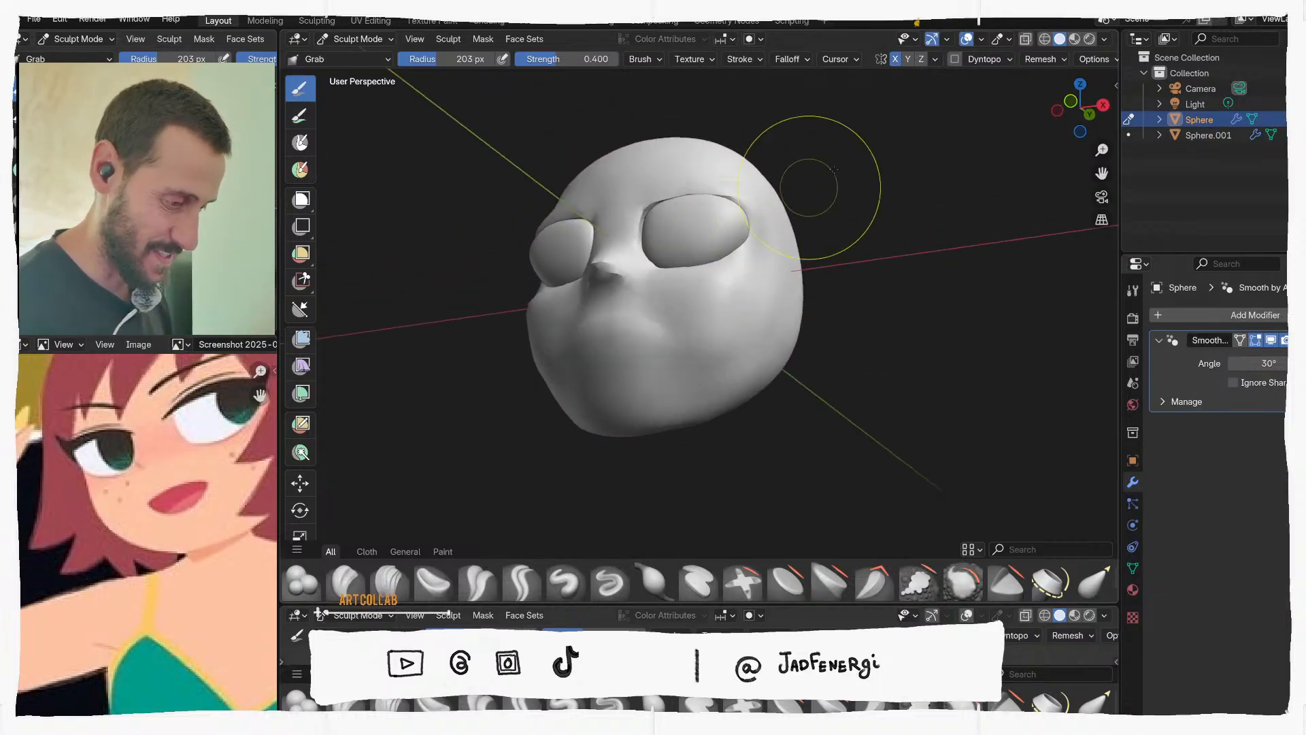
Try the metallic blue-grey and the pearly white MatCaps on the head
{"action": "left_click", "coordinate": [1104, 39]}
{"action": "left_click", "coordinate": [1091, 150]}
{"action": "left_click", "coordinate": [1019, 216]}
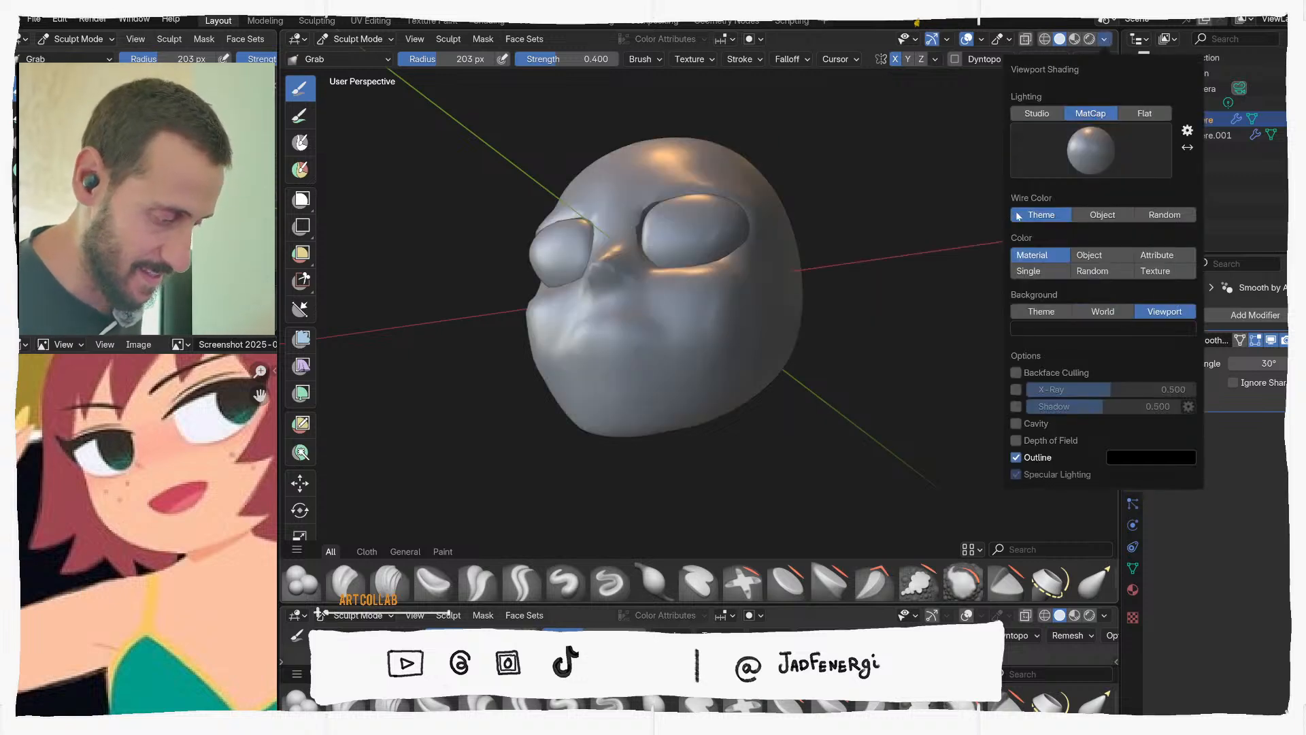
{"action": "left_click", "coordinate": [1101, 139]}
{"action": "left_click", "coordinate": [878, 296]}
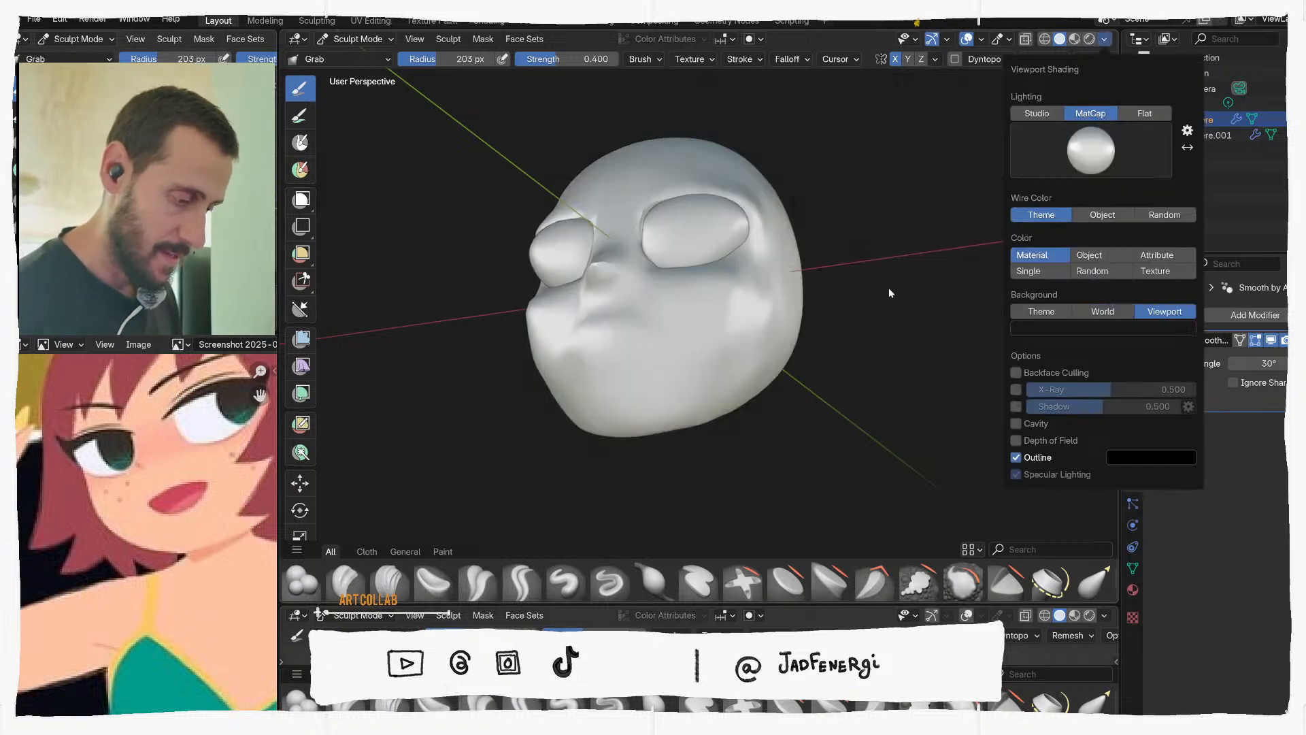
{"action": "left_click", "coordinate": [1021, 170]}
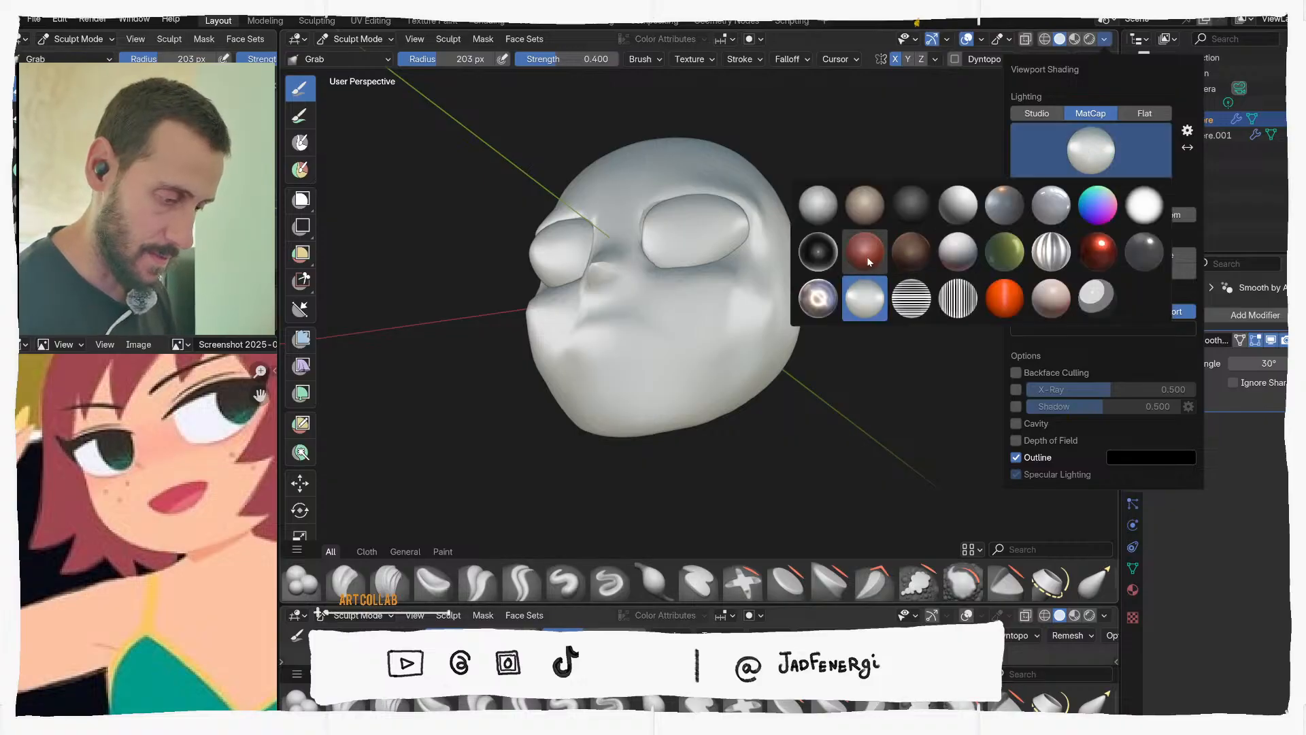
{"action": "left_click", "coordinate": [1004, 208]}
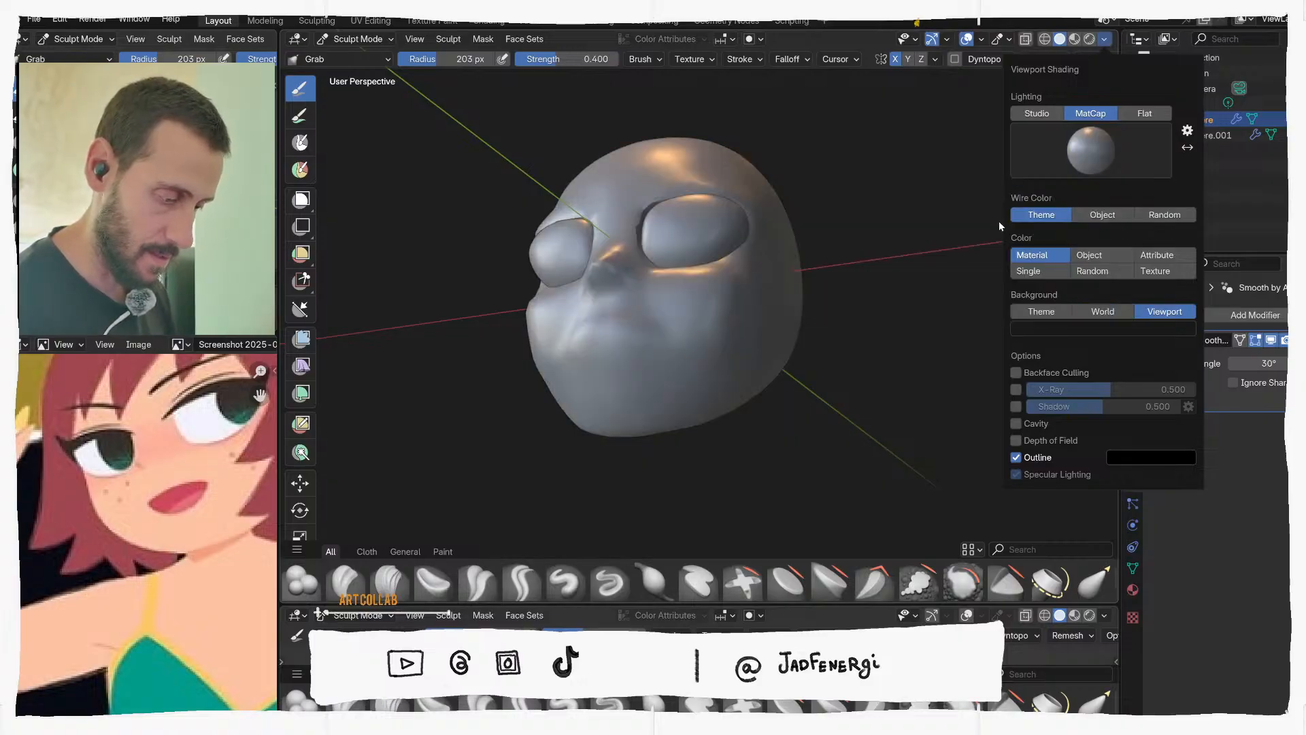
{"action": "middle_click_drag", "start_coordinate": [933, 219], "coordinate": [787, 327]}
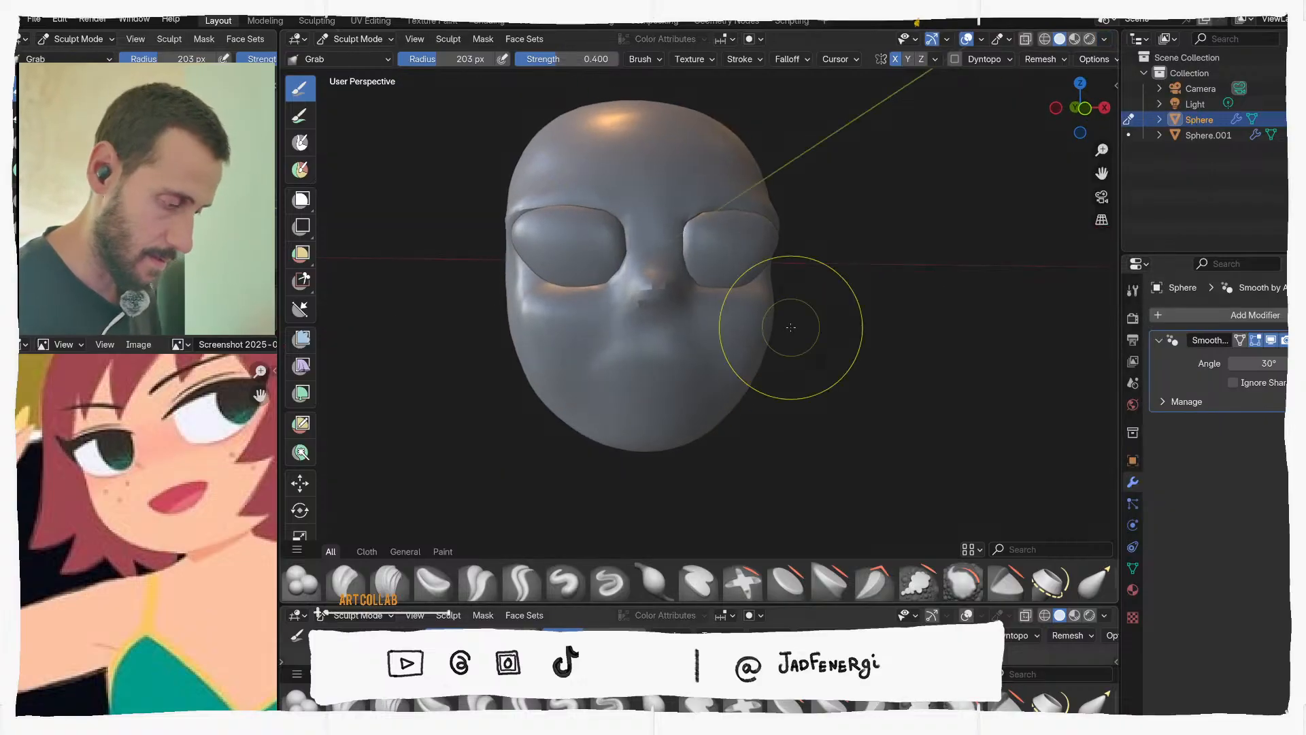
Change the viewport's MatCap lighting to the matte red material
{"action": "left_click", "coordinate": [1105, 39]}
{"action": "left_click", "coordinate": [1097, 164]}
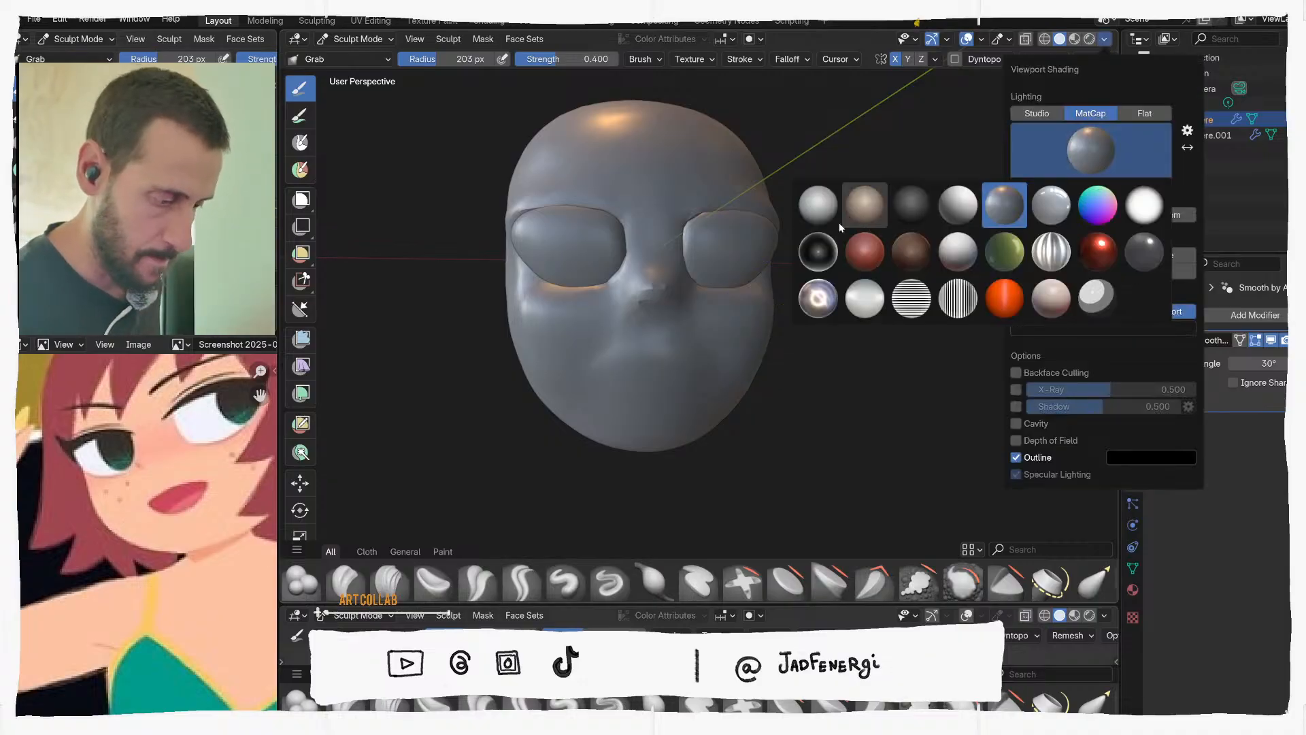
{"action": "left_click", "coordinate": [869, 260]}
Refine the upper eyelid edge and the eye's fit in its socket from the side, alternating between eye and head
{"action": "mouse_move", "coordinate": [744, 292]}
{"action": "middle_mouse_down"}
{"action": "mouse_move", "coordinate": [725, 179]}
{"action": "mouse_move", "coordinate": [700, 171]}
{"action": "mouse_move", "coordinate": [745, 204]}
{"action": "mouse_move", "coordinate": [778, 255]}
{"action": "mouse_move", "coordinate": [694, 198]}
{"action": "middle_mouse_up"}
{"action": "key", "text": "alt+q"}
{"action": "key", "text": "alt+q"}
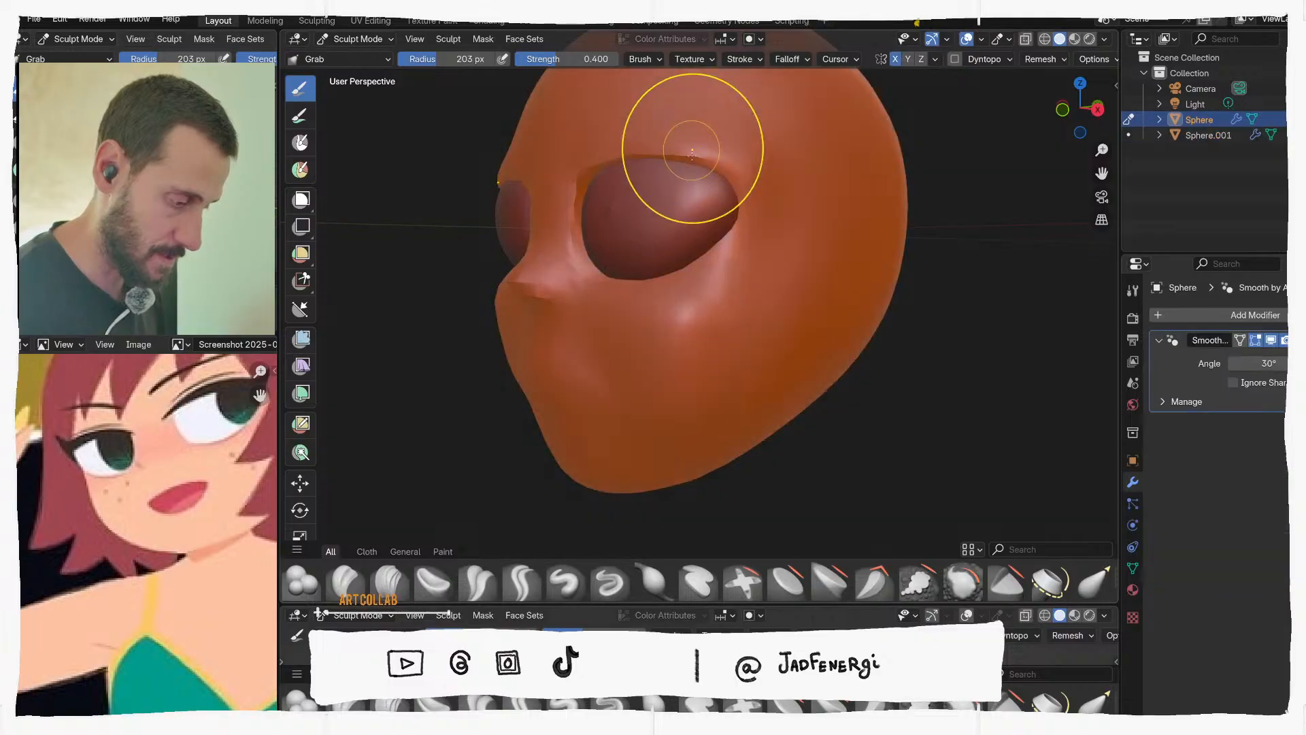
{"action": "mouse_move", "coordinate": [700, 140]}
{"action": "middle_mouse_down"}
{"action": "mouse_move", "coordinate": [744, 117]}
{"action": "mouse_move", "coordinate": [711, 252]}
{"action": "mouse_move", "coordinate": [714, 307]}
{"action": "mouse_move", "coordinate": [785, 299]}
{"action": "mouse_move", "coordinate": [789, 230]}
{"action": "mouse_move", "coordinate": [751, 218]}
{"action": "mouse_move", "coordinate": [664, 232]}
{"action": "mouse_move", "coordinate": [705, 242]}
{"action": "mouse_move", "coordinate": [652, 251]}
{"action": "mouse_move", "coordinate": [715, 248]}
{"action": "mouse_move", "coordinate": [705, 259]}
{"action": "mouse_move", "coordinate": [712, 200]}
{"action": "mouse_move", "coordinate": [825, 405]}
{"action": "mouse_move", "coordinate": [740, 291]}
{"action": "mouse_move", "coordinate": [809, 255]}
{"action": "mouse_move", "coordinate": [865, 257]}
{"action": "mouse_move", "coordinate": [755, 239]}
{"action": "mouse_move", "coordinate": [753, 266]}
{"action": "mouse_move", "coordinate": [707, 268]}
{"action": "middle_mouse_up"}
{"action": "key", "text": "alt+q"}
{"action": "key", "text": "alt+q"}
Change the Grab brush radius to 247 px and shape the head around the outer corner of the eye socket
{"action": "key", "text": "f"}
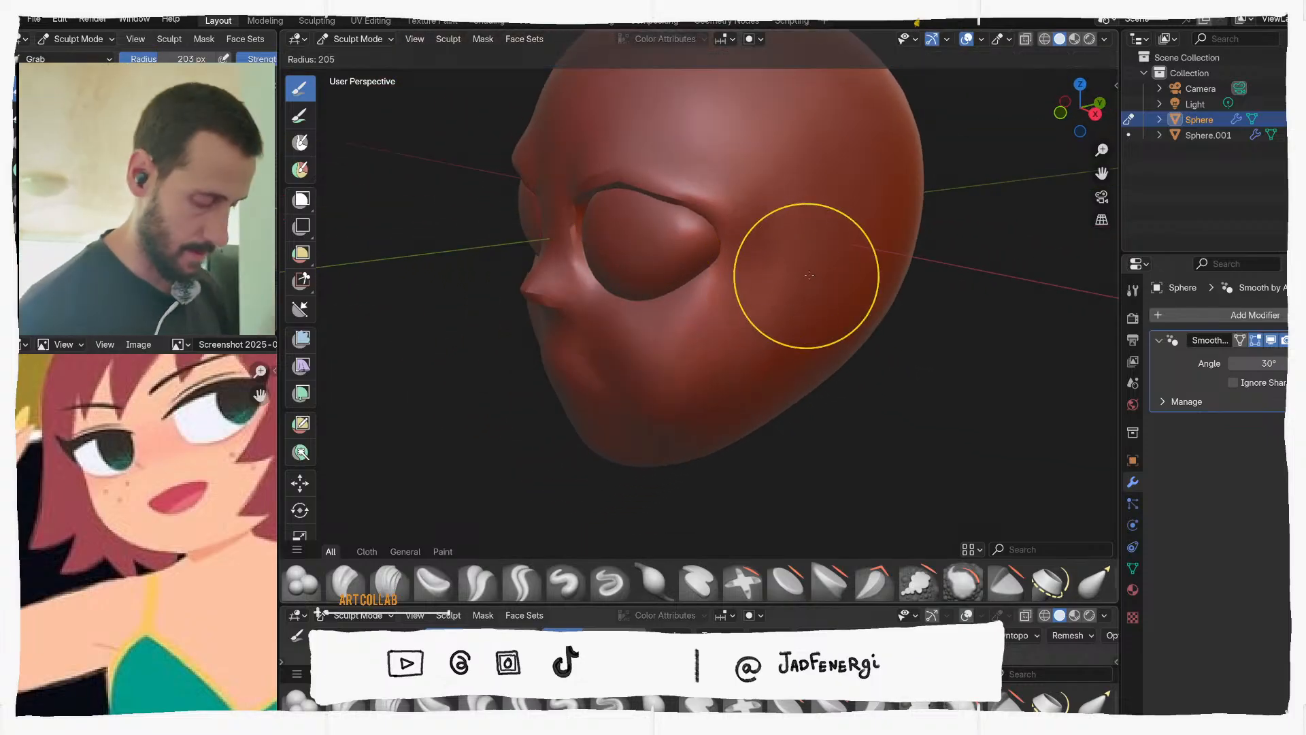
{"action": "left_click", "coordinate": [914, 275]}
{"action": "middle_click_drag", "start_coordinate": [828, 271], "coordinate": [844, 217]}
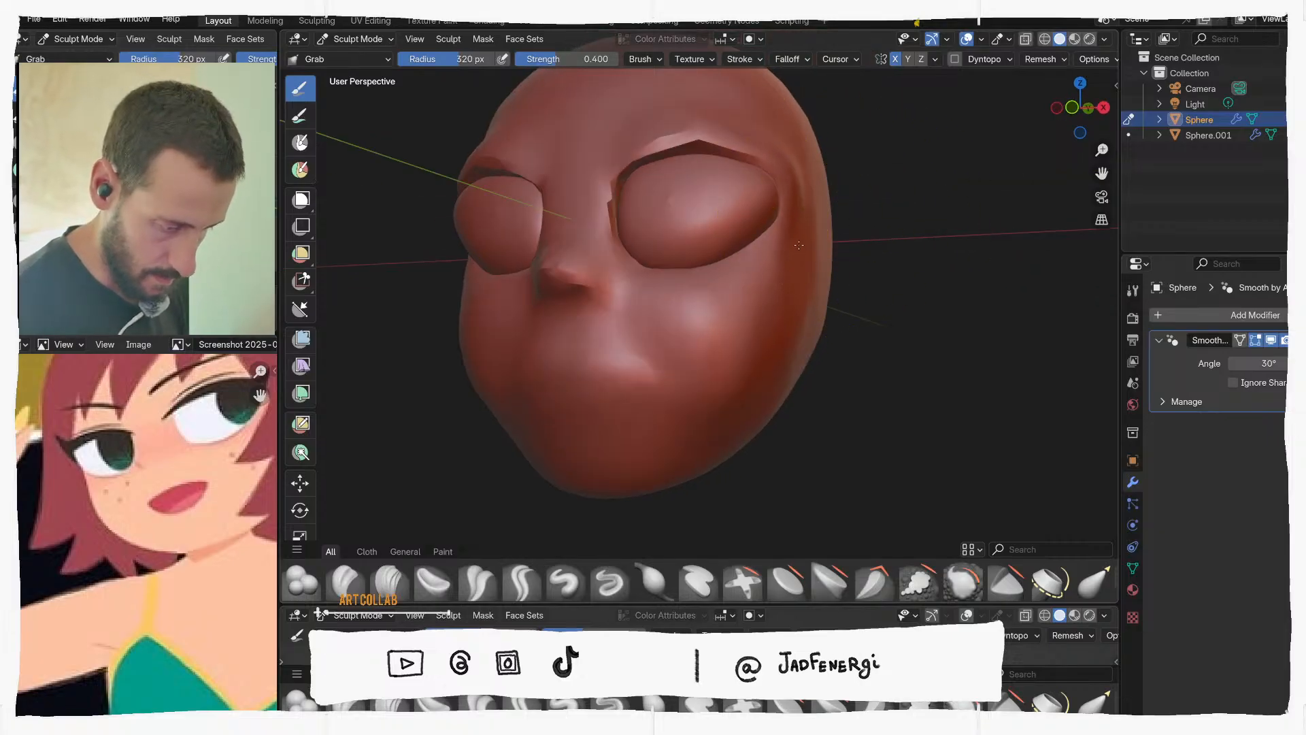
{"action": "left_click", "coordinate": [790, 188]}
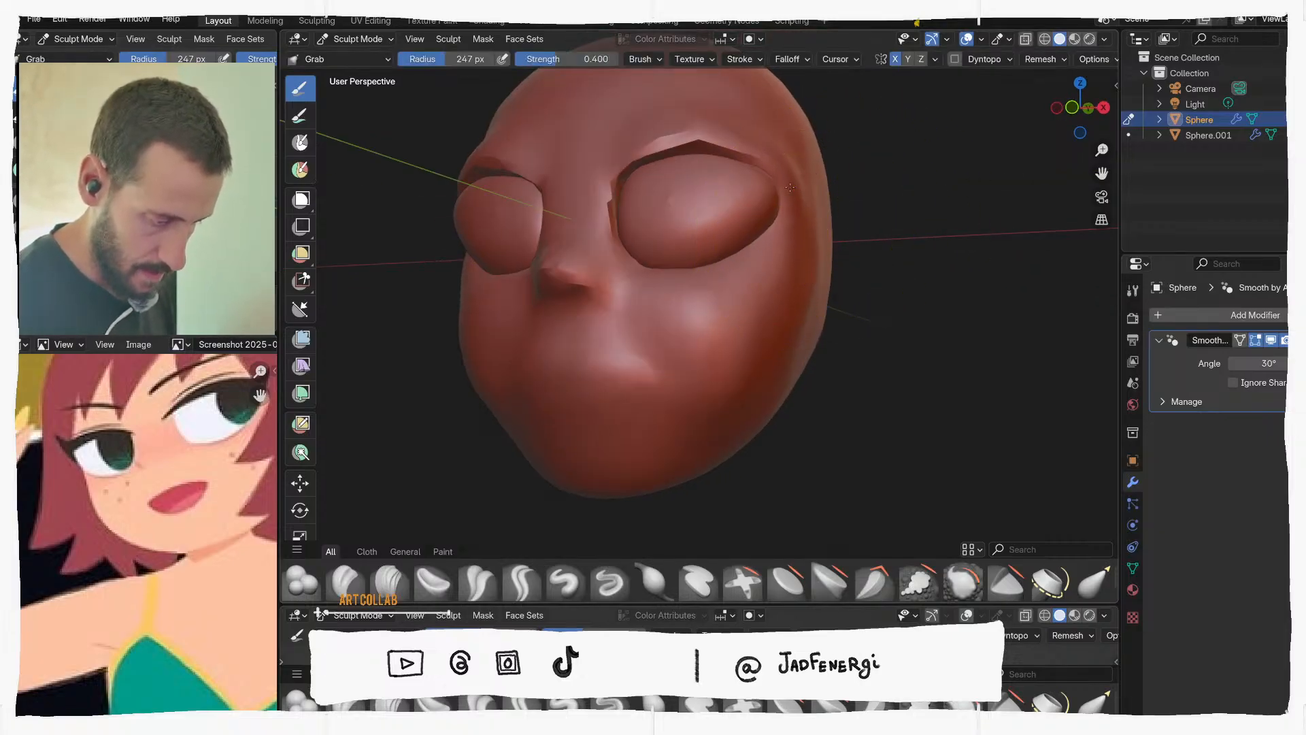
{"action": "left_click_drag", "start_coordinate": [793, 185], "coordinate": [793, 189]}
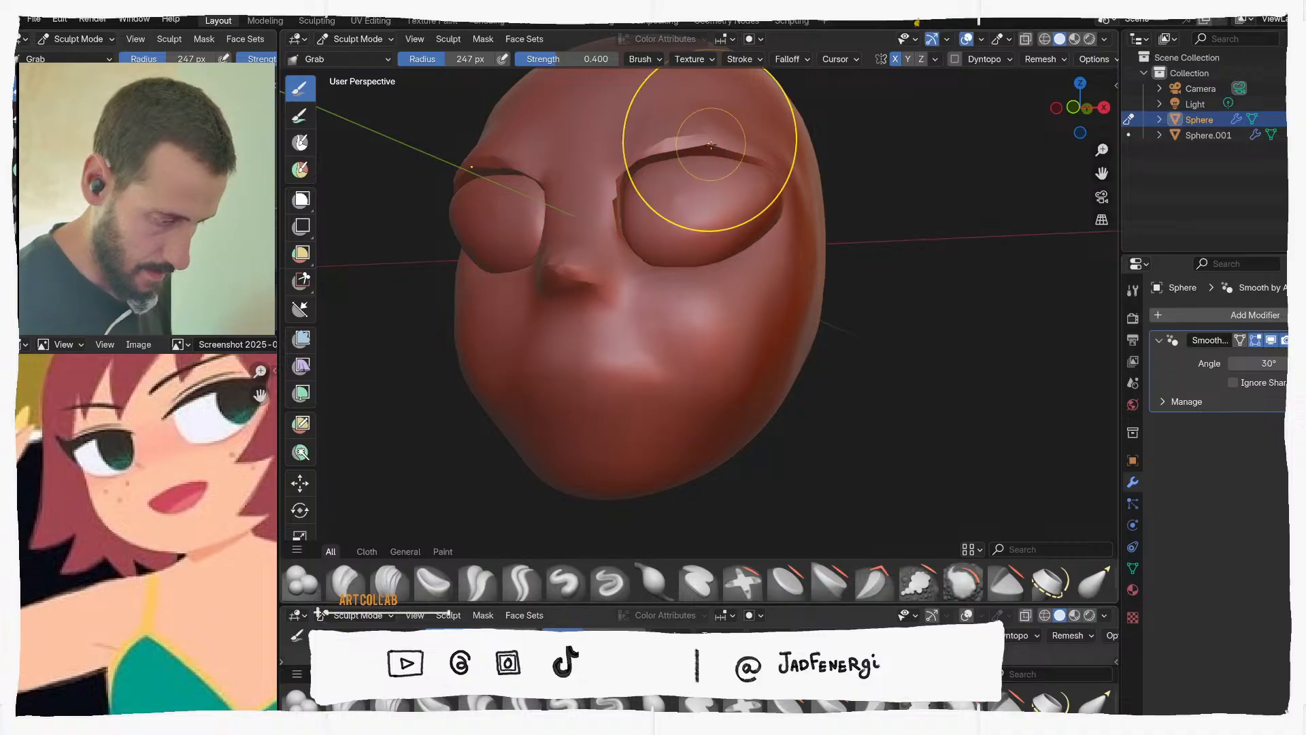
Adjust the eye and the upper lid above it with the 247 px Grab brush, alternating between eye and head
{"action": "key", "text": "alt+q"}
{"action": "mouse_move", "coordinate": [722, 155]}
{"action": "middle_mouse_down"}
{"action": "mouse_move", "coordinate": [756, 132]}
{"action": "mouse_move", "coordinate": [748, 175]}
{"action": "mouse_move", "coordinate": [780, 191]}
{"action": "mouse_move", "coordinate": [744, 185]}
{"action": "mouse_move", "coordinate": [767, 300]}
{"action": "mouse_move", "coordinate": [749, 262]}
{"action": "middle_mouse_up"}
{"action": "key", "text": "alt+q"}
{"action": "key", "text": "alt+q"}
{"action": "middle_click_drag", "start_coordinate": [662, 277], "coordinate": [686, 257]}
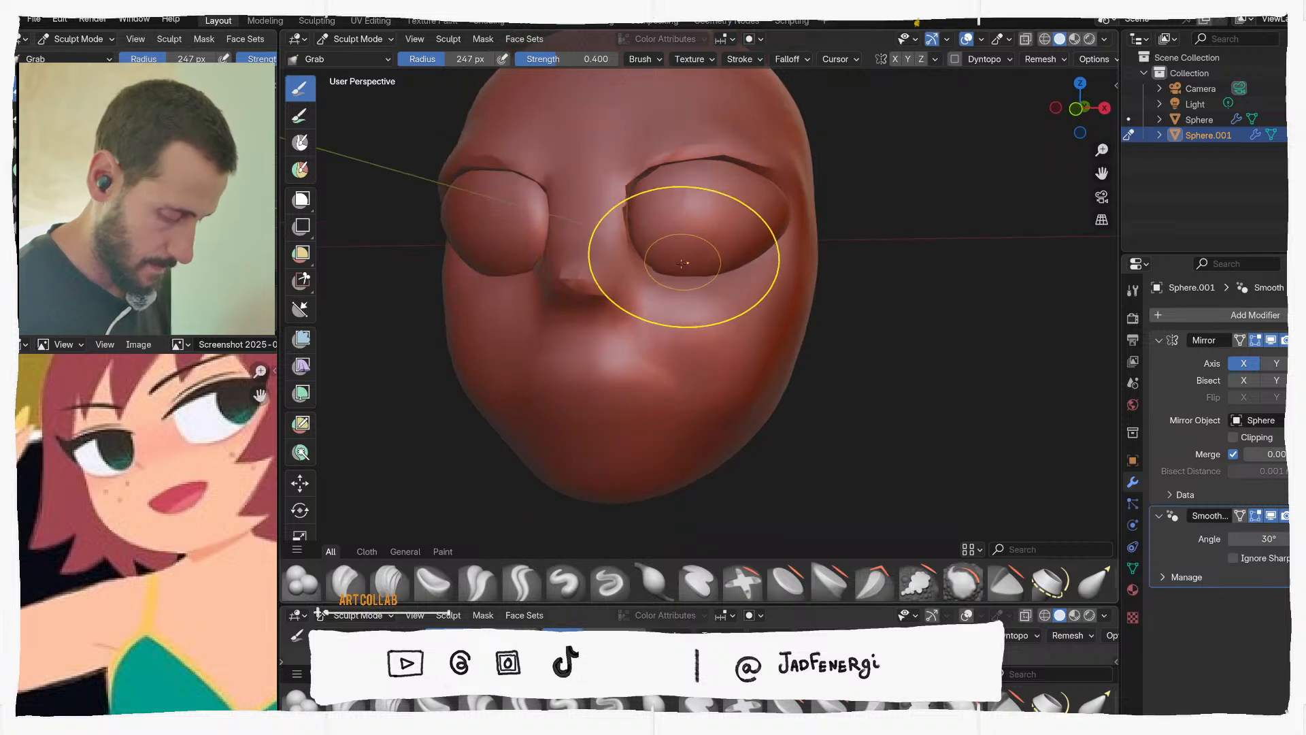
Reduce the Grab brush radius to 194 px and shape the head at the inner lower corner of the eye socket
{"action": "key", "text": "f"}
{"action": "left_click", "coordinate": [646, 269]}
{"action": "key", "text": "alt+q"}
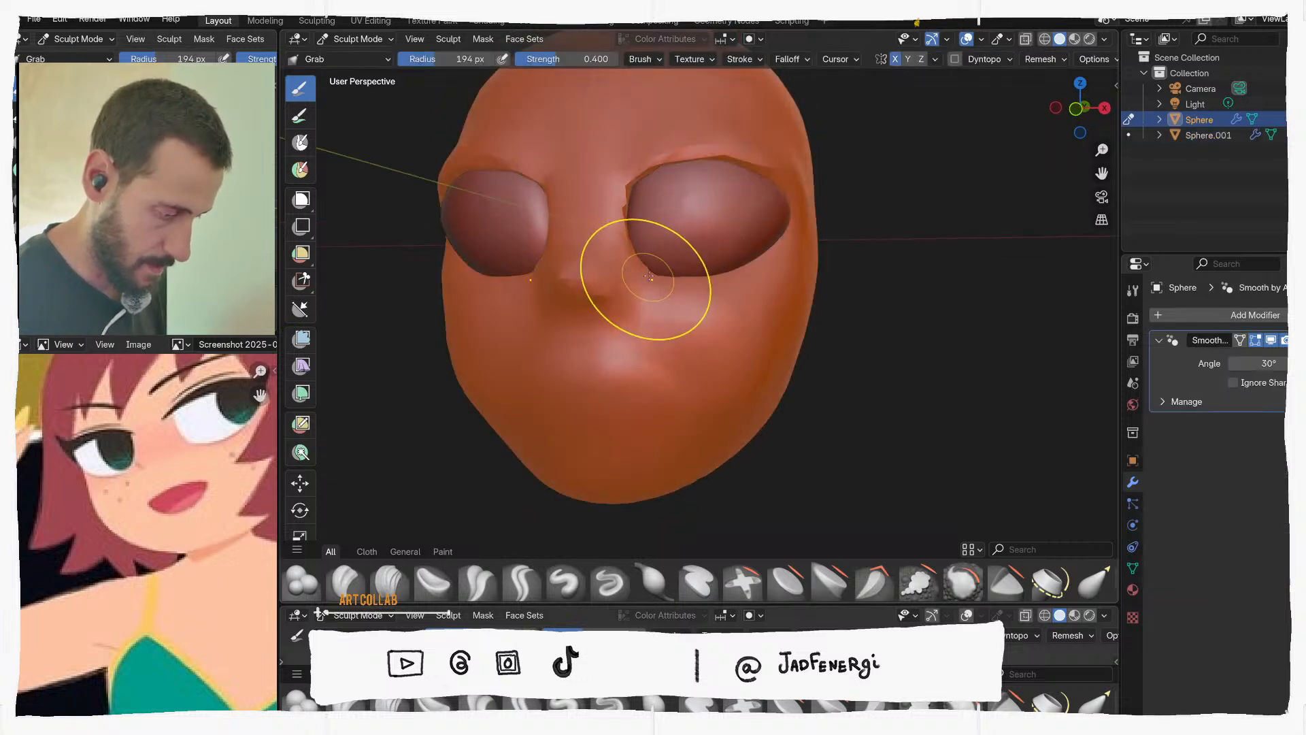
{"action": "middle_click_drag", "start_coordinate": [639, 262], "coordinate": [569, 218]}
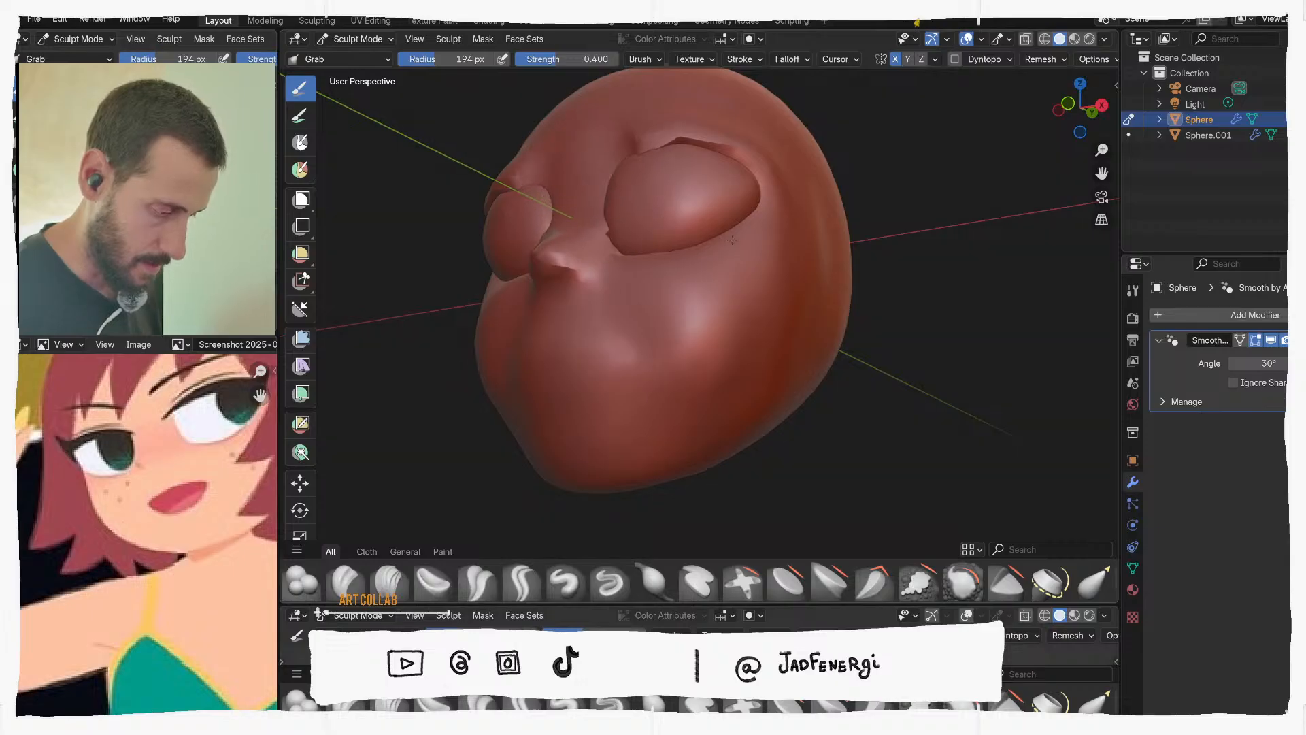
Refine the outer corner and lower rim of the eye socket with the 194 px Grab brush from several angles
{"action": "middle_click_drag", "start_coordinate": [633, 223], "coordinate": [676, 262]}
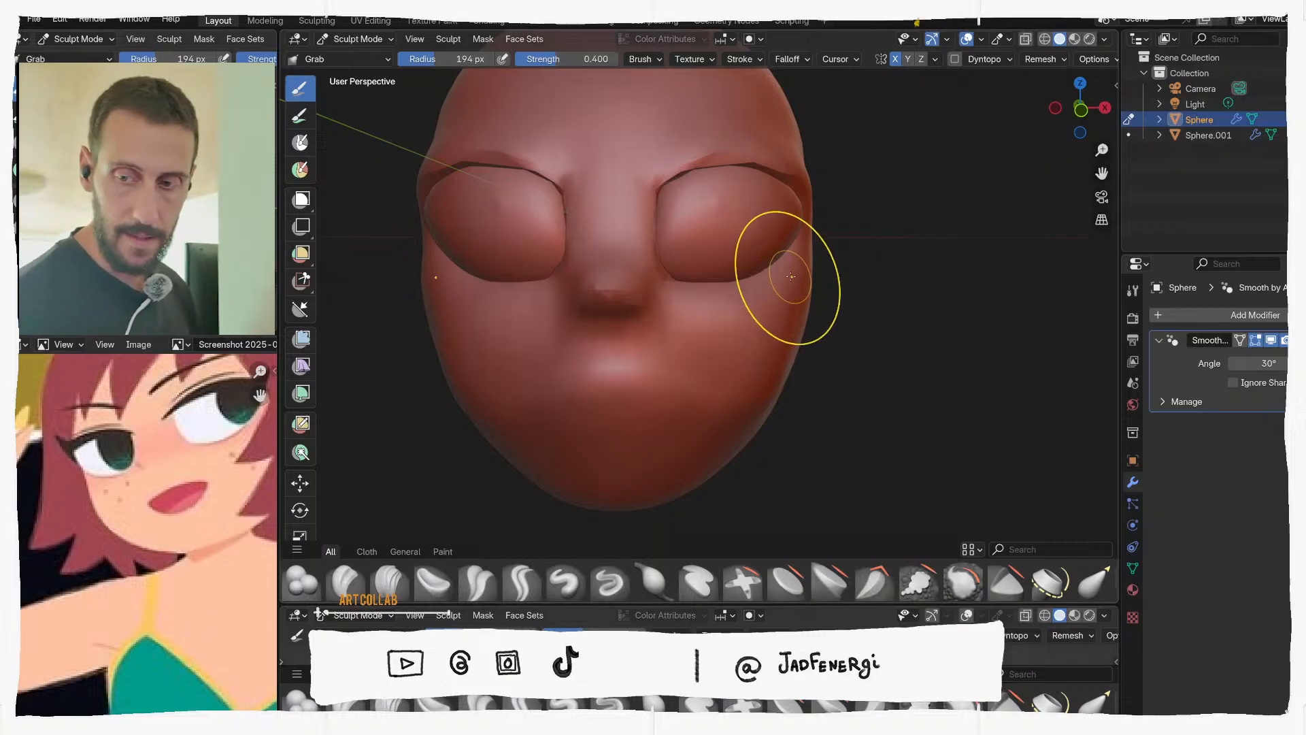
{"action": "mouse_move", "coordinate": [791, 276]}
{"action": "middle_mouse_down"}
{"action": "mouse_move", "coordinate": [748, 276]}
{"action": "mouse_move", "coordinate": [747, 219]}
{"action": "middle_mouse_up"}
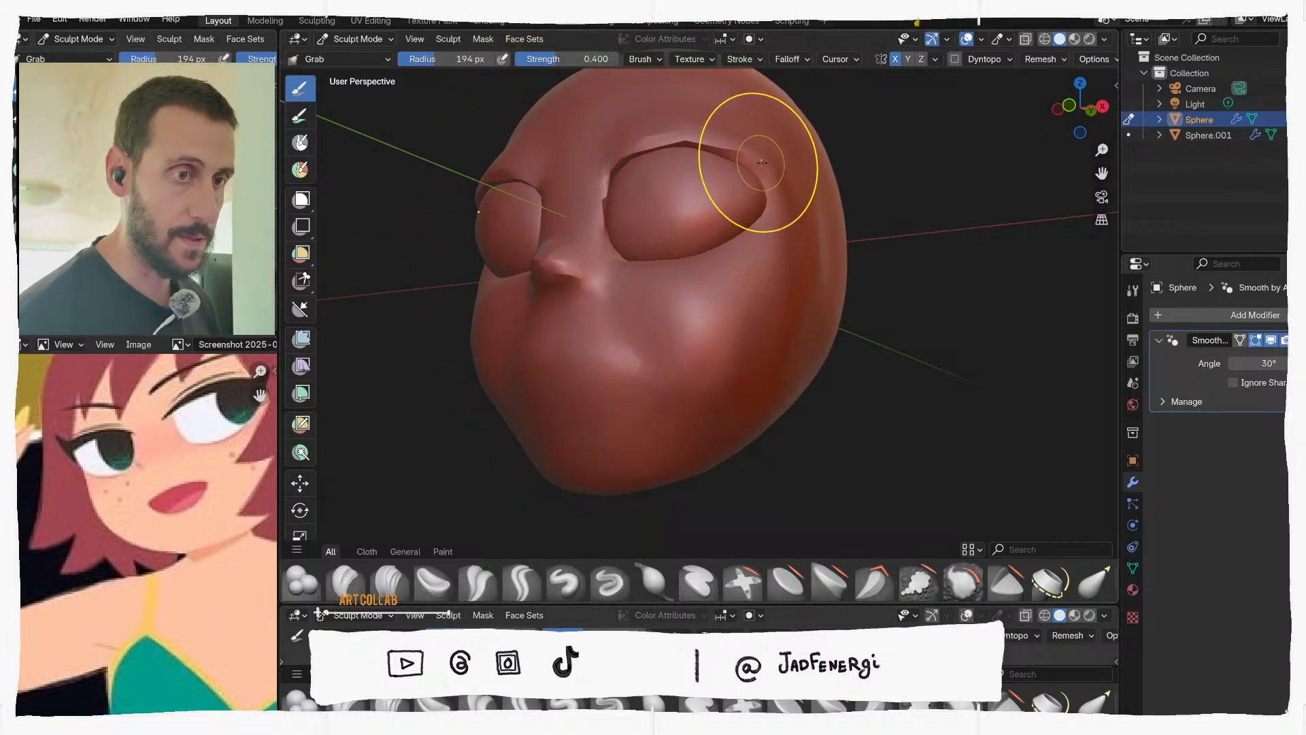
{"action": "middle_click_drag", "start_coordinate": [762, 162], "coordinate": [758, 167]}
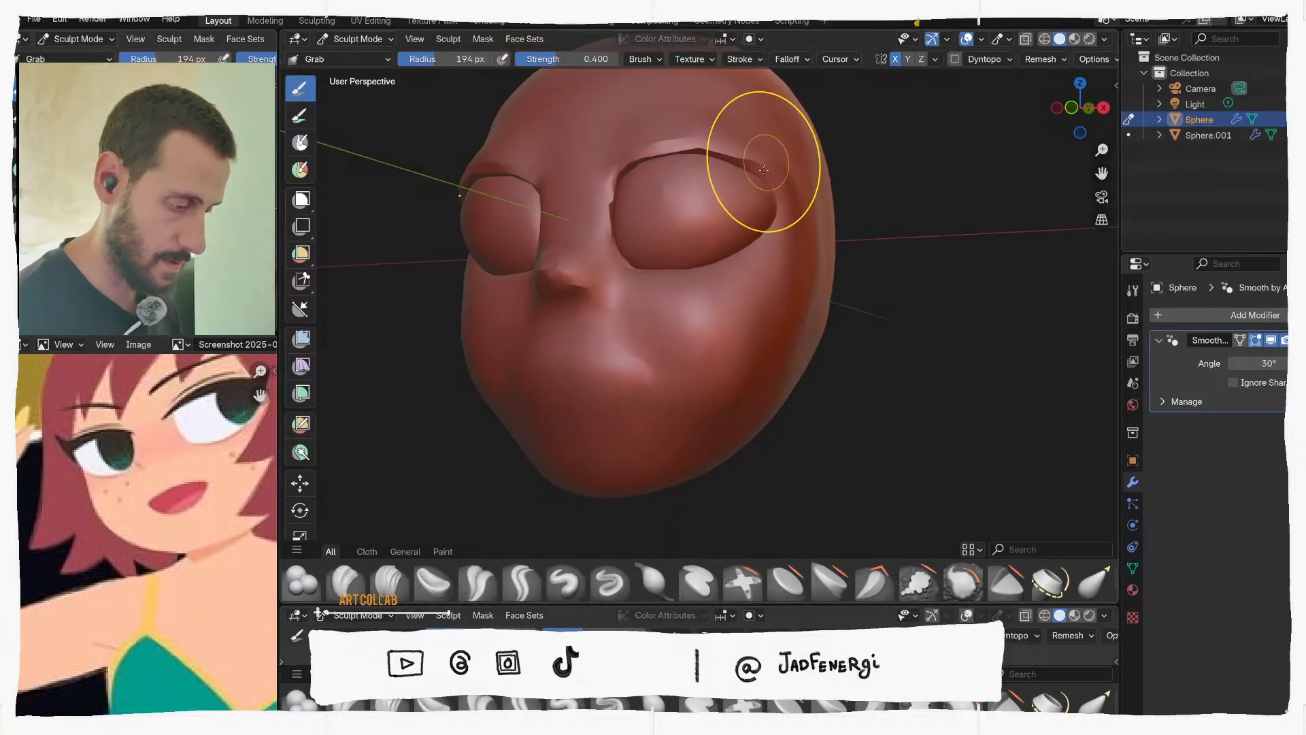
{"action": "mouse_move", "coordinate": [744, 155]}
{"action": "middle_mouse_down"}
{"action": "mouse_move", "coordinate": [767, 161]}
{"action": "mouse_move", "coordinate": [771, 252]}
{"action": "middle_mouse_up"}
Switch sculpting to the eye and adjust its outer side to fit the socket
{"action": "key", "text": "alt+q"}
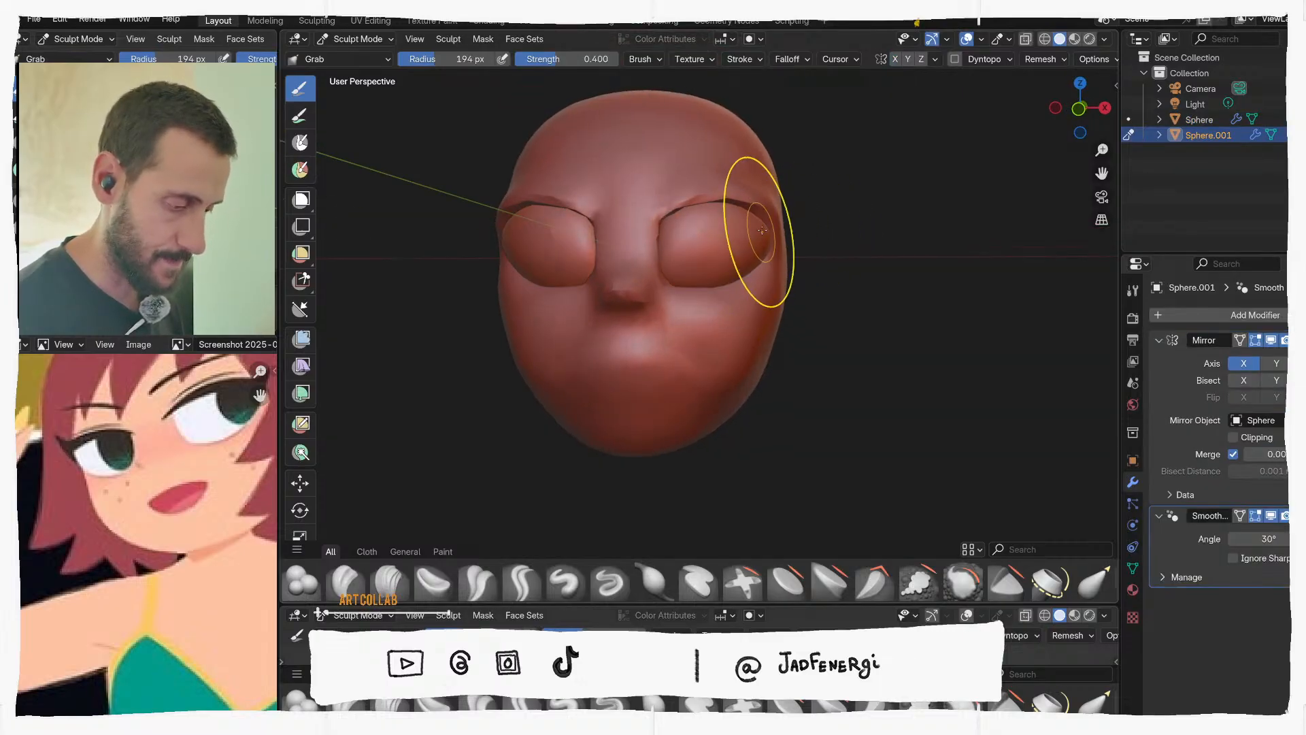
{"action": "middle_click_drag", "start_coordinate": [767, 234], "coordinate": [760, 264]}
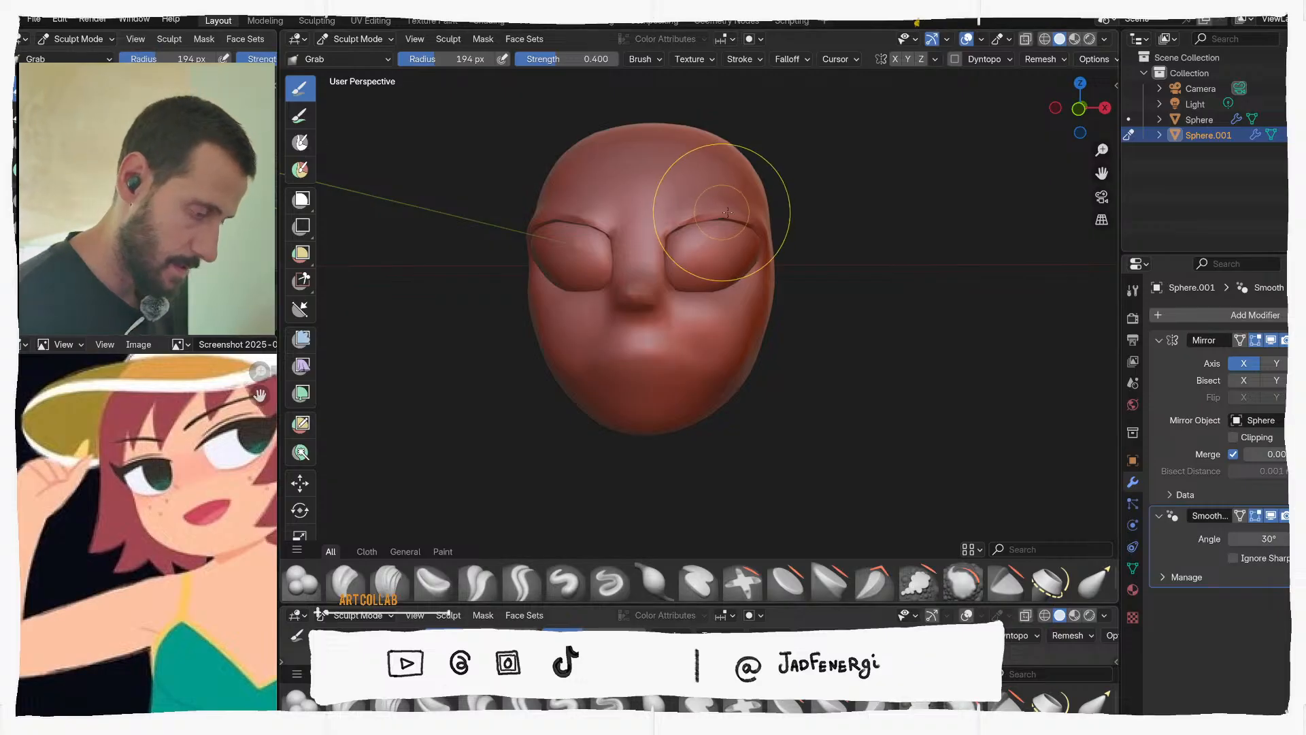
{"action": "mouse_move", "coordinate": [727, 213]}
{"action": "middle_mouse_down"}
{"action": "mouse_move", "coordinate": [704, 224]}
{"action": "mouse_move", "coordinate": [728, 221]}
{"action": "mouse_move", "coordinate": [714, 216]}
{"action": "middle_mouse_up"}
Switch sculpting to the head and shape the forehead with a 273 px Grab brush
{"action": "key", "text": "alt+q"}
{"action": "key", "text": "f"}
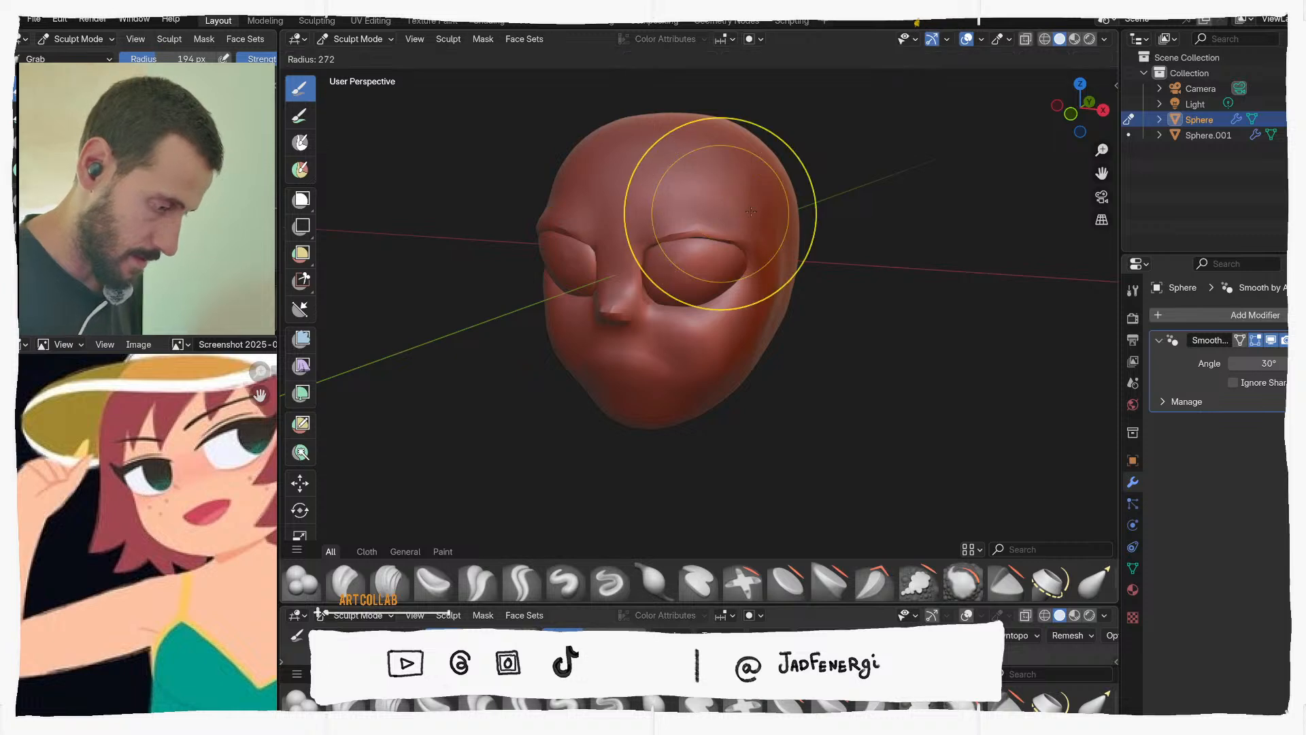
{"action": "left_click", "coordinate": [815, 216]}
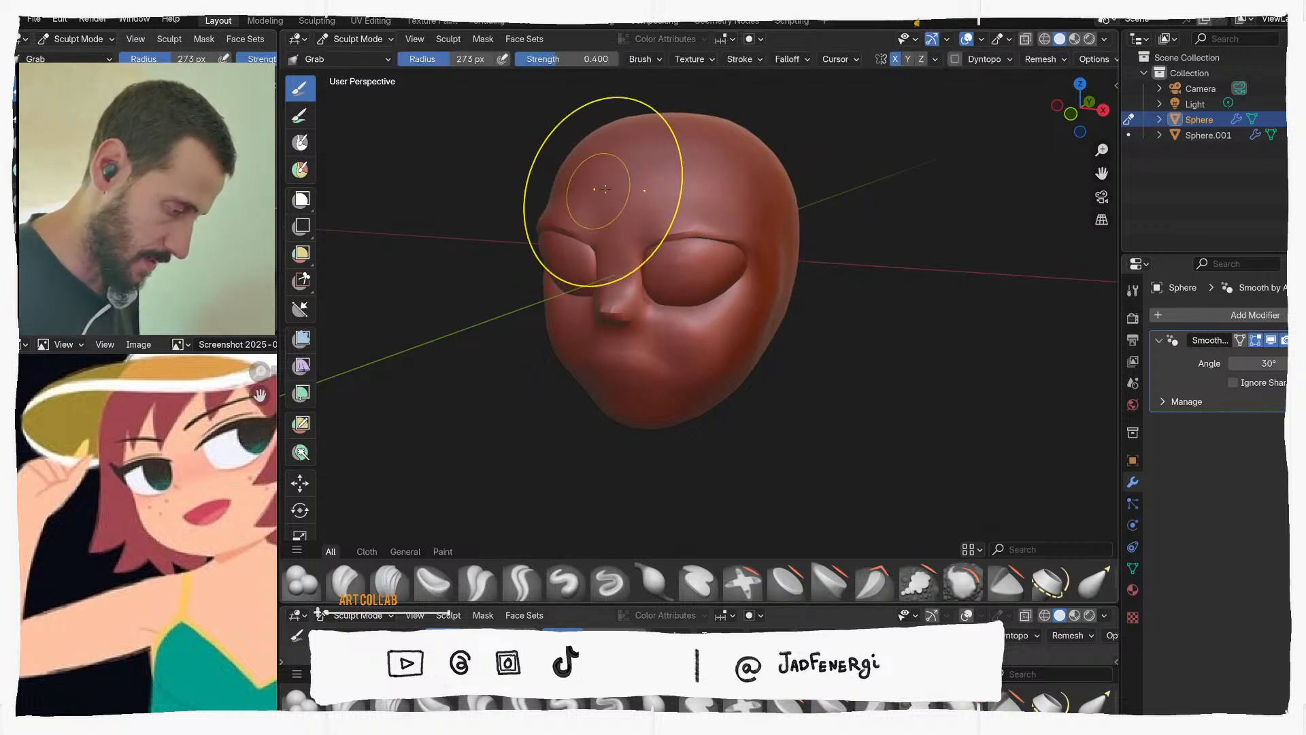
Reduce the Grab brush radius to 209 px and shape the forehead and brow profile from the side
{"action": "mouse_move", "coordinate": [606, 198]}
{"action": "middle_mouse_down"}
{"action": "mouse_move", "coordinate": [797, 197]}
{"action": "mouse_move", "coordinate": [811, 175]}
{"action": "mouse_move", "coordinate": [768, 198]}
{"action": "middle_mouse_up"}
{"action": "key", "text": "f"}
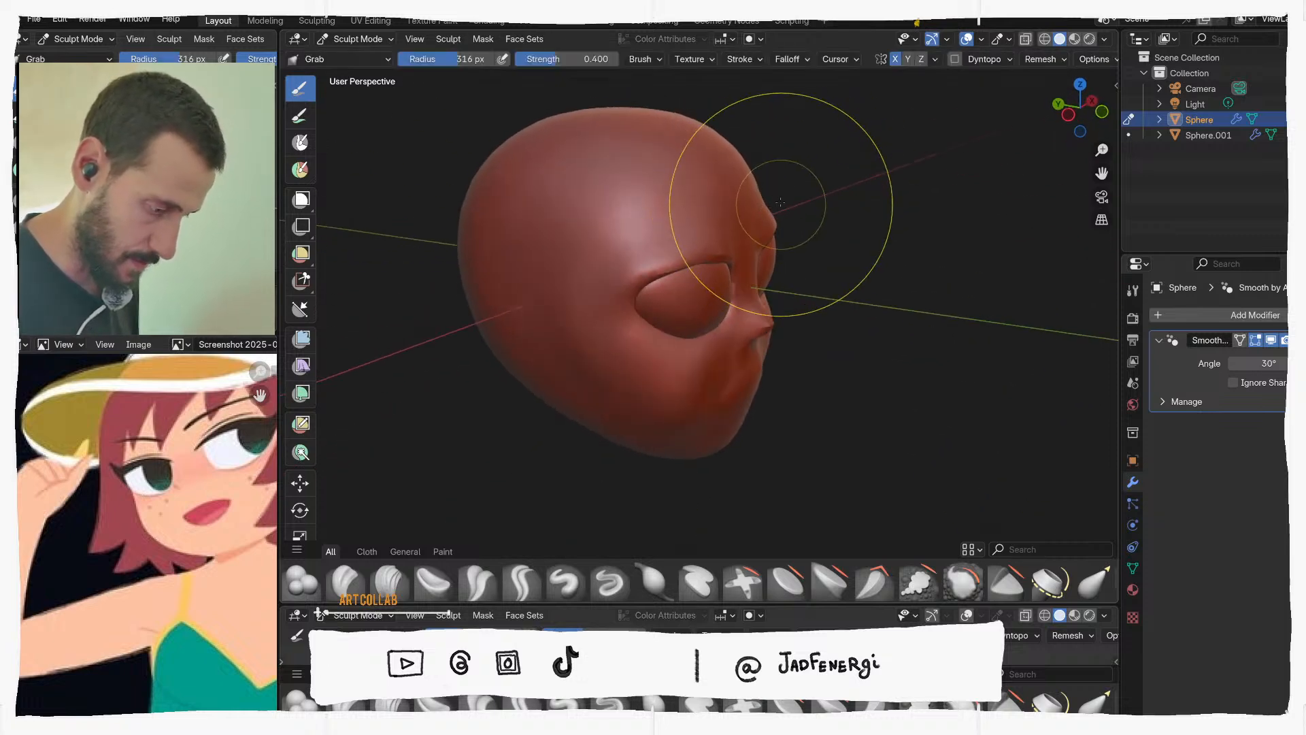
{"action": "left_click", "coordinate": [748, 197]}
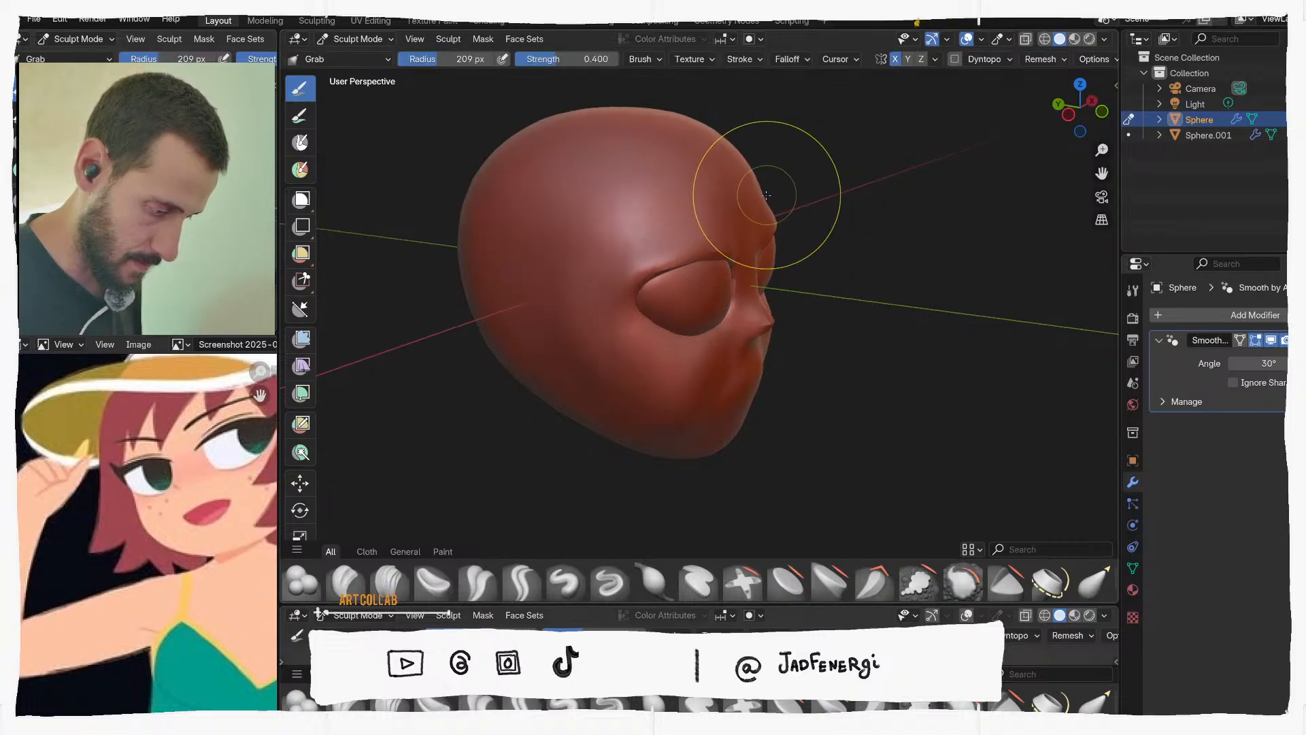
{"action": "mouse_move", "coordinate": [763, 197]}
{"action": "middle_mouse_down"}
{"action": "mouse_move", "coordinate": [671, 174]}
{"action": "mouse_move", "coordinate": [728, 314]}
{"action": "mouse_move", "coordinate": [806, 347]}
{"action": "middle_mouse_up"}
Set the Grab brush radius to 261 px and broaden the jaw, chin and lower cheeks
{"action": "key", "text": "f"}
{"action": "left_click", "coordinate": [826, 349]}
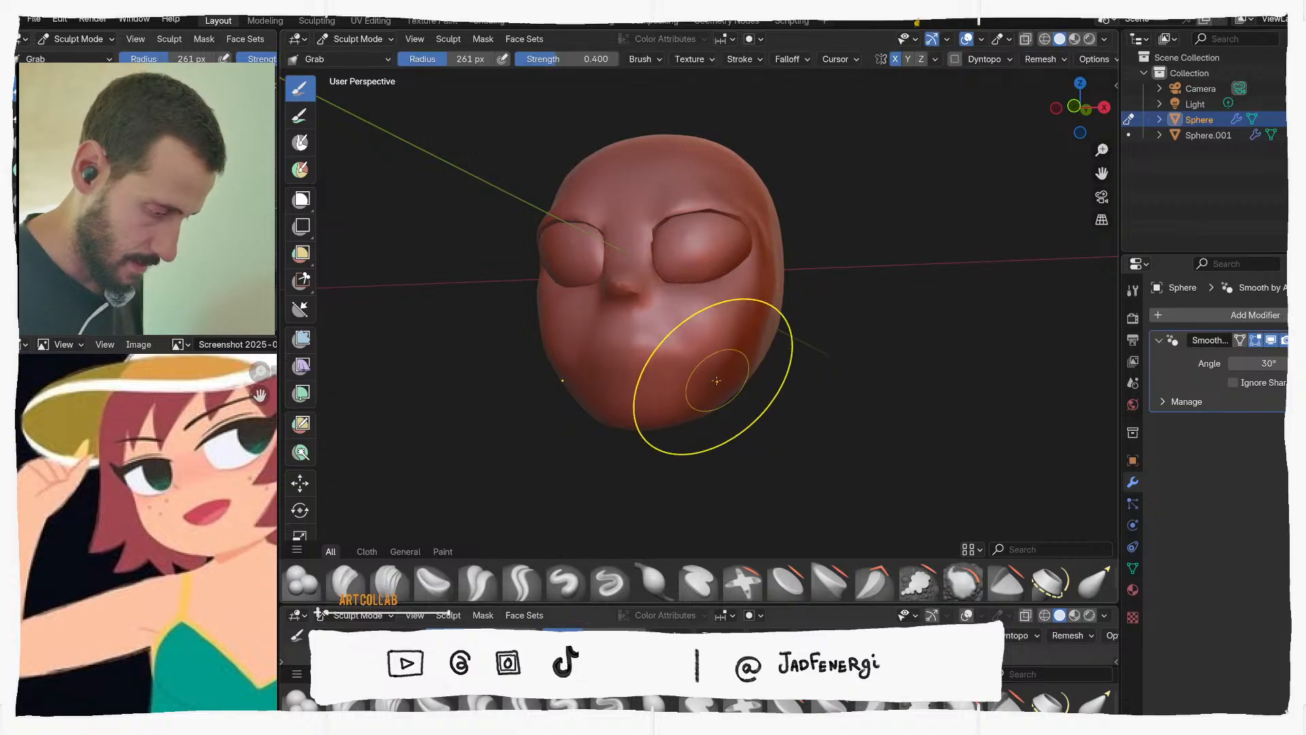
{"action": "middle_click_drag", "start_coordinate": [714, 379], "coordinate": [707, 412]}
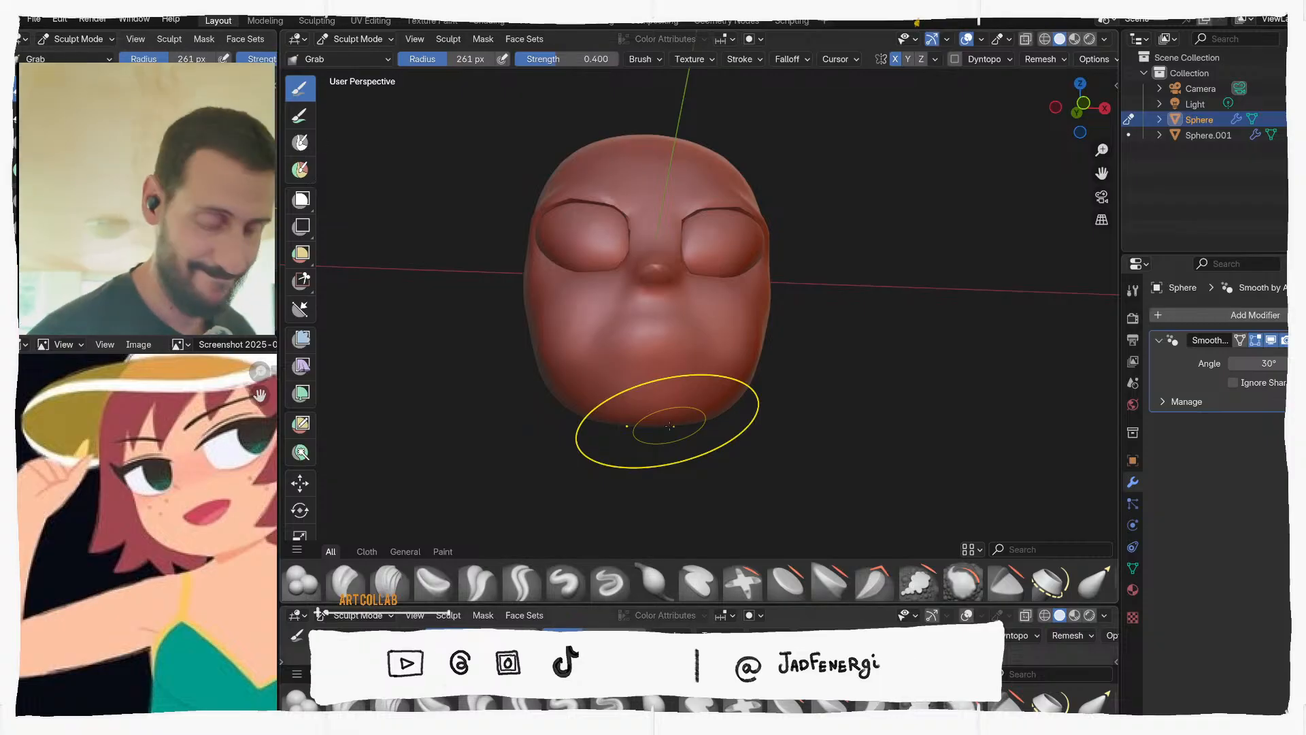
{"action": "middle_click_drag", "start_coordinate": [705, 285], "coordinate": [698, 310]}
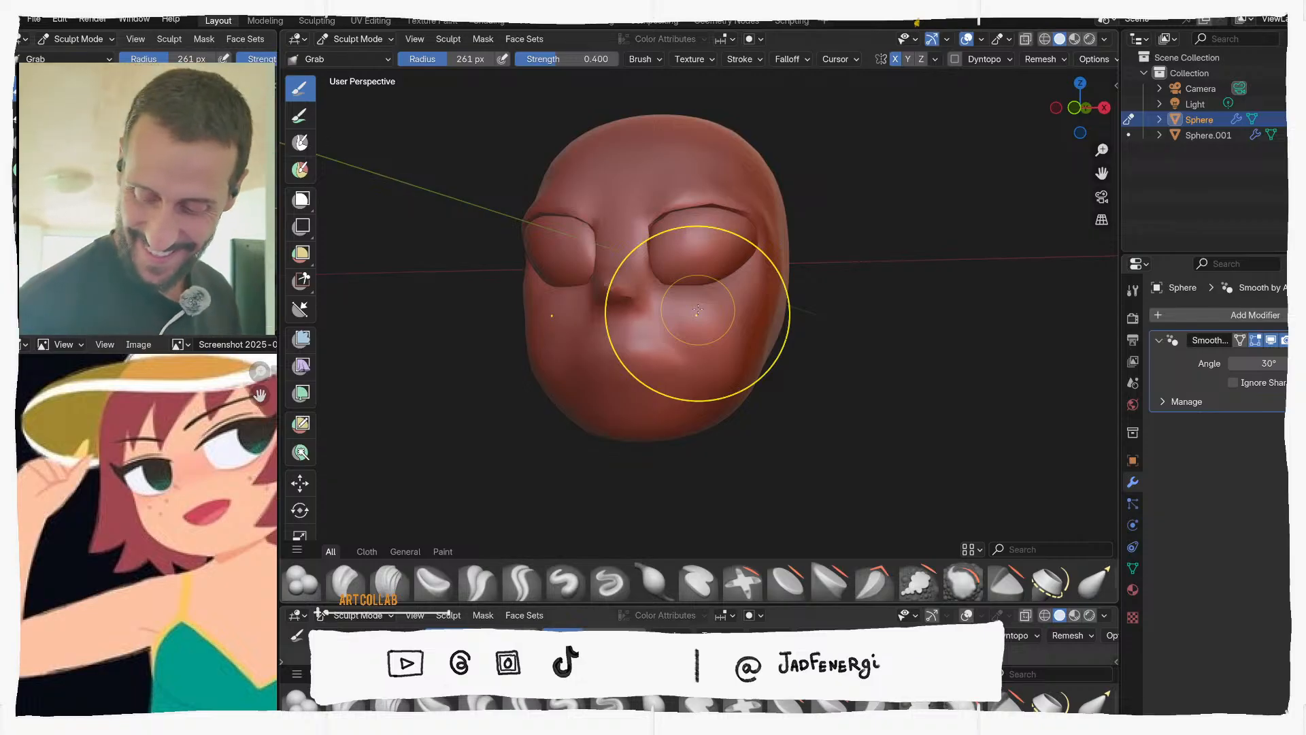
Refine the nose and the area beside the inner eye sockets using Grab brush radii of 123 px and 167 px
{"action": "mouse_move", "coordinate": [708, 344]}
{"action": "middle_mouse_down"}
{"action": "mouse_move", "coordinate": [646, 357]}
{"action": "mouse_move", "coordinate": [691, 344]}
{"action": "mouse_move", "coordinate": [662, 311]}
{"action": "middle_mouse_up"}
{"action": "key", "text": "f"}
{"action": "left_click", "coordinate": [621, 353]}
{"action": "key", "text": "f"}
{"action": "left_click", "coordinate": [674, 345]}
{"action": "scroll", "coordinate": [684, 304], "scroll_direction": "up", "scroll_amount": 1}
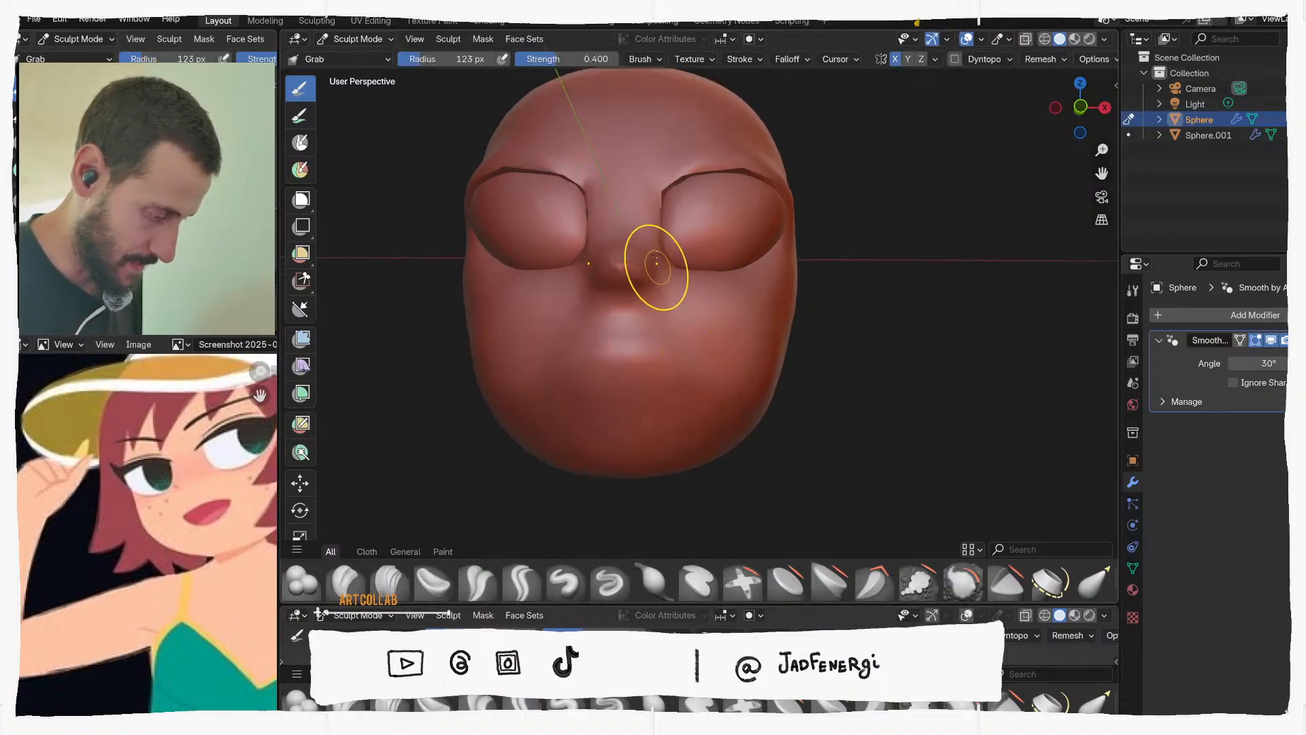
{"action": "mouse_move", "coordinate": [647, 283]}
{"action": "middle_mouse_down"}
{"action": "mouse_move", "coordinate": [626, 294]}
{"action": "mouse_move", "coordinate": [597, 263]}
{"action": "mouse_move", "coordinate": [559, 273]}
{"action": "middle_mouse_up"}
{"action": "key", "text": "f"}
{"action": "left_click", "coordinate": [655, 256]}
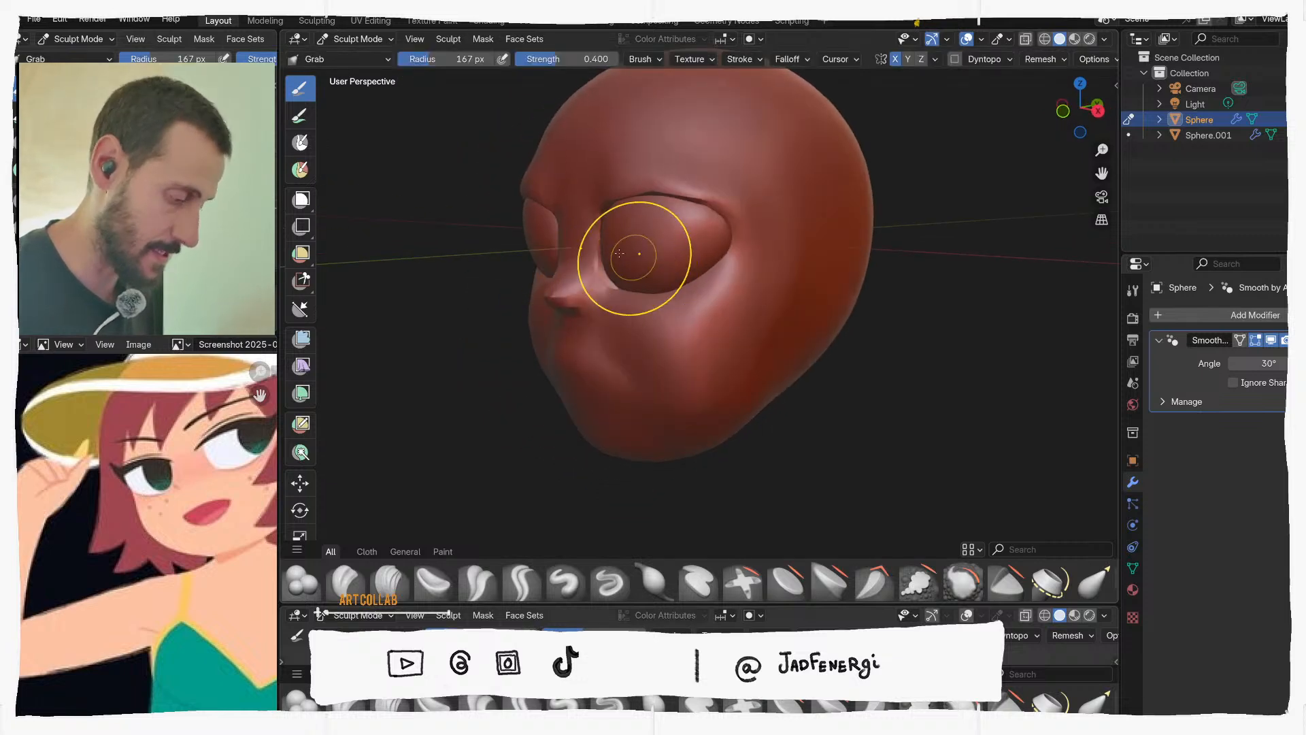
Set the Grab brush radius to 268 px and shape the chin and mouth profile of the head
{"action": "key", "text": "f"}
{"action": "mouse_move", "coordinate": [635, 257]}
{"action": "middle_mouse_down"}
{"action": "mouse_move", "coordinate": [532, 286]}
{"action": "mouse_move", "coordinate": [755, 262]}
{"action": "mouse_move", "coordinate": [770, 232]}
{"action": "mouse_move", "coordinate": [657, 288]}
{"action": "middle_mouse_up"}
{"action": "left_click", "coordinate": [572, 266]}
{"action": "key", "text": "f"}
{"action": "left_click", "coordinate": [752, 337]}
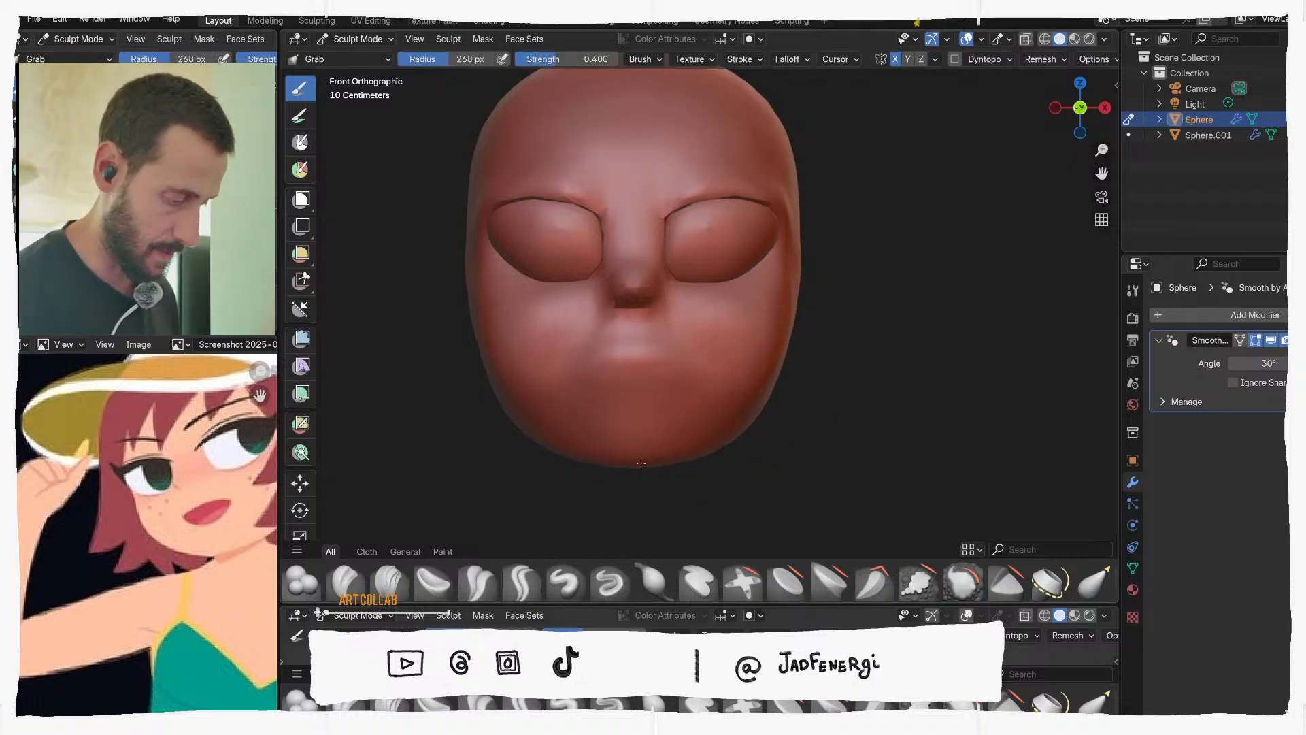
{"action": "middle_click_drag", "start_coordinate": [715, 423], "coordinate": [824, 365]}
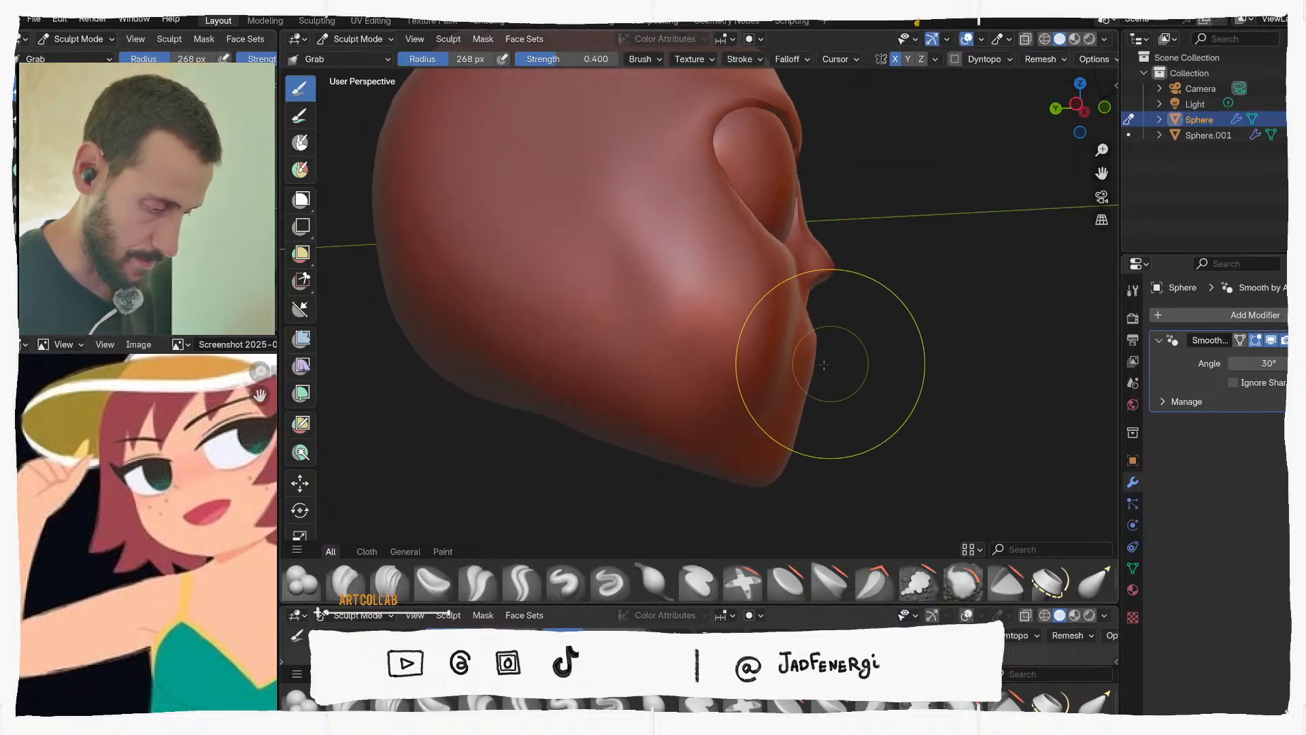
{"action": "left_click_drag", "start_coordinate": [808, 376], "coordinate": [815, 374]}
Enlarge the Grab brush radius to 389 px and reshape the cheek, jaw and side of the head
{"action": "middle_click_drag", "start_coordinate": [821, 360], "coordinate": [598, 402]}
{"action": "middle_click_drag", "start_coordinate": [734, 359], "coordinate": [708, 355]}
{"action": "key", "text": "f"}
{"action": "left_click", "coordinate": [760, 364]}
{"action": "left_click_drag", "start_coordinate": [680, 348], "coordinate": [758, 306]}
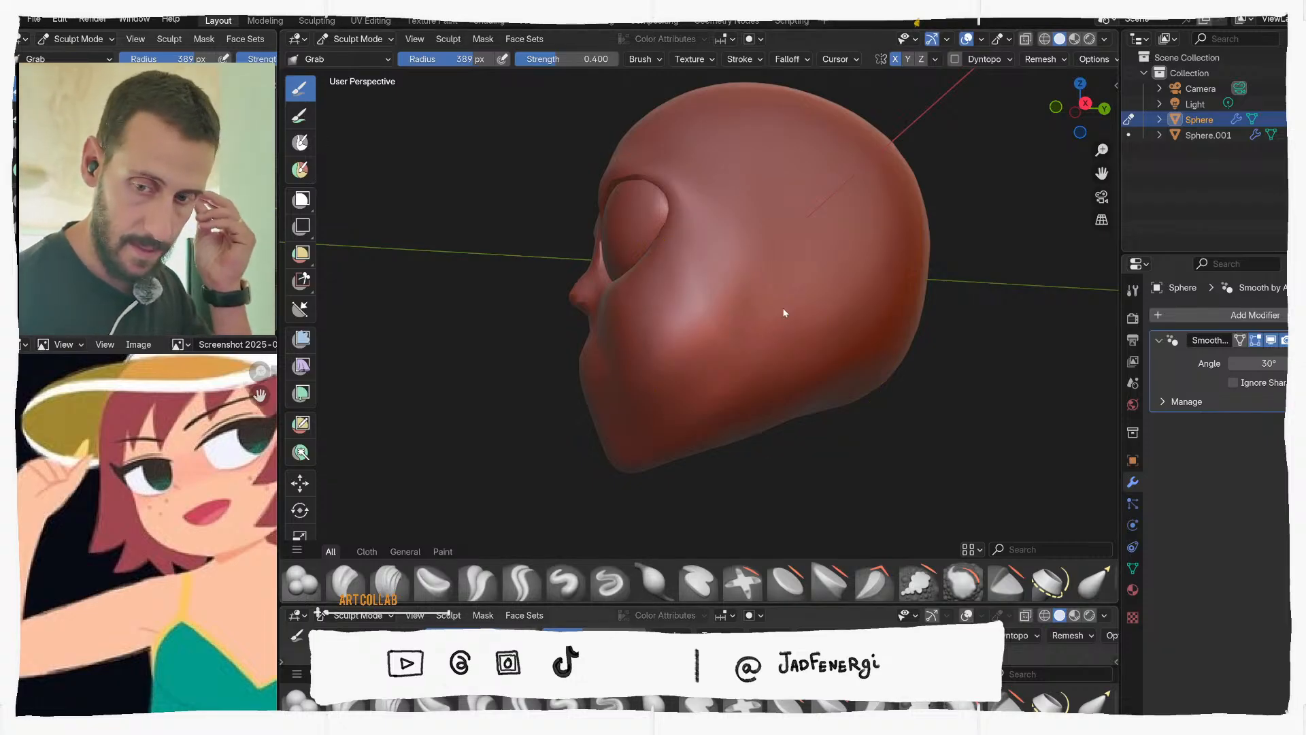
{"action": "middle_click_drag", "start_coordinate": [687, 348], "coordinate": [683, 348]}
{"action": "middle_click_drag", "start_coordinate": [906, 359], "coordinate": [690, 351]}
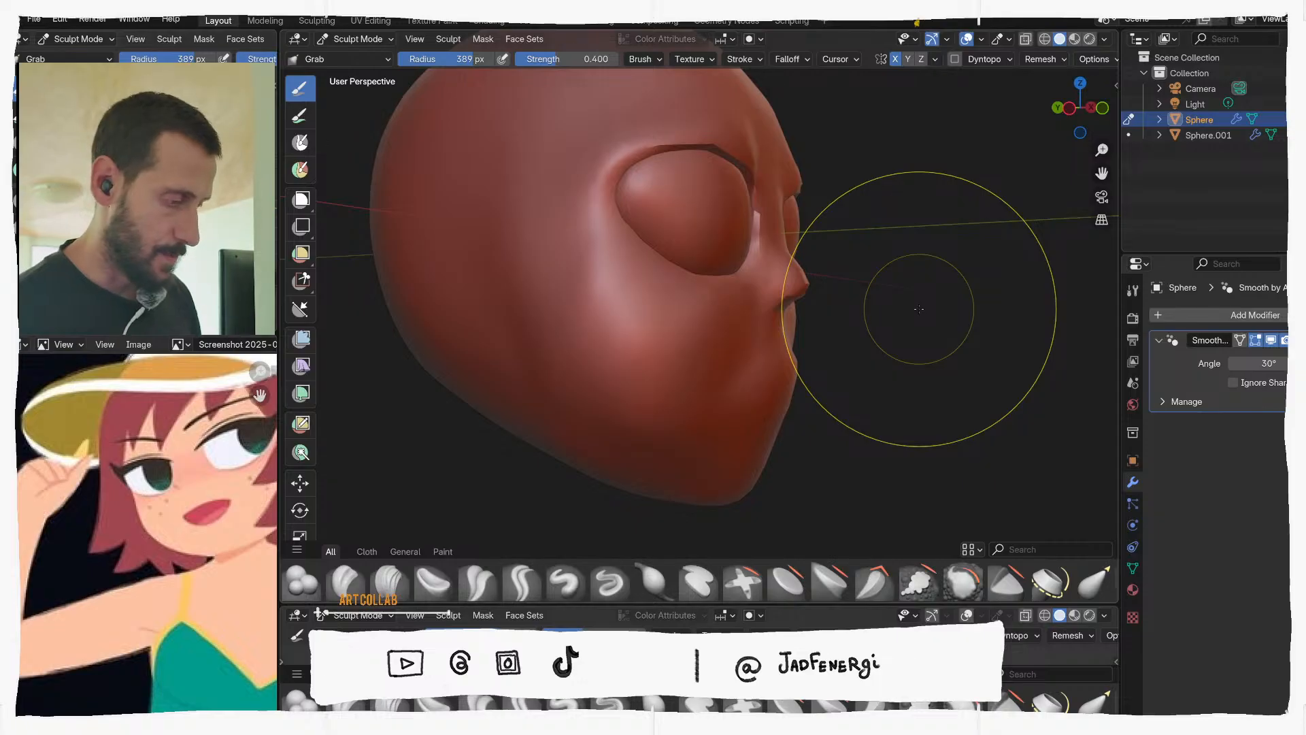
{"action": "middle_click_drag", "start_coordinate": [919, 309], "coordinate": [729, 247]}
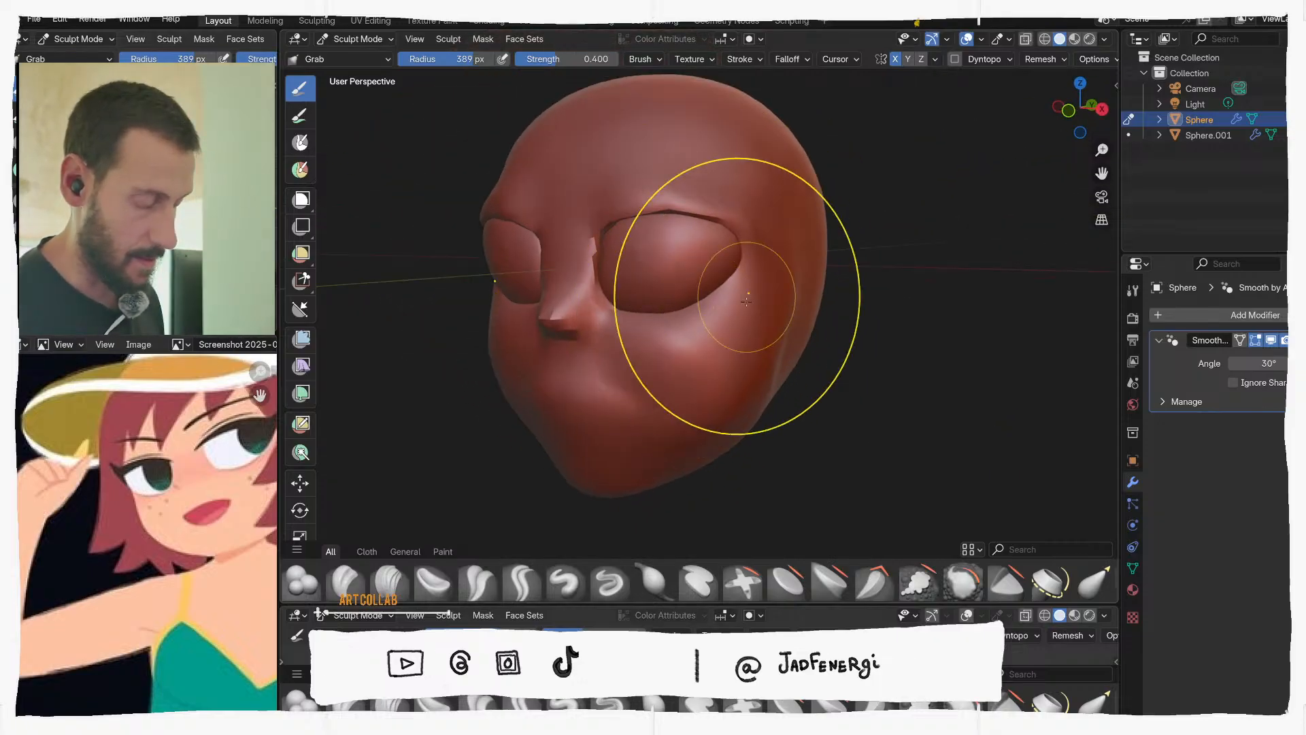
{"action": "middle_click_drag", "start_coordinate": [753, 292], "coordinate": [678, 209]}
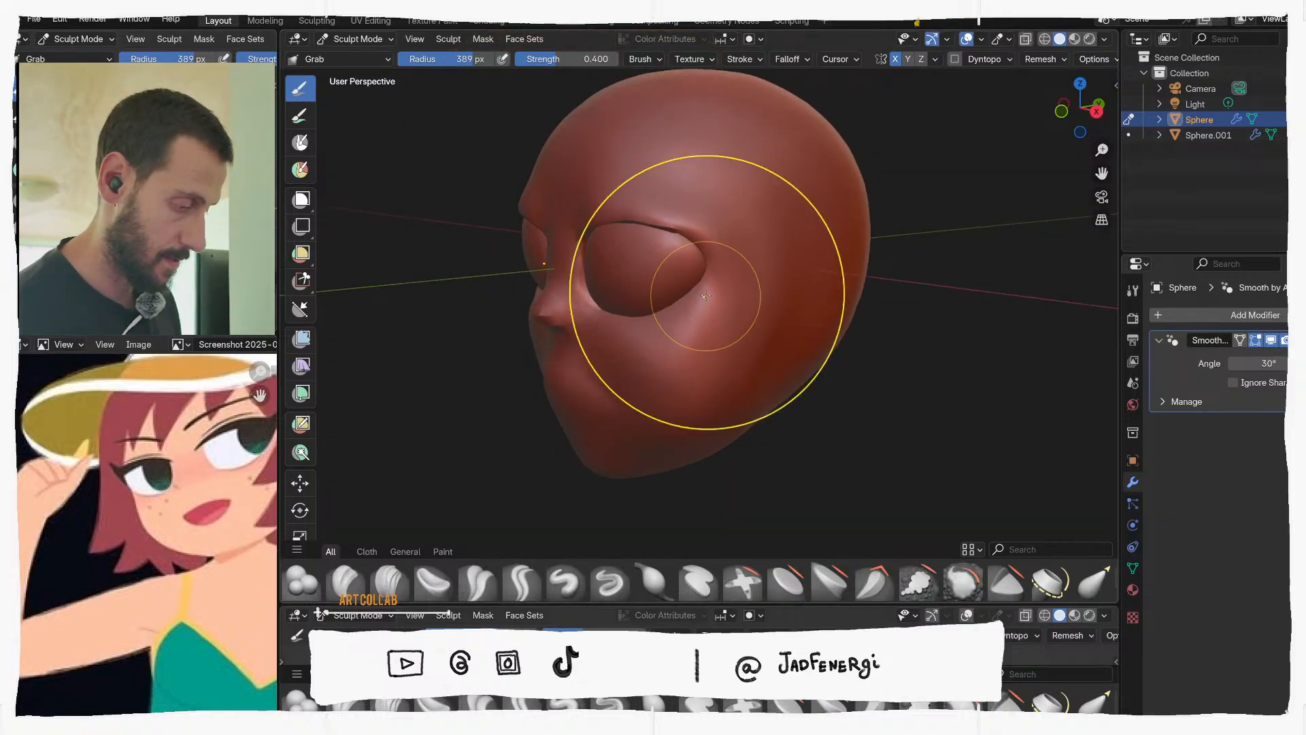
{"action": "mouse_move", "coordinate": [682, 321]}
{"action": "middle_mouse_down"}
{"action": "mouse_move", "coordinate": [685, 277]}
{"action": "mouse_move", "coordinate": [683, 306]}
{"action": "mouse_move", "coordinate": [700, 286]}
{"action": "mouse_move", "coordinate": [702, 301]}
{"action": "middle_mouse_up"}
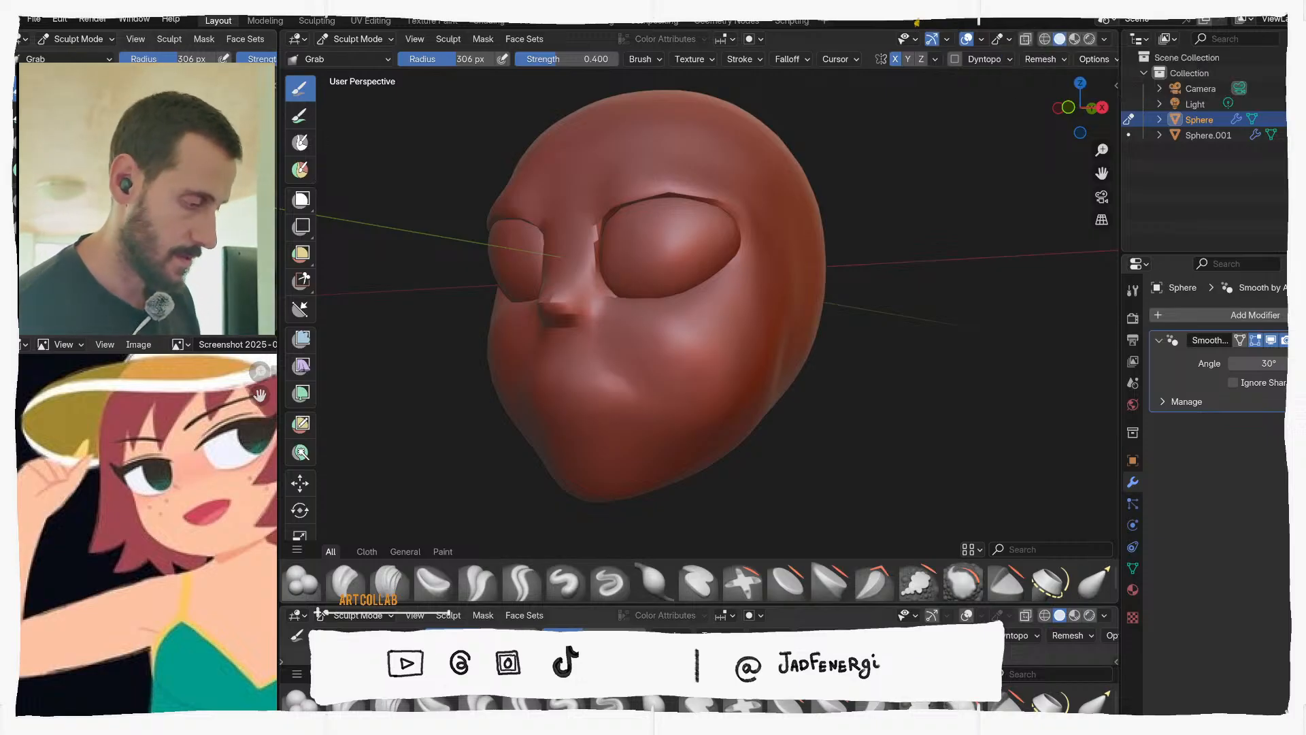
Refine the mid-face and cheeks using Grab brush radii of 226 px and 280 px
{"action": "mouse_move", "coordinate": [676, 298]}
{"action": "middle_mouse_down"}
{"action": "mouse_move", "coordinate": [723, 297]}
{"action": "mouse_move", "coordinate": [674, 249]}
{"action": "middle_mouse_up"}
{"action": "key", "text": "f"}
{"action": "left_click", "coordinate": [750, 280]}
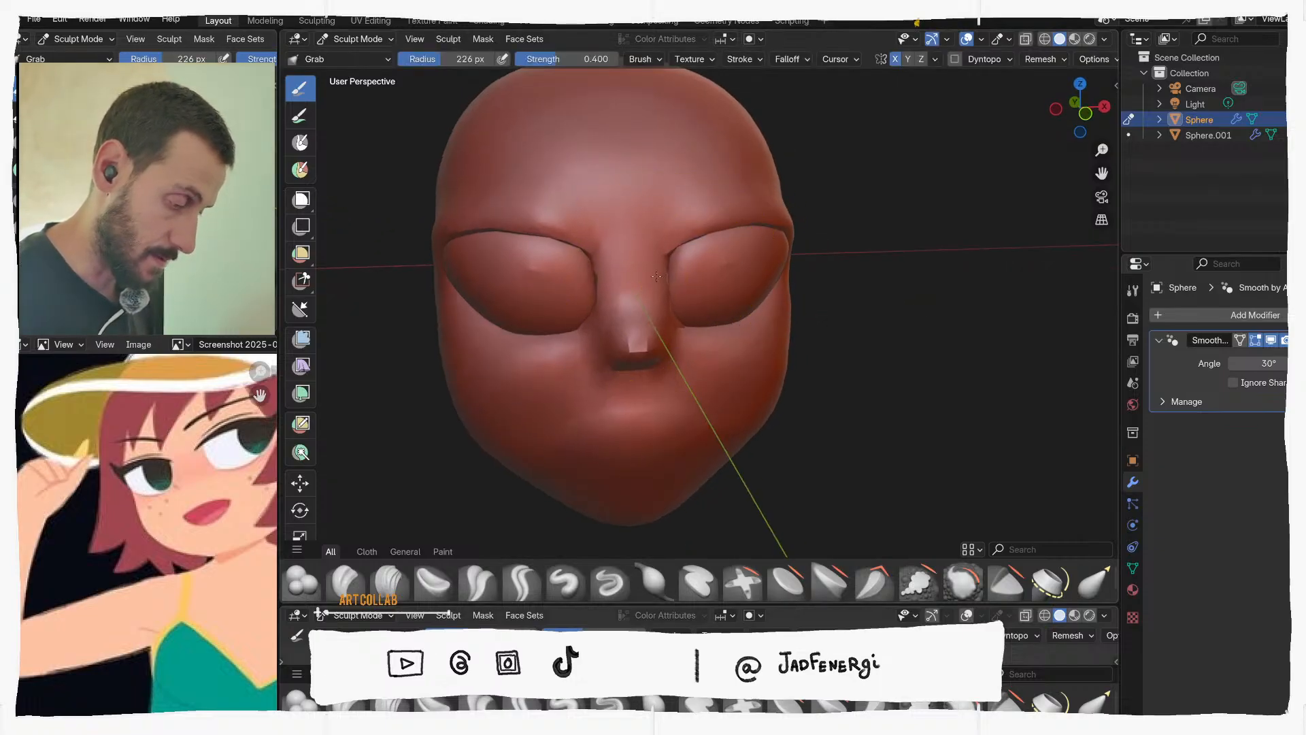
{"action": "mouse_move", "coordinate": [657, 277]}
{"action": "middle_mouse_down"}
{"action": "mouse_move", "coordinate": [585, 256]}
{"action": "mouse_move", "coordinate": [571, 286]}
{"action": "middle_mouse_up"}
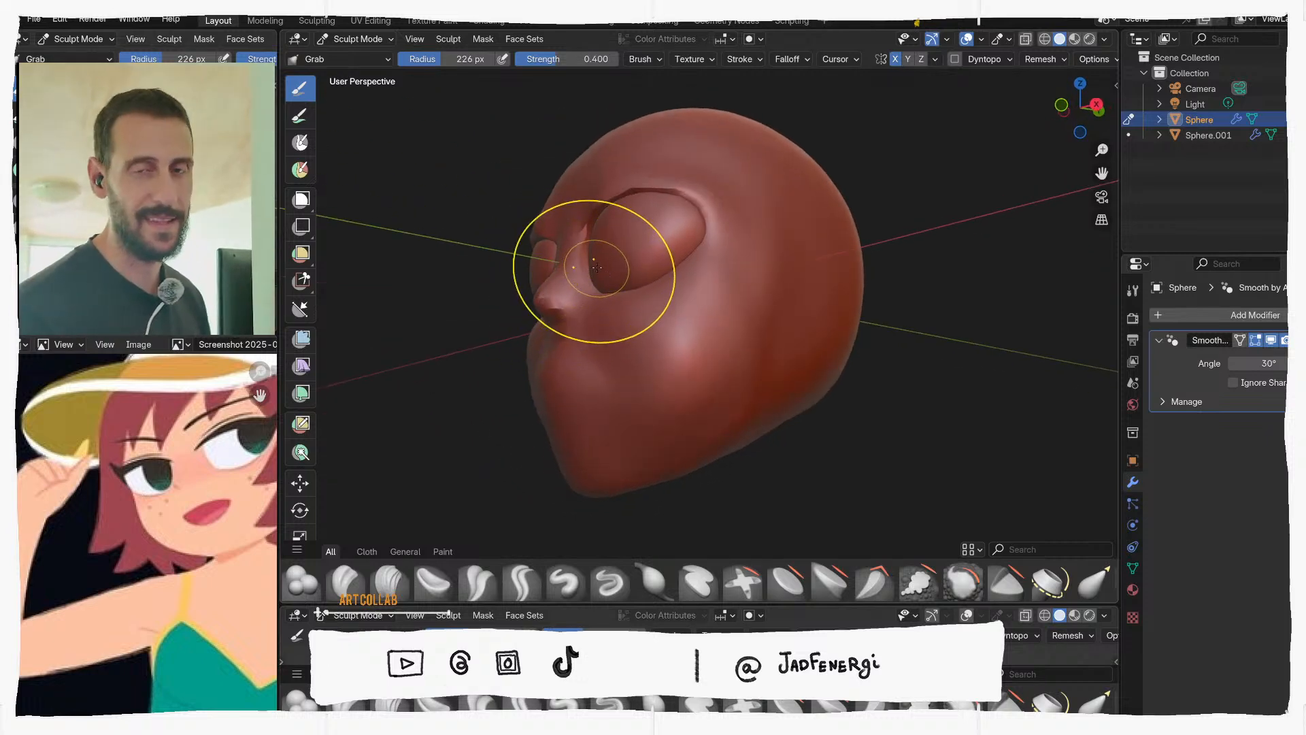
{"action": "mouse_move", "coordinate": [636, 319]}
{"action": "middle_mouse_down"}
{"action": "mouse_move", "coordinate": [750, 225]}
{"action": "mouse_move", "coordinate": [682, 268]}
{"action": "mouse_move", "coordinate": [712, 257]}
{"action": "middle_mouse_up"}
{"action": "key", "text": "f"}
{"action": "left_click", "coordinate": [807, 256]}
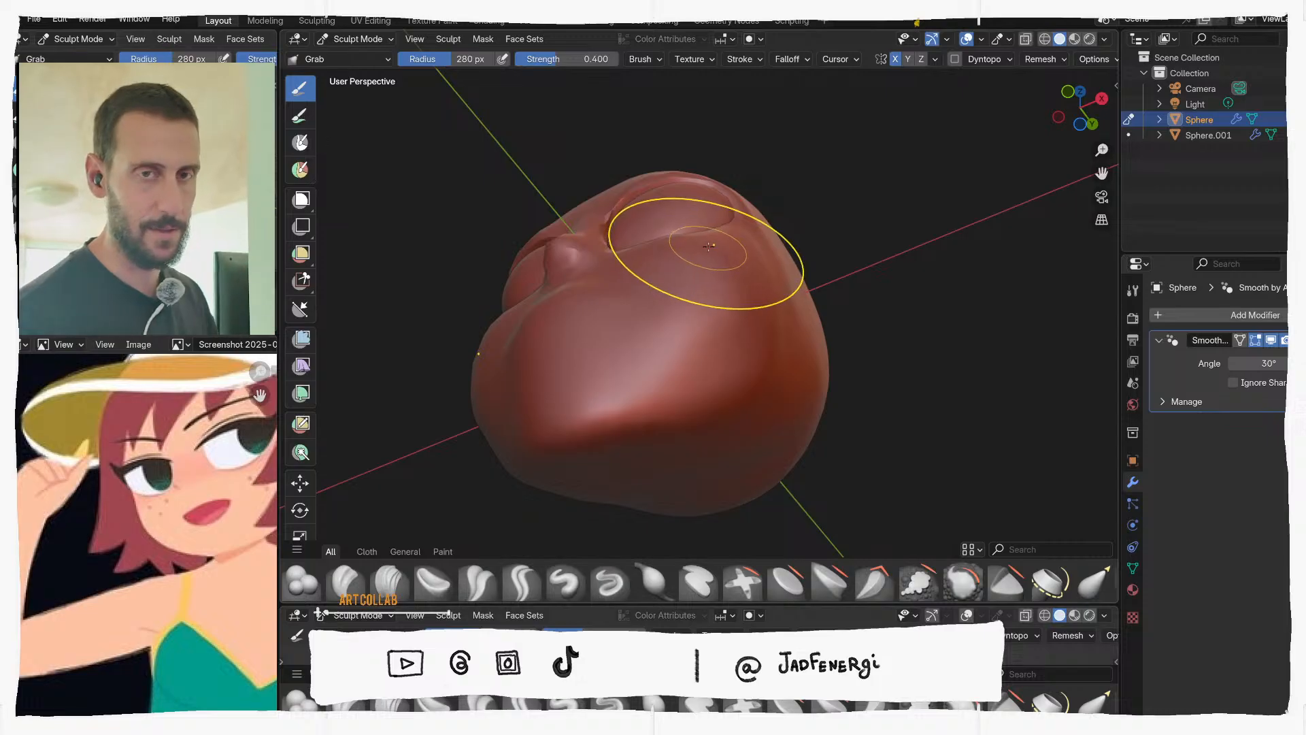
{"action": "middle_click_drag", "start_coordinate": [717, 235], "coordinate": [717, 333]}
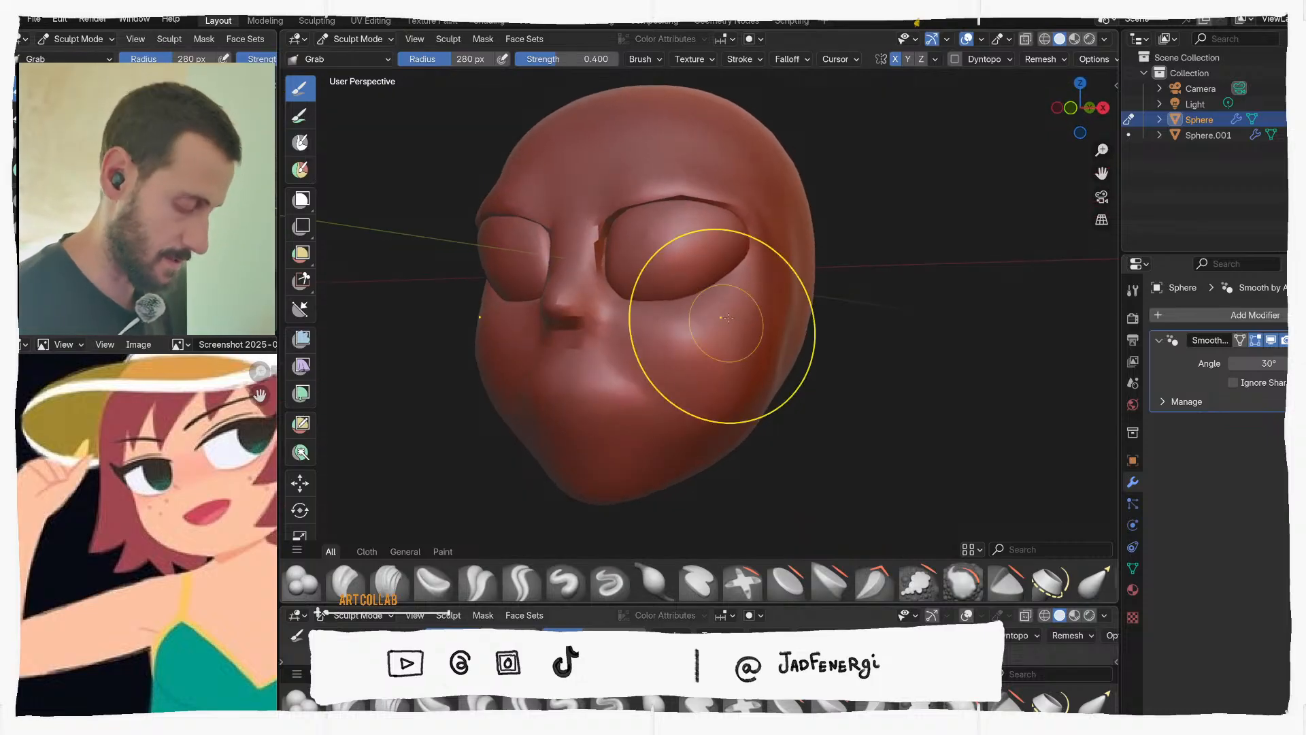
Set the Grab brush radius to 364 px and round the top of the skull above the forehead
{"action": "mouse_move", "coordinate": [707, 232]}
{"action": "middle_mouse_down"}
{"action": "mouse_move", "coordinate": [677, 248]}
{"action": "mouse_move", "coordinate": [734, 275]}
{"action": "mouse_move", "coordinate": [613, 292]}
{"action": "mouse_move", "coordinate": [712, 389]}
{"action": "mouse_move", "coordinate": [769, 255]}
{"action": "middle_mouse_up"}
{"action": "key", "text": "f"}
{"action": "left_click", "coordinate": [815, 222]}
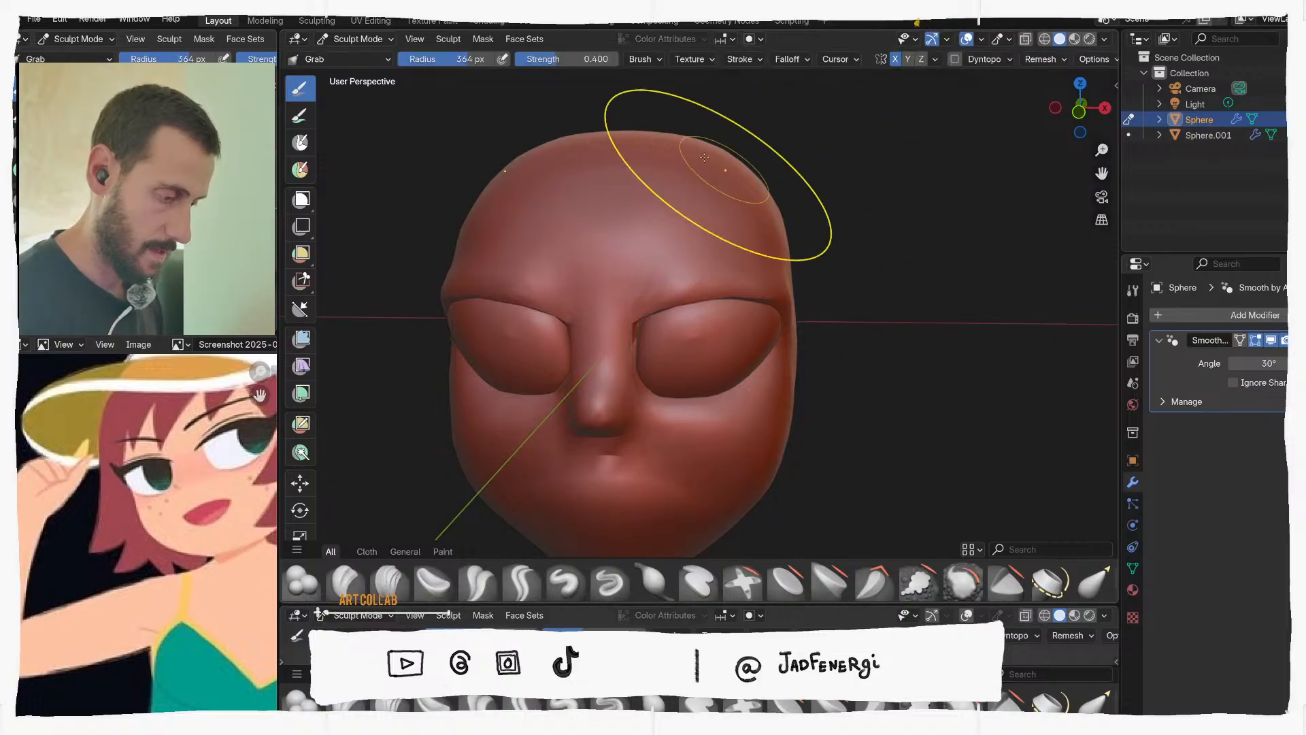
{"action": "left_click_drag", "start_coordinate": [664, 151], "coordinate": [644, 139]}
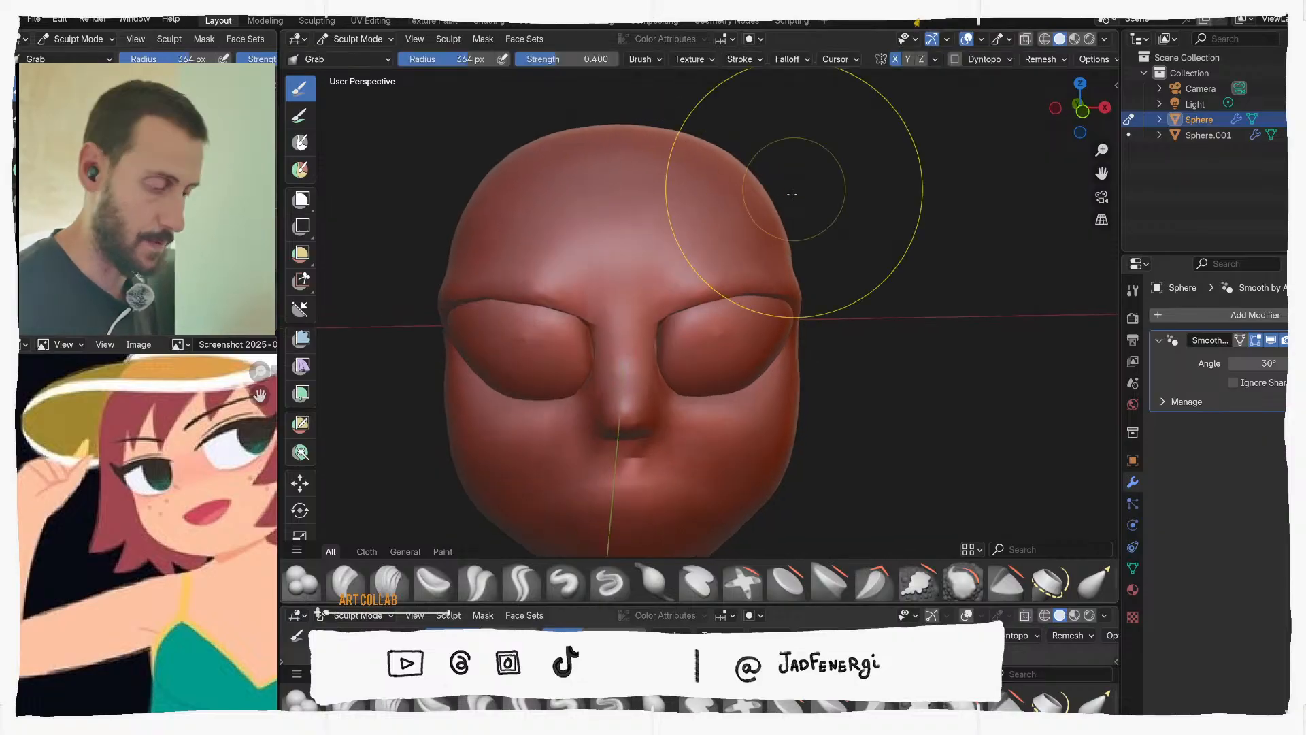
{"action": "scroll", "coordinate": [787, 233], "scroll_direction": "up", "scroll_amount": 3}
{"action": "scroll", "coordinate": [759, 319], "scroll_direction": "down", "scroll_amount": 2}
Switch sculpting to the eye and adjust its inner and outer sides with a 297 px Grab brush
{"action": "key", "text": "alt+q"}
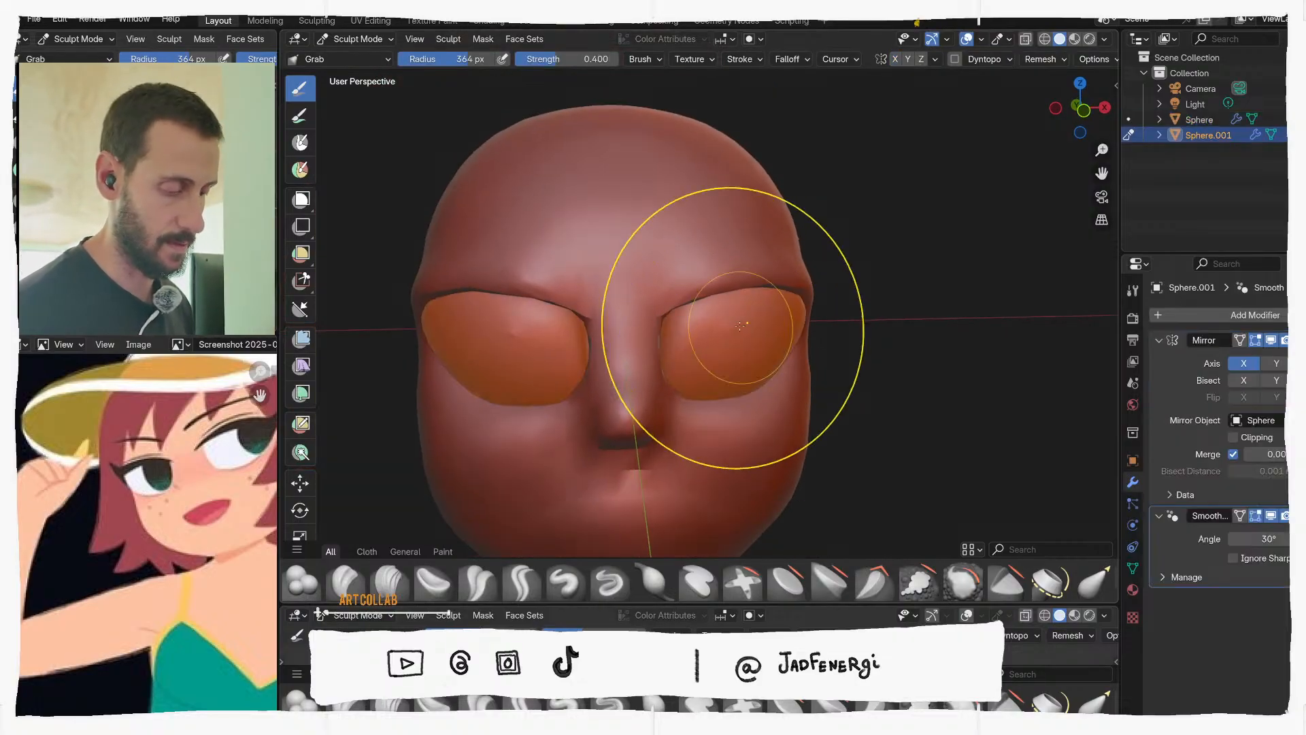
{"action": "mouse_move", "coordinate": [738, 342]}
{"action": "middle_mouse_down"}
{"action": "mouse_move", "coordinate": [732, 320]}
{"action": "mouse_move", "coordinate": [686, 304]}
{"action": "middle_mouse_up"}
{"action": "key", "text": "f"}
{"action": "left_click", "coordinate": [689, 325]}
{"action": "key", "text": "f"}
{"action": "left_click", "coordinate": [690, 300]}
{"action": "left_click_drag", "start_coordinate": [636, 293], "coordinate": [638, 289]}
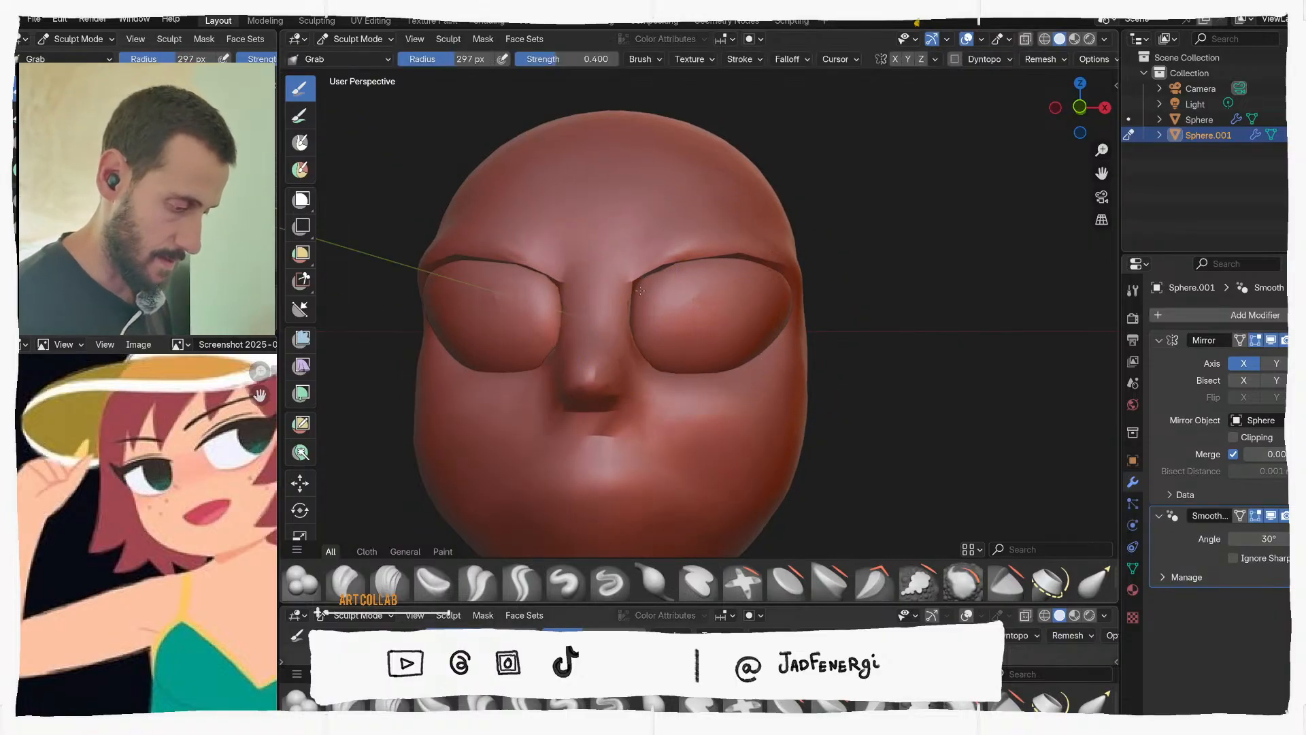
{"action": "mouse_move", "coordinate": [640, 291]}
{"action": "middle_mouse_down"}
{"action": "mouse_move", "coordinate": [633, 330]}
{"action": "mouse_move", "coordinate": [663, 260]}
{"action": "middle_mouse_up"}
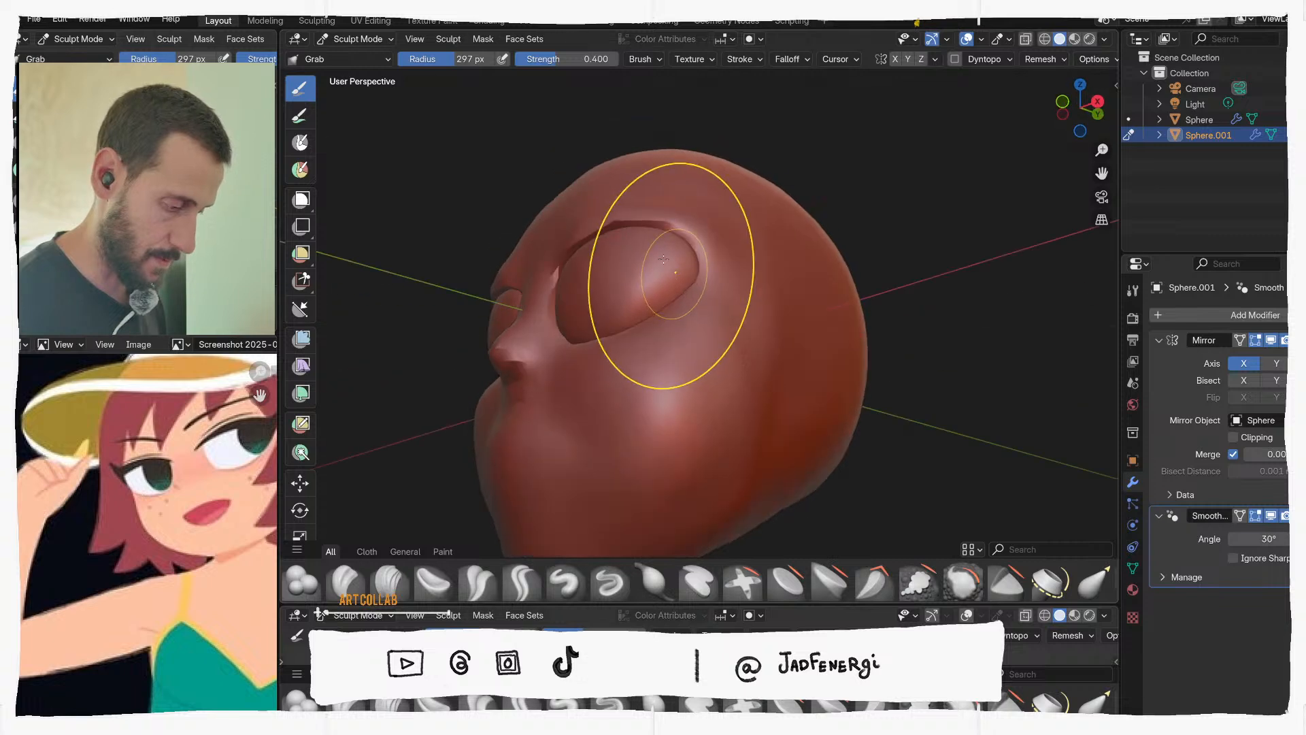
{"action": "left_click_drag", "start_coordinate": [664, 260], "coordinate": [698, 266]}
Switch sculpting to the head and shape the mouth area with a 197 px Grab brush
{"action": "key", "text": "alt+q"}
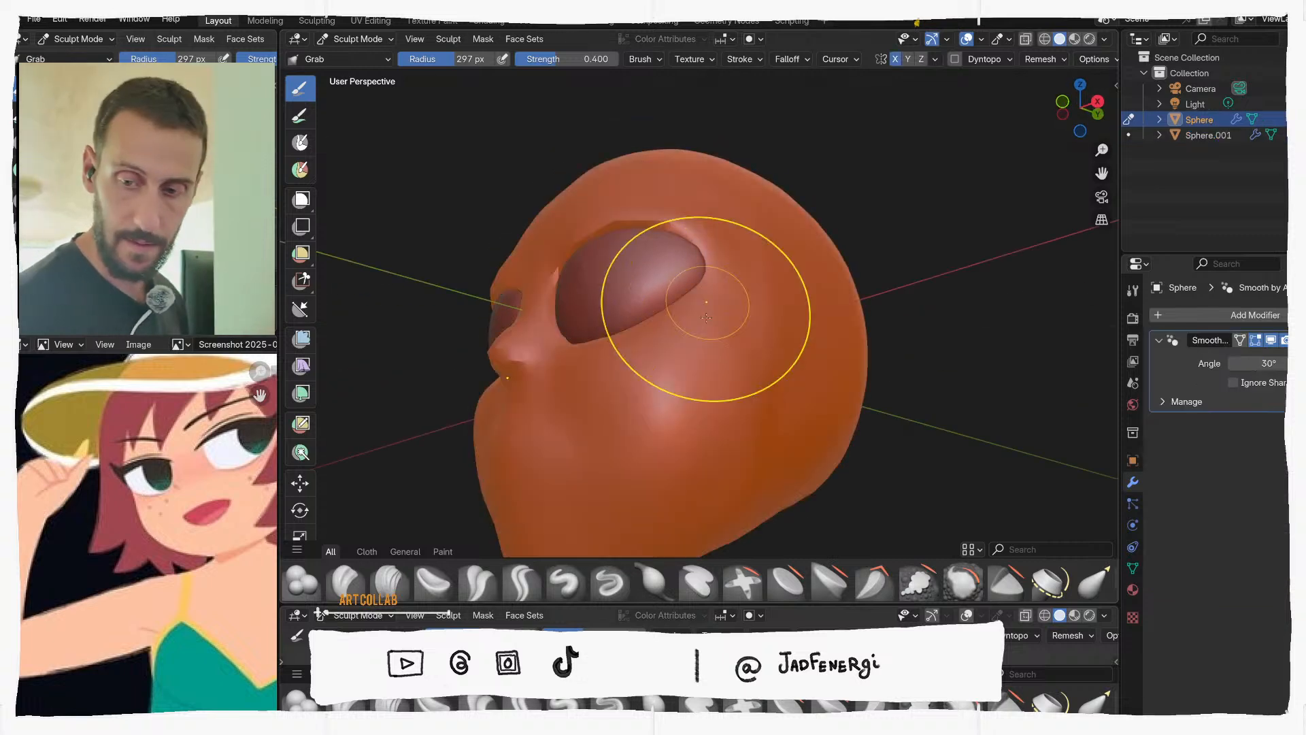
{"action": "mouse_move", "coordinate": [706, 317]}
{"action": "middle_mouse_down"}
{"action": "mouse_move", "coordinate": [756, 262]}
{"action": "mouse_move", "coordinate": [743, 262]}
{"action": "mouse_move", "coordinate": [756, 398]}
{"action": "mouse_move", "coordinate": [779, 335]}
{"action": "middle_mouse_up"}
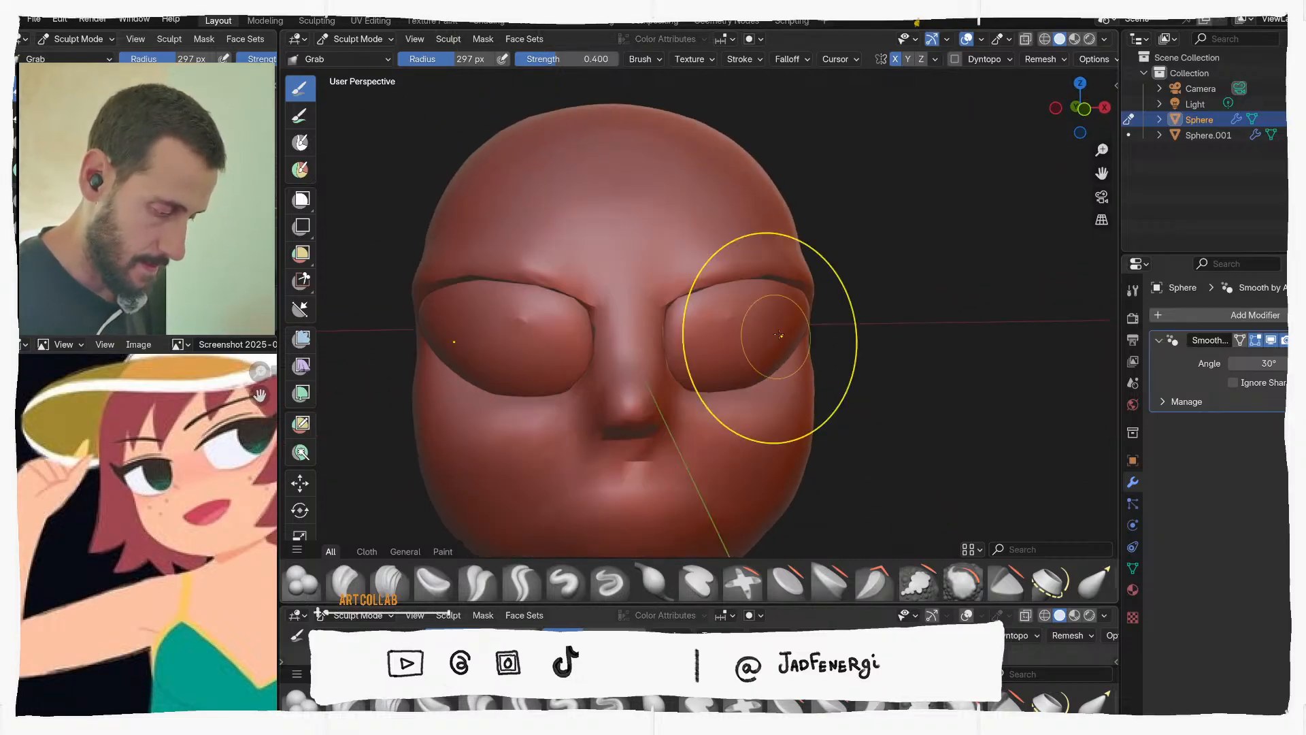
{"action": "scroll", "coordinate": [779, 335], "scroll_direction": "down", "scroll_amount": 3}
{"action": "mouse_move", "coordinate": [773, 452]}
{"action": "middle_mouse_down"}
{"action": "mouse_move", "coordinate": [697, 381]}
{"action": "mouse_move", "coordinate": [650, 398]}
{"action": "middle_mouse_up"}
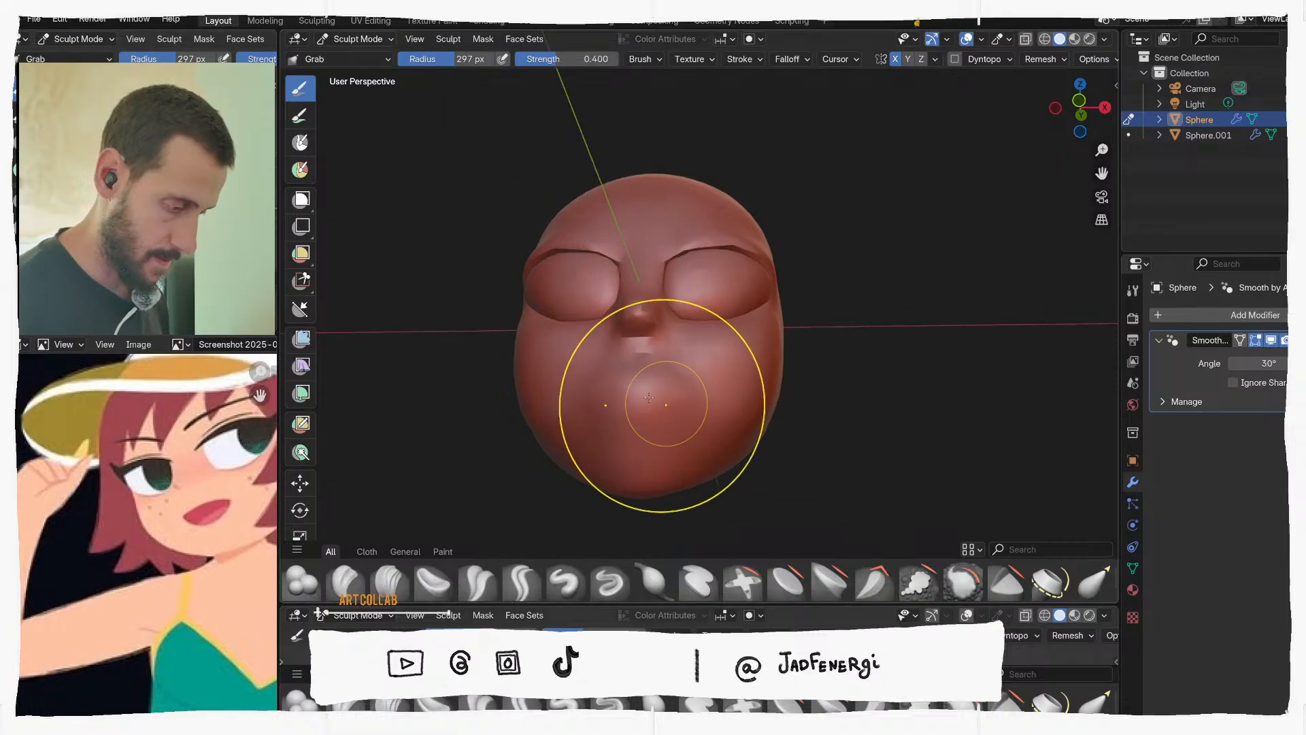
{"action": "key", "text": "f"}
{"action": "left_click", "coordinate": [616, 398]}
{"action": "left_click_drag", "start_coordinate": [636, 382], "coordinate": [640, 371]}
{"action": "middle_click_drag", "start_coordinate": [745, 272], "coordinate": [706, 291]}
Switch sculpting to the eye and expand the brush shelf to show all available brushes
{"action": "key", "text": "alt+q"}
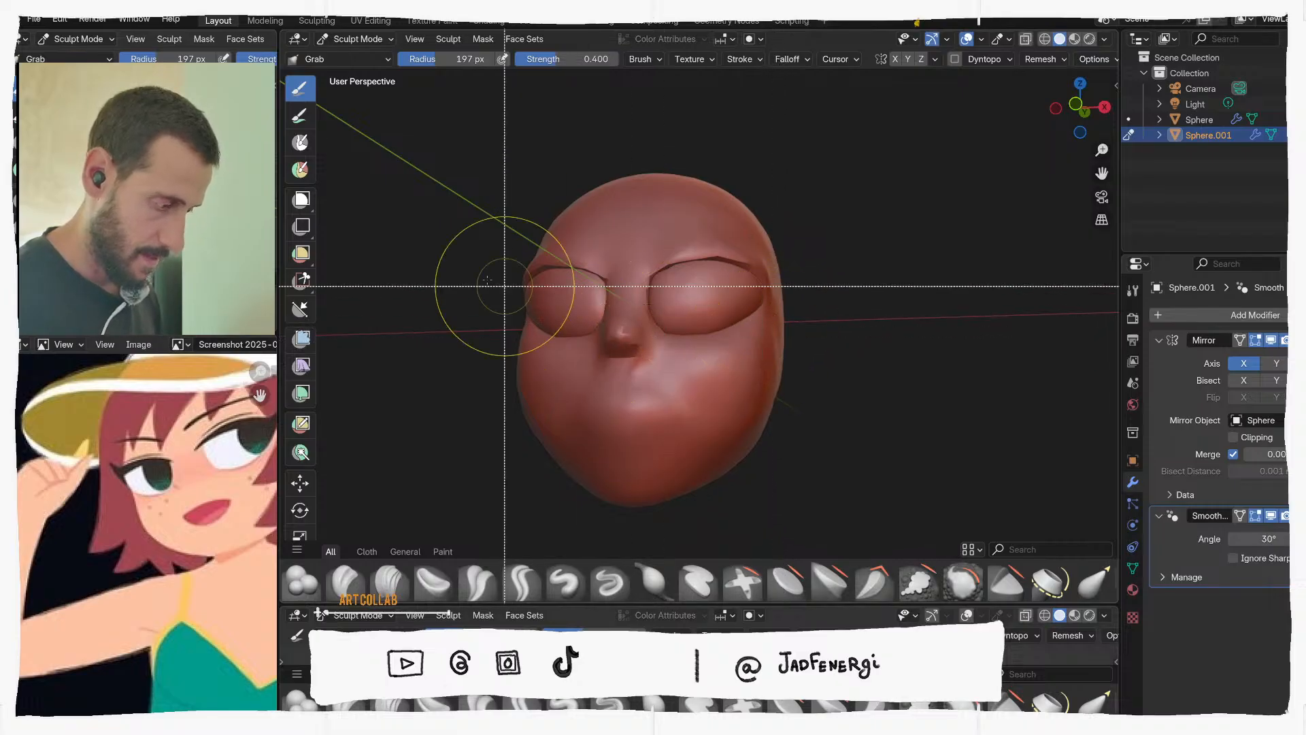
{"action": "left_click", "coordinate": [299, 116]}
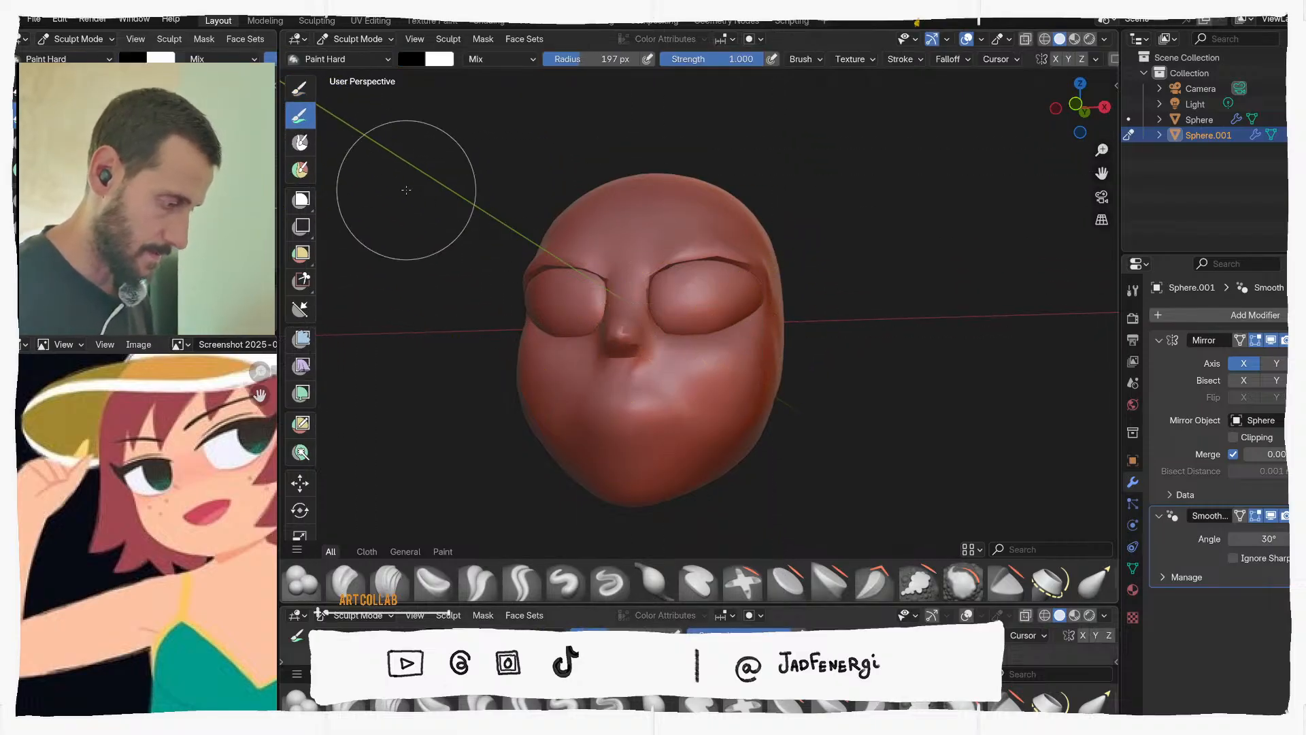
{"action": "key", "text": "g"}
{"action": "mouse_move", "coordinate": [687, 293]}
{"action": "middle_mouse_down"}
{"action": "mouse_move", "coordinate": [642, 263]}
{"action": "mouse_move", "coordinate": [636, 204]}
{"action": "mouse_move", "coordinate": [730, 322]}
{"action": "middle_mouse_up"}
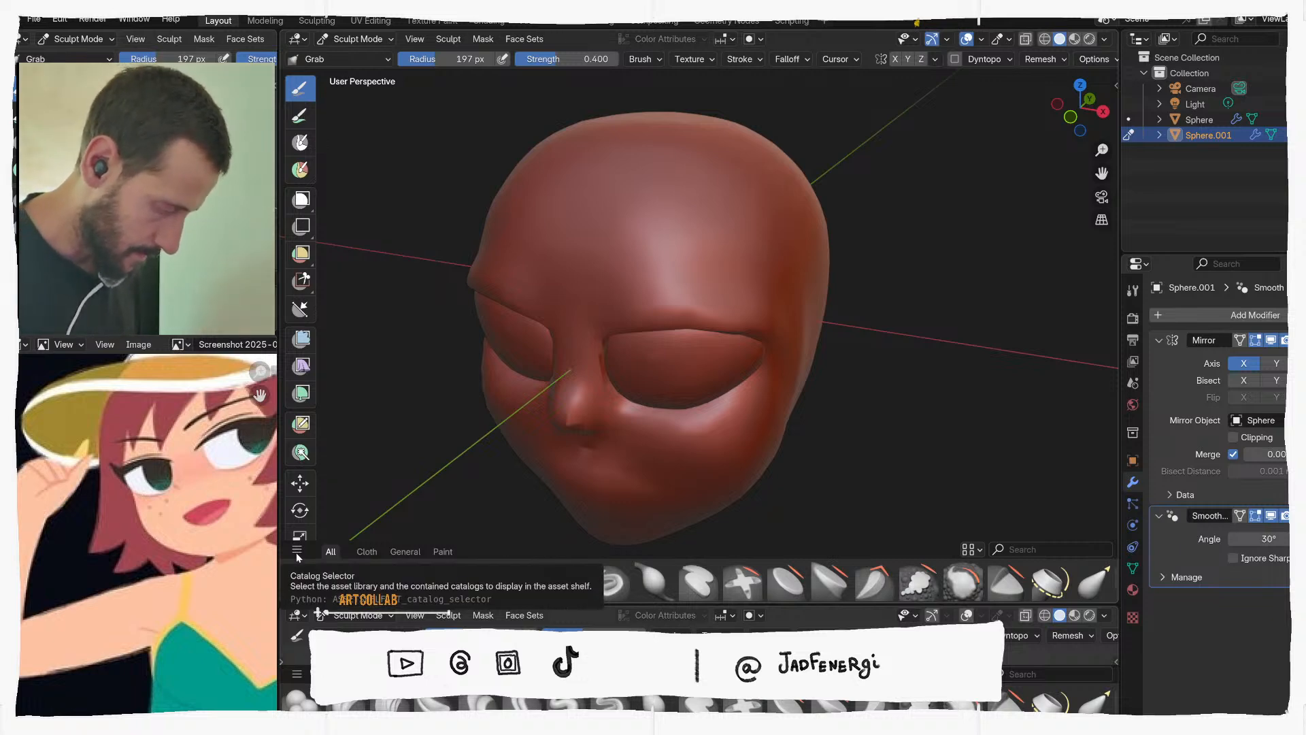
{"action": "middle_click_drag", "start_coordinate": [452, 379], "coordinate": [464, 353]}
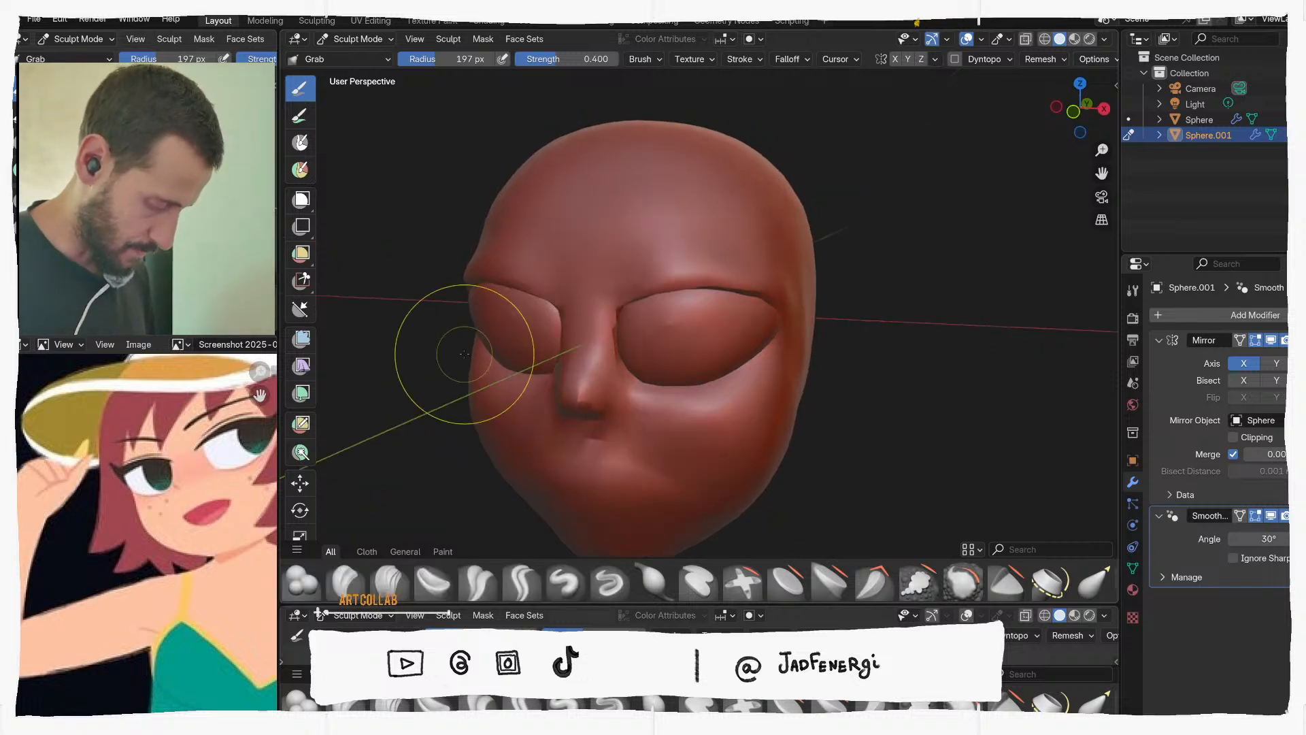
{"action": "left_click", "coordinate": [302, 553]}
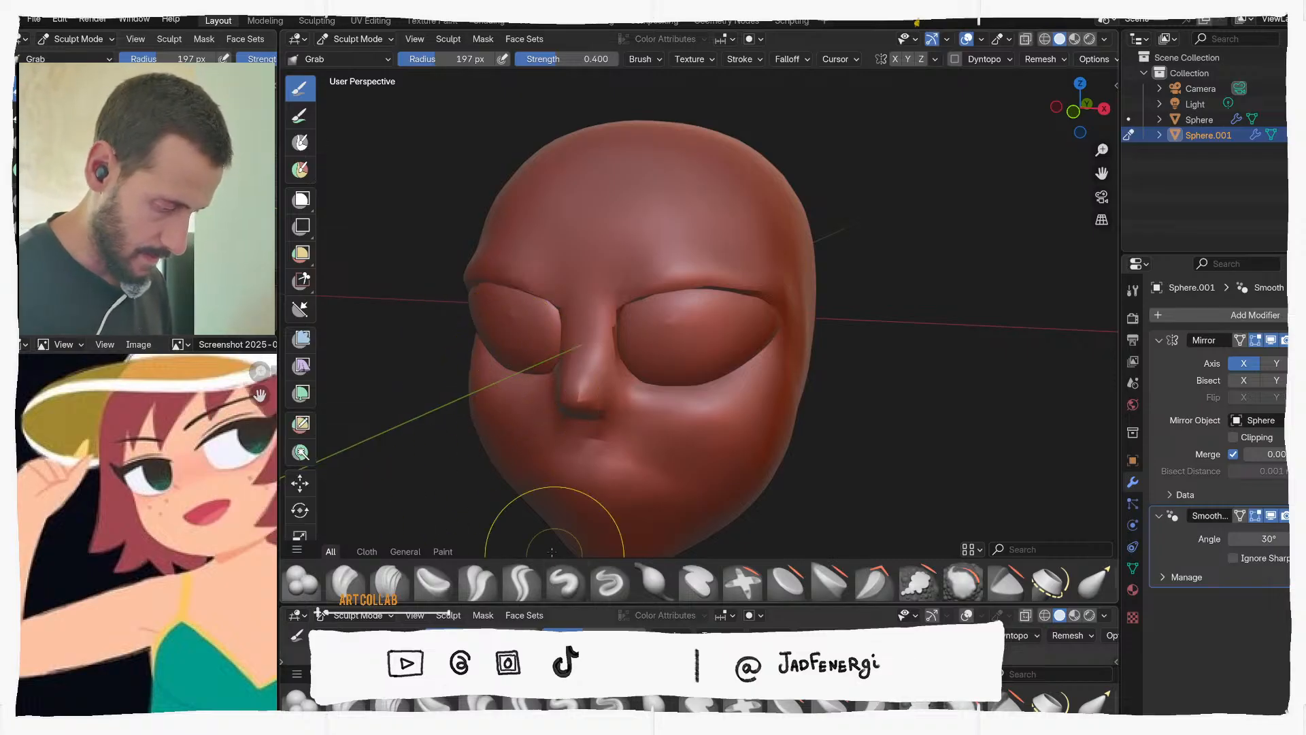
{"action": "left_click_drag", "start_coordinate": [550, 557], "coordinate": [552, 409]}
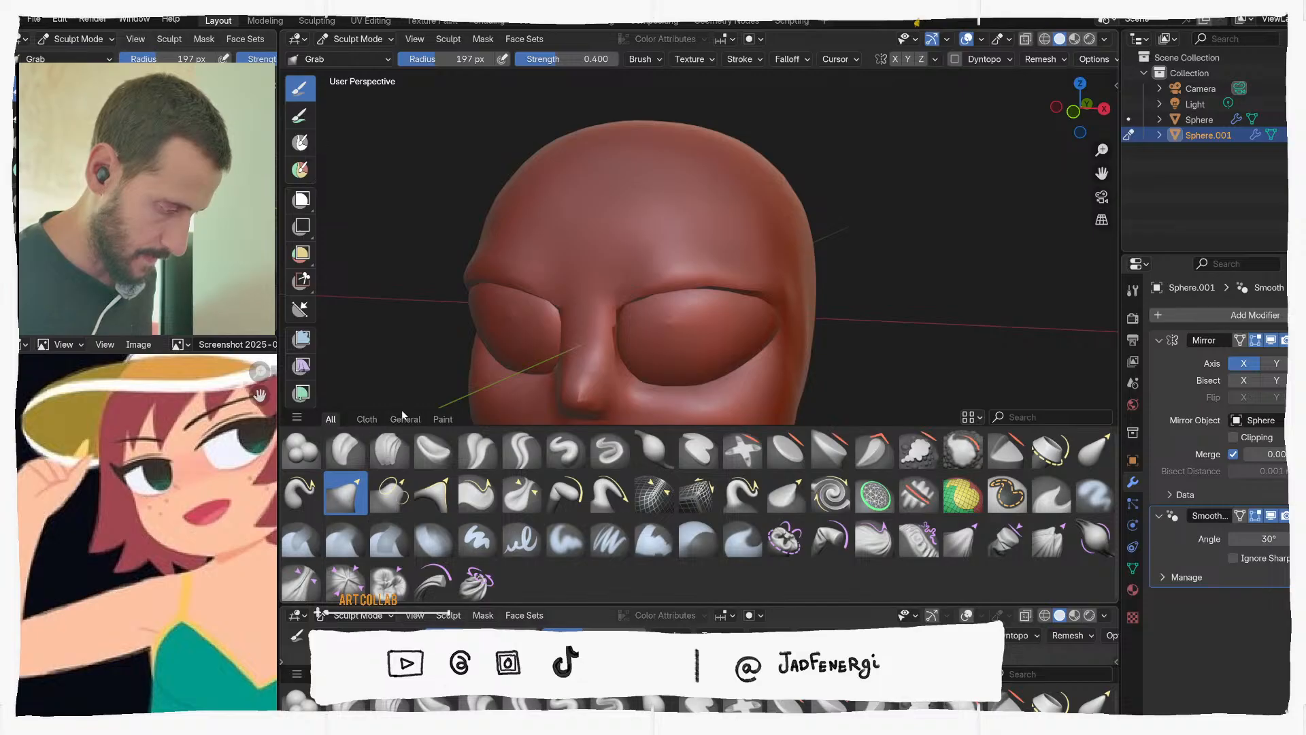
Search the brush library for "scr" and activate the Scrape/Fill brush
{"action": "left_click", "coordinate": [1033, 417]}
{"action": "type", "text": "س"}
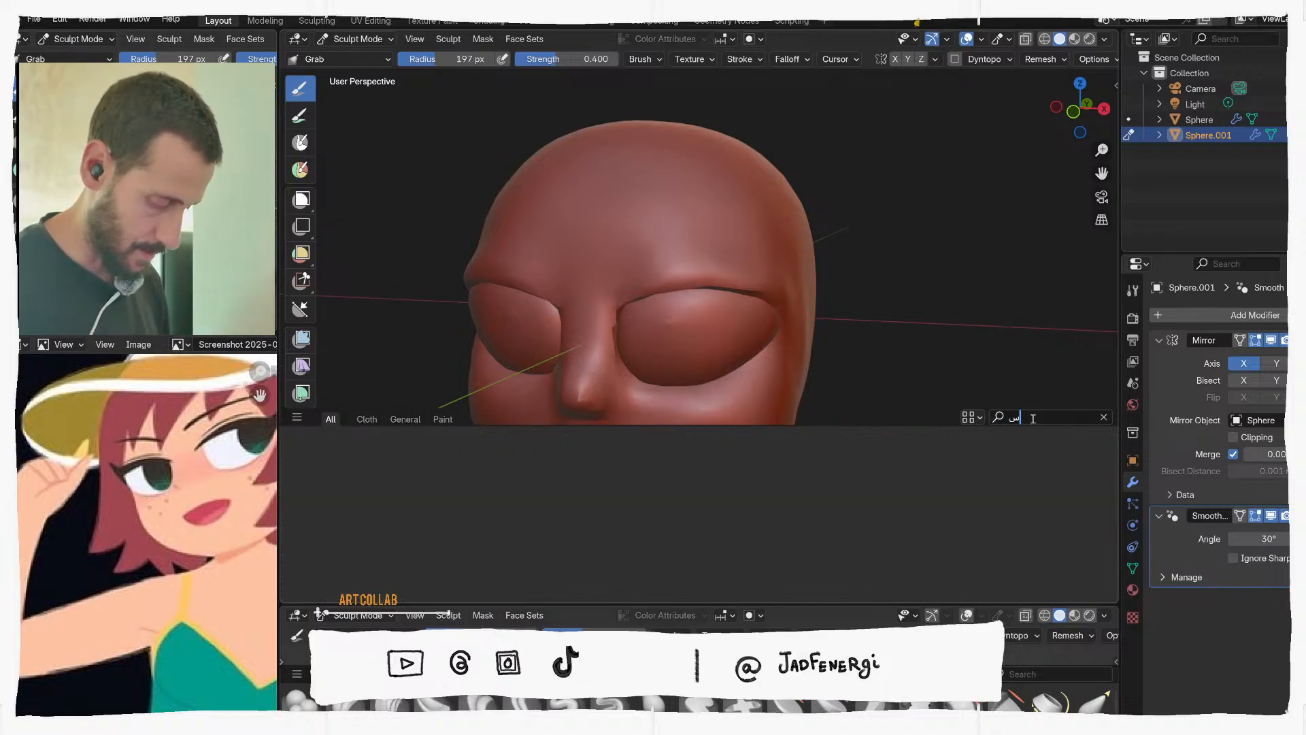
{"action": "key", "text": "BackSpace"}
{"action": "type", "text": "س"}
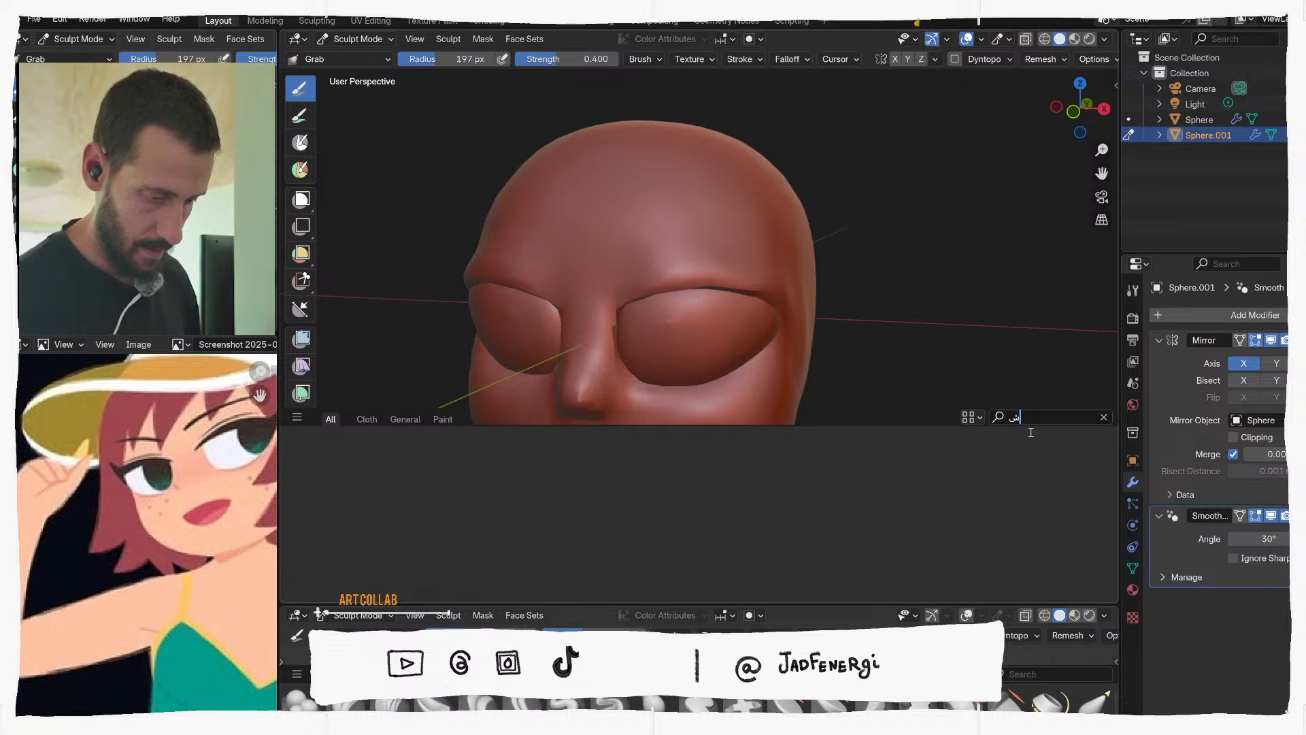
{"action": "key", "text": "BackSpace"}
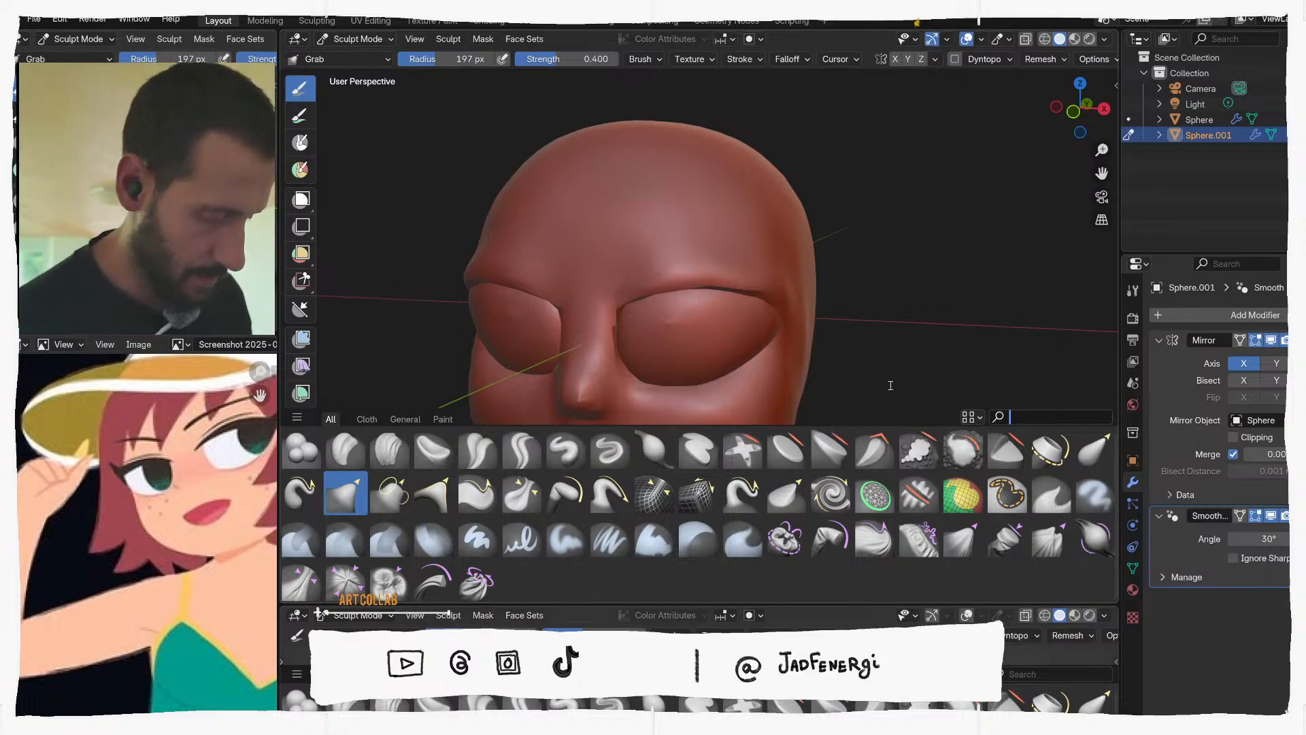
{"action": "type", "text": "s"}
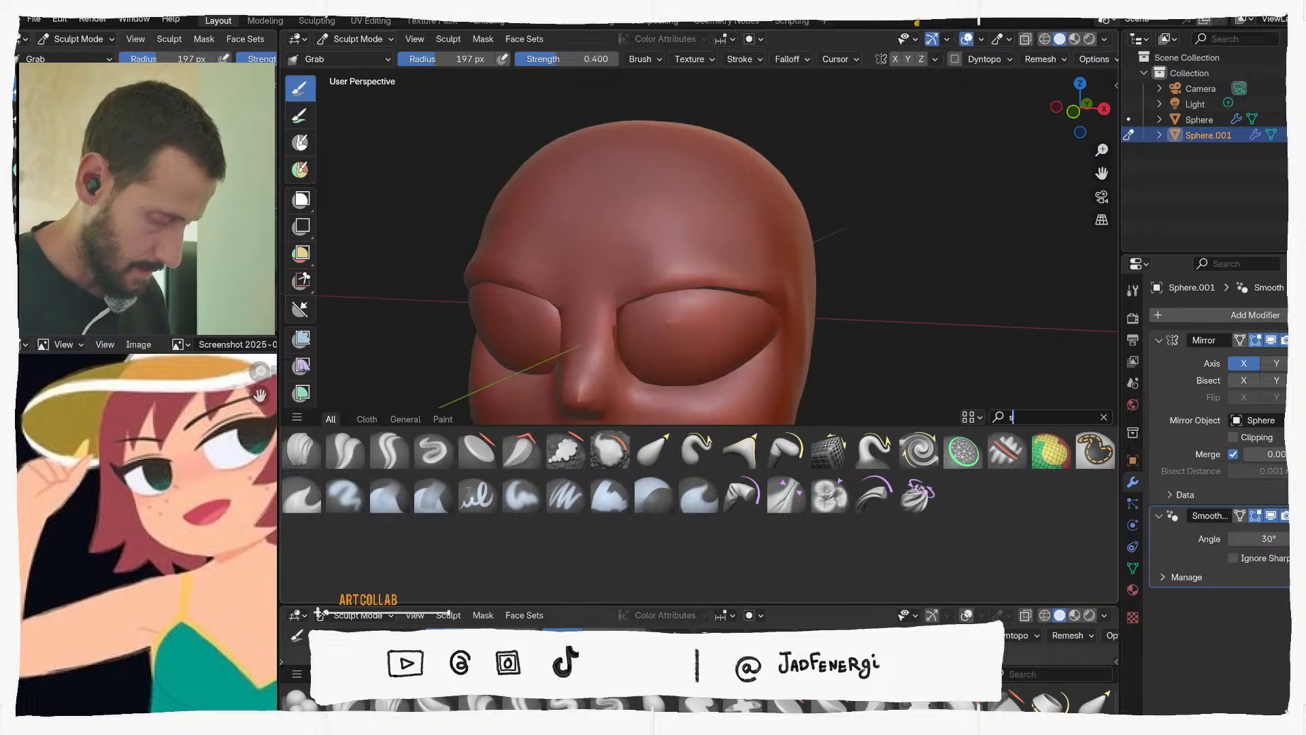
{"action": "type", "text": "cr"}
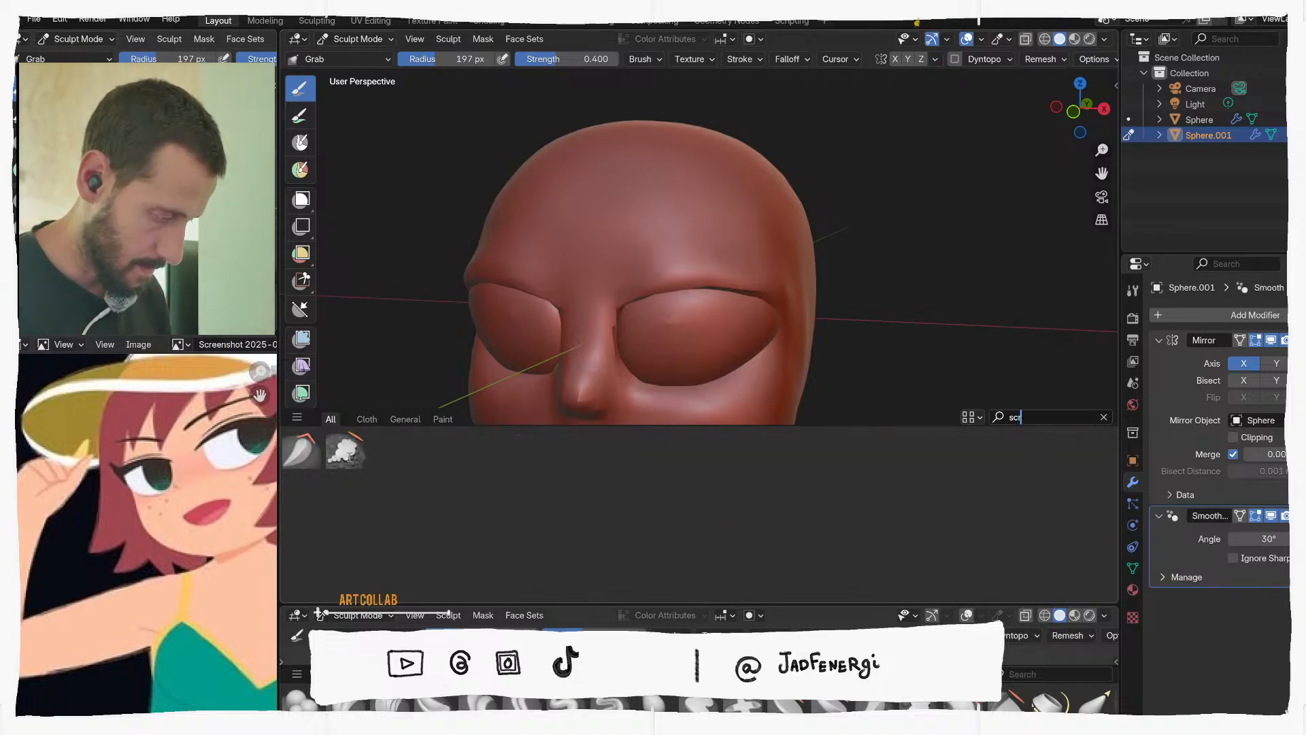
{"action": "left_click", "coordinate": [347, 452]}
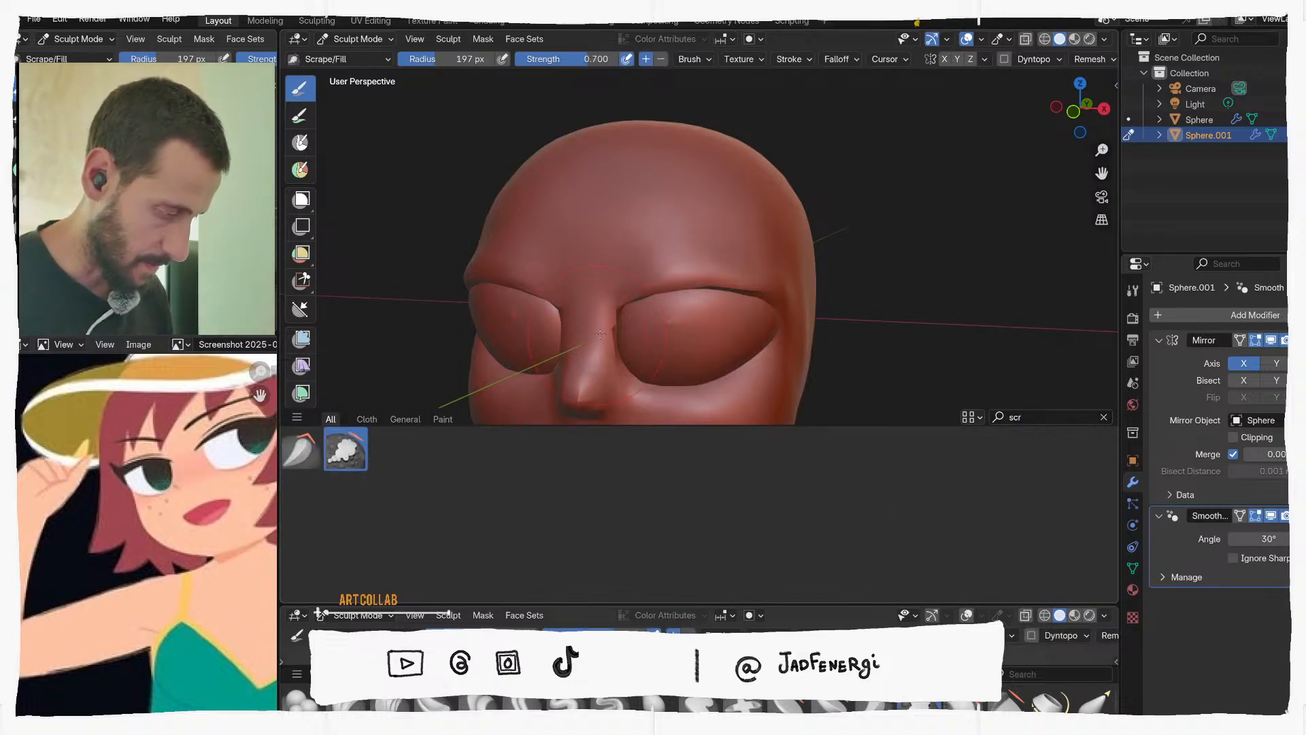
Shrink the brush shelf back to a single row to free space around the head
{"action": "middle_click_drag", "start_coordinate": [601, 334], "coordinate": [633, 320]}
{"action": "scroll", "coordinate": [633, 320], "scroll_direction": "up", "scroll_amount": 2}
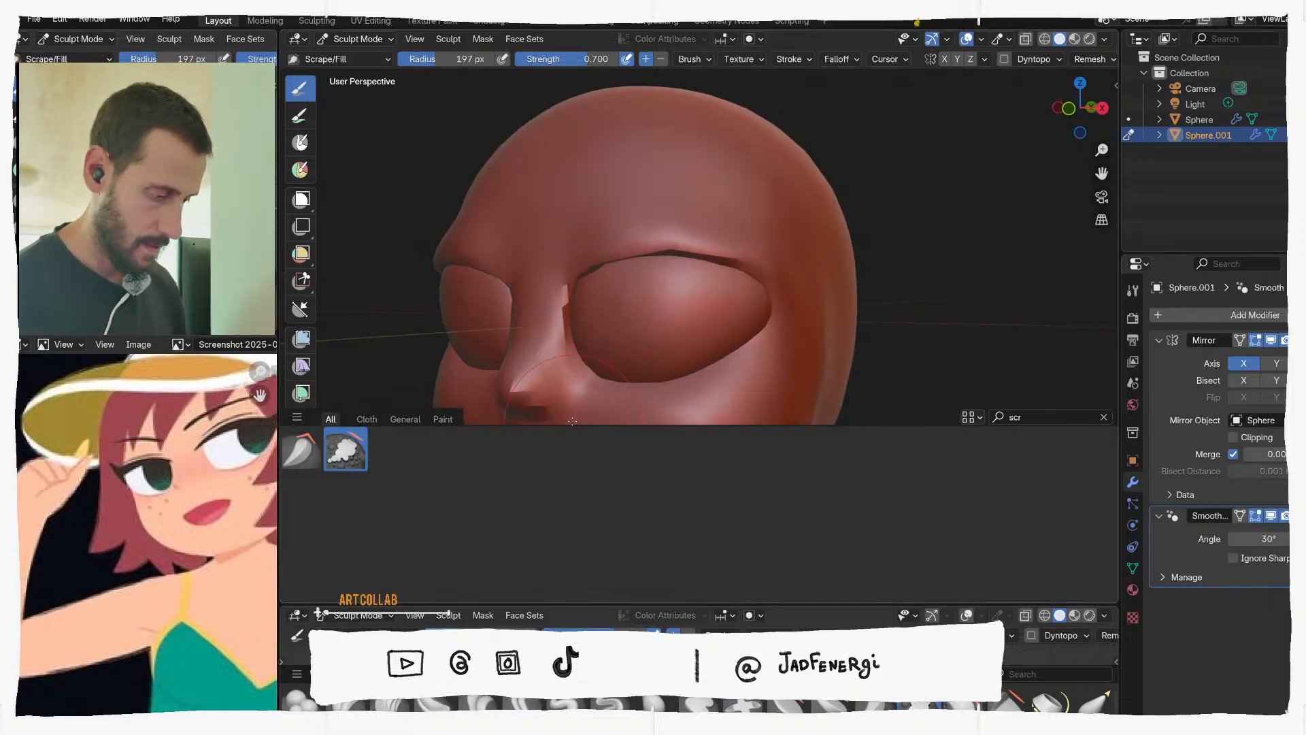
{"action": "left_click_drag", "start_coordinate": [570, 426], "coordinate": [408, 603]}
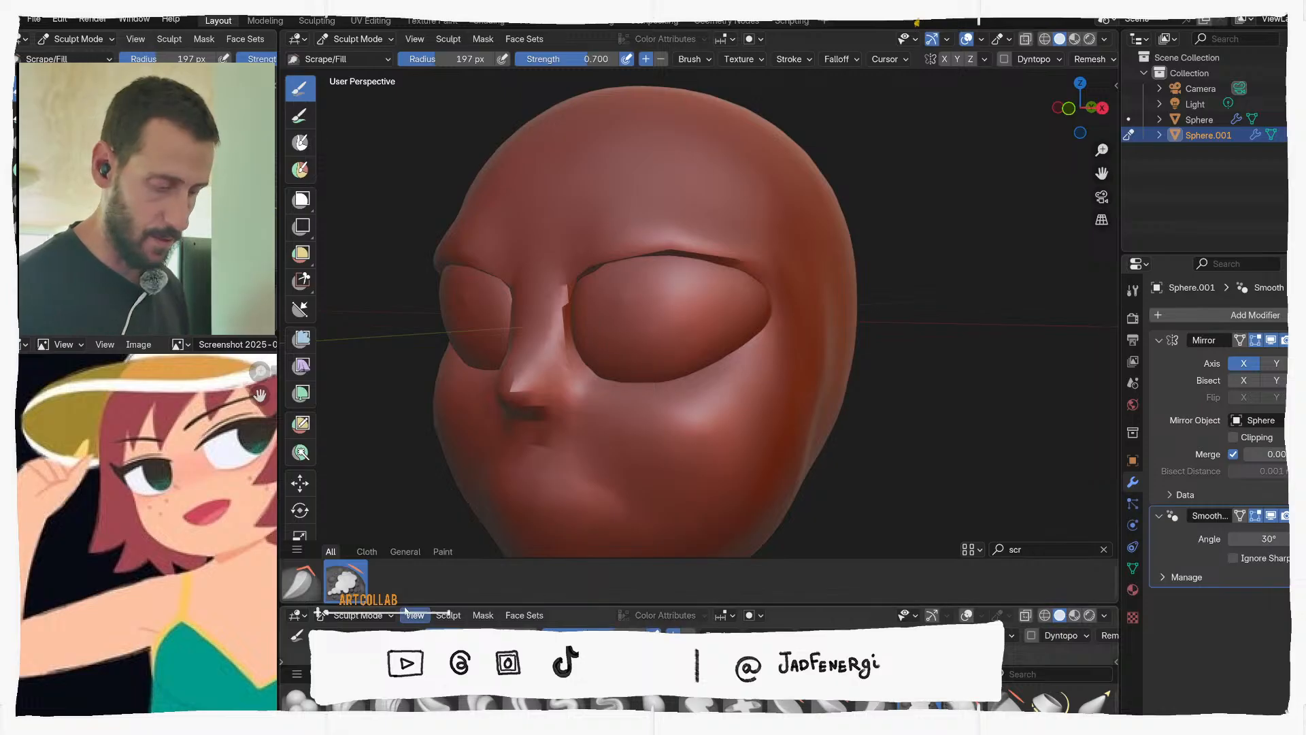
Activate the Grab brush and switch sculpting from the eye to the head
{"action": "middle_click_drag", "start_coordinate": [899, 295], "coordinate": [695, 293]}
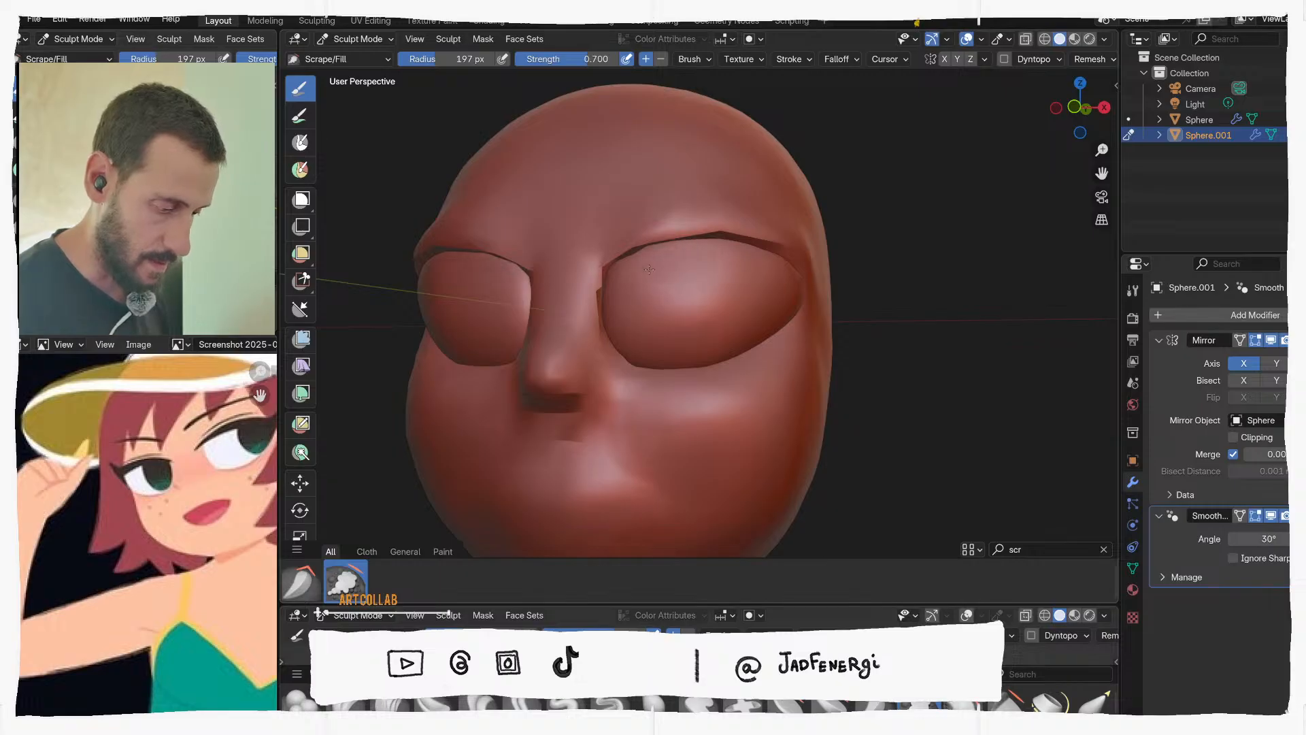
{"action": "middle_click_drag", "start_coordinate": [780, 238], "coordinate": [620, 293]}
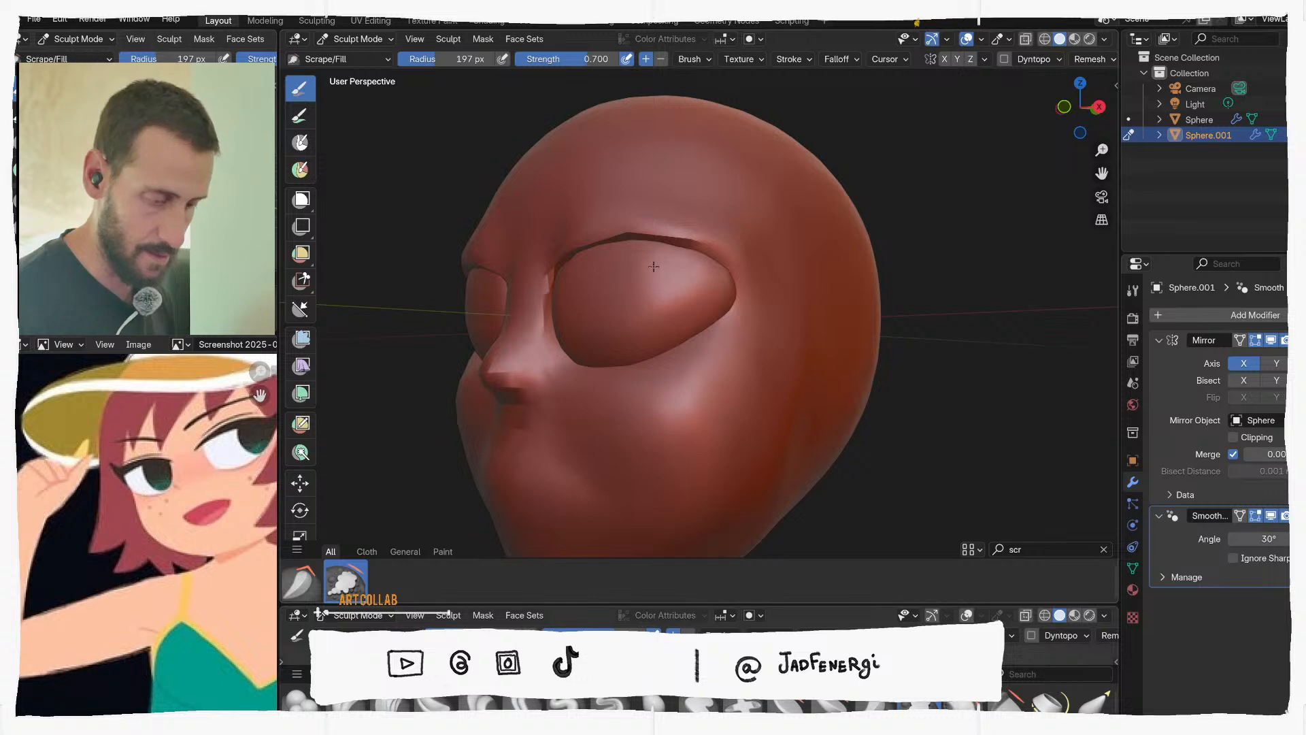
{"action": "middle_click_drag", "start_coordinate": [654, 267], "coordinate": [682, 279]}
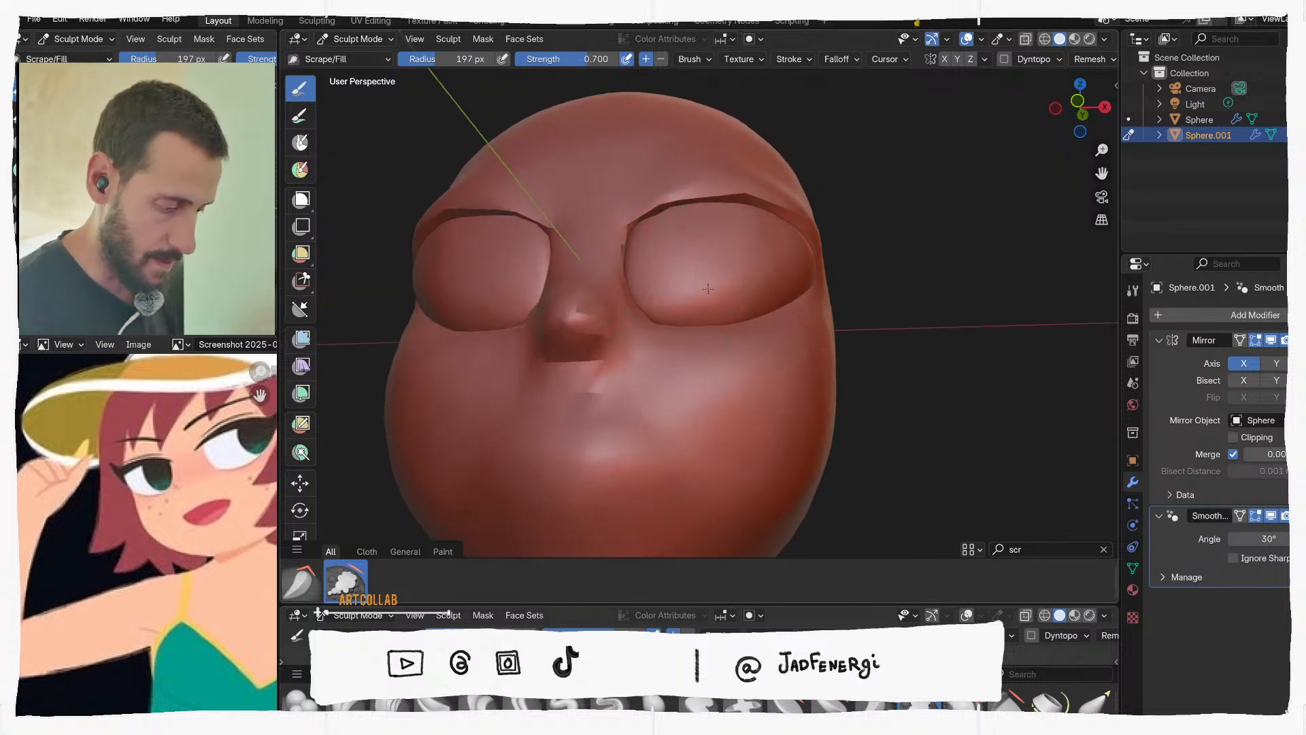
{"action": "middle_click_drag", "start_coordinate": [821, 255], "coordinate": [678, 323]}
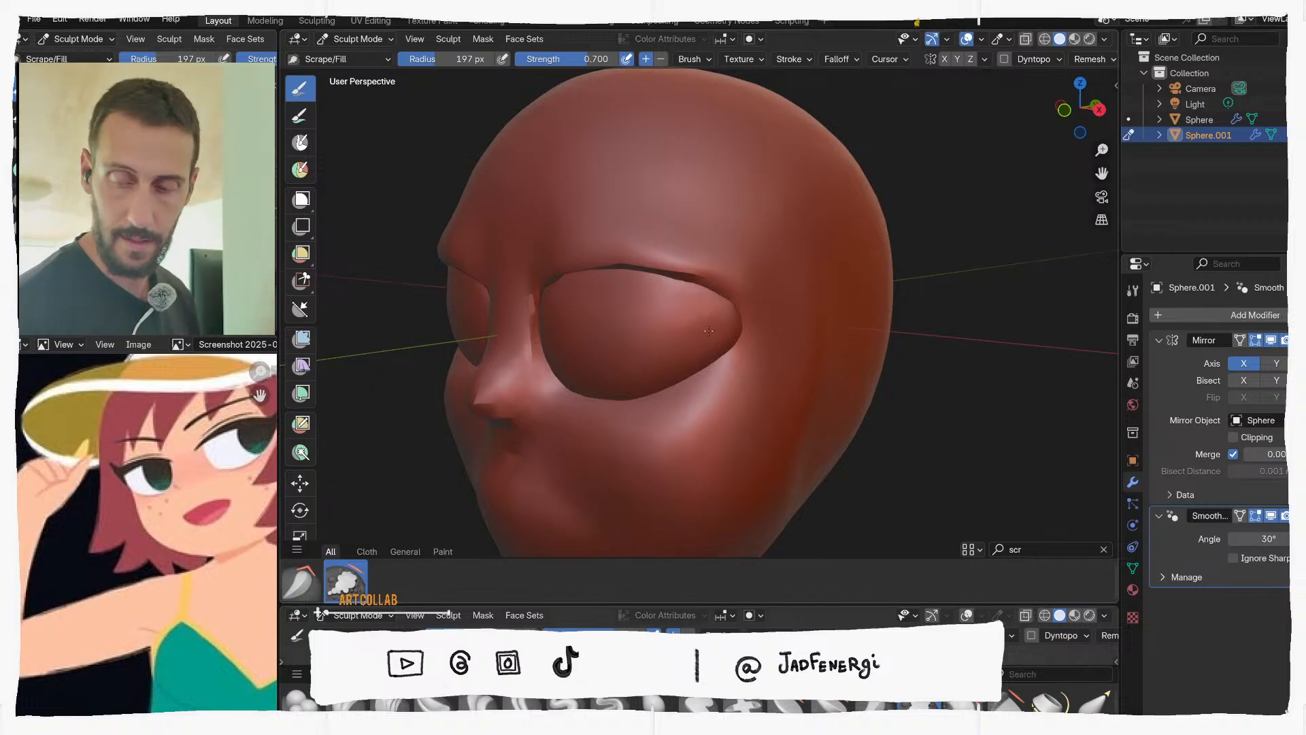
{"action": "key", "text": "Escape"}
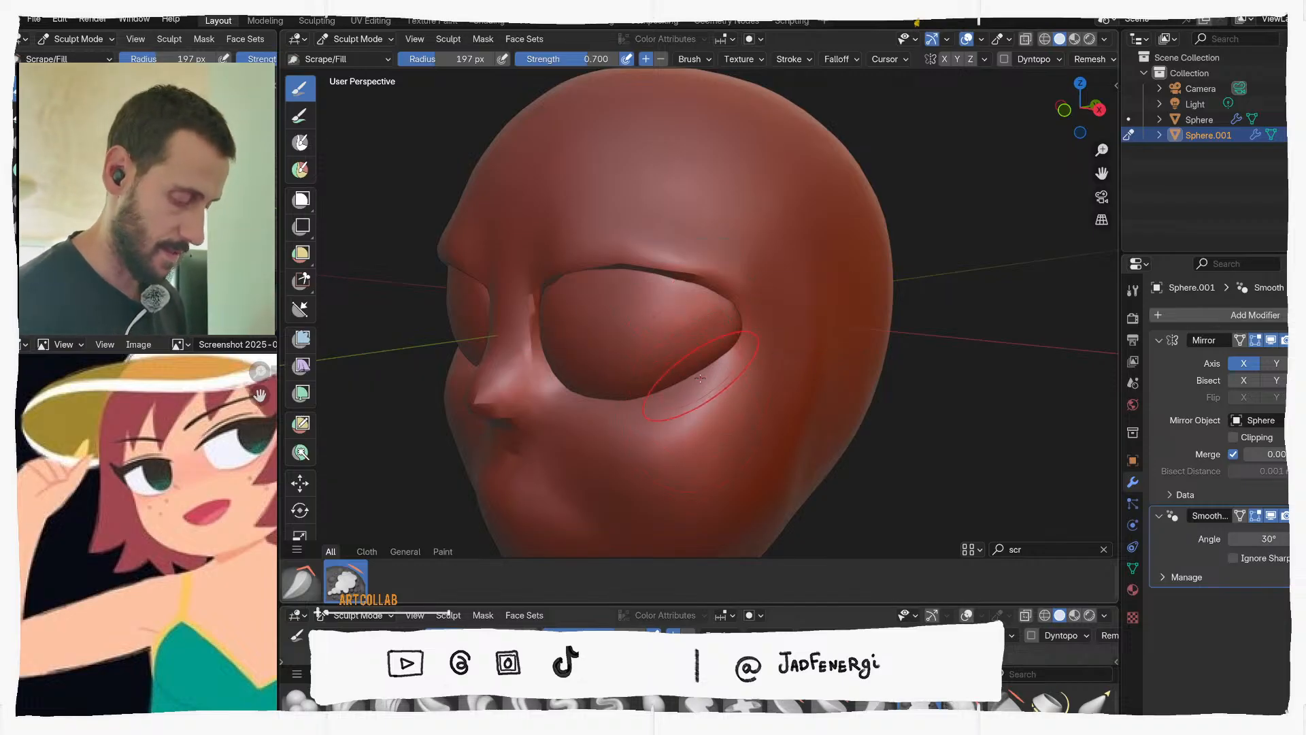
{"action": "key", "text": "g"}
{"action": "mouse_move", "coordinate": [722, 311]}
{"action": "middle_mouse_down"}
{"action": "mouse_move", "coordinate": [714, 320]}
{"action": "mouse_move", "coordinate": [738, 257]}
{"action": "mouse_move", "coordinate": [753, 430]}
{"action": "mouse_move", "coordinate": [860, 336]}
{"action": "mouse_move", "coordinate": [736, 293]}
{"action": "middle_mouse_up"}
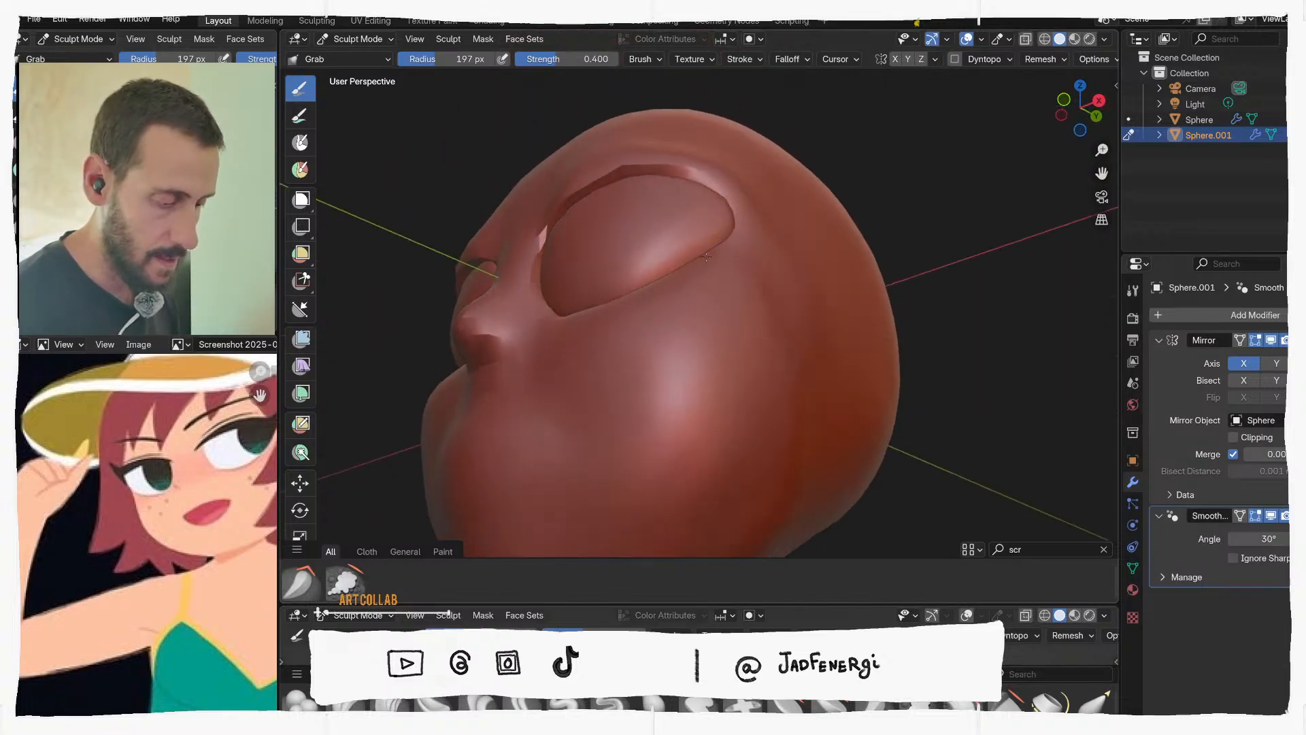
{"action": "key", "text": "alt+q"}
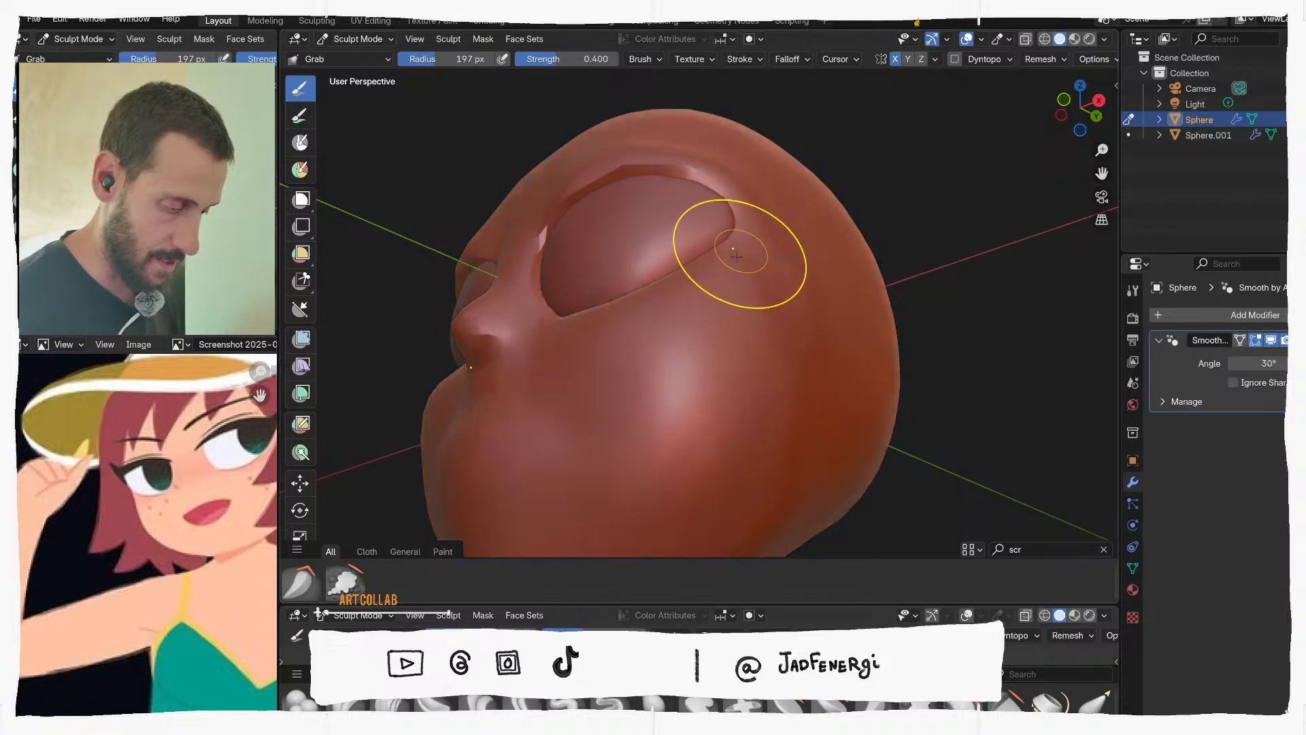
Enlarge the Grab brush to 305 px and reshape the head around the outer eye corner
{"action": "mouse_move", "coordinate": [743, 254]}
{"action": "middle_mouse_down"}
{"action": "mouse_move", "coordinate": [782, 254]}
{"action": "mouse_move", "coordinate": [782, 231]}
{"action": "middle_mouse_up"}
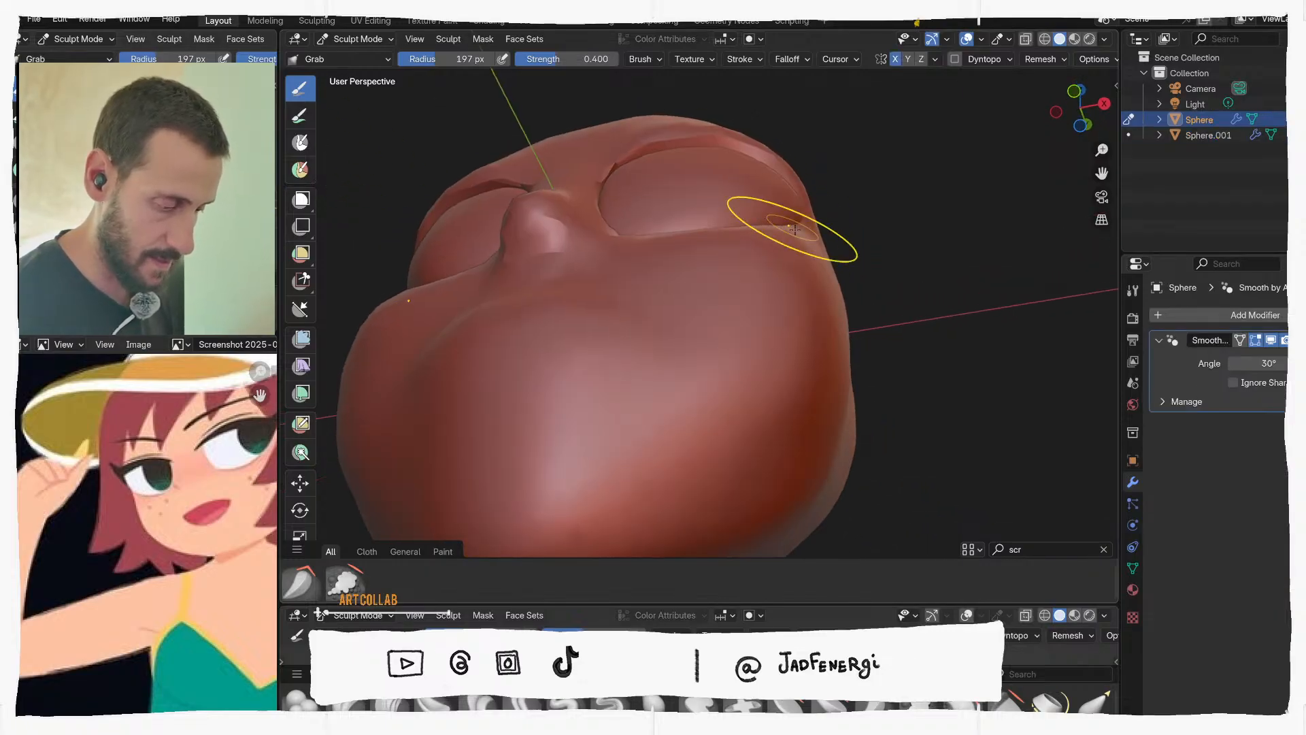
{"action": "key", "text": "f"}
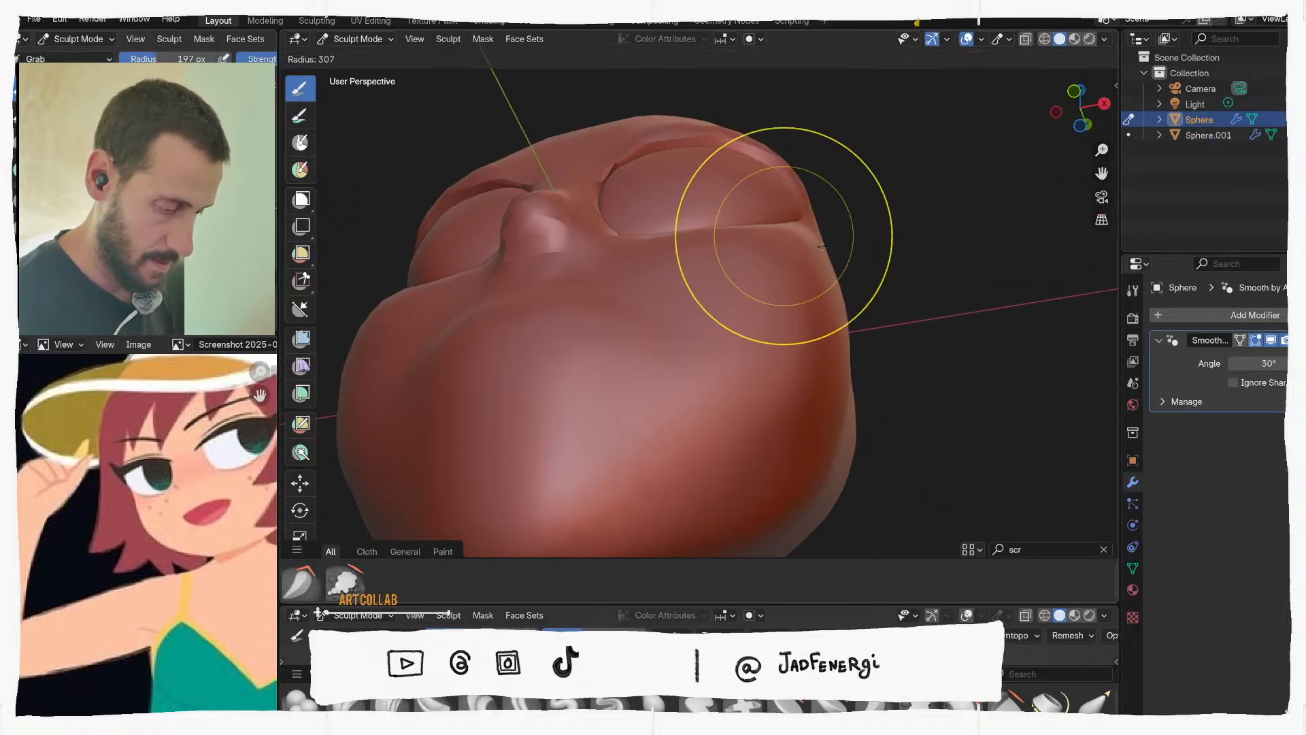
{"action": "left_click", "coordinate": [821, 236]}
{"action": "middle_click_drag", "start_coordinate": [822, 236], "coordinate": [686, 341]}
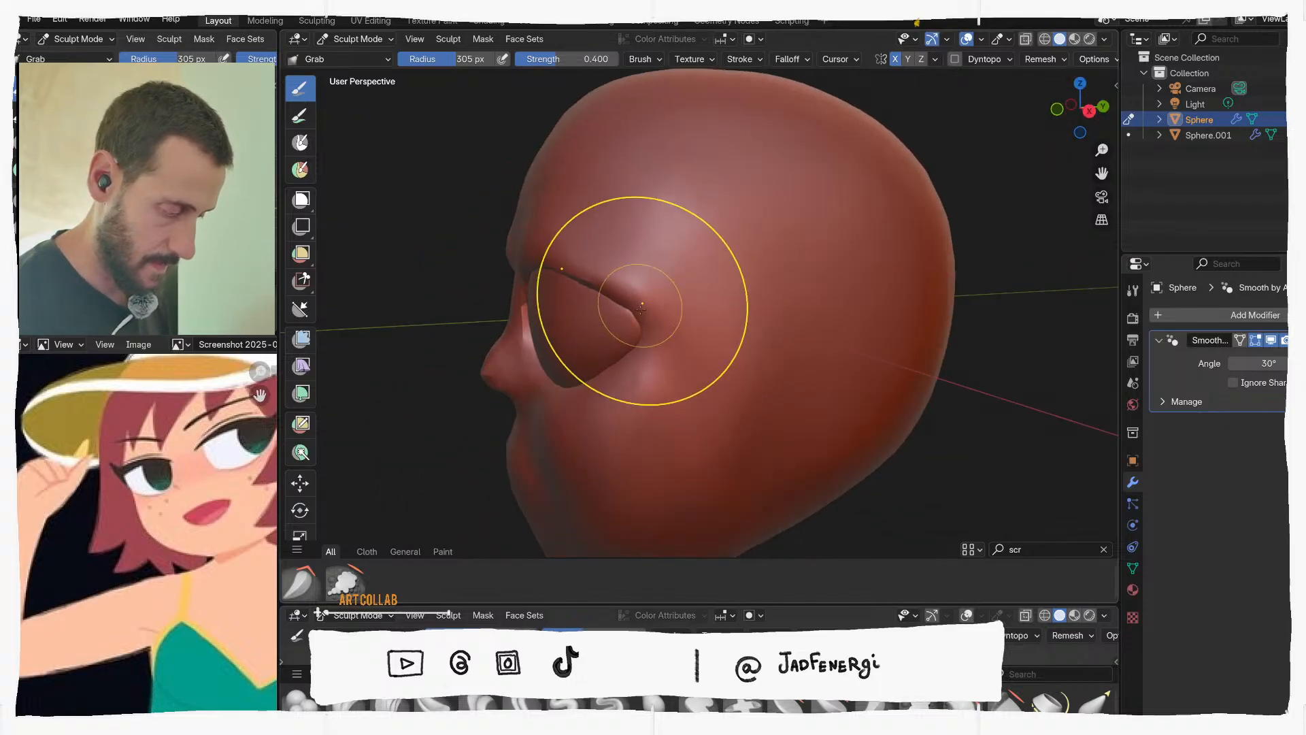
{"action": "middle_click_drag", "start_coordinate": [621, 299], "coordinate": [785, 249]}
{"action": "left_click_drag", "start_coordinate": [751, 256], "coordinate": [693, 264]}
Reduce the Grab brush to 180 px and refine the socket's outer edge beside the eye in front view
{"action": "key", "text": "f"}
{"action": "left_click", "coordinate": [670, 275]}
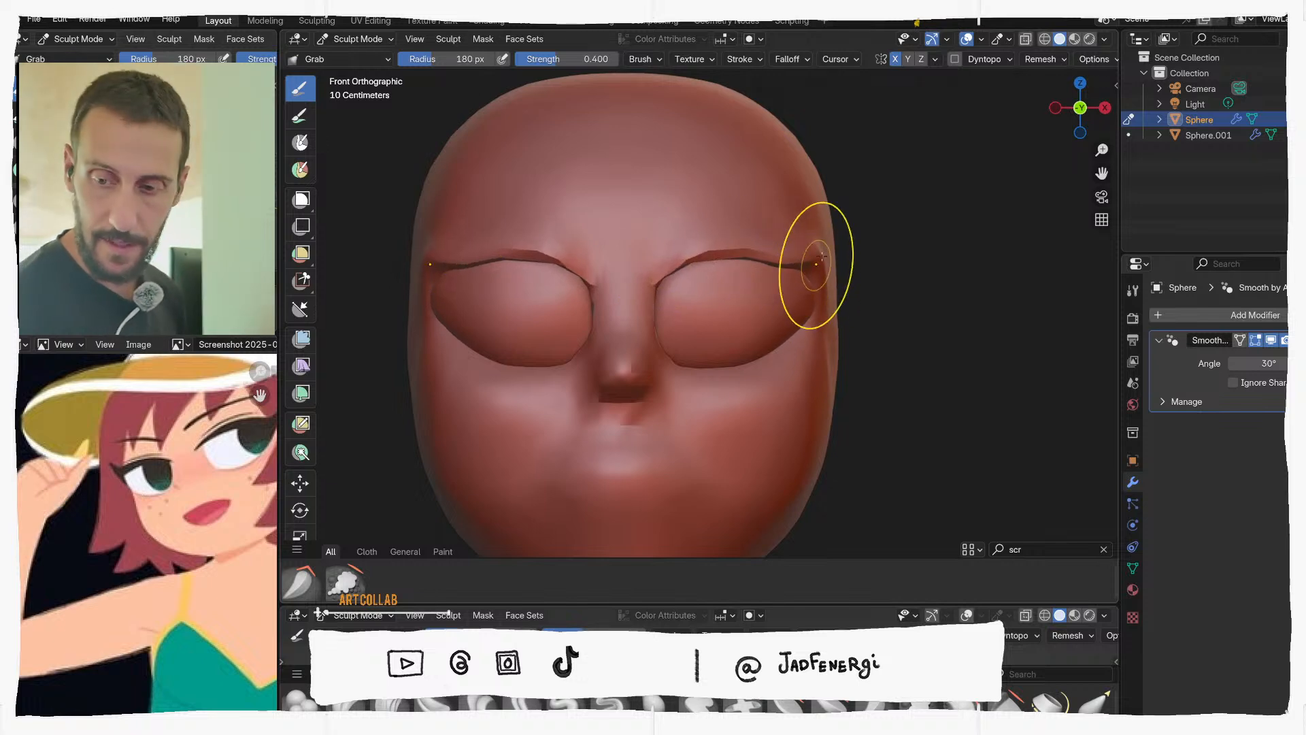
{"action": "mouse_move", "coordinate": [824, 293]}
{"action": "middle_mouse_down"}
{"action": "mouse_move", "coordinate": [786, 296]}
{"action": "mouse_move", "coordinate": [810, 303]}
{"action": "middle_mouse_up"}
{"action": "left_click_drag", "start_coordinate": [810, 336], "coordinate": [810, 330]}
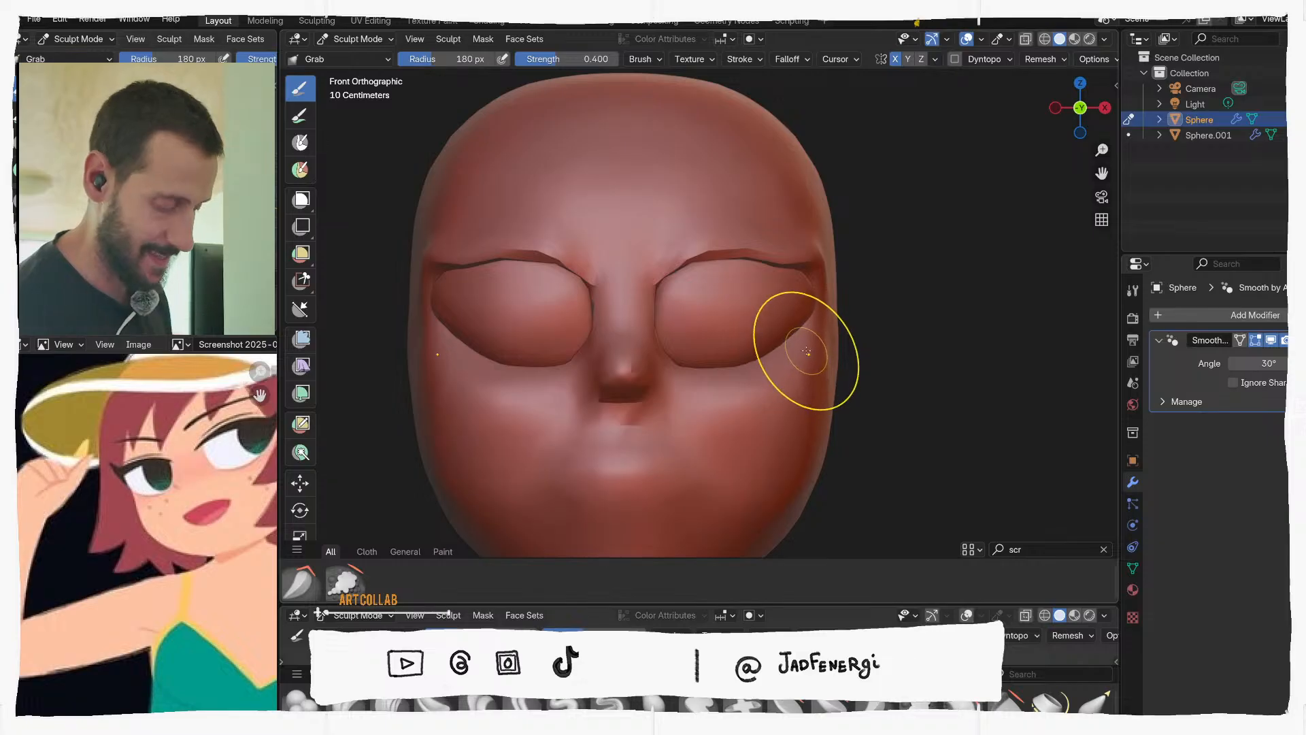
Switch to the Smooth brush for the head
{"action": "key", "text": "ctrl+Tab"}
{"action": "left_click", "coordinate": [787, 443]}
{"action": "key", "text": "shift+s"}
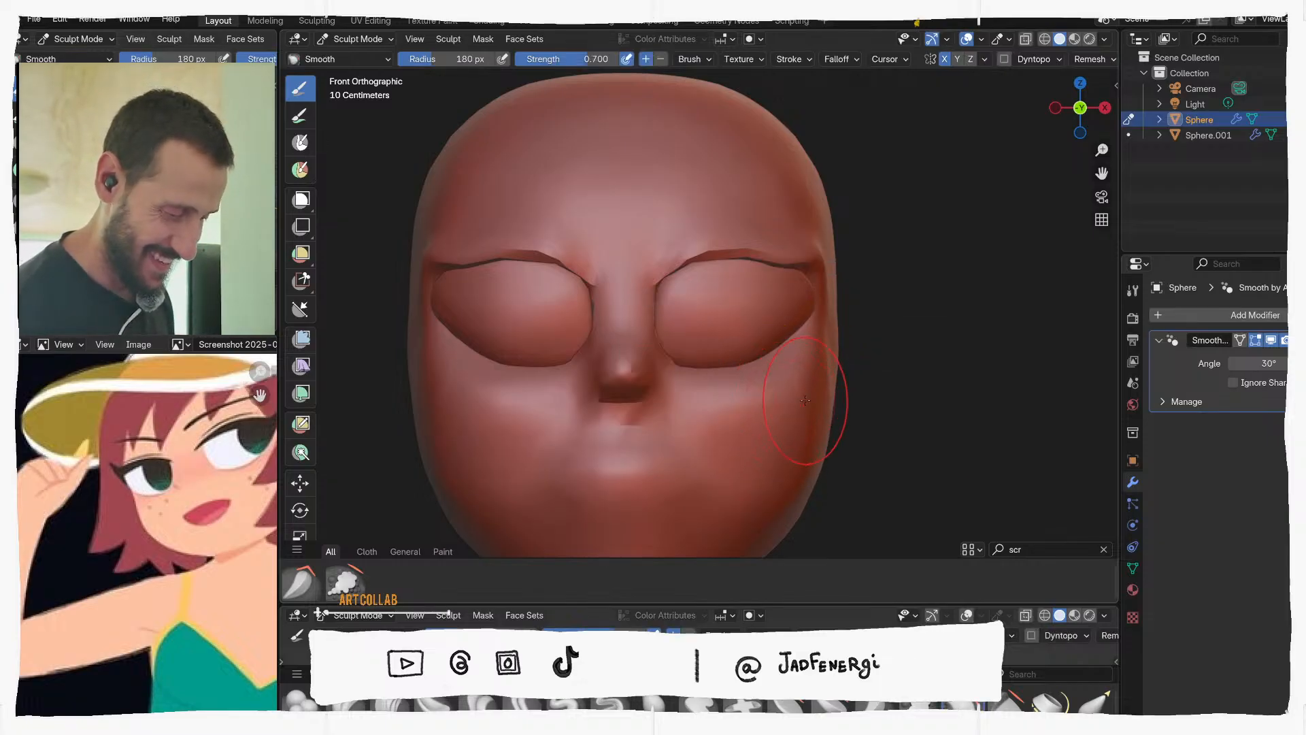
Clear the search filter of the brush library and activate the Clay brush
{"action": "left_click", "coordinate": [1101, 549]}
{"action": "type", "text": "sta"}
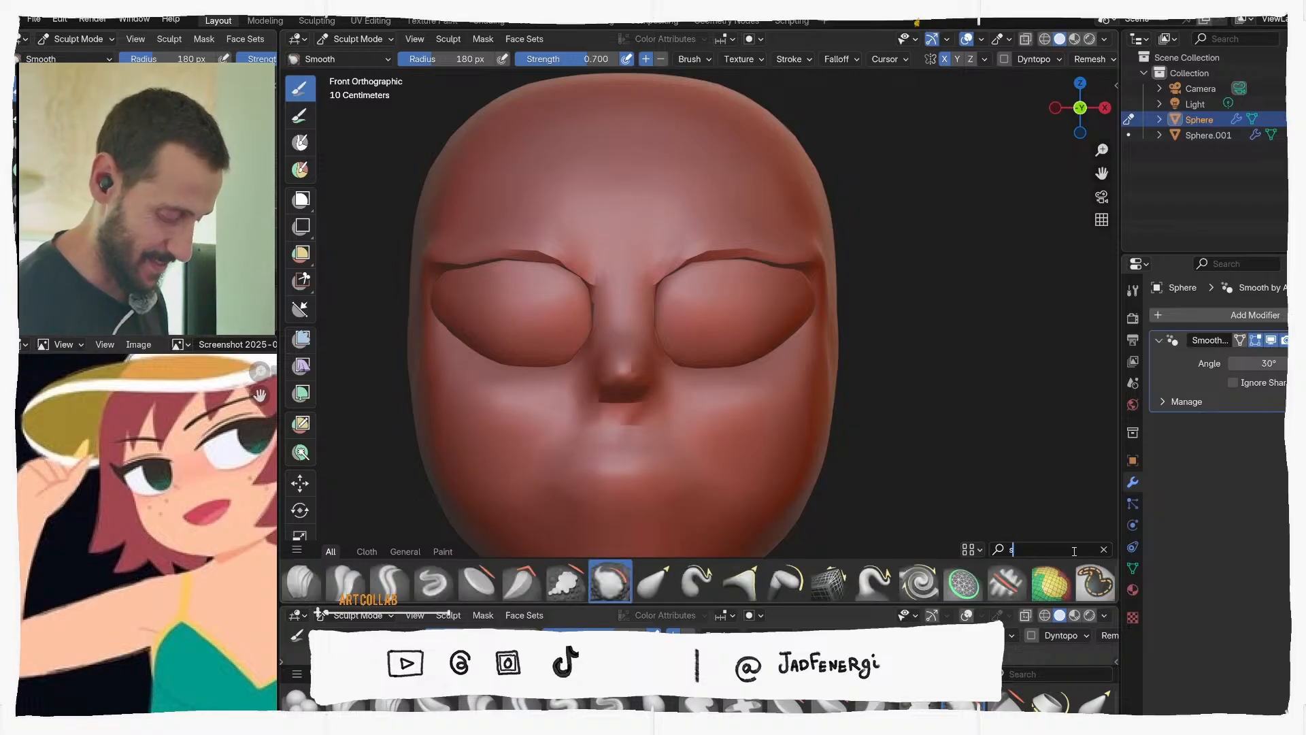
{"action": "key", "text": "BackSpace"}
{"action": "key", "text": "BackSpace"}
{"action": "key", "text": "BackSpace"}
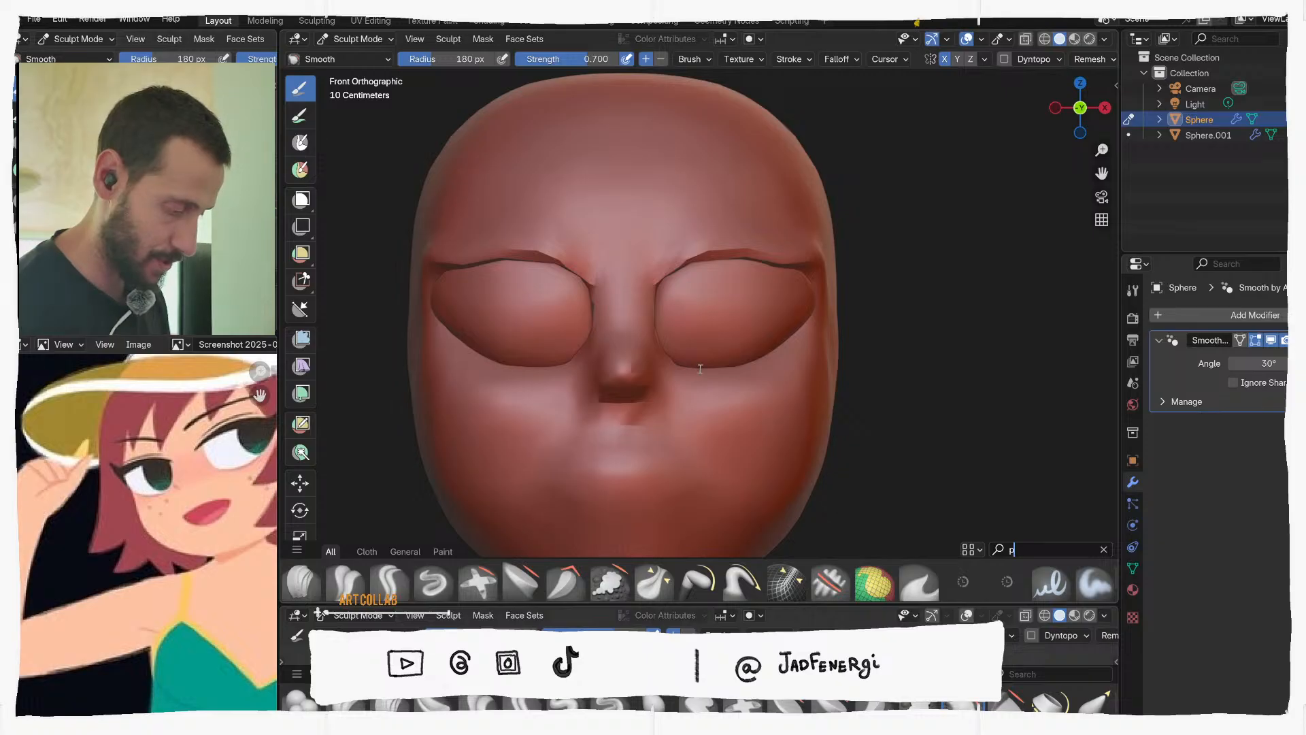
{"action": "left_click", "coordinate": [1104, 550]}
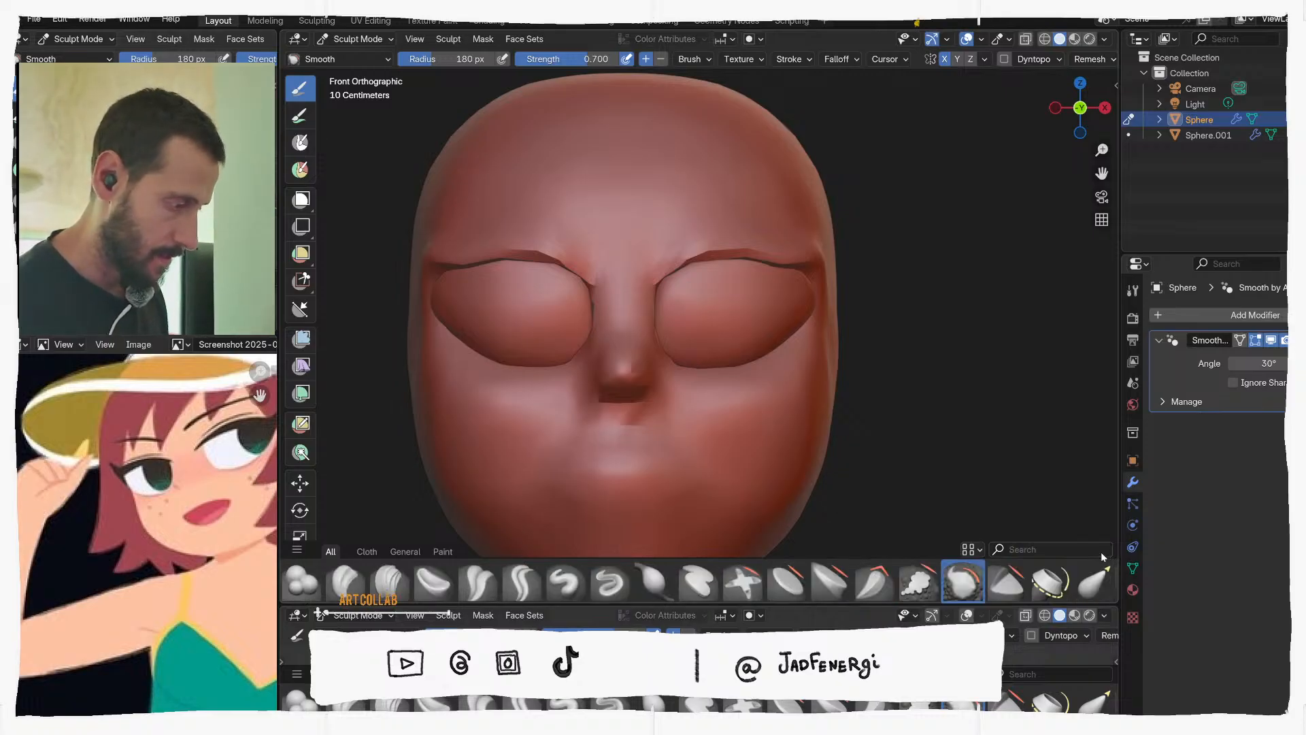
{"action": "left_click", "coordinate": [298, 551]}
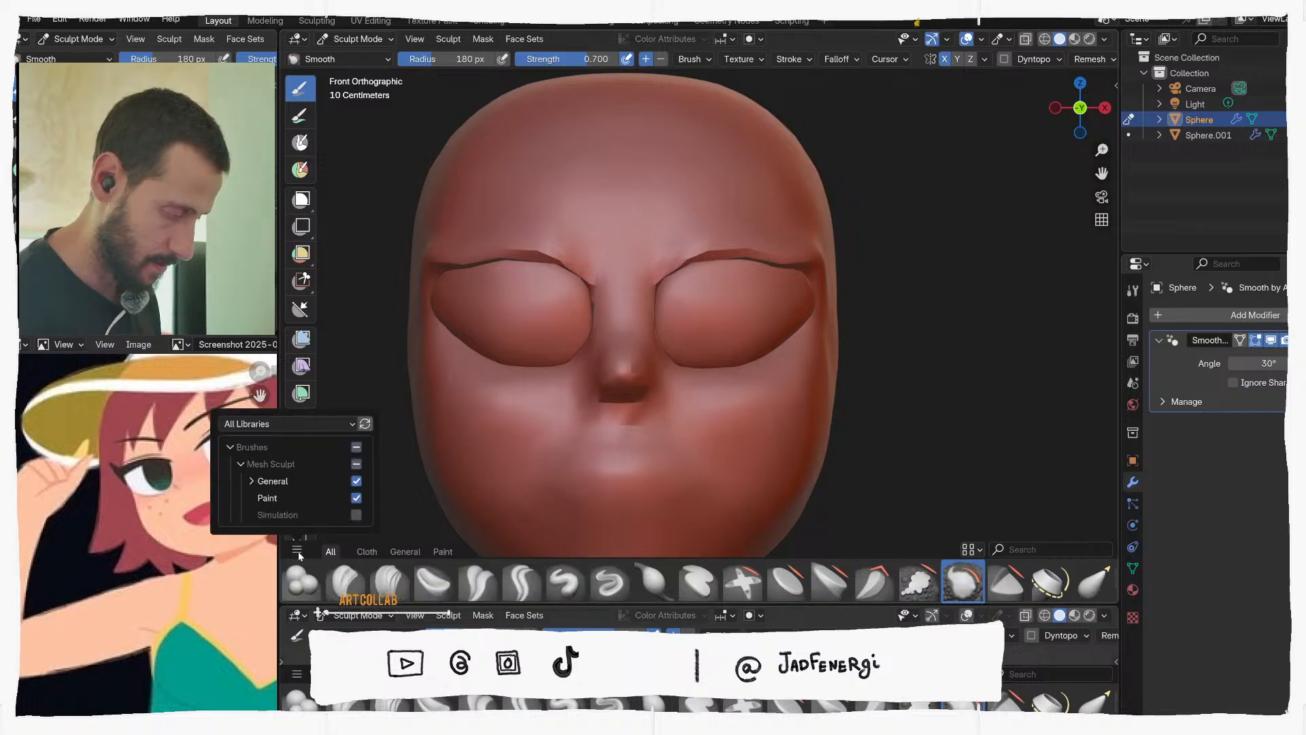
{"action": "left_click", "coordinate": [299, 551]}
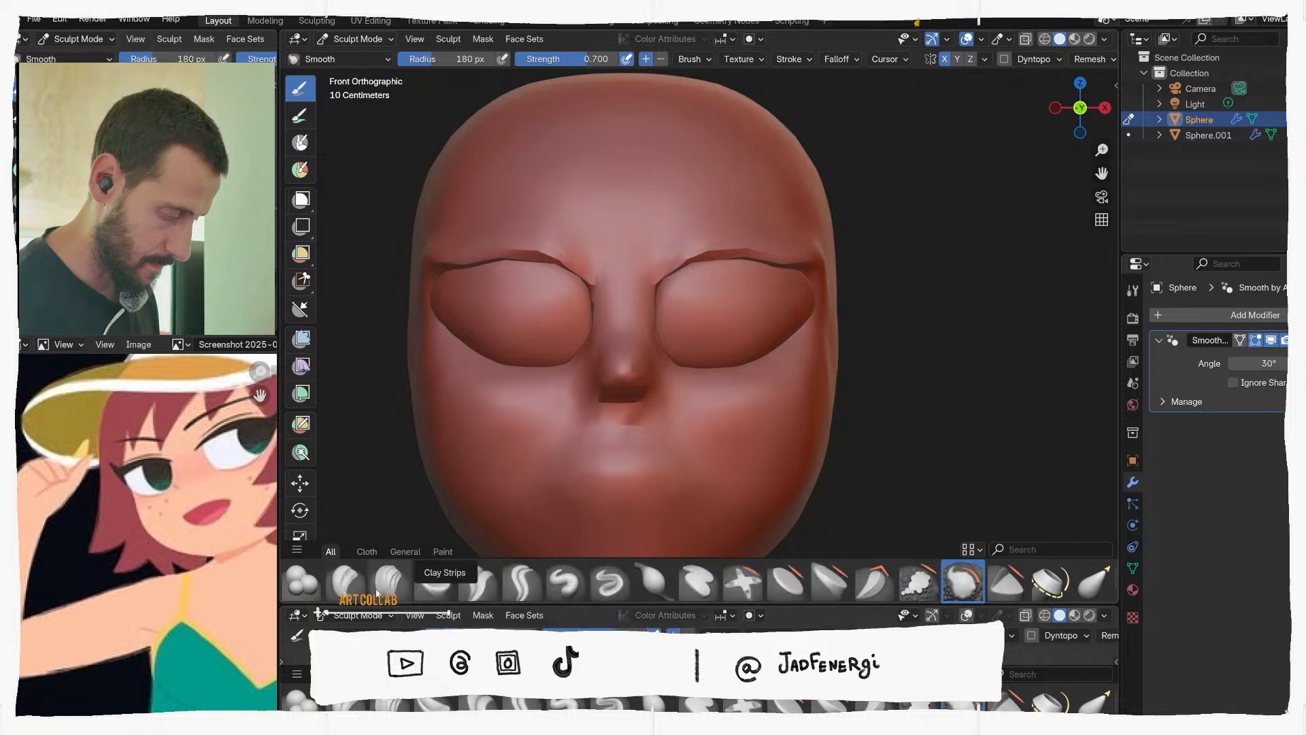
{"action": "left_click", "coordinate": [345, 584]}
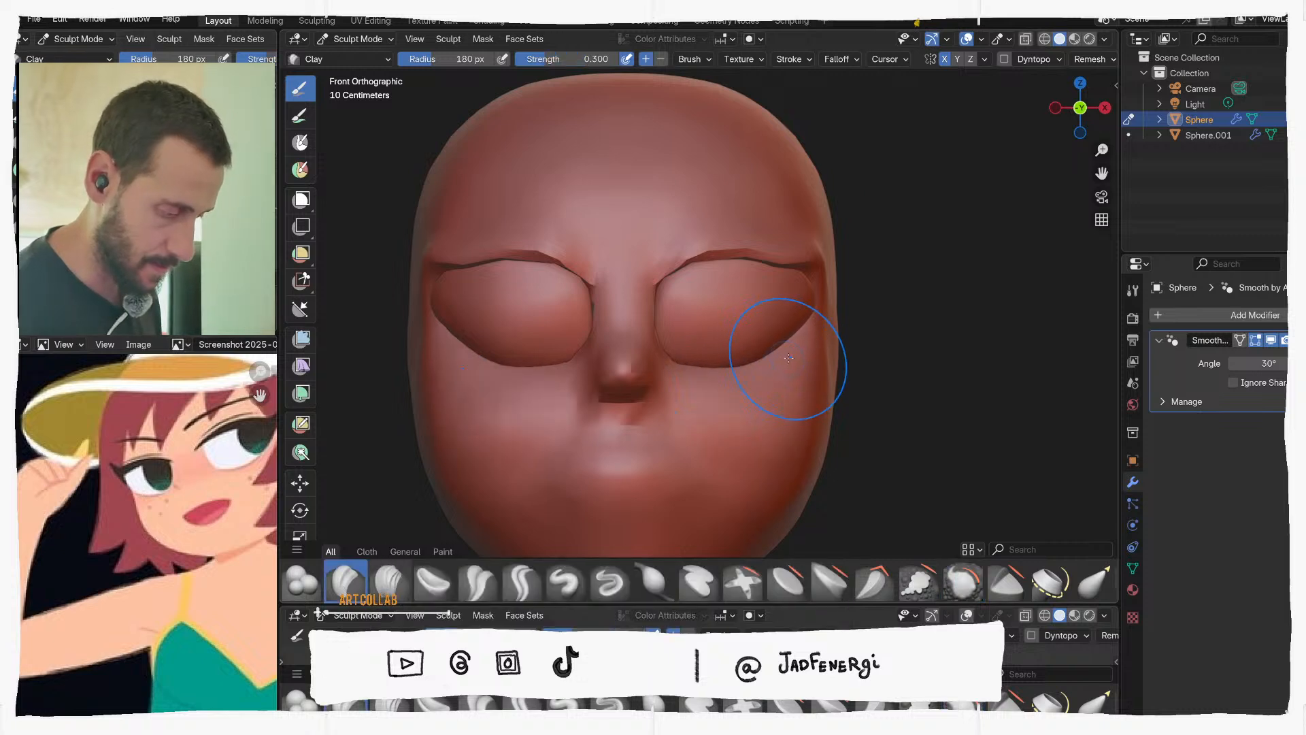
Try a Clay stroke beneath the outer eye corner with an 80 px brush, and undo it
{"action": "middle_click_drag", "start_coordinate": [784, 364], "coordinate": [761, 367]}
{"action": "key", "text": "f"}
{"action": "left_click", "coordinate": [805, 374]}
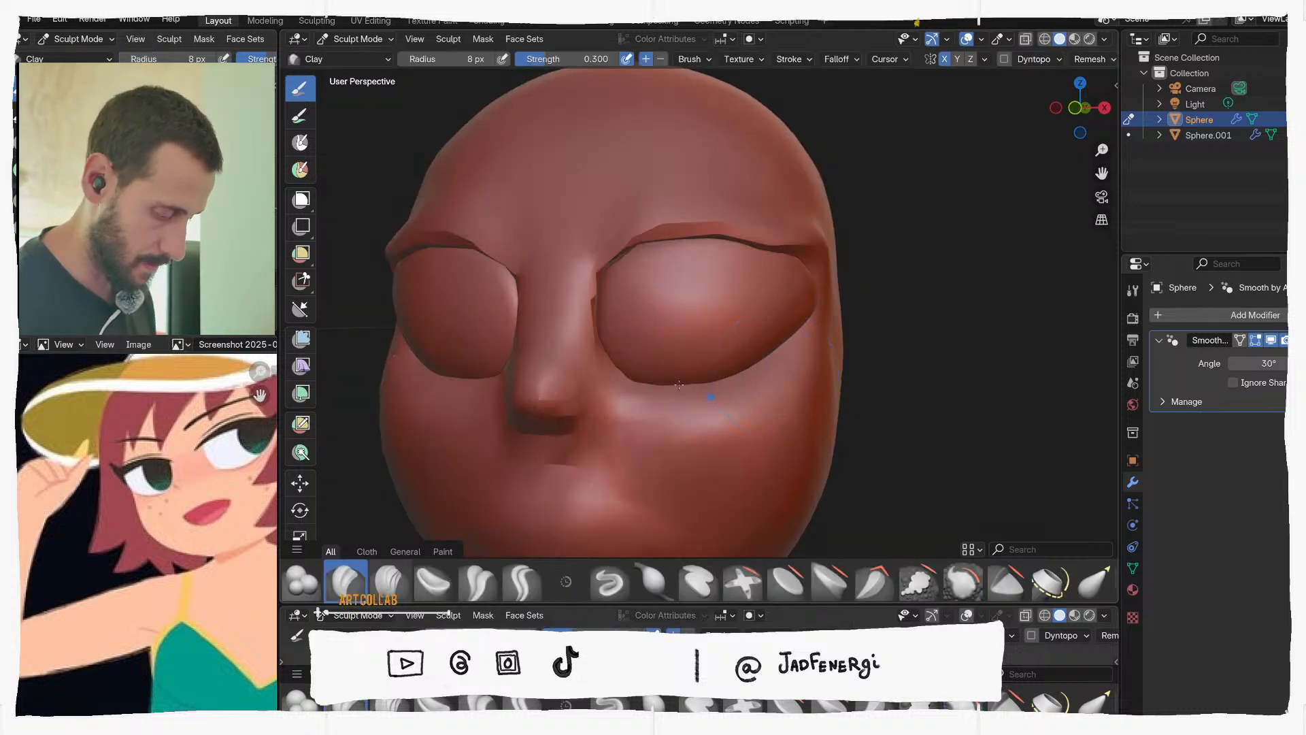
{"action": "key", "text": "f"}
{"action": "left_click", "coordinate": [714, 385]}
{"action": "key", "text": "f"}
{"action": "left_click", "coordinate": [680, 400]}
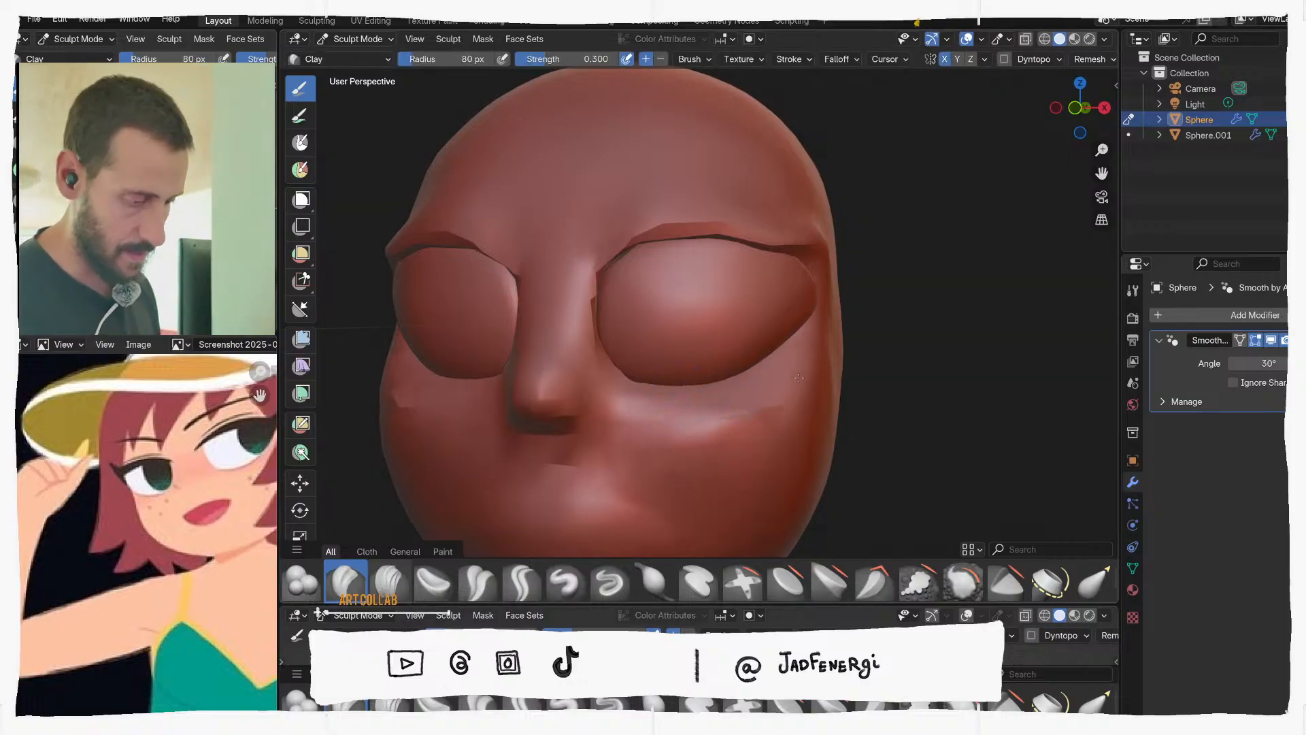
{"action": "left_click_drag", "start_coordinate": [799, 378], "coordinate": [825, 356]}
{"action": "key", "text": "ctrl+z"}
Apply the head's object transform in Object Mode and return to Sculpt Mode
{"action": "key", "text": "ctrl+Tab"}
{"action": "left_click", "coordinate": [725, 398]}
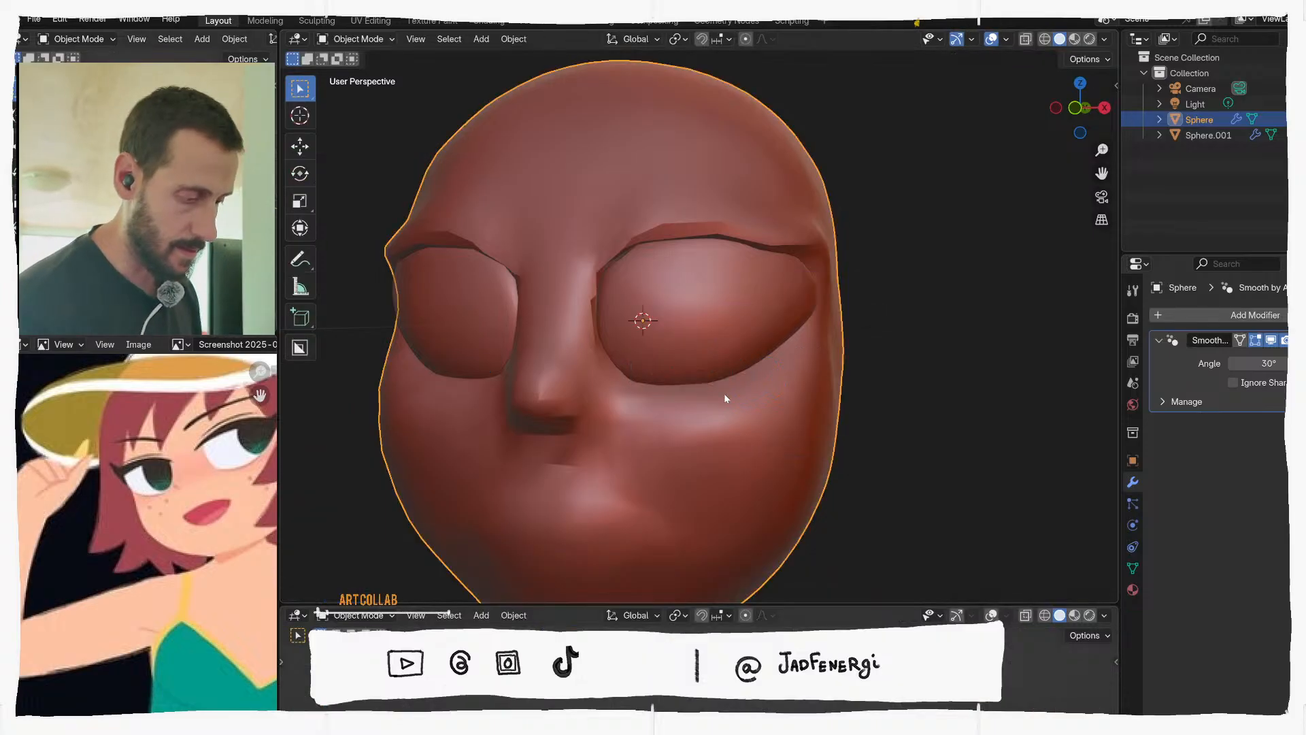
{"action": "key", "text": "ctrl+a"}
{"action": "left_click", "coordinate": [713, 435]}
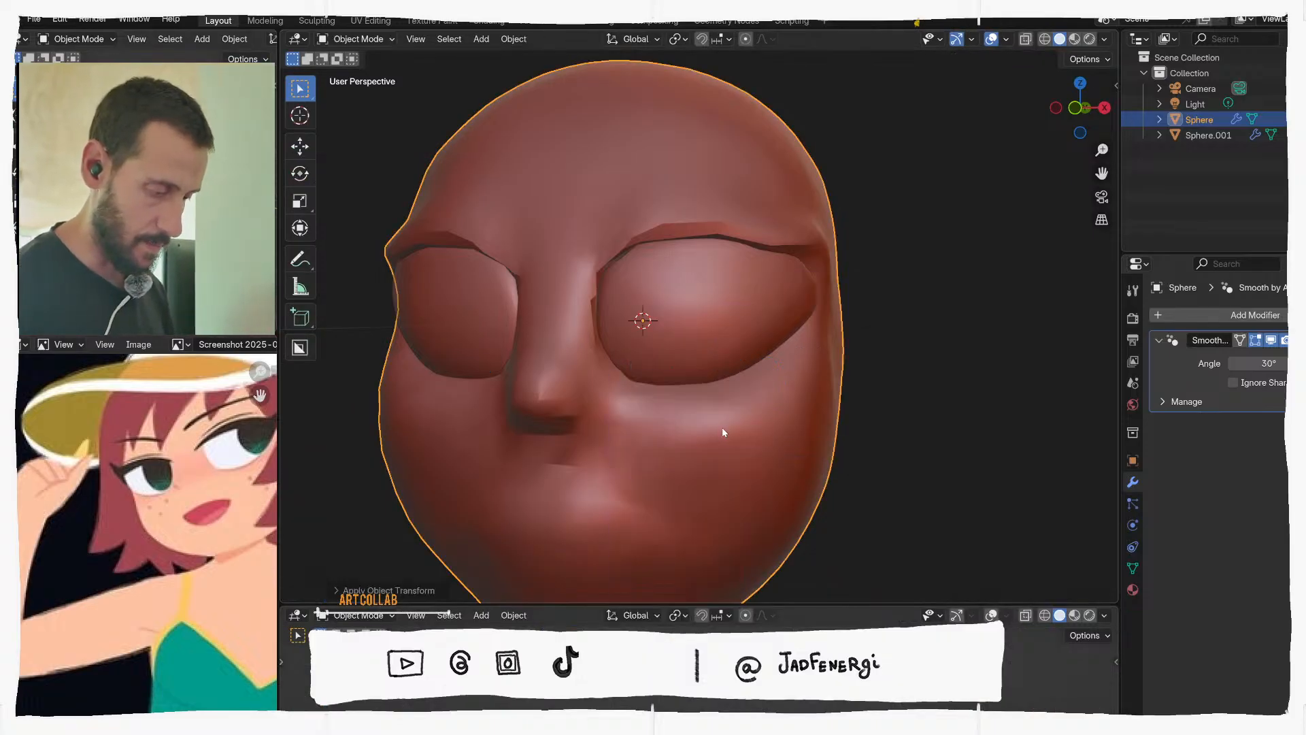
{"action": "key", "text": "ctrl+Tab"}
{"action": "left_click", "coordinate": [739, 462]}
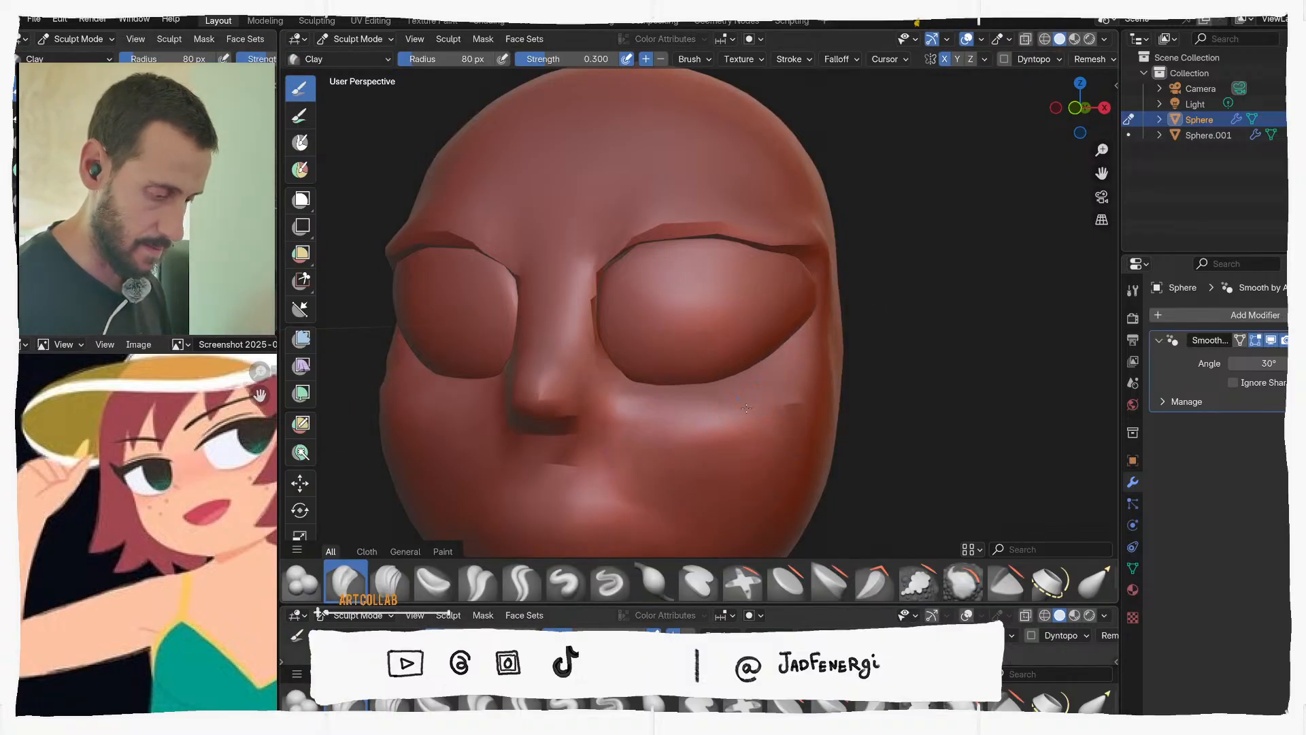
Build up the cheek below the outer eye corner with a 192 px Clay brush at 0.059 strength
{"action": "left_click_drag", "start_coordinate": [806, 368], "coordinate": [778, 354]}
{"action": "key", "text": "f"}
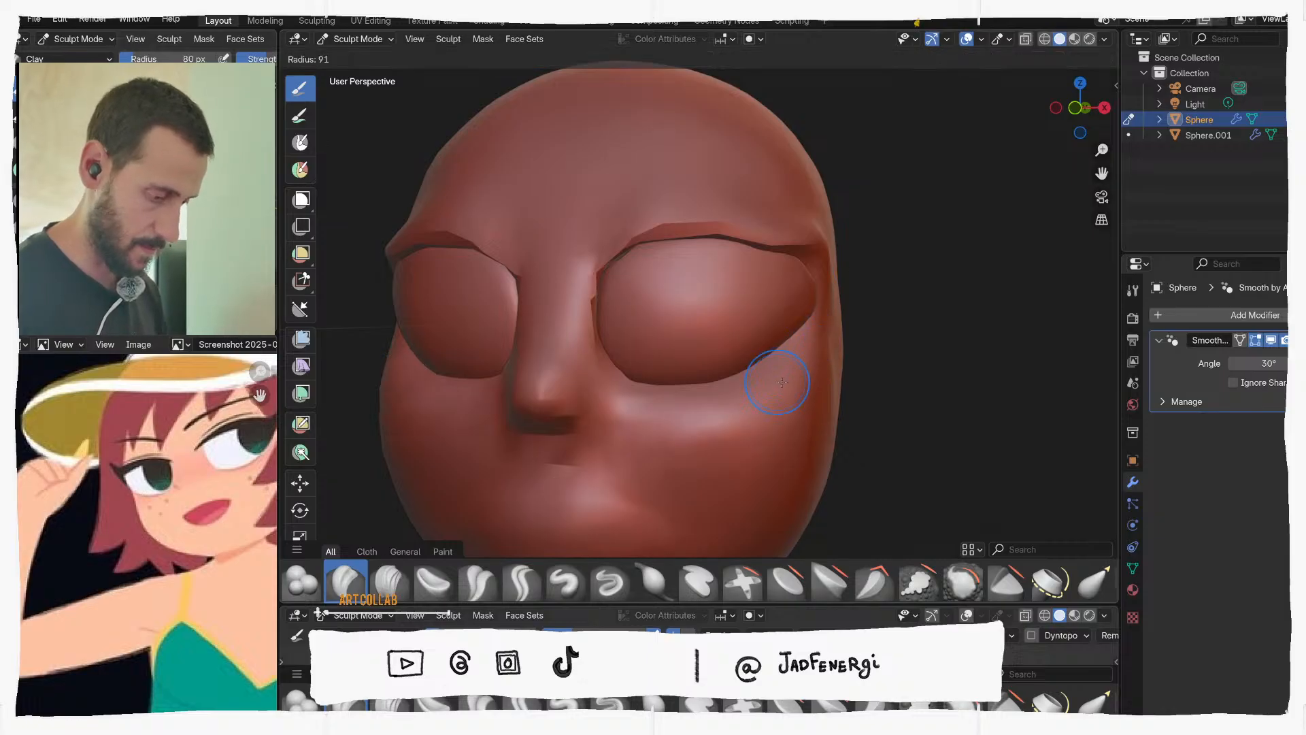
{"action": "left_click", "coordinate": [791, 384]}
{"action": "key", "text": "shift+f"}
{"action": "left_click", "coordinate": [773, 398]}
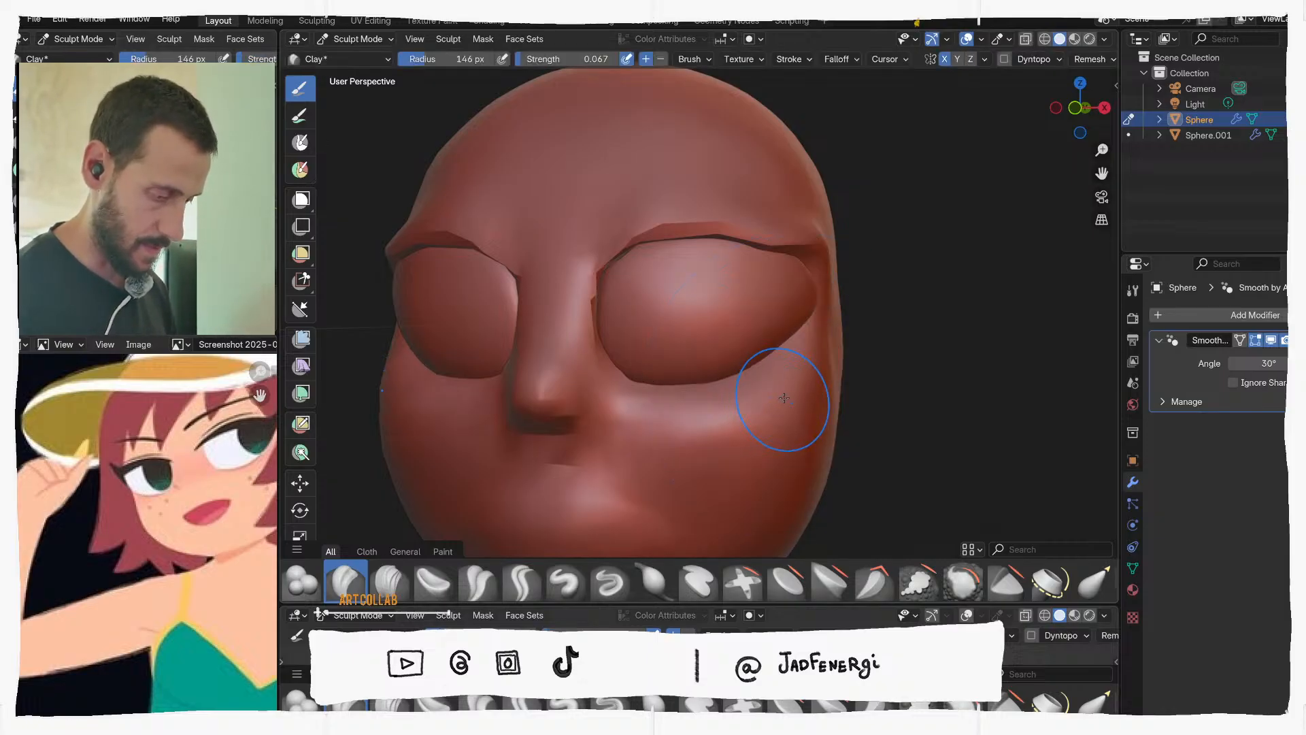
{"action": "key", "text": "f"}
{"action": "left_click", "coordinate": [800, 381]}
{"action": "key", "text": "shift+f"}
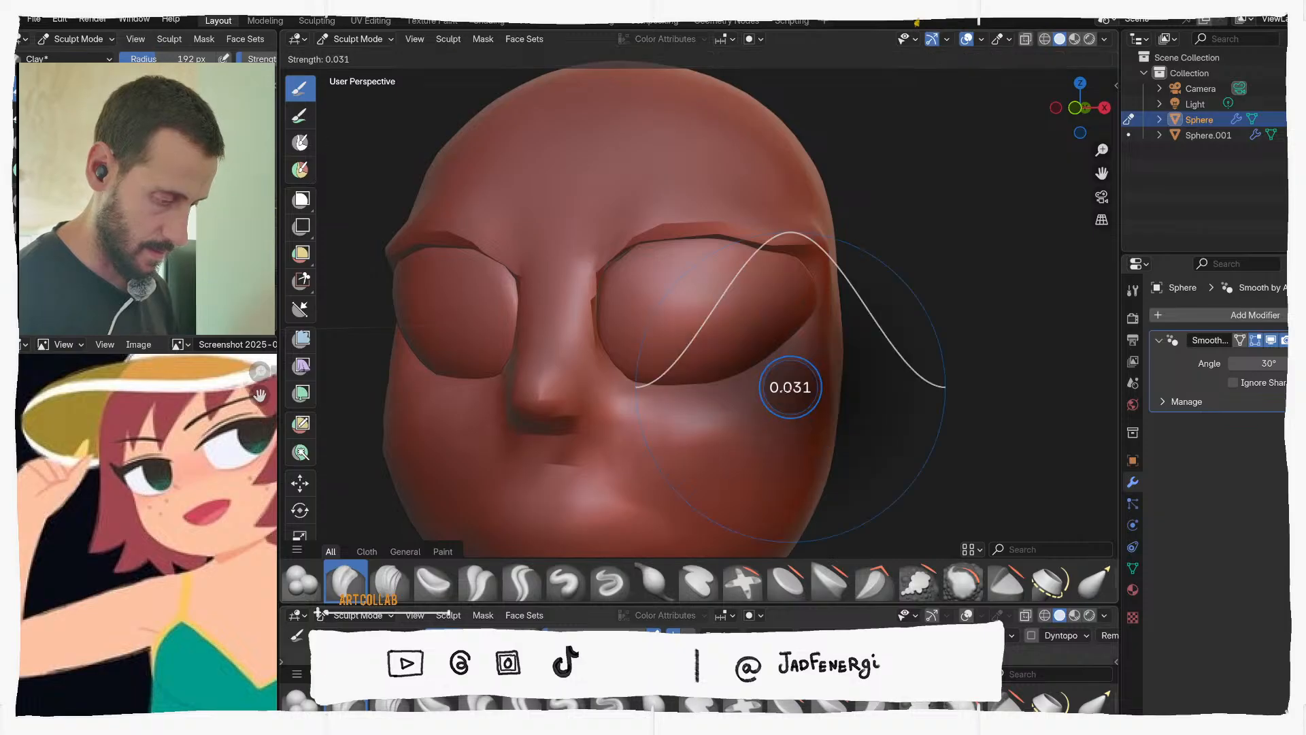
{"action": "left_click", "coordinate": [782, 391]}
{"action": "left_click_drag", "start_coordinate": [697, 423], "coordinate": [808, 373]}
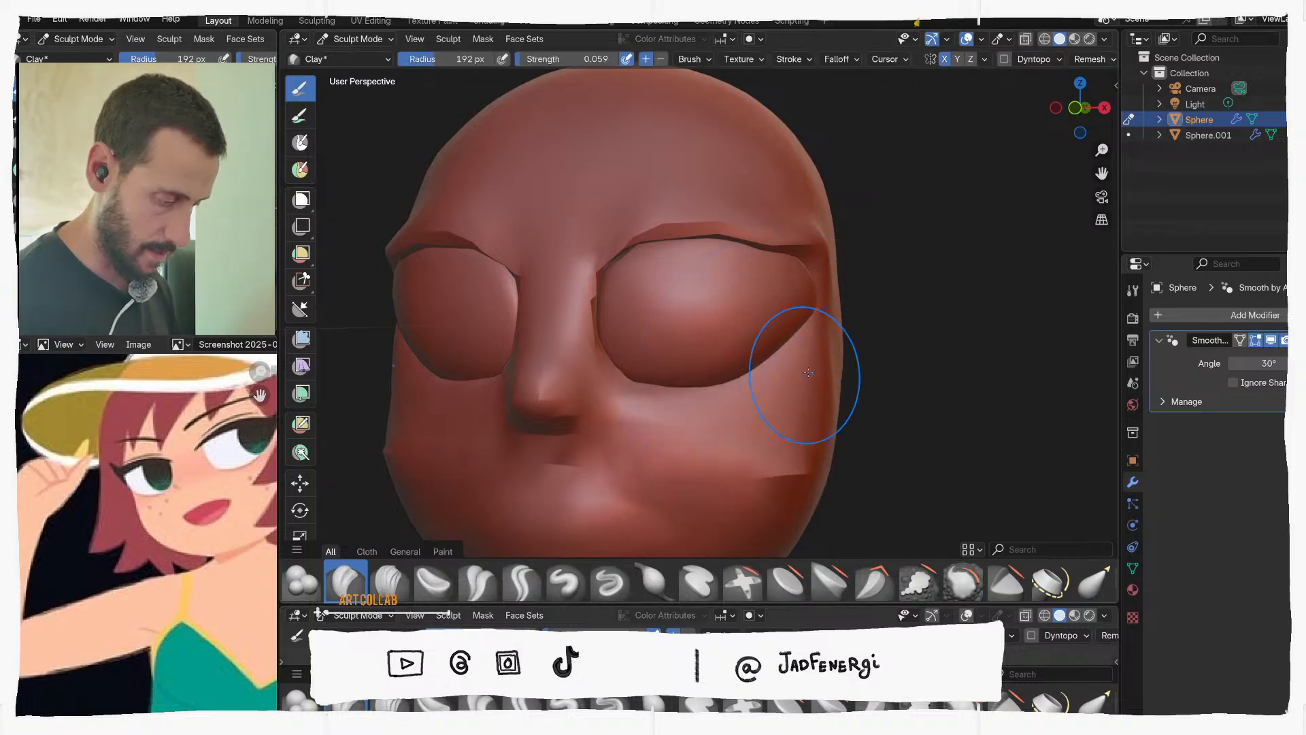
Smooth the built-up cheek and display the wireframe over the head and eyes
{"action": "mouse_move", "coordinate": [785, 379]}
{"action": "middle_mouse_down"}
{"action": "mouse_move", "coordinate": [820, 350]}
{"action": "mouse_move", "coordinate": [773, 394]}
{"action": "middle_mouse_up"}
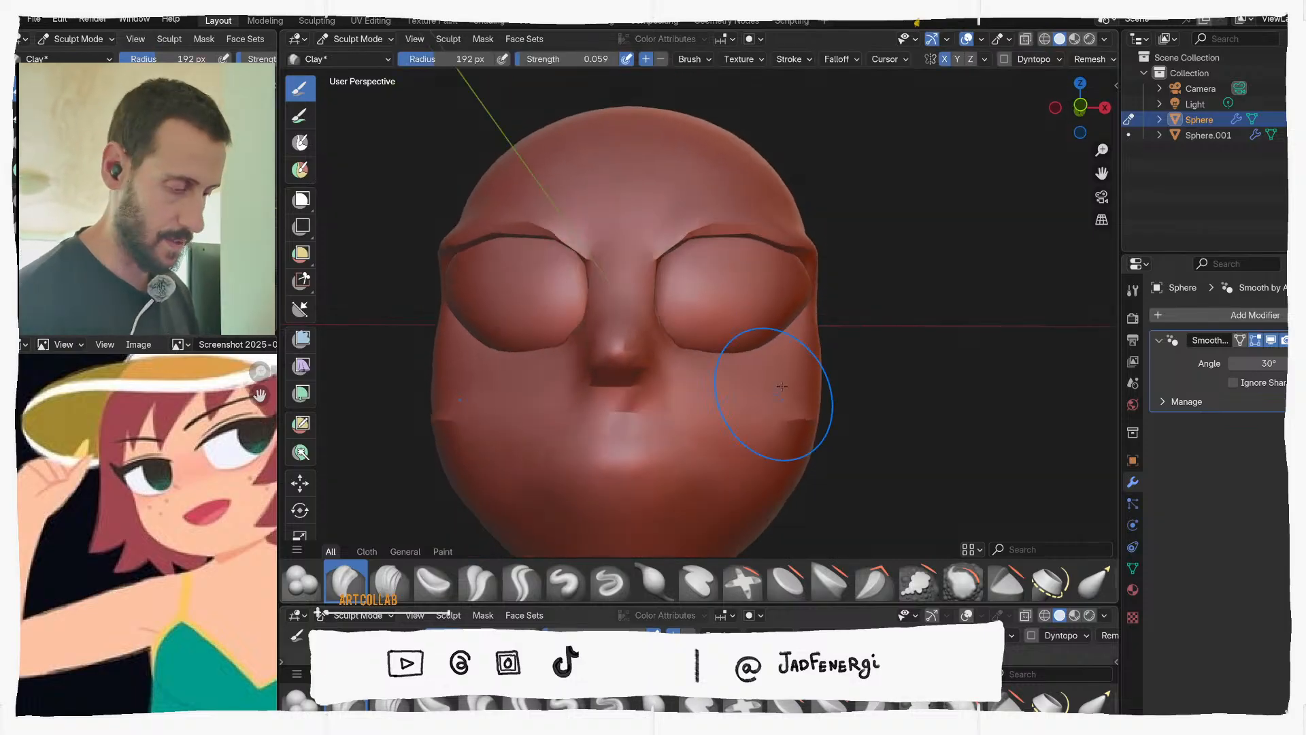
{"action": "left_click_drag", "start_coordinate": [772, 393], "coordinate": [786, 389], "text": "shift"}
{"action": "key", "text": "q"}
{"action": "left_click", "coordinate": [788, 388]}
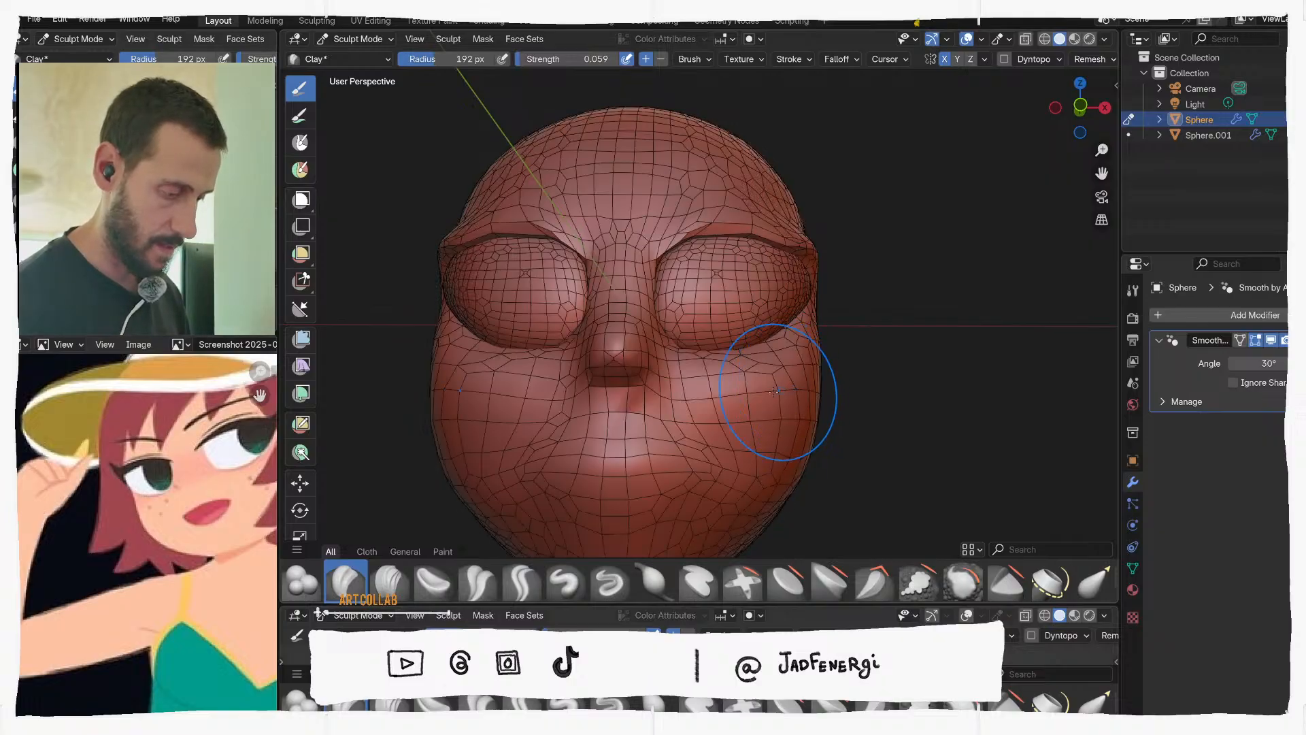
Switch to the Grab brush and set its radius to 280 px
{"action": "mouse_move", "coordinate": [782, 388]}
{"action": "middle_mouse_down"}
{"action": "mouse_move", "coordinate": [738, 401]}
{"action": "mouse_move", "coordinate": [752, 369]}
{"action": "mouse_move", "coordinate": [784, 393]}
{"action": "mouse_move", "coordinate": [783, 382]}
{"action": "mouse_move", "coordinate": [790, 422]}
{"action": "mouse_move", "coordinate": [742, 415]}
{"action": "middle_mouse_up"}
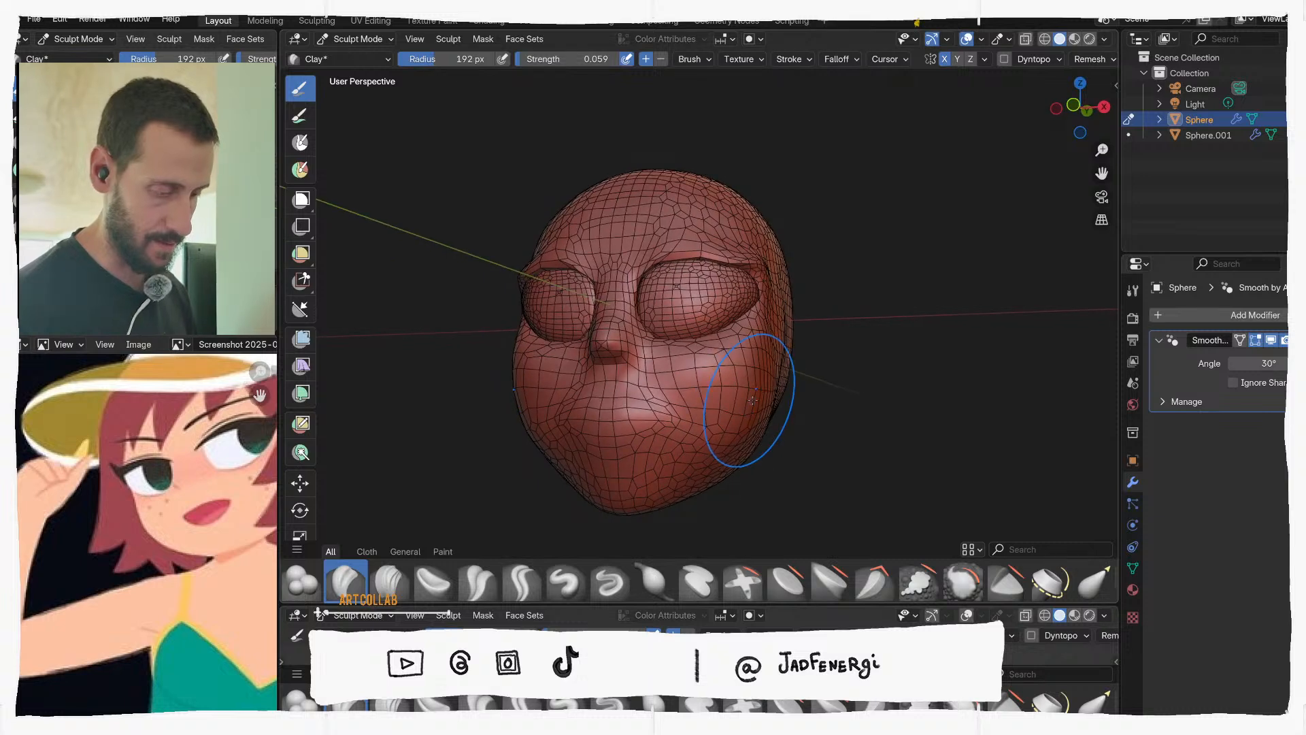
{"action": "key", "text": "ctrl+Tab"}
{"action": "mouse_move", "coordinate": [739, 472]}
{"action": "middle_mouse_down"}
{"action": "mouse_move", "coordinate": [764, 394]}
{"action": "mouse_move", "coordinate": [839, 373]}
{"action": "middle_mouse_up"}
{"action": "key", "text": "g"}
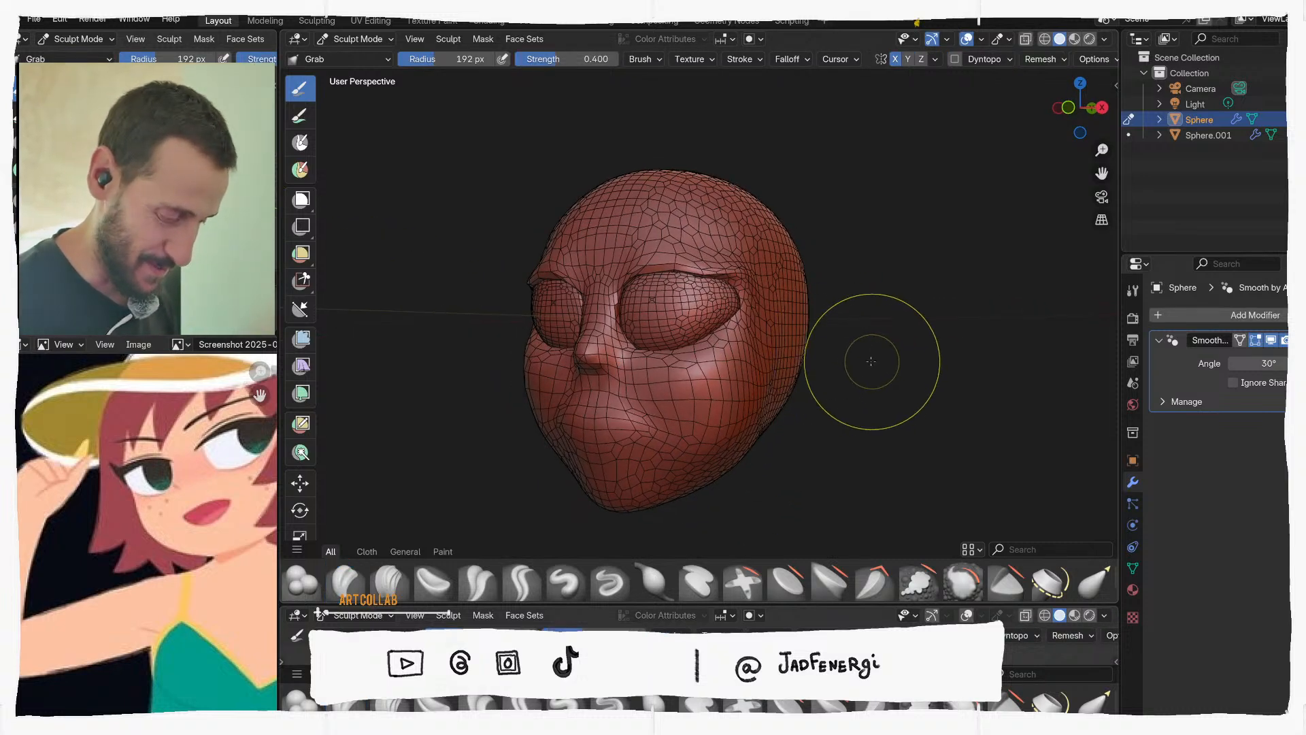
{"action": "key", "text": "f"}
{"action": "left_click", "coordinate": [921, 383]}
Set the viewport's focal length to 69.5 mm
{"action": "mouse_move", "coordinate": [921, 383]}
{"action": "middle_mouse_down"}
{"action": "mouse_move", "coordinate": [845, 421]}
{"action": "mouse_move", "coordinate": [850, 459]}
{"action": "middle_mouse_up"}
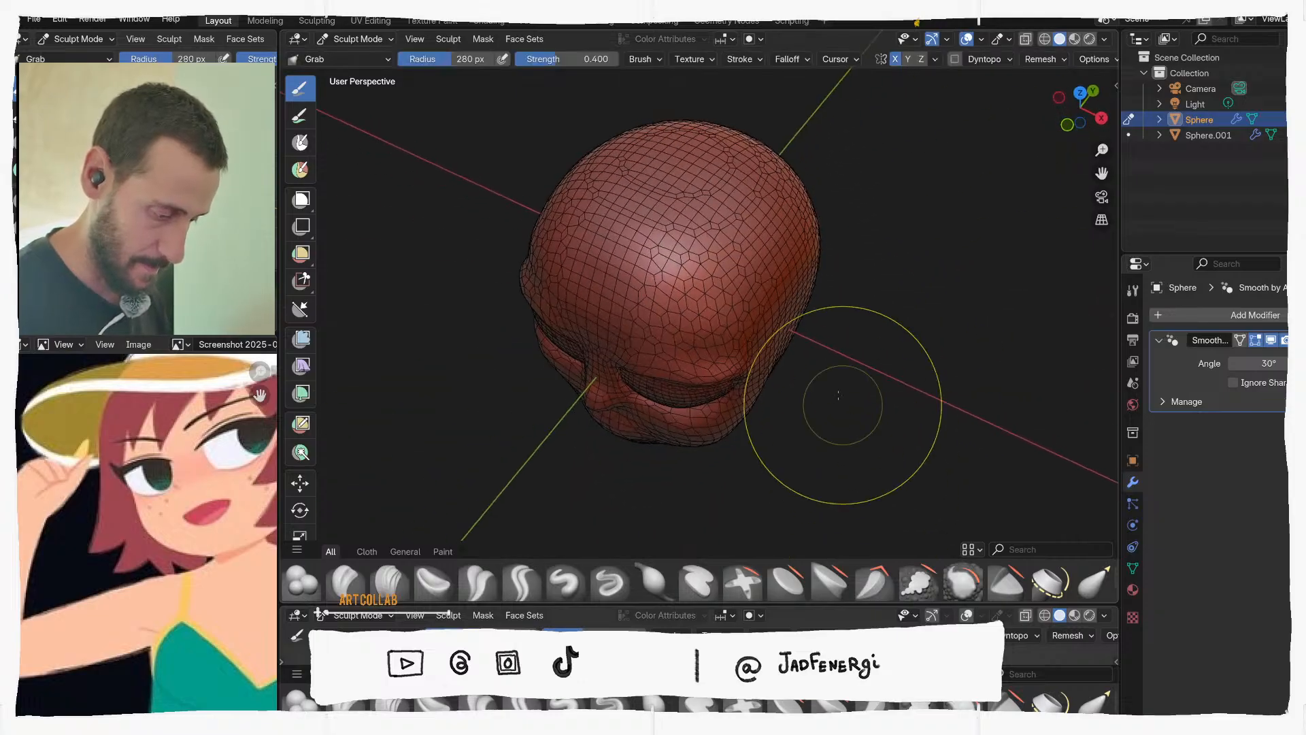
{"action": "mouse_move", "coordinate": [791, 326]}
{"action": "middle_mouse_down"}
{"action": "mouse_move", "coordinate": [807, 282]}
{"action": "mouse_move", "coordinate": [790, 248]}
{"action": "mouse_move", "coordinate": [825, 210]}
{"action": "middle_mouse_up"}
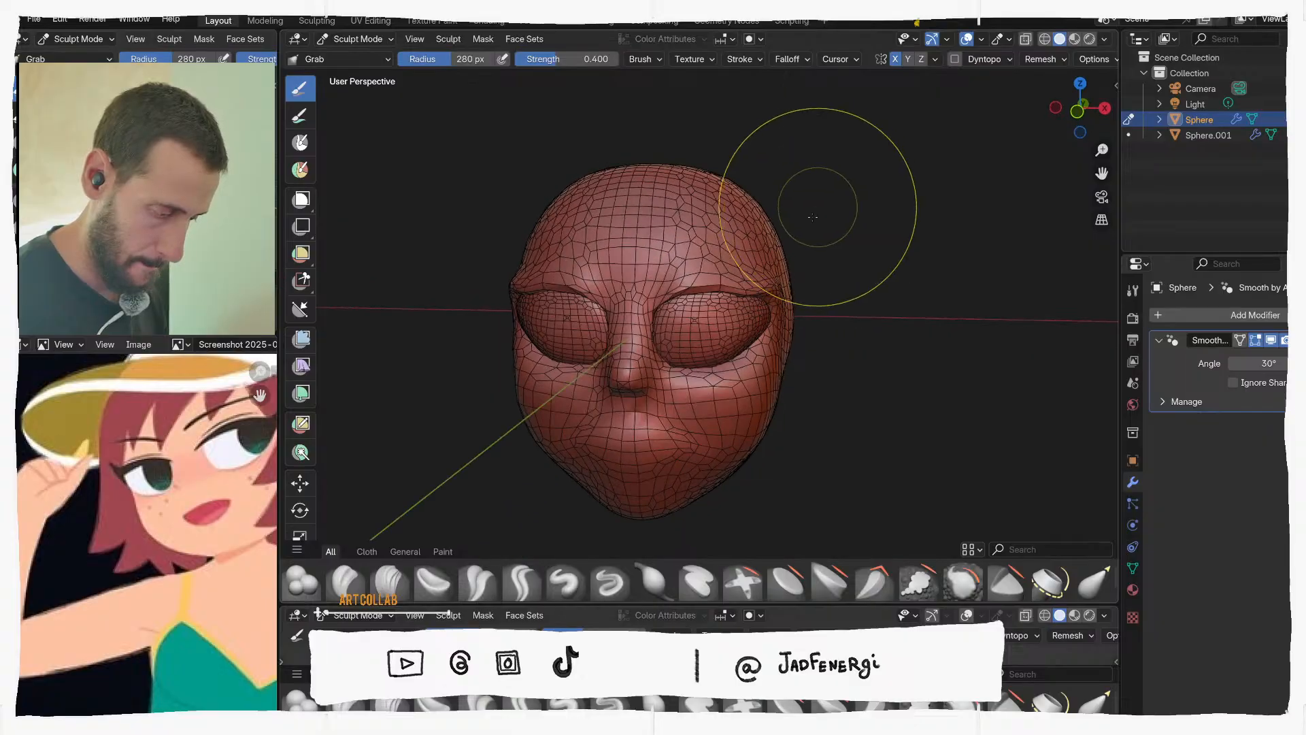
{"action": "key", "text": "n"}
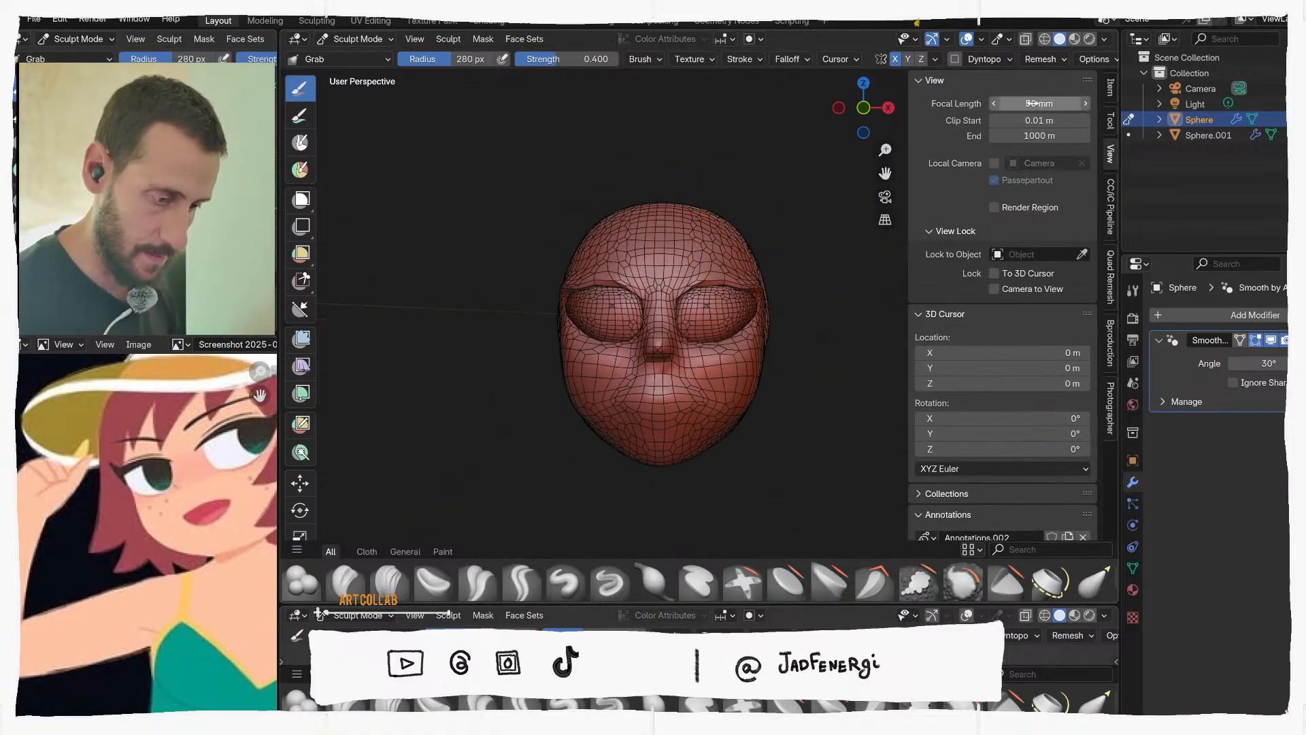
{"action": "left_click_drag", "start_coordinate": [1031, 103], "coordinate": [1110, 104]}
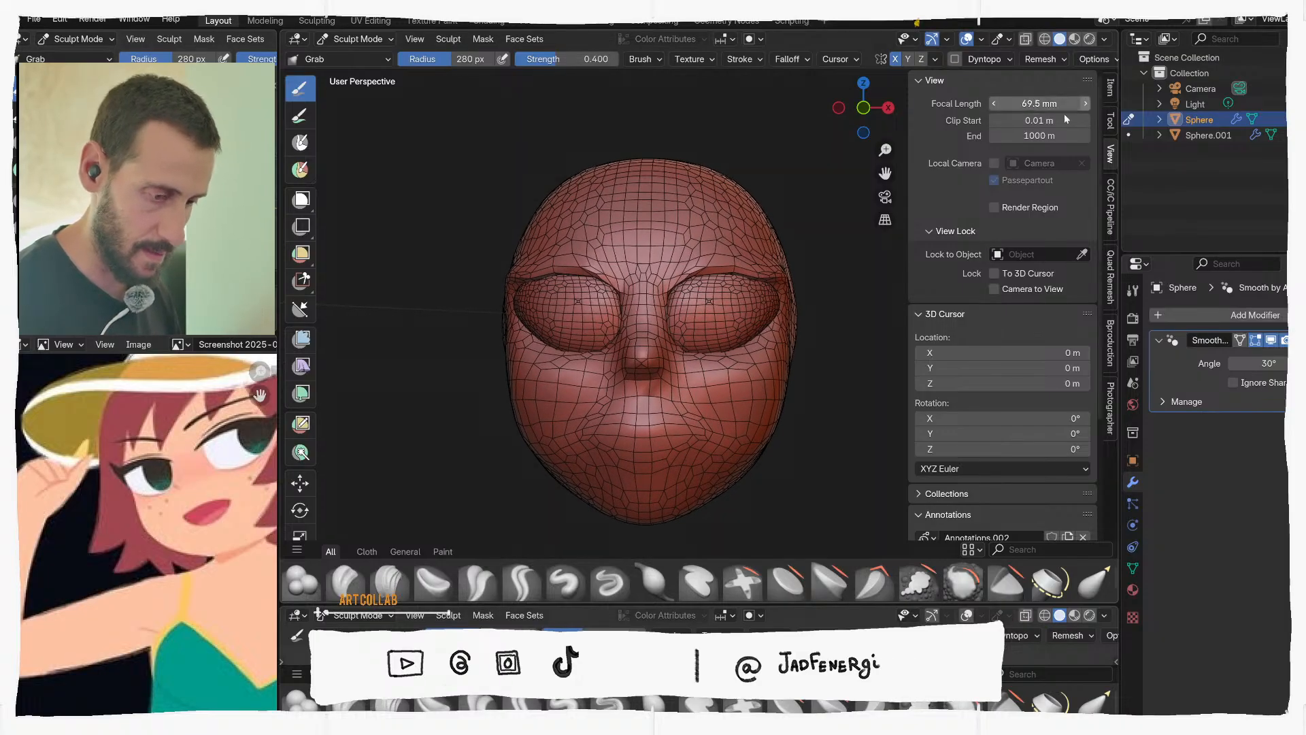
{"action": "key", "text": "n"}
Reshape the side of the head beside the eye with the Grab brush at a 221 px radius
{"action": "mouse_move", "coordinate": [818, 296]}
{"action": "middle_mouse_down"}
{"action": "mouse_move", "coordinate": [743, 318]}
{"action": "mouse_move", "coordinate": [704, 292]}
{"action": "mouse_move", "coordinate": [762, 340]}
{"action": "mouse_move", "coordinate": [813, 422]}
{"action": "middle_mouse_up"}
{"action": "key", "text": "f"}
{"action": "left_click", "coordinate": [697, 309]}
{"action": "middle_click_drag", "start_coordinate": [601, 402], "coordinate": [742, 321]}
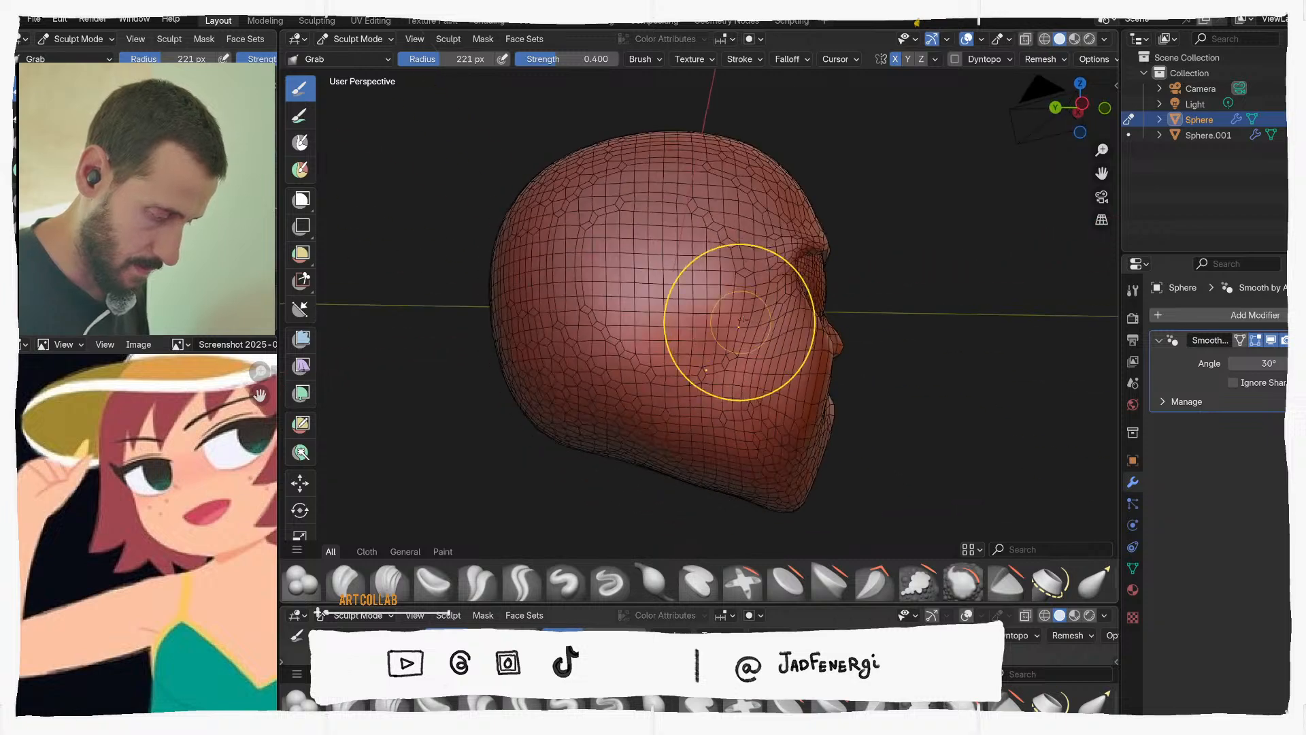
{"action": "mouse_move", "coordinate": [814, 259]}
{"action": "middle_mouse_down"}
{"action": "mouse_move", "coordinate": [722, 279]}
{"action": "mouse_move", "coordinate": [813, 279]}
{"action": "mouse_move", "coordinate": [790, 290]}
{"action": "middle_mouse_up"}
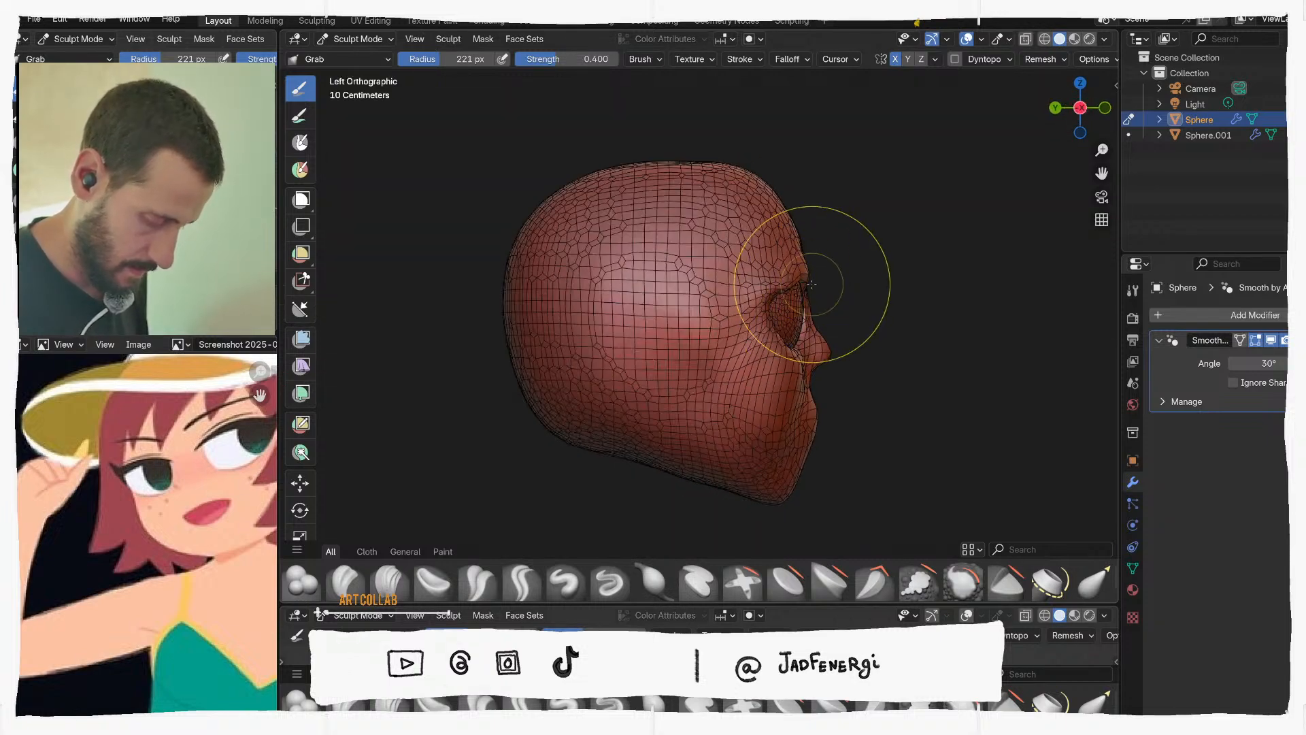
Refine the inner eye corners and the base of the nose with the Grab brush at a 109 px radius
{"action": "key", "text": "f"}
{"action": "left_click", "coordinate": [770, 296]}
{"action": "scroll", "coordinate": [789, 290], "scroll_direction": "up", "scroll_amount": 6}
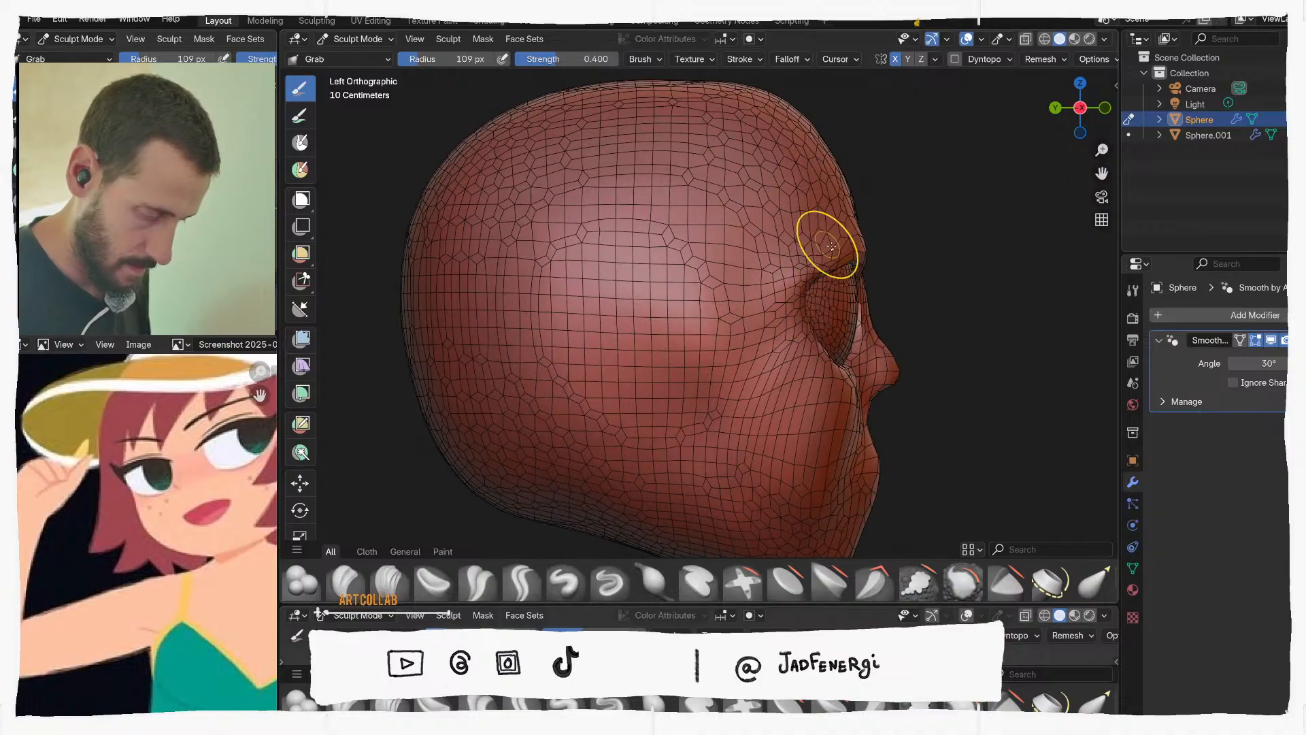
{"action": "middle_click_drag", "start_coordinate": [835, 286], "coordinate": [803, 289], "text": "shift"}
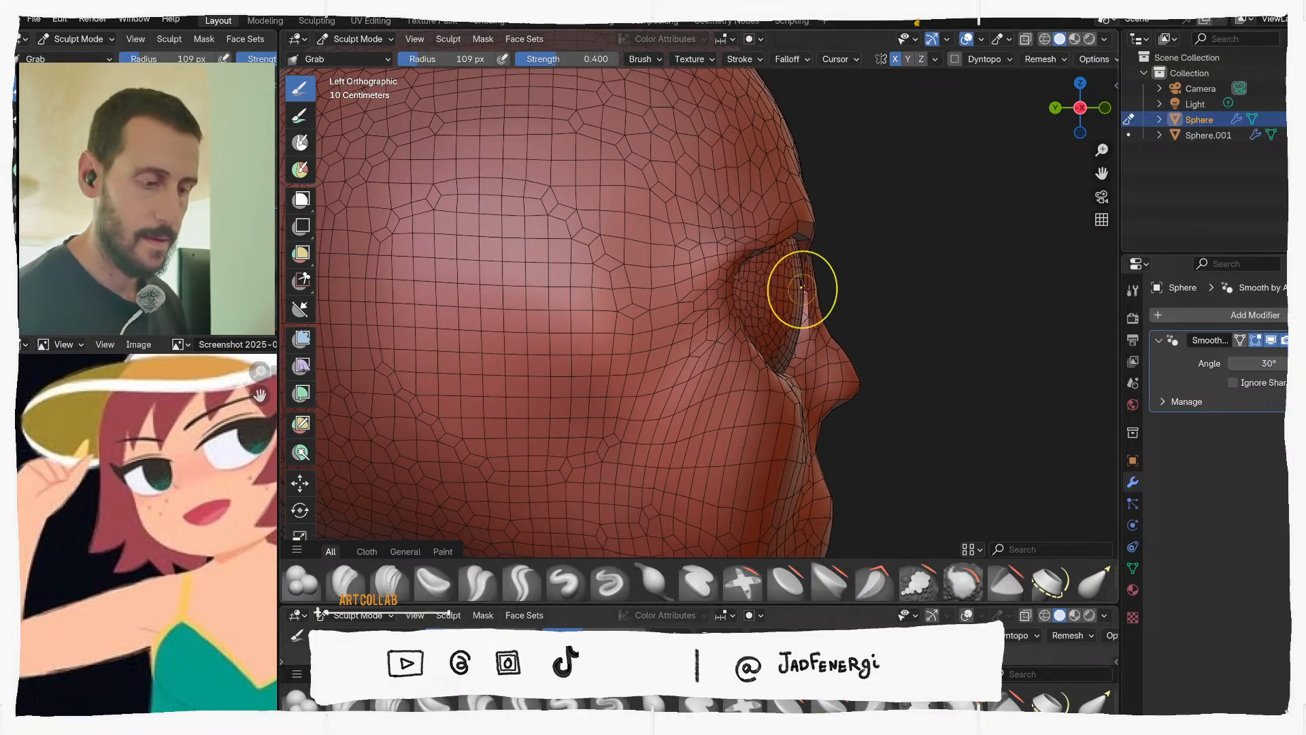
{"action": "middle_click_drag", "start_coordinate": [769, 249], "coordinate": [617, 302]}
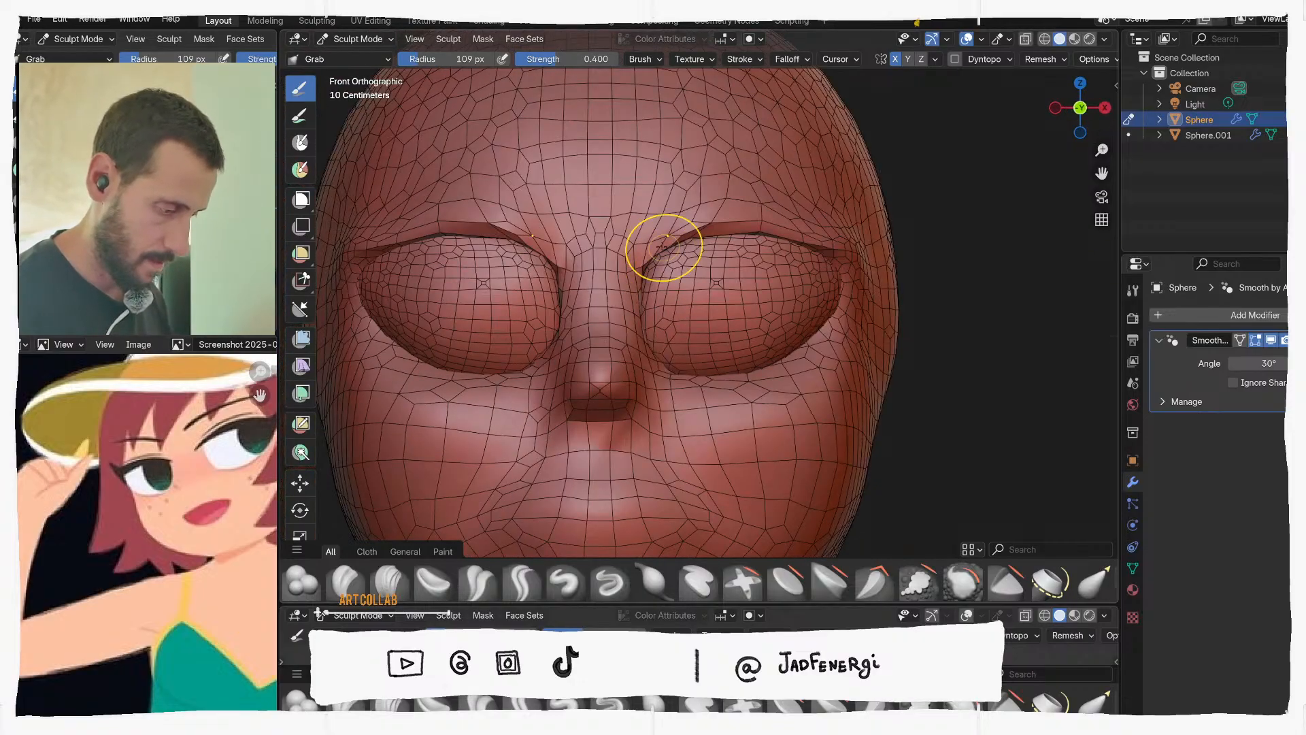
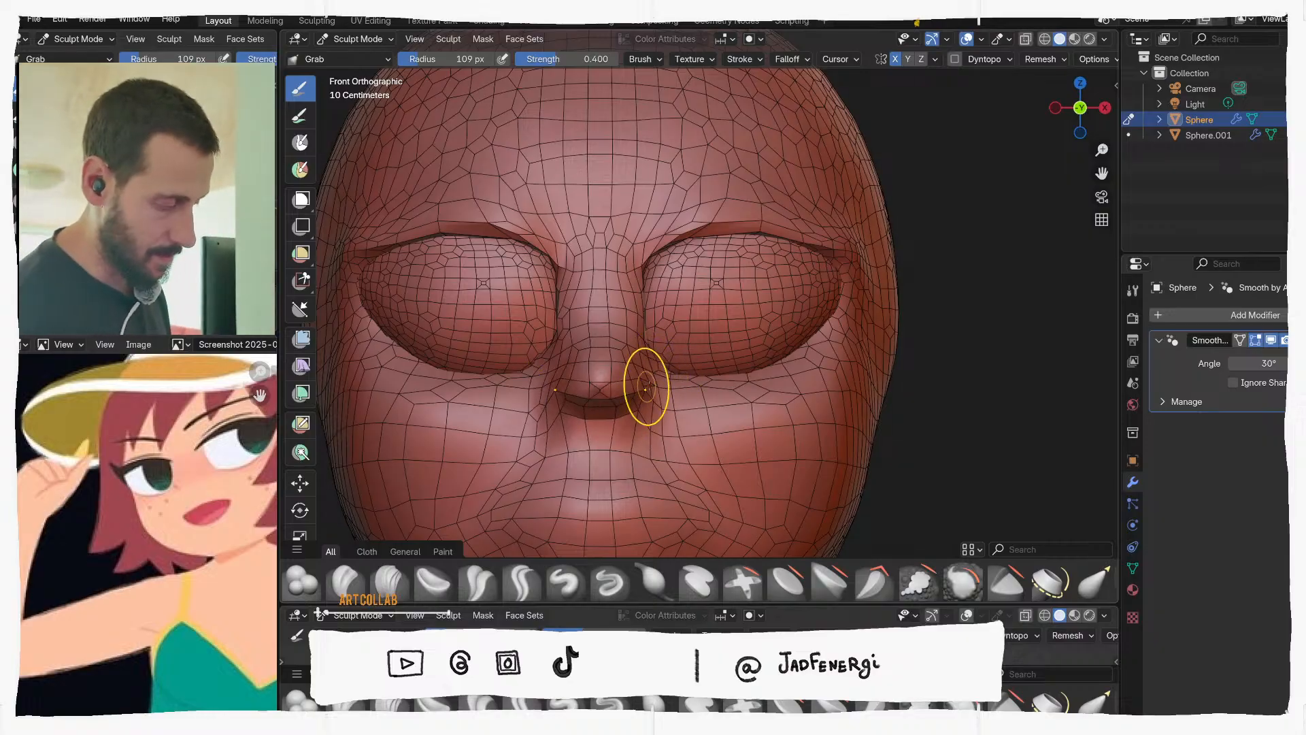
{"action": "middle_click_drag", "start_coordinate": [644, 470], "coordinate": [677, 399]}
{"action": "key", "text": "KP_1"}
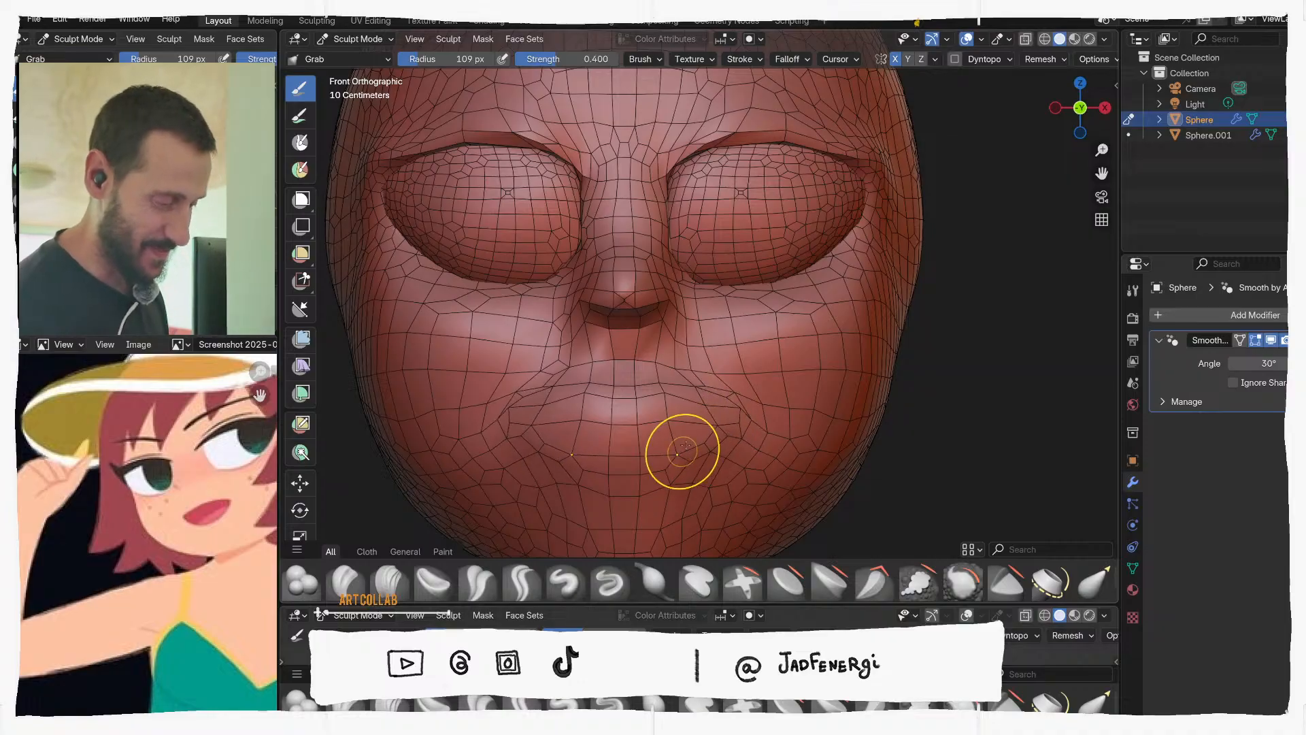
Round out the chin and the underside of the jaw with the Grab brush at a 276 px radius
{"action": "mouse_move", "coordinate": [682, 452]}
{"action": "middle_mouse_down"}
{"action": "mouse_move", "coordinate": [706, 443]}
{"action": "mouse_move", "coordinate": [736, 301]}
{"action": "middle_mouse_up"}
{"action": "key", "text": "f"}
{"action": "left_click", "coordinate": [835, 367]}
{"action": "mouse_move", "coordinate": [736, 302]}
{"action": "left_mouse_down"}
{"action": "mouse_move", "coordinate": [718, 300]}
{"action": "mouse_move", "coordinate": [724, 315]}
{"action": "mouse_move", "coordinate": [685, 292]}
{"action": "left_mouse_up"}
{"action": "mouse_move", "coordinate": [685, 292]}
{"action": "middle_mouse_down"}
{"action": "mouse_move", "coordinate": [705, 511]}
{"action": "mouse_move", "coordinate": [714, 420]}
{"action": "mouse_move", "coordinate": [798, 368]}
{"action": "middle_mouse_up"}
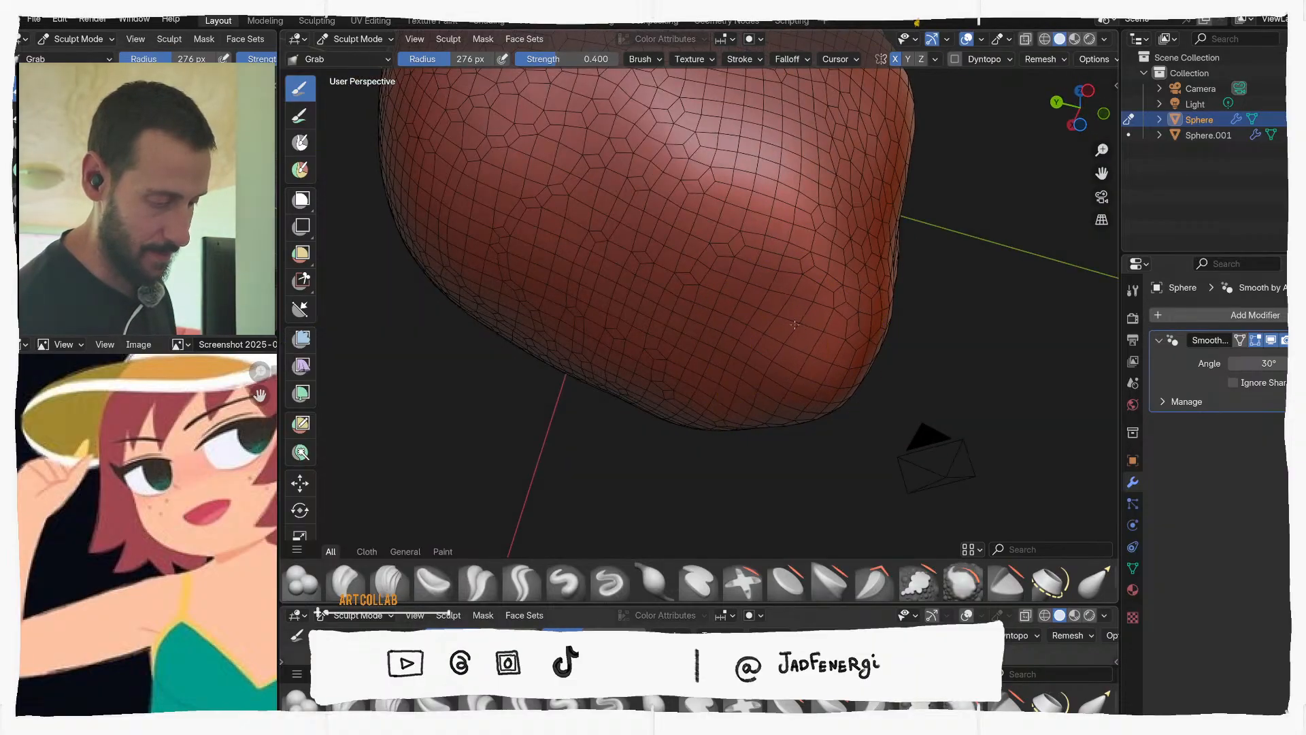
{"action": "middle_click_drag", "start_coordinate": [795, 274], "coordinate": [564, 187]}
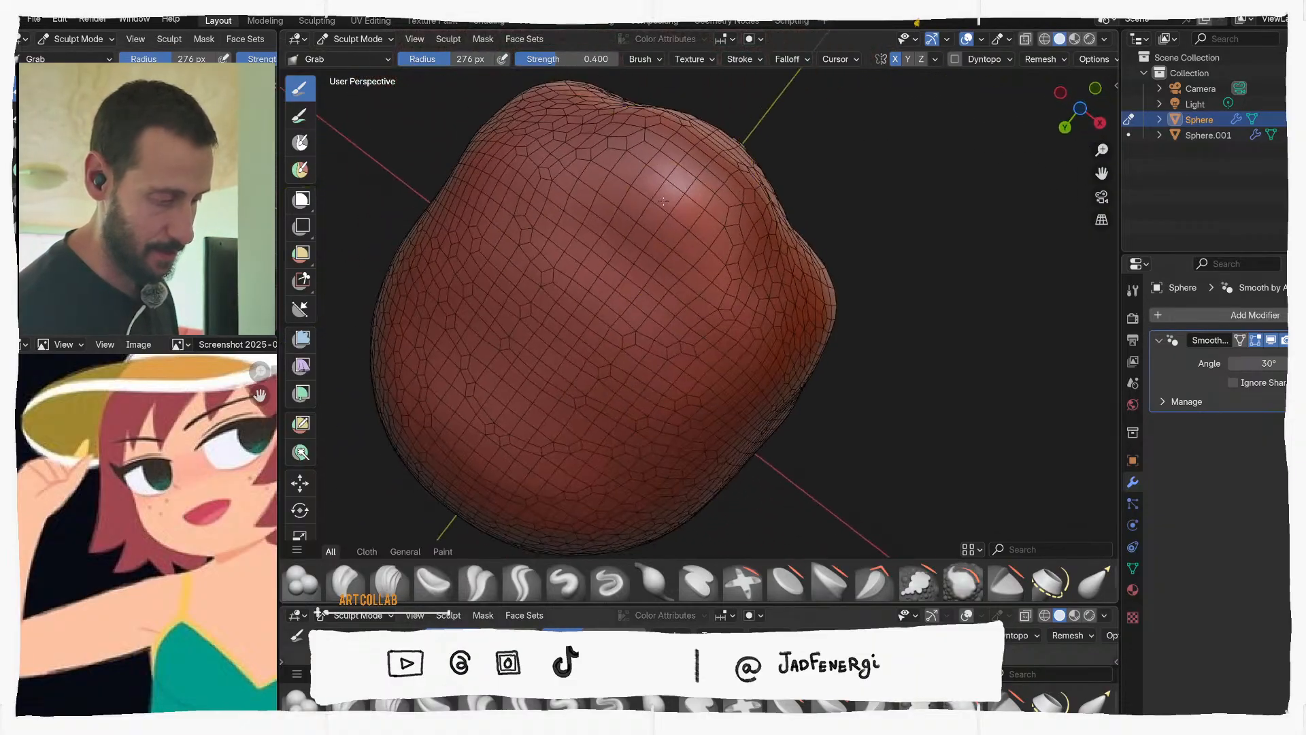
{"action": "key", "text": "ctrl+KP_7"}
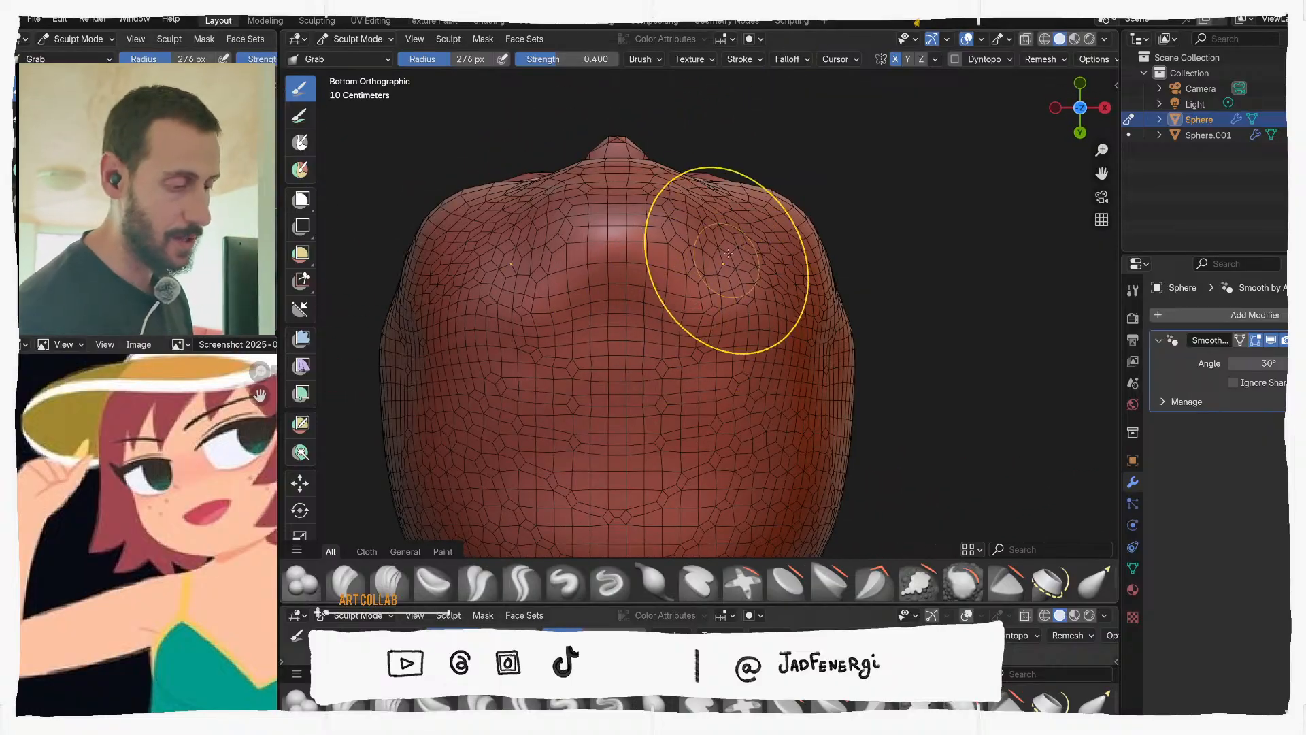
{"action": "mouse_move", "coordinate": [708, 256]}
{"action": "middle_mouse_down"}
{"action": "mouse_move", "coordinate": [768, 400]}
{"action": "mouse_move", "coordinate": [825, 466]}
{"action": "mouse_move", "coordinate": [851, 349]}
{"action": "middle_mouse_up"}
{"action": "mouse_move", "coordinate": [809, 412]}
{"action": "middle_mouse_down"}
{"action": "mouse_move", "coordinate": [817, 335]}
{"action": "mouse_move", "coordinate": [744, 354]}
{"action": "mouse_move", "coordinate": [691, 306]}
{"action": "middle_mouse_up"}
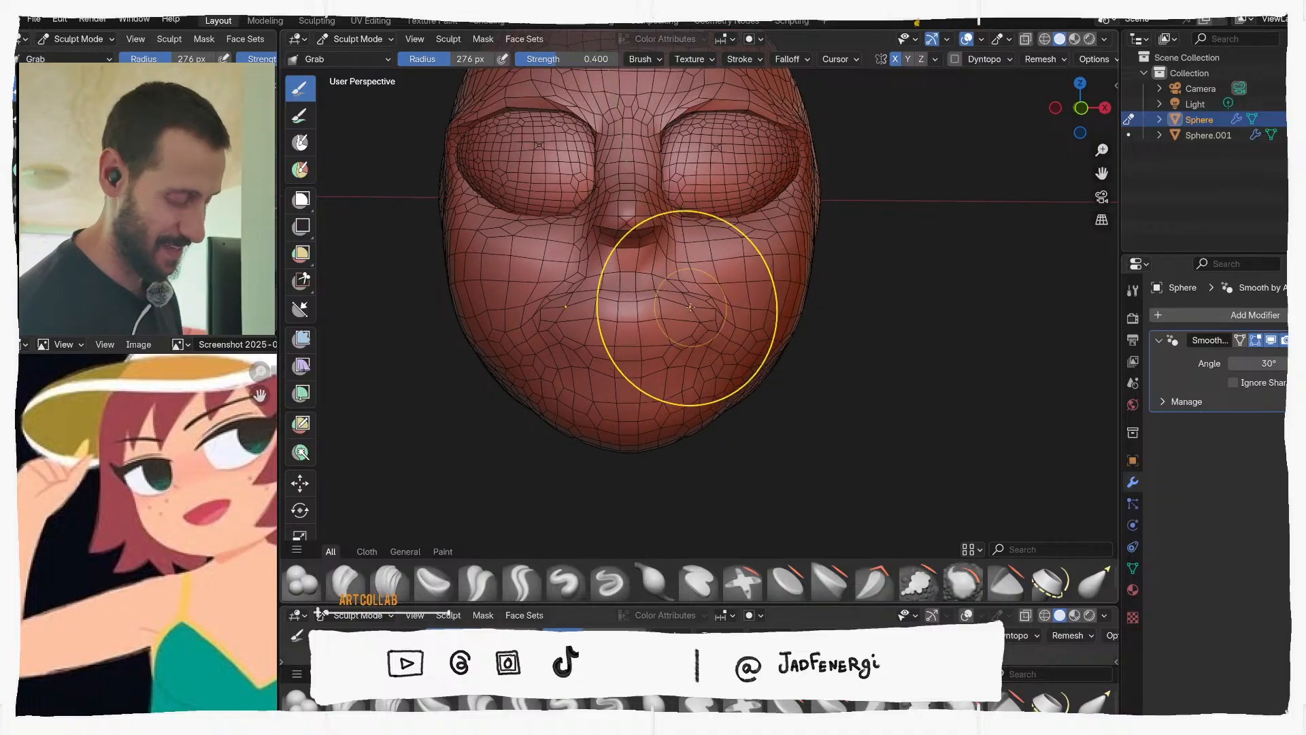
Shape the lips below the nose with the Grab brush, reducing its radius to 61 px
{"action": "key", "text": "f"}
{"action": "left_click", "coordinate": [666, 333]}
{"action": "key", "text": "f"}
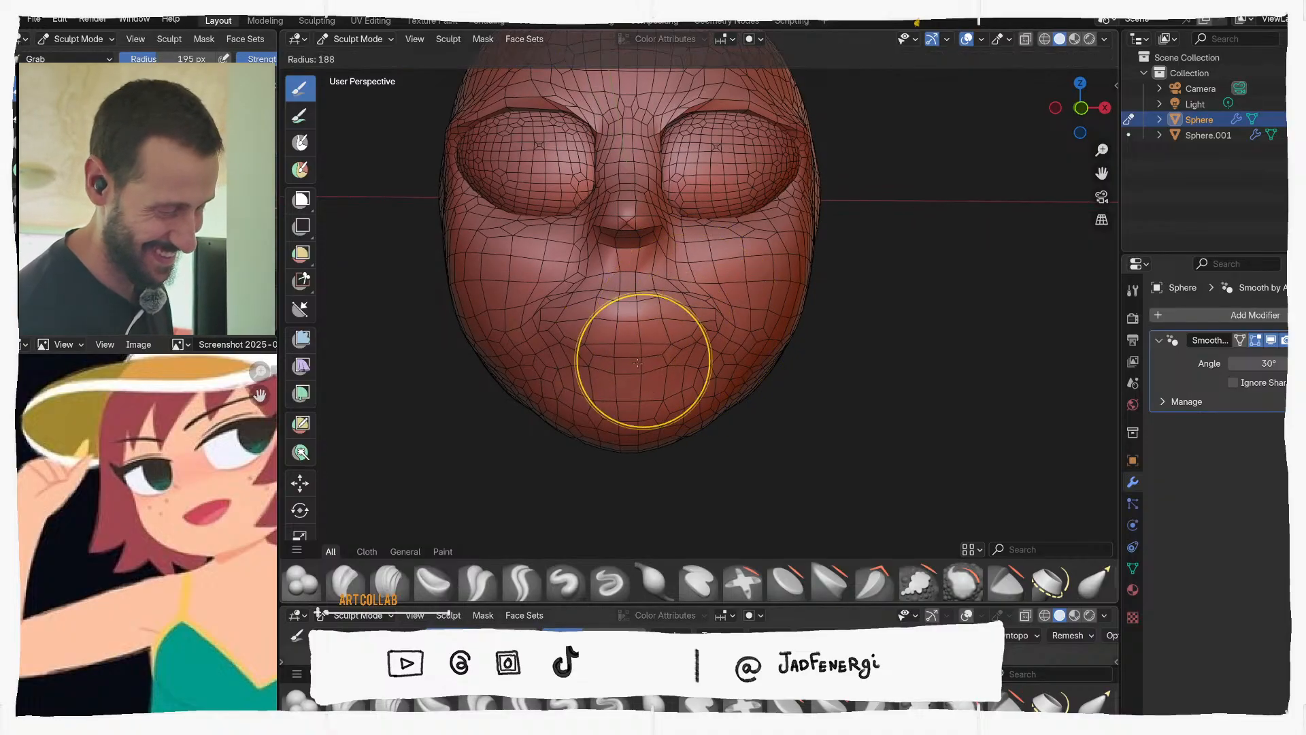
{"action": "left_click", "coordinate": [638, 356]}
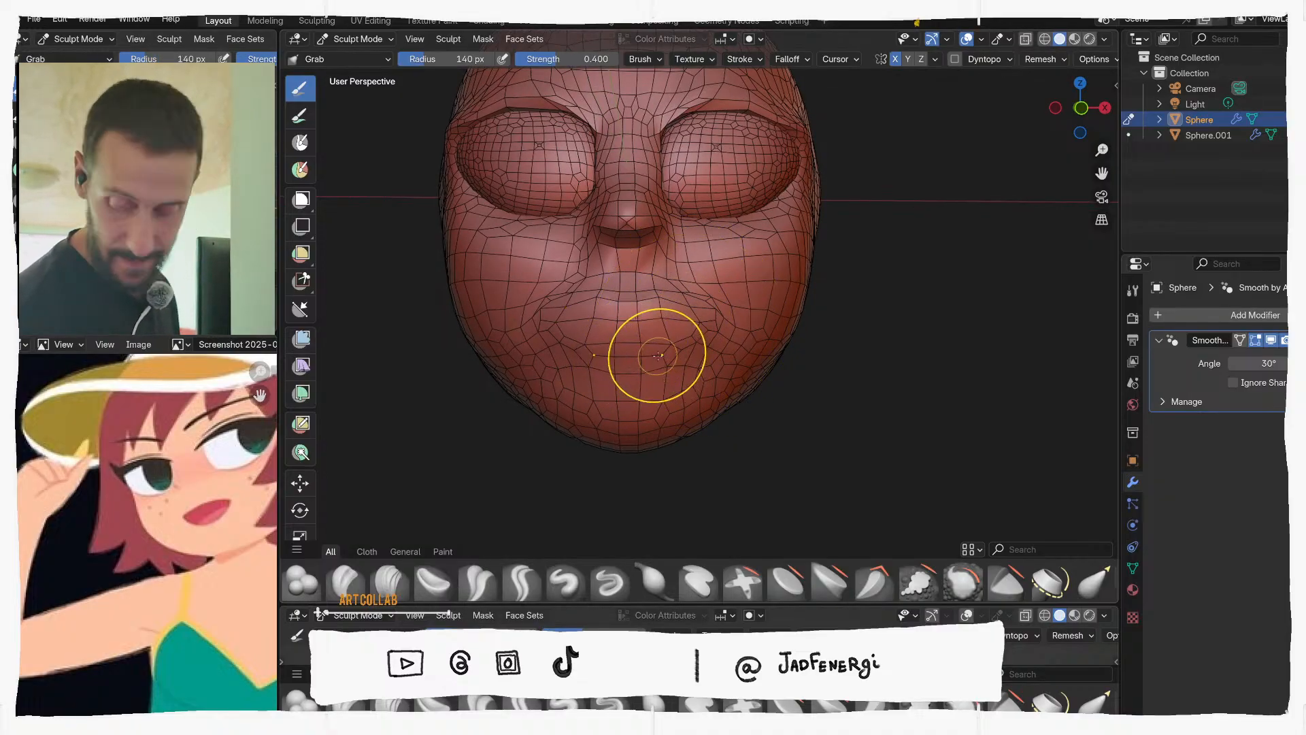
{"action": "key", "text": "f"}
{"action": "left_click", "coordinate": [645, 319]}
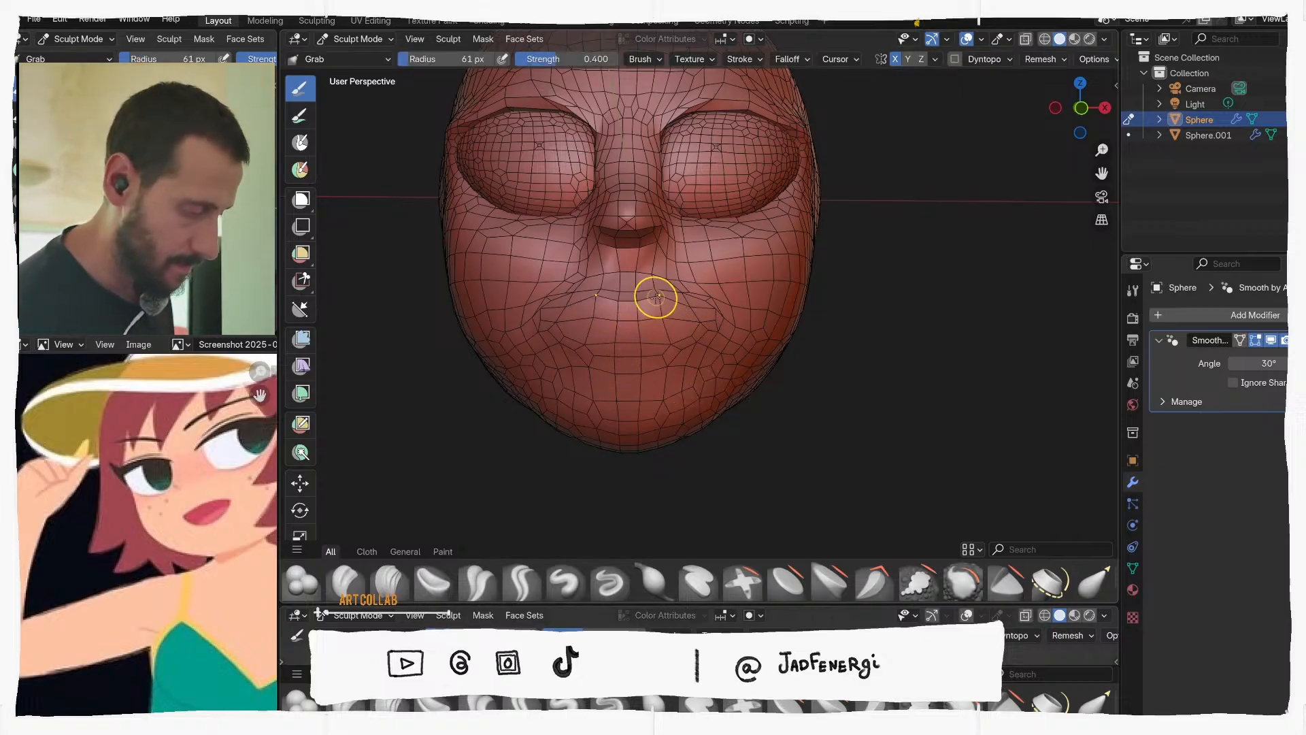
Pull the eye mesh's outer corner outward with the Grab brush at a 127 px radius and return to sculpting the head
{"action": "mouse_move", "coordinate": [635, 297]}
{"action": "middle_mouse_down"}
{"action": "mouse_move", "coordinate": [616, 306]}
{"action": "mouse_move", "coordinate": [643, 306]}
{"action": "mouse_move", "coordinate": [673, 279]}
{"action": "middle_mouse_up"}
{"action": "key", "text": "f"}
{"action": "left_click", "coordinate": [748, 315]}
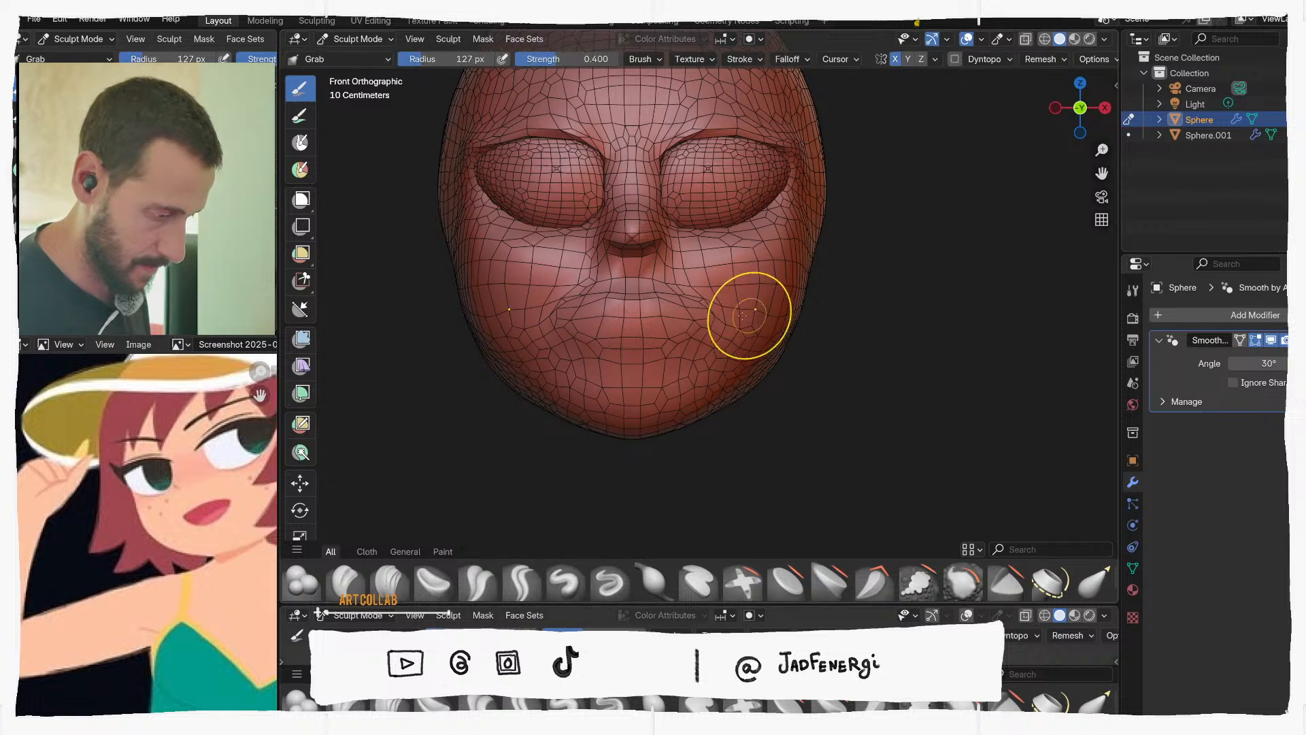
{"action": "key", "text": "alt+q"}
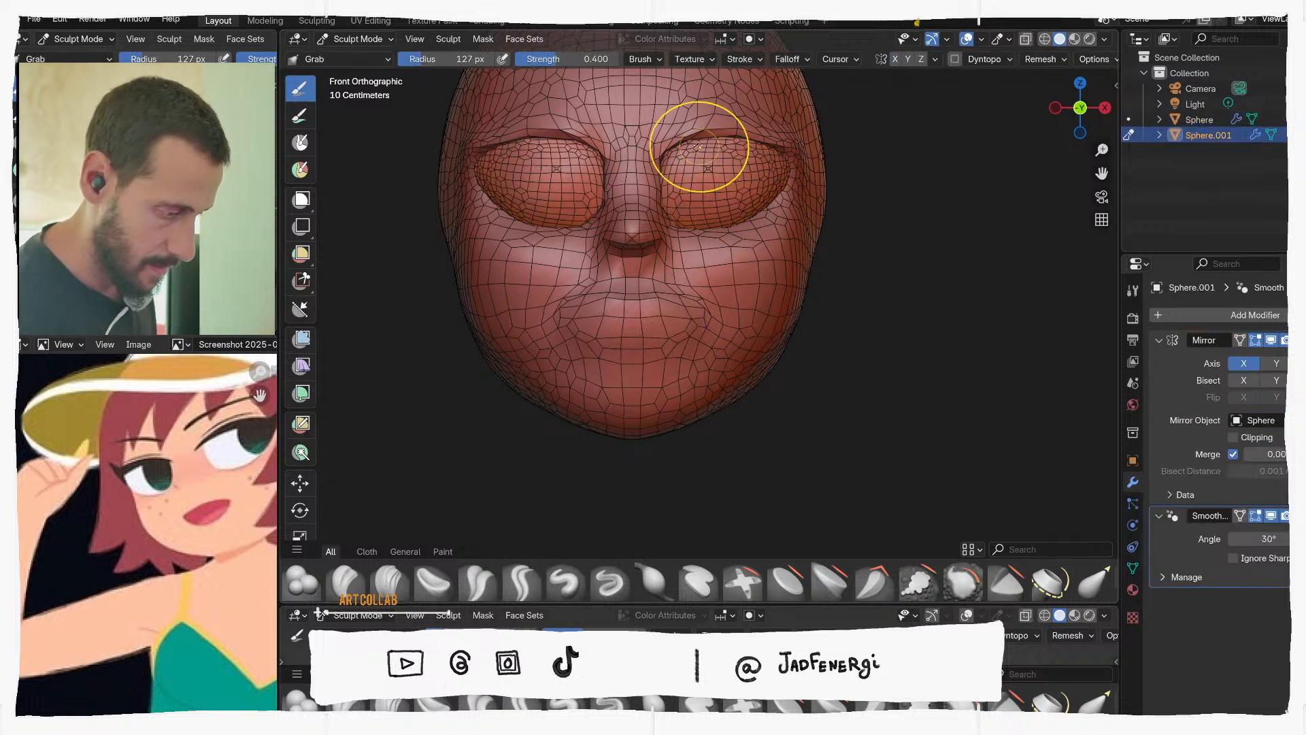
{"action": "left_click_drag", "start_coordinate": [763, 147], "coordinate": [791, 158]}
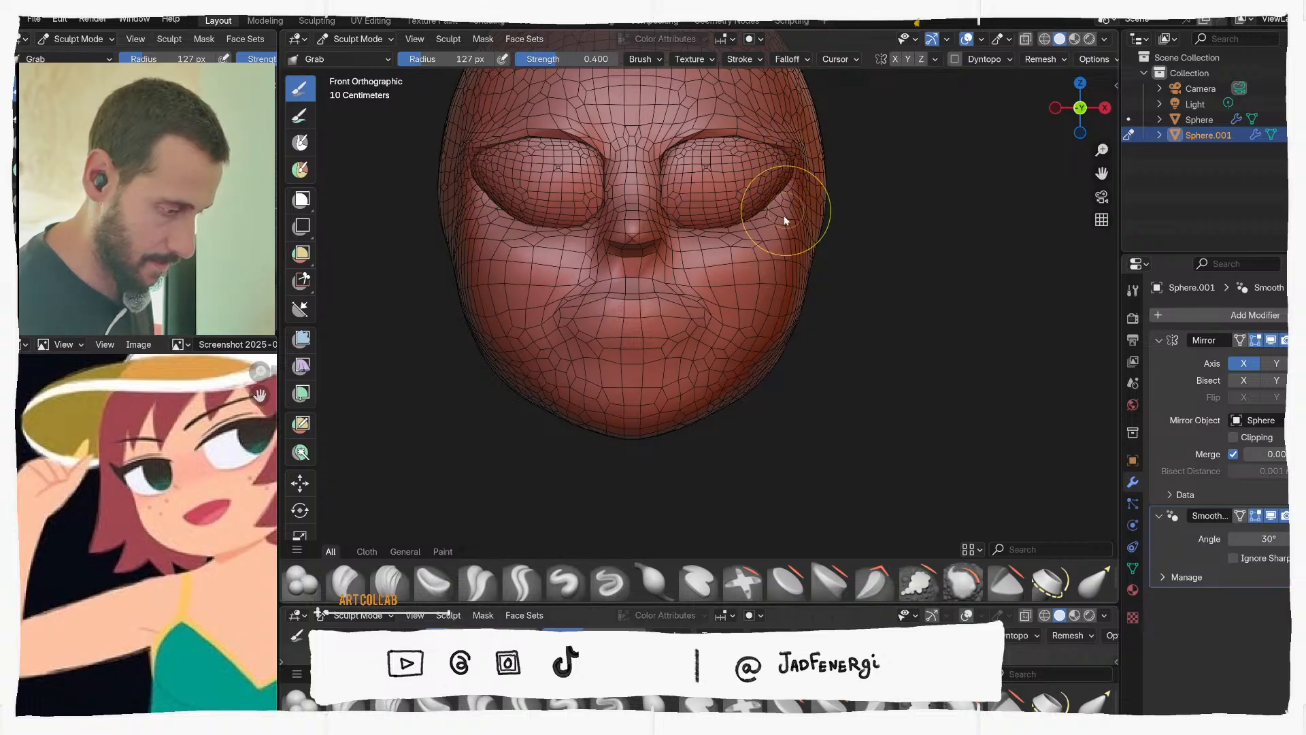
{"action": "key", "text": "alt+q"}
Switch to the Inflate/Deflate brush and hide the wireframe overlay
{"action": "mouse_move", "coordinate": [784, 219]}
{"action": "middle_mouse_down"}
{"action": "mouse_move", "coordinate": [714, 190]}
{"action": "mouse_move", "coordinate": [805, 268]}
{"action": "mouse_move", "coordinate": [806, 296]}
{"action": "mouse_move", "coordinate": [779, 204]}
{"action": "middle_mouse_up"}
{"action": "scroll", "coordinate": [786, 201], "scroll_direction": "up", "scroll_amount": 3}
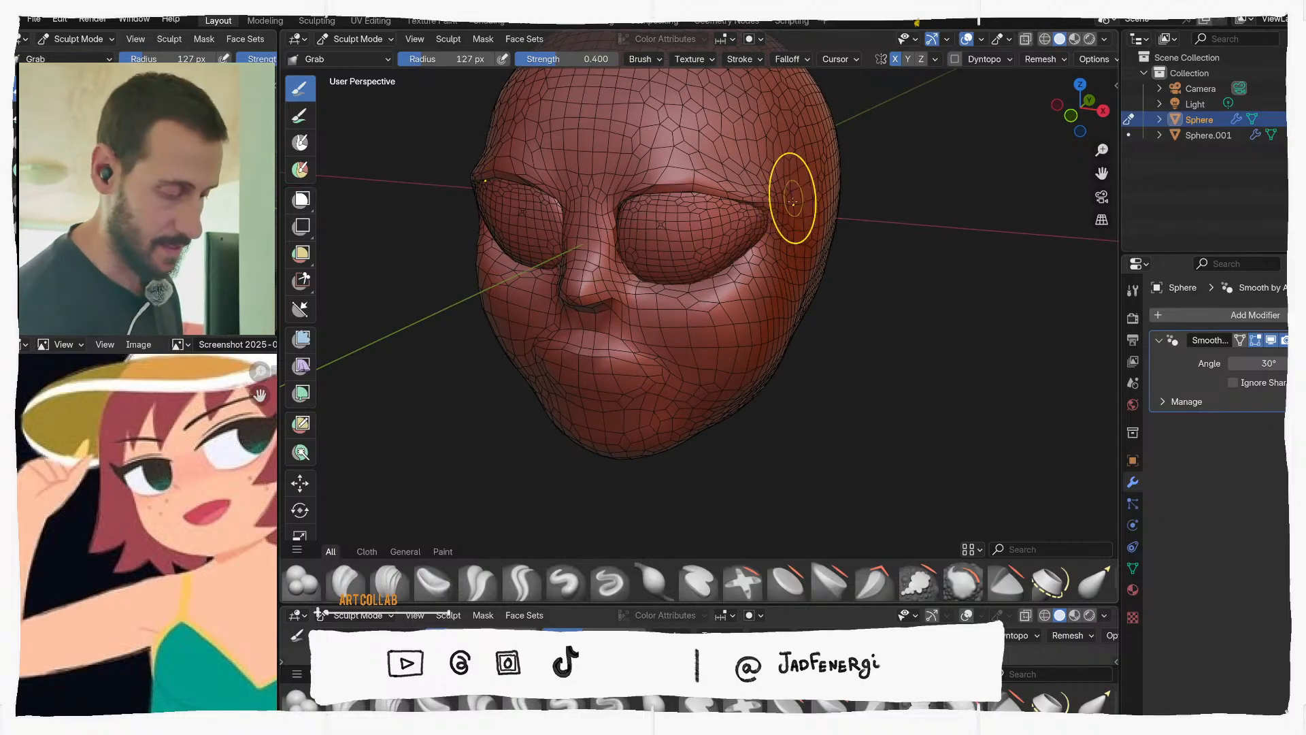
{"action": "left_click", "coordinate": [309, 585]}
{"action": "left_click", "coordinate": [655, 582]}
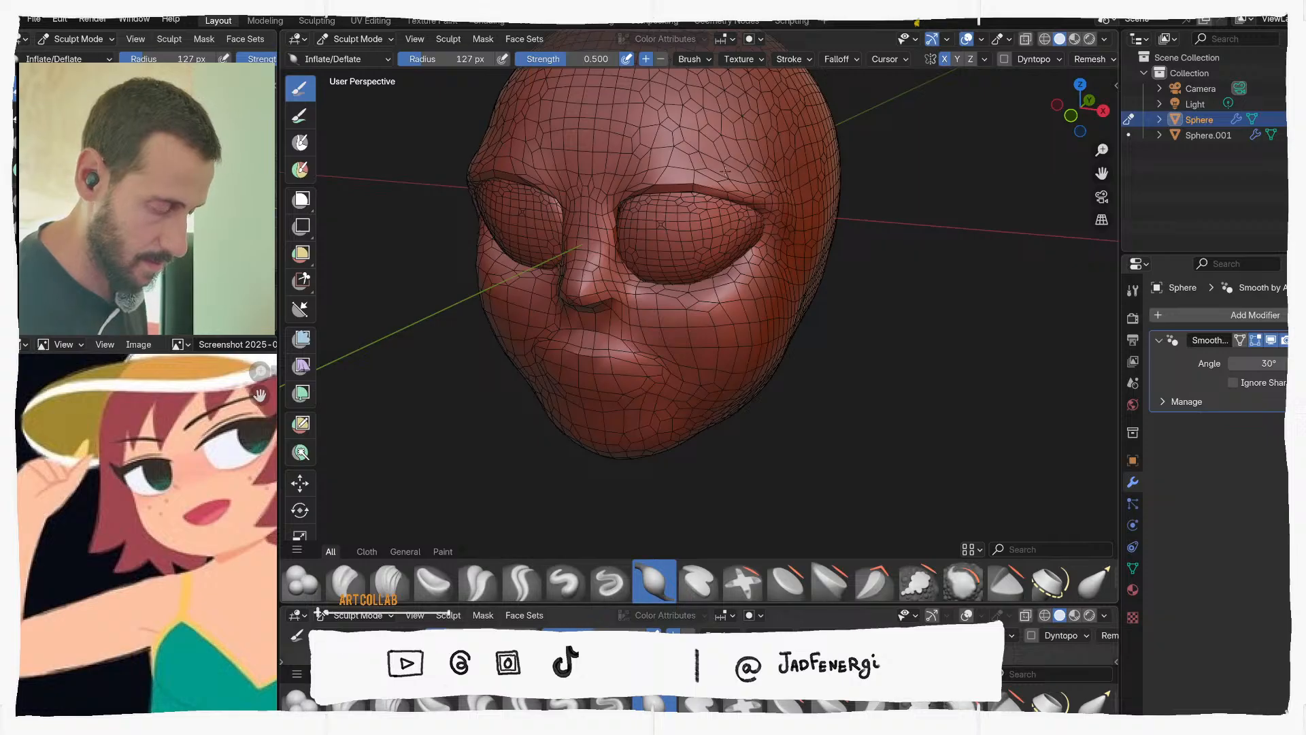
{"action": "scroll", "coordinate": [715, 143], "scroll_direction": "down", "scroll_amount": 3}
{"action": "key", "text": "q"}
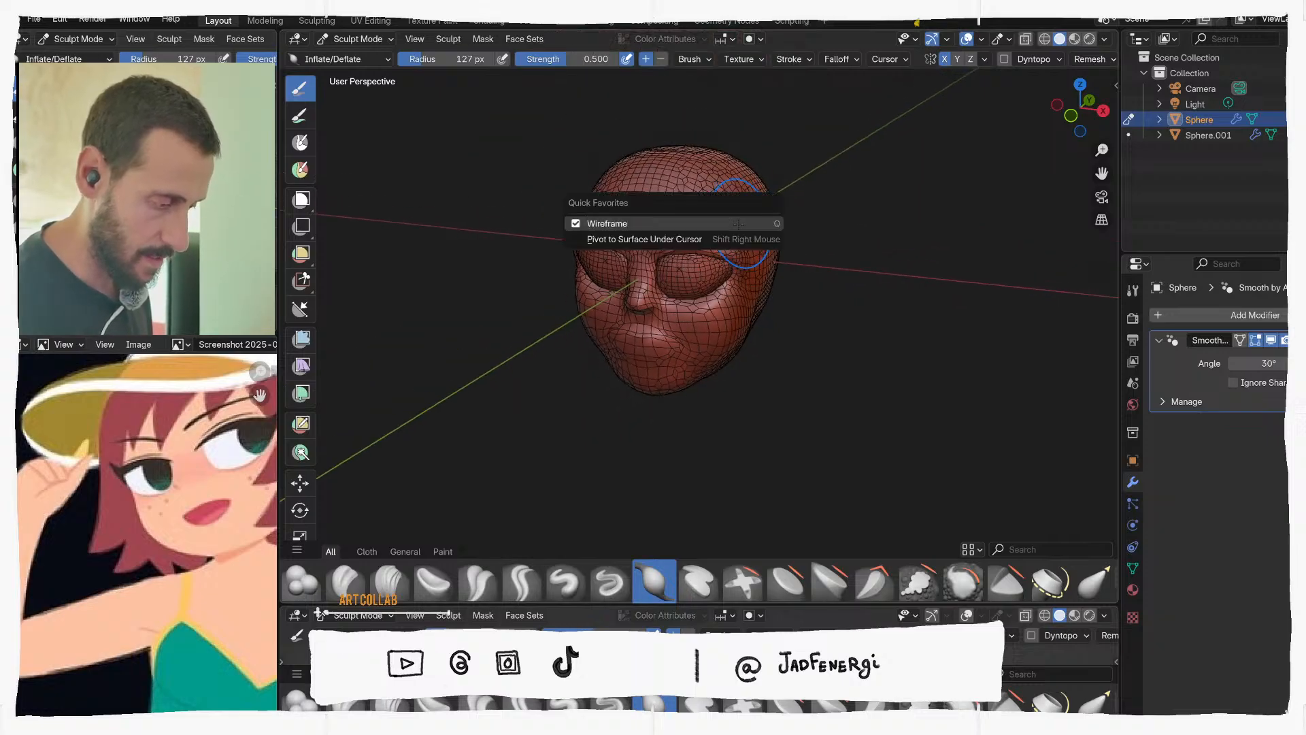
{"action": "left_click", "coordinate": [728, 223]}
{"action": "mouse_move", "coordinate": [730, 221]}
{"action": "middle_mouse_down"}
{"action": "mouse_move", "coordinate": [764, 184]}
{"action": "mouse_move", "coordinate": [773, 217]}
{"action": "mouse_move", "coordinate": [752, 223]}
{"action": "middle_mouse_up"}
{"action": "scroll", "coordinate": [764, 183], "scroll_direction": "up", "scroll_amount": 1}
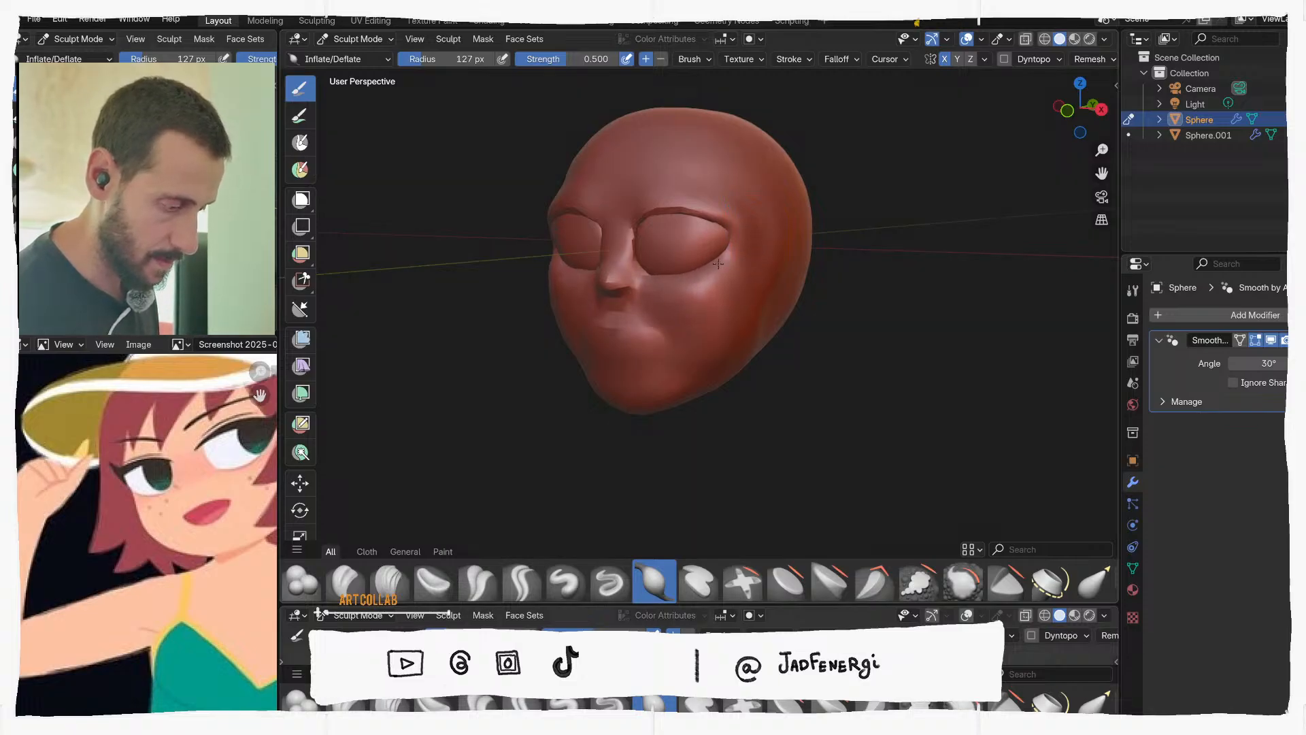
Reshape the area between the nose and upper lip with the Grab brush at a 209 px radius
{"action": "mouse_move", "coordinate": [712, 287]}
{"action": "middle_mouse_down", "text": "ctrl"}
{"action": "mouse_move", "coordinate": [725, 228]}
{"action": "mouse_move", "coordinate": [720, 248]}
{"action": "mouse_move", "coordinate": [758, 214]}
{"action": "mouse_move", "coordinate": [766, 231]}
{"action": "middle_mouse_up", "text": "ctrl"}
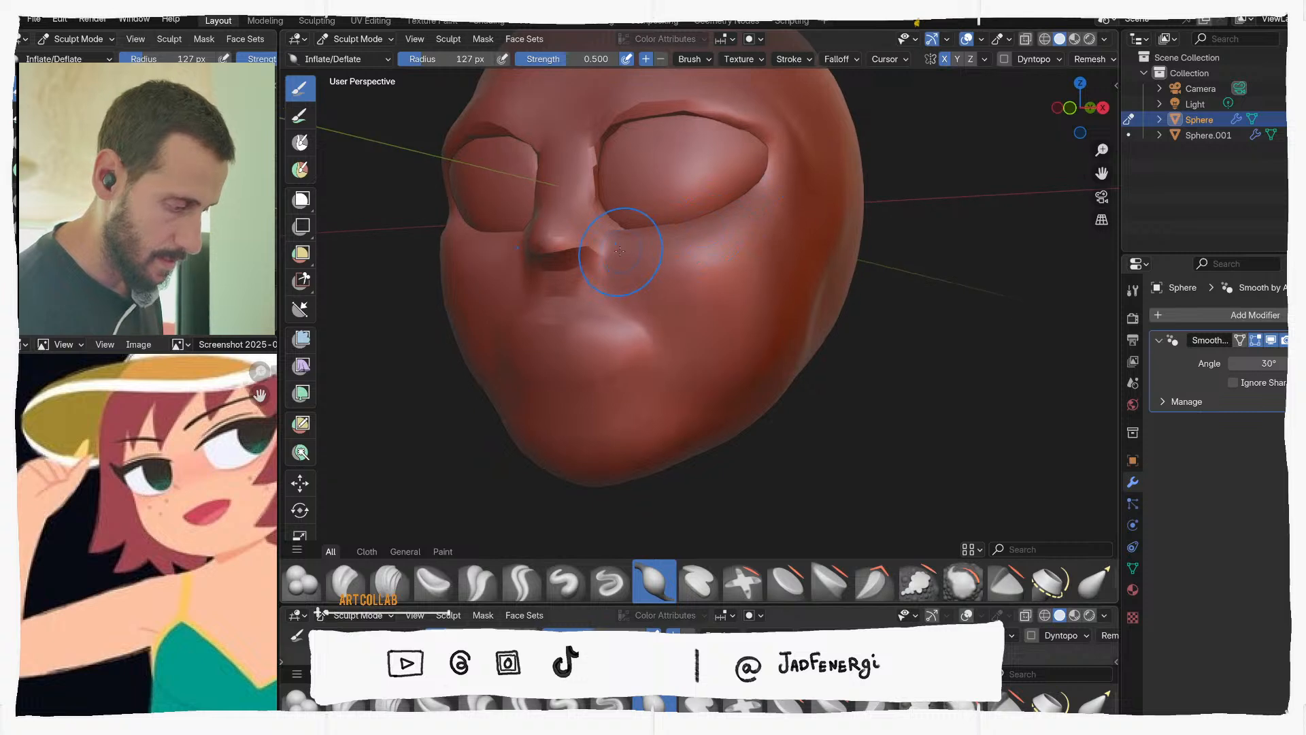
{"action": "key", "text": "g"}
{"action": "key", "text": "f"}
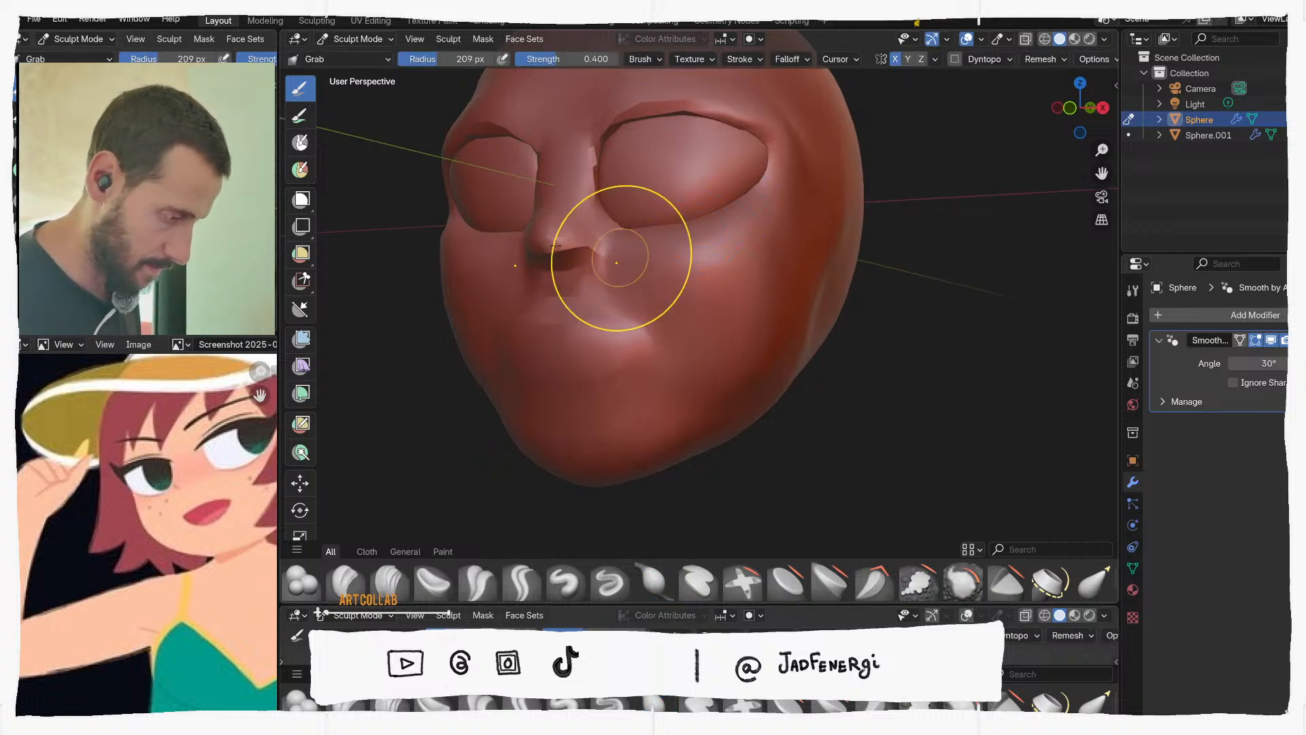
{"action": "left_click", "coordinate": [555, 229]}
Pull the mouth corner outward with the Grab brush and set the brush radius to 201 px
{"action": "mouse_move", "coordinate": [555, 230]}
{"action": "middle_mouse_down"}
{"action": "mouse_move", "coordinate": [519, 277]}
{"action": "mouse_move", "coordinate": [574, 204]}
{"action": "mouse_move", "coordinate": [599, 340]}
{"action": "middle_mouse_up"}
{"action": "key", "text": "f"}
{"action": "left_click", "coordinate": [629, 342]}
{"action": "mouse_move", "coordinate": [629, 343]}
{"action": "left_mouse_down"}
{"action": "mouse_move", "coordinate": [605, 344]}
{"action": "mouse_move", "coordinate": [651, 343]}
{"action": "left_mouse_up"}
{"action": "key", "text": "f"}
{"action": "left_click", "coordinate": [616, 388]}
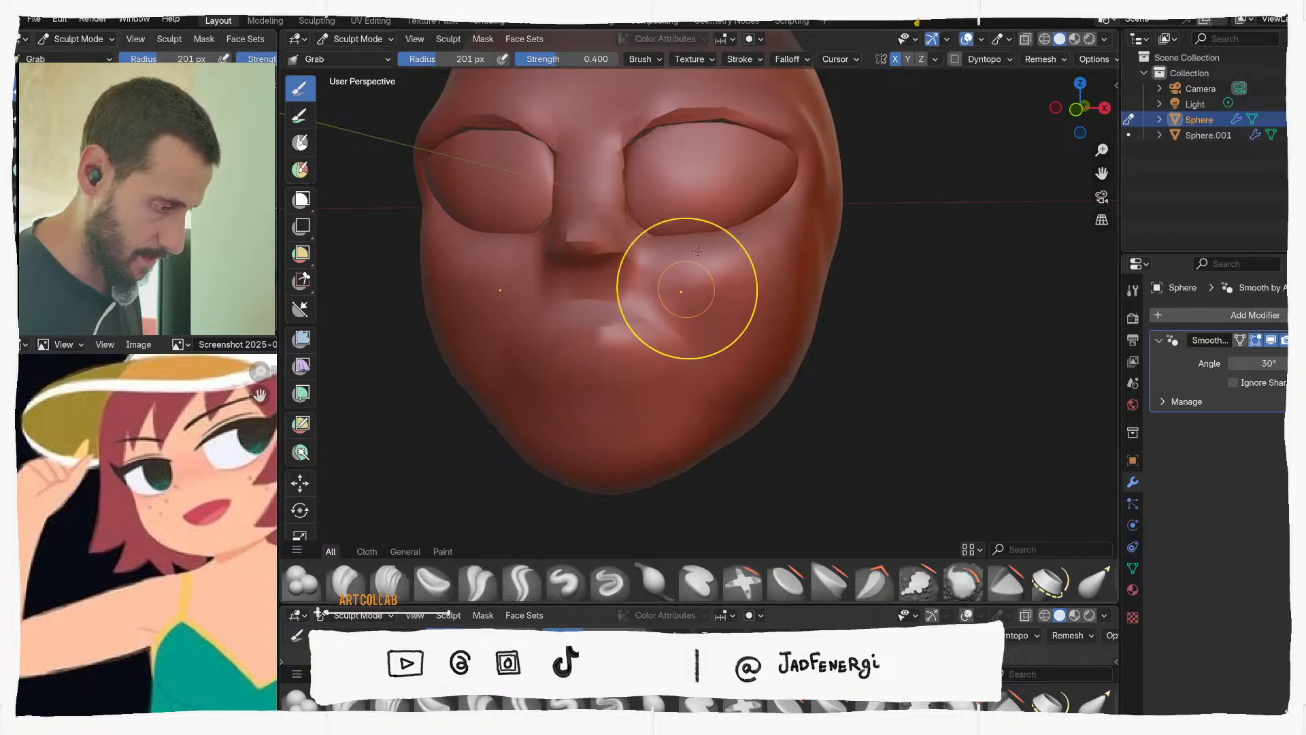
Check the face's proportions from several angles and smooth the mouth area
{"action": "scroll", "coordinate": [698, 251], "scroll_direction": "down", "scroll_amount": 3}
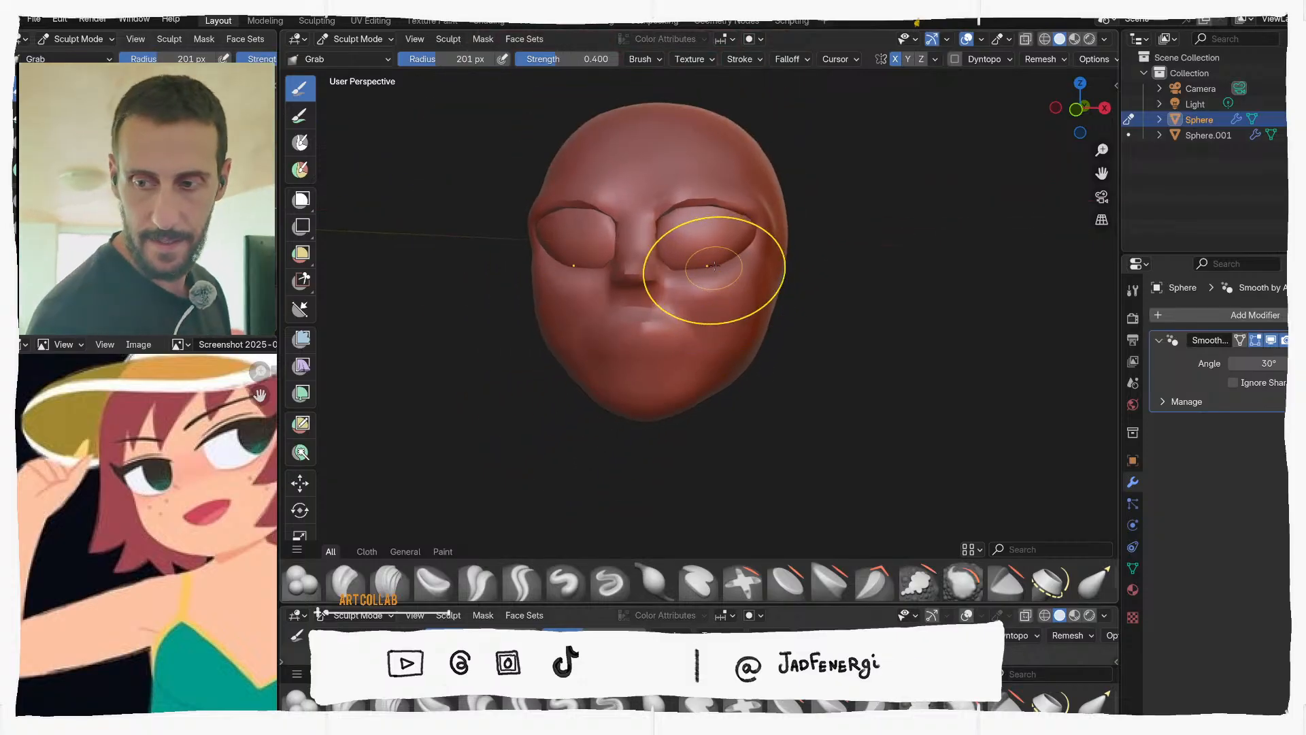
{"action": "middle_click_drag", "start_coordinate": [714, 266], "coordinate": [757, 219]}
{"action": "scroll", "coordinate": [719, 251], "scroll_direction": "up", "scroll_amount": 2}
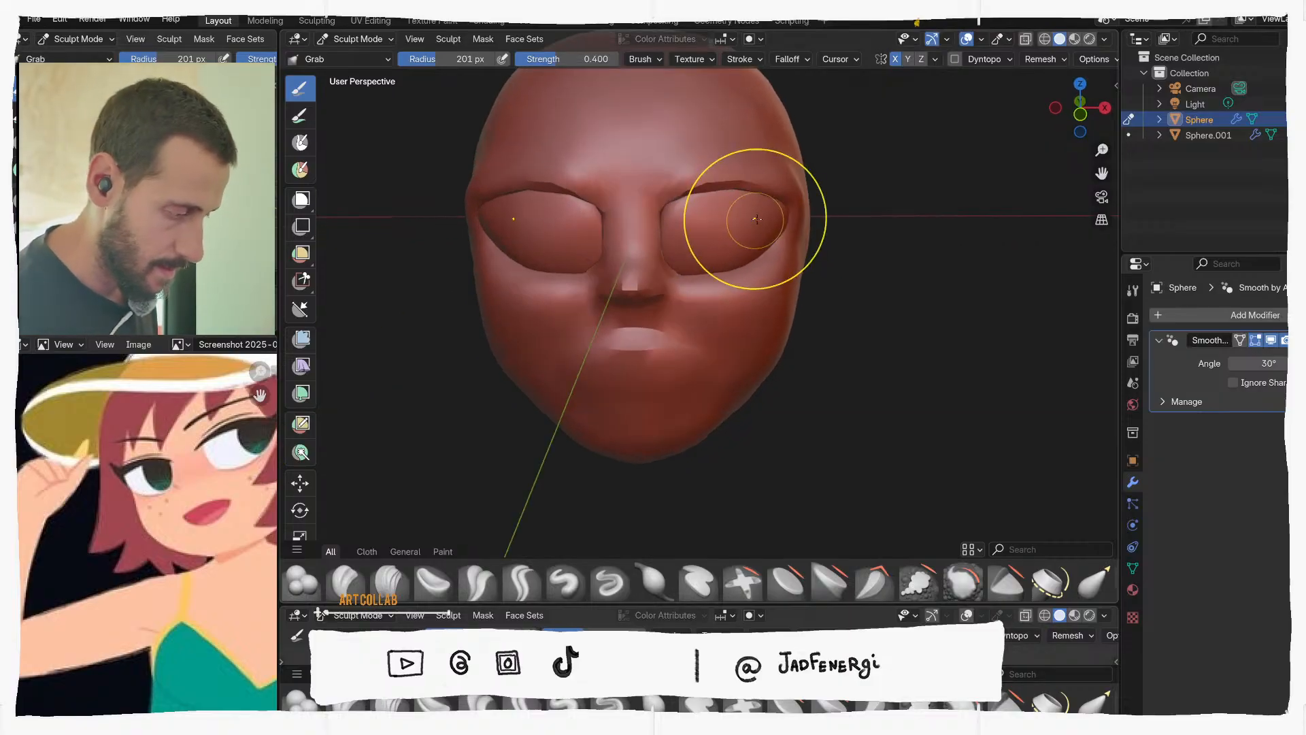
{"action": "mouse_move", "coordinate": [781, 291]}
{"action": "middle_mouse_down"}
{"action": "mouse_move", "coordinate": [794, 257]}
{"action": "mouse_move", "coordinate": [793, 293]}
{"action": "mouse_move", "coordinate": [789, 261]}
{"action": "mouse_move", "coordinate": [817, 300]}
{"action": "middle_mouse_up"}
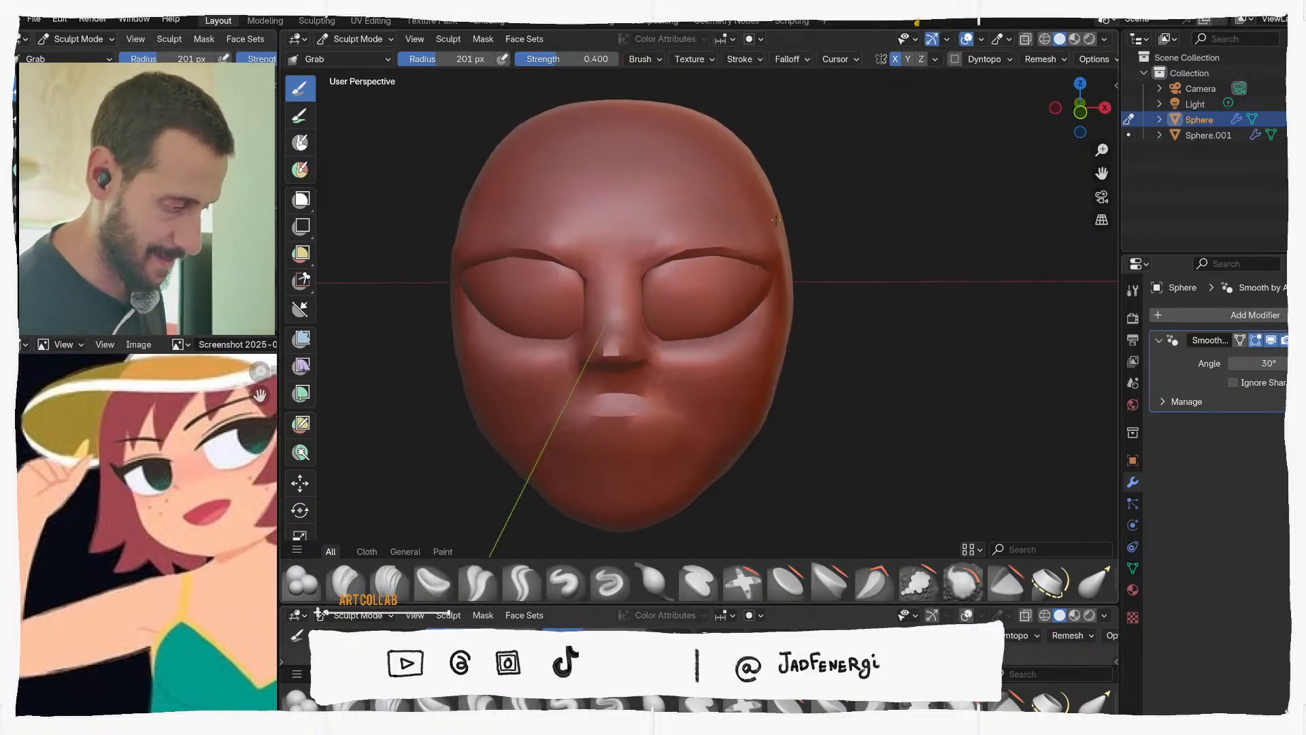
{"action": "scroll", "coordinate": [790, 350], "scroll_direction": "down", "scroll_amount": 1}
{"action": "middle_click_drag", "start_coordinate": [790, 350], "coordinate": [762, 306]}
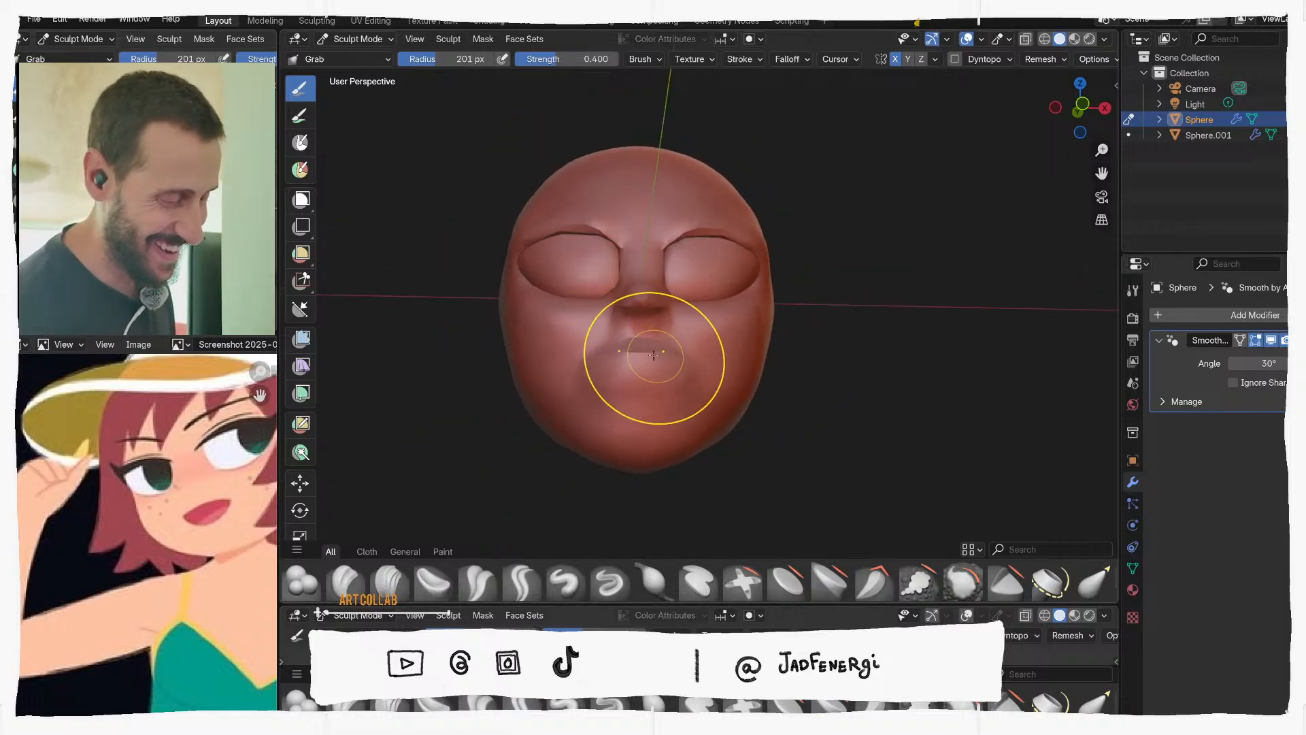
{"action": "left_click_drag", "start_coordinate": [654, 358], "coordinate": [649, 353], "text": "shift"}
Reshape the lower cheek and jaw with the Grab brush at a 224 px radius
{"action": "scroll", "coordinate": [664, 381], "scroll_direction": "up", "scroll_amount": 2}
{"action": "middle_click_drag", "start_coordinate": [663, 381], "coordinate": [847, 432]}
{"action": "key", "text": "f"}
{"action": "left_click", "coordinate": [660, 388]}
{"action": "key", "text": "f"}
{"action": "left_click", "coordinate": [799, 422]}
{"action": "key", "text": "f"}
{"action": "left_click", "coordinate": [847, 437]}
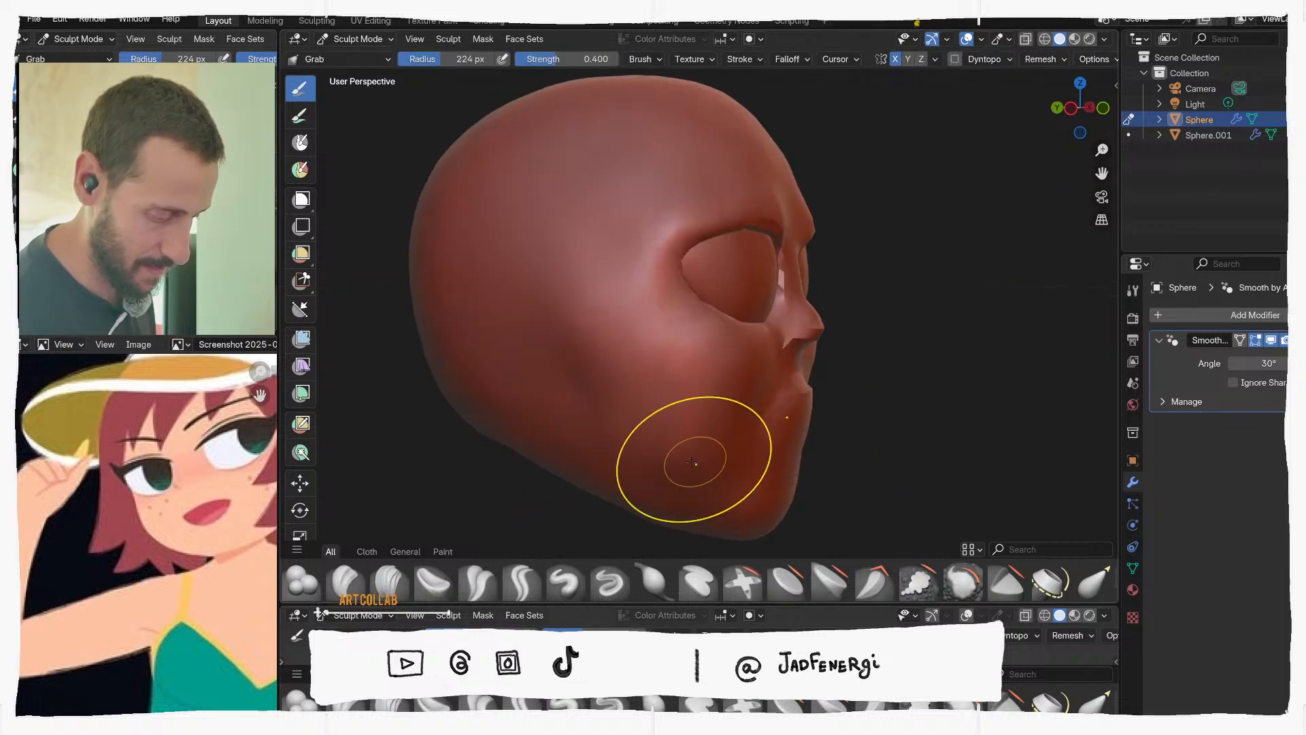
Reshape the nose tip in side profile with the Grab brush at a 100 px radius
{"action": "mouse_move", "coordinate": [647, 437]}
{"action": "middle_mouse_down"}
{"action": "mouse_move", "coordinate": [756, 427]}
{"action": "mouse_move", "coordinate": [740, 430]}
{"action": "mouse_move", "coordinate": [720, 482]}
{"action": "middle_mouse_up"}
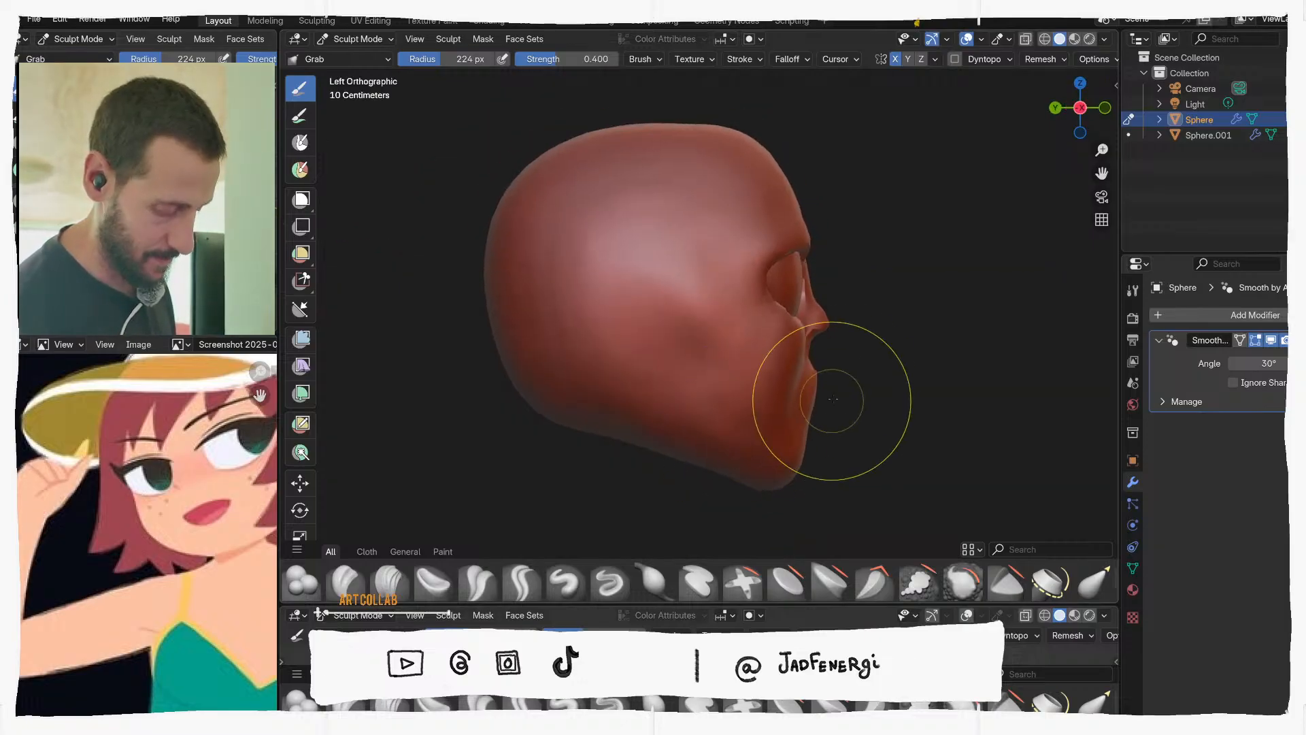
{"action": "key", "text": "f"}
{"action": "left_click", "coordinate": [878, 351]}
{"action": "key", "text": "f"}
{"action": "left_click", "coordinate": [825, 328]}
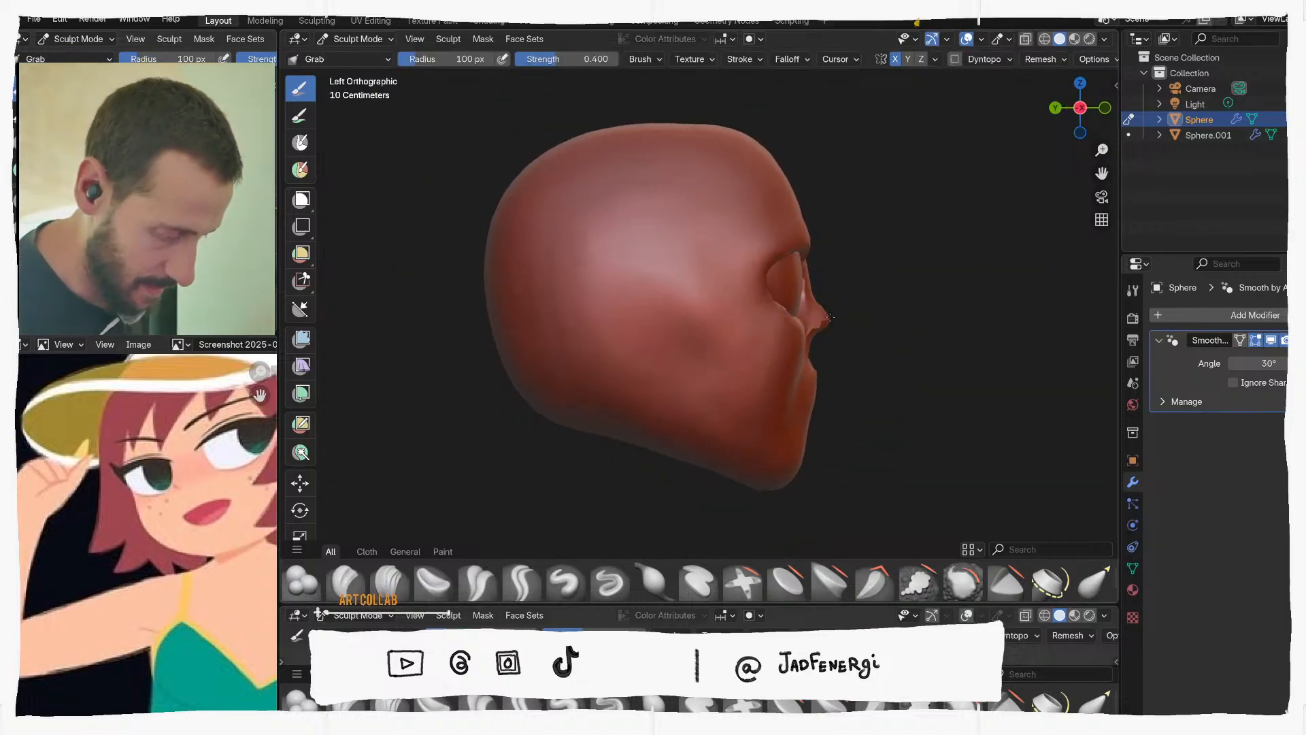
{"action": "scroll", "coordinate": [844, 317], "scroll_direction": "up", "scroll_amount": 2}
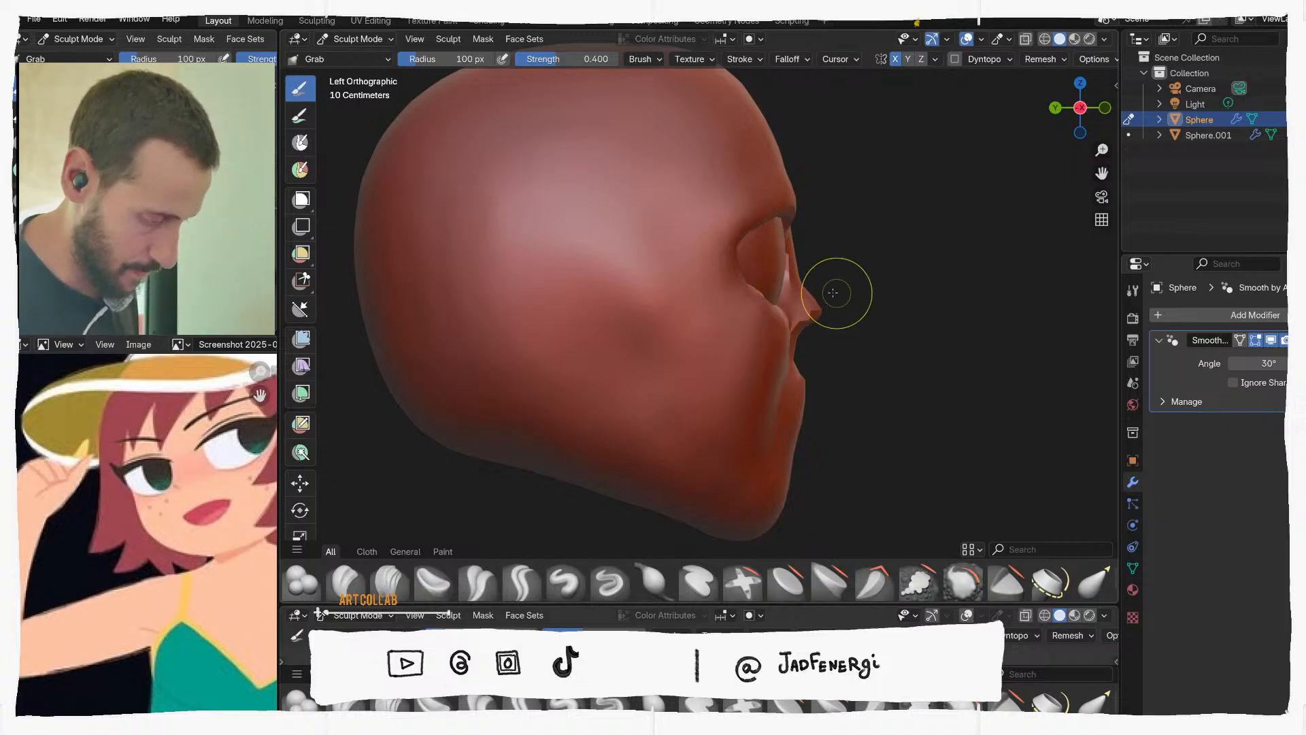
{"action": "middle_click_drag", "start_coordinate": [832, 293], "coordinate": [727, 343]}
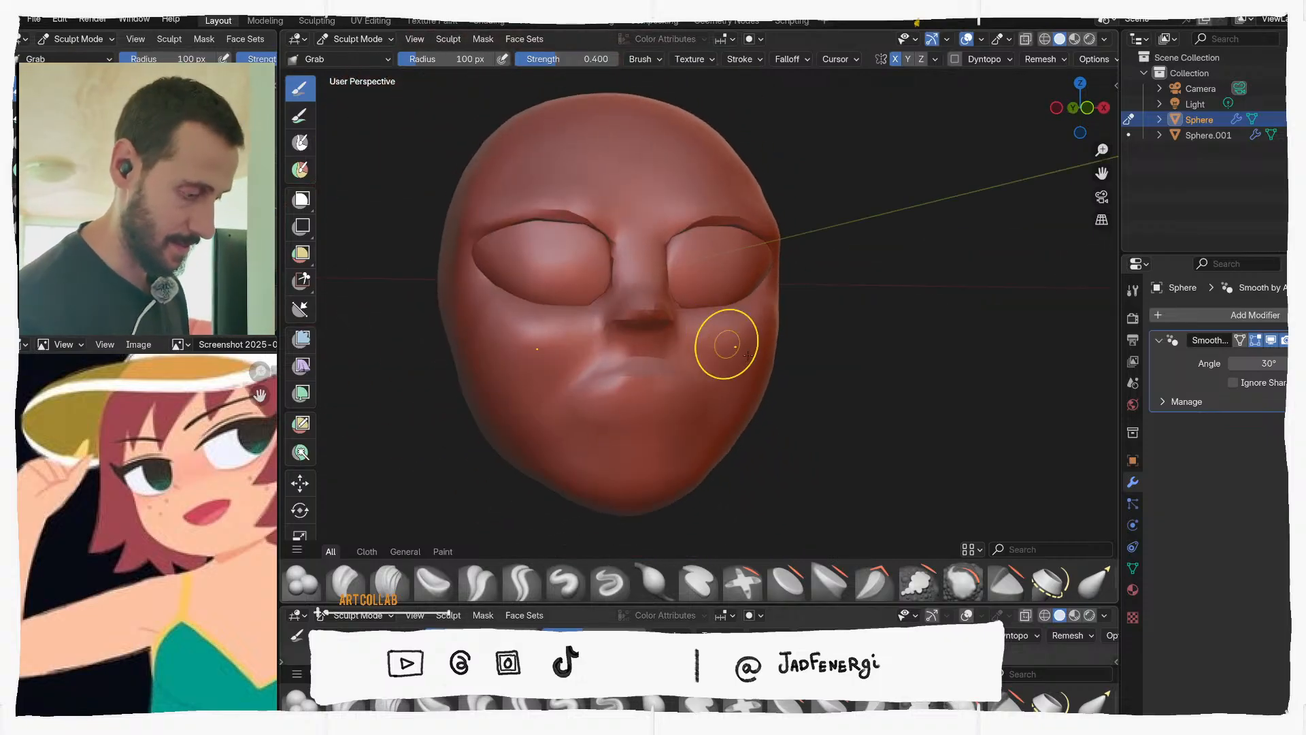
Reshape the mouth corners and the surrounding lower face with the Grab brush at a 168 px radius
{"action": "key", "text": "f"}
{"action": "left_click", "coordinate": [786, 355]}
{"action": "mouse_move", "coordinate": [670, 377]}
{"action": "middle_mouse_down"}
{"action": "mouse_move", "coordinate": [657, 382]}
{"action": "mouse_move", "coordinate": [676, 408]}
{"action": "middle_mouse_up"}
{"action": "key", "text": "bracketleft"}
{"action": "key", "text": "bracketleft"}
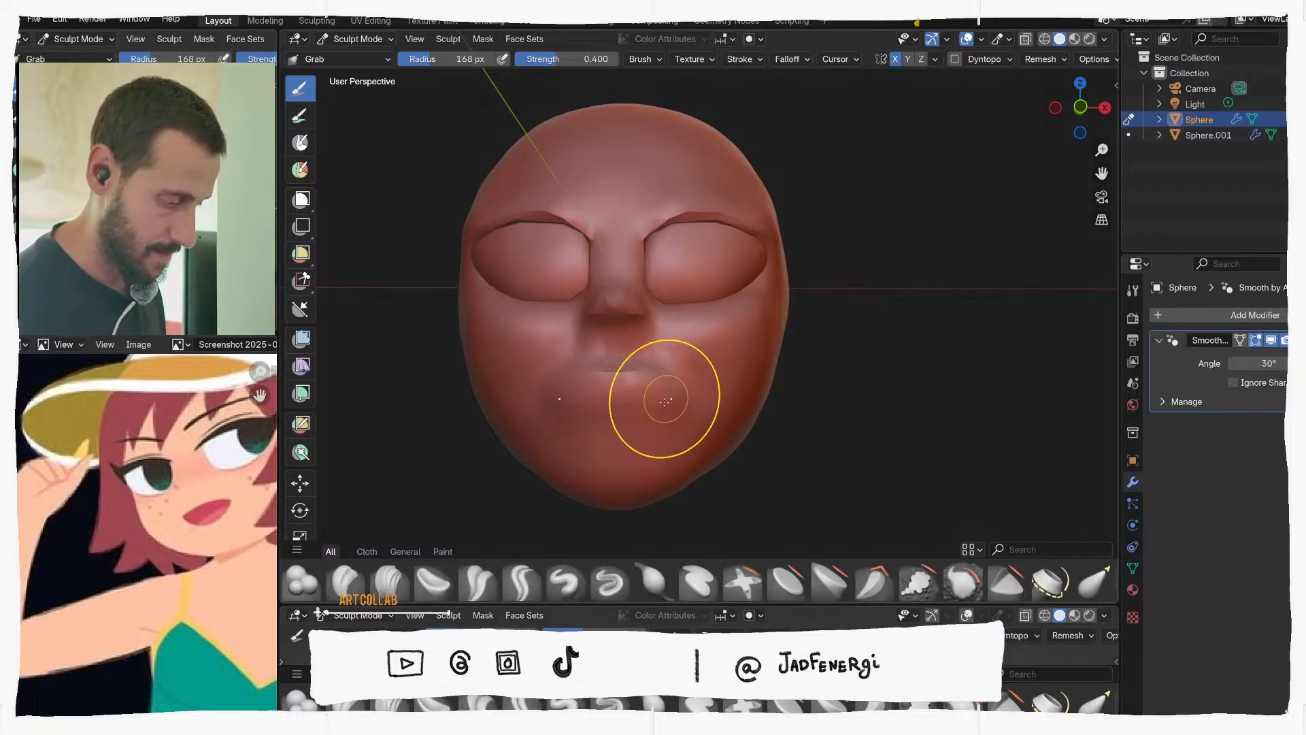
{"action": "middle_click_drag", "start_coordinate": [664, 400], "coordinate": [589, 422]}
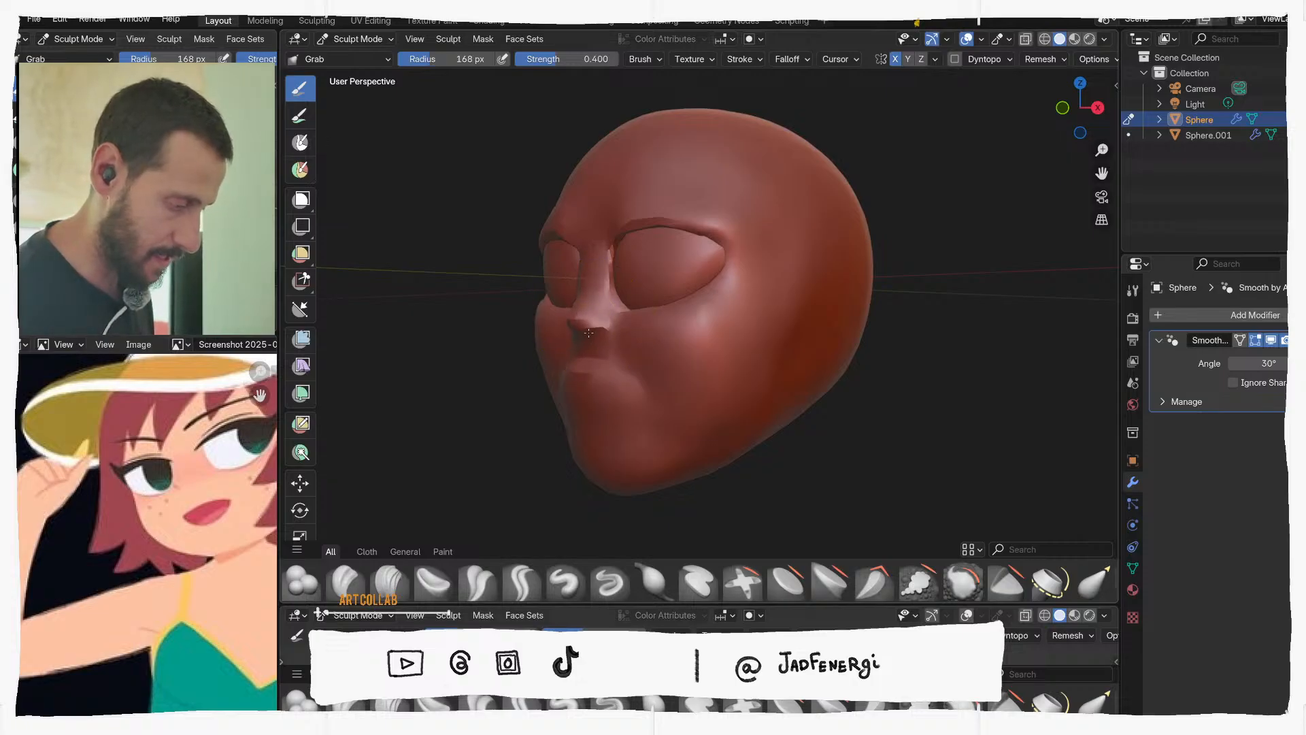
{"action": "middle_click_drag", "start_coordinate": [650, 322], "coordinate": [687, 280]}
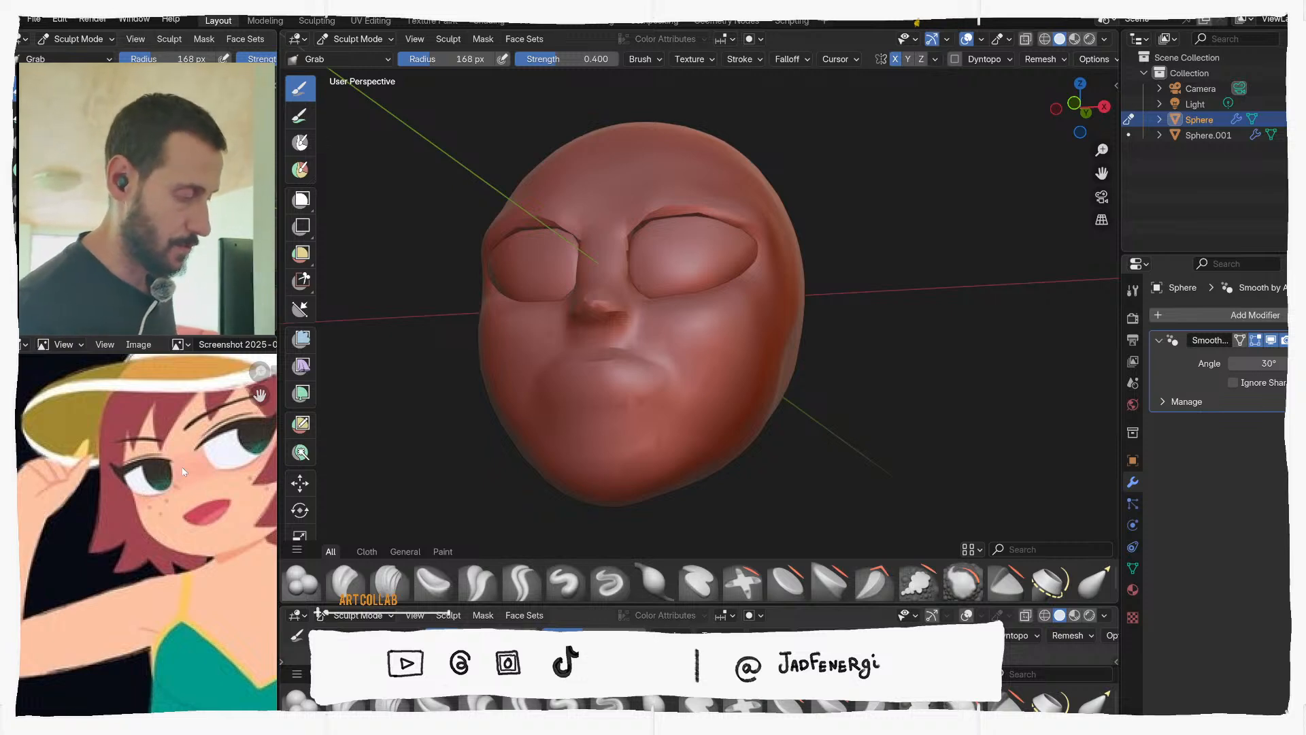
{"action": "middle_click_drag", "start_coordinate": [671, 406], "coordinate": [698, 426]}
{"action": "middle_click_drag", "start_coordinate": [625, 402], "coordinate": [661, 390]}
Smooth out the mouth crease at a 74 px radius and reshape the chin with the Grab brush at 247 px
{"action": "key", "text": "f"}
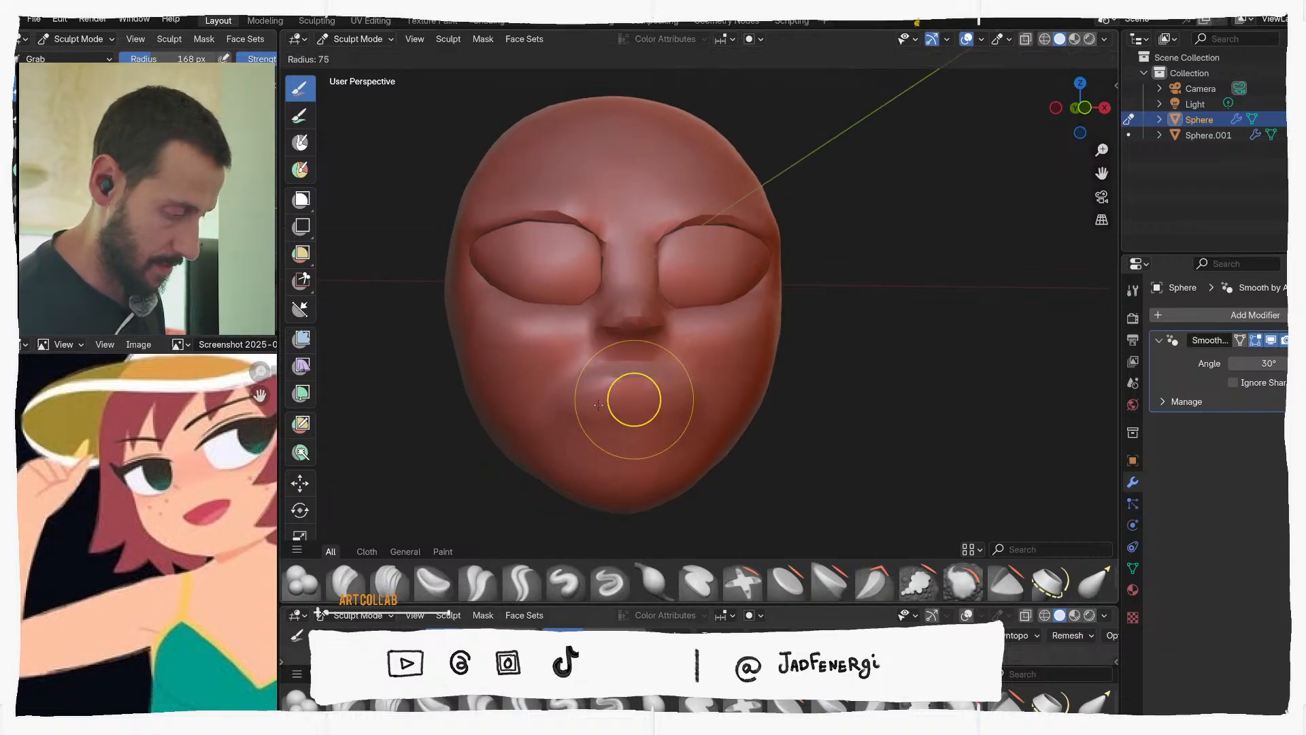
{"action": "left_click", "coordinate": [612, 399]}
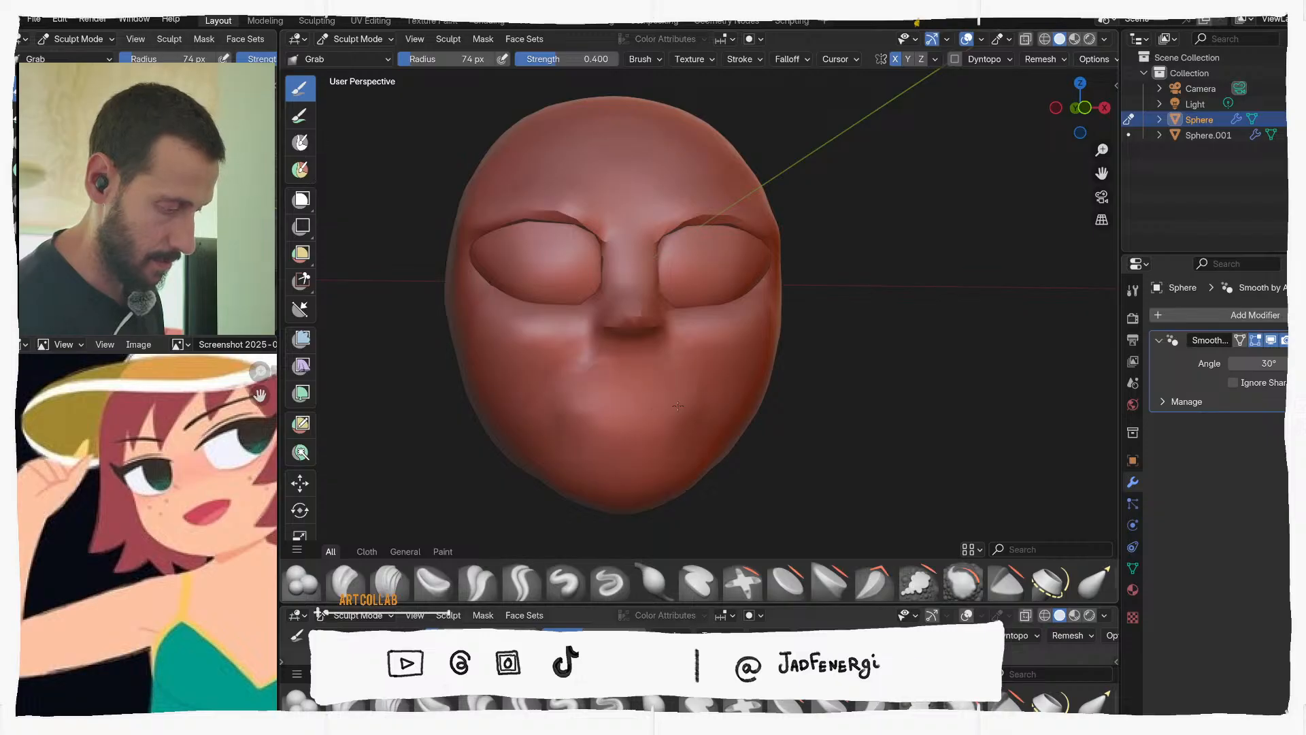
{"action": "mouse_move", "coordinate": [609, 415]}
{"action": "middle_mouse_down"}
{"action": "mouse_move", "coordinate": [680, 402]}
{"action": "mouse_move", "coordinate": [699, 452]}
{"action": "middle_mouse_up"}
{"action": "key", "text": "f"}
{"action": "left_click", "coordinate": [734, 436]}
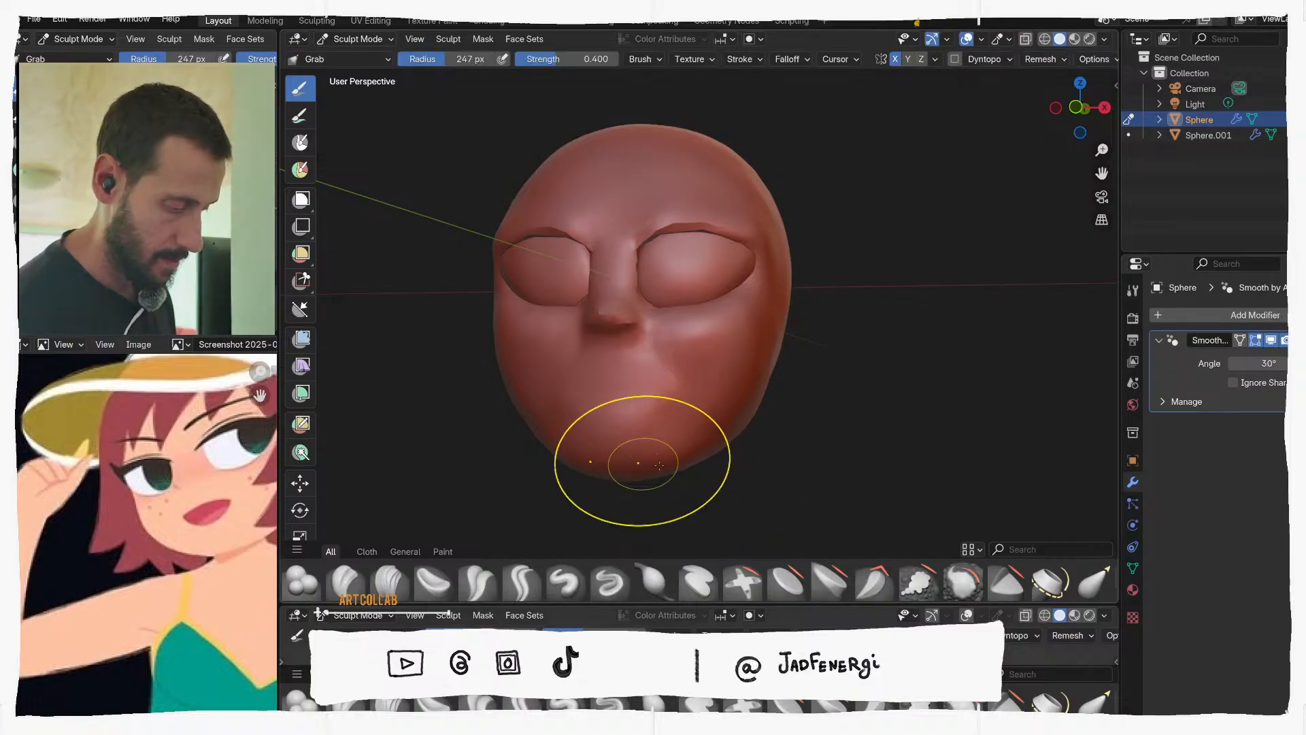
Refine the lip area from below the chin with the Grab brush at a 115 px radius
{"action": "mouse_move", "coordinate": [721, 386]}
{"action": "middle_mouse_down"}
{"action": "mouse_move", "coordinate": [619, 407]}
{"action": "mouse_move", "coordinate": [612, 373]}
{"action": "mouse_move", "coordinate": [604, 379]}
{"action": "mouse_move", "coordinate": [574, 334]}
{"action": "mouse_move", "coordinate": [605, 302]}
{"action": "mouse_move", "coordinate": [589, 301]}
{"action": "middle_mouse_up"}
{"action": "key", "text": "f"}
{"action": "left_click", "coordinate": [588, 381]}
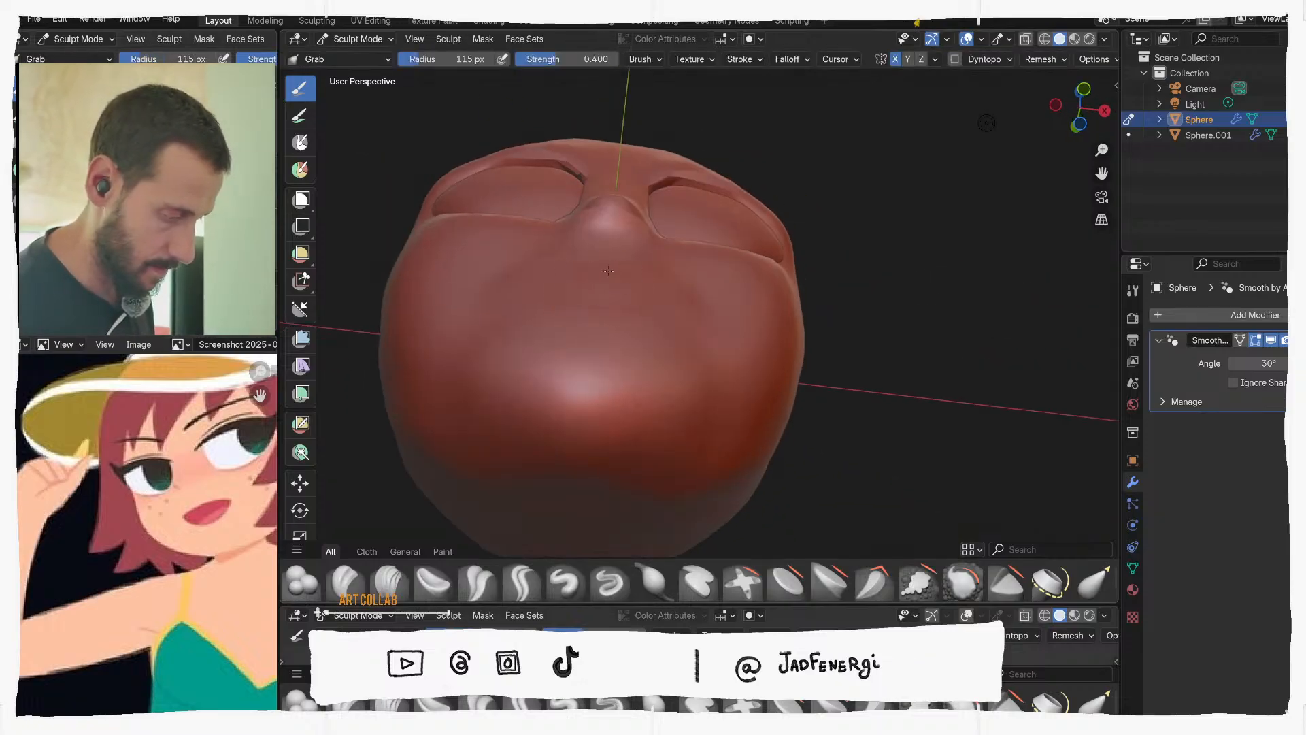
{"action": "middle_click_drag", "start_coordinate": [655, 276], "coordinate": [710, 471]}
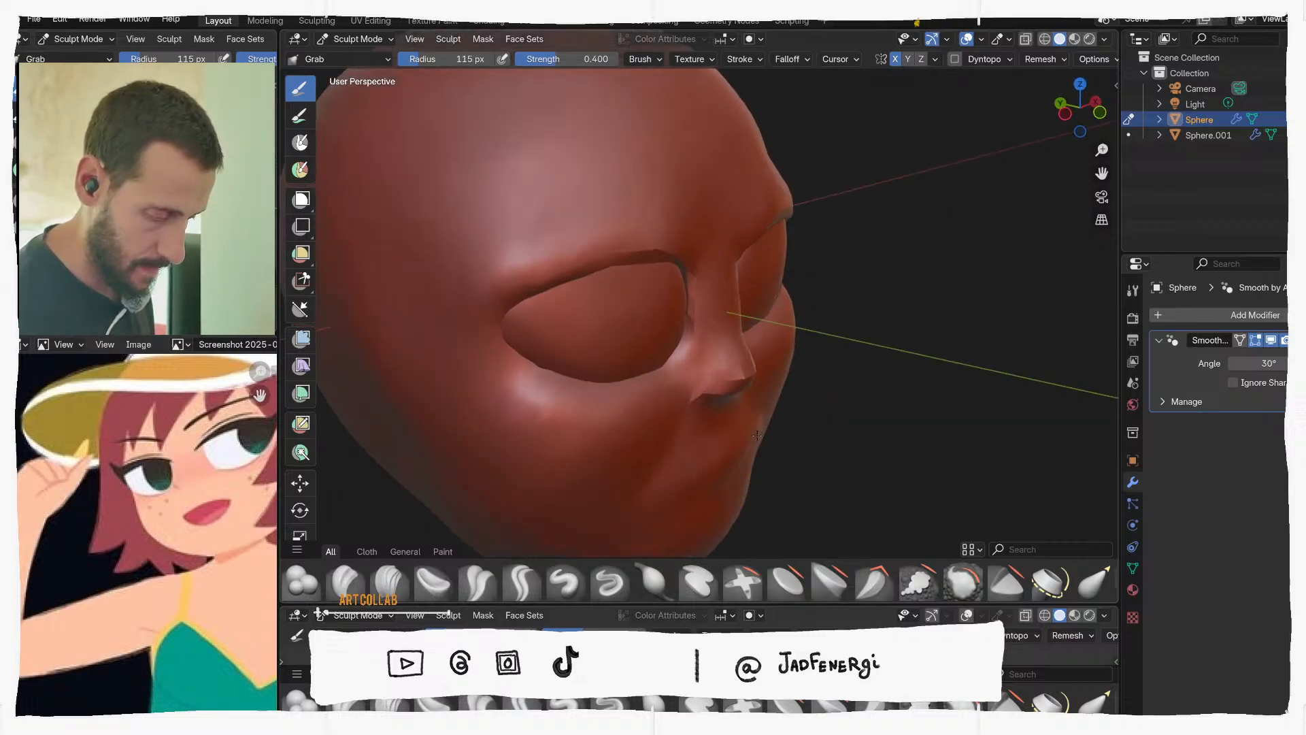
Reshape the lower cheeks and chin with the Grab brush at a 215 px radius, working from the front and below
{"action": "mouse_move", "coordinate": [762, 434]}
{"action": "middle_mouse_down"}
{"action": "mouse_move", "coordinate": [700, 335]}
{"action": "mouse_move", "coordinate": [639, 333]}
{"action": "mouse_move", "coordinate": [677, 370]}
{"action": "mouse_move", "coordinate": [686, 350]}
{"action": "mouse_move", "coordinate": [686, 363]}
{"action": "mouse_move", "coordinate": [700, 356]}
{"action": "middle_mouse_up"}
{"action": "key", "text": "f"}
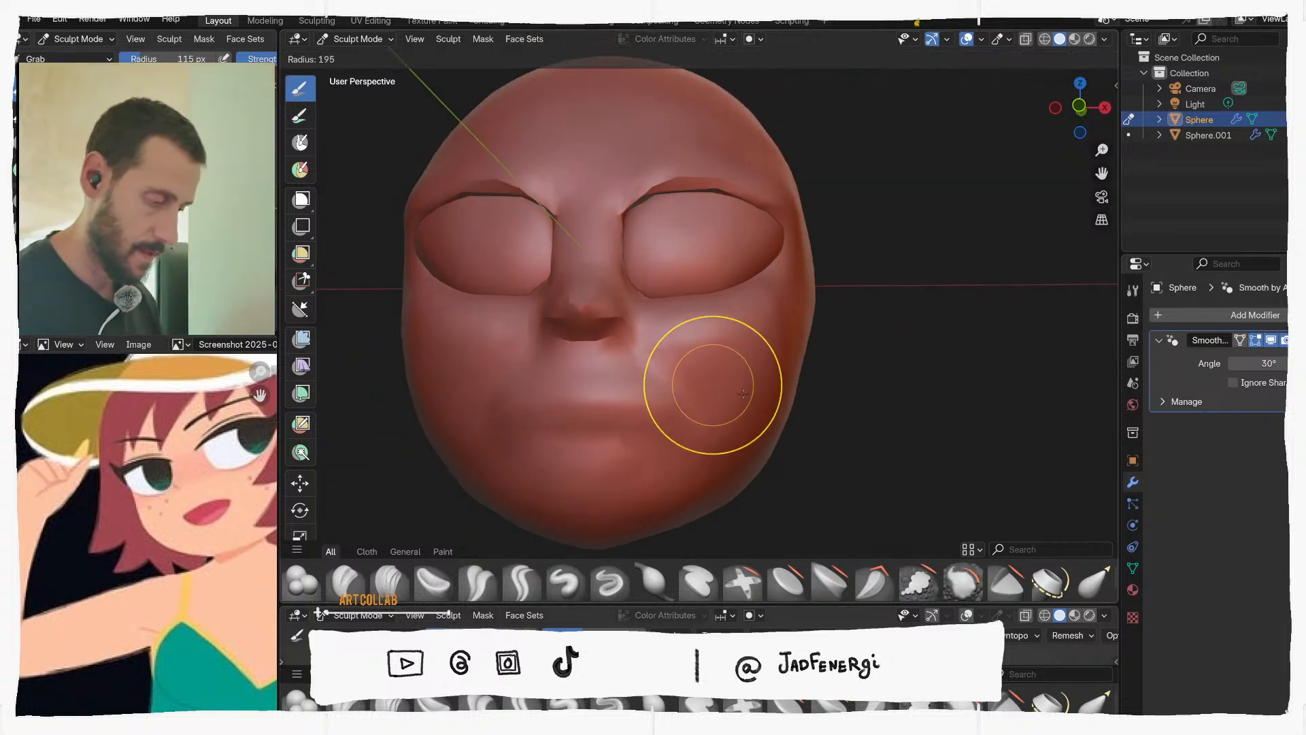
{"action": "left_click", "coordinate": [748, 398]}
{"action": "middle_click_drag", "start_coordinate": [773, 408], "coordinate": [730, 278]}
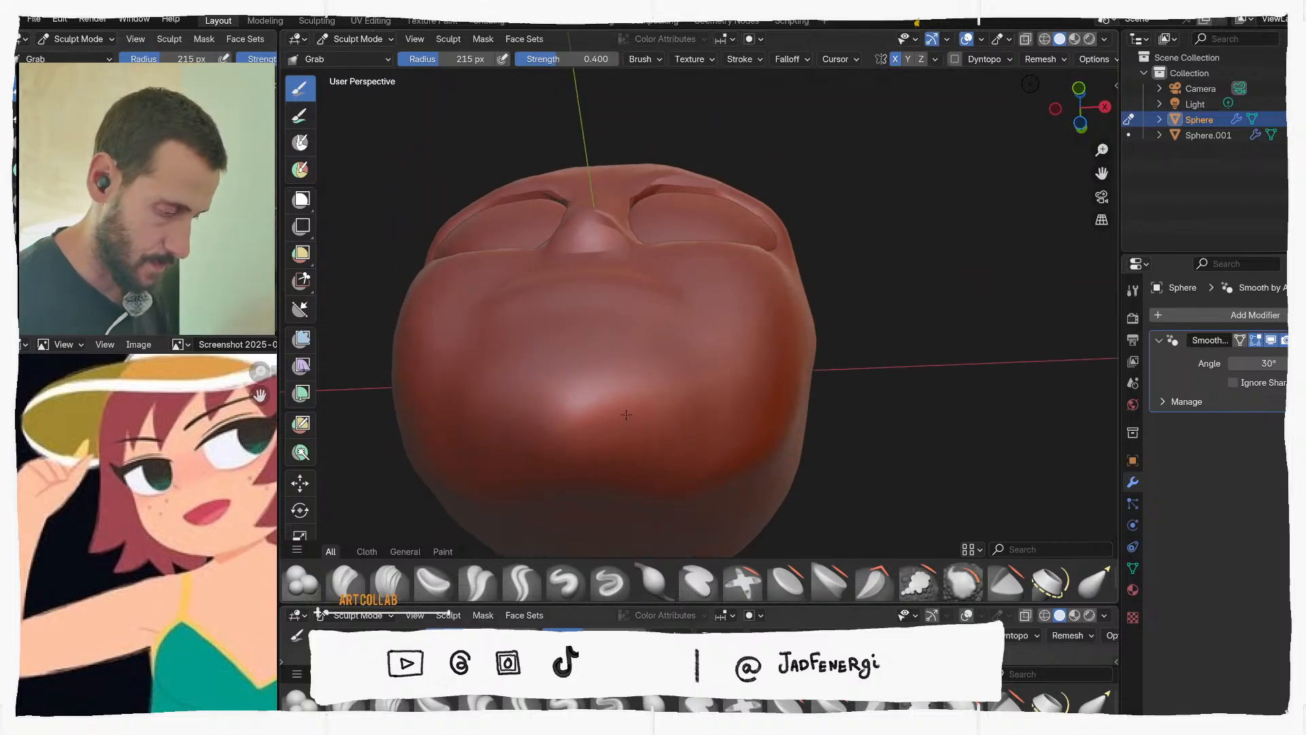
{"action": "mouse_move", "coordinate": [675, 407]}
{"action": "middle_mouse_down"}
{"action": "mouse_move", "coordinate": [723, 431]}
{"action": "mouse_move", "coordinate": [665, 275]}
{"action": "mouse_move", "coordinate": [619, 268]}
{"action": "middle_mouse_up"}
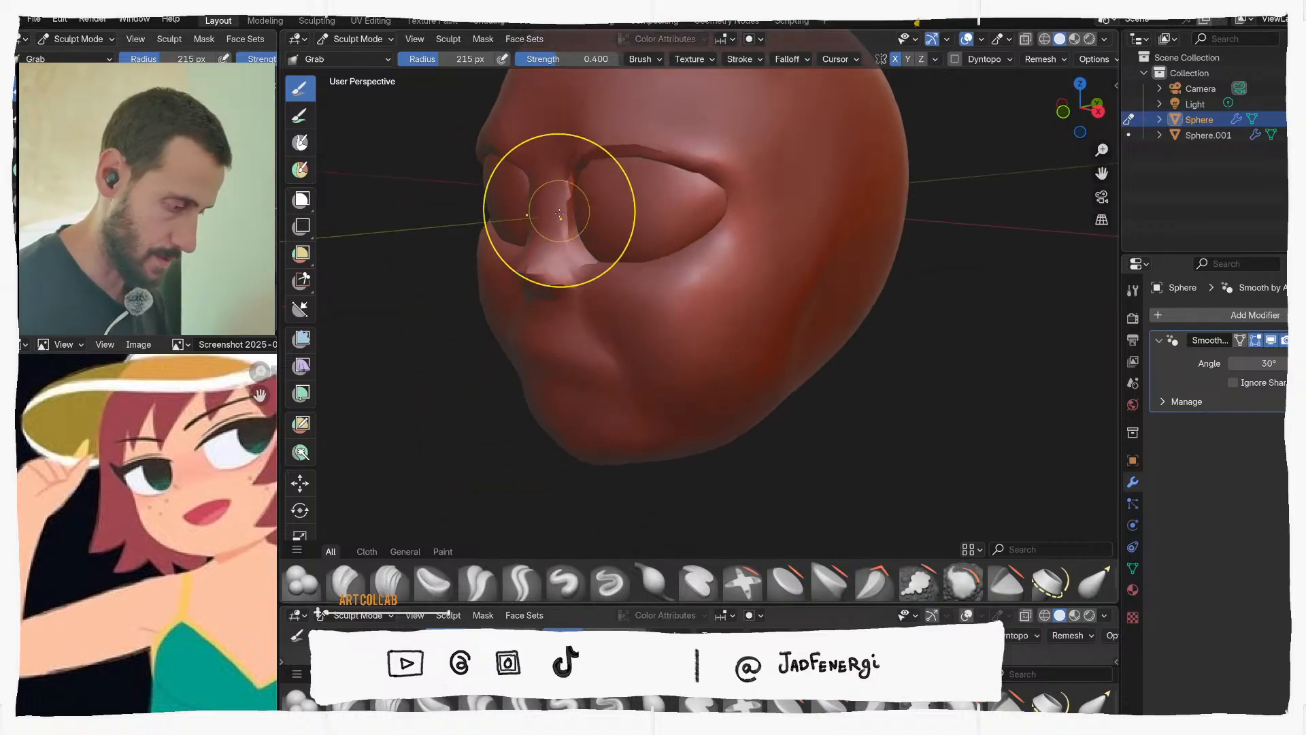
Refine the nose bridge beside the inner eye corner with the Grab brush at a 104 px radius
{"action": "mouse_move", "coordinate": [560, 214]}
{"action": "middle_mouse_down"}
{"action": "mouse_move", "coordinate": [539, 219]}
{"action": "mouse_move", "coordinate": [554, 219]}
{"action": "middle_mouse_up"}
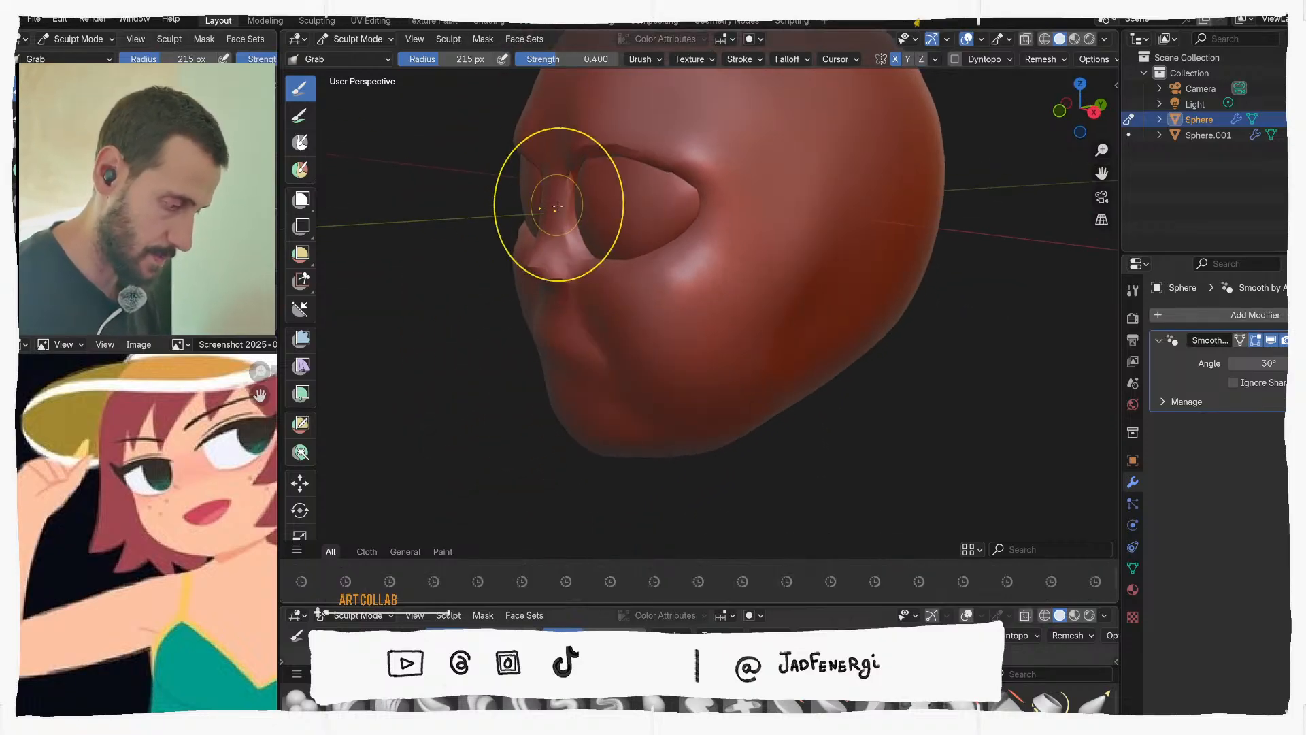
{"action": "key", "text": "f"}
{"action": "left_click", "coordinate": [604, 204]}
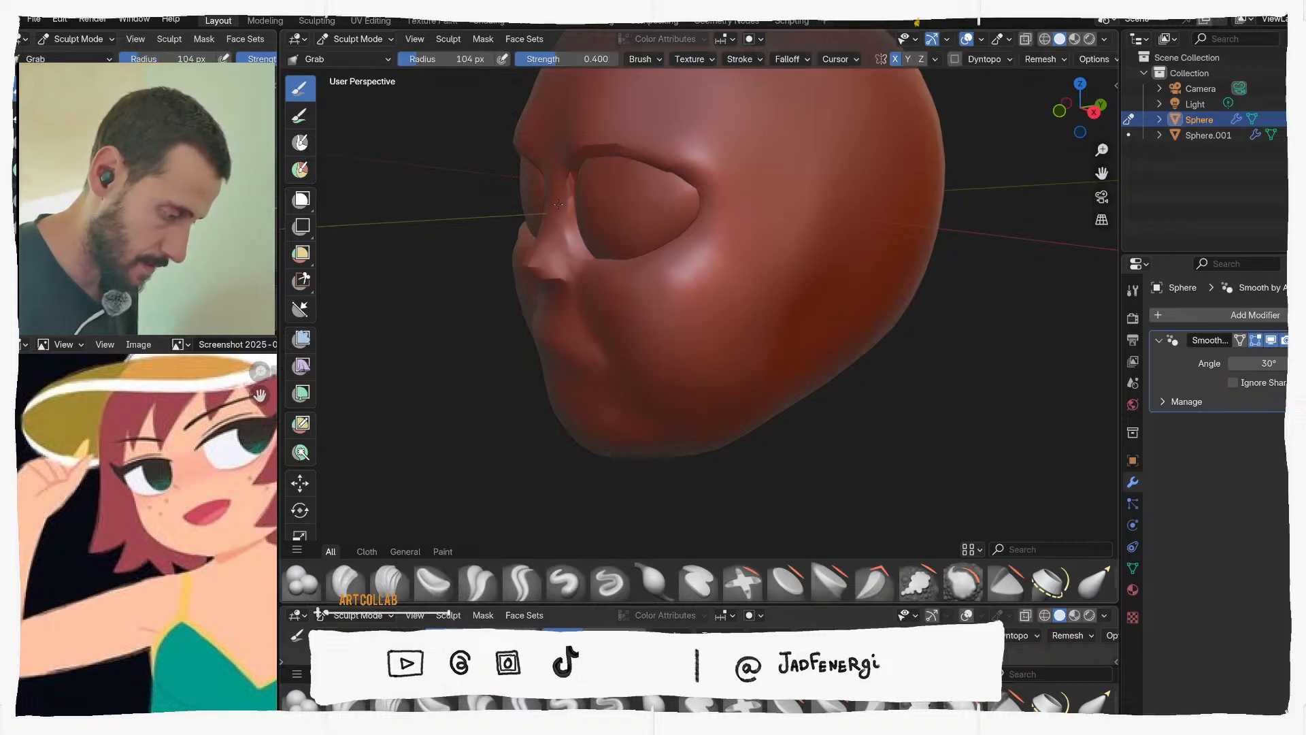
{"action": "mouse_move", "coordinate": [558, 205]}
{"action": "middle_mouse_down"}
{"action": "mouse_move", "coordinate": [729, 204]}
{"action": "mouse_move", "coordinate": [708, 277]}
{"action": "mouse_move", "coordinate": [646, 249]}
{"action": "mouse_move", "coordinate": [606, 284]}
{"action": "mouse_move", "coordinate": [688, 275]}
{"action": "mouse_move", "coordinate": [686, 255]}
{"action": "mouse_move", "coordinate": [696, 270]}
{"action": "mouse_move", "coordinate": [579, 279]}
{"action": "middle_mouse_up"}
Remesh the head with the wireframe shown and compare it with the previous topology, keeping the remeshed version
{"action": "left_click", "coordinate": [689, 272]}
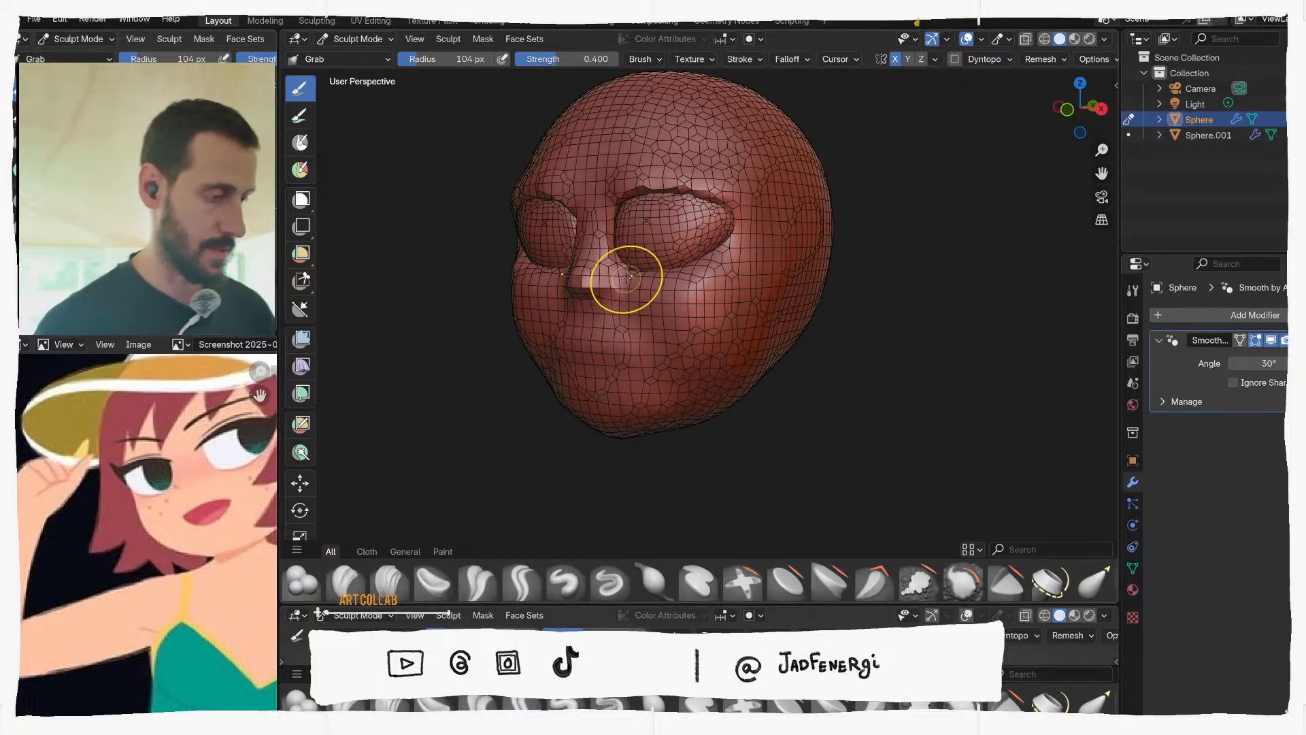
{"action": "key", "text": "ctrl+z"}
{"action": "mouse_move", "coordinate": [627, 278]}
{"action": "middle_mouse_down"}
{"action": "mouse_move", "coordinate": [592, 283]}
{"action": "mouse_move", "coordinate": [603, 243]}
{"action": "mouse_move", "coordinate": [579, 262]}
{"action": "mouse_move", "coordinate": [635, 238]}
{"action": "middle_mouse_up"}
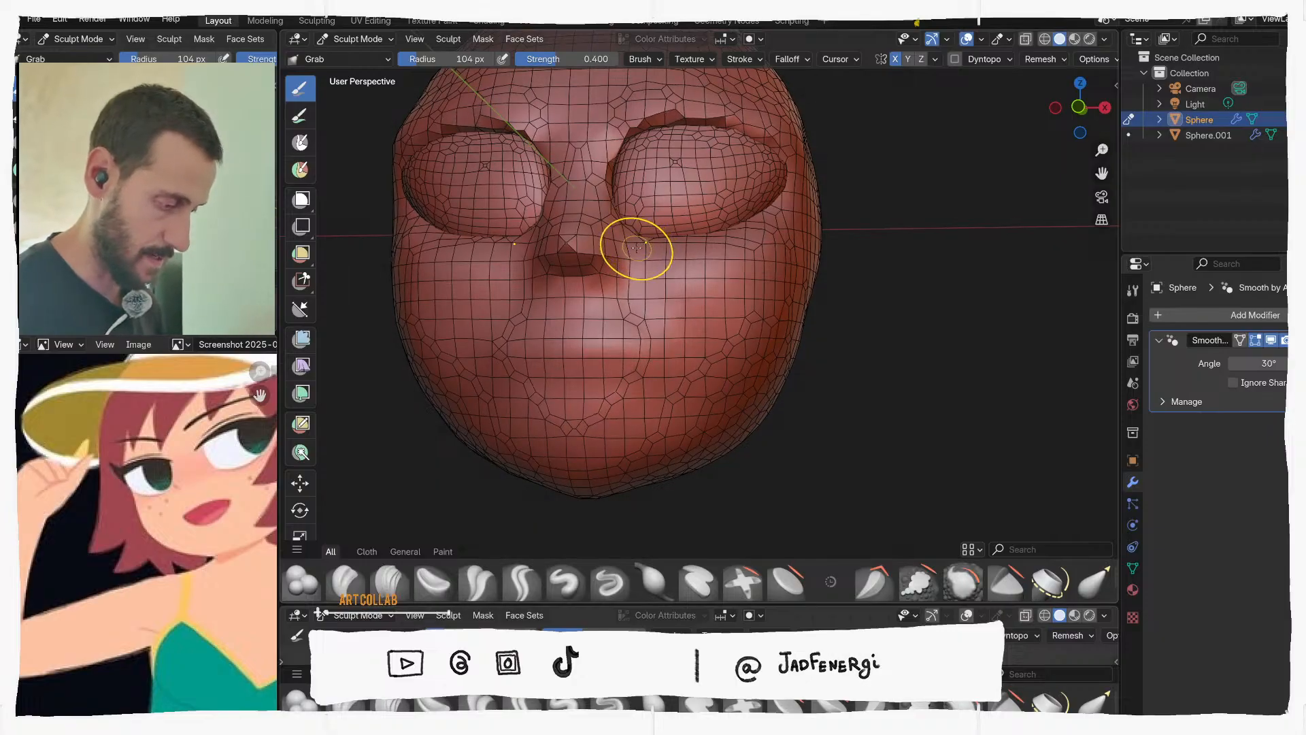
{"action": "key", "text": "ctrl+z"}
{"action": "key", "text": "ctrl+z"}
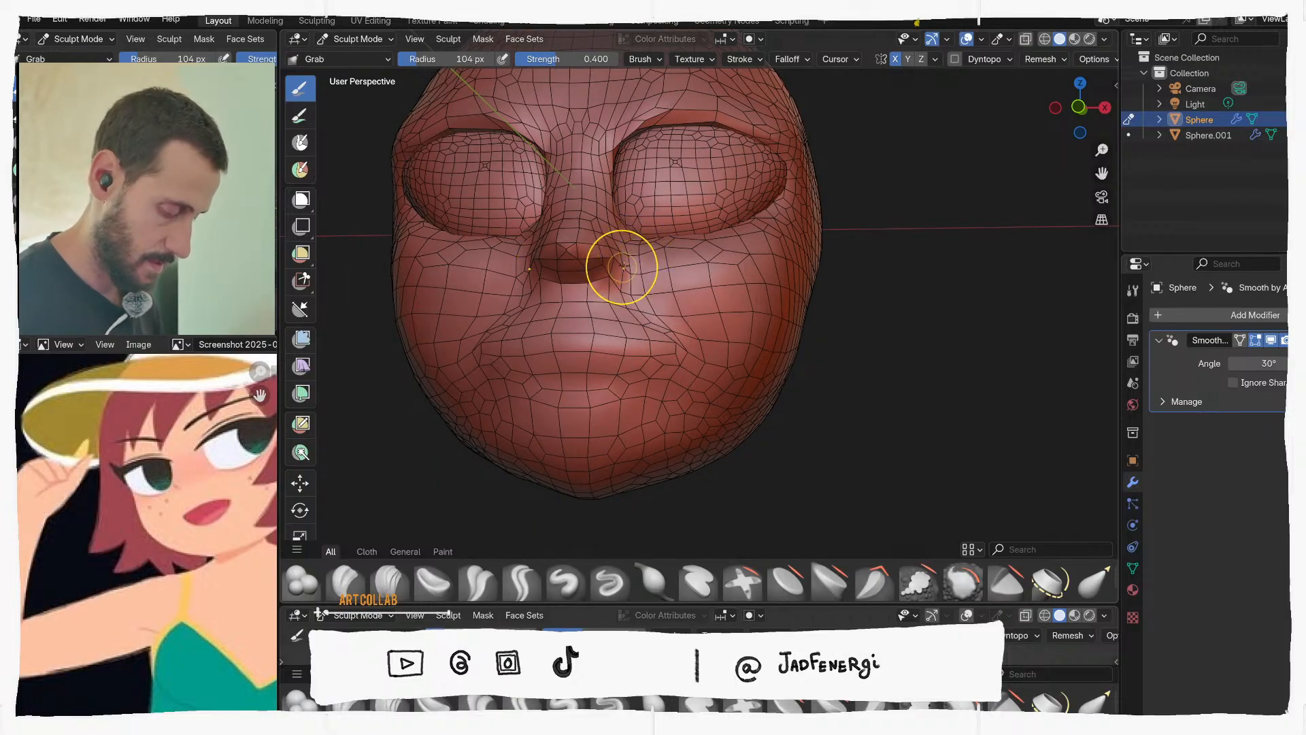
{"action": "key", "text": "ctrl+shift+z"}
Examine the mesh topology around the nose in Edit Mode with face selection, and return to Sculpt Mode
{"action": "scroll", "coordinate": [610, 238], "scroll_direction": "up", "scroll_amount": 2}
{"action": "middle_click_drag", "start_coordinate": [643, 253], "coordinate": [735, 297], "text": "shift"}
{"action": "key", "text": "ctrl+Tab"}
{"action": "left_click", "coordinate": [601, 289]}
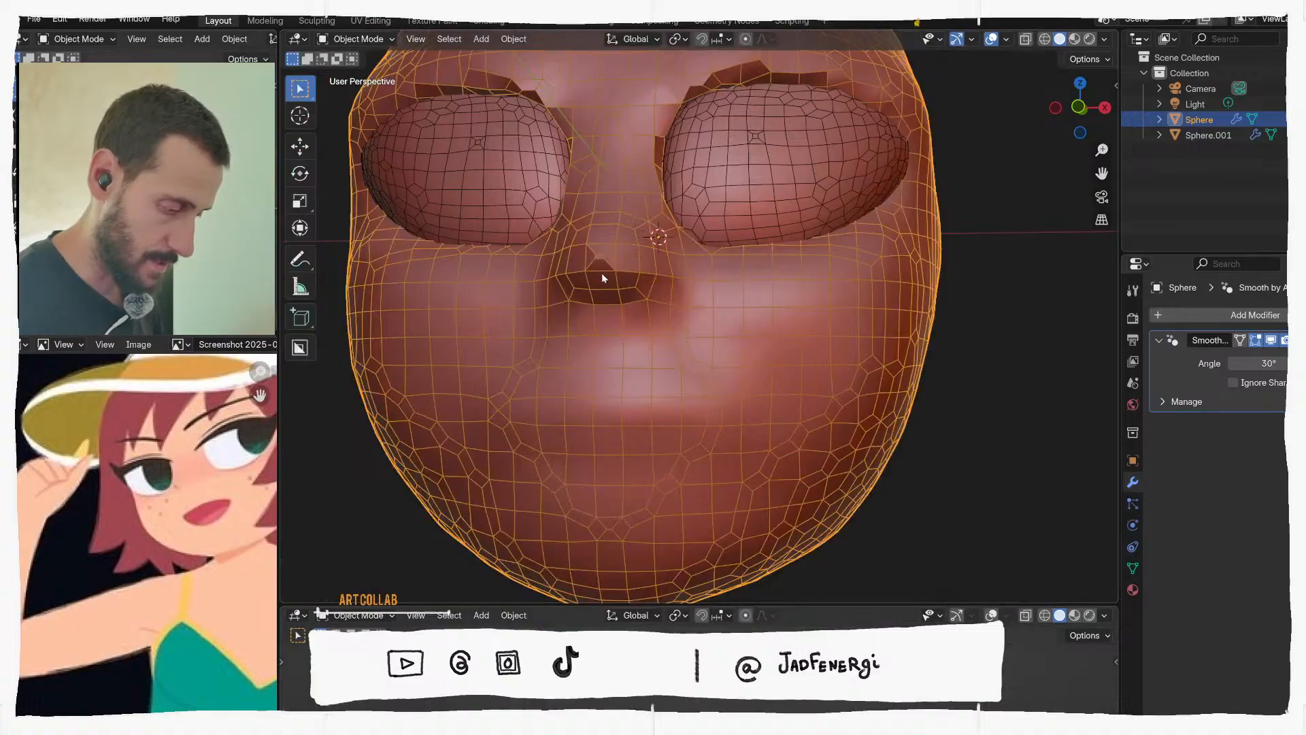
{"action": "key", "text": "Tab"}
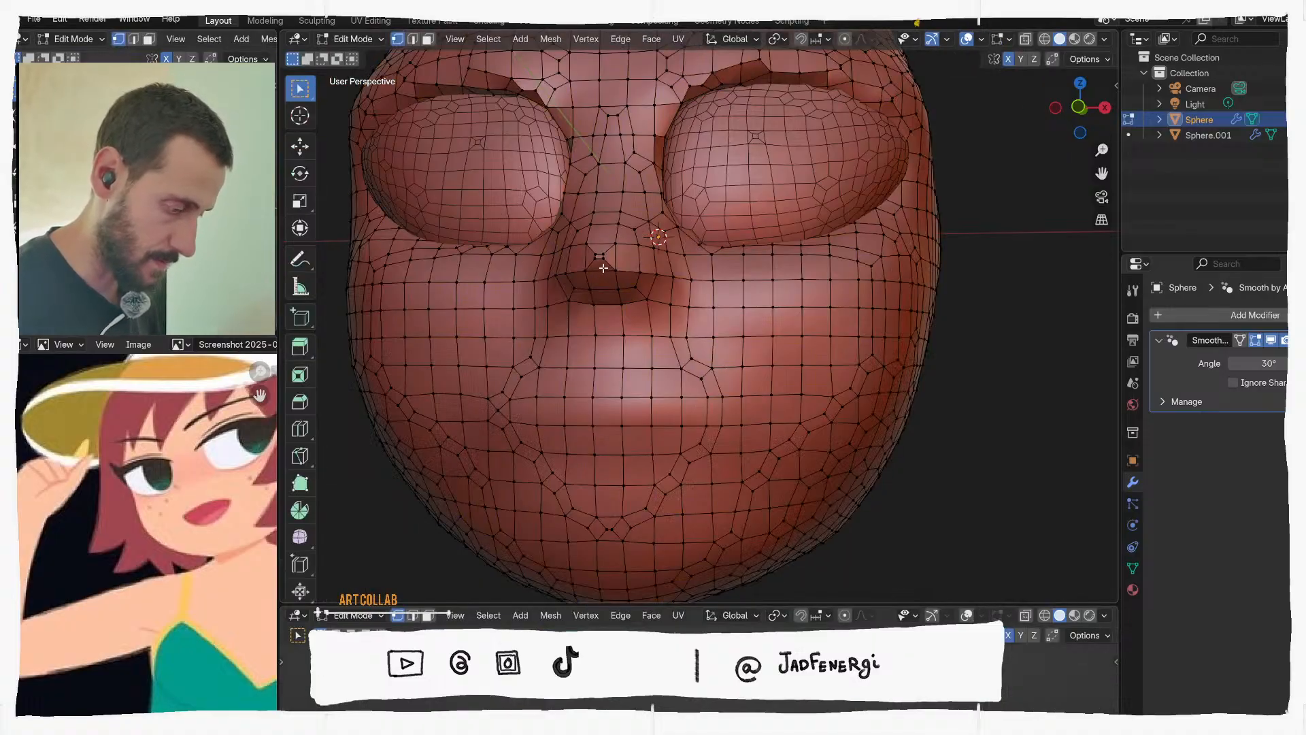
{"action": "key", "text": "3"}
{"action": "scroll", "coordinate": [607, 263], "scroll_direction": "up", "scroll_amount": 3}
{"action": "mouse_move", "coordinate": [606, 263]}
{"action": "middle_mouse_down"}
{"action": "mouse_move", "coordinate": [786, 293]}
{"action": "mouse_move", "coordinate": [752, 283]}
{"action": "middle_mouse_up"}
{"action": "key", "text": "ctrl+Tab"}
{"action": "left_click", "coordinate": [752, 370]}
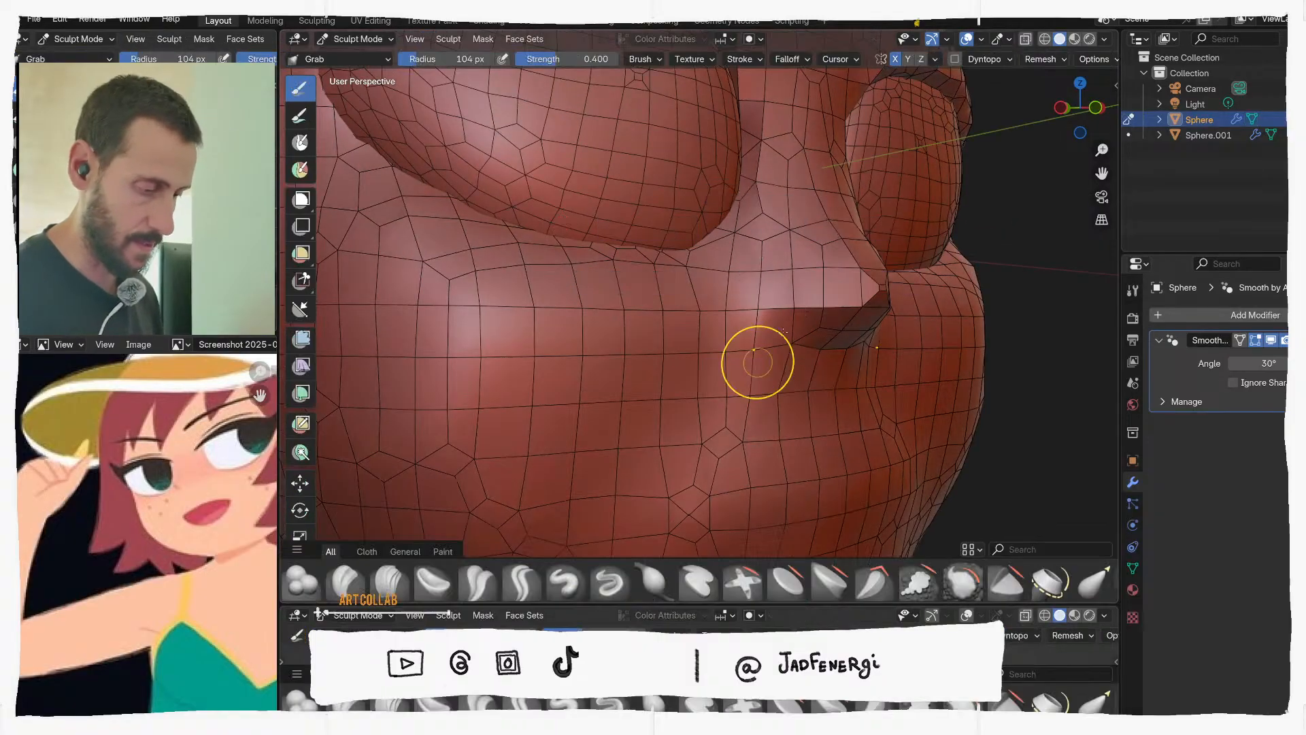
Turn off the wireframe overlay on the head
{"action": "mouse_move", "coordinate": [756, 361]}
{"action": "middle_mouse_down"}
{"action": "mouse_move", "coordinate": [820, 283]}
{"action": "mouse_move", "coordinate": [786, 263]}
{"action": "middle_mouse_up"}
{"action": "key", "text": "q"}
{"action": "left_click", "coordinate": [820, 286]}
{"action": "scroll", "coordinate": [820, 285], "scroll_direction": "down", "scroll_amount": 4}
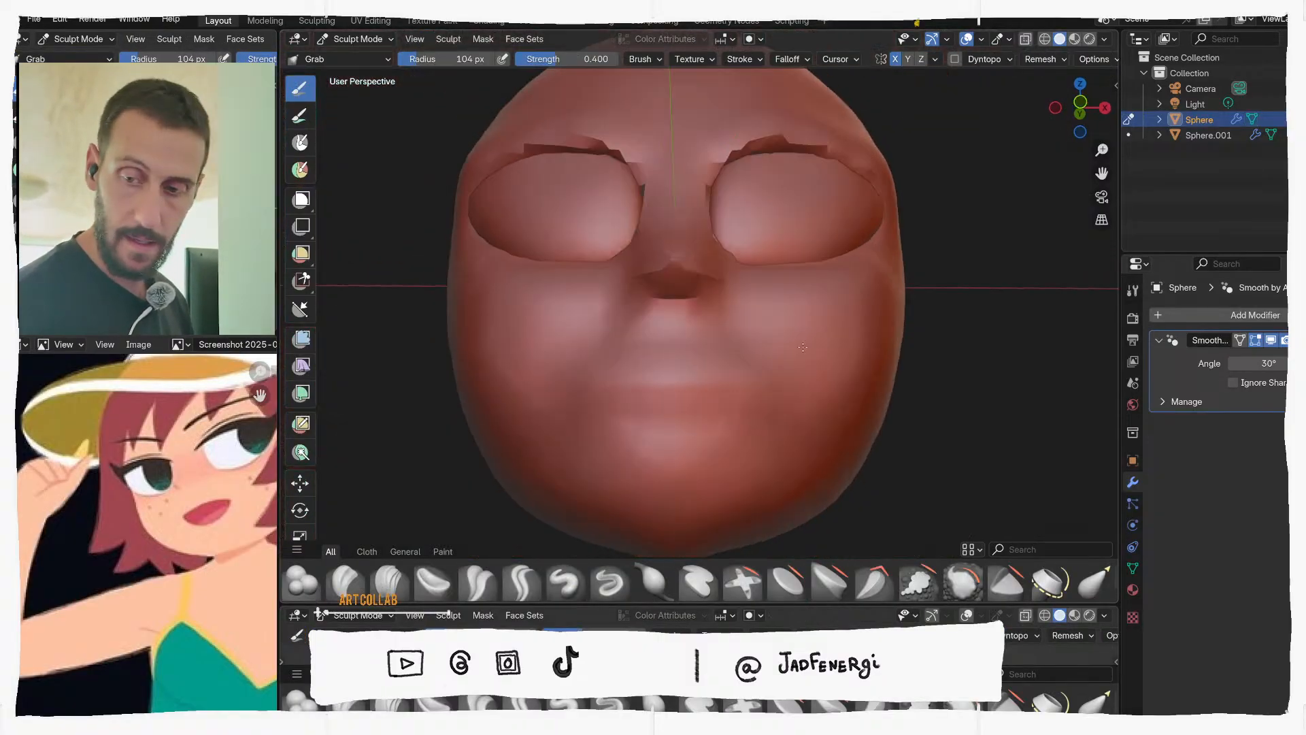
Reshape the cheek beside the nose and the lower inner eye rim, setting the Grab brush radius to 205 px
{"action": "left_click_drag", "start_coordinate": [743, 306], "coordinate": [782, 317]}
{"action": "key", "text": "f"}
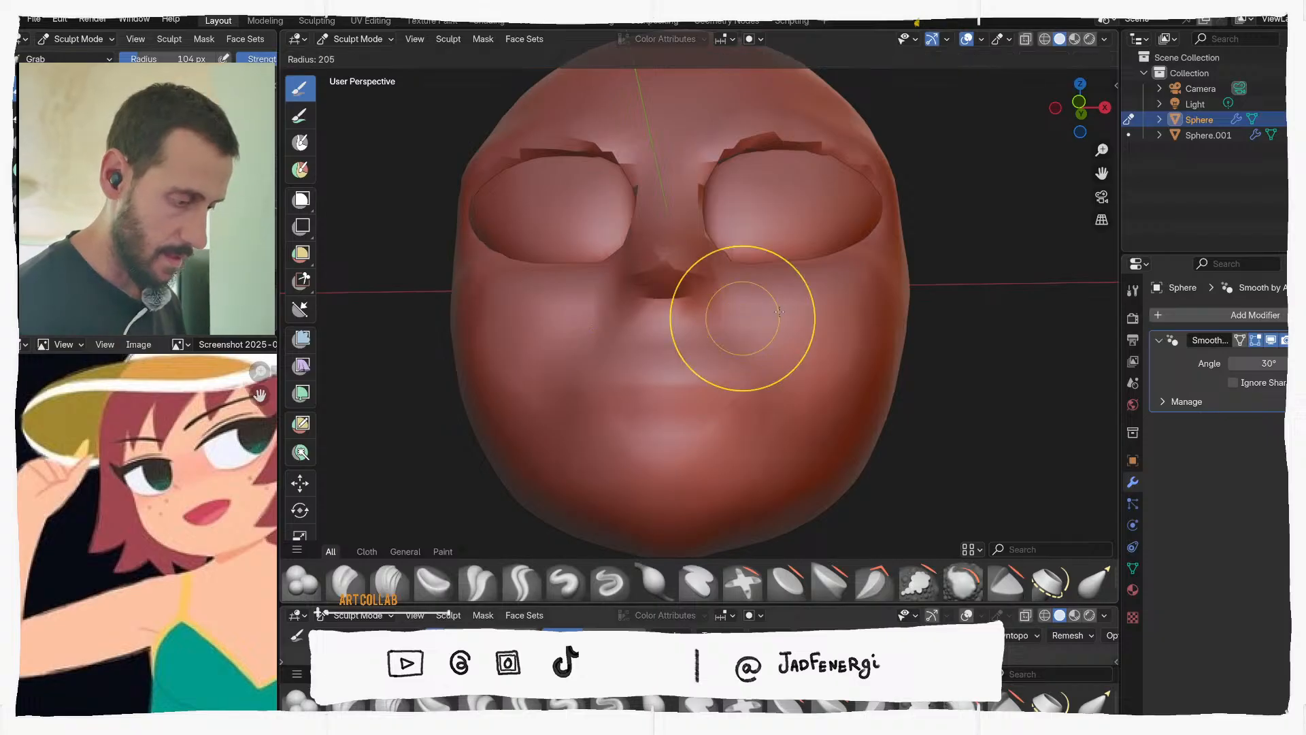
{"action": "left_click", "coordinate": [814, 315]}
{"action": "middle_click_drag", "start_coordinate": [758, 222], "coordinate": [738, 244]}
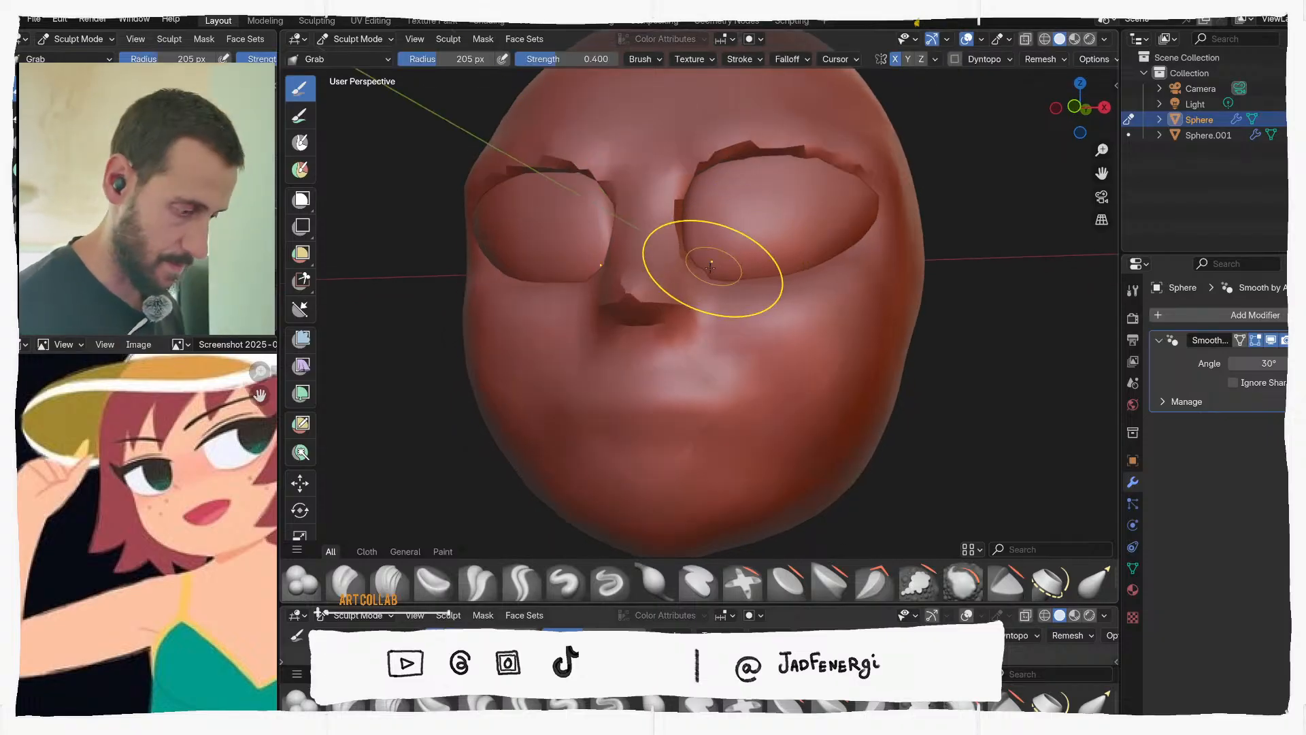
{"action": "left_click_drag", "start_coordinate": [705, 270], "coordinate": [702, 262]}
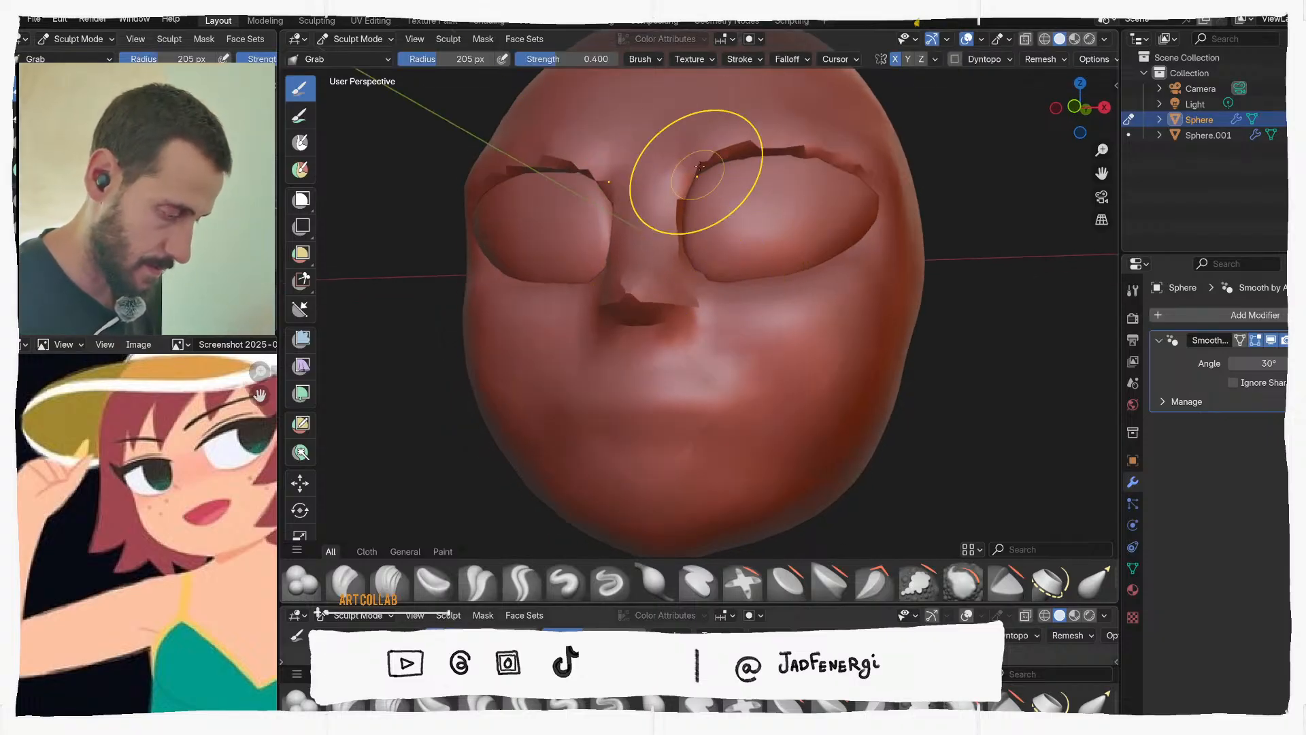
Pull the inner brow above the eye into shape with the Grab brush and check the nose from both sides
{"action": "middle_click_drag", "start_coordinate": [700, 167], "coordinate": [616, 164]}
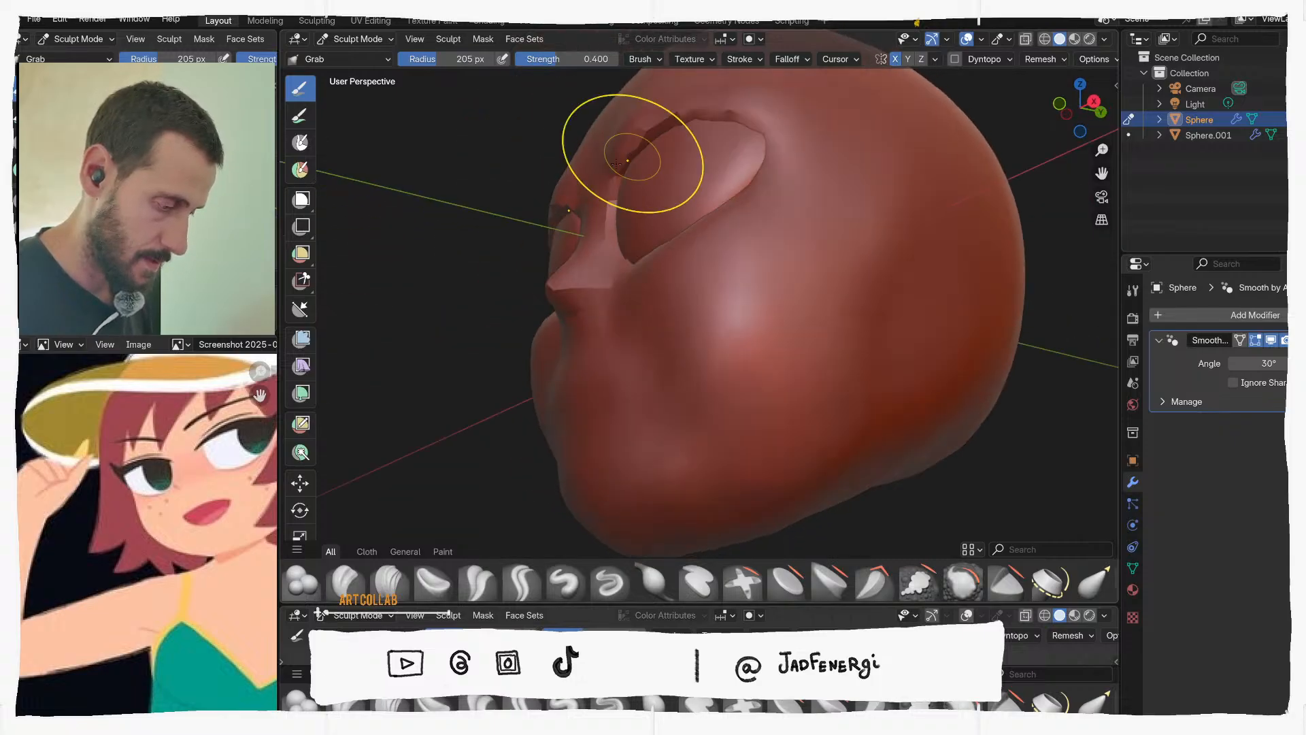
{"action": "left_click_drag", "start_coordinate": [616, 163], "coordinate": [602, 179]}
{"action": "middle_click_drag", "start_coordinate": [612, 175], "coordinate": [576, 254]}
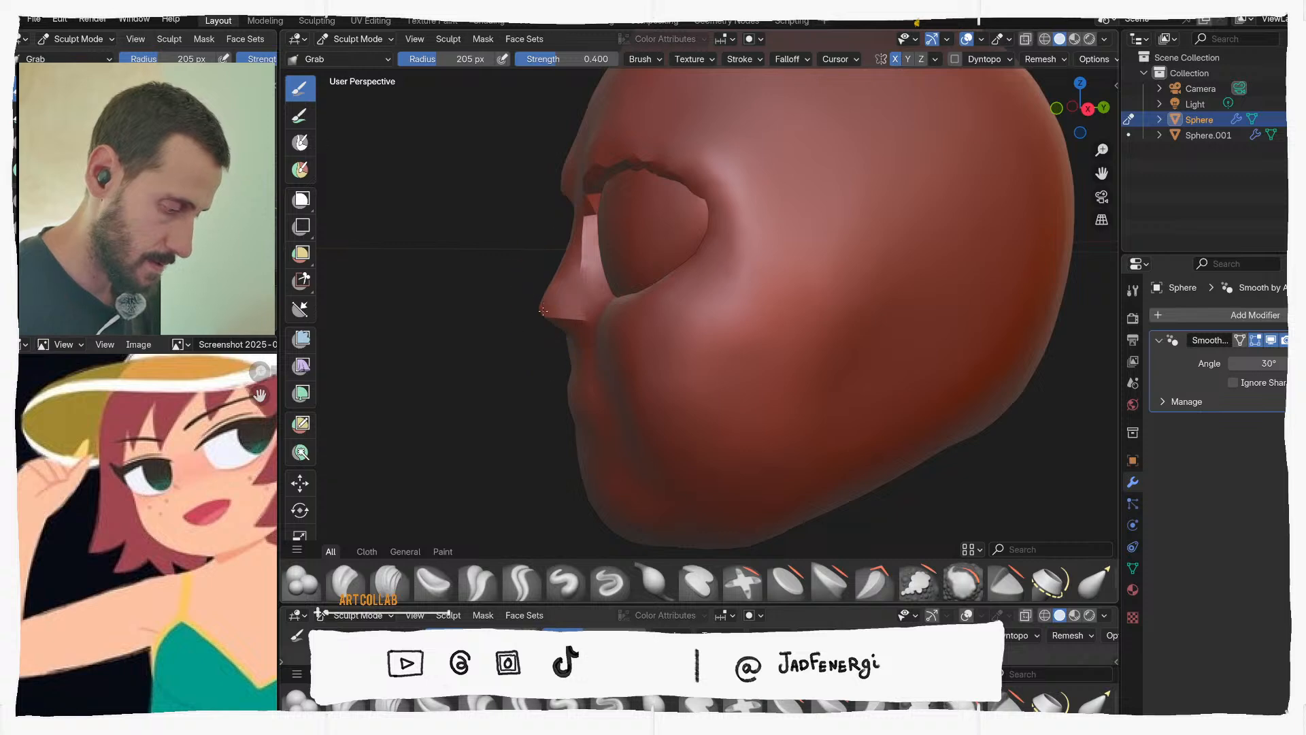
{"action": "middle_click_drag", "start_coordinate": [598, 292], "coordinate": [779, 244]}
{"action": "middle_click_drag", "start_coordinate": [649, 317], "coordinate": [783, 293]}
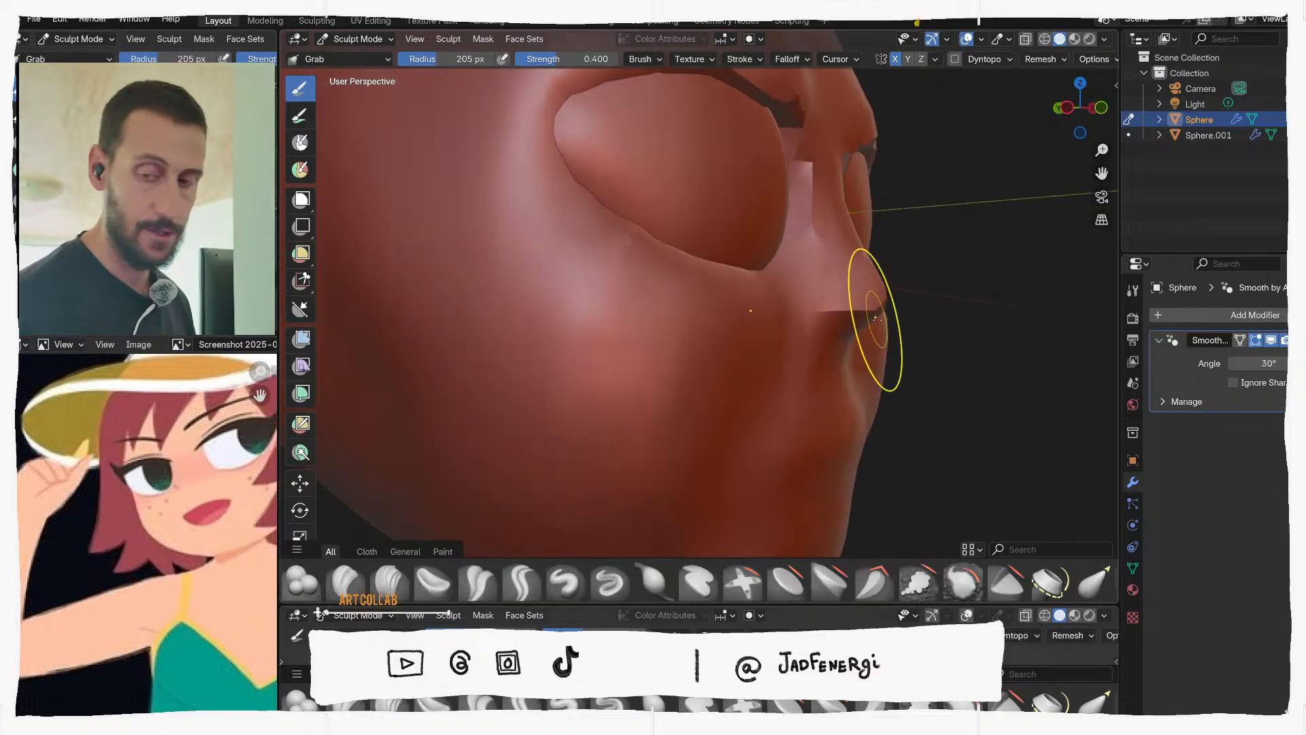
{"action": "mouse_move", "coordinate": [875, 327]}
{"action": "middle_mouse_down"}
{"action": "mouse_move", "coordinate": [863, 379]}
{"action": "mouse_move", "coordinate": [753, 379]}
{"action": "mouse_move", "coordinate": [804, 346]}
{"action": "middle_mouse_up"}
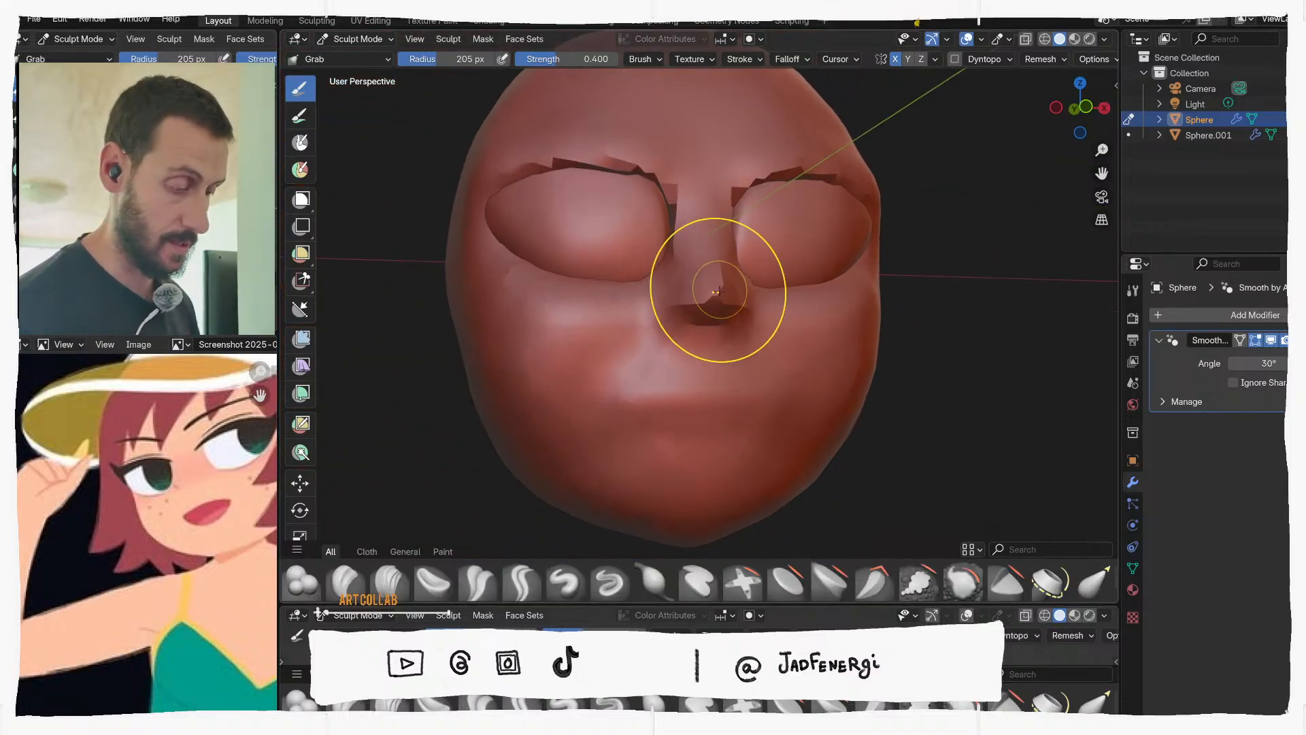
Reshape the jaw and side of the head with the Grab brush at 350 and 459 px, ending at 350 px
{"action": "mouse_move", "coordinate": [711, 296]}
{"action": "middle_mouse_down"}
{"action": "mouse_move", "coordinate": [621, 344]}
{"action": "mouse_move", "coordinate": [724, 306]}
{"action": "mouse_move", "coordinate": [812, 297]}
{"action": "mouse_move", "coordinate": [773, 253]}
{"action": "mouse_move", "coordinate": [687, 292]}
{"action": "mouse_move", "coordinate": [723, 314]}
{"action": "mouse_move", "coordinate": [764, 219]}
{"action": "mouse_move", "coordinate": [808, 233]}
{"action": "middle_mouse_up"}
{"action": "key", "text": "f"}
{"action": "left_click", "coordinate": [769, 319]}
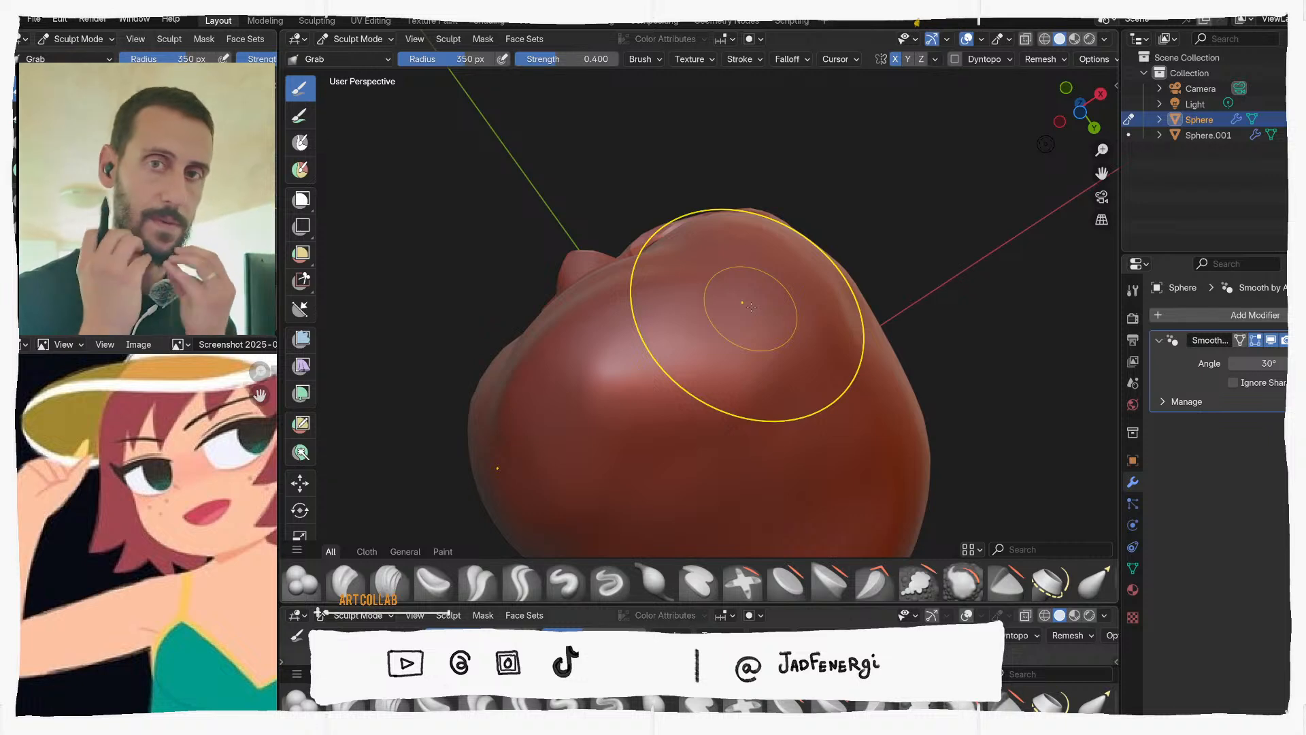
{"action": "mouse_move", "coordinate": [751, 307]}
{"action": "middle_mouse_down"}
{"action": "mouse_move", "coordinate": [875, 239]}
{"action": "mouse_move", "coordinate": [816, 306]}
{"action": "mouse_move", "coordinate": [789, 383]}
{"action": "mouse_move", "coordinate": [793, 365]}
{"action": "mouse_move", "coordinate": [816, 394]}
{"action": "mouse_move", "coordinate": [843, 317]}
{"action": "mouse_move", "coordinate": [864, 357]}
{"action": "mouse_move", "coordinate": [849, 426]}
{"action": "mouse_move", "coordinate": [767, 371]}
{"action": "mouse_move", "coordinate": [939, 409]}
{"action": "mouse_move", "coordinate": [685, 394]}
{"action": "mouse_move", "coordinate": [953, 378]}
{"action": "mouse_move", "coordinate": [743, 335]}
{"action": "mouse_move", "coordinate": [803, 313]}
{"action": "middle_mouse_up"}
{"action": "key", "text": "f"}
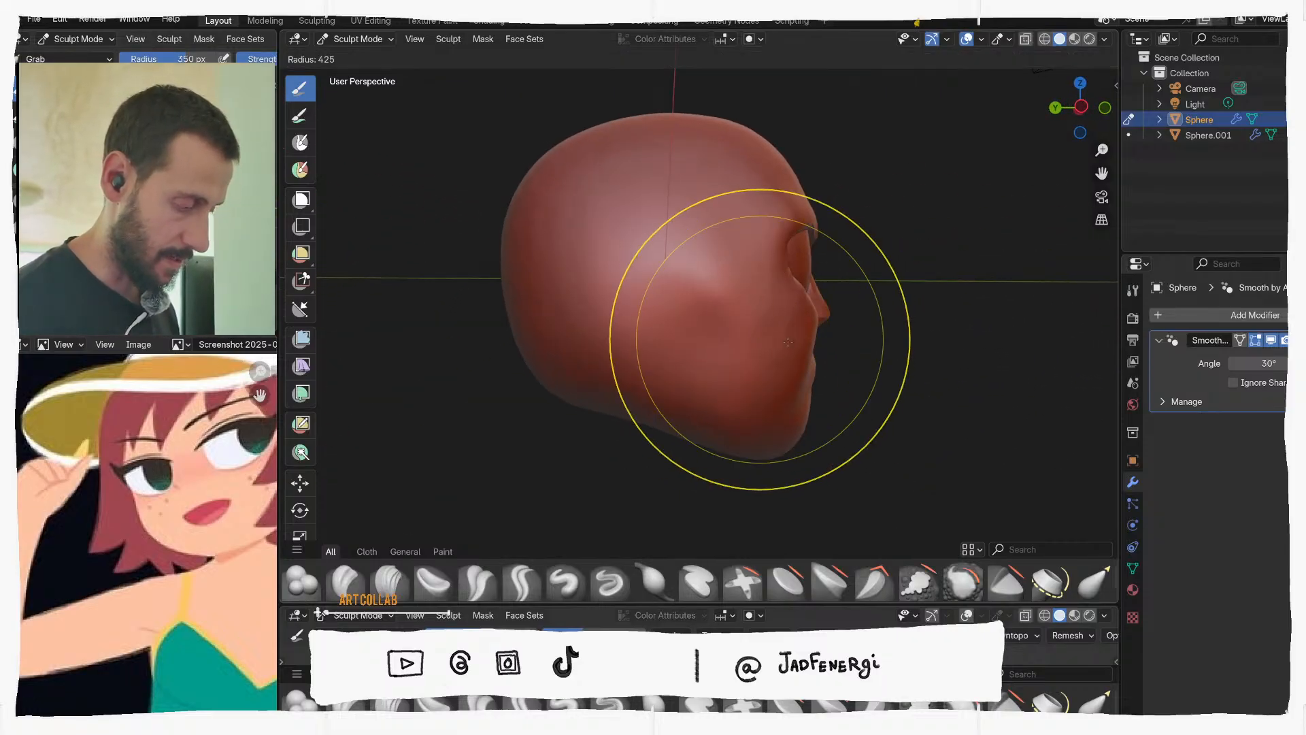
{"action": "left_click", "coordinate": [709, 292]}
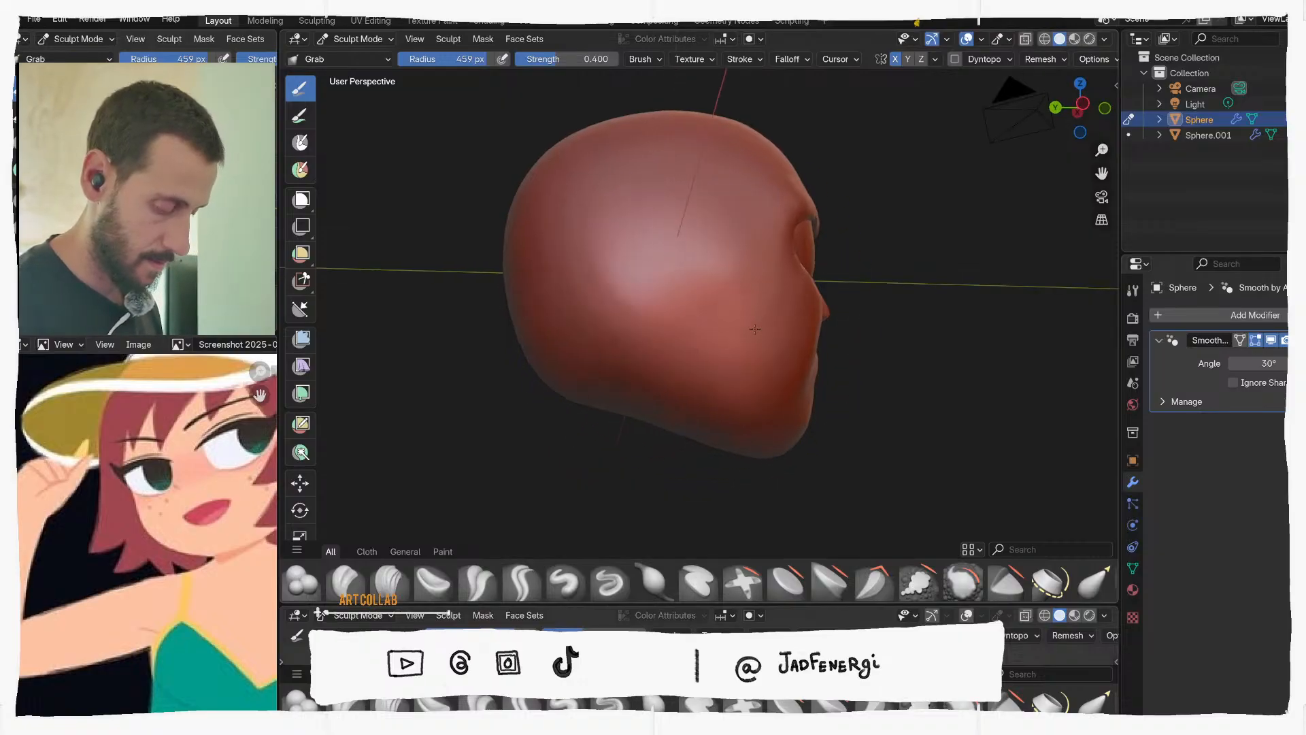
{"action": "key", "text": "f"}
{"action": "left_click", "coordinate": [809, 323]}
Try the beige clay MatCap as the viewport shading for the head
{"action": "left_click", "coordinate": [1104, 39]}
{"action": "left_click", "coordinate": [1079, 154]}
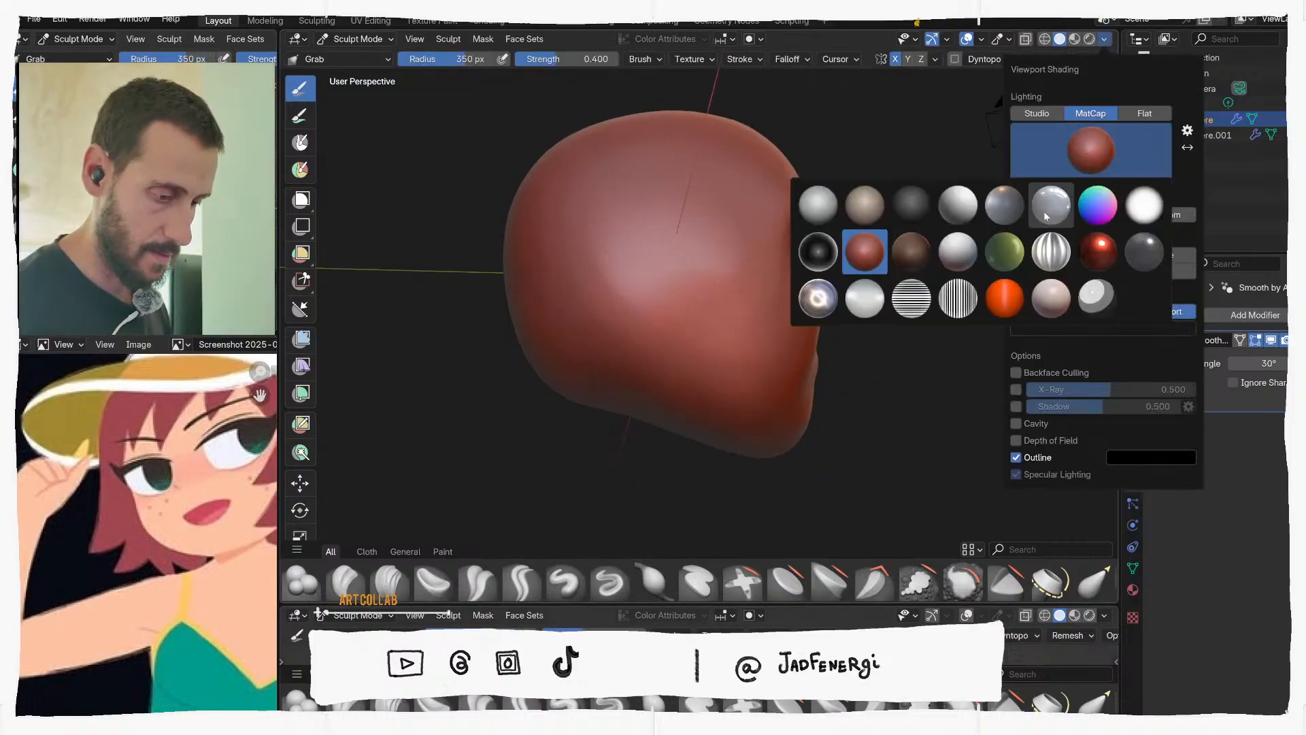
{"action": "left_click", "coordinate": [863, 204]}
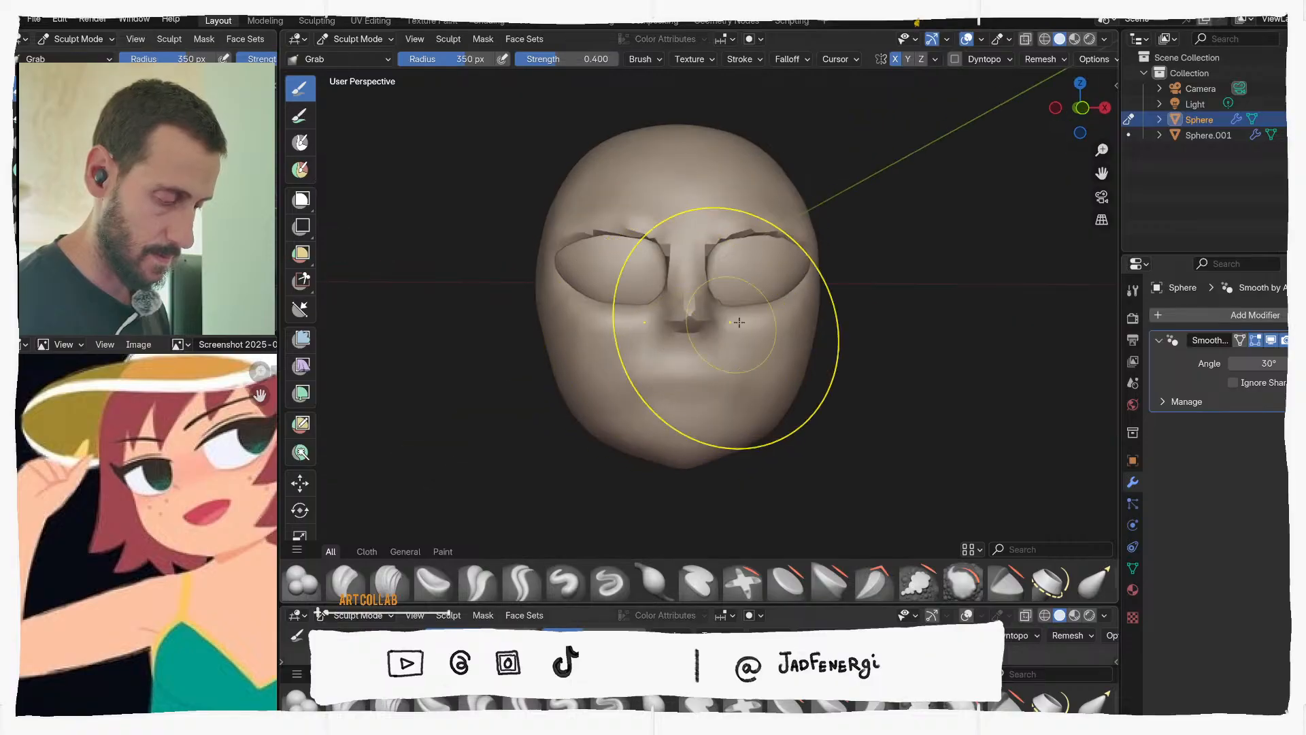
Switch the viewport lighting to Studio and choose the bright white studio light, leaving Cavity off
{"action": "left_click", "coordinate": [1104, 39]}
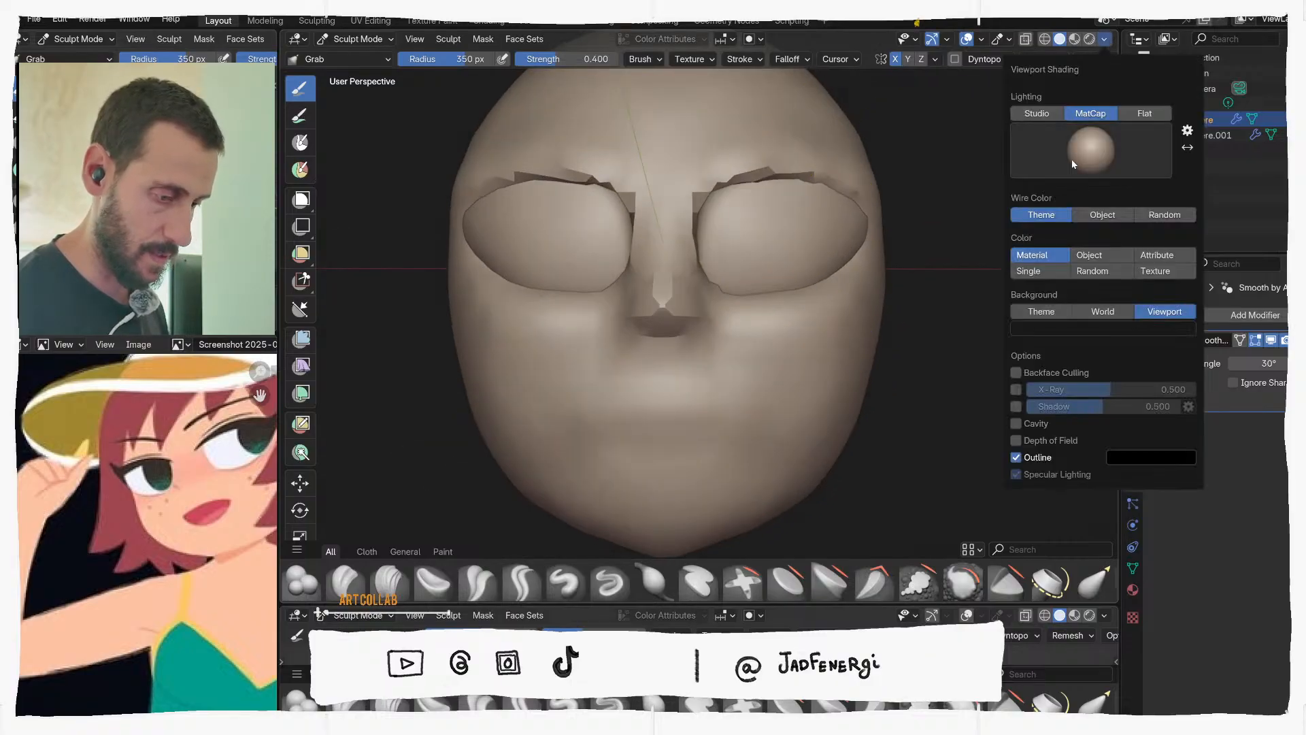
{"action": "left_click", "coordinate": [1040, 114]}
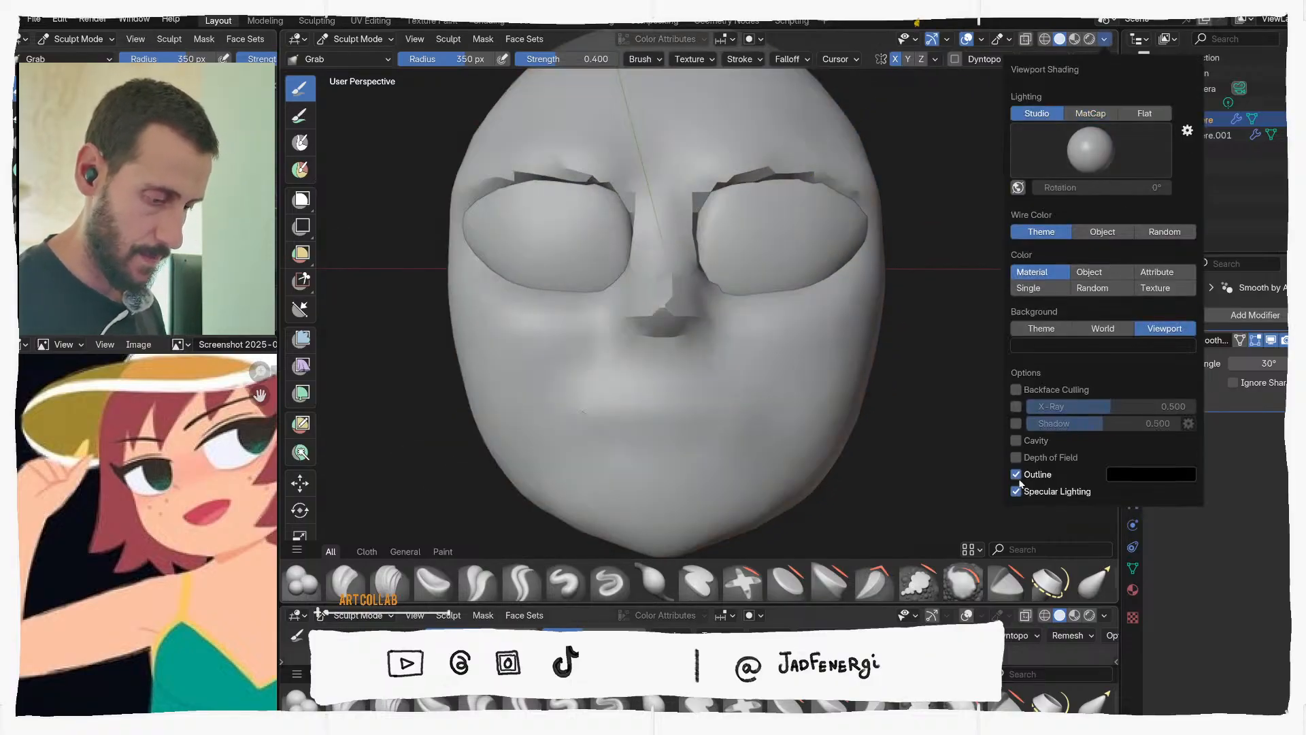
{"action": "left_click", "coordinate": [1016, 440]}
{"action": "left_click", "coordinate": [1015, 440]}
{"action": "left_click", "coordinate": [1095, 158]}
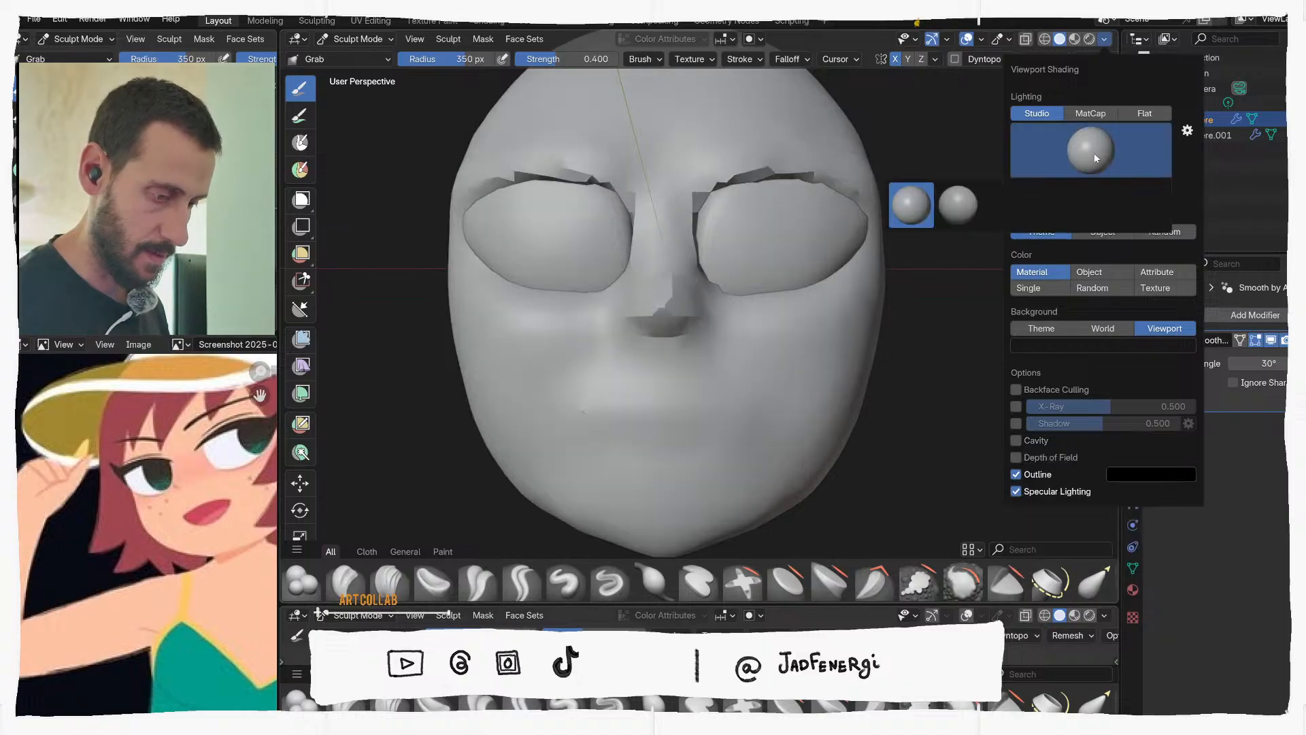
{"action": "left_click", "coordinate": [1008, 204]}
{"action": "left_click", "coordinate": [1092, 151]}
{"action": "left_click", "coordinate": [1058, 207]}
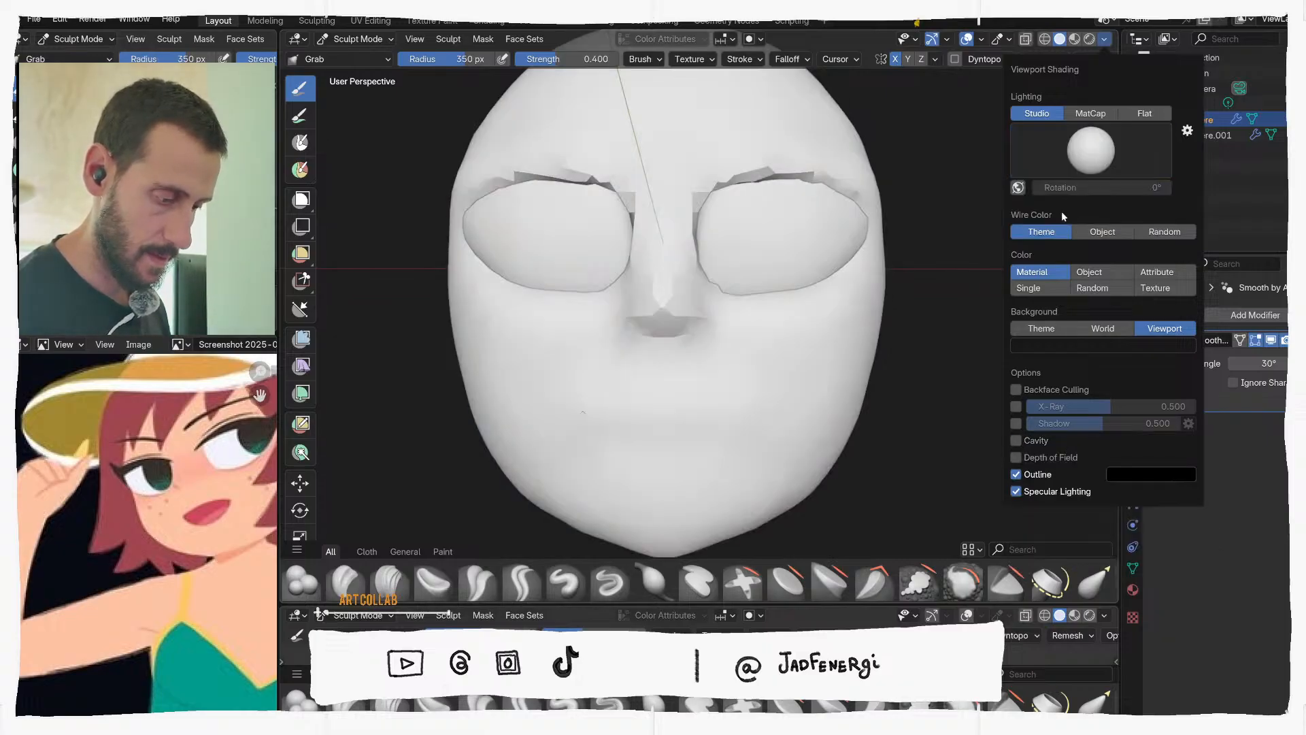
Enable viewport shadows and set their intensity to 0.655
{"action": "mouse_move", "coordinate": [935, 238]}
{"action": "middle_mouse_down"}
{"action": "mouse_move", "coordinate": [721, 312]}
{"action": "mouse_move", "coordinate": [765, 283]}
{"action": "mouse_move", "coordinate": [758, 379]}
{"action": "mouse_move", "coordinate": [846, 329]}
{"action": "middle_mouse_up"}
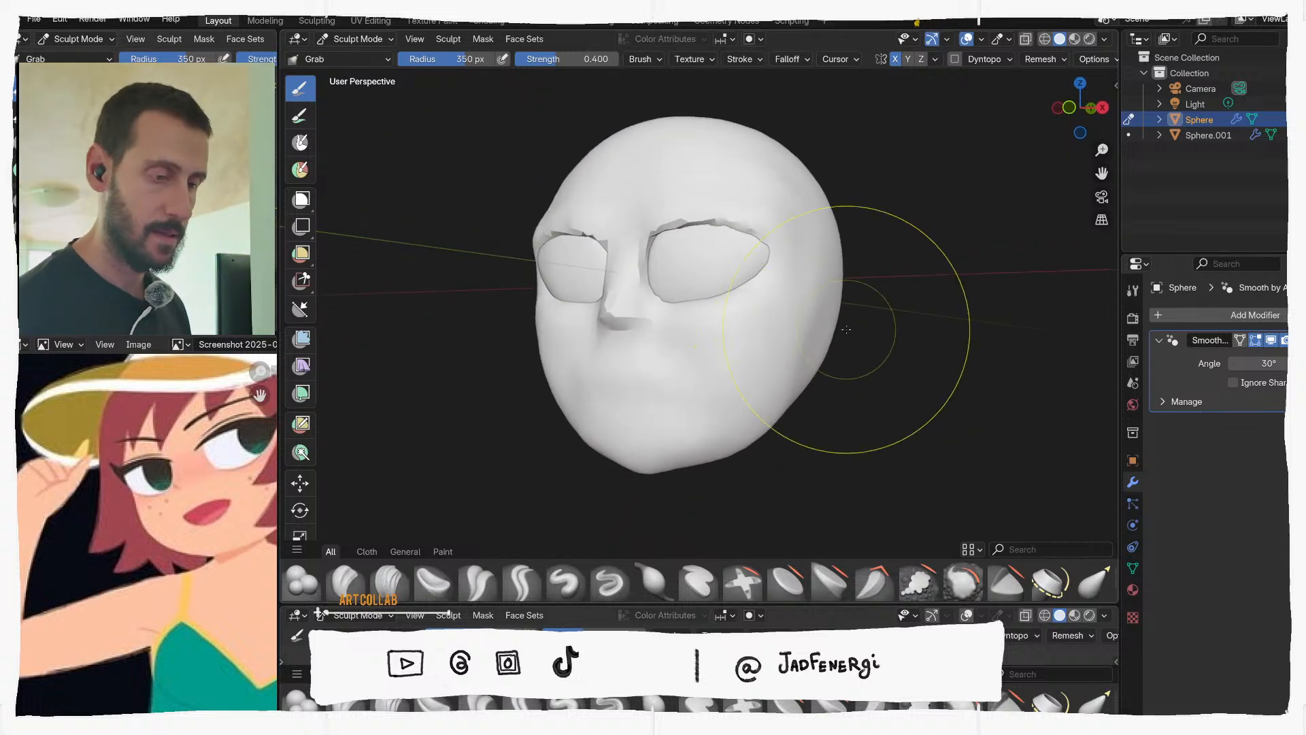
{"action": "left_click", "coordinate": [1104, 40]}
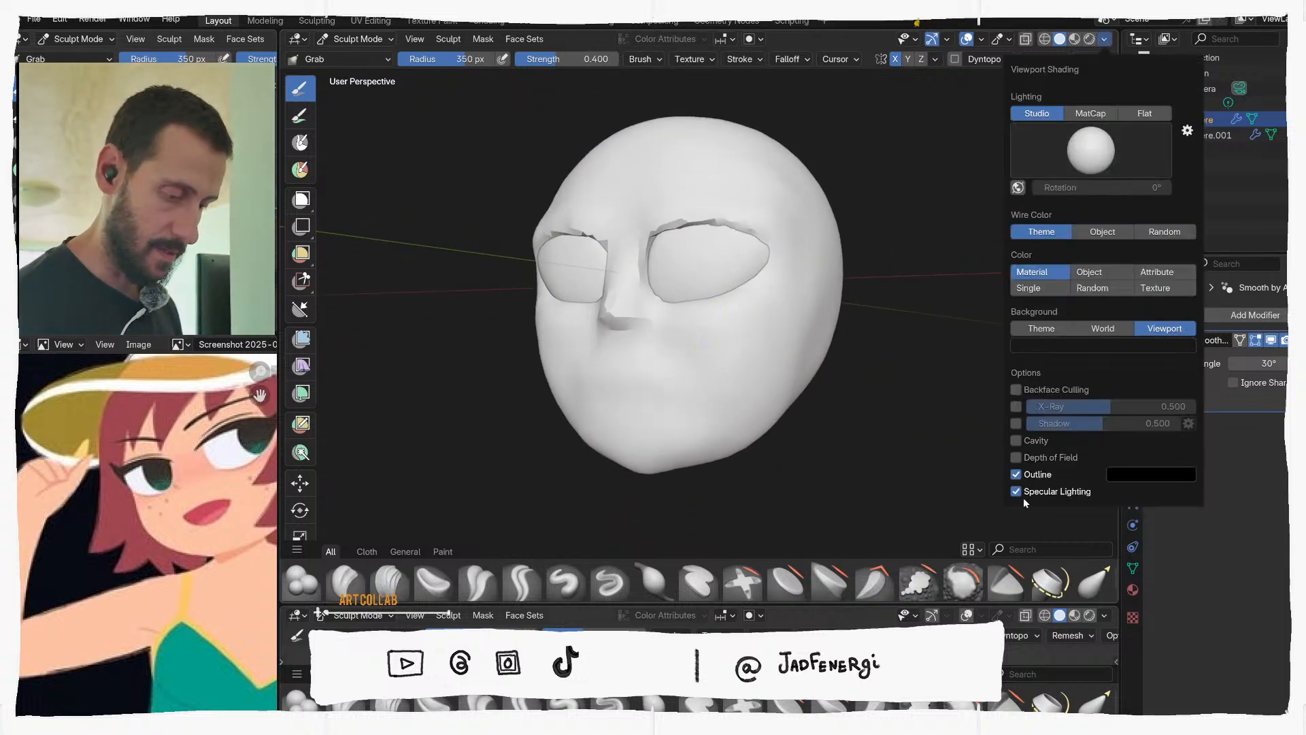
{"action": "left_click", "coordinate": [1015, 423]}
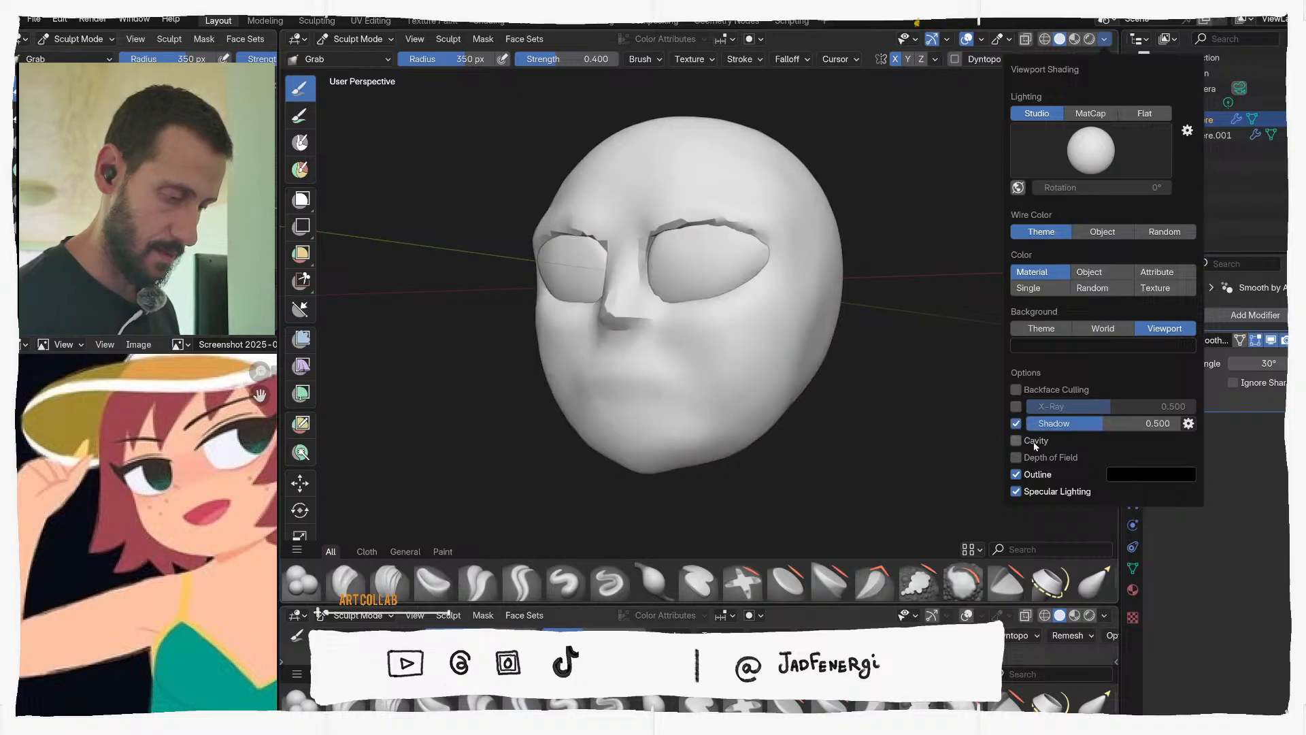
{"action": "left_click_drag", "start_coordinate": [1097, 423], "coordinate": [1140, 424]}
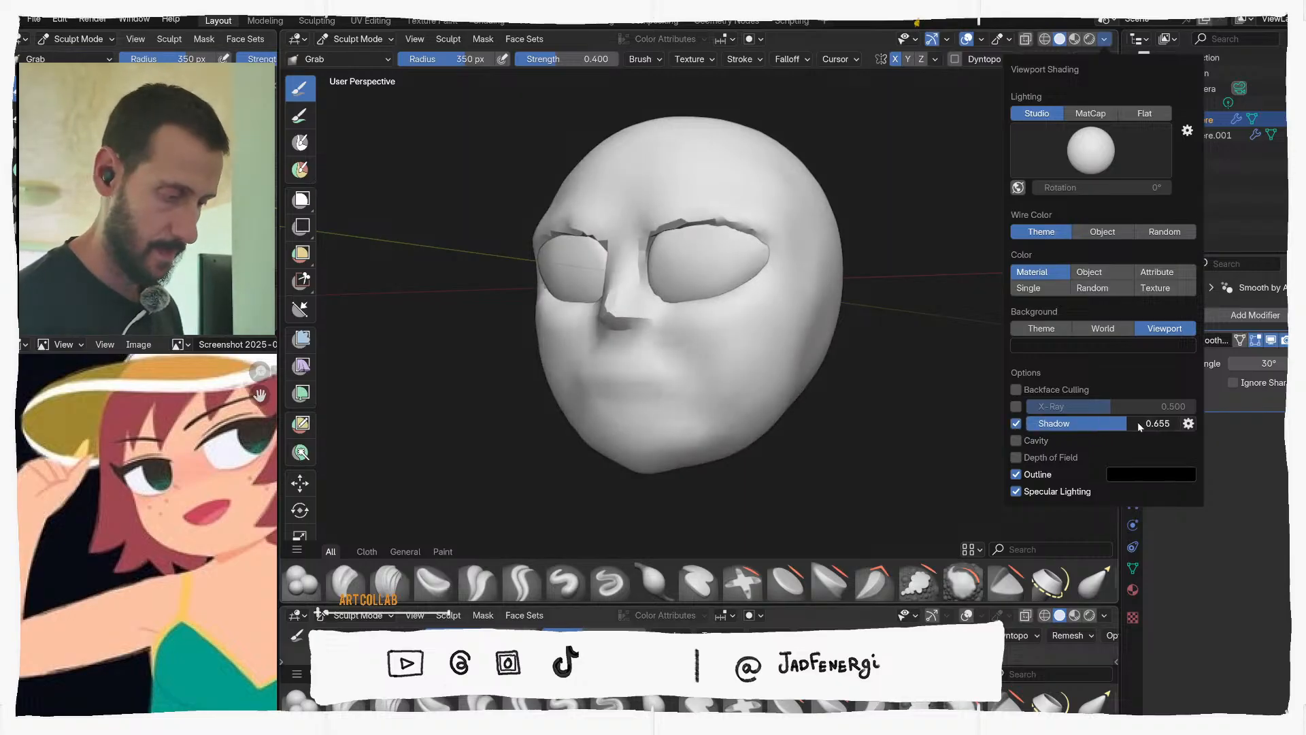
{"action": "middle_click_drag", "start_coordinate": [880, 392], "coordinate": [828, 312]}
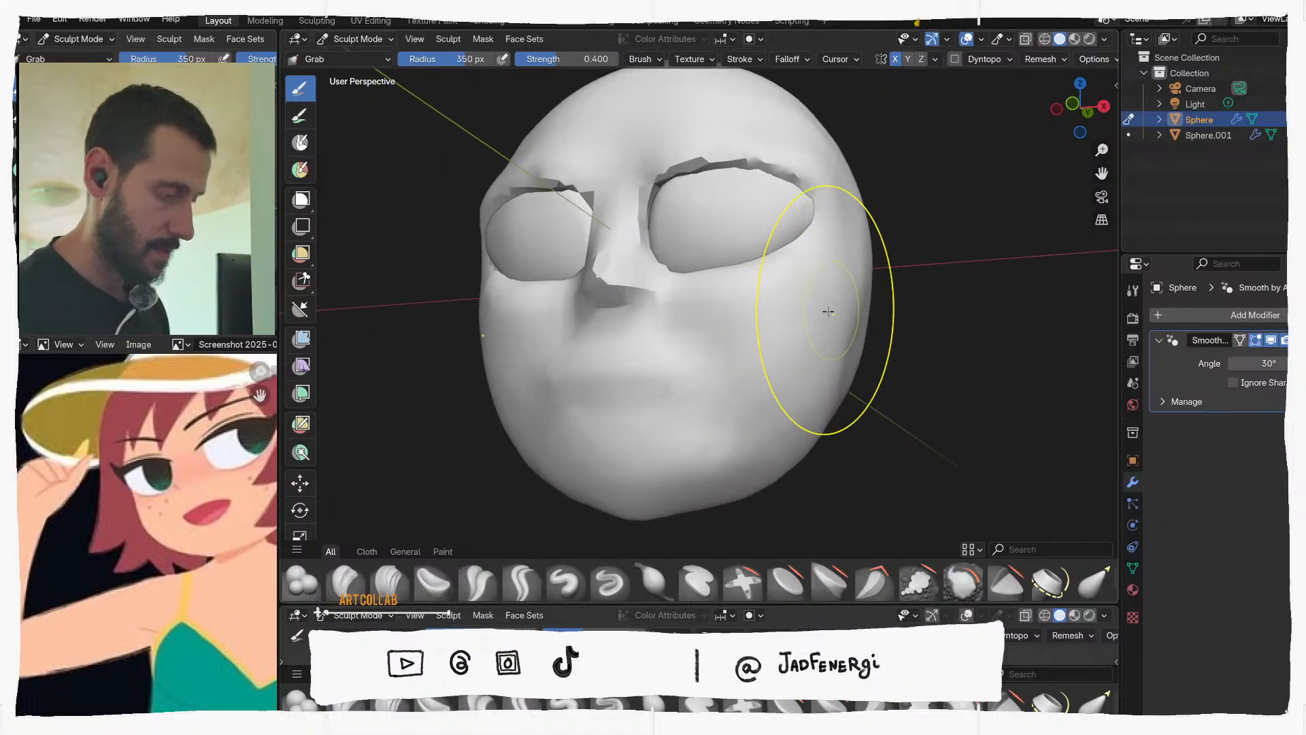
{"action": "mouse_move", "coordinate": [749, 344]}
{"action": "middle_mouse_down", "text": "shift"}
{"action": "mouse_move", "coordinate": [800, 310]}
{"action": "mouse_move", "coordinate": [836, 319]}
{"action": "mouse_move", "coordinate": [826, 297]}
{"action": "mouse_move", "coordinate": [755, 376]}
{"action": "middle_mouse_up", "text": "shift"}
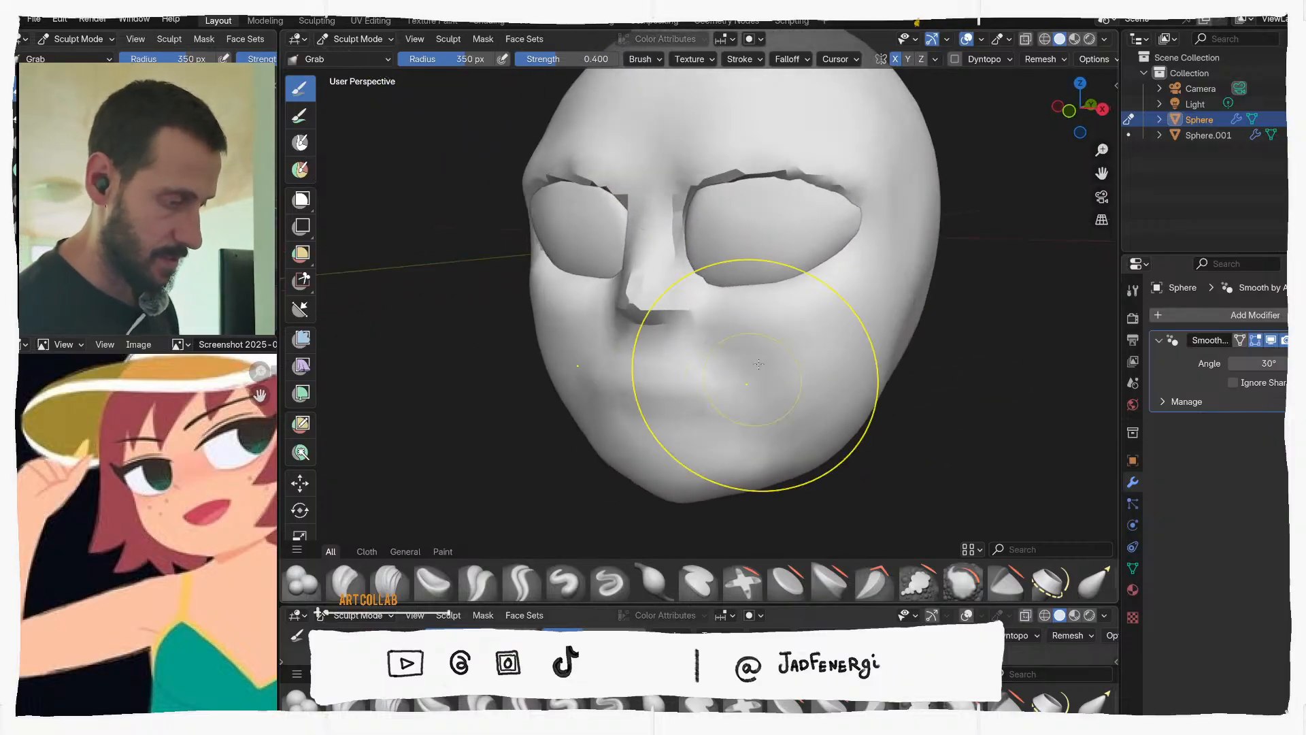
Apply Shade Auto Smooth to the head in Object Mode and return to Sculpt Mode
{"action": "key", "text": "ctrl+Tab"}
{"action": "right_click", "coordinate": [746, 298]}
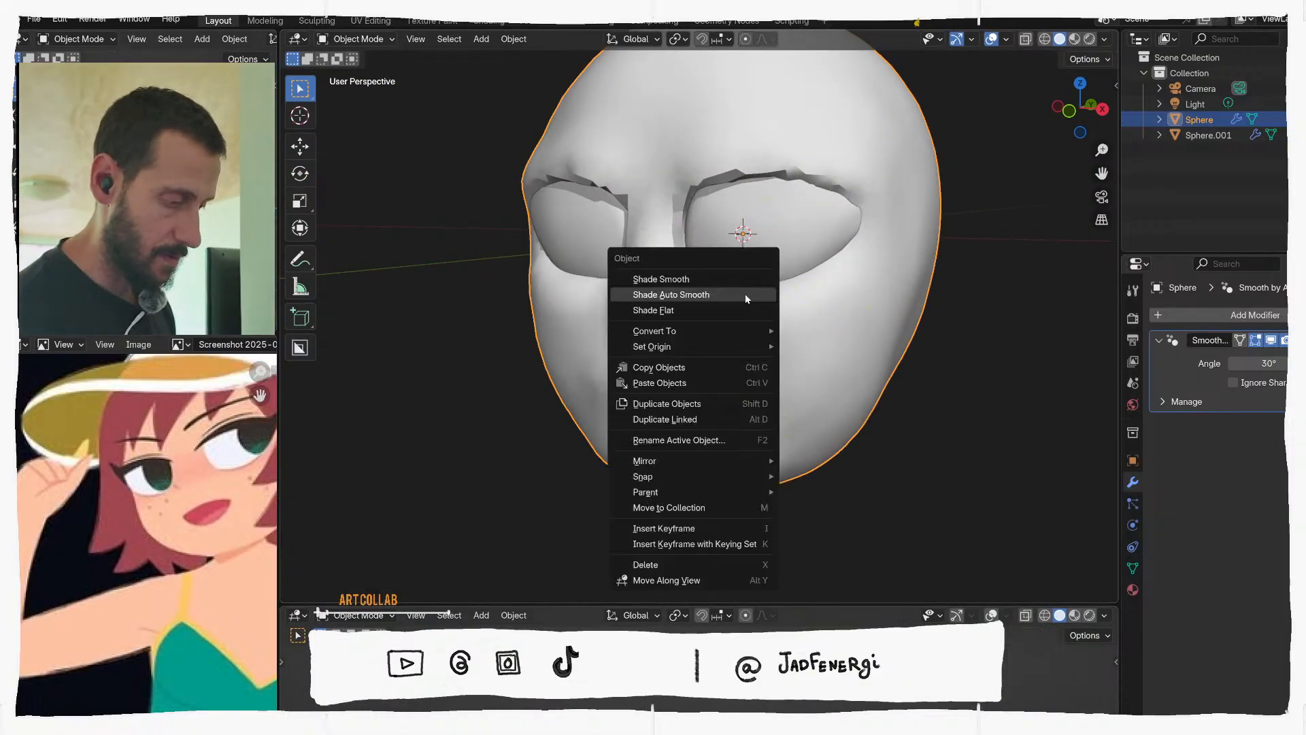
{"action": "left_click", "coordinate": [745, 295]}
{"action": "key", "text": "ctrl+Tab"}
{"action": "left_click", "coordinate": [751, 366]}
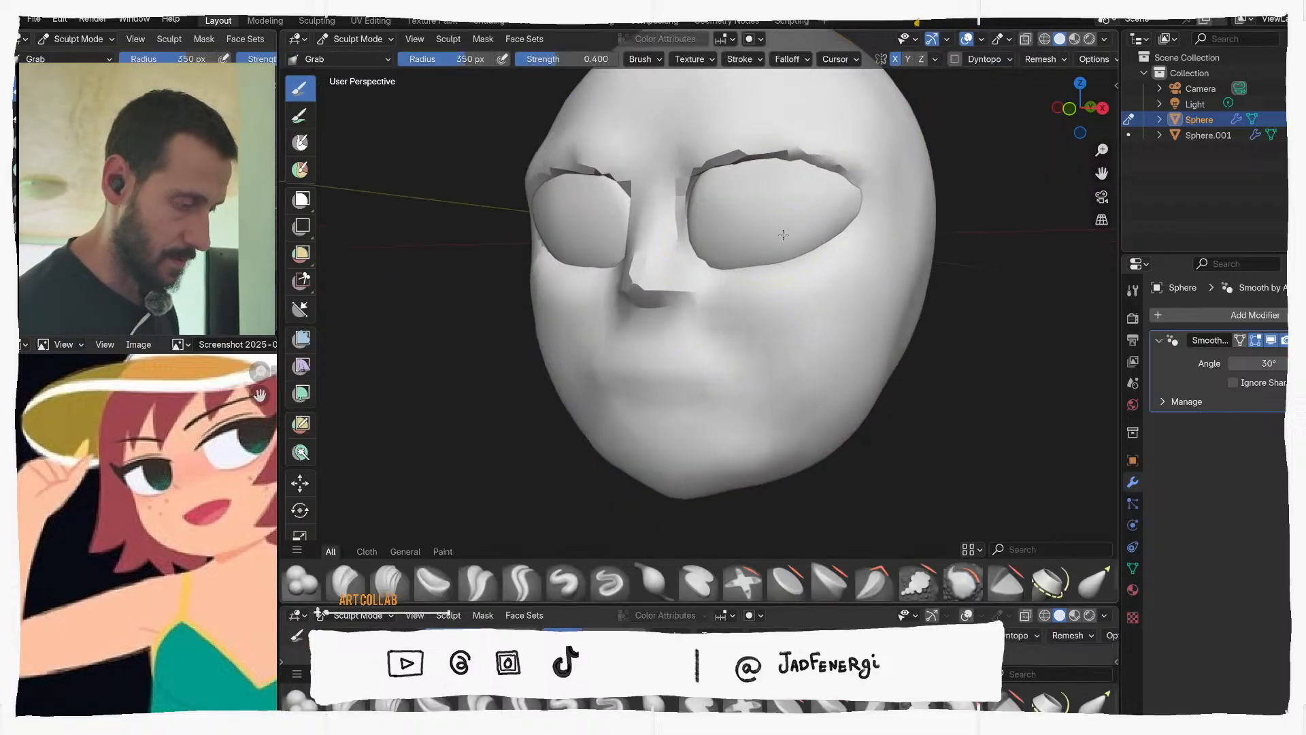
Adjust the eyeballs' fit in the sockets with the Grab brush and return to sculpting the head
{"action": "mouse_move", "coordinate": [784, 235]}
{"action": "middle_mouse_down"}
{"action": "mouse_move", "coordinate": [748, 146]}
{"action": "mouse_move", "coordinate": [744, 174]}
{"action": "middle_mouse_up"}
{"action": "key", "text": "alt+q"}
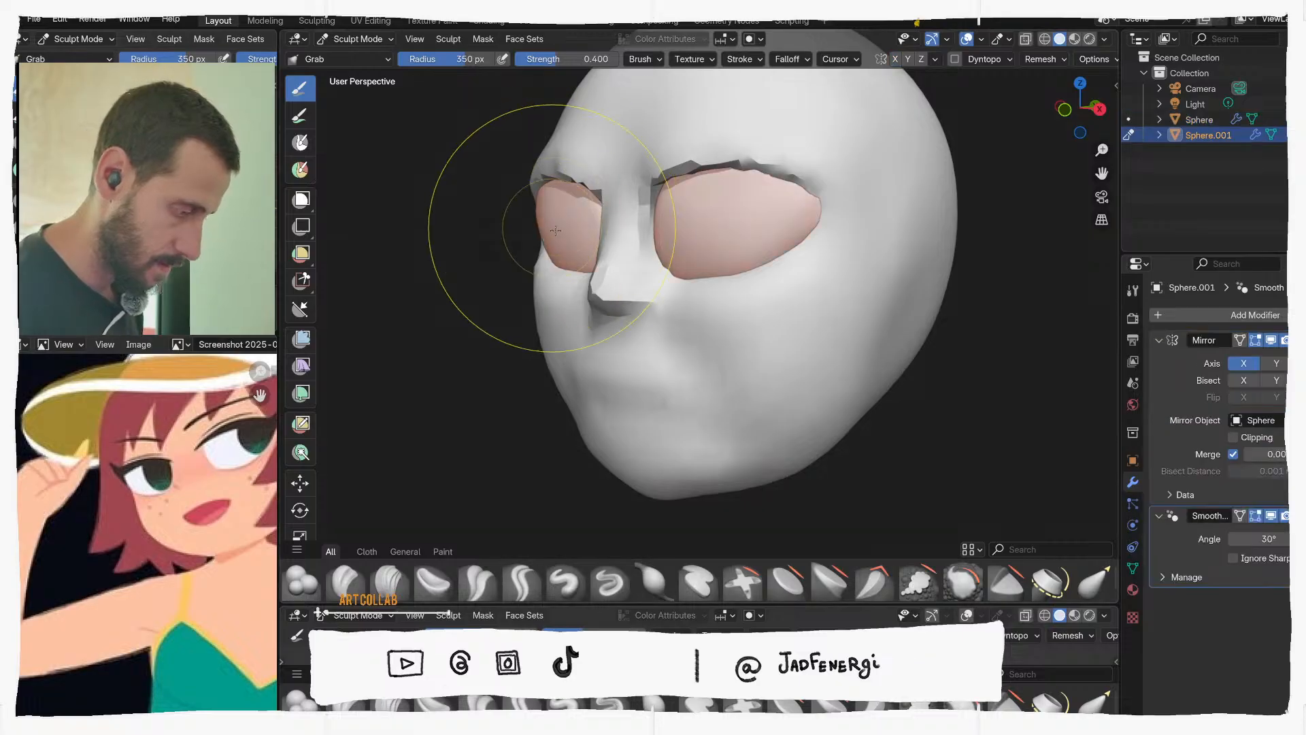
{"action": "middle_click_drag", "start_coordinate": [549, 228], "coordinate": [599, 230]}
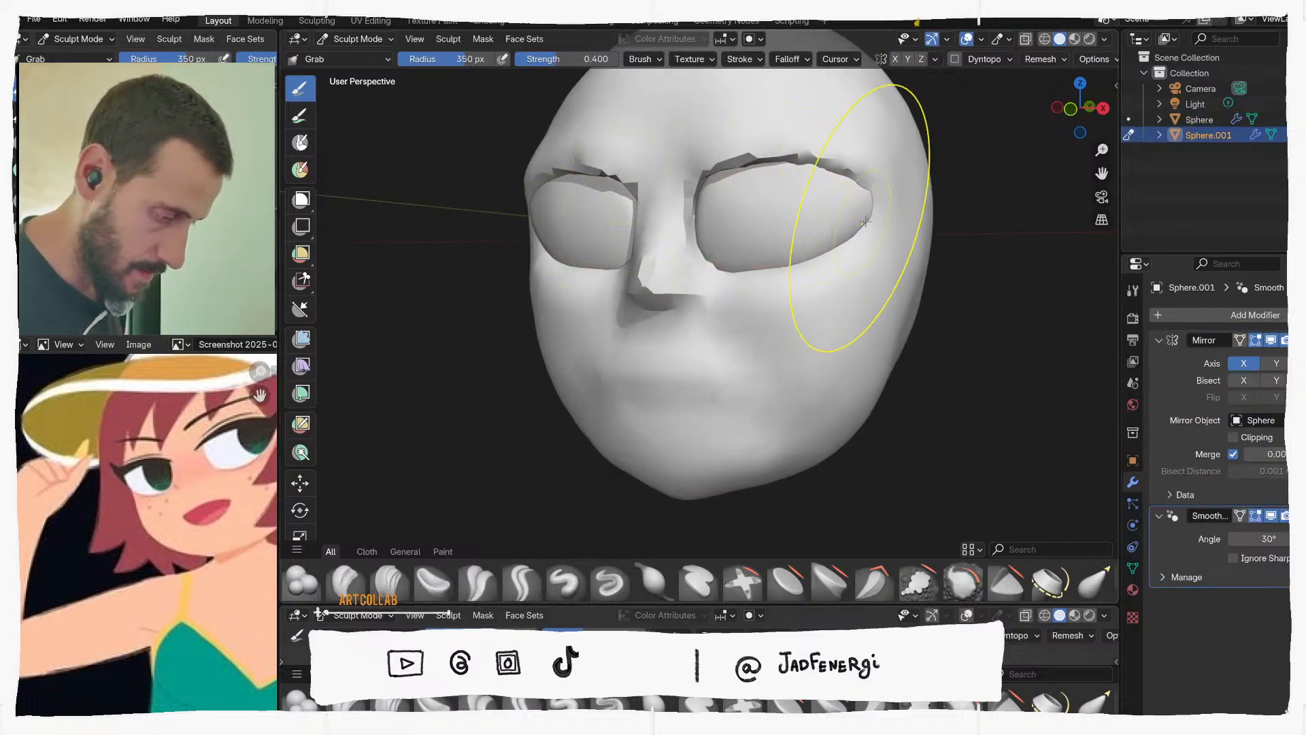
{"action": "key", "text": "alt+q"}
{"action": "mouse_move", "coordinate": [844, 210]}
{"action": "middle_mouse_down"}
{"action": "mouse_move", "coordinate": [834, 237]}
{"action": "mouse_move", "coordinate": [850, 224]}
{"action": "mouse_move", "coordinate": [838, 205]}
{"action": "middle_mouse_up"}
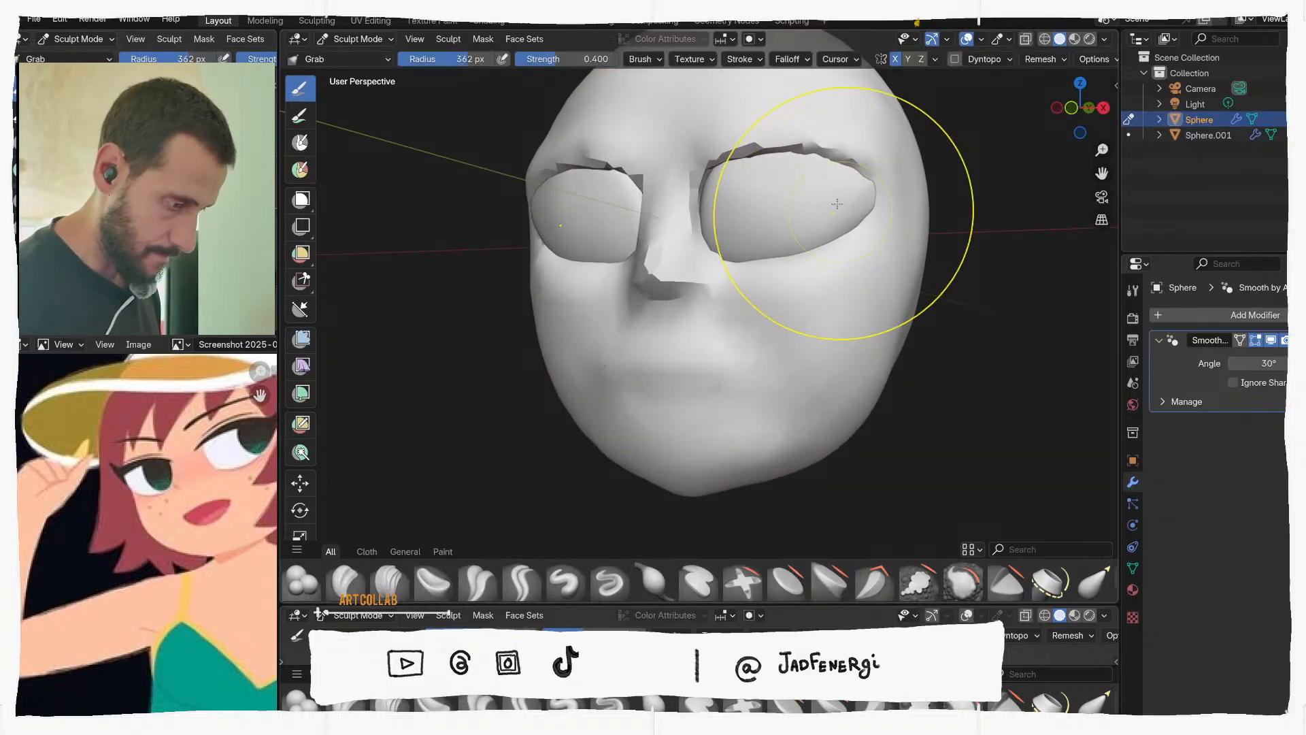
Refine the brow and inner eye corner with the Grab brush, reducing its radius to 288 px and finally 209 px
{"action": "key", "text": "f"}
{"action": "left_click", "coordinate": [942, 166]}
{"action": "key", "text": "f"}
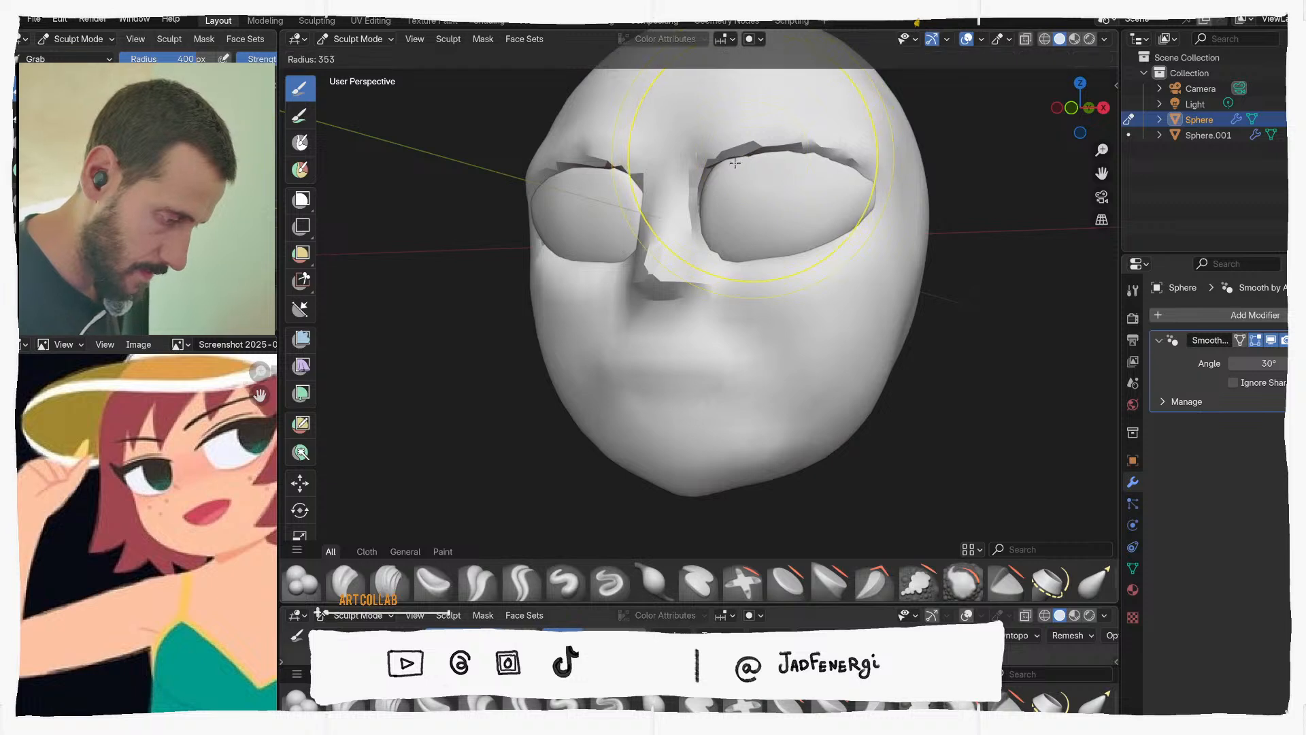
{"action": "left_click", "coordinate": [742, 155]}
{"action": "key", "text": "f"}
{"action": "left_click", "coordinate": [707, 168]}
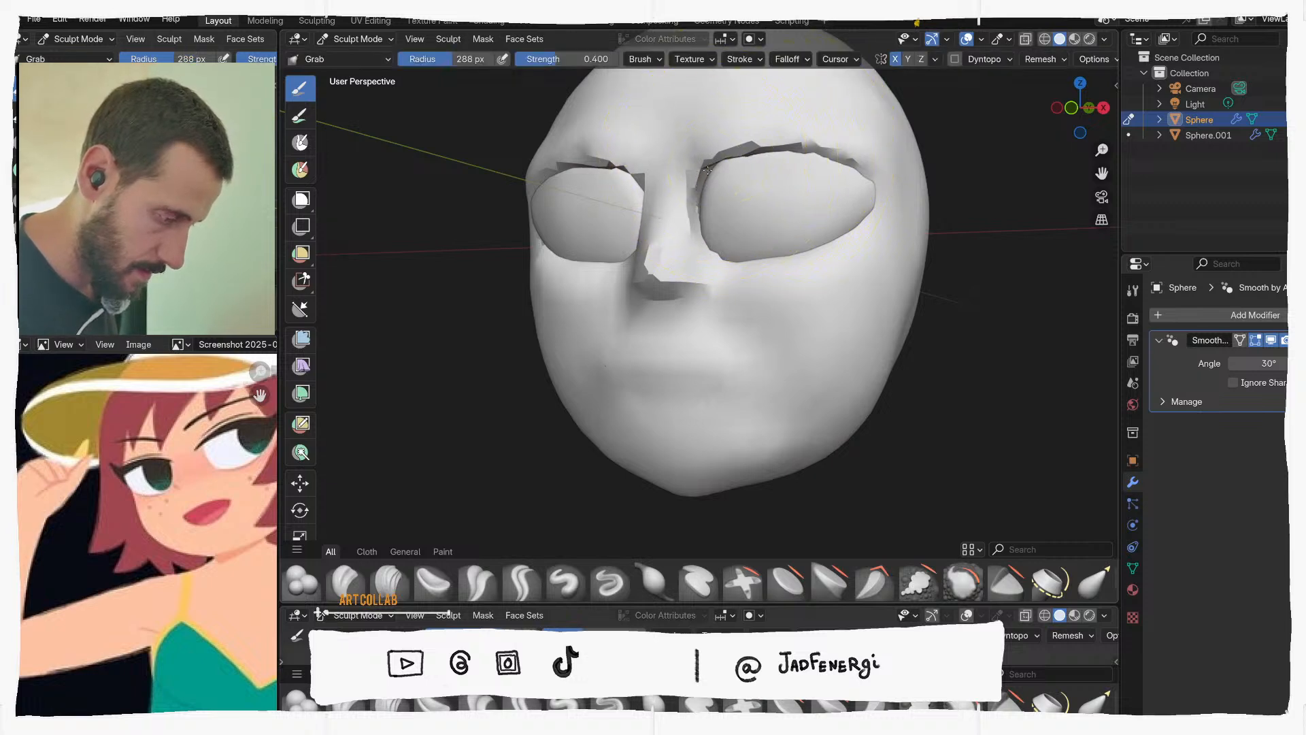
{"action": "middle_click_drag", "start_coordinate": [707, 169], "coordinate": [749, 190]}
{"action": "key", "text": "f"}
{"action": "left_click", "coordinate": [753, 188]}
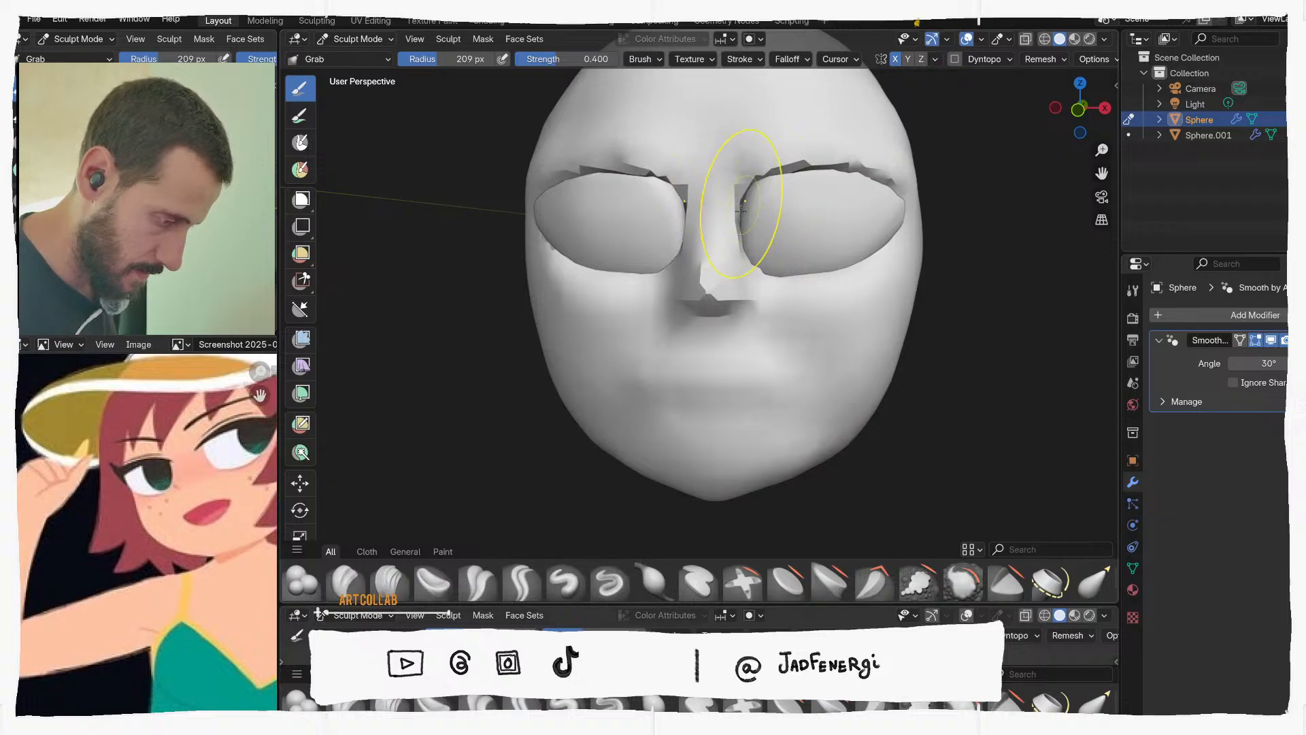
Annotate the mouth outline on the head's lower face, following the mouth in the reference
{"action": "mouse_move", "coordinate": [741, 211]}
{"action": "middle_mouse_down"}
{"action": "mouse_move", "coordinate": [700, 248]}
{"action": "mouse_move", "coordinate": [759, 327]}
{"action": "mouse_move", "coordinate": [776, 300]}
{"action": "mouse_move", "coordinate": [805, 294]}
{"action": "mouse_move", "coordinate": [794, 308]}
{"action": "middle_mouse_up"}
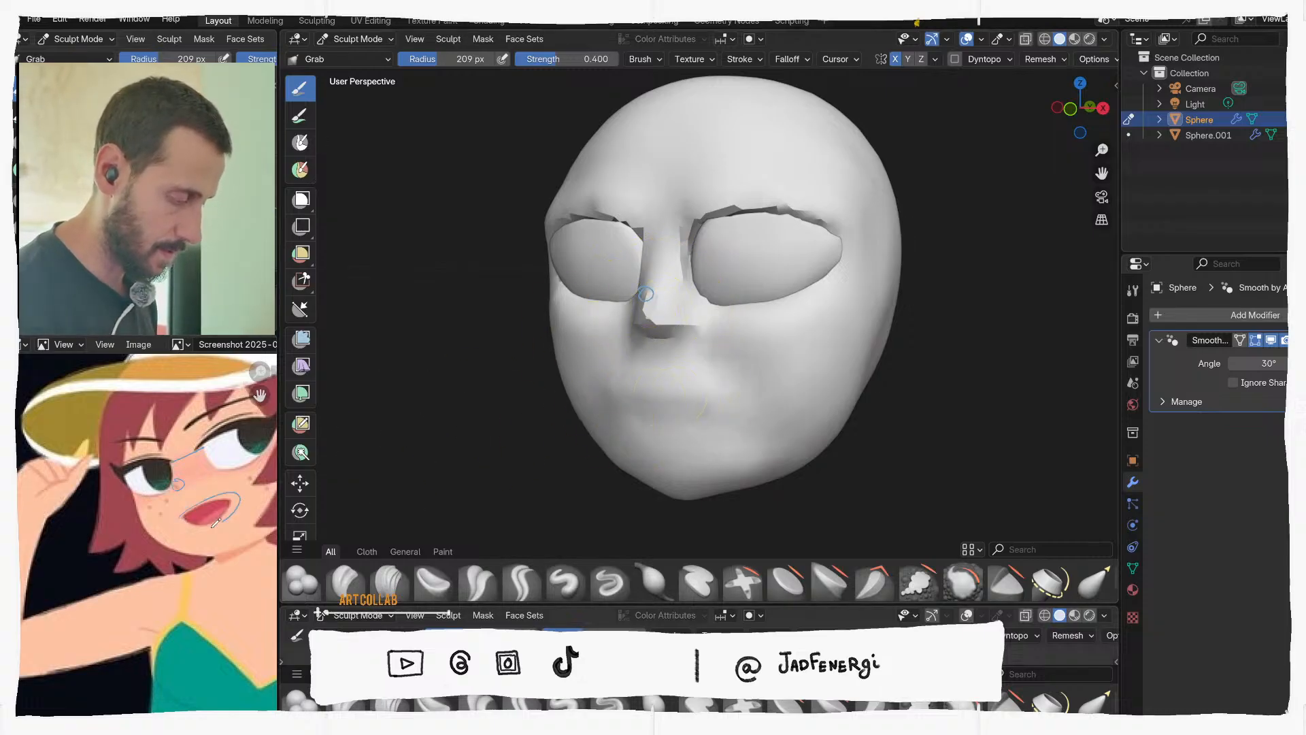
{"action": "mouse_move", "coordinate": [632, 391]}
{"action": "left_mouse_down"}
{"action": "mouse_move", "coordinate": [723, 400]}
{"action": "mouse_move", "coordinate": [701, 378]}
{"action": "left_mouse_up"}
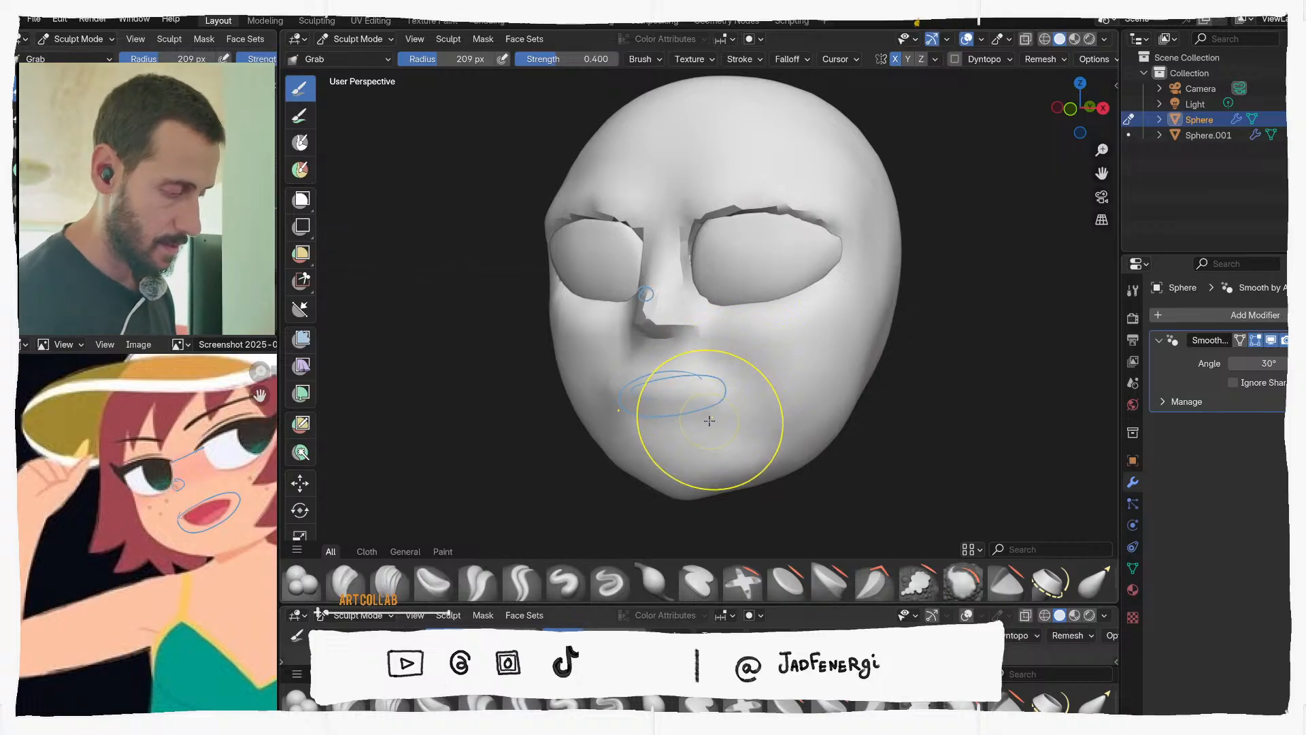
Enlarge the Grab brush to 306 px and fill out the jaw and cheeks around the mouth
{"action": "scroll", "coordinate": [697, 434], "scroll_direction": "down", "scroll_amount": 1}
{"action": "key", "text": "bracketright"}
{"action": "key", "text": "bracketright"}
{"action": "key", "text": "bracketright"}
{"action": "key", "text": "bracketright"}
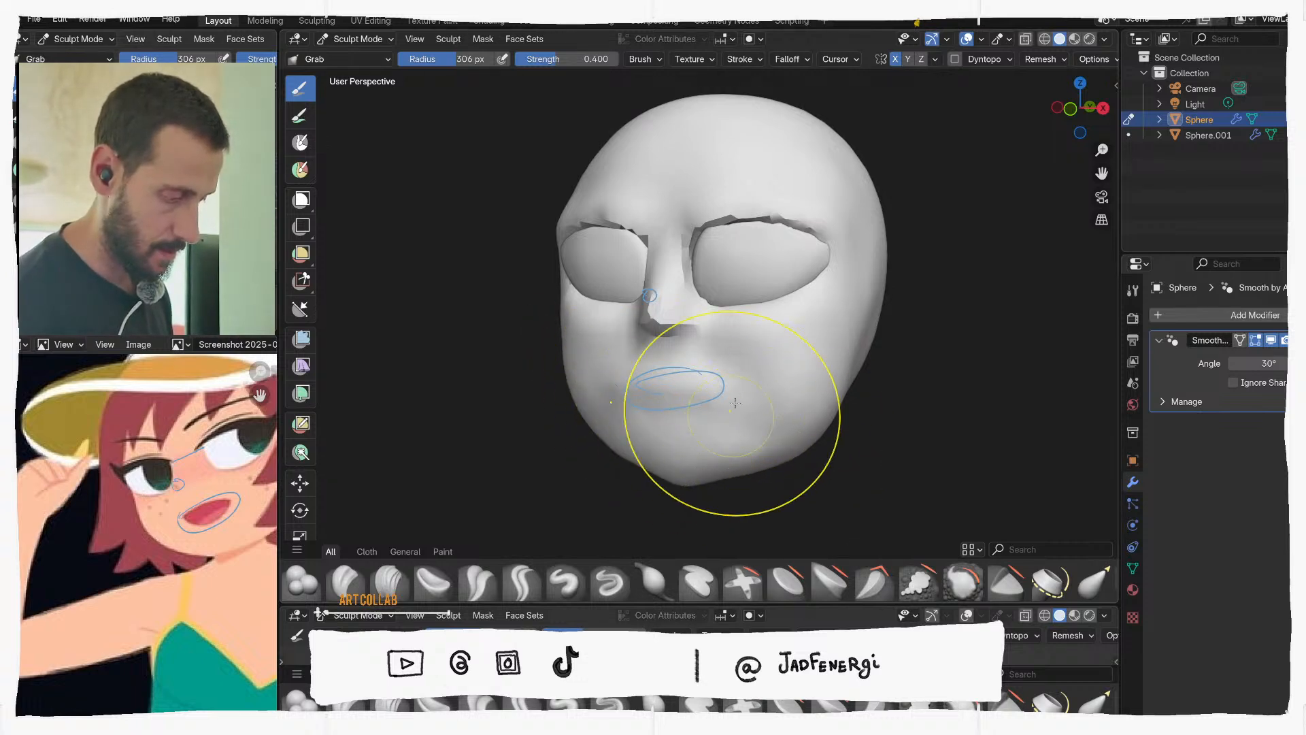
Soften the inner brow and nose bridge with the Grab brush, using radii of 261 px and 106 px
{"action": "key", "text": "f"}
{"action": "left_click", "coordinate": [692, 276]}
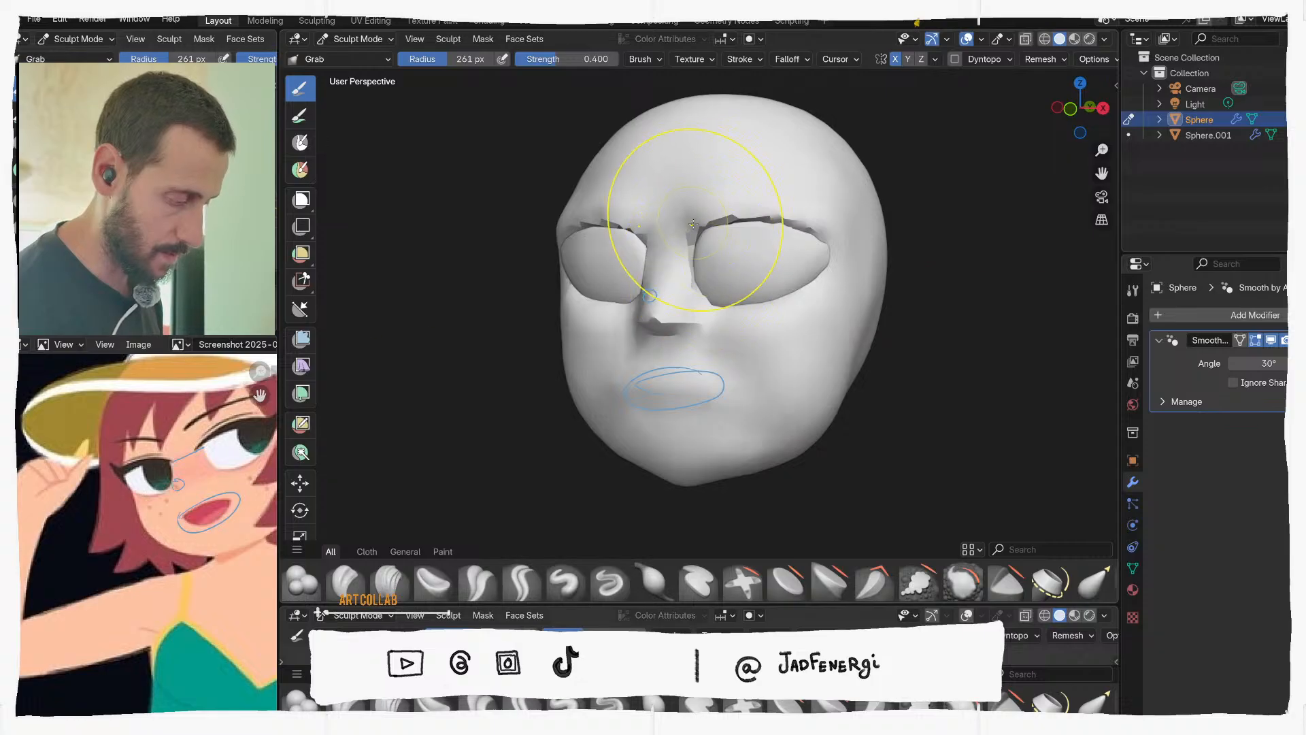
{"action": "middle_click_drag", "start_coordinate": [692, 225], "coordinate": [719, 260]}
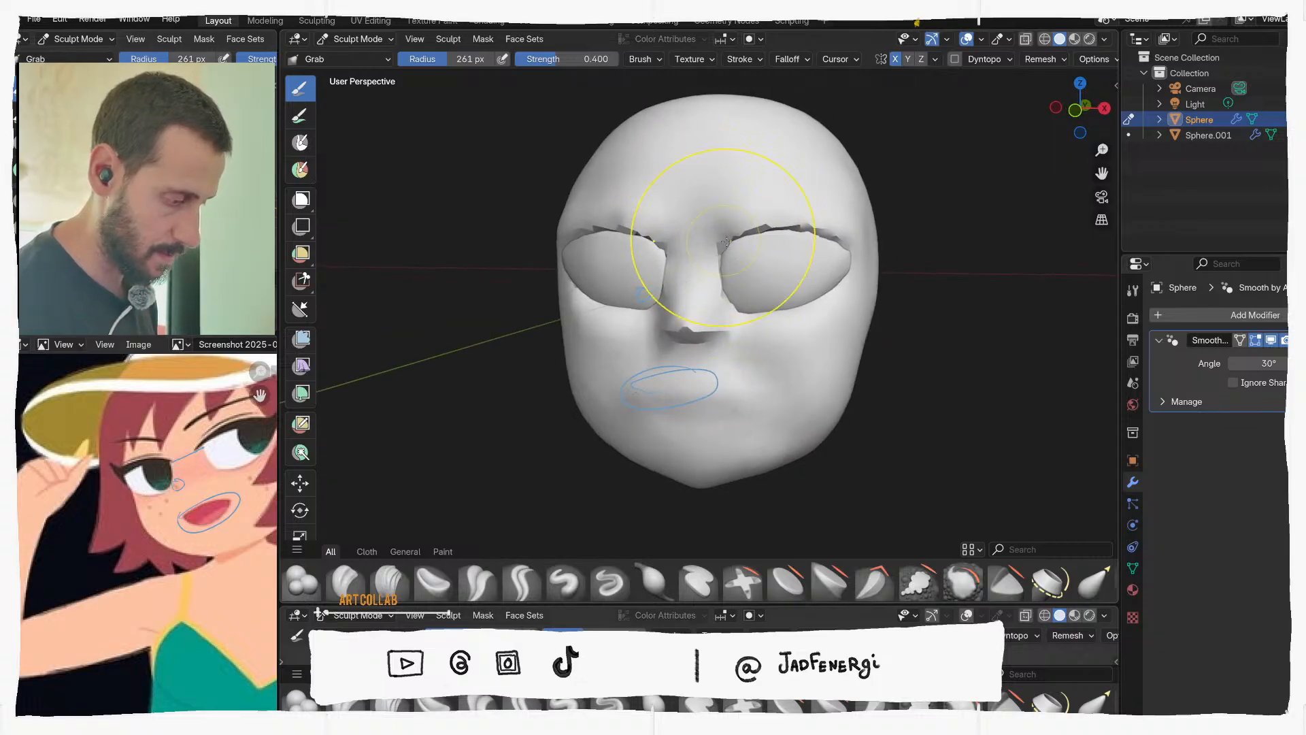
{"action": "mouse_move", "coordinate": [860, 239]}
{"action": "middle_mouse_down"}
{"action": "mouse_move", "coordinate": [892, 270]}
{"action": "mouse_move", "coordinate": [714, 309]}
{"action": "mouse_move", "coordinate": [739, 277]}
{"action": "mouse_move", "coordinate": [772, 301]}
{"action": "middle_mouse_up"}
{"action": "key", "text": "f"}
{"action": "left_click", "coordinate": [777, 320]}
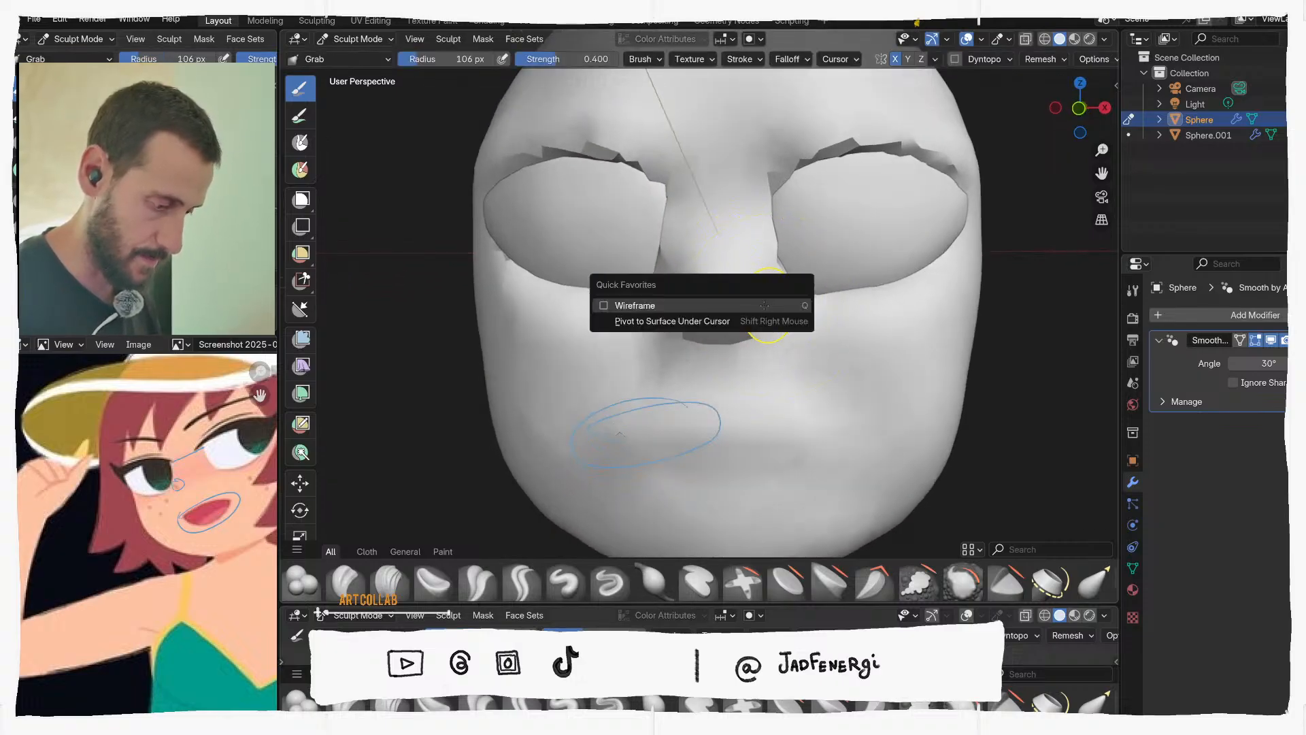
Shape the nose tip and underside, showing the wireframe temporarily, and set the Grab brush radius to 183 px
{"action": "left_click", "coordinate": [764, 305]}
{"action": "mouse_move", "coordinate": [762, 299]}
{"action": "middle_mouse_down"}
{"action": "mouse_move", "coordinate": [672, 281]}
{"action": "mouse_move", "coordinate": [656, 292]}
{"action": "mouse_move", "coordinate": [669, 295]}
{"action": "mouse_move", "coordinate": [705, 227]}
{"action": "middle_mouse_up"}
{"action": "key", "text": "q"}
{"action": "left_click", "coordinate": [630, 299]}
{"action": "key", "text": "f"}
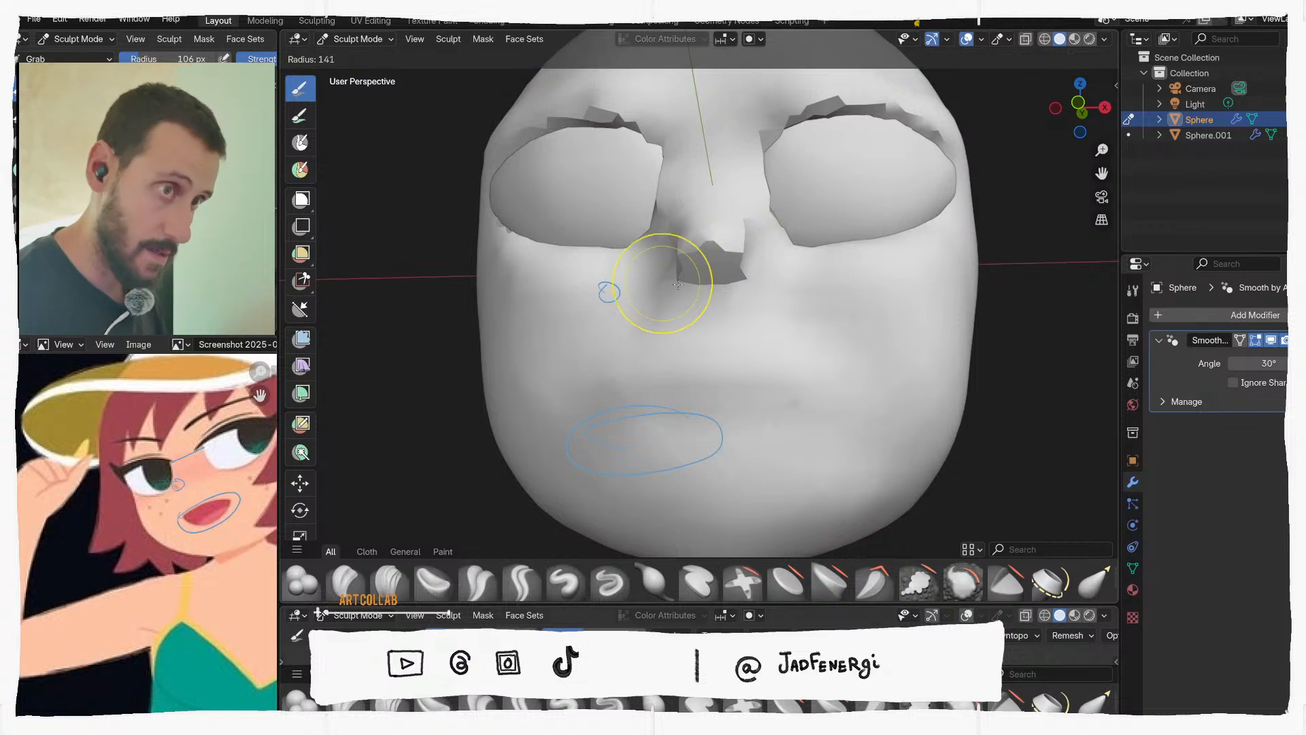
{"action": "left_click", "coordinate": [718, 285]}
Switch sculpting to the eyeballs to check their fit at the outer eye corners, and return to the head
{"action": "mouse_move", "coordinate": [836, 204]}
{"action": "middle_mouse_down"}
{"action": "mouse_move", "coordinate": [869, 263]}
{"action": "mouse_move", "coordinate": [860, 298]}
{"action": "mouse_move", "coordinate": [886, 268]}
{"action": "mouse_move", "coordinate": [849, 264]}
{"action": "middle_mouse_up"}
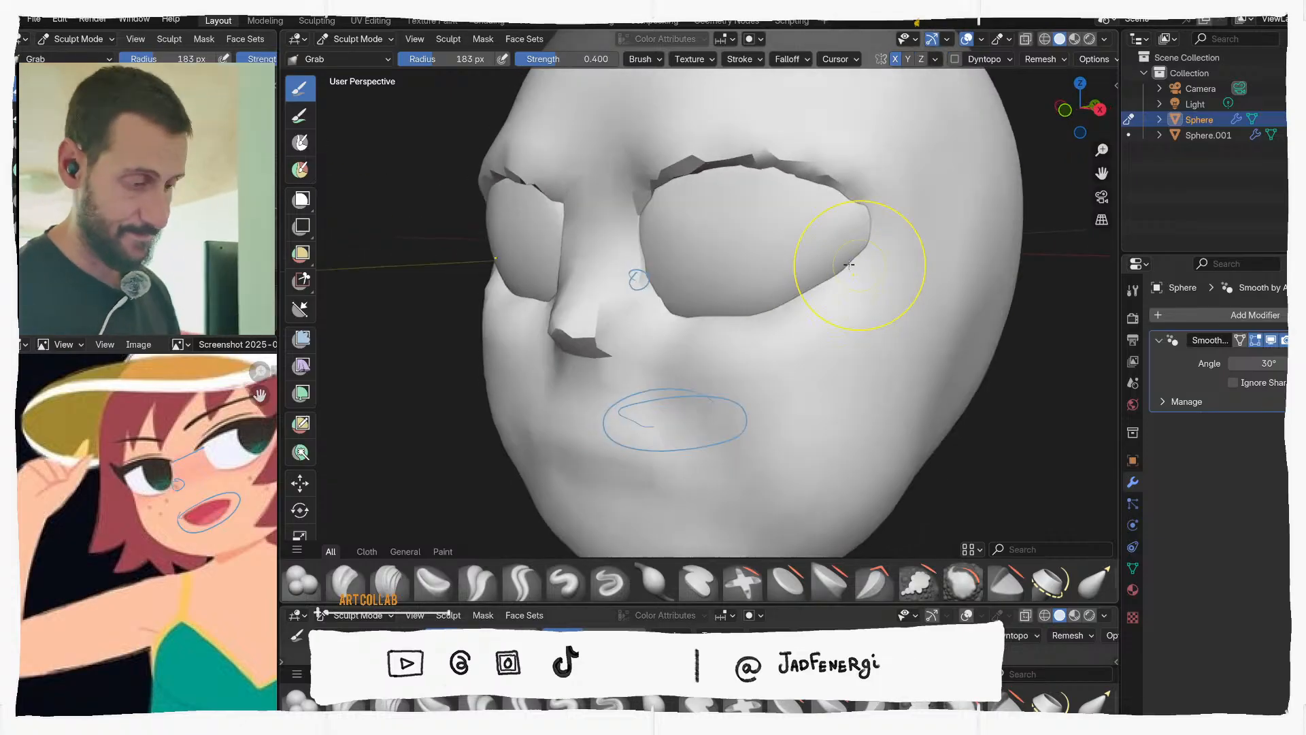
{"action": "key", "text": "alt+q"}
{"action": "mouse_move", "coordinate": [765, 178]}
{"action": "middle_mouse_down"}
{"action": "mouse_move", "coordinate": [695, 128]}
{"action": "mouse_move", "coordinate": [714, 262]}
{"action": "mouse_move", "coordinate": [711, 136]}
{"action": "mouse_move", "coordinate": [789, 204]}
{"action": "mouse_move", "coordinate": [906, 206]}
{"action": "mouse_move", "coordinate": [923, 250]}
{"action": "mouse_move", "coordinate": [964, 275]}
{"action": "middle_mouse_up"}
{"action": "key", "text": "alt+q"}
Pull the outer eye corners into shape with the Grab brush at 113 px and erase the annotations
{"action": "key", "text": "f"}
{"action": "left_click", "coordinate": [878, 177]}
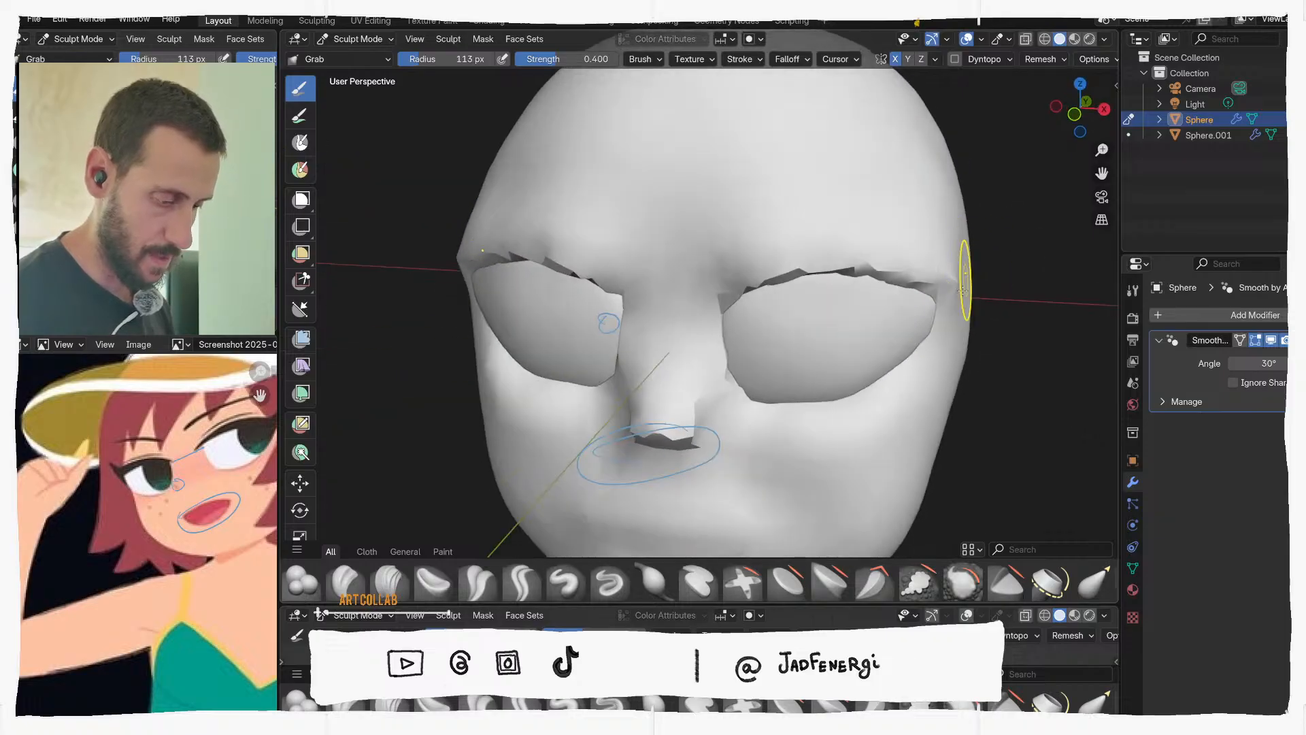
{"action": "scroll", "coordinate": [950, 327], "scroll_direction": "down", "scroll_amount": 2}
{"action": "mouse_move", "coordinate": [890, 397]}
{"action": "middle_mouse_down"}
{"action": "mouse_move", "coordinate": [916, 323]}
{"action": "mouse_move", "coordinate": [859, 330]}
{"action": "mouse_move", "coordinate": [850, 345]}
{"action": "middle_mouse_up"}
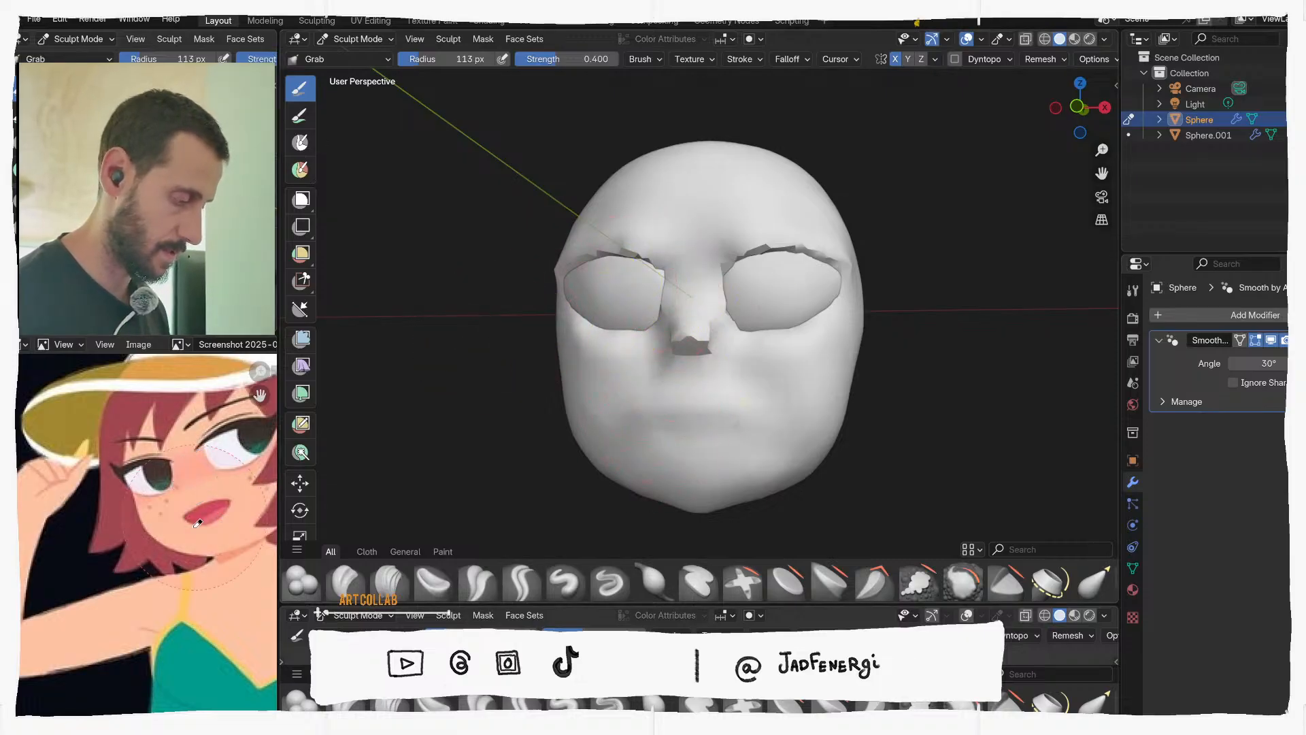
{"action": "middle_click_drag", "start_coordinate": [834, 287], "coordinate": [823, 327]}
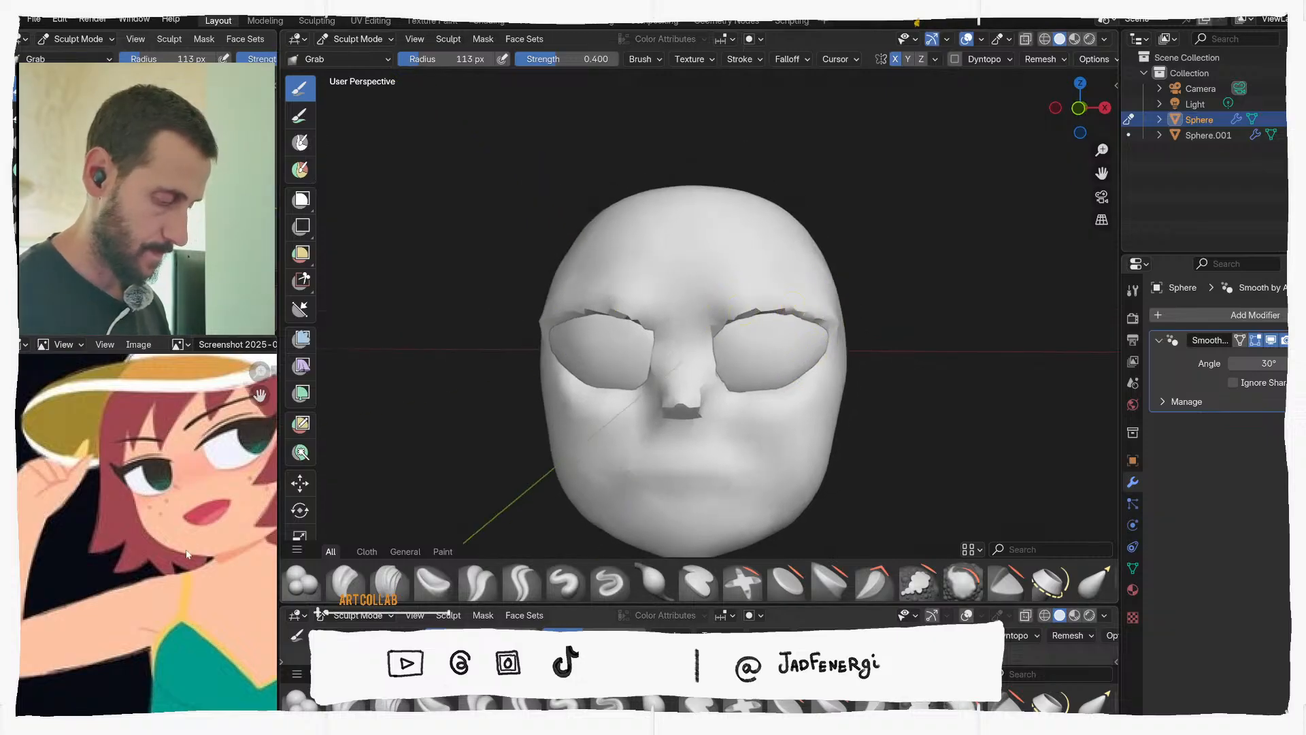
Taper the lower cheeks and jaw from the front view with the Grab brush at 201 px and 364 px
{"action": "scroll", "coordinate": [115, 524], "scroll_direction": "down", "scroll_amount": 2}
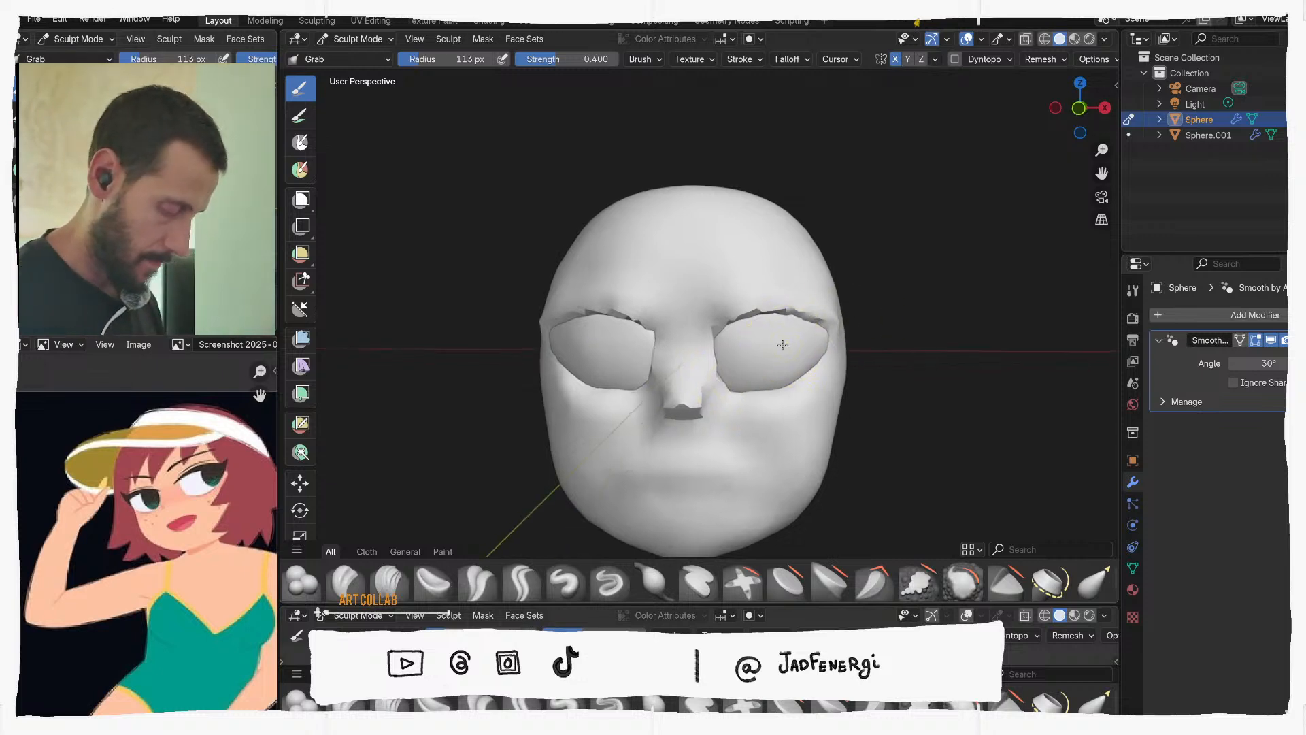
{"action": "key", "text": "KP_1"}
{"action": "key", "text": "f"}
{"action": "left_click", "coordinate": [902, 441]}
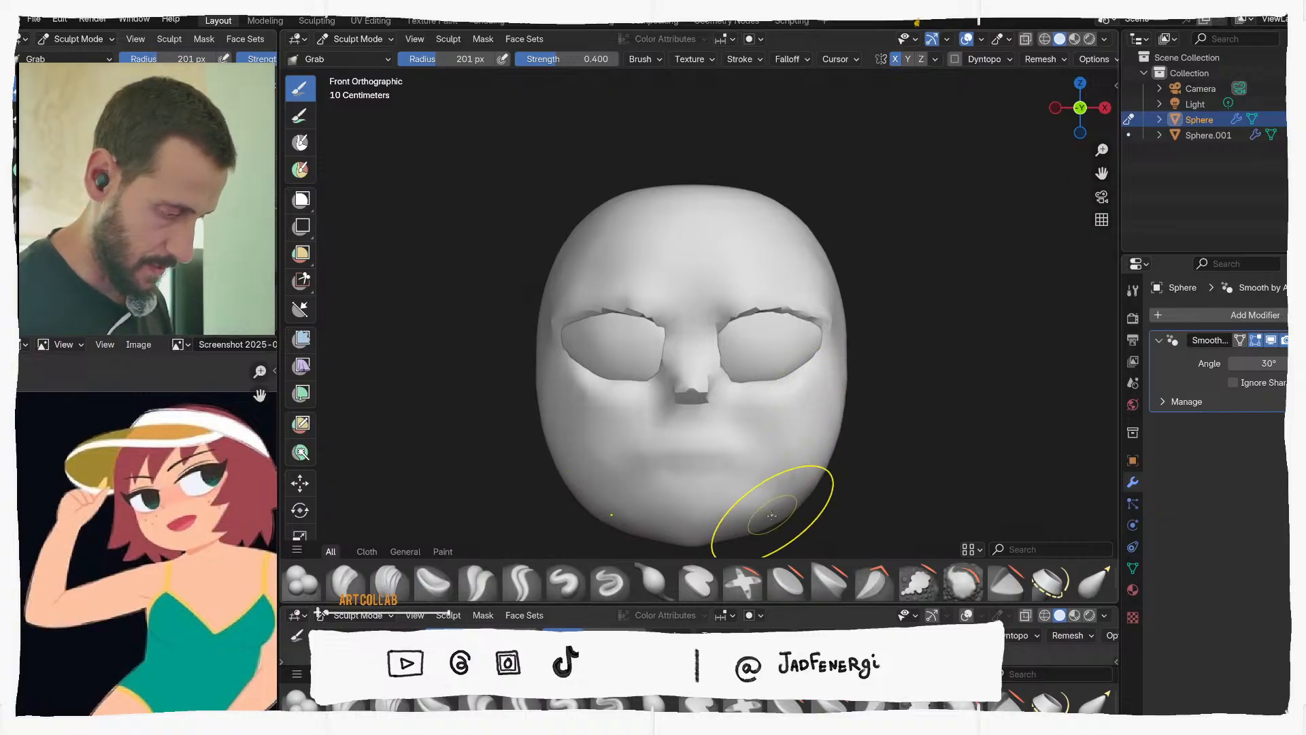
{"action": "middle_click_drag", "start_coordinate": [793, 461], "coordinate": [782, 402], "text": "shift"}
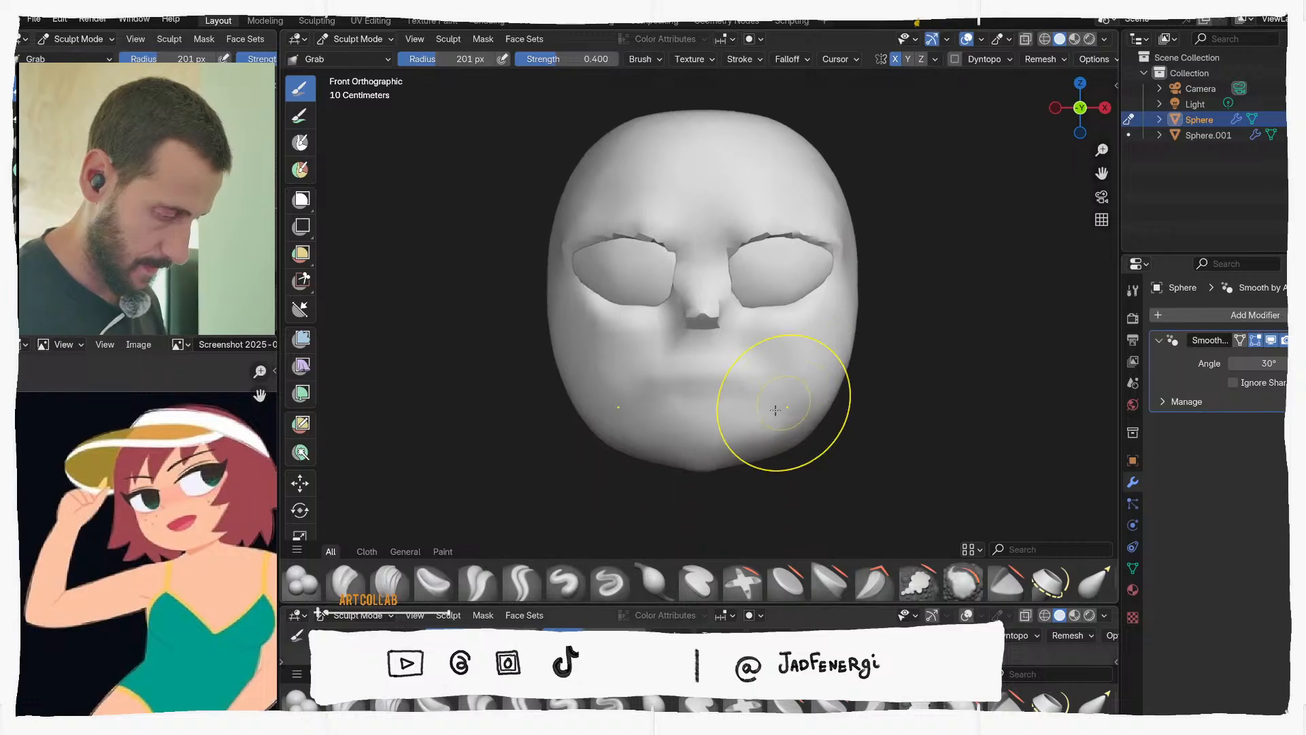
{"action": "key", "text": "f"}
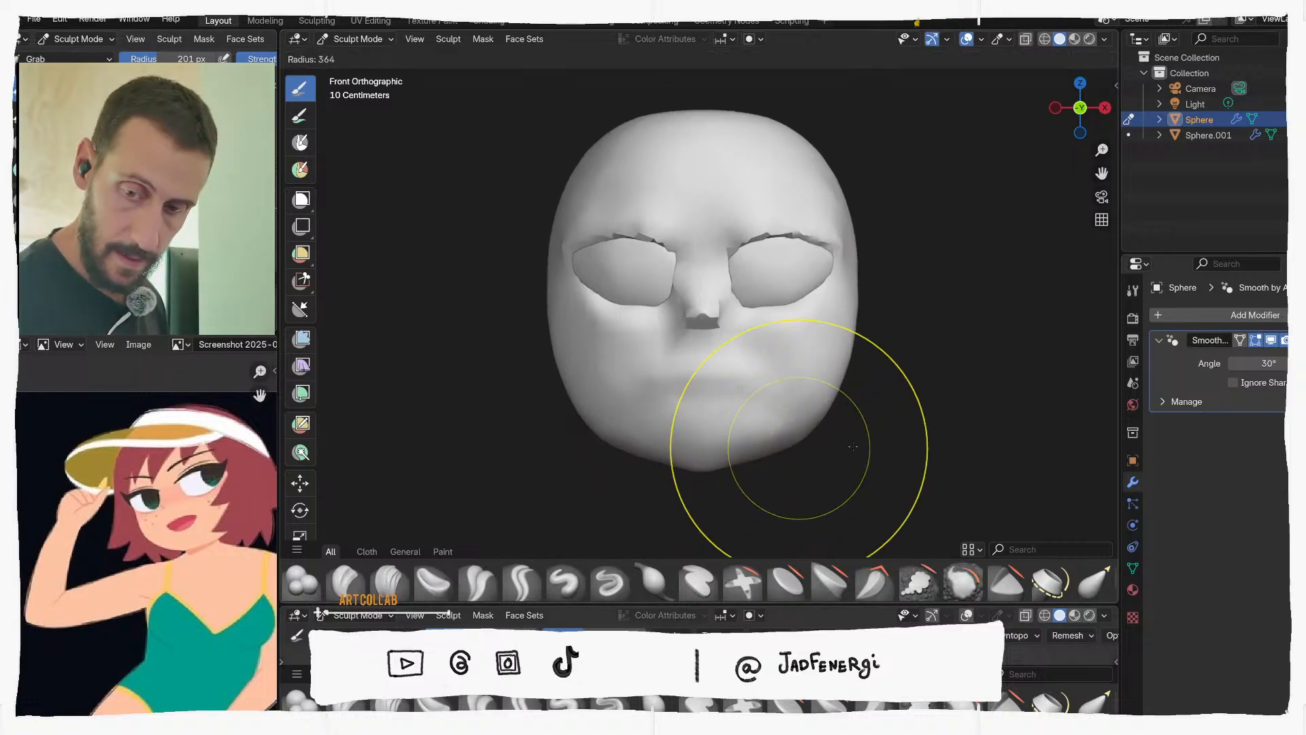
{"action": "left_click", "coordinate": [801, 437]}
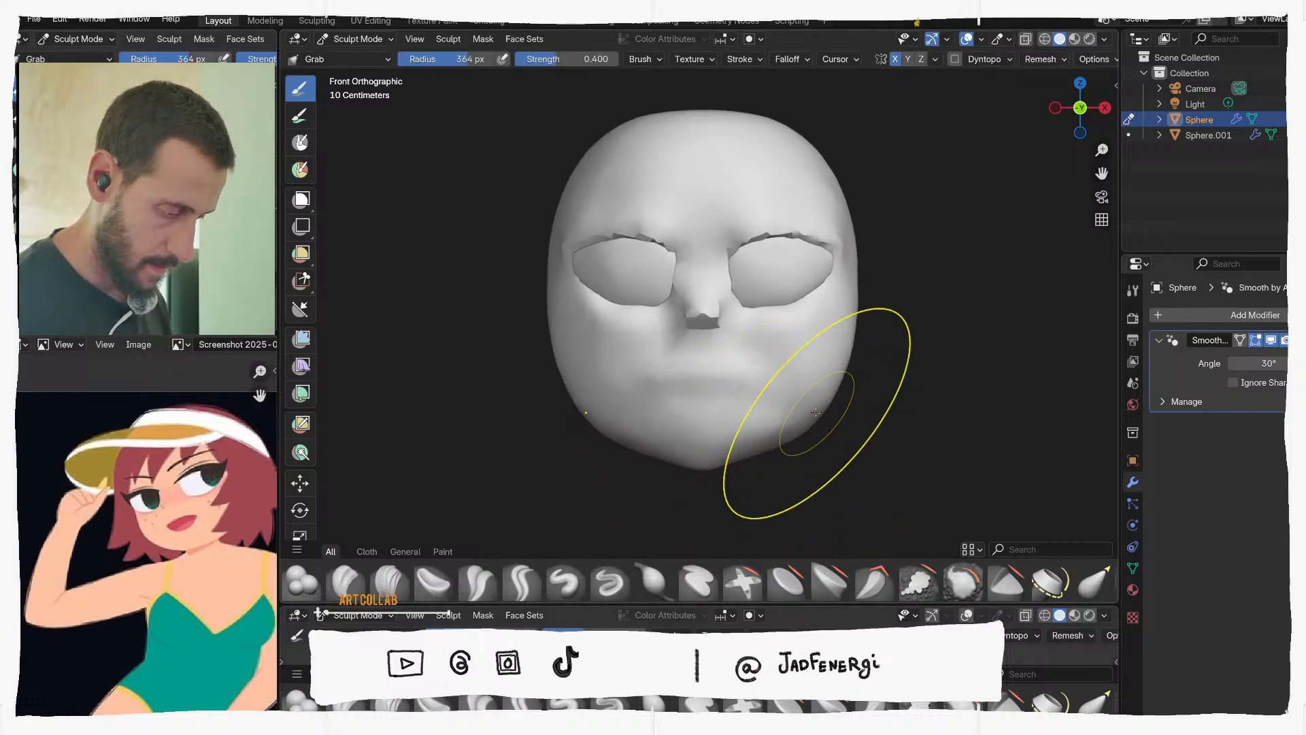
Reshape the side of the head and the jawline with the Grab brush at 401 px
{"action": "middle_click_drag", "start_coordinate": [831, 411], "coordinate": [761, 398]}
{"action": "middle_click_drag", "start_coordinate": [751, 317], "coordinate": [740, 352]}
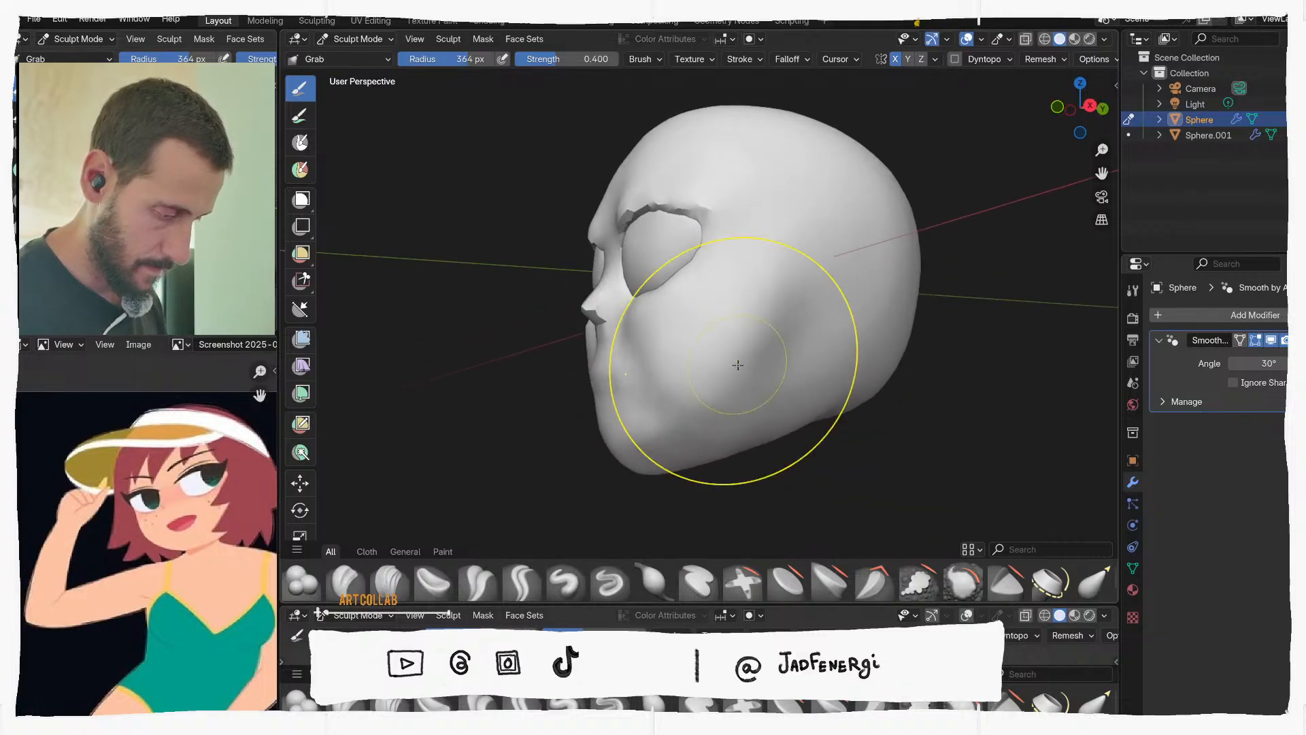
{"action": "key", "text": "f"}
{"action": "left_click", "coordinate": [734, 353]}
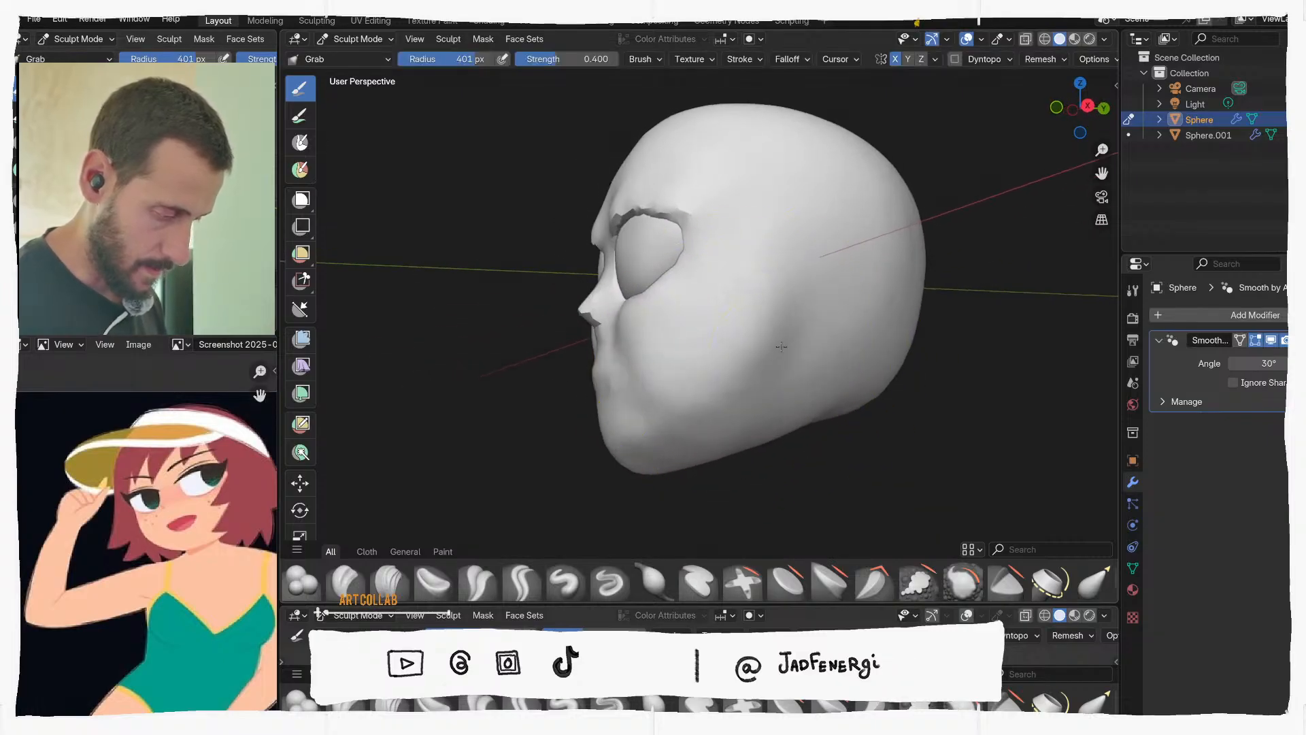
{"action": "left_click_drag", "start_coordinate": [811, 289], "coordinate": [831, 283]}
{"action": "middle_click_drag", "start_coordinate": [839, 282], "coordinate": [814, 296]}
{"action": "left_click_drag", "start_coordinate": [696, 406], "coordinate": [689, 422]}
{"action": "mouse_move", "coordinate": [673, 434]}
{"action": "middle_mouse_down"}
{"action": "mouse_move", "coordinate": [794, 298]}
{"action": "mouse_move", "coordinate": [884, 284]}
{"action": "mouse_move", "coordinate": [873, 325]}
{"action": "mouse_move", "coordinate": [893, 364]}
{"action": "middle_mouse_up"}
{"action": "left_click_drag", "start_coordinate": [877, 357], "coordinate": [862, 376]}
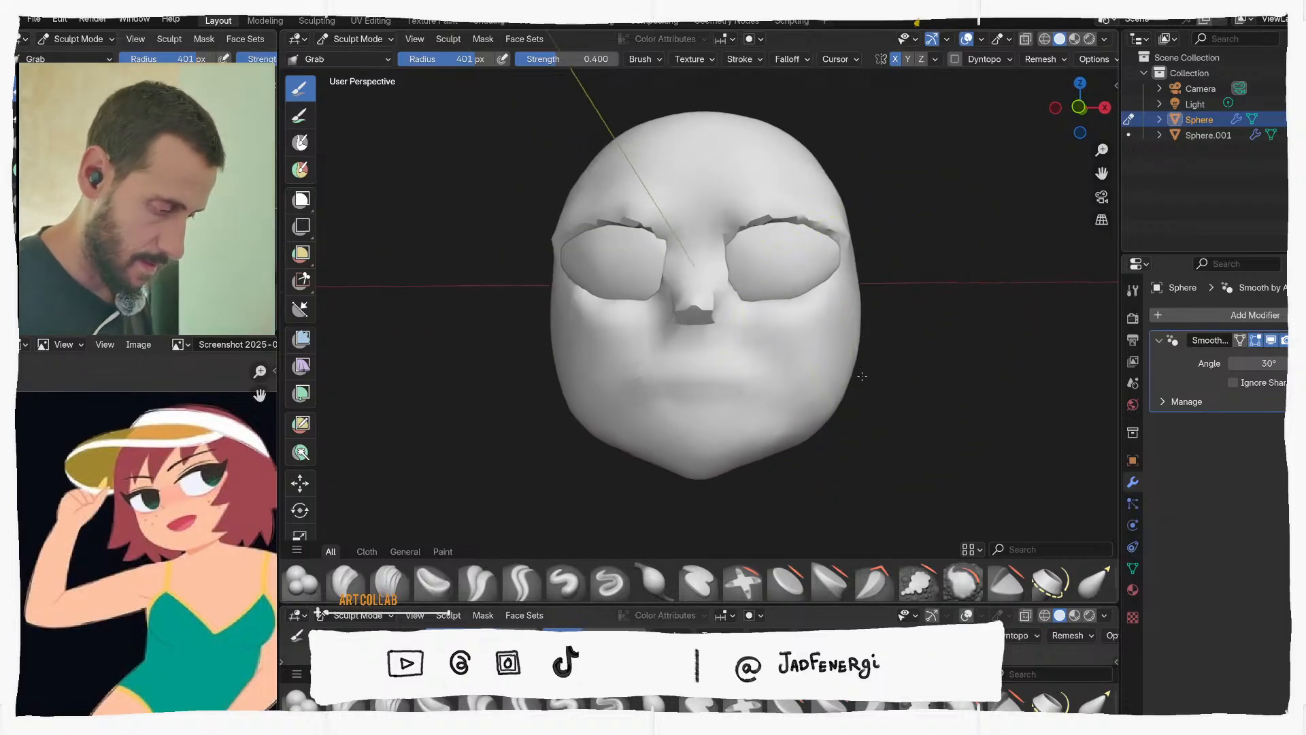
Adjust the upper cheek beneath the eyes with the Grab brush at 260 px
{"action": "middle_click_drag", "start_coordinate": [862, 376], "coordinate": [878, 385]}
{"action": "middle_click_drag", "start_coordinate": [856, 302], "coordinate": [855, 265], "text": "ctrl"}
{"action": "mouse_move", "coordinate": [855, 265]}
{"action": "middle_mouse_down"}
{"action": "mouse_move", "coordinate": [834, 259]}
{"action": "mouse_move", "coordinate": [817, 278]}
{"action": "mouse_move", "coordinate": [817, 257]}
{"action": "middle_mouse_up"}
{"action": "key", "text": "f"}
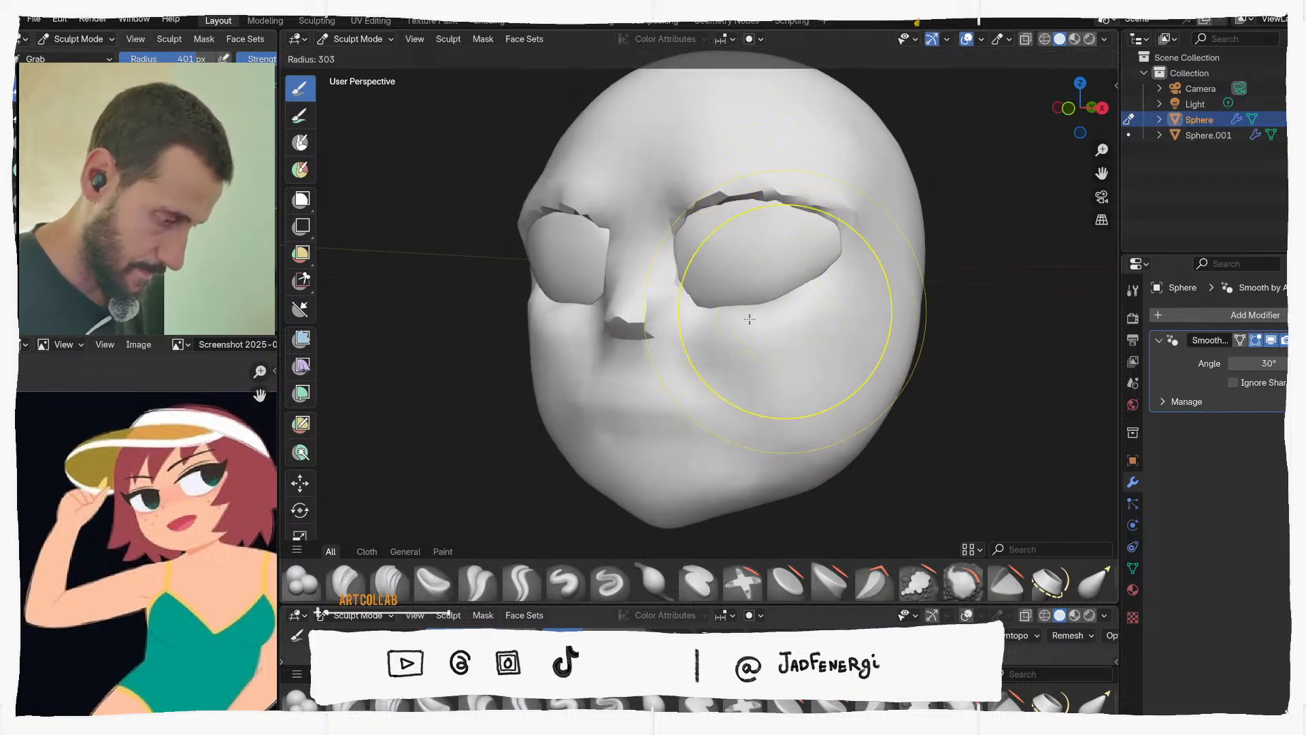
{"action": "left_click", "coordinate": [761, 305]}
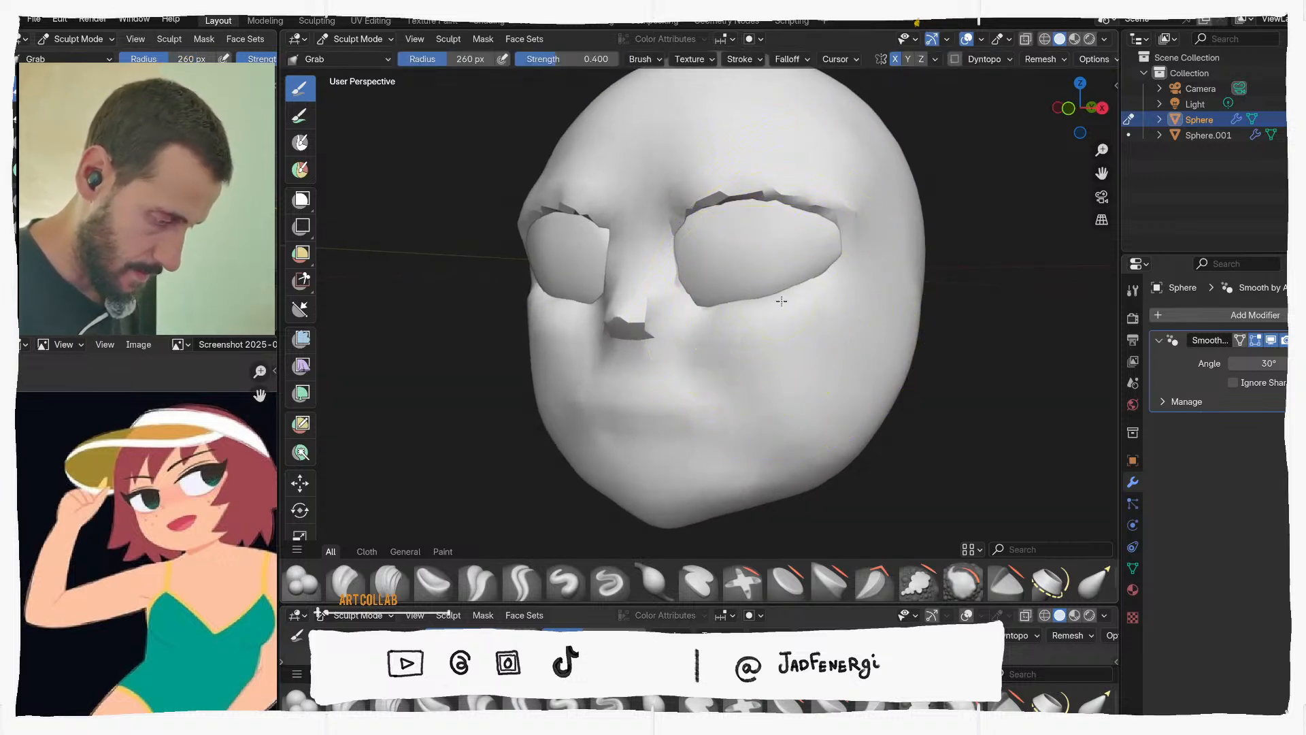
Refine the lower eyelids and inner eye corners with the Grab brush at 175 px and 121 px
{"action": "middle_click_drag", "start_coordinate": [782, 301], "coordinate": [783, 292]}
{"action": "key", "text": "f"}
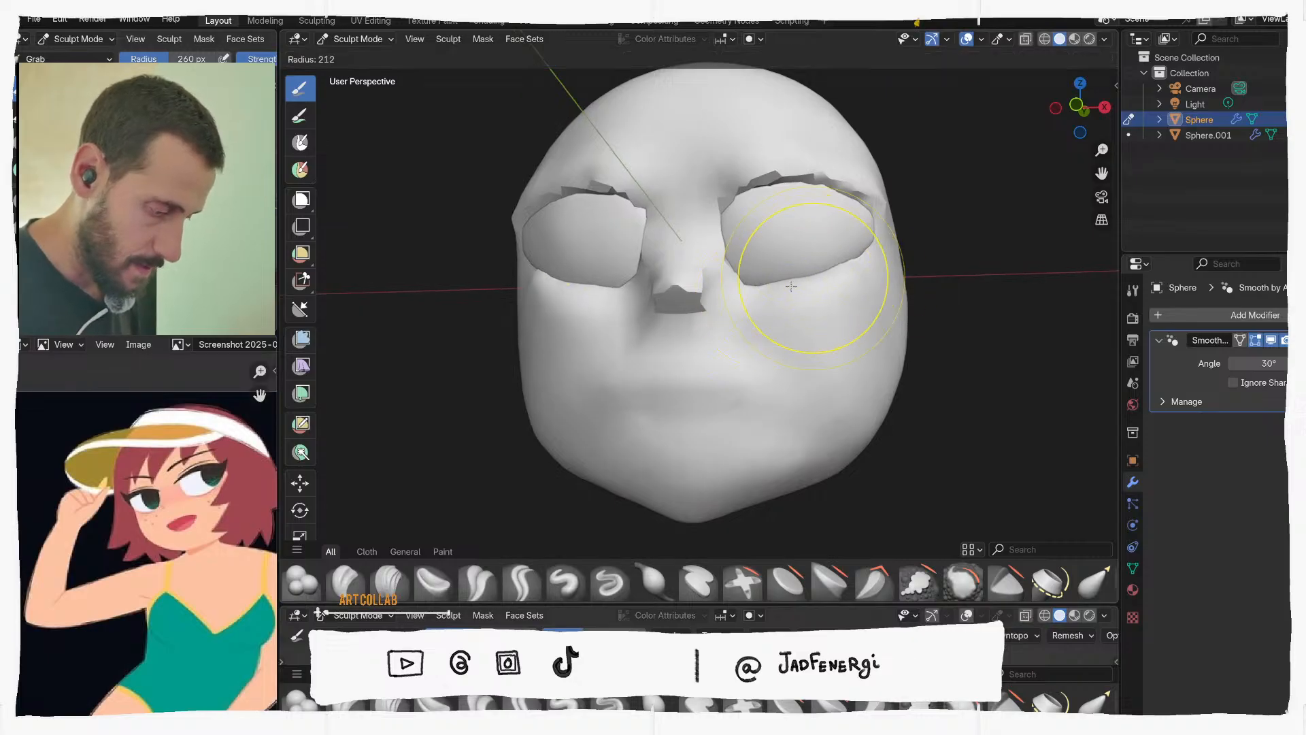
{"action": "left_click", "coordinate": [790, 279]}
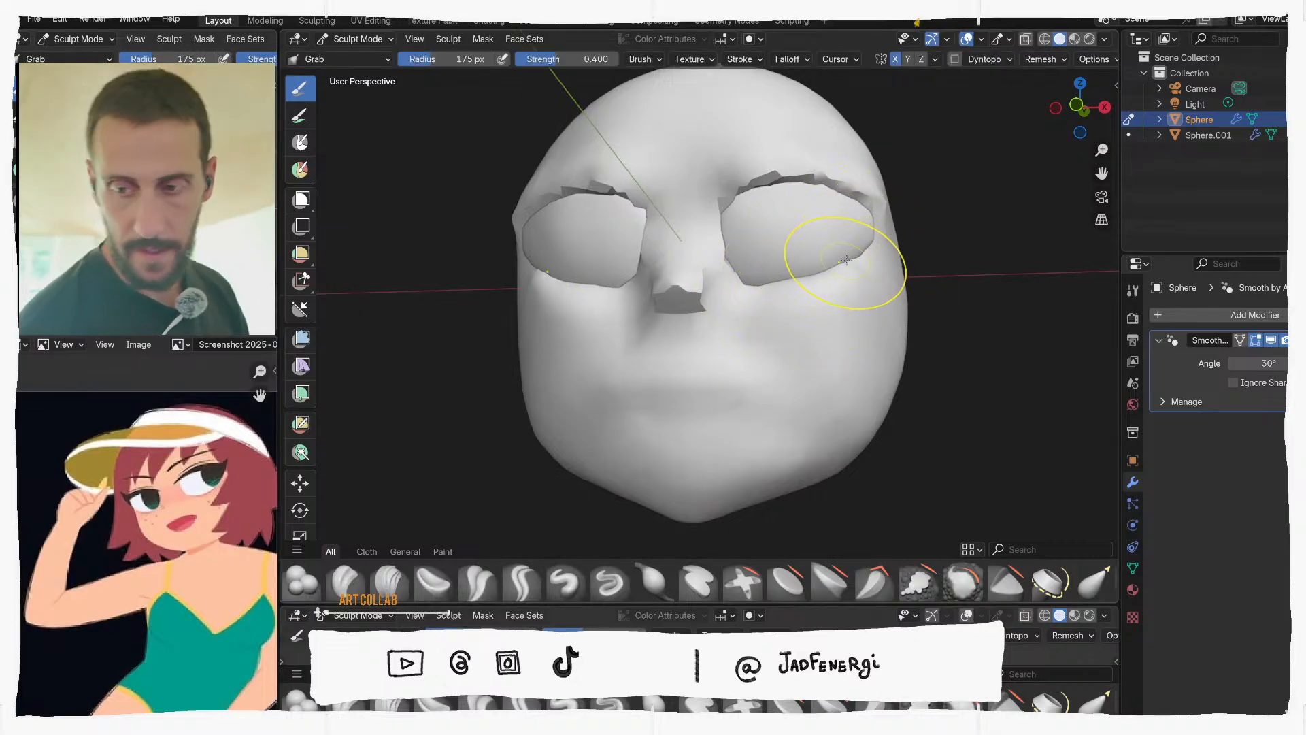
{"action": "mouse_move", "coordinate": [846, 262]}
{"action": "middle_mouse_down"}
{"action": "mouse_move", "coordinate": [866, 321]}
{"action": "mouse_move", "coordinate": [852, 329]}
{"action": "mouse_move", "coordinate": [872, 285]}
{"action": "mouse_move", "coordinate": [868, 234]}
{"action": "mouse_move", "coordinate": [778, 188]}
{"action": "middle_mouse_up"}
{"action": "key", "text": "f"}
{"action": "left_click", "coordinate": [860, 330]}
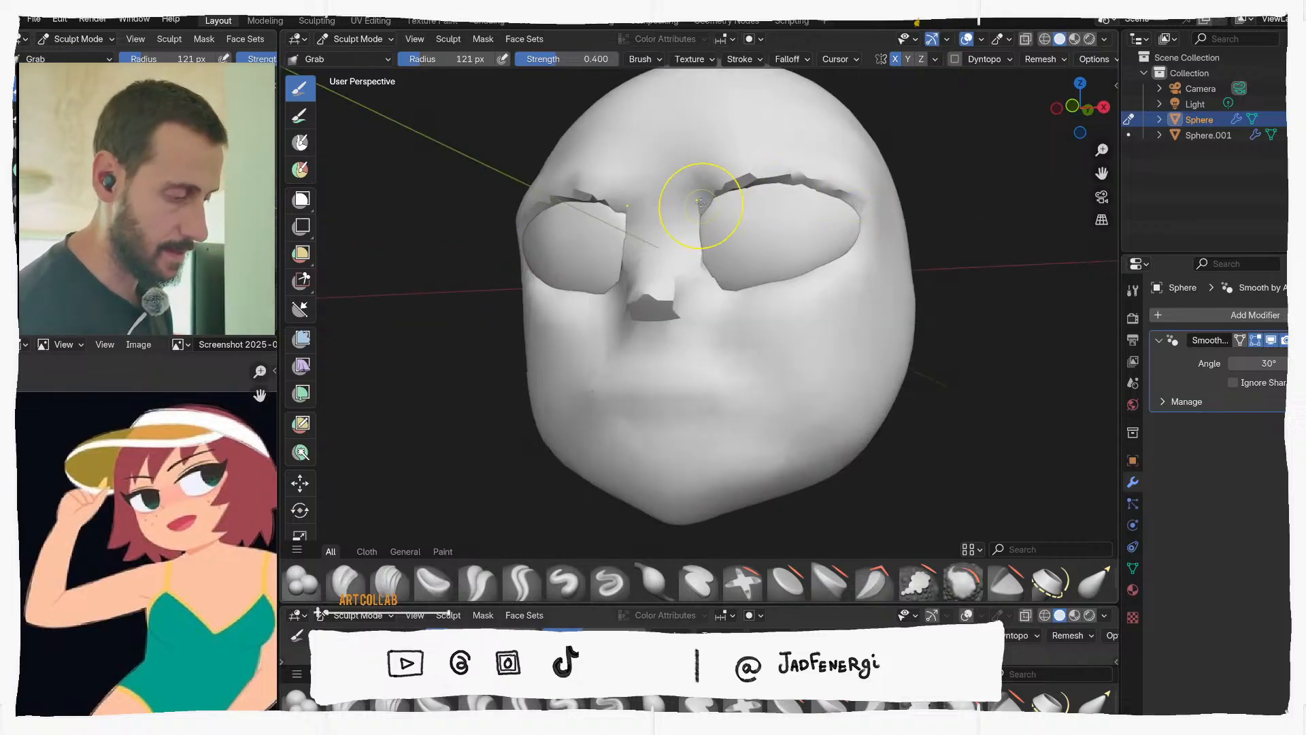
Shape the cheeks and the area below the outer eye corners from several angles with the Grab brush at 206 px
{"action": "mouse_move", "coordinate": [700, 202]}
{"action": "middle_mouse_down"}
{"action": "mouse_move", "coordinate": [811, 277]}
{"action": "mouse_move", "coordinate": [891, 245]}
{"action": "mouse_move", "coordinate": [820, 249]}
{"action": "mouse_move", "coordinate": [764, 196]}
{"action": "mouse_move", "coordinate": [782, 176]}
{"action": "mouse_move", "coordinate": [745, 162]}
{"action": "middle_mouse_up"}
{"action": "key", "text": "f"}
{"action": "left_click", "coordinate": [855, 276]}
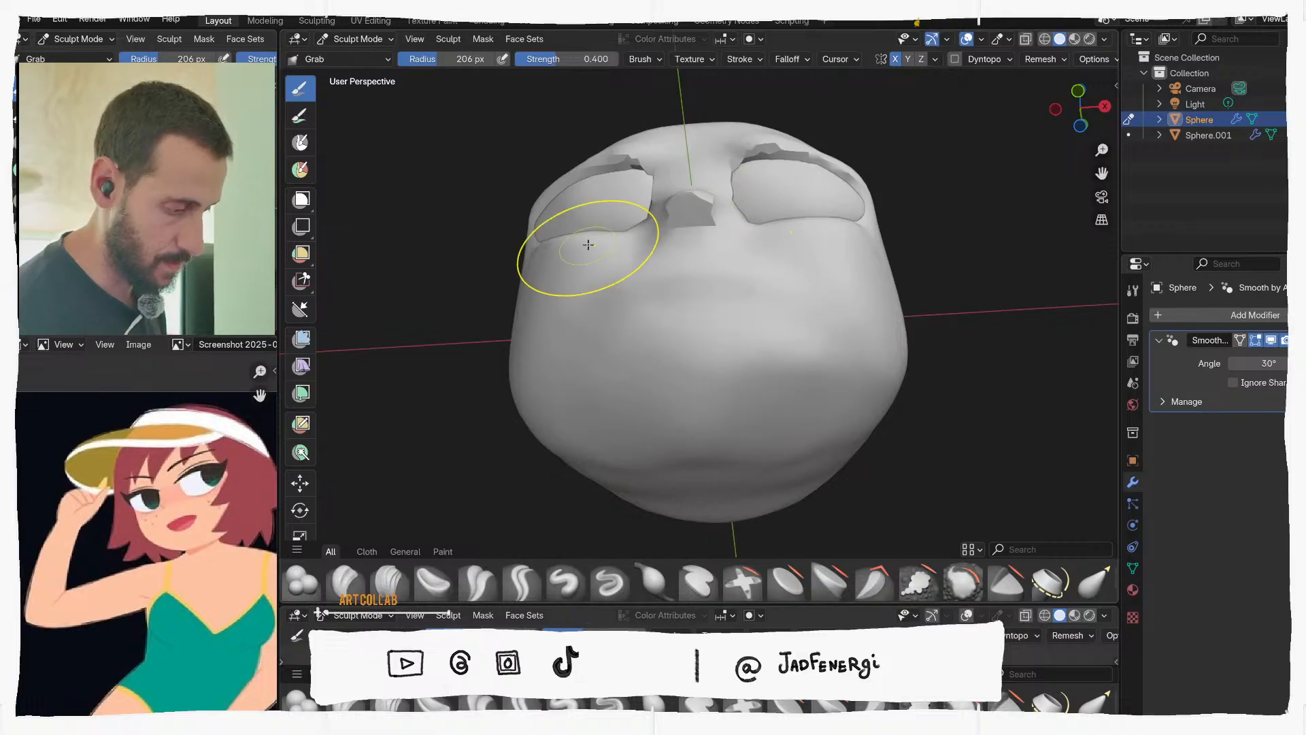
{"action": "middle_click_drag", "start_coordinate": [583, 247], "coordinate": [694, 290]}
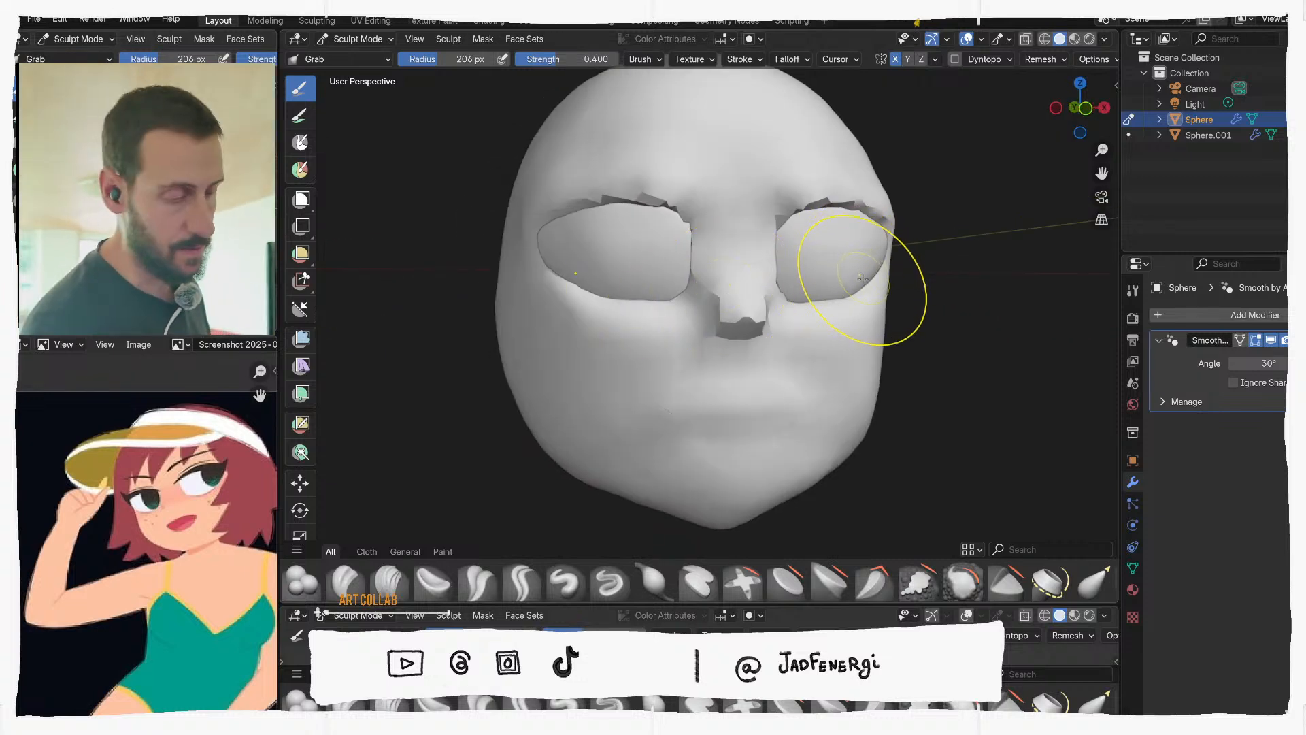
{"action": "mouse_move", "coordinate": [864, 292]}
{"action": "middle_mouse_down"}
{"action": "mouse_move", "coordinate": [782, 290]}
{"action": "mouse_move", "coordinate": [764, 204]}
{"action": "middle_mouse_up"}
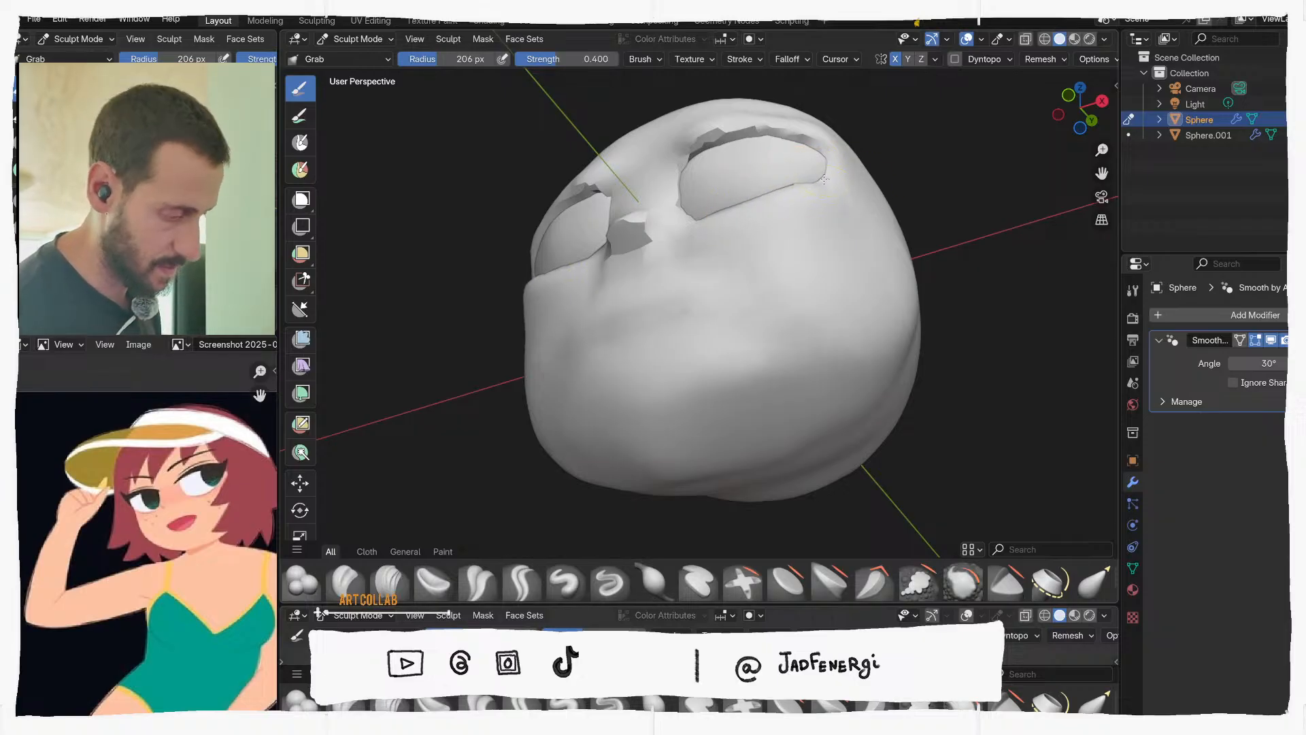
{"action": "middle_click_drag", "start_coordinate": [849, 179], "coordinate": [901, 265]}
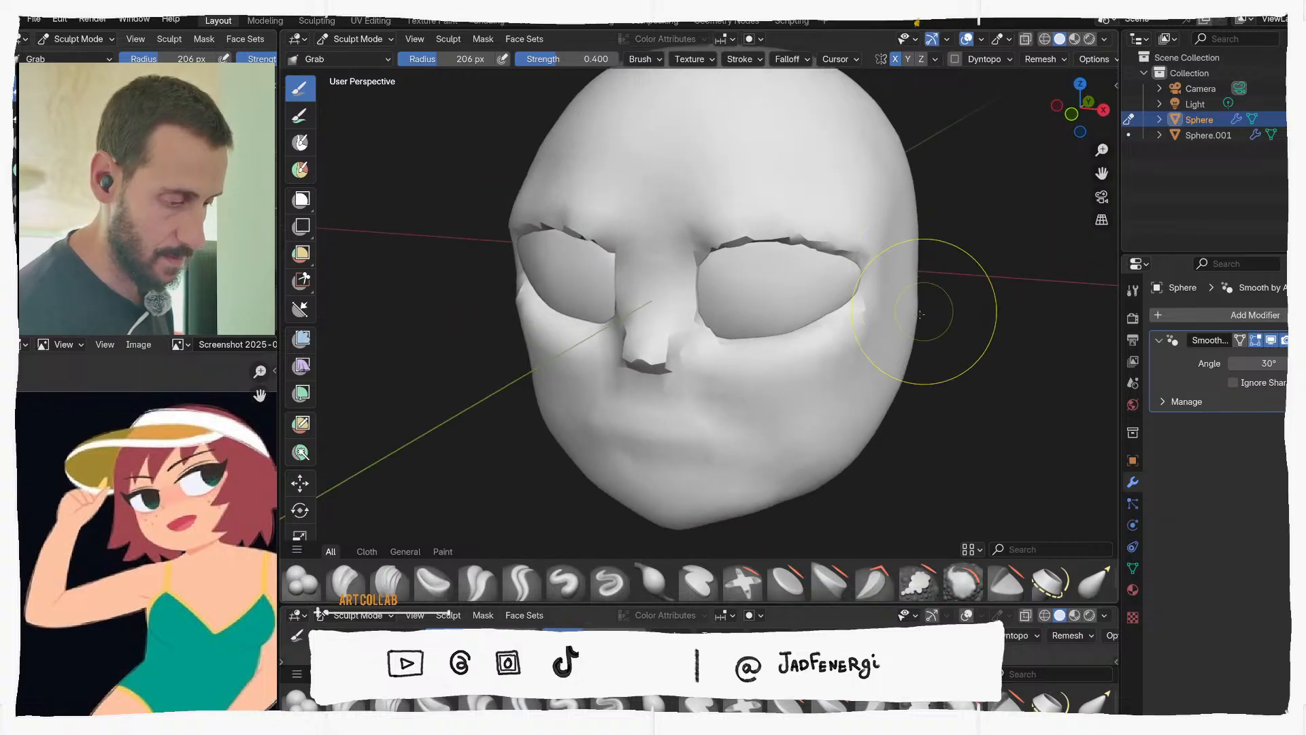
{"action": "mouse_move", "coordinate": [904, 379]}
{"action": "middle_mouse_down"}
{"action": "mouse_move", "coordinate": [889, 403]}
{"action": "mouse_move", "coordinate": [886, 362]}
{"action": "mouse_move", "coordinate": [861, 390]}
{"action": "middle_mouse_up"}
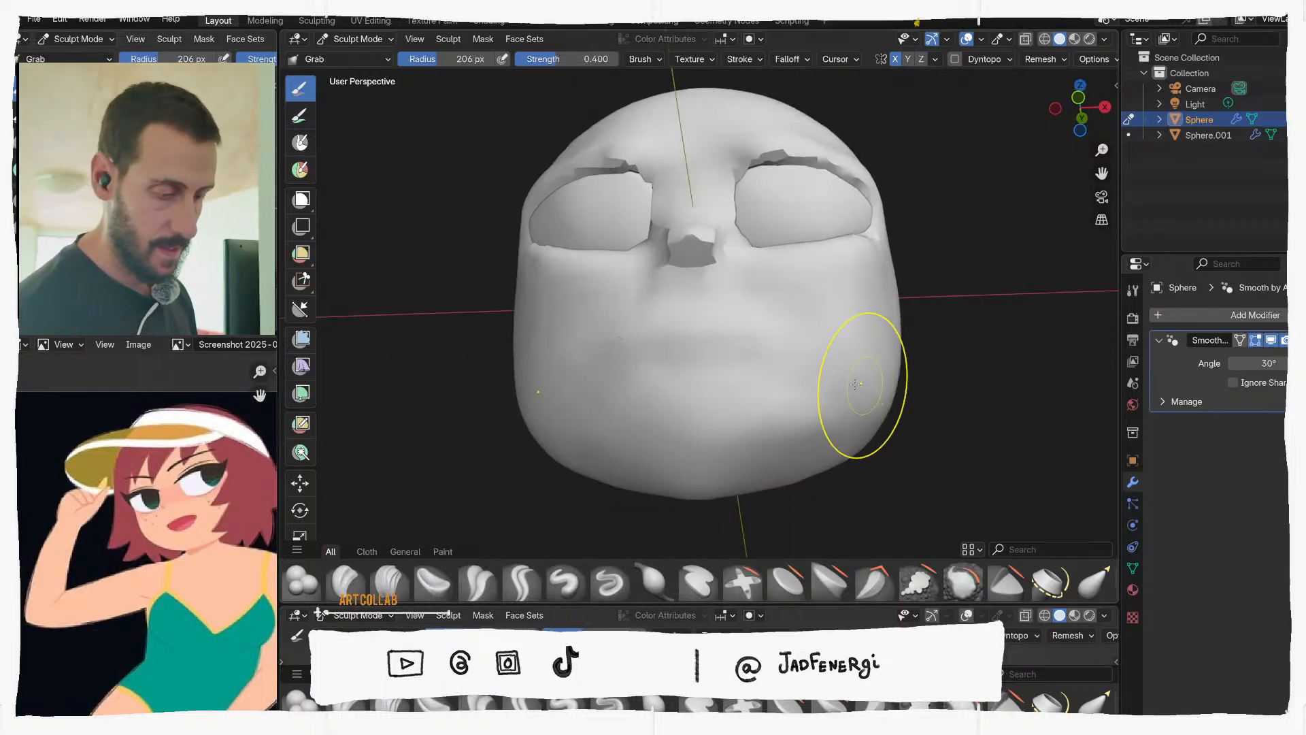
{"action": "mouse_move", "coordinate": [759, 432]}
{"action": "middle_mouse_down"}
{"action": "mouse_move", "coordinate": [780, 404]}
{"action": "mouse_move", "coordinate": [773, 345]}
{"action": "middle_mouse_up"}
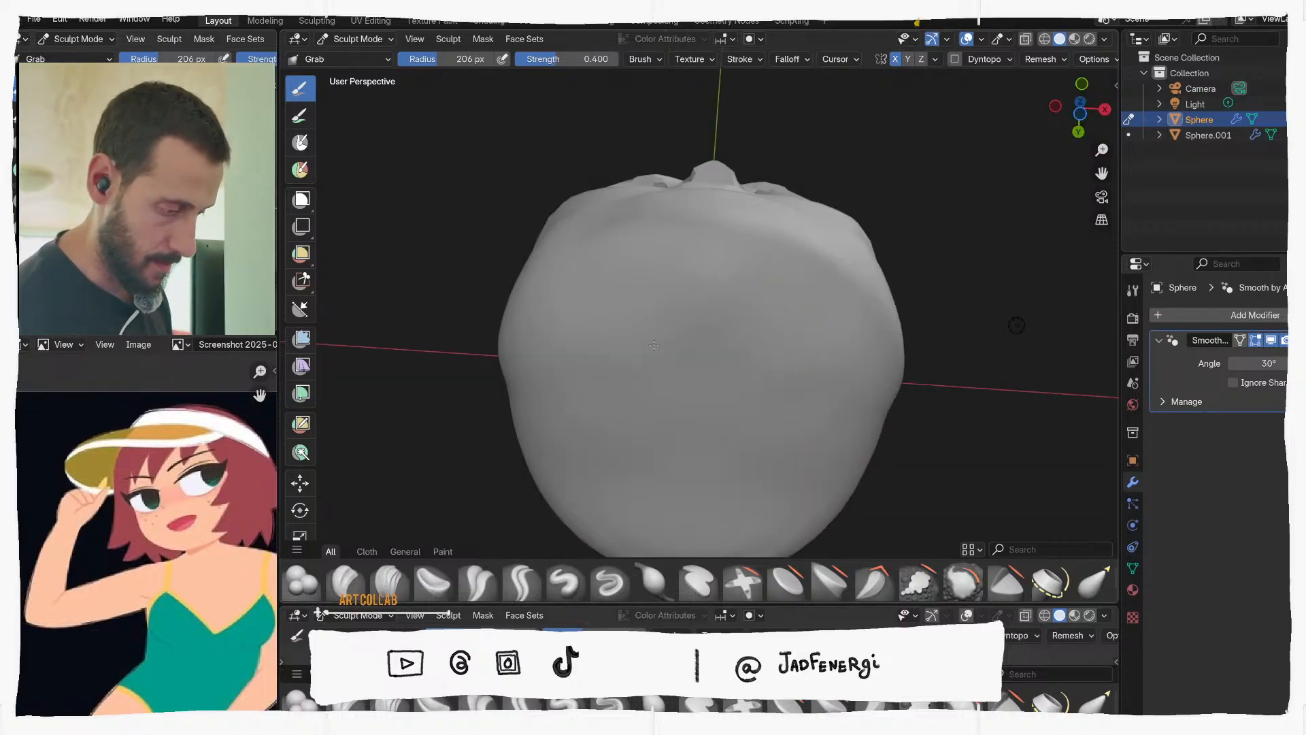
{"action": "mouse_move", "coordinate": [834, 387]}
{"action": "middle_mouse_down"}
{"action": "mouse_move", "coordinate": [895, 408]}
{"action": "mouse_move", "coordinate": [879, 317]}
{"action": "mouse_move", "coordinate": [831, 437]}
{"action": "mouse_move", "coordinate": [850, 408]}
{"action": "mouse_move", "coordinate": [875, 408]}
{"action": "mouse_move", "coordinate": [822, 389]}
{"action": "middle_mouse_up"}
Return to Object Mode, add a cylinder mesh for the neck and apply Shade Auto Smooth to it
{"action": "key", "text": "ctrl+Tab"}
{"action": "left_click", "coordinate": [913, 415]}
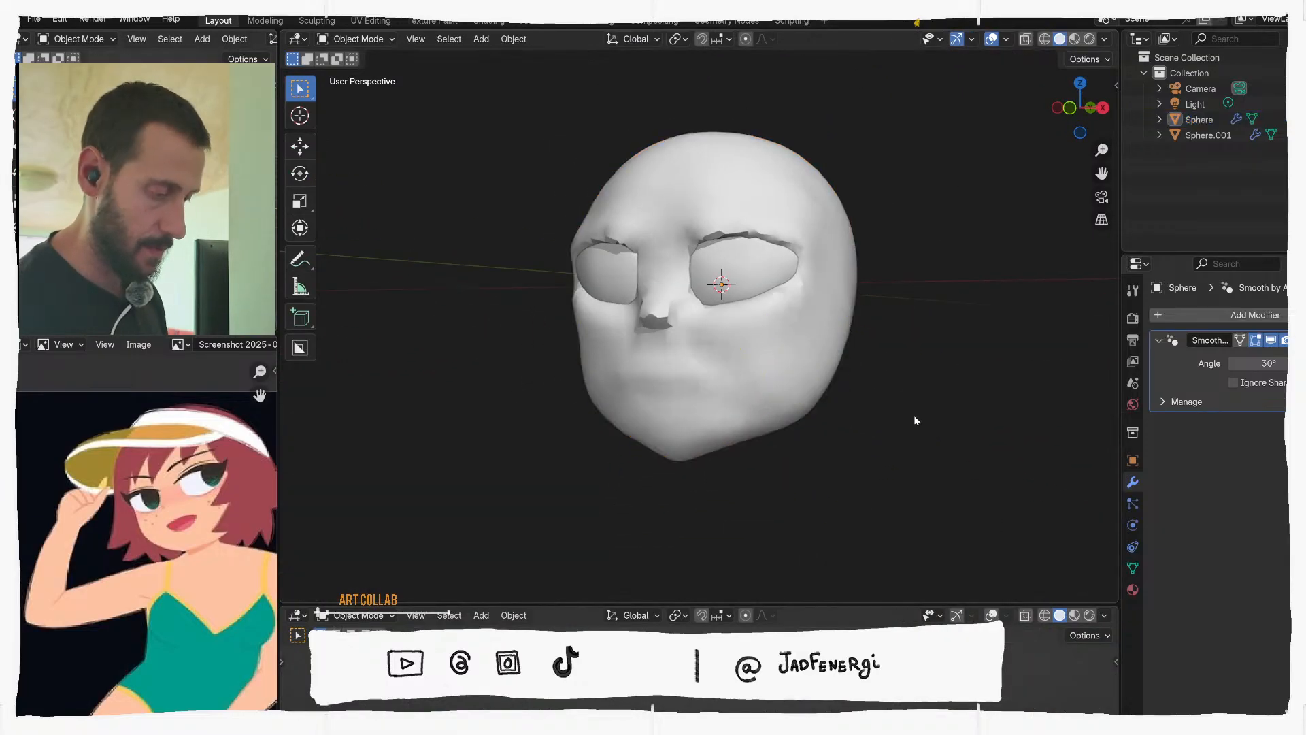
{"action": "key", "text": "shift+a"}
{"action": "mouse_move", "coordinate": [936, 414]}
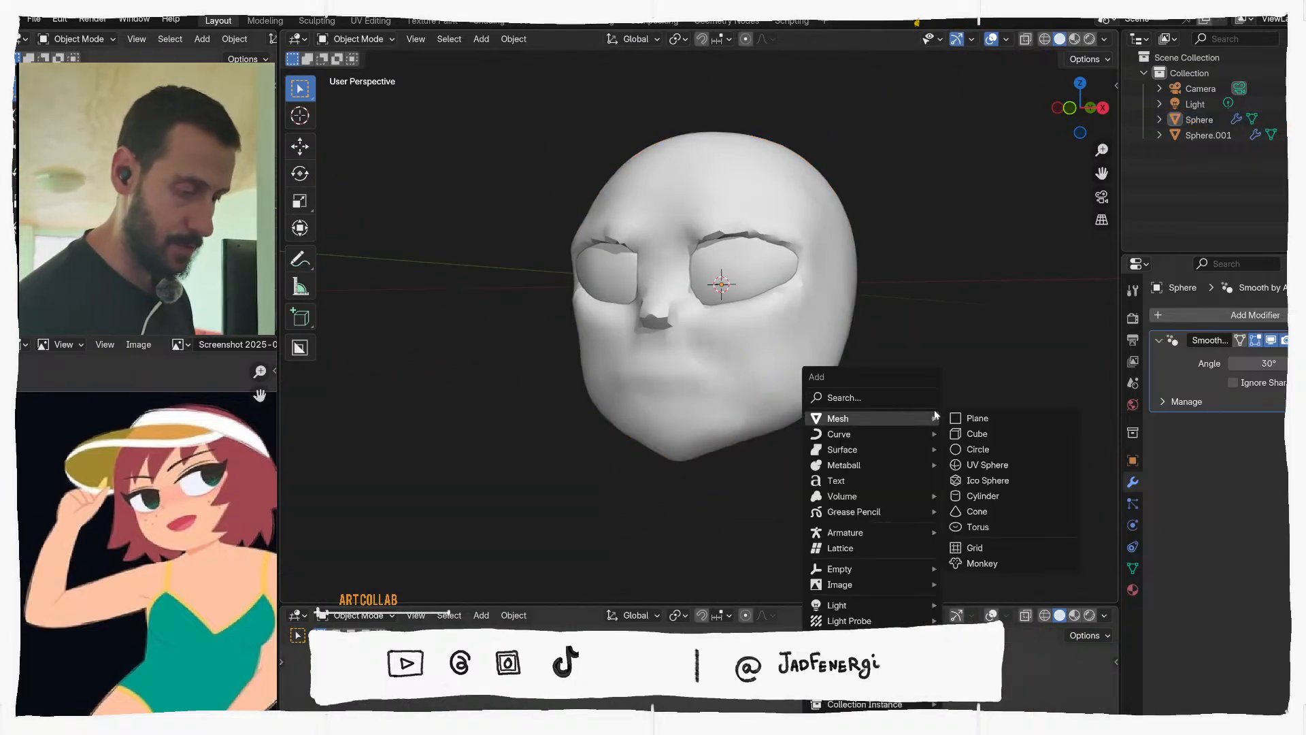
{"action": "left_click", "coordinate": [990, 496]}
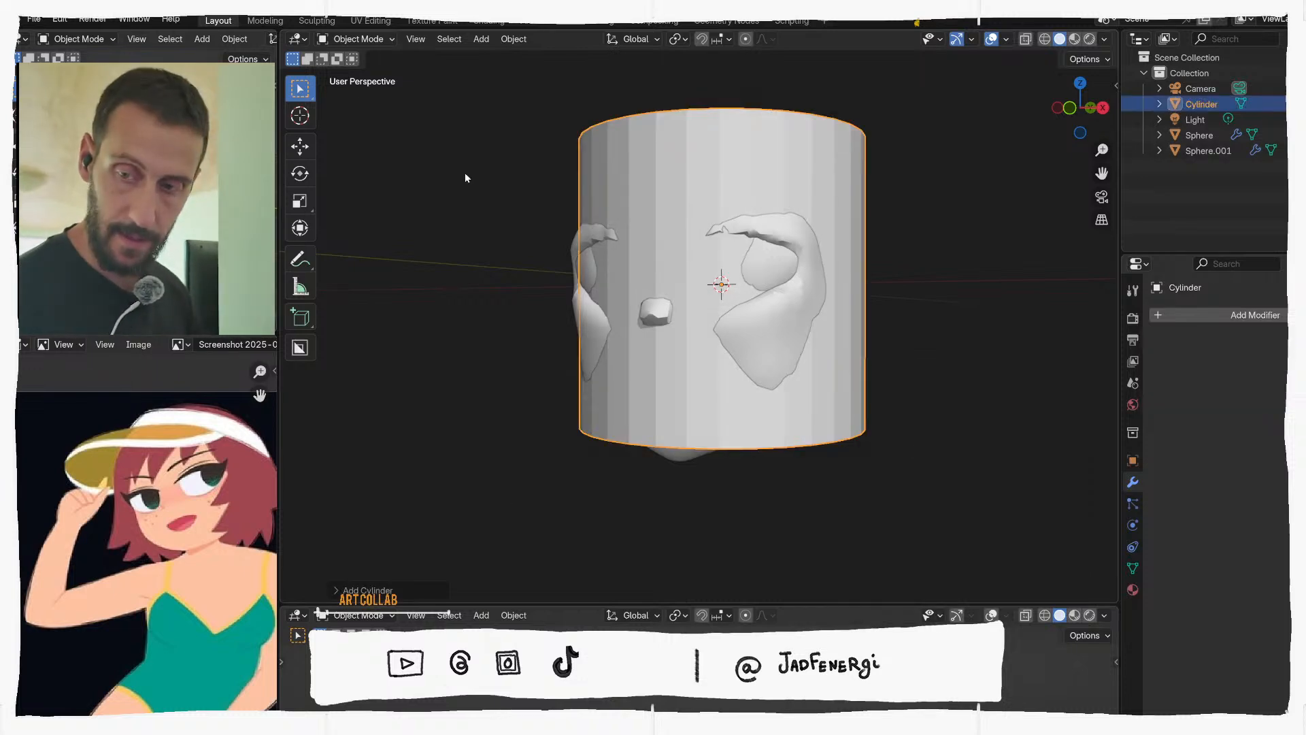
{"action": "scroll", "coordinate": [672, 278], "scroll_direction": "down", "scroll_amount": 3}
{"action": "middle_click_drag", "start_coordinate": [805, 279], "coordinate": [725, 290]}
{"action": "right_click", "coordinate": [725, 289]}
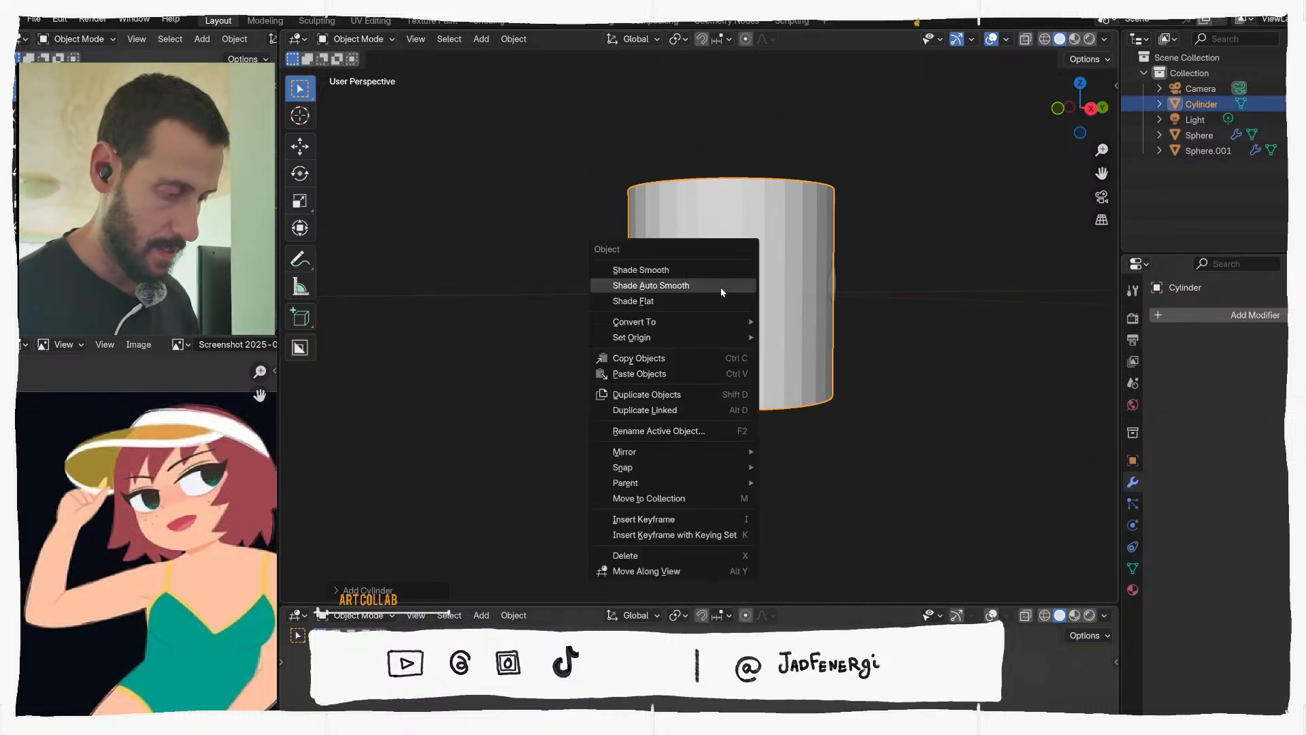
{"action": "left_click", "coordinate": [720, 287]}
Scale down, tilt and position the cylinder under the back of the jaw as a neck in the right view
{"action": "key", "text": "KP_3"}
{"action": "left_click_drag", "start_coordinate": [772, 336], "coordinate": [798, 458]}
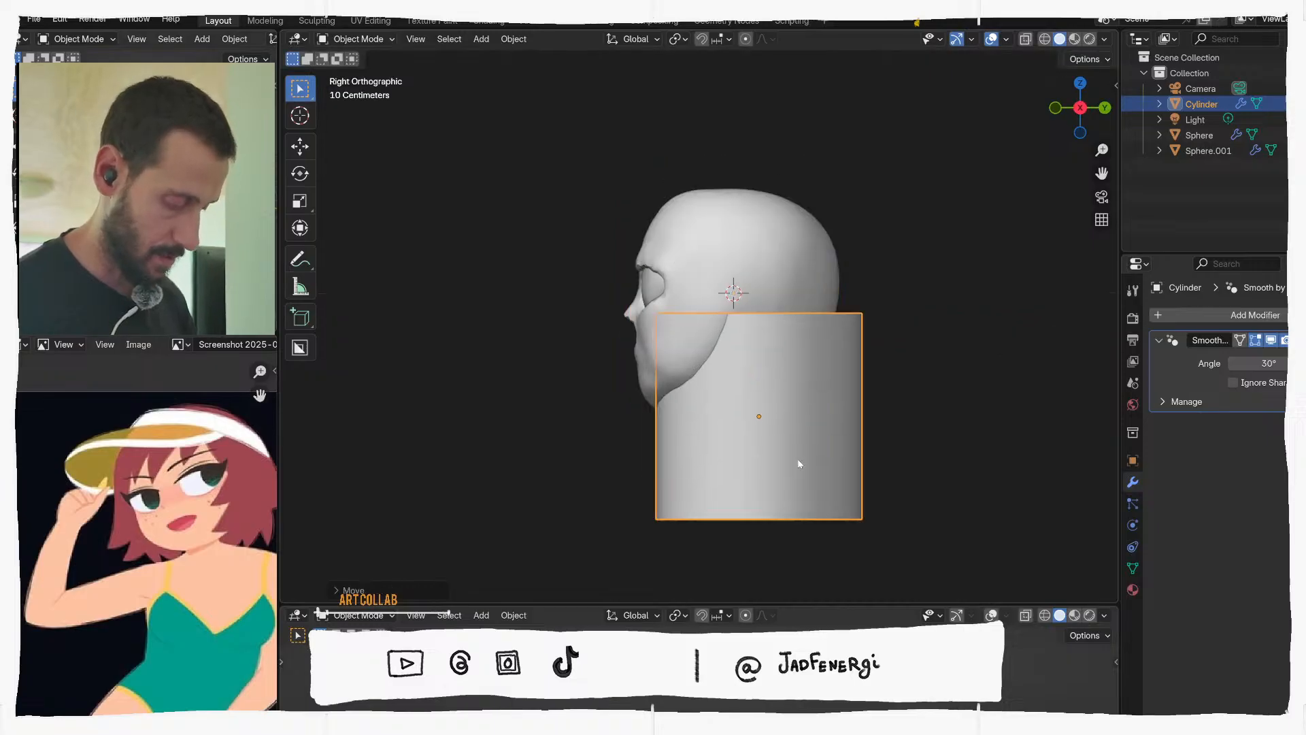
{"action": "key", "text": "s"}
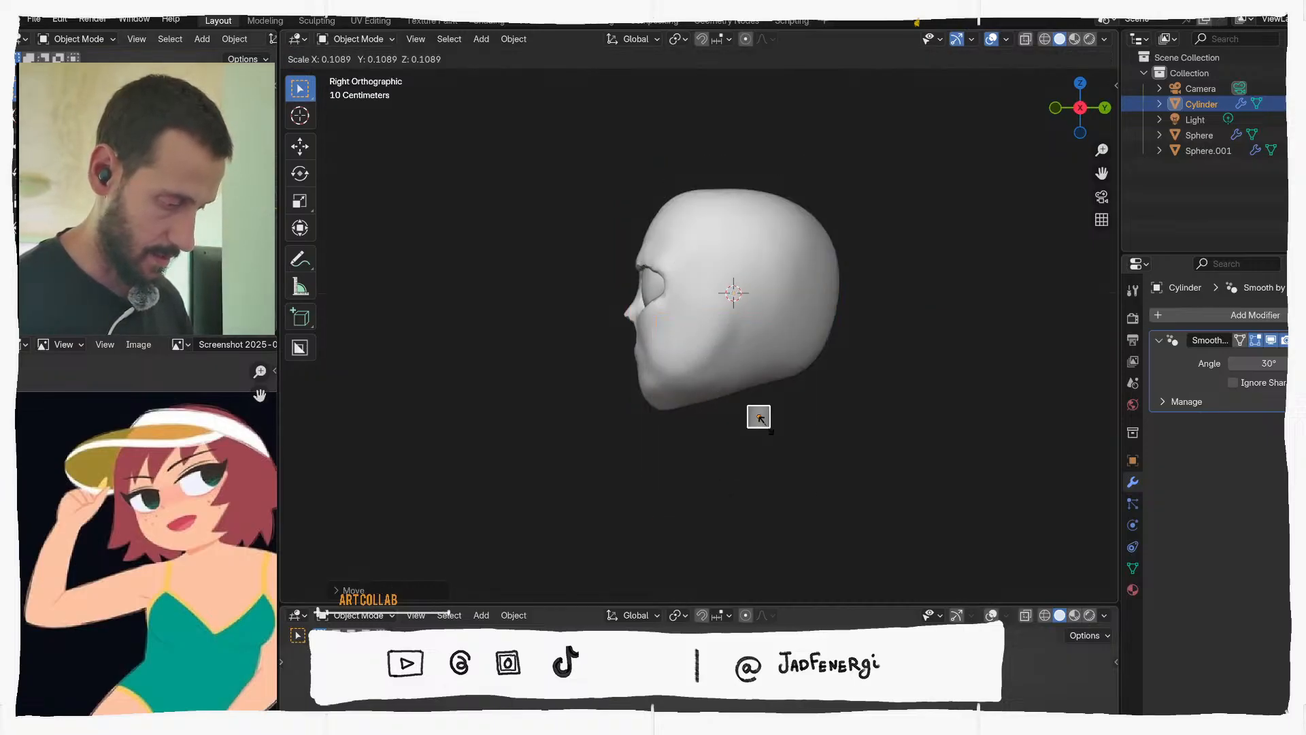
{"action": "left_click", "coordinate": [793, 451]}
{"action": "key", "text": "r"}
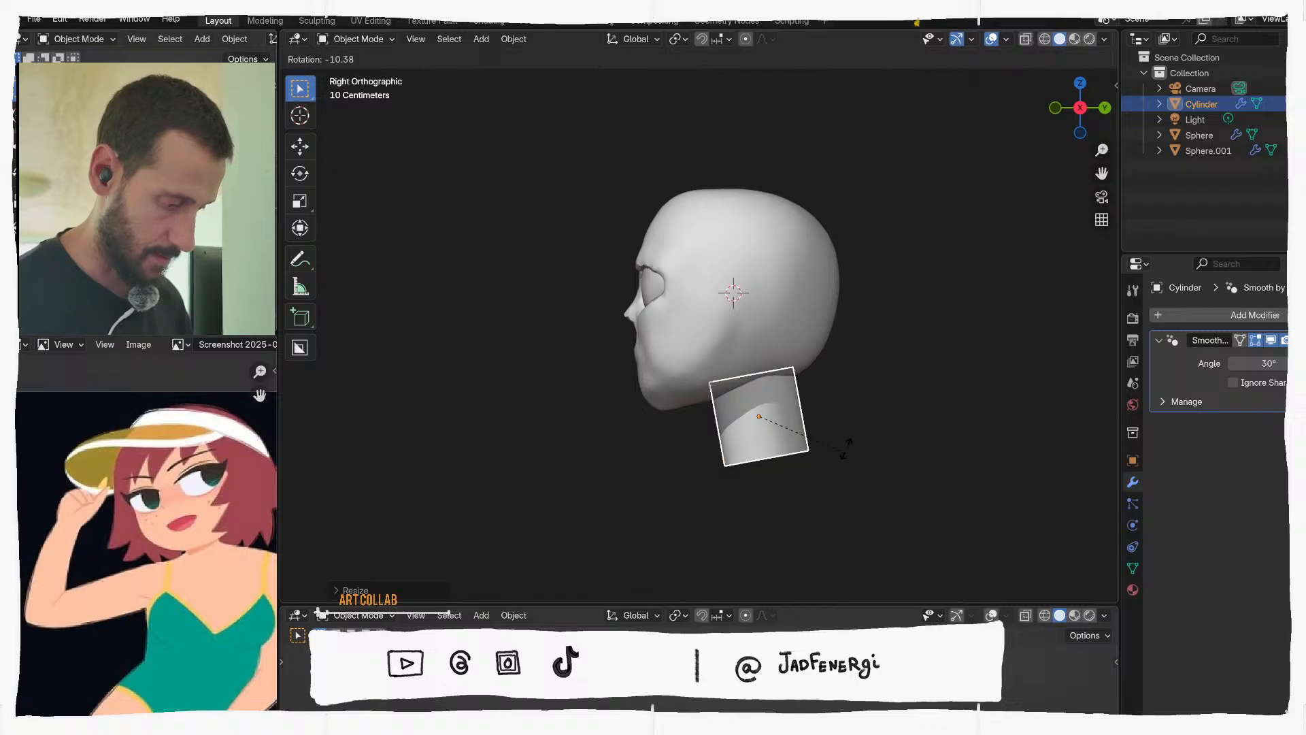
{"action": "left_click", "coordinate": [848, 432]}
{"action": "key", "text": "g"}
{"action": "left_click", "coordinate": [749, 384]}
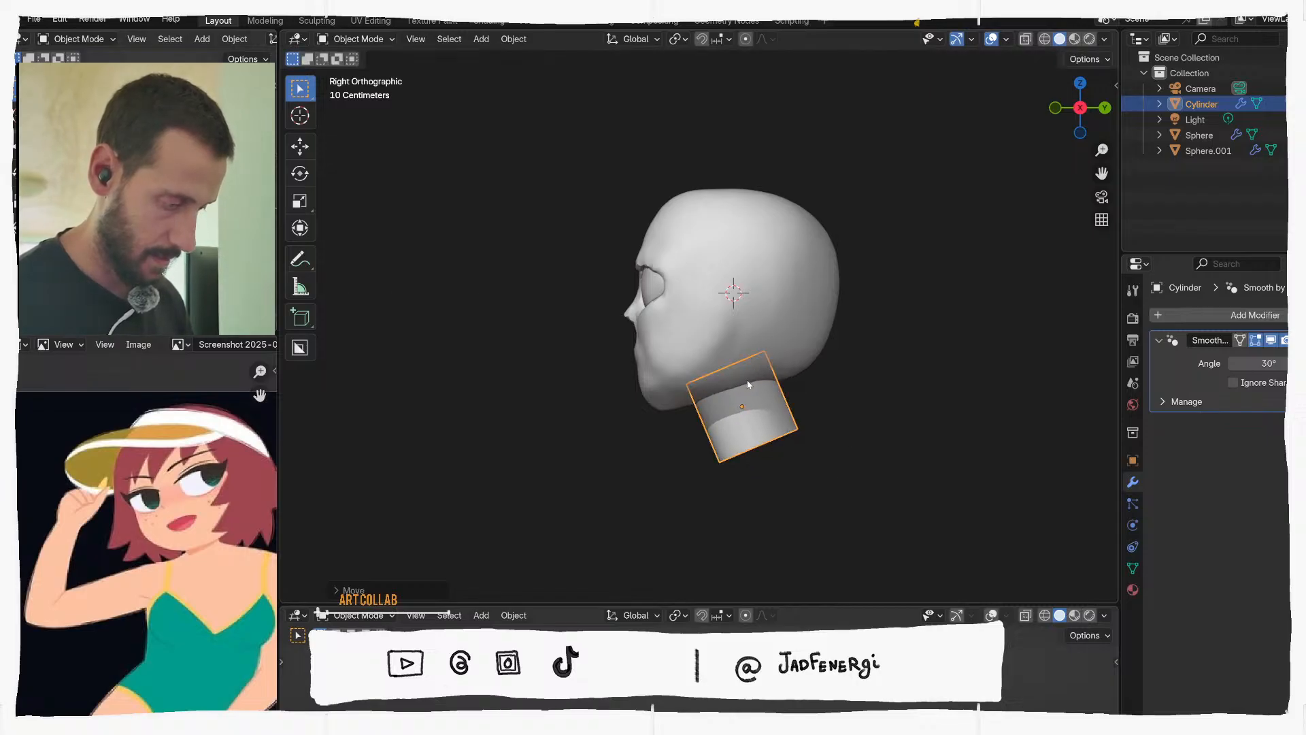
Resume sculpting the head and pull the lips forward in the right view with the Grab brush at 335 px
{"action": "middle_click_drag", "start_coordinate": [747, 384], "coordinate": [758, 382]}
{"action": "scroll", "coordinate": [758, 382], "scroll_direction": "up", "scroll_amount": 2}
{"action": "left_click", "coordinate": [707, 353]}
{"action": "key", "text": "ctrl+Tab"}
{"action": "left_click", "coordinate": [689, 433]}
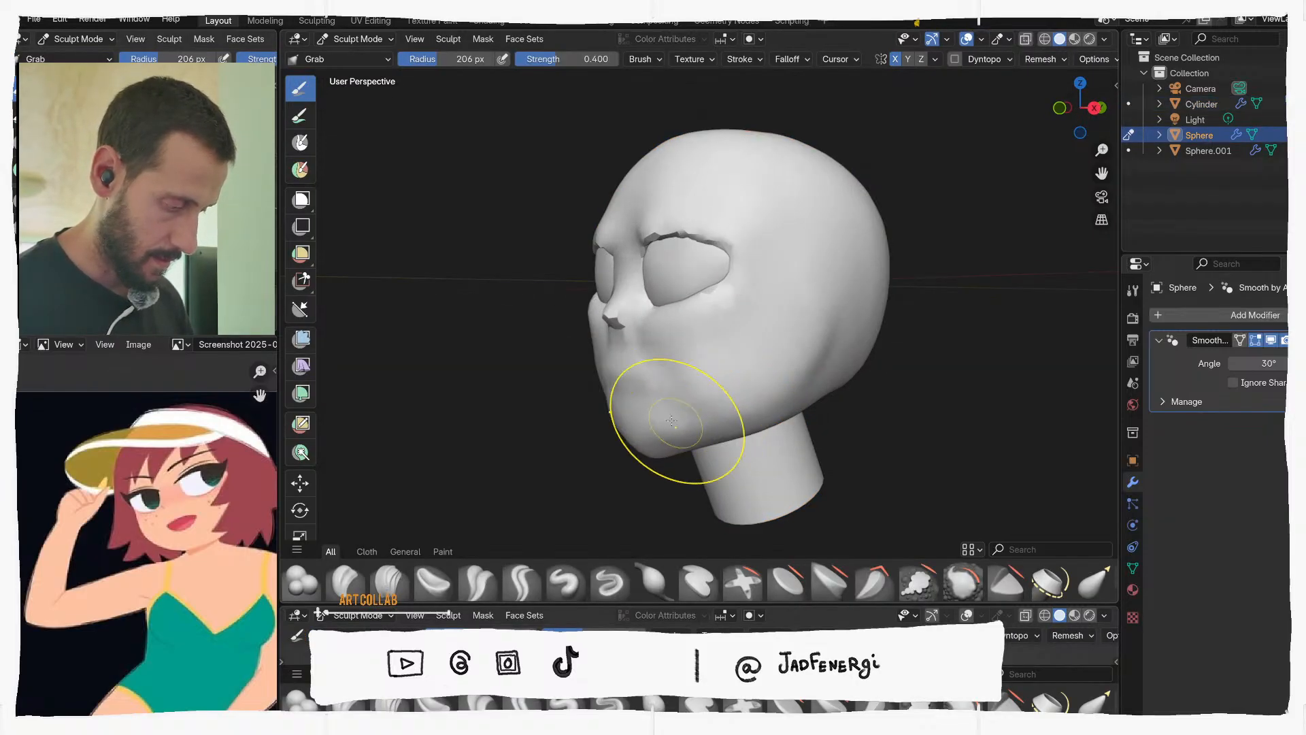
{"action": "key", "text": "KP_3"}
{"action": "scroll", "coordinate": [599, 403], "scroll_direction": "up", "scroll_amount": 3}
{"action": "middle_click_drag", "start_coordinate": [634, 388], "coordinate": [895, 299], "text": "shift"}
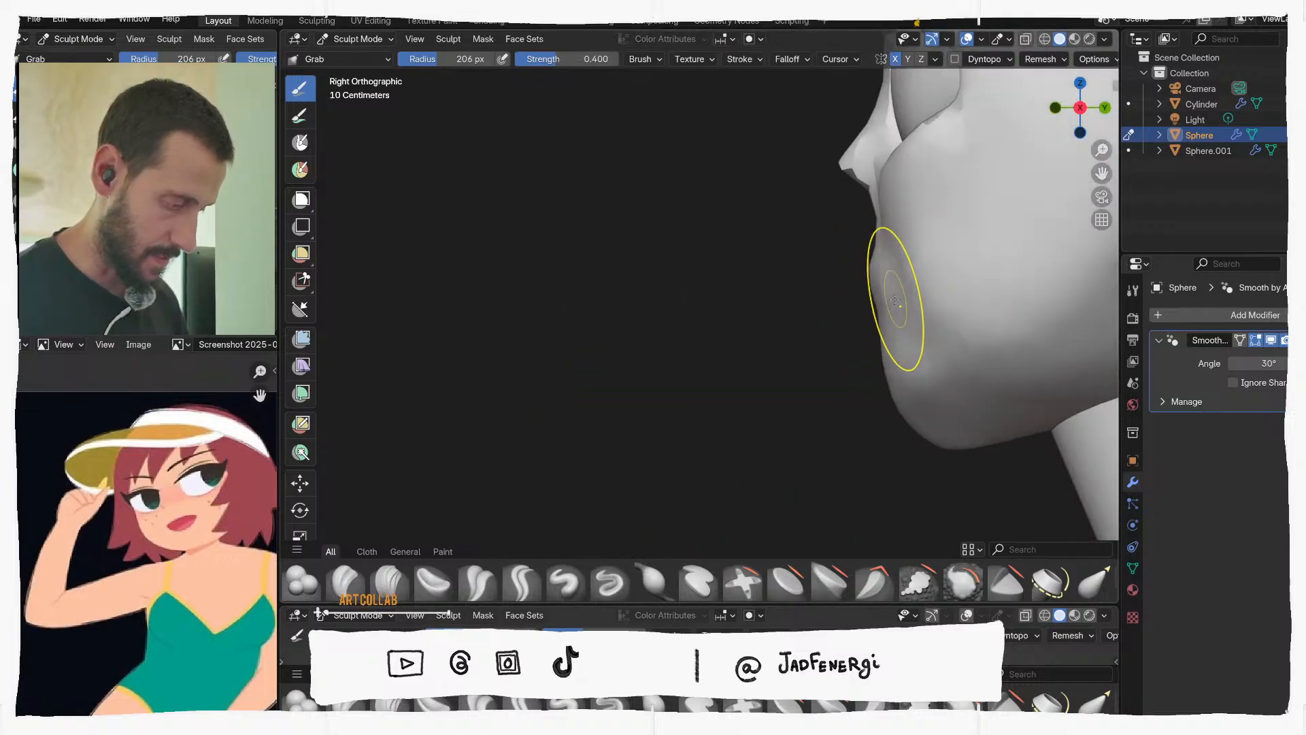
{"action": "key", "text": "f"}
{"action": "left_click", "coordinate": [943, 304]}
{"action": "left_click_drag", "start_coordinate": [886, 300], "coordinate": [863, 304]}
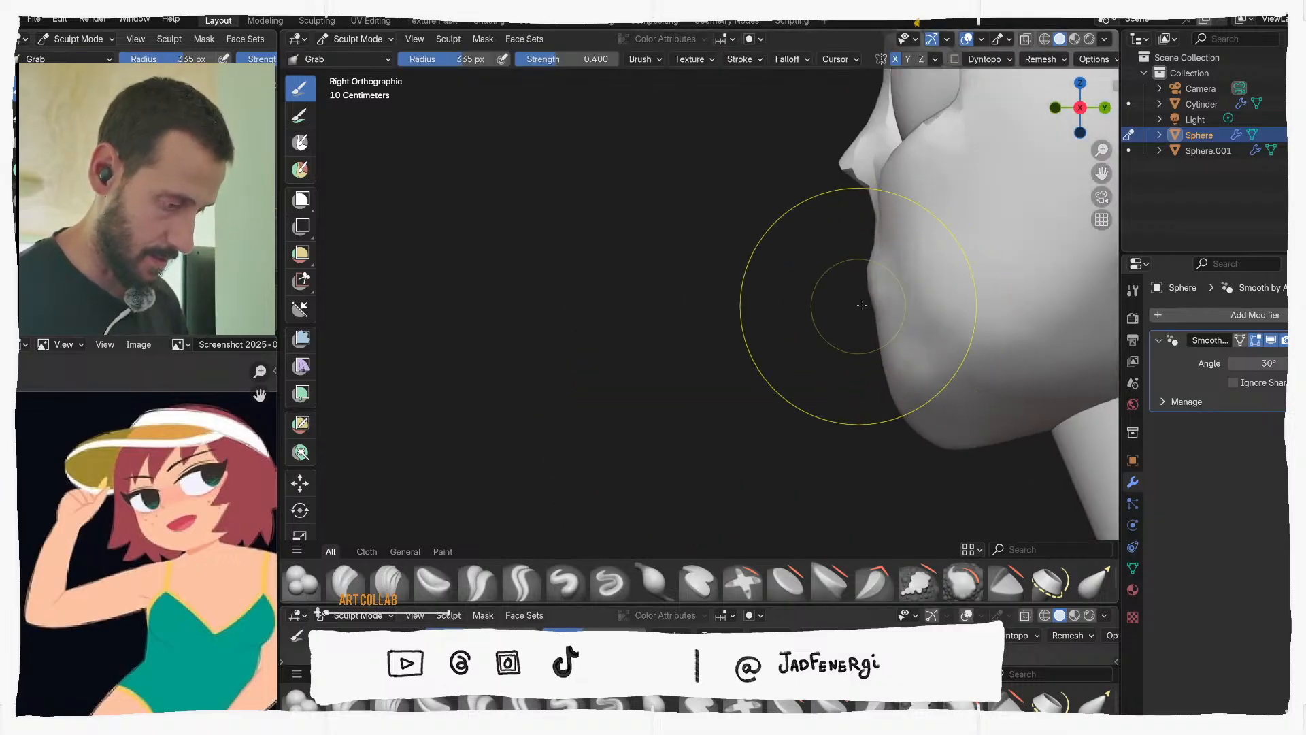
Refine the mouth, chin and cheek shapes from below, the front and three-quarter angles with the Grab brush
{"action": "middle_click_drag", "start_coordinate": [866, 301], "coordinate": [782, 292]}
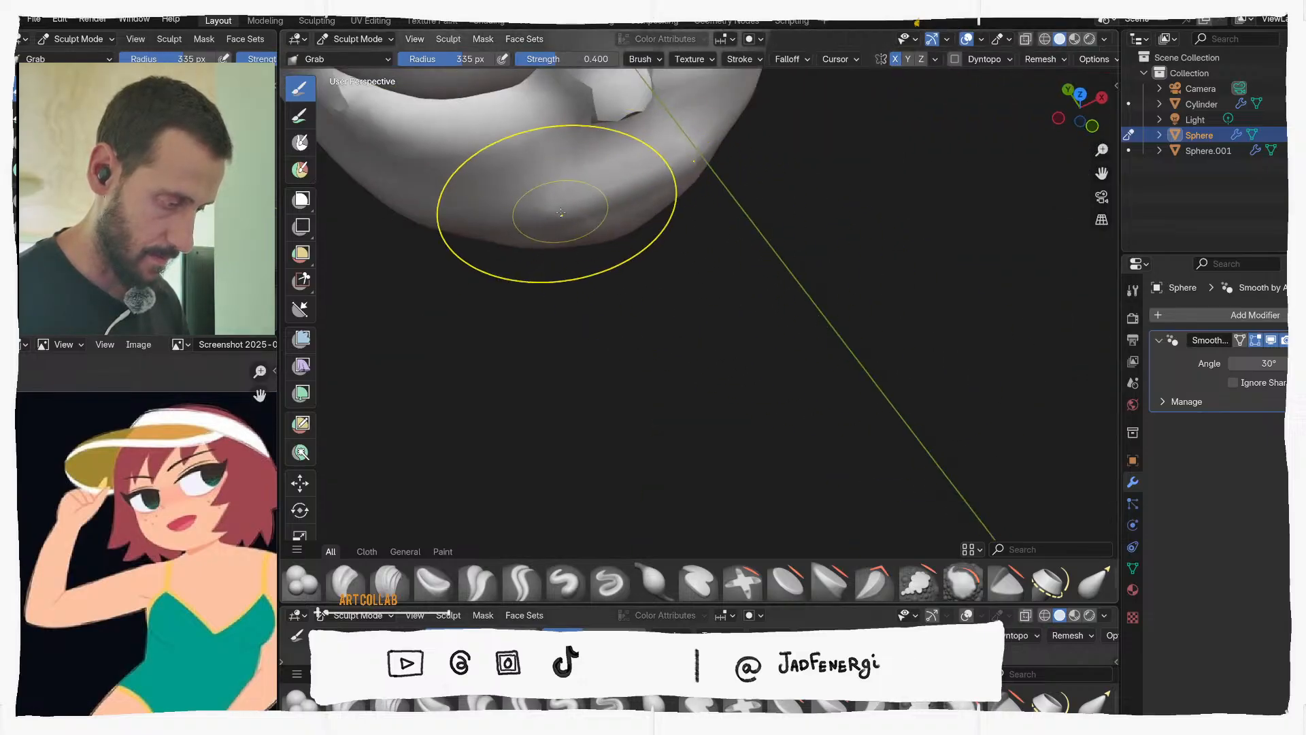
{"action": "middle_click_drag", "start_coordinate": [563, 198], "coordinate": [664, 263]}
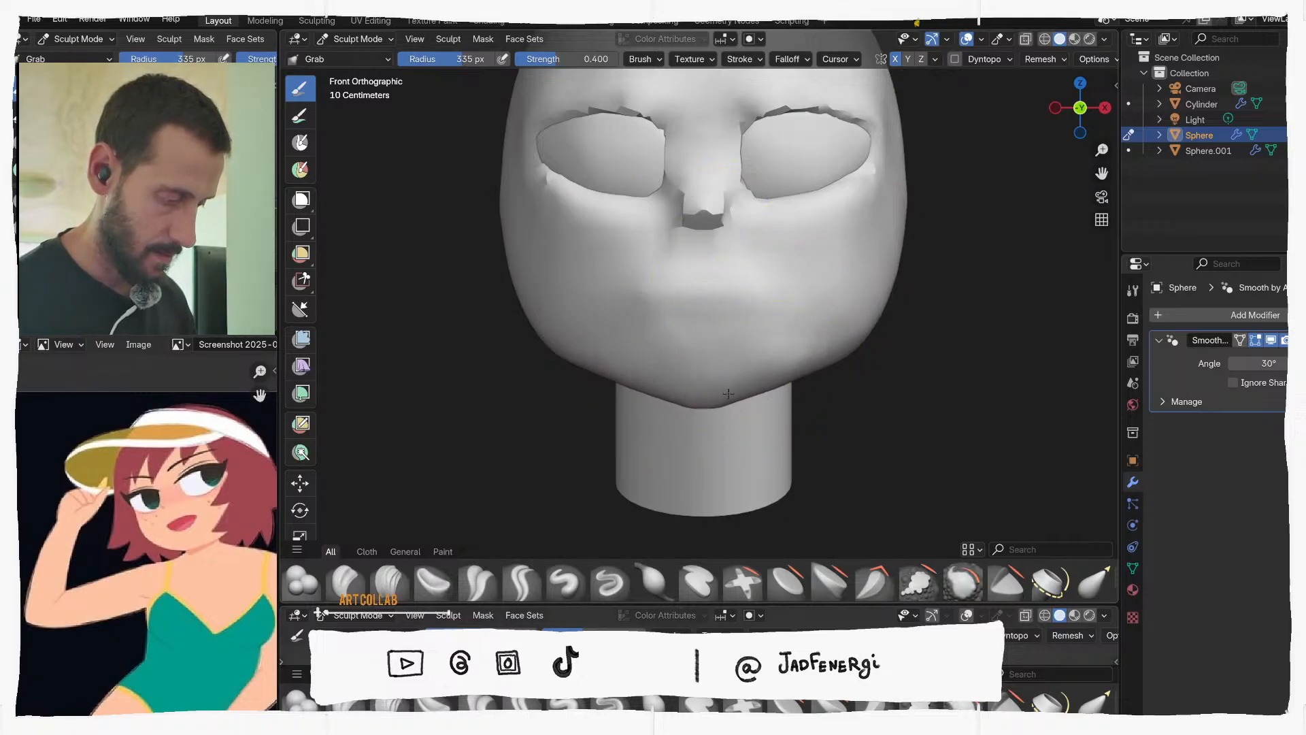
{"action": "mouse_move", "coordinate": [728, 393]}
{"action": "middle_mouse_down"}
{"action": "mouse_move", "coordinate": [653, 243]}
{"action": "mouse_move", "coordinate": [773, 408]}
{"action": "mouse_move", "coordinate": [786, 382]}
{"action": "mouse_move", "coordinate": [776, 408]}
{"action": "mouse_move", "coordinate": [665, 333]}
{"action": "mouse_move", "coordinate": [693, 314]}
{"action": "mouse_move", "coordinate": [700, 254]}
{"action": "mouse_move", "coordinate": [826, 219]}
{"action": "mouse_move", "coordinate": [612, 335]}
{"action": "mouse_move", "coordinate": [714, 320]}
{"action": "mouse_move", "coordinate": [846, 326]}
{"action": "mouse_move", "coordinate": [875, 364]}
{"action": "mouse_move", "coordinate": [830, 379]}
{"action": "mouse_move", "coordinate": [841, 371]}
{"action": "middle_mouse_up"}
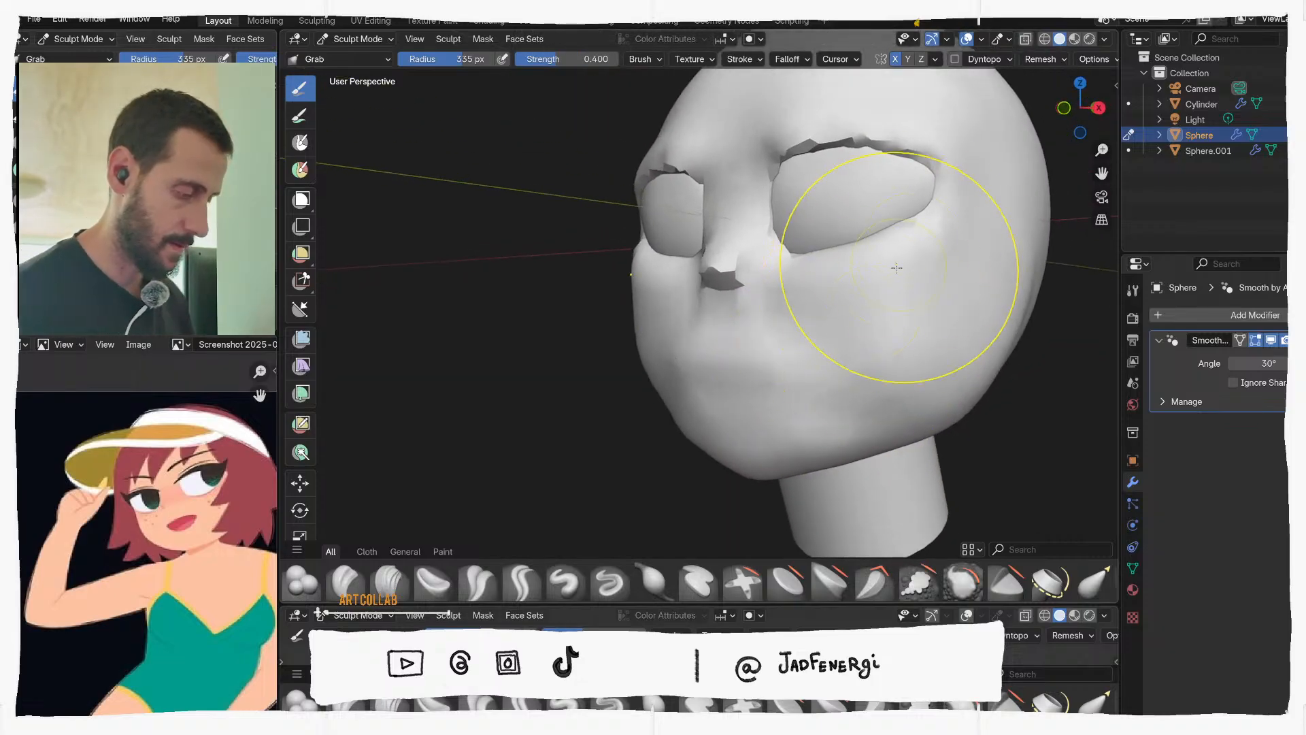
{"action": "middle_click_drag", "start_coordinate": [881, 253], "coordinate": [944, 320], "text": "shift"}
Switch the head back to Object Mode and deselect it to review the head with the neck
{"action": "key", "text": "ctrl+Tab"}
{"action": "left_click", "coordinate": [866, 334]}
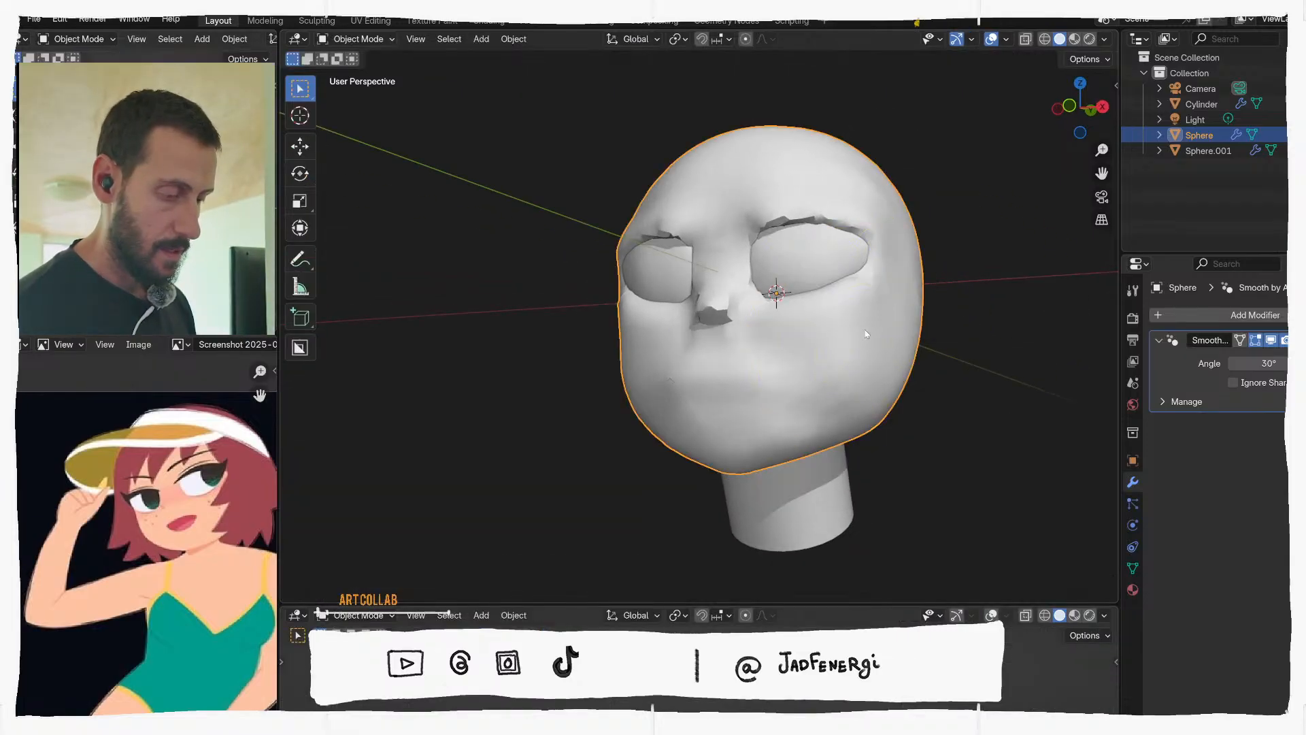
{"action": "scroll", "coordinate": [866, 334], "scroll_direction": "down", "scroll_amount": 2}
{"action": "left_click", "coordinate": [885, 339]}
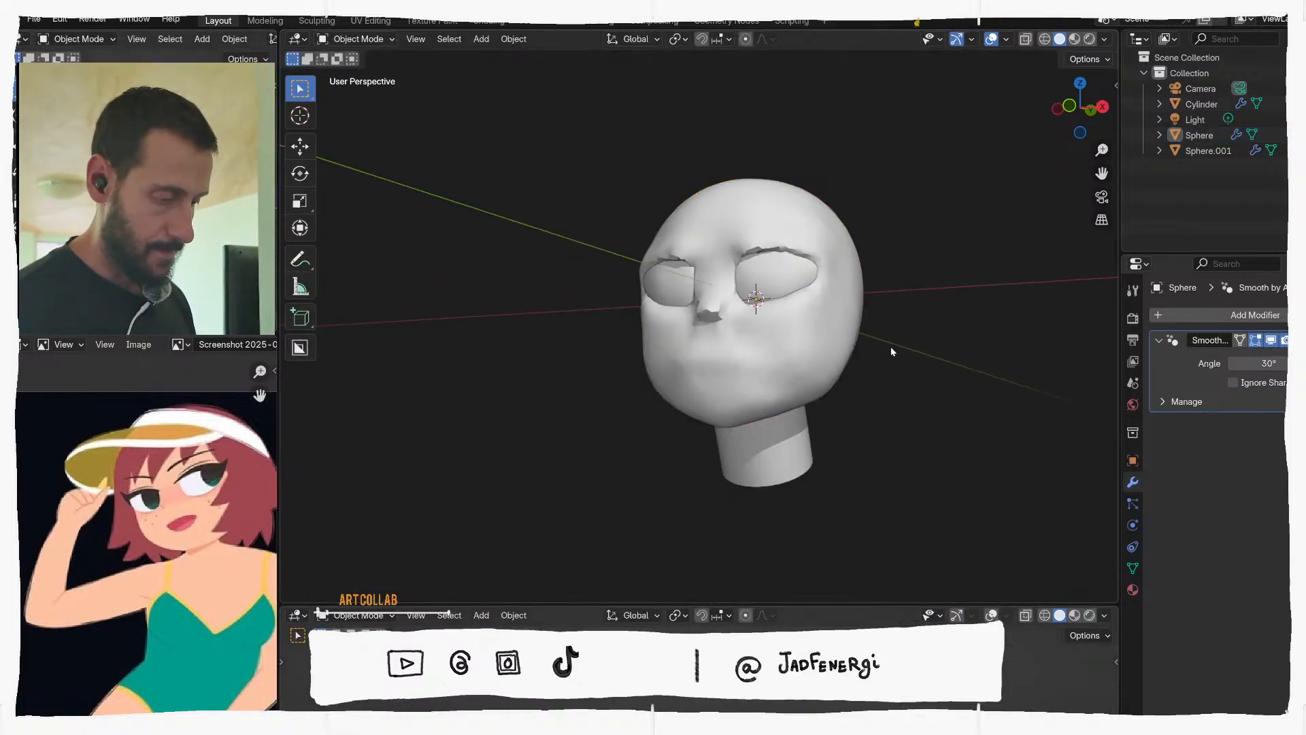
Add a UV sphere and raise it over the top of the head in the front view
{"action": "key", "text": "shift+a"}
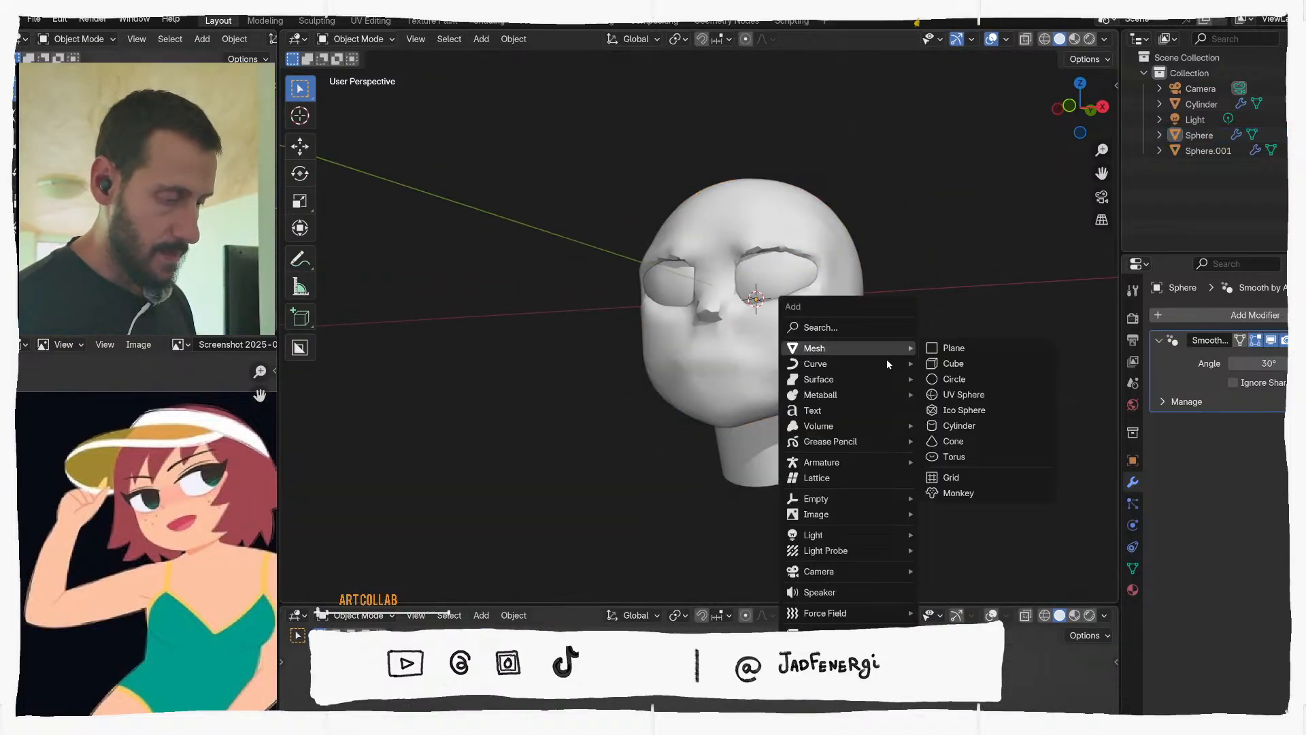
{"action": "left_click", "coordinate": [961, 396]}
{"action": "middle_click_drag", "start_coordinate": [929, 381], "coordinate": [849, 321]}
{"action": "key", "text": "KP_1"}
{"action": "scroll", "coordinate": [872, 319], "scroll_direction": "up", "scroll_amount": 2}
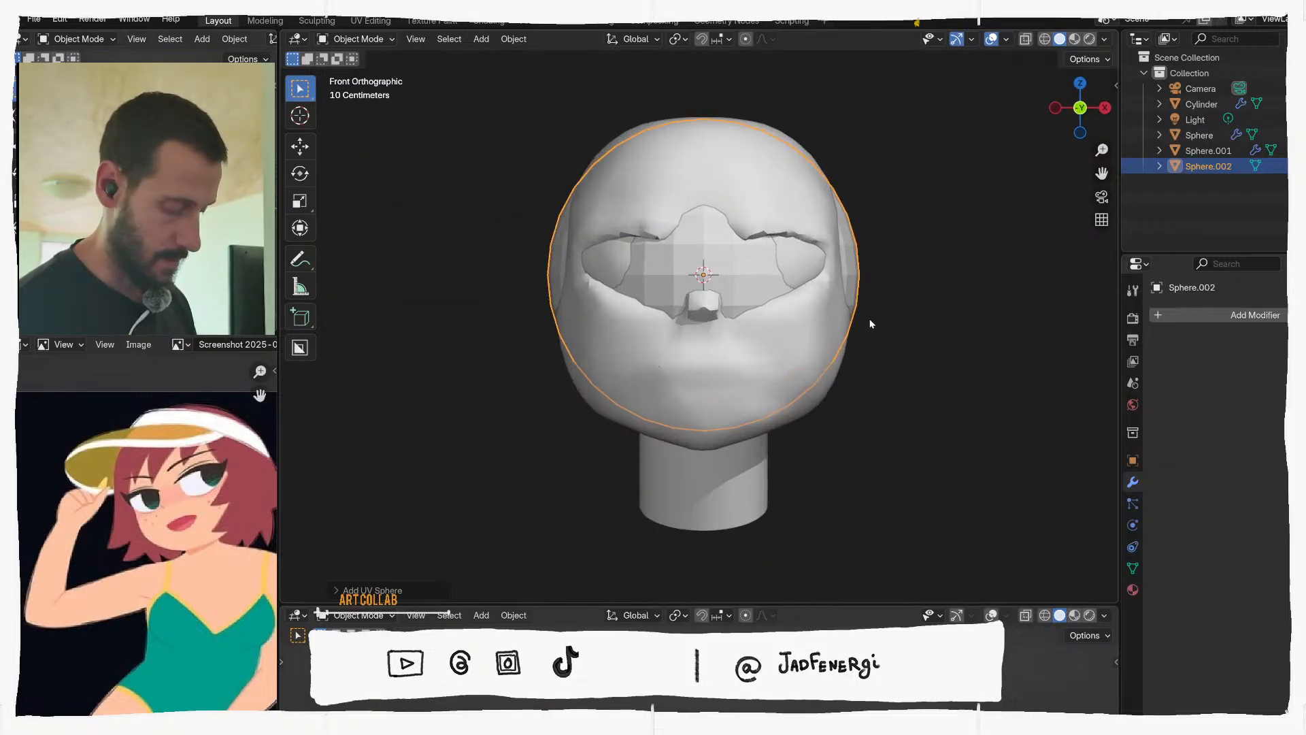
{"action": "key", "text": "g"}
{"action": "left_click", "coordinate": [869, 235]}
{"action": "middle_click_drag", "start_coordinate": [870, 235], "coordinate": [802, 242]}
Delete the lower faces of the new sphere with X-ray on, leaving a dome cap above the forehead
{"action": "key", "text": "Tab"}
{"action": "key", "text": "ctrl+Tab"}
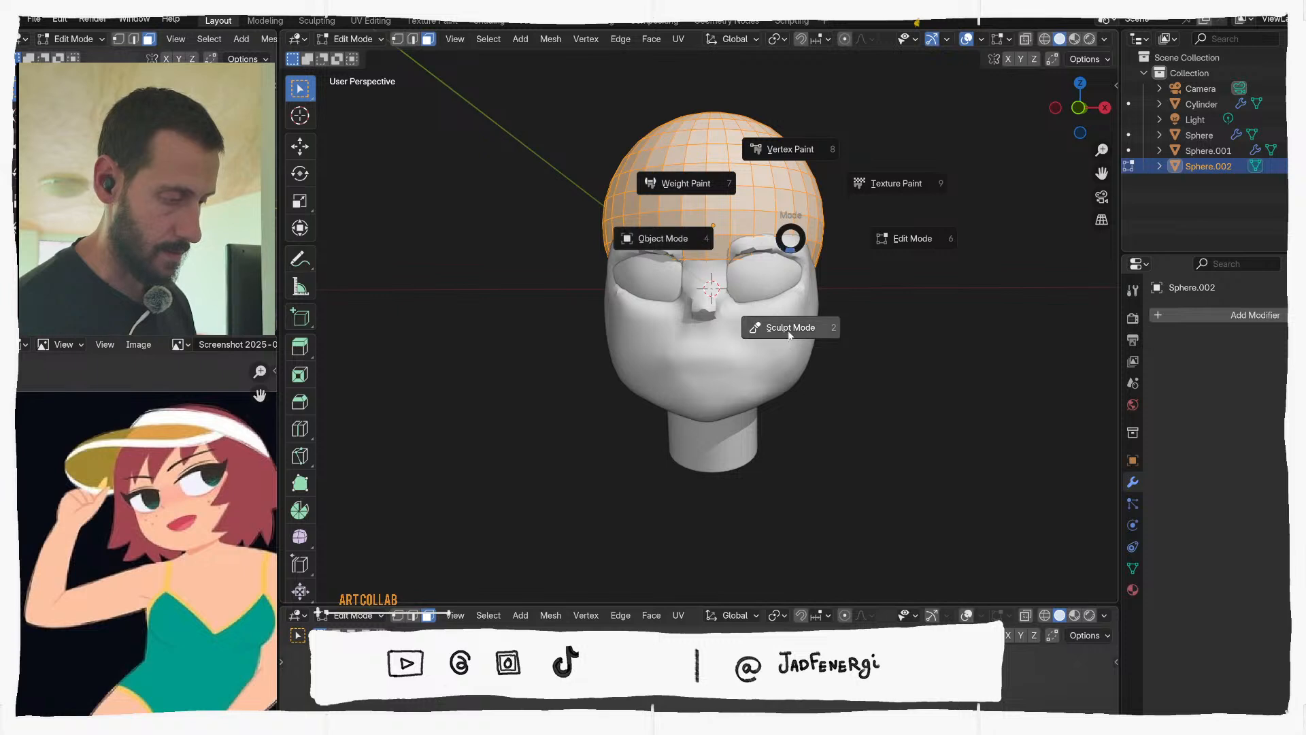
{"action": "left_click", "coordinate": [689, 242]}
{"action": "key", "text": "KP_1"}
{"action": "key", "text": "Tab"}
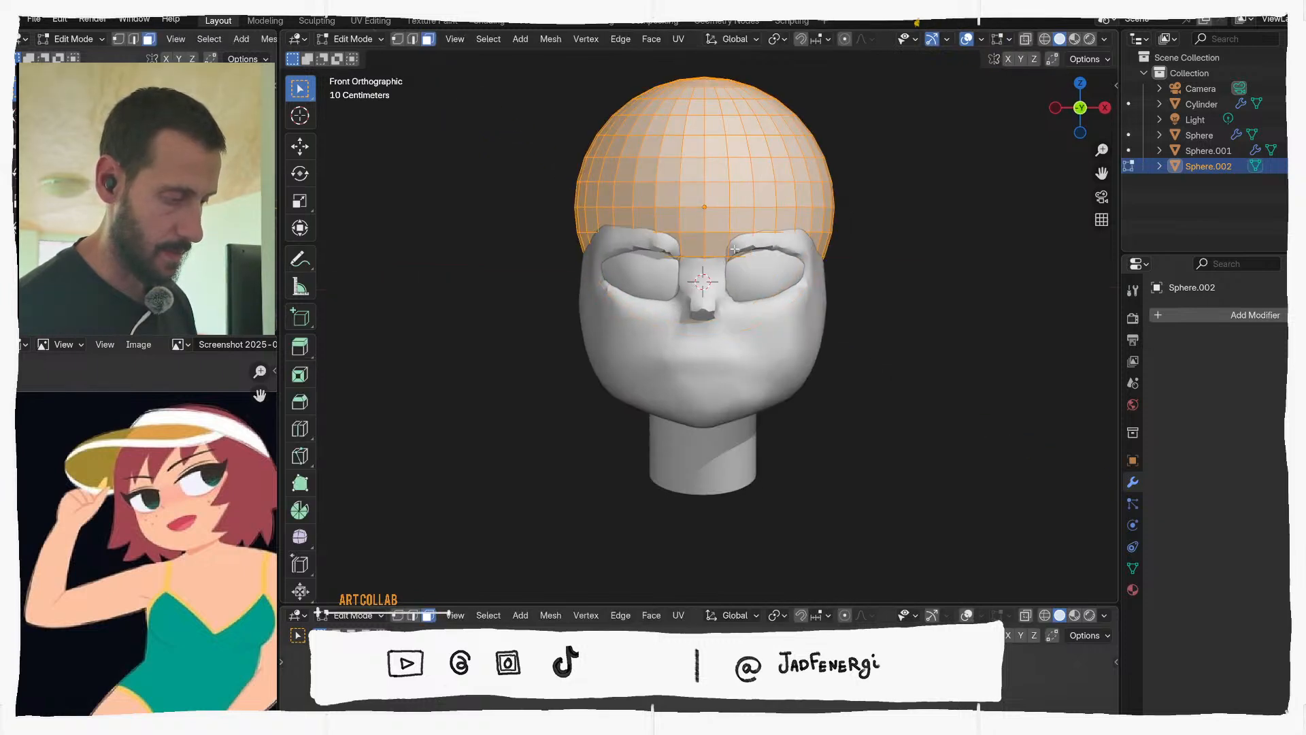
{"action": "key", "text": "alt+z"}
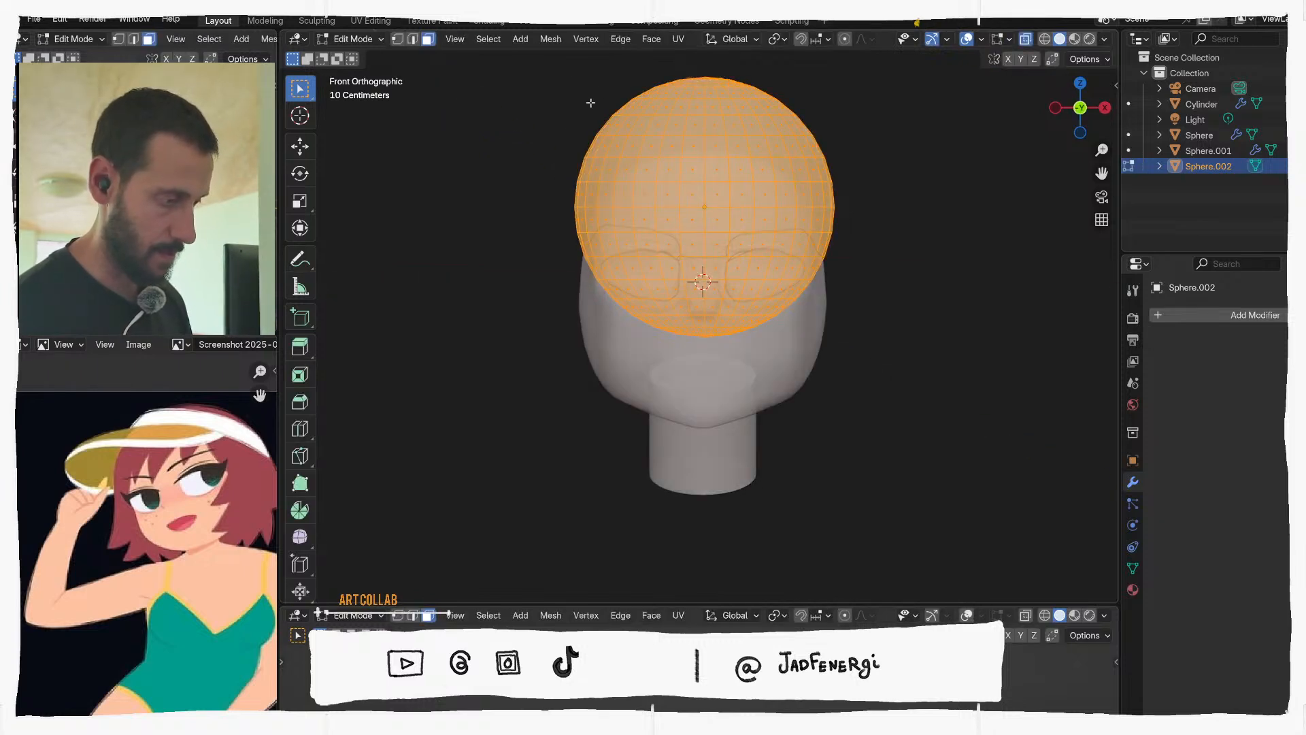
{"action": "left_click_drag", "start_coordinate": [482, 400], "coordinate": [946, 187]}
{"action": "key", "text": "x"}
{"action": "left_click", "coordinate": [909, 222]}
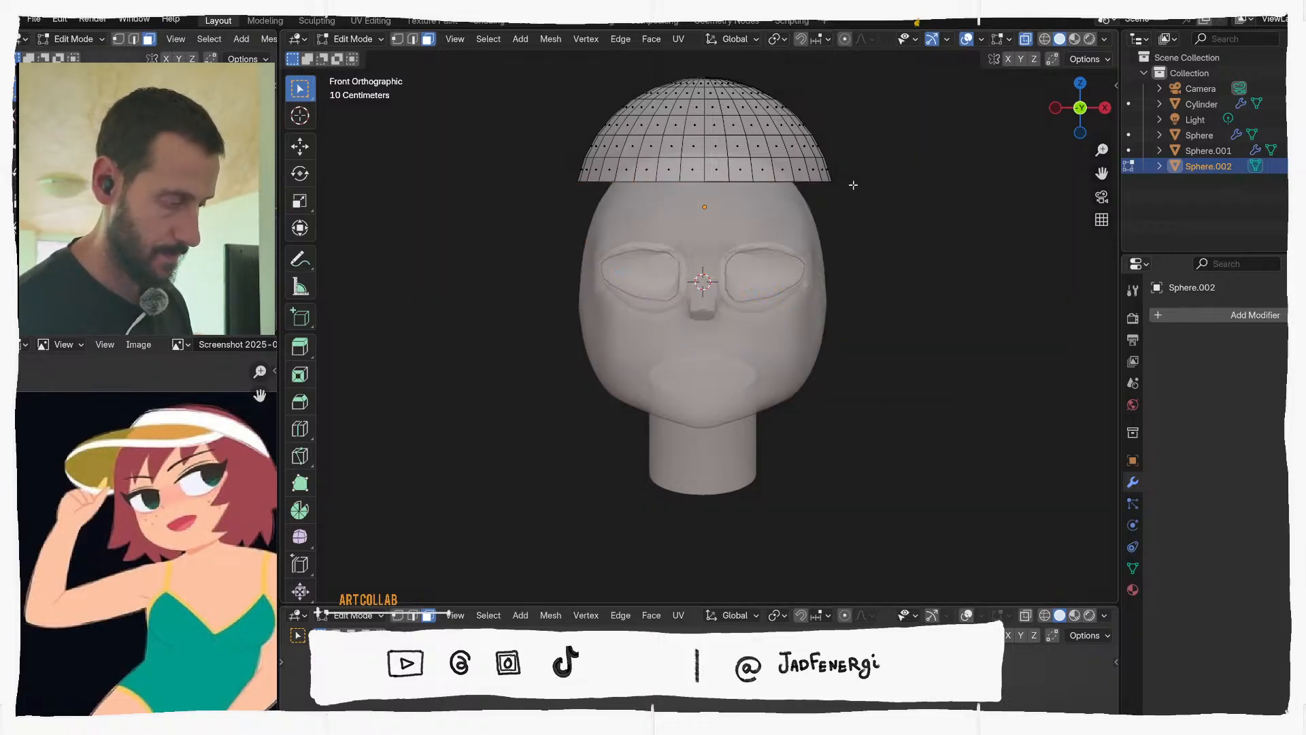
{"action": "middle_click_drag", "start_coordinate": [853, 185], "coordinate": [676, 172]}
{"action": "key", "text": "alt+z"}
{"action": "key", "text": "alt+z"}
{"action": "middle_click_drag", "start_coordinate": [855, 168], "coordinate": [825, 215], "text": "shift"}
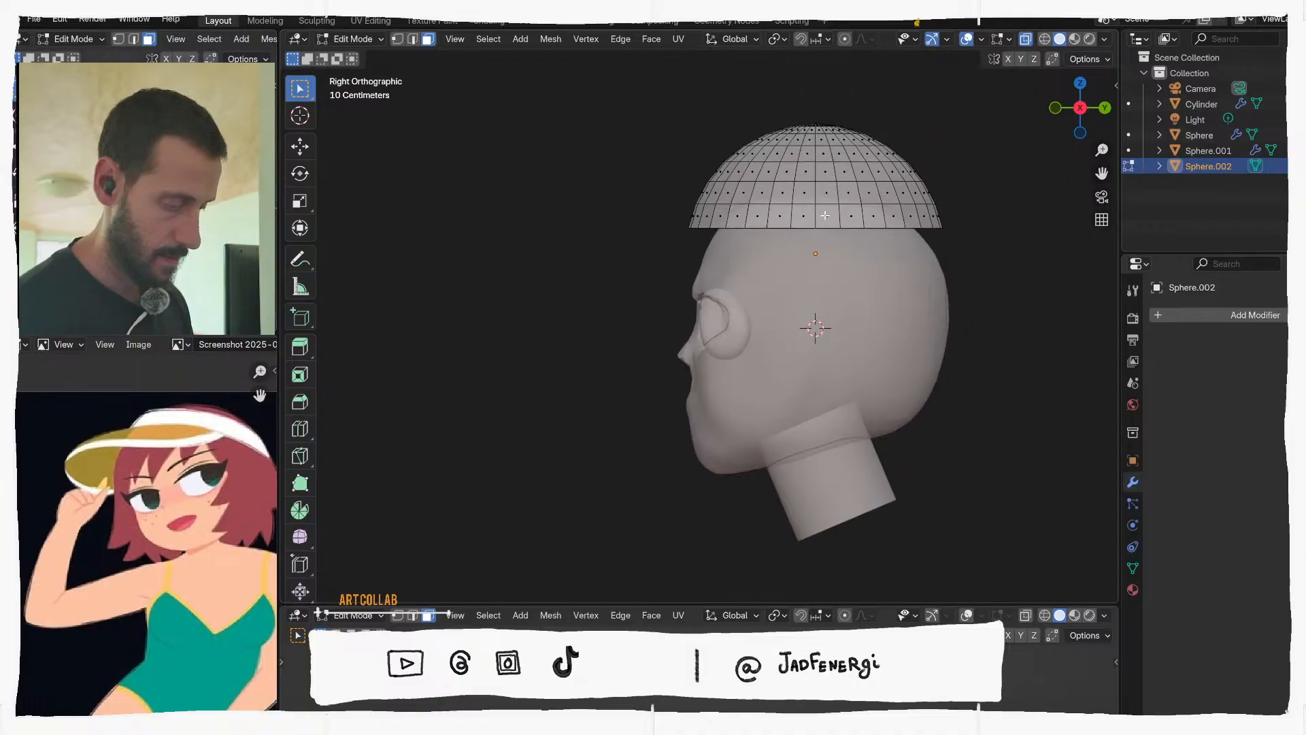
{"action": "scroll", "coordinate": [826, 215], "scroll_direction": "up", "scroll_amount": 2}
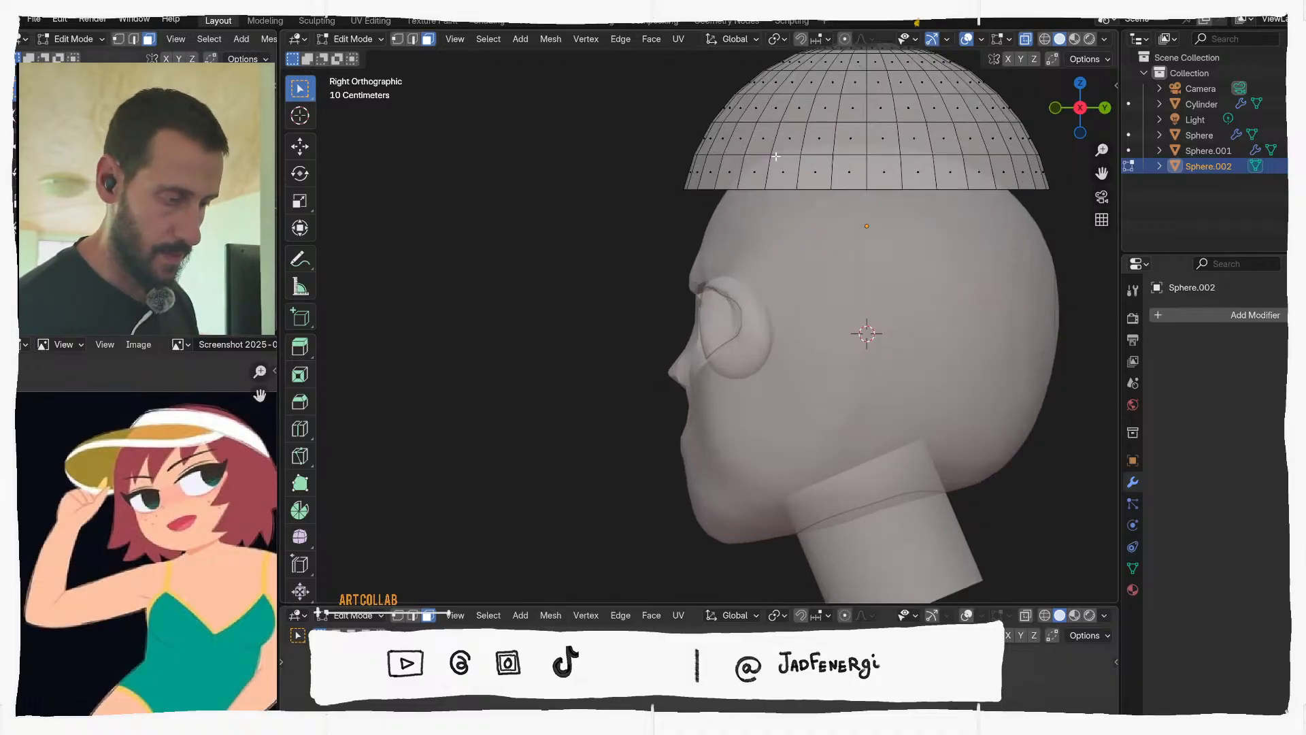
Select the neck cylinder, switch it to Sculpt Mode and pull its side inward with the 335 px Grab brush and X symmetry
{"action": "key", "text": "Tab"}
{"action": "left_click", "coordinate": [878, 507]}
{"action": "scroll", "coordinate": [904, 484], "scroll_direction": "down", "scroll_amount": 1}
{"action": "mouse_move", "coordinate": [904, 484]}
{"action": "middle_mouse_down", "text": "shift"}
{"action": "mouse_move", "coordinate": [865, 370]}
{"action": "mouse_move", "coordinate": [831, 408]}
{"action": "mouse_move", "coordinate": [1002, 370]}
{"action": "middle_mouse_up", "text": "shift"}
{"action": "key", "text": "ctrl+Tab"}
{"action": "left_click", "coordinate": [1077, 108]}
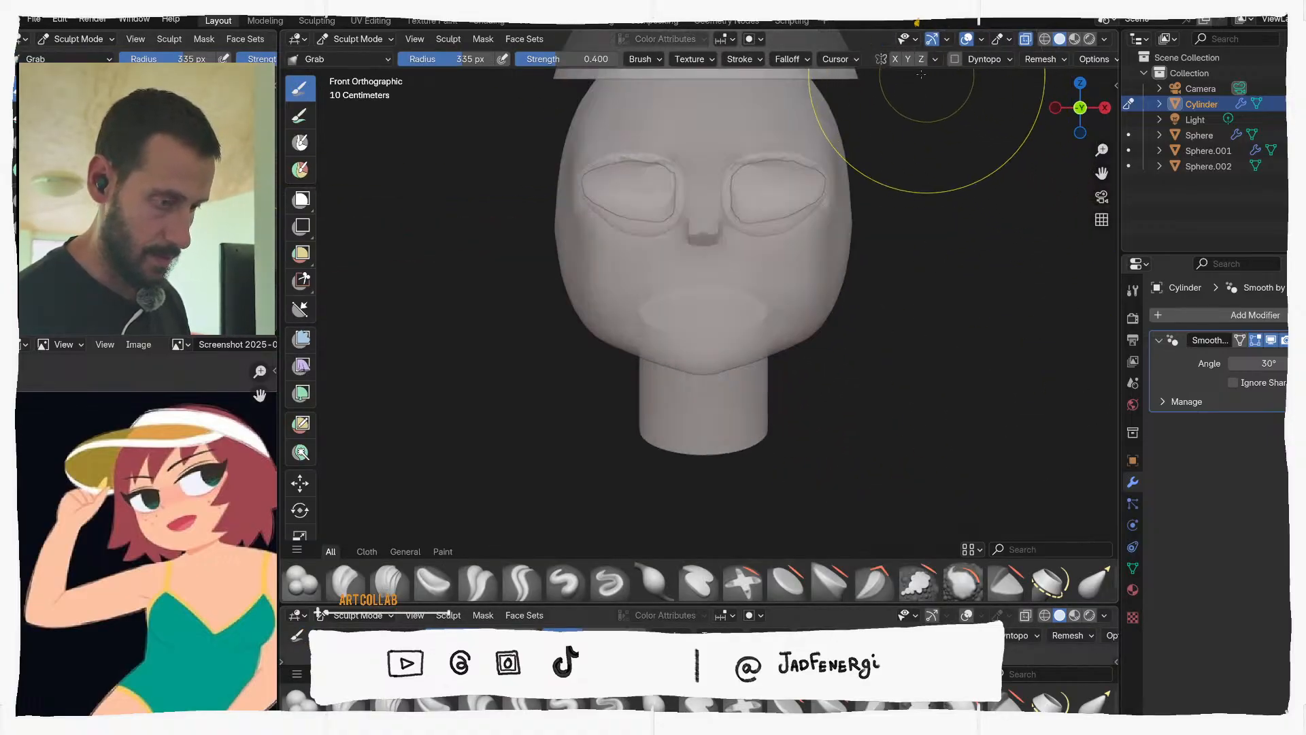
{"action": "middle_click_drag", "start_coordinate": [780, 421], "coordinate": [738, 456]}
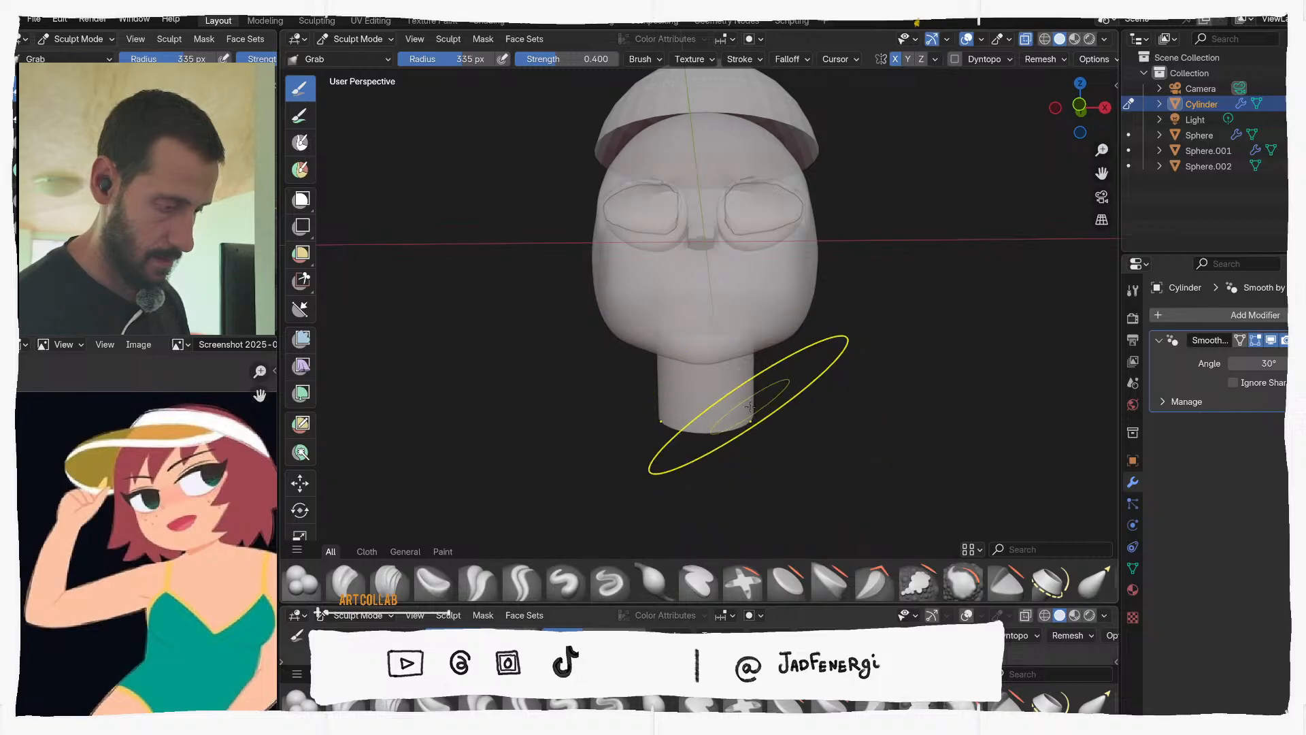
{"action": "mouse_move", "coordinate": [811, 408]}
{"action": "middle_mouse_down"}
{"action": "mouse_move", "coordinate": [794, 387]}
{"action": "mouse_move", "coordinate": [773, 408]}
{"action": "mouse_move", "coordinate": [778, 364]}
{"action": "mouse_move", "coordinate": [787, 432]}
{"action": "middle_mouse_up"}
{"action": "left_click_drag", "start_coordinate": [781, 425], "coordinate": [747, 423]}
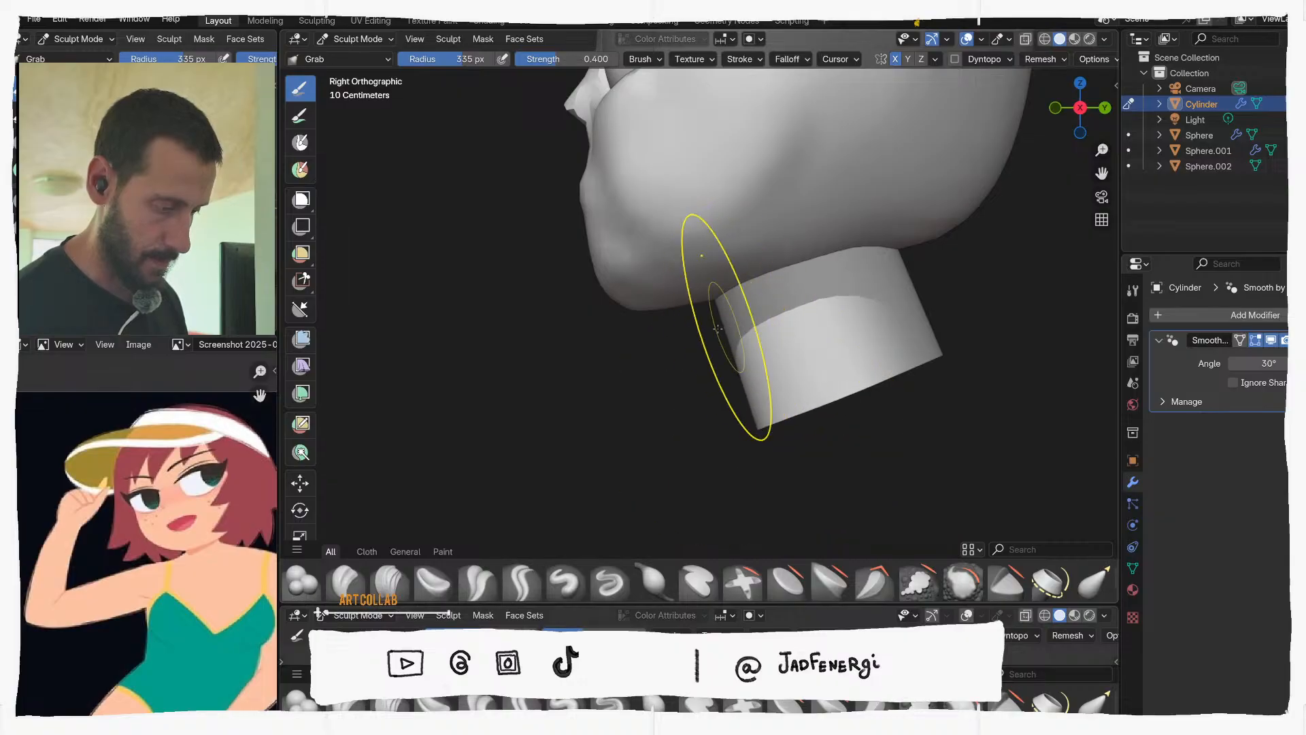
Adjust the voxel size of the neck cylinder, remesh it and curve its outline under the jaw
{"action": "key", "text": "r"}
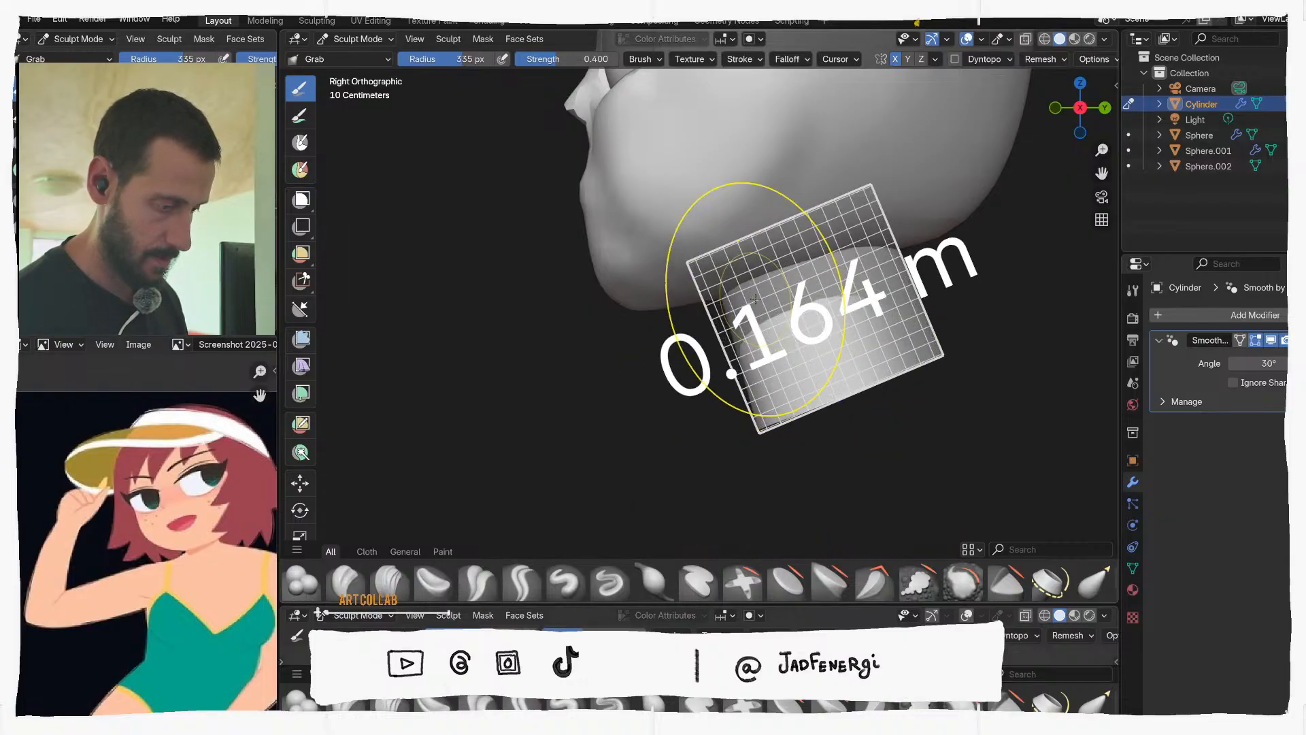
{"action": "left_click", "coordinate": [755, 320]}
{"action": "key", "text": "ctrl+r"}
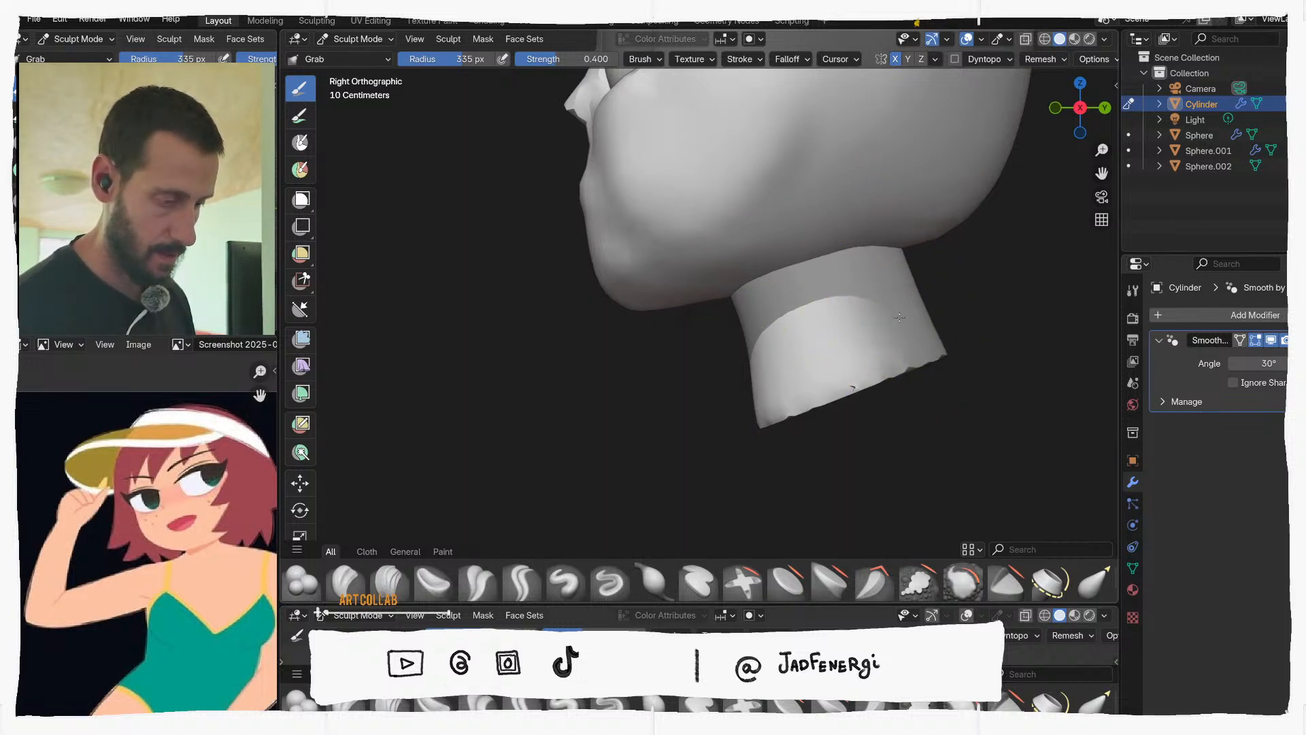
Switch sculpting to the head and refine the cheek and jaw shapes with the Grab brush at 335 px
{"action": "mouse_move", "coordinate": [918, 334]}
{"action": "middle_mouse_down"}
{"action": "mouse_move", "coordinate": [885, 299]}
{"action": "mouse_move", "coordinate": [871, 248]}
{"action": "mouse_move", "coordinate": [796, 259]}
{"action": "mouse_move", "coordinate": [770, 178]}
{"action": "mouse_move", "coordinate": [754, 181]}
{"action": "mouse_move", "coordinate": [764, 203]}
{"action": "mouse_move", "coordinate": [790, 198]}
{"action": "mouse_move", "coordinate": [770, 219]}
{"action": "mouse_move", "coordinate": [802, 408]}
{"action": "mouse_move", "coordinate": [791, 348]}
{"action": "mouse_move", "coordinate": [744, 312]}
{"action": "mouse_move", "coordinate": [733, 333]}
{"action": "mouse_move", "coordinate": [656, 254]}
{"action": "mouse_move", "coordinate": [700, 355]}
{"action": "mouse_move", "coordinate": [723, 292]}
{"action": "mouse_move", "coordinate": [603, 247]}
{"action": "middle_mouse_up"}
{"action": "key", "text": "alt+q"}
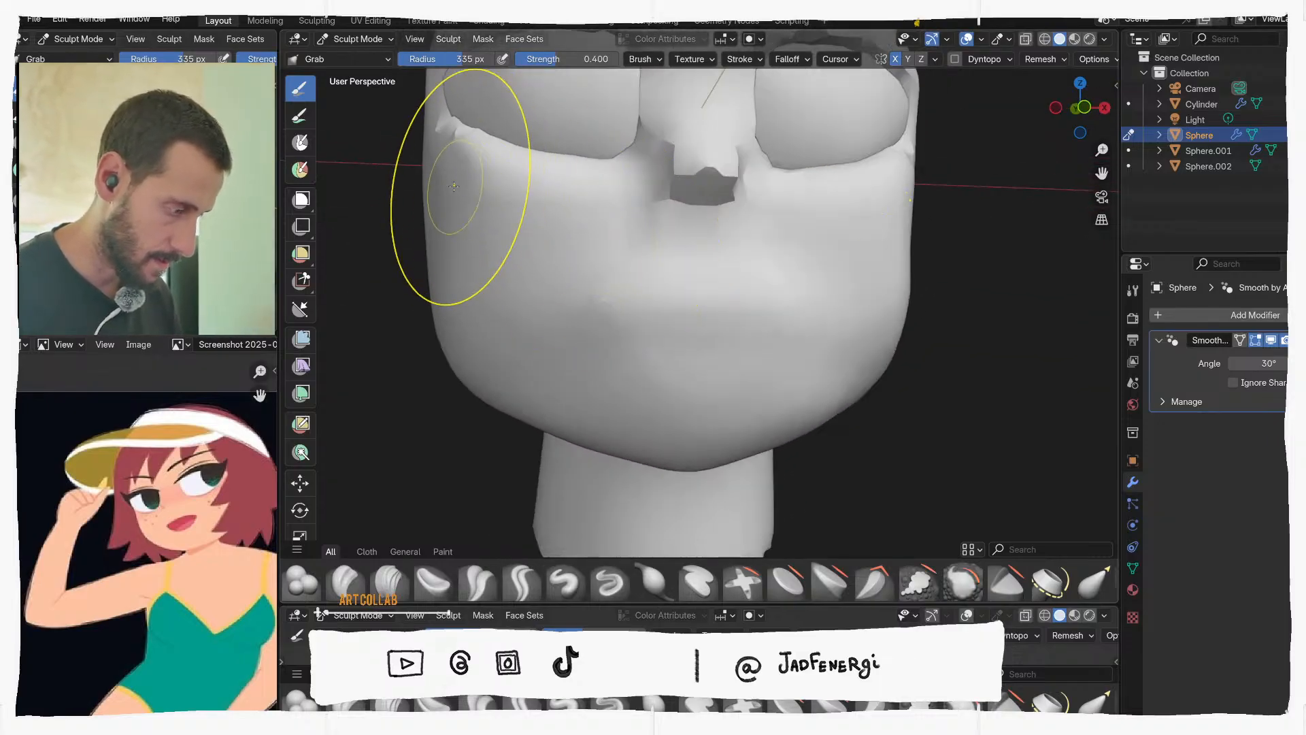
{"action": "scroll", "coordinate": [454, 186], "scroll_direction": "down", "scroll_amount": 2}
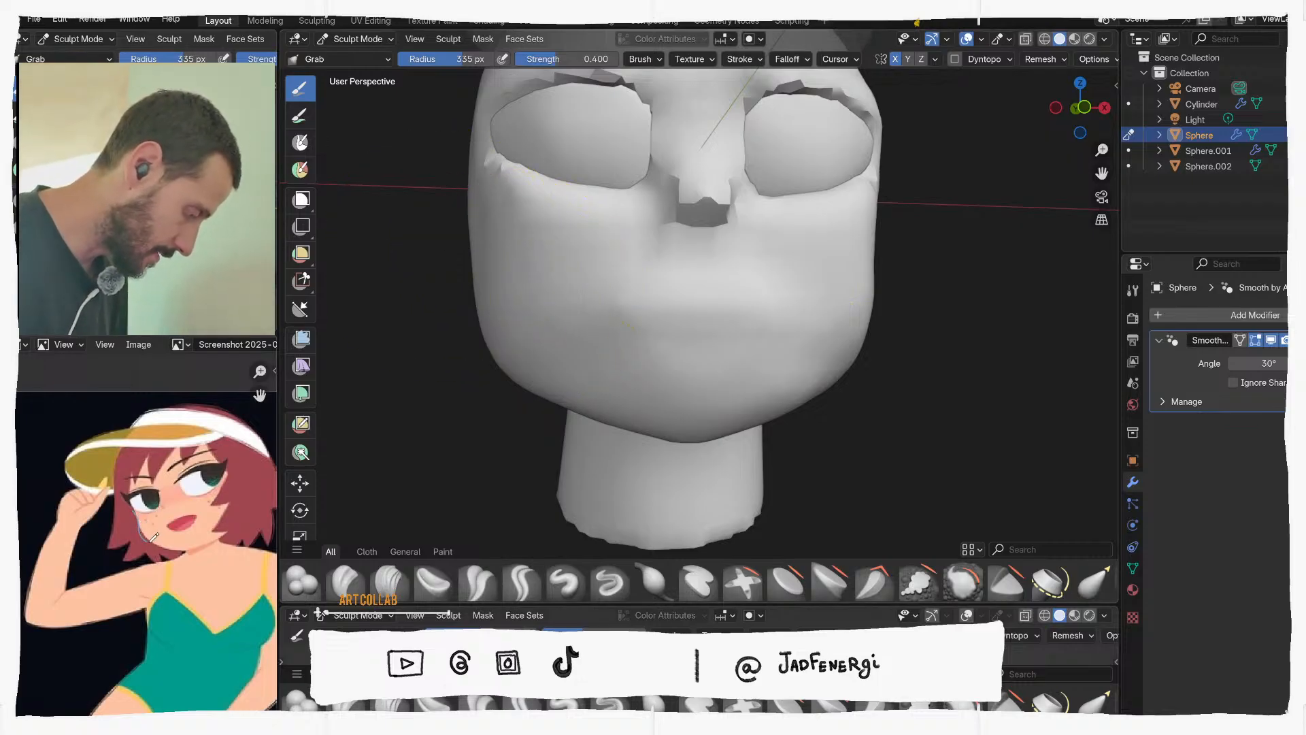
{"action": "mouse_move", "coordinate": [810, 253]}
{"action": "middle_mouse_down"}
{"action": "mouse_move", "coordinate": [823, 245]}
{"action": "mouse_move", "coordinate": [758, 268]}
{"action": "mouse_move", "coordinate": [777, 258]}
{"action": "mouse_move", "coordinate": [770, 247]}
{"action": "middle_mouse_up"}
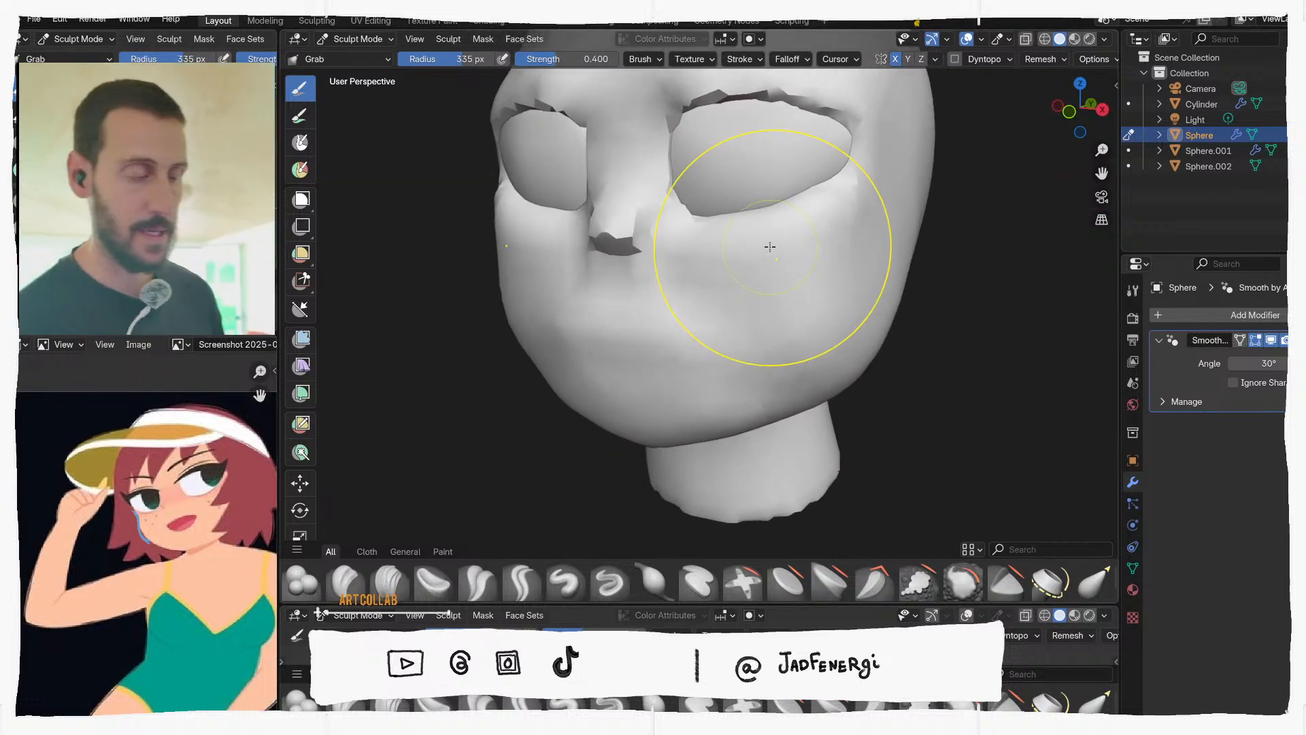
{"action": "middle_click_drag", "start_coordinate": [770, 247], "coordinate": [893, 201]}
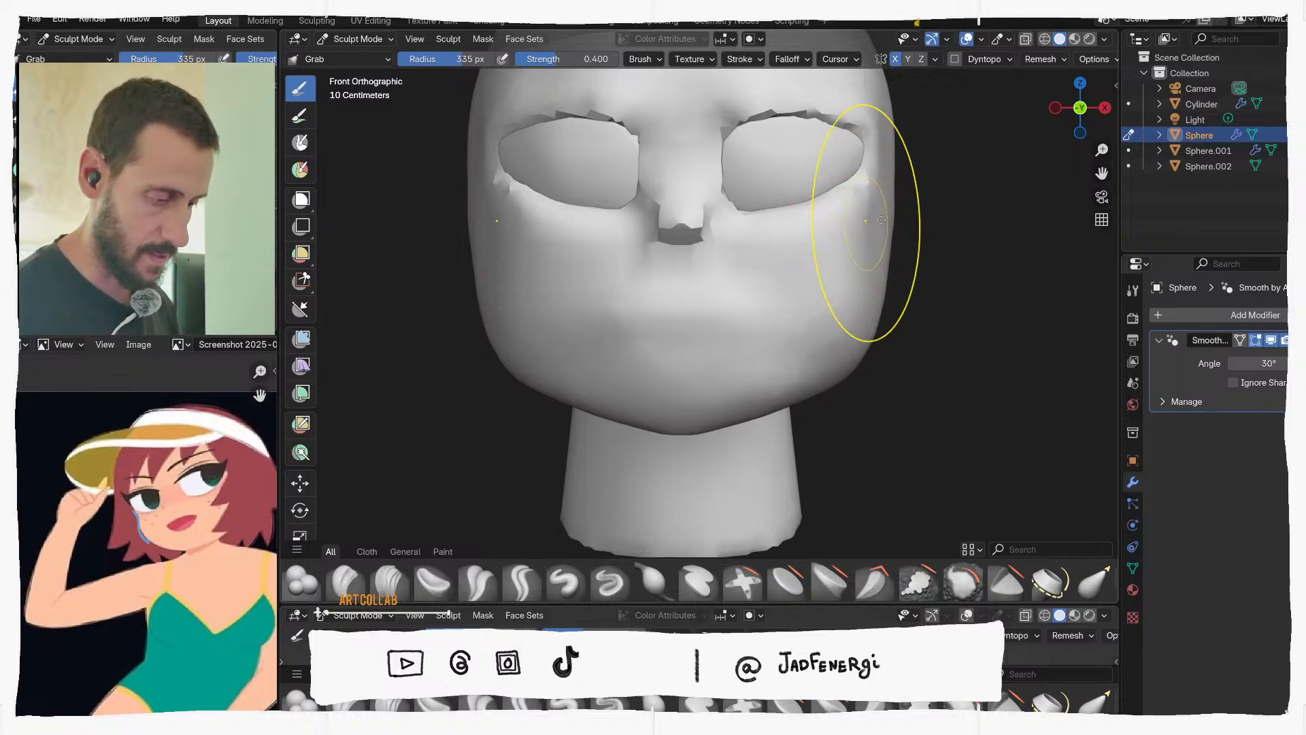
{"action": "mouse_move", "coordinate": [868, 232]}
{"action": "middle_mouse_down"}
{"action": "mouse_move", "coordinate": [763, 258]}
{"action": "mouse_move", "coordinate": [777, 307]}
{"action": "middle_mouse_up"}
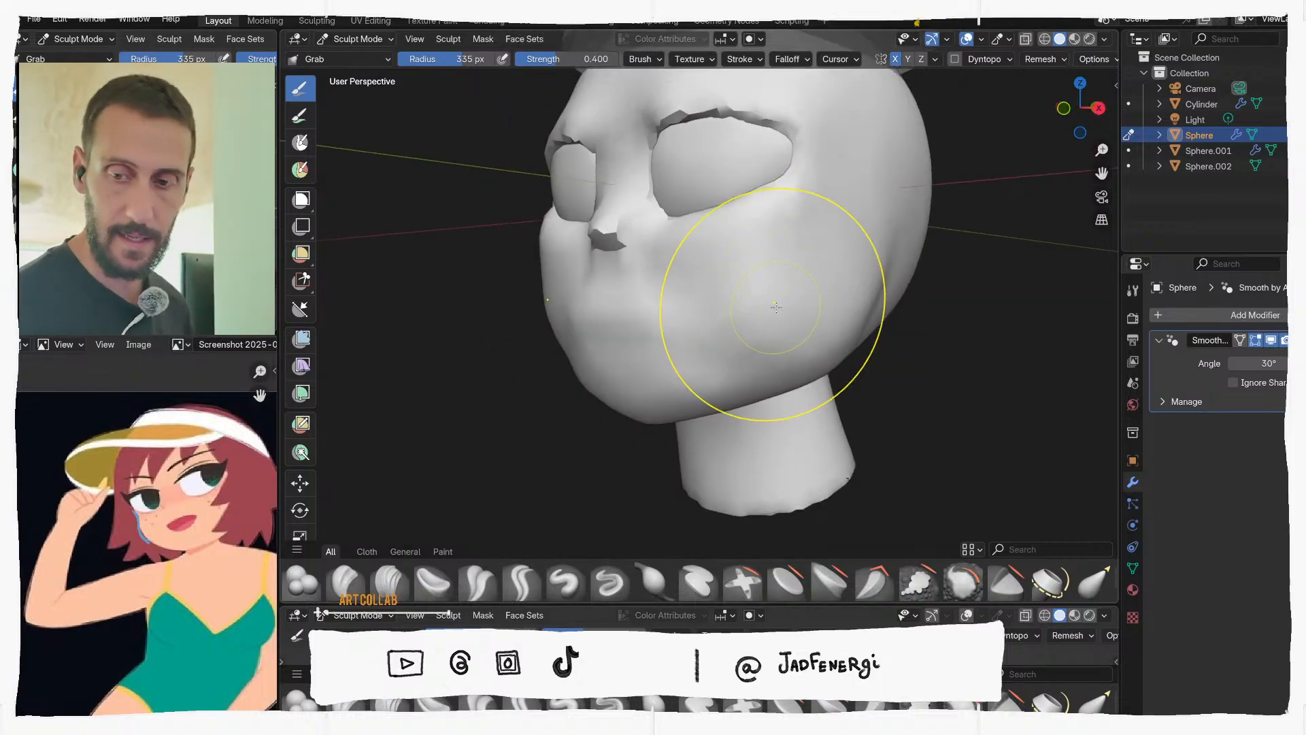
{"action": "mouse_move", "coordinate": [782, 235]}
{"action": "middle_mouse_down"}
{"action": "mouse_move", "coordinate": [744, 257]}
{"action": "mouse_move", "coordinate": [671, 234]}
{"action": "middle_mouse_up"}
Refine the cheekbone and outer eye corner with the Grab brush at 226 px and 167 px
{"action": "key", "text": "f"}
{"action": "left_click", "coordinate": [721, 257]}
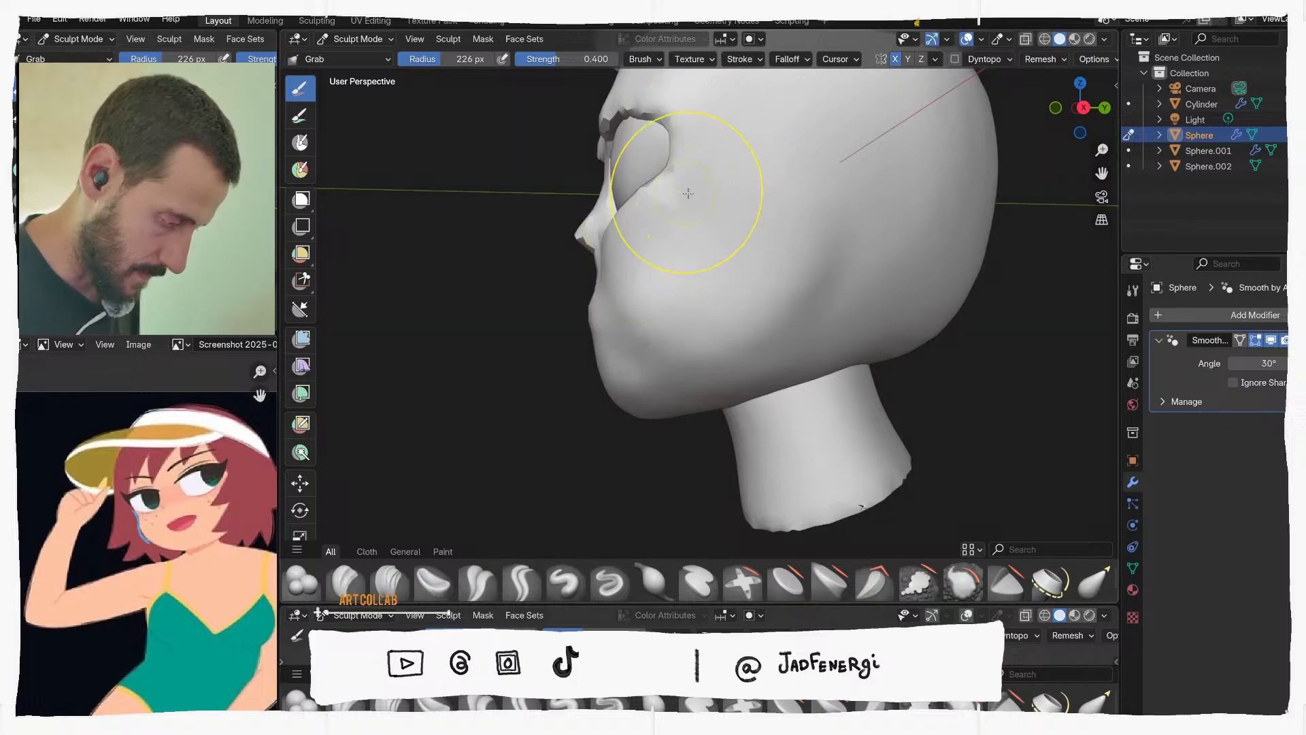
{"action": "middle_click_drag", "start_coordinate": [689, 194], "coordinate": [679, 202]}
{"action": "middle_click_drag", "start_coordinate": [714, 143], "coordinate": [729, 190]}
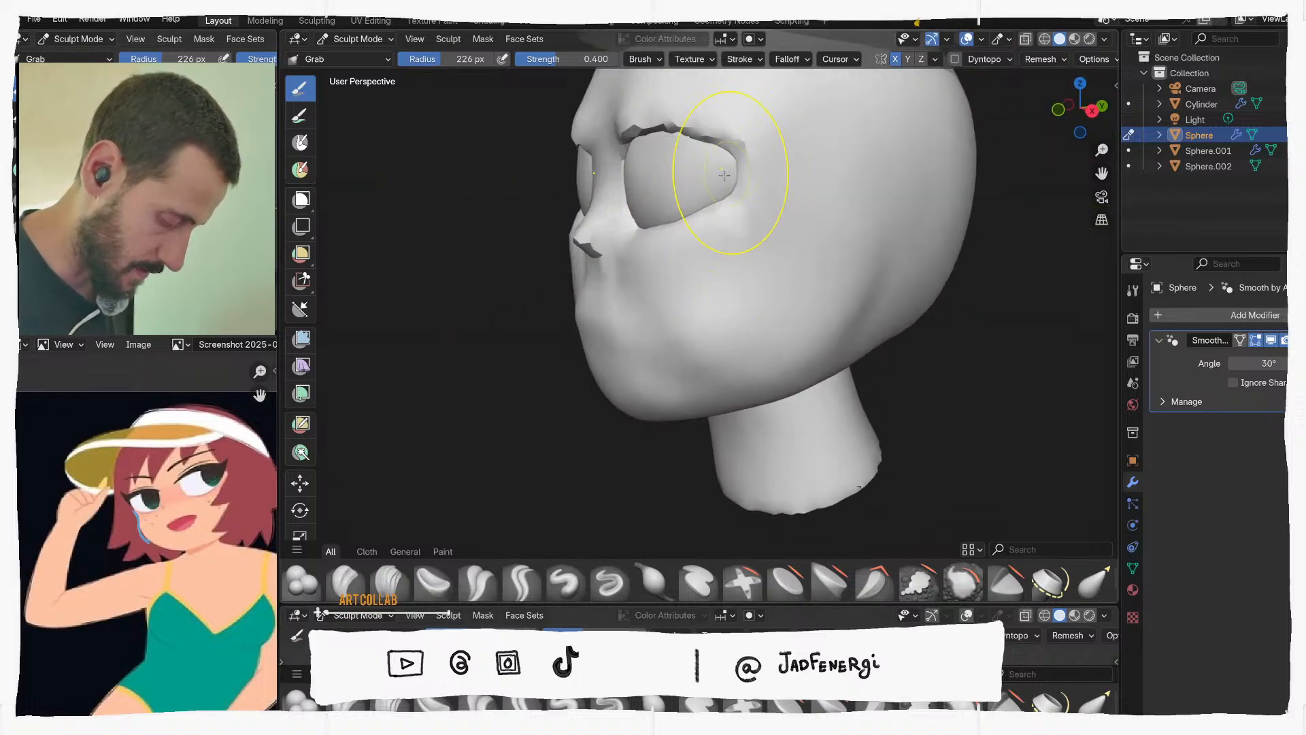
{"action": "key", "text": "f"}
{"action": "left_click", "coordinate": [716, 175]}
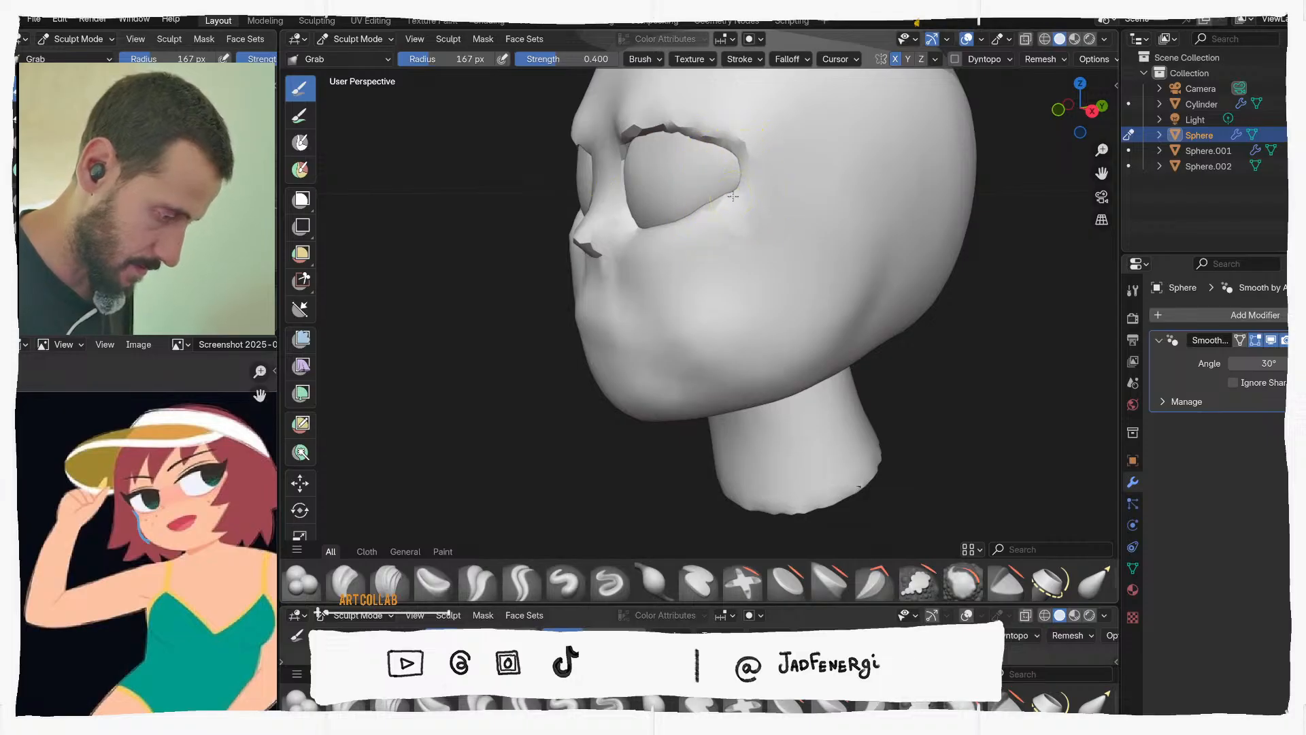
{"action": "mouse_move", "coordinate": [744, 182]}
{"action": "middle_mouse_down"}
{"action": "mouse_move", "coordinate": [767, 133]}
{"action": "mouse_move", "coordinate": [855, 185]}
{"action": "middle_mouse_up"}
Reshape the cheeks, mouth and jaw with the Grab brush at 251 px and return the head to Object Mode
{"action": "key", "text": "f"}
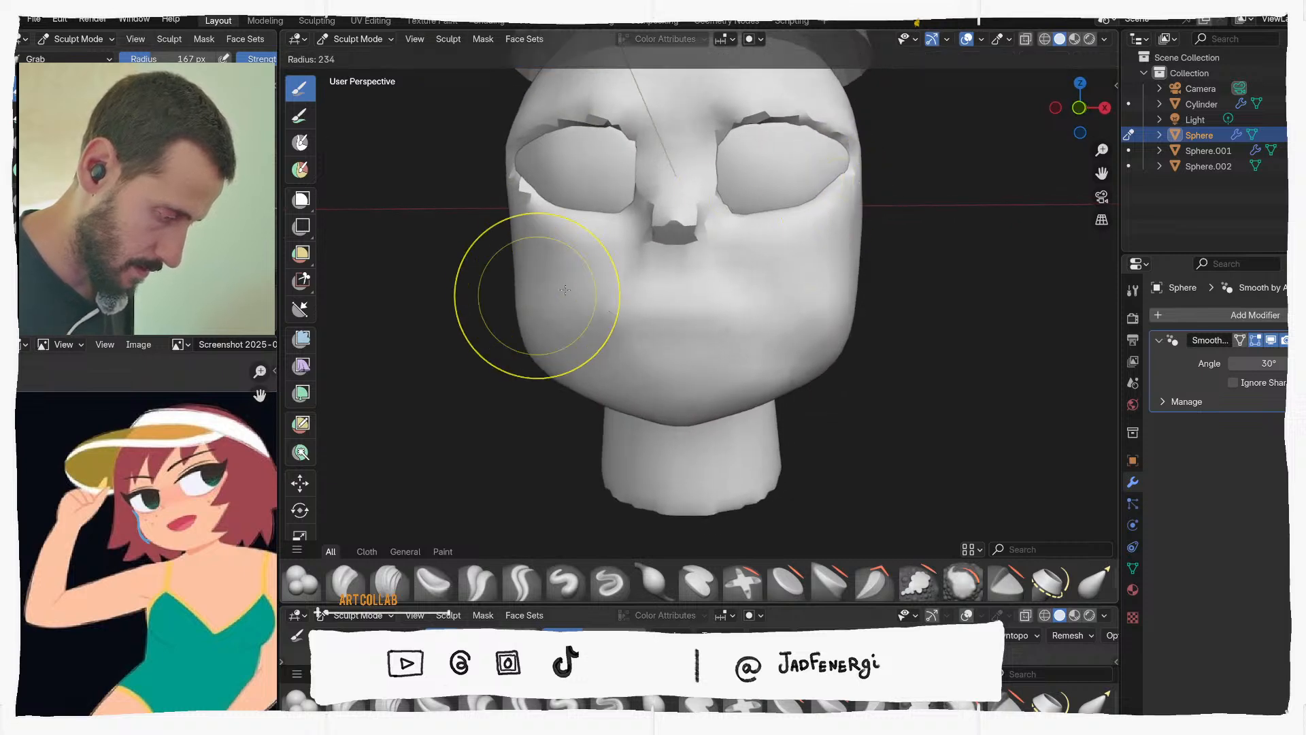
{"action": "left_click", "coordinate": [622, 296]}
{"action": "mouse_move", "coordinate": [555, 294]}
{"action": "middle_mouse_down"}
{"action": "mouse_move", "coordinate": [570, 286]}
{"action": "mouse_move", "coordinate": [701, 326]}
{"action": "middle_mouse_up"}
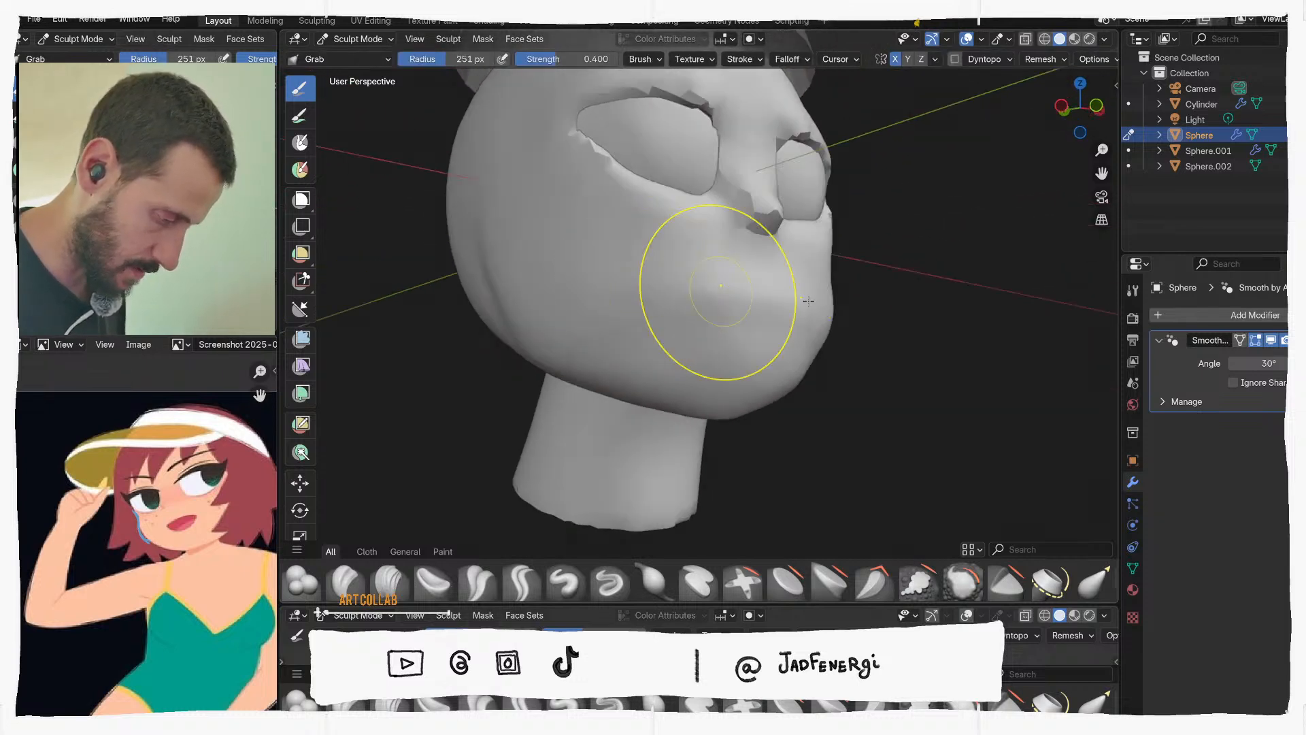
{"action": "left_click_drag", "start_coordinate": [836, 288], "coordinate": [837, 287]}
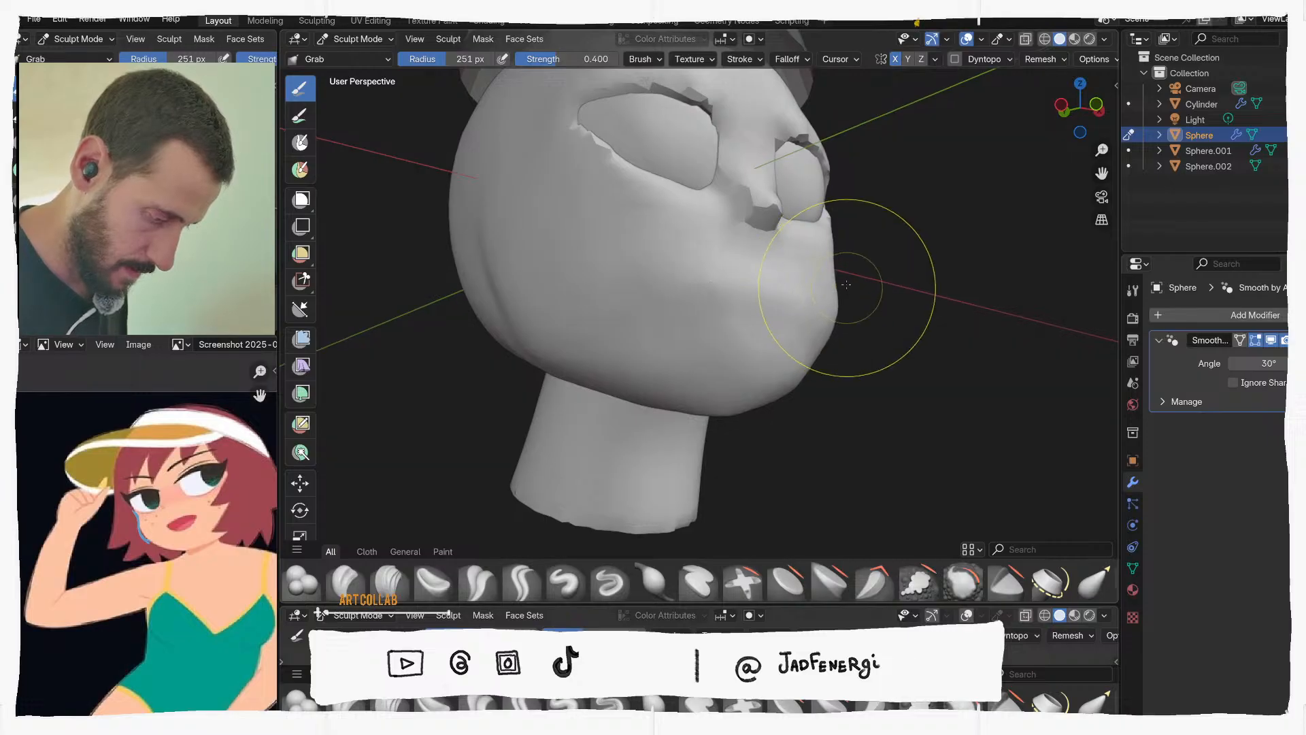
{"action": "mouse_move", "coordinate": [846, 284]}
{"action": "middle_mouse_down"}
{"action": "mouse_move", "coordinate": [761, 393]}
{"action": "mouse_move", "coordinate": [774, 410]}
{"action": "mouse_move", "coordinate": [757, 397]}
{"action": "middle_mouse_up"}
{"action": "mouse_move", "coordinate": [860, 326]}
{"action": "middle_mouse_down"}
{"action": "mouse_move", "coordinate": [841, 326]}
{"action": "mouse_move", "coordinate": [845, 338]}
{"action": "middle_mouse_up"}
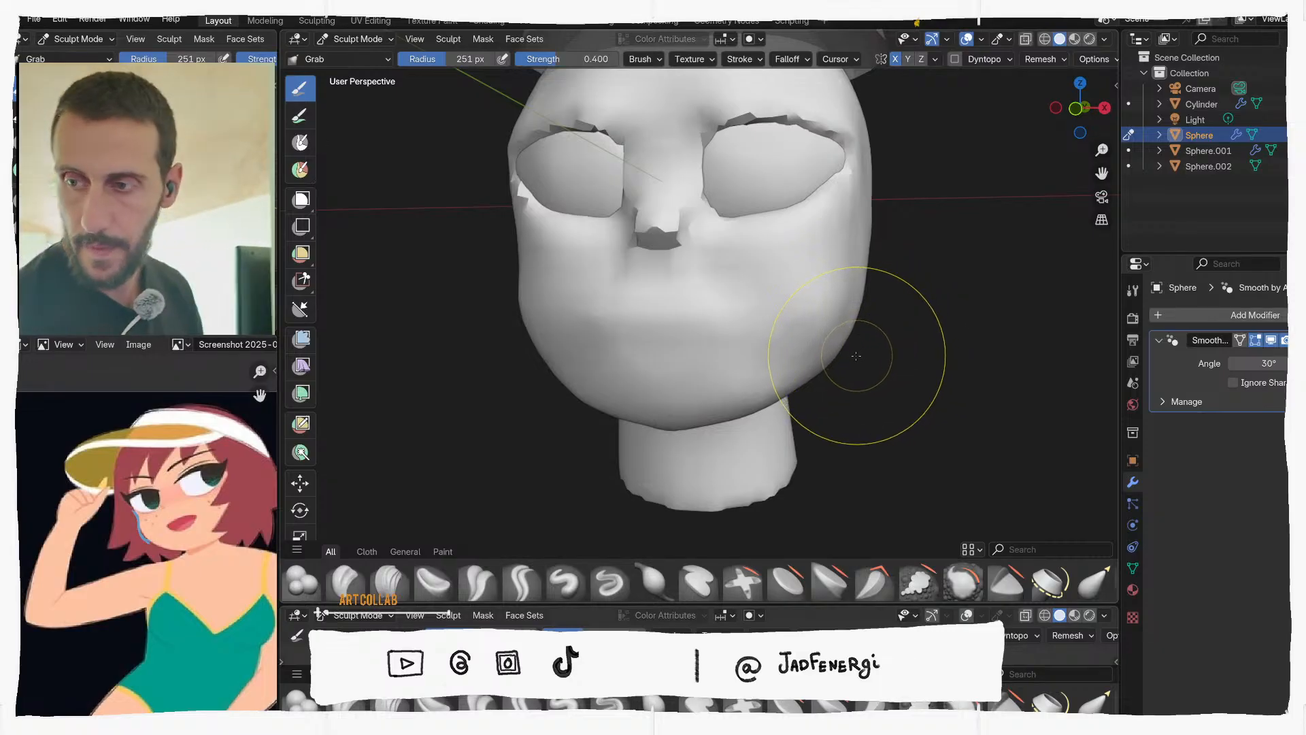
{"action": "mouse_move", "coordinate": [868, 340]}
{"action": "middle_mouse_down"}
{"action": "mouse_move", "coordinate": [837, 326]}
{"action": "mouse_move", "coordinate": [832, 389]}
{"action": "middle_mouse_up"}
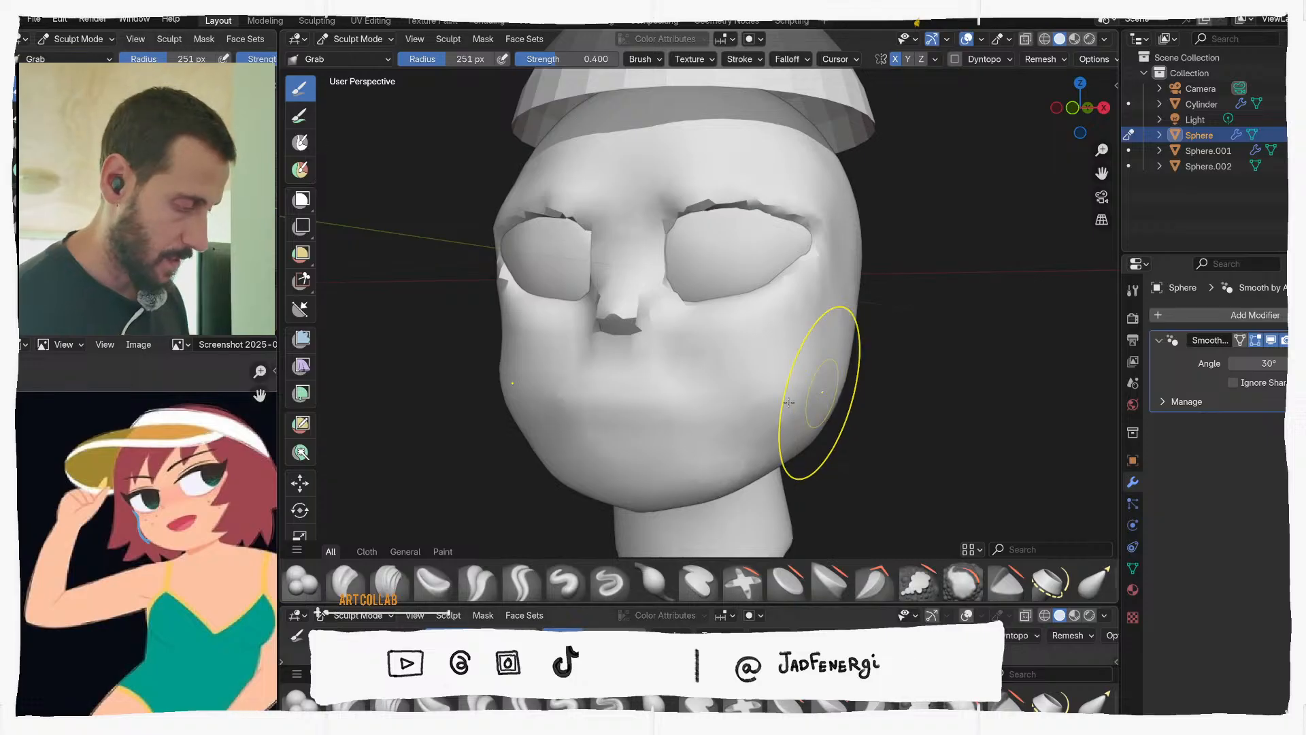
{"action": "scroll", "coordinate": [691, 248], "scroll_direction": "down", "scroll_amount": 3}
{"action": "key", "text": "ctrl+Tab"}
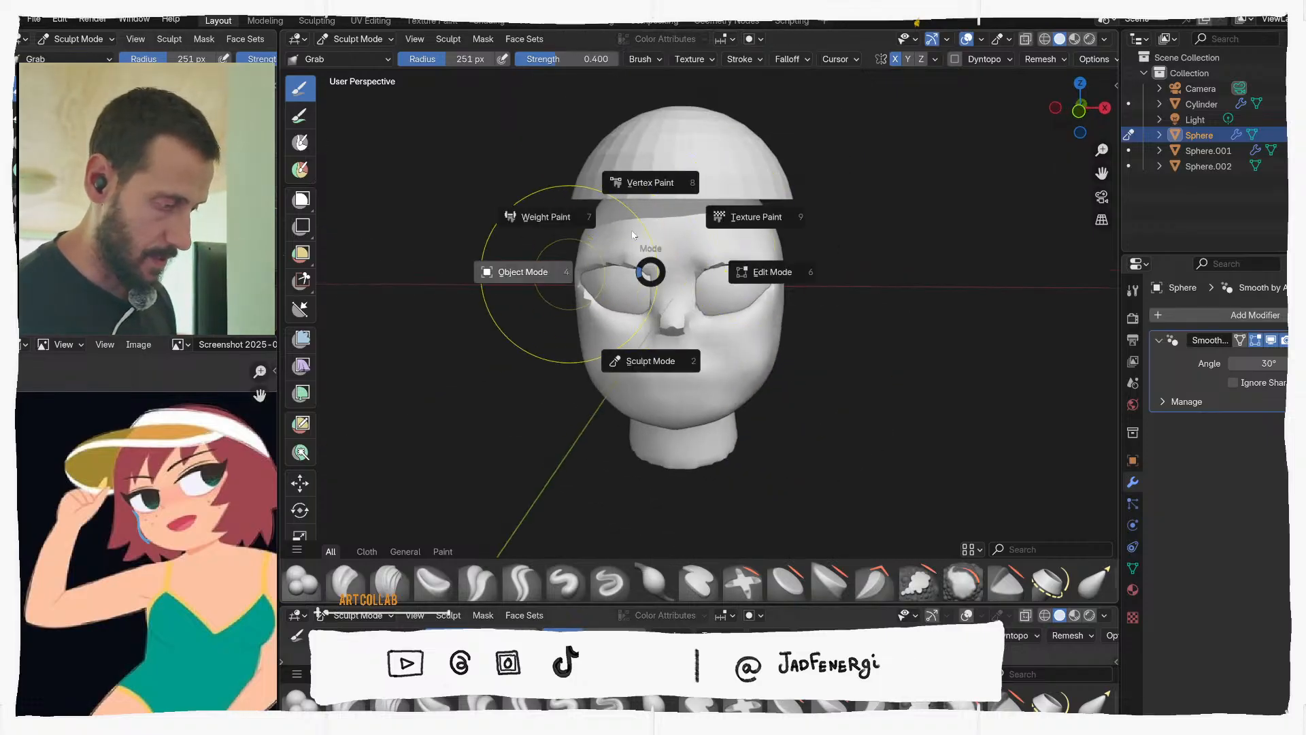
{"action": "left_click", "coordinate": [571, 273]}
Move the dome cap and tilt it backward over the skull in the right view
{"action": "left_click", "coordinate": [708, 178]}
{"action": "mouse_move", "coordinate": [728, 241]}
{"action": "middle_mouse_down"}
{"action": "mouse_move", "coordinate": [729, 192]}
{"action": "mouse_move", "coordinate": [648, 259]}
{"action": "mouse_move", "coordinate": [728, 251]}
{"action": "middle_mouse_up"}
{"action": "scroll", "coordinate": [728, 193], "scroll_direction": "up", "scroll_amount": 1}
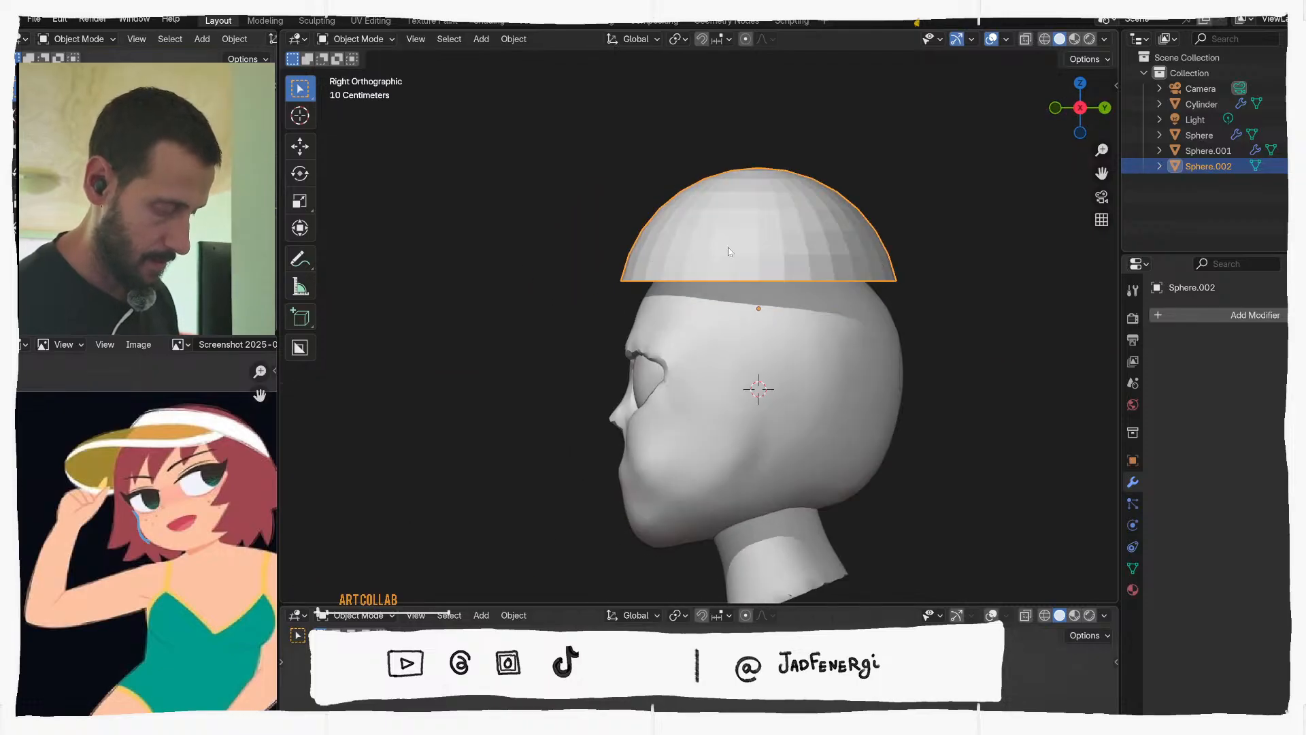
{"action": "scroll", "coordinate": [728, 252], "scroll_direction": "up", "scroll_amount": 1}
{"action": "key", "text": "g"}
{"action": "left_click", "coordinate": [784, 286]}
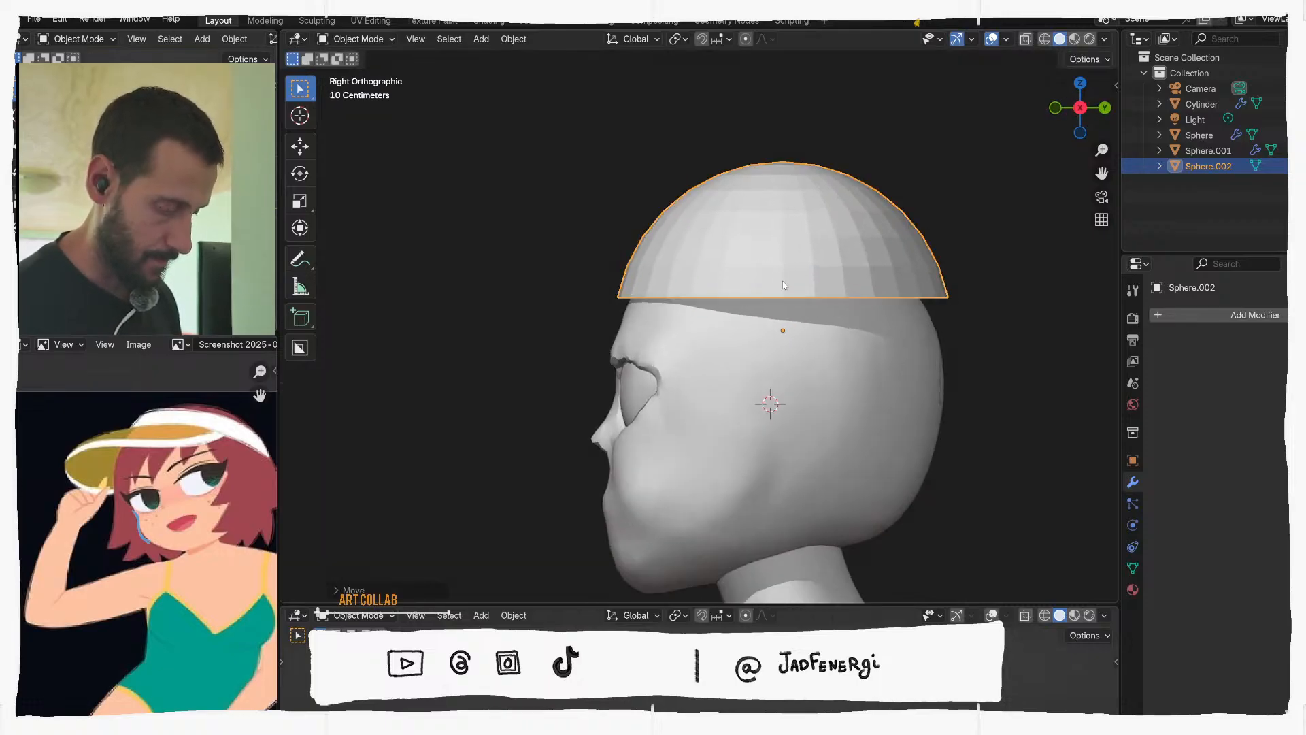
{"action": "key", "text": "r"}
{"action": "left_click", "coordinate": [839, 291]}
{"action": "key", "text": "g"}
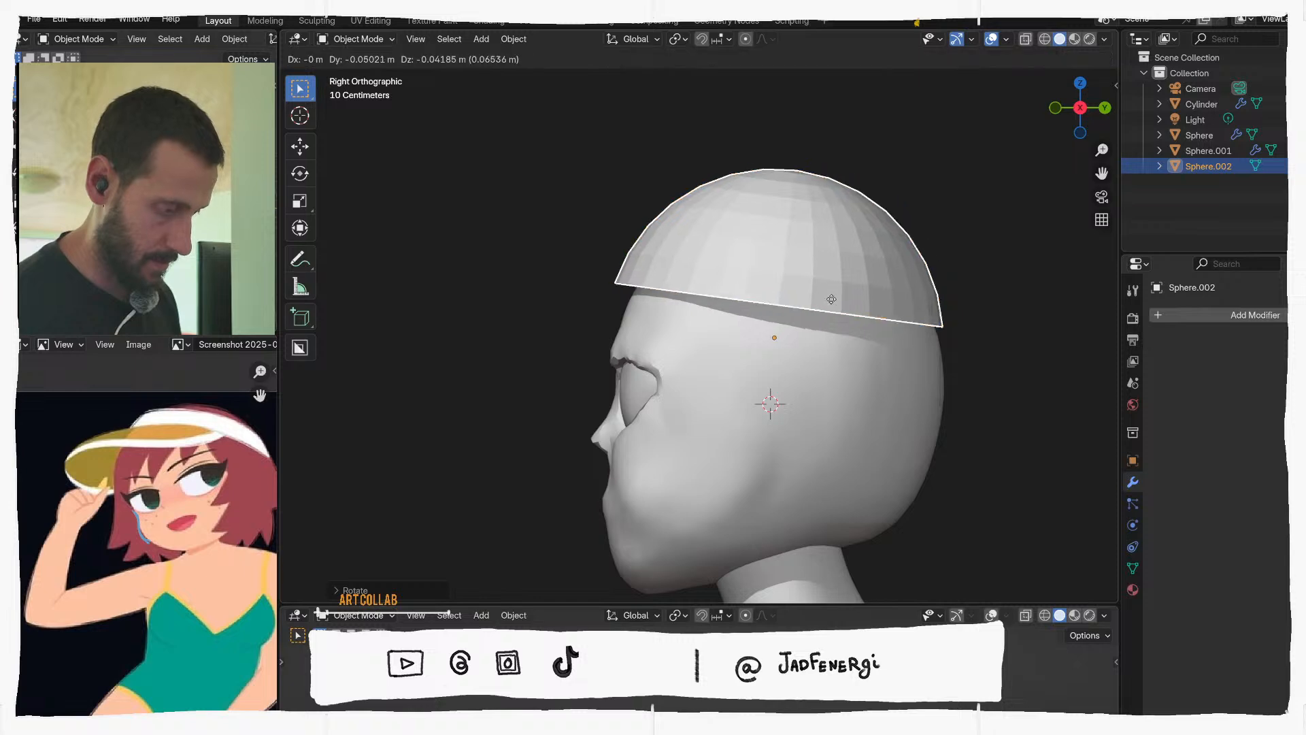
{"action": "left_click", "coordinate": [828, 300]}
Turn on the wireframe overlay and delete the dome cap from the head
{"action": "key", "text": "ctrl+Tab"}
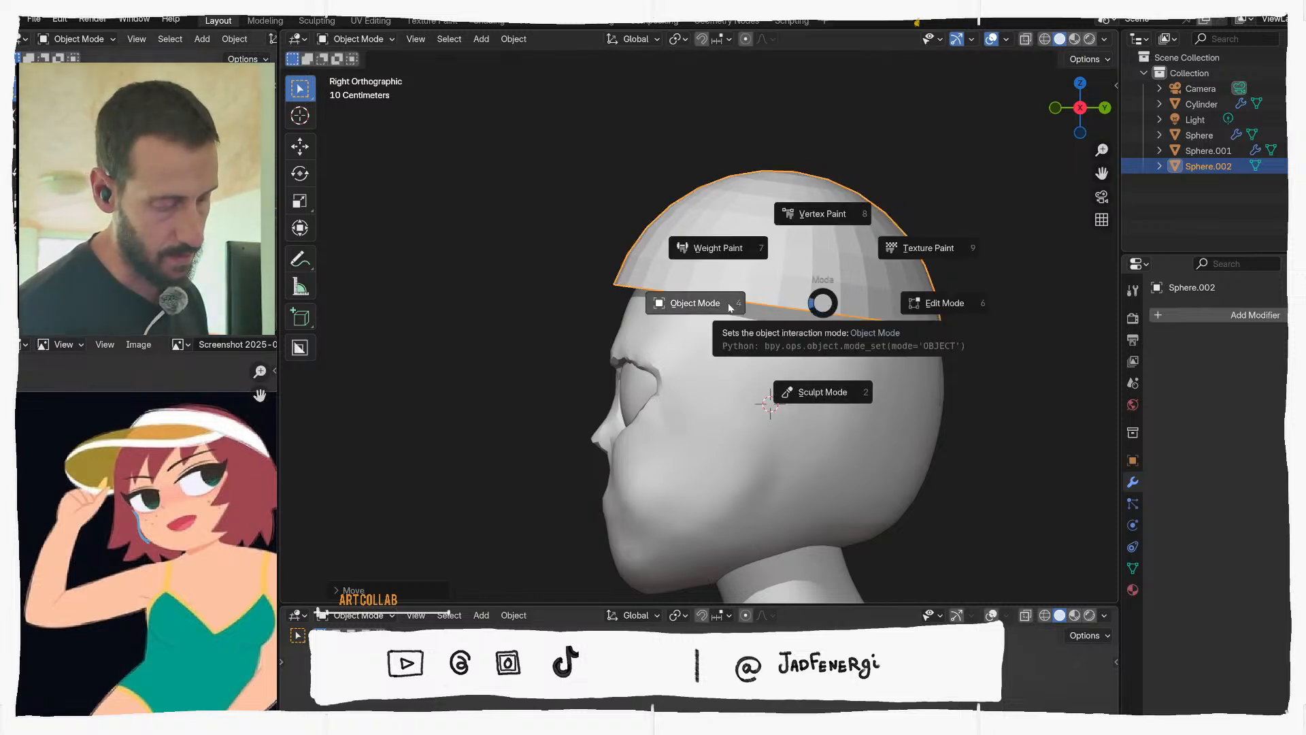
{"action": "left_click", "coordinate": [729, 308]}
{"action": "scroll", "coordinate": [729, 307], "scroll_direction": "down", "scroll_amount": 1}
{"action": "key", "text": "q"}
{"action": "mouse_move", "coordinate": [701, 258]}
{"action": "middle_mouse_down"}
{"action": "mouse_move", "coordinate": [790, 287]}
{"action": "mouse_move", "coordinate": [708, 246]}
{"action": "middle_mouse_up"}
{"action": "left_click", "coordinate": [789, 288]}
{"action": "key", "text": "x"}
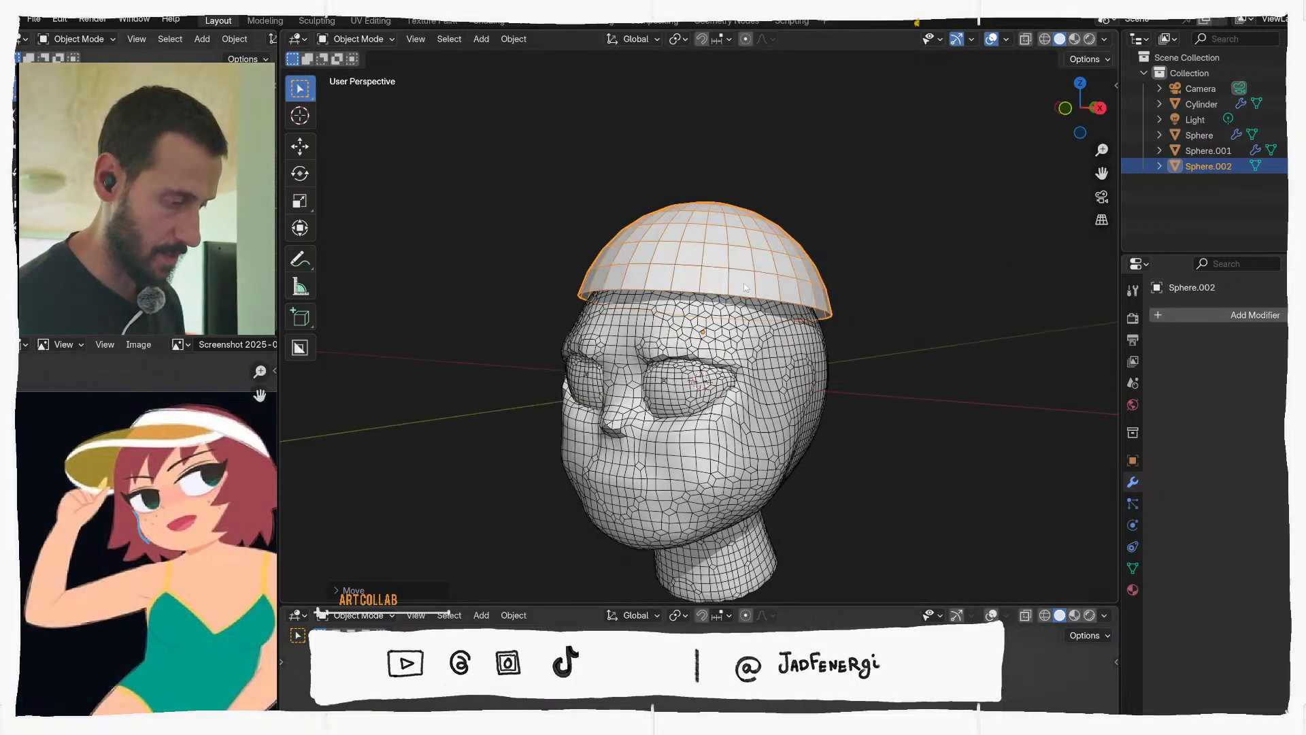
{"action": "left_click", "coordinate": [742, 284]}
{"action": "key", "text": "shift+a"}
{"action": "mouse_move", "coordinate": [745, 283]}
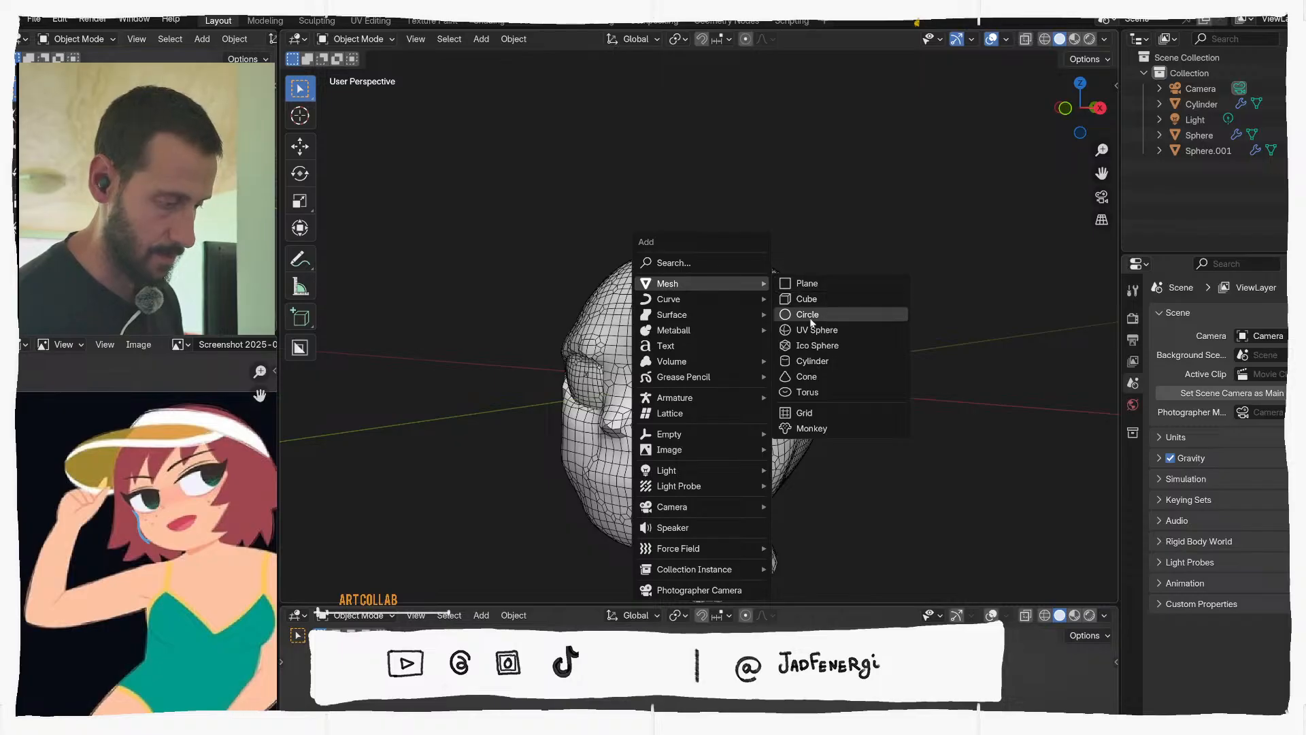
{"action": "left_click", "coordinate": [830, 315]}
{"action": "left_click", "coordinate": [358, 593]}
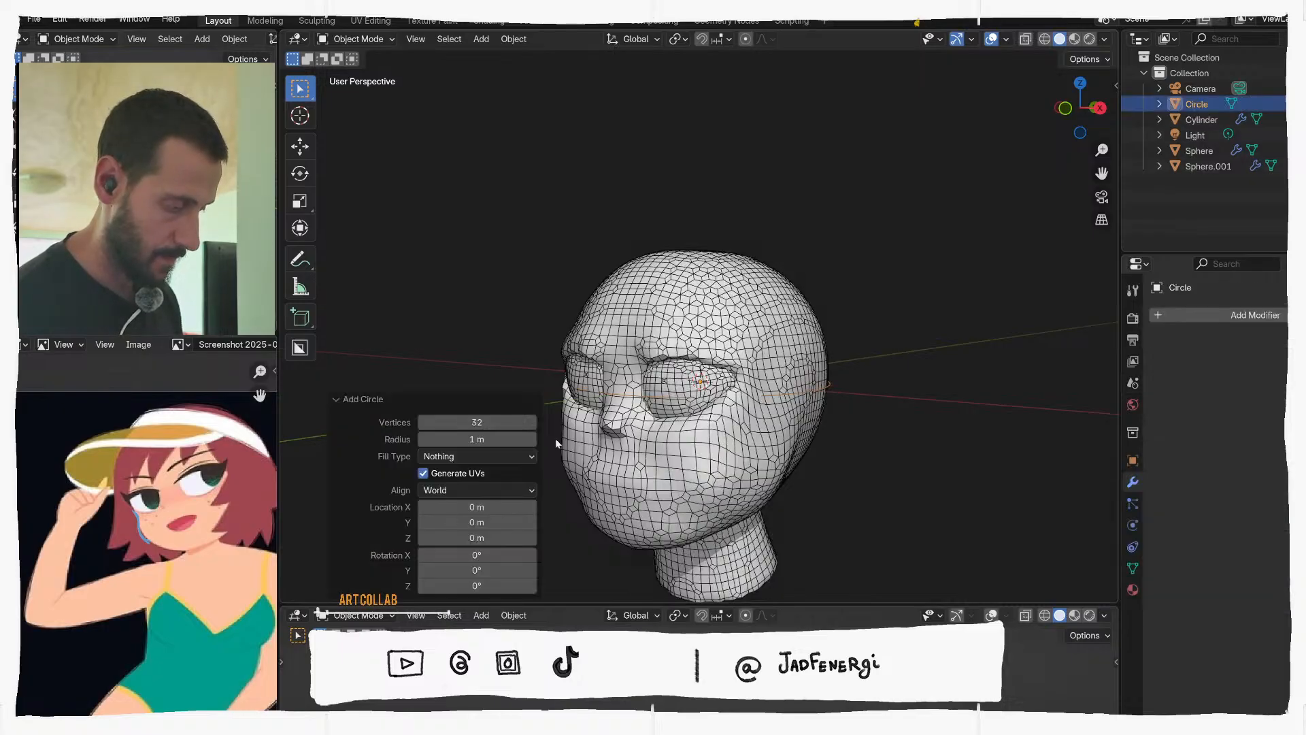
{"action": "key", "text": "x"}
{"action": "left_click", "coordinate": [733, 352]}
Add a UV sphere mesh with 12 segments and 12 rings around the head
{"action": "key", "text": "shift+a"}
{"action": "mouse_move", "coordinate": [748, 356]}
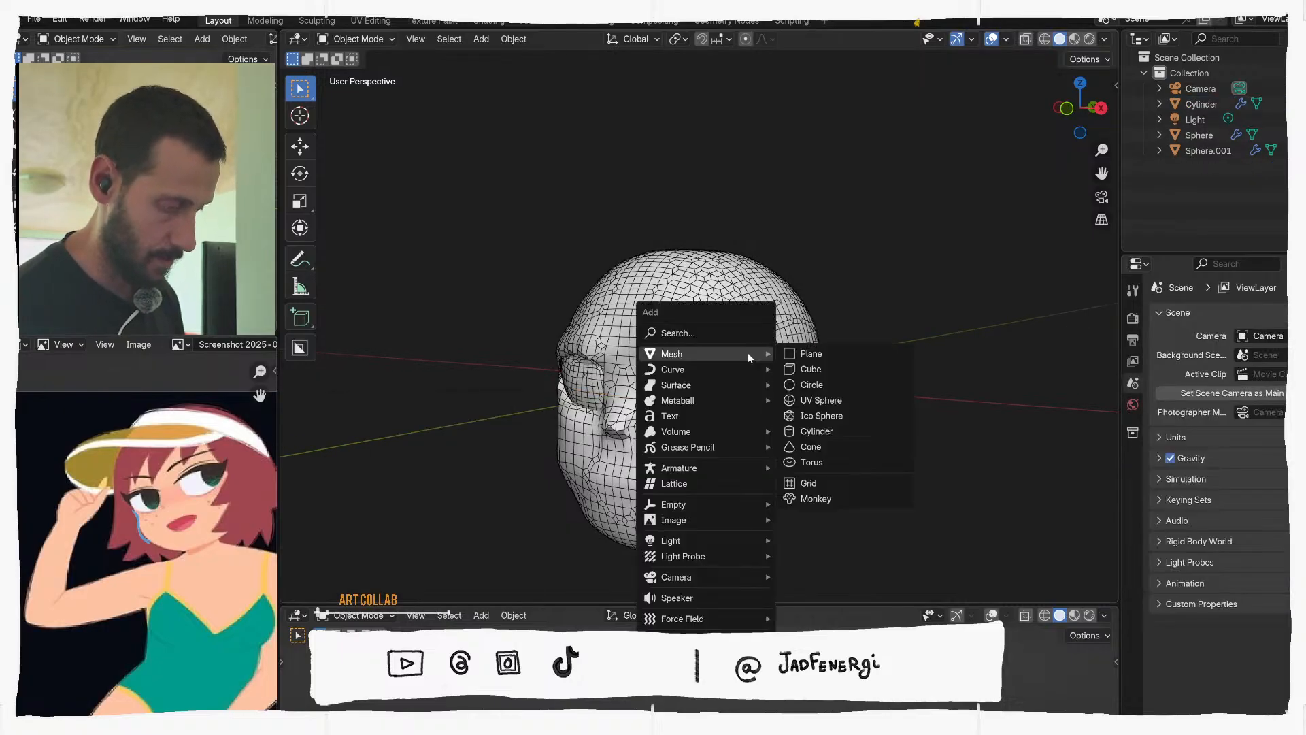
{"action": "left_click", "coordinate": [820, 401]}
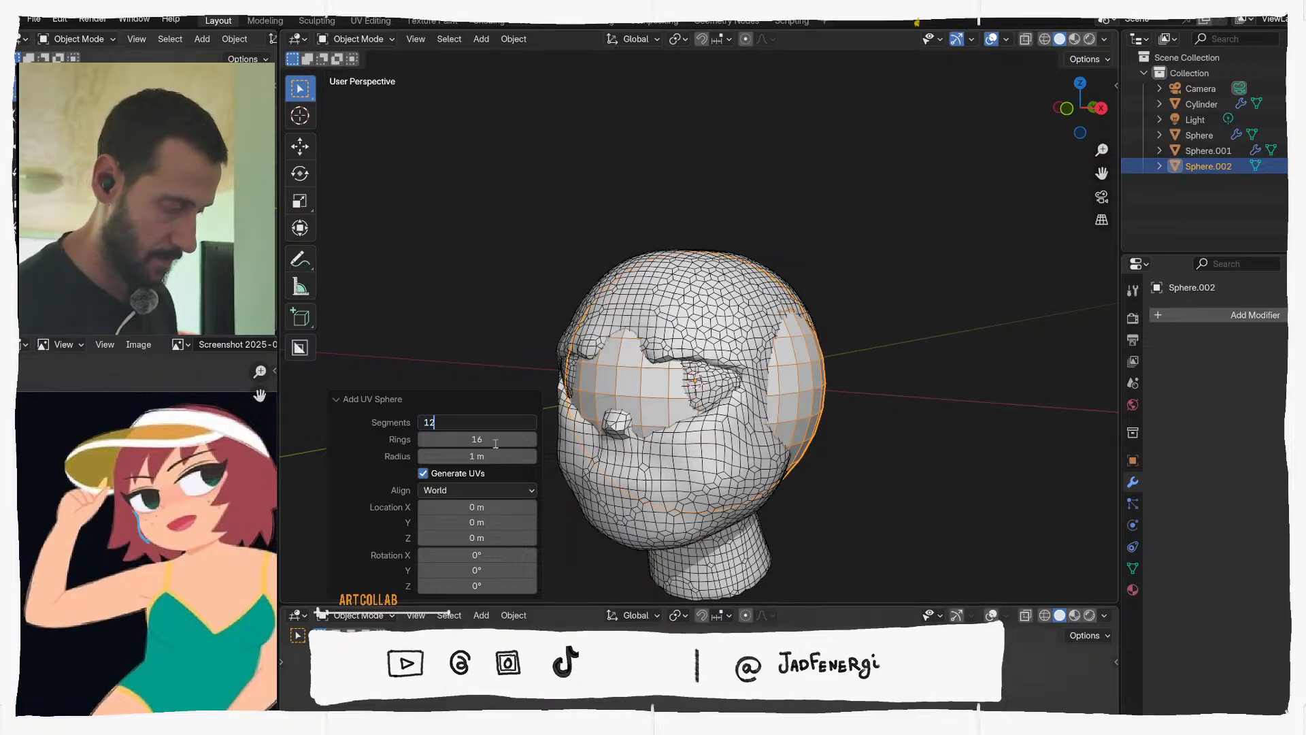
{"action": "type", "text": "12"}
{"action": "key", "text": "Return"}
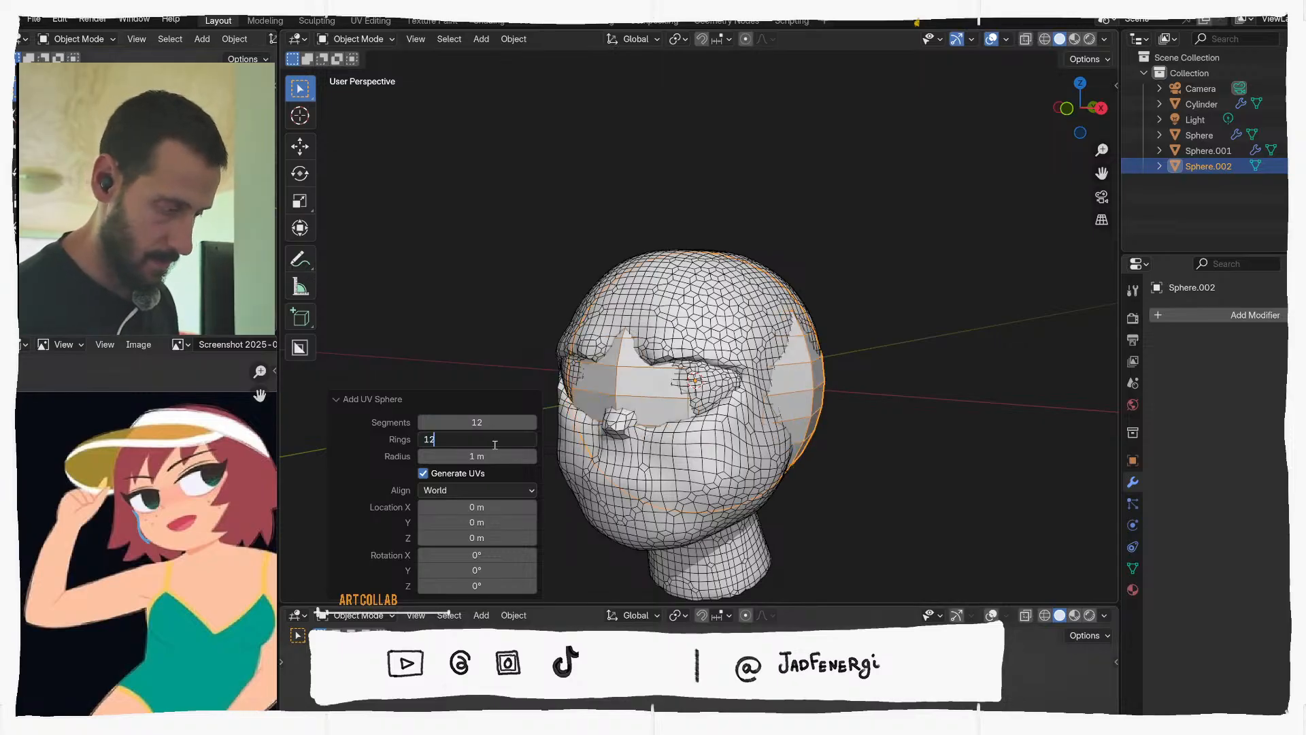
{"action": "left_click", "coordinate": [494, 444]}
{"action": "type", "text": "12"}
{"action": "key", "text": "Return"}
{"action": "middle_click_drag", "start_coordinate": [666, 333], "coordinate": [788, 404]}
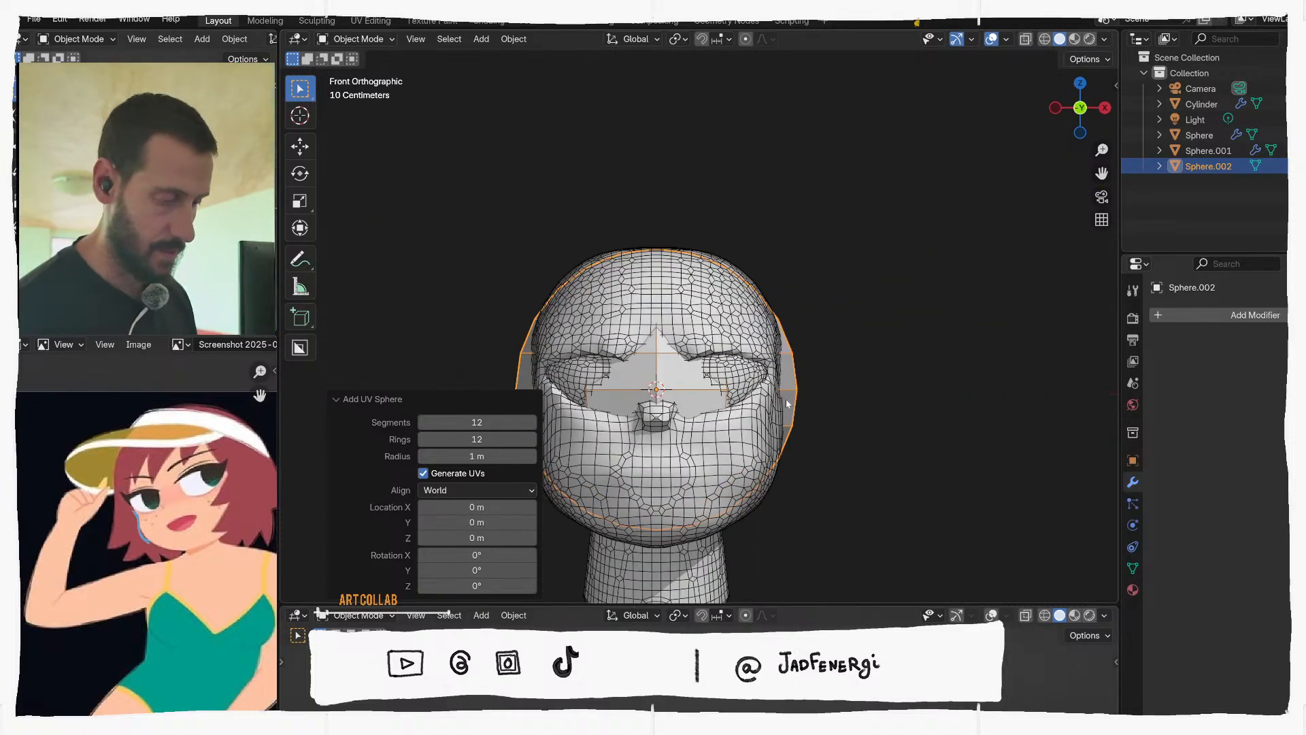
{"action": "left_click", "coordinate": [336, 400]}
{"action": "mouse_move", "coordinate": [496, 362]}
{"action": "middle_mouse_down"}
{"action": "mouse_move", "coordinate": [559, 378]}
{"action": "mouse_move", "coordinate": [516, 364]}
{"action": "middle_mouse_up"}
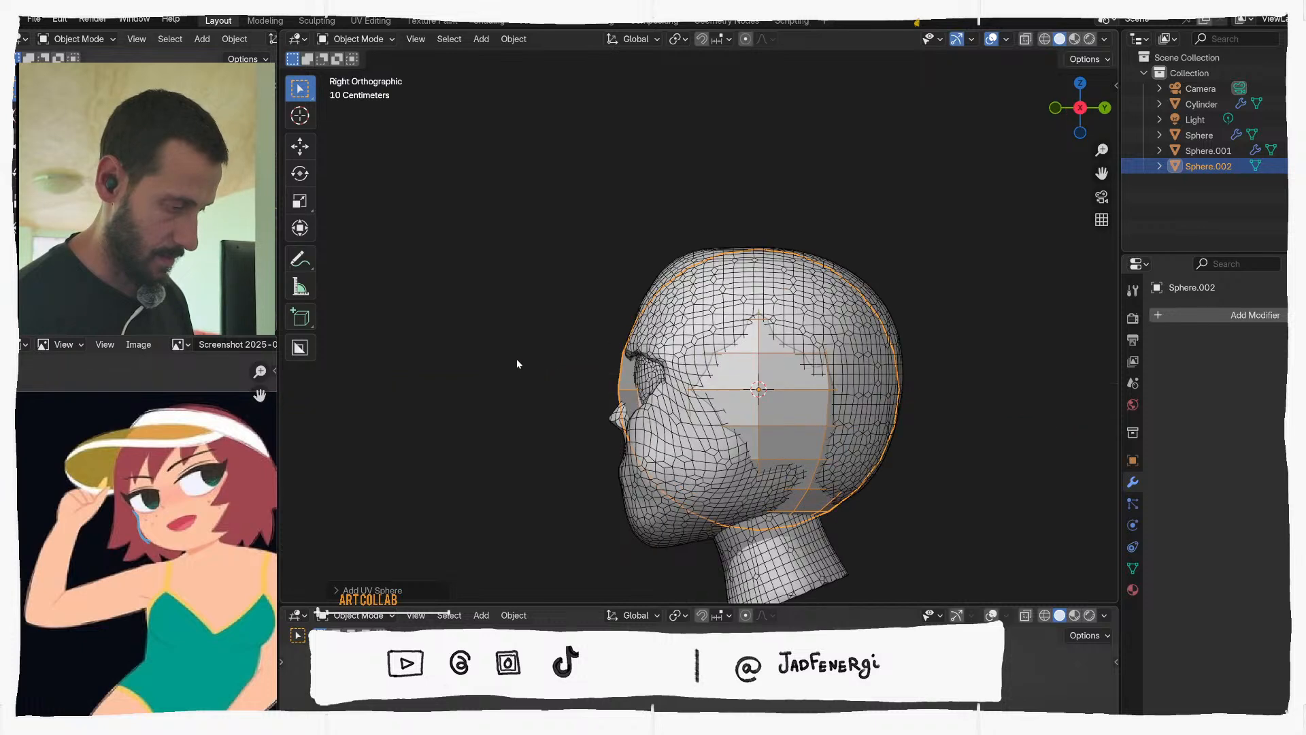
Raise the sphere above the head in the right view and delete the faces of its lower half
{"action": "key", "text": "g"}
{"action": "left_click", "coordinate": [810, 231]}
{"action": "key", "text": "Tab"}
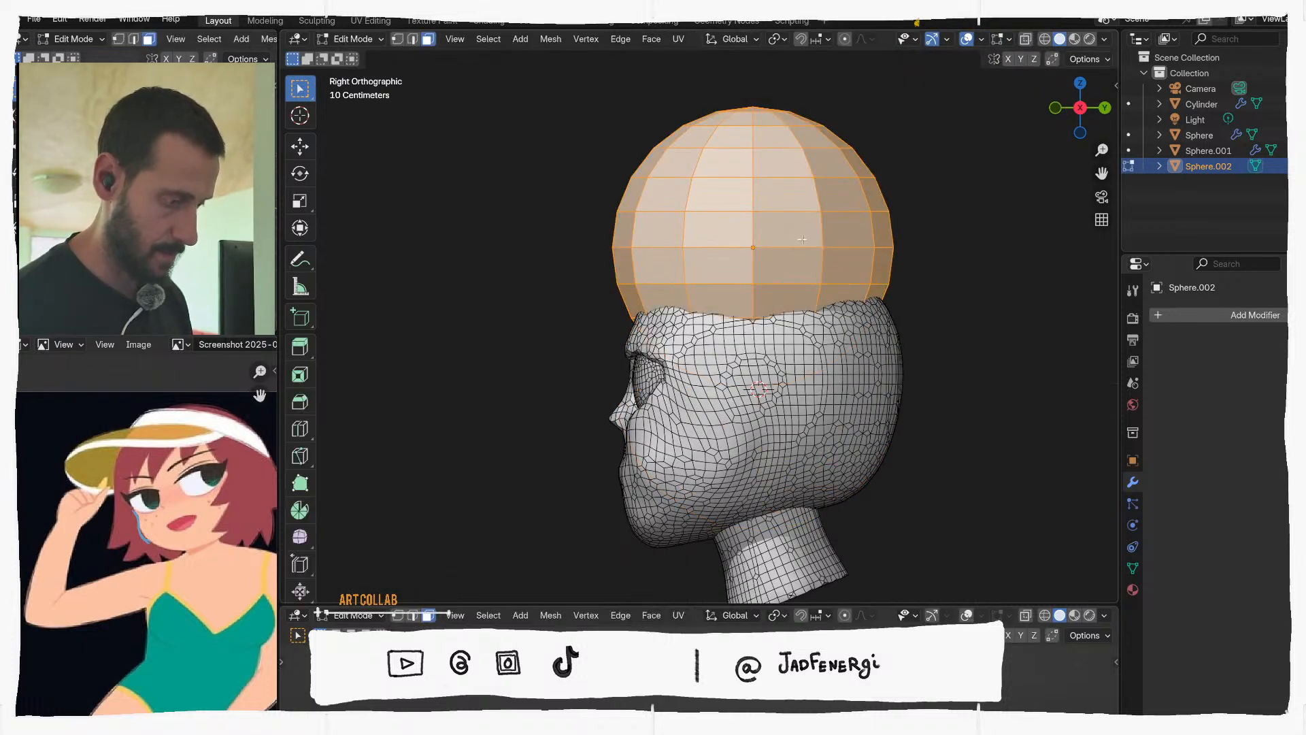
{"action": "key", "text": "alt+z"}
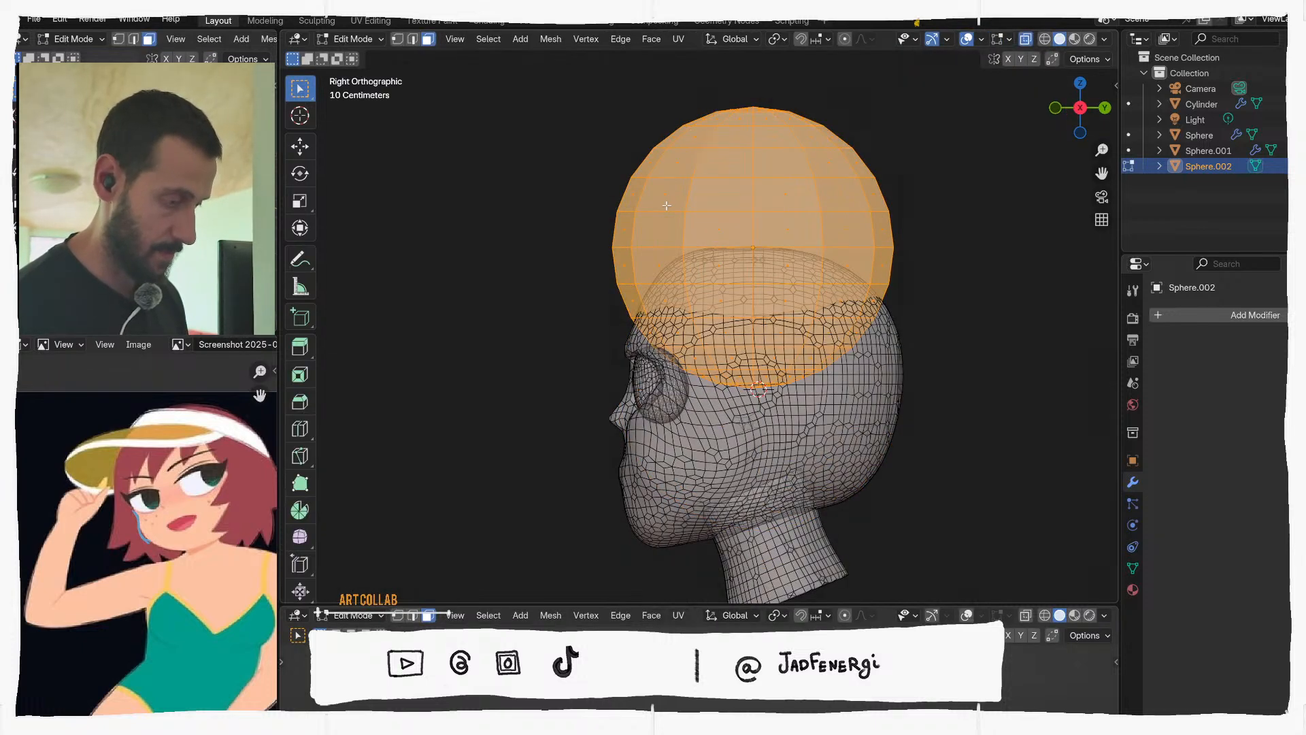
{"action": "left_click", "coordinate": [544, 302]}
{"action": "left_click_drag", "start_coordinate": [490, 406], "coordinate": [1005, 258]}
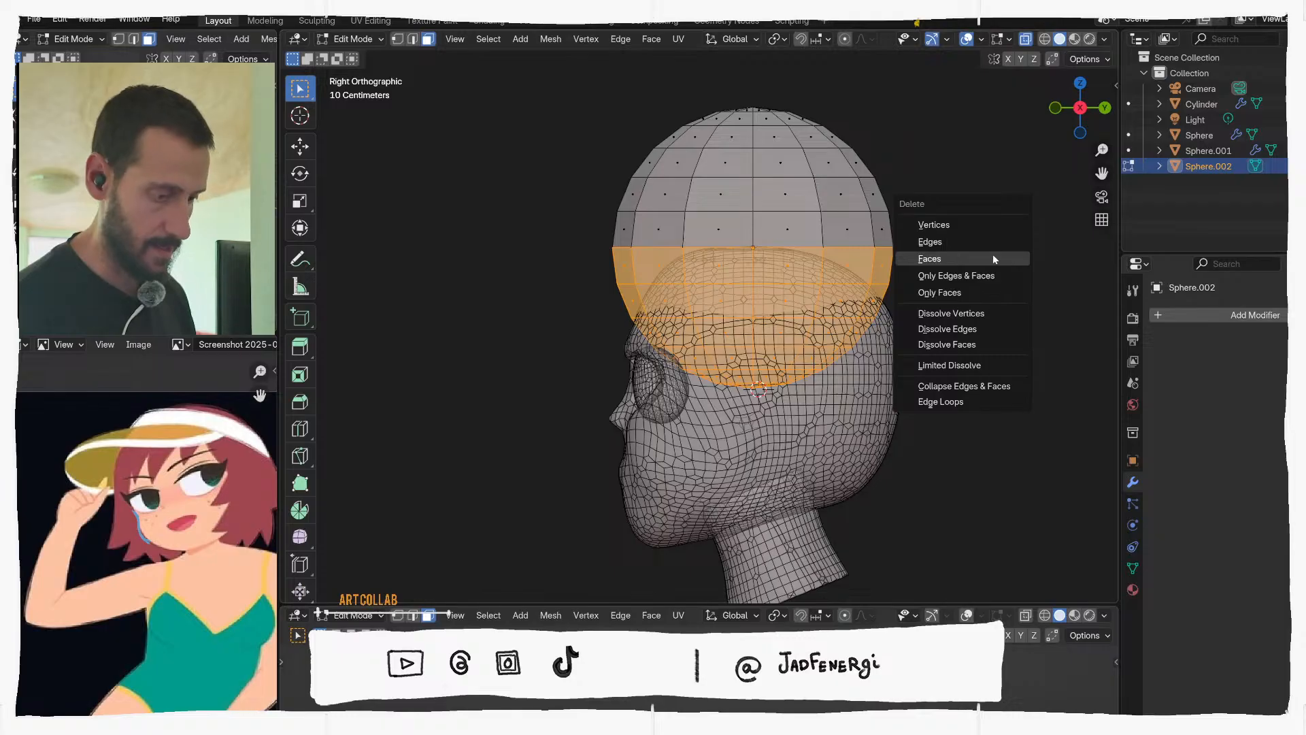
{"action": "left_click", "coordinate": [929, 259]}
{"action": "key", "text": "Tab"}
{"action": "middle_click_drag", "start_coordinate": [681, 231], "coordinate": [584, 225]}
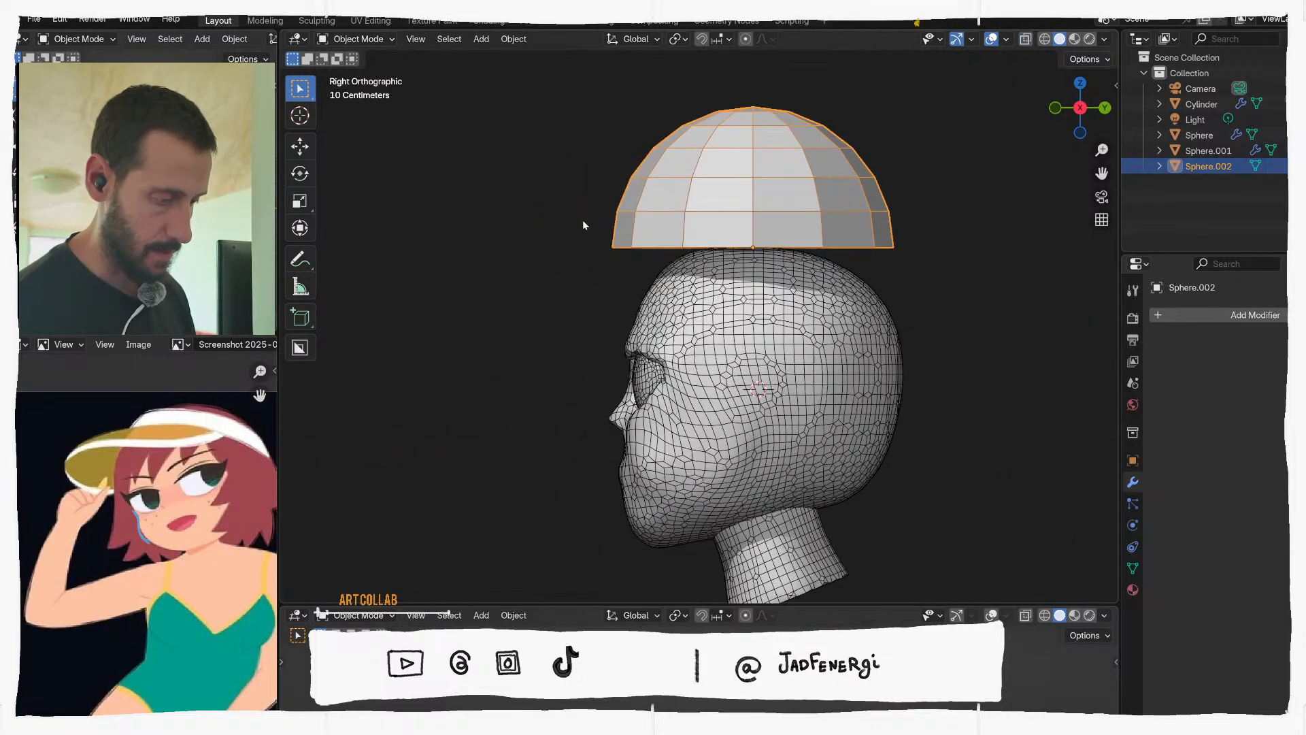
Lower the half-sphere onto the skull in the right view and tilt it backward
{"action": "key", "text": "g"}
{"action": "left_click", "coordinate": [879, 281]}
{"action": "key", "text": "r"}
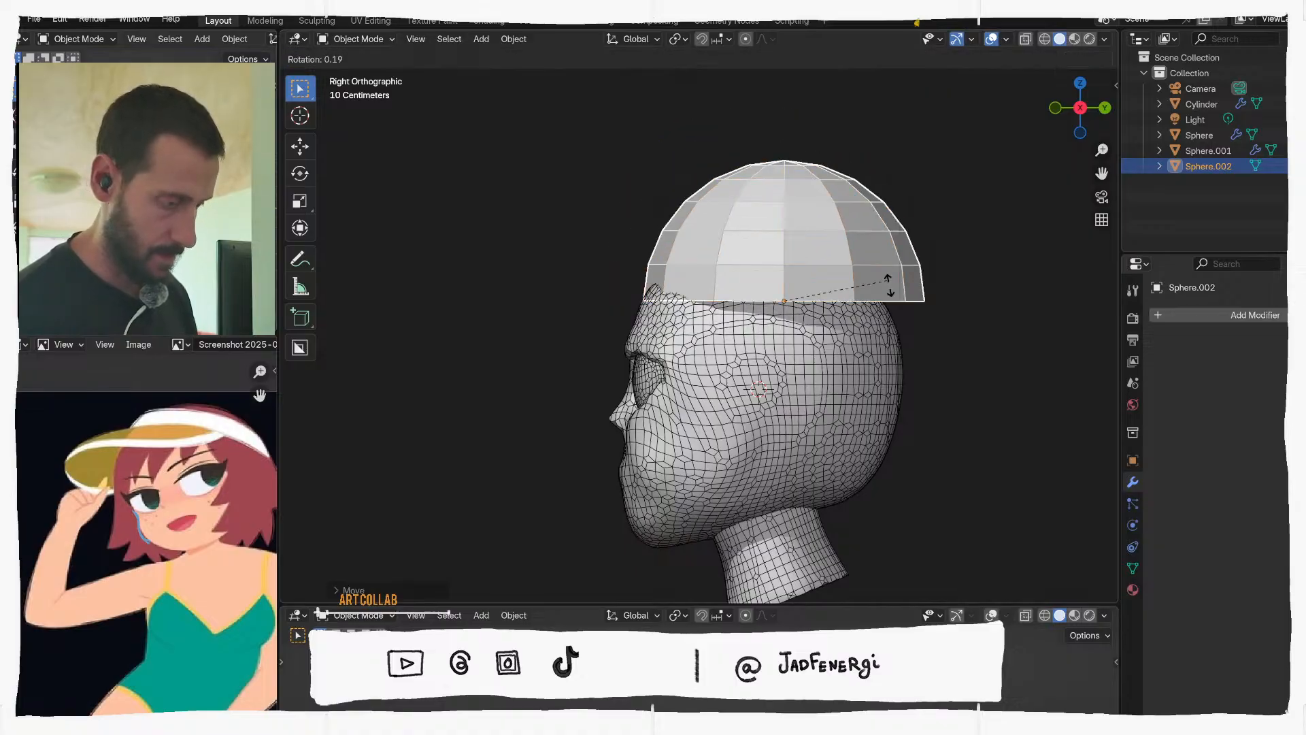
{"action": "left_click", "coordinate": [889, 307]}
{"action": "key", "text": "g"}
{"action": "left_click", "coordinate": [874, 306]}
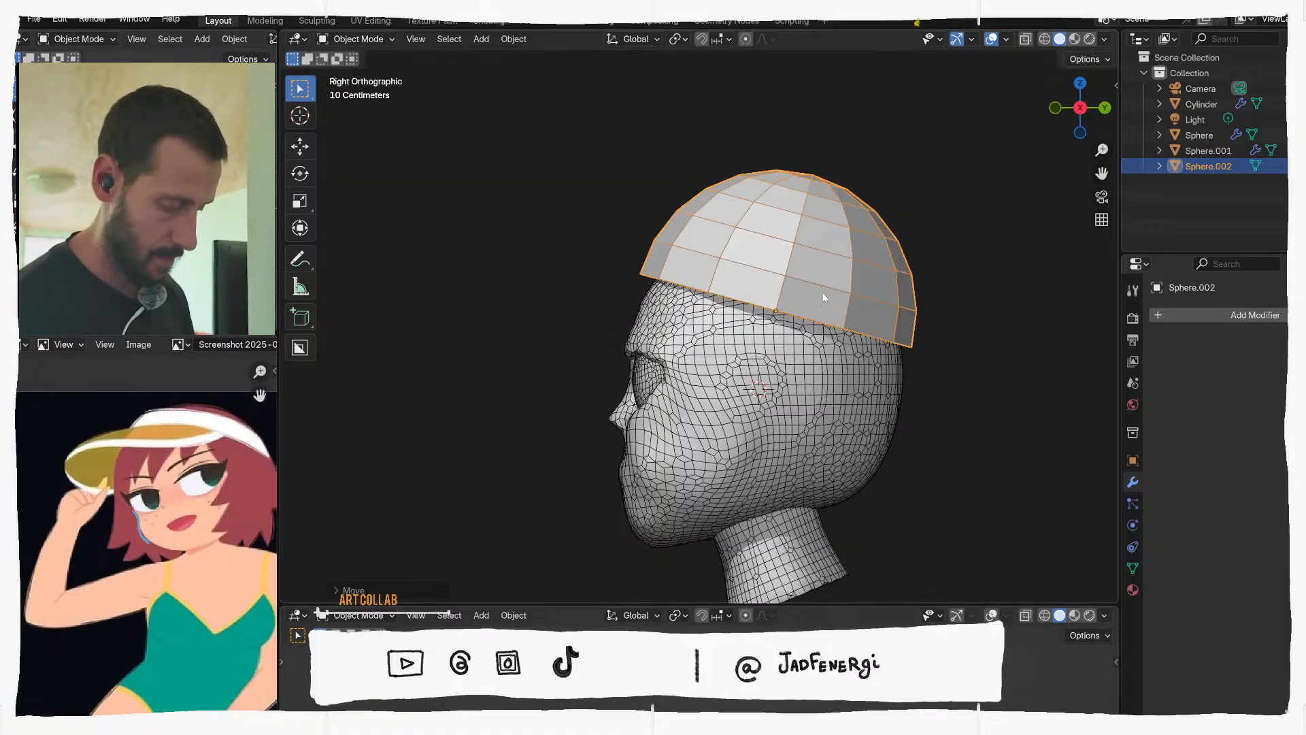
Flatten the dome by scaling it down along its local Z axis
{"action": "key", "text": "s"}
{"action": "key", "text": "z"}
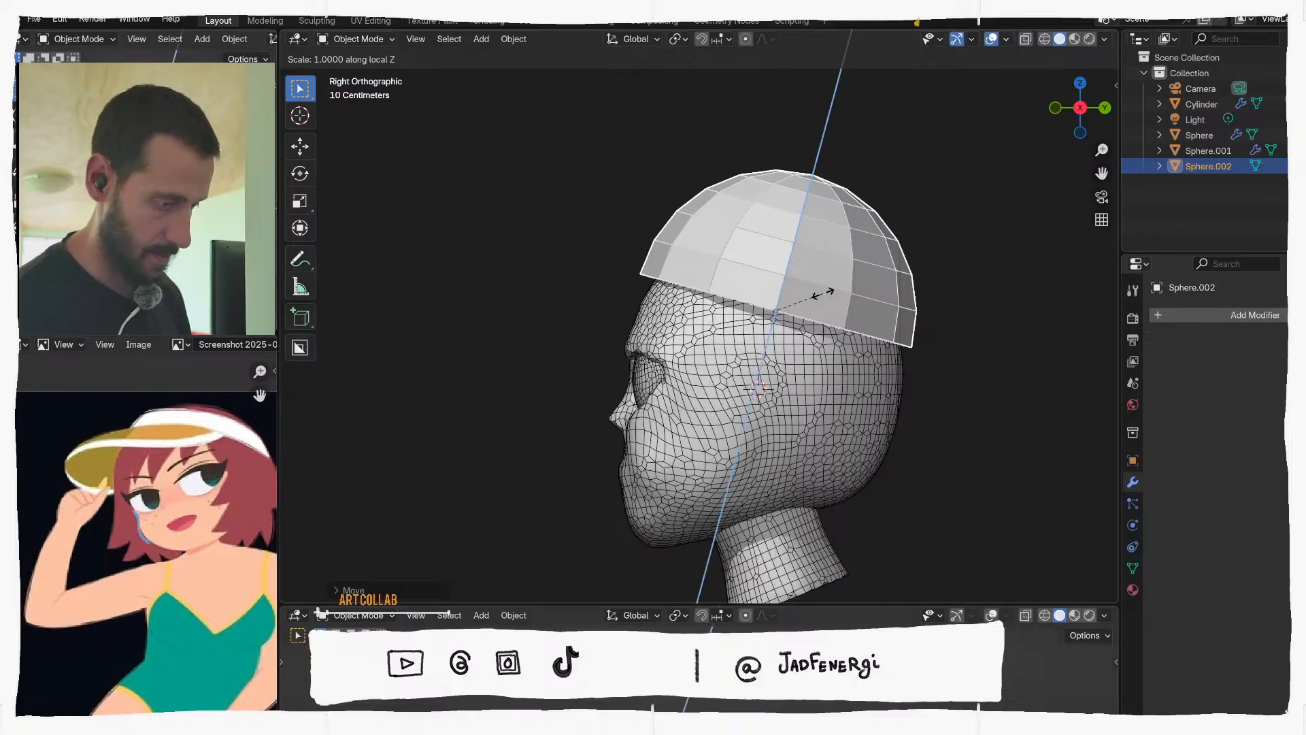
{"action": "left_click", "coordinate": [808, 327]}
Extrude the dome's side and back rim edges downward in two rows, scaling the first row outward
{"action": "key", "text": "Tab"}
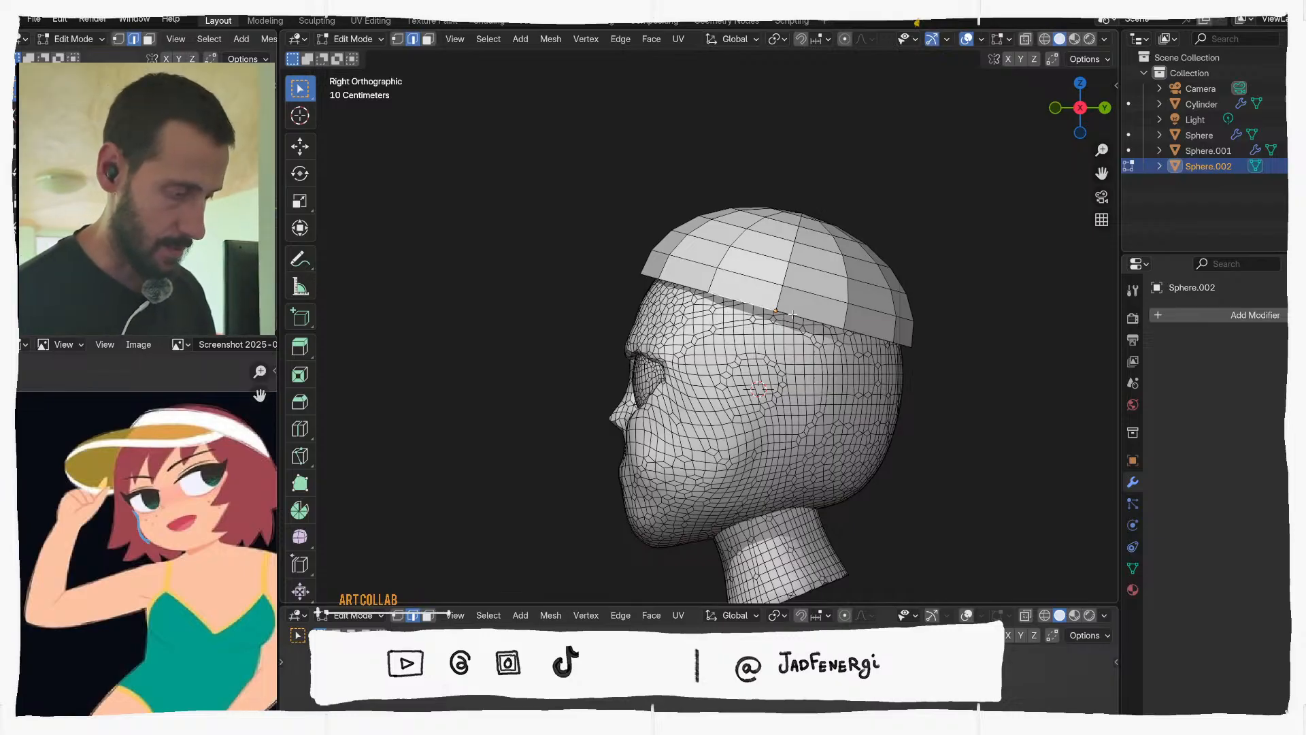
{"action": "middle_click_drag", "start_coordinate": [793, 314], "coordinate": [742, 328]}
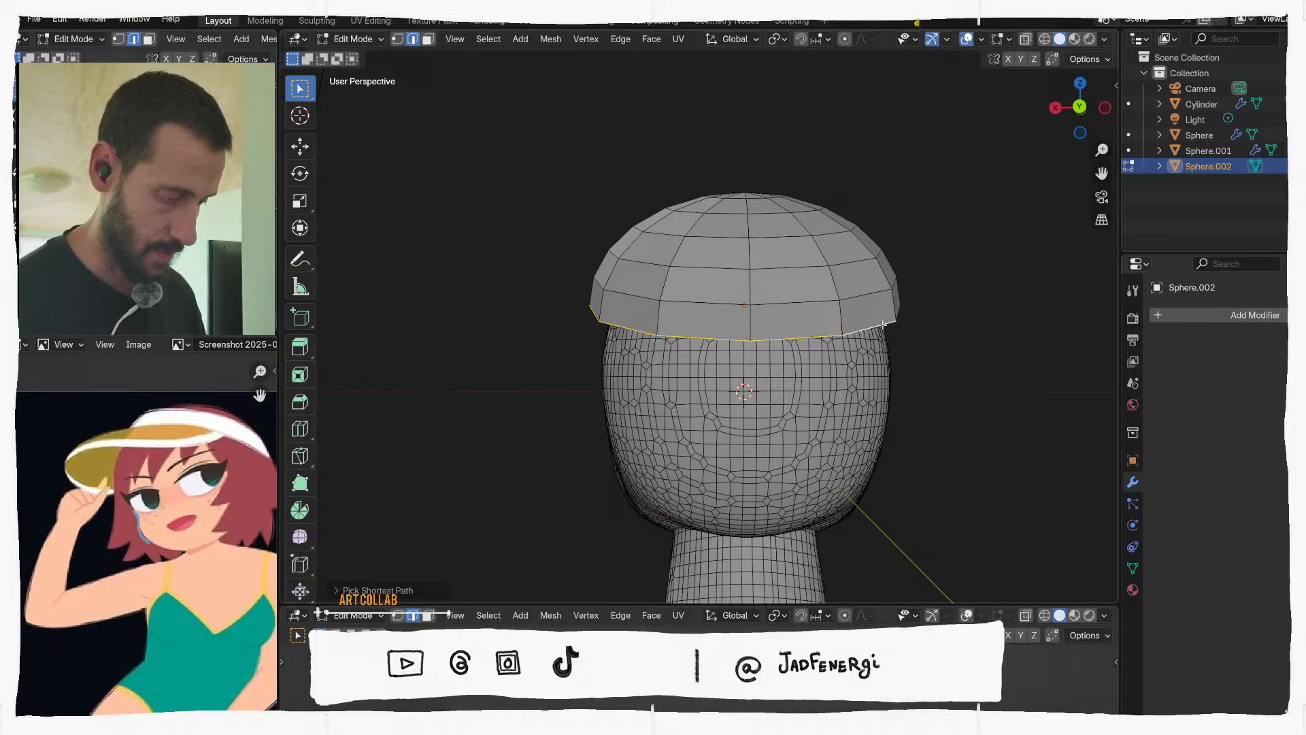
{"action": "middle_click_drag", "start_coordinate": [883, 326], "coordinate": [670, 310]}
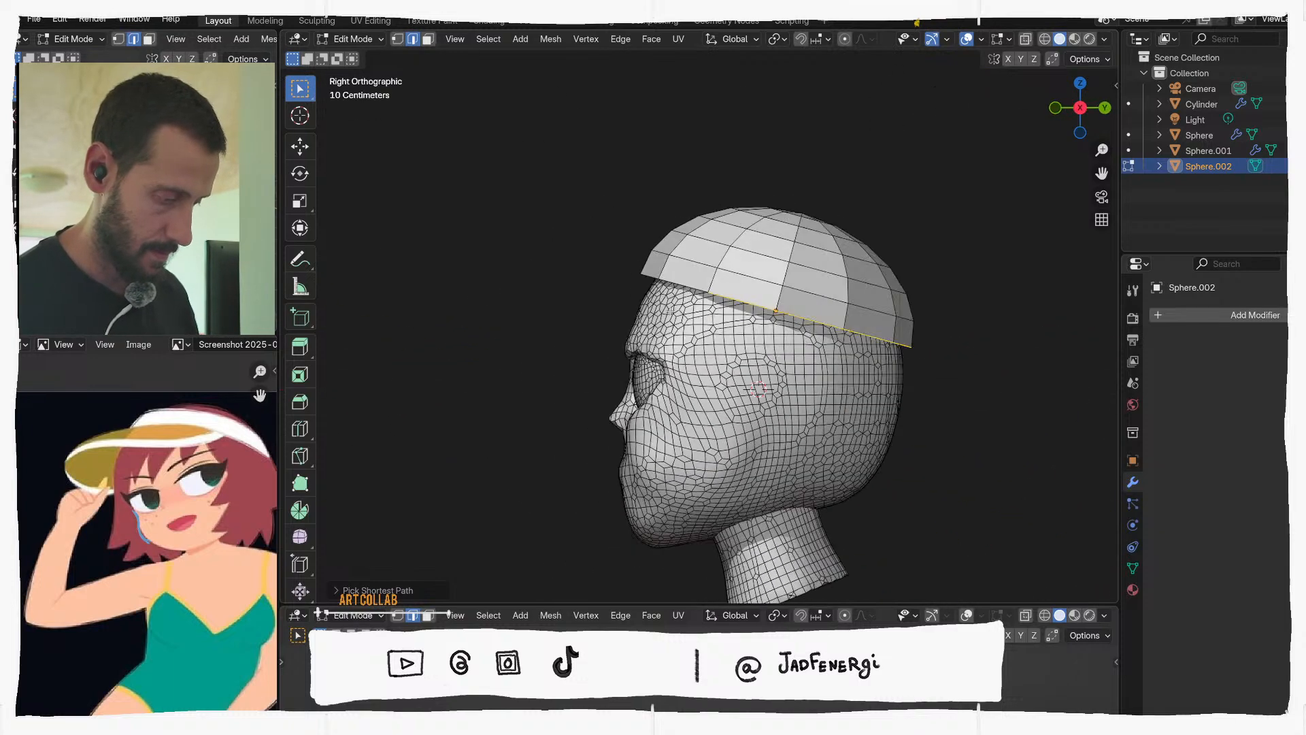
{"action": "key", "text": "e"}
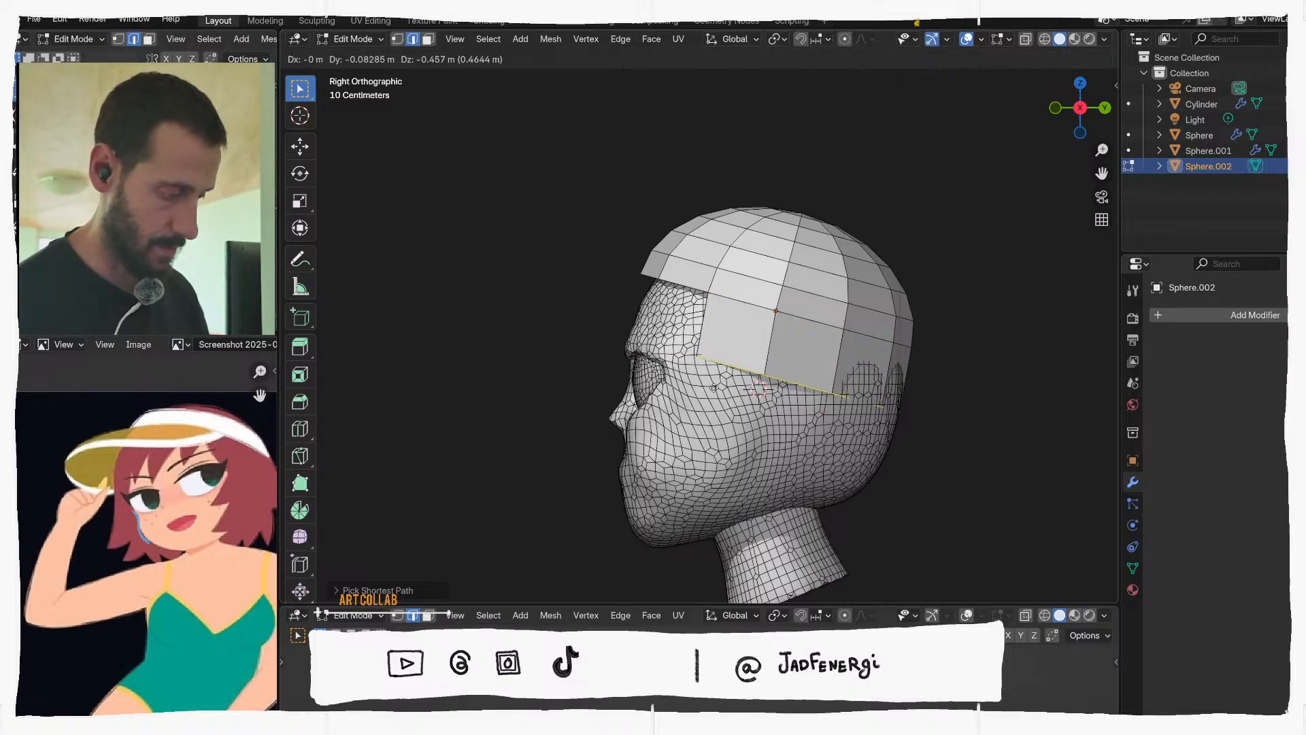
{"action": "left_click", "coordinate": [719, 403]}
{"action": "key", "text": "s"}
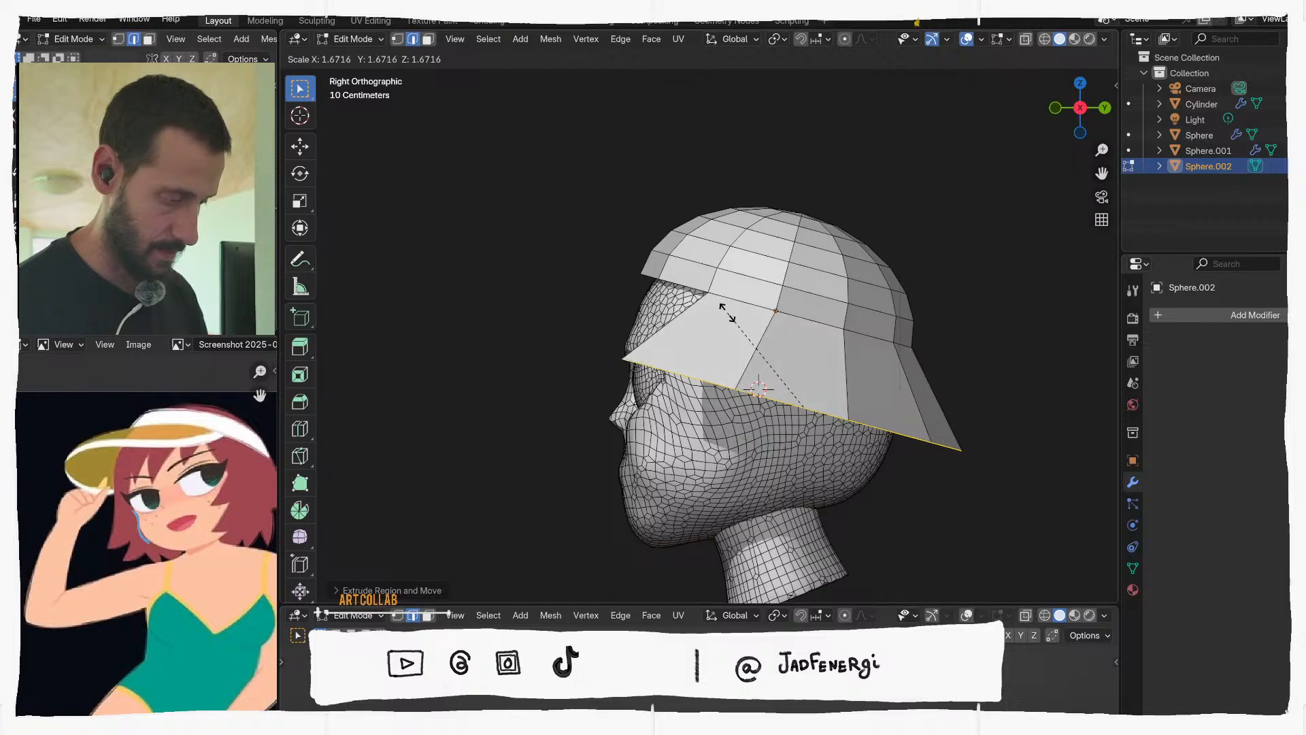
{"action": "left_click", "coordinate": [816, 331]}
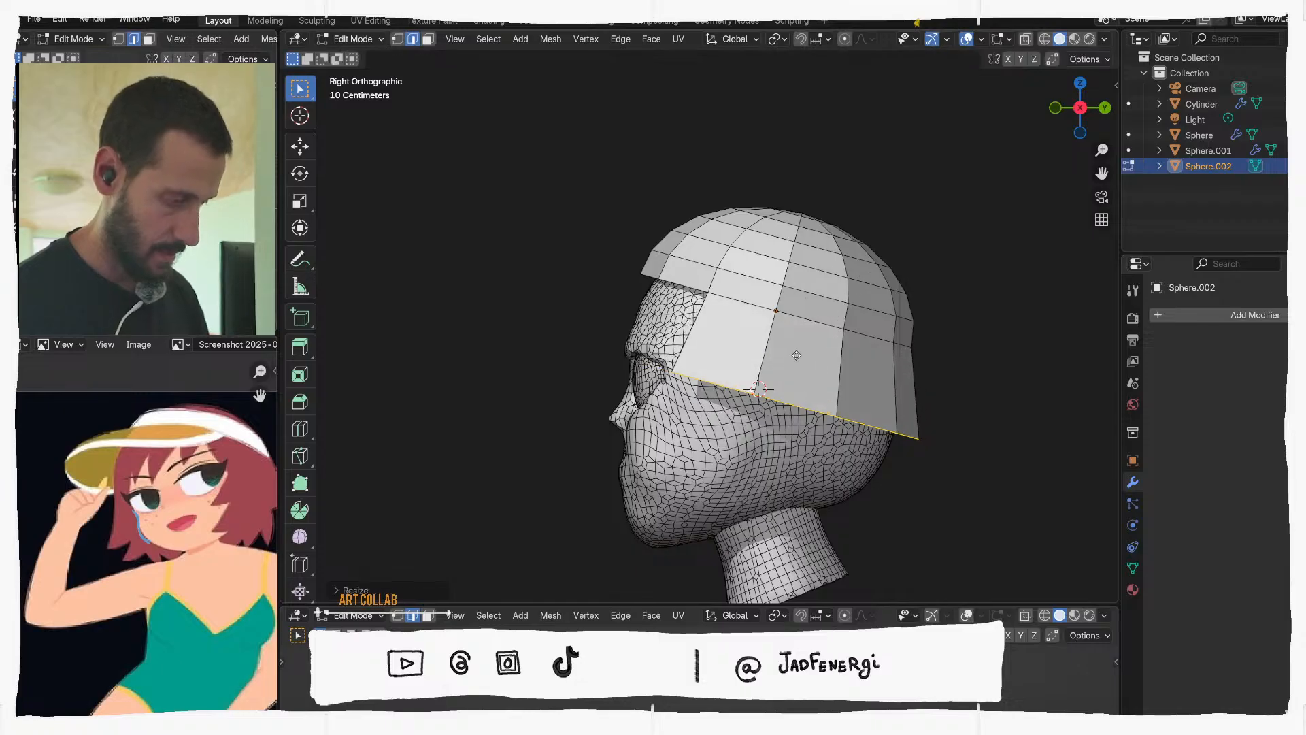
{"action": "key", "text": "e"}
{"action": "left_click", "coordinate": [786, 417]}
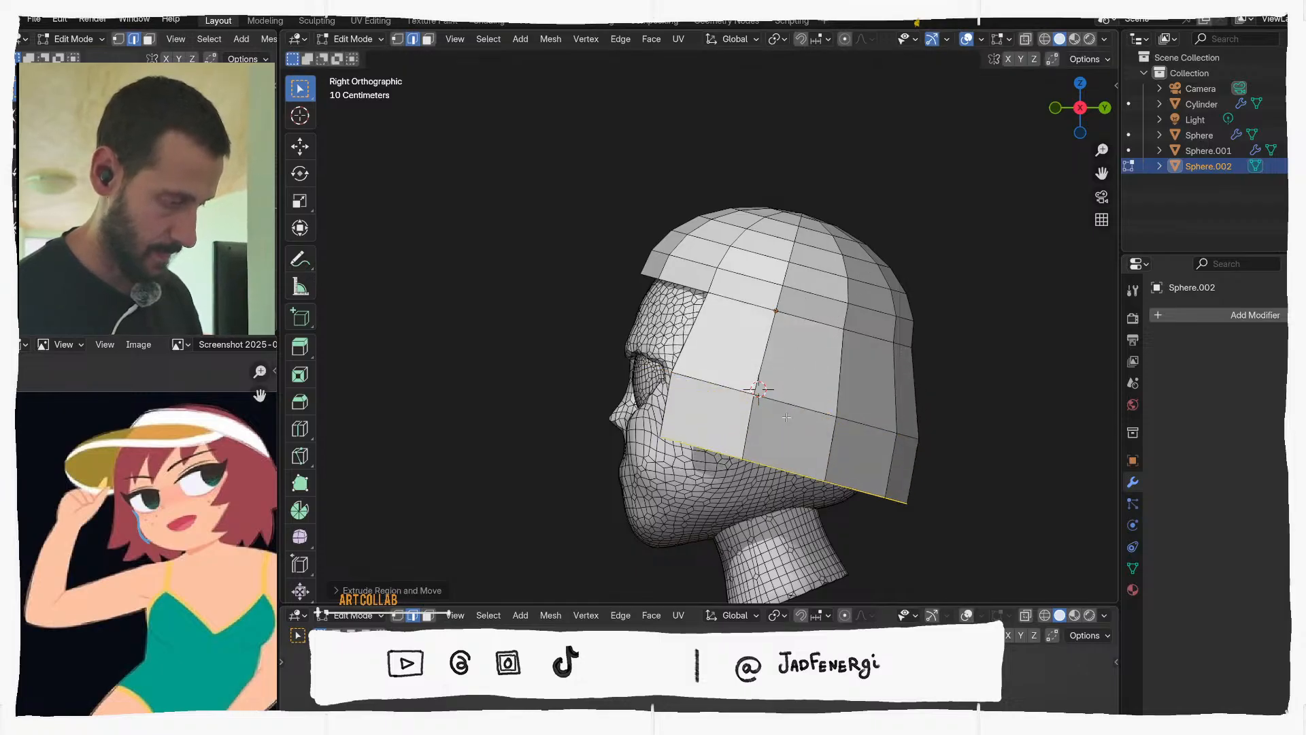
Scale the edge loop between the two extruded hair rows inward in the front view
{"action": "middle_click_drag", "start_coordinate": [786, 417], "coordinate": [962, 399], "text": "alt"}
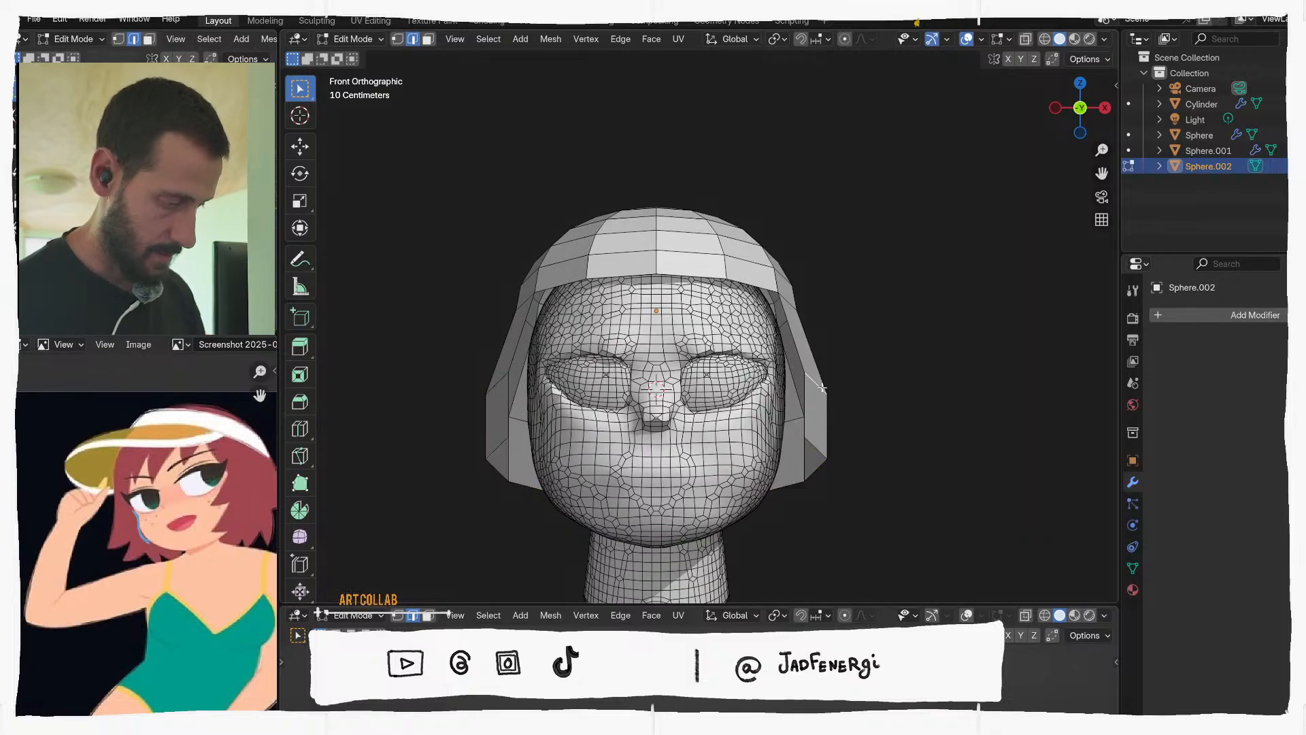
{"action": "key", "text": "s"}
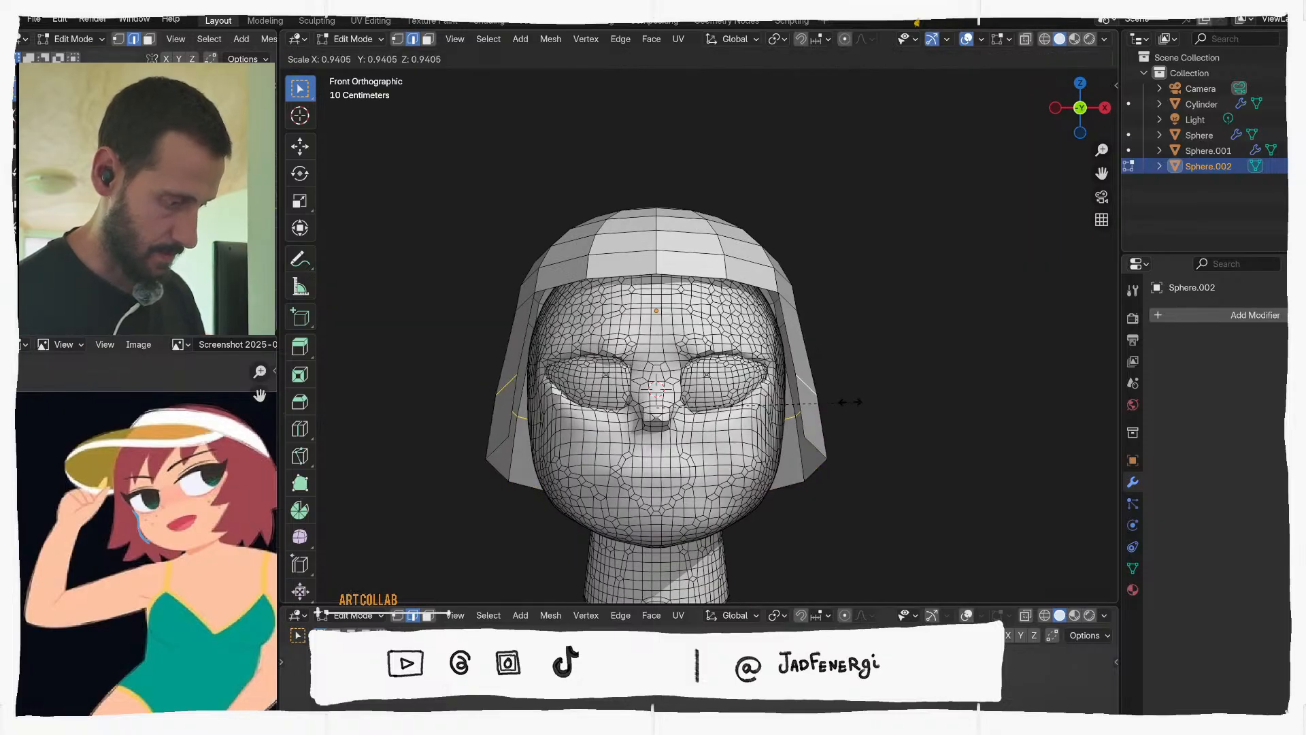
{"action": "left_click", "coordinate": [842, 393]}
Extrude the hair mesh's bottom rim edges further down in the right view
{"action": "middle_click_drag", "start_coordinate": [842, 393], "coordinate": [681, 399]}
{"action": "left_click", "coordinate": [728, 437], "text": "alt"}
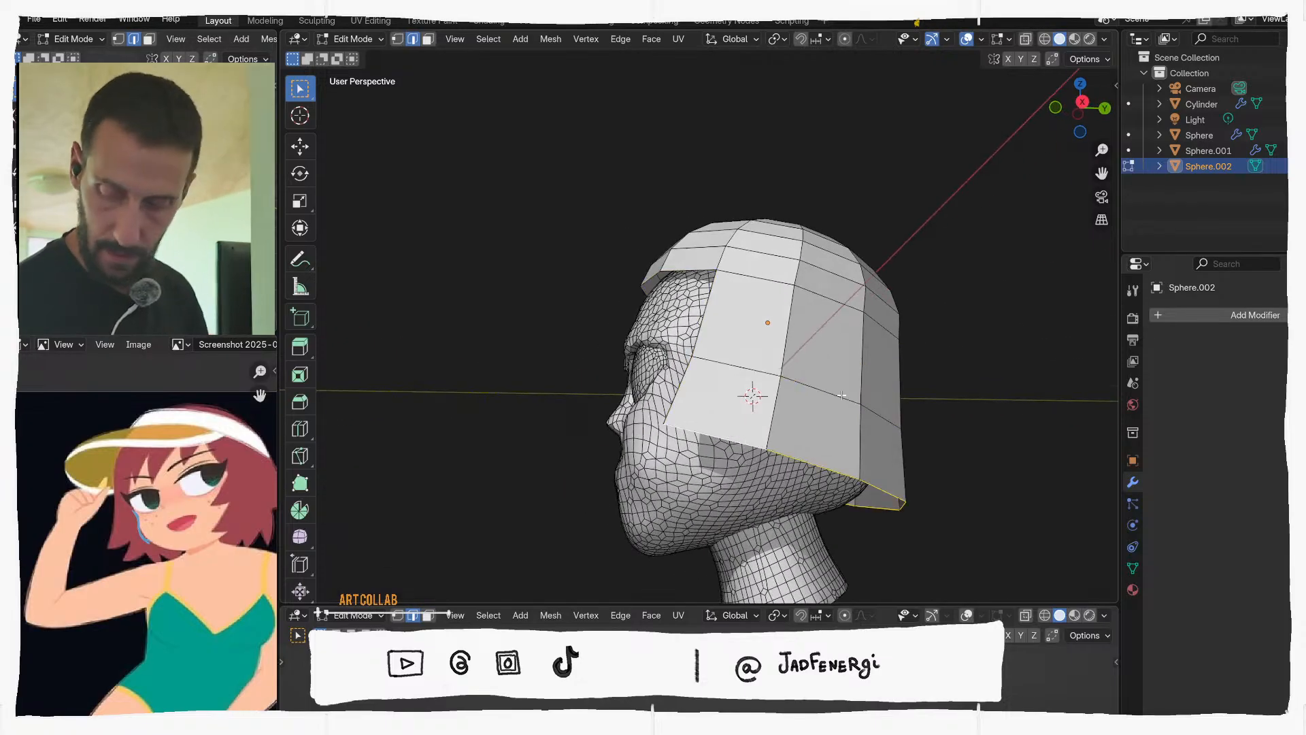
{"action": "key", "text": "KP_3"}
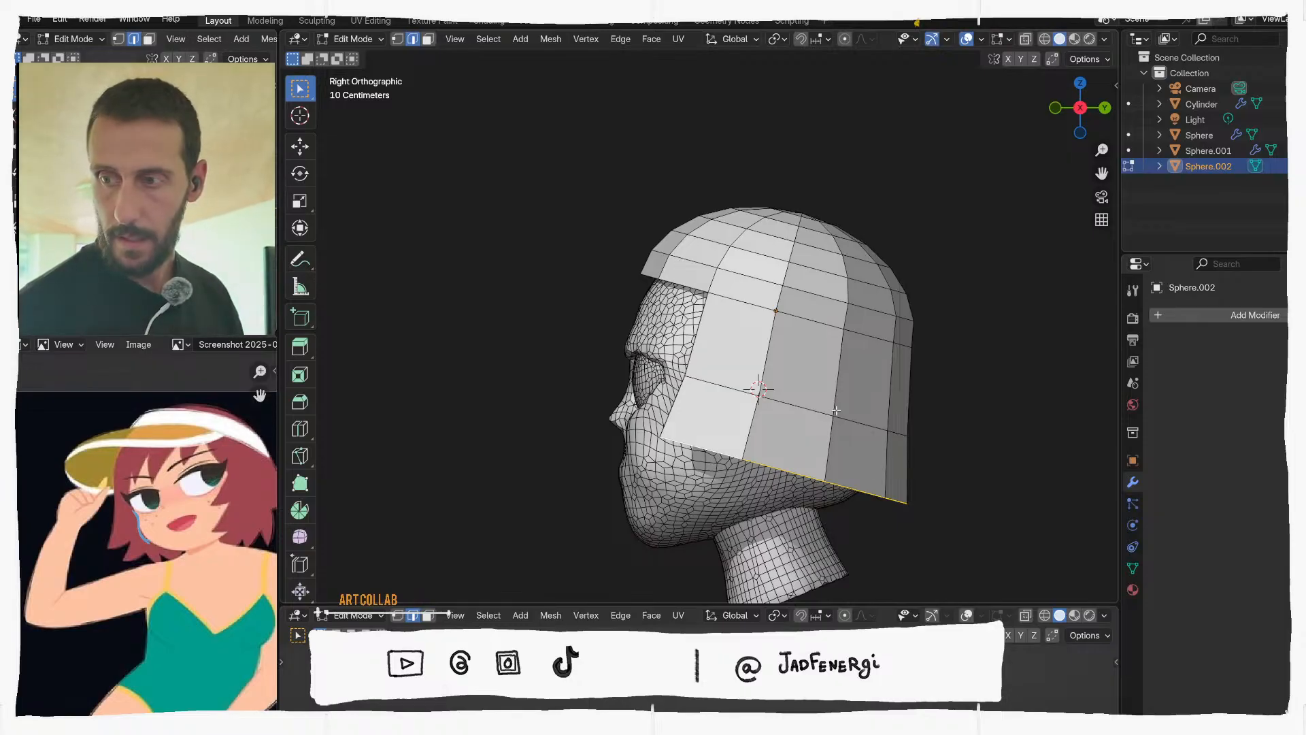
{"action": "scroll", "coordinate": [836, 411], "scroll_direction": "down", "scroll_amount": 1}
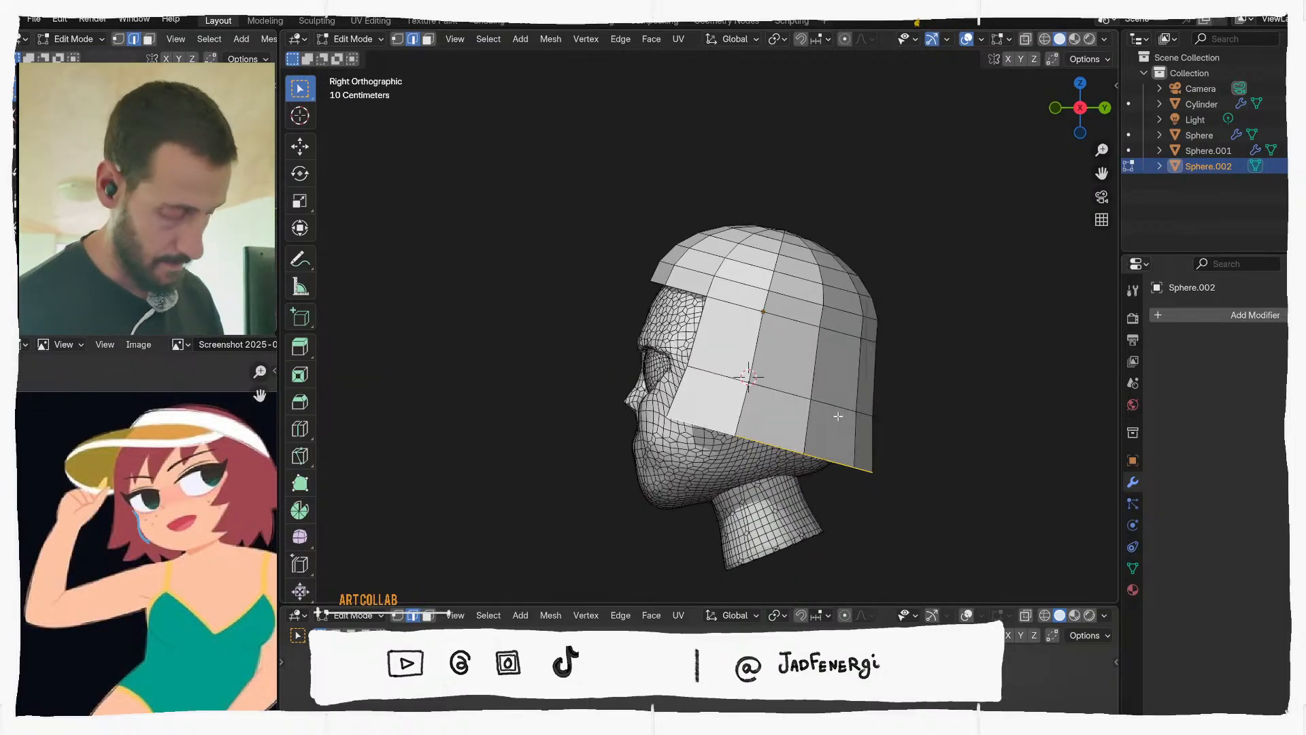
{"action": "key", "text": "e"}
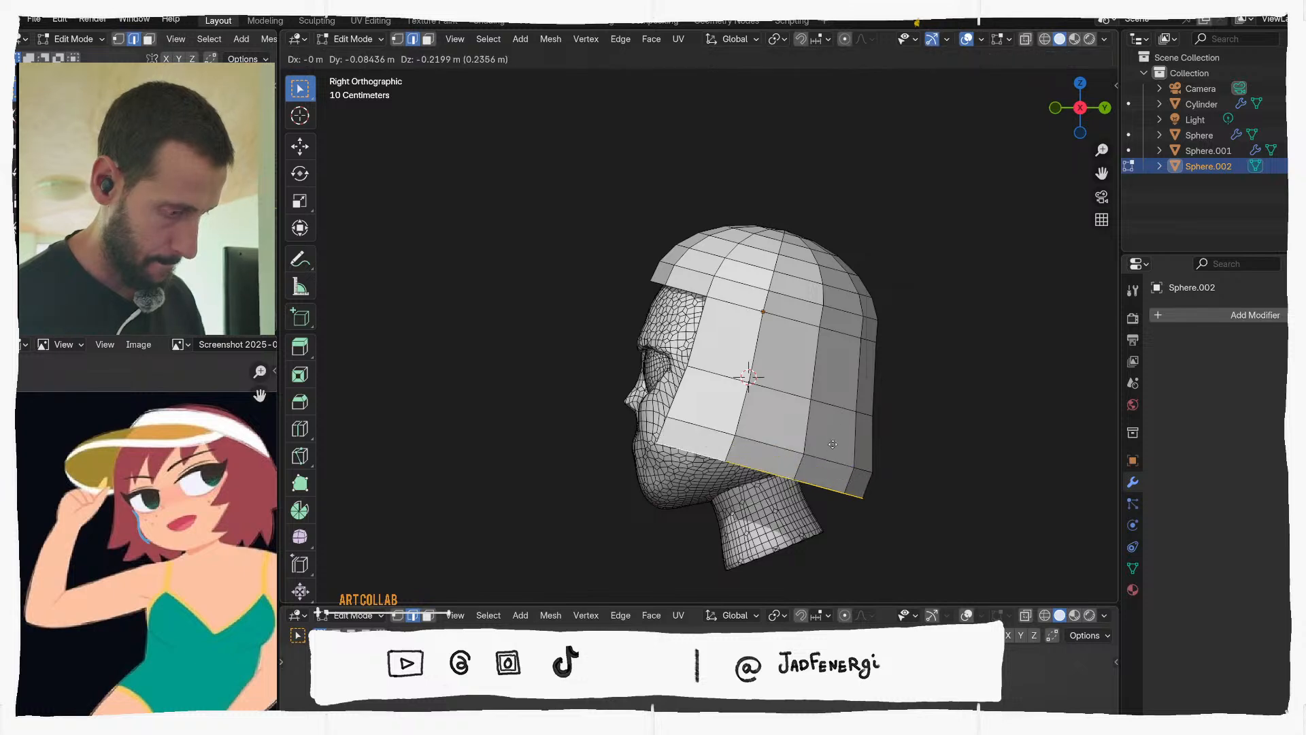
{"action": "left_click", "coordinate": [814, 452]}
Scale the front side vertices of the hair mesh inward toward the face in the front view
{"action": "middle_click_drag", "start_coordinate": [814, 452], "coordinate": [872, 440]}
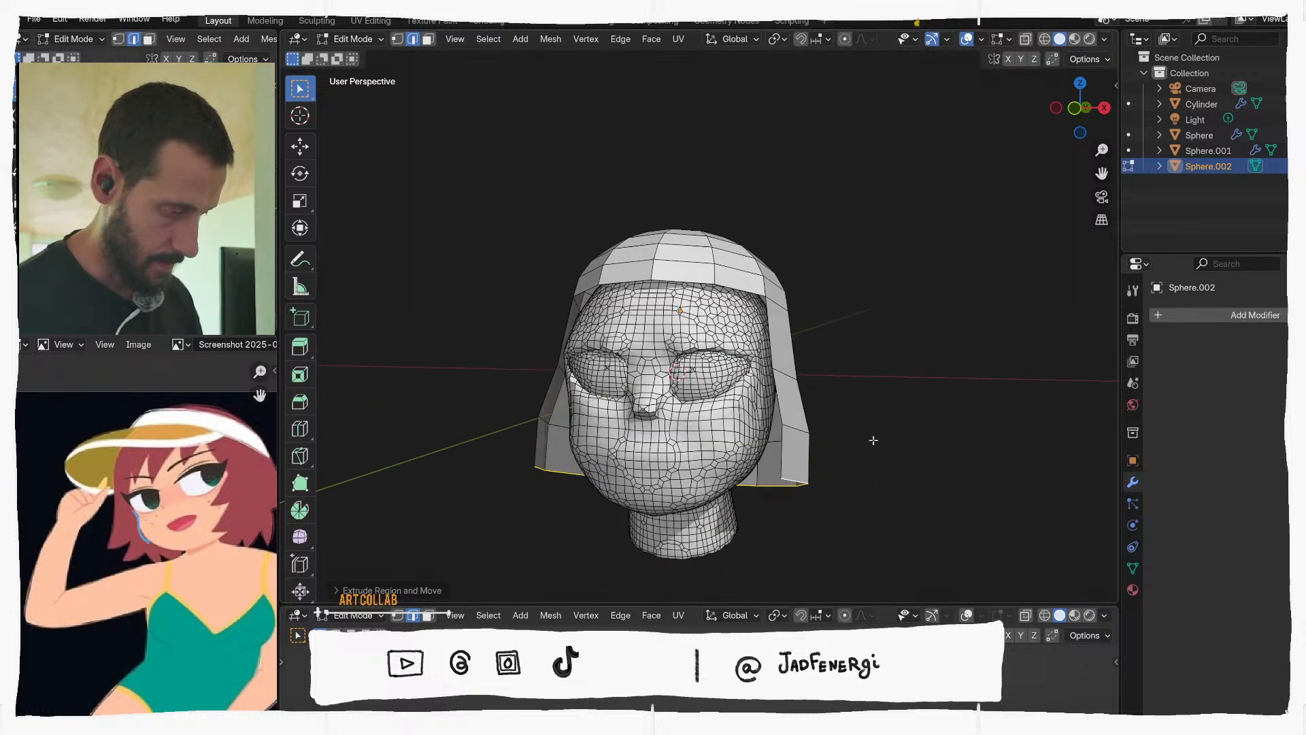
{"action": "scroll", "coordinate": [799, 426], "scroll_direction": "down", "scroll_amount": 1}
{"action": "key", "text": "KP_1"}
{"action": "scroll", "coordinate": [812, 426], "scroll_direction": "up", "scroll_amount": 1}
{"action": "key", "text": "1"}
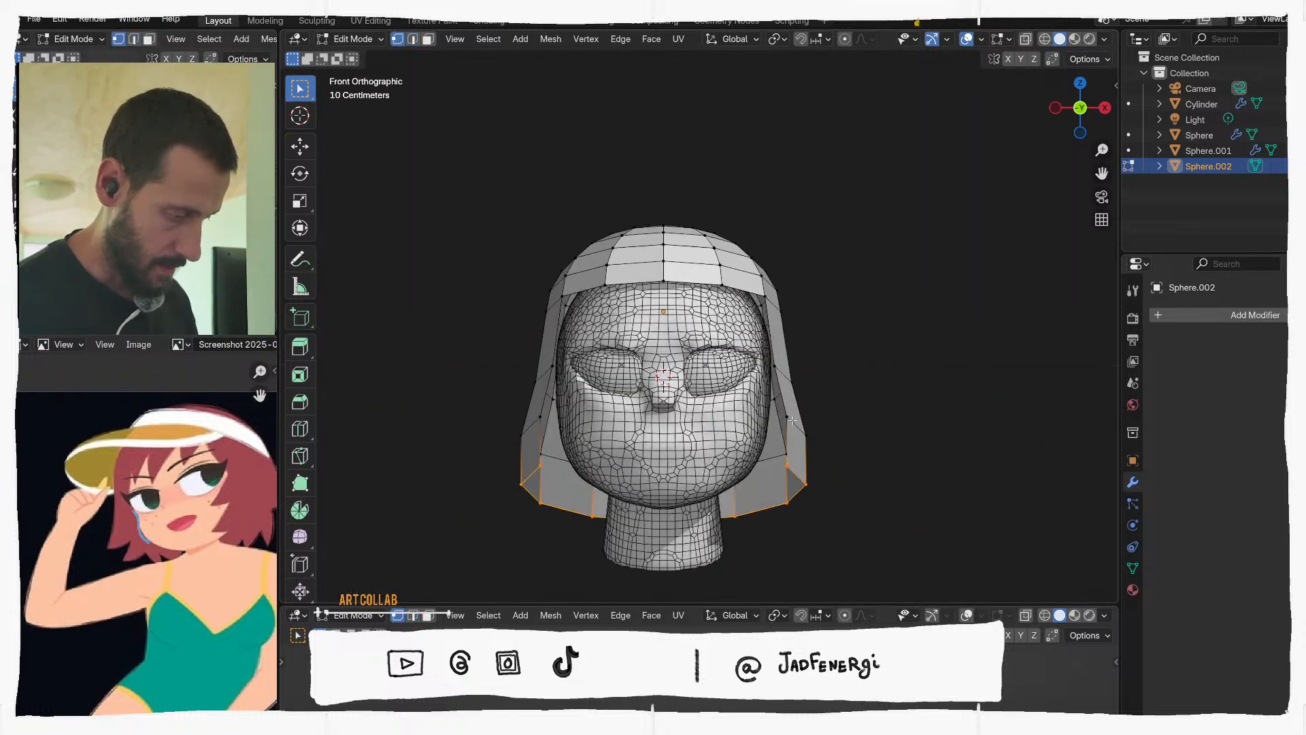
{"action": "scroll", "coordinate": [656, 405], "scroll_direction": "up", "scroll_amount": 1}
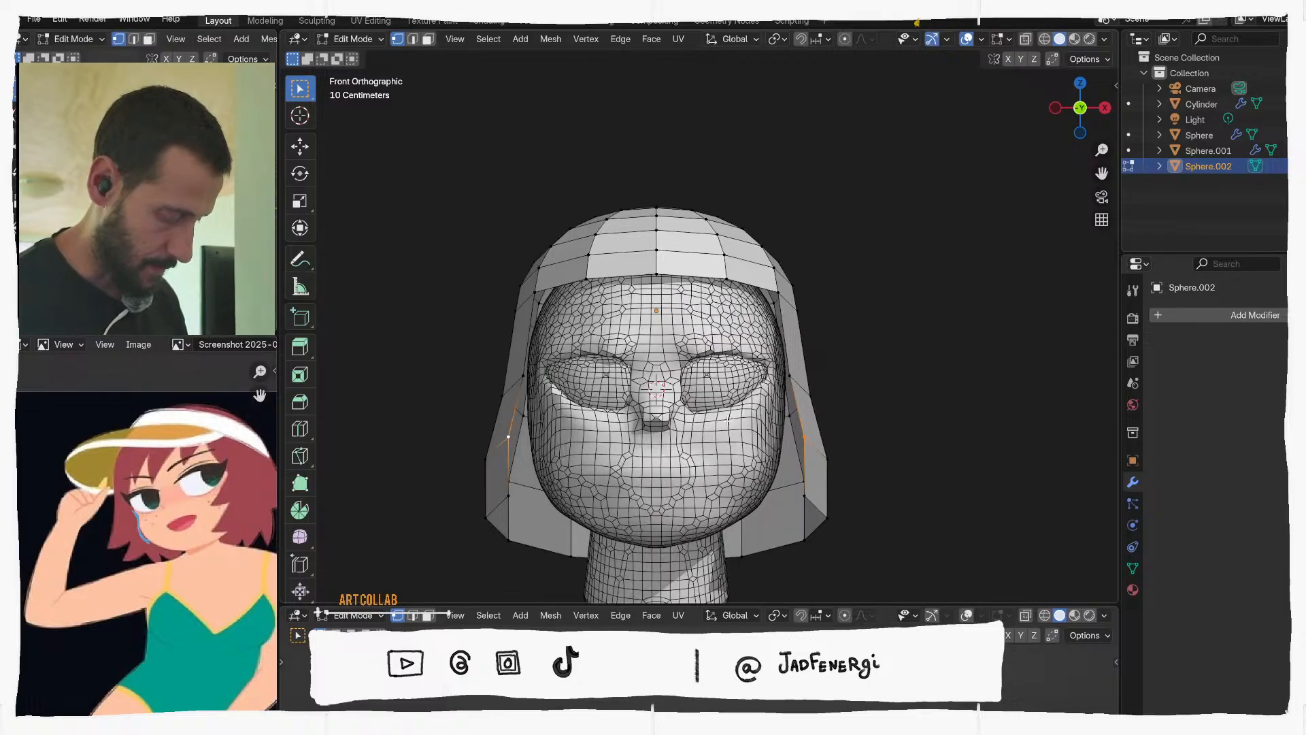
{"action": "key", "text": "s"}
{"action": "left_click", "coordinate": [723, 421]}
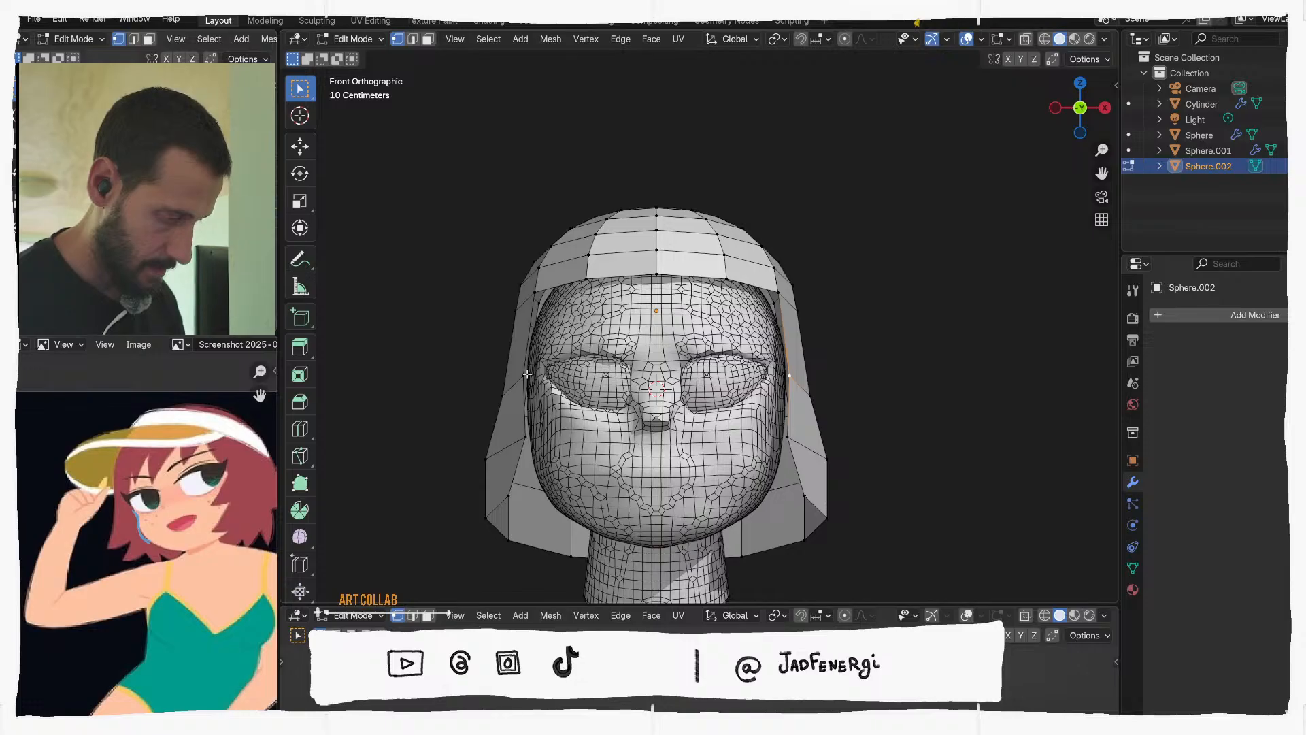
{"action": "key", "text": "s"}
{"action": "left_click", "coordinate": [716, 381]}
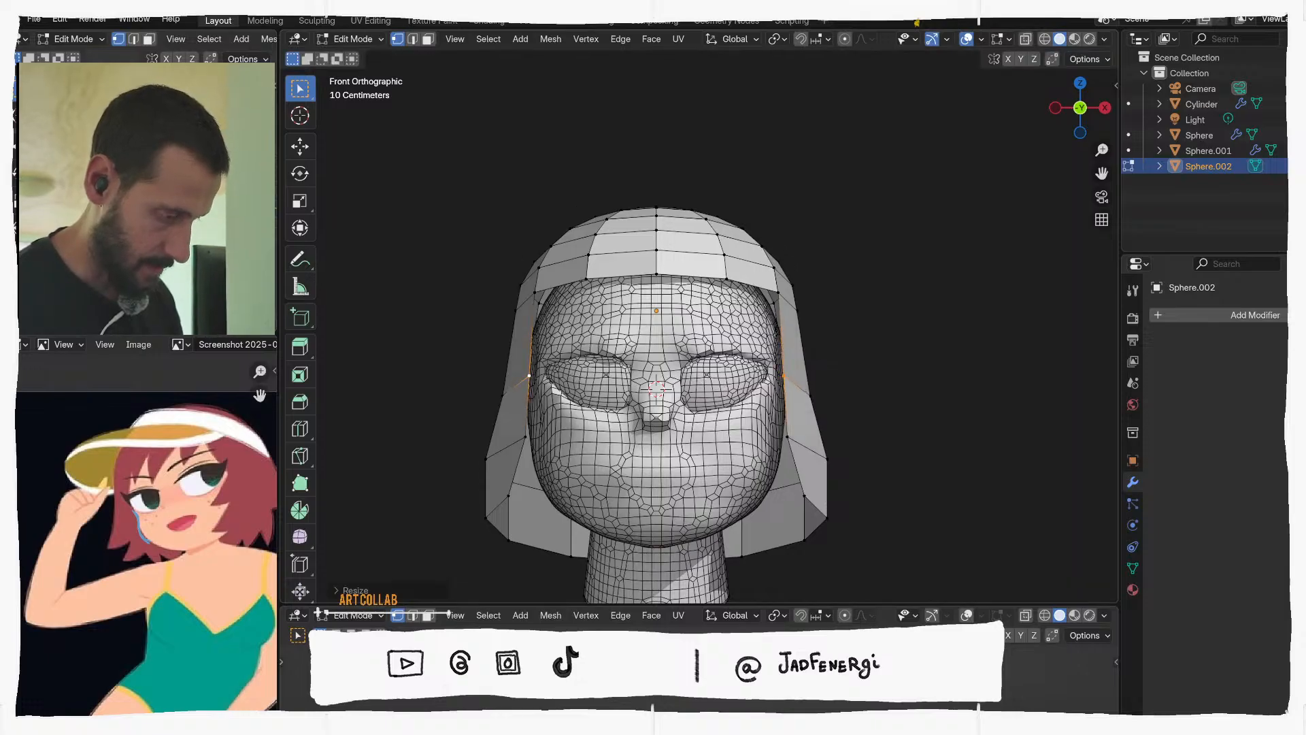
Move the front lower corner vertex of the hair forward and up in the right view
{"action": "middle_click_drag", "start_coordinate": [716, 381], "coordinate": [679, 355]}
{"action": "key", "text": "KP_3"}
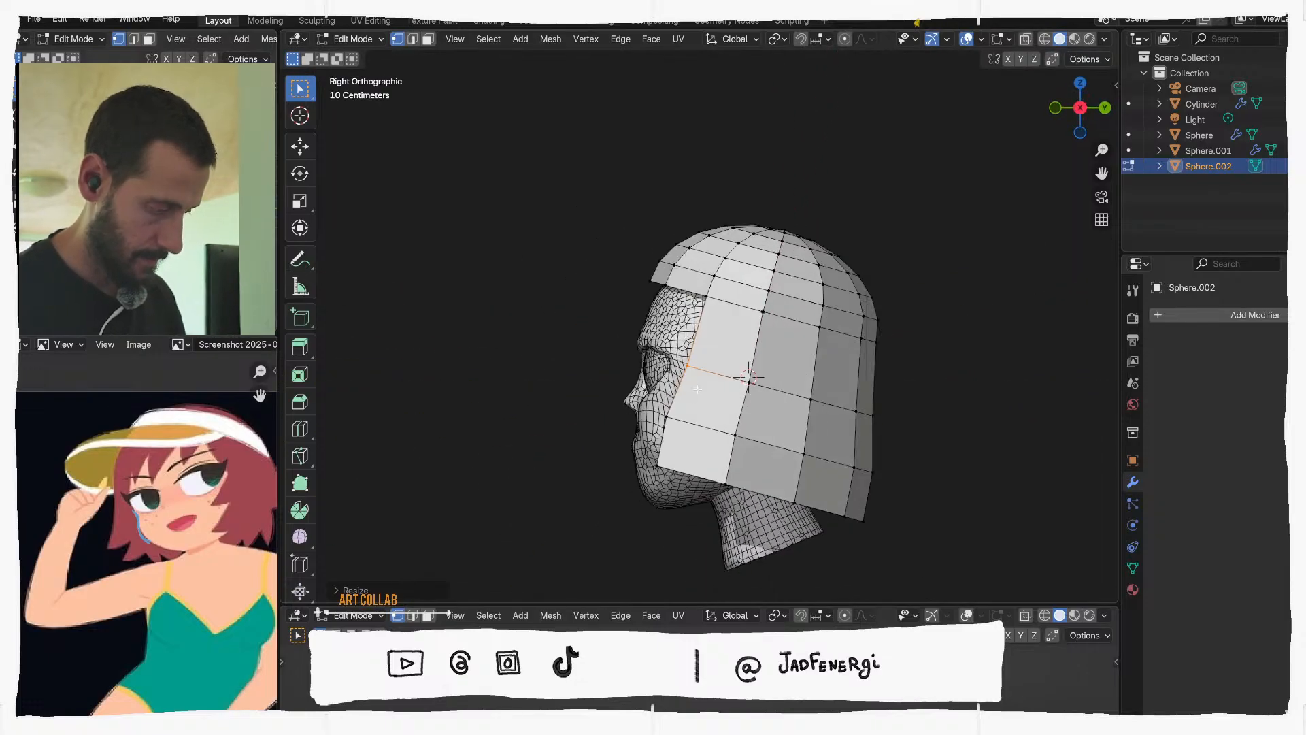
{"action": "key", "text": "g"}
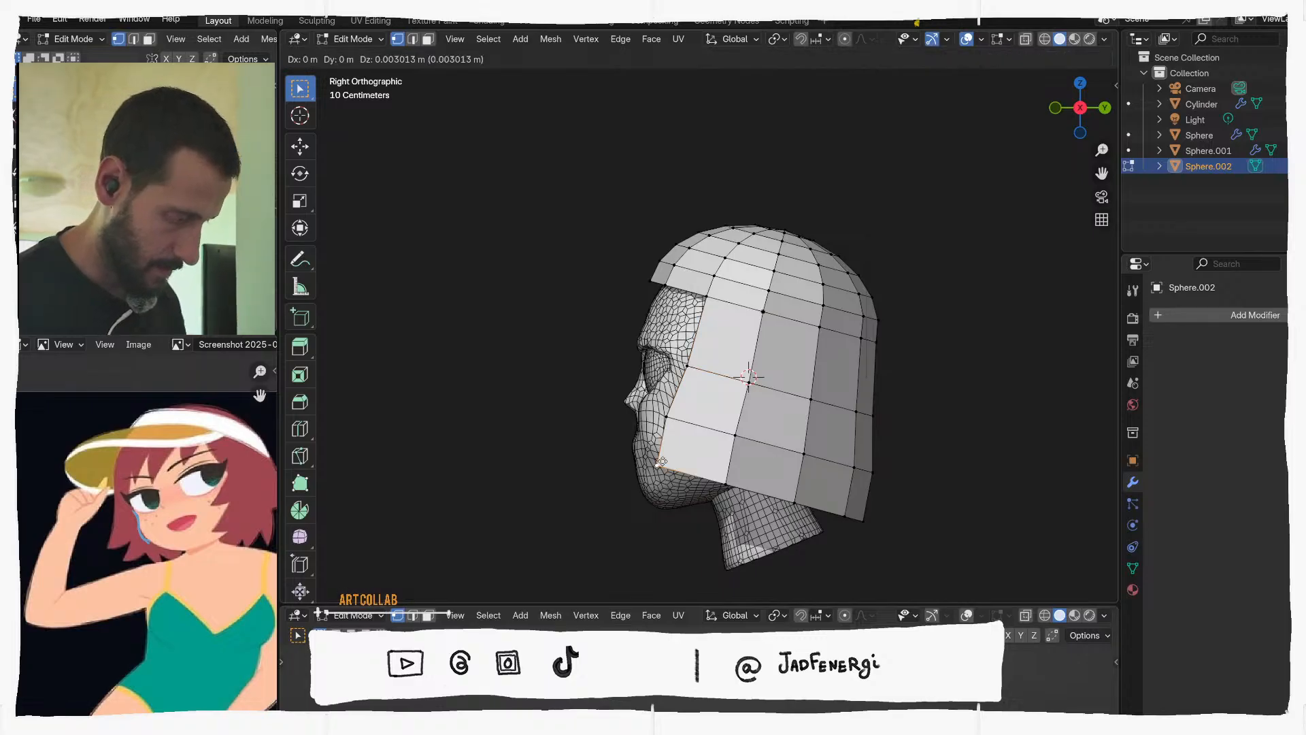
{"action": "left_click", "coordinate": [648, 451]}
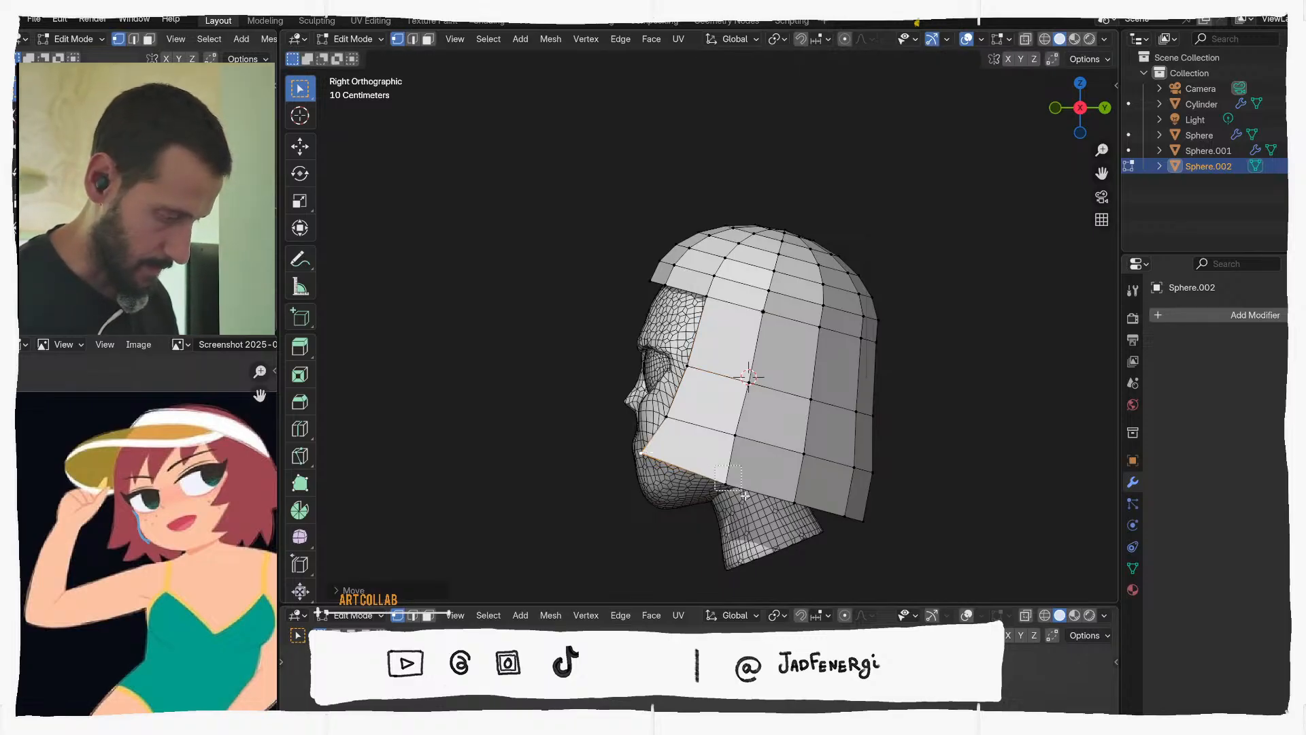
Turn on X-ray and move the opposite side's front lower corner vertex of the hair forward and up
{"action": "left_click_drag", "start_coordinate": [745, 495], "coordinate": [744, 493], "text": "shift"}
{"action": "key", "text": "alt+z"}
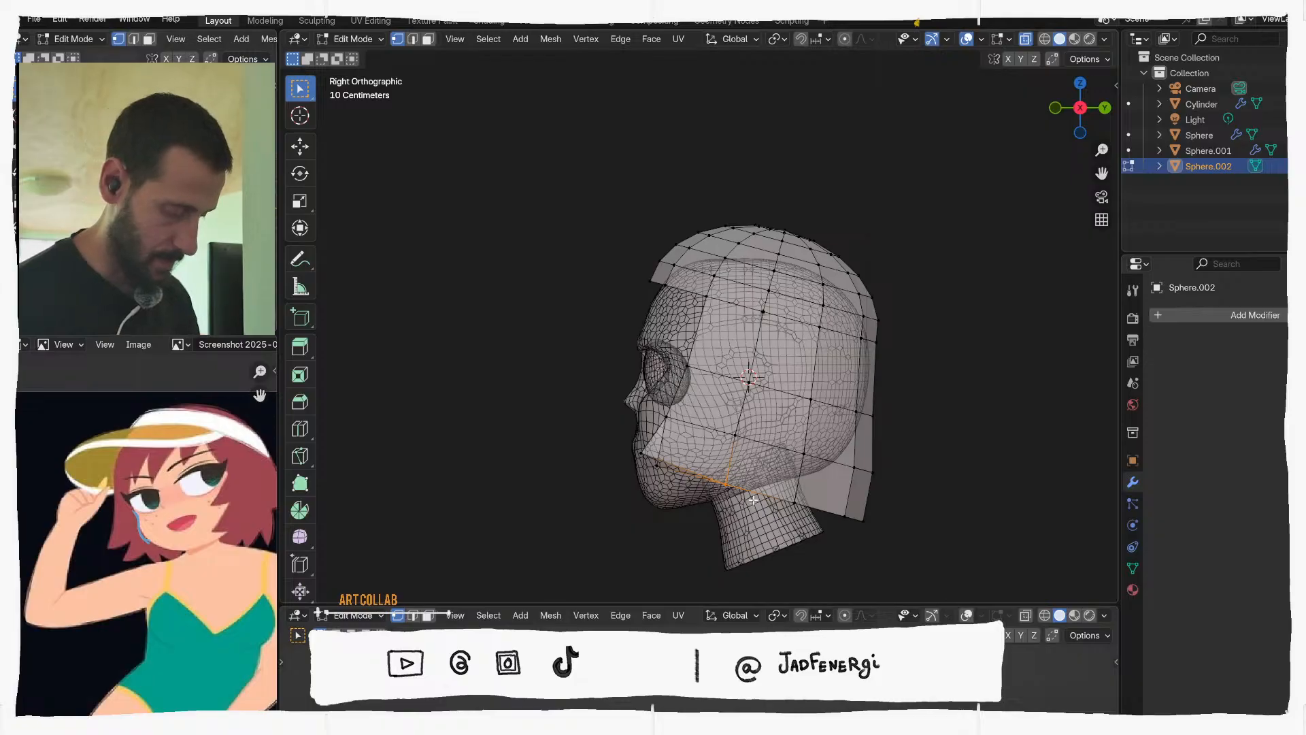
{"action": "scroll", "coordinate": [753, 500], "scroll_direction": "up", "scroll_amount": 1}
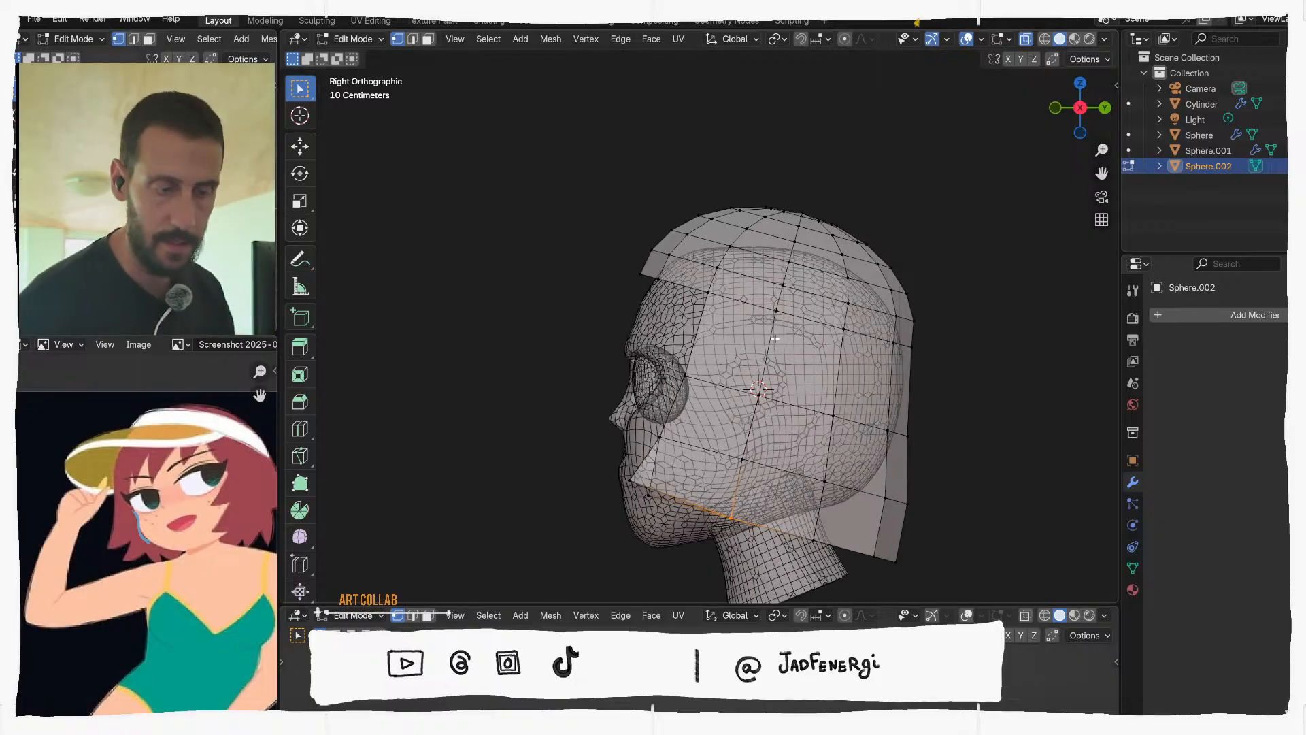
{"action": "scroll", "coordinate": [707, 519], "scroll_direction": "up", "scroll_amount": 1}
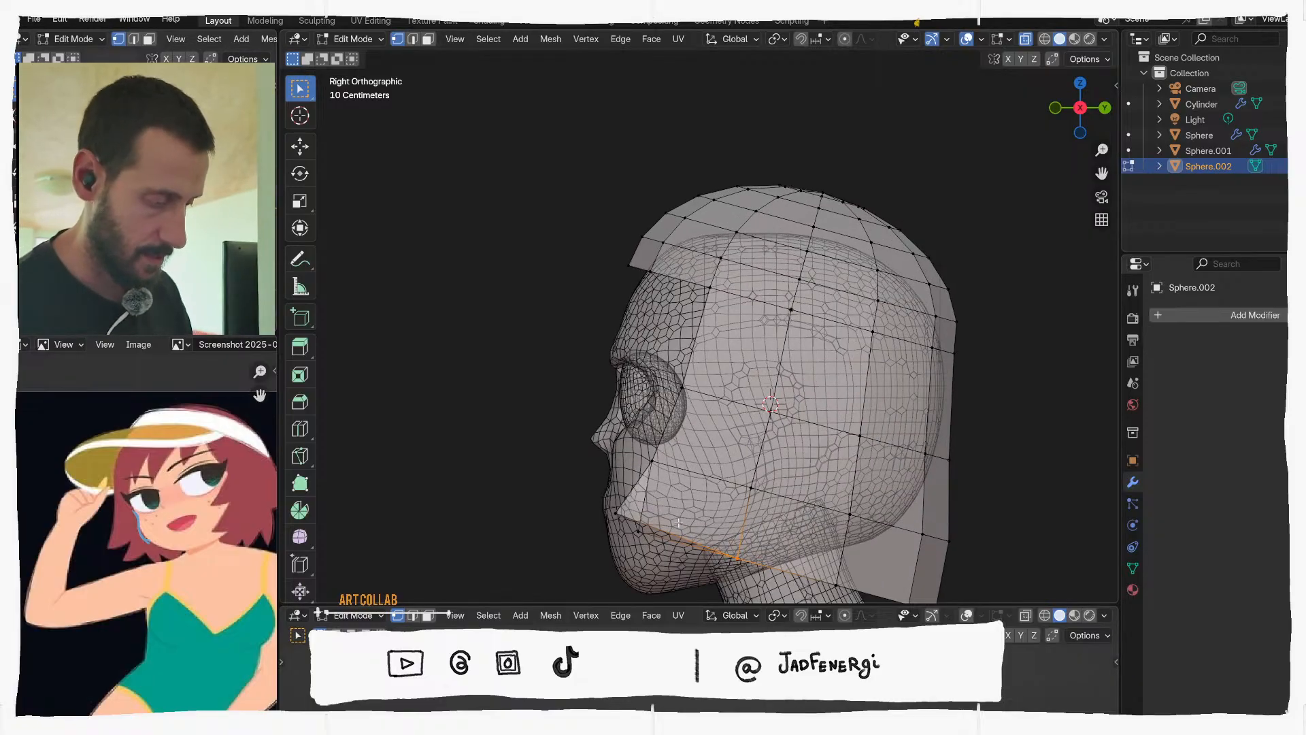
{"action": "key", "text": "g"}
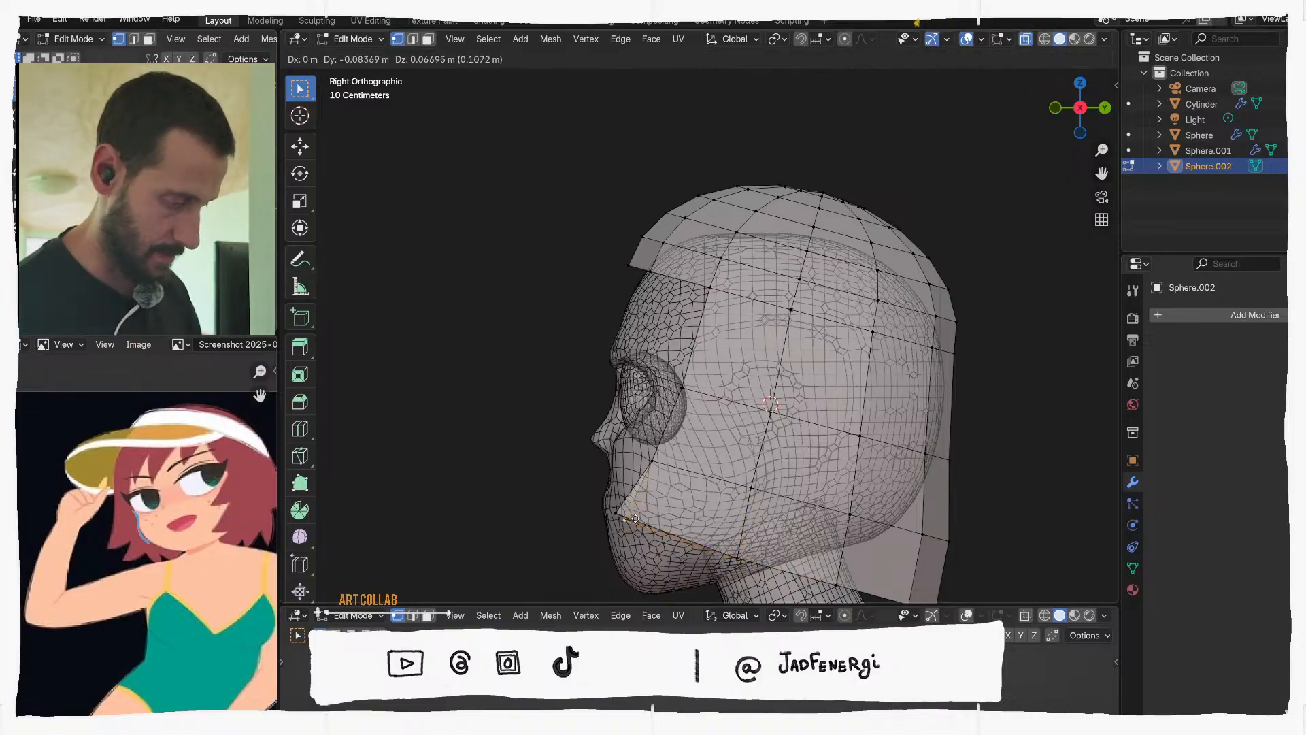
Raise the vertices along the hair mesh's lower edge, from the jaw to the neck, in the right side view
{"action": "left_click", "coordinate": [629, 512]}
{"action": "left_click_drag", "start_coordinate": [761, 581], "coordinate": [760, 580]}
{"action": "key", "text": "g"}
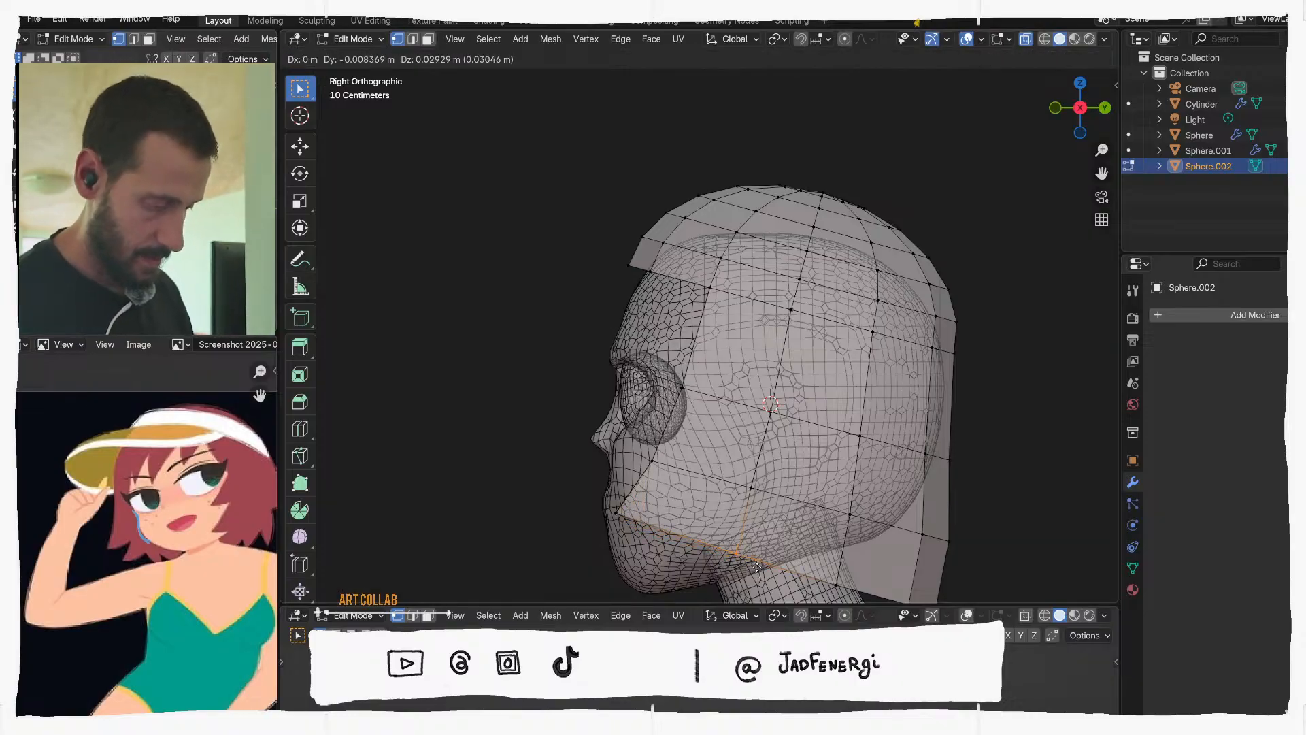
{"action": "left_click", "coordinate": [759, 571]}
{"action": "middle_click_drag", "start_coordinate": [891, 577], "coordinate": [835, 401], "text": "shift"}
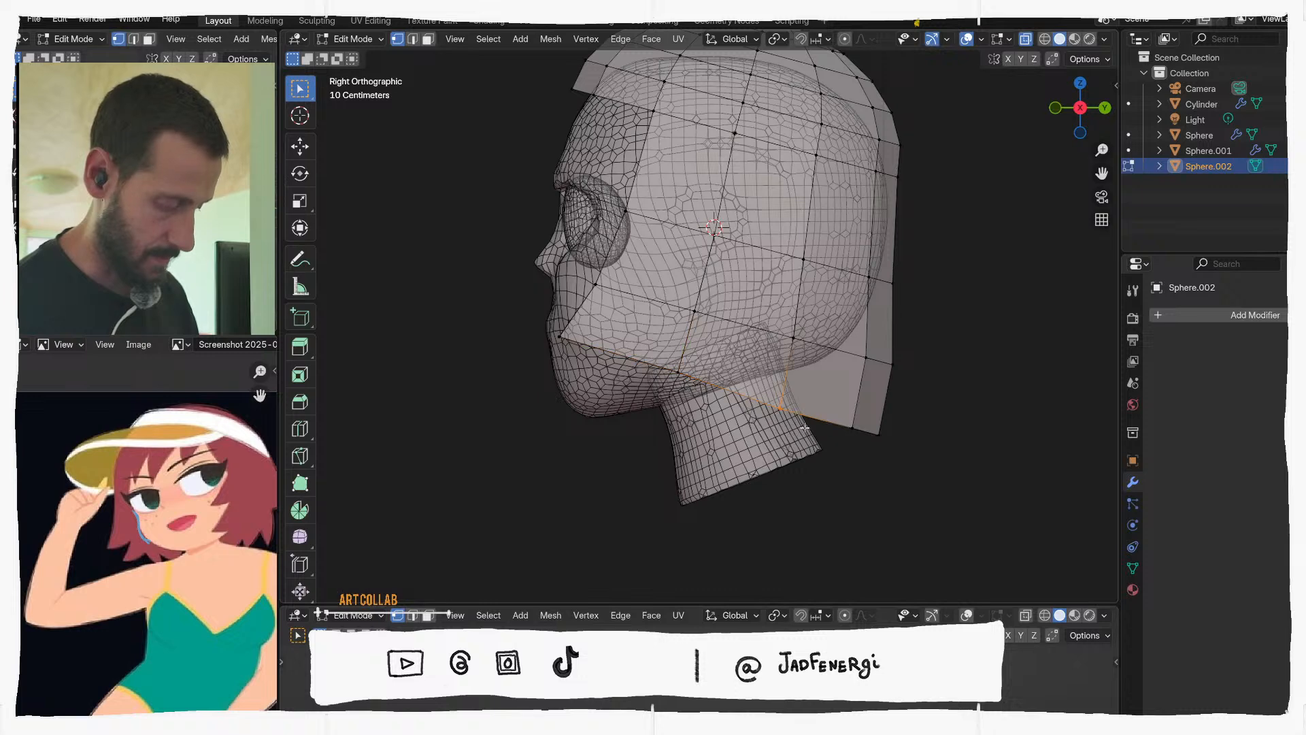
{"action": "key", "text": "g"}
{"action": "left_click", "coordinate": [805, 412]}
Raise the next lower-edge vertex behind the neck and pull the hair's rear corner vertex outward into a flared tip
{"action": "left_click", "coordinate": [854, 428]}
{"action": "key", "text": "g"}
{"action": "left_click", "coordinate": [848, 398]}
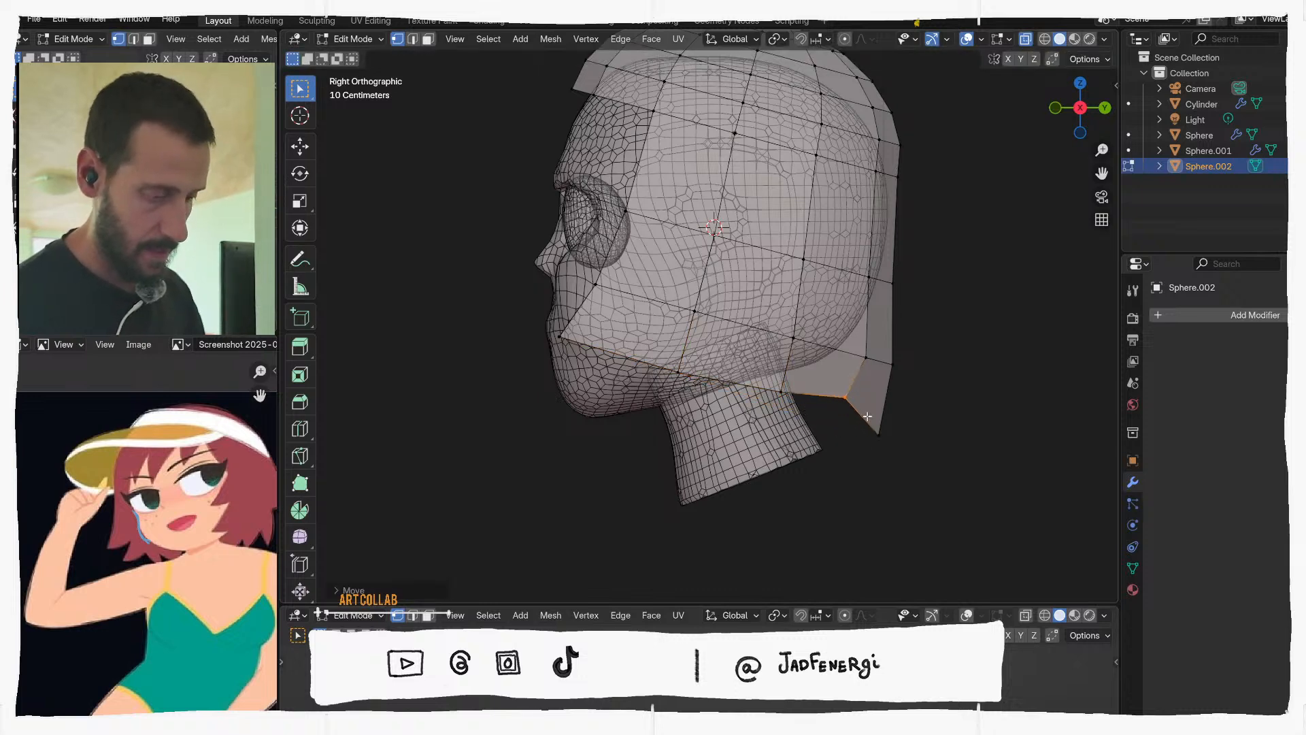
{"action": "key", "text": "g"}
{"action": "left_click", "coordinate": [941, 416]}
Switch the hair mesh to Sculpt Mode with symmetry across the X axis
{"action": "key", "text": "ctrl+Tab"}
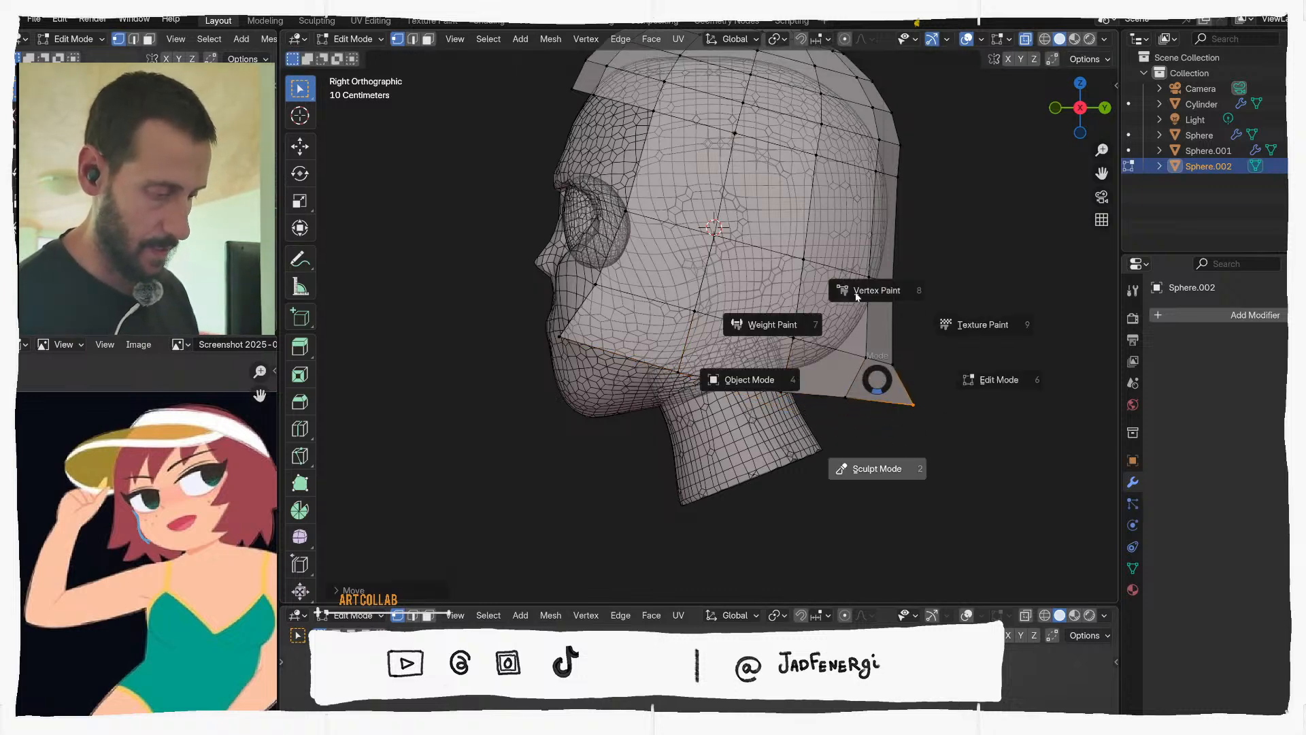
{"action": "scroll", "coordinate": [878, 298], "scroll_direction": "down", "scroll_amount": 2}
{"action": "scroll", "coordinate": [782, 286], "scroll_direction": "down", "scroll_amount": 2}
{"action": "middle_click_drag", "start_coordinate": [755, 283], "coordinate": [916, 129]}
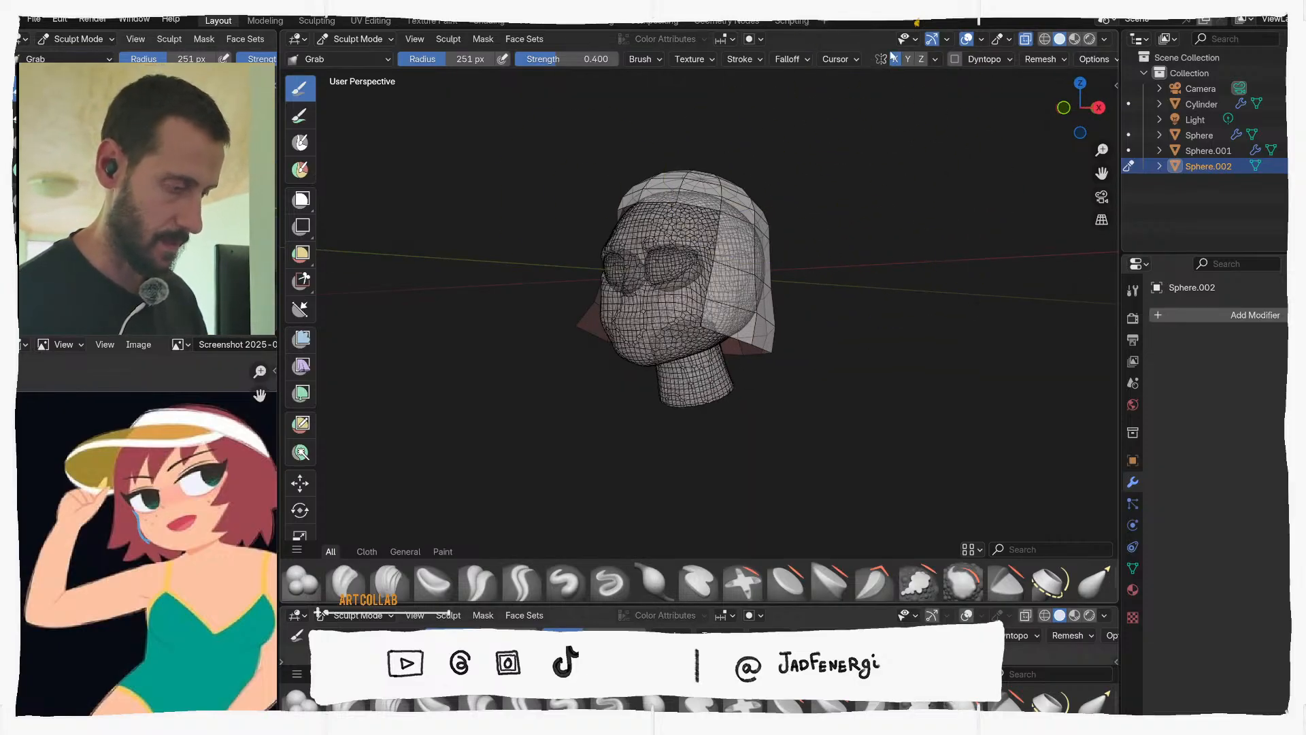
{"action": "middle_click_drag", "start_coordinate": [733, 253], "coordinate": [778, 291]}
{"action": "scroll", "coordinate": [768, 225], "scroll_direction": "up", "scroll_amount": 2}
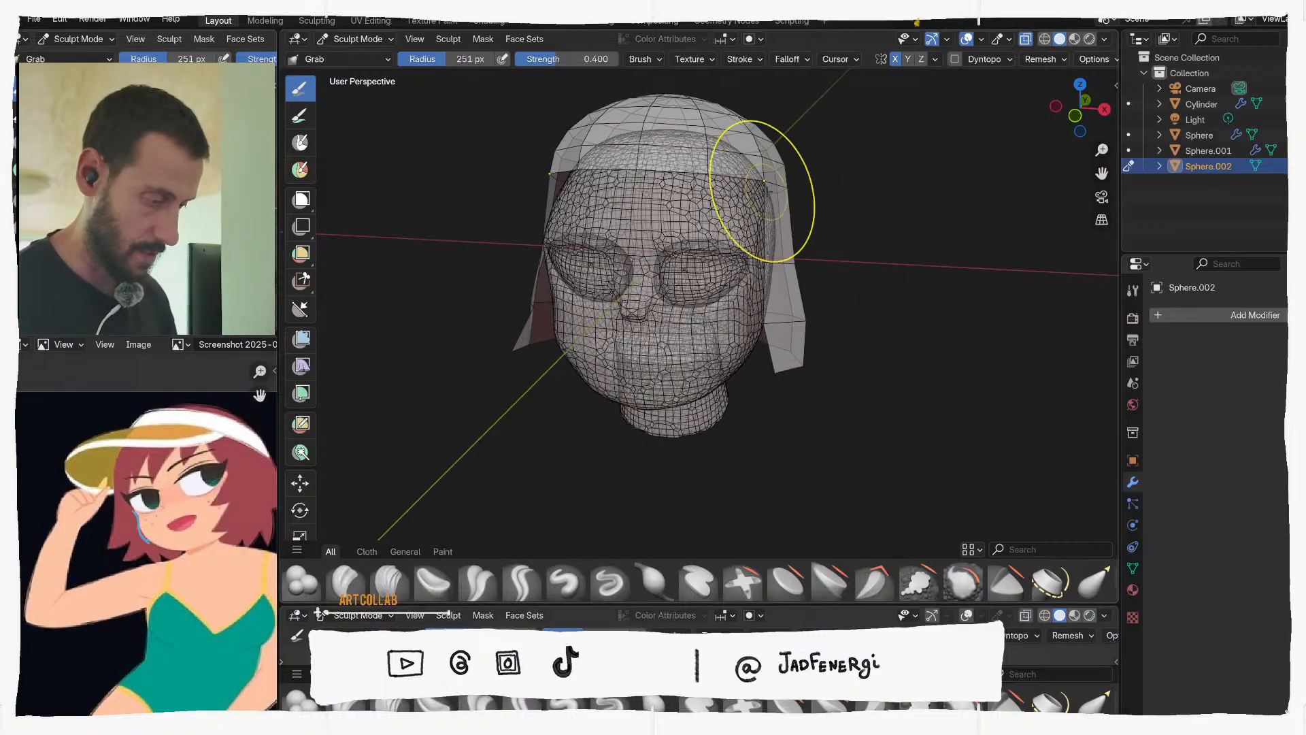
{"action": "middle_click_drag", "start_coordinate": [767, 183], "coordinate": [802, 303], "text": "shift"}
Turn off X-ray and hide the wireframe so the head and hair display as solid surfaces
{"action": "key", "text": "alt+z"}
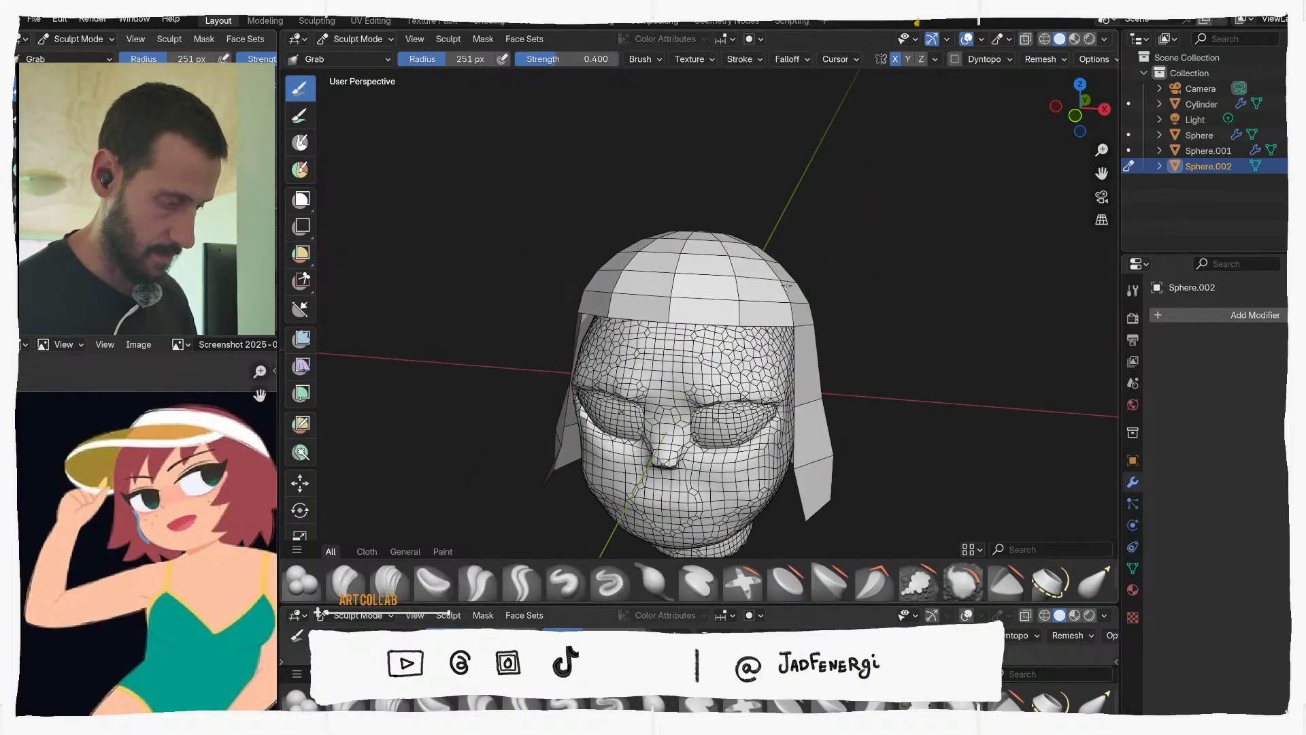
{"action": "middle_click_drag", "start_coordinate": [716, 256], "coordinate": [662, 314]}
{"action": "key", "text": "q"}
{"action": "left_click", "coordinate": [526, 289]}
{"action": "middle_click_drag", "start_coordinate": [788, 298], "coordinate": [729, 313]}
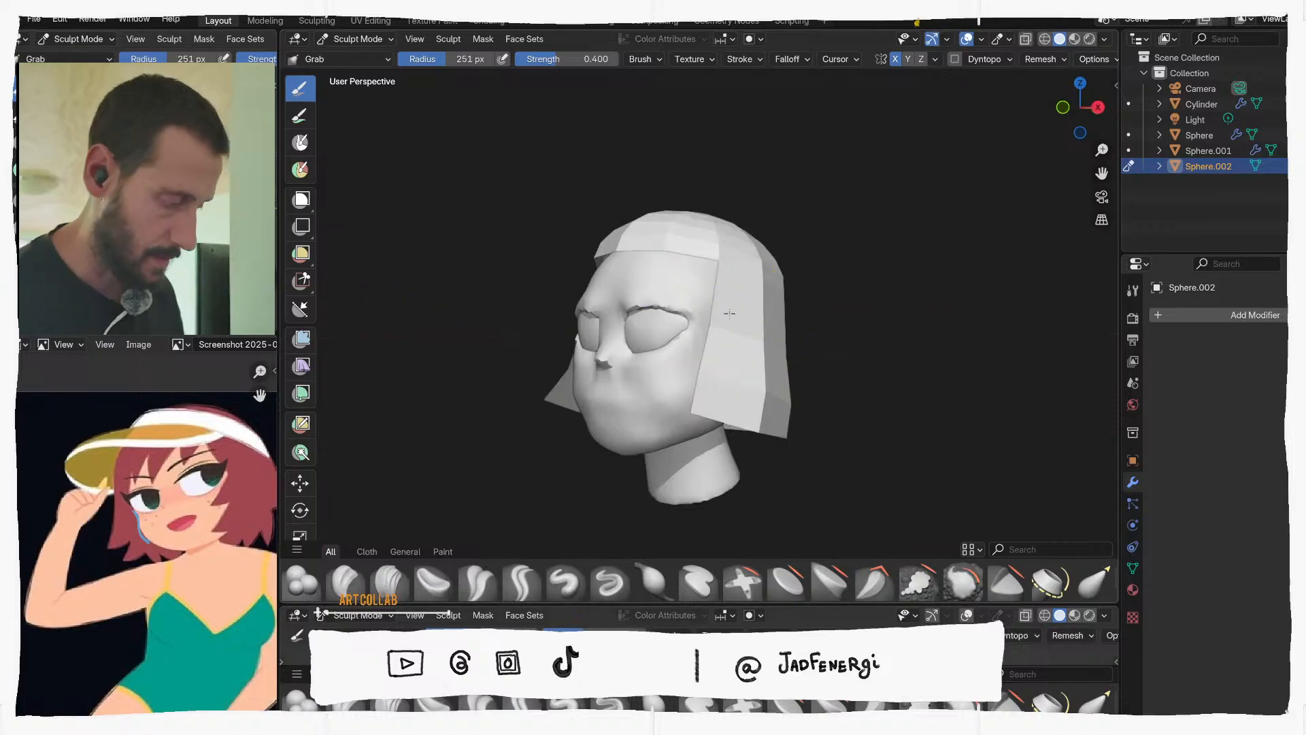
Set the Grab brush radius to 318 px and pull the hair's lower back edge outward
{"action": "mouse_move", "coordinate": [701, 401]}
{"action": "middle_mouse_down"}
{"action": "mouse_move", "coordinate": [622, 374]}
{"action": "mouse_move", "coordinate": [741, 374]}
{"action": "middle_mouse_up"}
{"action": "scroll", "coordinate": [671, 362], "scroll_direction": "down", "scroll_amount": 1}
{"action": "key", "text": "f"}
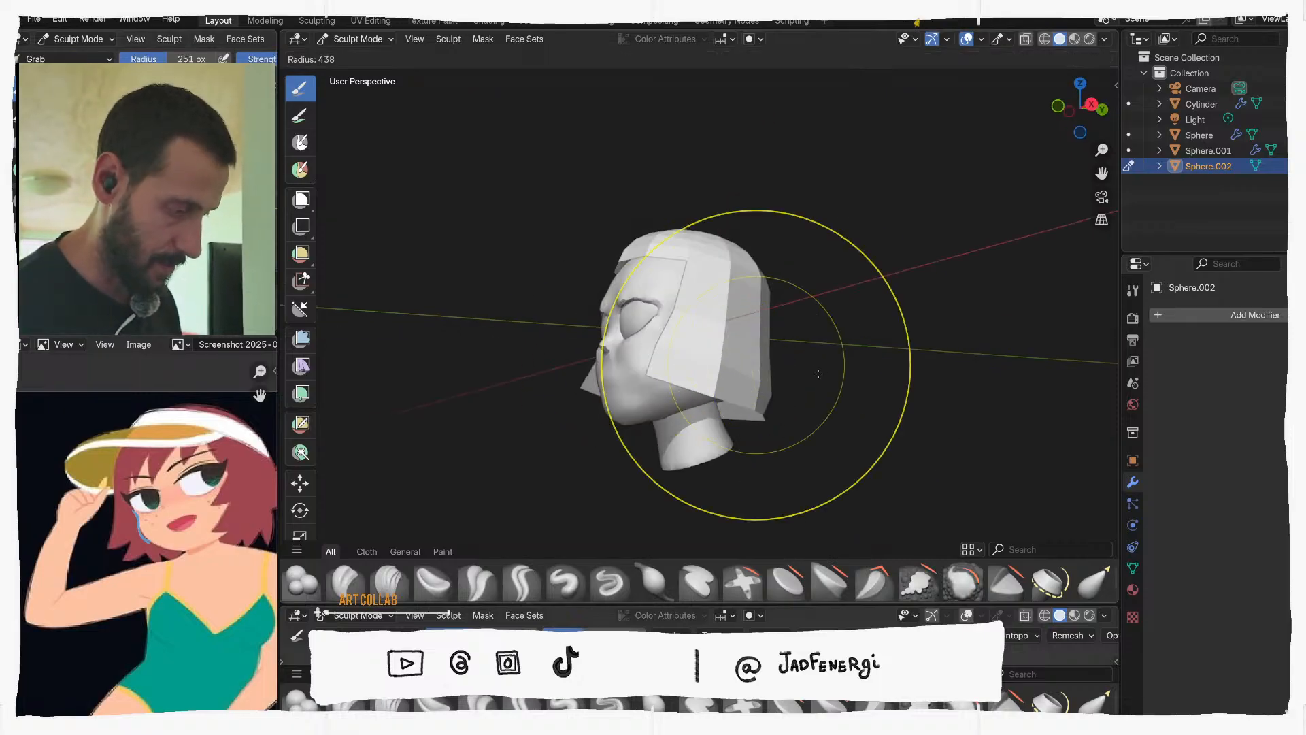
{"action": "left_click", "coordinate": [910, 365]}
{"action": "mouse_move", "coordinate": [844, 367]}
{"action": "middle_mouse_down"}
{"action": "mouse_move", "coordinate": [774, 377]}
{"action": "mouse_move", "coordinate": [753, 405]}
{"action": "mouse_move", "coordinate": [781, 340]}
{"action": "mouse_move", "coordinate": [722, 344]}
{"action": "mouse_move", "coordinate": [714, 292]}
{"action": "mouse_move", "coordinate": [691, 414]}
{"action": "mouse_move", "coordinate": [664, 428]}
{"action": "mouse_move", "coordinate": [664, 451]}
{"action": "middle_mouse_up"}
{"action": "key", "text": "f"}
{"action": "left_click", "coordinate": [814, 412]}
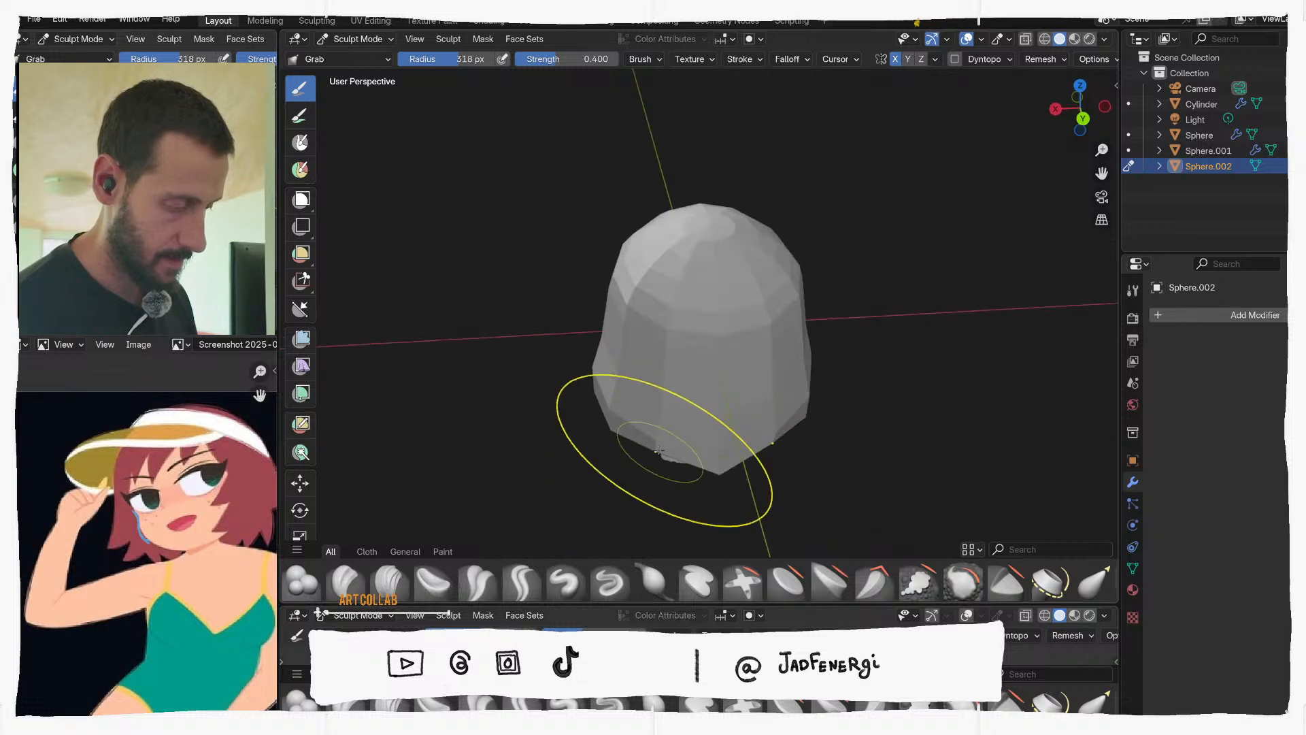
{"action": "left_click_drag", "start_coordinate": [660, 451], "coordinate": [629, 464]}
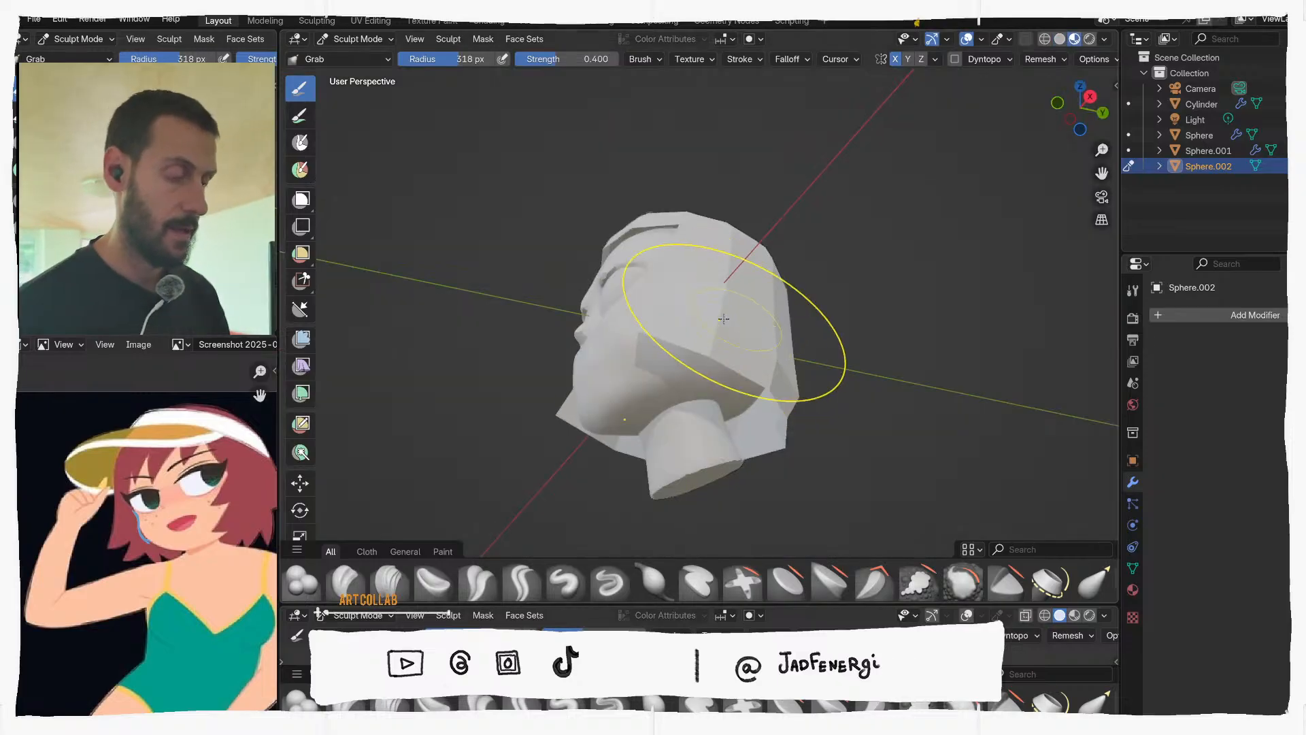
Switch sculpting to the face mesh and set the Grab brush radius to 208 px
{"action": "mouse_move", "coordinate": [734, 327]}
{"action": "middle_mouse_down"}
{"action": "mouse_move", "coordinate": [820, 371]}
{"action": "mouse_move", "coordinate": [845, 368]}
{"action": "mouse_move", "coordinate": [683, 330]}
{"action": "mouse_move", "coordinate": [609, 340]}
{"action": "mouse_move", "coordinate": [684, 362]}
{"action": "mouse_move", "coordinate": [656, 409]}
{"action": "mouse_move", "coordinate": [700, 336]}
{"action": "mouse_move", "coordinate": [700, 305]}
{"action": "mouse_move", "coordinate": [685, 286]}
{"action": "mouse_move", "coordinate": [635, 277]}
{"action": "mouse_move", "coordinate": [635, 327]}
{"action": "mouse_move", "coordinate": [700, 330]}
{"action": "middle_mouse_up"}
{"action": "scroll", "coordinate": [701, 304], "scroll_direction": "up", "scroll_amount": 2}
{"action": "scroll", "coordinate": [721, 344], "scroll_direction": "up", "scroll_amount": 5}
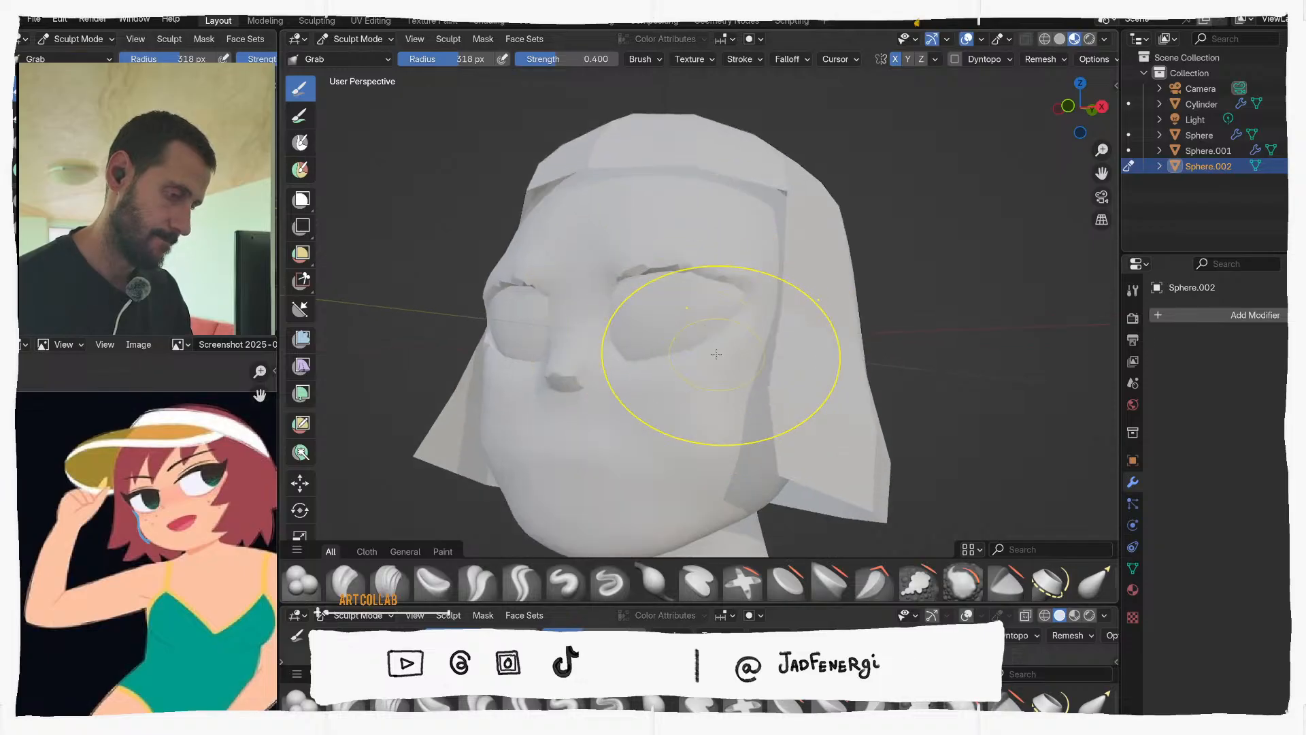
{"action": "key", "text": "alt+q"}
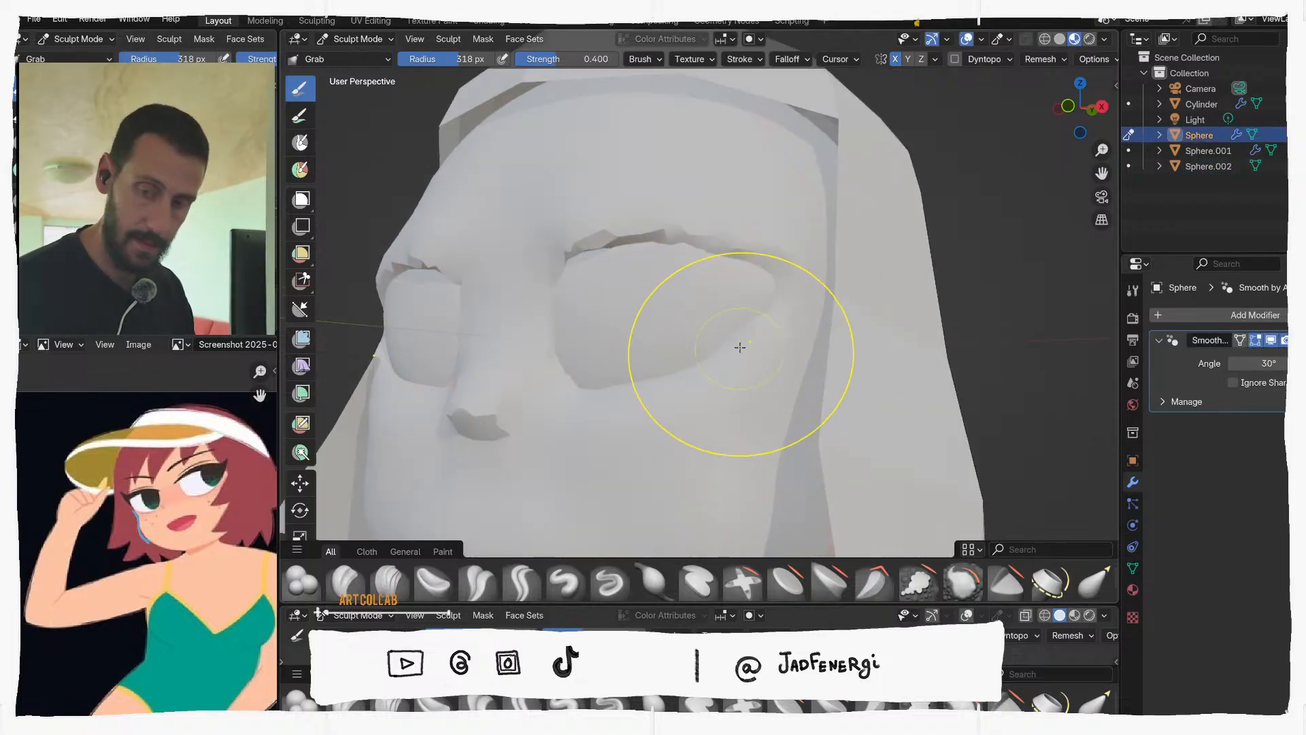
{"action": "key", "text": "f"}
{"action": "left_click", "coordinate": [706, 341]}
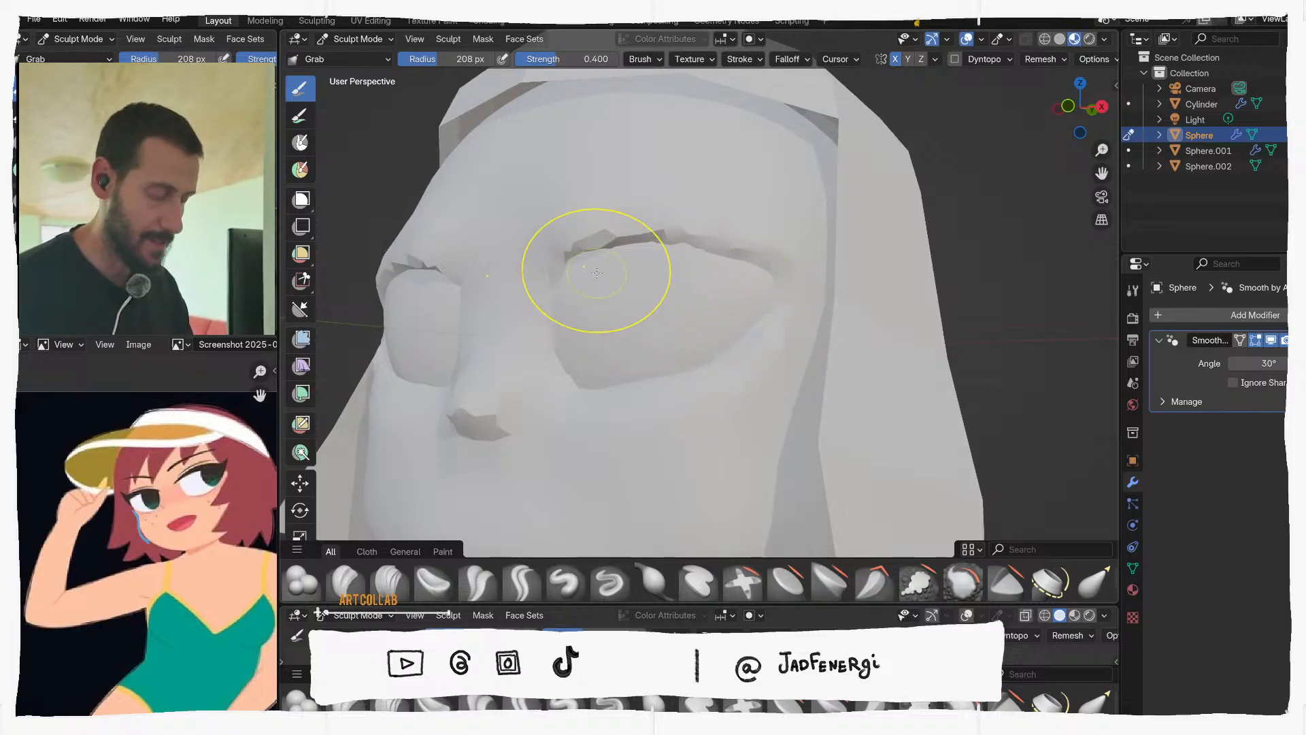
Refine the brow and inner eye socket with the Grab brush at 285 px and 336 px radius
{"action": "key", "text": "f"}
{"action": "left_click", "coordinate": [624, 280]}
{"action": "mouse_move", "coordinate": [566, 264]}
{"action": "middle_mouse_down"}
{"action": "mouse_move", "coordinate": [546, 241]}
{"action": "mouse_move", "coordinate": [475, 327]}
{"action": "middle_mouse_up"}
{"action": "key", "text": "f"}
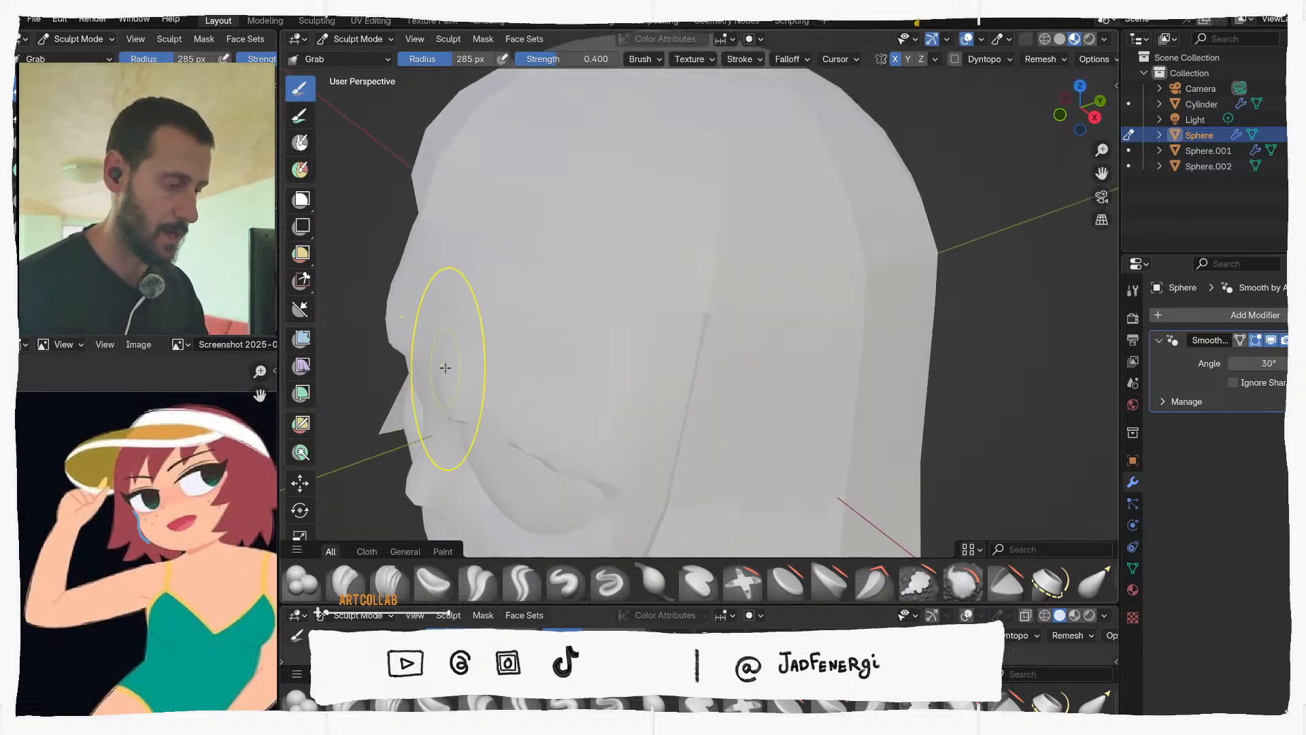
{"action": "left_click", "coordinate": [432, 378]}
{"action": "middle_click_drag", "start_coordinate": [428, 388], "coordinate": [475, 292]}
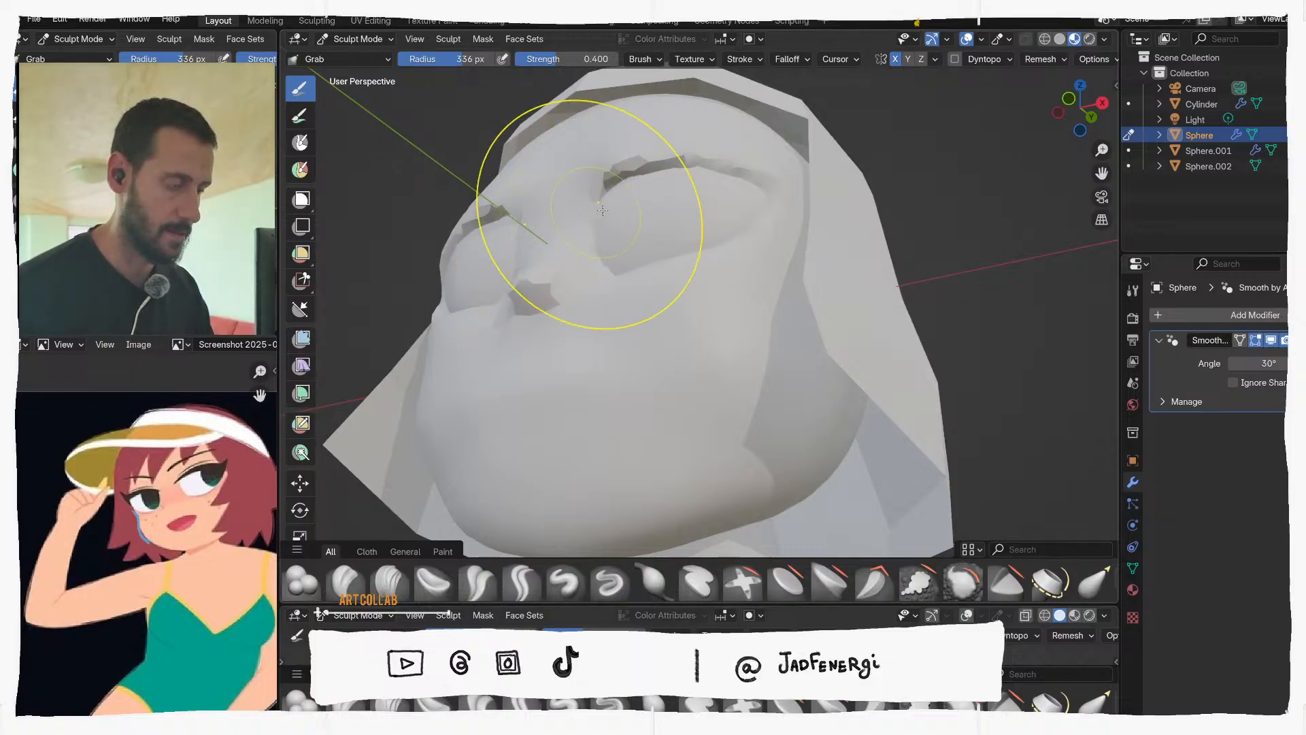
{"action": "middle_click_drag", "start_coordinate": [554, 218], "coordinate": [618, 189]}
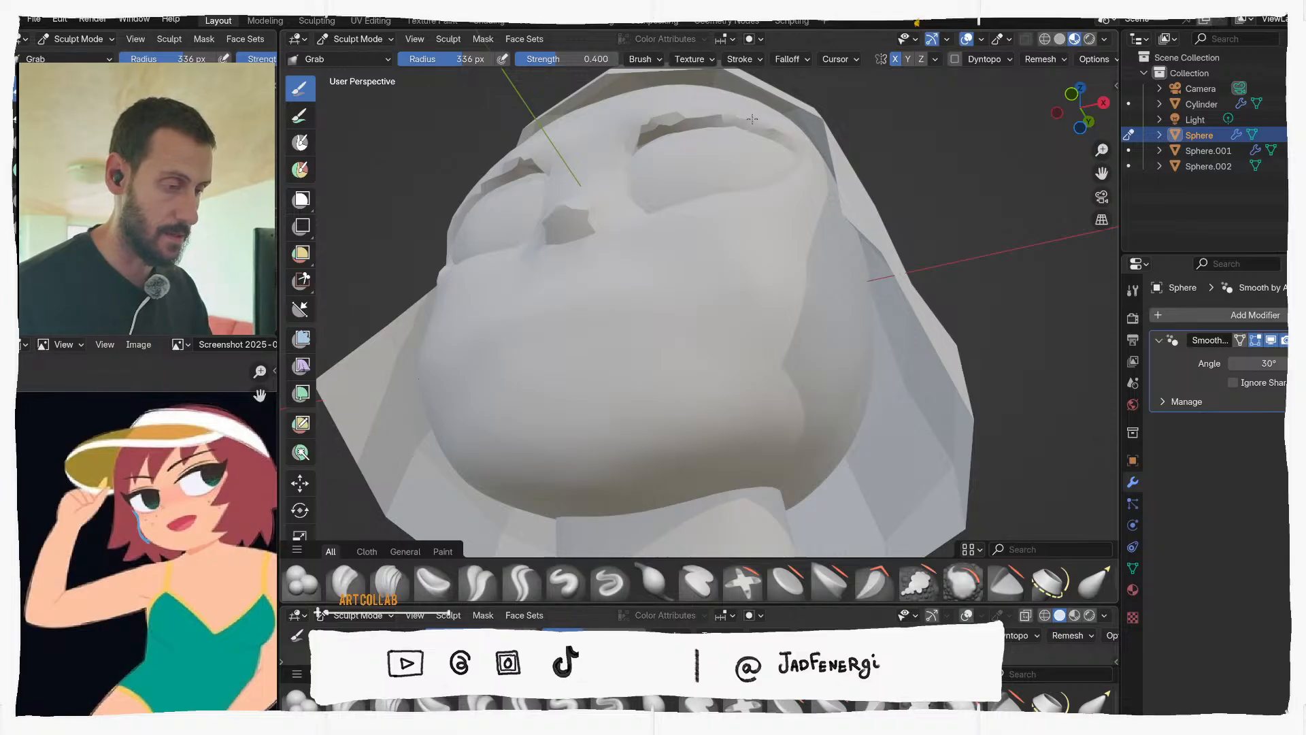
Keep the face mesh as sculpt target and adjust the outer eye corner with the Grab brush at 195 px radius
{"action": "key", "text": "alt+q"}
{"action": "scroll", "coordinate": [783, 158], "scroll_direction": "up", "scroll_amount": 1}
{"action": "mouse_move", "coordinate": [765, 170]}
{"action": "middle_mouse_down"}
{"action": "mouse_move", "coordinate": [783, 158]}
{"action": "mouse_move", "coordinate": [803, 174]}
{"action": "mouse_move", "coordinate": [706, 260]}
{"action": "middle_mouse_up"}
{"action": "key", "text": "alt+q"}
{"action": "middle_click_drag", "start_coordinate": [666, 384], "coordinate": [667, 332], "text": "shift"}
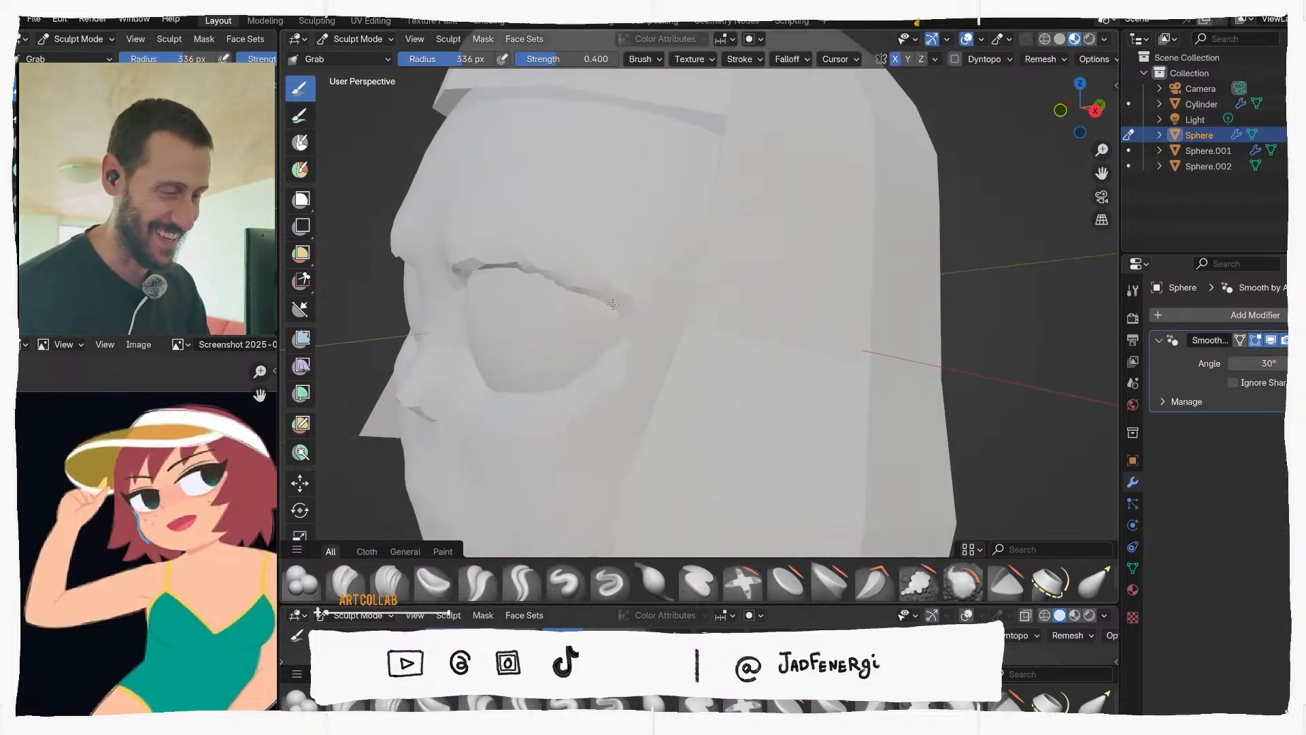
{"action": "scroll", "coordinate": [618, 309], "scroll_direction": "up", "scroll_amount": 3}
{"action": "key", "text": "f"}
{"action": "left_click", "coordinate": [566, 306]}
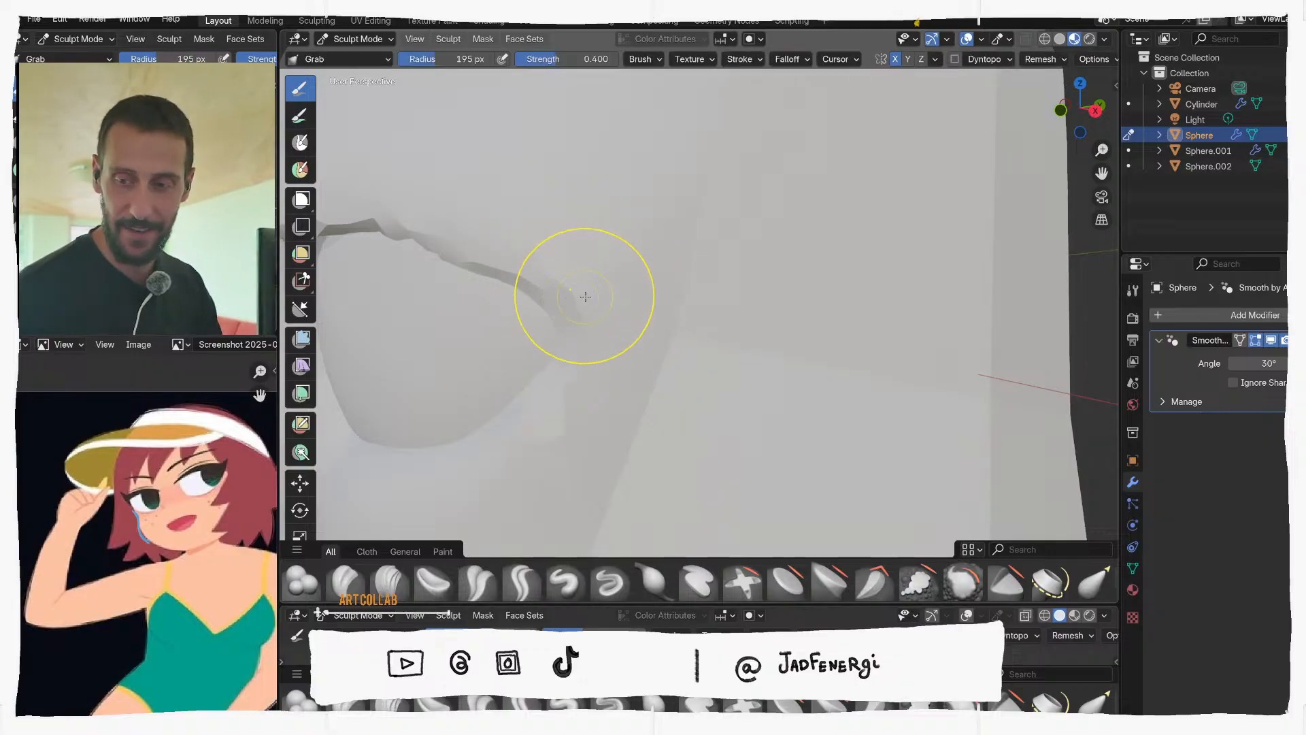
Set the Grab brush radius to 233 px and reshape the lower eye sockets and the sides of the nose
{"action": "scroll", "coordinate": [613, 259], "scroll_direction": "down", "scroll_amount": 2}
{"action": "scroll", "coordinate": [643, 229], "scroll_direction": "down", "scroll_amount": 3}
{"action": "mouse_move", "coordinate": [637, 232]}
{"action": "middle_mouse_down"}
{"action": "mouse_move", "coordinate": [703, 289]}
{"action": "mouse_move", "coordinate": [848, 295]}
{"action": "middle_mouse_up"}
{"action": "key", "text": "f"}
{"action": "left_click", "coordinate": [861, 295]}
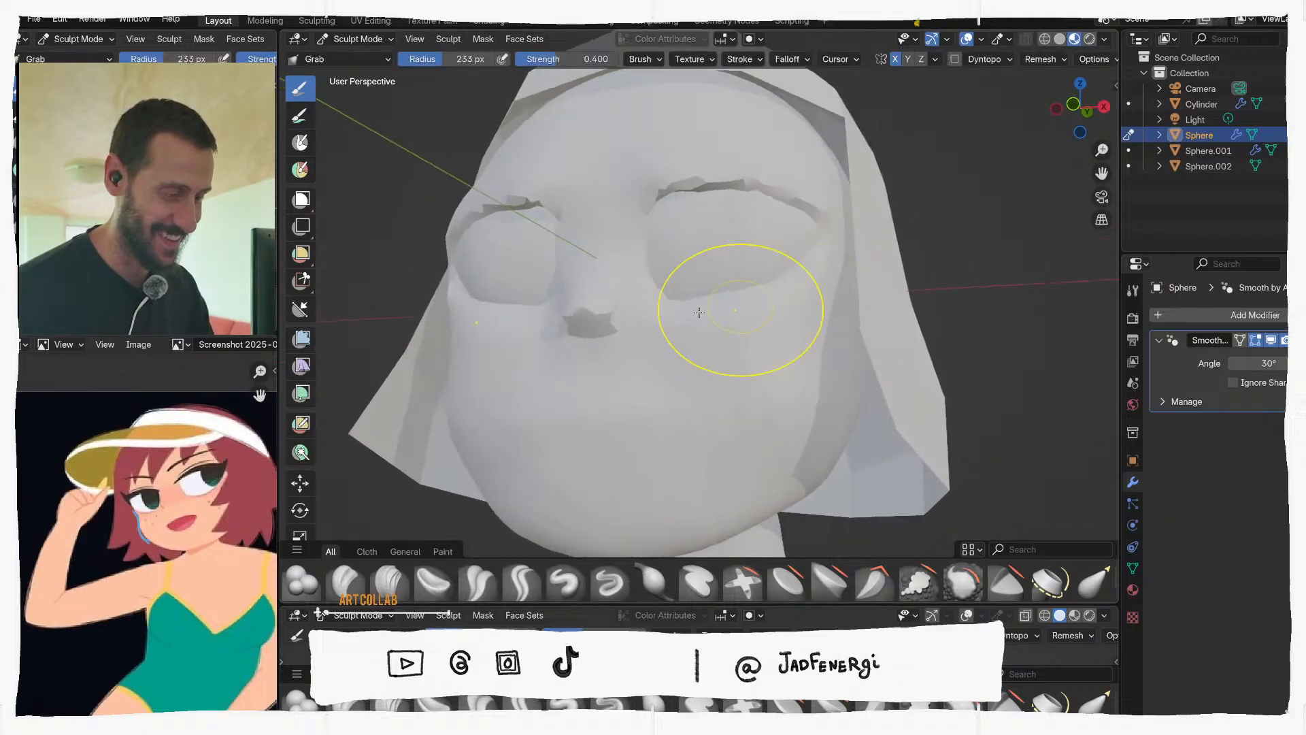
{"action": "middle_click_drag", "start_coordinate": [699, 309], "coordinate": [710, 343]}
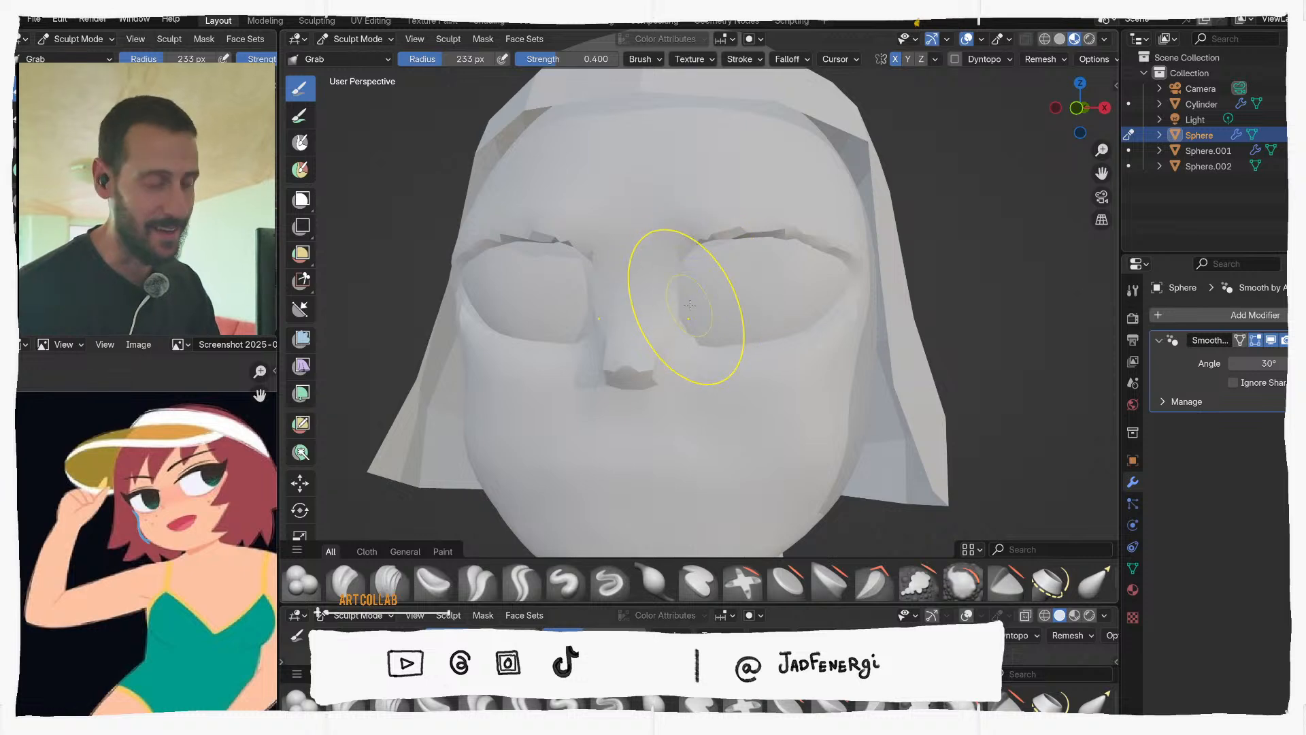
{"action": "middle_click_drag", "start_coordinate": [690, 305], "coordinate": [699, 306]}
{"action": "mouse_move", "coordinate": [801, 343]}
{"action": "middle_mouse_down"}
{"action": "mouse_move", "coordinate": [740, 307]}
{"action": "mouse_move", "coordinate": [835, 406]}
{"action": "middle_mouse_up"}
Shape the cheek and side of the face with the Grab brush at 266 px and 322 px radius
{"action": "key", "text": "f"}
{"action": "left_click", "coordinate": [788, 262]}
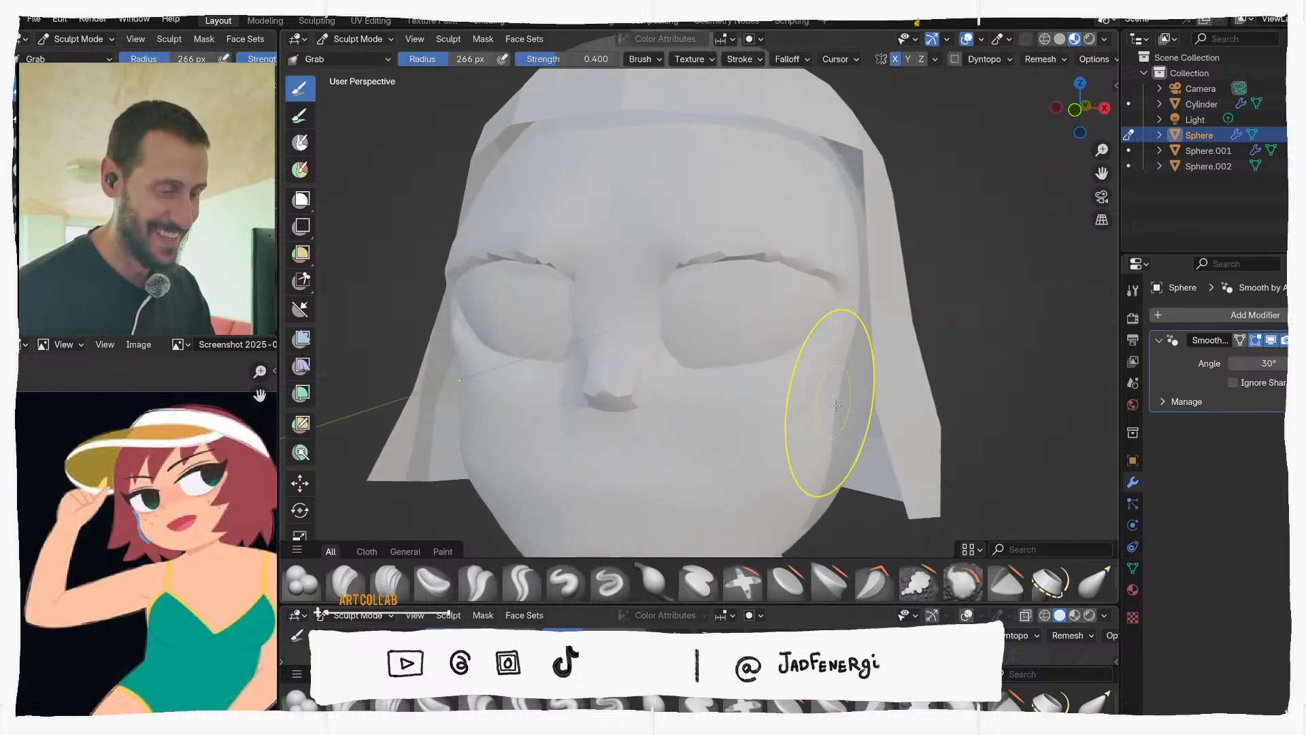
{"action": "scroll", "coordinate": [836, 434], "scroll_direction": "down", "scroll_amount": 2}
{"action": "key", "text": "f"}
{"action": "left_click", "coordinate": [834, 417]}
{"action": "left_click_drag", "start_coordinate": [781, 411], "coordinate": [789, 411]}
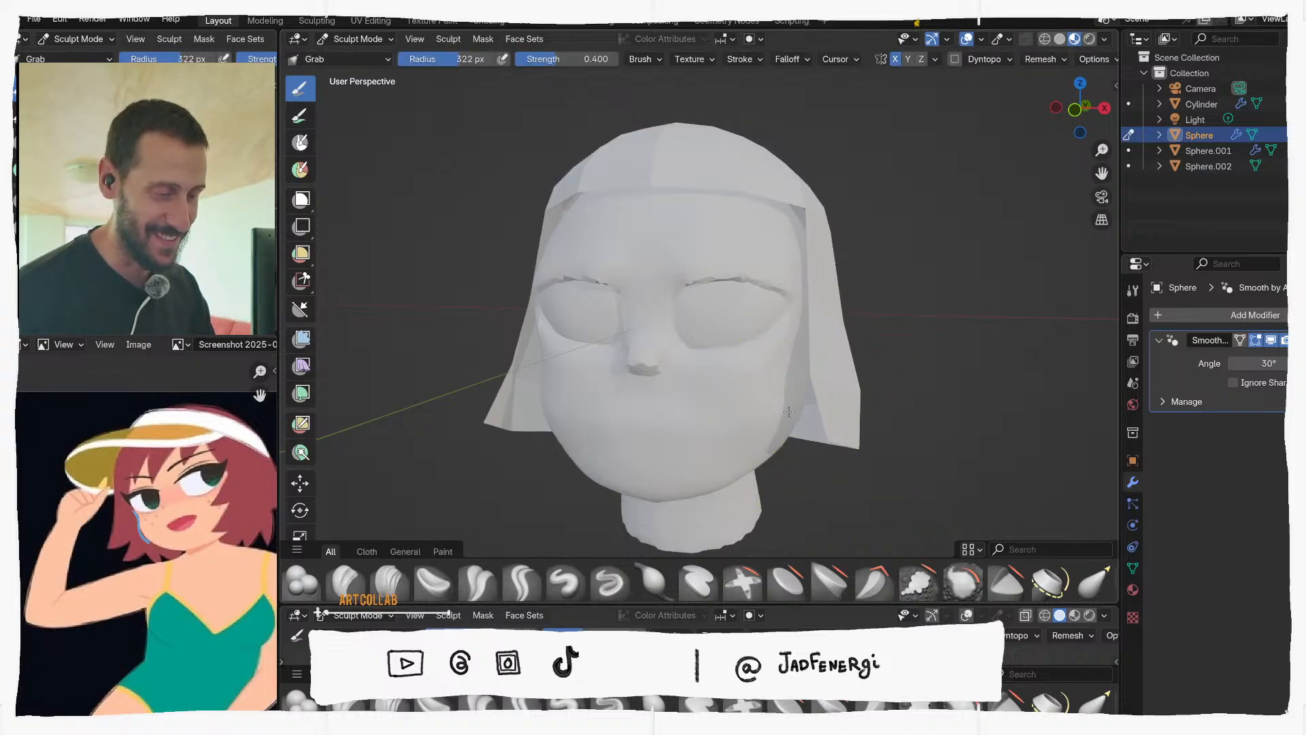
Set the Grab brush radius to 279 px, push the jawline inward and adjust the chin from below
{"action": "middle_click_drag", "start_coordinate": [749, 421], "coordinate": [773, 415]}
{"action": "key", "text": "f"}
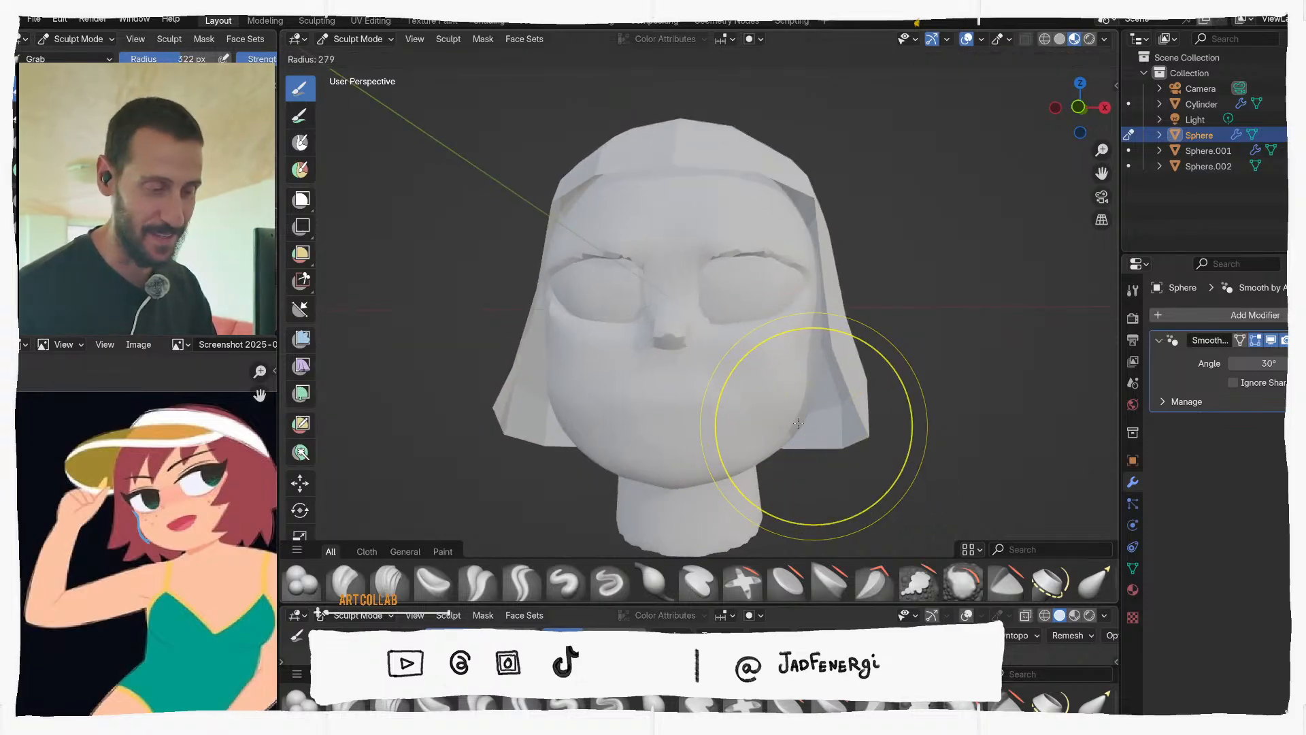
{"action": "left_click", "coordinate": [912, 429]}
{"action": "left_click_drag", "start_coordinate": [811, 428], "coordinate": [802, 422]}
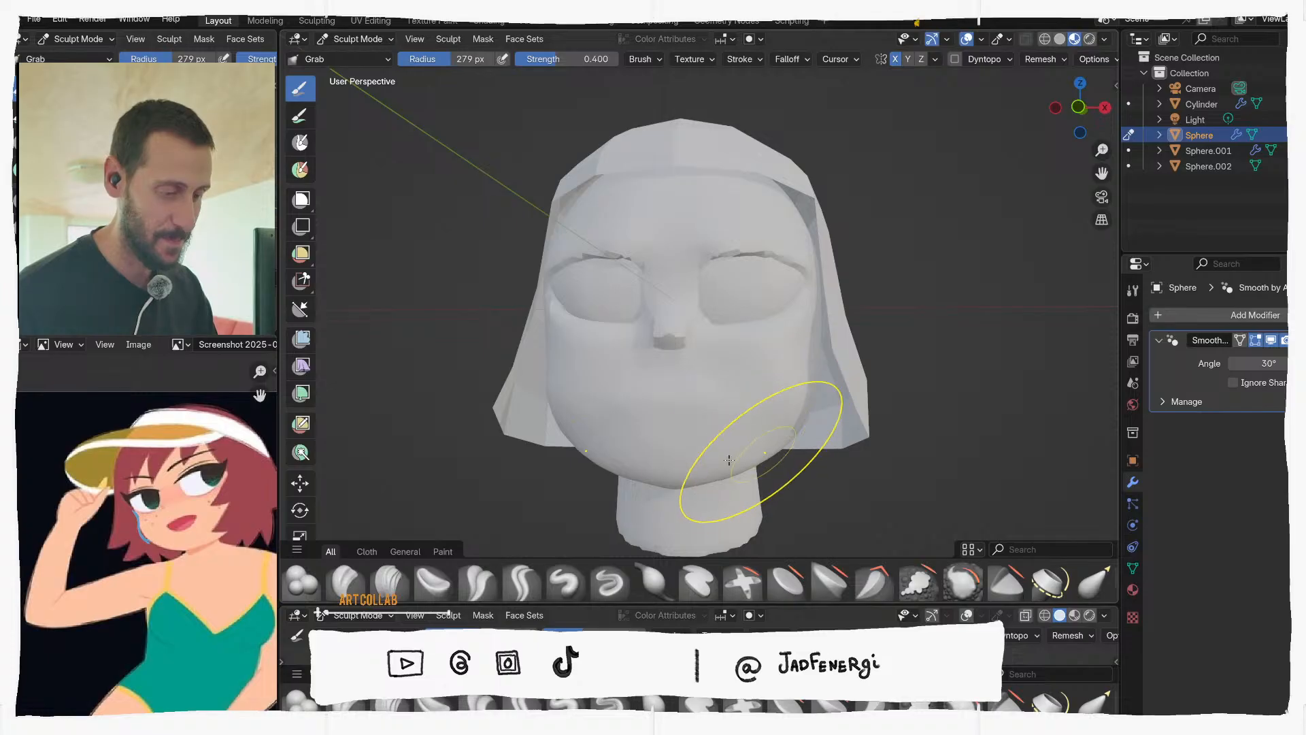
{"action": "mouse_move", "coordinate": [729, 461]}
{"action": "middle_mouse_down"}
{"action": "mouse_move", "coordinate": [621, 291]}
{"action": "mouse_move", "coordinate": [637, 234]}
{"action": "middle_mouse_up"}
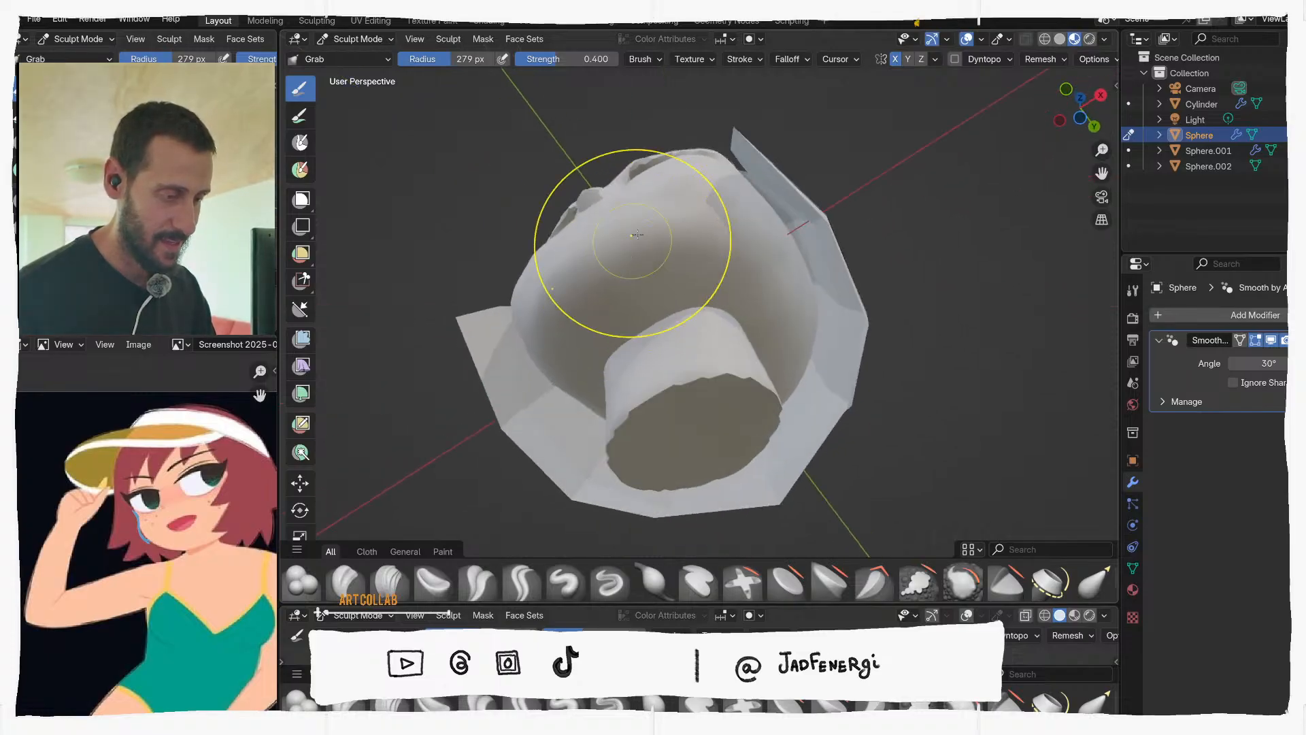
{"action": "mouse_move", "coordinate": [637, 234]}
{"action": "left_mouse_down"}
{"action": "mouse_move", "coordinate": [645, 217]}
{"action": "mouse_move", "coordinate": [642, 256]}
{"action": "left_mouse_up"}
{"action": "mouse_move", "coordinate": [642, 256]}
{"action": "middle_mouse_down"}
{"action": "mouse_move", "coordinate": [656, 379]}
{"action": "mouse_move", "coordinate": [616, 386]}
{"action": "mouse_move", "coordinate": [690, 412]}
{"action": "mouse_move", "coordinate": [678, 427]}
{"action": "middle_mouse_up"}
Switch sculpting to the neck, move on to the hair mesh and return it to Object Mode
{"action": "key", "text": "alt+q"}
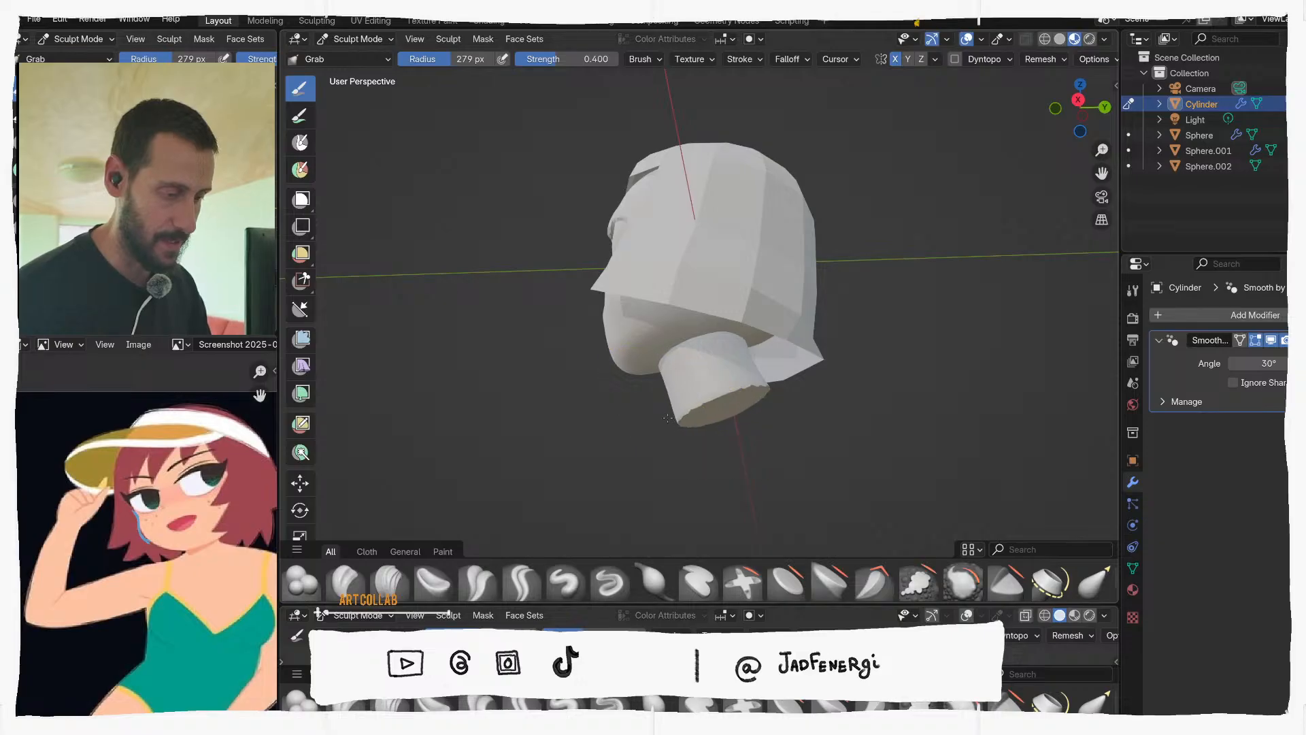
{"action": "middle_click_drag", "start_coordinate": [675, 375], "coordinate": [867, 400]}
{"action": "scroll", "coordinate": [807, 204], "scroll_direction": "up", "scroll_amount": 1}
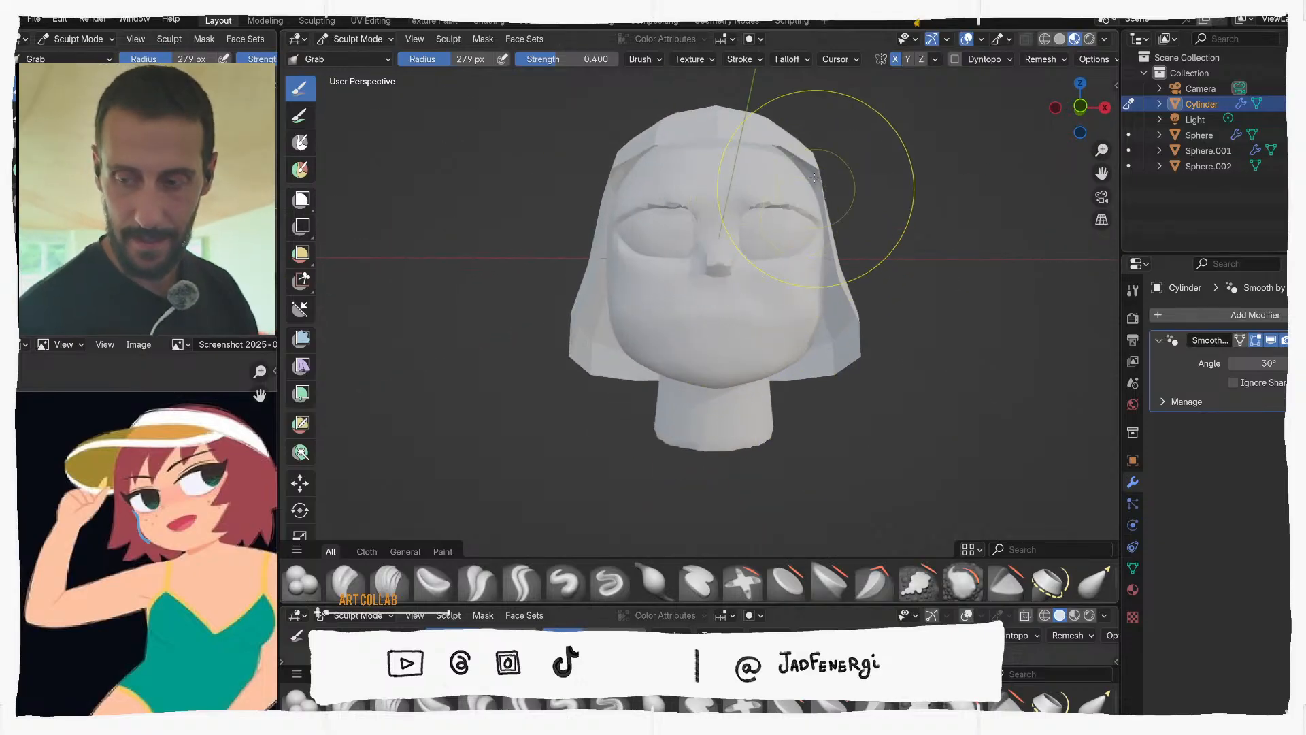
{"action": "mouse_move", "coordinate": [754, 133]}
{"action": "middle_mouse_down"}
{"action": "mouse_move", "coordinate": [747, 166]}
{"action": "mouse_move", "coordinate": [708, 159]}
{"action": "mouse_move", "coordinate": [711, 205]}
{"action": "middle_mouse_up"}
{"action": "key", "text": "alt+q"}
{"action": "scroll", "coordinate": [819, 149], "scroll_direction": "up", "scroll_amount": 1}
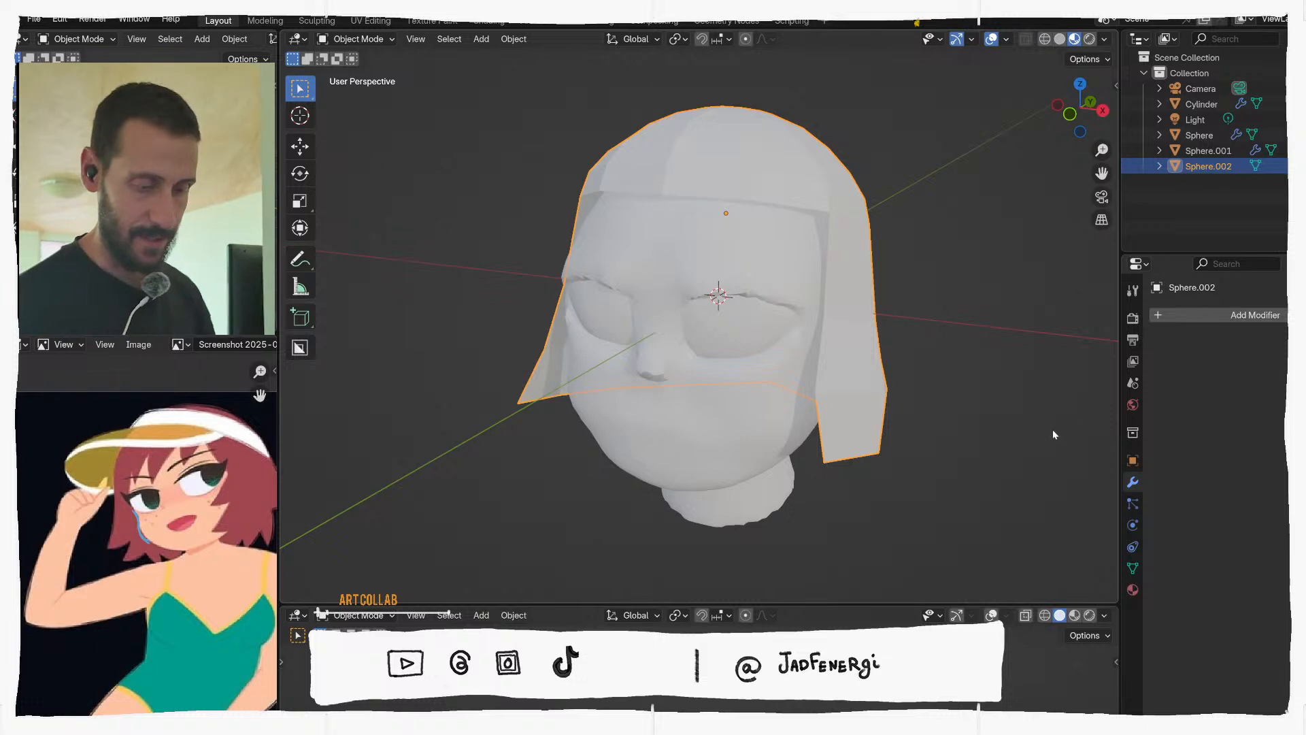
Add a new material named hair to the hair mesh and sample its base color from the reference character's red hair
{"action": "left_click", "coordinate": [1133, 591]}
{"action": "left_click", "coordinate": [1191, 382]}
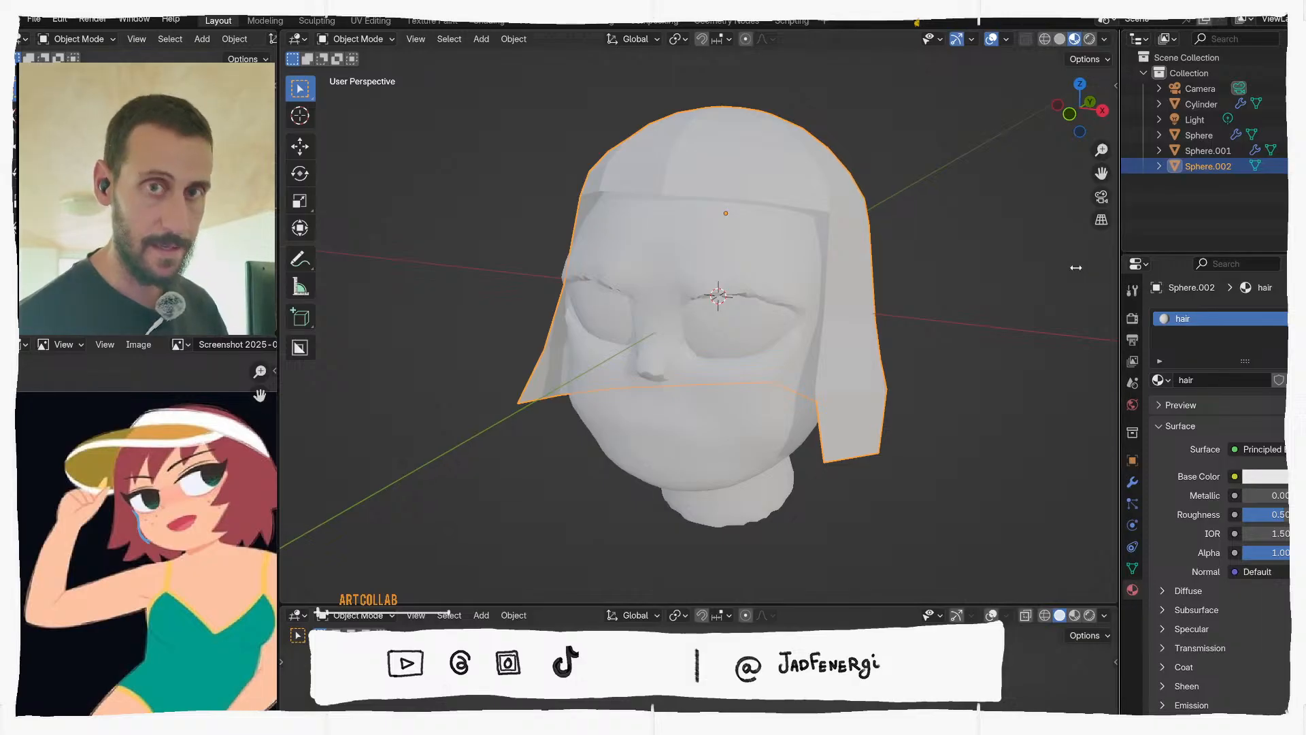
{"action": "left_click_drag", "start_coordinate": [1119, 260], "coordinate": [1065, 252]}
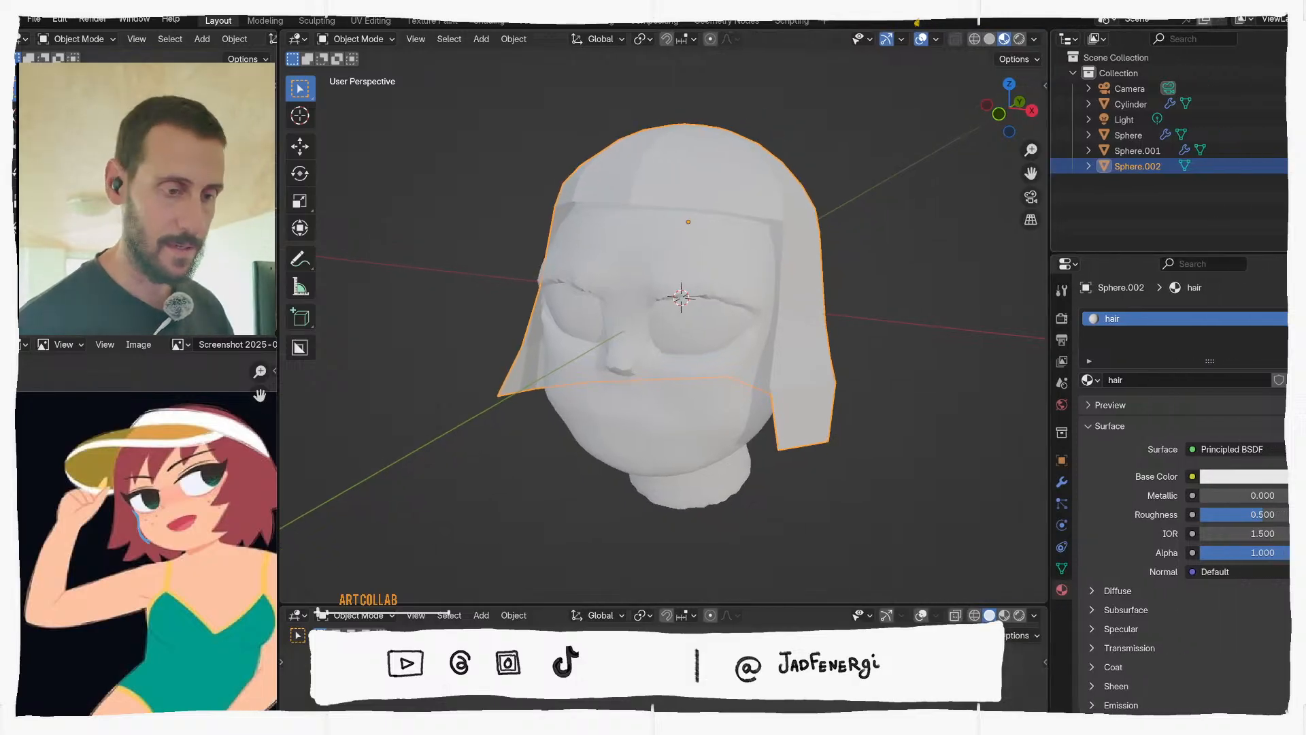
{"action": "left_click", "coordinate": [1222, 479]}
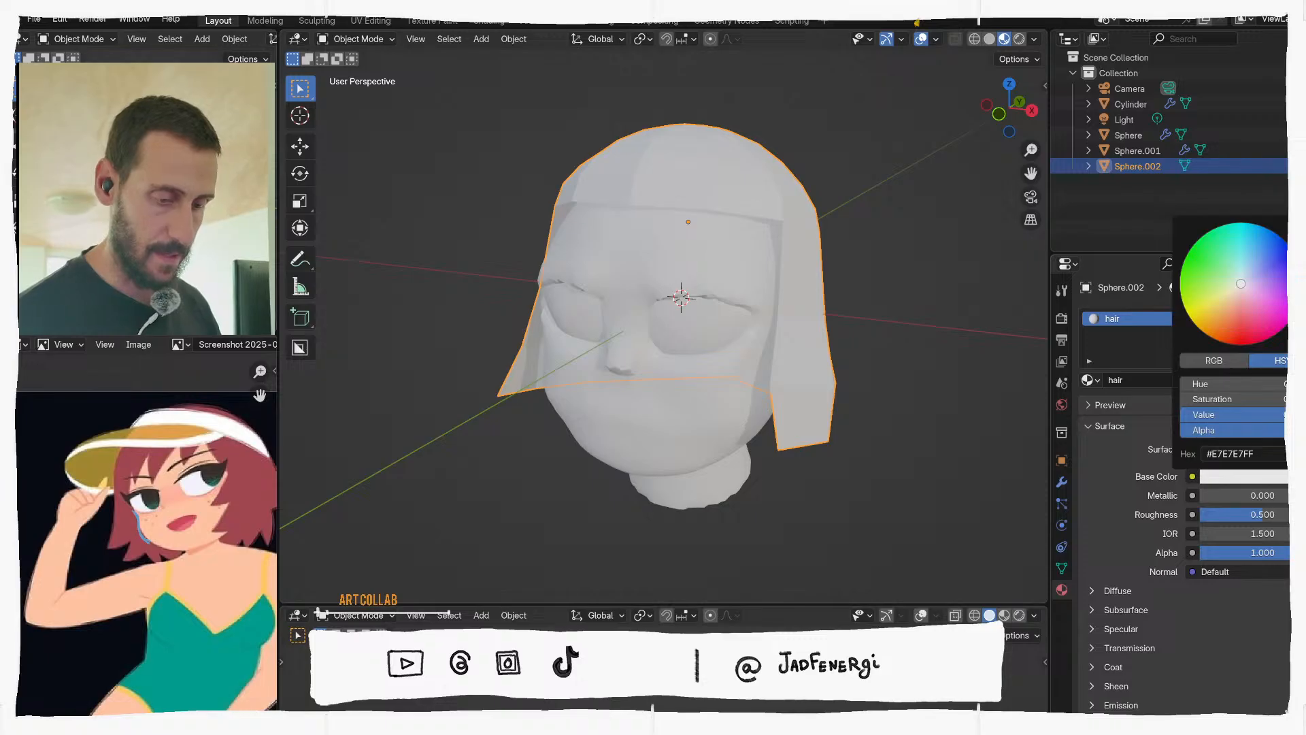
{"action": "left_click", "coordinate": [248, 488]}
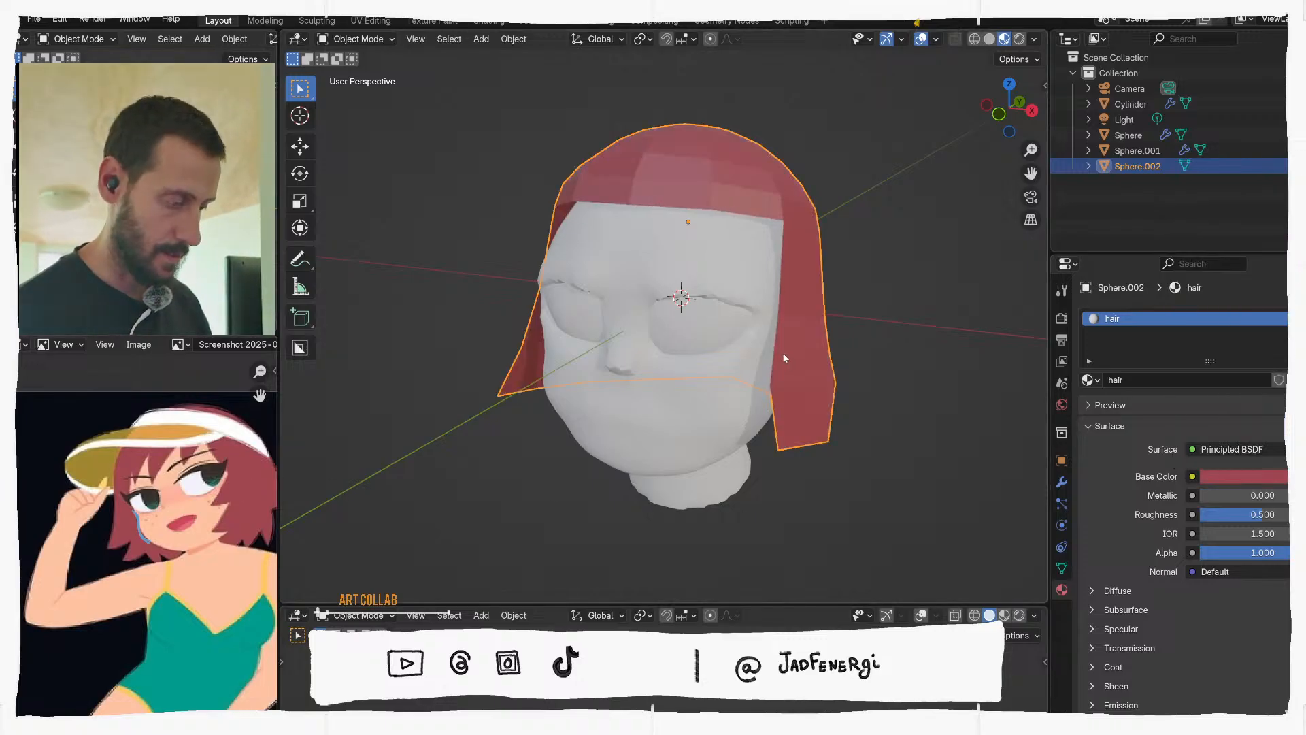
Add a new material named skin to the head mesh and sample its base color from the reference character's skin
{"action": "middle_click_drag", "start_coordinate": [783, 354], "coordinate": [743, 330]}
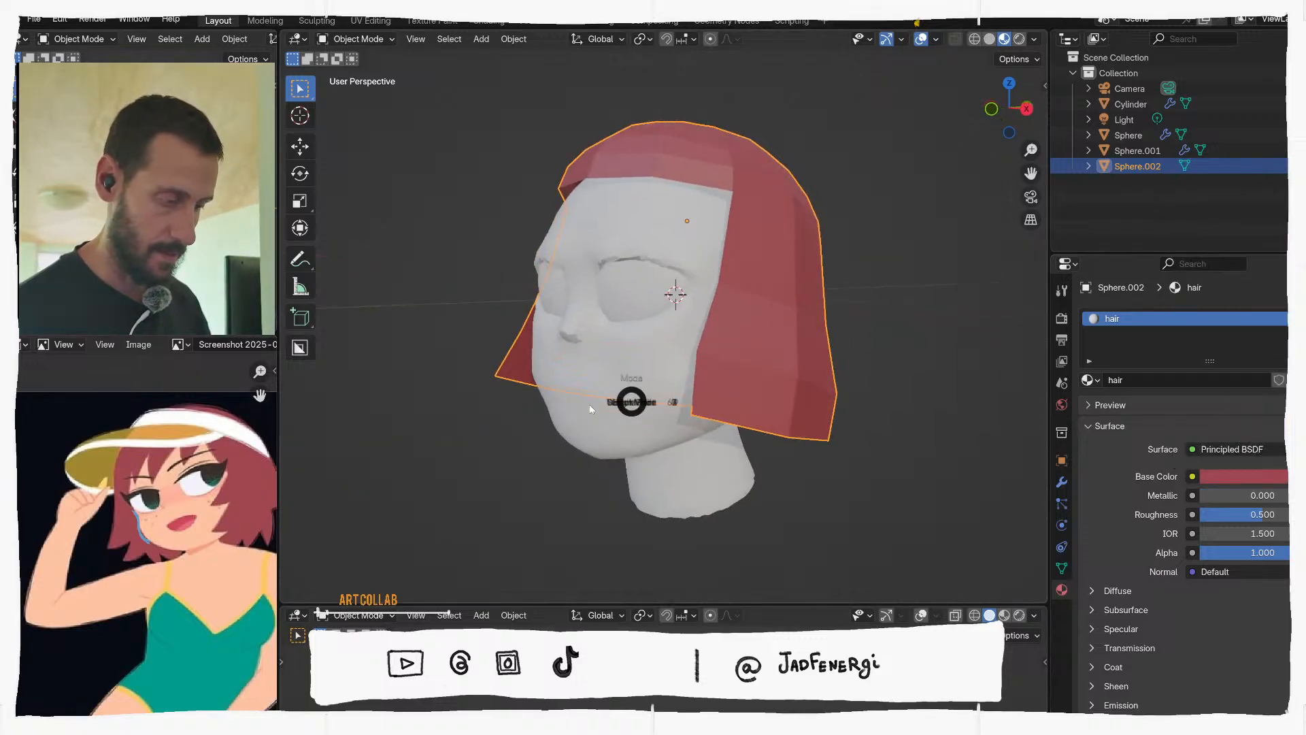
{"action": "left_click", "coordinate": [577, 403]}
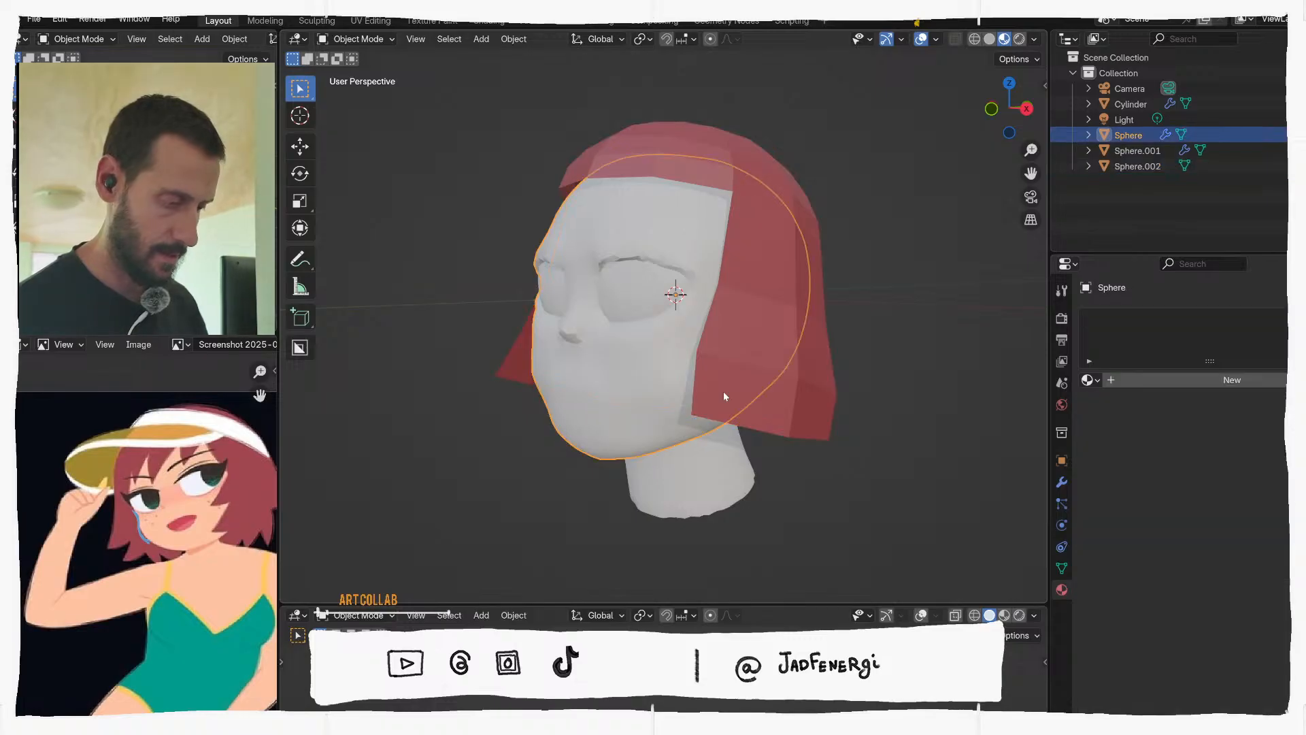
{"action": "left_click", "coordinate": [1139, 386]}
{"action": "double_click", "coordinate": [1143, 381]}
{"action": "type", "text": "skin"}
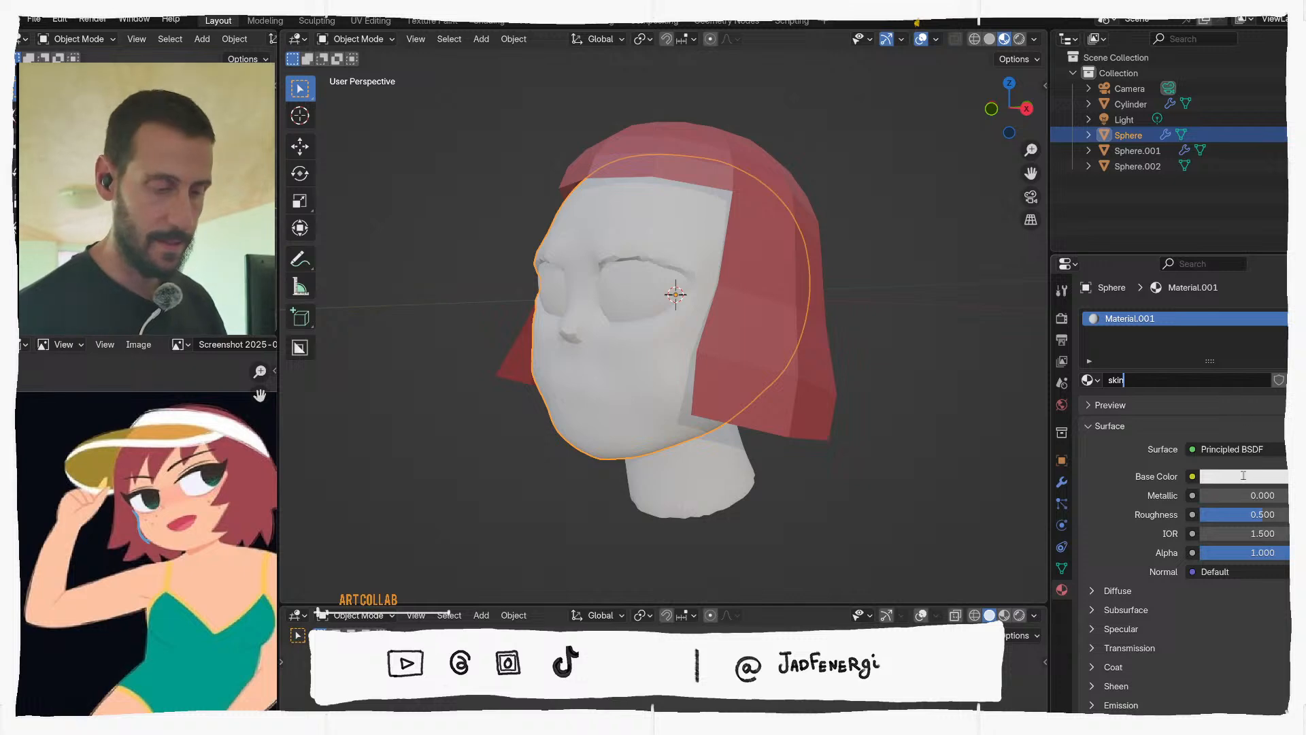
{"action": "left_click", "coordinate": [1239, 483]}
{"action": "key", "text": "e"}
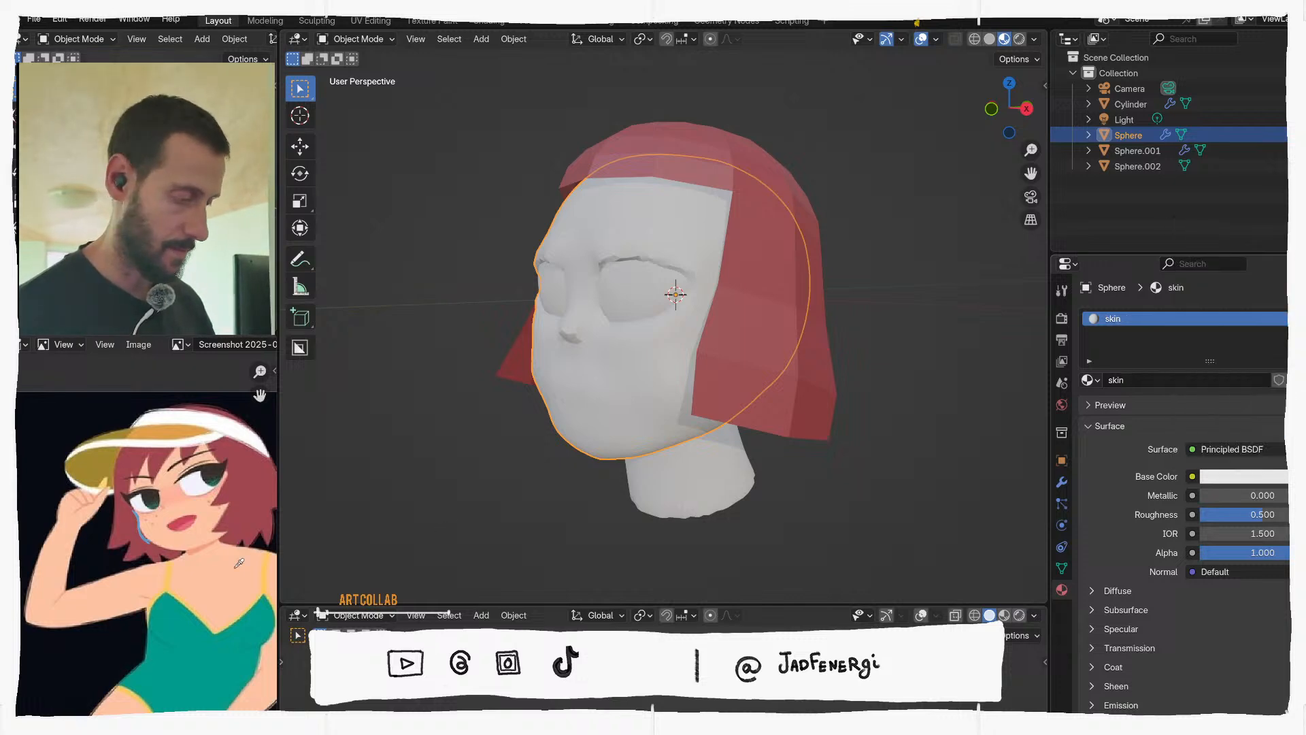
{"action": "left_click", "coordinate": [213, 565]}
Link the head's skin material to the neck cylinder
{"action": "middle_click_drag", "start_coordinate": [672, 439], "coordinate": [679, 435]}
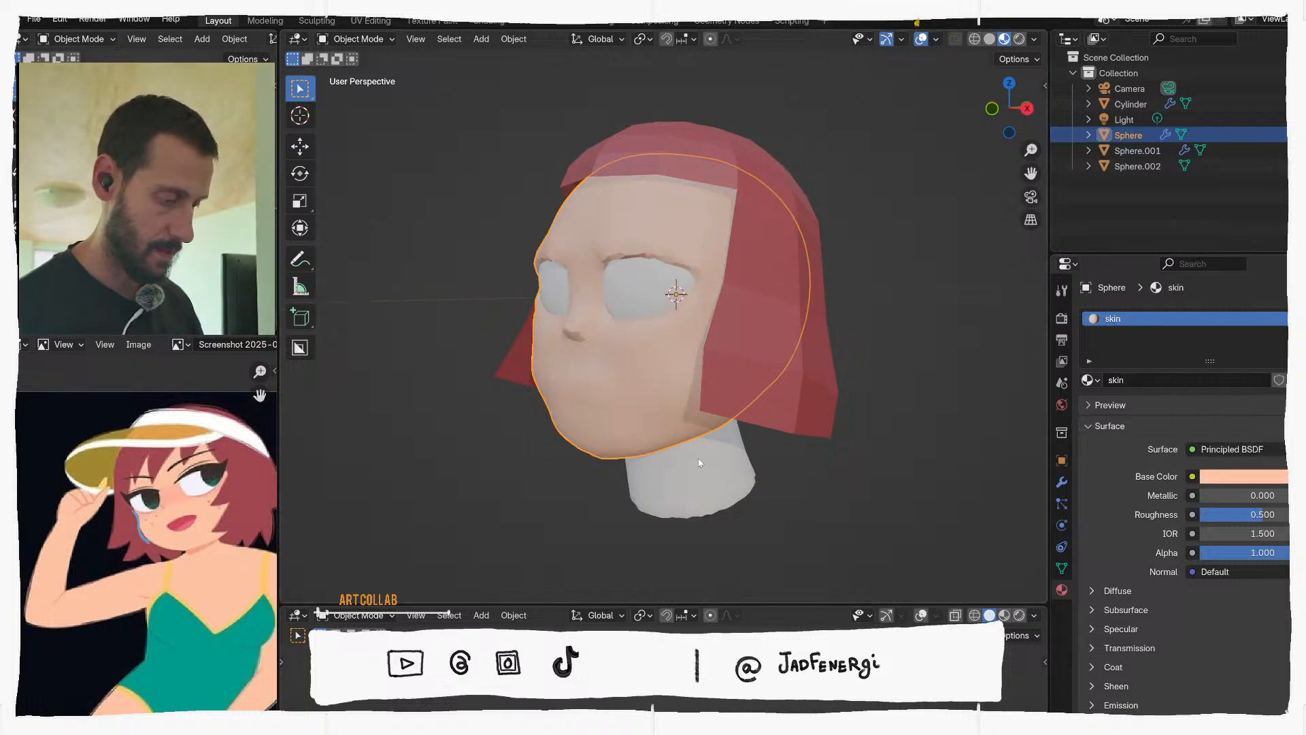
{"action": "left_click", "coordinate": [698, 474]}
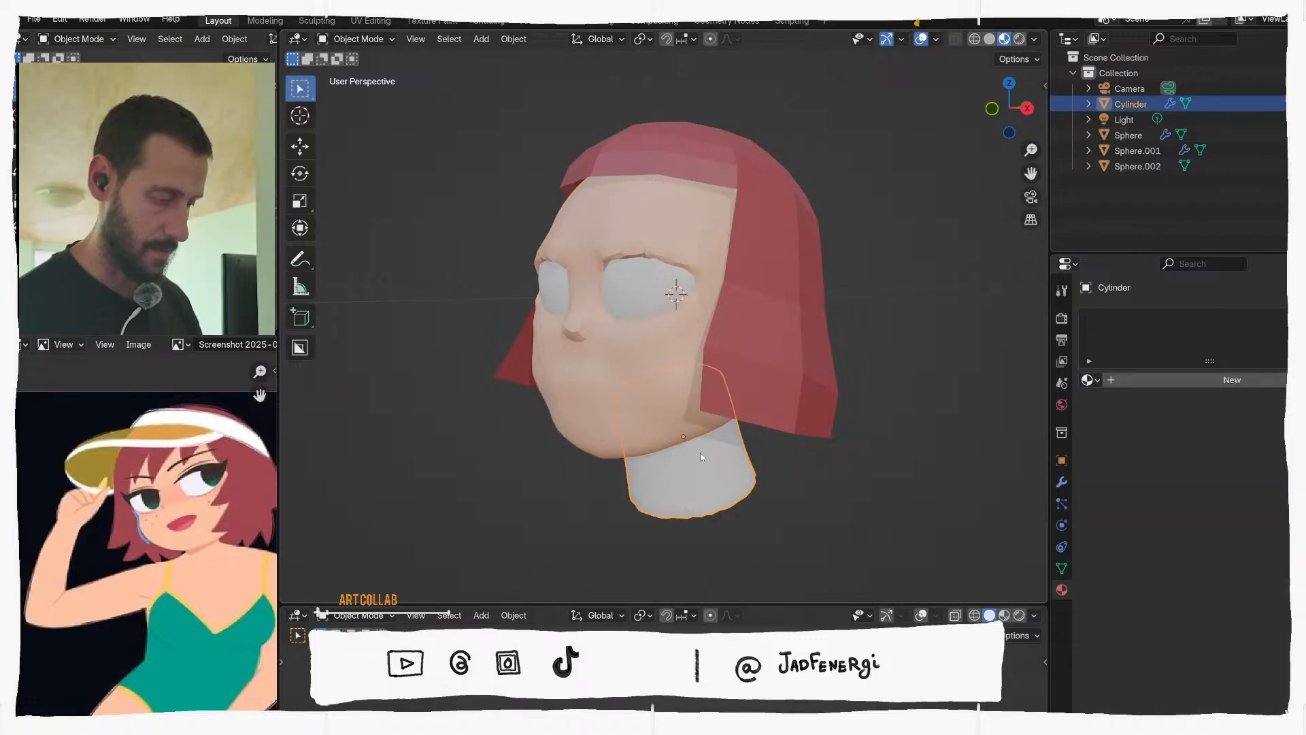
{"action": "left_click", "coordinate": [665, 402], "text": "shift"}
{"action": "key", "text": "ctrl+l"}
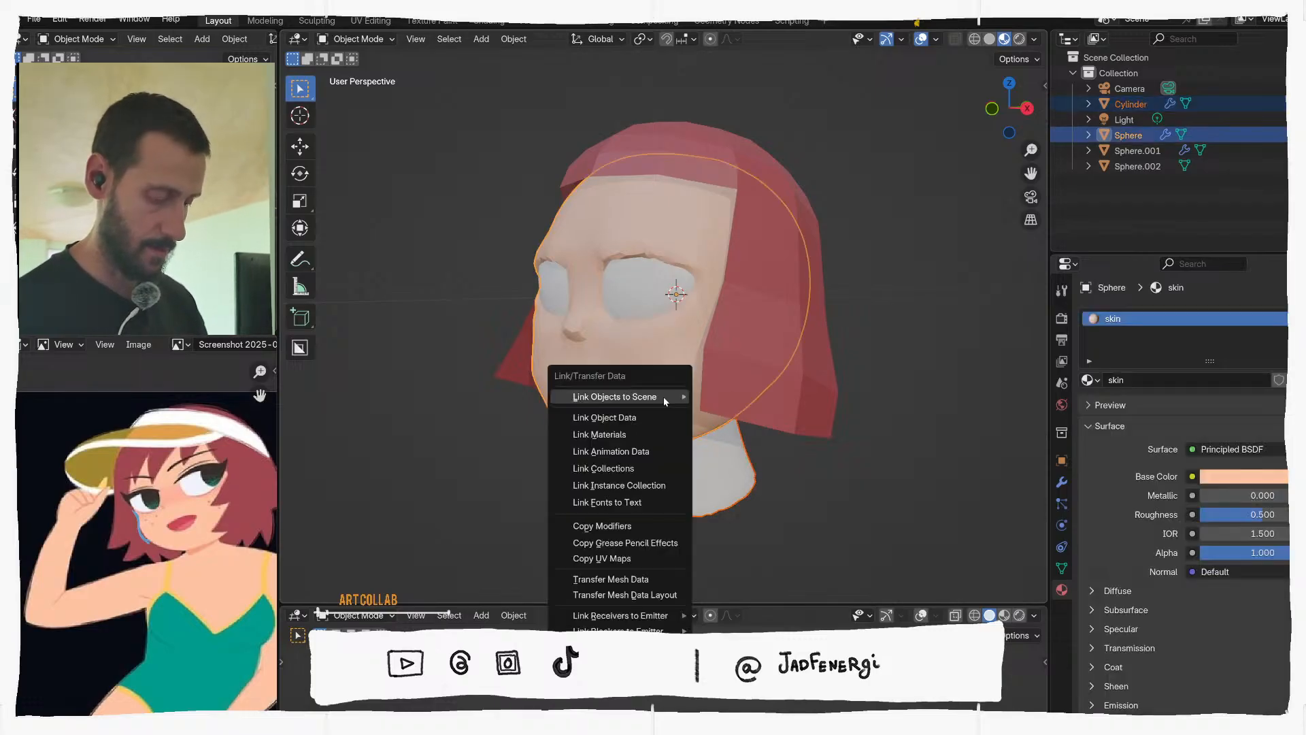
{"action": "left_click", "coordinate": [651, 435]}
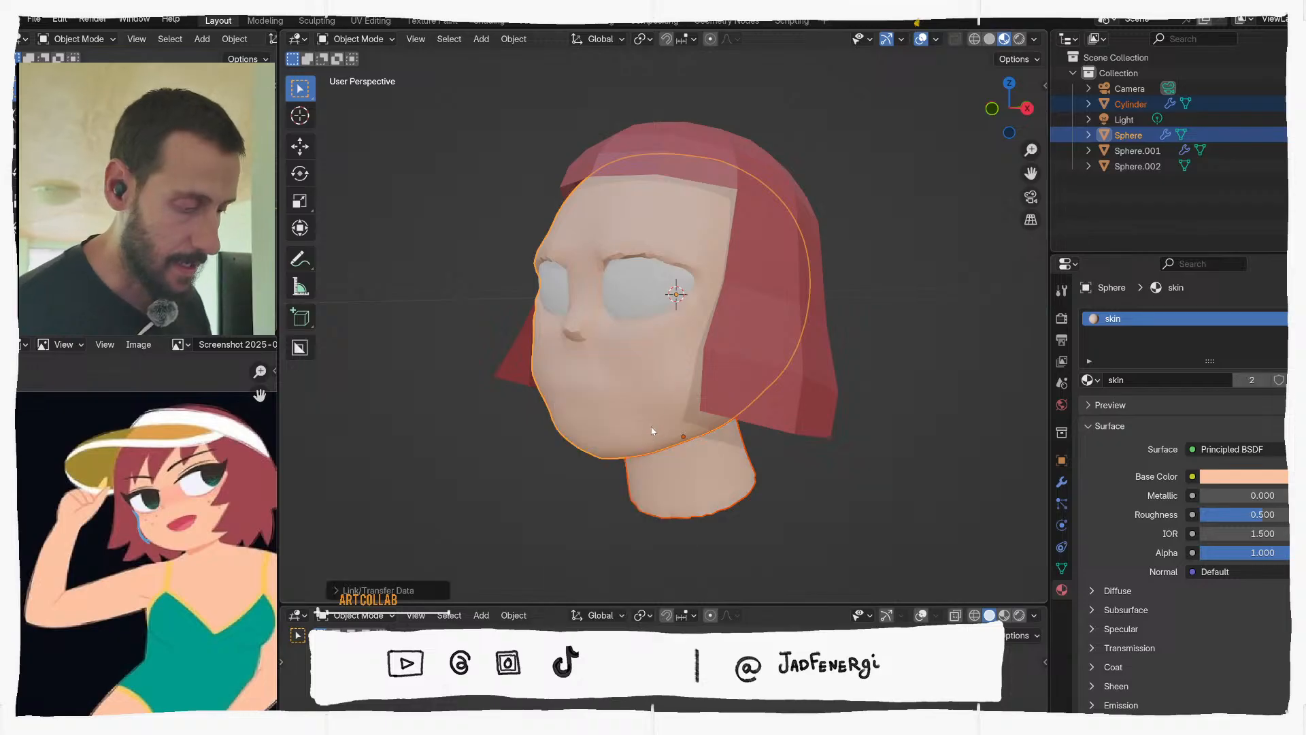
Add a new material named eyes to the eye mesh with a pure white base color and roughness 0.447
{"action": "middle_click_drag", "start_coordinate": [674, 408], "coordinate": [701, 299]}
{"action": "left_click", "coordinate": [700, 294]}
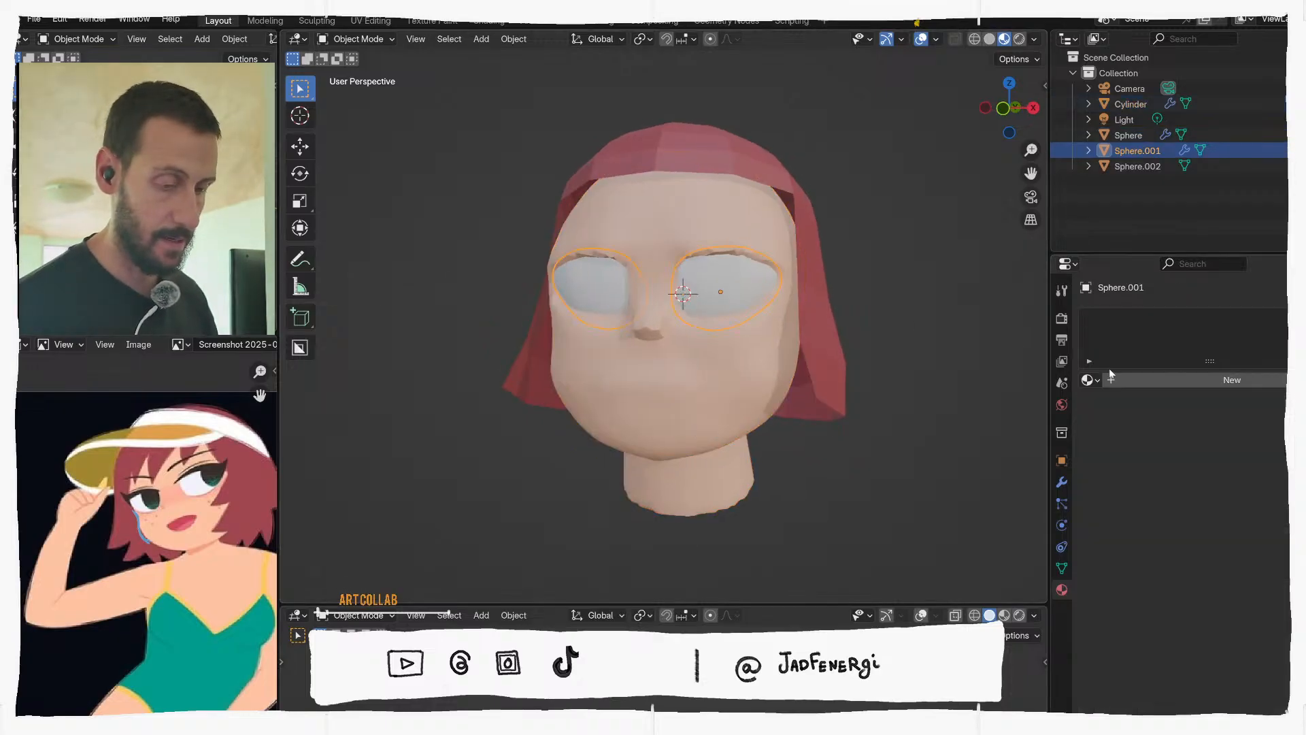
{"action": "left_click", "coordinate": [1131, 381]}
{"action": "double_click", "coordinate": [1134, 380]}
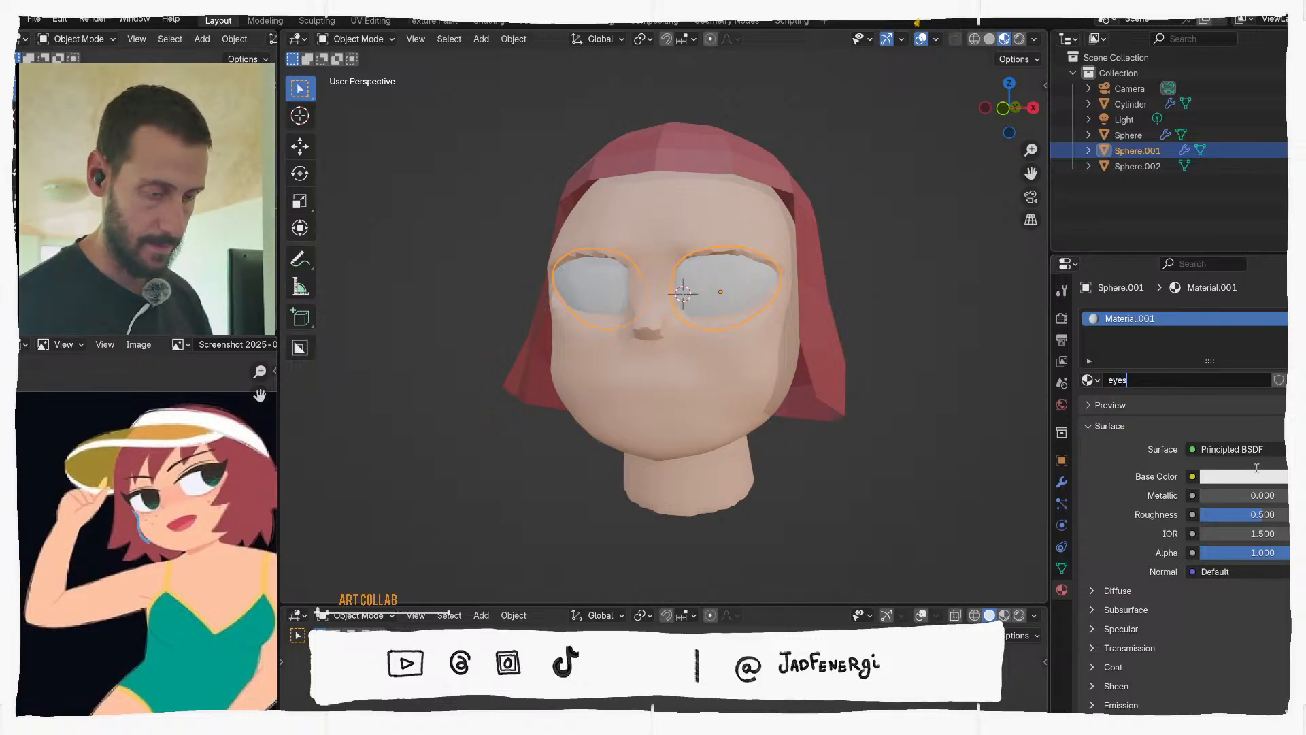
{"action": "left_click", "coordinate": [1256, 479]}
{"action": "mouse_move", "coordinate": [1301, 237]}
{"action": "left_mouse_down"}
{"action": "mouse_move", "coordinate": [1301, 247]}
{"action": "mouse_move", "coordinate": [1301, 224]}
{"action": "left_mouse_up"}
{"action": "left_click_drag", "start_coordinate": [1255, 515], "coordinate": [1249, 515]}
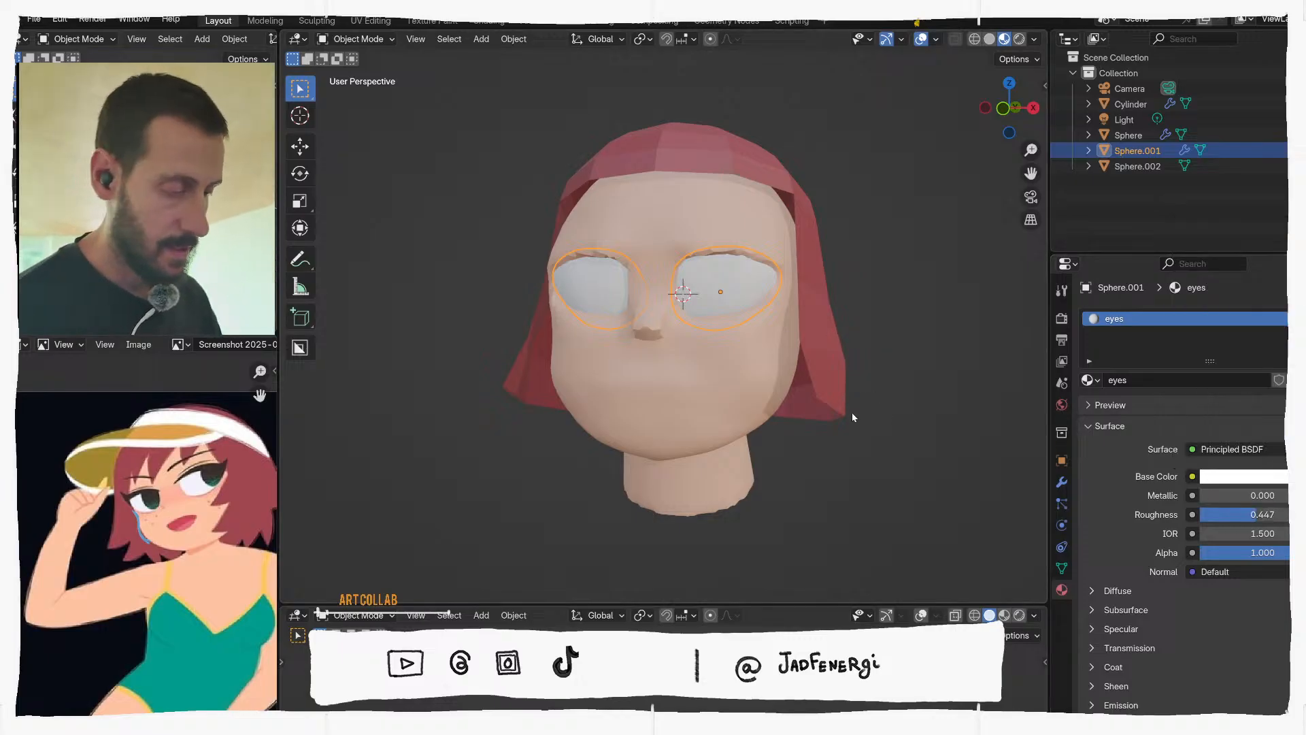
Clear the selection and set the viewport focal length to 75.7 mm
{"action": "middle_click_drag", "start_coordinate": [807, 397], "coordinate": [684, 421]}
{"action": "left_click", "coordinate": [847, 365]}
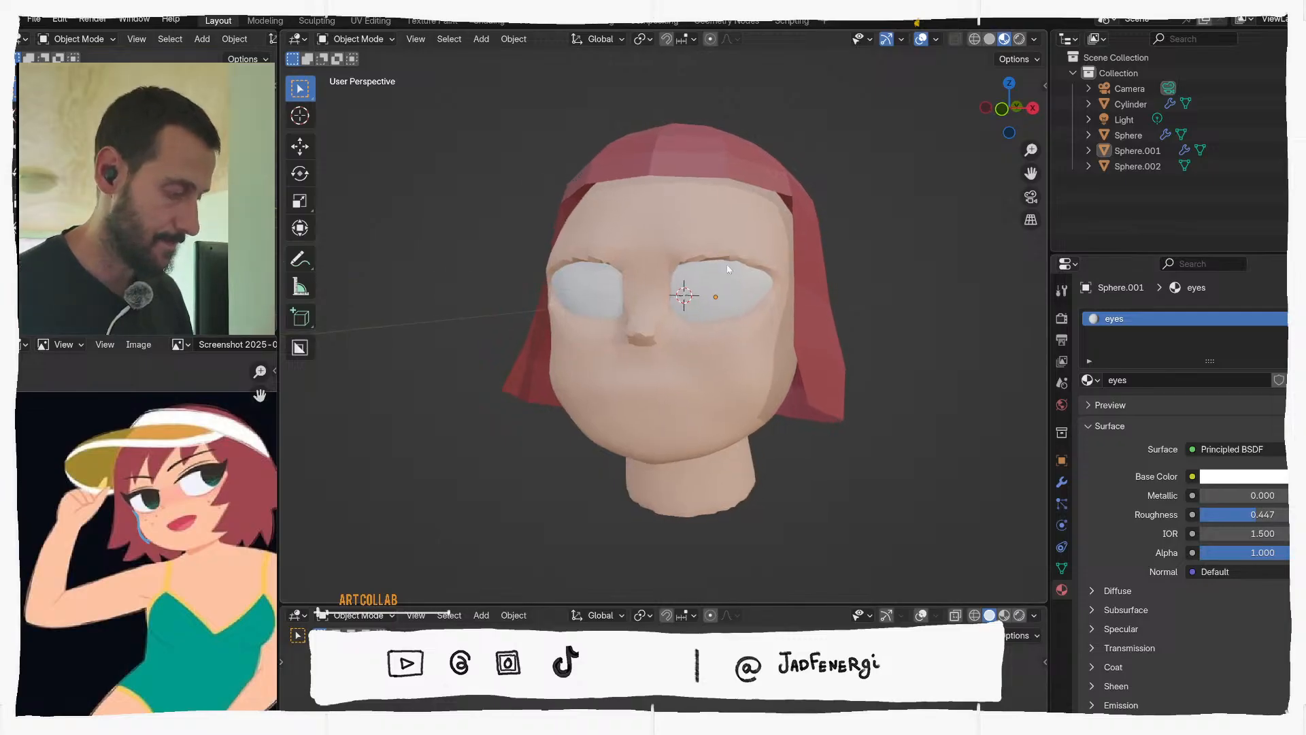
{"action": "middle_click_drag", "start_coordinate": [718, 258], "coordinate": [774, 290]}
{"action": "key", "text": "n"}
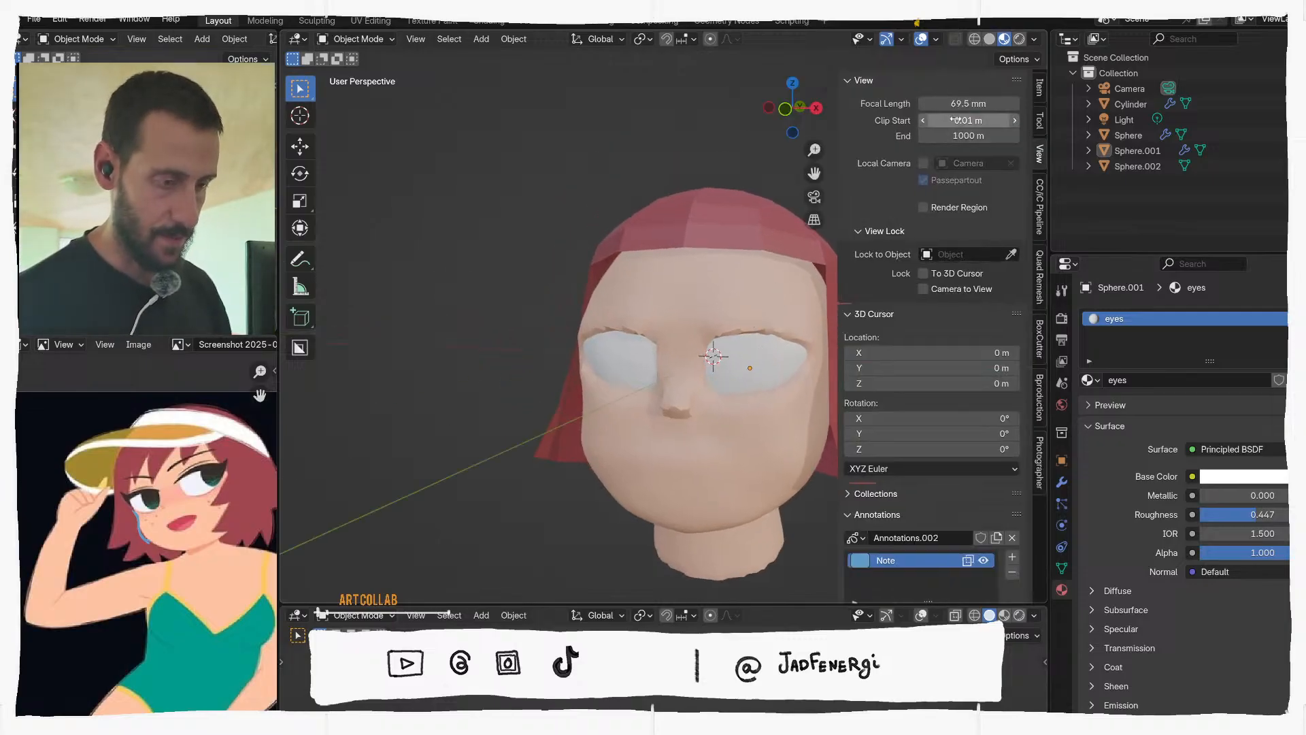
{"action": "left_click_drag", "start_coordinate": [974, 103], "coordinate": [763, 167]}
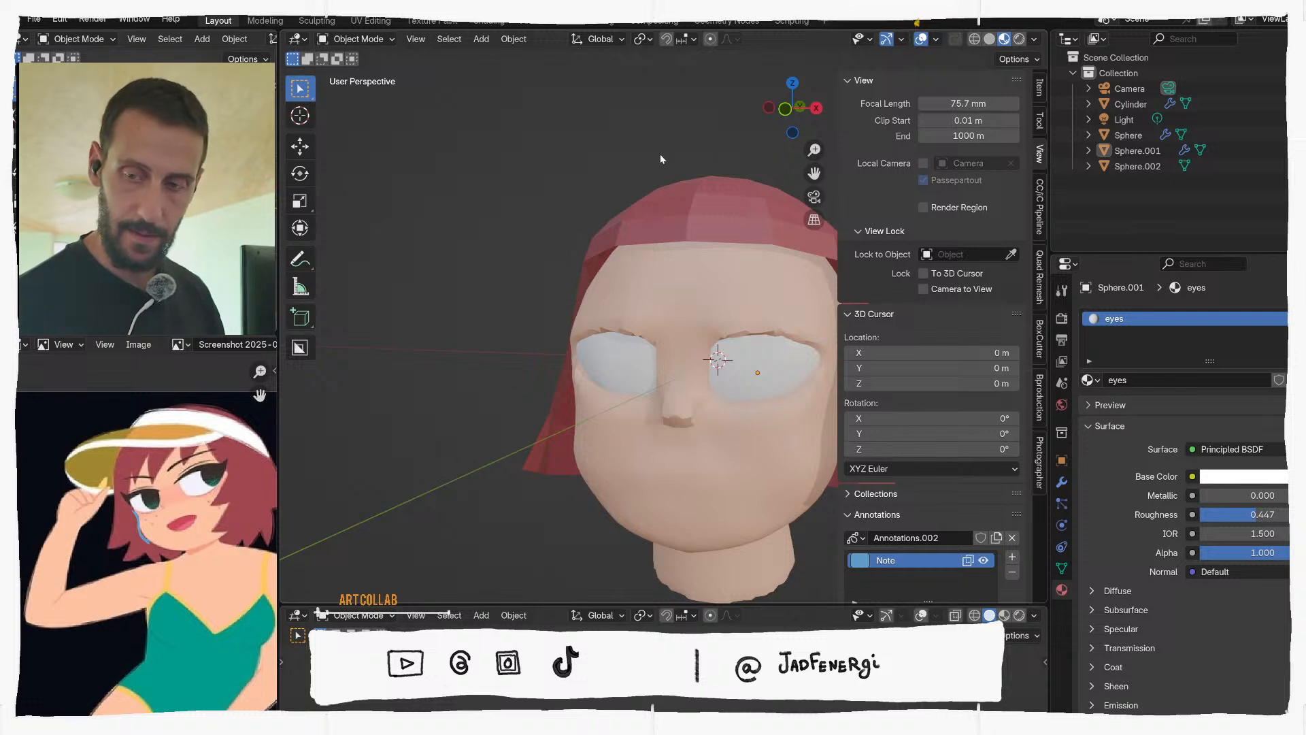
{"action": "scroll", "coordinate": [667, 157], "scroll_direction": "down", "scroll_amount": 1}
Apply the hair mesh's scale and shade it auto smooth
{"action": "left_click", "coordinate": [712, 224]}
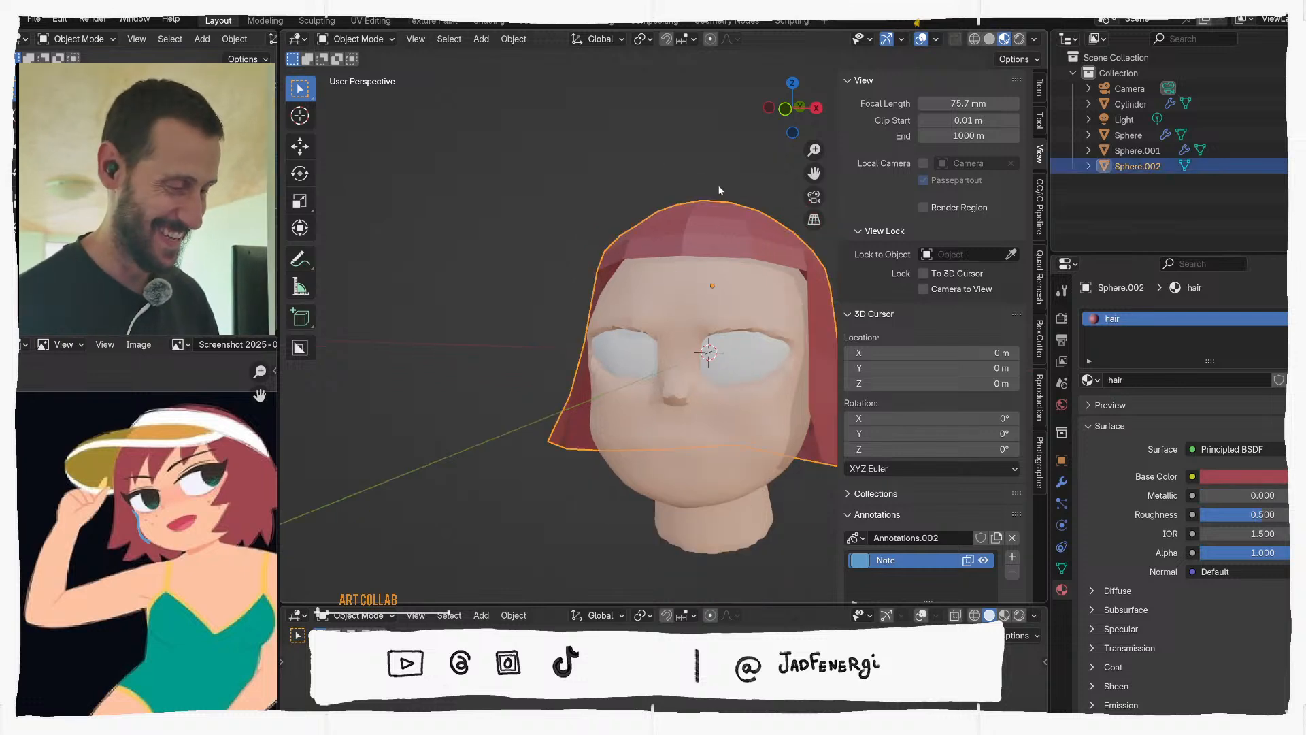
{"action": "key", "text": "n"}
{"action": "key", "text": "ctrl+a"}
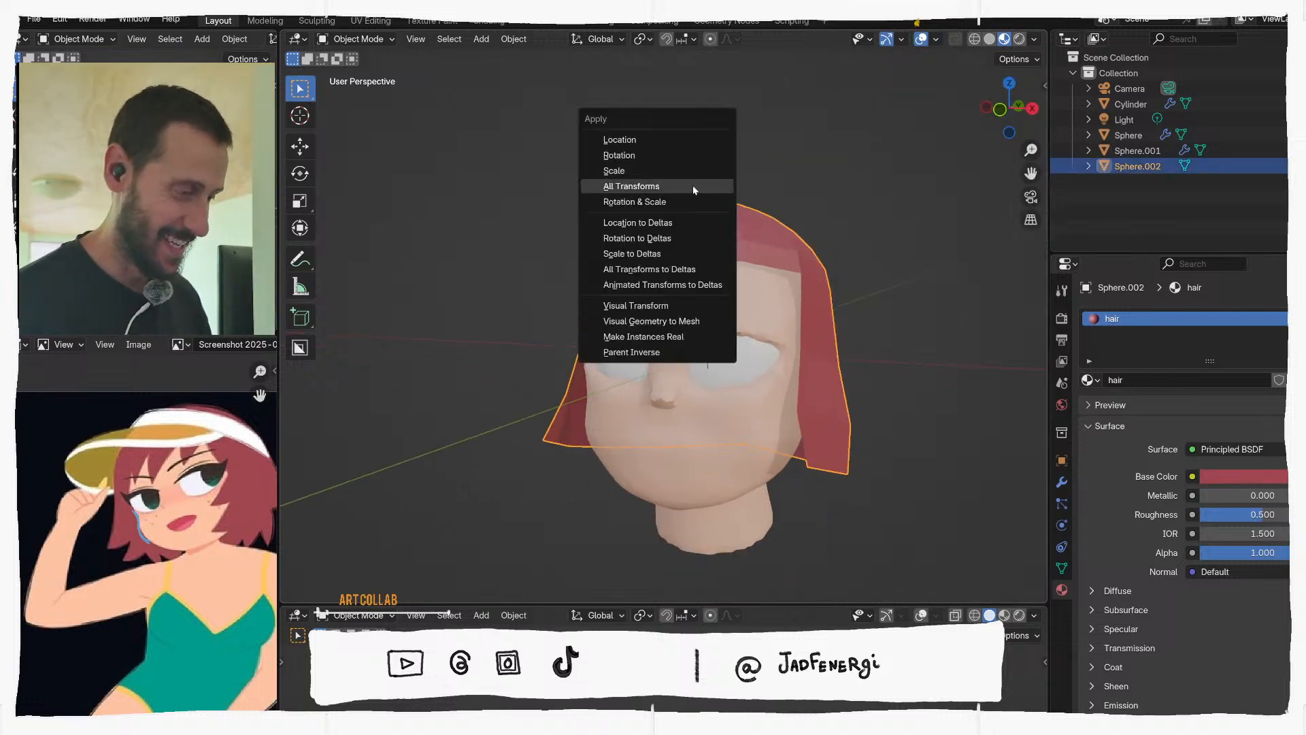
{"action": "left_click", "coordinate": [692, 171]}
{"action": "right_click", "coordinate": [776, 217]}
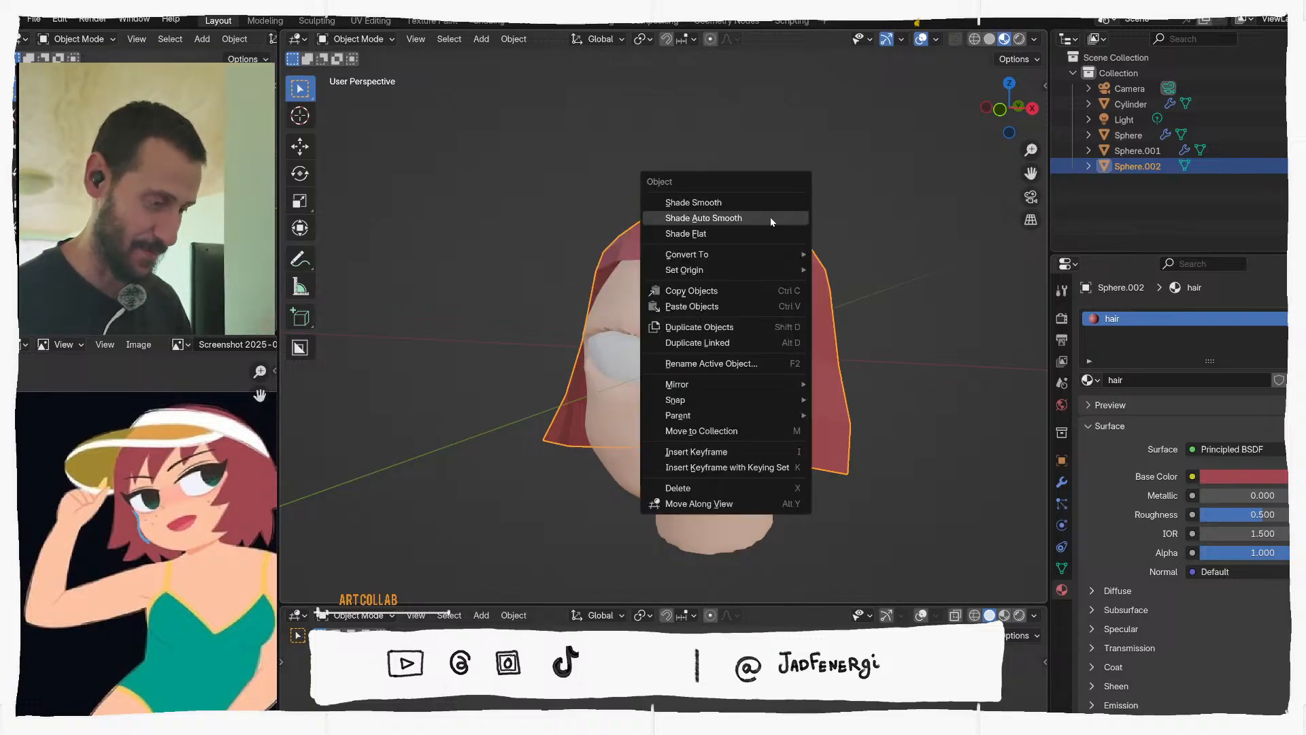
{"action": "left_click", "coordinate": [772, 219]}
{"action": "middle_click_drag", "start_coordinate": [772, 222], "coordinate": [725, 300]}
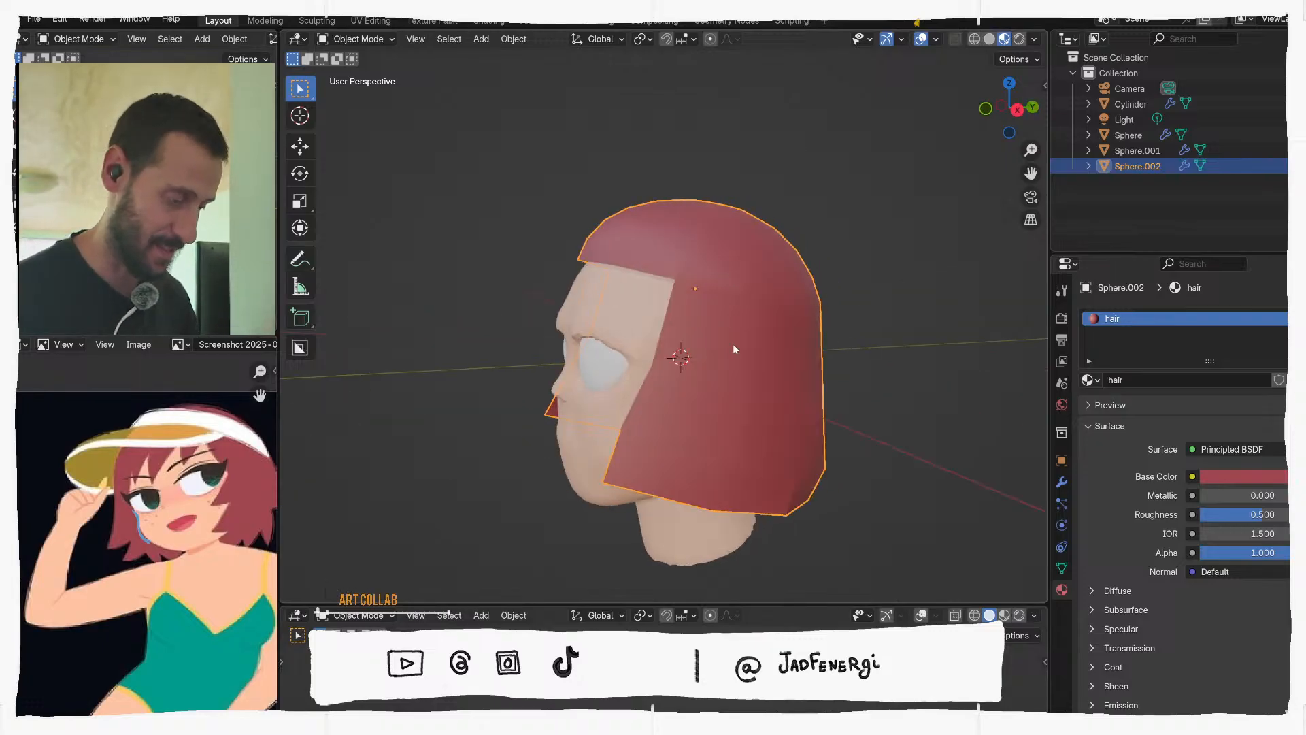
{"action": "middle_click_drag", "start_coordinate": [733, 344], "coordinate": [849, 397]}
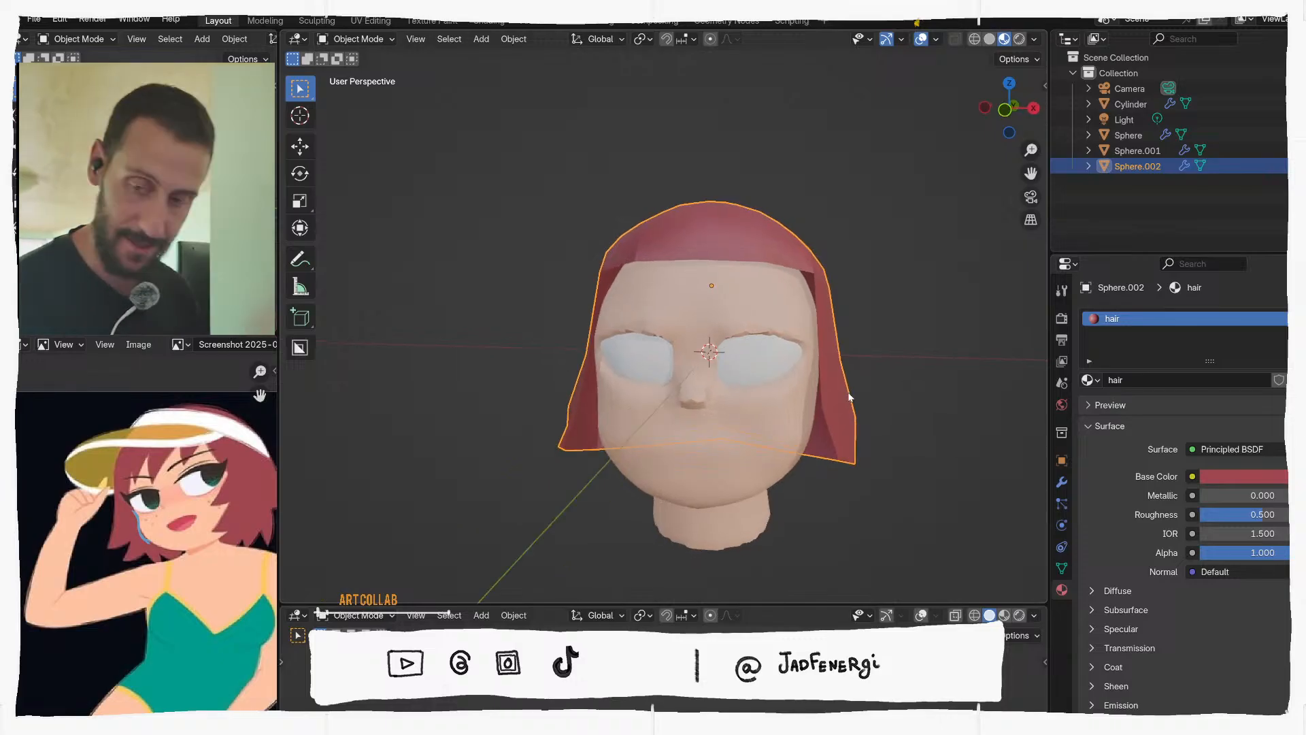
Enlarge the reference character's face and switch the head mesh to Sculpt Mode
{"action": "scroll", "coordinate": [820, 383], "scroll_direction": "up", "scroll_amount": 1}
{"action": "scroll", "coordinate": [143, 524], "scroll_direction": "up", "scroll_amount": 4}
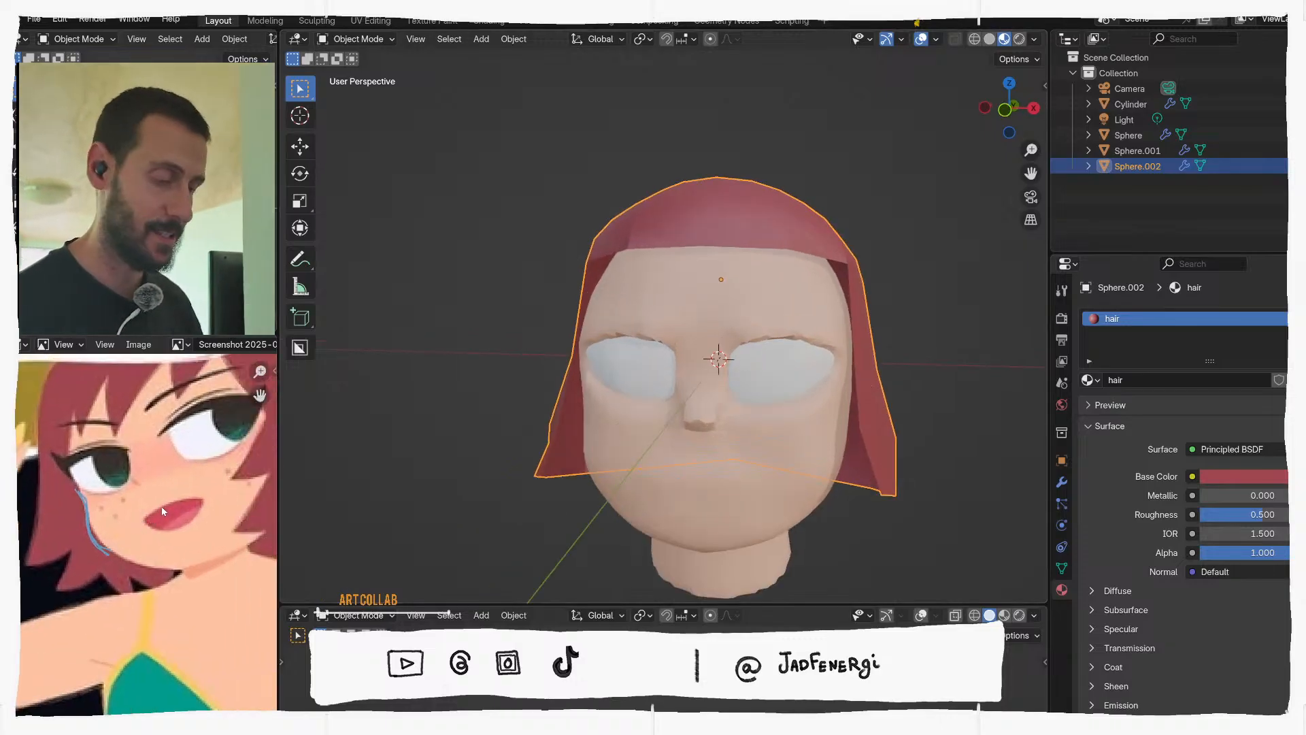
{"action": "scroll", "coordinate": [162, 506], "scroll_direction": "down", "scroll_amount": 2}
{"action": "middle_click_drag", "start_coordinate": [169, 497], "coordinate": [156, 535]}
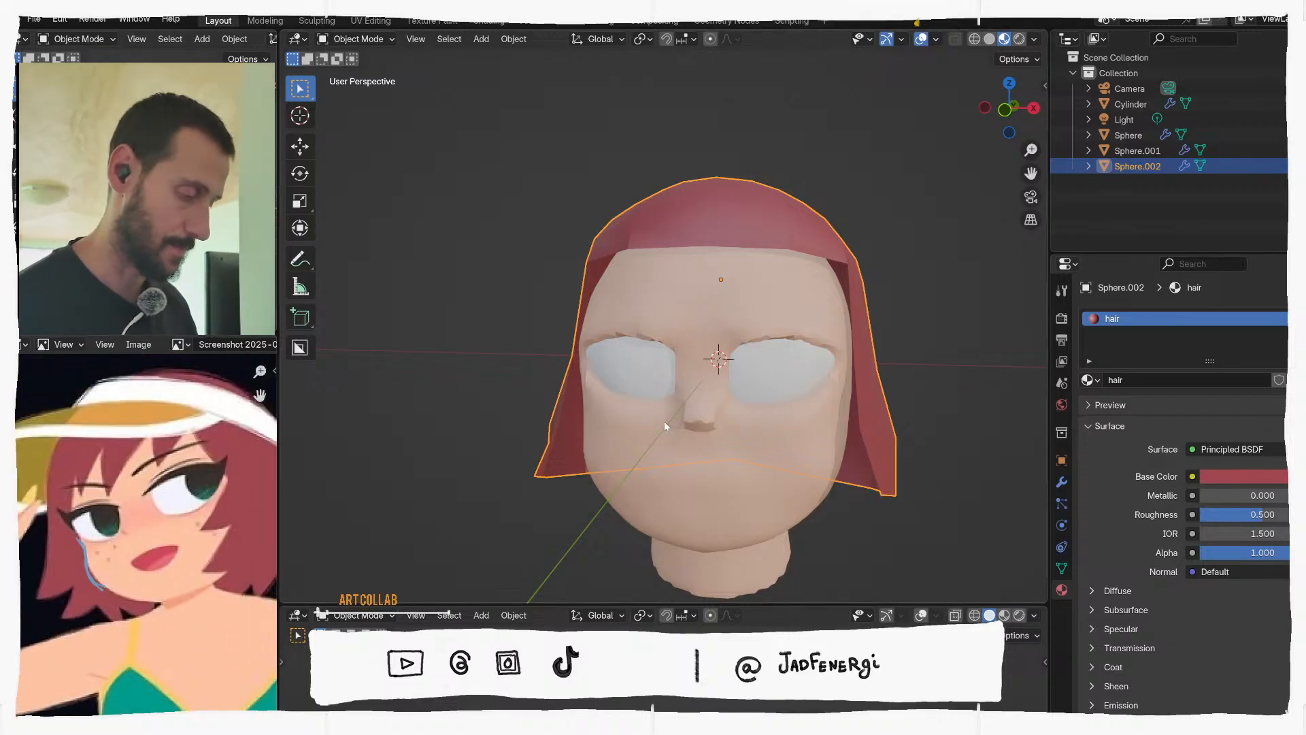
{"action": "middle_click_drag", "start_coordinate": [742, 436], "coordinate": [726, 430]}
{"action": "left_click", "coordinate": [758, 321]}
{"action": "key", "text": "ctrl+Tab"}
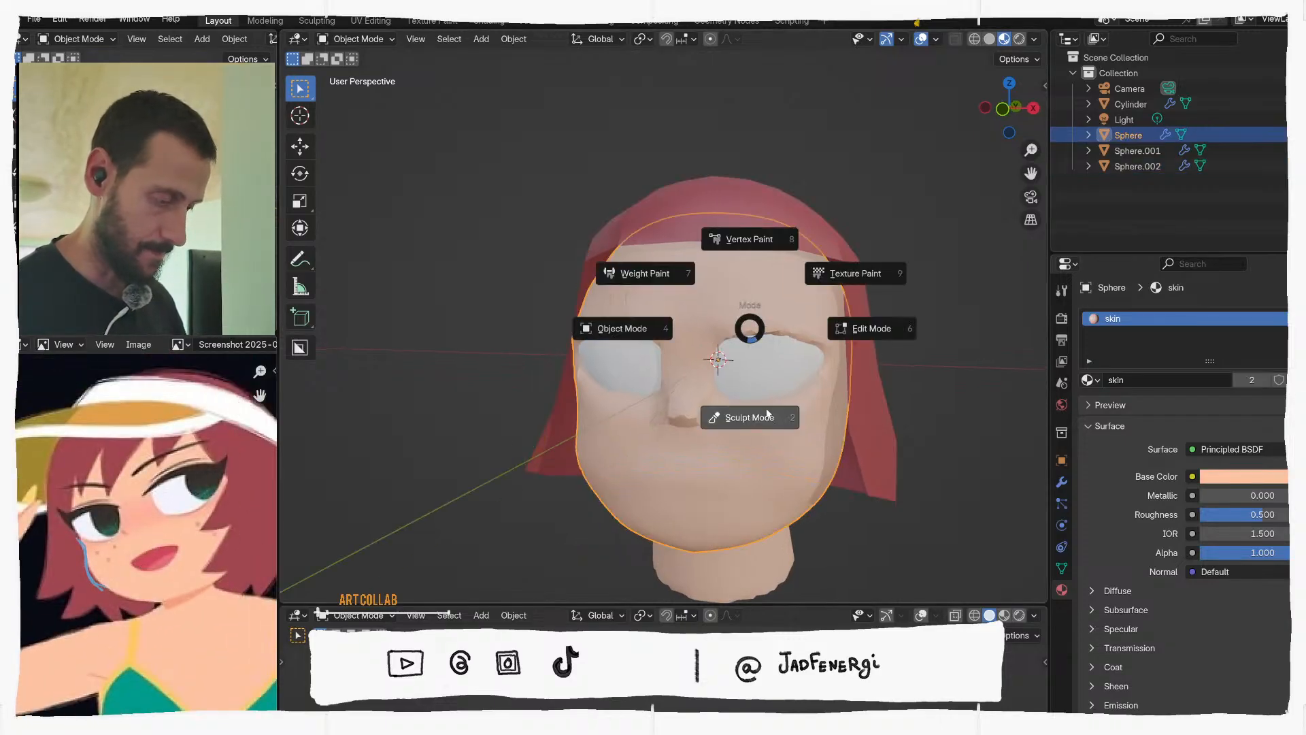
{"action": "left_click", "coordinate": [766, 417]}
Adjust the inner eye area and the cheek of the head with the Grab brush at 279 px radius
{"action": "middle_click_drag", "start_coordinate": [724, 321], "coordinate": [700, 300]}
{"action": "middle_click_drag", "start_coordinate": [630, 341], "coordinate": [612, 334]}
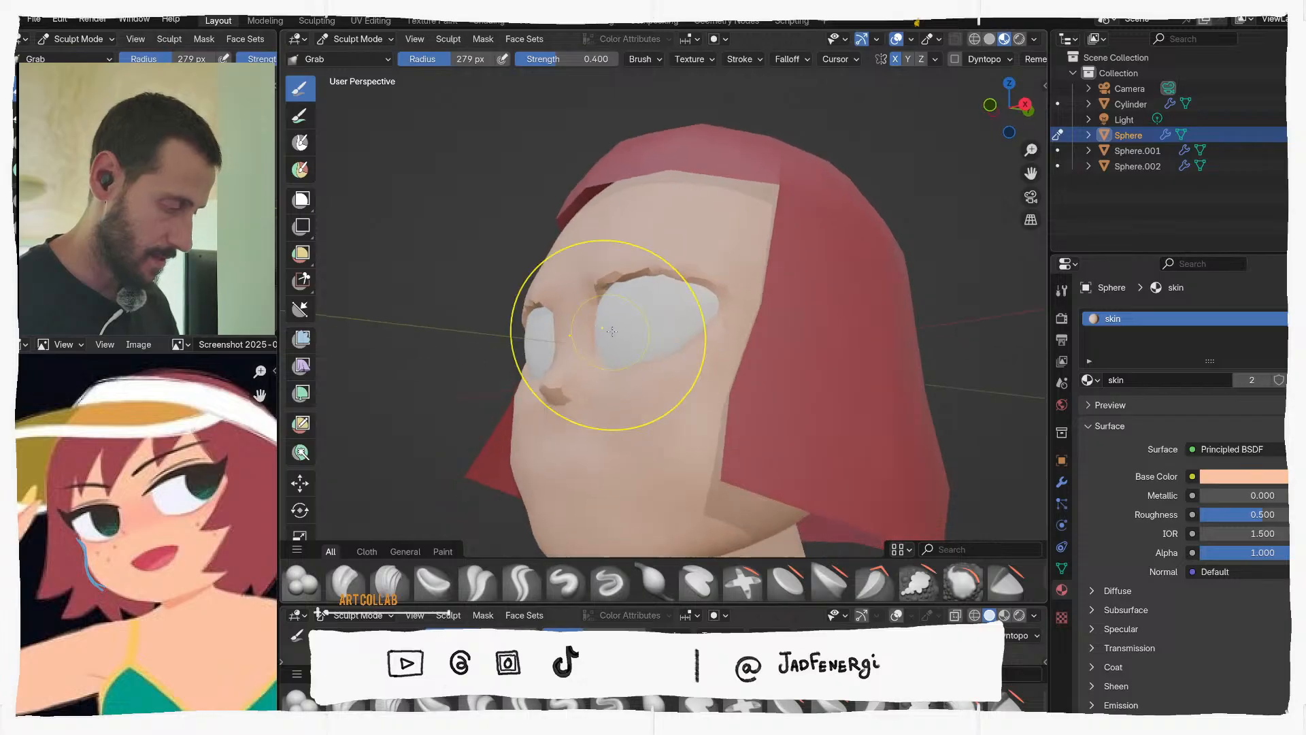
{"action": "scroll", "coordinate": [601, 331], "scroll_direction": "up", "scroll_amount": 1}
{"action": "left_click_drag", "start_coordinate": [583, 326], "coordinate": [570, 324]}
{"action": "mouse_move", "coordinate": [575, 331]}
{"action": "middle_mouse_down"}
{"action": "mouse_move", "coordinate": [837, 326]}
{"action": "mouse_move", "coordinate": [802, 391]}
{"action": "mouse_move", "coordinate": [846, 317]}
{"action": "mouse_move", "coordinate": [690, 304]}
{"action": "mouse_move", "coordinate": [816, 428]}
{"action": "middle_mouse_up"}
{"action": "left_click_drag", "start_coordinate": [801, 435], "coordinate": [788, 444]}
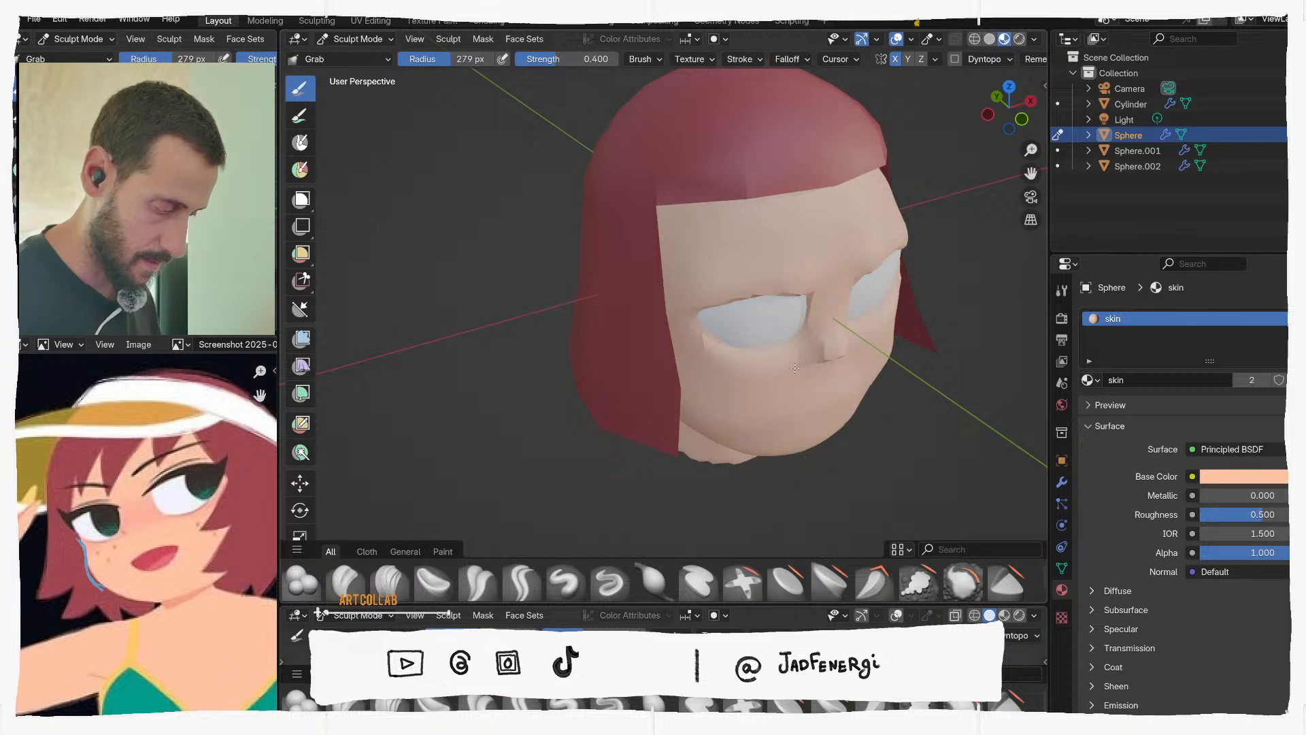
Return the head to Object Mode, select the hair mesh and show the wireframe over all objects
{"action": "middle_click_drag", "start_coordinate": [794, 368], "coordinate": [688, 347]}
{"action": "key", "text": "ctrl+Tab"}
{"action": "left_click", "coordinate": [910, 279]}
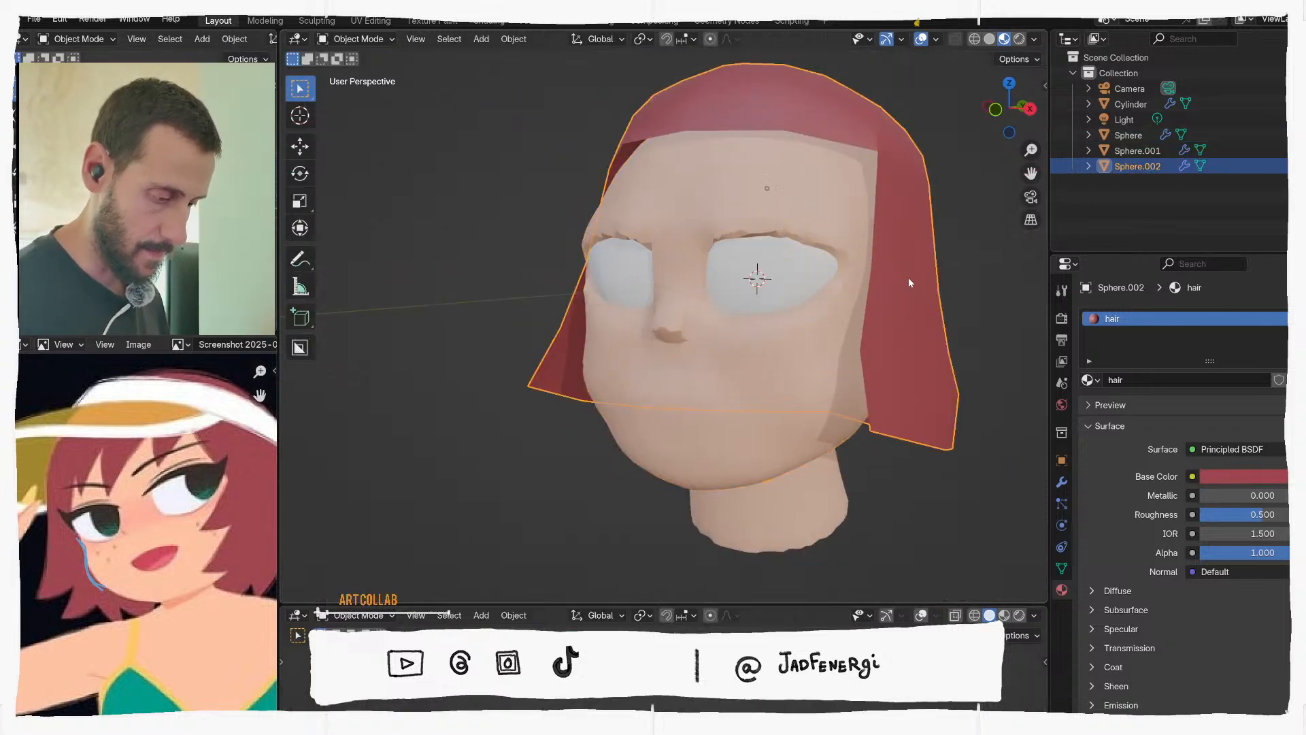
{"action": "key", "text": "q"}
{"action": "left_click", "coordinate": [878, 296]}
{"action": "middle_click_drag", "start_coordinate": [888, 300], "coordinate": [821, 309]}
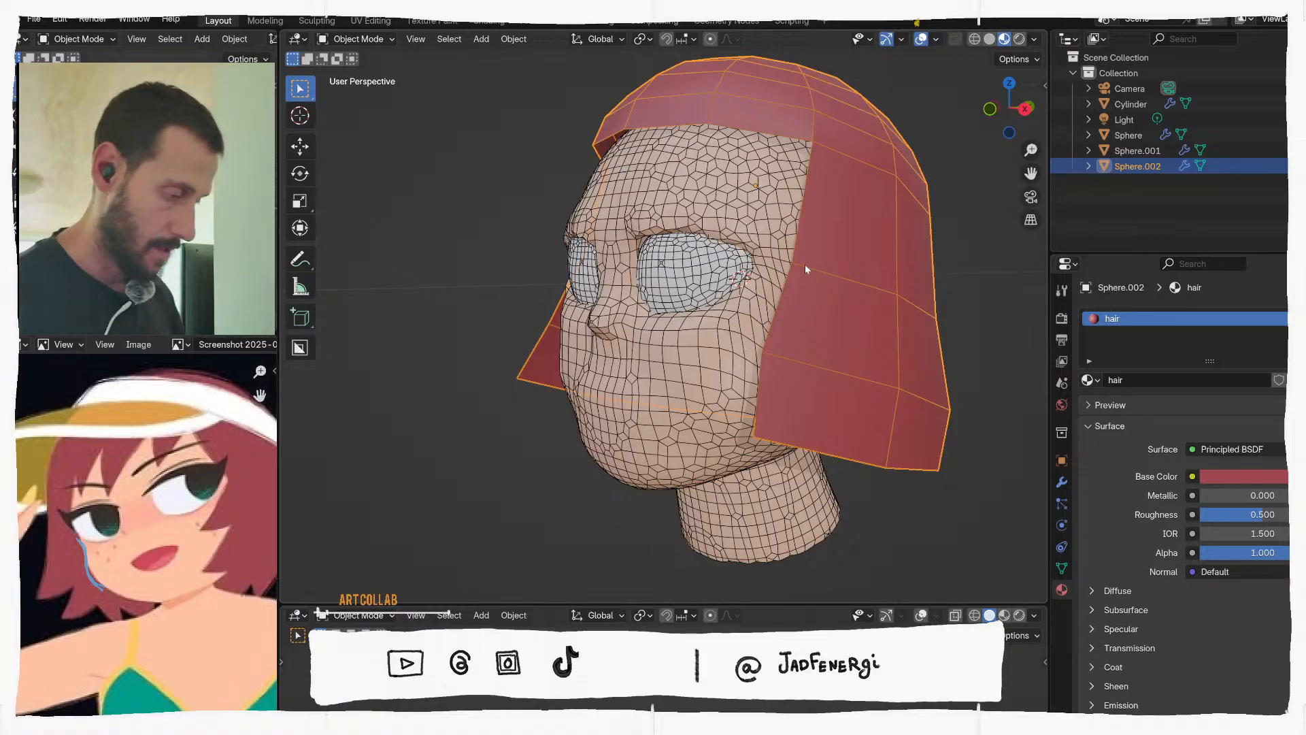
Switch the hair to Sculpt Mode and pull the outer end of the fringe down with the Grab brush
{"action": "scroll", "coordinate": [806, 265], "scroll_direction": "down", "scroll_amount": 2}
{"action": "key", "text": "ctrl+Tab"}
{"action": "left_click", "coordinate": [794, 342]}
{"action": "key", "text": "KP_3"}
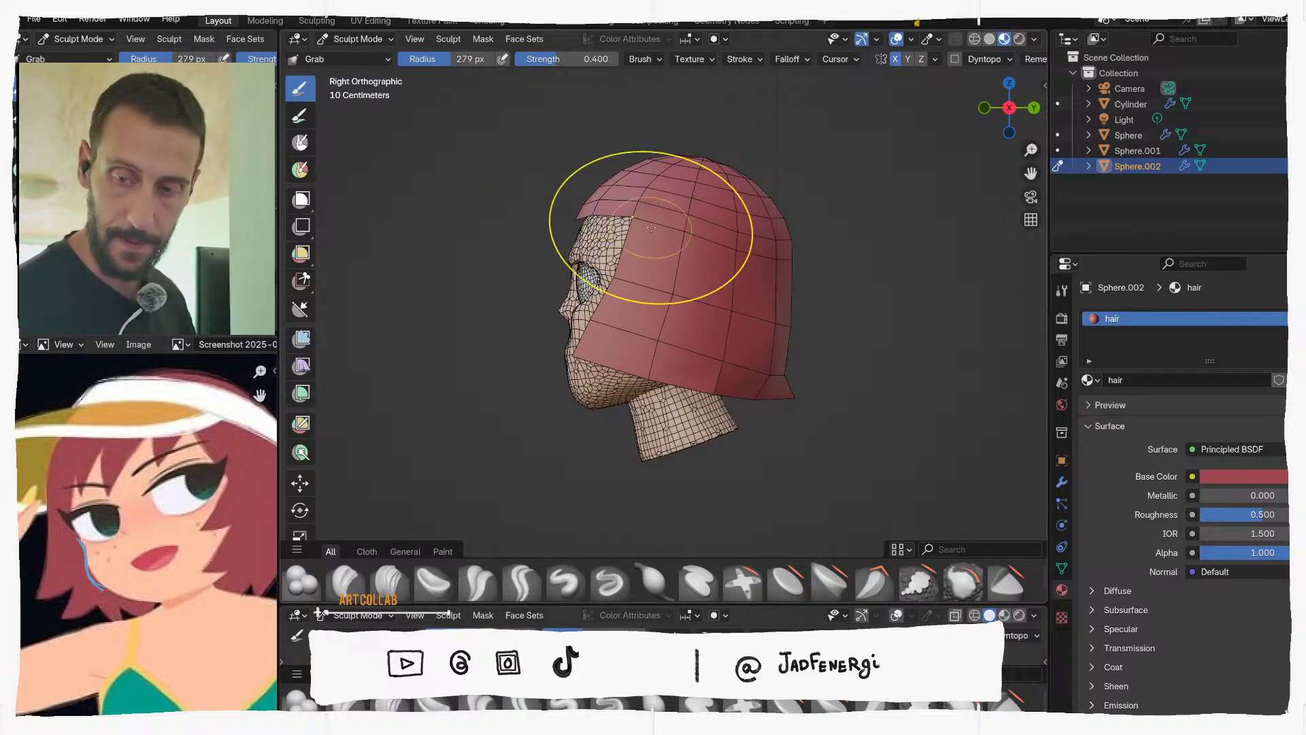
{"action": "mouse_move", "coordinate": [647, 219]}
{"action": "middle_mouse_down"}
{"action": "mouse_move", "coordinate": [743, 234]}
{"action": "mouse_move", "coordinate": [649, 219]}
{"action": "mouse_move", "coordinate": [749, 196]}
{"action": "middle_mouse_up"}
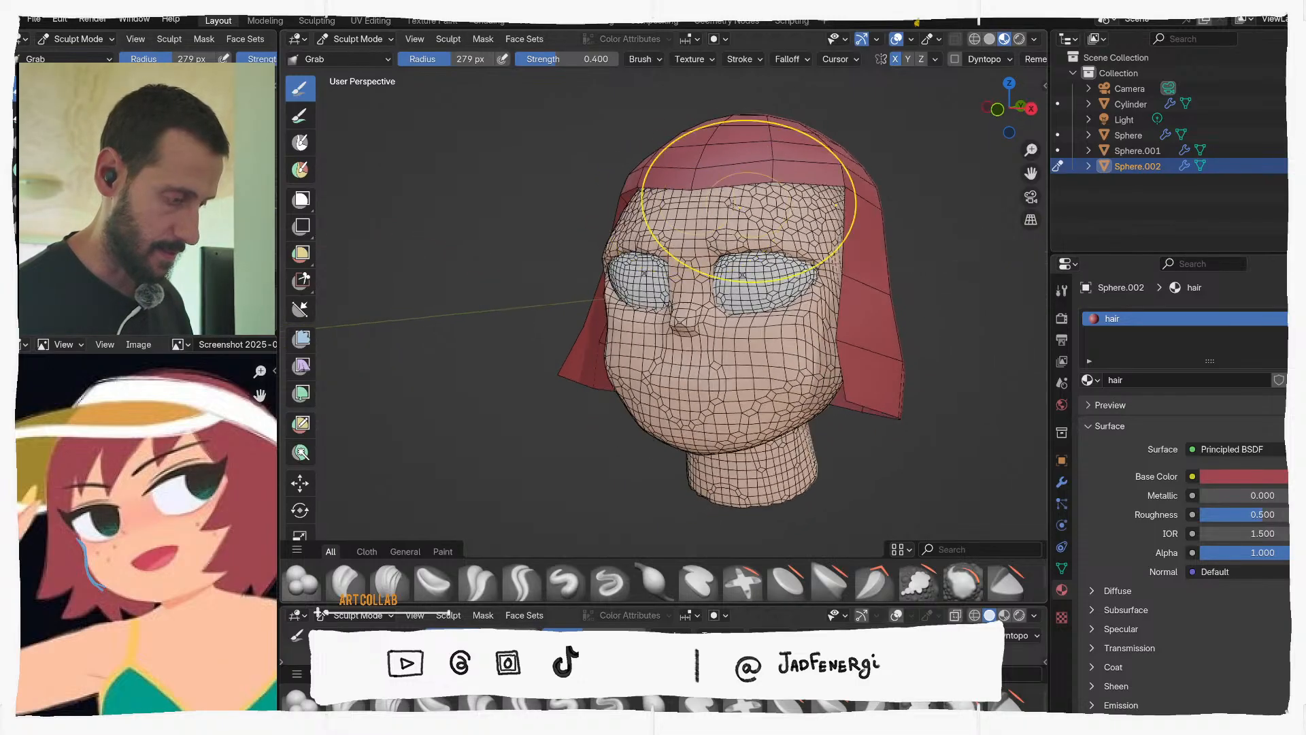
{"action": "scroll", "coordinate": [630, 178], "scroll_direction": "up", "scroll_amount": 1}
{"action": "left_click_drag", "start_coordinate": [618, 167], "coordinate": [613, 190]}
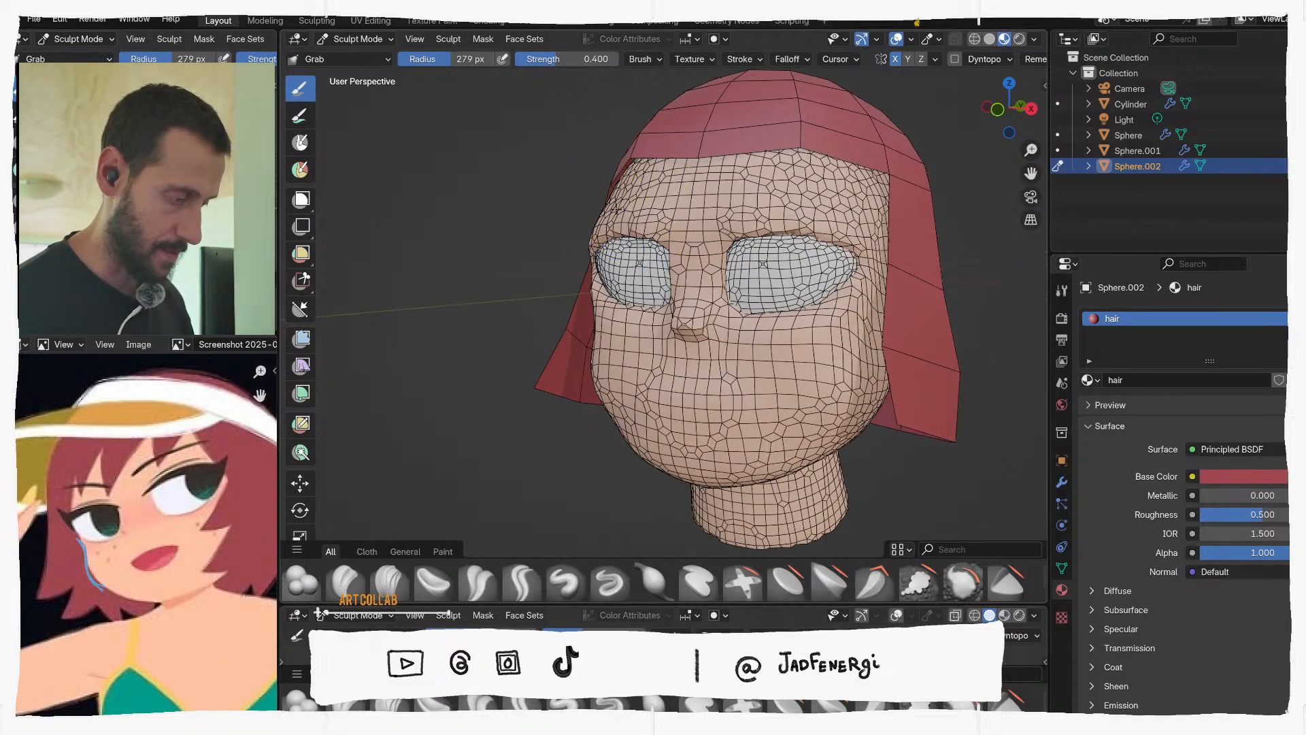
Hide the wireframe overlay on the model
{"action": "scroll", "coordinate": [727, 235], "scroll_direction": "down", "scroll_amount": 1}
{"action": "mouse_move", "coordinate": [727, 235]}
{"action": "middle_mouse_down"}
{"action": "mouse_move", "coordinate": [763, 212]}
{"action": "mouse_move", "coordinate": [766, 227]}
{"action": "mouse_move", "coordinate": [714, 248]}
{"action": "middle_mouse_up"}
{"action": "key", "text": "q"}
{"action": "left_click", "coordinate": [751, 232]}
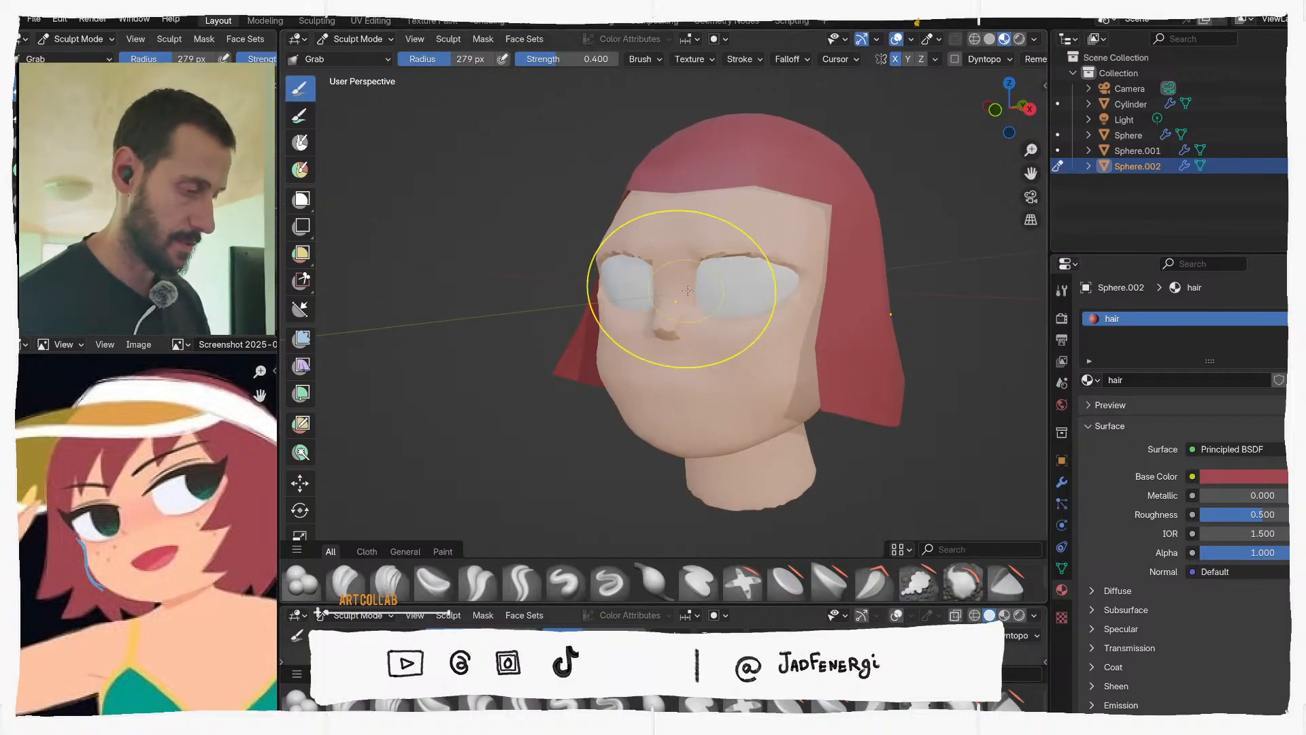
Switch sculpting to the head mesh and set the Grab brush radius to 391 px
{"action": "key", "text": "alt+q"}
{"action": "scroll", "coordinate": [624, 220], "scroll_direction": "up", "scroll_amount": 1}
{"action": "scroll", "coordinate": [623, 219], "scroll_direction": "up", "scroll_amount": 1}
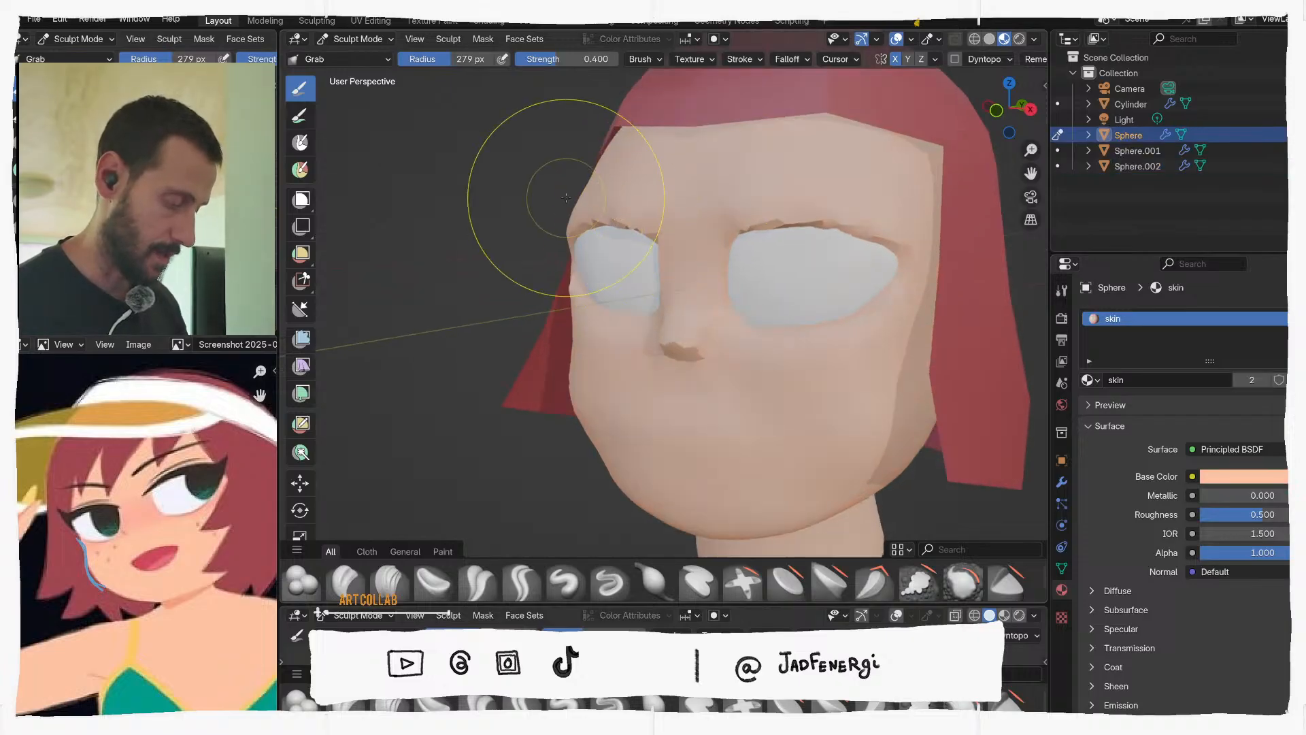
{"action": "key", "text": "f"}
{"action": "left_click", "coordinate": [724, 192]}
{"action": "middle_click_drag", "start_coordinate": [613, 190], "coordinate": [574, 279], "text": "shift"}
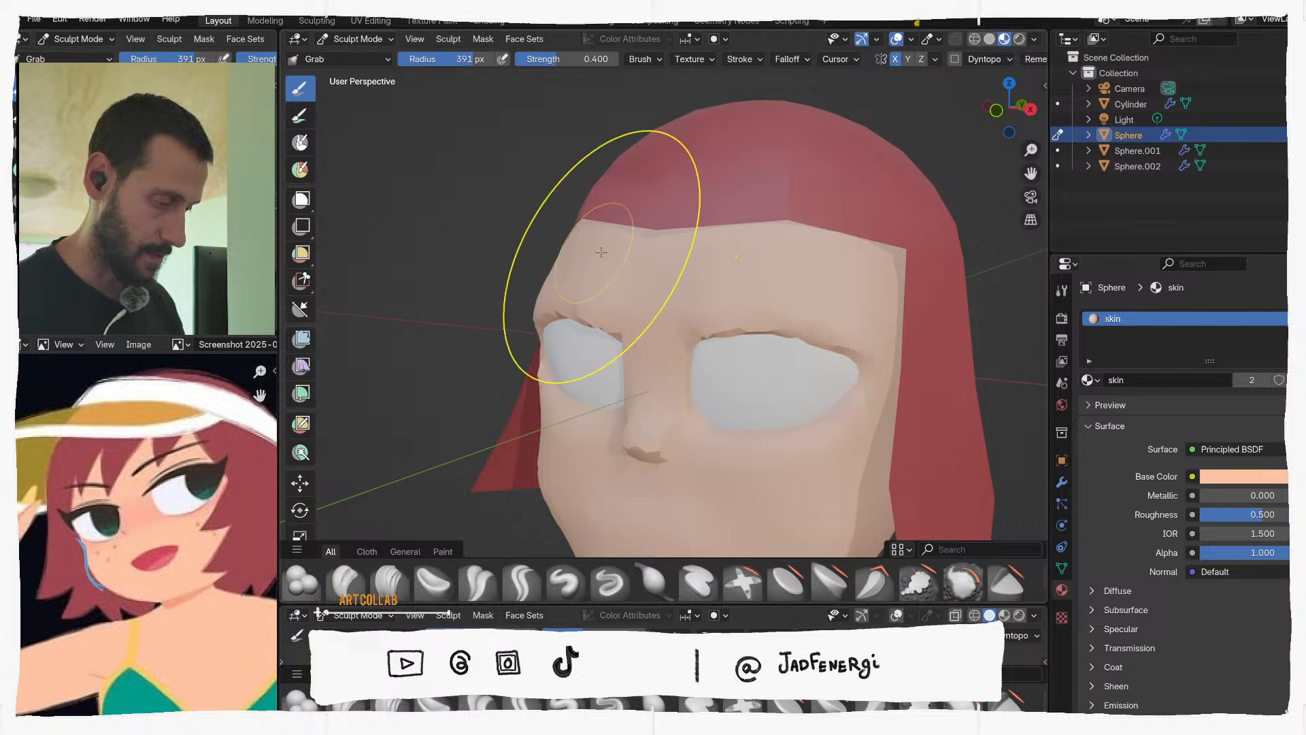
Erase the blue annotation strokes from the face in the reference image
{"action": "scroll", "coordinate": [604, 248], "scroll_direction": "down", "scroll_amount": 3}
{"action": "mouse_move", "coordinate": [603, 248]}
{"action": "middle_mouse_down"}
{"action": "mouse_move", "coordinate": [729, 203]}
{"action": "mouse_move", "coordinate": [715, 145]}
{"action": "middle_mouse_up"}
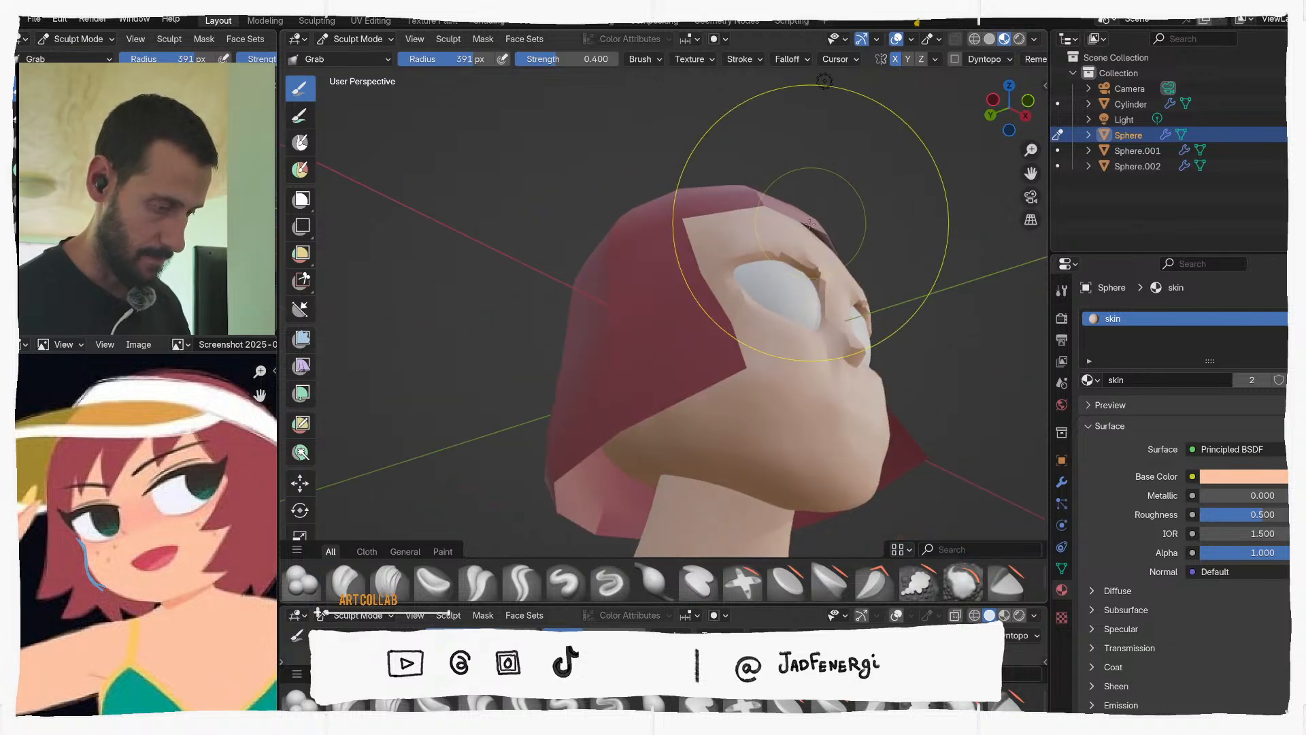
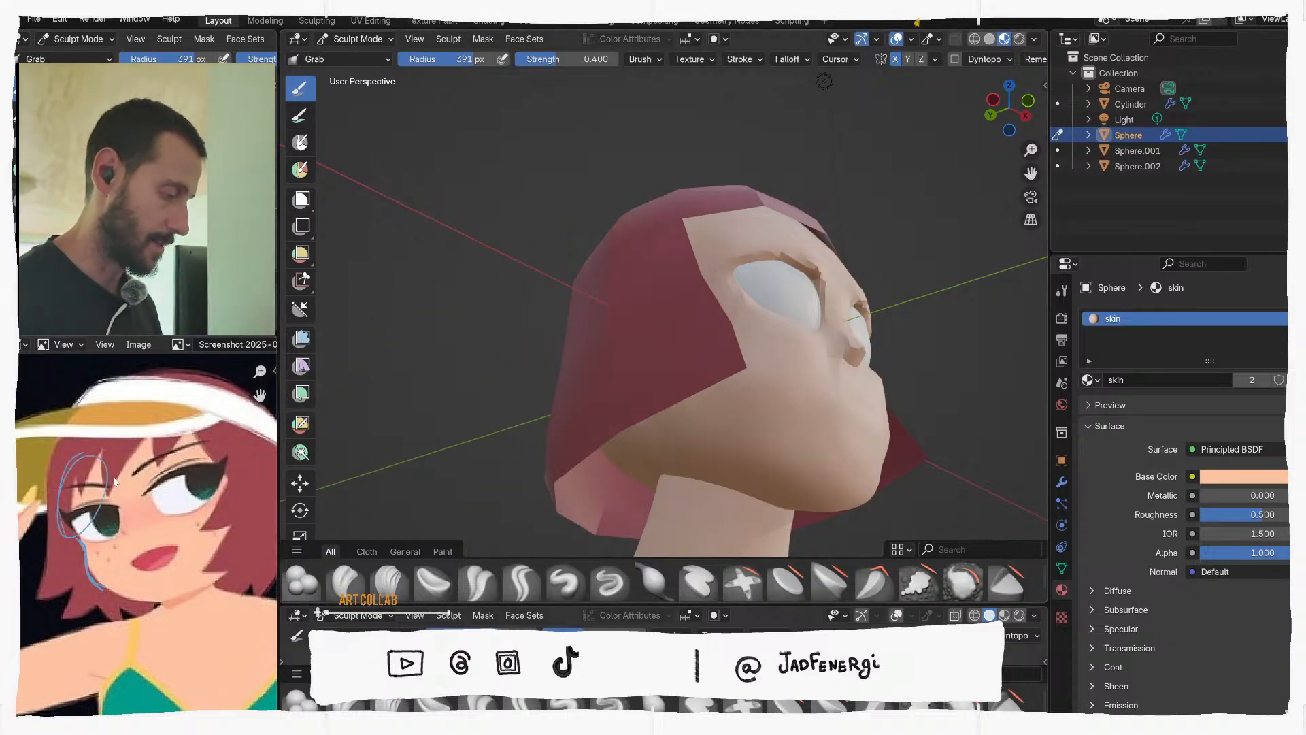
{"action": "right_click_drag", "start_coordinate": [114, 478], "coordinate": [102, 498]}
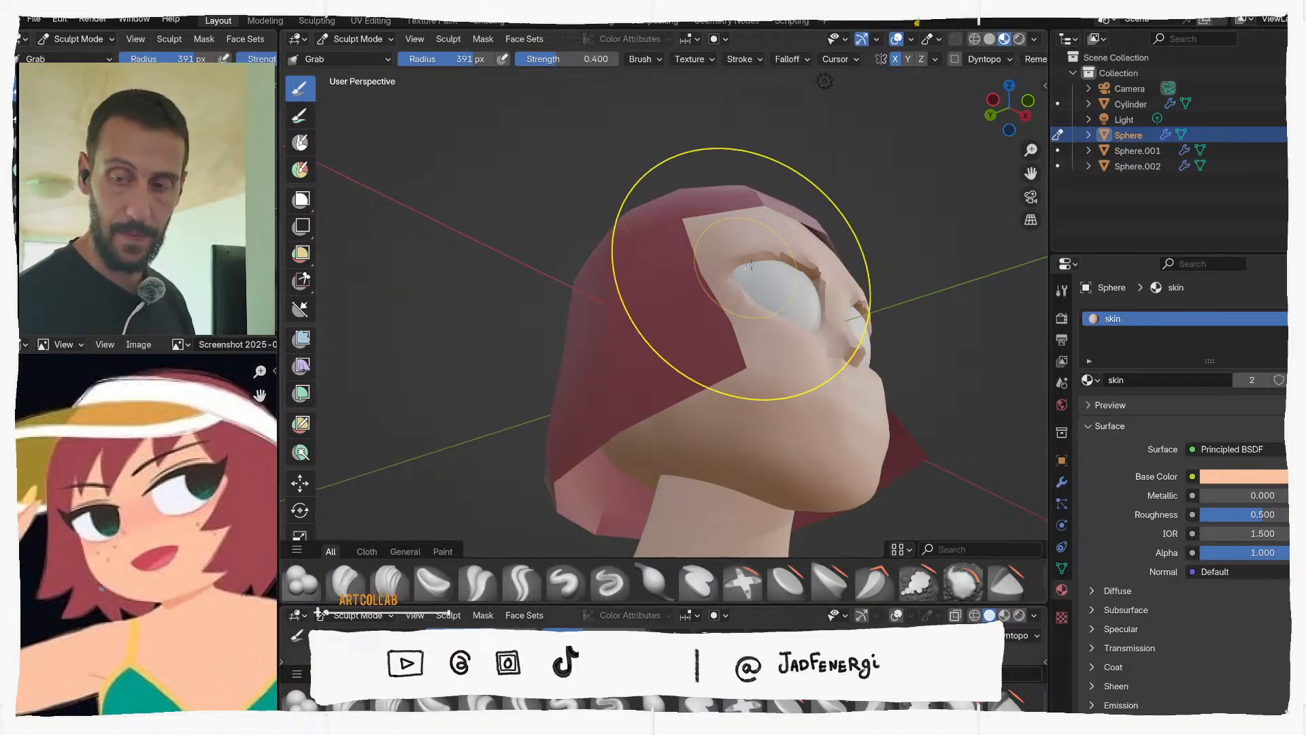
Switch sculpting to the hair mesh and pull its front edge at the temple forward and slightly down with the Grab brush
{"action": "middle_click_drag", "start_coordinate": [720, 224], "coordinate": [658, 317]}
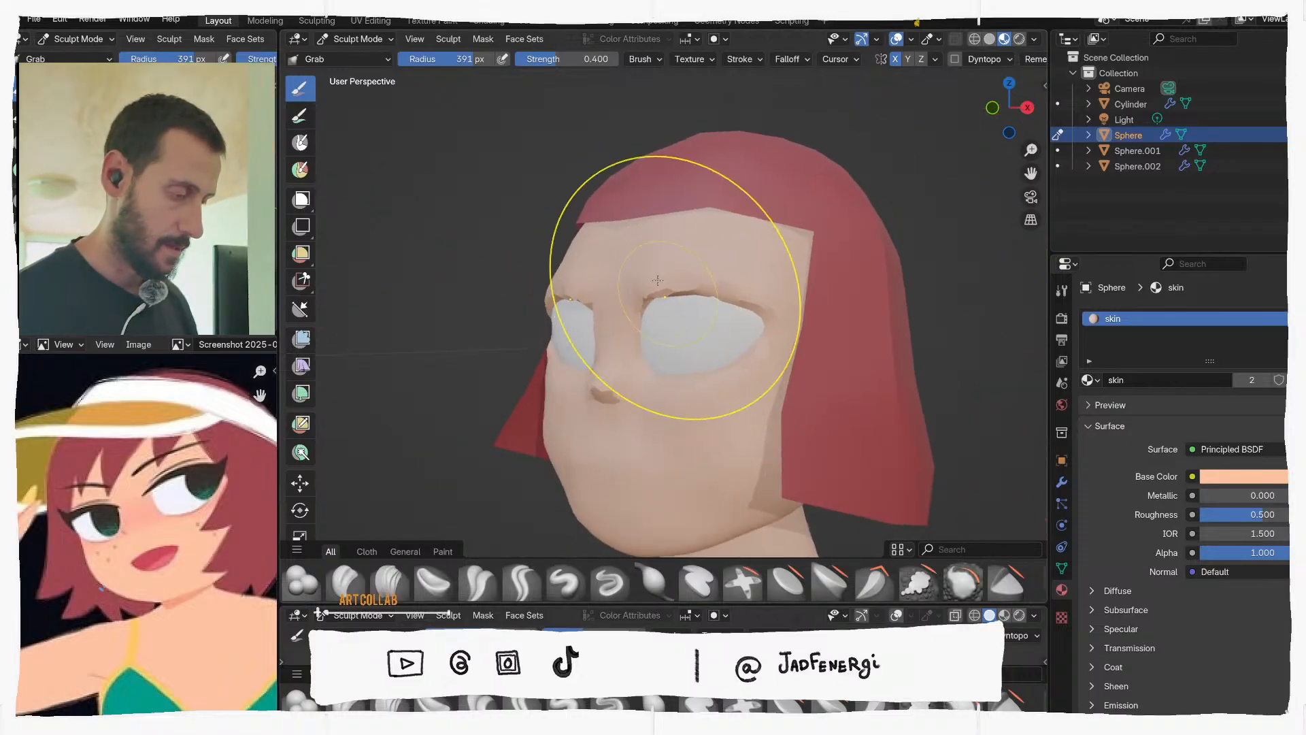
{"action": "mouse_move", "coordinate": [573, 253]}
{"action": "middle_mouse_down"}
{"action": "mouse_move", "coordinate": [676, 213]}
{"action": "mouse_move", "coordinate": [683, 167]}
{"action": "mouse_move", "coordinate": [660, 180]}
{"action": "mouse_move", "coordinate": [728, 156]}
{"action": "mouse_move", "coordinate": [733, 168]}
{"action": "middle_mouse_up"}
{"action": "middle_click_drag", "start_coordinate": [831, 175], "coordinate": [816, 175]}
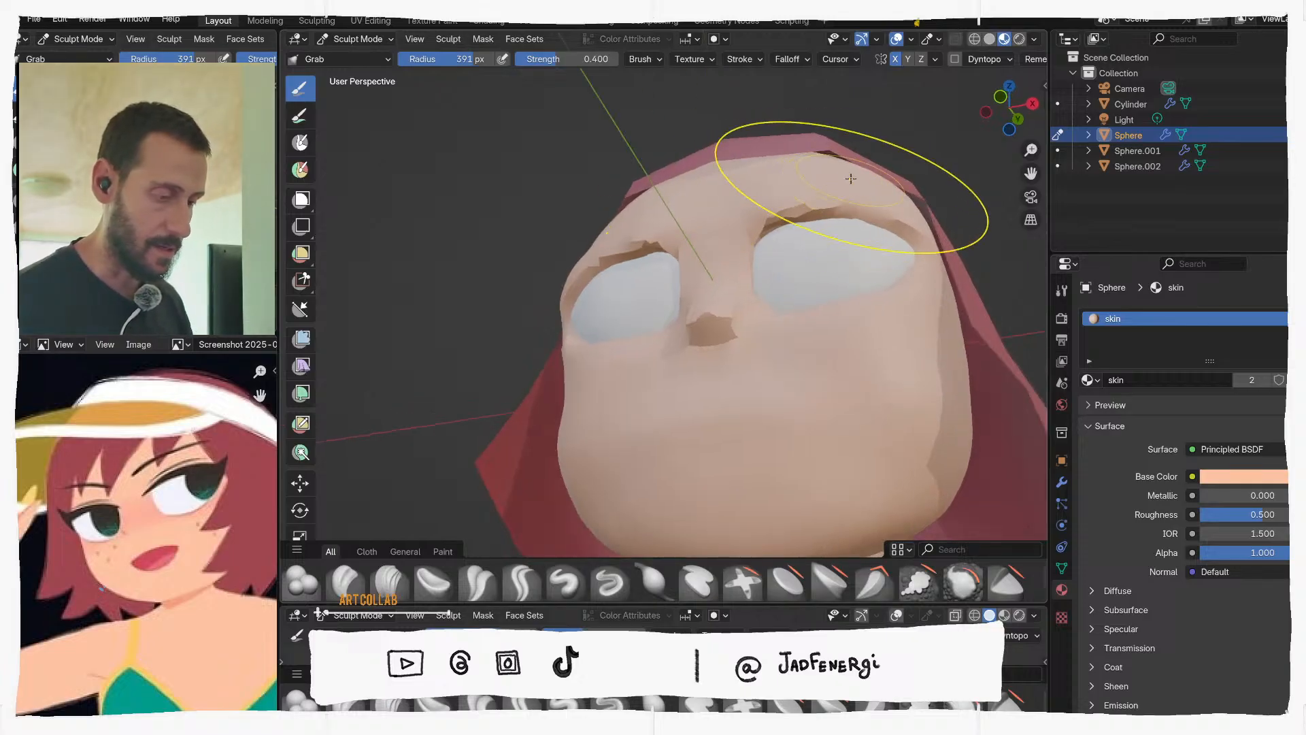
{"action": "middle_click_drag", "start_coordinate": [875, 218], "coordinate": [860, 234]}
{"action": "key", "text": "KP_3"}
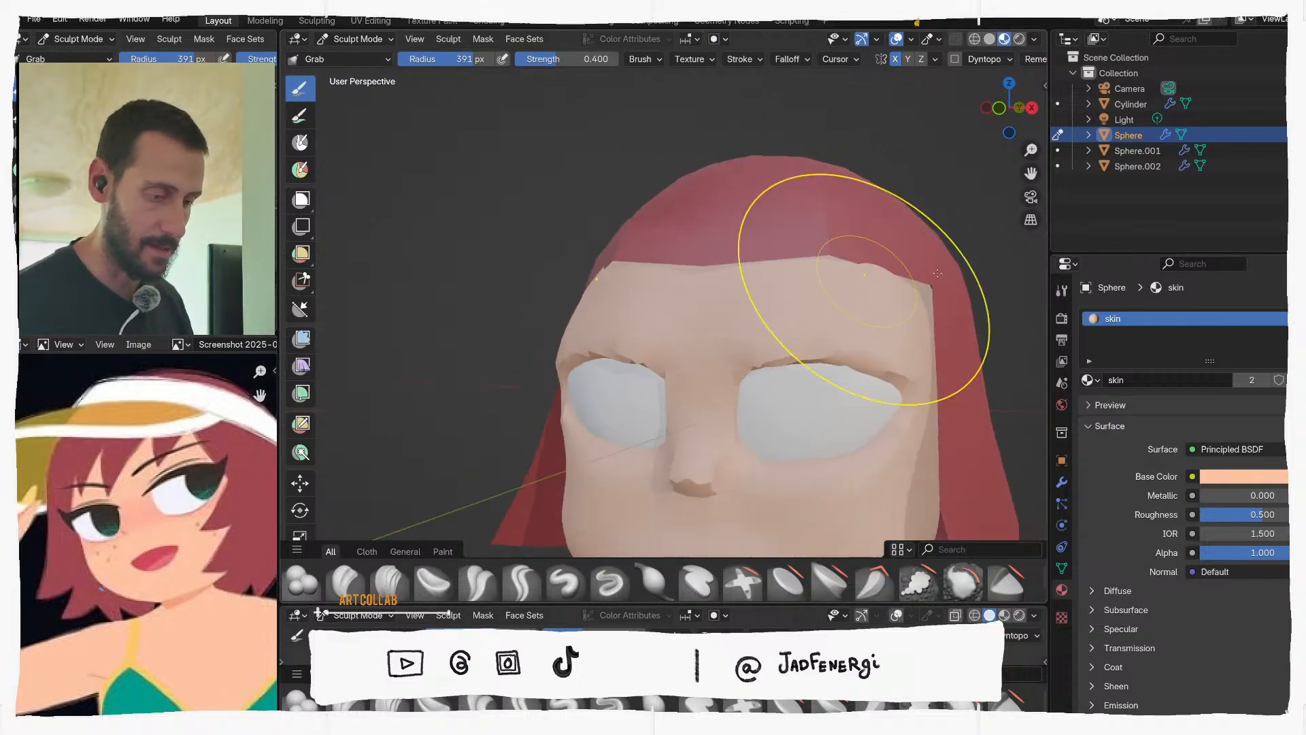
{"action": "key", "text": "alt+q"}
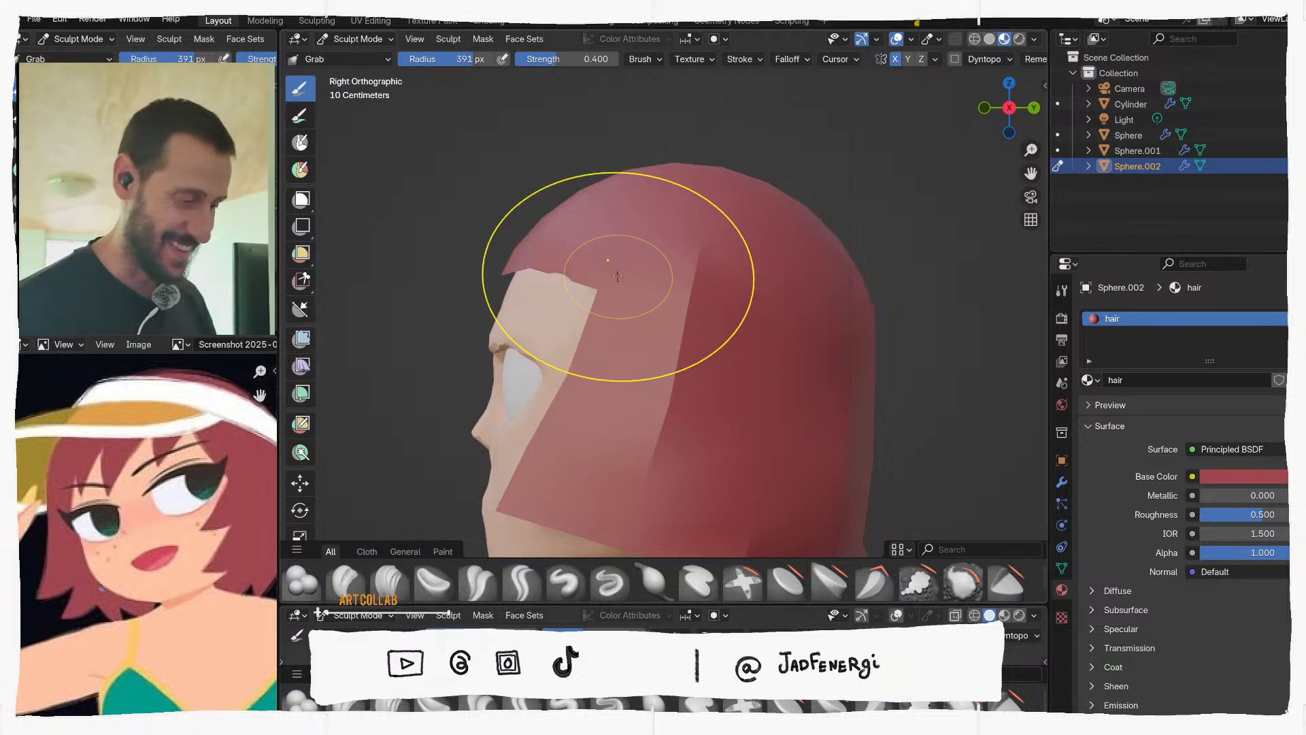
{"action": "left_click_drag", "start_coordinate": [621, 278], "coordinate": [585, 299]}
Nudge the hair edge above the outer forehead slightly downward with the Grab brush
{"action": "mouse_move", "coordinate": [646, 292]}
{"action": "middle_mouse_down"}
{"action": "mouse_move", "coordinate": [748, 293]}
{"action": "mouse_move", "coordinate": [721, 191]}
{"action": "middle_mouse_up"}
{"action": "key", "text": "alt+q"}
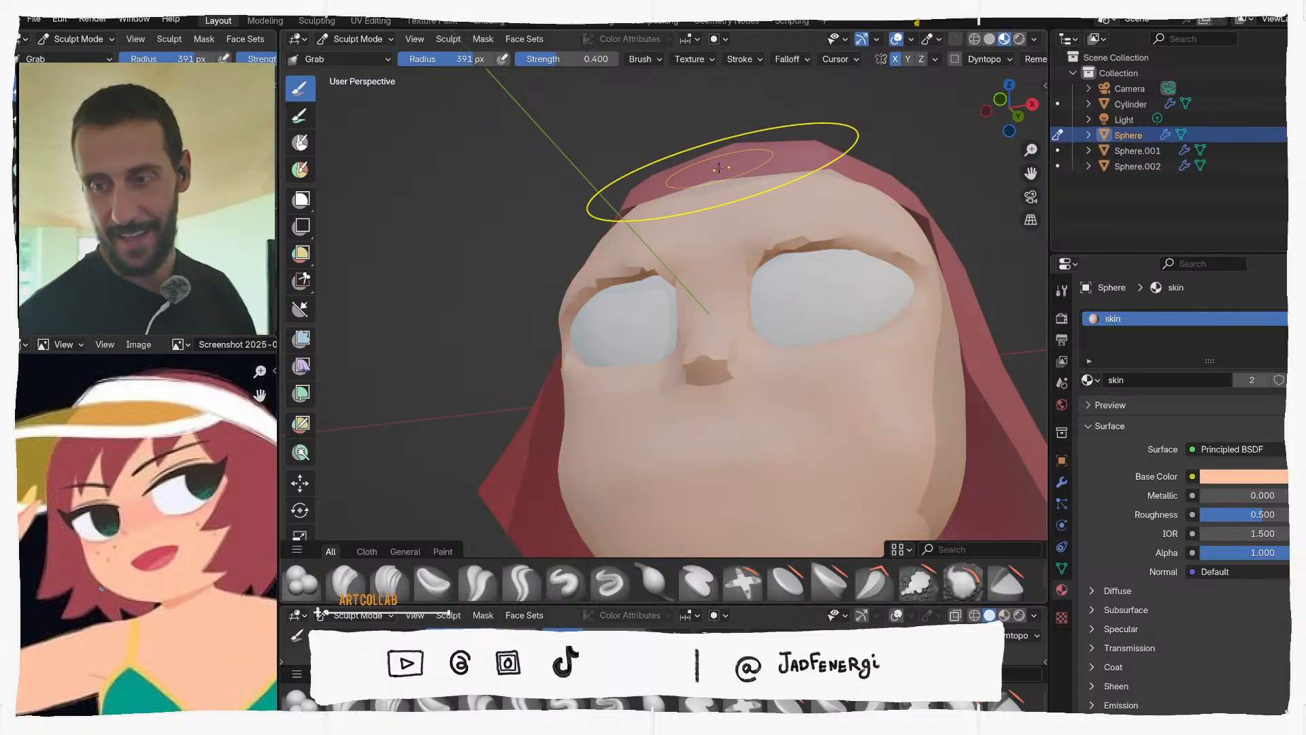
{"action": "mouse_move", "coordinate": [706, 176]}
{"action": "middle_mouse_down"}
{"action": "mouse_move", "coordinate": [656, 175]}
{"action": "mouse_move", "coordinate": [665, 204]}
{"action": "middle_mouse_up"}
{"action": "key", "text": "alt+q"}
{"action": "left_click_drag", "start_coordinate": [666, 204], "coordinate": [668, 215]}
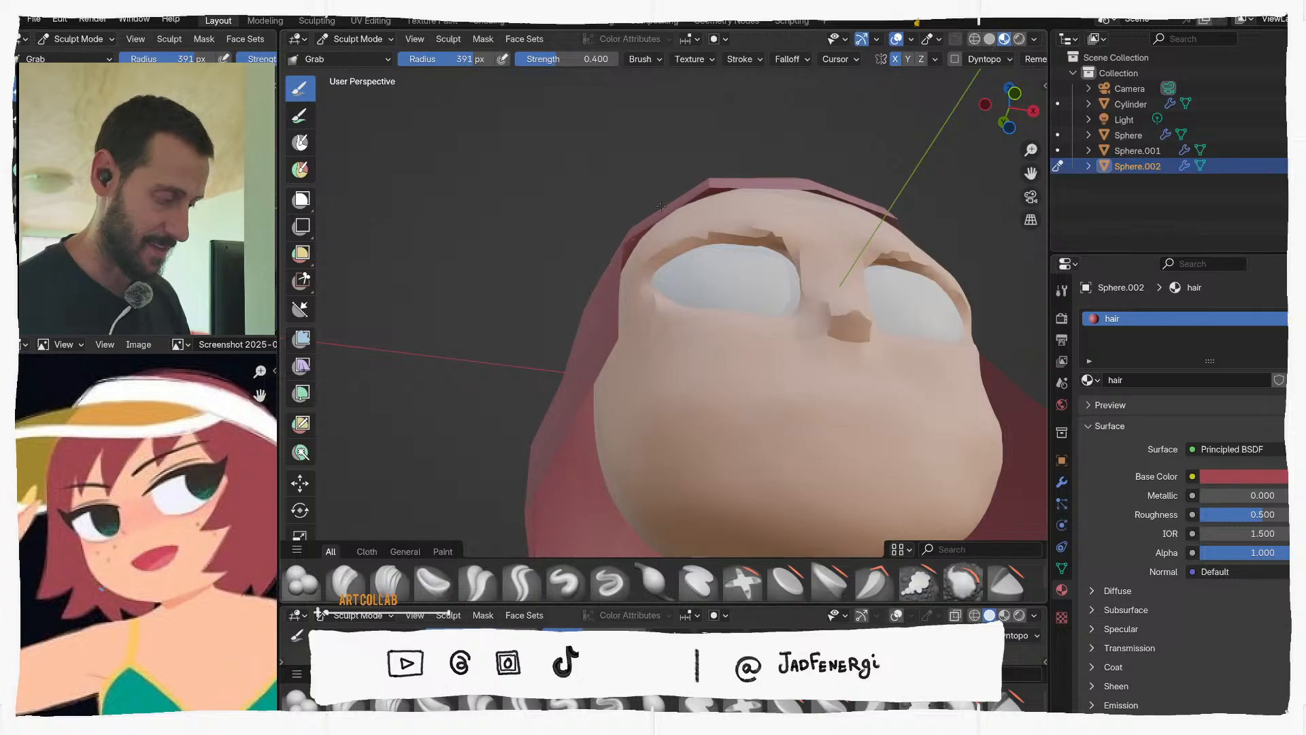
Return the hair to Sculpt Mode from Object Mode and pull the side panel's front edge slightly toward the eye
{"action": "middle_click_drag", "start_coordinate": [660, 206], "coordinate": [720, 300]}
{"action": "key", "text": "ctrl+Tab"}
{"action": "left_click", "coordinate": [572, 304]}
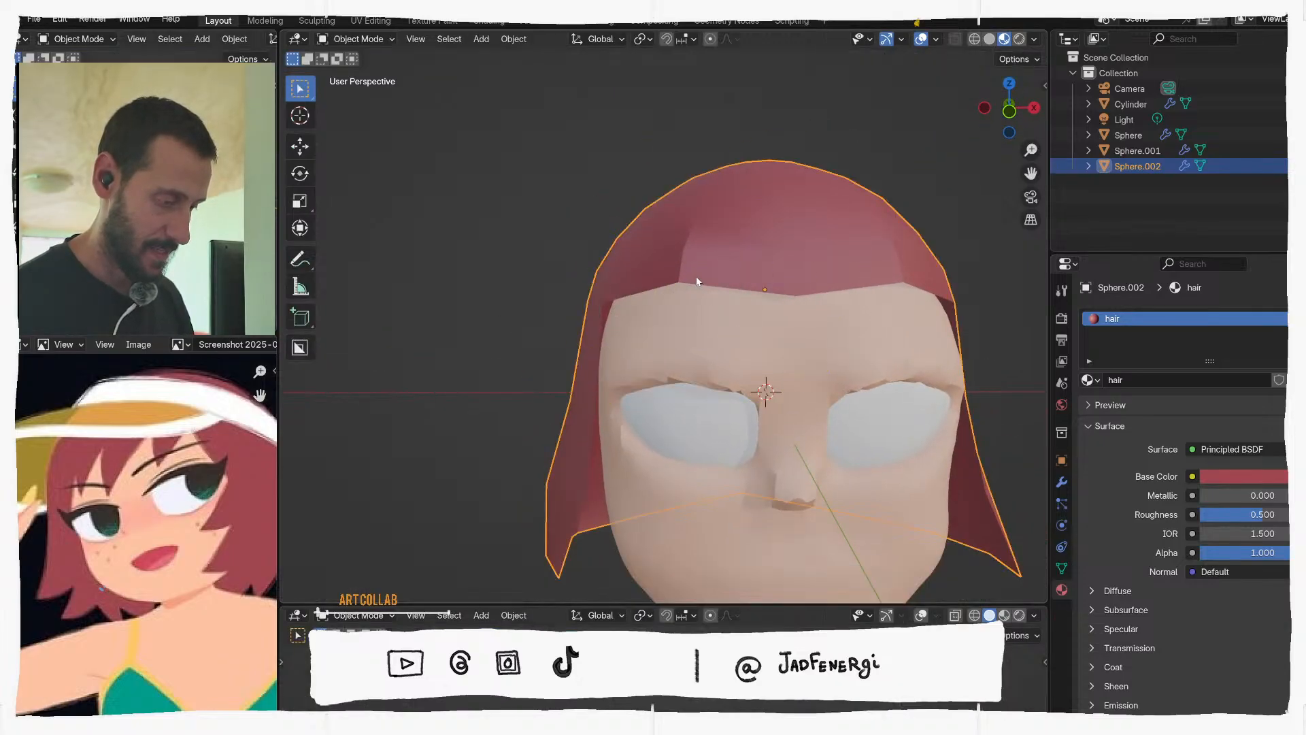
{"action": "key", "text": "ctrl+Tab"}
{"action": "key", "text": "ctrl+Tab"}
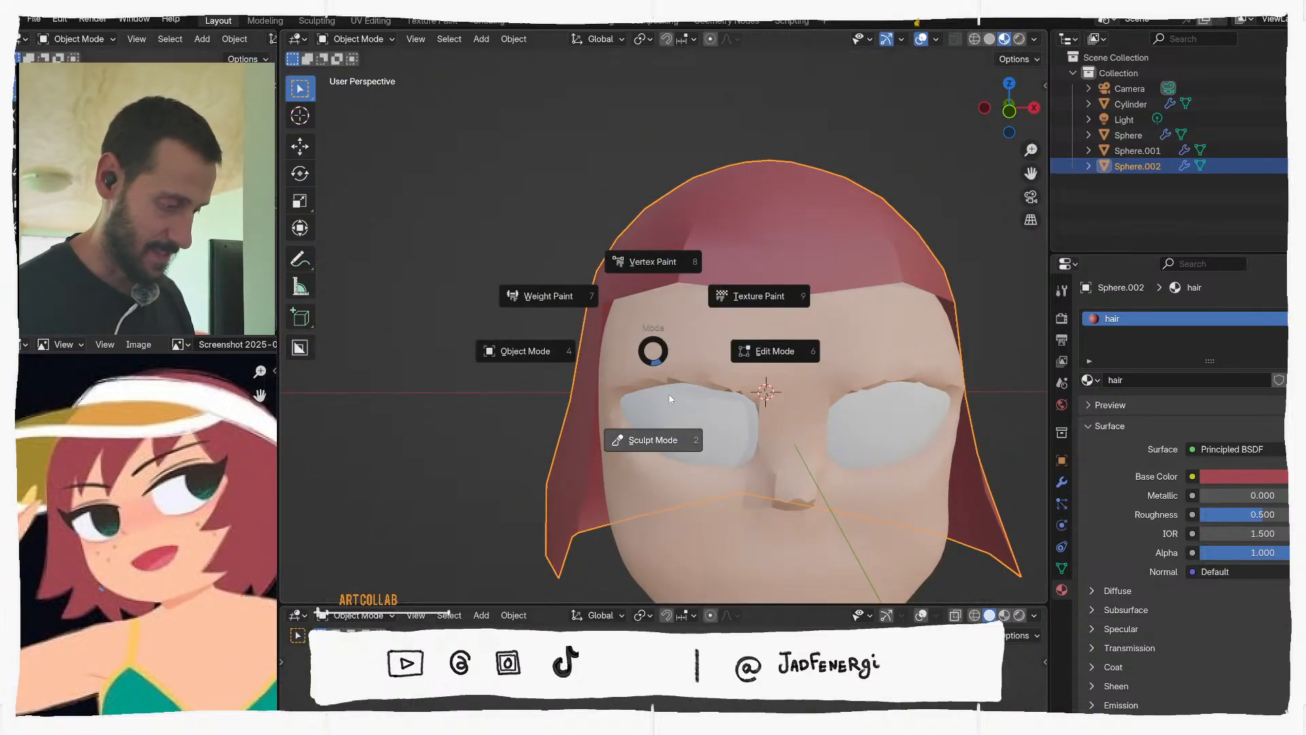
{"action": "left_click", "coordinate": [670, 398]}
{"action": "mouse_move", "coordinate": [616, 343]}
{"action": "middle_mouse_down"}
{"action": "mouse_move", "coordinate": [682, 361]}
{"action": "mouse_move", "coordinate": [728, 402]}
{"action": "mouse_move", "coordinate": [719, 350]}
{"action": "mouse_move", "coordinate": [697, 346]}
{"action": "mouse_move", "coordinate": [717, 329]}
{"action": "middle_mouse_up"}
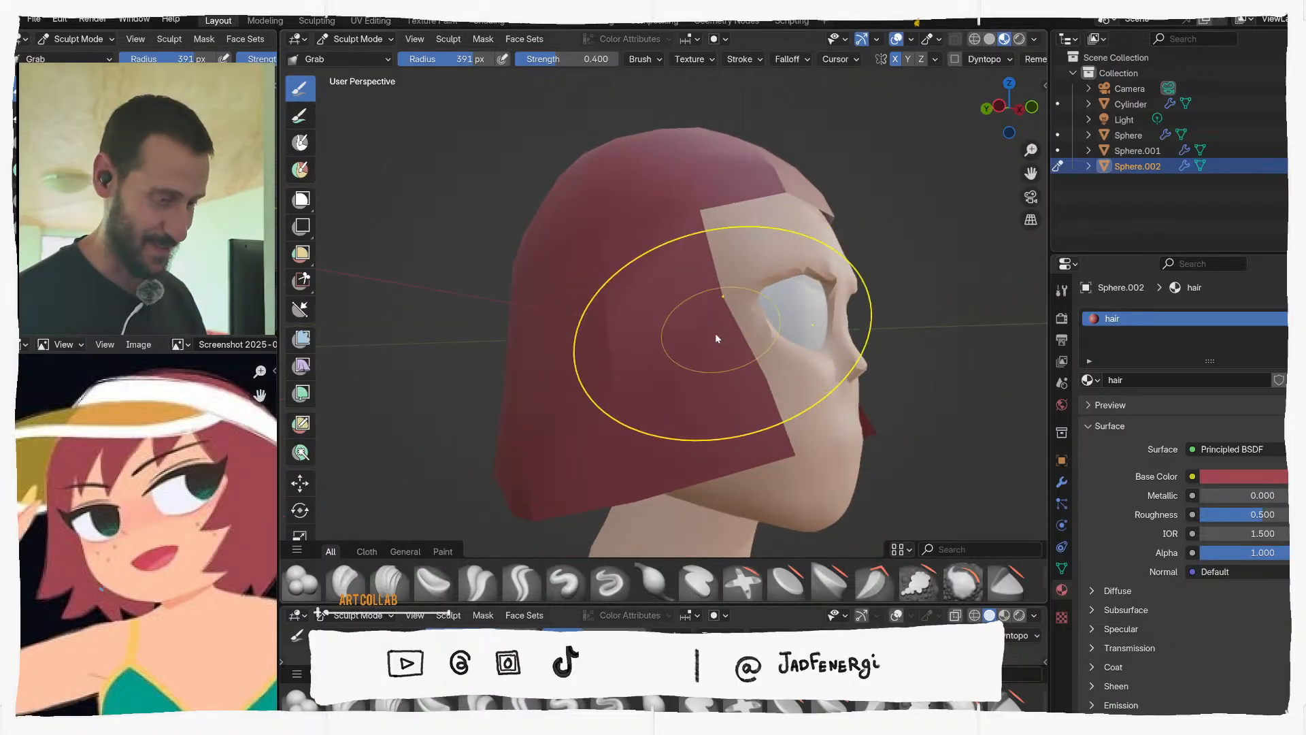
{"action": "left_click_drag", "start_coordinate": [723, 302], "coordinate": [737, 298]}
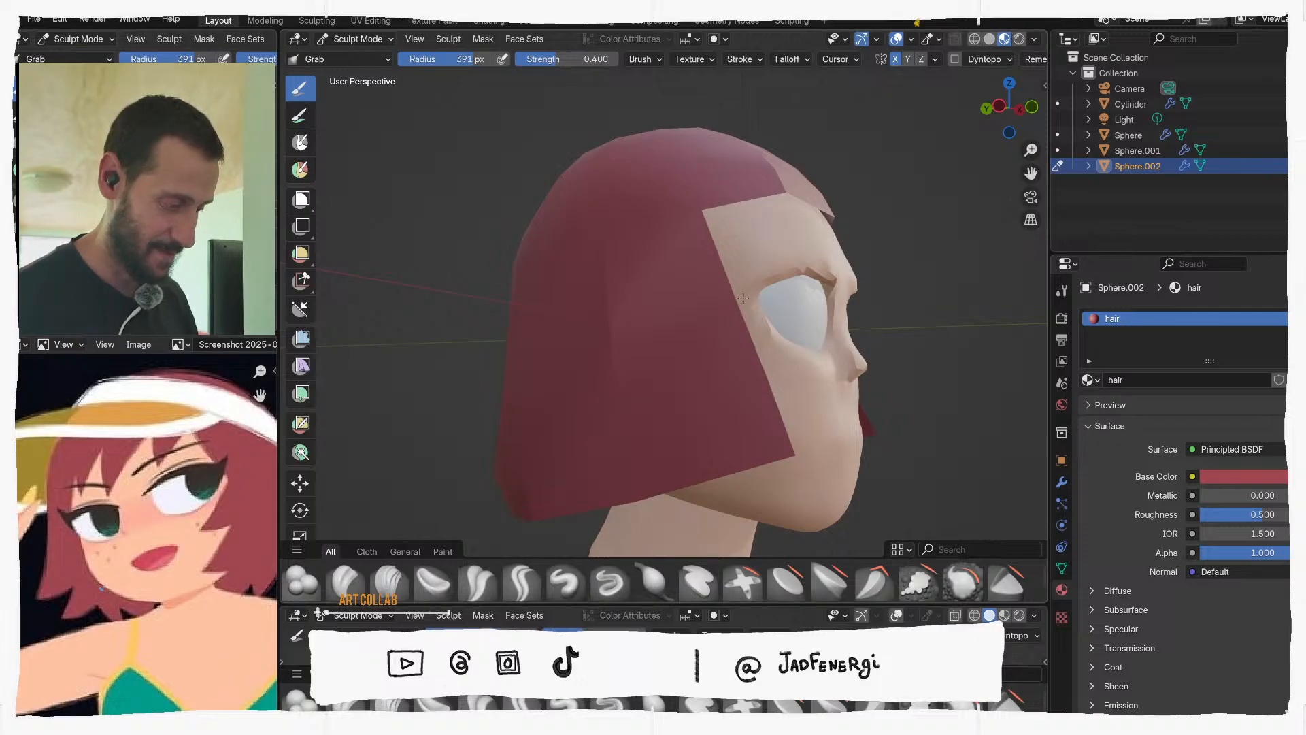
Pull the back of the hair down toward its lower edge with the Grab brush
{"action": "middle_click_drag", "start_coordinate": [742, 298], "coordinate": [569, 219]}
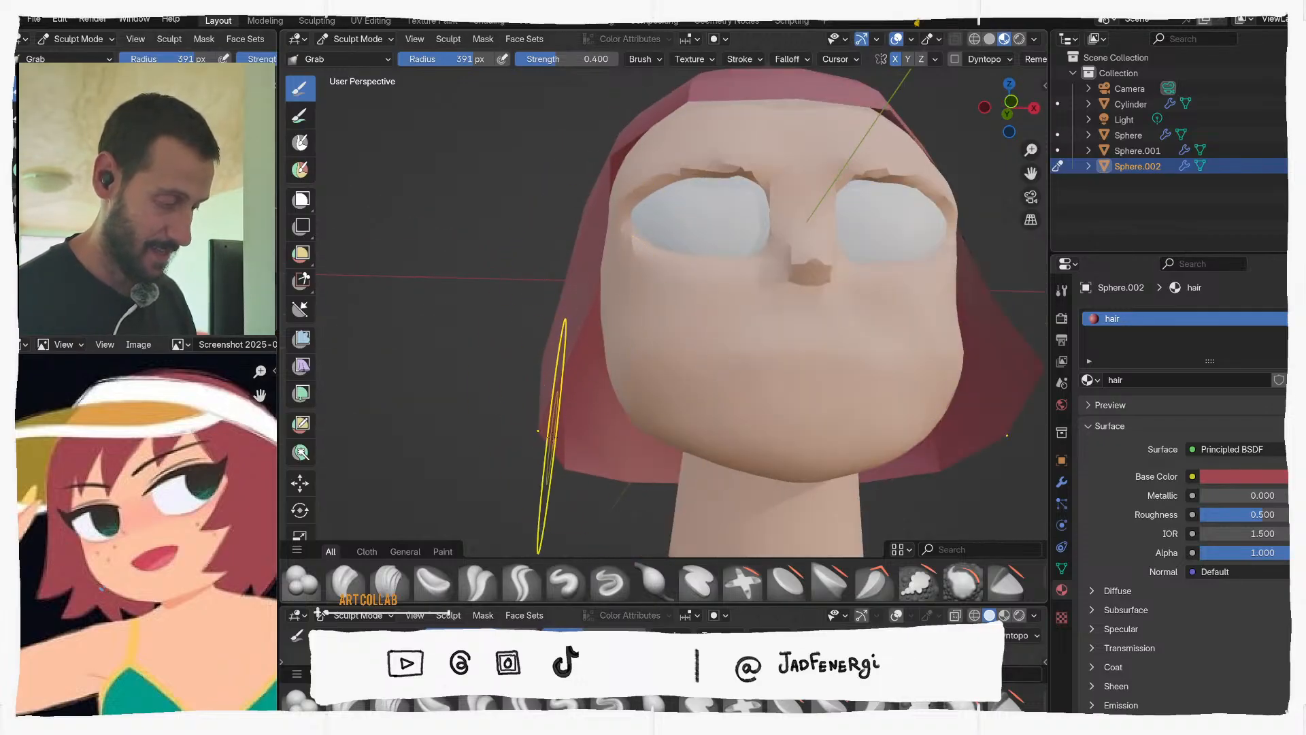
{"action": "middle_click_drag", "start_coordinate": [467, 320], "coordinate": [792, 386]}
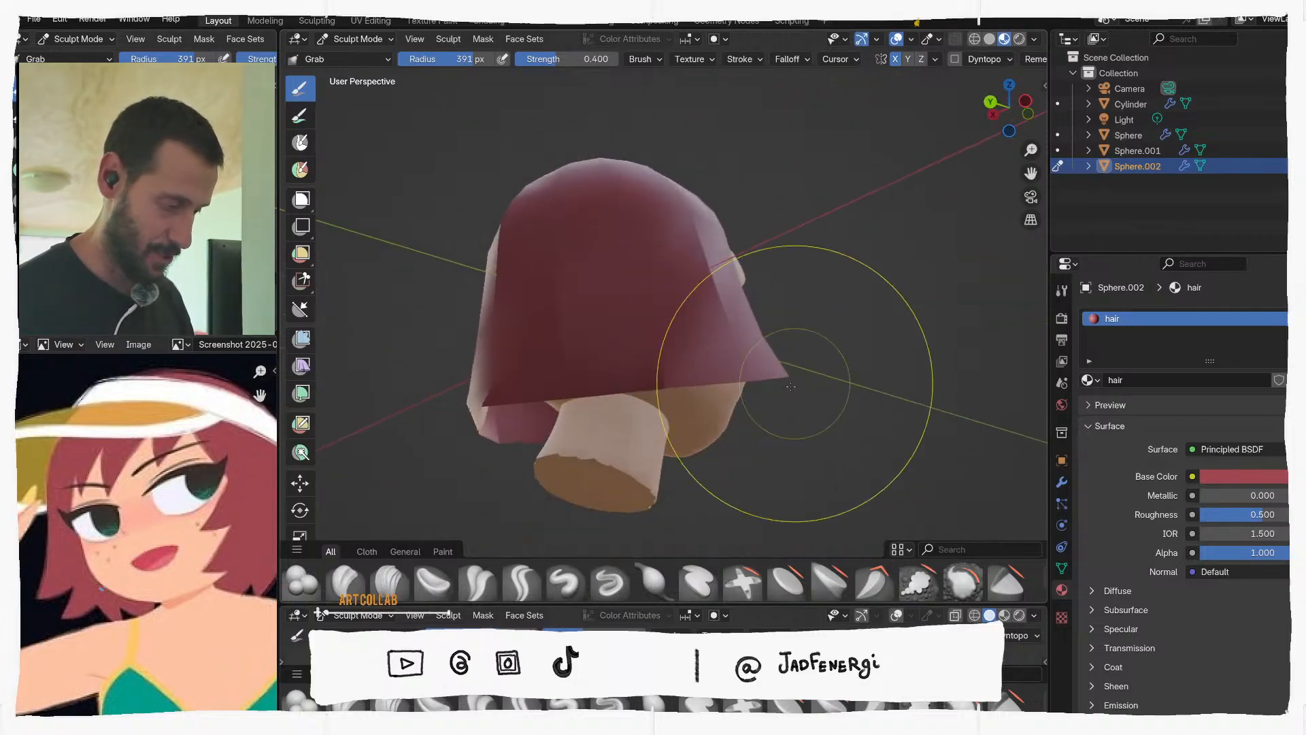
{"action": "middle_click_drag", "start_coordinate": [677, 344], "coordinate": [685, 364]}
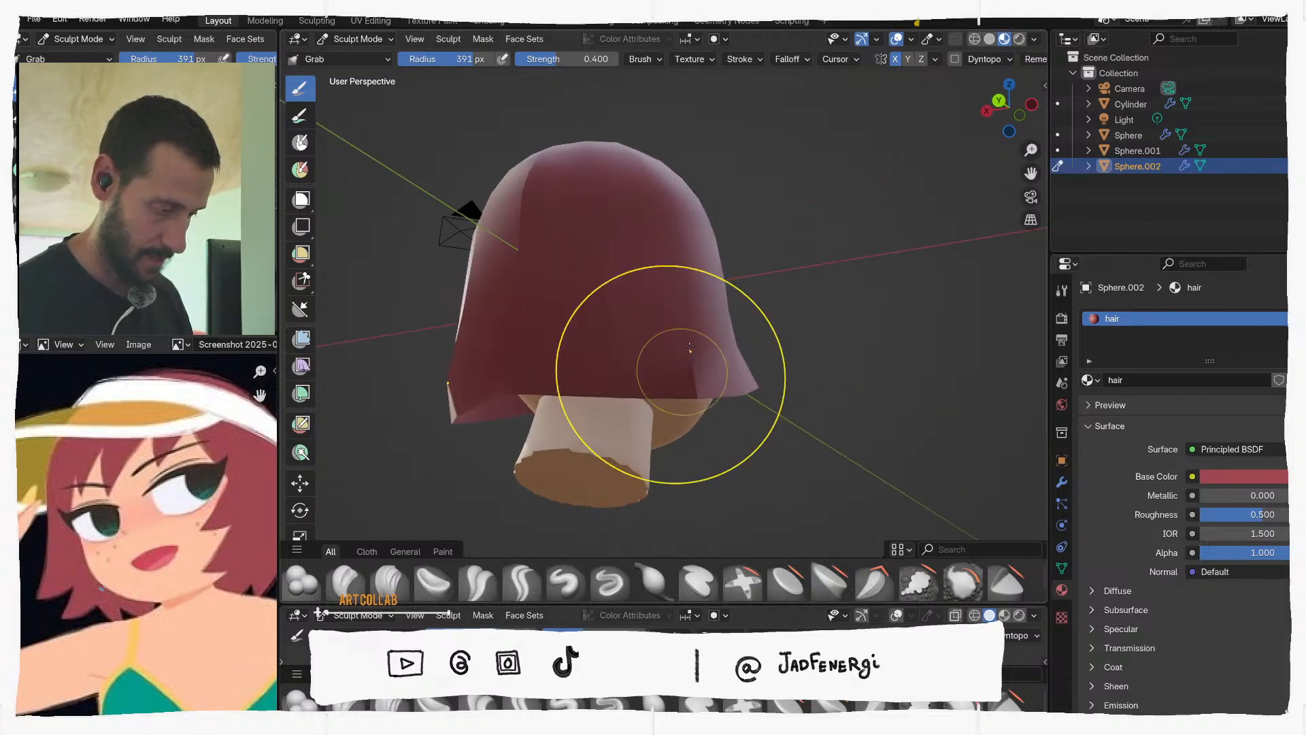
{"action": "mouse_move", "coordinate": [671, 283]}
{"action": "middle_mouse_down"}
{"action": "mouse_move", "coordinate": [613, 303]}
{"action": "mouse_move", "coordinate": [747, 367]}
{"action": "mouse_move", "coordinate": [613, 323]}
{"action": "middle_mouse_up"}
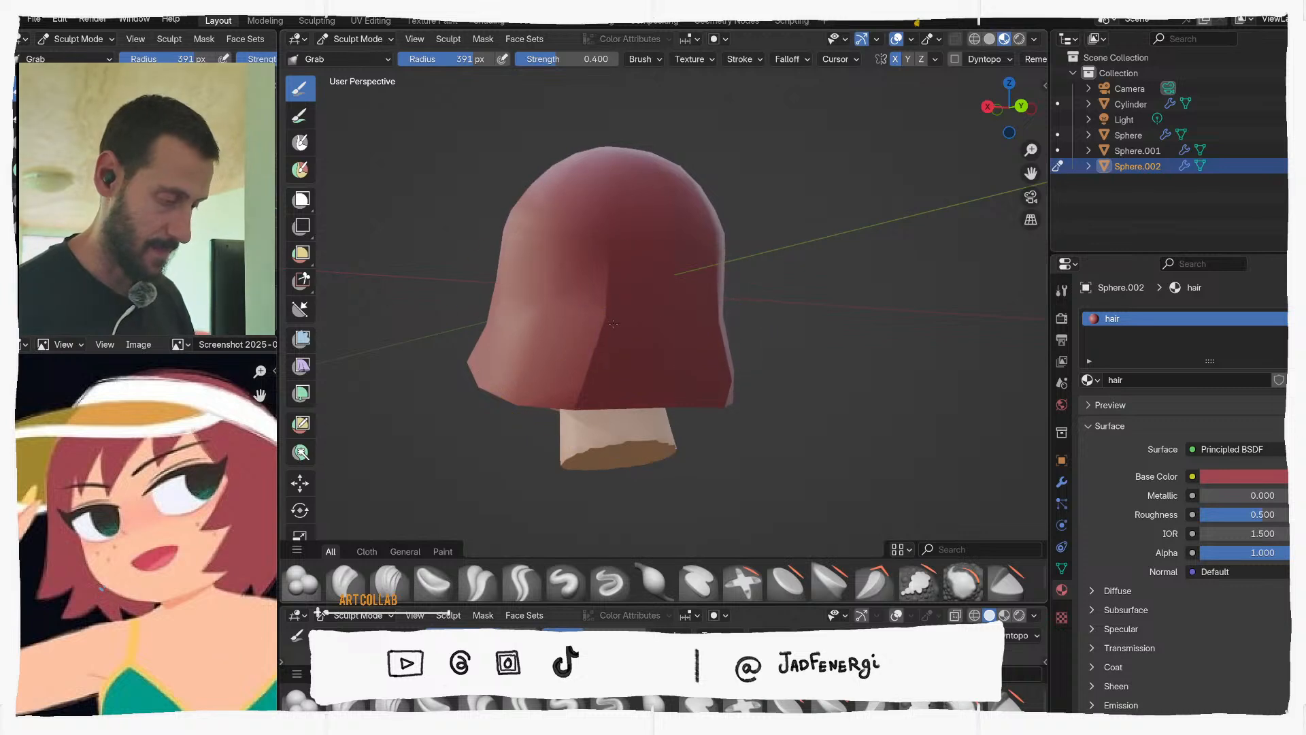
{"action": "mouse_move", "coordinate": [613, 324]}
{"action": "left_mouse_down"}
{"action": "mouse_move", "coordinate": [598, 373]}
{"action": "mouse_move", "coordinate": [607, 399]}
{"action": "left_mouse_up"}
Set the Grab brush radius to 345 px and push the lower back of the hair in toward the neck
{"action": "middle_click_drag", "start_coordinate": [646, 402], "coordinate": [776, 408]}
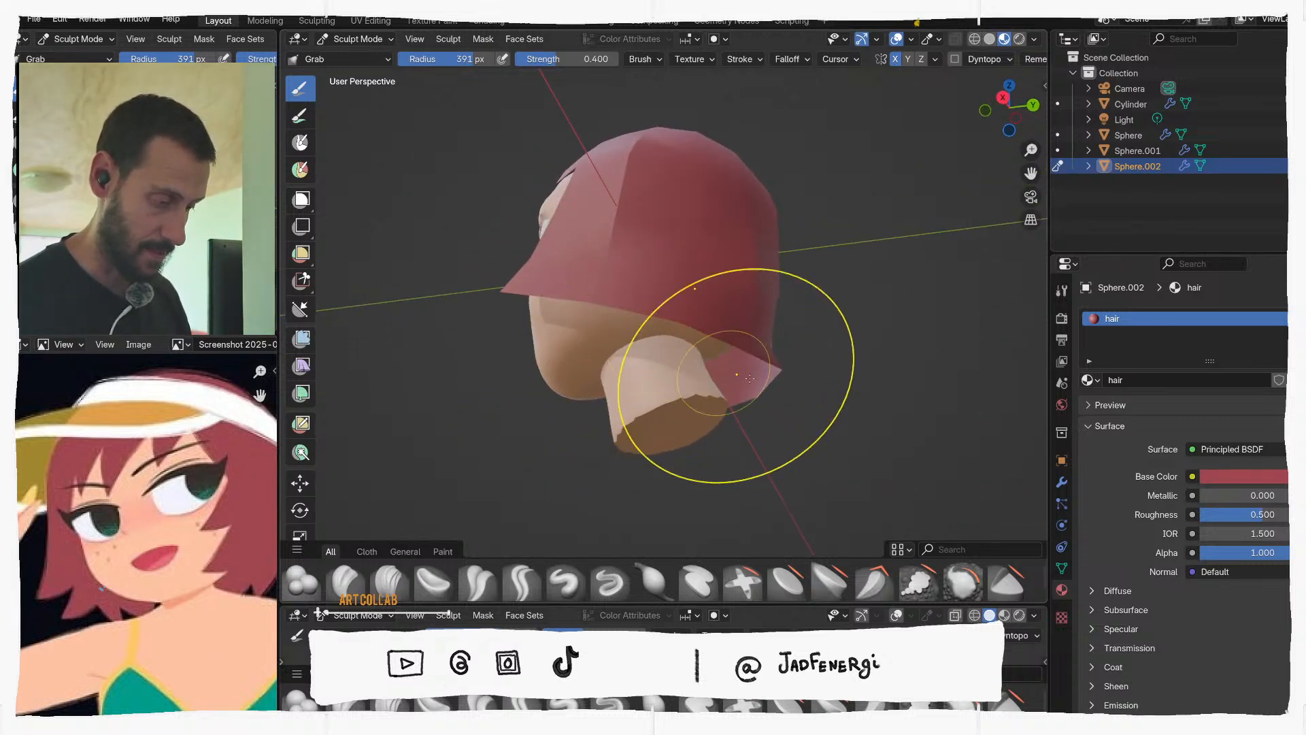
{"action": "middle_click_drag", "start_coordinate": [670, 379], "coordinate": [605, 376]}
{"action": "middle_click_drag", "start_coordinate": [586, 277], "coordinate": [576, 270]}
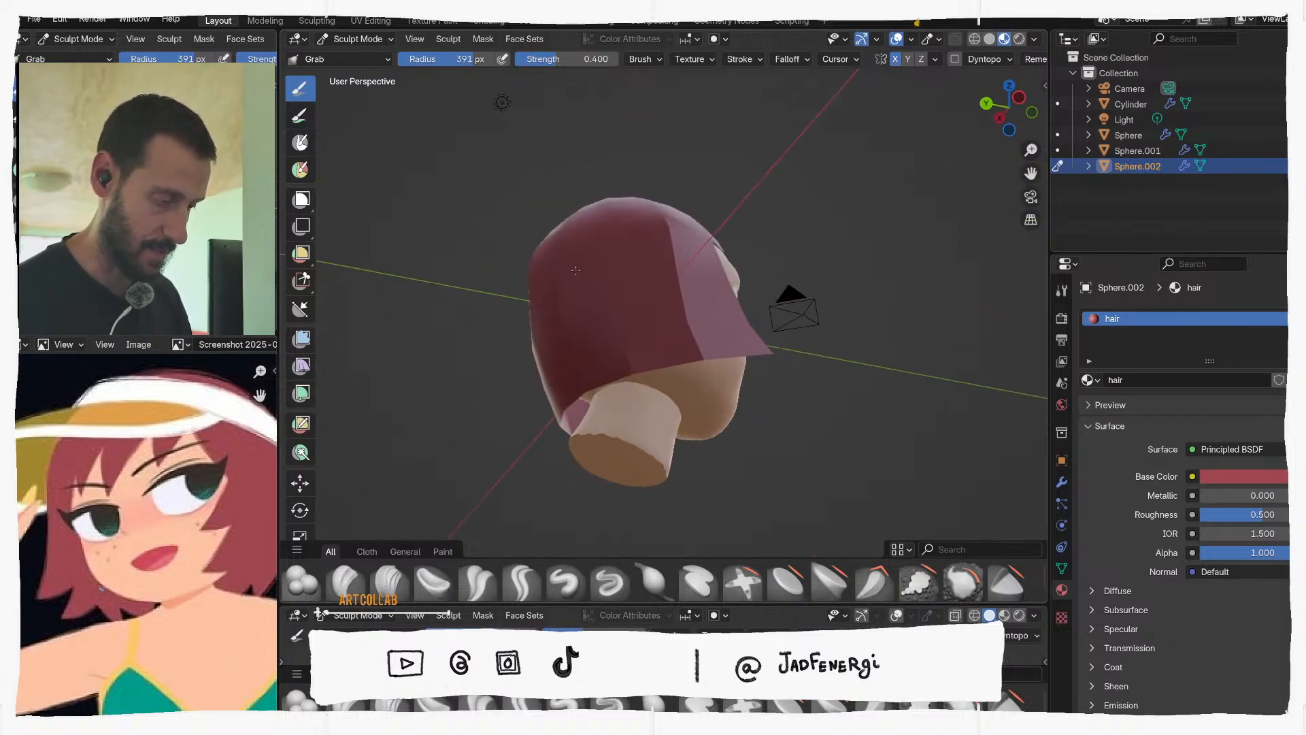
{"action": "middle_click_drag", "start_coordinate": [562, 357], "coordinate": [531, 406]}
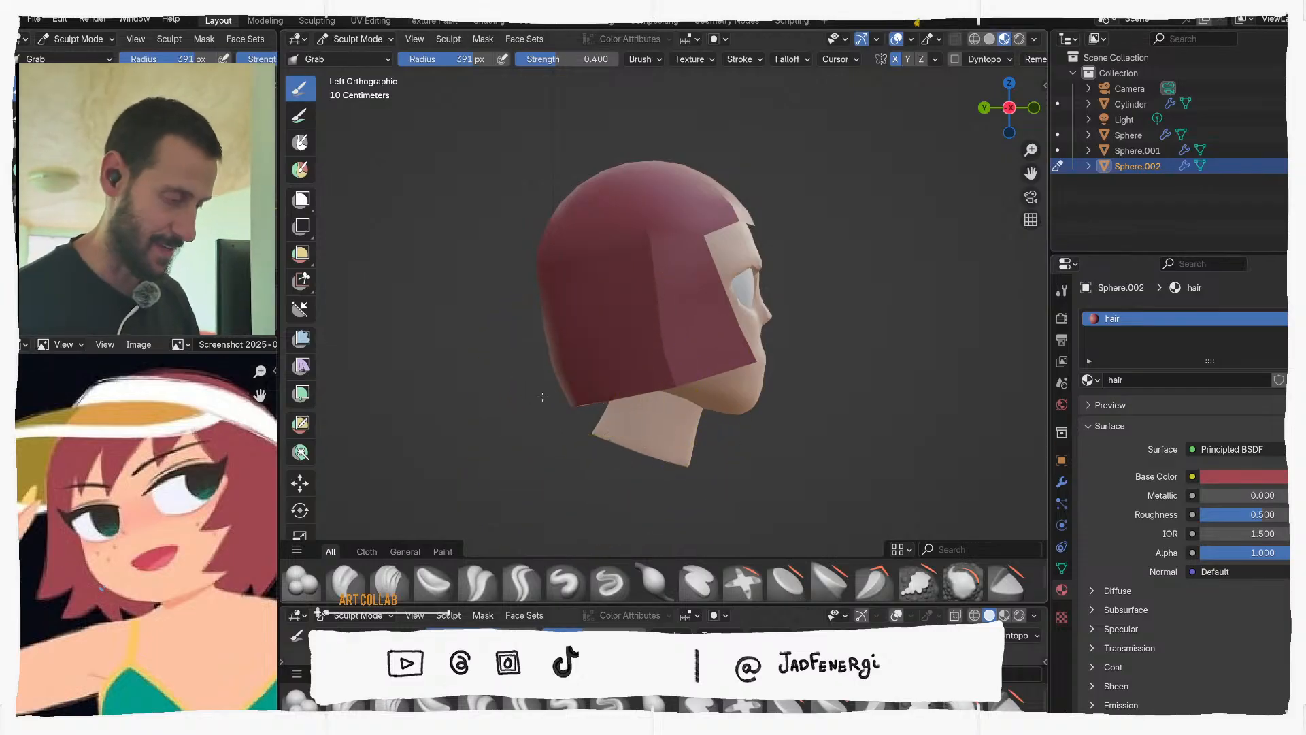
{"action": "key", "text": "f"}
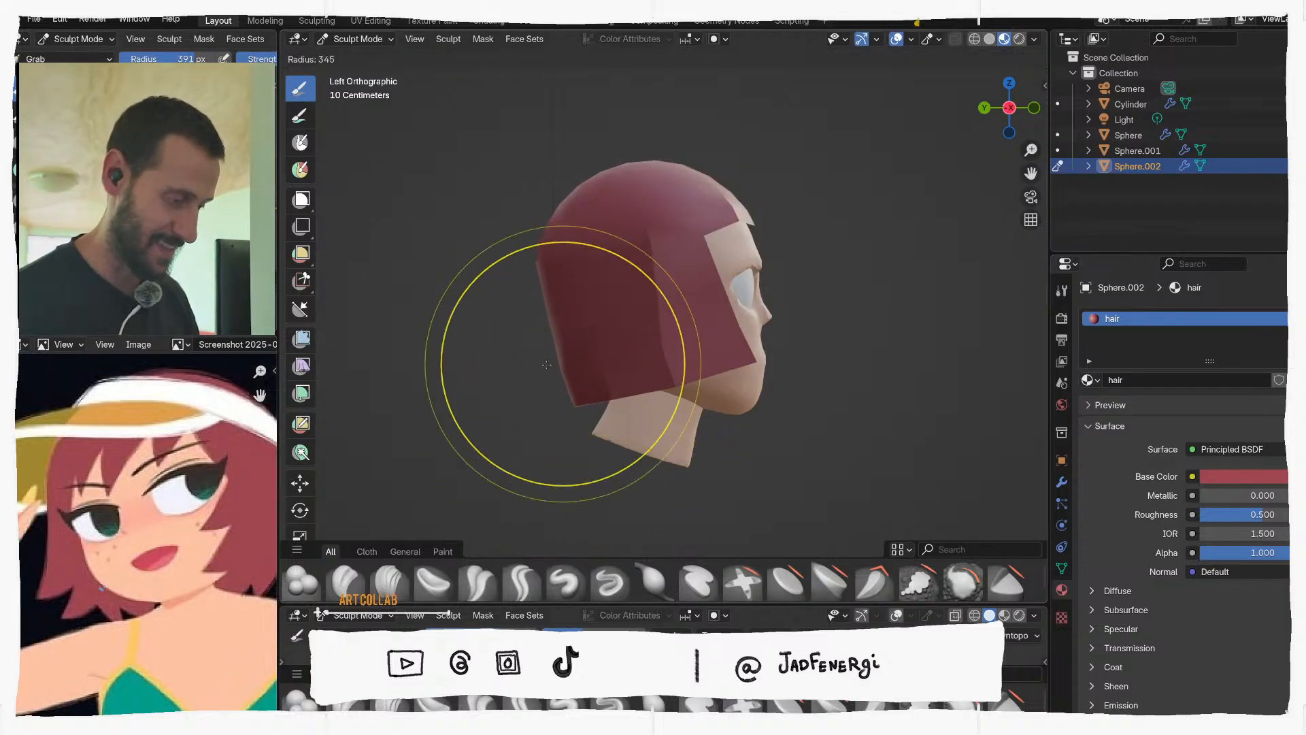
{"action": "left_click", "coordinate": [561, 365]}
{"action": "left_click_drag", "start_coordinate": [562, 365], "coordinate": [573, 365]}
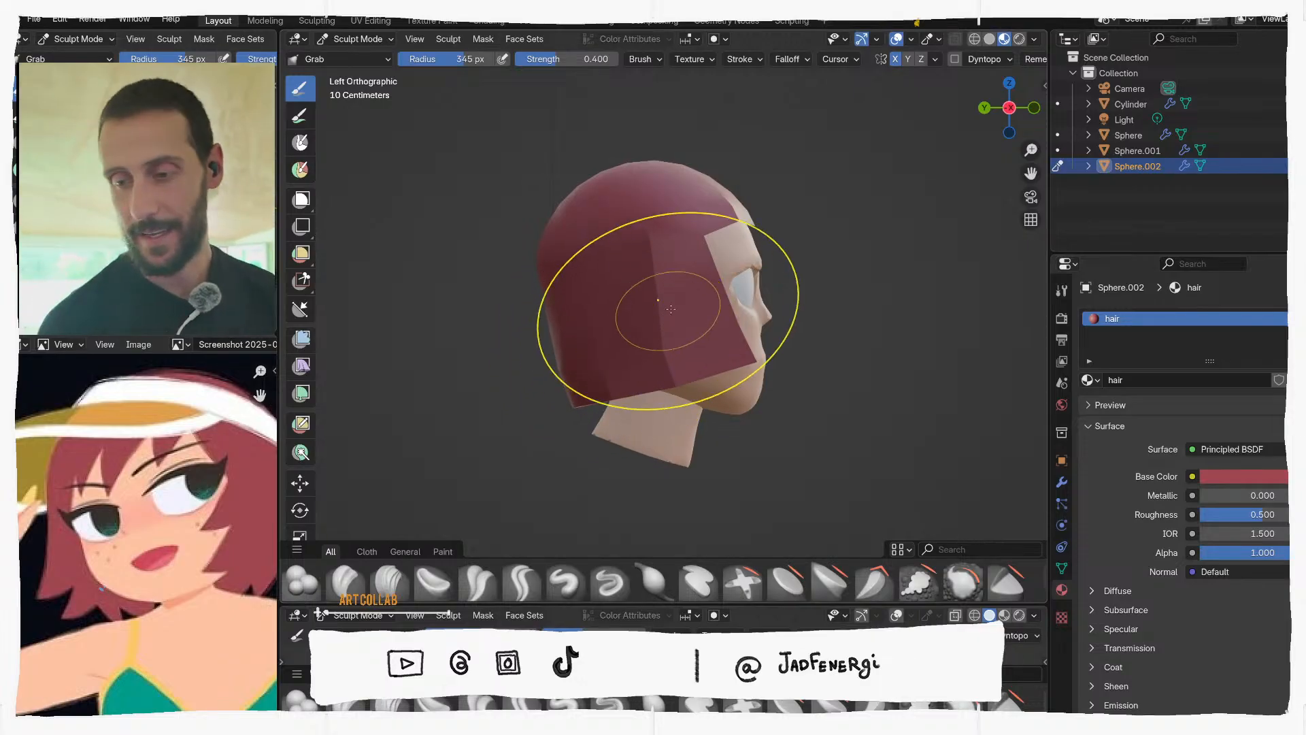
Set the Grab brush radius to 428 px and switch sculpting from the hair to the head mesh
{"action": "middle_click_drag", "start_coordinate": [671, 309], "coordinate": [675, 323]}
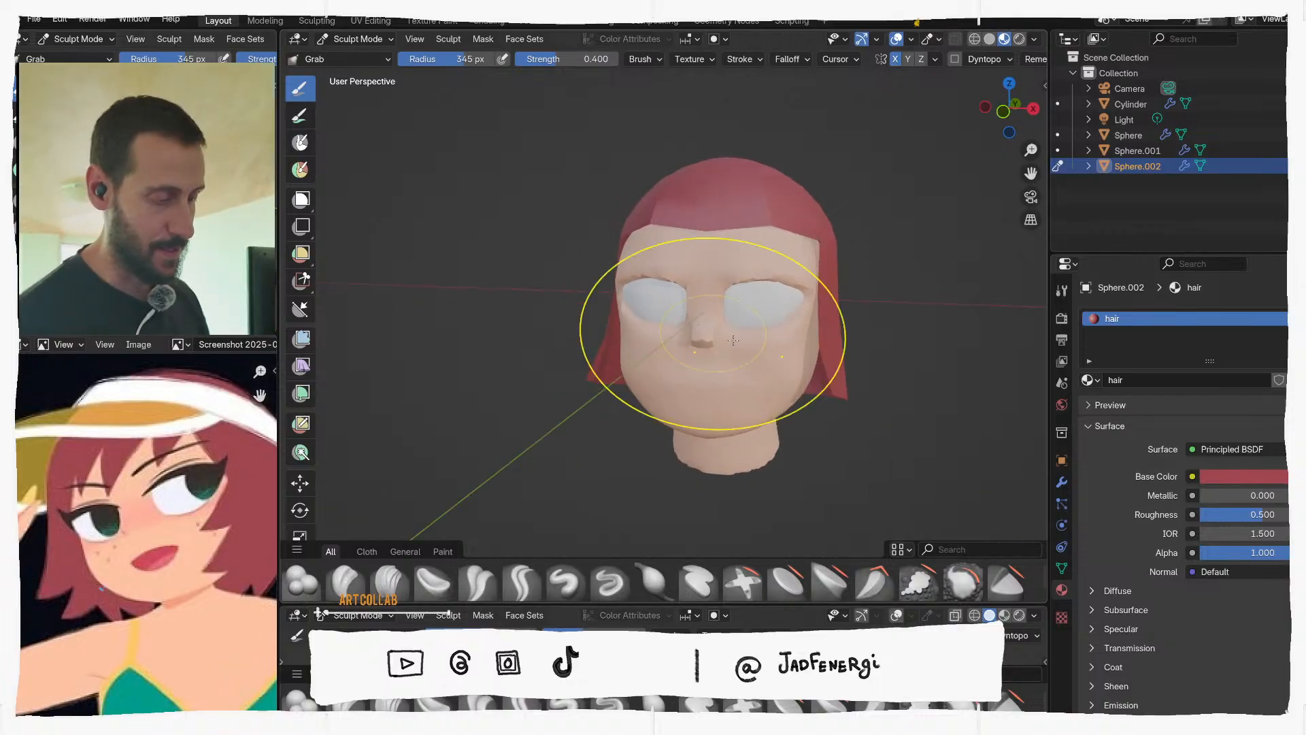
{"action": "scroll", "coordinate": [677, 330], "scroll_direction": "up", "scroll_amount": 3}
{"action": "middle_click_drag", "start_coordinate": [677, 330], "coordinate": [699, 338]}
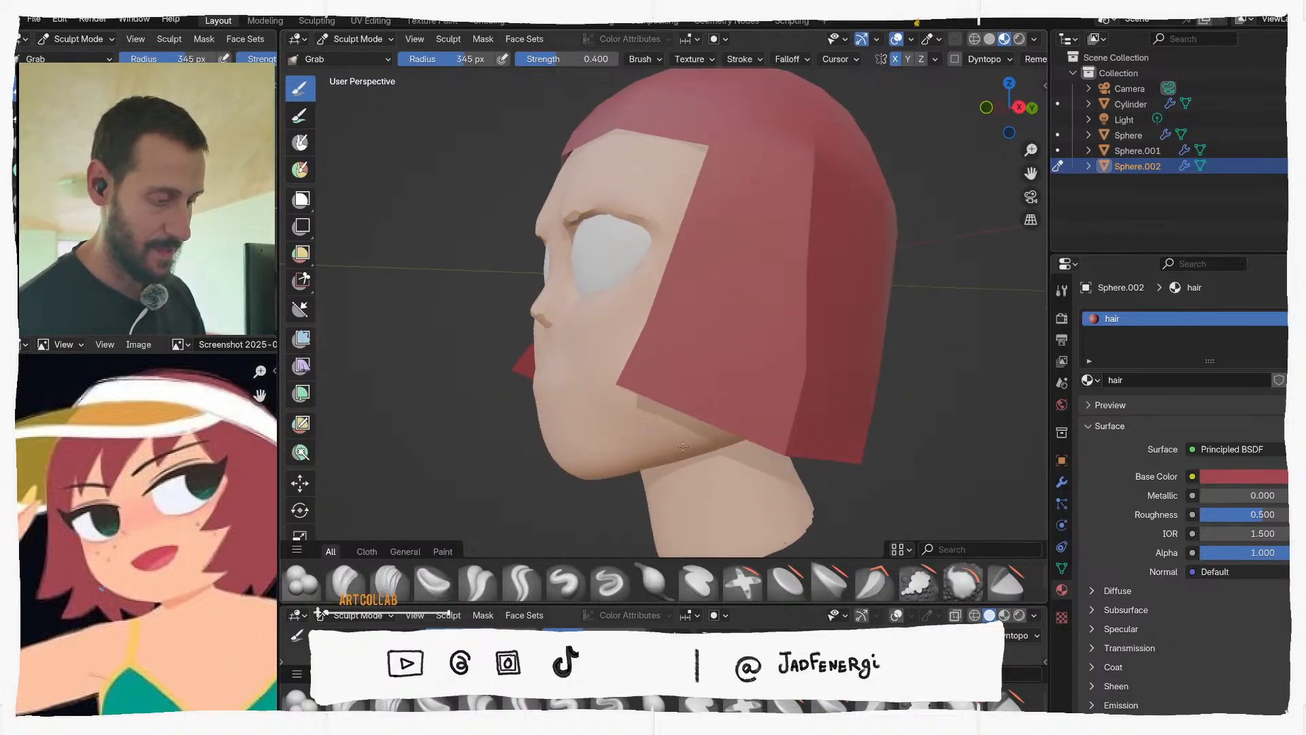
{"action": "mouse_move", "coordinate": [773, 394]}
{"action": "middle_mouse_down"}
{"action": "mouse_move", "coordinate": [753, 315]}
{"action": "mouse_move", "coordinate": [706, 263]}
{"action": "mouse_move", "coordinate": [846, 379]}
{"action": "middle_mouse_up"}
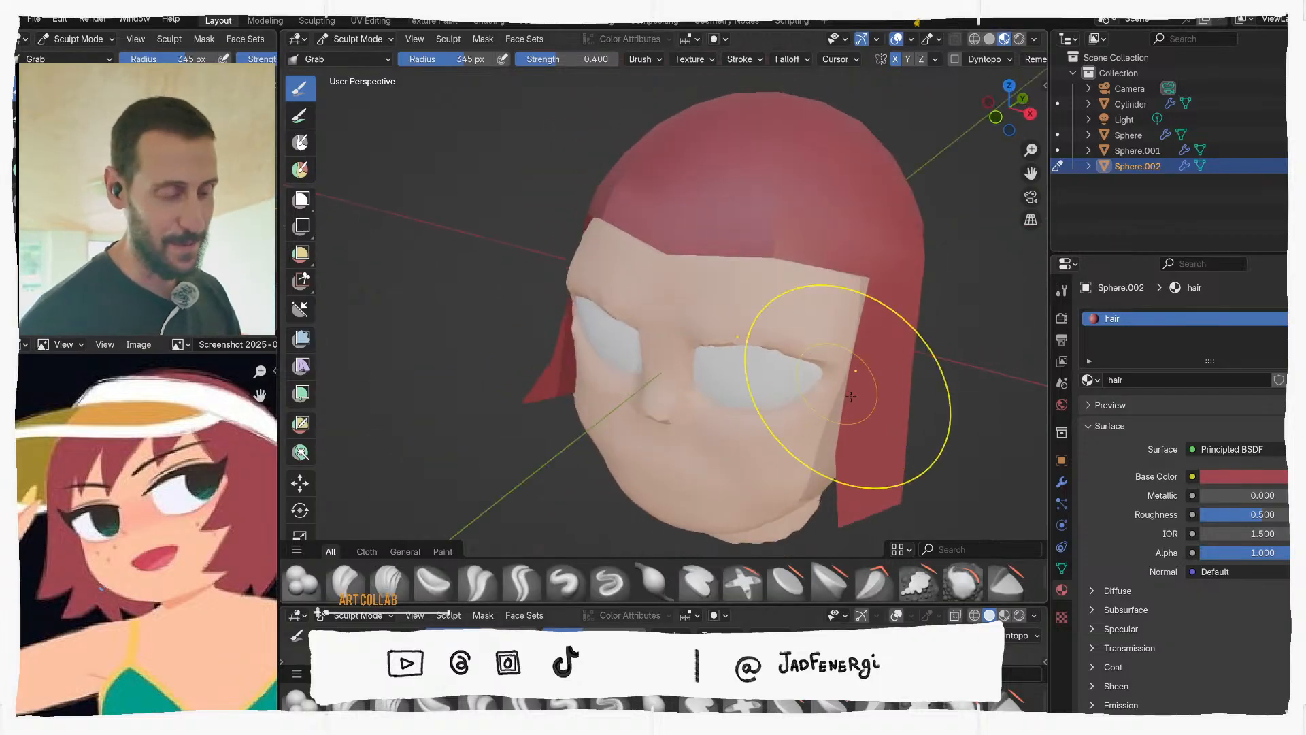
{"action": "mouse_move", "coordinate": [866, 422]}
{"action": "middle_mouse_down"}
{"action": "mouse_move", "coordinate": [879, 327]}
{"action": "mouse_move", "coordinate": [846, 285]}
{"action": "mouse_move", "coordinate": [918, 292]}
{"action": "middle_mouse_up"}
{"action": "key", "text": "f"}
{"action": "left_click", "coordinate": [826, 220]}
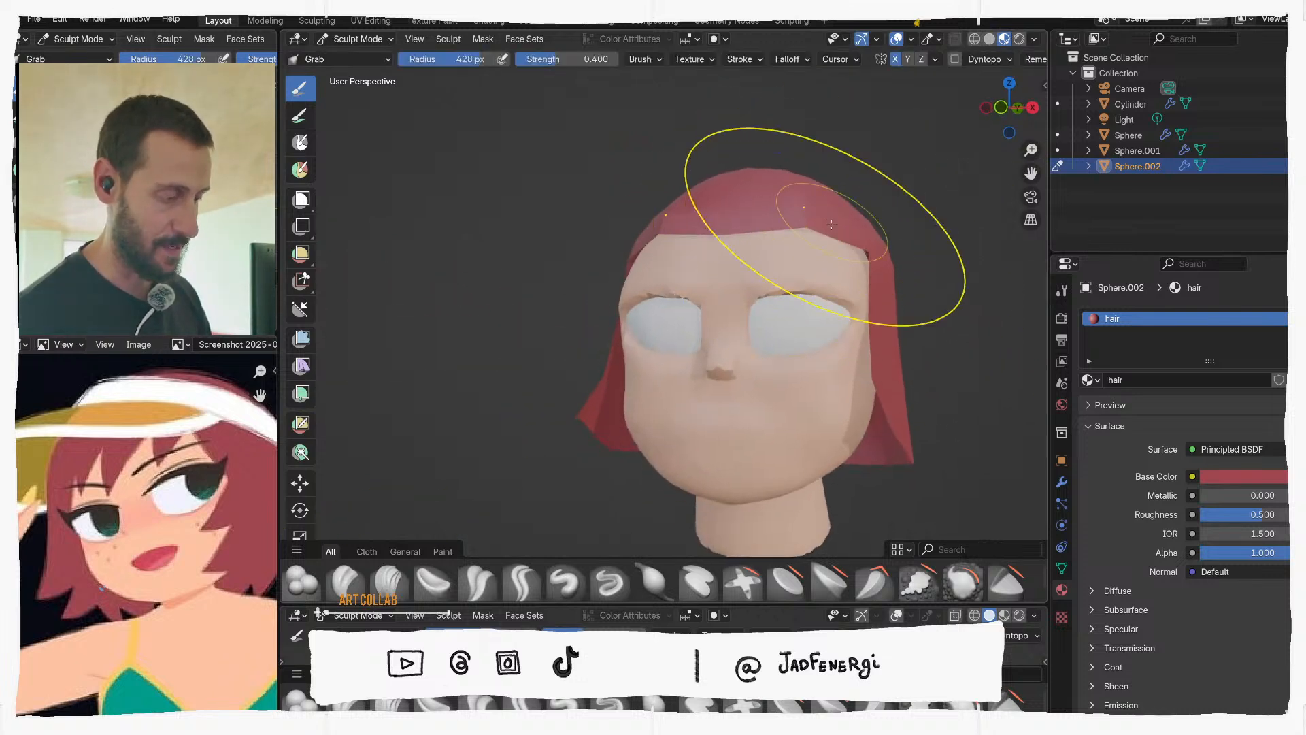
{"action": "mouse_move", "coordinate": [827, 222]}
{"action": "middle_mouse_down"}
{"action": "mouse_move", "coordinate": [832, 192]}
{"action": "mouse_move", "coordinate": [787, 186]}
{"action": "mouse_move", "coordinate": [794, 254]}
{"action": "mouse_move", "coordinate": [752, 219]}
{"action": "middle_mouse_up"}
{"action": "key", "text": "alt+q"}
{"action": "scroll", "coordinate": [787, 187], "scroll_direction": "up", "scroll_amount": 2}
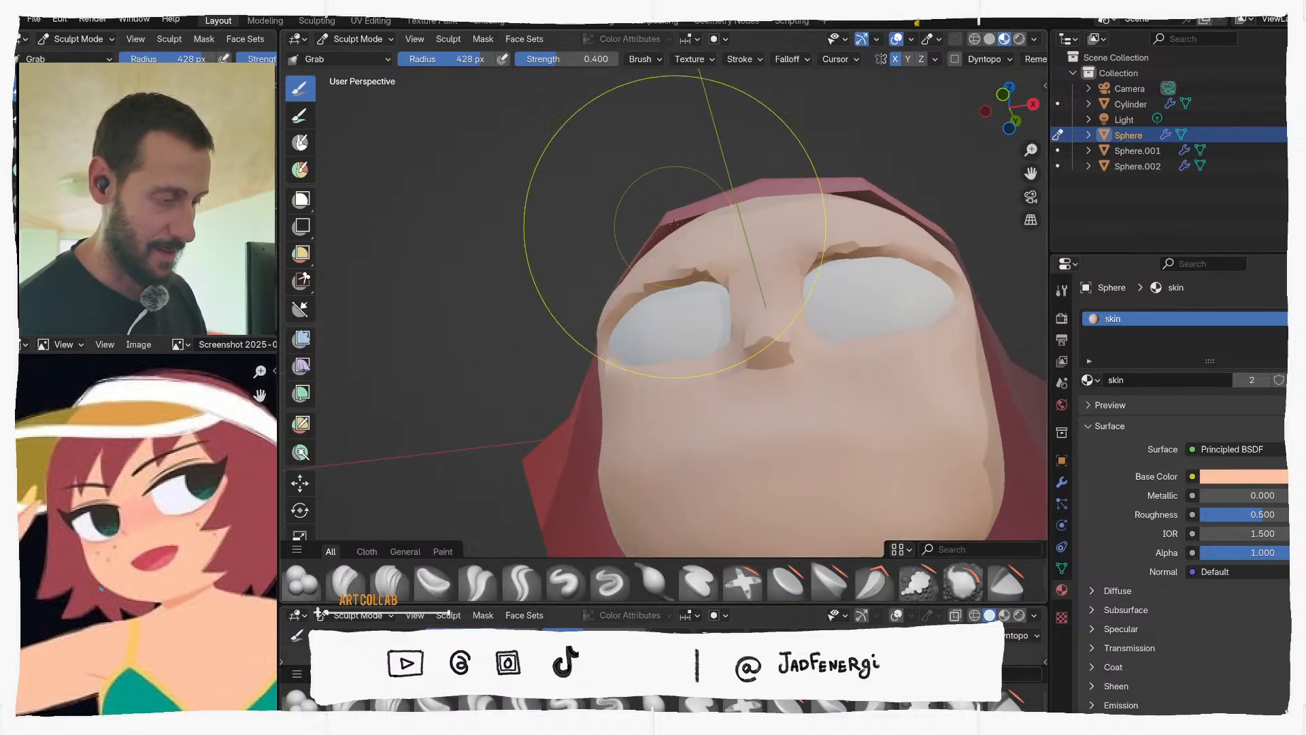
Reduce the Grab brush radius to 315 px and push the side of the face slightly inward below the eye
{"action": "mouse_move", "coordinate": [674, 224]}
{"action": "middle_mouse_down"}
{"action": "mouse_move", "coordinate": [750, 242]}
{"action": "mouse_move", "coordinate": [670, 252]}
{"action": "mouse_move", "coordinate": [721, 238]}
{"action": "middle_mouse_up"}
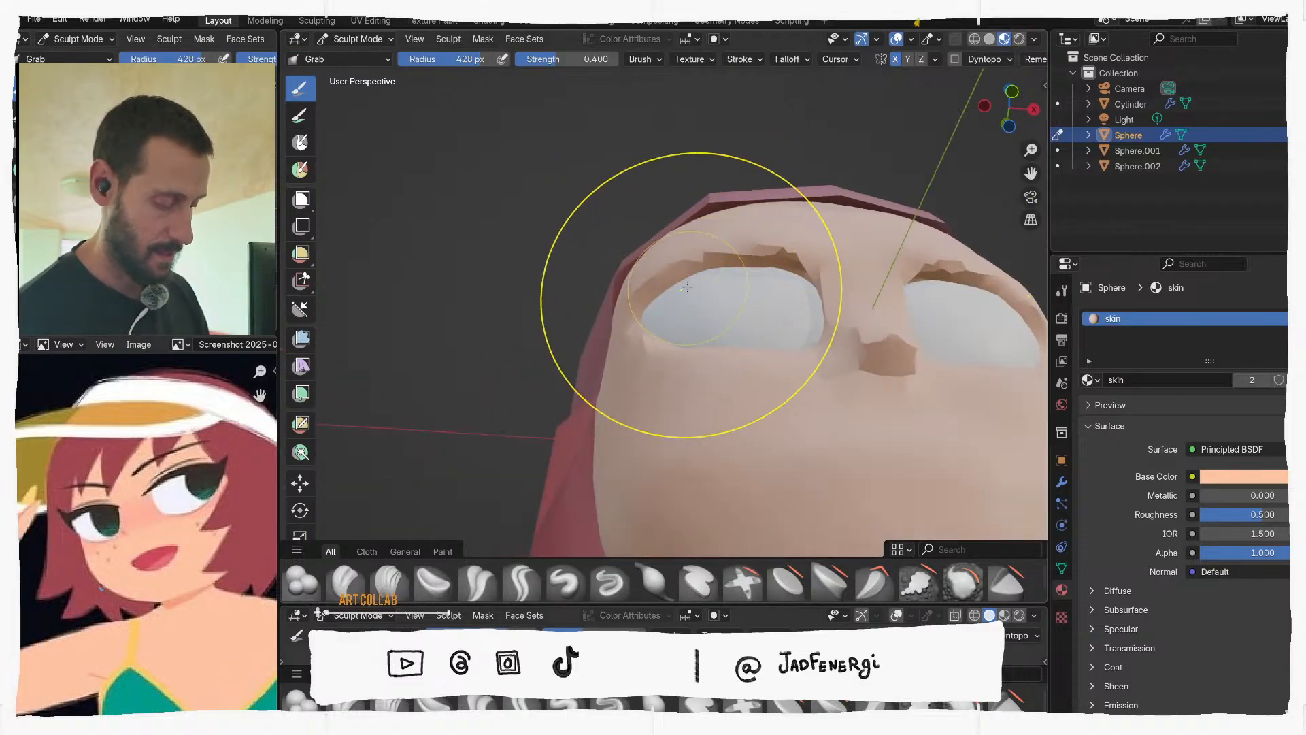
{"action": "scroll", "coordinate": [690, 289], "scroll_direction": "up", "scroll_amount": 1}
{"action": "key", "text": "f"}
{"action": "left_click", "coordinate": [659, 297]}
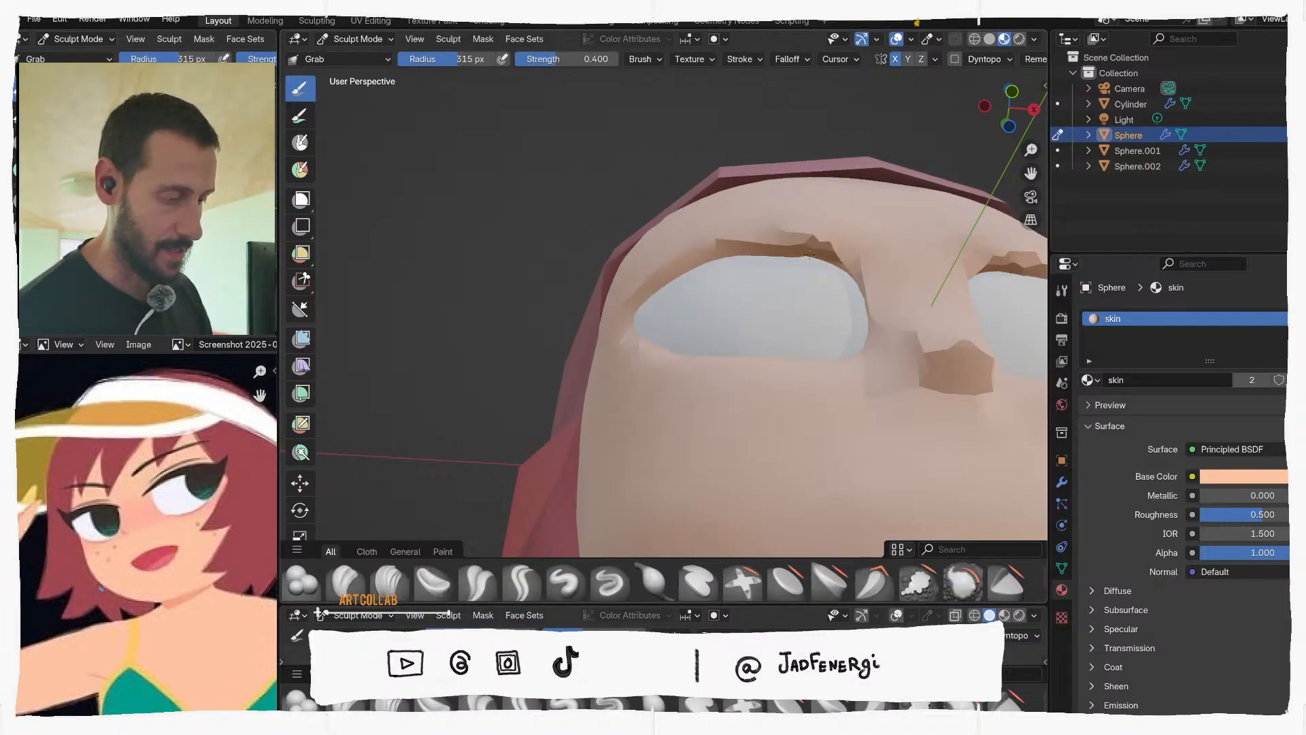
{"action": "mouse_move", "coordinate": [743, 312]}
{"action": "middle_mouse_down"}
{"action": "mouse_move", "coordinate": [726, 382]}
{"action": "mouse_move", "coordinate": [629, 396]}
{"action": "middle_mouse_up"}
{"action": "left_click_drag", "start_coordinate": [571, 400], "coordinate": [593, 399]}
Set the Grab brush radius to 467 px and push the front of the chin slightly back from below
{"action": "mouse_move", "coordinate": [593, 399]}
{"action": "middle_mouse_down"}
{"action": "mouse_move", "coordinate": [739, 300]}
{"action": "mouse_move", "coordinate": [787, 292]}
{"action": "mouse_move", "coordinate": [654, 411]}
{"action": "mouse_move", "coordinate": [688, 436]}
{"action": "mouse_move", "coordinate": [650, 406]}
{"action": "mouse_move", "coordinate": [715, 408]}
{"action": "middle_mouse_up"}
{"action": "key", "text": "f"}
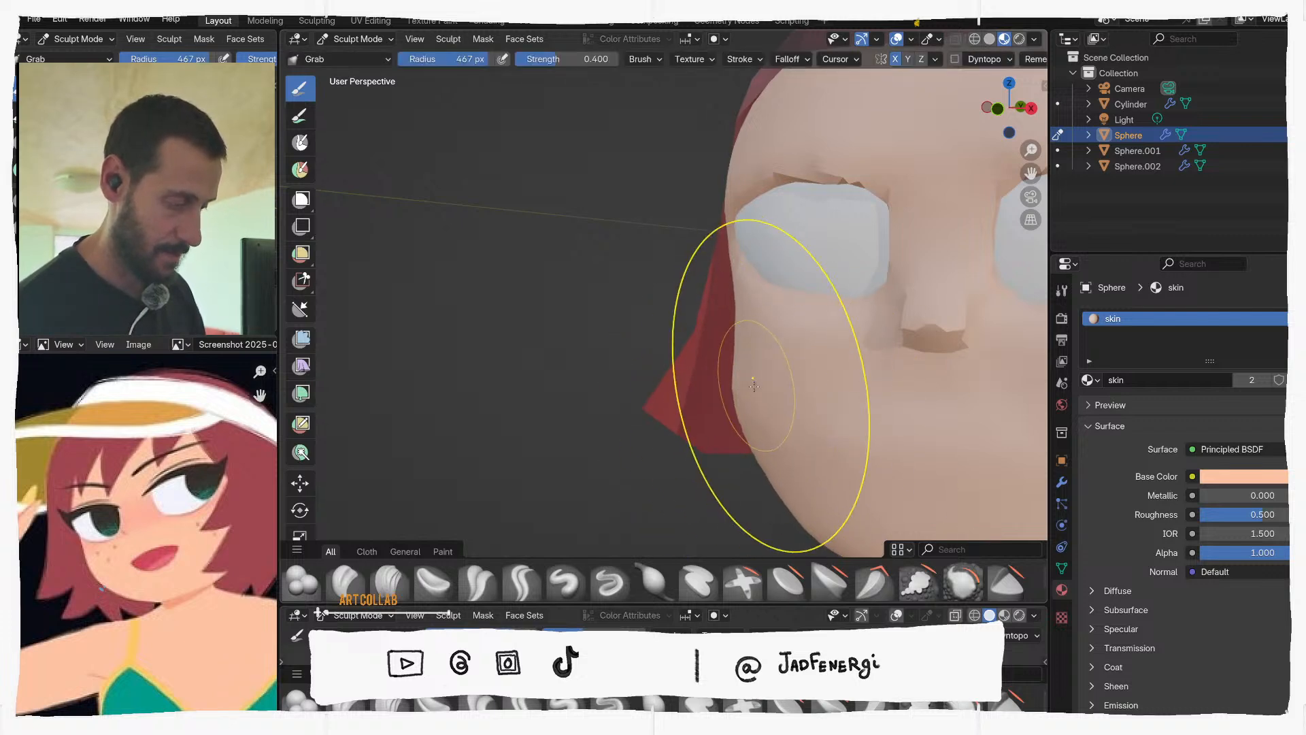
{"action": "middle_click_drag", "start_coordinate": [753, 386], "coordinate": [739, 379]}
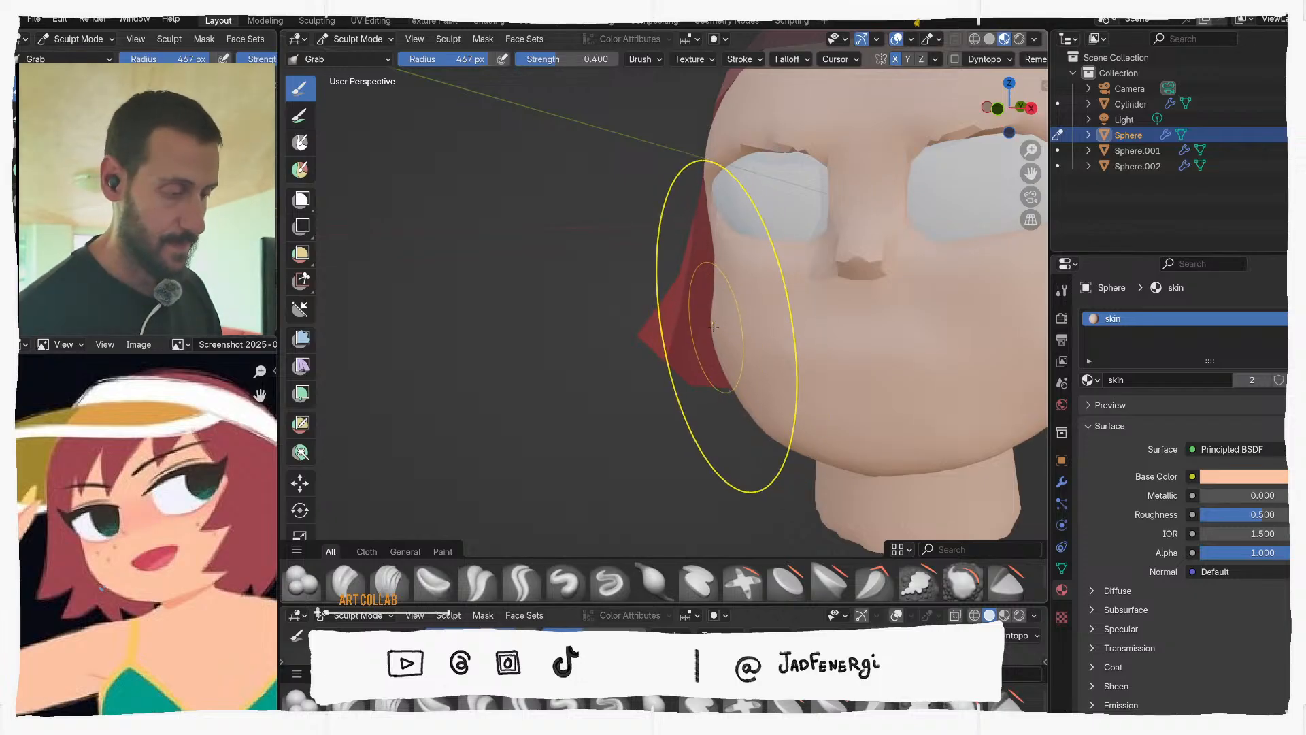
{"action": "scroll", "coordinate": [725, 338], "scroll_direction": "down", "scroll_amount": 3}
{"action": "middle_click_drag", "start_coordinate": [725, 338], "coordinate": [790, 262]}
{"action": "scroll", "coordinate": [814, 347], "scroll_direction": "up", "scroll_amount": 3}
{"action": "scroll", "coordinate": [813, 347], "scroll_direction": "down", "scroll_amount": 2}
{"action": "scroll", "coordinate": [821, 336], "scroll_direction": "up", "scroll_amount": 2}
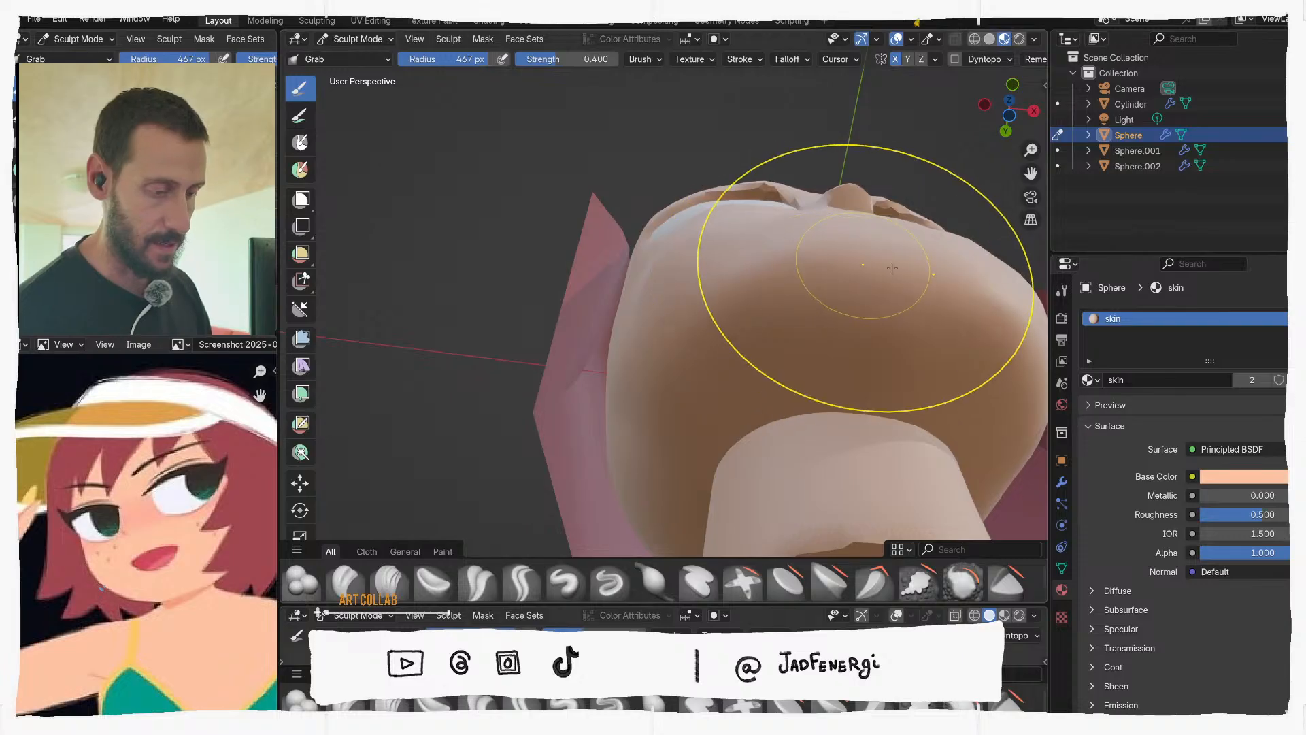
{"action": "middle_click_drag", "start_coordinate": [876, 264], "coordinate": [845, 159]}
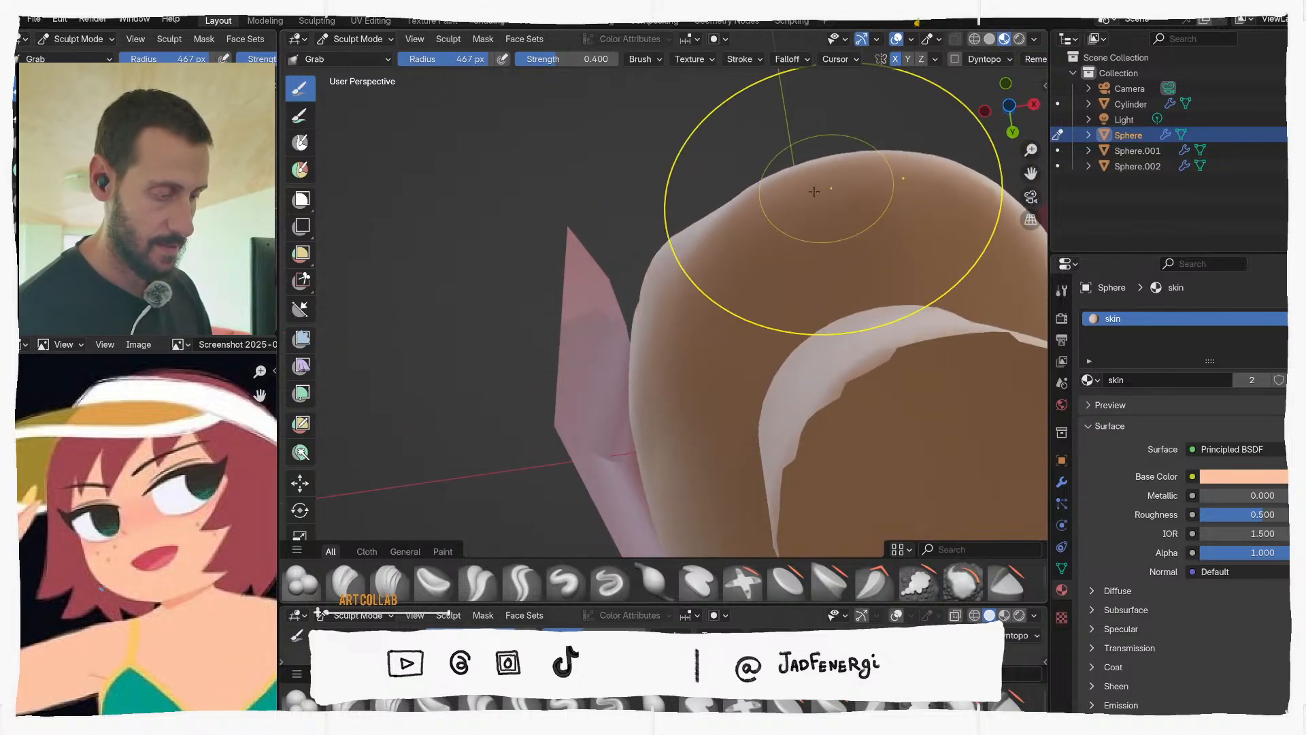
{"action": "left_click_drag", "start_coordinate": [789, 182], "coordinate": [796, 191]}
{"action": "middle_click_drag", "start_coordinate": [822, 223], "coordinate": [779, 413]}
{"action": "middle_click_drag", "start_coordinate": [808, 371], "coordinate": [482, 350]}
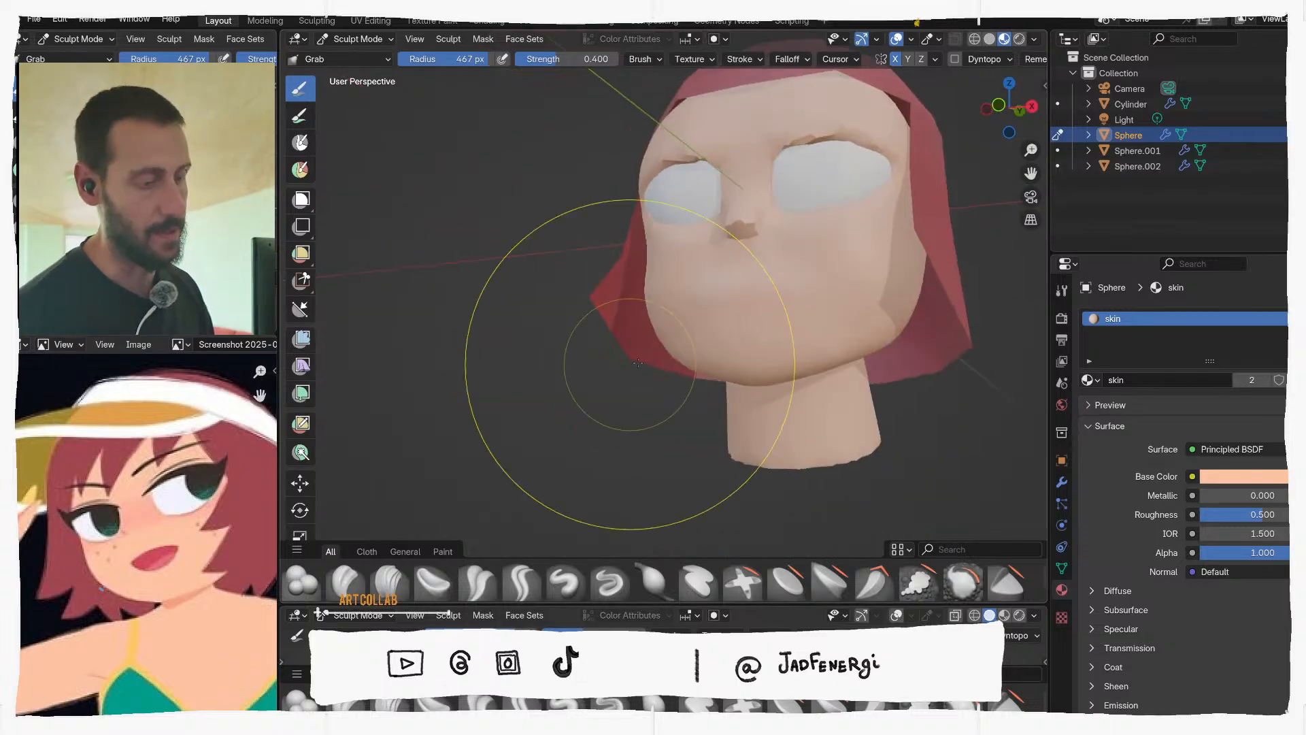
Reduce the Grab brush radius to 226 px for detailed sculpting around the nose and inner eye
{"action": "mouse_move", "coordinate": [845, 244]}
{"action": "middle_mouse_down"}
{"action": "mouse_move", "coordinate": [830, 248]}
{"action": "mouse_move", "coordinate": [866, 312]}
{"action": "mouse_move", "coordinate": [866, 255]}
{"action": "mouse_move", "coordinate": [828, 227]}
{"action": "mouse_move", "coordinate": [826, 295]}
{"action": "mouse_move", "coordinate": [777, 258]}
{"action": "mouse_move", "coordinate": [729, 266]}
{"action": "middle_mouse_up"}
{"action": "scroll", "coordinate": [831, 248], "scroll_direction": "up", "scroll_amount": 5}
{"action": "key", "text": "f"}
{"action": "left_click", "coordinate": [845, 253]}
{"action": "scroll", "coordinate": [830, 285], "scroll_direction": "up", "scroll_amount": 2}
{"action": "scroll", "coordinate": [793, 292], "scroll_direction": "down", "scroll_amount": 2}
{"action": "mouse_move", "coordinate": [709, 187]}
{"action": "middle_mouse_down"}
{"action": "mouse_move", "coordinate": [793, 292]}
{"action": "mouse_move", "coordinate": [837, 295]}
{"action": "mouse_move", "coordinate": [904, 265]}
{"action": "mouse_move", "coordinate": [884, 305]}
{"action": "mouse_move", "coordinate": [722, 265]}
{"action": "mouse_move", "coordinate": [688, 218]}
{"action": "middle_mouse_up"}
{"action": "scroll", "coordinate": [902, 269], "scroll_direction": "up", "scroll_amount": 2}
{"action": "scroll", "coordinate": [762, 278], "scroll_direction": "up", "scroll_amount": 1}
{"action": "key", "text": "f"}
{"action": "left_click", "coordinate": [722, 265]}
{"action": "middle_click_drag", "start_coordinate": [668, 166], "coordinate": [691, 294]}
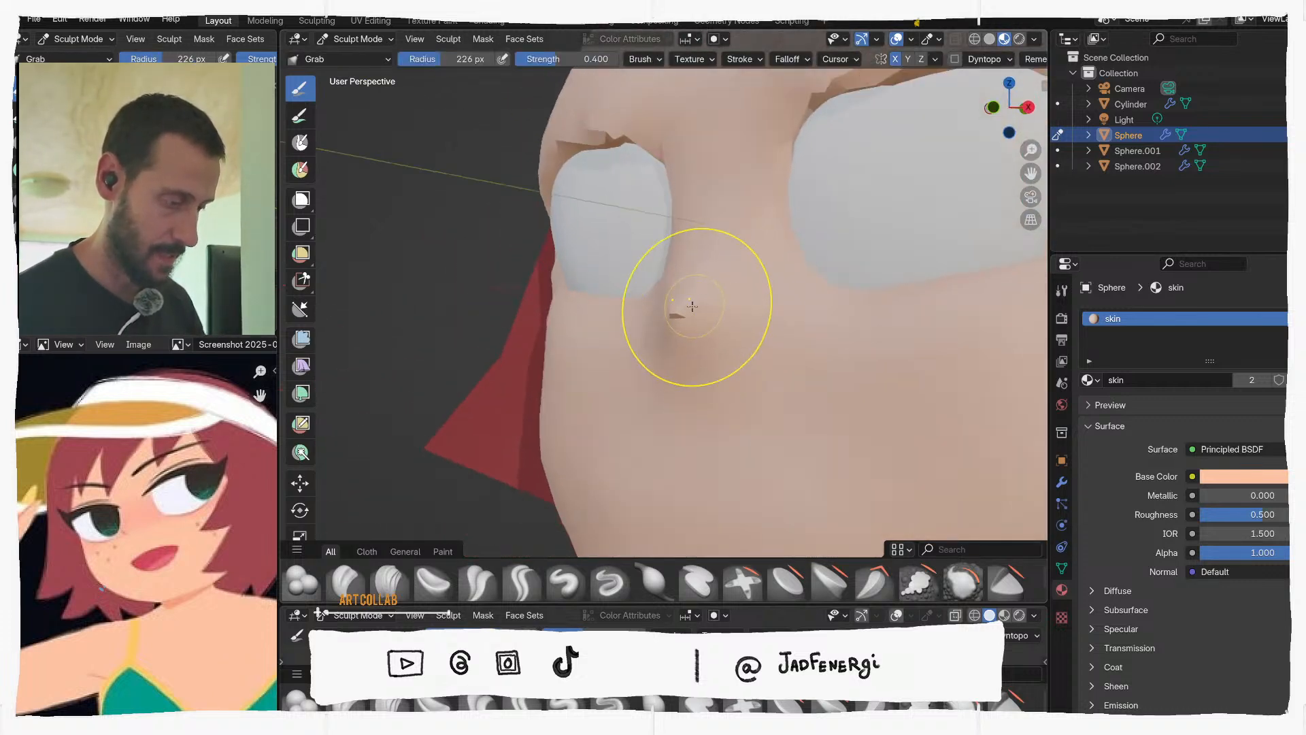
Switch the head mesh to Edit Mode and merge the first loose vertices above the small hole beside the nose At Last
{"action": "key", "text": "ctrl+Tab"}
{"action": "left_click", "coordinate": [603, 315]}
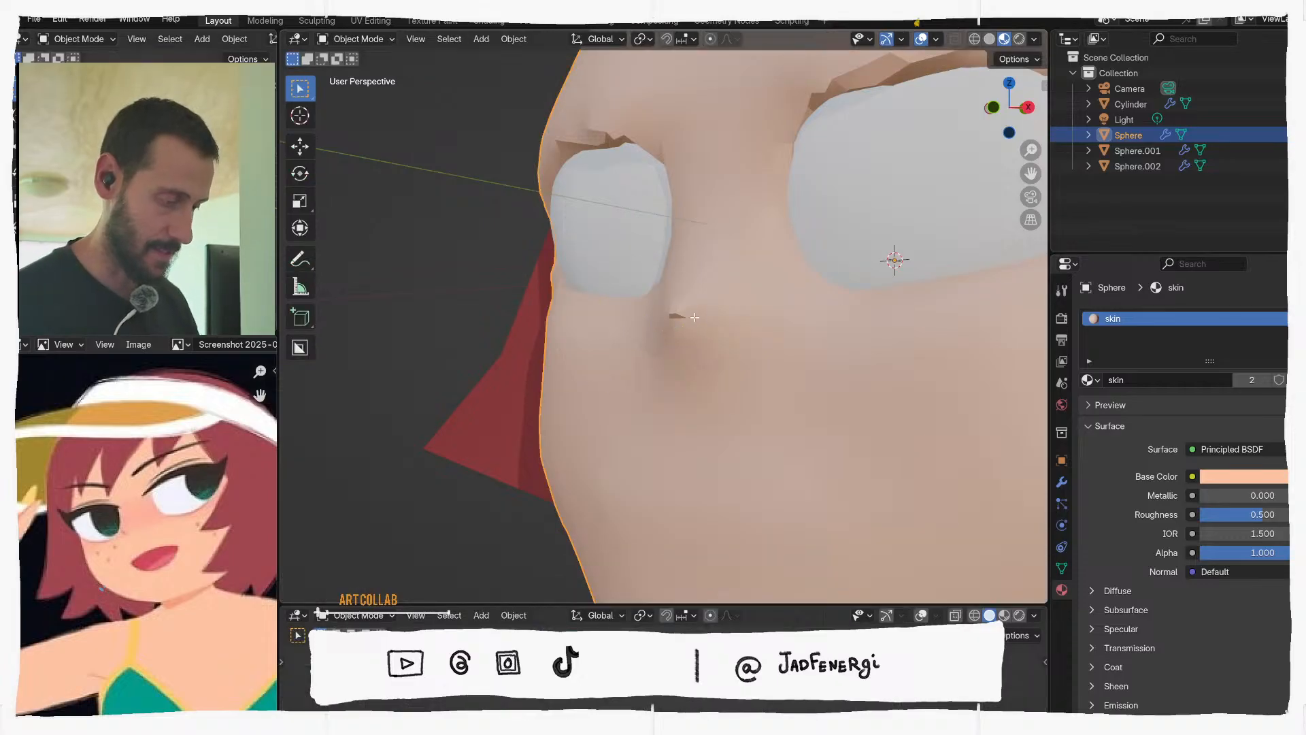
{"action": "key", "text": "Tab"}
{"action": "scroll", "coordinate": [694, 317], "scroll_direction": "up", "scroll_amount": 5}
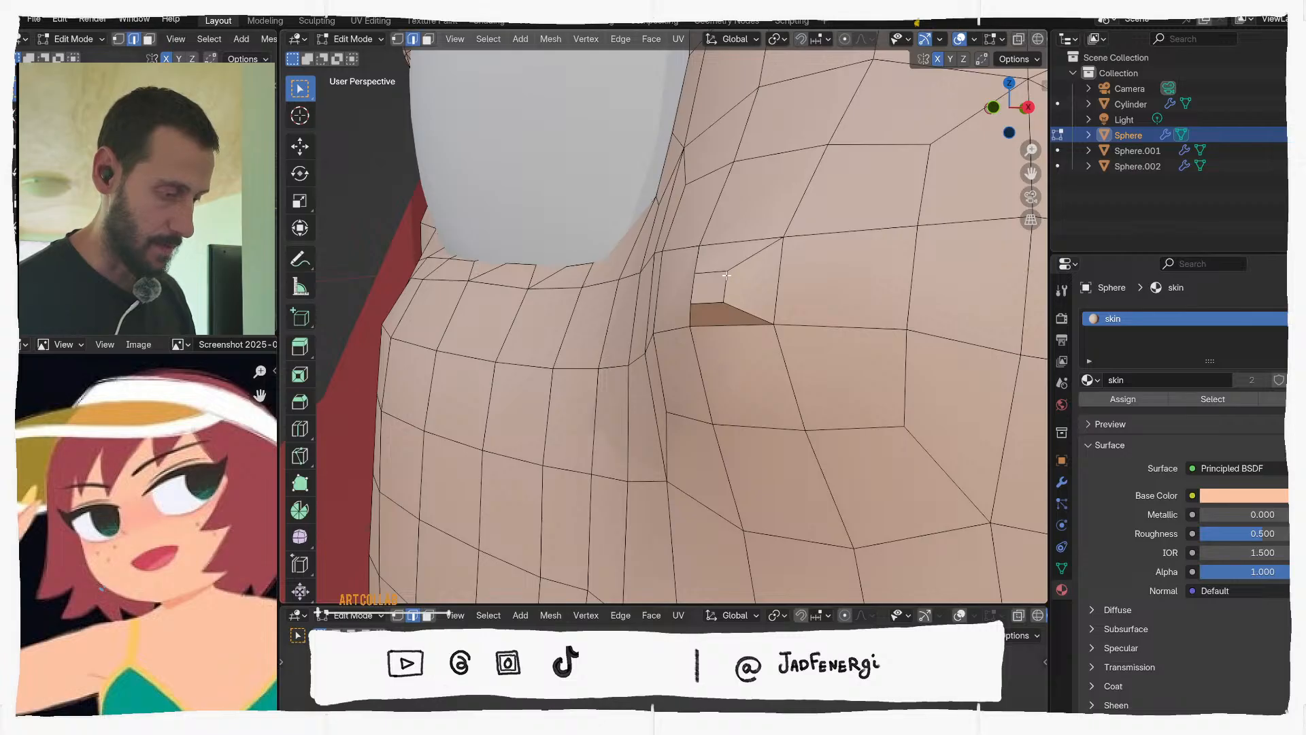
{"action": "middle_click_drag", "start_coordinate": [779, 236], "coordinate": [807, 305]}
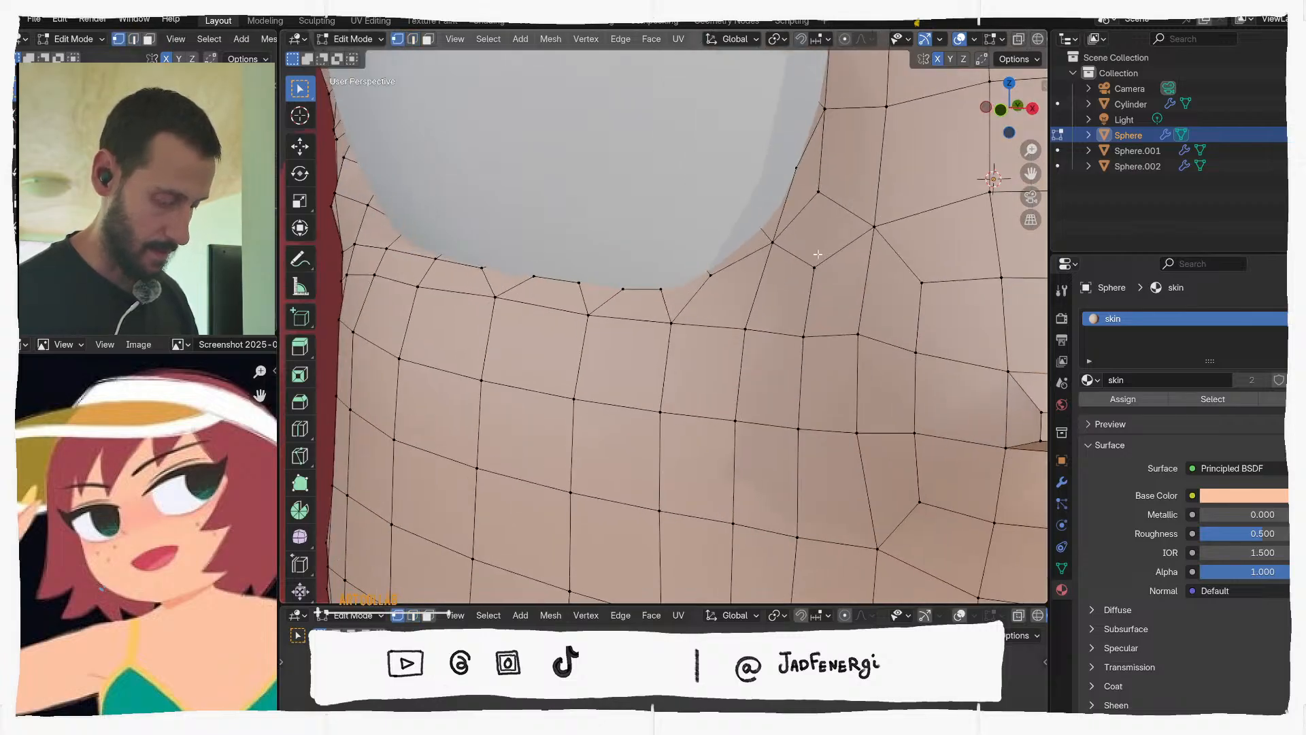
{"action": "key", "text": "m"}
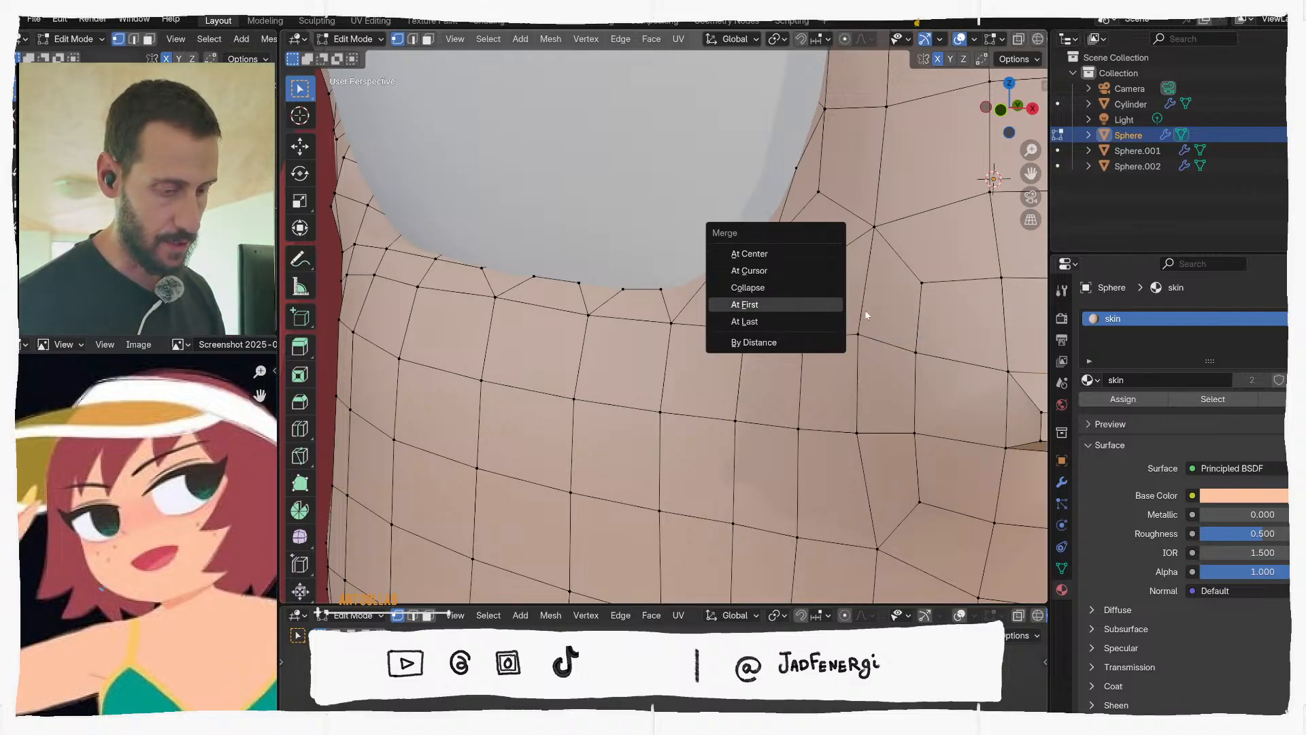
{"action": "scroll", "coordinate": [885, 316], "scroll_direction": "down", "scroll_amount": 1}
{"action": "middle_click_drag", "start_coordinate": [913, 319], "coordinate": [874, 328]}
{"action": "key", "text": "m"}
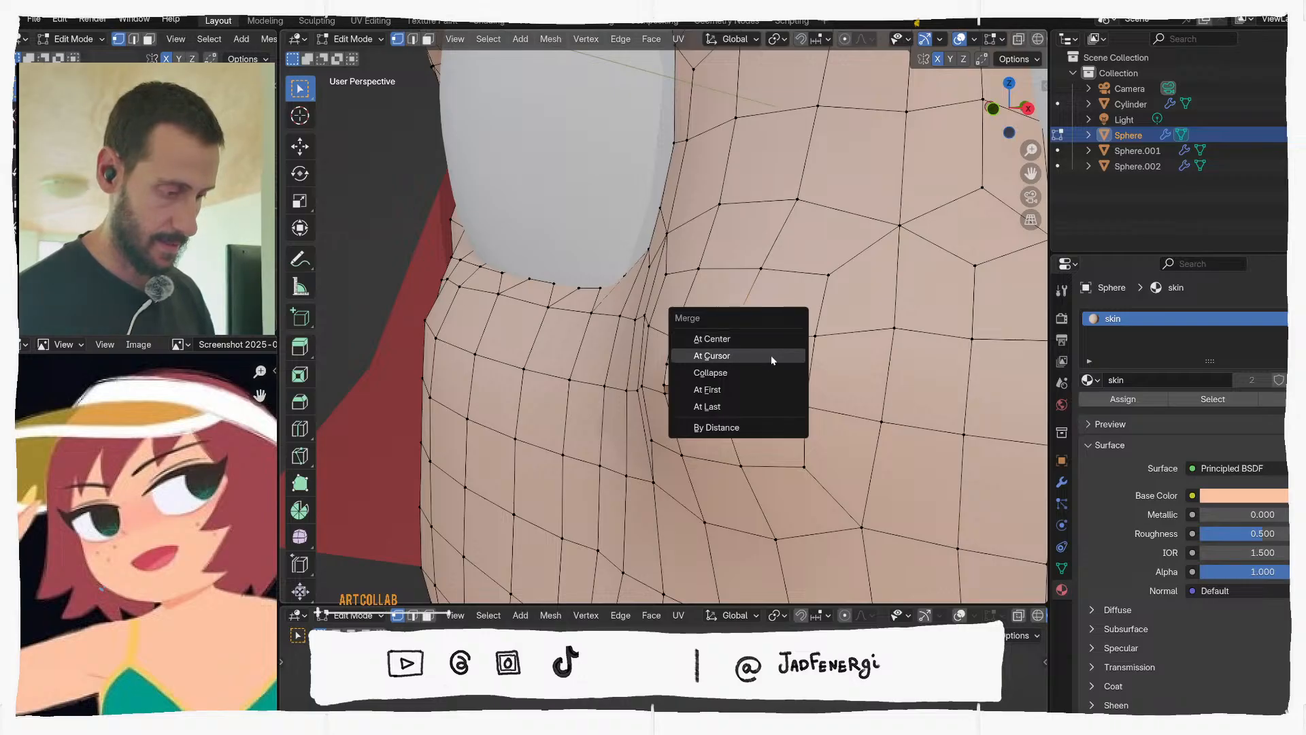
{"action": "left_click", "coordinate": [733, 406]}
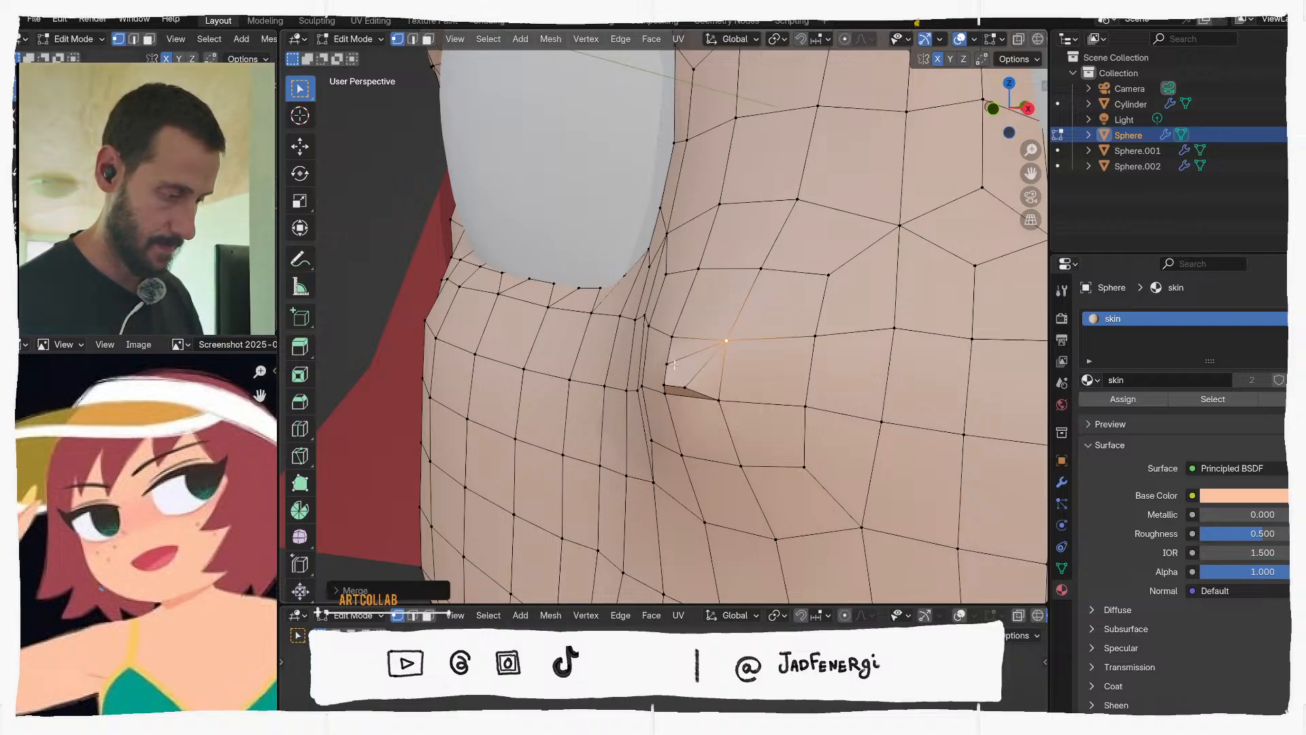
Merge the remaining loose vertex of the nose-side hole into the vertex on its lower edge using At Last
{"action": "key", "text": "m"}
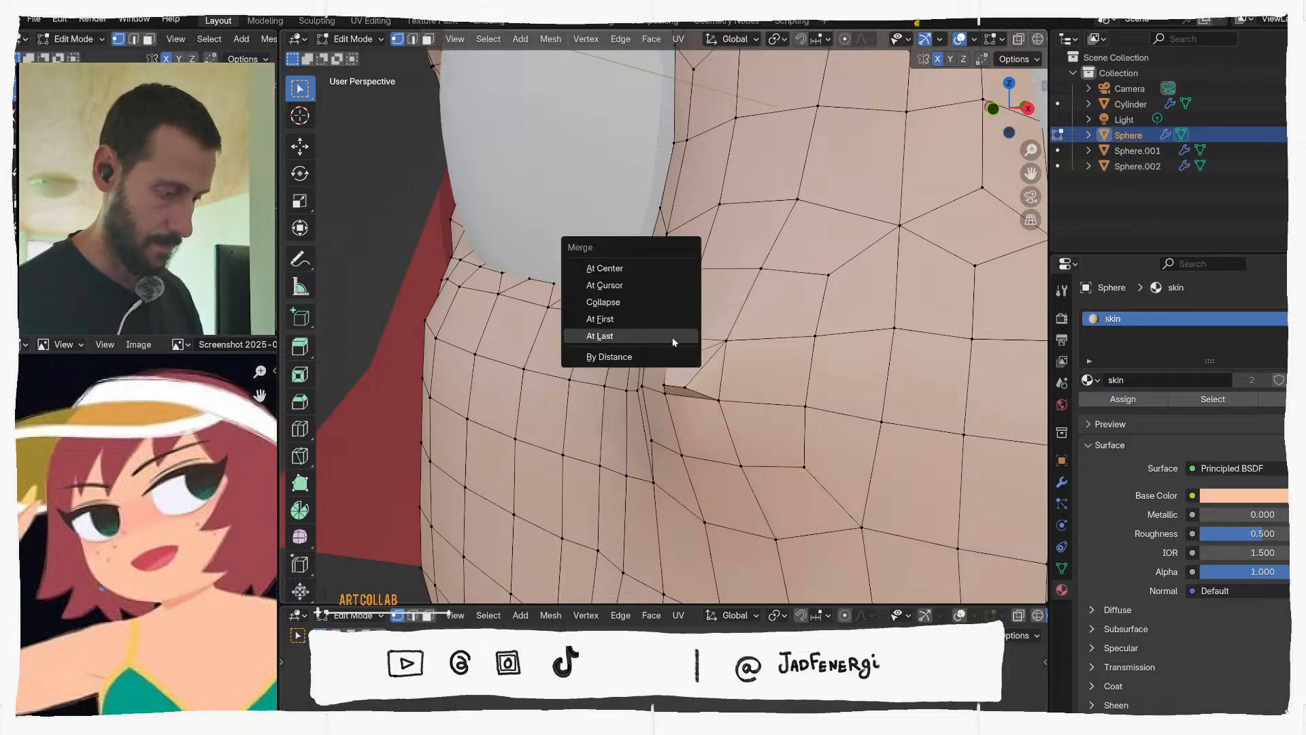
{"action": "left_click", "coordinate": [673, 341]}
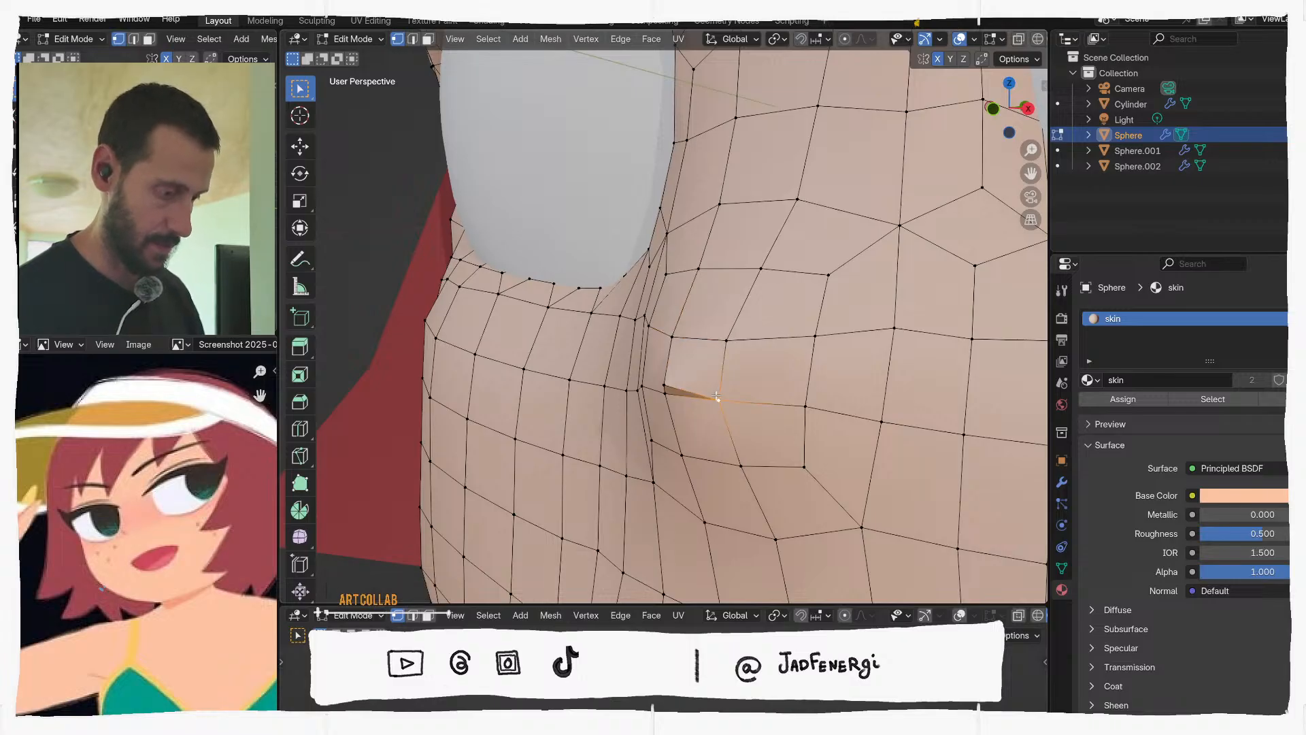
{"action": "middle_click_drag", "start_coordinate": [666, 385], "coordinate": [961, 350]}
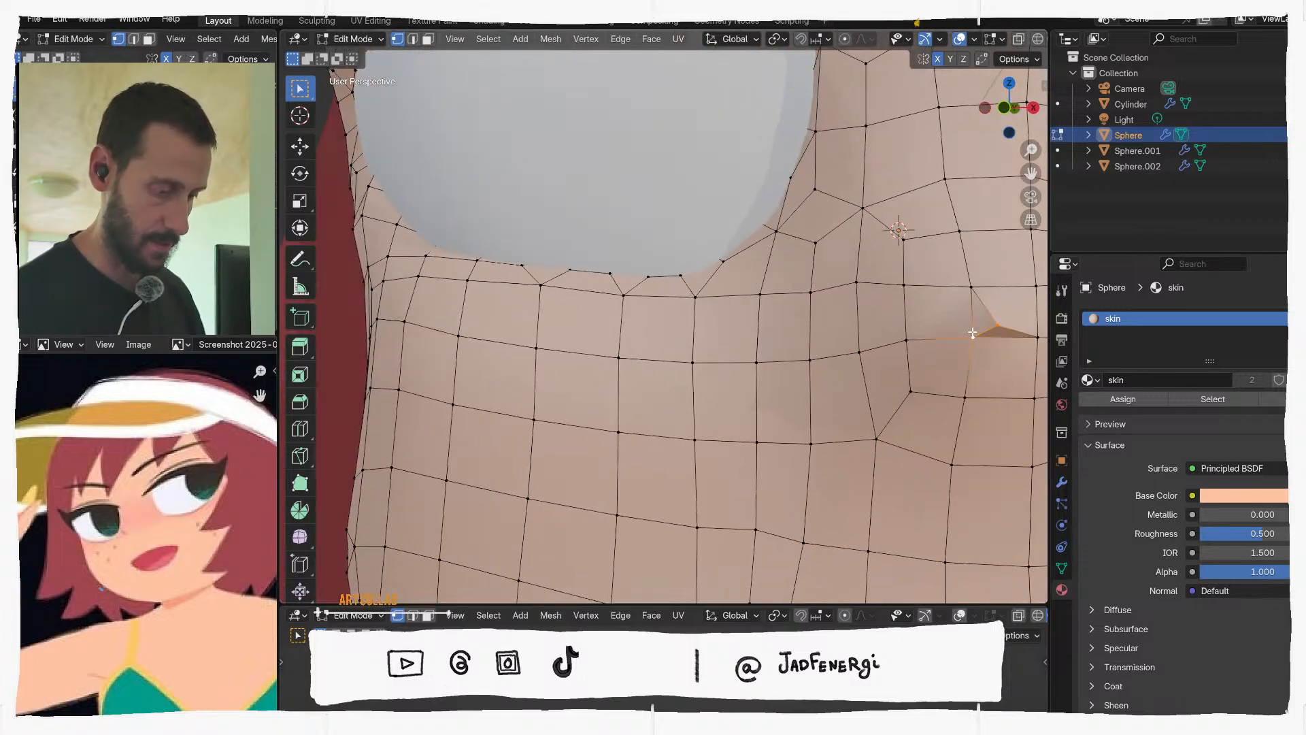
Return the head mesh to Sculpt Mode and set the Grab brush radius to 341 px
{"action": "key", "text": "ctrl+Tab"}
{"action": "left_click", "coordinate": [729, 329]}
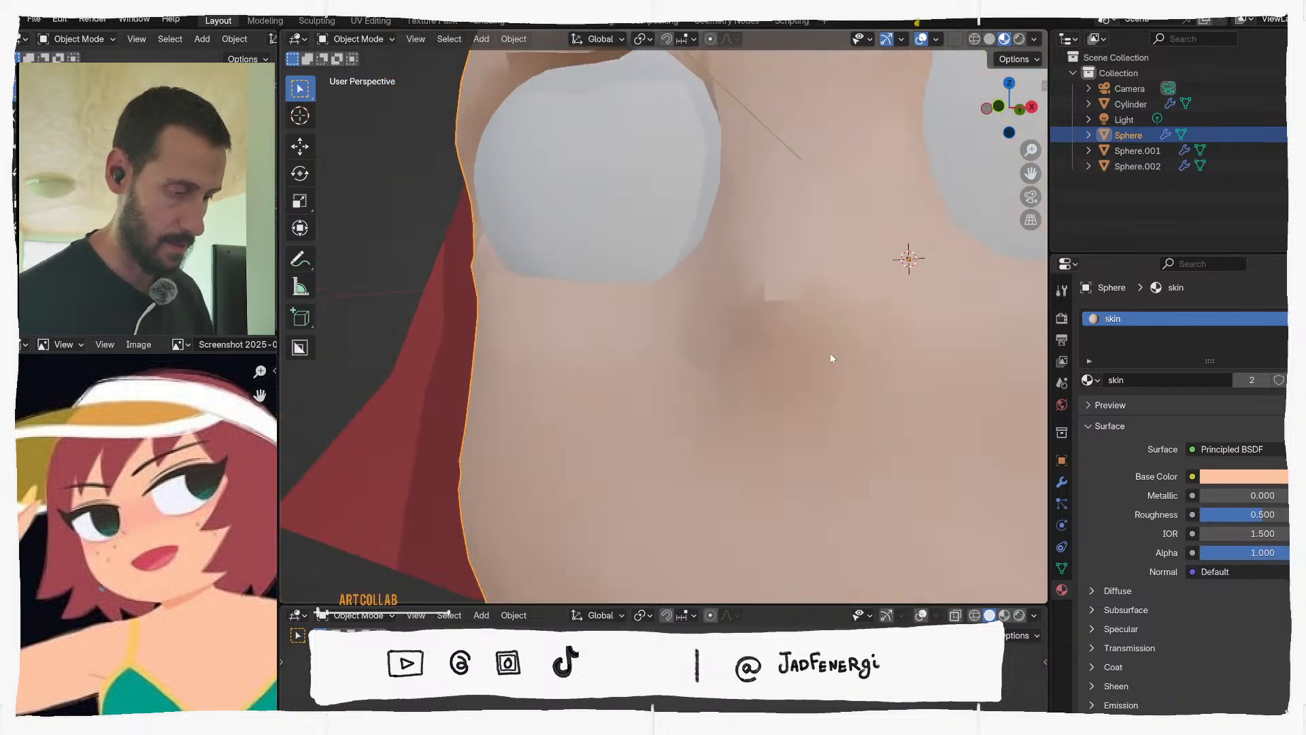
{"action": "middle_click_drag", "start_coordinate": [831, 359], "coordinate": [727, 304]}
{"action": "key", "text": "ctrl+Tab"}
{"action": "left_click", "coordinate": [671, 372]}
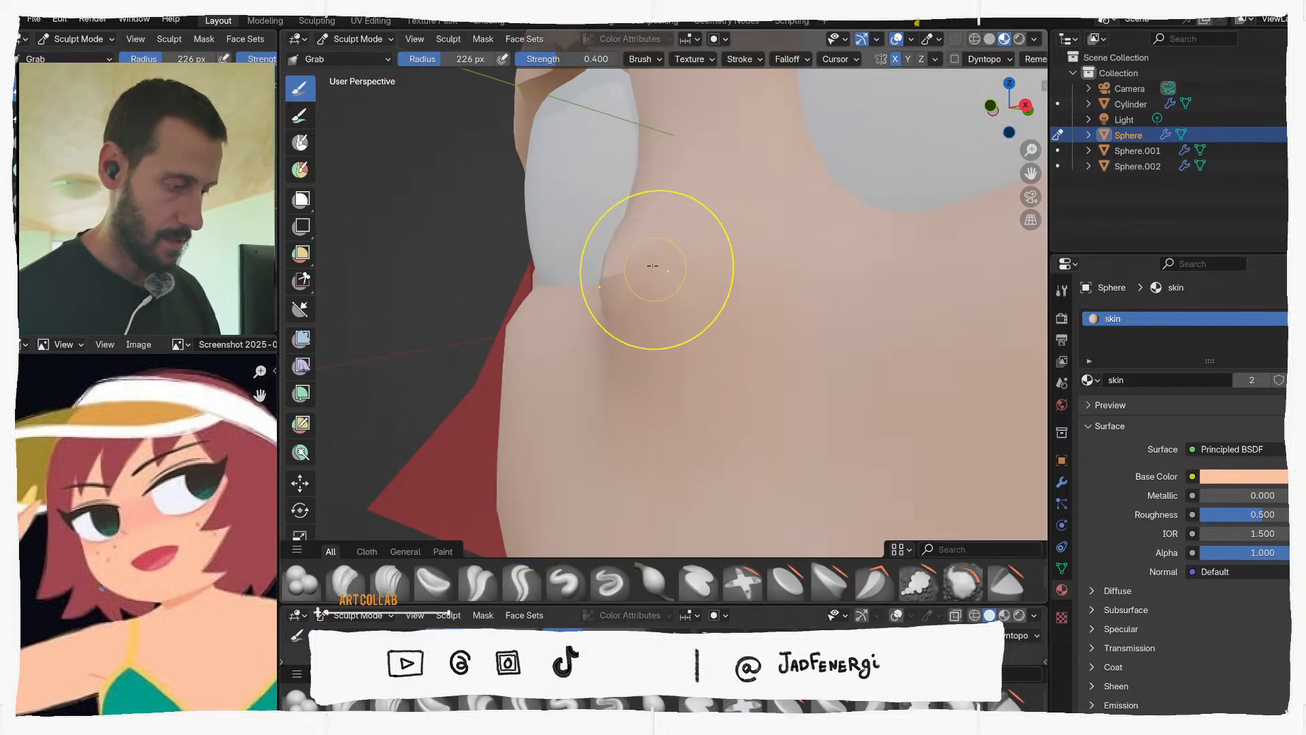
{"action": "middle_click_drag", "start_coordinate": [657, 268], "coordinate": [660, 259]}
{"action": "key", "text": "f"}
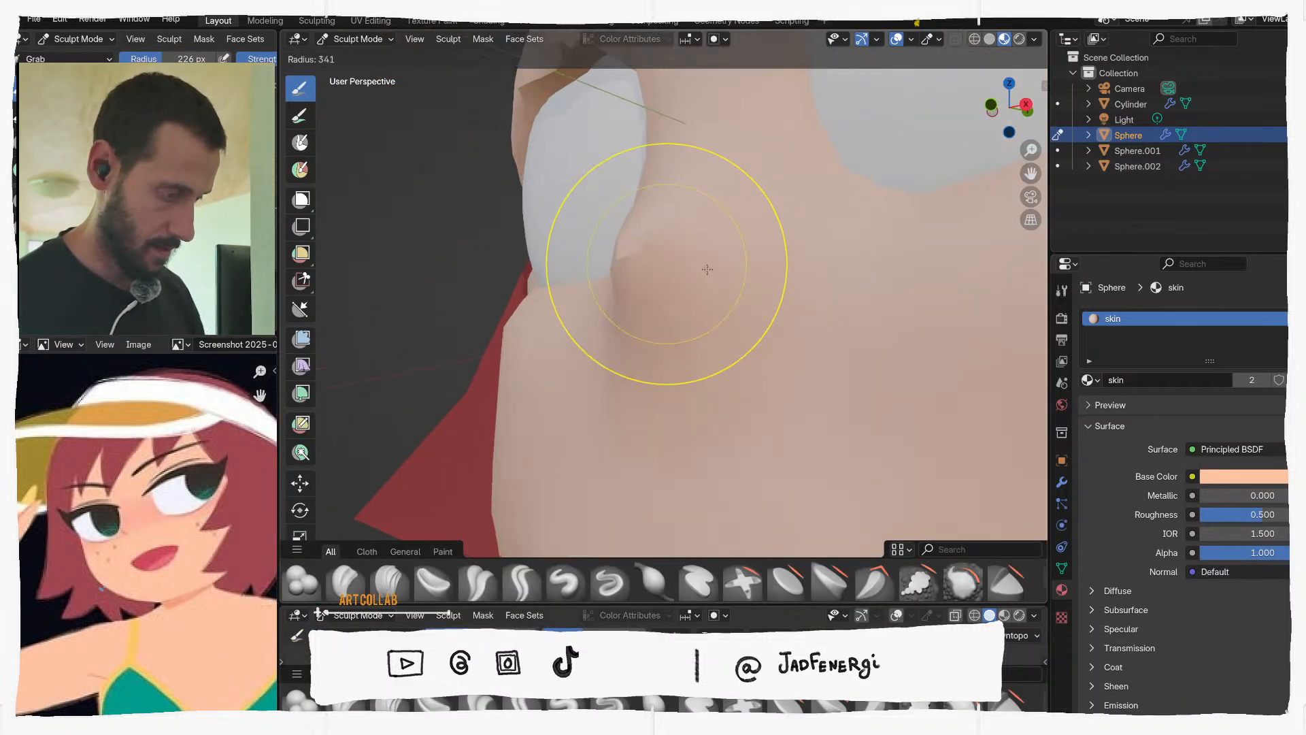
{"action": "left_click", "coordinate": [628, 250]}
Try to pull the nose tip slightly downward with the Grab brush and undo the stroke
{"action": "mouse_move", "coordinate": [631, 262]}
{"action": "middle_mouse_down"}
{"action": "mouse_move", "coordinate": [616, 261]}
{"action": "mouse_move", "coordinate": [785, 315]}
{"action": "mouse_move", "coordinate": [778, 301]}
{"action": "middle_mouse_up"}
{"action": "mouse_move", "coordinate": [863, 315]}
{"action": "middle_mouse_down"}
{"action": "mouse_move", "coordinate": [808, 283]}
{"action": "mouse_move", "coordinate": [825, 295]}
{"action": "middle_mouse_up"}
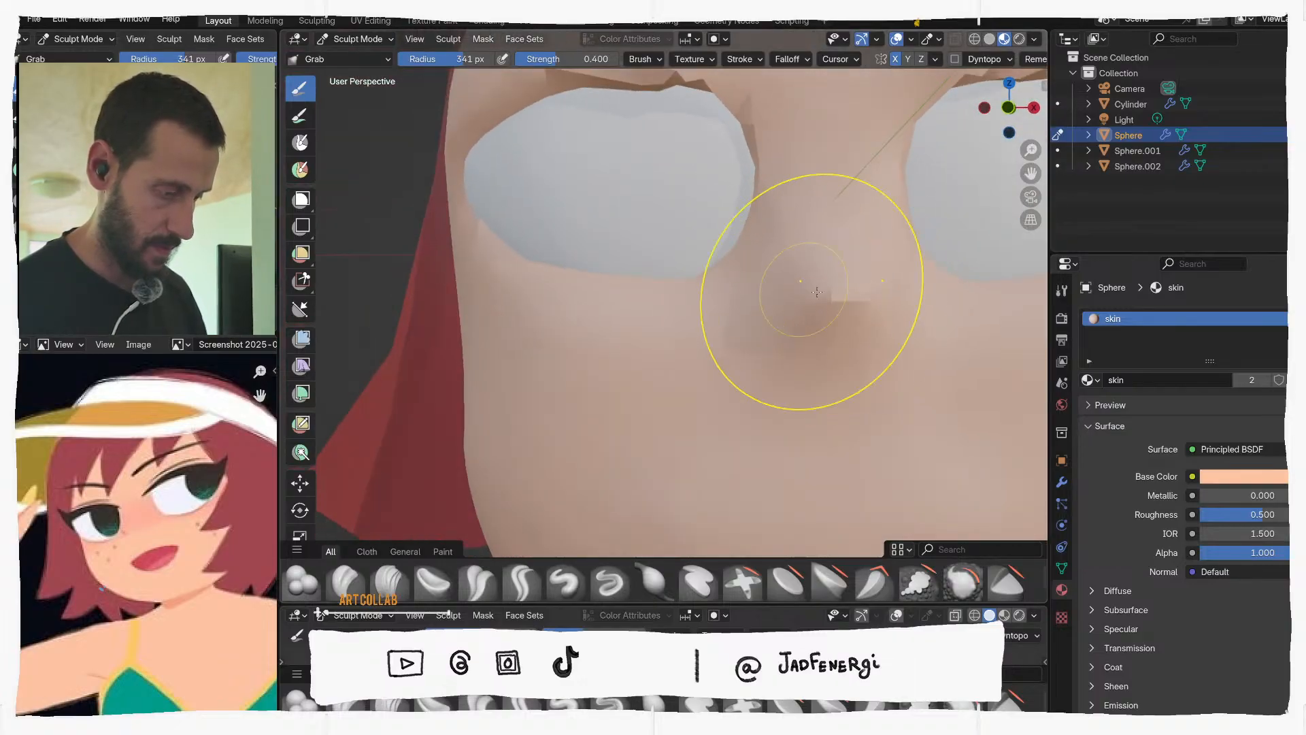
{"action": "left_click_drag", "start_coordinate": [839, 300], "coordinate": [840, 315]}
{"action": "key", "text": "ctrl+z"}
Examine the nose, eyes and overall face shape from below, from the front and at different distances
{"action": "mouse_move", "coordinate": [843, 312]}
{"action": "middle_mouse_down"}
{"action": "mouse_move", "coordinate": [746, 248]}
{"action": "mouse_move", "coordinate": [766, 236]}
{"action": "mouse_move", "coordinate": [758, 219]}
{"action": "middle_mouse_up"}
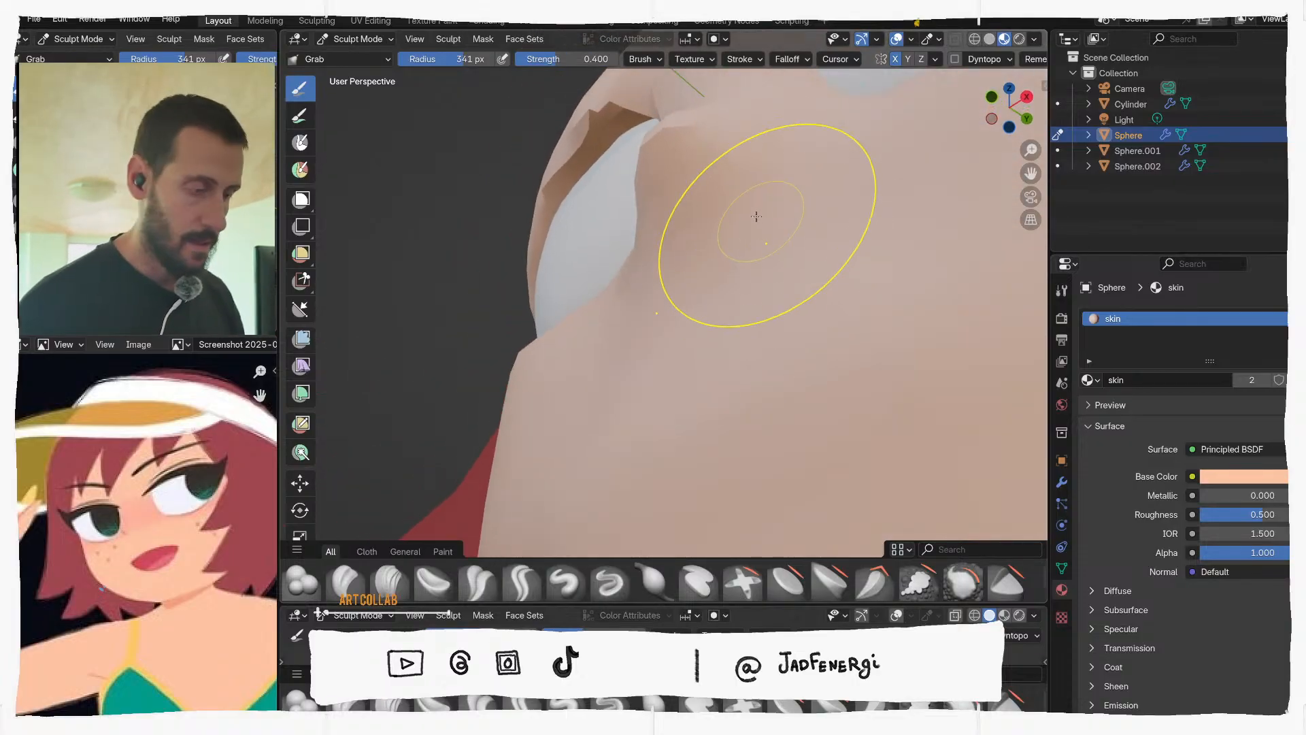
{"action": "scroll", "coordinate": [741, 156], "scroll_direction": "down", "scroll_amount": 1}
{"action": "middle_click_drag", "start_coordinate": [741, 166], "coordinate": [771, 309]}
{"action": "scroll", "coordinate": [777, 272], "scroll_direction": "down", "scroll_amount": 3}
{"action": "middle_click_drag", "start_coordinate": [797, 397], "coordinate": [789, 345], "text": "shift"}
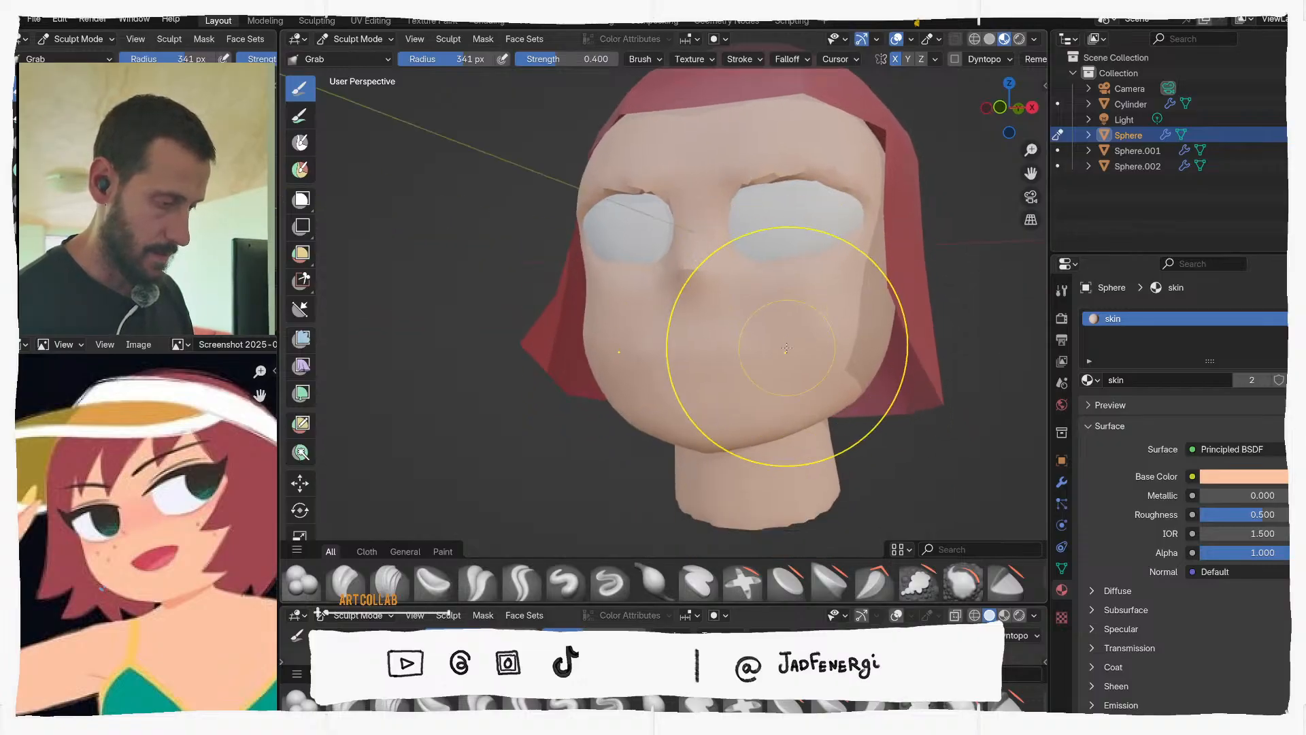
{"action": "scroll", "coordinate": [755, 306], "scroll_direction": "up", "scroll_amount": 1}
{"action": "scroll", "coordinate": [685, 263], "scroll_direction": "down", "scroll_amount": 2}
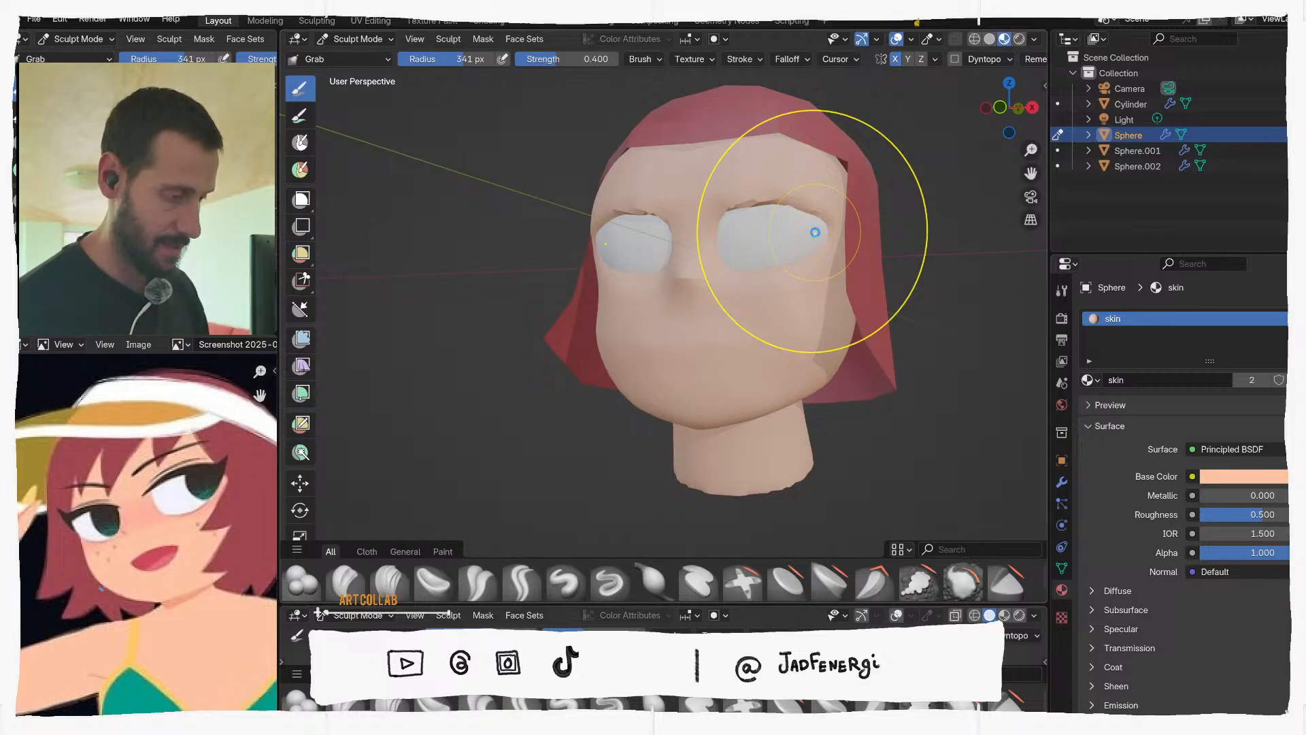
{"action": "scroll", "coordinate": [833, 174], "scroll_direction": "up", "scroll_amount": 3}
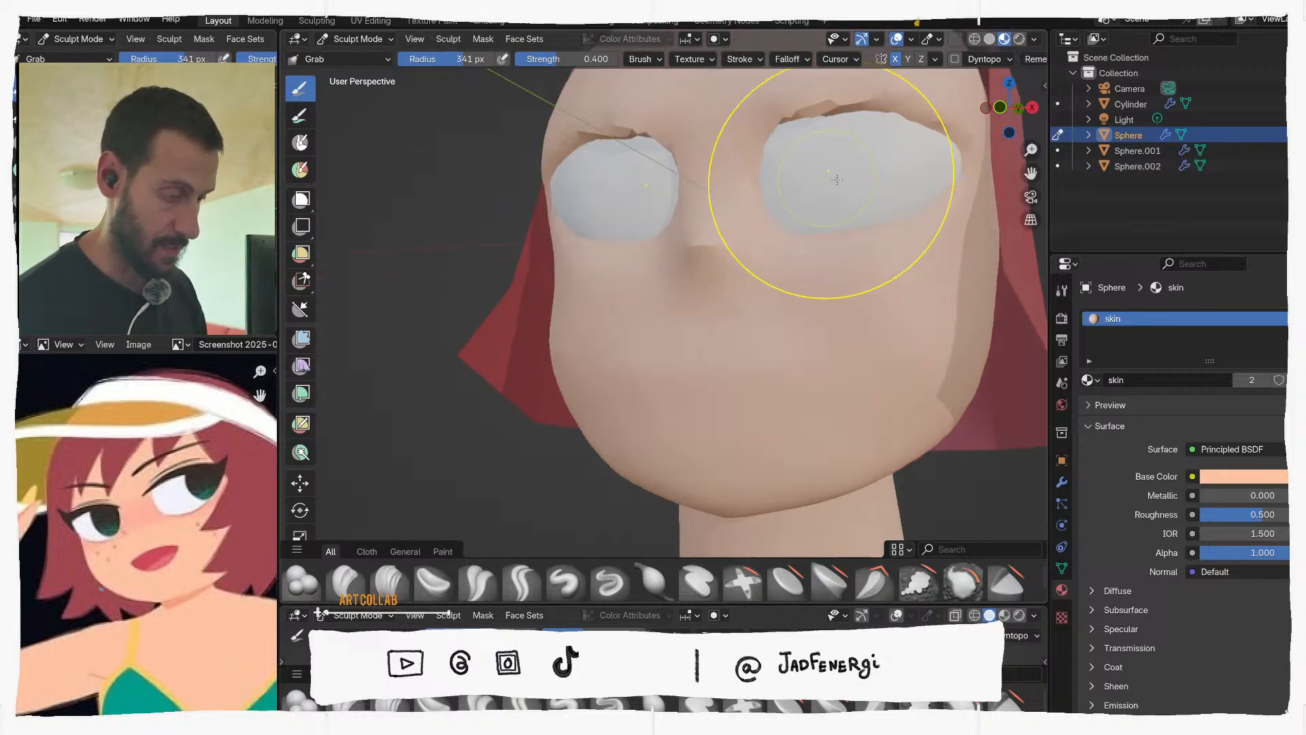
{"action": "scroll", "coordinate": [837, 179], "scroll_direction": "down", "scroll_amount": 3}
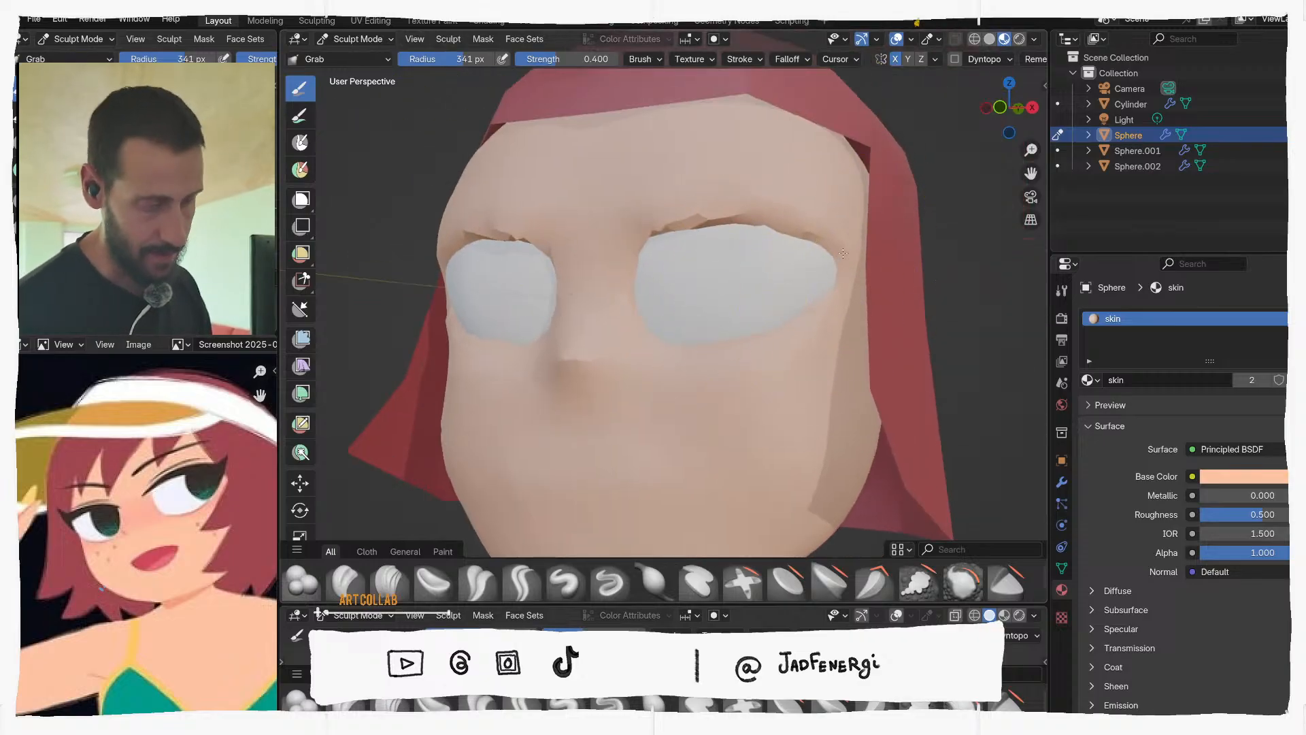
Reduce the Grab brush radius to 151 px near the upper eyelid and readjust it to 231 px
{"action": "key", "text": "f"}
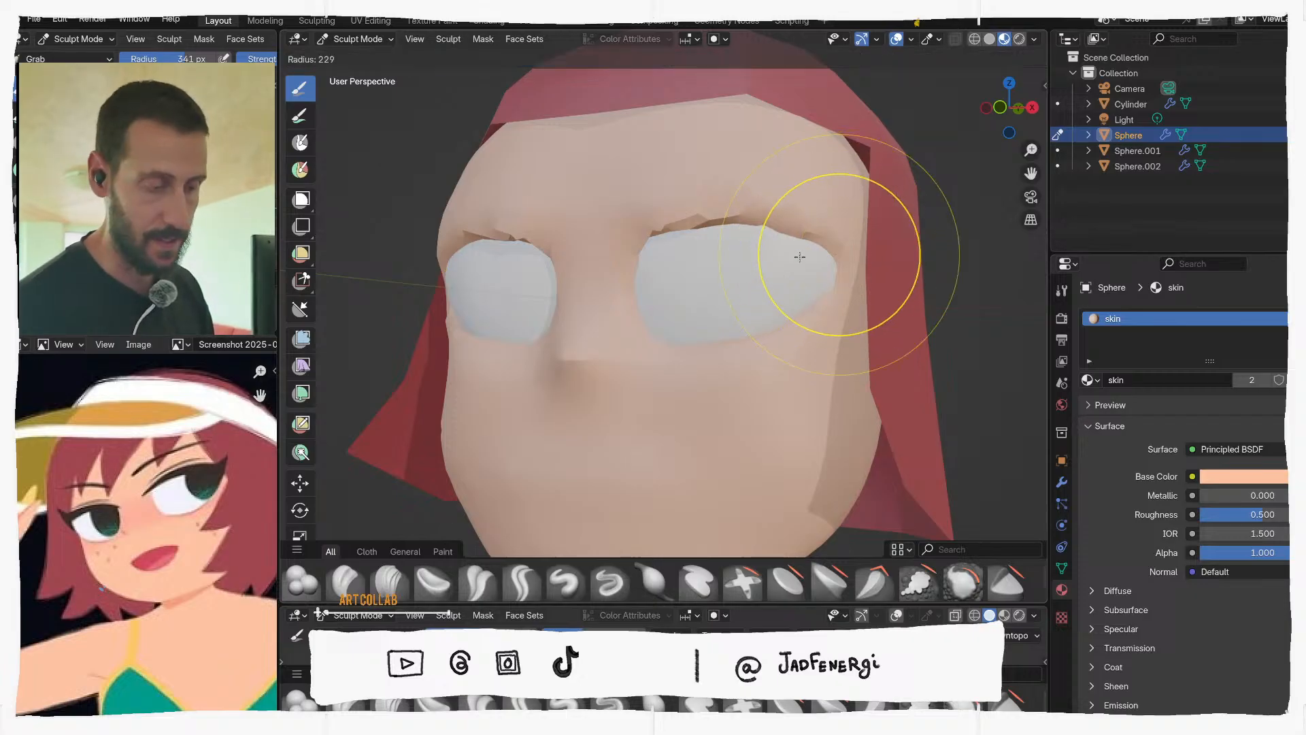
{"action": "left_click", "coordinate": [790, 257]}
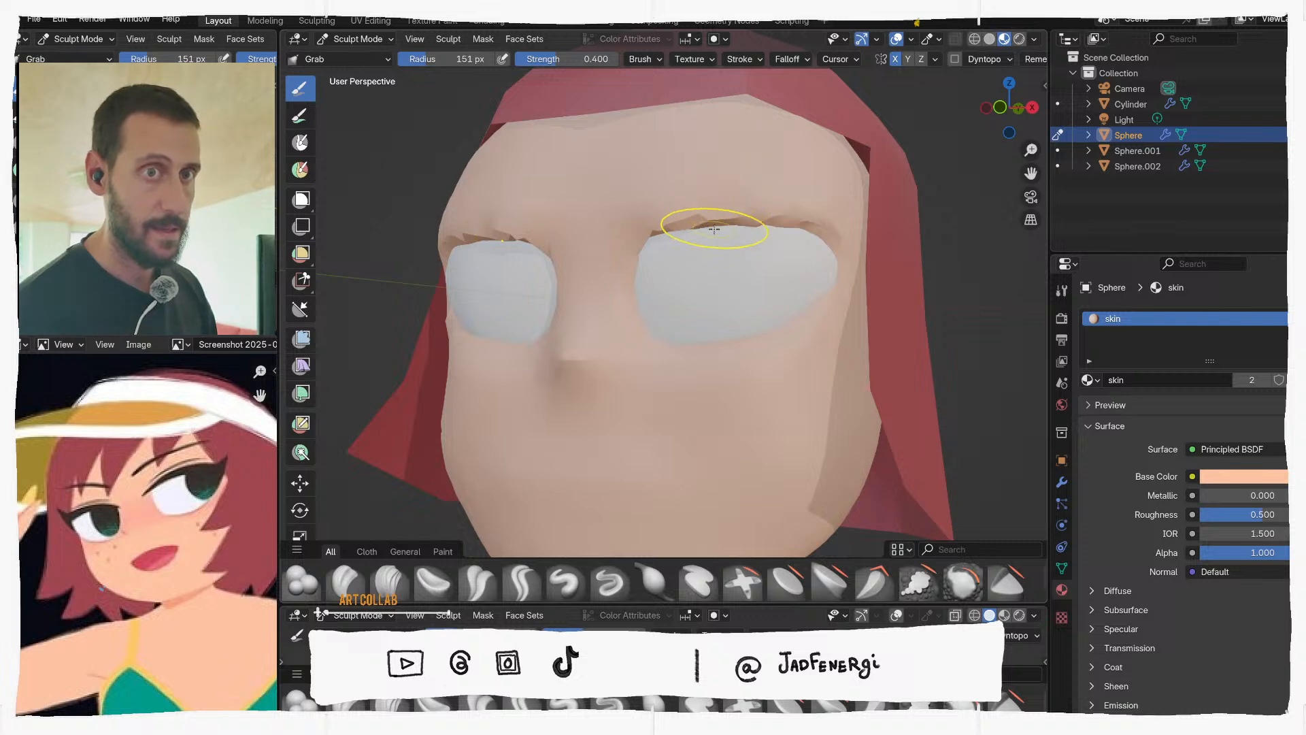
{"action": "mouse_move", "coordinate": [780, 294]}
{"action": "middle_mouse_down"}
{"action": "mouse_move", "coordinate": [779, 261]}
{"action": "mouse_move", "coordinate": [749, 261]}
{"action": "mouse_move", "coordinate": [729, 204]}
{"action": "mouse_move", "coordinate": [741, 224]}
{"action": "mouse_move", "coordinate": [736, 361]}
{"action": "middle_mouse_up"}
{"action": "key", "text": "f"}
{"action": "left_click", "coordinate": [768, 257]}
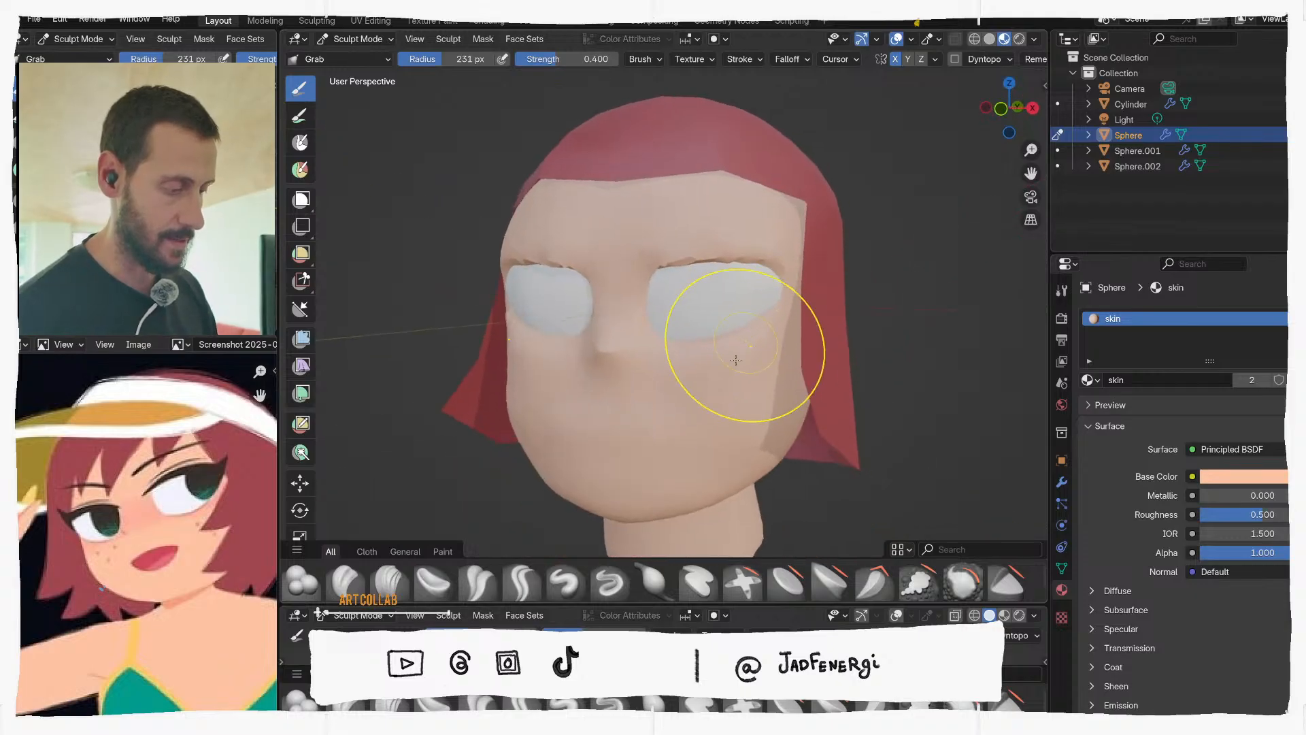
Check the jaw from below against the reference and set the Grab brush radius to 290 px
{"action": "mouse_move", "coordinate": [653, 452]}
{"action": "middle_mouse_down"}
{"action": "mouse_move", "coordinate": [647, 438]}
{"action": "mouse_move", "coordinate": [703, 422]}
{"action": "mouse_move", "coordinate": [700, 321]}
{"action": "middle_mouse_up"}
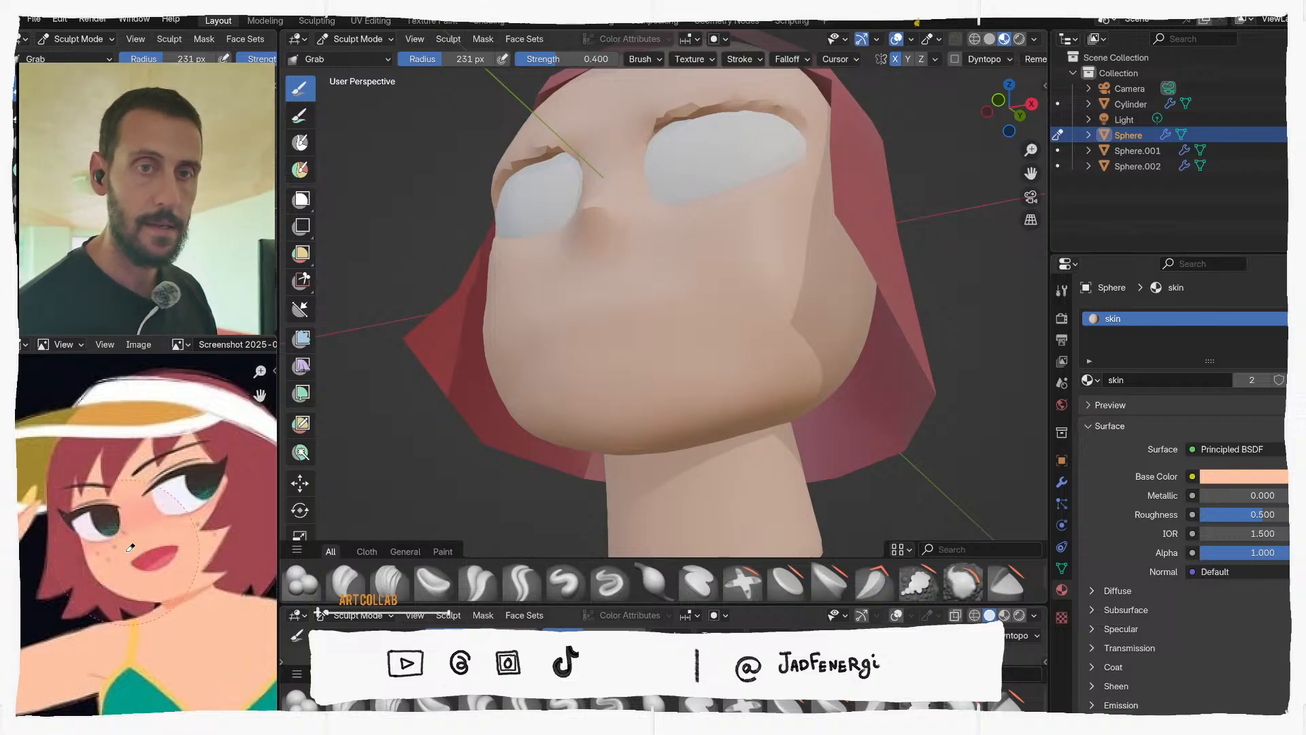
{"action": "mouse_move", "coordinate": [429, 430]}
{"action": "middle_mouse_down"}
{"action": "mouse_move", "coordinate": [458, 475]}
{"action": "mouse_move", "coordinate": [437, 450]}
{"action": "middle_mouse_up"}
{"action": "mouse_move", "coordinate": [496, 417]}
{"action": "middle_mouse_down"}
{"action": "mouse_move", "coordinate": [539, 413]}
{"action": "mouse_move", "coordinate": [496, 365]}
{"action": "mouse_move", "coordinate": [515, 339]}
{"action": "middle_mouse_up"}
{"action": "key", "text": "f"}
{"action": "left_click", "coordinate": [560, 414]}
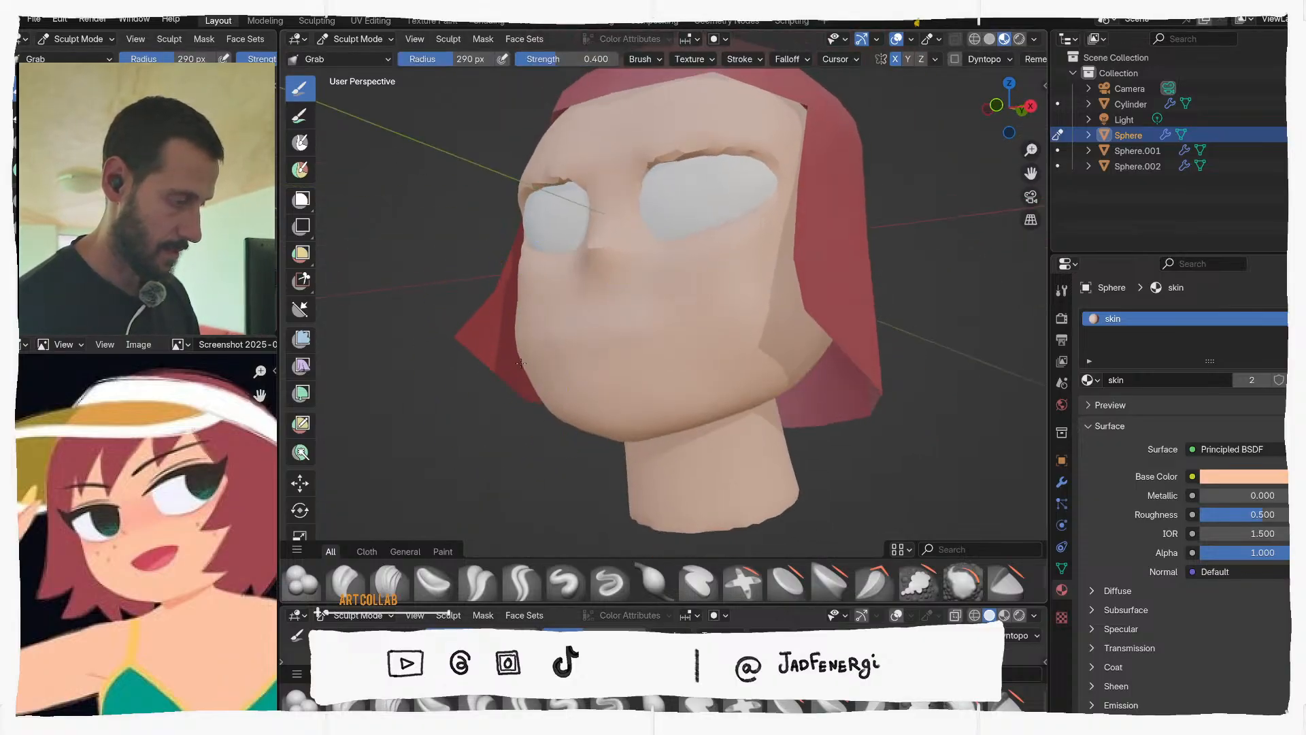
Switch from the head to the hair mesh and open it in Edit Mode in the front view
{"action": "key", "text": "alt+q"}
{"action": "middle_click_drag", "start_coordinate": [502, 347], "coordinate": [531, 351]}
{"action": "key", "text": "ctrl+Tab"}
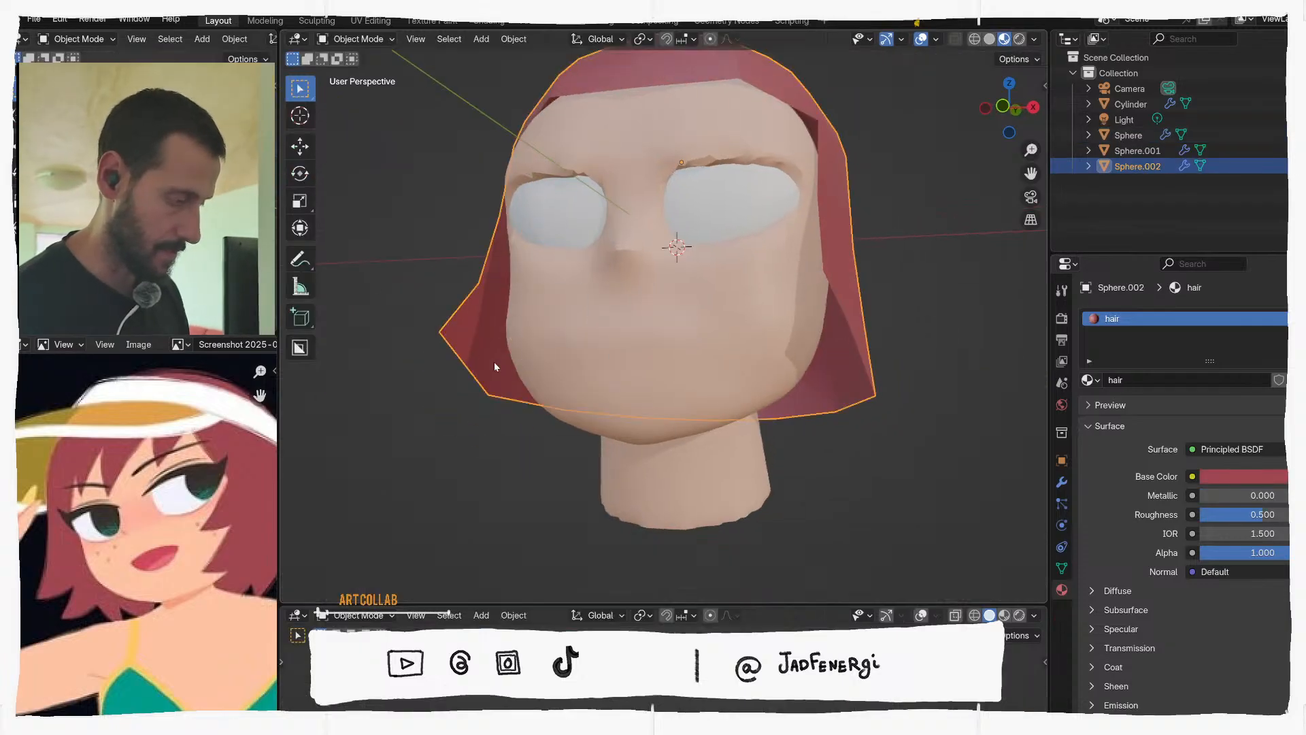
{"action": "key", "text": "Tab"}
{"action": "key", "text": "KP_1"}
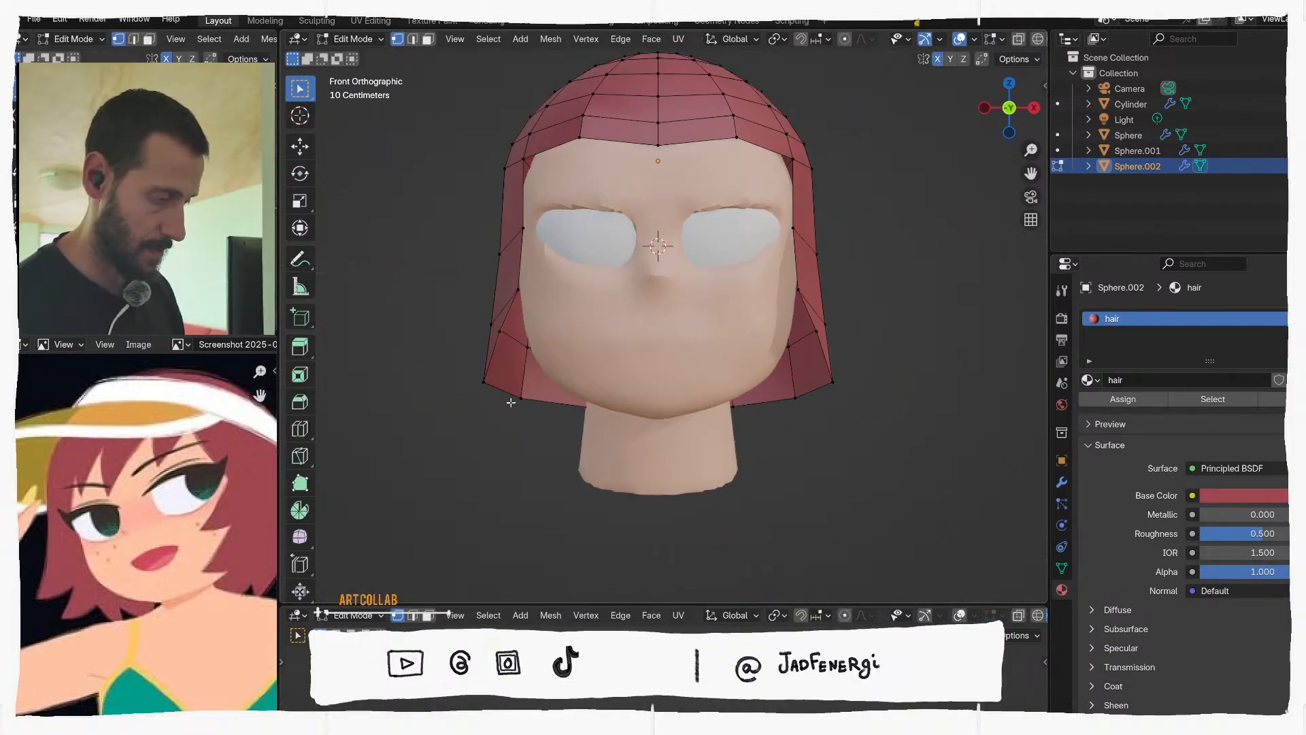
Turn on X-ray, select the vertices along the hair's bottom edge and move them down about 0.14 m along Z
{"action": "key", "text": "alt+z"}
{"action": "left_click_drag", "start_coordinate": [463, 375], "coordinate": [706, 439]}
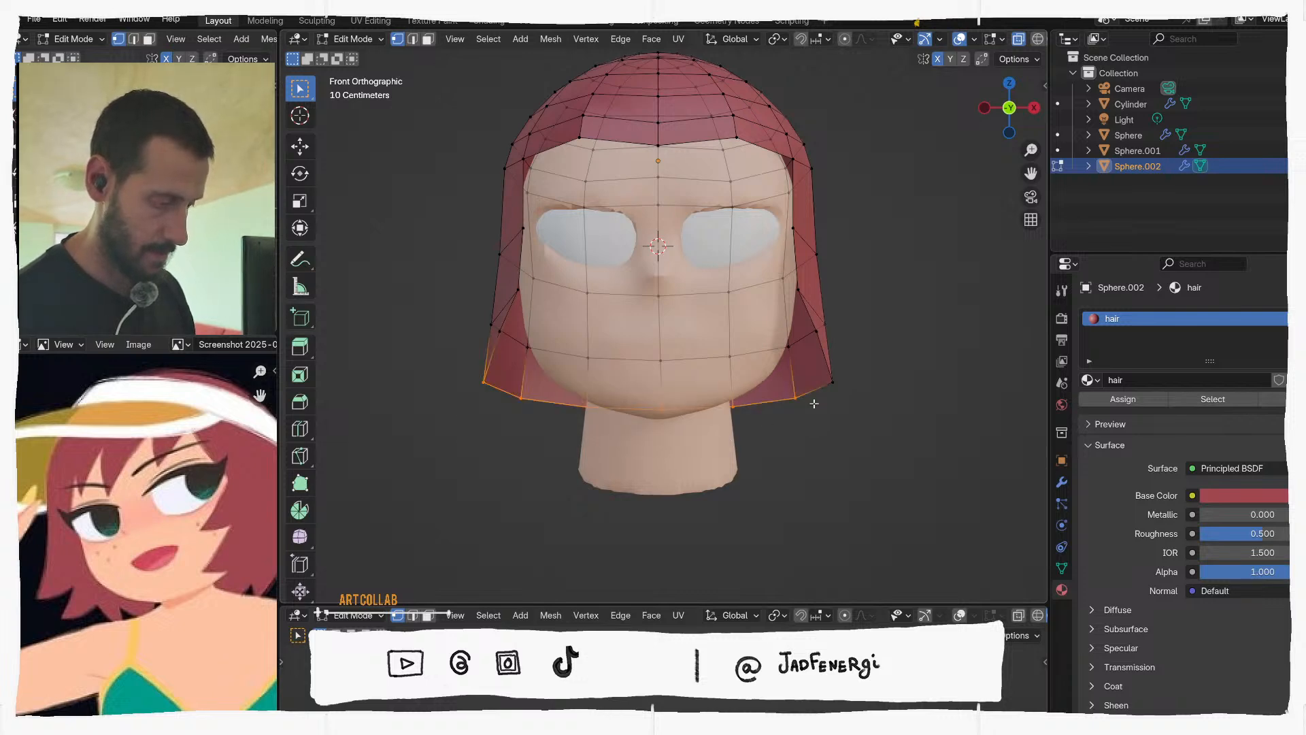
{"action": "middle_click_drag", "start_coordinate": [847, 395], "coordinate": [760, 372]}
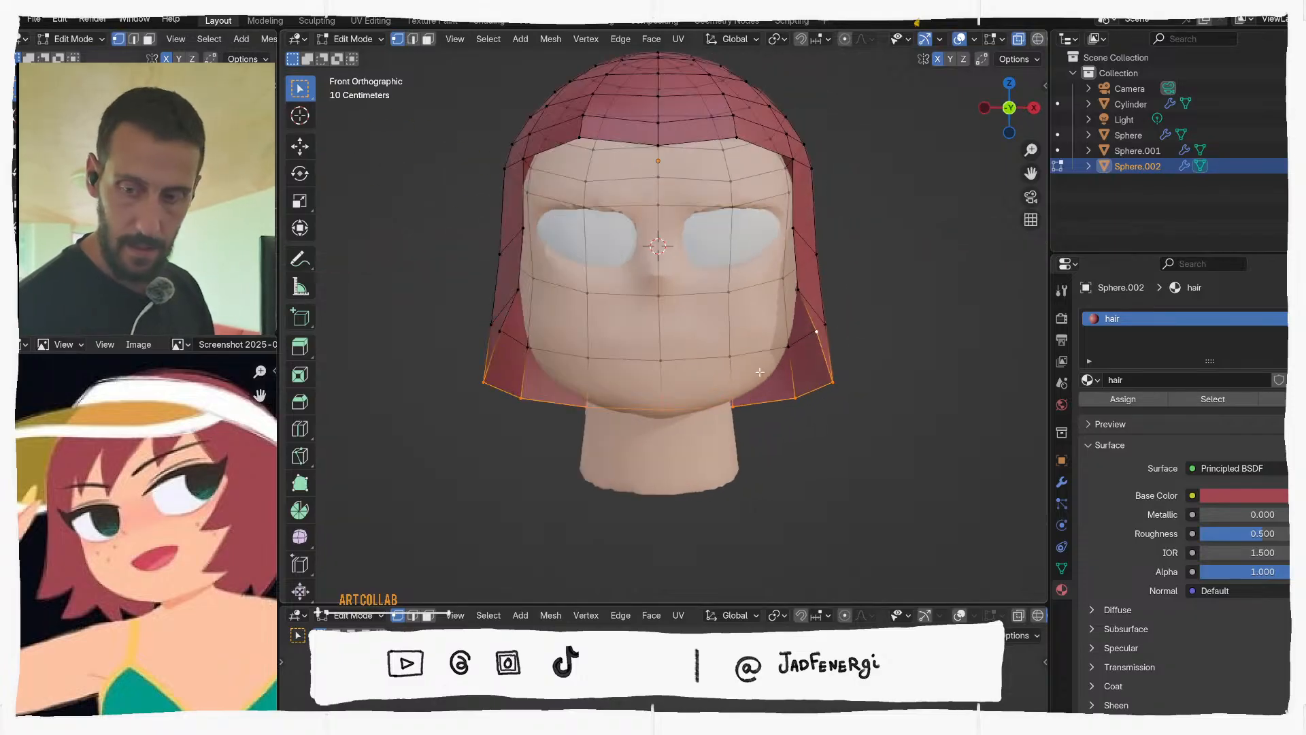
{"action": "key", "text": "g"}
{"action": "key", "text": "z"}
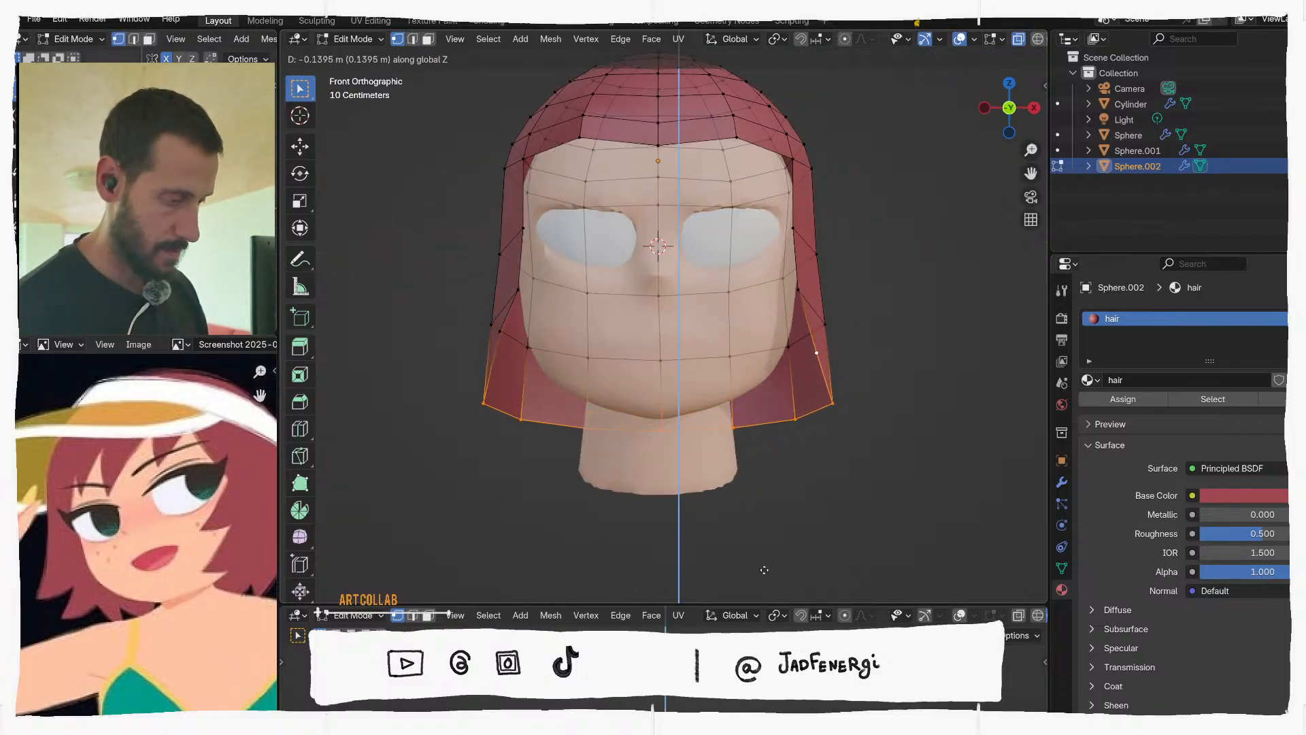
{"action": "left_click", "coordinate": [754, 67]}
Lower the selected bottom edge of the hair slightly further along Z while viewing the head at an angle
{"action": "middle_click_drag", "start_coordinate": [754, 67], "coordinate": [626, 187]}
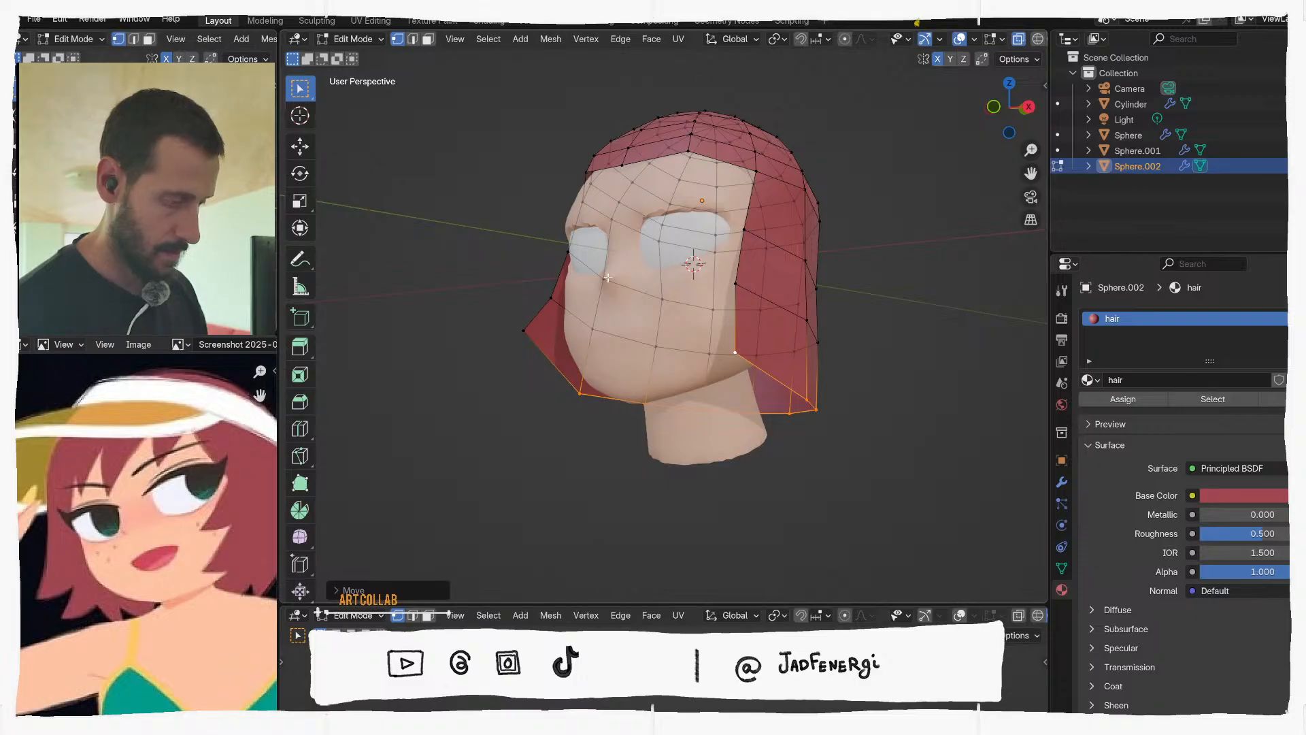
{"action": "key", "text": "g"}
{"action": "key", "text": "z"}
{"action": "left_click", "coordinate": [672, 352]}
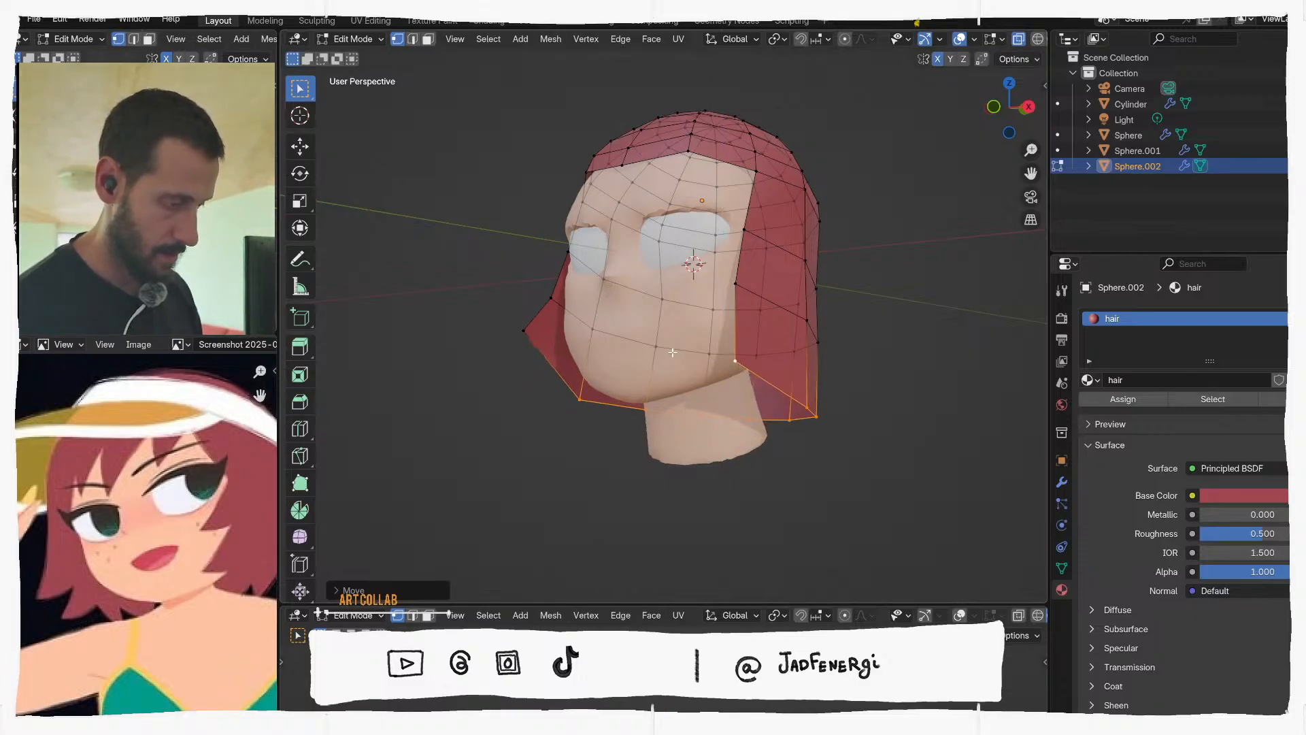
Move only the front lower corner vertex of the side hair slightly up along Z
{"action": "left_click", "coordinate": [734, 362]}
{"action": "key", "text": "g"}
{"action": "key", "text": "z"}
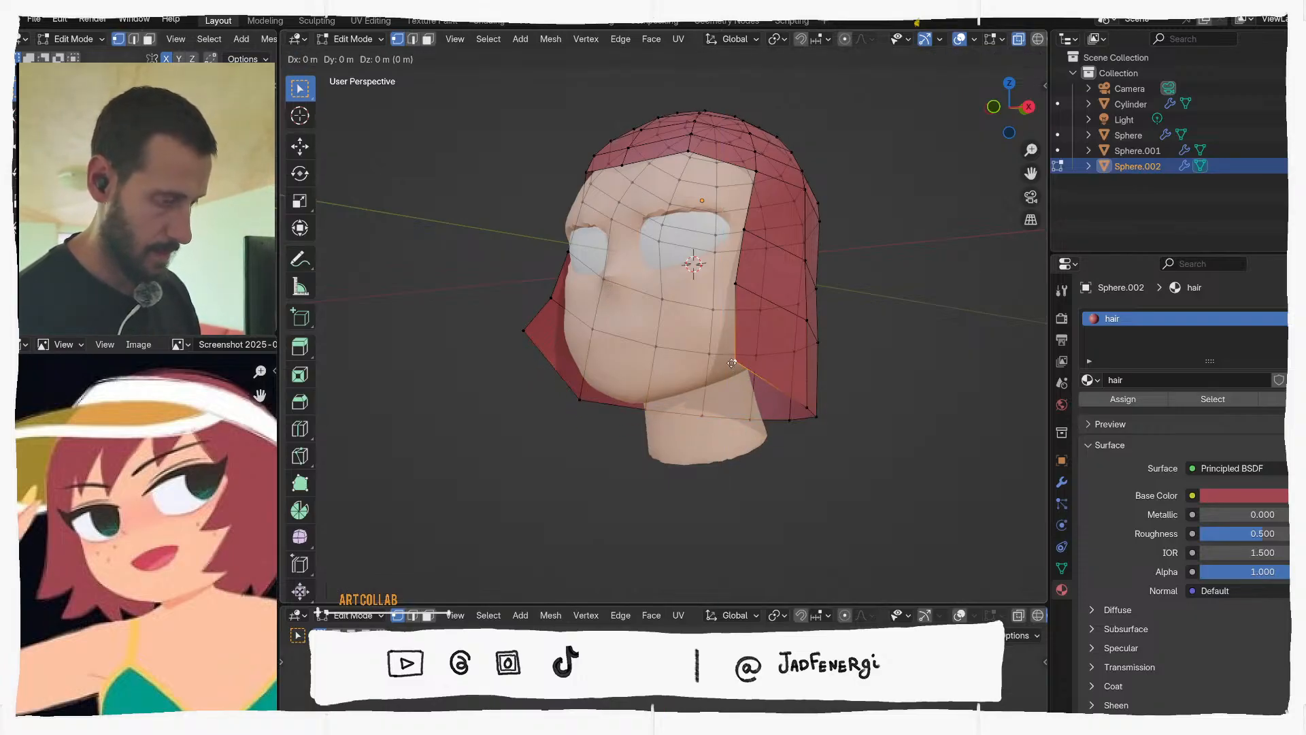
{"action": "left_click", "coordinate": [721, 353]}
Return the hair to Object Mode, select the head mesh and open it in Edit Mode
{"action": "key", "text": "ctrl+Tab"}
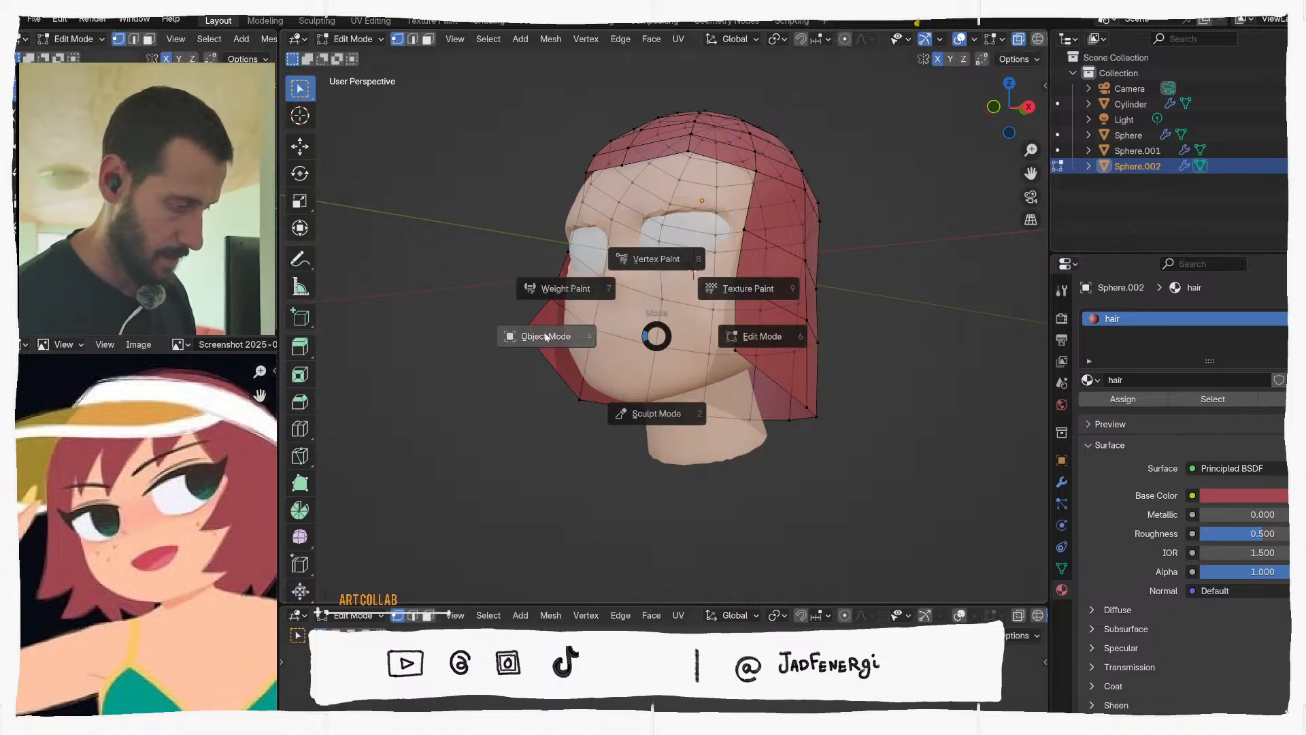
{"action": "left_click", "coordinate": [545, 332]}
{"action": "middle_click_drag", "start_coordinate": [628, 300], "coordinate": [601, 374]}
{"action": "scroll", "coordinate": [636, 344], "scroll_direction": "up", "scroll_amount": 3}
{"action": "left_click", "coordinate": [613, 401]}
{"action": "key", "text": "Tab"}
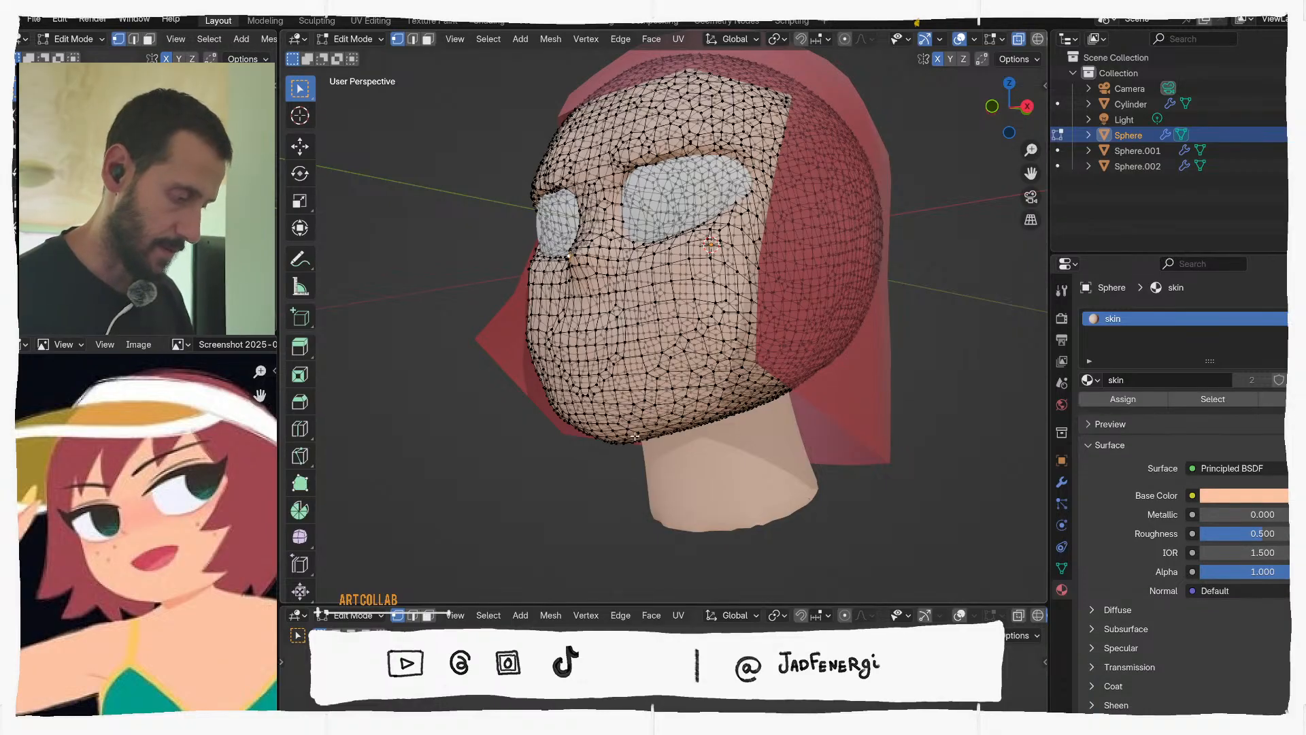
Switch the head mesh from Edit Mode through Object Mode into Sculpt Mode
{"action": "key", "text": "ctrl+Tab"}
{"action": "left_click", "coordinate": [500, 439]}
{"action": "key", "text": "Tab"}
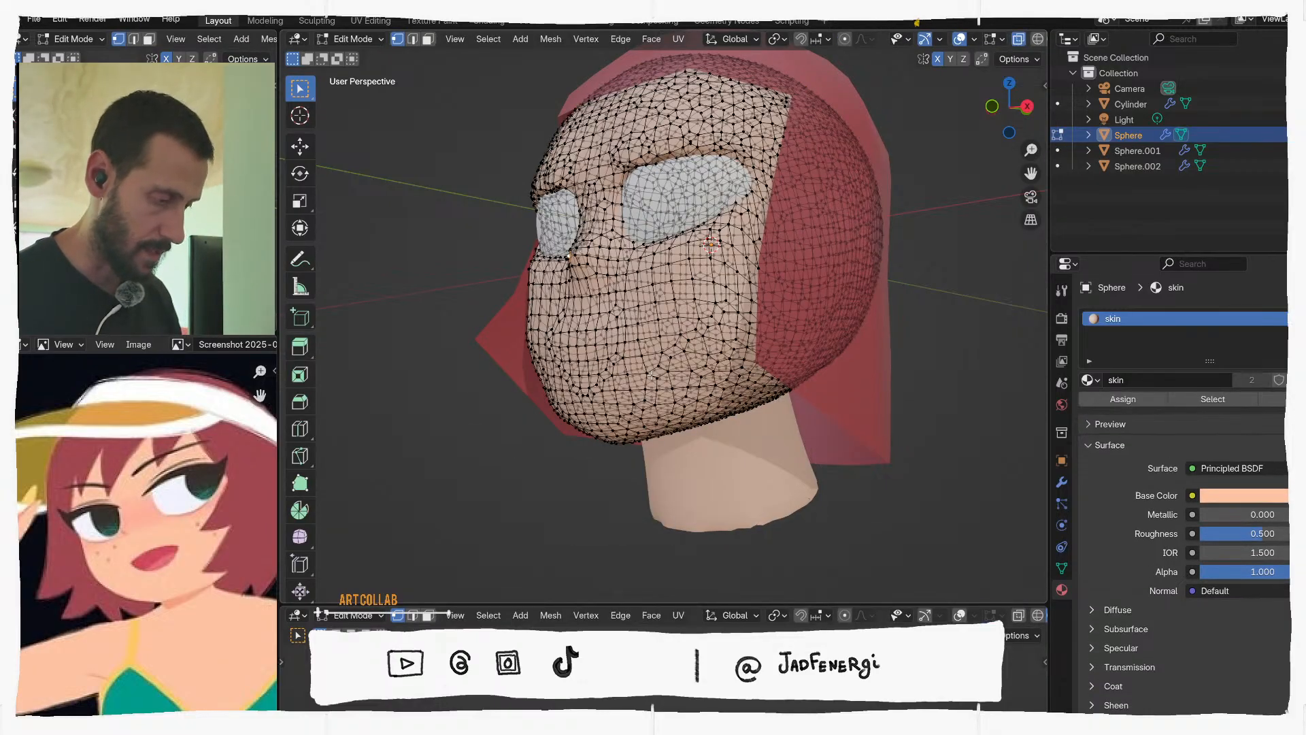
{"action": "middle_click_drag", "start_coordinate": [652, 375], "coordinate": [672, 355]}
{"action": "key", "text": "ctrl+Tab"}
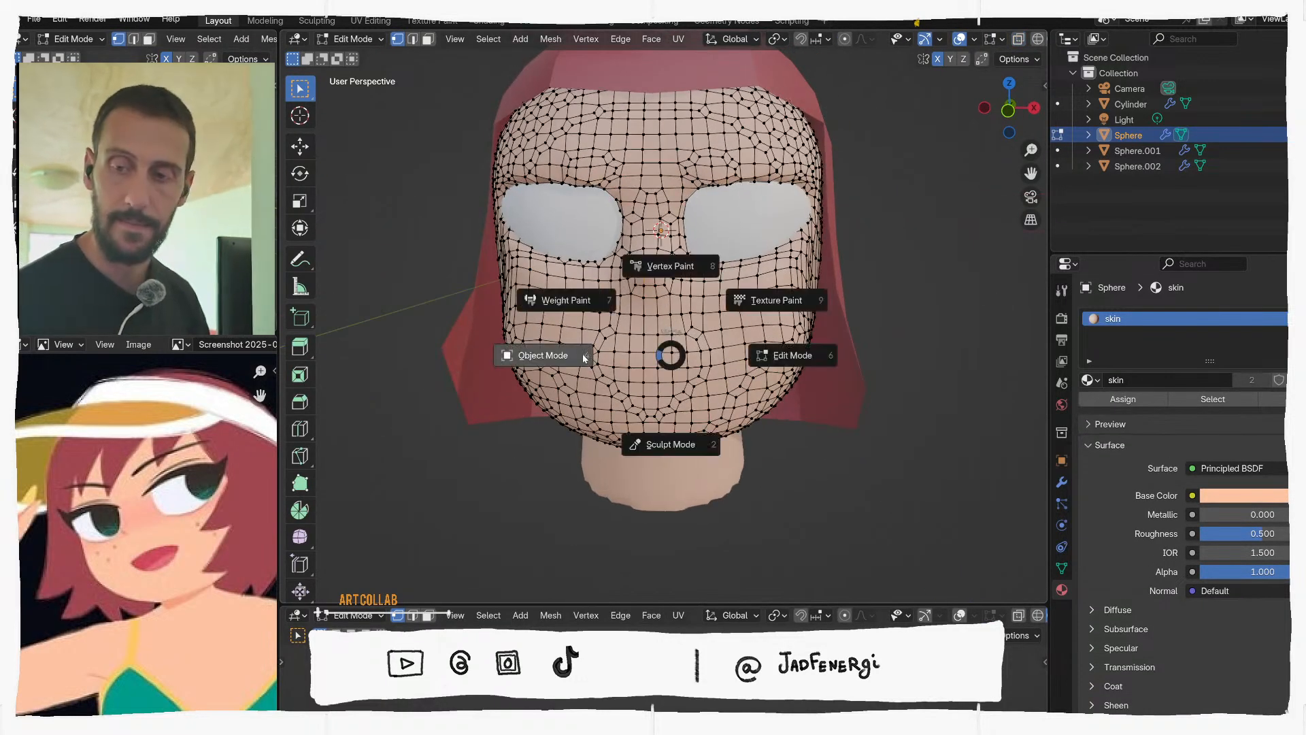
{"action": "left_click", "coordinate": [601, 355]}
{"action": "key", "text": "Tab"}
{"action": "key", "text": "Tab"}
{"action": "key", "text": "ctrl+Tab"}
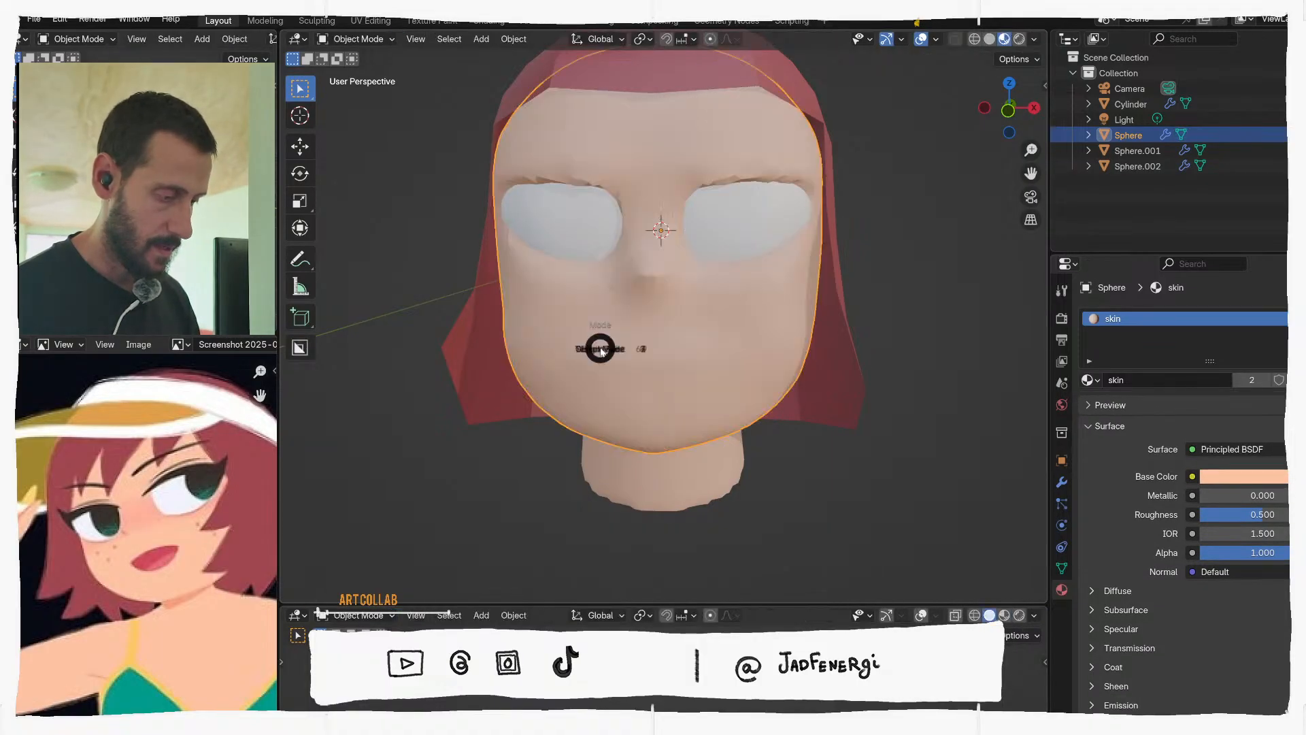
{"action": "left_click", "coordinate": [622, 451]}
Set the Grab brush radius to 388 px and pull the surface of the lower face near the mouth and cheek
{"action": "mouse_move", "coordinate": [622, 451]}
{"action": "middle_mouse_down"}
{"action": "mouse_move", "coordinate": [539, 379]}
{"action": "mouse_move", "coordinate": [554, 398]}
{"action": "mouse_move", "coordinate": [566, 346]}
{"action": "mouse_move", "coordinate": [584, 364]}
{"action": "middle_mouse_up"}
{"action": "key", "text": "f"}
{"action": "left_click", "coordinate": [624, 360]}
{"action": "left_click_drag", "start_coordinate": [627, 315], "coordinate": [580, 368]}
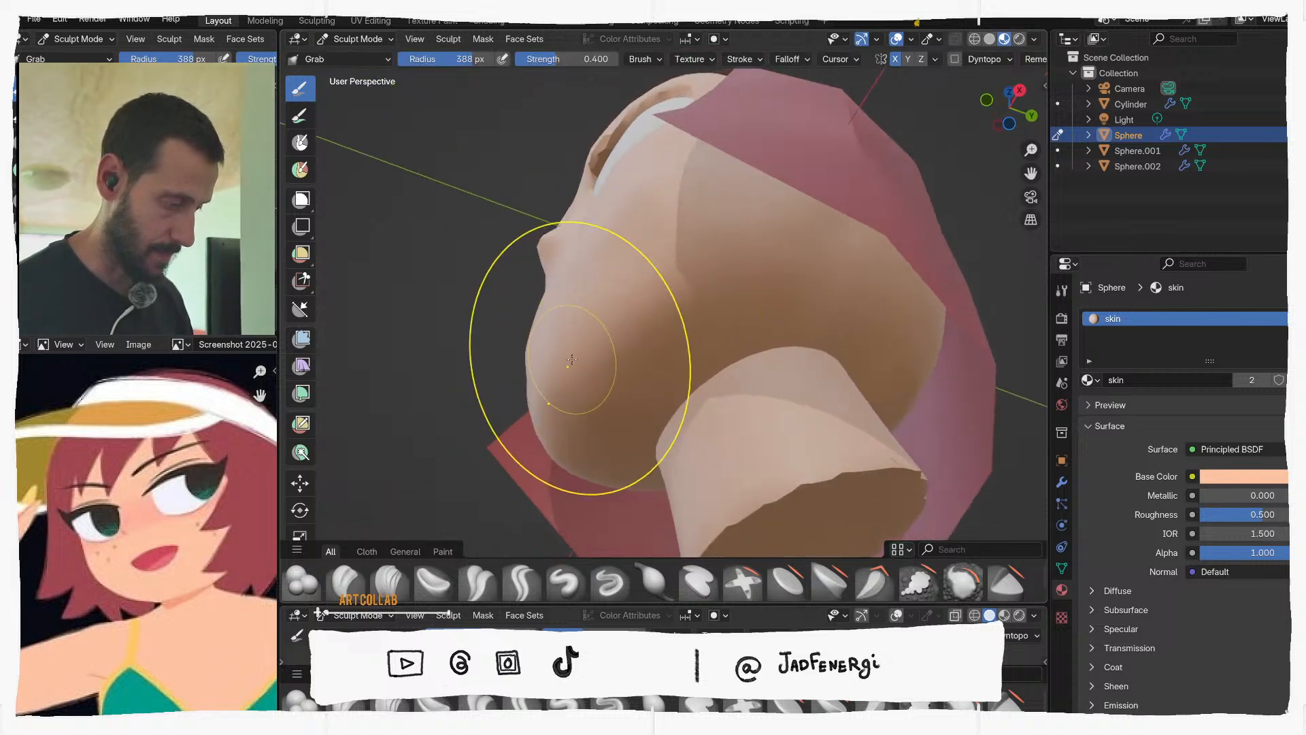
{"action": "mouse_move", "coordinate": [581, 367]}
{"action": "middle_mouse_down"}
{"action": "mouse_move", "coordinate": [700, 422]}
{"action": "mouse_move", "coordinate": [779, 404]}
{"action": "mouse_move", "coordinate": [789, 360]}
{"action": "mouse_move", "coordinate": [829, 310]}
{"action": "mouse_move", "coordinate": [825, 364]}
{"action": "mouse_move", "coordinate": [755, 392]}
{"action": "middle_mouse_up"}
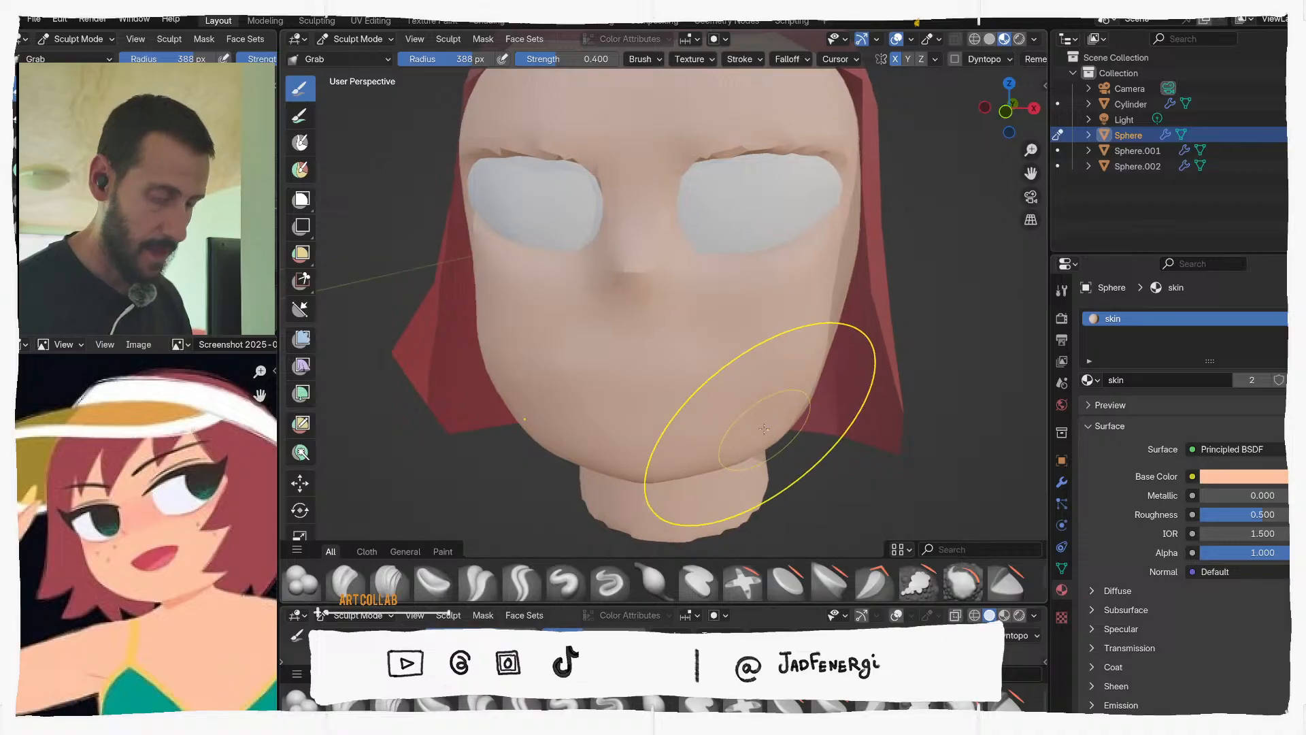
{"action": "middle_click_drag", "start_coordinate": [744, 411], "coordinate": [729, 337]}
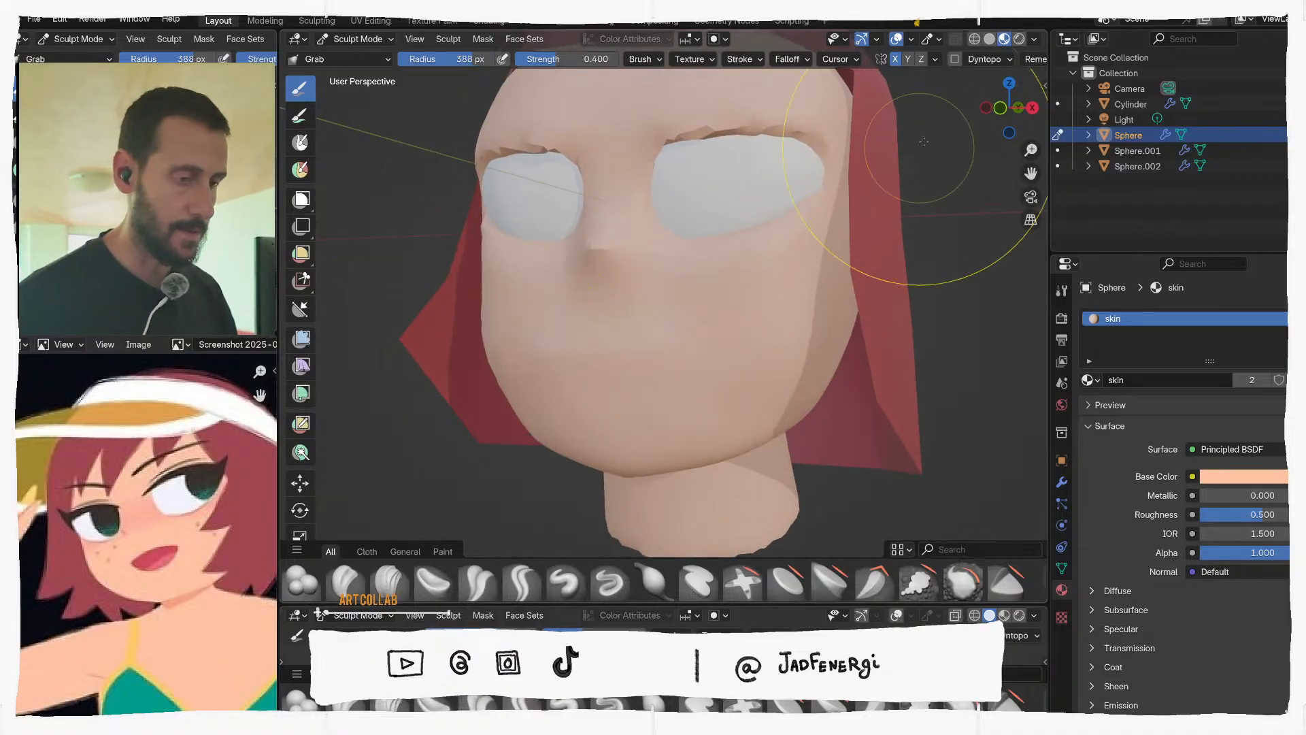
Switch the viewport to Rendered shading, return the head to Object Mode and deselect it
{"action": "left_click", "coordinate": [1019, 39]}
{"action": "scroll", "coordinate": [621, 288], "scroll_direction": "down", "scroll_amount": 3}
{"action": "scroll", "coordinate": [599, 294], "scroll_direction": "down", "scroll_amount": 3}
{"action": "key", "text": "ctrl+Tab"}
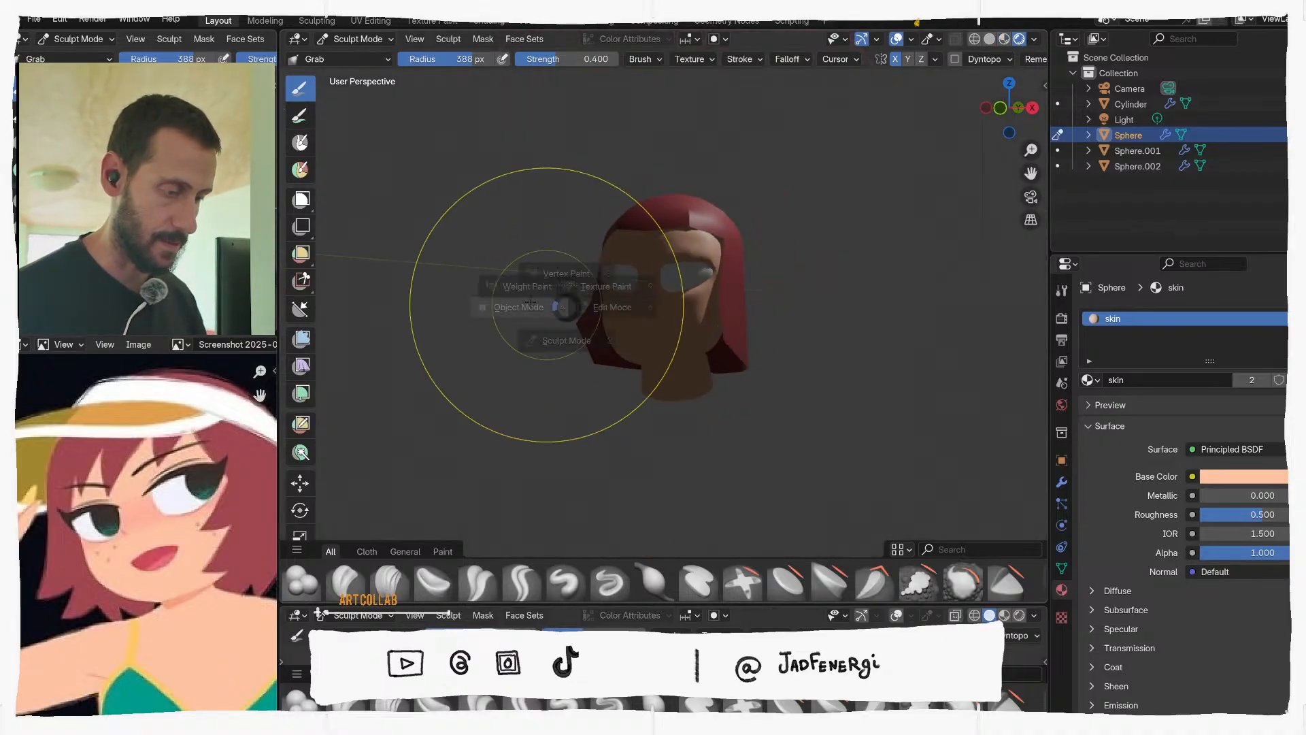
{"action": "left_click", "coordinate": [523, 305]}
{"action": "left_click", "coordinate": [787, 287]}
{"action": "scroll", "coordinate": [928, 300], "scroll_direction": "down", "scroll_amount": 3}
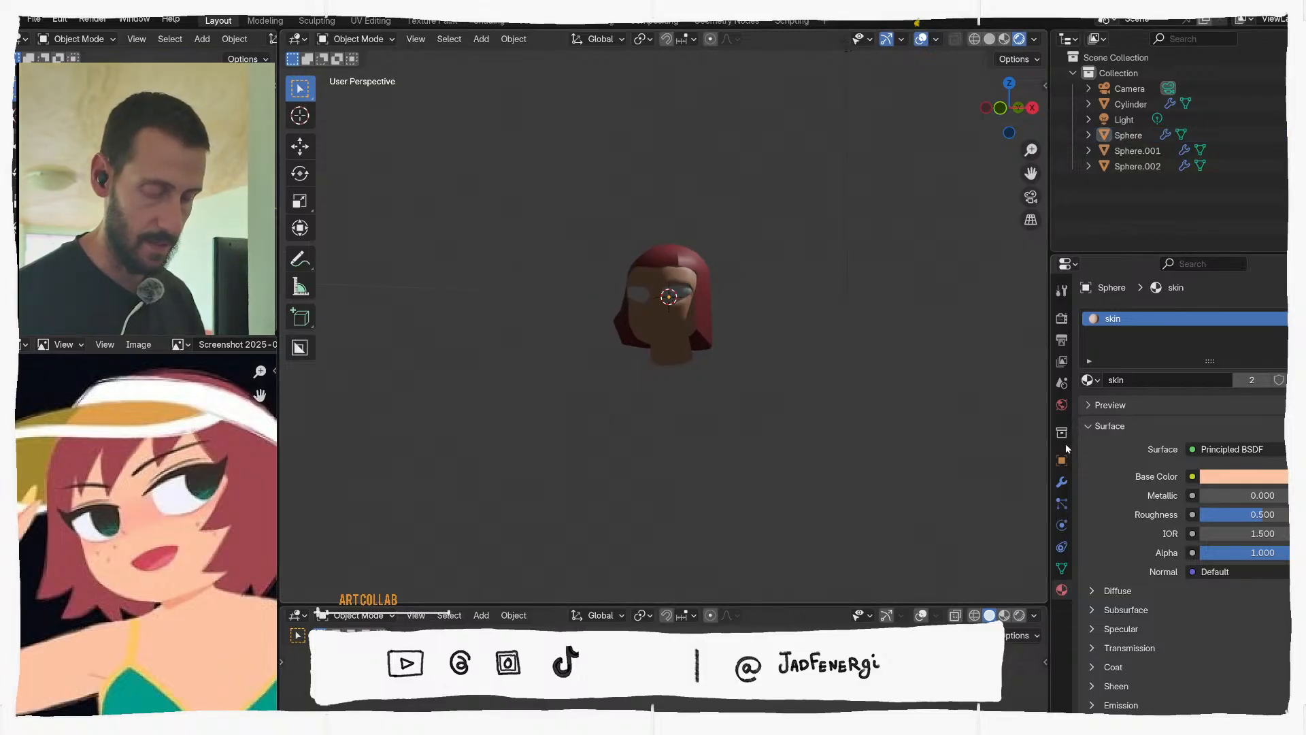
Open the render settings and keep EEVEE as the render engine
{"action": "left_click", "coordinate": [1061, 341]}
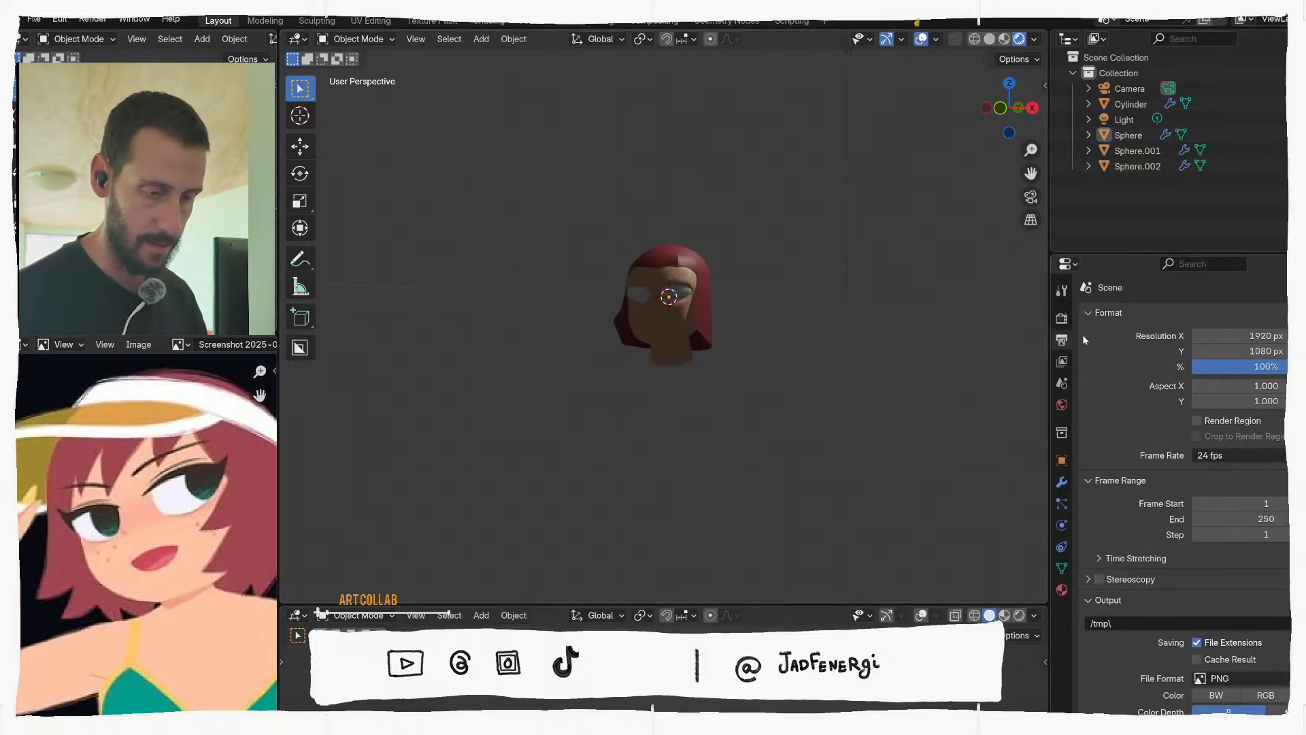
{"action": "left_click", "coordinate": [1062, 318]}
{"action": "left_click", "coordinate": [1226, 315]}
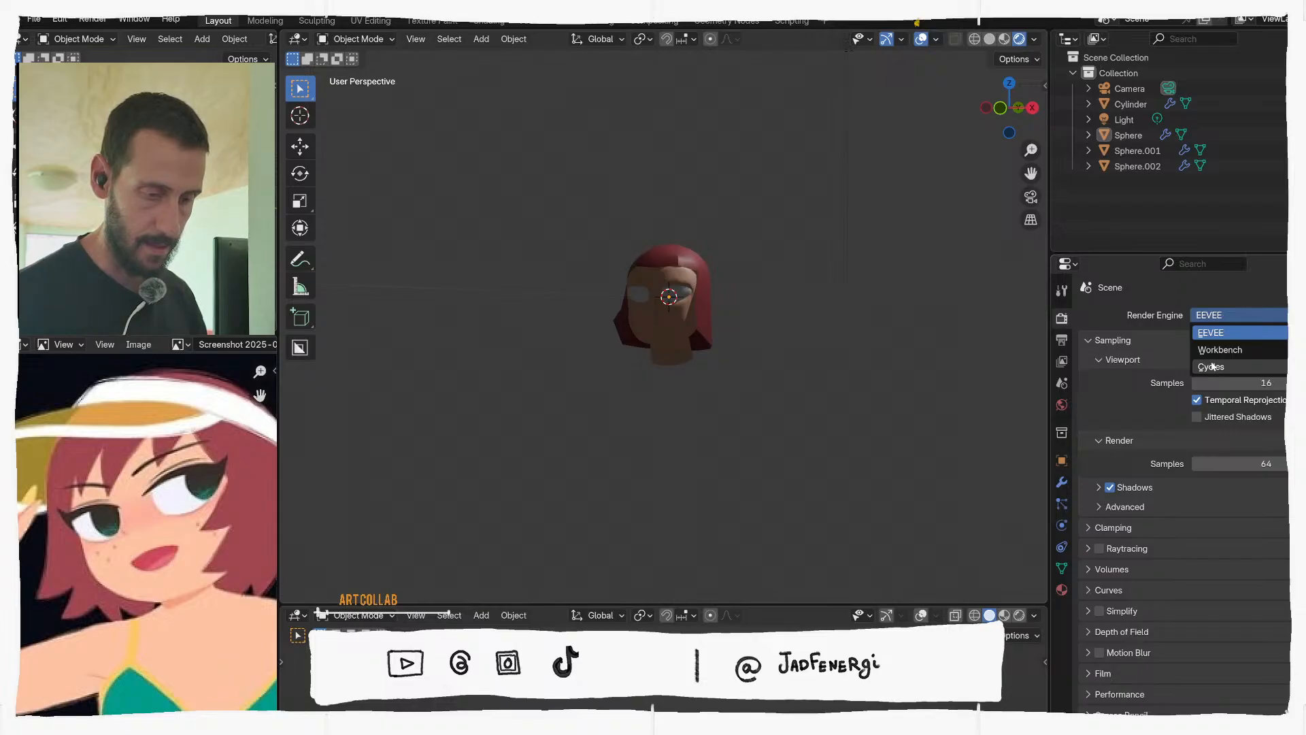
Move the light in front of the face by about -4.5 m in X and -3.8 m in Y from top view, and lower it along Z
{"action": "scroll", "coordinate": [805, 324], "scroll_direction": "down", "scroll_amount": 4}
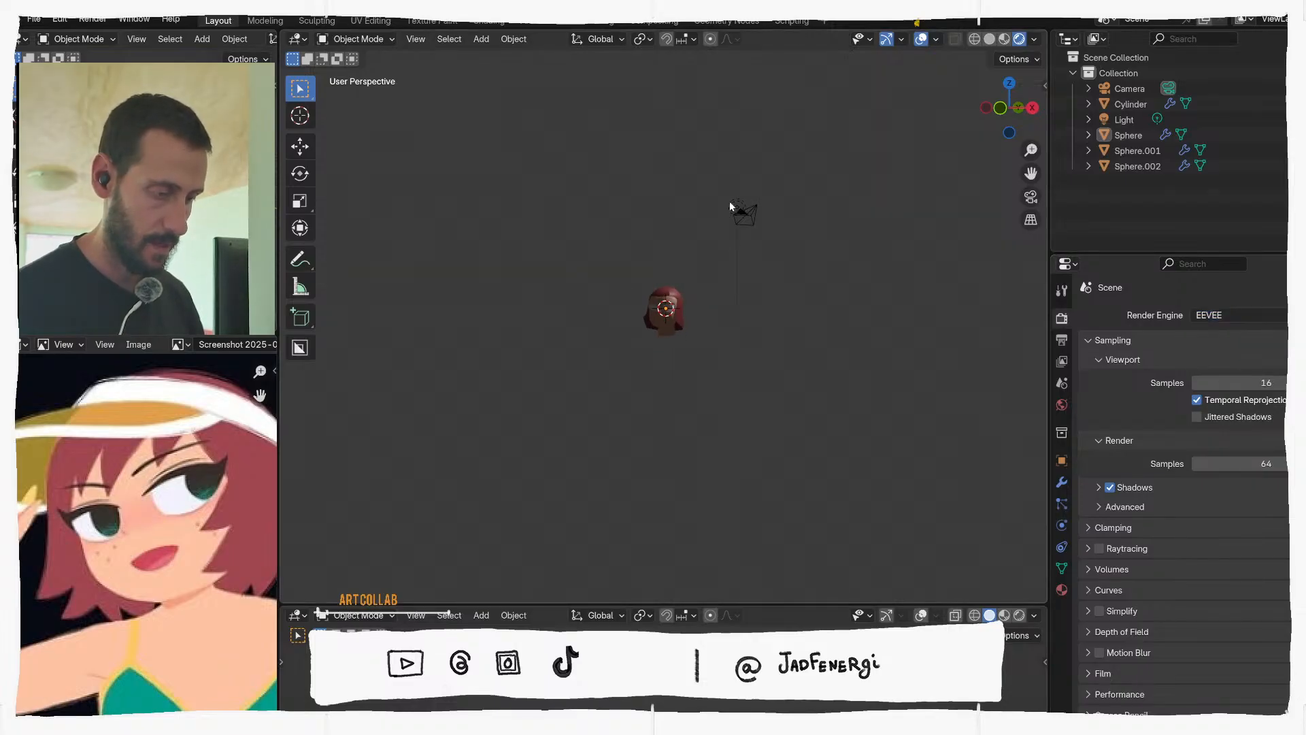
{"action": "left_click", "coordinate": [730, 201]}
{"action": "key", "text": "KP_7"}
{"action": "key", "text": "g"}
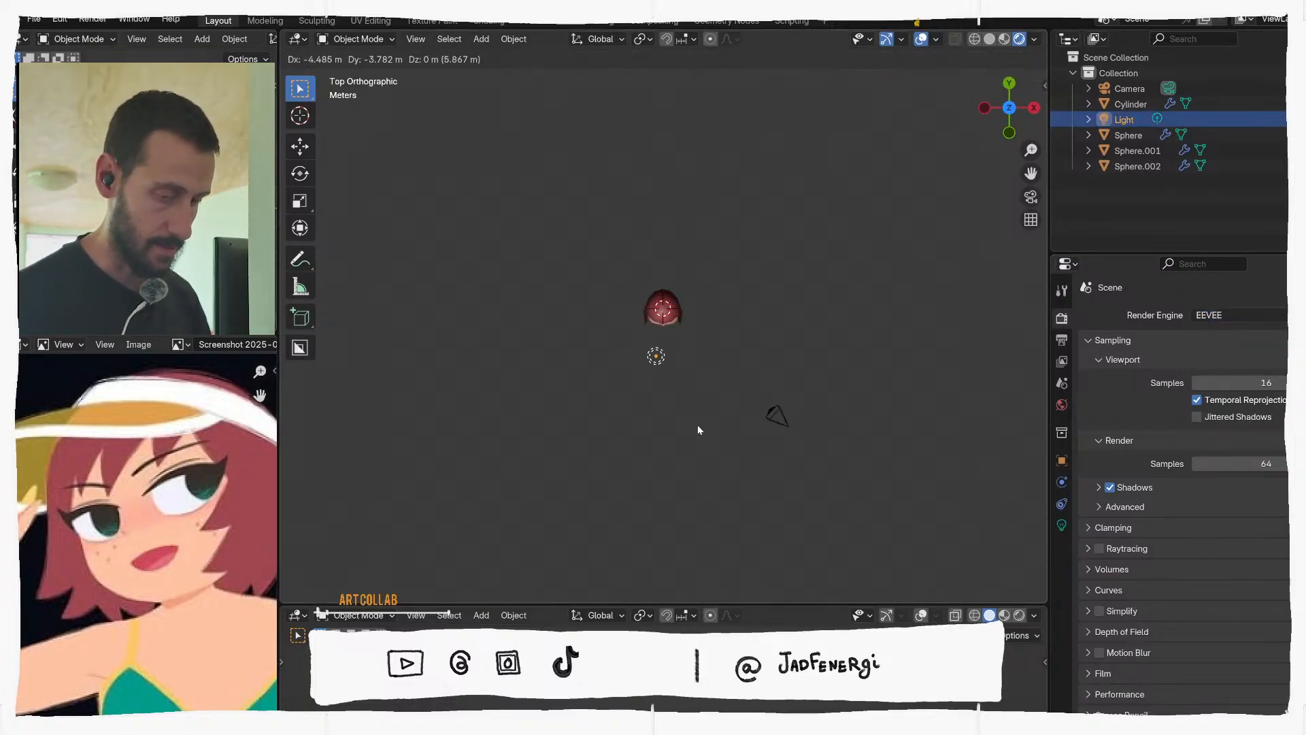
{"action": "left_click", "coordinate": [698, 430]}
{"action": "middle_click_drag", "start_coordinate": [699, 430], "coordinate": [654, 356]}
{"action": "key", "text": "g"}
{"action": "key", "text": "z"}
{"action": "left_click", "coordinate": [652, 411]}
Set the EEVEE viewport samples to 50 and turn on Raytracing
{"action": "scroll", "coordinate": [652, 412], "scroll_direction": "up", "scroll_amount": 4}
{"action": "scroll", "coordinate": [725, 422], "scroll_direction": "up", "scroll_amount": 2}
{"action": "middle_click_drag", "start_coordinate": [632, 416], "coordinate": [733, 452]}
{"action": "scroll", "coordinate": [726, 427], "scroll_direction": "up", "scroll_amount": 3}
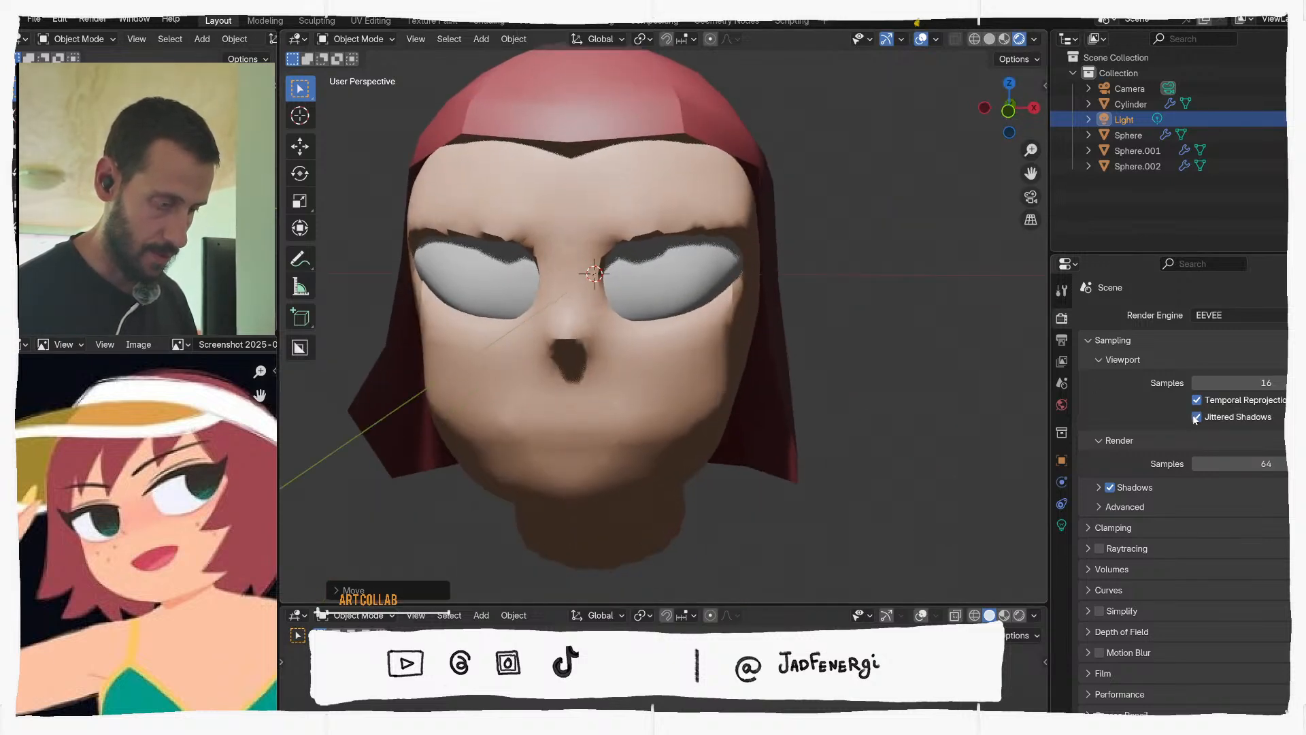
{"action": "left_click", "coordinate": [1248, 382]}
{"action": "middle_click_drag", "start_coordinate": [965, 401], "coordinate": [991, 369]}
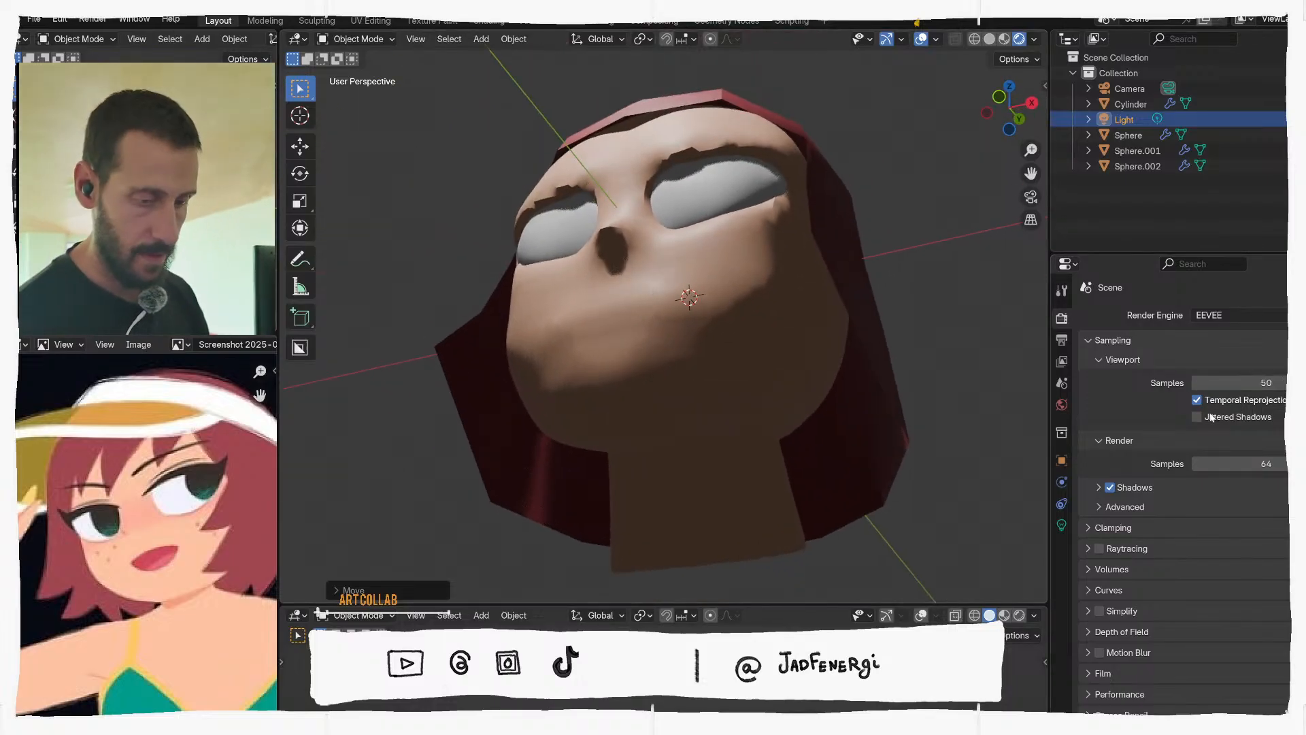
{"action": "left_click", "coordinate": [1100, 548]}
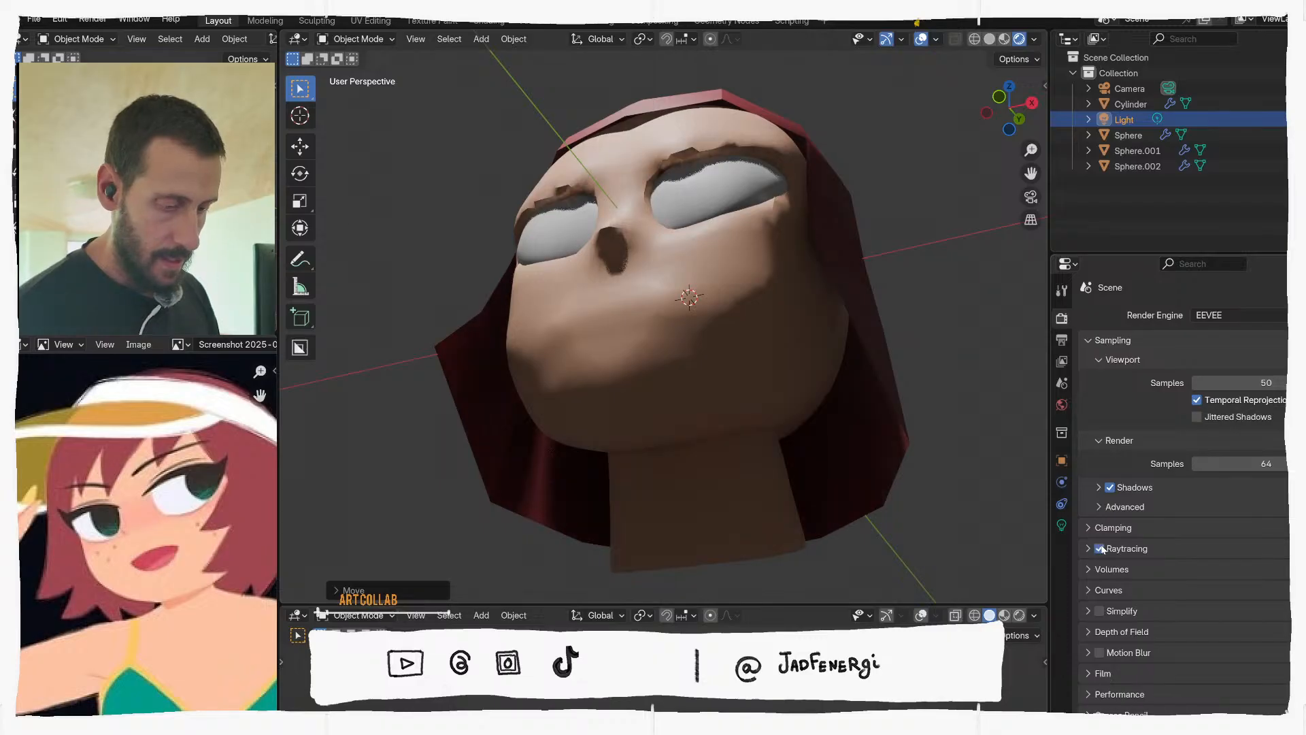
{"action": "middle_click_drag", "start_coordinate": [715, 349], "coordinate": [737, 394]}
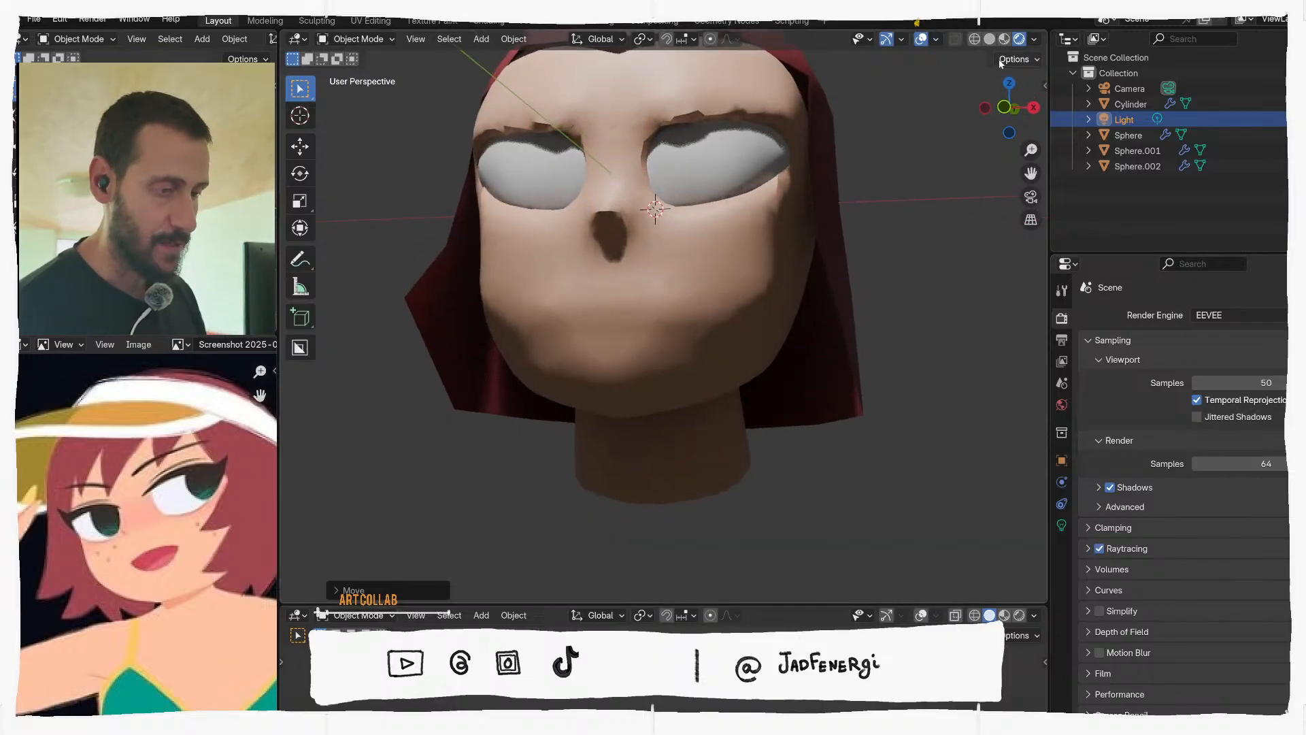
Return the head to Sculpt Mode in Material Preview shading and pull the jaw side and chin slightly outward and down with the Grab brush
{"action": "left_click", "coordinate": [619, 317]}
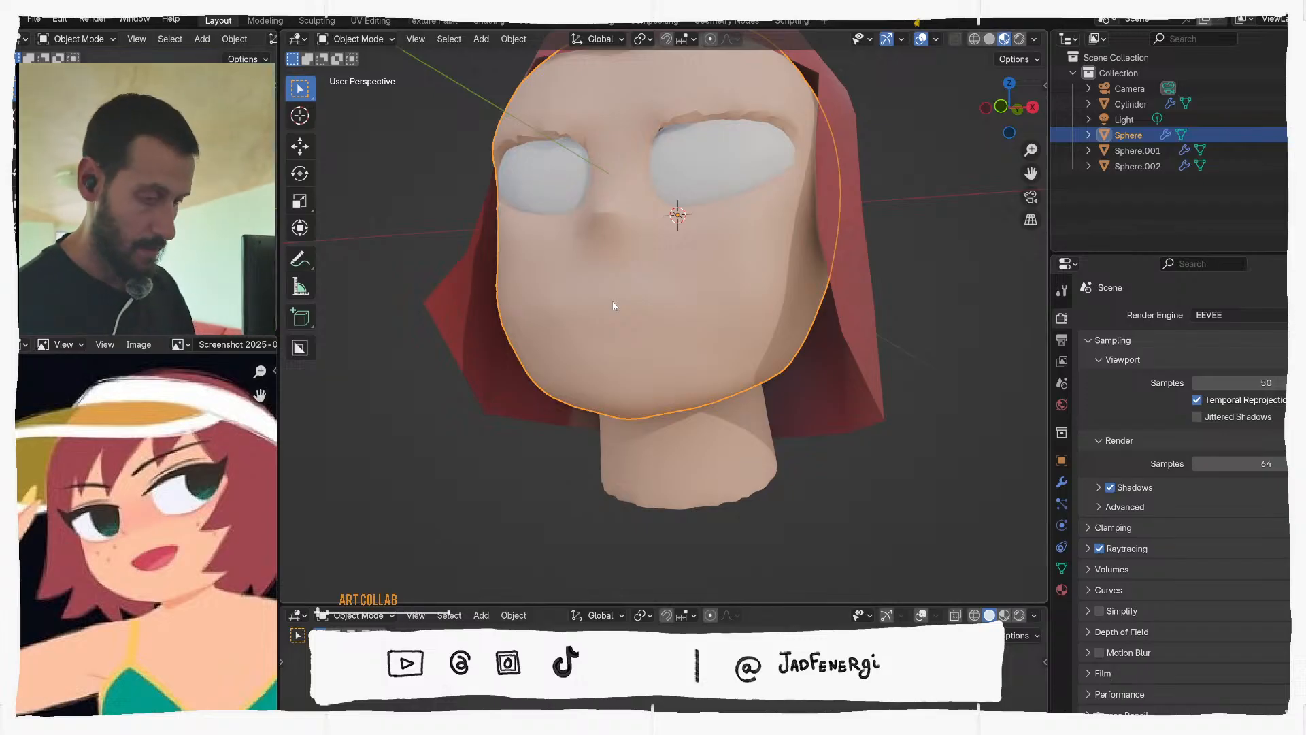
{"action": "key", "text": "ctrl+Tab"}
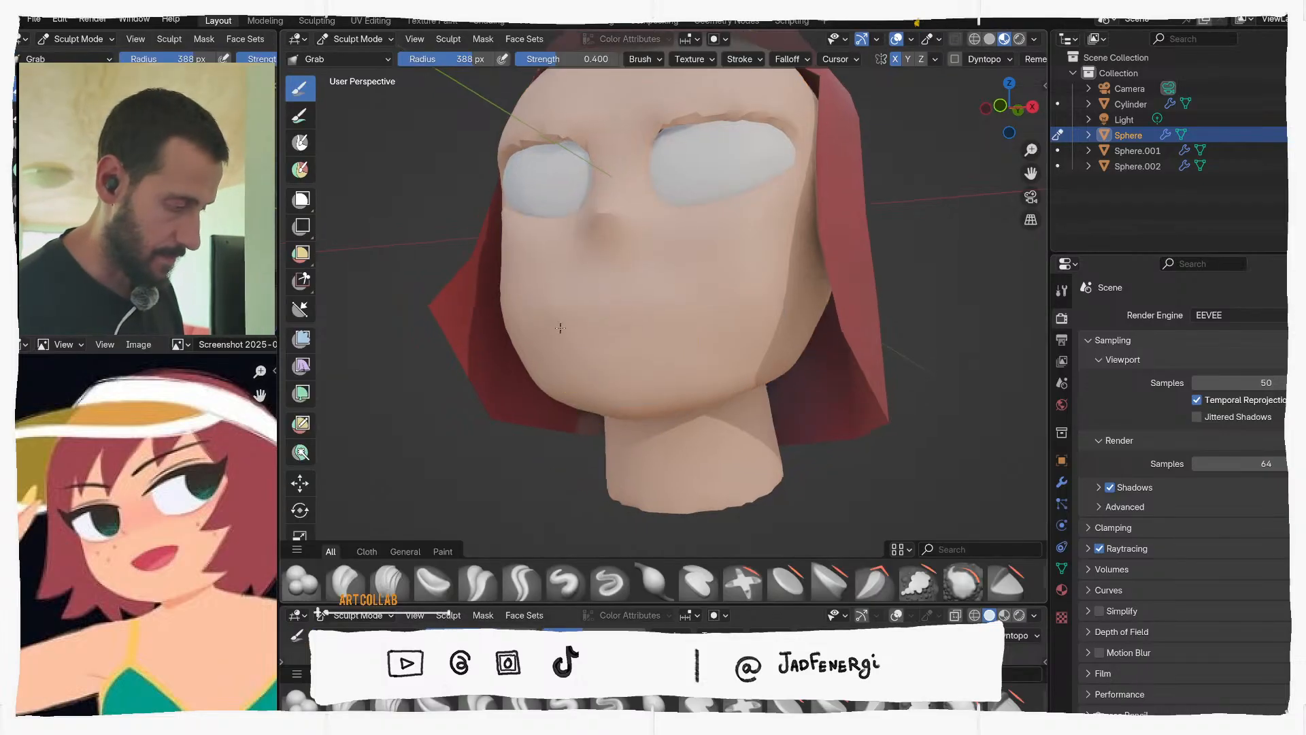
{"action": "scroll", "coordinate": [551, 381], "scroll_direction": "up", "scroll_amount": 1}
{"action": "mouse_move", "coordinate": [551, 386]}
{"action": "middle_mouse_down", "text": "shift"}
{"action": "mouse_move", "coordinate": [539, 328]}
{"action": "mouse_move", "coordinate": [513, 335]}
{"action": "middle_mouse_up", "text": "shift"}
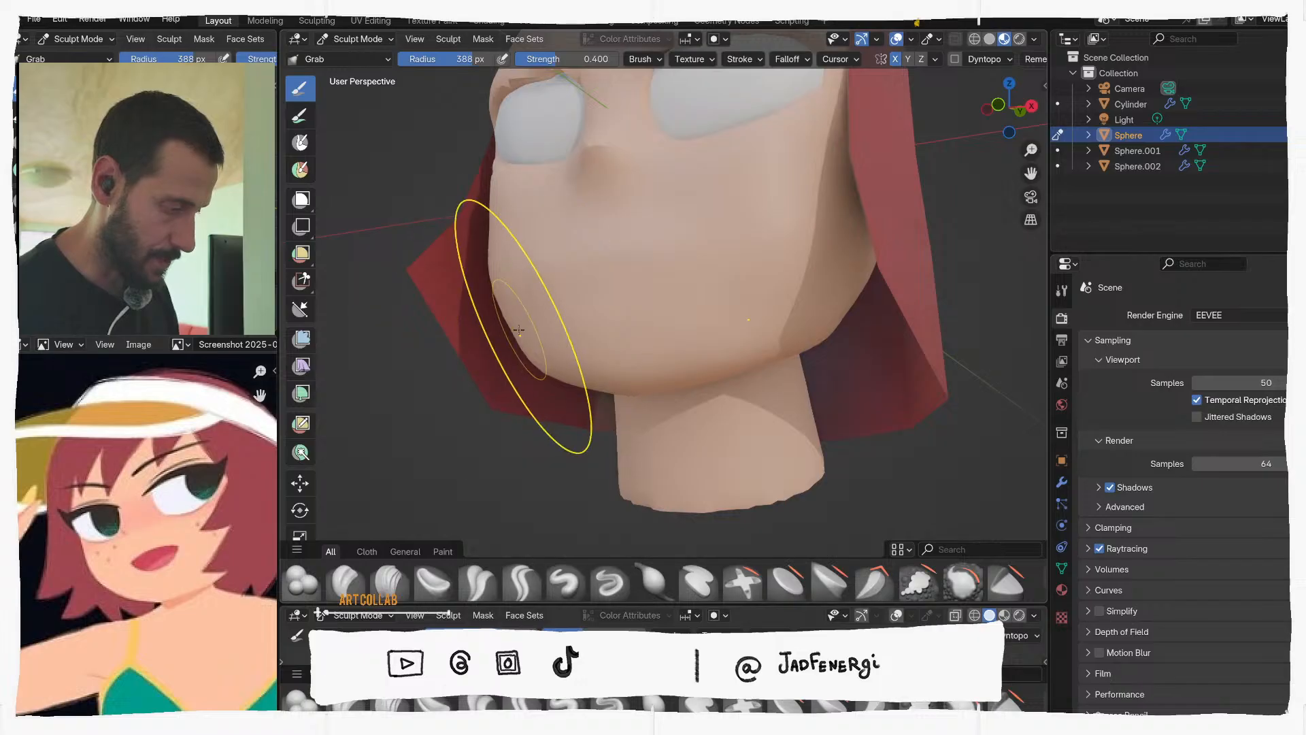
{"action": "left_click_drag", "start_coordinate": [518, 330], "coordinate": [510, 337]}
{"action": "left_click_drag", "start_coordinate": [618, 359], "coordinate": [615, 379]}
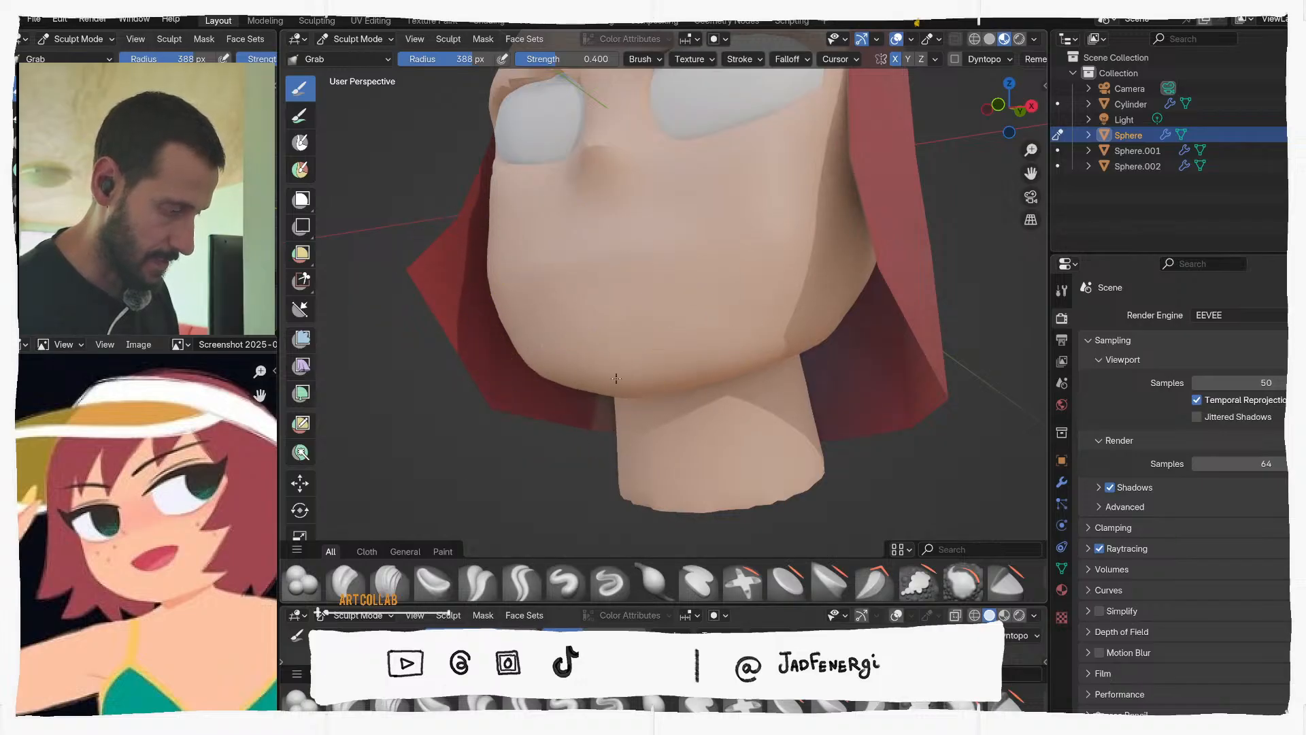
{"action": "middle_click_drag", "start_coordinate": [779, 389], "coordinate": [757, 339], "text": "shift"}
{"action": "middle_click_drag", "start_coordinate": [757, 338], "coordinate": [767, 345]}
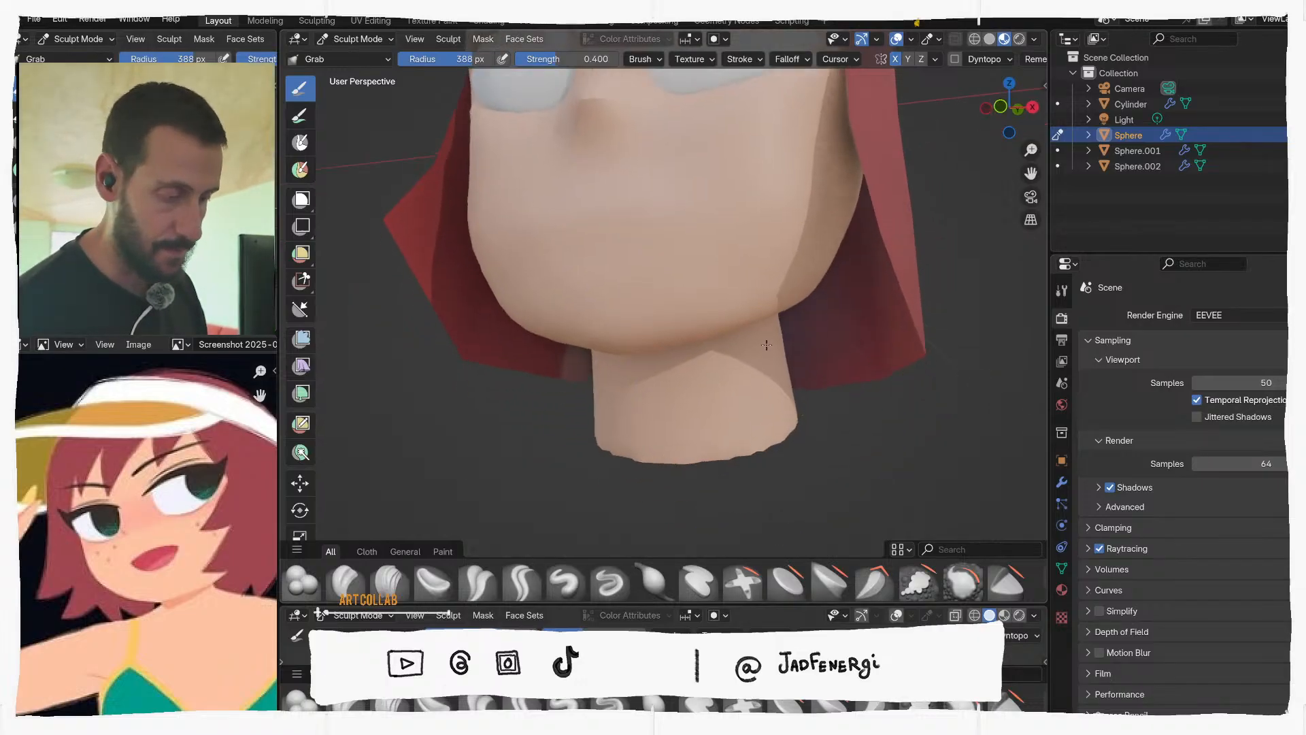
{"action": "scroll", "coordinate": [766, 345], "scroll_direction": "up", "scroll_amount": 2}
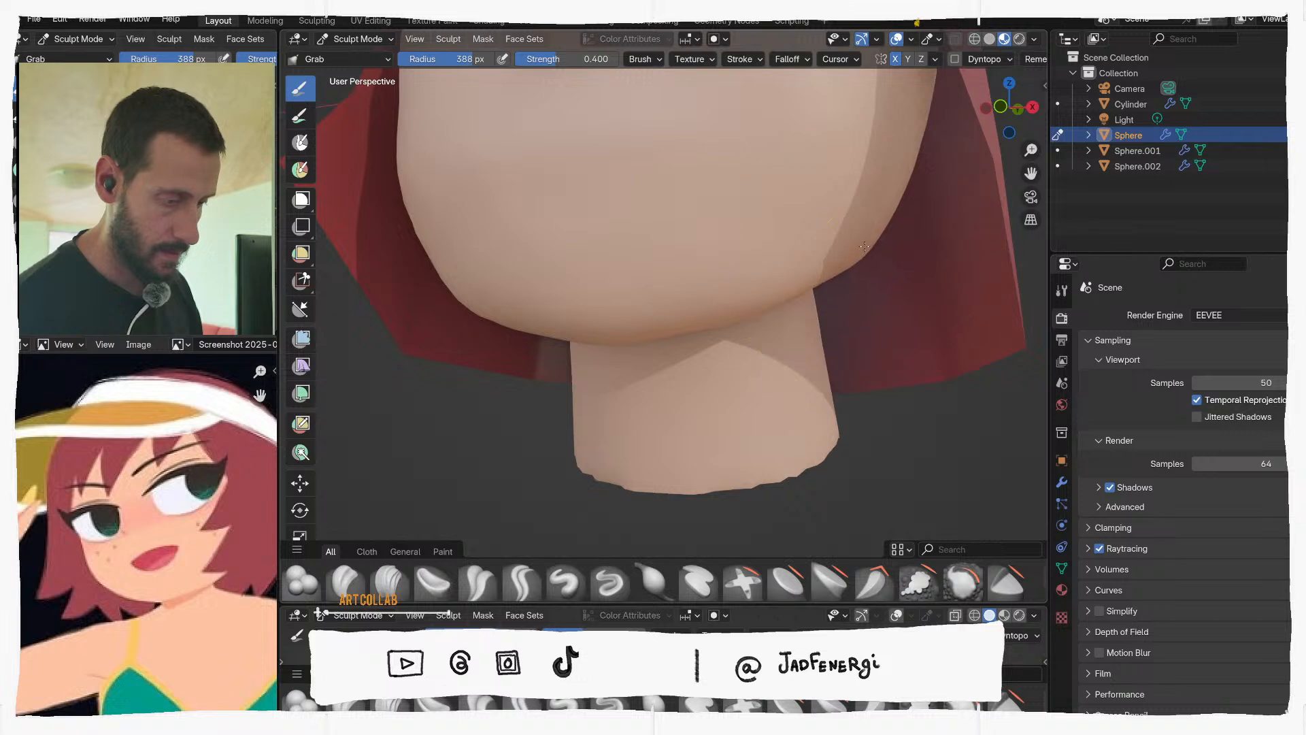
Lighten the World background color to a mid grey and set its strength to 5.607, undoing the accidental removal of the world
{"action": "scroll", "coordinate": [864, 247], "scroll_direction": "down", "scroll_amount": 4}
{"action": "left_click", "coordinate": [1035, 39]}
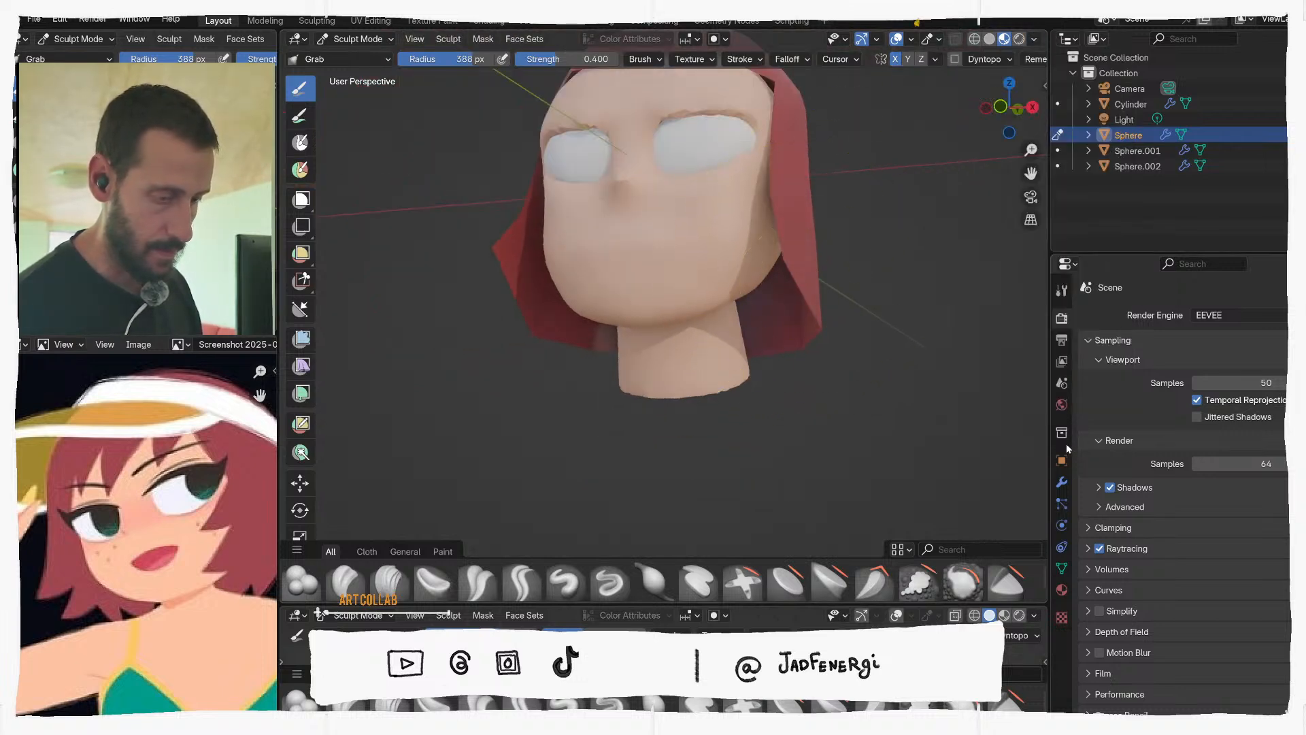
{"action": "left_click", "coordinate": [1063, 341]}
{"action": "left_click", "coordinate": [1062, 362]}
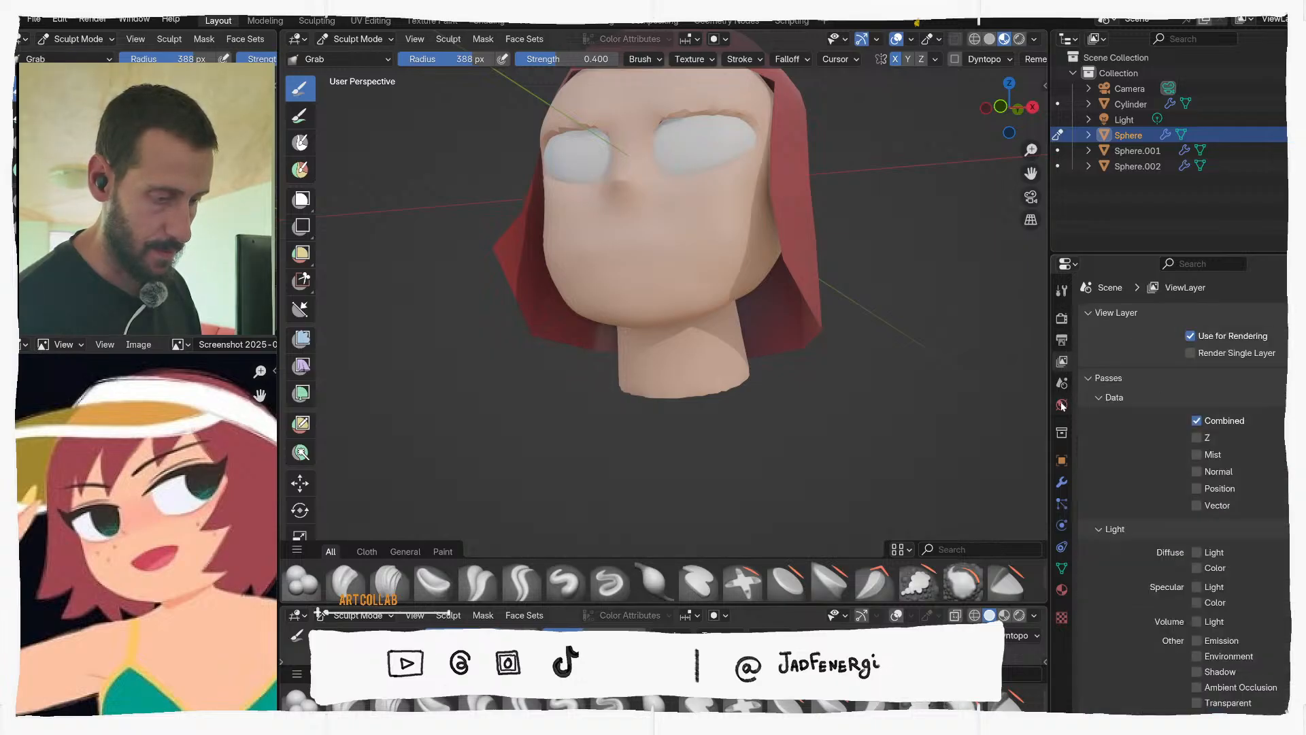
{"action": "left_click", "coordinate": [1062, 405]}
{"action": "left_click", "coordinate": [1062, 433]}
{"action": "left_click", "coordinate": [1062, 405]}
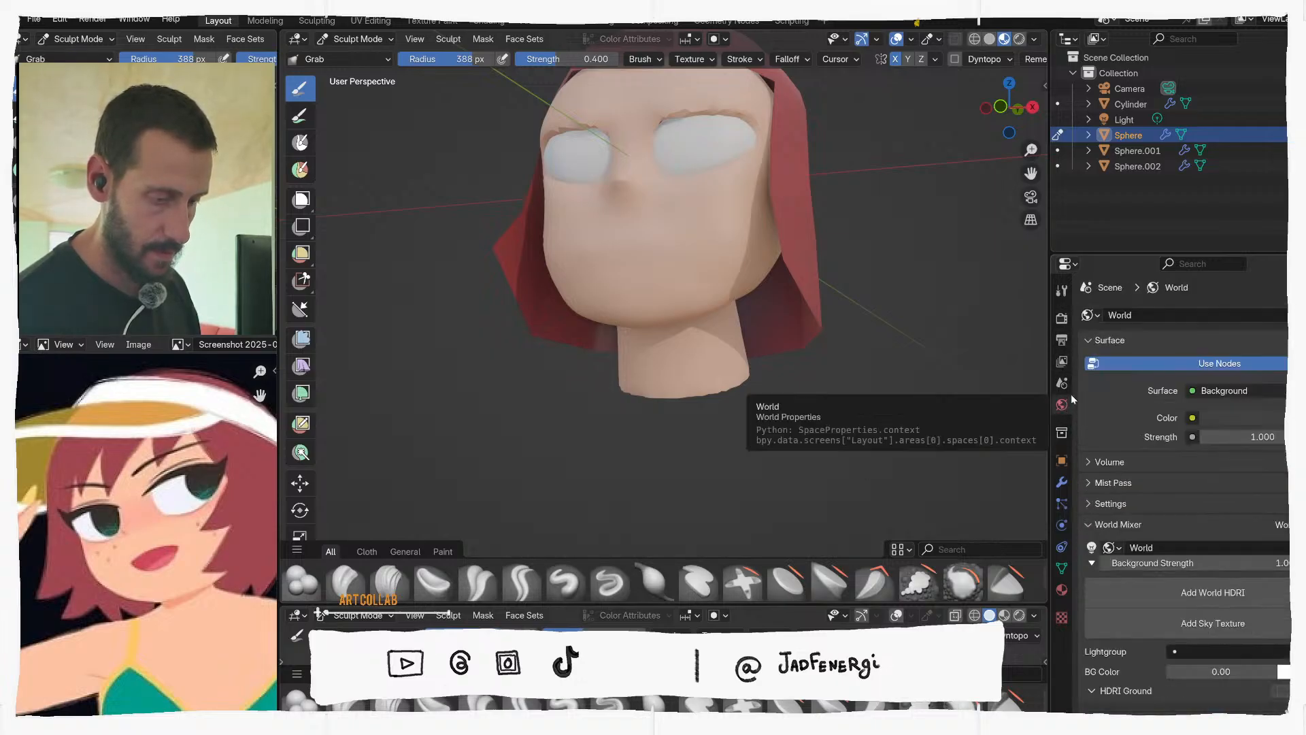
{"action": "left_click", "coordinate": [1237, 417]}
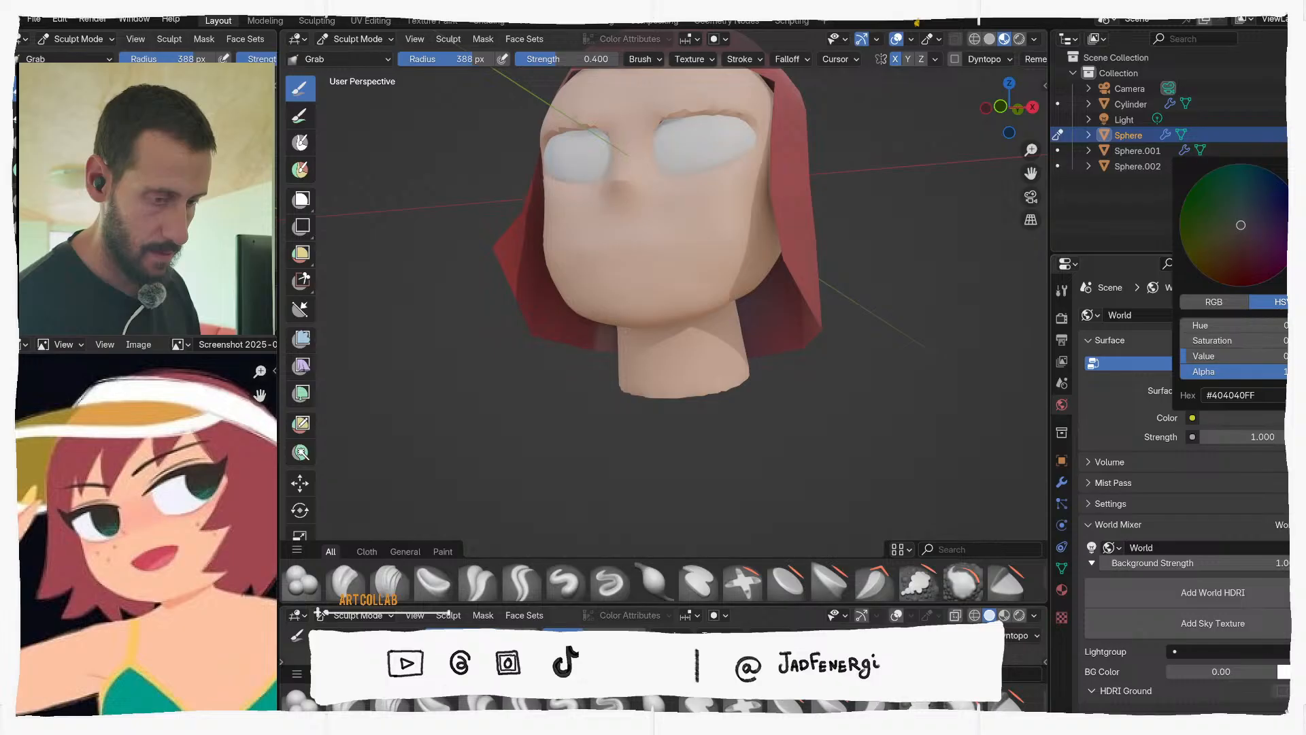
{"action": "left_click_drag", "start_coordinate": [1188, 355], "coordinate": [1217, 356]}
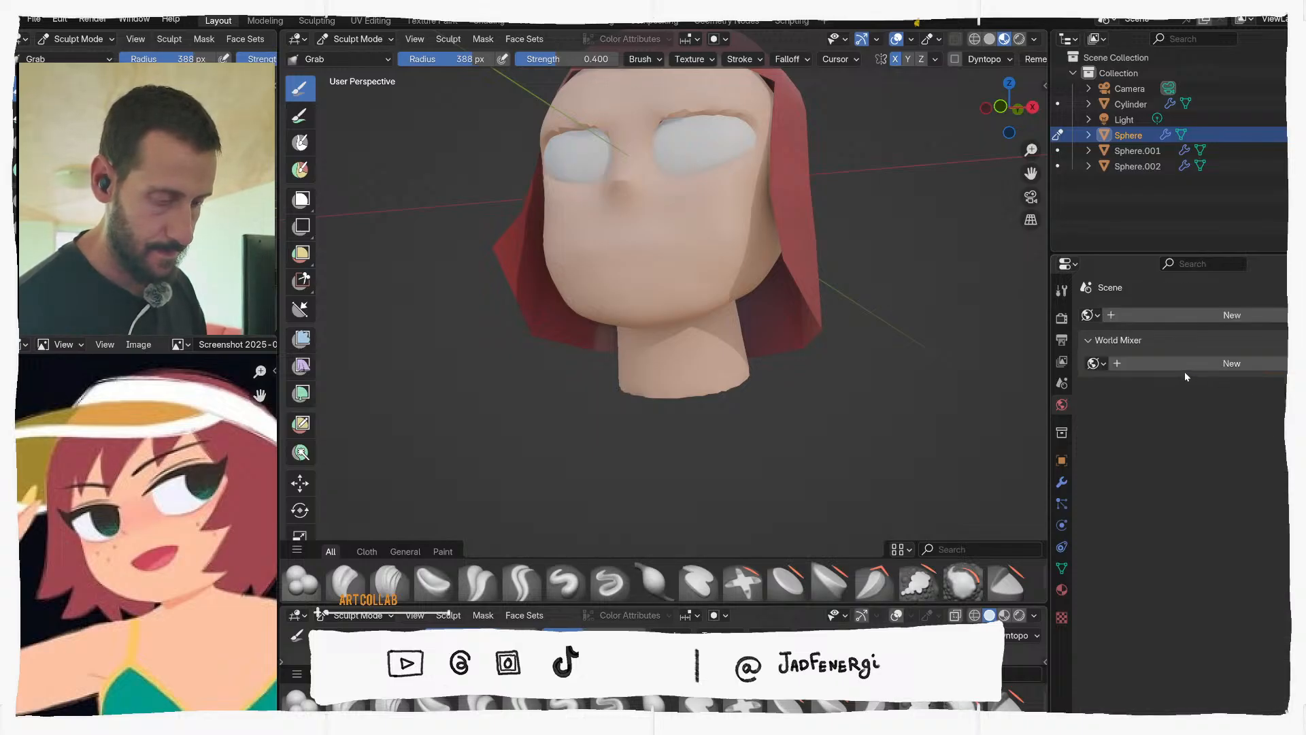
{"action": "key", "text": "ctrl+z"}
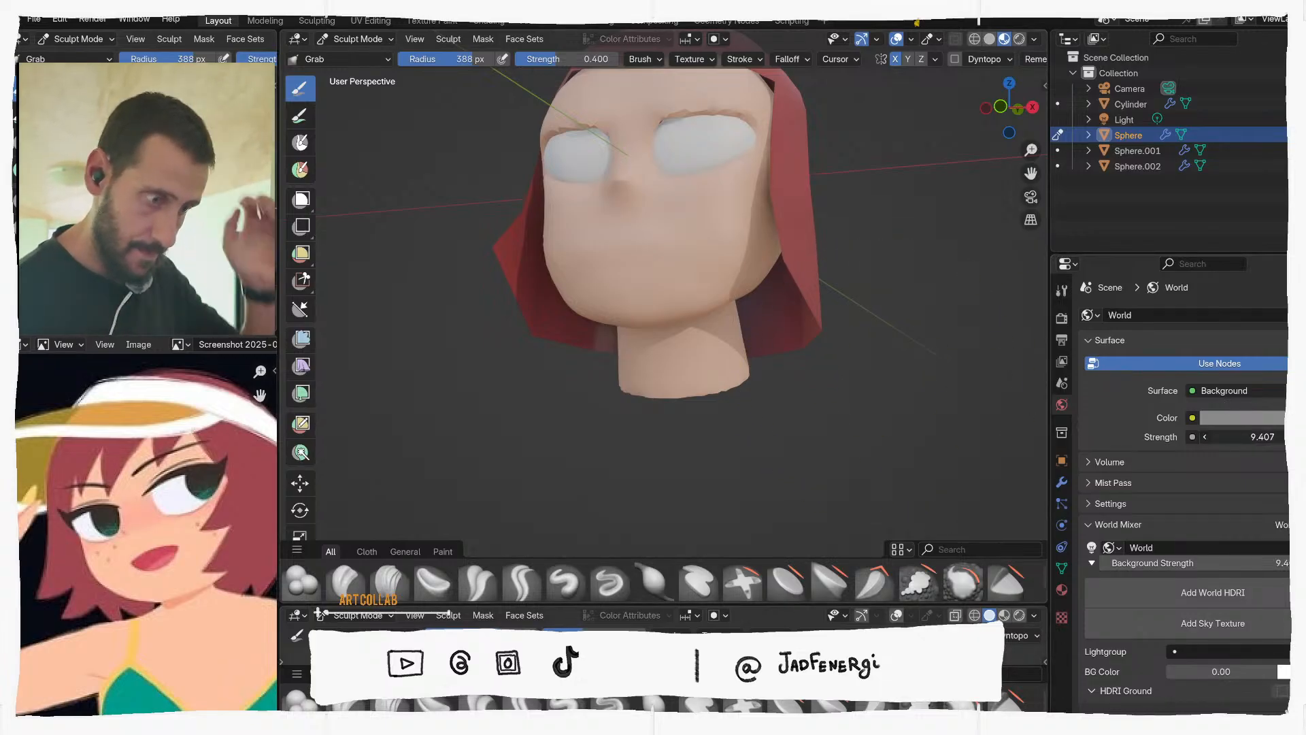
Try lighting the Material Preview with the Scene World instead of the built-in environment
{"action": "left_click", "coordinate": [1036, 40]}
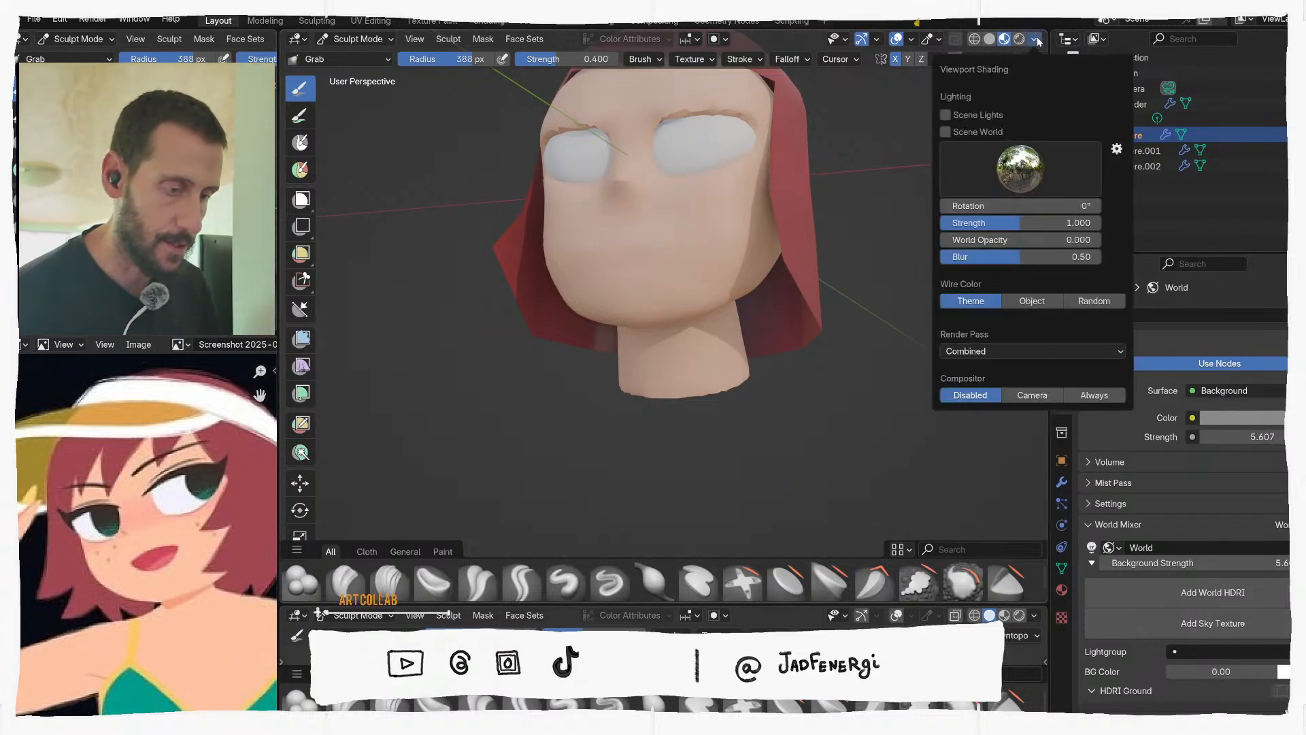
{"action": "left_click", "coordinate": [946, 132]}
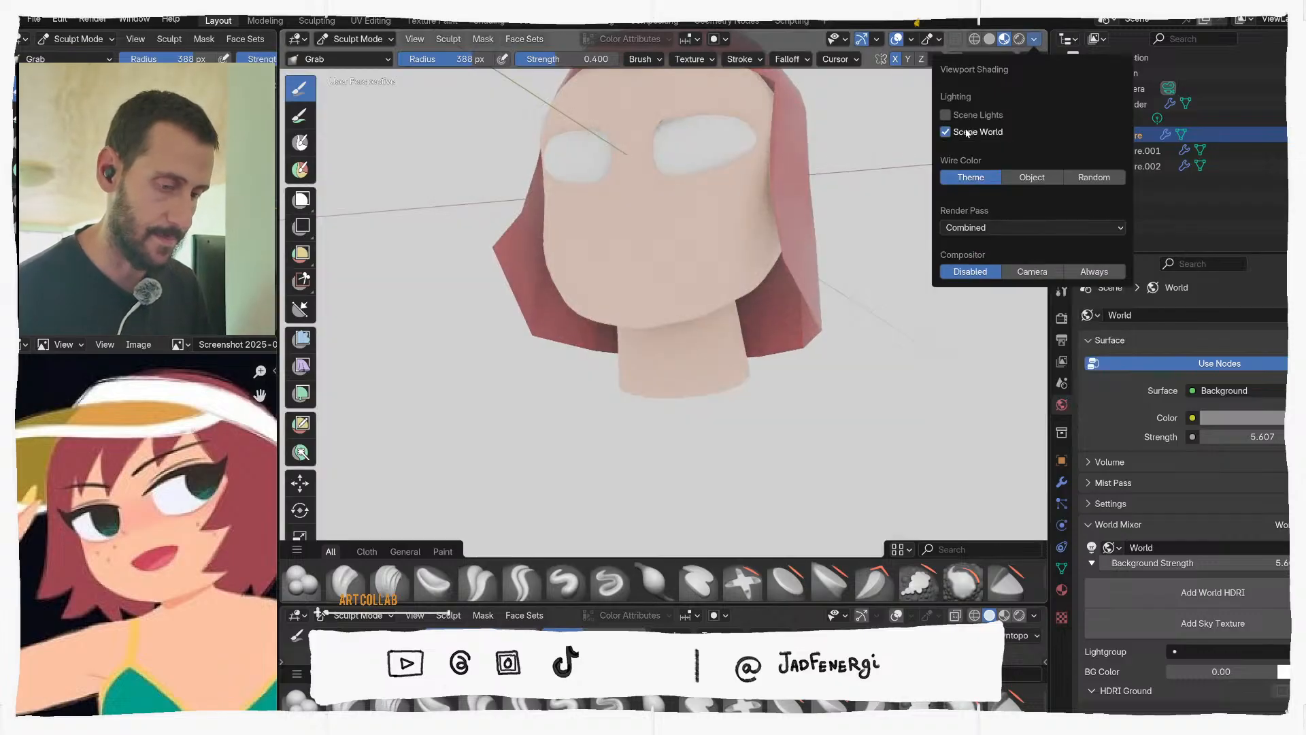
{"action": "left_click", "coordinate": [966, 133]}
{"action": "left_click", "coordinate": [966, 133]}
{"action": "left_click", "coordinate": [966, 134]}
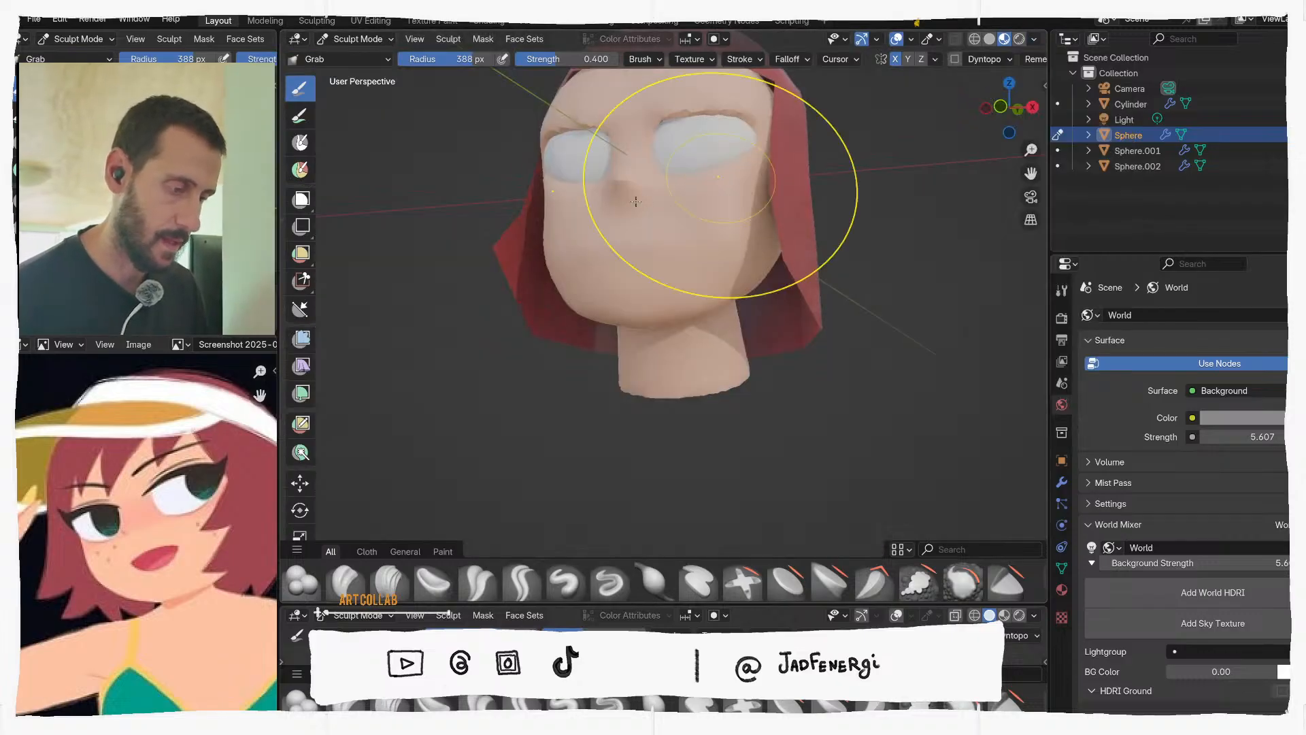
Try other built-in environments for the Material Preview lighting and choose the dark studio HDRI
{"action": "left_click", "coordinate": [1035, 40]}
{"action": "left_click", "coordinate": [1021, 169]}
{"action": "left_click", "coordinate": [798, 219]}
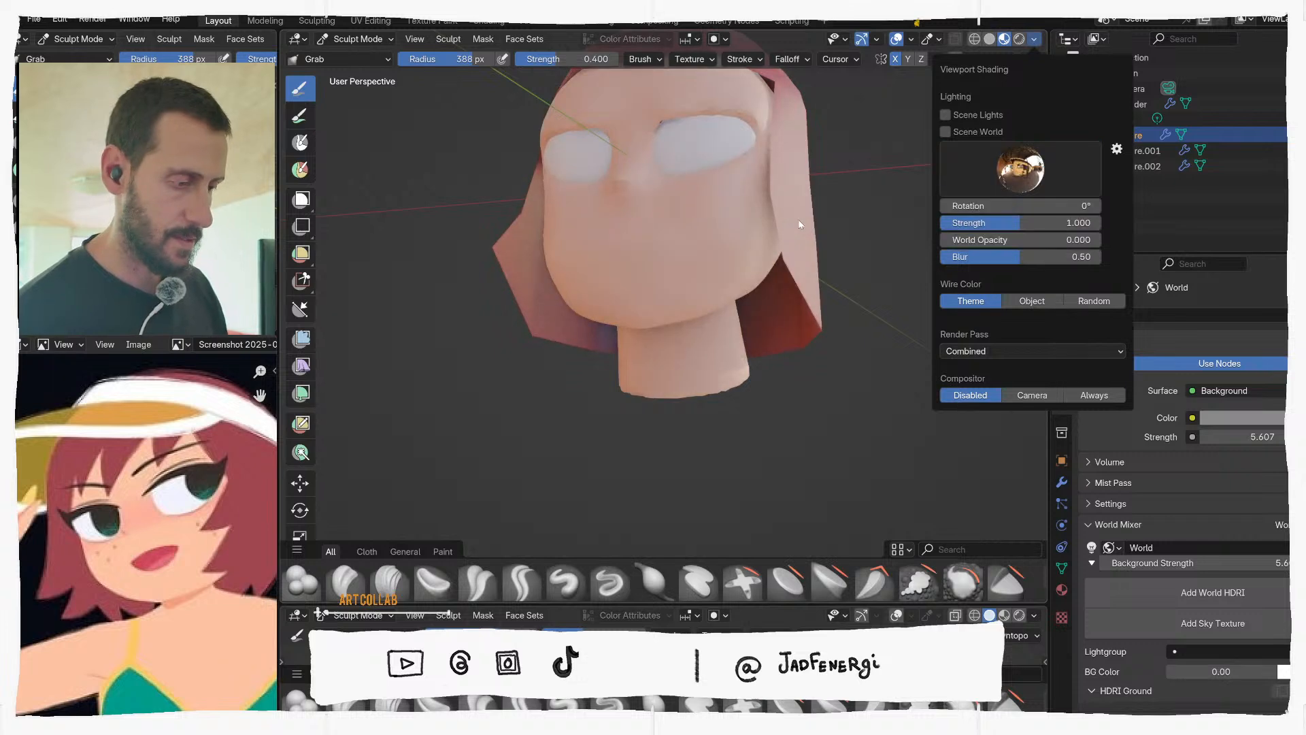
{"action": "left_click", "coordinate": [1041, 184]}
{"action": "left_click", "coordinate": [887, 223]}
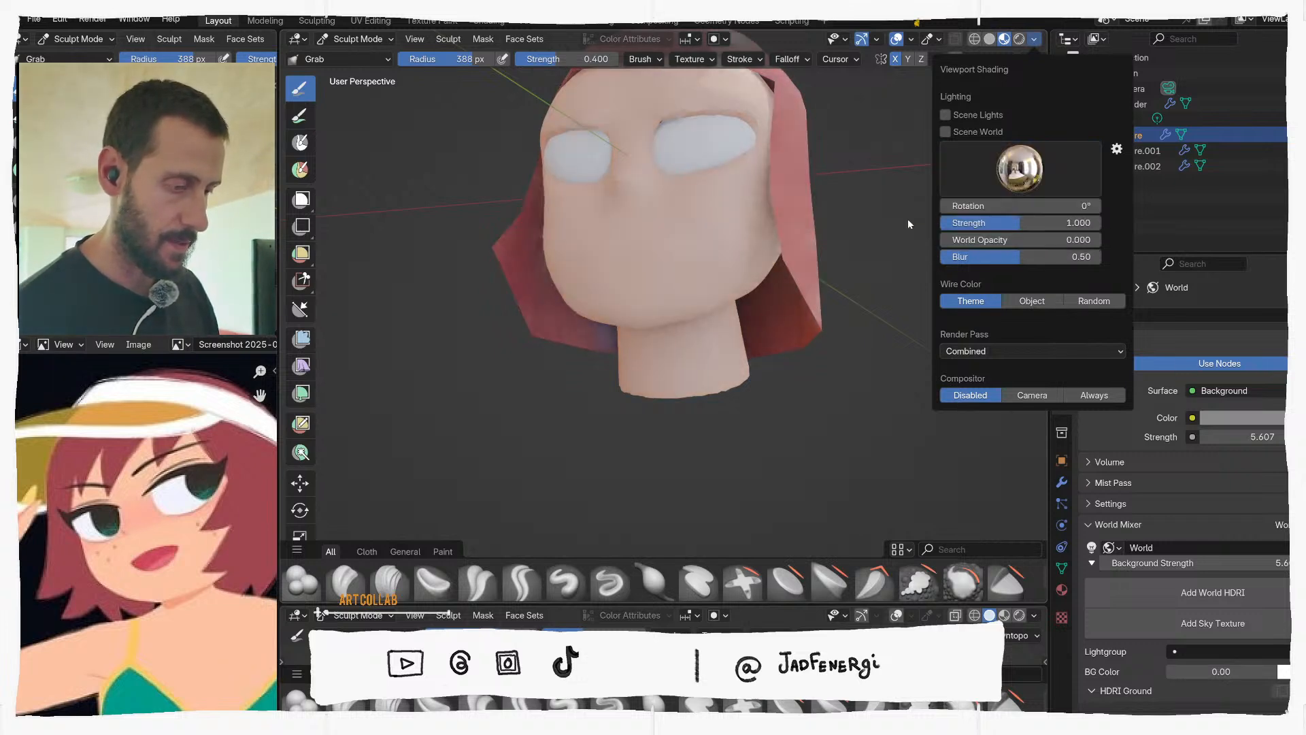
{"action": "left_click", "coordinate": [1058, 180]}
{"action": "left_click", "coordinate": [948, 218]}
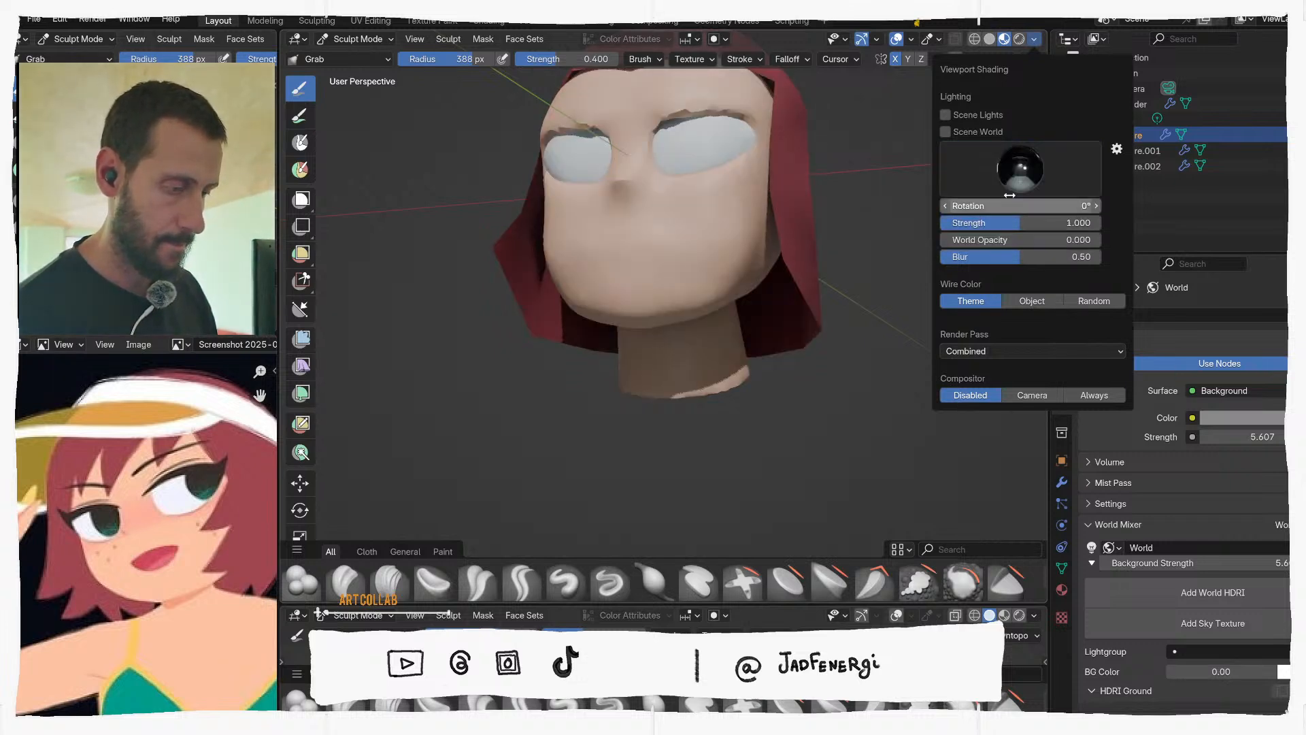
{"action": "mouse_move", "coordinate": [877, 204]}
{"action": "middle_mouse_down"}
{"action": "mouse_move", "coordinate": [909, 180]}
{"action": "mouse_move", "coordinate": [912, 153]}
{"action": "mouse_move", "coordinate": [908, 177]}
{"action": "middle_mouse_up"}
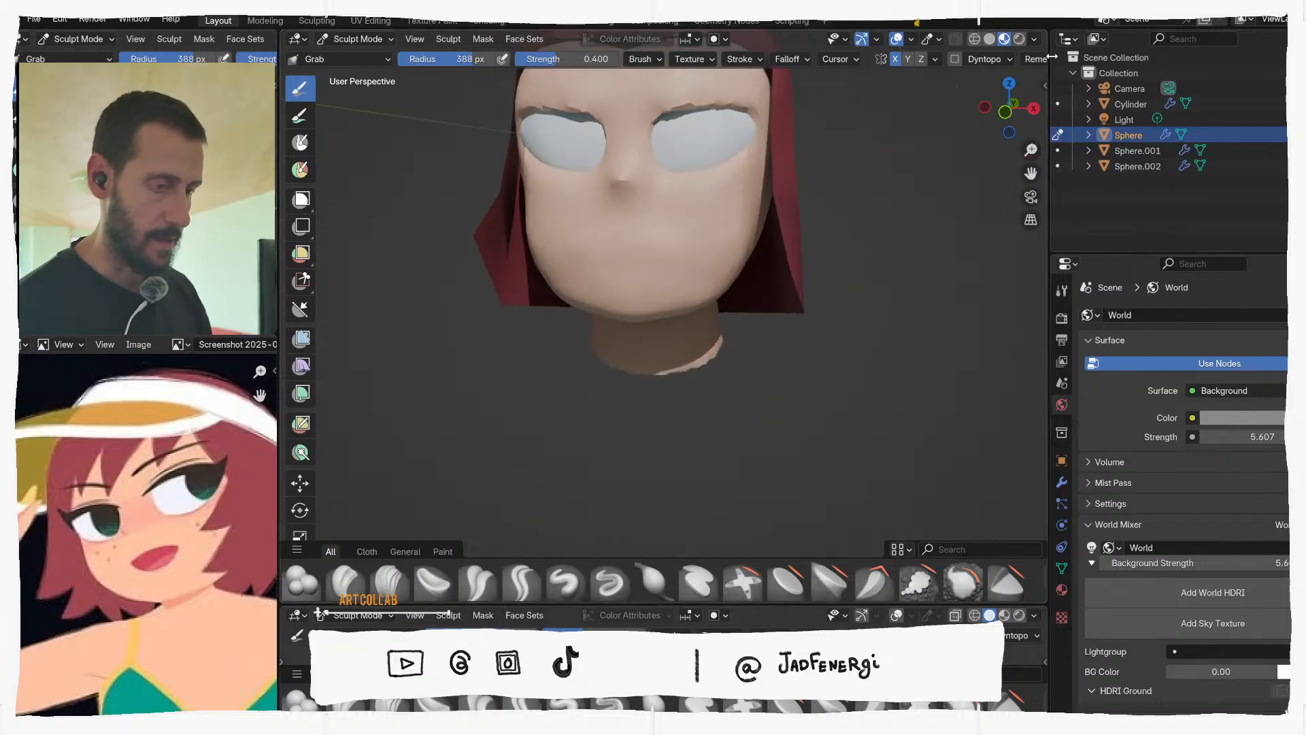
Light the Material Preview with the built-in city skyline HDRI and check the head from several sides
{"action": "left_click", "coordinate": [1037, 39]}
{"action": "left_click", "coordinate": [1027, 163]}
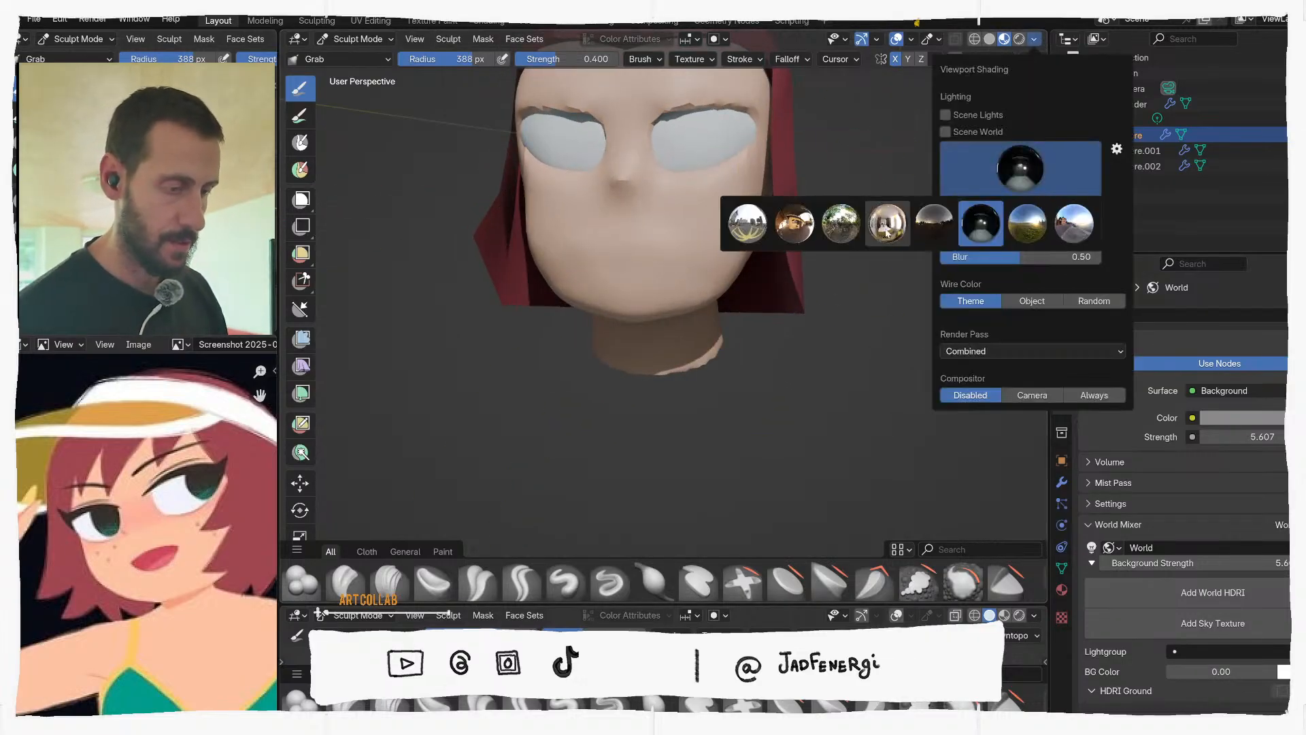
{"action": "left_click", "coordinate": [748, 223]}
{"action": "mouse_move", "coordinate": [700, 233]}
{"action": "middle_mouse_down"}
{"action": "mouse_move", "coordinate": [686, 219]}
{"action": "mouse_move", "coordinate": [725, 233]}
{"action": "middle_mouse_up"}
{"action": "scroll", "coordinate": [698, 312], "scroll_direction": "up", "scroll_amount": 3}
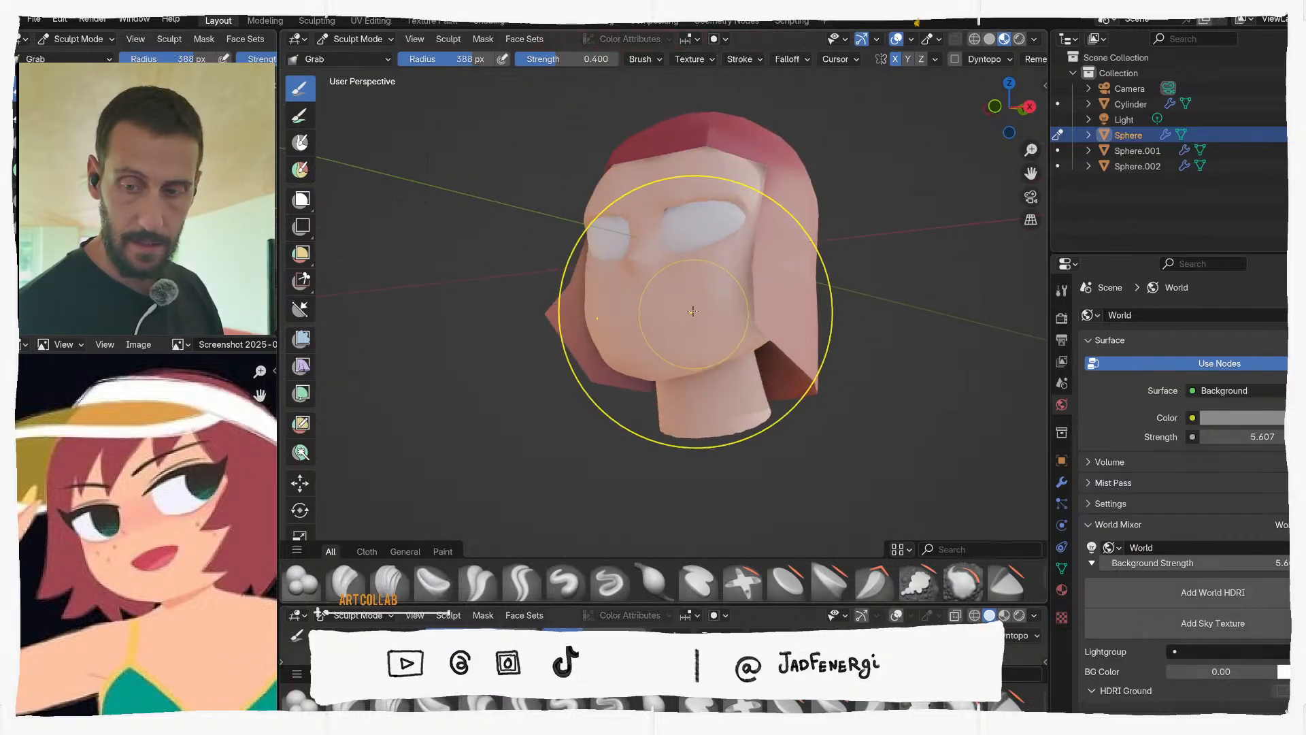
{"action": "mouse_move", "coordinate": [688, 317]}
{"action": "middle_mouse_down"}
{"action": "mouse_move", "coordinate": [671, 262]}
{"action": "mouse_move", "coordinate": [721, 291]}
{"action": "mouse_move", "coordinate": [727, 170]}
{"action": "mouse_move", "coordinate": [700, 320]}
{"action": "middle_mouse_up"}
{"action": "scroll", "coordinate": [700, 320], "scroll_direction": "up", "scroll_amount": 4}
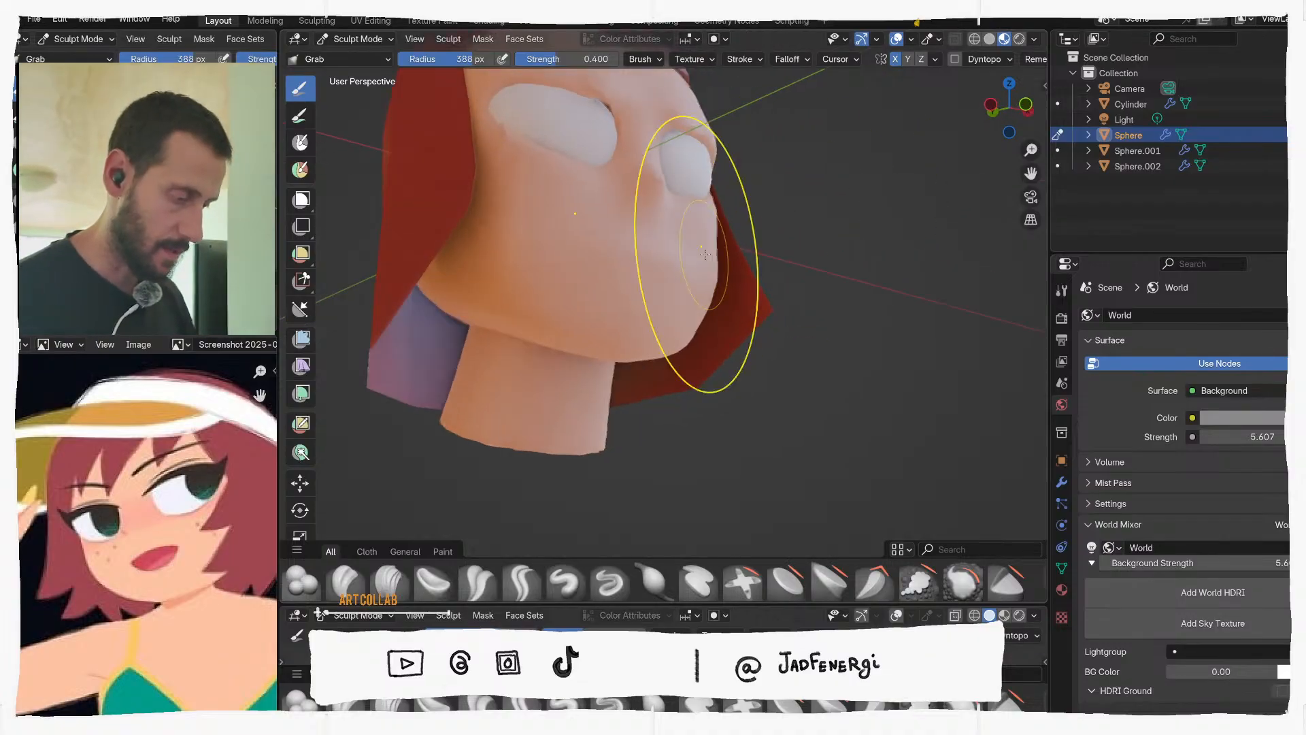
{"action": "scroll", "coordinate": [681, 283], "scroll_direction": "down", "scroll_amount": 4}
{"action": "mouse_move", "coordinate": [599, 234]}
{"action": "middle_mouse_down"}
{"action": "mouse_move", "coordinate": [642, 277]}
{"action": "mouse_move", "coordinate": [696, 274]}
{"action": "mouse_move", "coordinate": [729, 247]}
{"action": "mouse_move", "coordinate": [747, 301]}
{"action": "mouse_move", "coordinate": [709, 317]}
{"action": "mouse_move", "coordinate": [780, 287]}
{"action": "mouse_move", "coordinate": [772, 231]}
{"action": "mouse_move", "coordinate": [747, 203]}
{"action": "middle_mouse_up"}
{"action": "scroll", "coordinate": [726, 211], "scroll_direction": "down", "scroll_amount": 2}
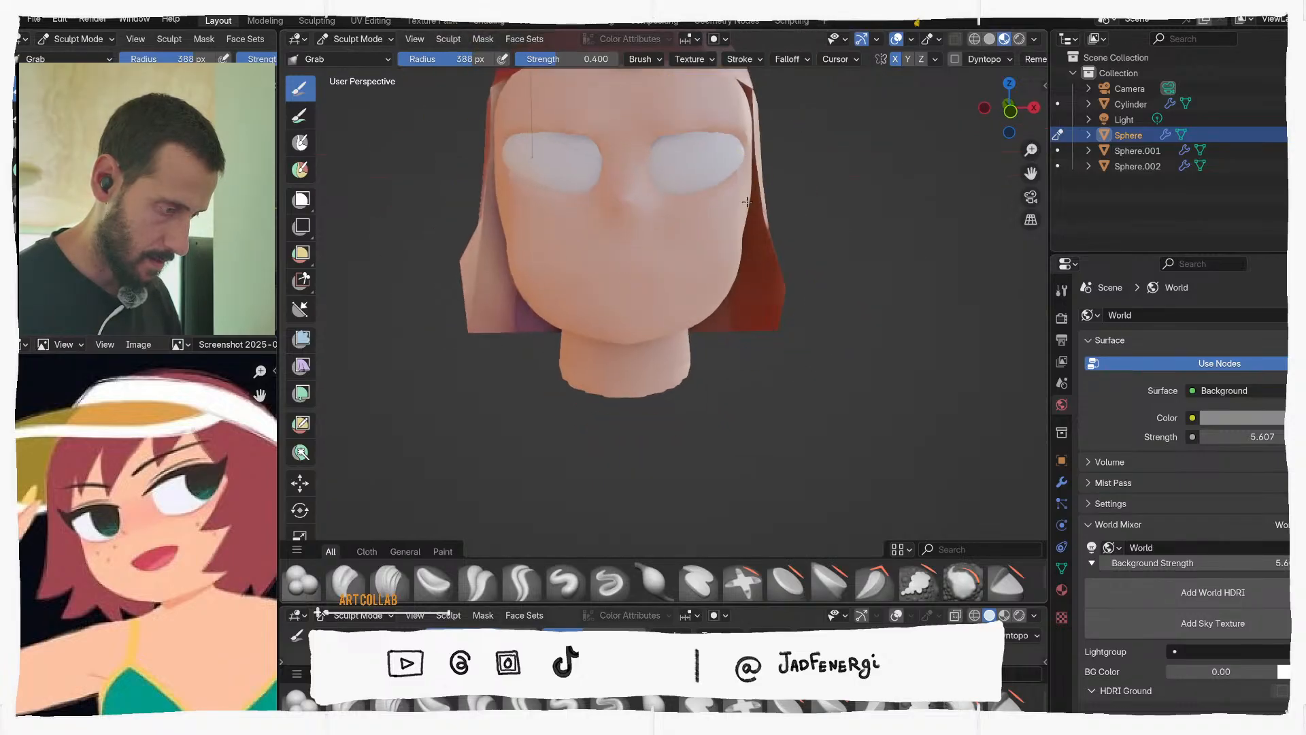
Reduce the Grab brush radius to 278 px for finer work around the upper eyelid
{"action": "scroll", "coordinate": [645, 179], "scroll_direction": "up", "scroll_amount": 3}
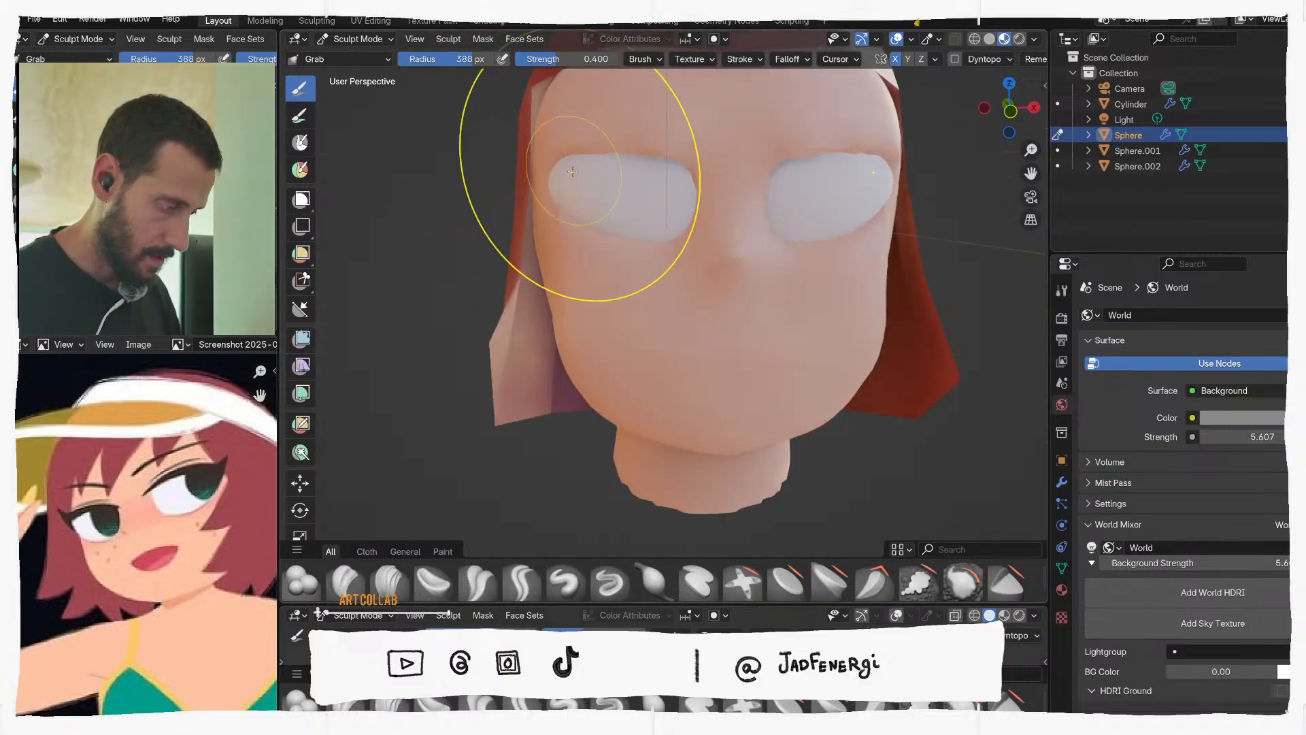
{"action": "scroll", "coordinate": [573, 172], "scroll_direction": "up", "scroll_amount": 2}
{"action": "middle_click_drag", "start_coordinate": [573, 172], "coordinate": [639, 239]}
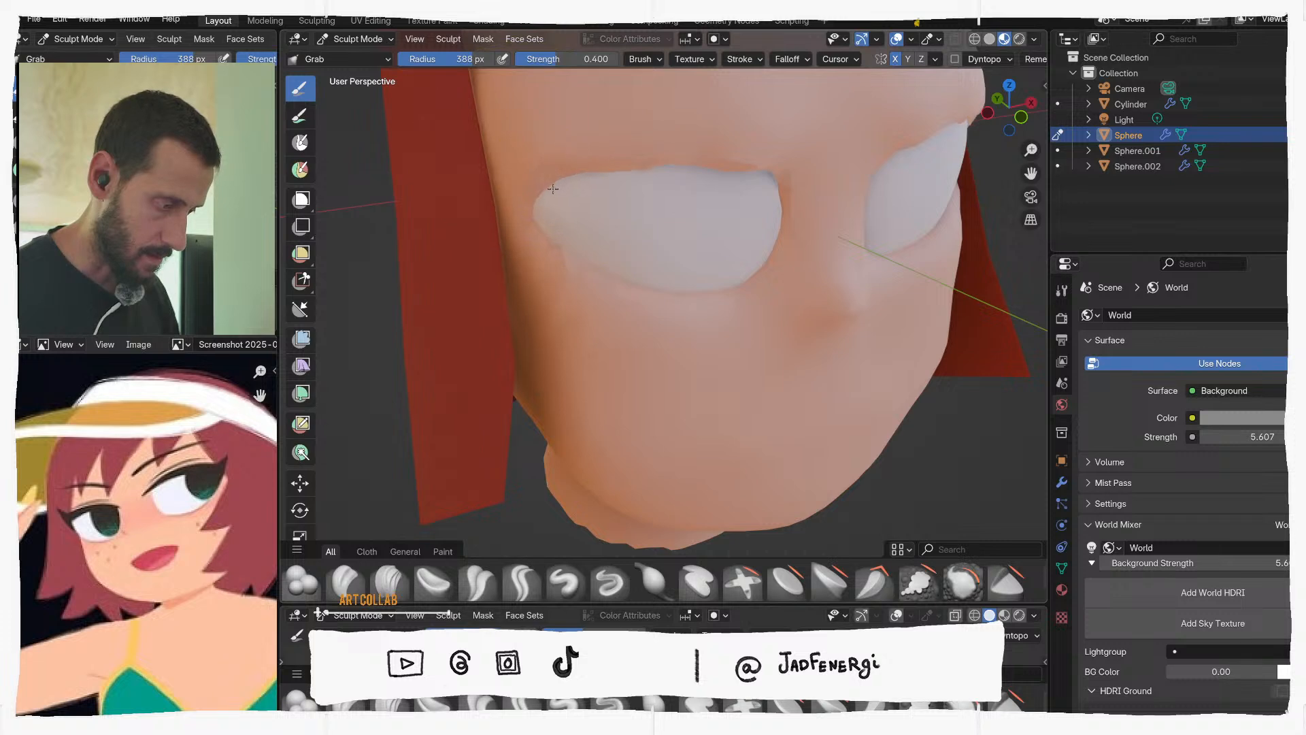
{"action": "middle_click_drag", "start_coordinate": [651, 166], "coordinate": [640, 155]}
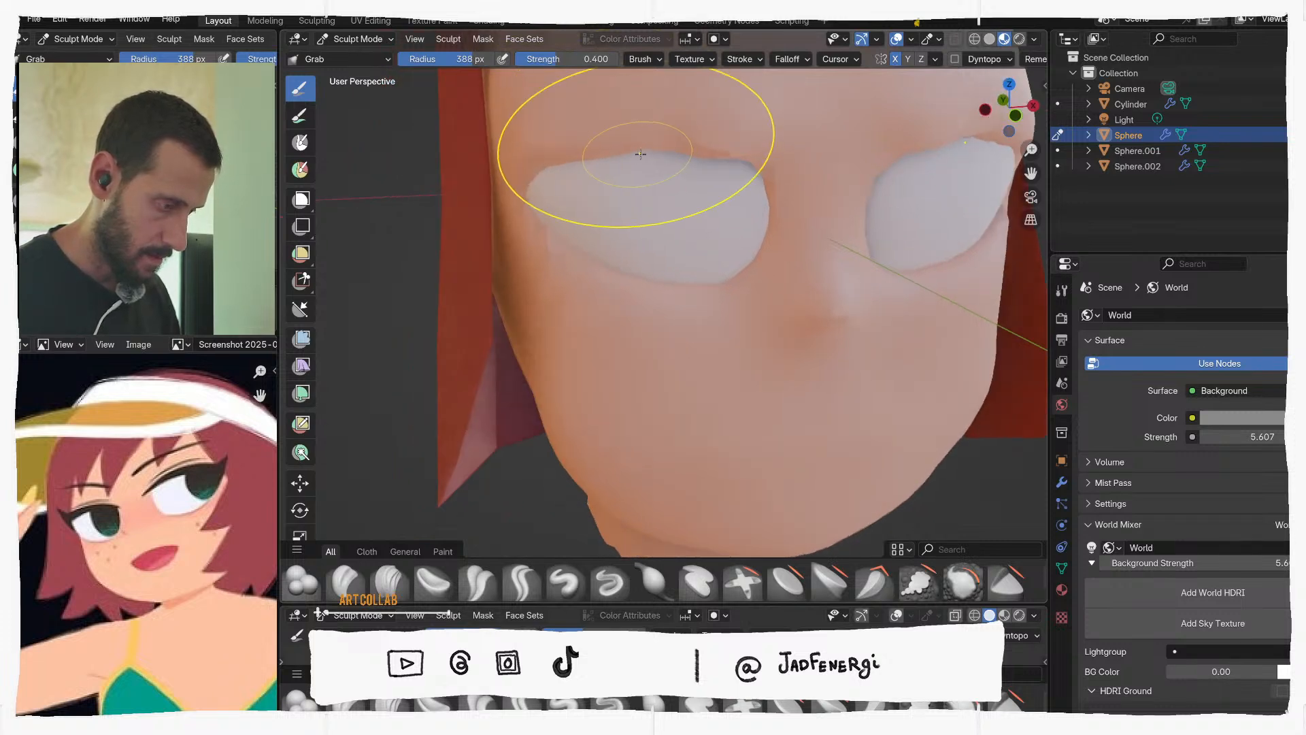
{"action": "key", "text": "f"}
{"action": "left_click", "coordinate": [590, 159]}
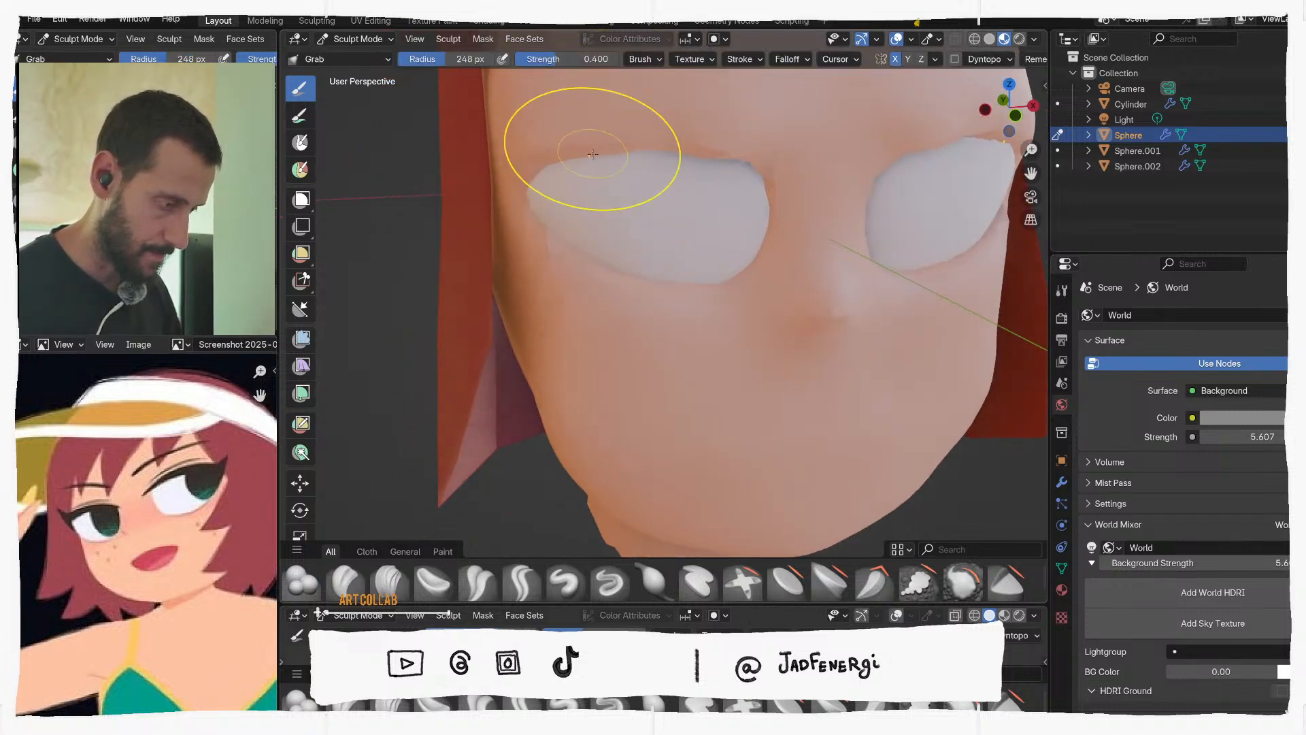
{"action": "key", "text": "f"}
{"action": "mouse_move", "coordinate": [693, 152]}
{"action": "middle_mouse_down"}
{"action": "mouse_move", "coordinate": [663, 125]}
{"action": "mouse_move", "coordinate": [684, 118]}
{"action": "mouse_move", "coordinate": [685, 200]}
{"action": "middle_mouse_up"}
{"action": "left_click", "coordinate": [700, 138]}
{"action": "scroll", "coordinate": [684, 200], "scroll_direction": "up", "scroll_amount": 1}
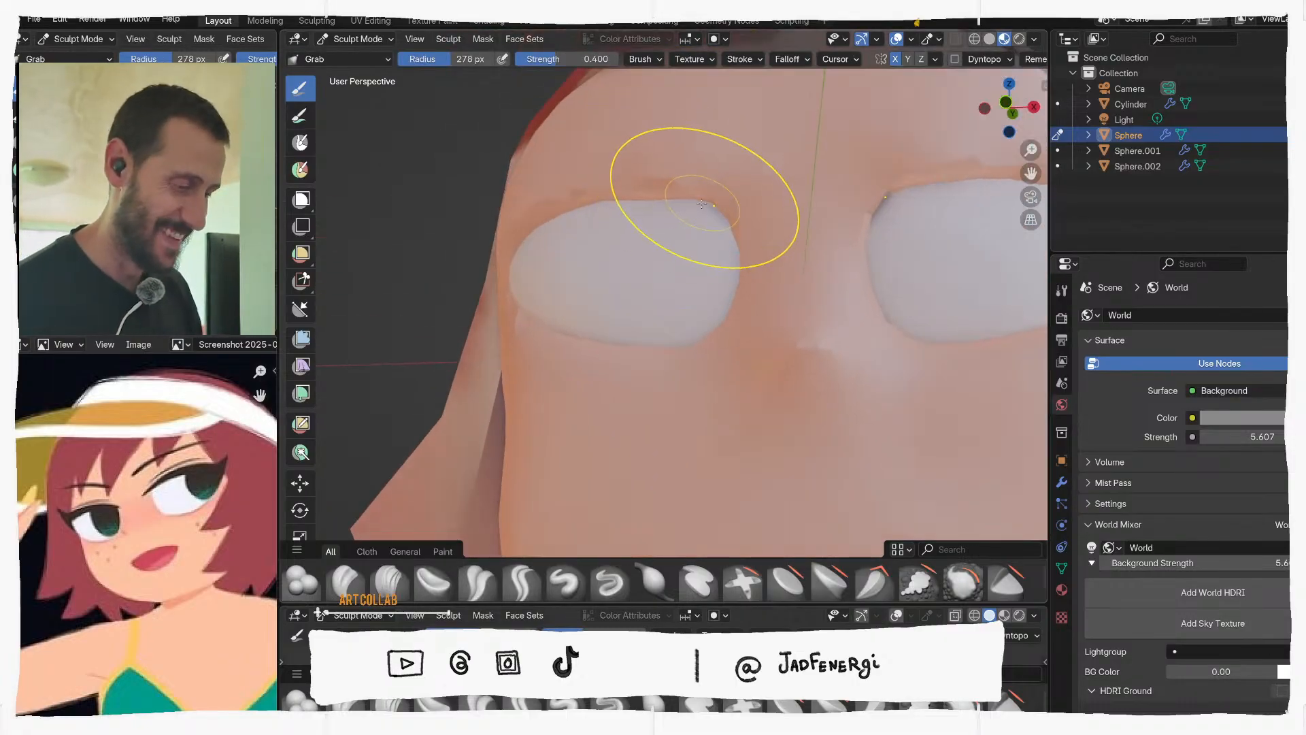
Examine the eyes, jaw and hair edge from the front and three-quarter angles
{"action": "middle_click_drag", "start_coordinate": [740, 233], "coordinate": [690, 264]}
{"action": "scroll", "coordinate": [747, 282], "scroll_direction": "down", "scroll_amount": 4}
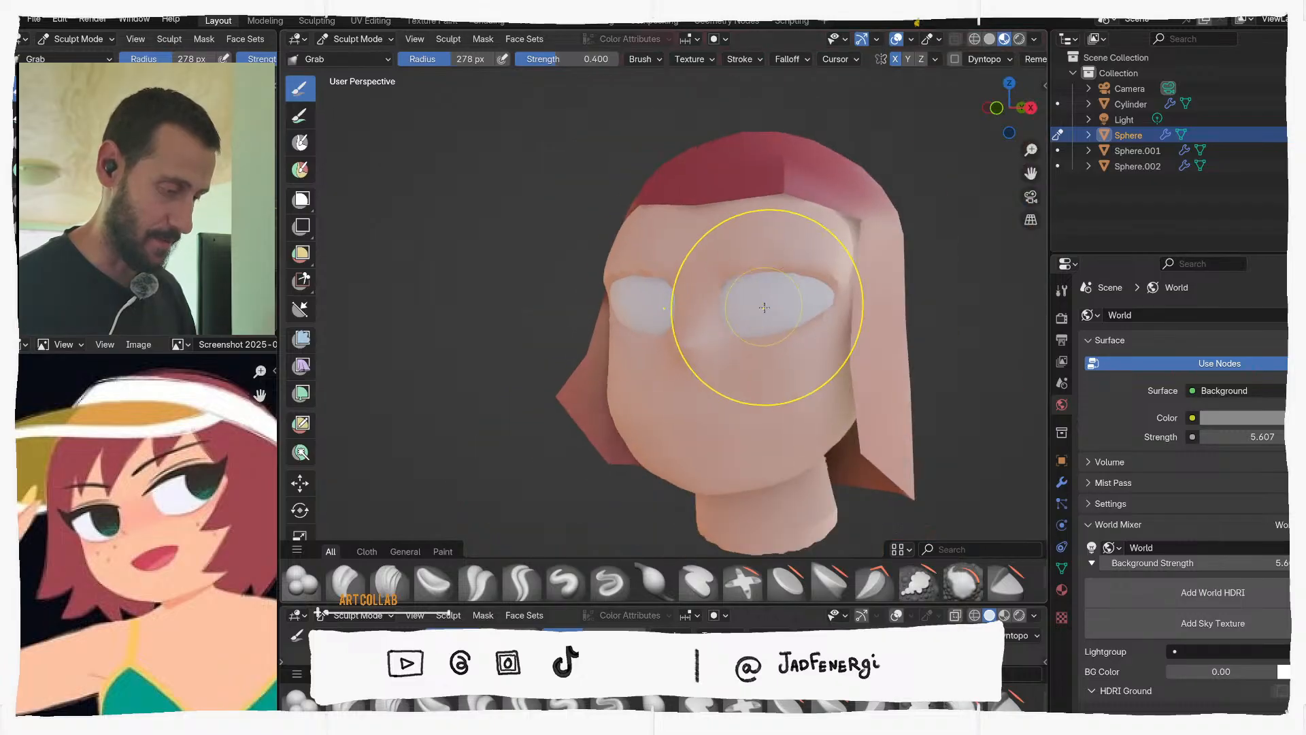
{"action": "middle_click_drag", "start_coordinate": [764, 362], "coordinate": [759, 323], "text": "shift"}
{"action": "scroll", "coordinate": [717, 321], "scroll_direction": "up", "scroll_amount": 2}
{"action": "middle_click_drag", "start_coordinate": [662, 401], "coordinate": [675, 325], "text": "shift"}
{"action": "scroll", "coordinate": [647, 385], "scroll_direction": "up", "scroll_amount": 1}
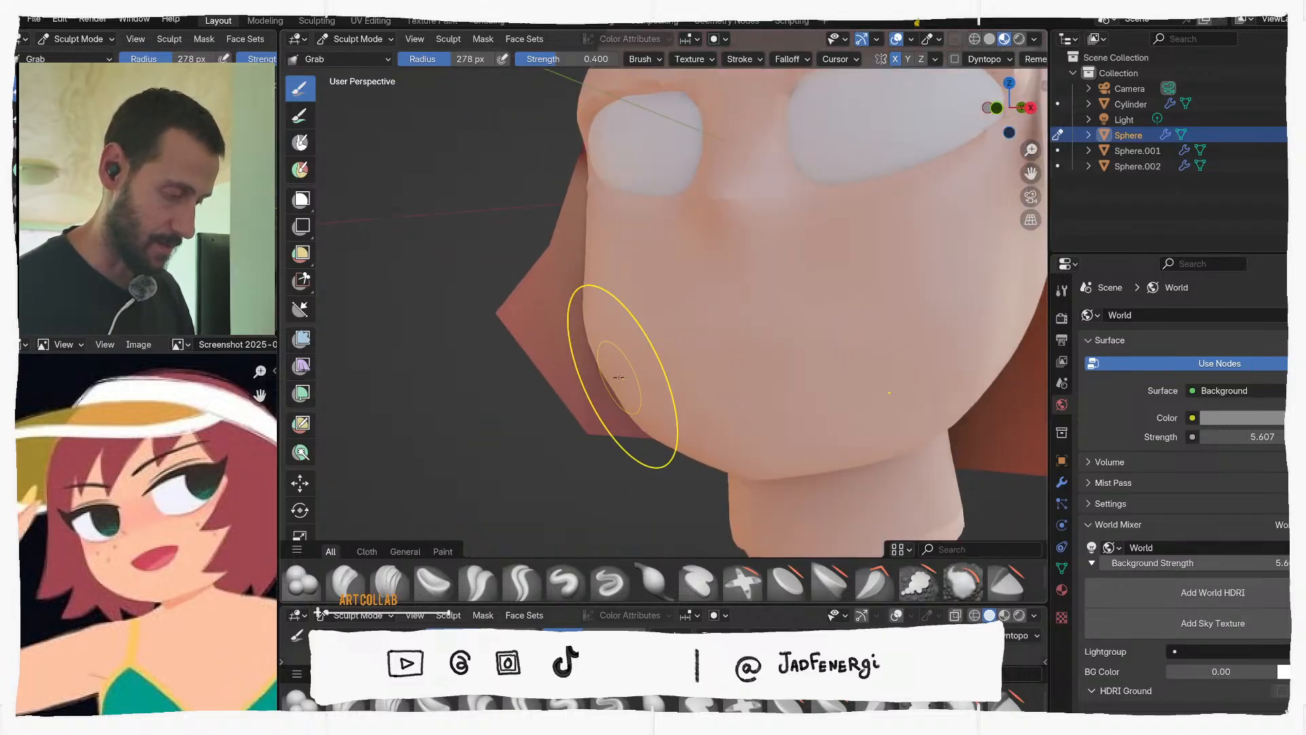
{"action": "scroll", "coordinate": [744, 336], "scroll_direction": "down", "scroll_amount": 4}
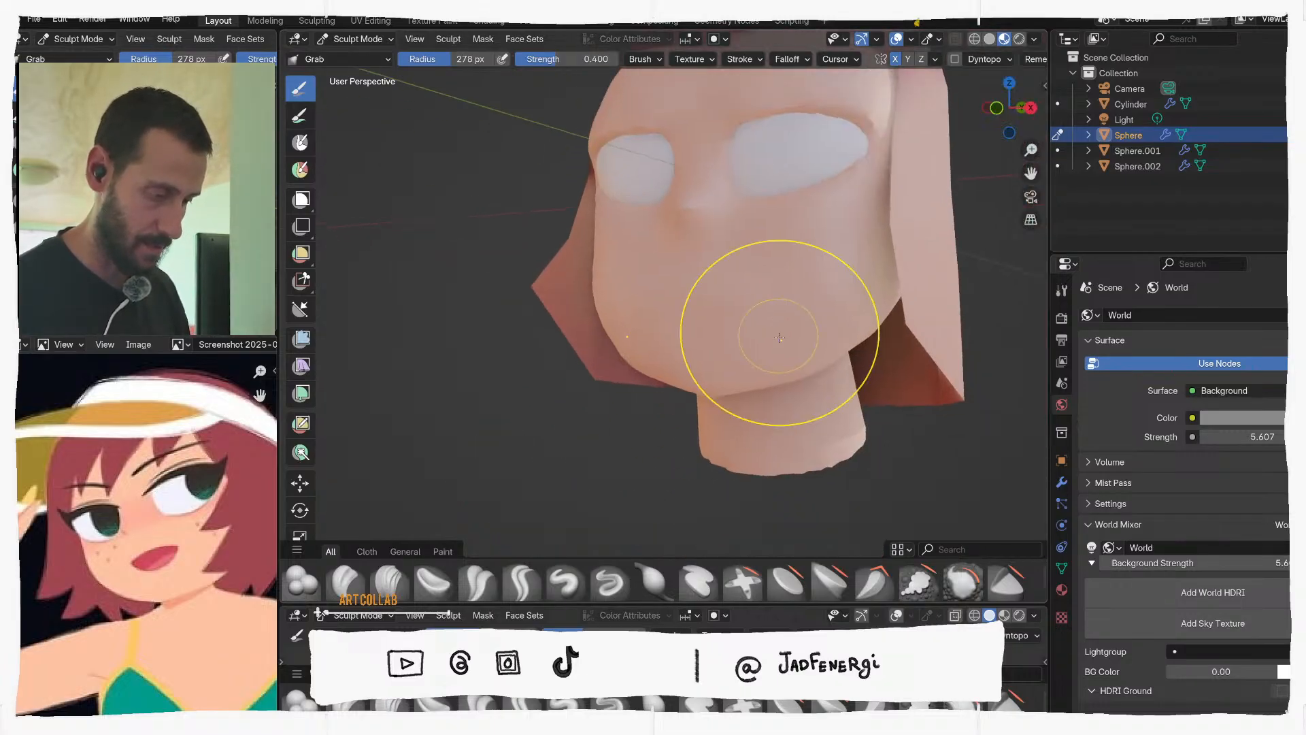
{"action": "middle_click_drag", "start_coordinate": [756, 293], "coordinate": [809, 289]}
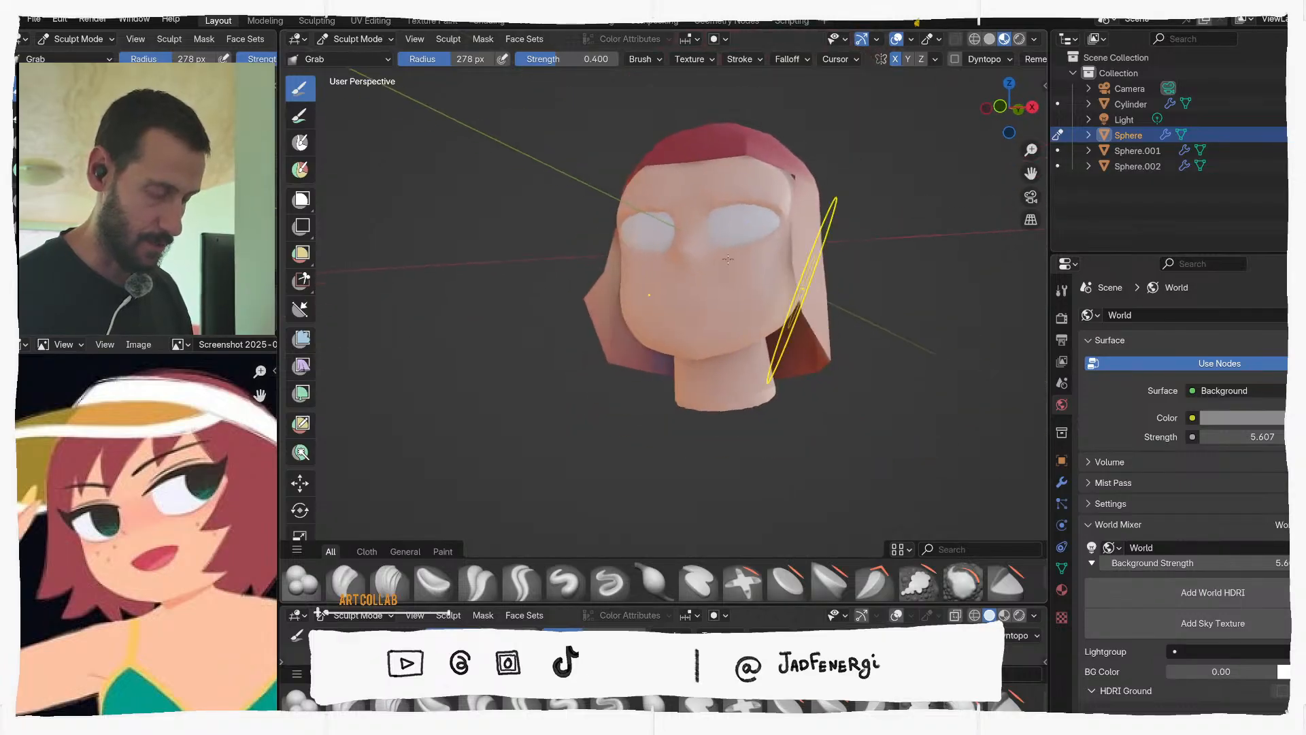
{"action": "scroll", "coordinate": [794, 204], "scroll_direction": "up", "scroll_amount": 1}
{"action": "middle_click_drag", "start_coordinate": [794, 185], "coordinate": [790, 237], "text": "shift"}
{"action": "scroll", "coordinate": [790, 237], "scroll_direction": "up", "scroll_amount": 1}
{"action": "scroll", "coordinate": [790, 237], "scroll_direction": "up", "scroll_amount": 1}
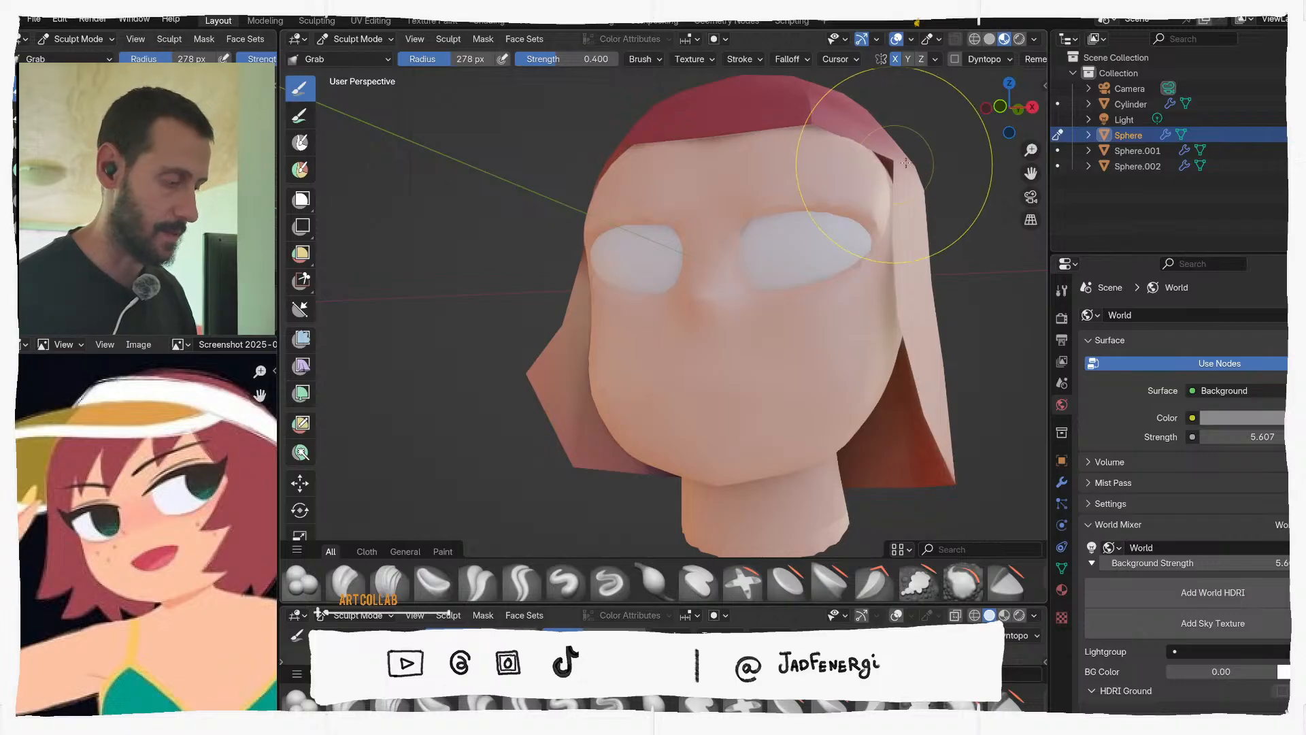
Transfer Sculpt Mode to the hair mesh and compare it with the face in Solid and Material Preview shading
{"action": "key", "text": "alt+q"}
{"action": "middle_click_drag", "start_coordinate": [875, 167], "coordinate": [782, 257]}
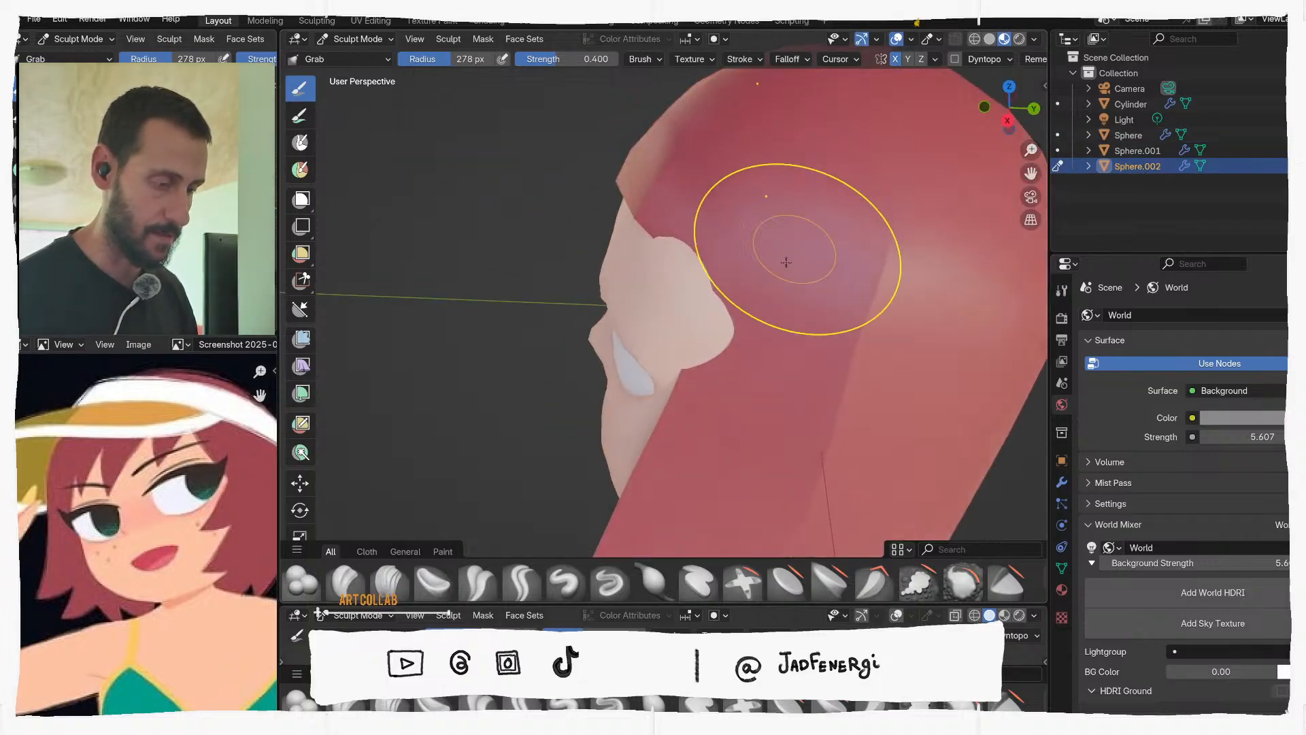
{"action": "scroll", "coordinate": [728, 379], "scroll_direction": "down", "scroll_amount": 2}
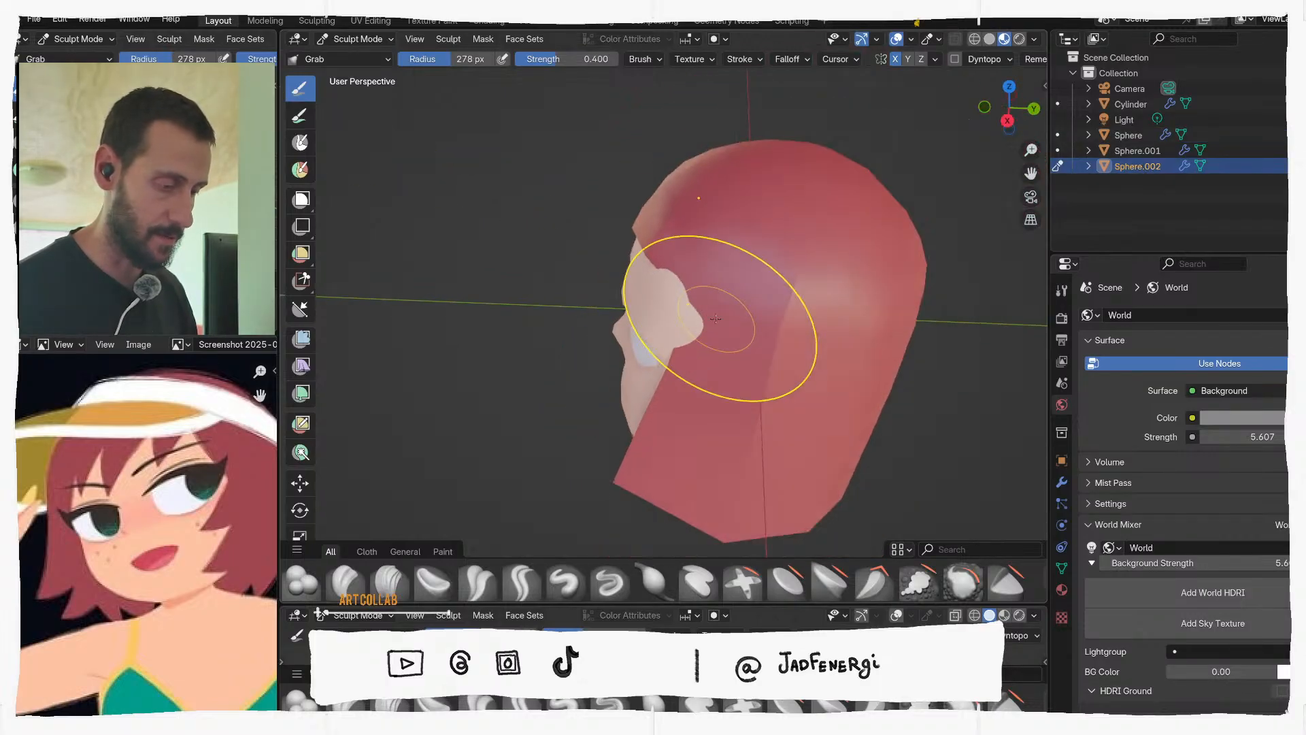
{"action": "left_click", "coordinate": [989, 39]}
{"action": "middle_click_drag", "start_coordinate": [932, 97], "coordinate": [814, 276]}
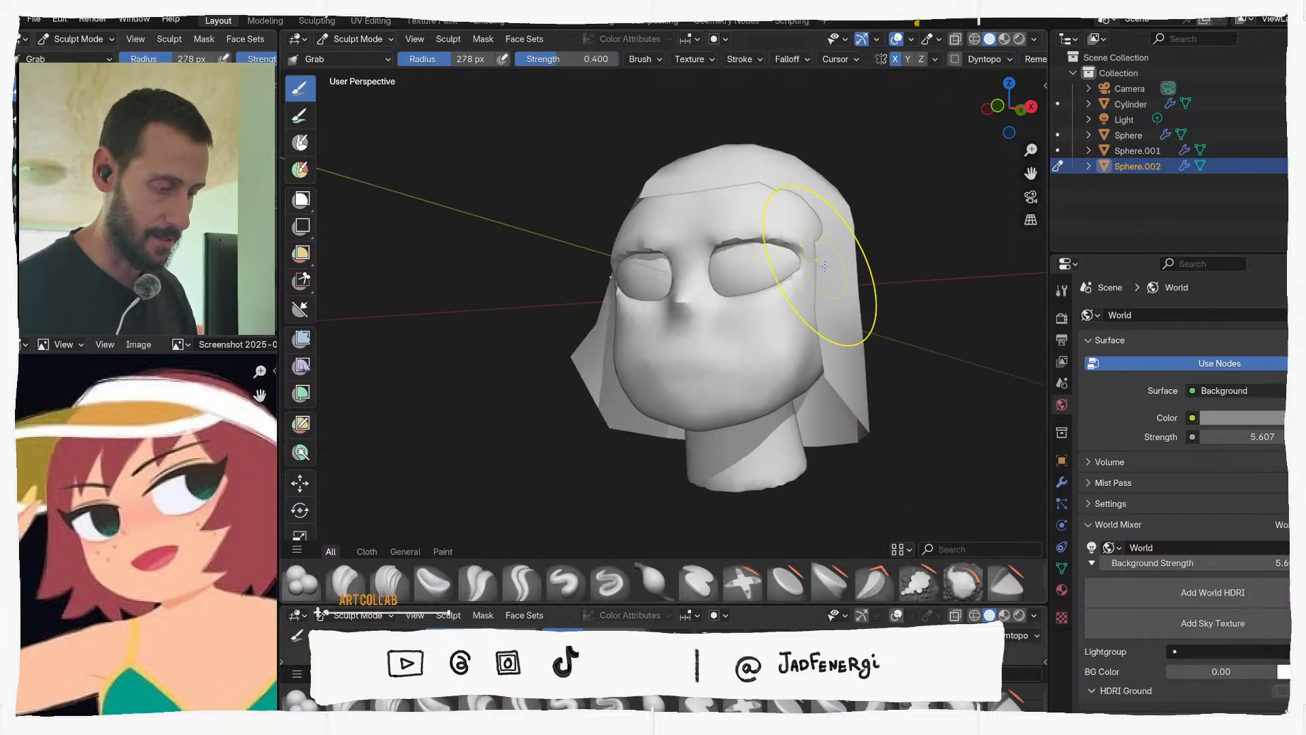
{"action": "left_click", "coordinate": [1004, 39]}
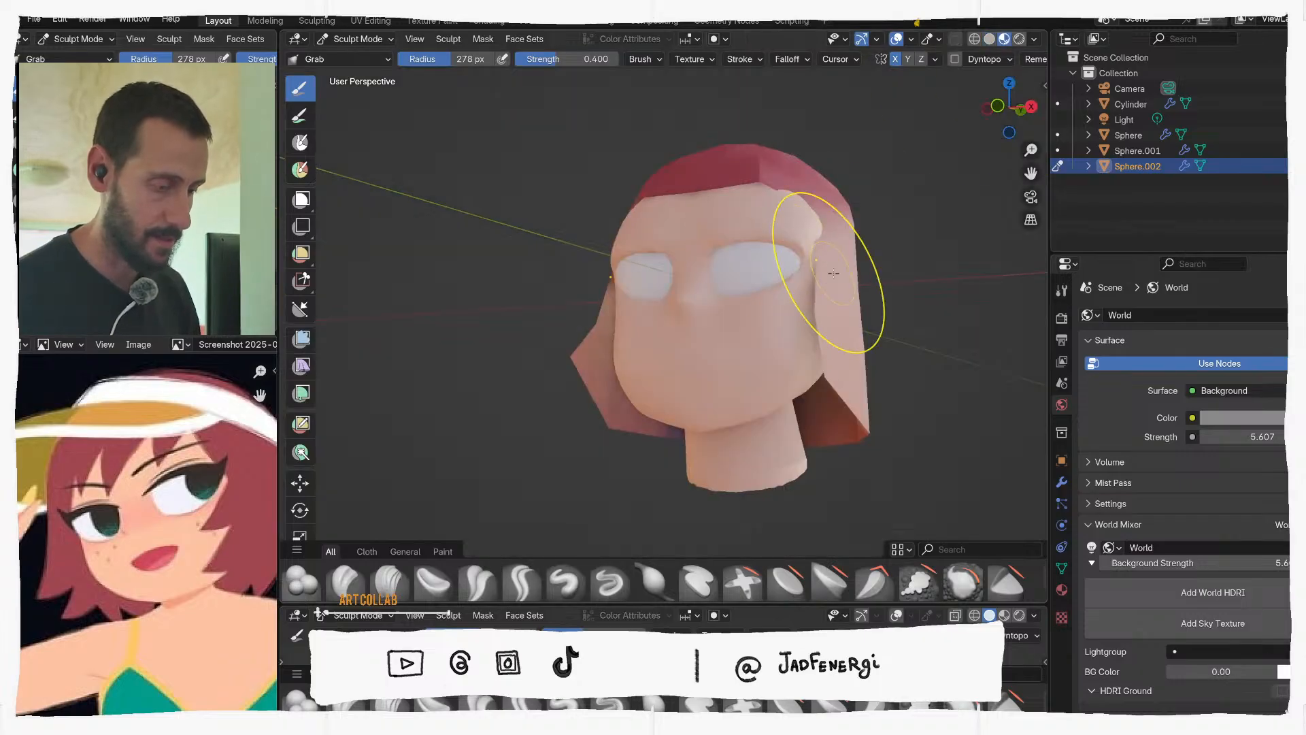
{"action": "scroll", "coordinate": [854, 276], "scroll_direction": "up", "scroll_amount": 2}
{"action": "mouse_move", "coordinate": [825, 257]}
{"action": "middle_mouse_down"}
{"action": "mouse_move", "coordinate": [854, 275]}
{"action": "mouse_move", "coordinate": [799, 288]}
{"action": "mouse_move", "coordinate": [803, 302]}
{"action": "middle_mouse_up"}
Put the hair mesh in Edit Mode and move its front-edge vertex beside the temple outward from the head
{"action": "key", "text": "ctrl+Tab"}
{"action": "left_click", "coordinate": [702, 288]}
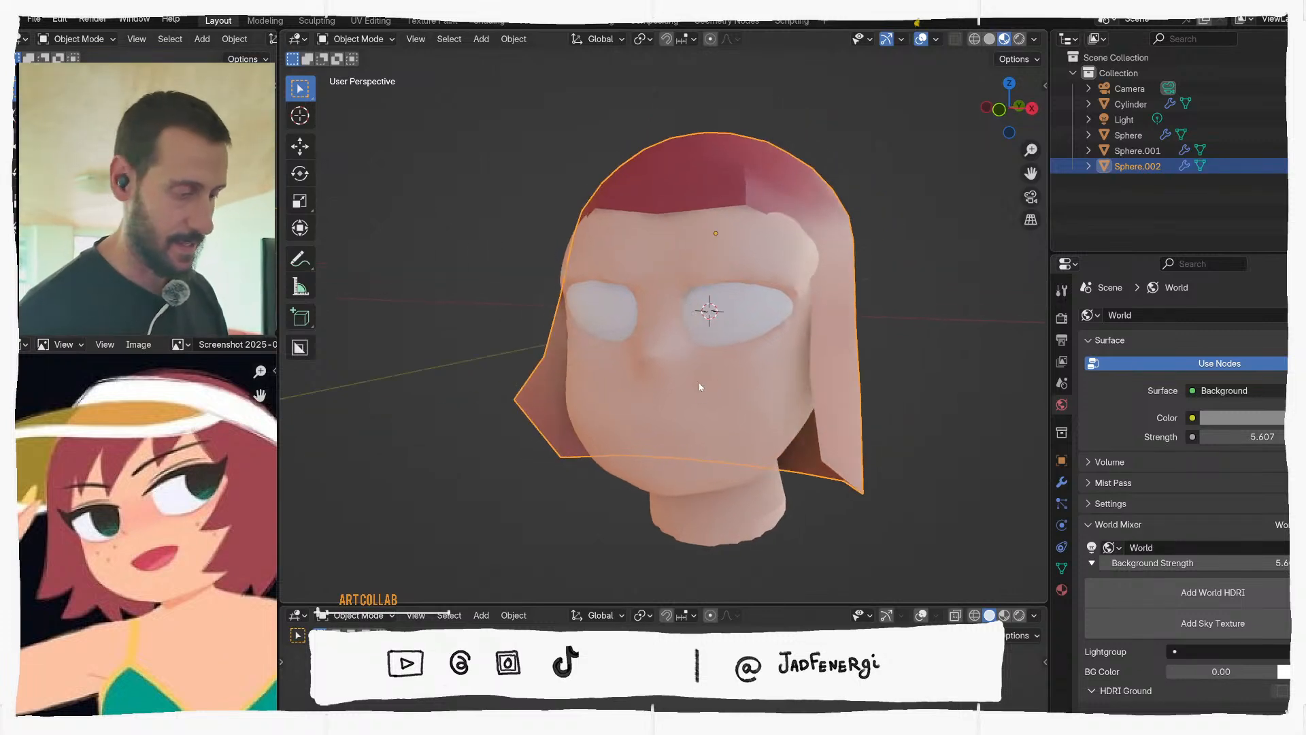
{"action": "left_click", "coordinate": [692, 403]}
{"action": "middle_click_drag", "start_coordinate": [693, 403], "coordinate": [692, 366]}
{"action": "scroll", "coordinate": [638, 370], "scroll_direction": "up", "scroll_amount": 2}
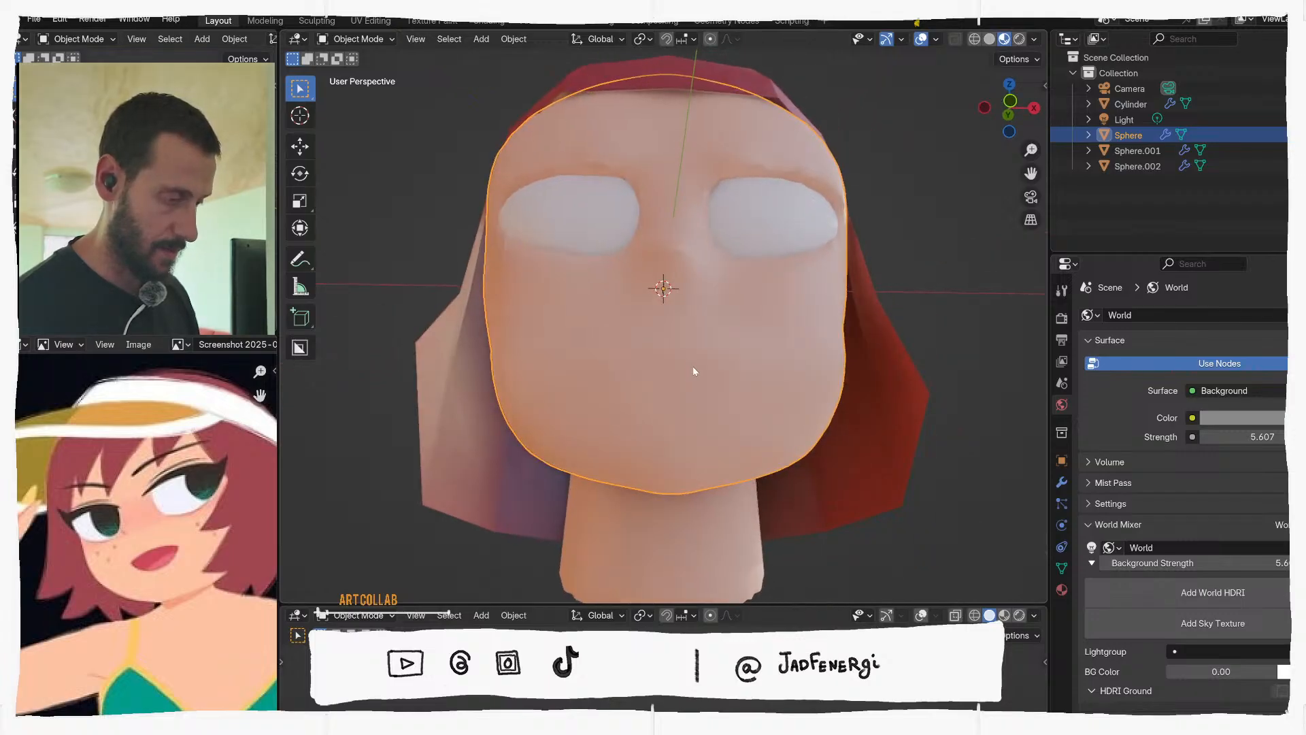
{"action": "left_click", "coordinate": [870, 388]}
{"action": "key", "text": "Tab"}
{"action": "middle_click_drag", "start_coordinate": [870, 388], "coordinate": [760, 371]}
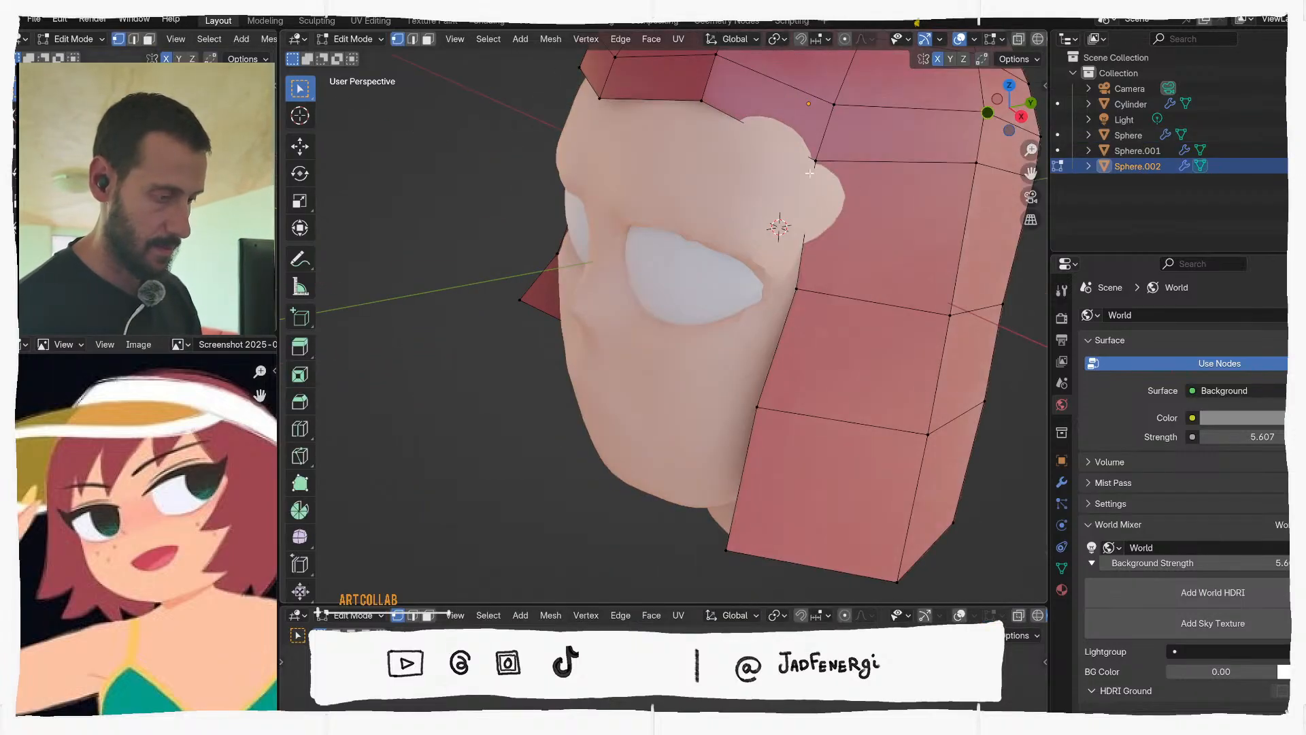
{"action": "key", "text": "KP_1"}
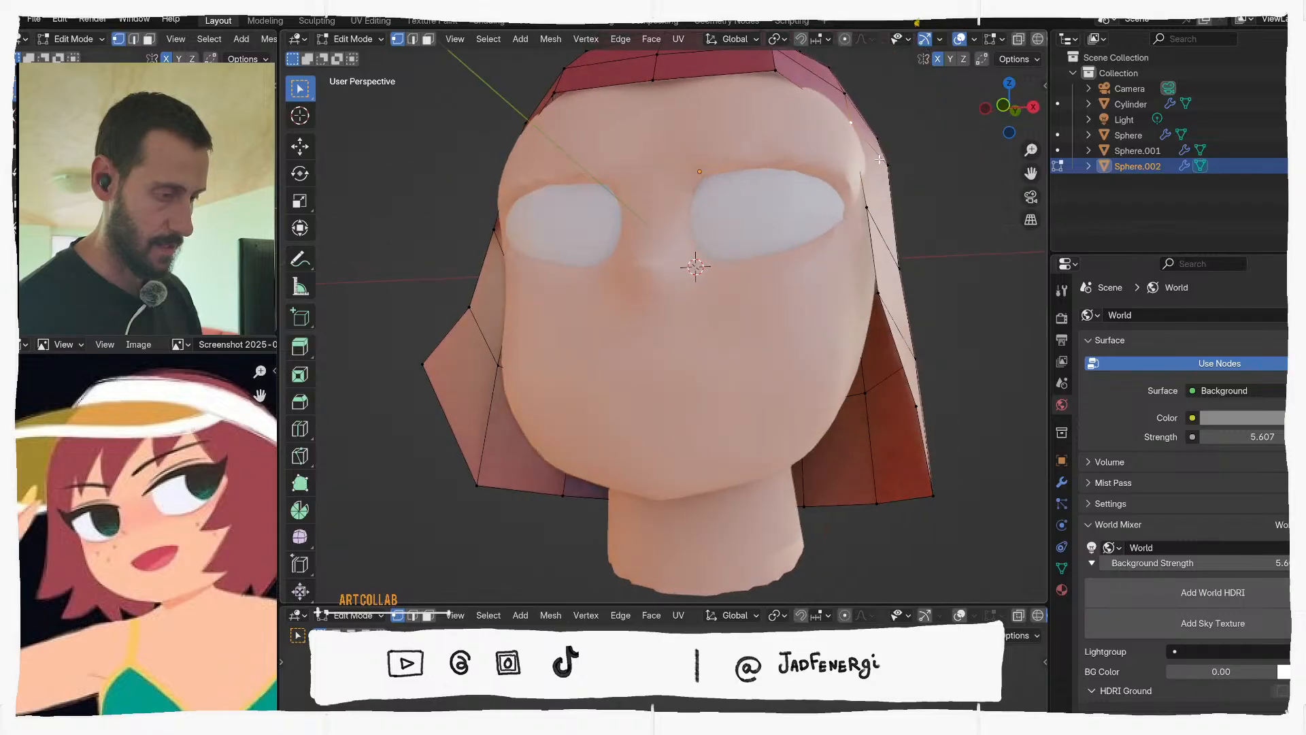
{"action": "key", "text": "g"}
{"action": "left_click", "coordinate": [904, 167]}
{"action": "middle_click_drag", "start_coordinate": [904, 167], "coordinate": [752, 197]}
{"action": "scroll", "coordinate": [796, 183], "scroll_direction": "down", "scroll_amount": 4}
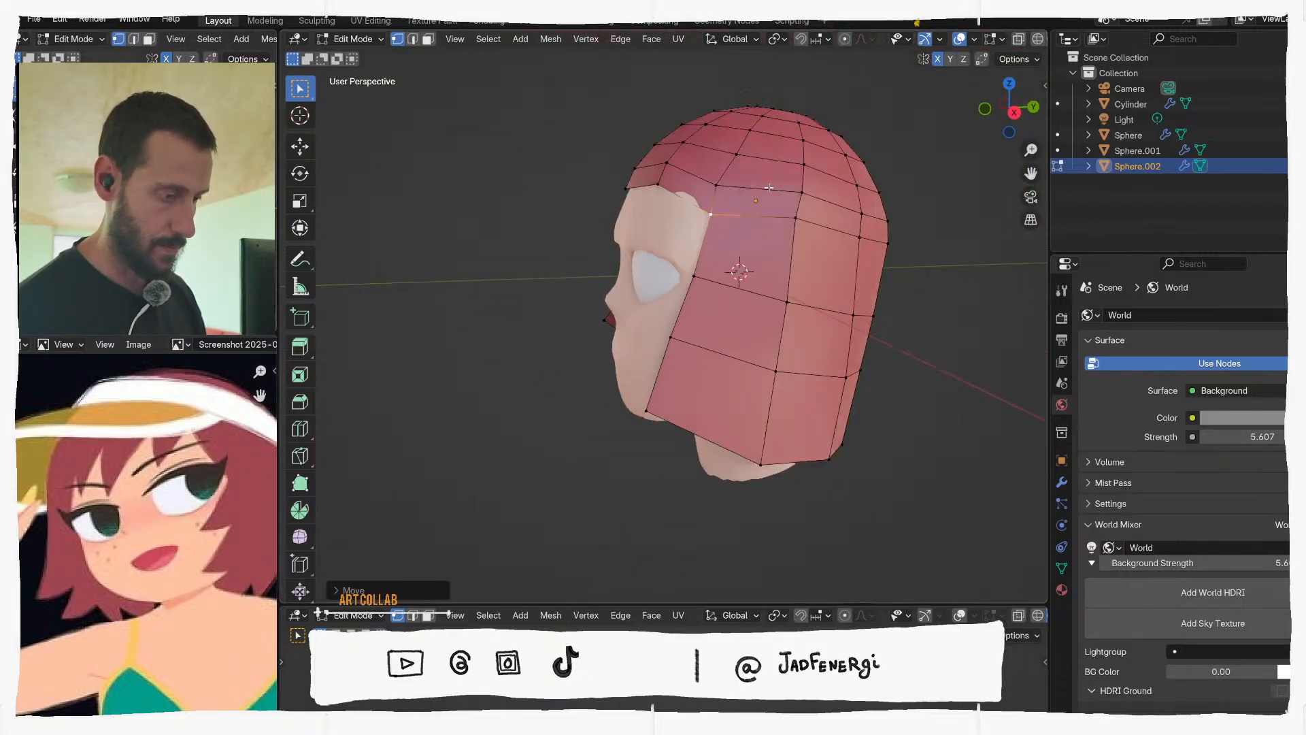
Delete the lowest row of hair faces across the forehead to raise the hairline
{"action": "left_click", "coordinate": [666, 192]}
{"action": "scroll", "coordinate": [664, 186], "scroll_direction": "up", "scroll_amount": 1}
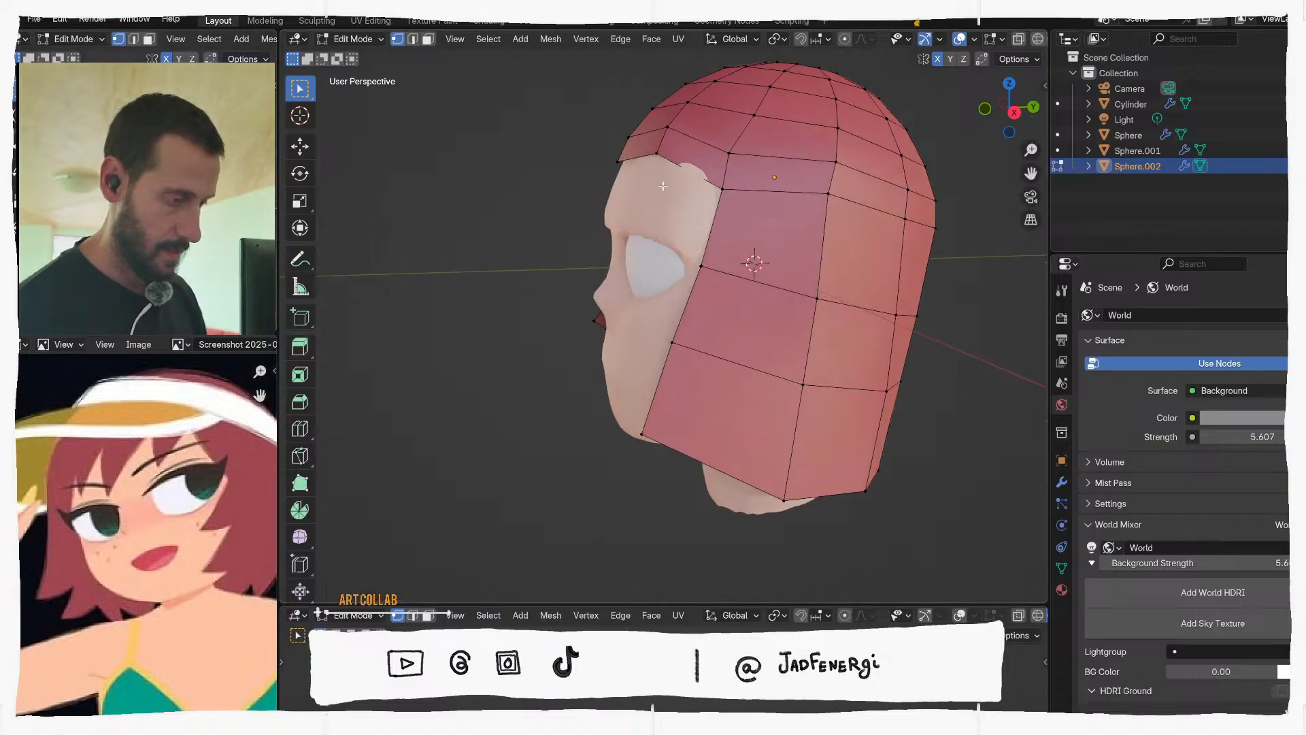
{"action": "left_click", "coordinate": [677, 152]}
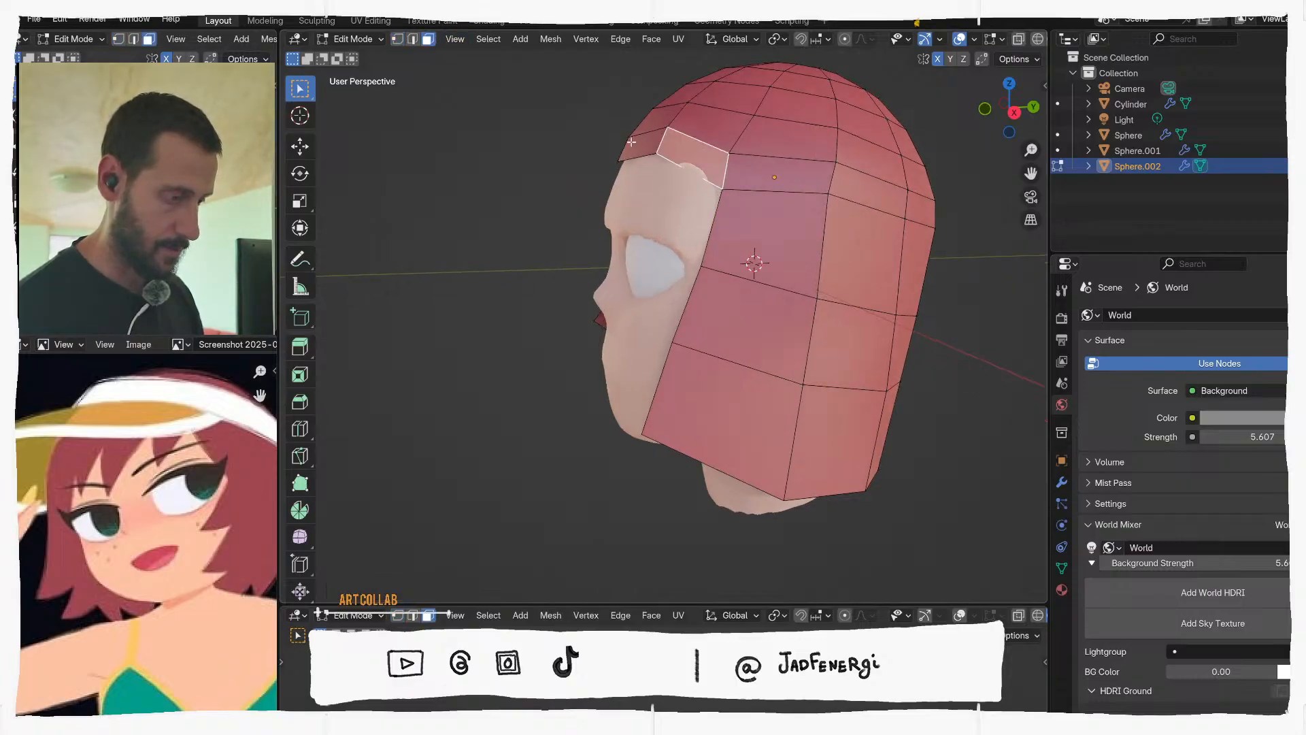
{"action": "left_click", "coordinate": [641, 146], "text": "shift"}
{"action": "middle_click_drag", "start_coordinate": [636, 156], "coordinate": [731, 184]}
{"action": "left_click", "coordinate": [631, 177], "text": "shift"}
{"action": "middle_click_drag", "start_coordinate": [582, 191], "coordinate": [591, 191]}
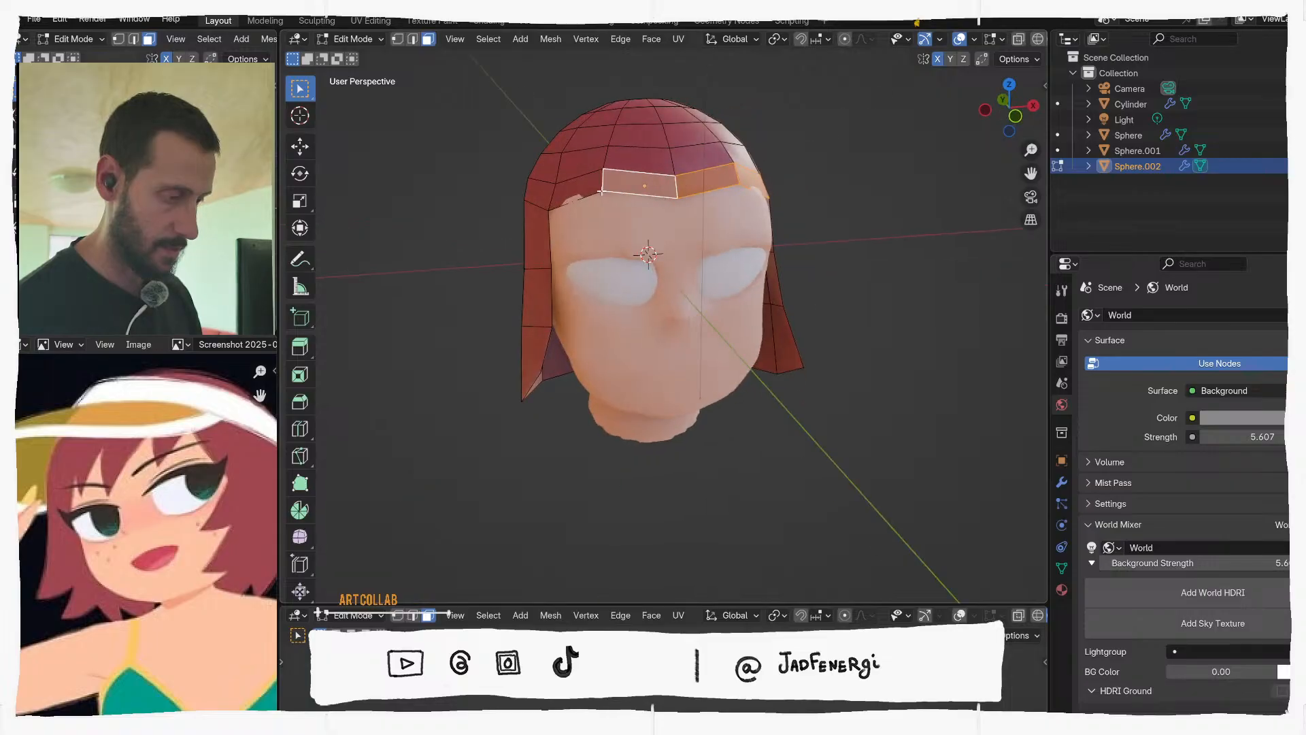
{"action": "left_click", "coordinate": [594, 192], "text": "shift"}
{"action": "key", "text": "x"}
{"action": "left_click", "coordinate": [585, 192]}
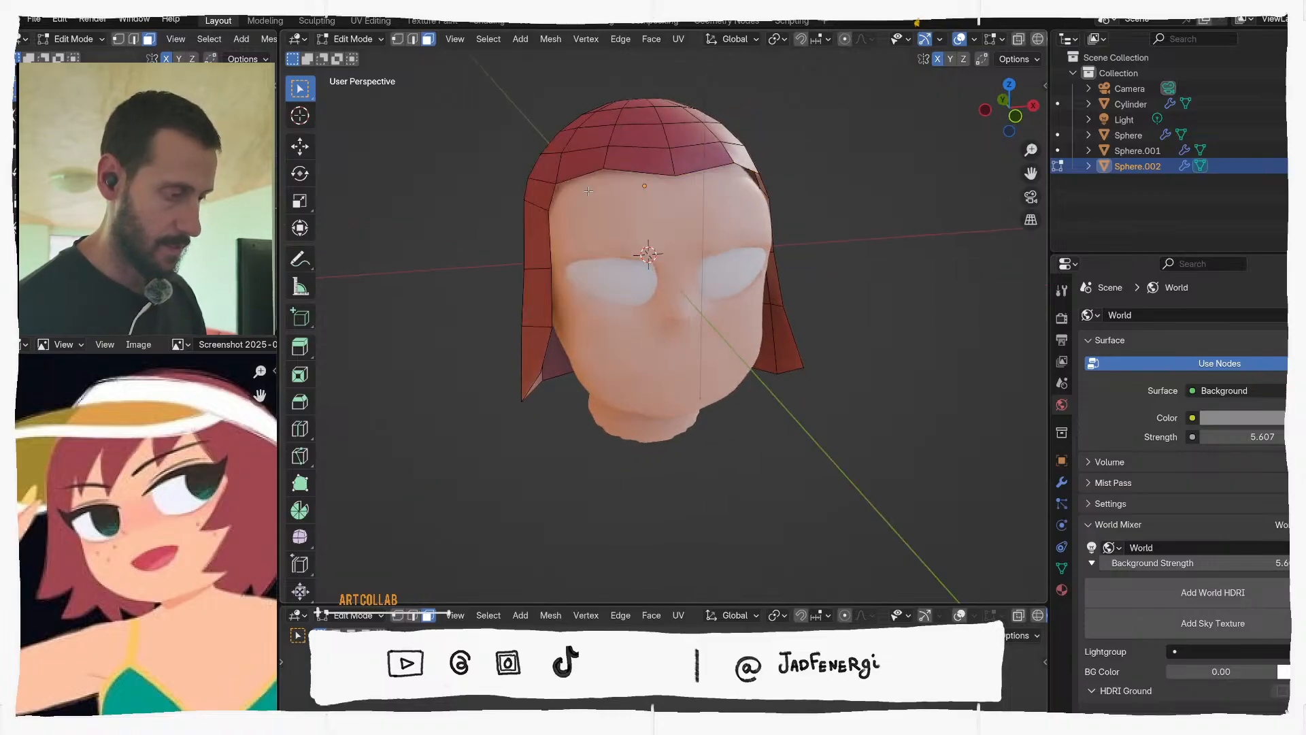
Return the hair to Object Mode and inspect the raised hairline from below
{"action": "key", "text": "ctrl+Tab"}
{"action": "left_click", "coordinate": [797, 214]}
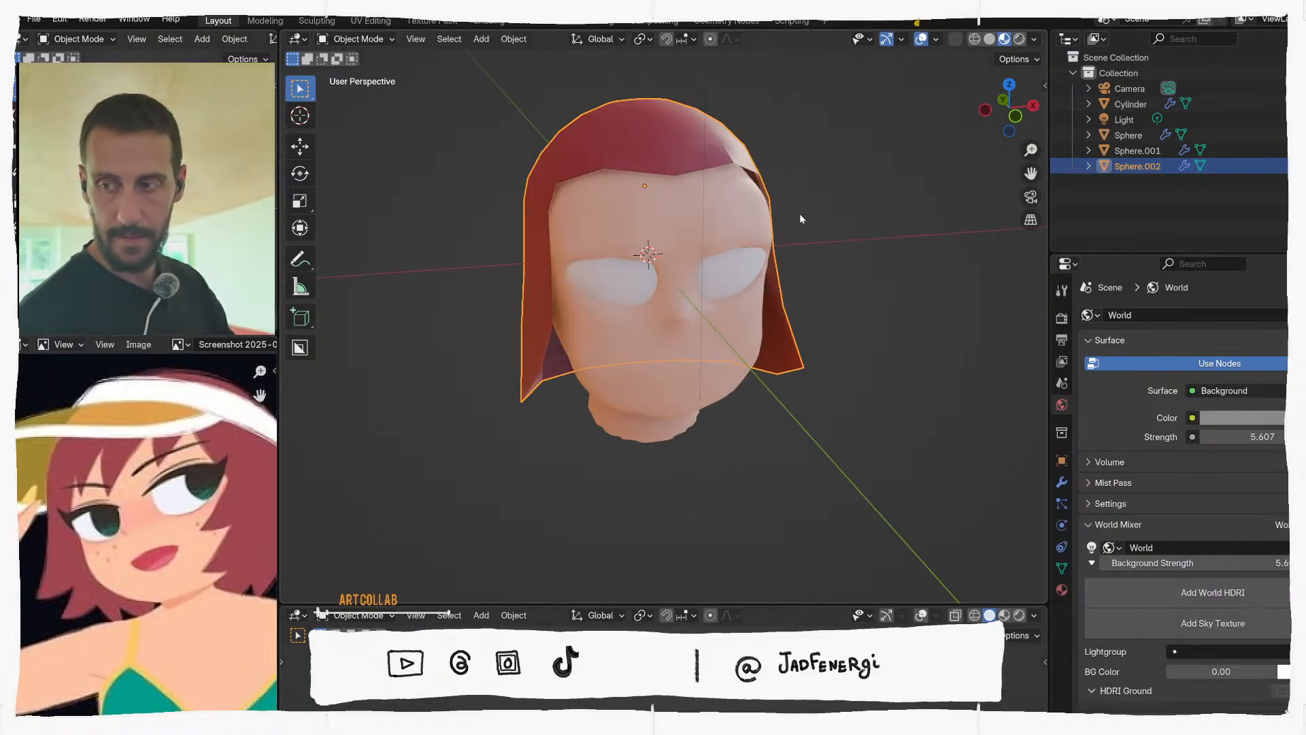
{"action": "middle_click_drag", "start_coordinate": [792, 272], "coordinate": [773, 213]}
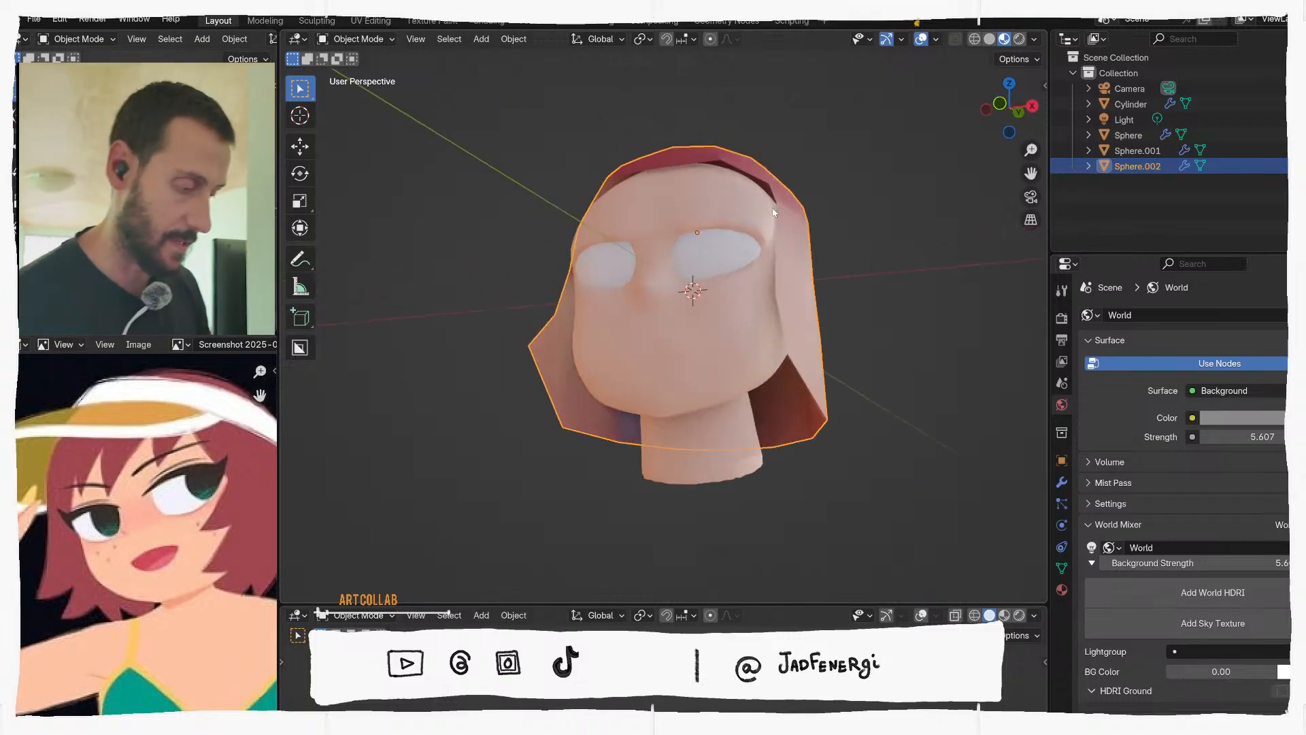
{"action": "scroll", "coordinate": [700, 310], "scroll_direction": "up", "scroll_amount": 1}
{"action": "middle_click_drag", "start_coordinate": [722, 276], "coordinate": [707, 283]}
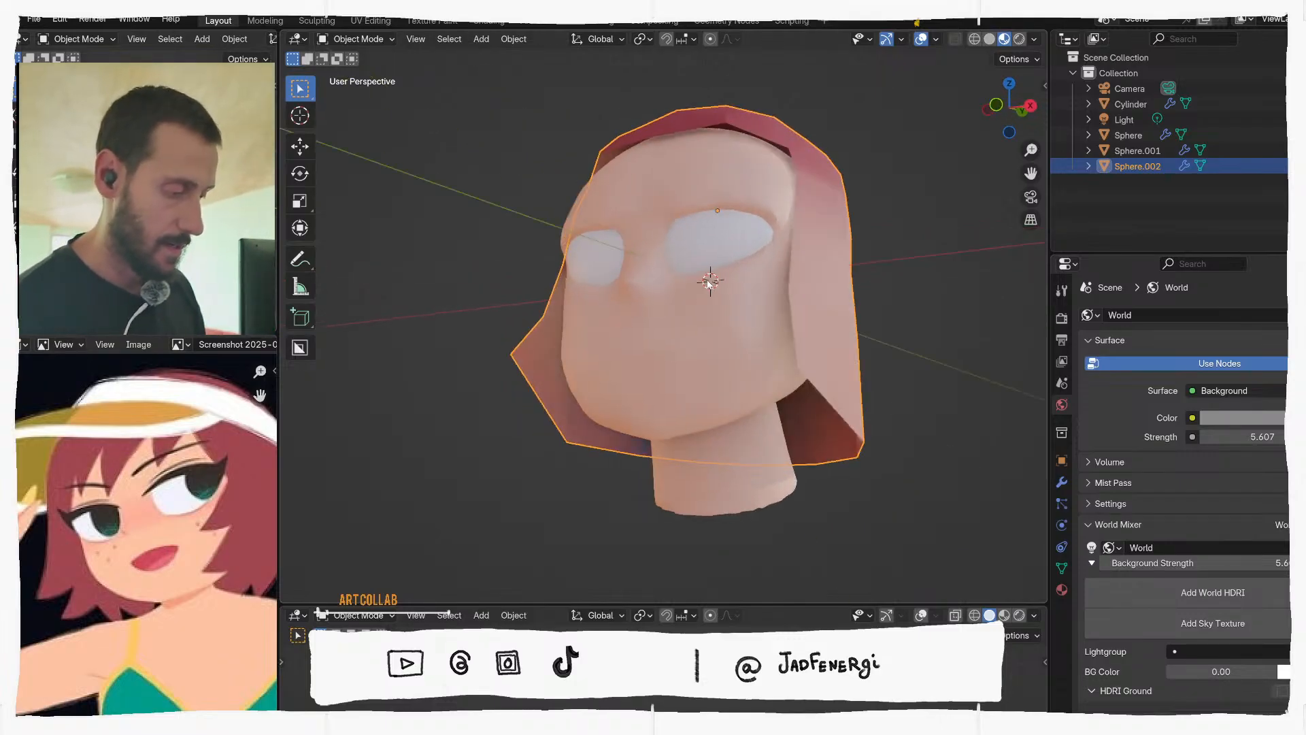
{"action": "scroll", "coordinate": [653, 355], "scroll_direction": "up", "scroll_amount": 1}
Return the head mesh to Sculpt Mode and turn on the wireframe overlay
{"action": "left_click", "coordinate": [660, 366]}
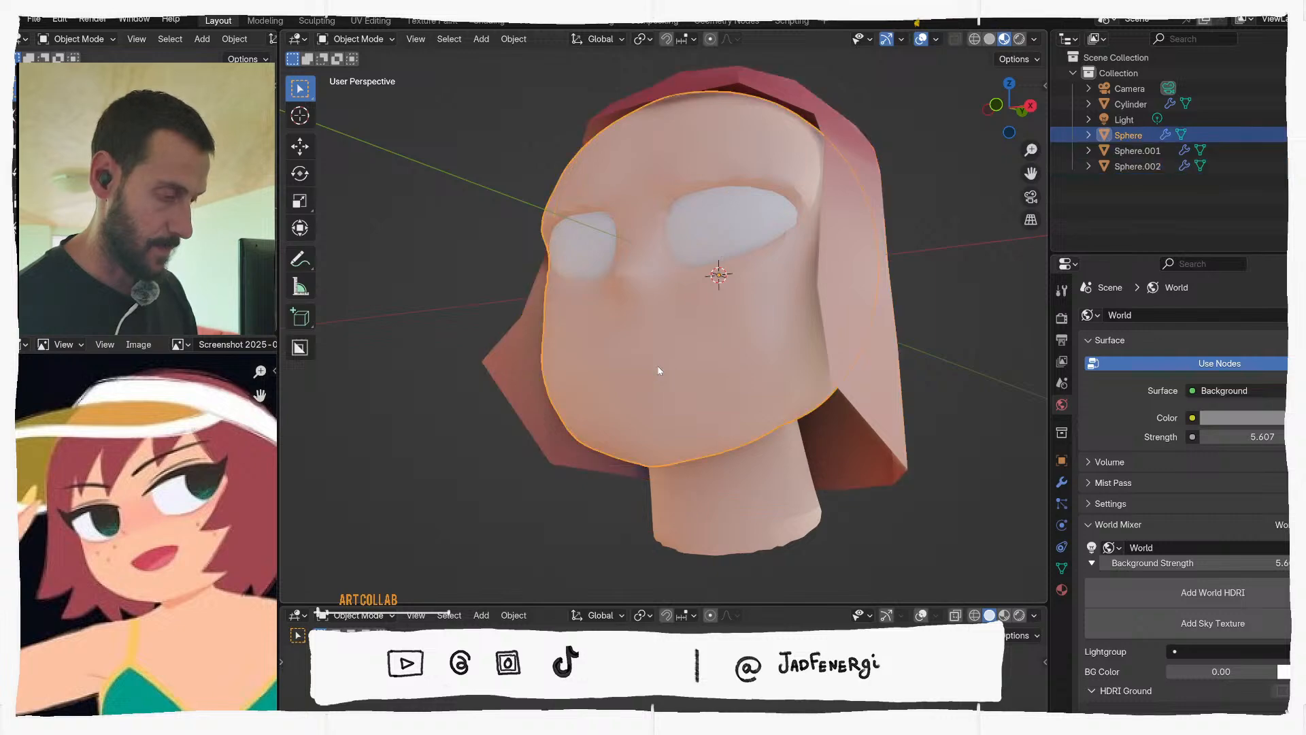
{"action": "key", "text": "ctrl+Tab"}
{"action": "left_click", "coordinate": [659, 455]}
{"action": "middle_click_drag", "start_coordinate": [643, 378], "coordinate": [650, 367]}
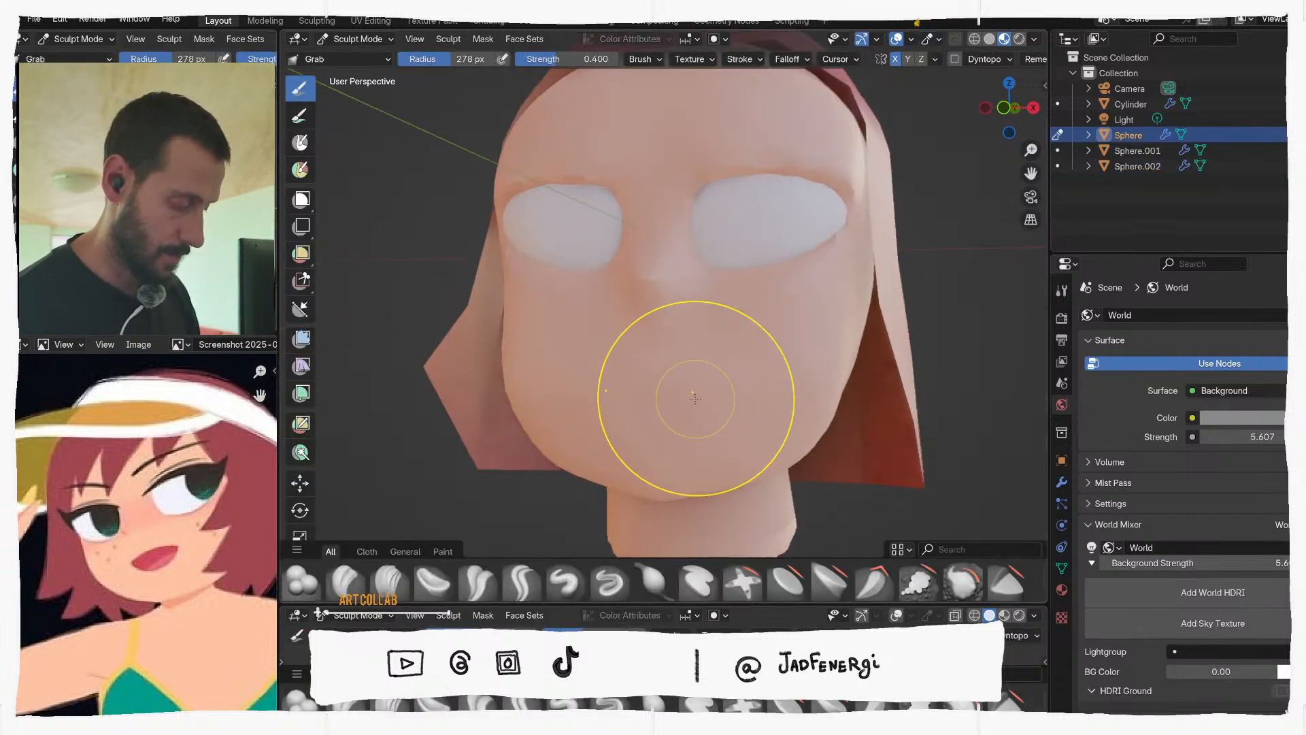
{"action": "key", "text": "q"}
{"action": "left_click", "coordinate": [612, 402]}
{"action": "scroll", "coordinate": [650, 353], "scroll_direction": "up", "scroll_amount": 1}
{"action": "scroll", "coordinate": [651, 353], "scroll_direction": "up", "scroll_amount": 2}
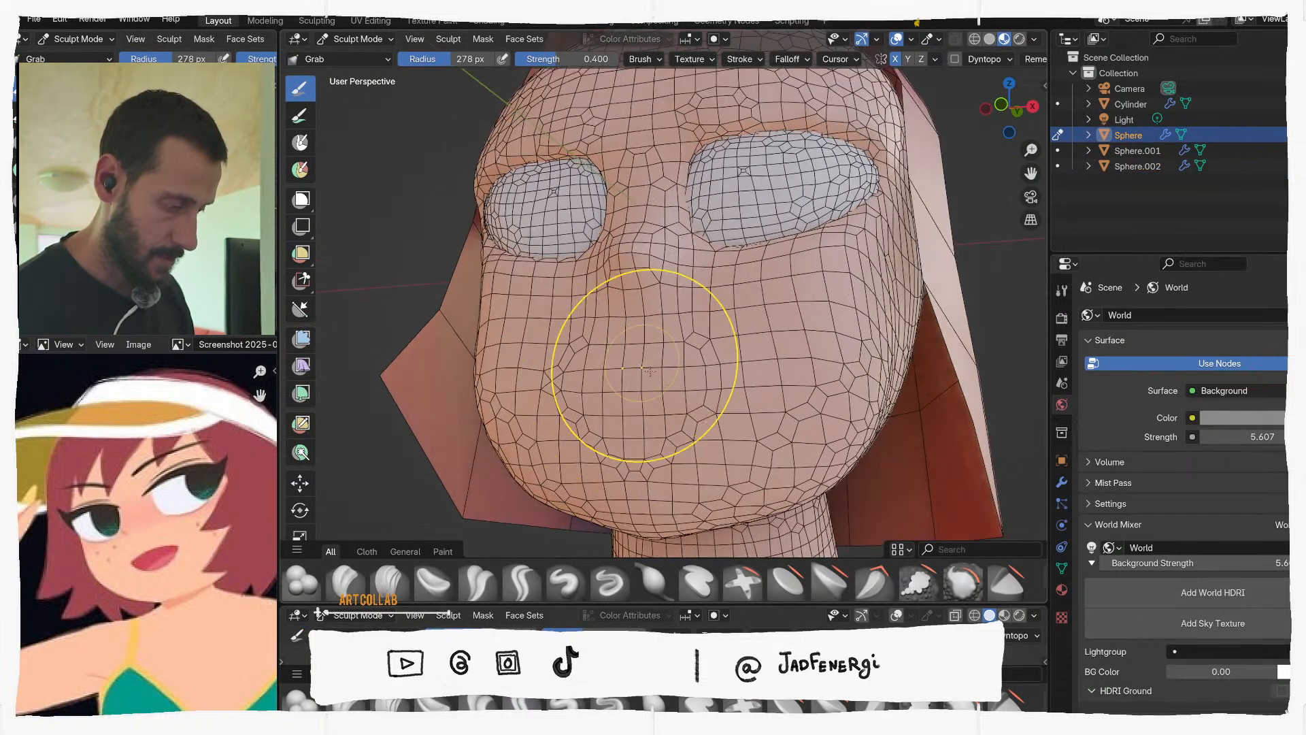
Reduce the Grab brush radius to 78 px for detail work around the mouth area
{"action": "key", "text": "f"}
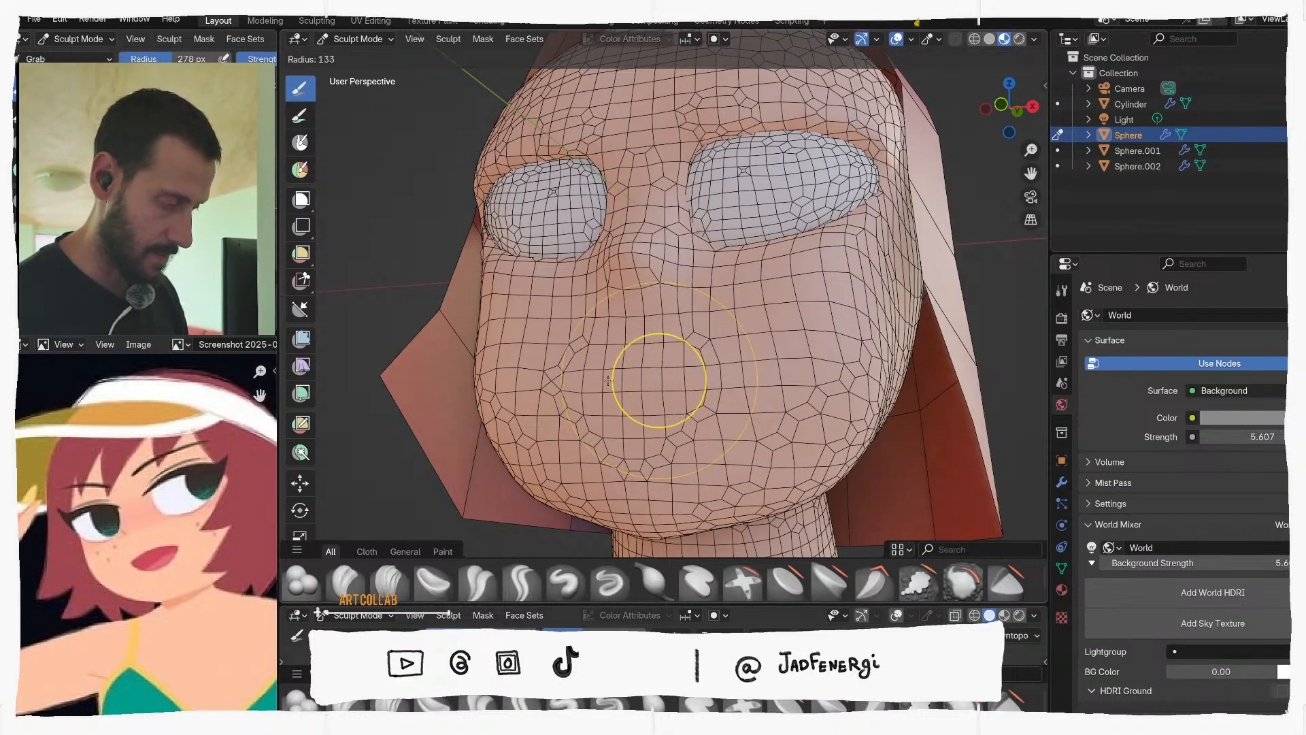
{"action": "left_click", "coordinate": [607, 379]}
{"action": "key", "text": "f"}
{"action": "left_click", "coordinate": [607, 443]}
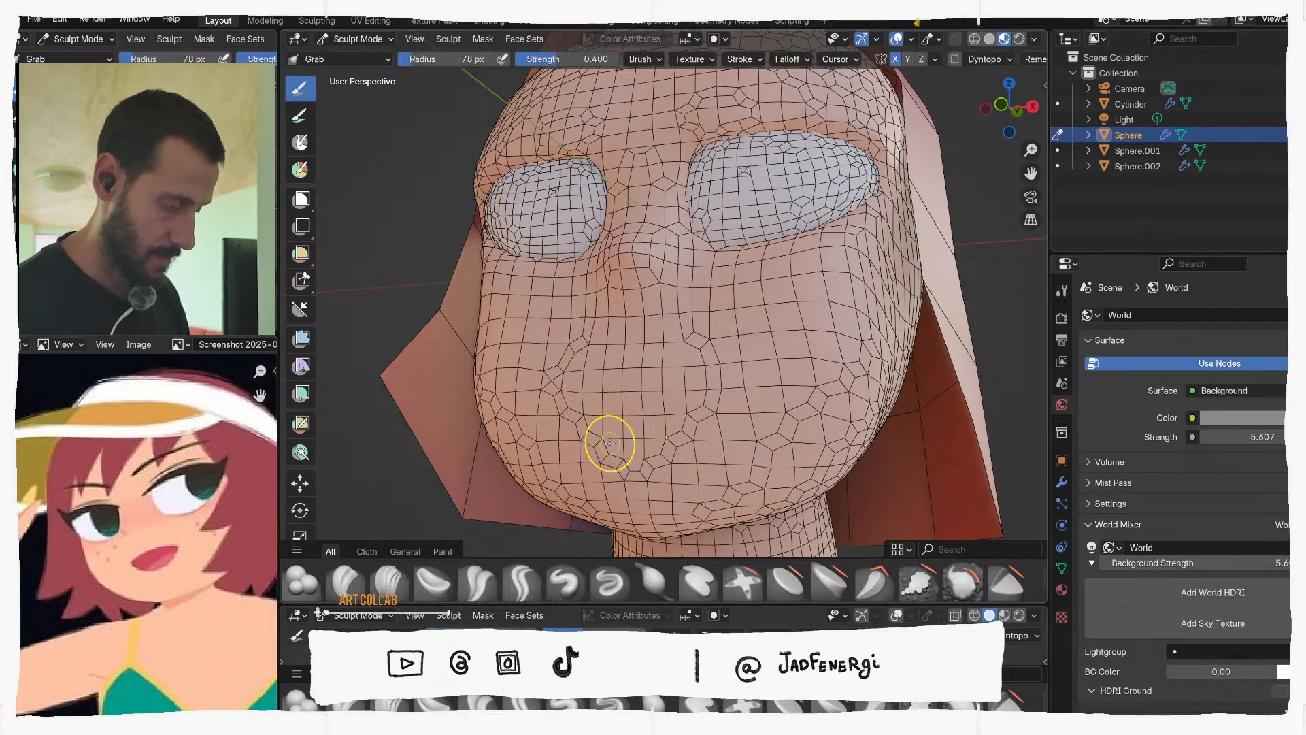
Set the Grab brush radius to 174 px and pull the mesh between nose and mouth slightly outward and down from the front view
{"action": "scroll", "coordinate": [633, 432], "scroll_direction": "up", "scroll_amount": 2}
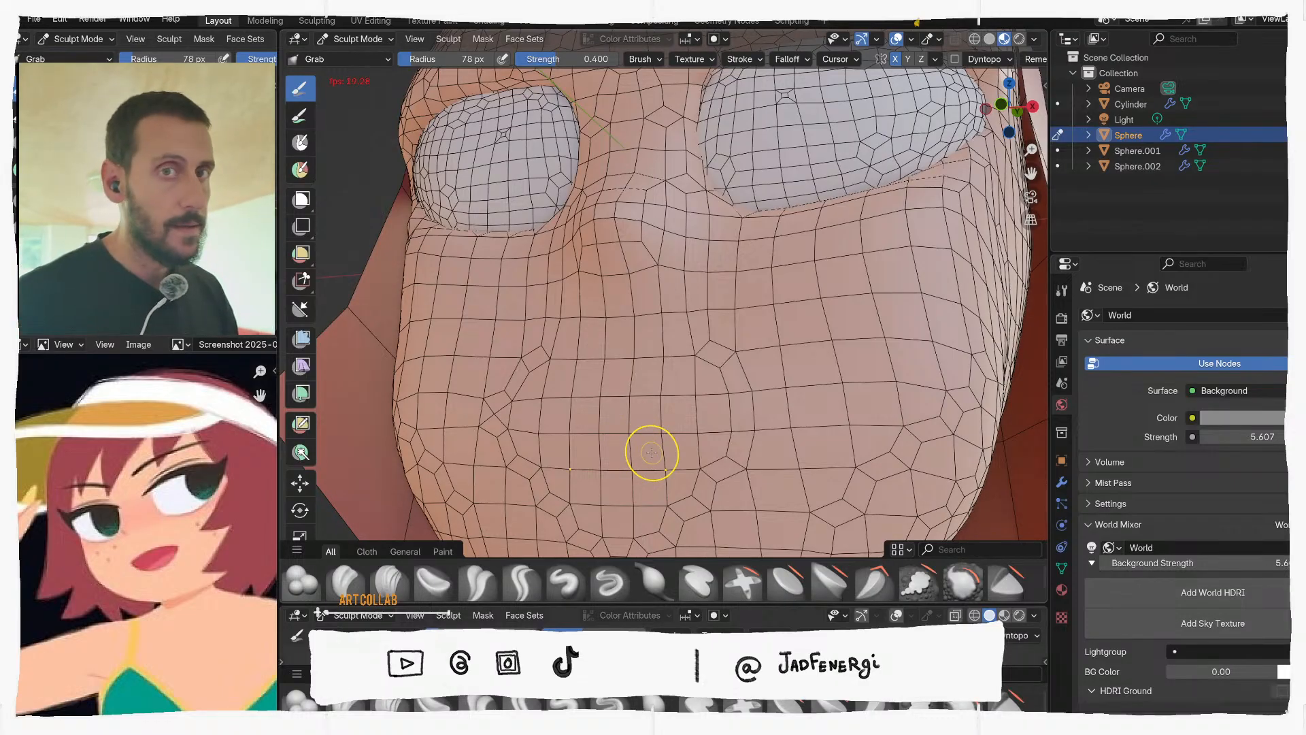
{"action": "middle_click_drag", "start_coordinate": [798, 487], "coordinate": [711, 460]}
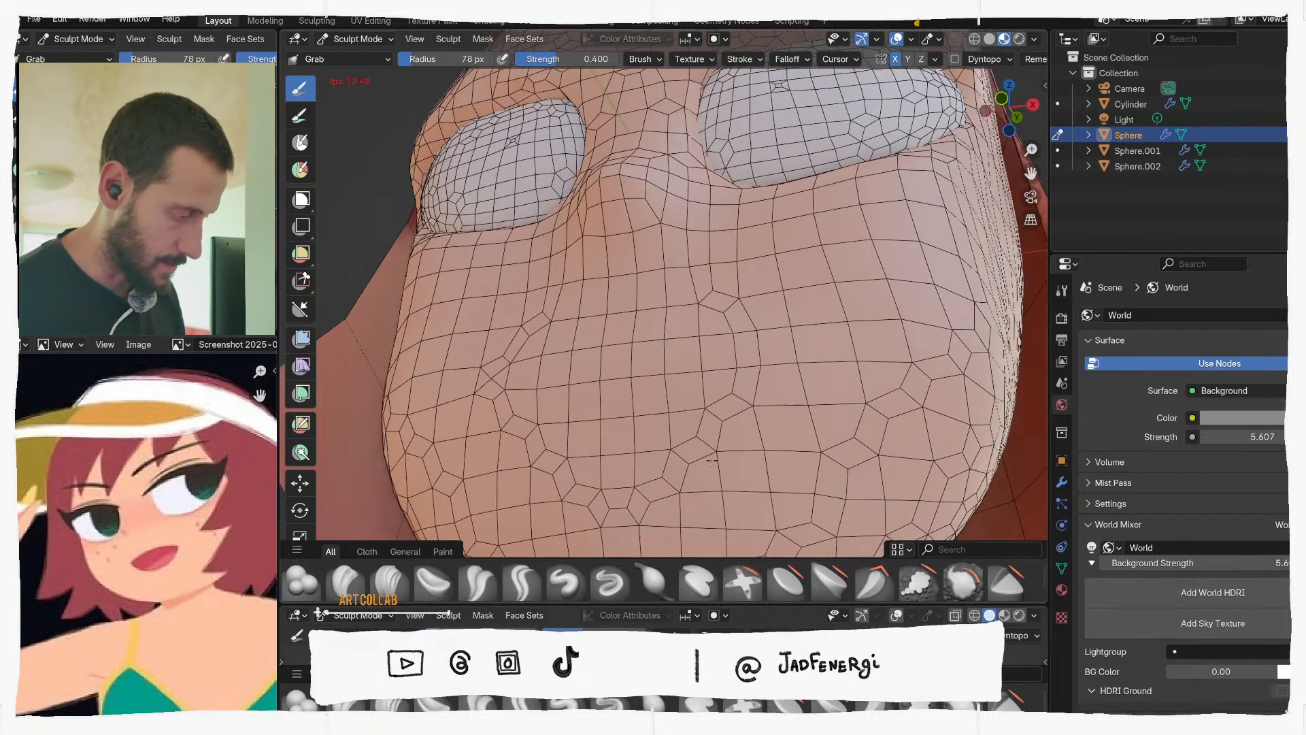
{"action": "key", "text": "f"}
{"action": "left_click", "coordinate": [611, 312]}
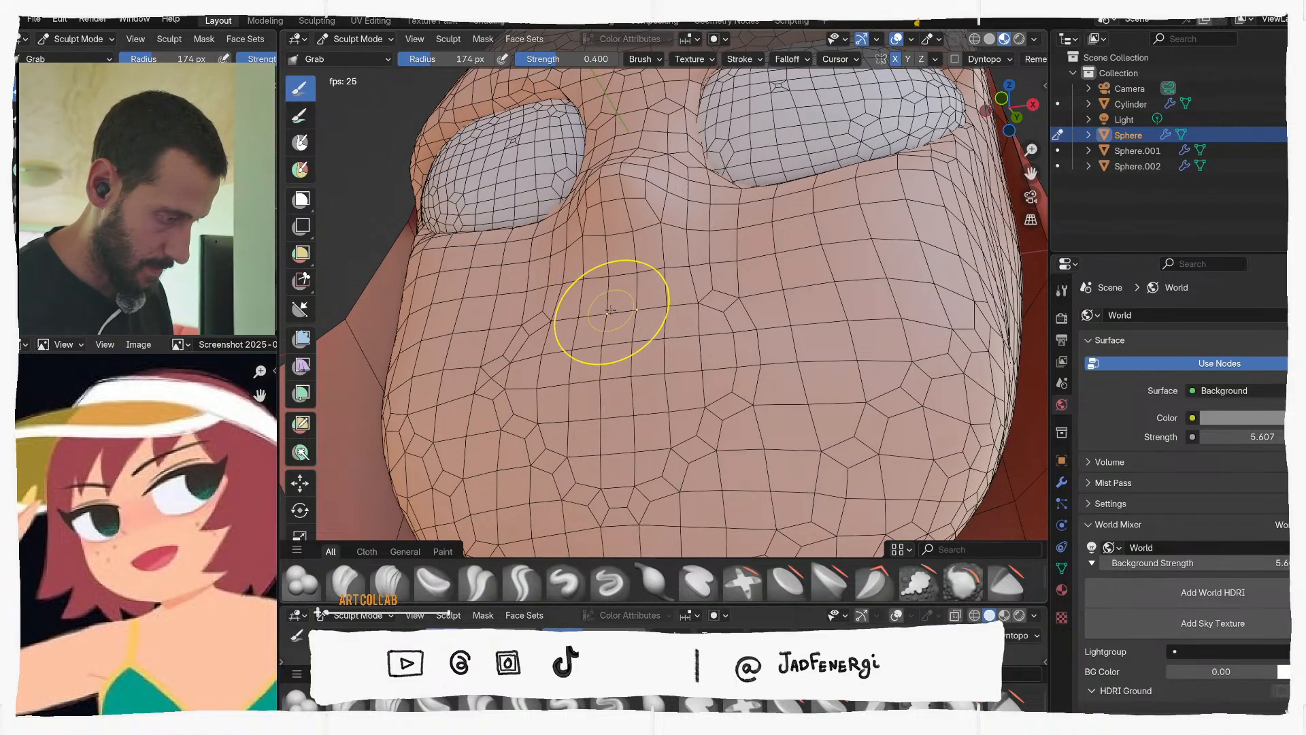
{"action": "key", "text": "KP_1"}
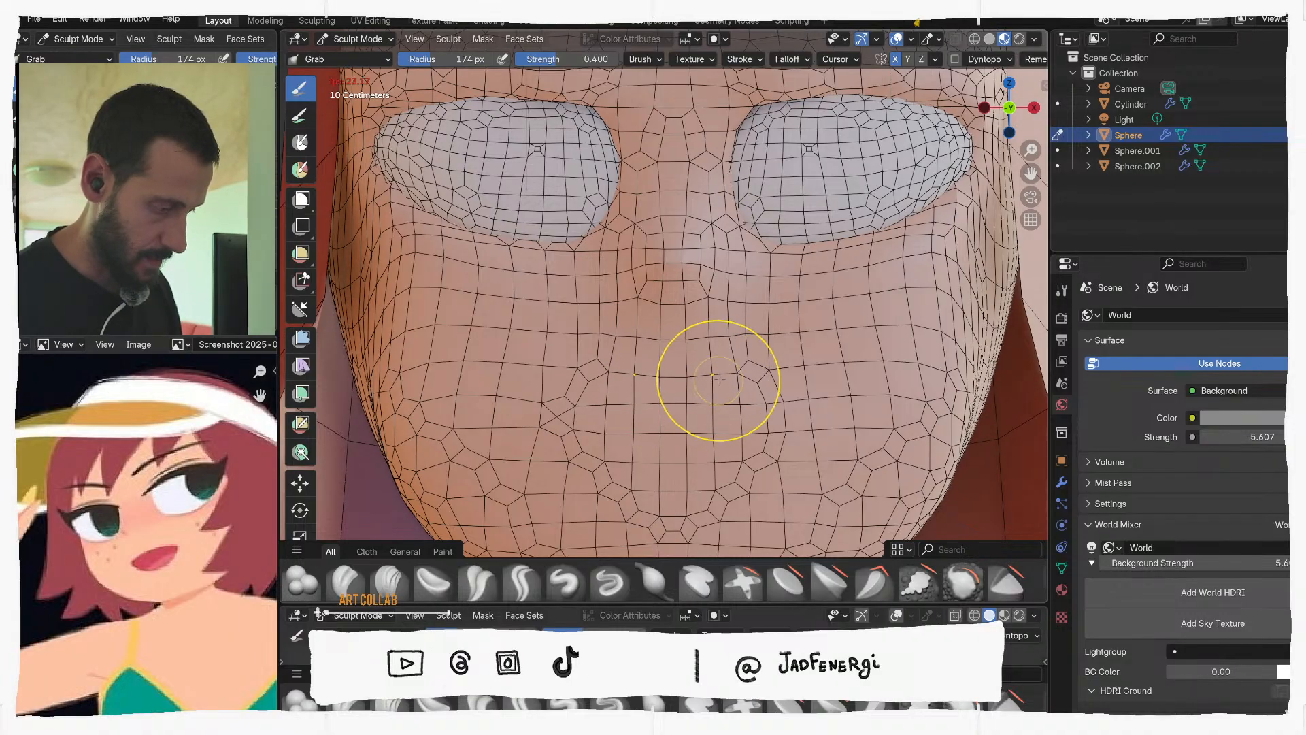
{"action": "left_click_drag", "start_coordinate": [739, 378], "coordinate": [753, 394]}
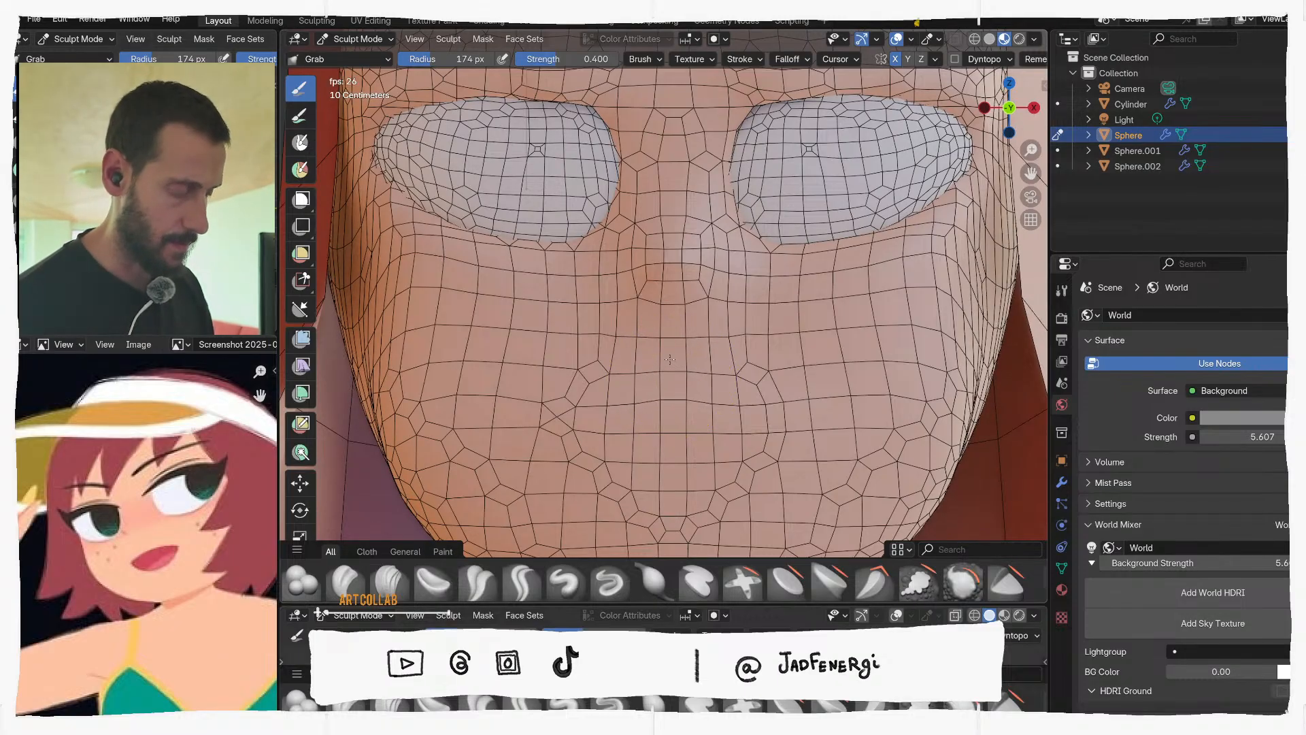
Reshape the chin and lower-lip area with Grab strokes at 273 px and 144 px radius
{"action": "key", "text": "f"}
{"action": "left_click", "coordinate": [722, 482]}
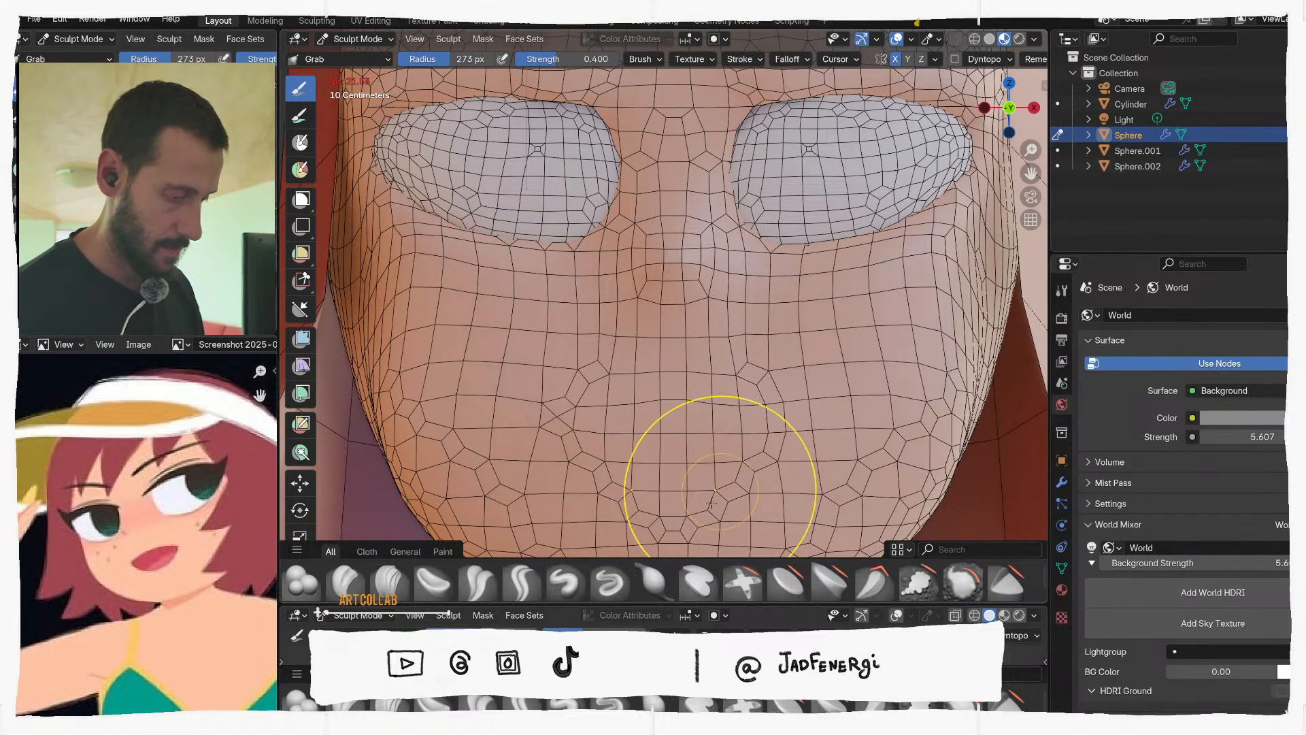
{"action": "left_click_drag", "start_coordinate": [702, 524], "coordinate": [692, 508]}
{"action": "key", "text": "f"}
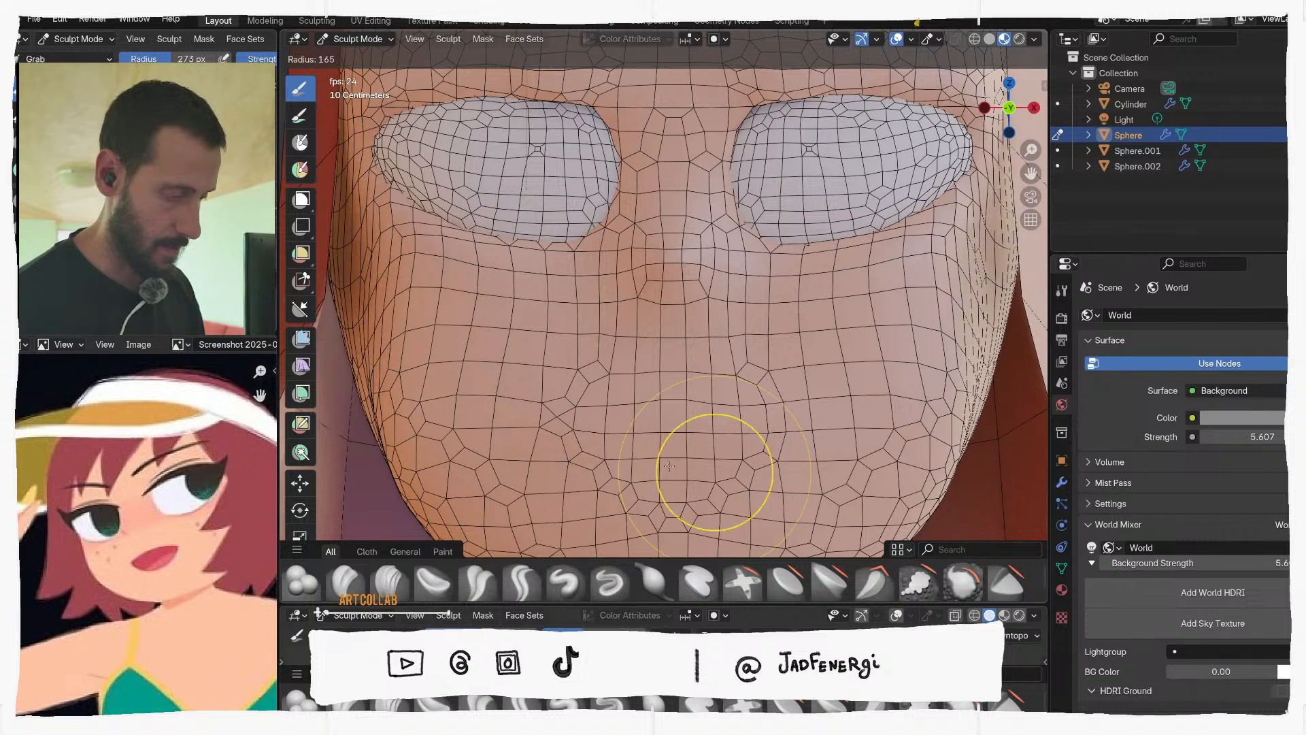
{"action": "left_click", "coordinate": [767, 468]}
{"action": "left_click_drag", "start_coordinate": [721, 474], "coordinate": [744, 459]}
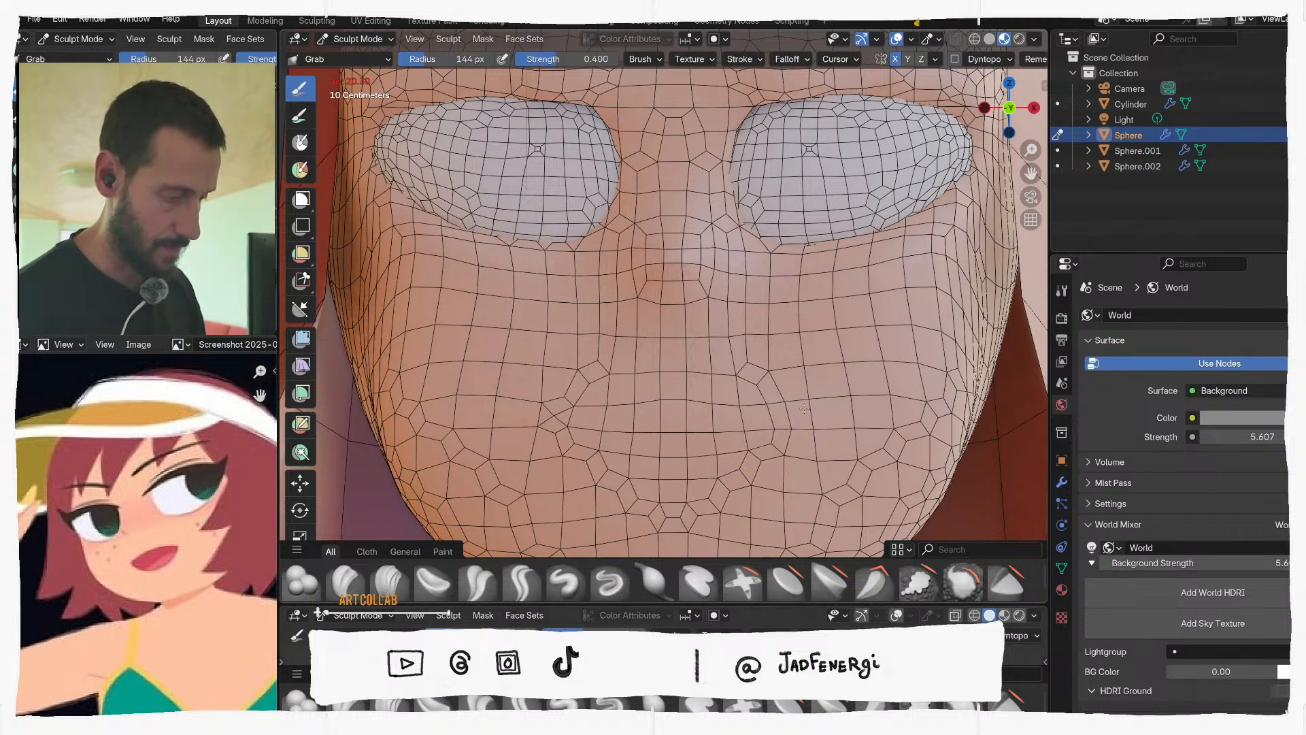
Set the Grab brush radius to 300 px and adjust the surface just below the nose from an underside view
{"action": "middle_click_drag", "start_coordinate": [793, 426], "coordinate": [647, 415]}
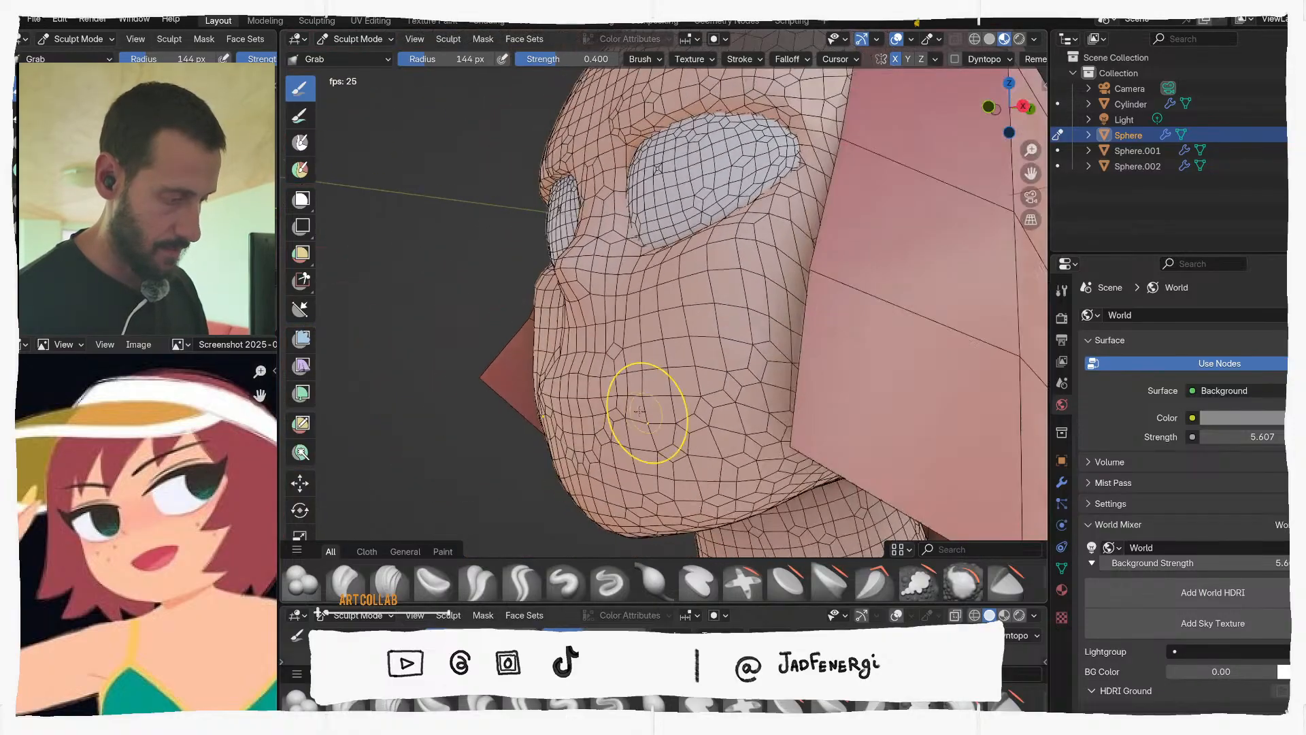
{"action": "scroll", "coordinate": [591, 386], "scroll_direction": "up", "scroll_amount": 5}
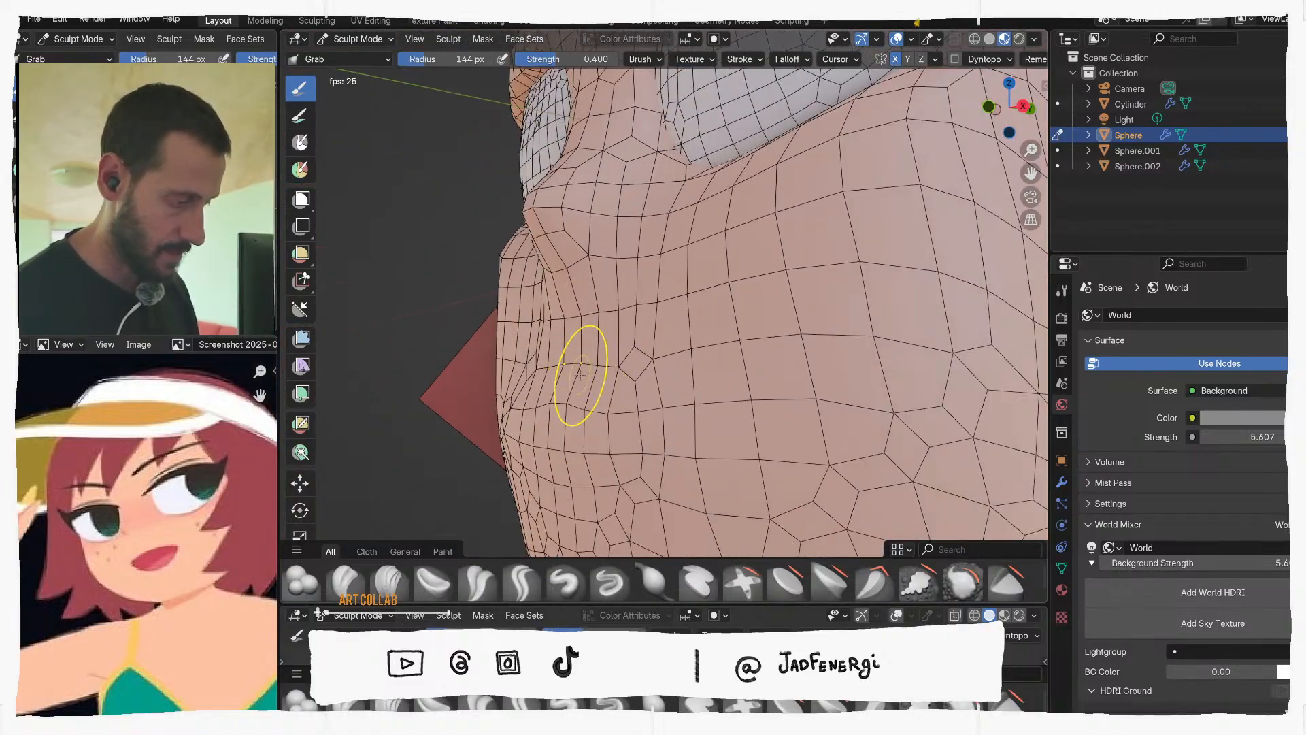
{"action": "mouse_move", "coordinate": [577, 415]}
{"action": "middle_mouse_down"}
{"action": "mouse_move", "coordinate": [575, 437]}
{"action": "mouse_move", "coordinate": [592, 308]}
{"action": "middle_mouse_up"}
{"action": "key", "text": "f"}
{"action": "left_click", "coordinate": [583, 438]}
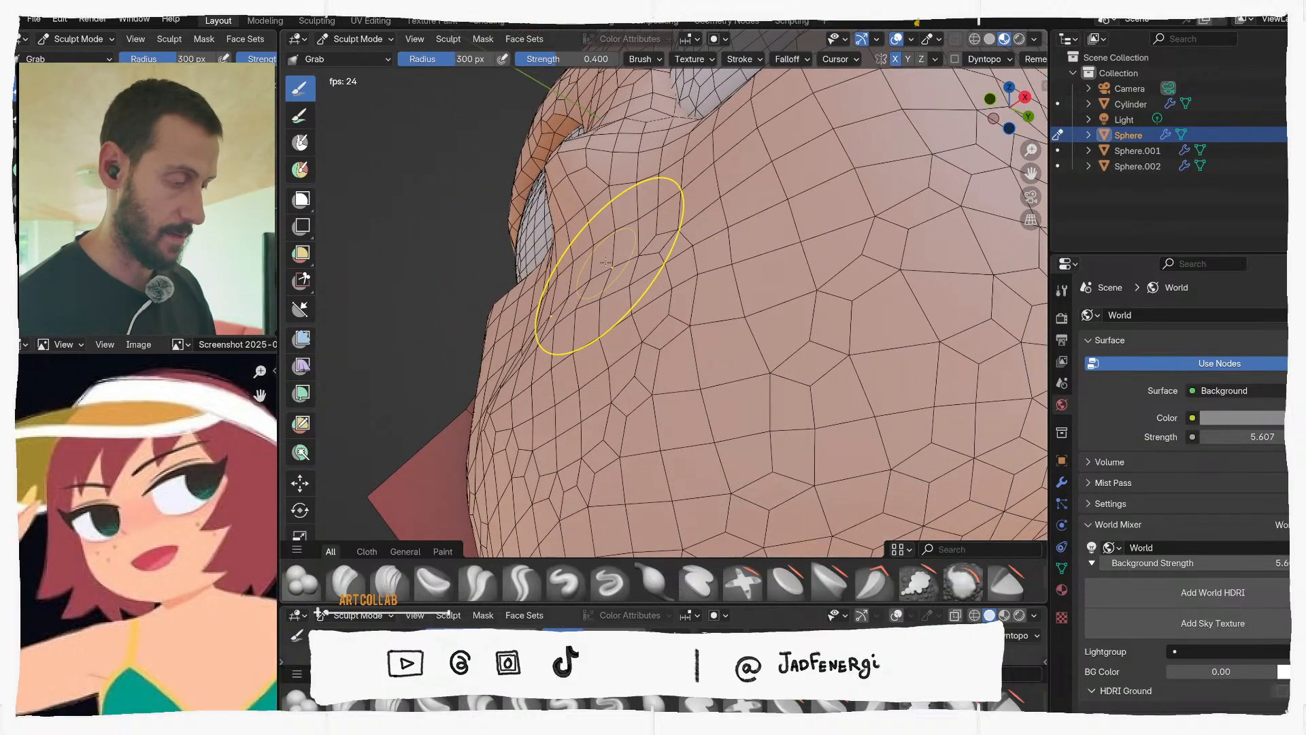
{"action": "middle_click_drag", "start_coordinate": [606, 262], "coordinate": [651, 225]}
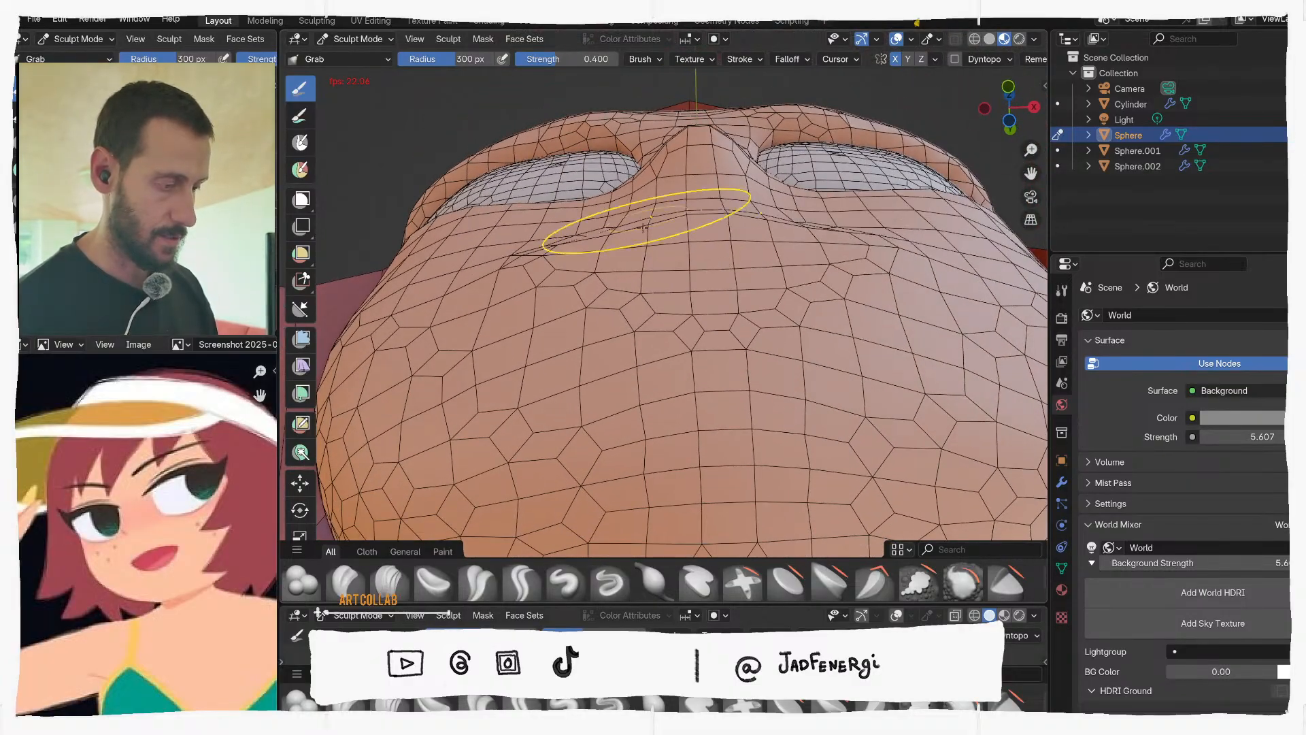
{"action": "left_click_drag", "start_coordinate": [643, 227], "coordinate": [633, 217]}
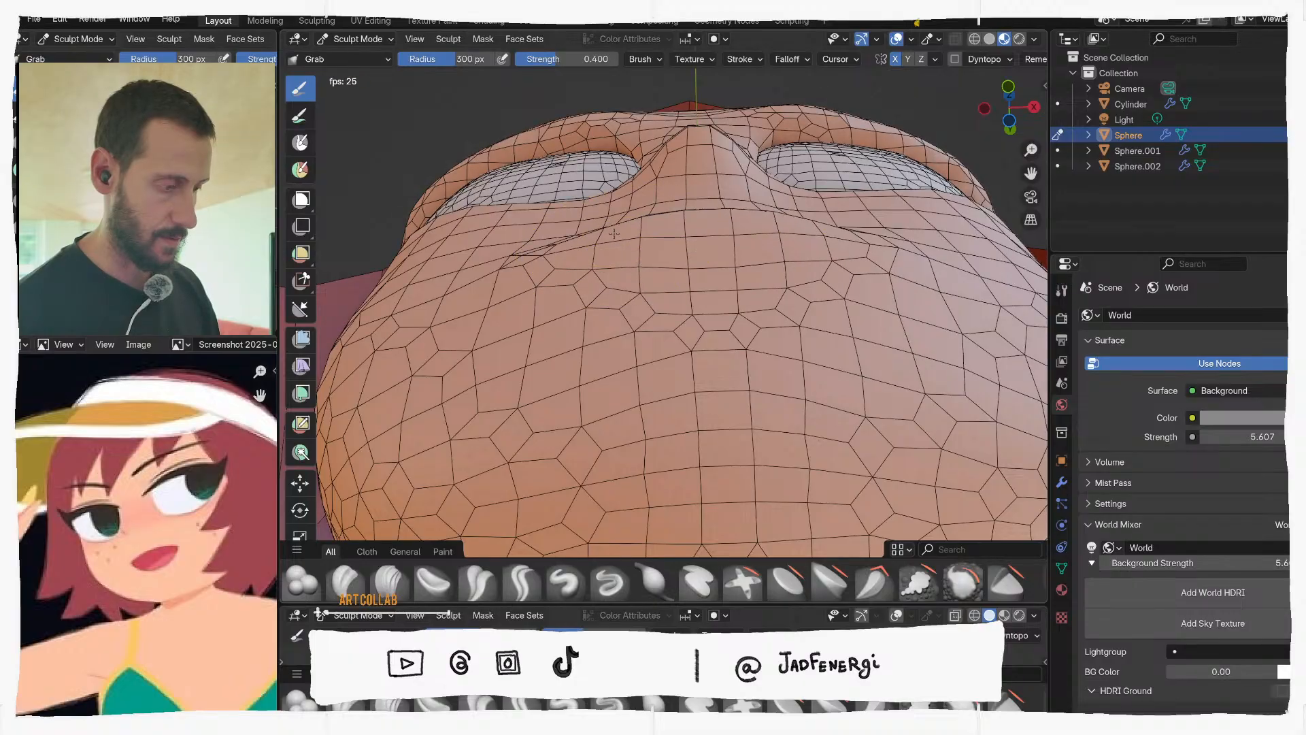
Refine the middle of the mouth area with small Grab strokes at 220 px and 133 px radius
{"action": "middle_click_drag", "start_coordinate": [638, 233], "coordinate": [753, 322]}
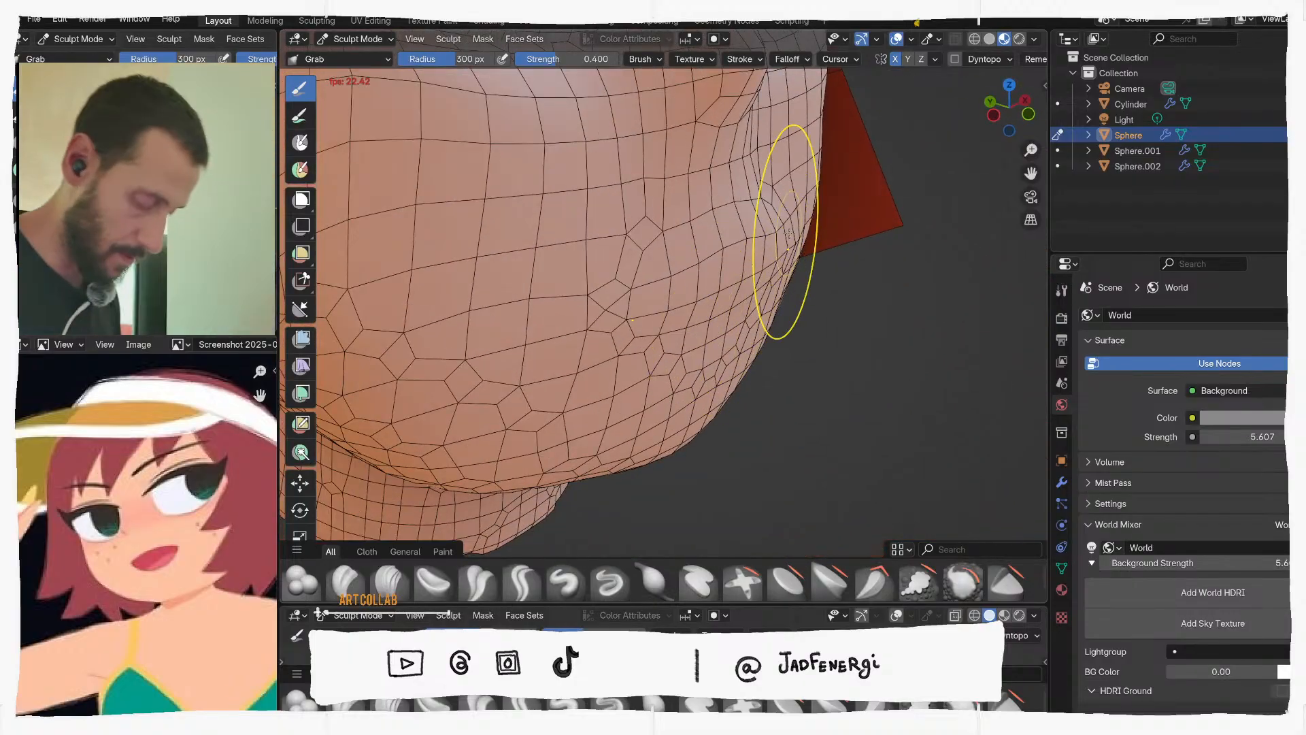
{"action": "middle_click_drag", "start_coordinate": [835, 303], "coordinate": [691, 291]}
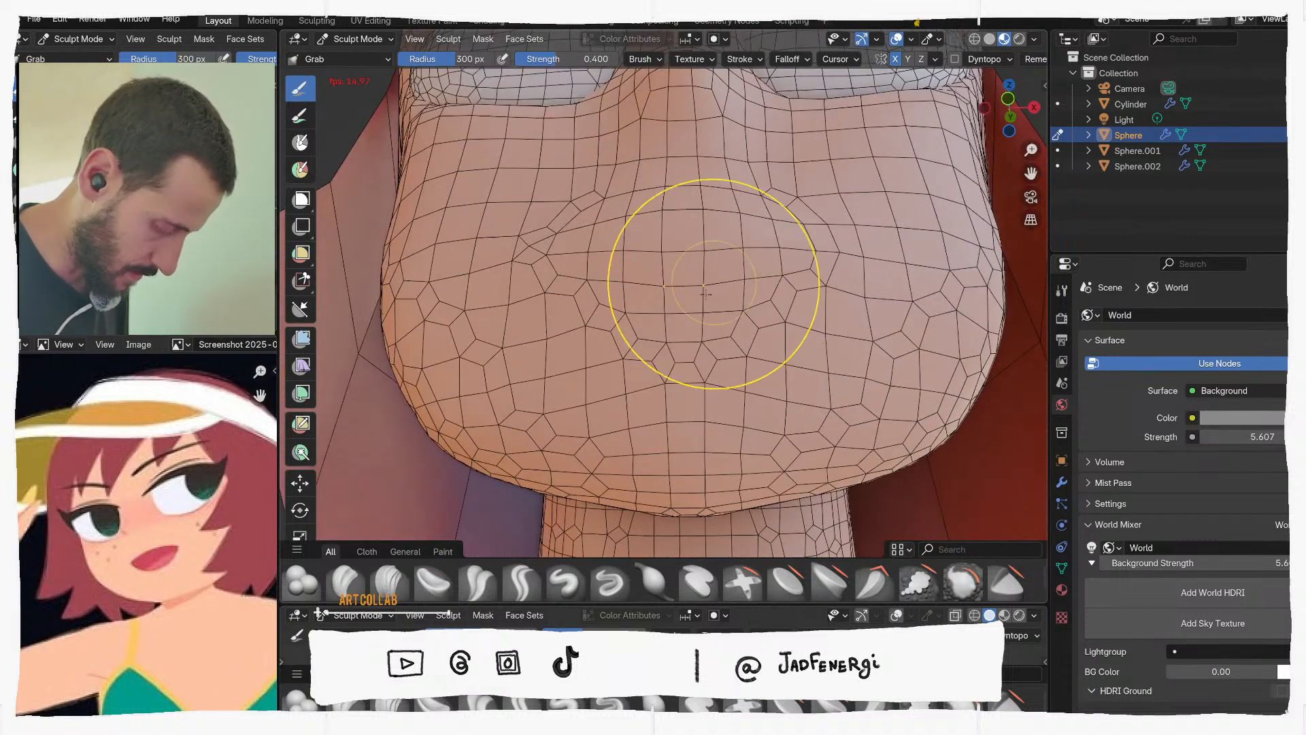
{"action": "key", "text": "f"}
{"action": "left_click", "coordinate": [665, 299]}
{"action": "left_click_drag", "start_coordinate": [670, 289], "coordinate": [668, 306]}
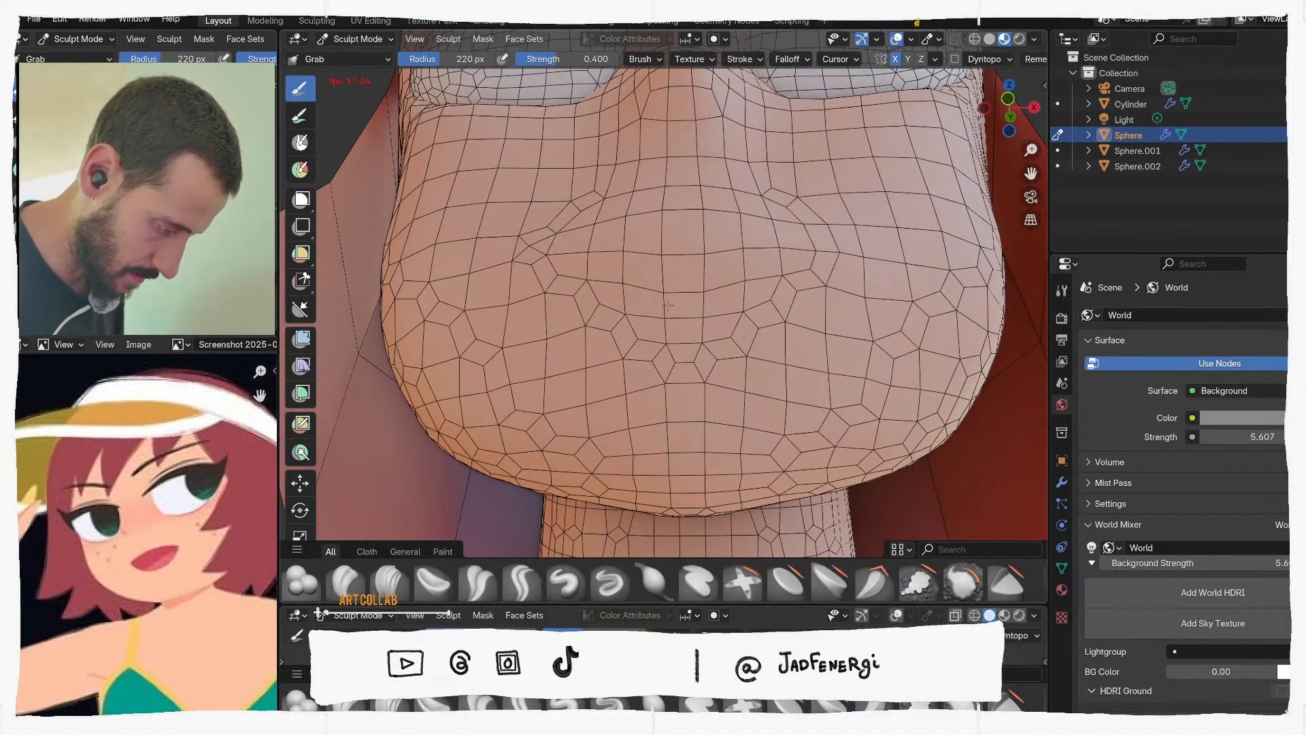
{"action": "key", "text": "f"}
{"action": "left_click", "coordinate": [738, 297]}
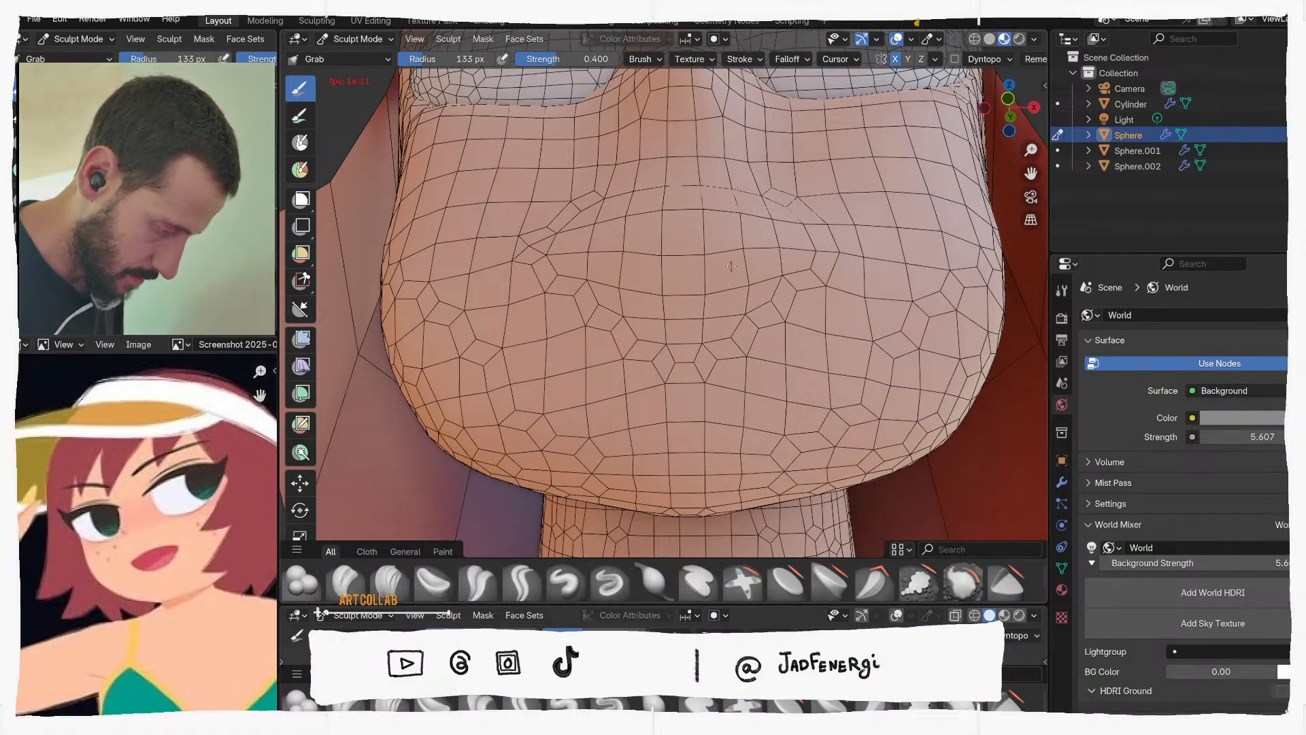
{"action": "mouse_move", "coordinate": [723, 277]}
{"action": "middle_mouse_down"}
{"action": "mouse_move", "coordinate": [718, 327]}
{"action": "mouse_move", "coordinate": [694, 239]}
{"action": "mouse_move", "coordinate": [672, 248]}
{"action": "middle_mouse_up"}
{"action": "left_click_drag", "start_coordinate": [633, 250], "coordinate": [632, 245]}
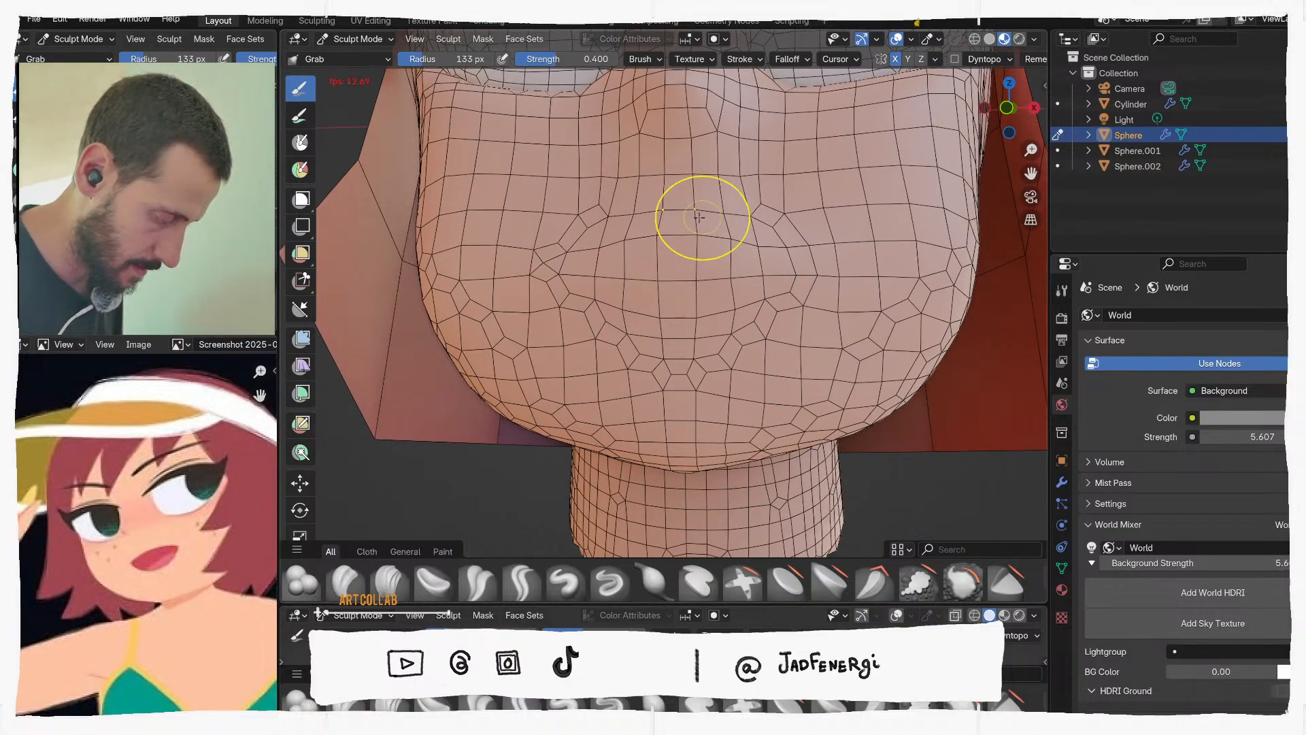
Enlarge the Grab brush radius to 481 px and examine the chin and jaw profile from both sides
{"action": "mouse_move", "coordinate": [761, 220]}
{"action": "middle_mouse_down"}
{"action": "mouse_move", "coordinate": [711, 228]}
{"action": "mouse_move", "coordinate": [741, 233]}
{"action": "middle_mouse_up"}
{"action": "scroll", "coordinate": [760, 207], "scroll_direction": "up", "scroll_amount": 1}
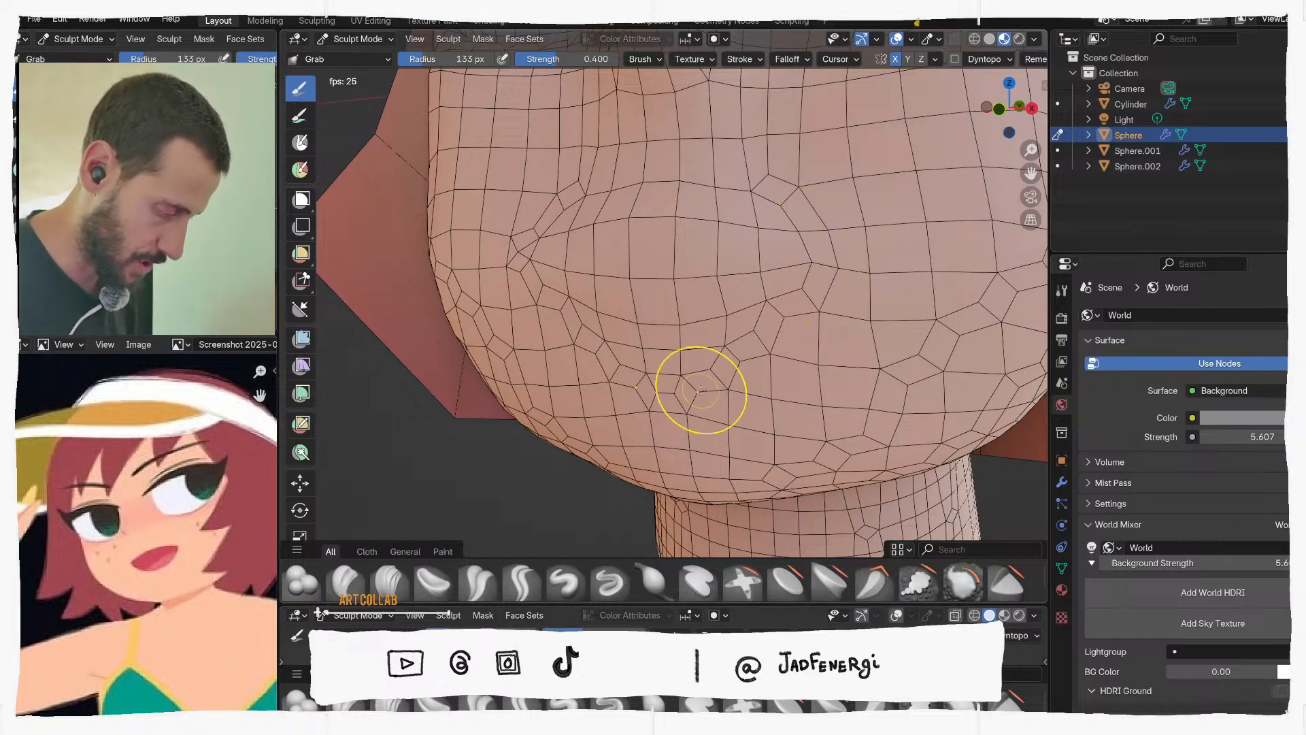
{"action": "mouse_move", "coordinate": [701, 390]}
{"action": "middle_mouse_down"}
{"action": "mouse_move", "coordinate": [732, 408]}
{"action": "mouse_move", "coordinate": [731, 425]}
{"action": "middle_mouse_up"}
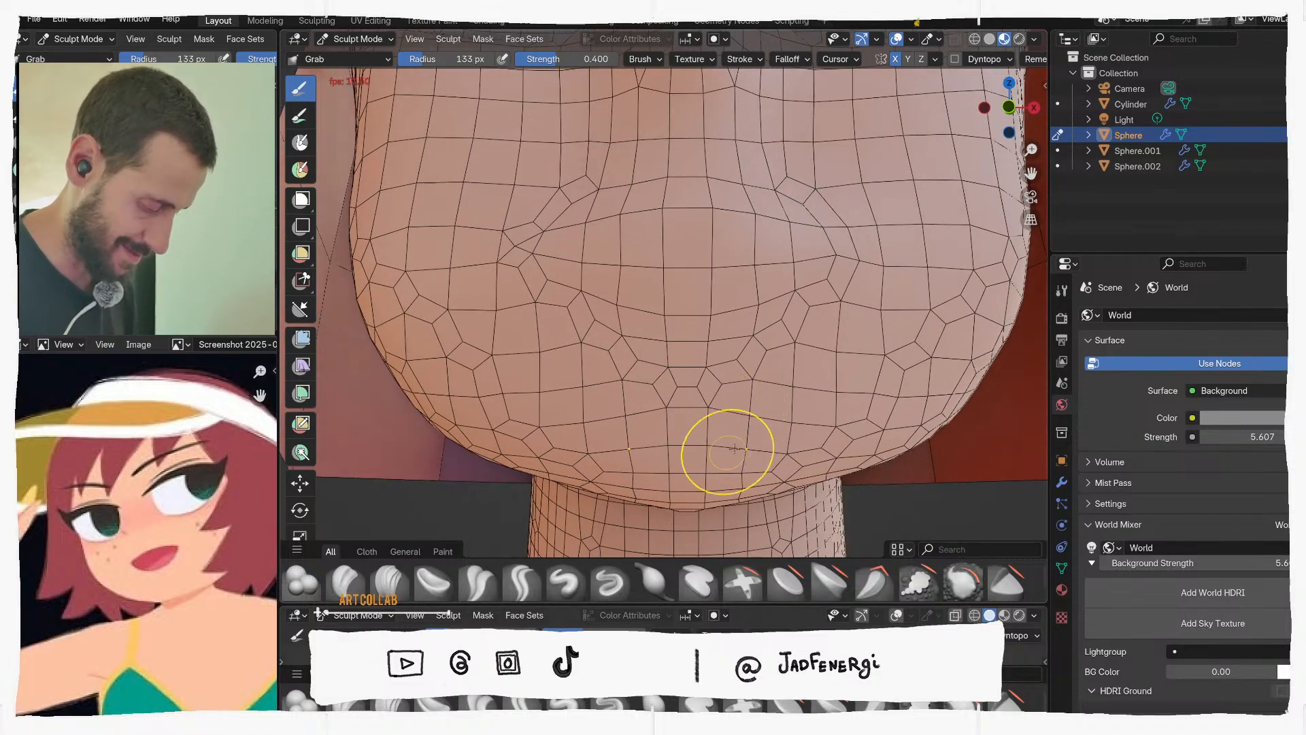
{"action": "key", "text": "f"}
{"action": "left_click", "coordinate": [834, 446]}
{"action": "mouse_move", "coordinate": [834, 447]}
{"action": "middle_mouse_down"}
{"action": "mouse_move", "coordinate": [814, 386]}
{"action": "mouse_move", "coordinate": [694, 299]}
{"action": "mouse_move", "coordinate": [850, 379]}
{"action": "mouse_move", "coordinate": [823, 457]}
{"action": "mouse_move", "coordinate": [857, 476]}
{"action": "mouse_move", "coordinate": [775, 545]}
{"action": "middle_mouse_up"}
{"action": "key", "text": "f"}
{"action": "key", "text": "f"}
{"action": "left_click", "coordinate": [893, 379]}
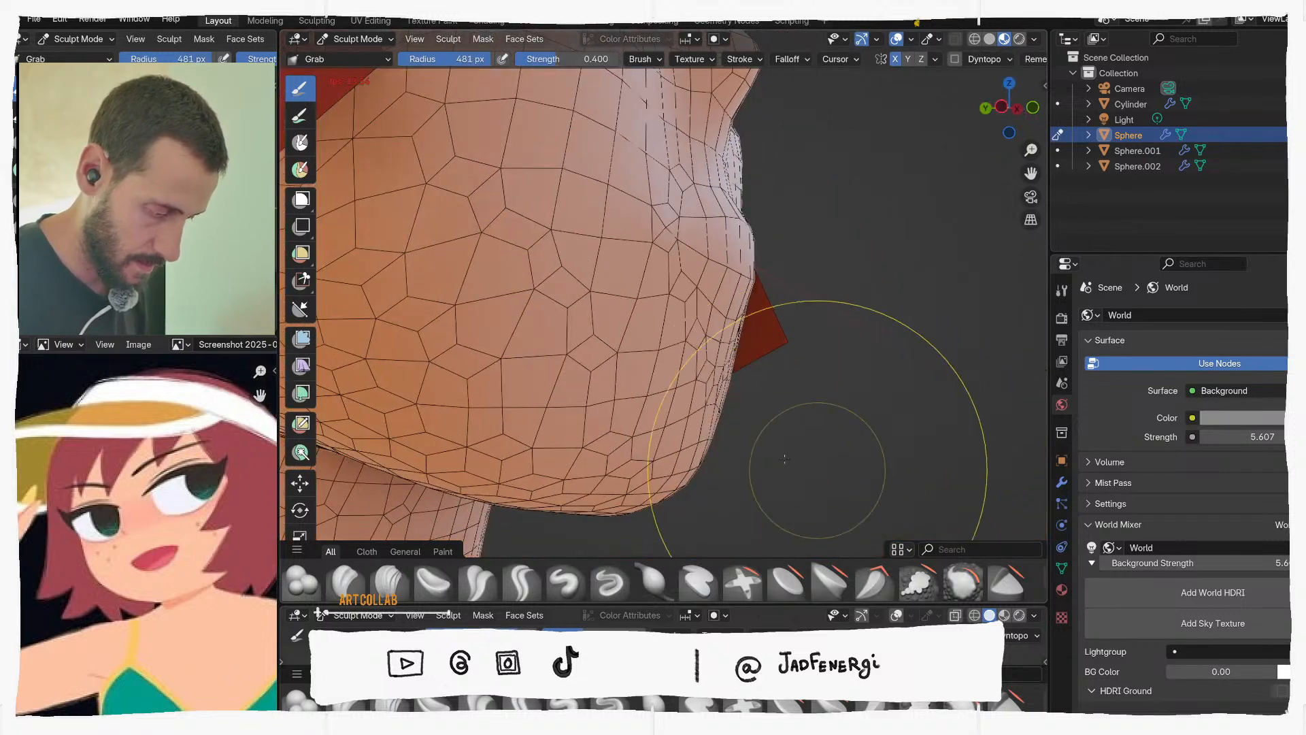
{"action": "mouse_move", "coordinate": [704, 456]}
{"action": "middle_mouse_down"}
{"action": "mouse_move", "coordinate": [711, 446]}
{"action": "mouse_move", "coordinate": [723, 457]}
{"action": "mouse_move", "coordinate": [762, 422]}
{"action": "mouse_move", "coordinate": [690, 388]}
{"action": "middle_mouse_up"}
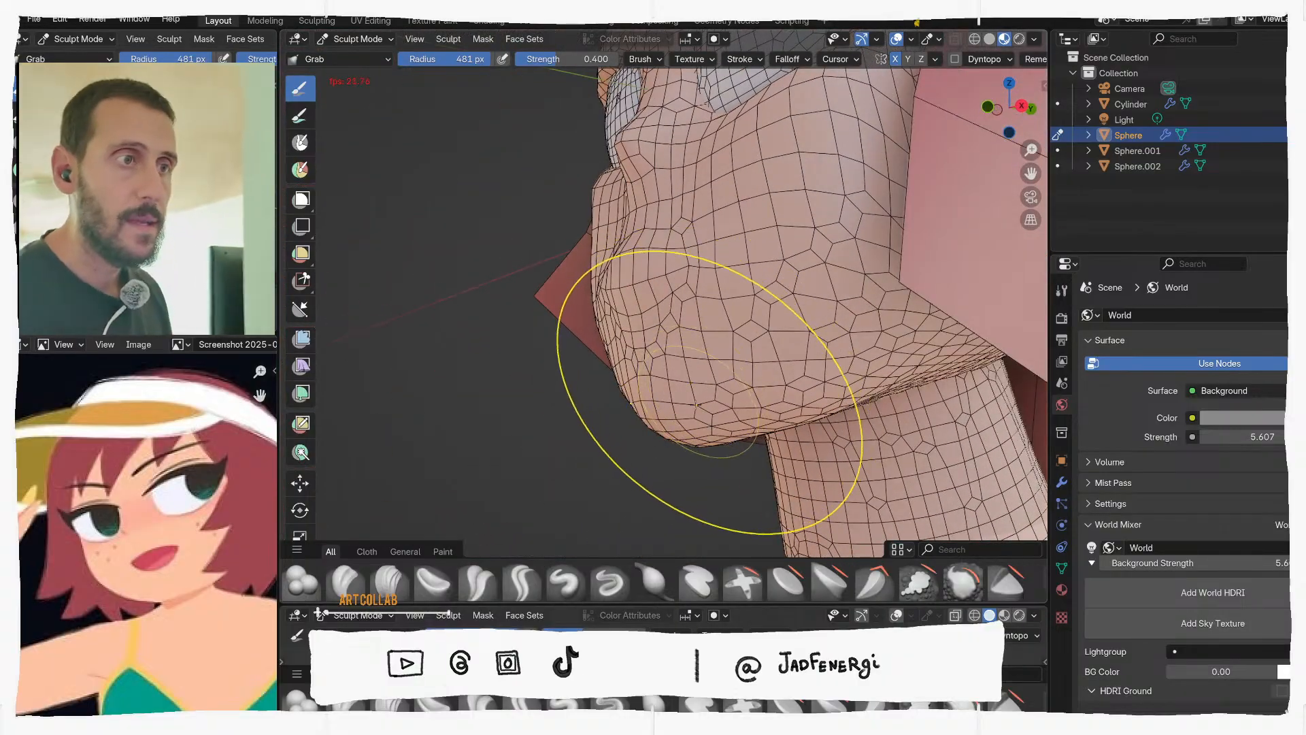
Reduce the Grab brush radius to 233 px and return to a frontal view of the mouth
{"action": "key", "text": "f"}
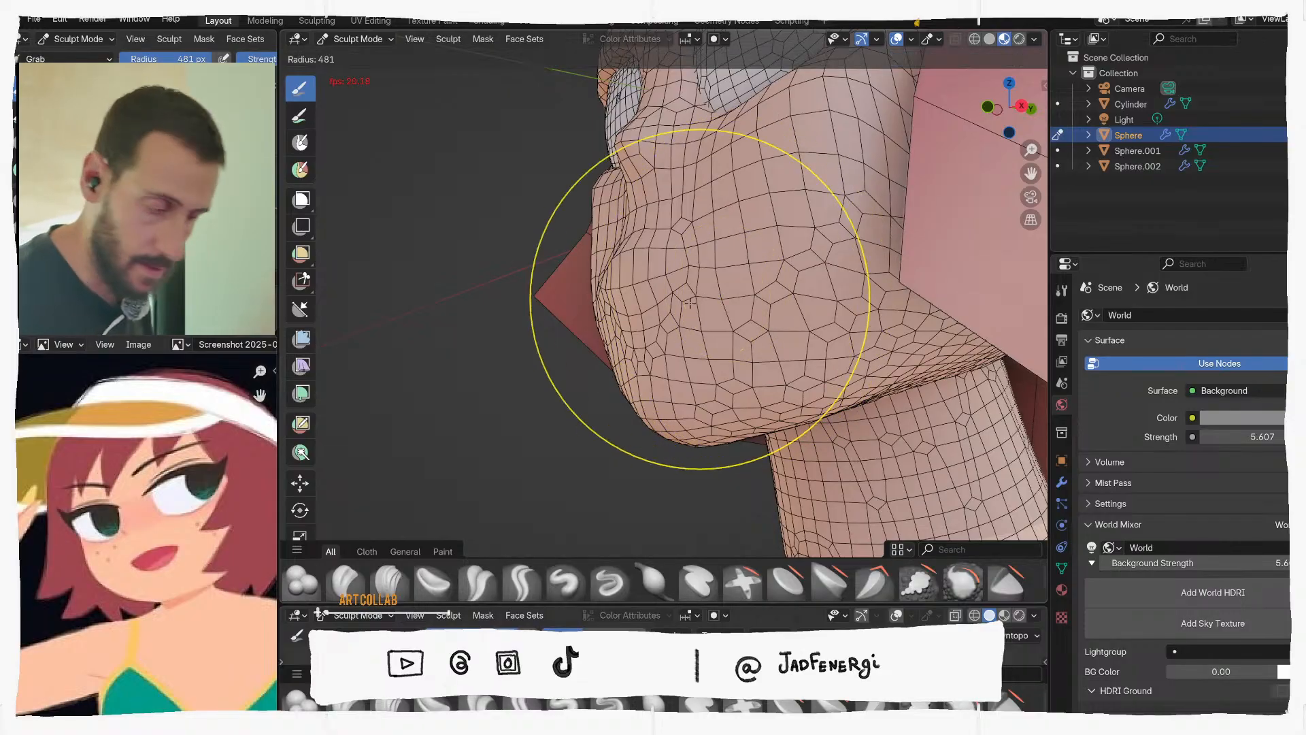
{"action": "left_click", "coordinate": [834, 297]}
{"action": "middle_click_drag", "start_coordinate": [663, 253], "coordinate": [742, 251]}
{"action": "key", "text": "f"}
{"action": "left_click", "coordinate": [698, 251]}
{"action": "key", "text": "f"}
{"action": "left_click", "coordinate": [751, 254]}
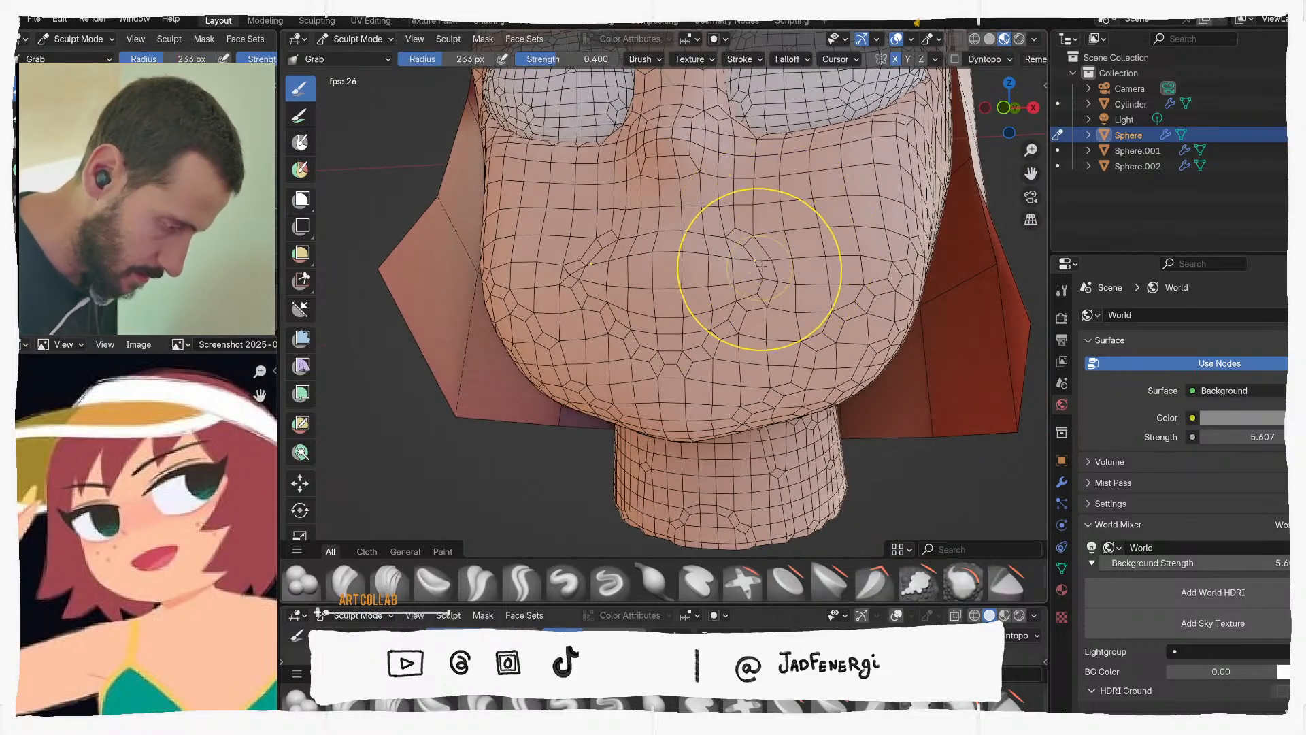
Enlarge the reference image around the face and examine the mouth's shape and placement
{"action": "middle_click_drag", "start_coordinate": [770, 268], "coordinate": [769, 280]}
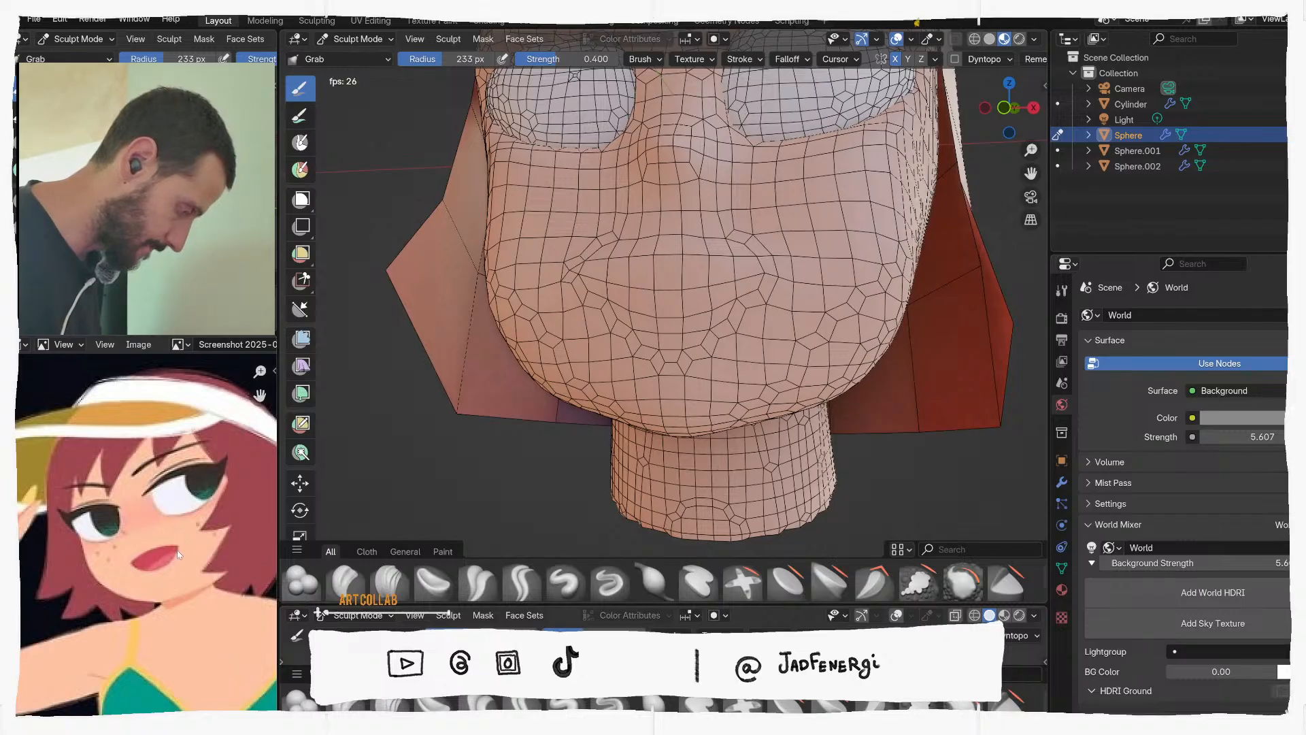
{"action": "middle_click_drag", "start_coordinate": [197, 482], "coordinate": [211, 472]}
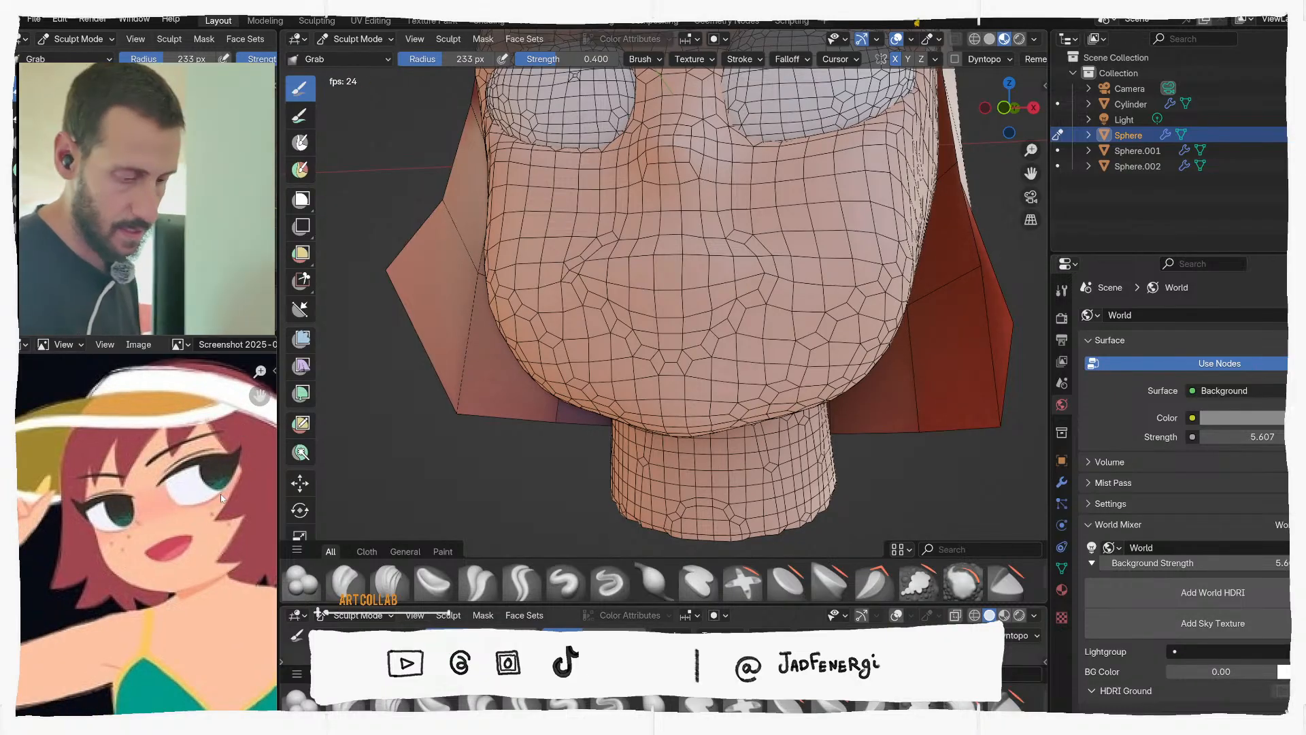
{"action": "scroll", "coordinate": [212, 502], "scroll_direction": "down", "scroll_amount": 2}
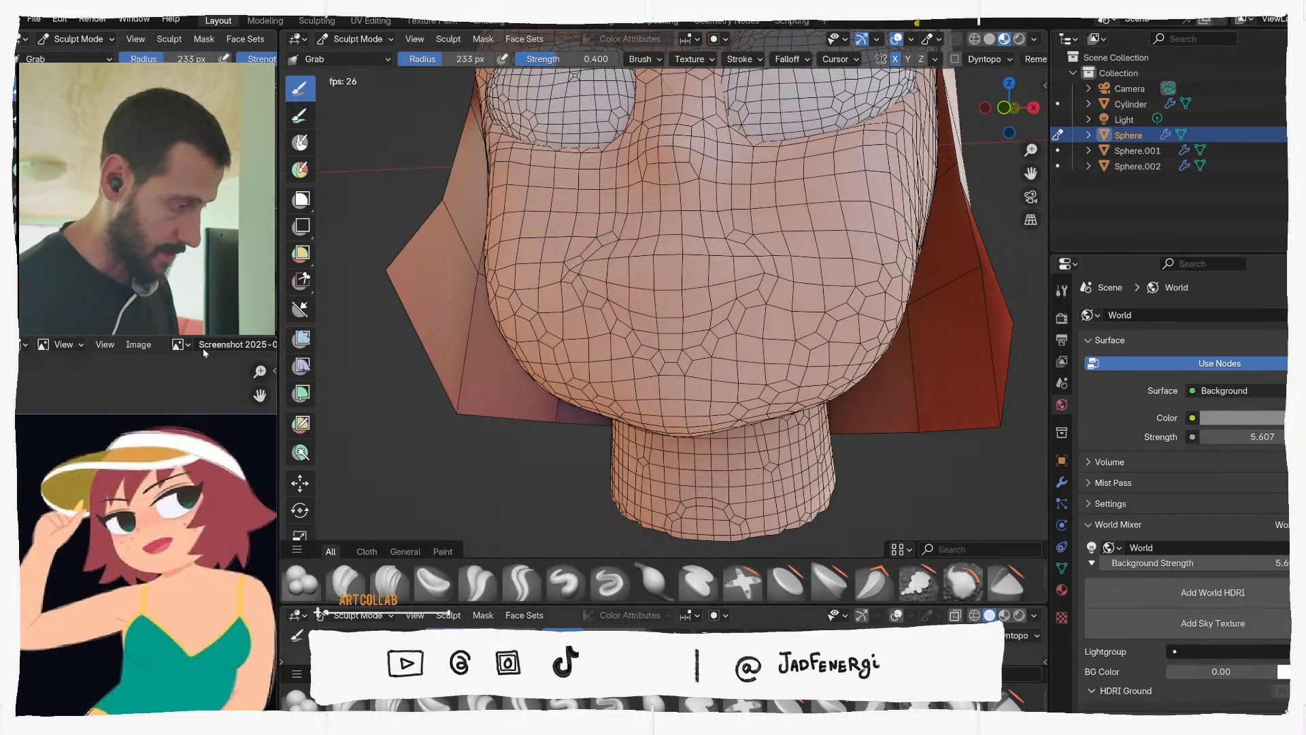
{"action": "scroll", "coordinate": [140, 369], "scroll_direction": "down", "scroll_amount": 1}
{"action": "scroll", "coordinate": [163, 476], "scroll_direction": "up", "scroll_amount": 5}
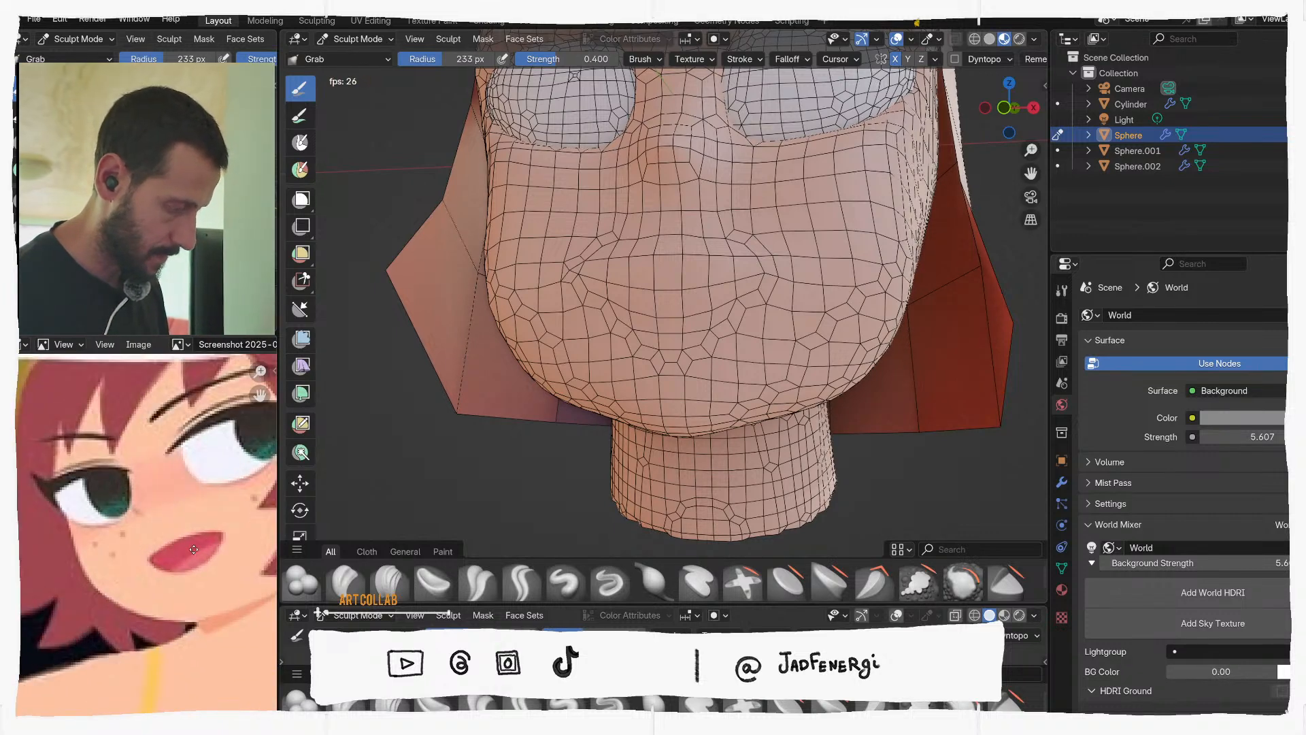
Undo the last grab stroke beside the mouth and return the head to Object Mode with nothing selected
{"action": "mouse_move", "coordinate": [634, 326]}
{"action": "left_mouse_down"}
{"action": "mouse_move", "coordinate": [626, 300]}
{"action": "mouse_move", "coordinate": [622, 320]}
{"action": "left_mouse_up"}
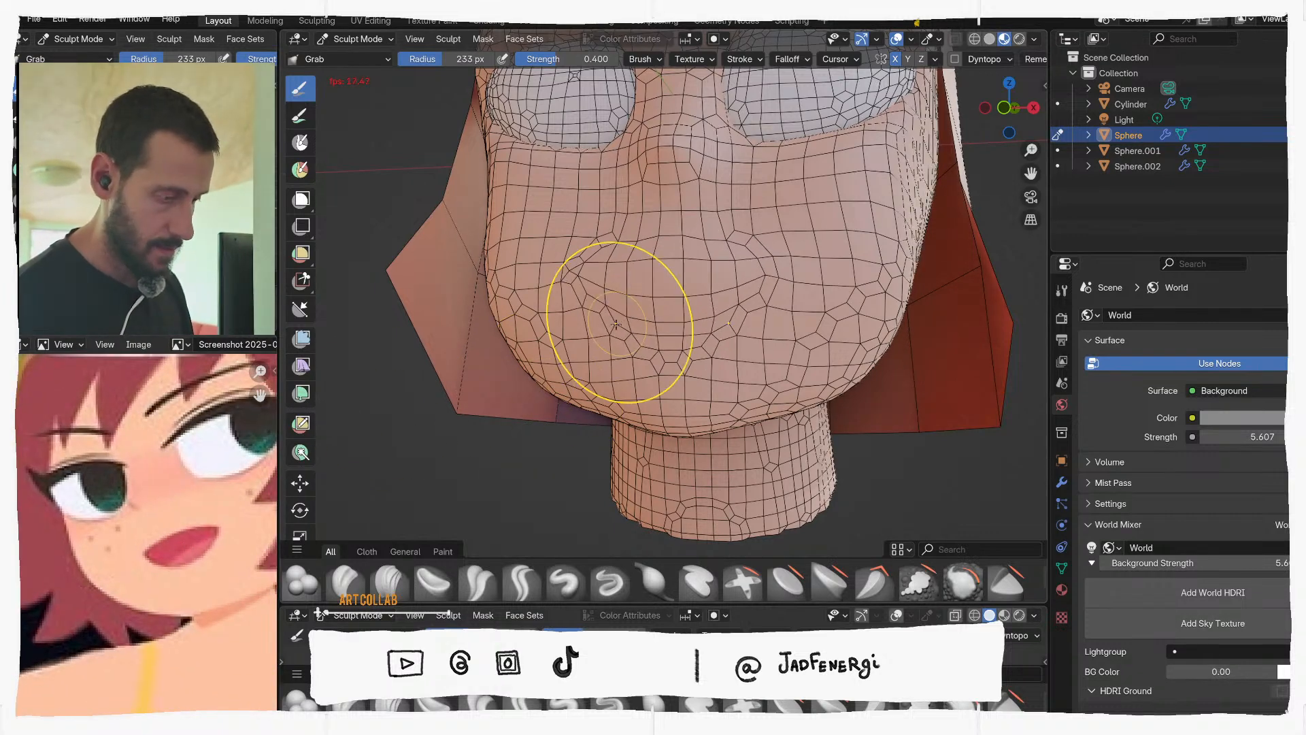
{"action": "key", "text": "ctrl+z"}
{"action": "key", "text": "ctrl+Tab"}
{"action": "left_click", "coordinate": [450, 316]}
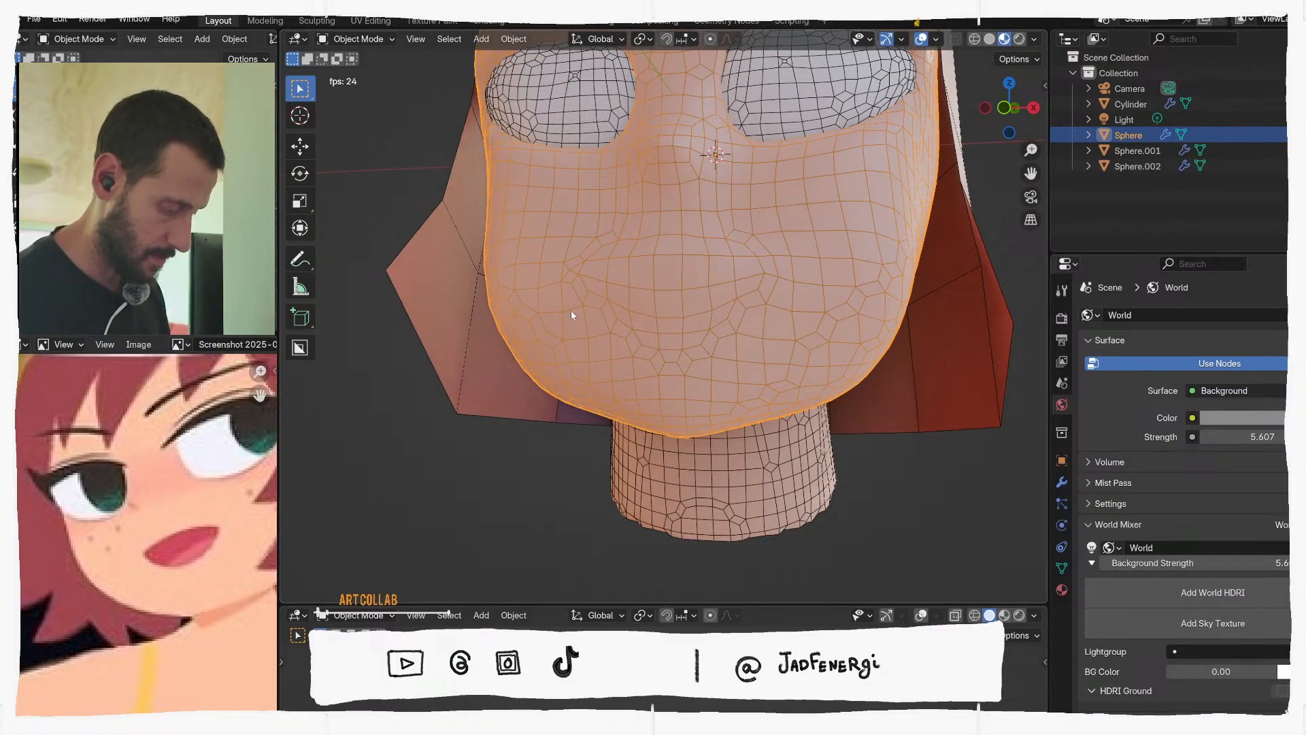
{"action": "left_click_drag", "start_coordinate": [614, 364], "coordinate": [615, 368]}
{"action": "right_click", "coordinate": [553, 296]}
{"action": "left_click", "coordinate": [373, 405]}
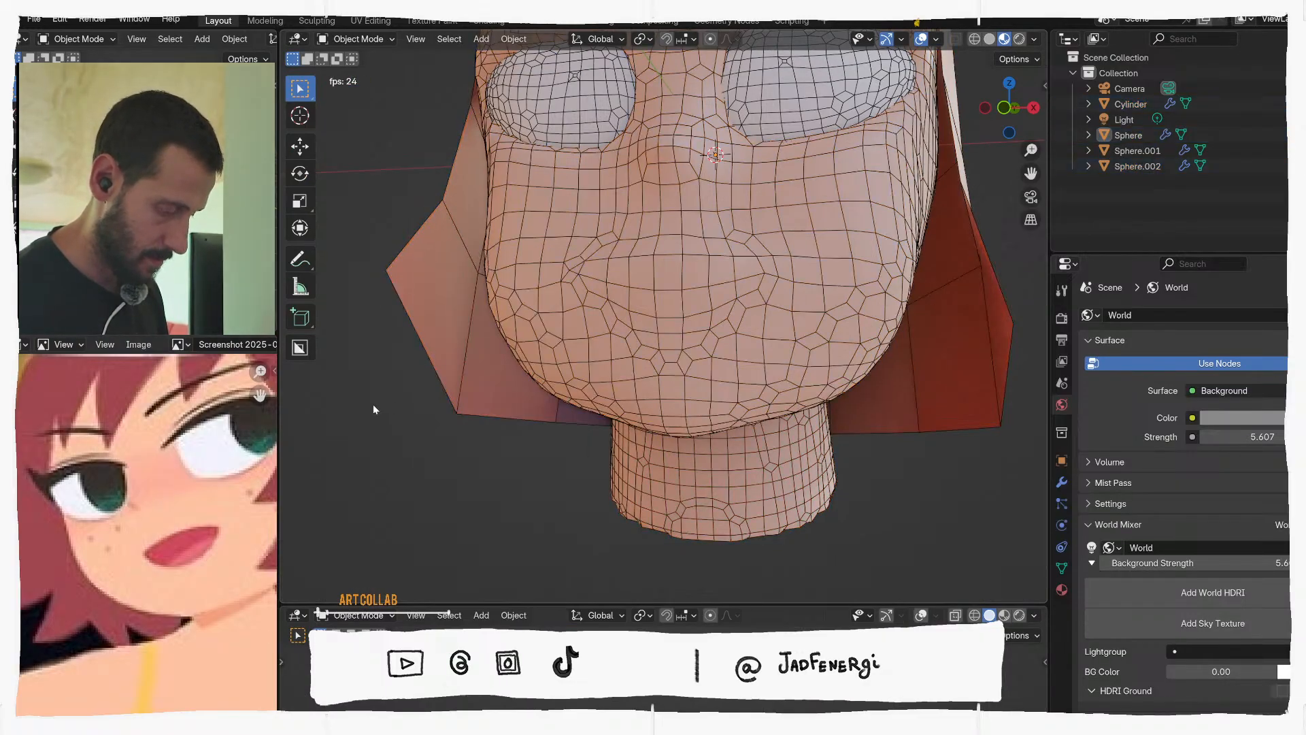
Try short annotation strokes beside the jaw with the Annotate tool, undoing strokes between attempts
{"action": "left_click", "coordinate": [306, 261]}
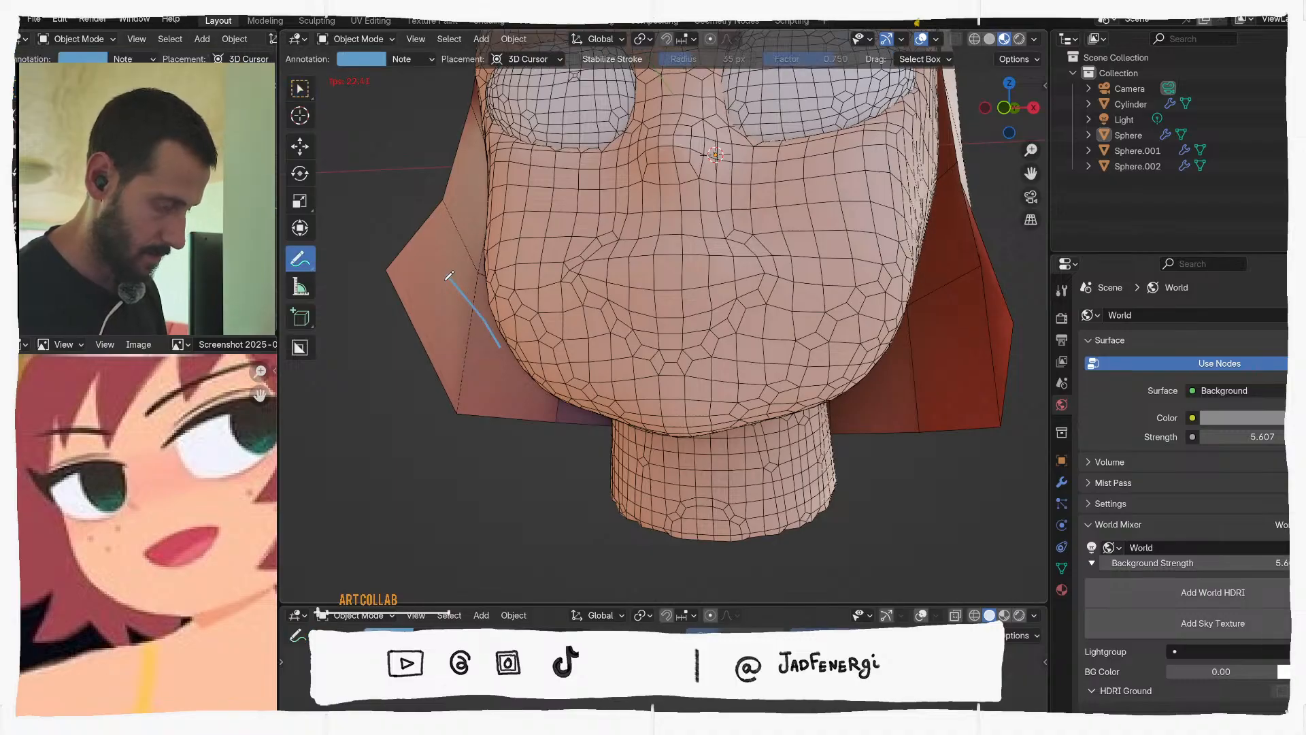
{"action": "right_click", "coordinate": [460, 328]}
{"action": "key", "text": "Escape"}
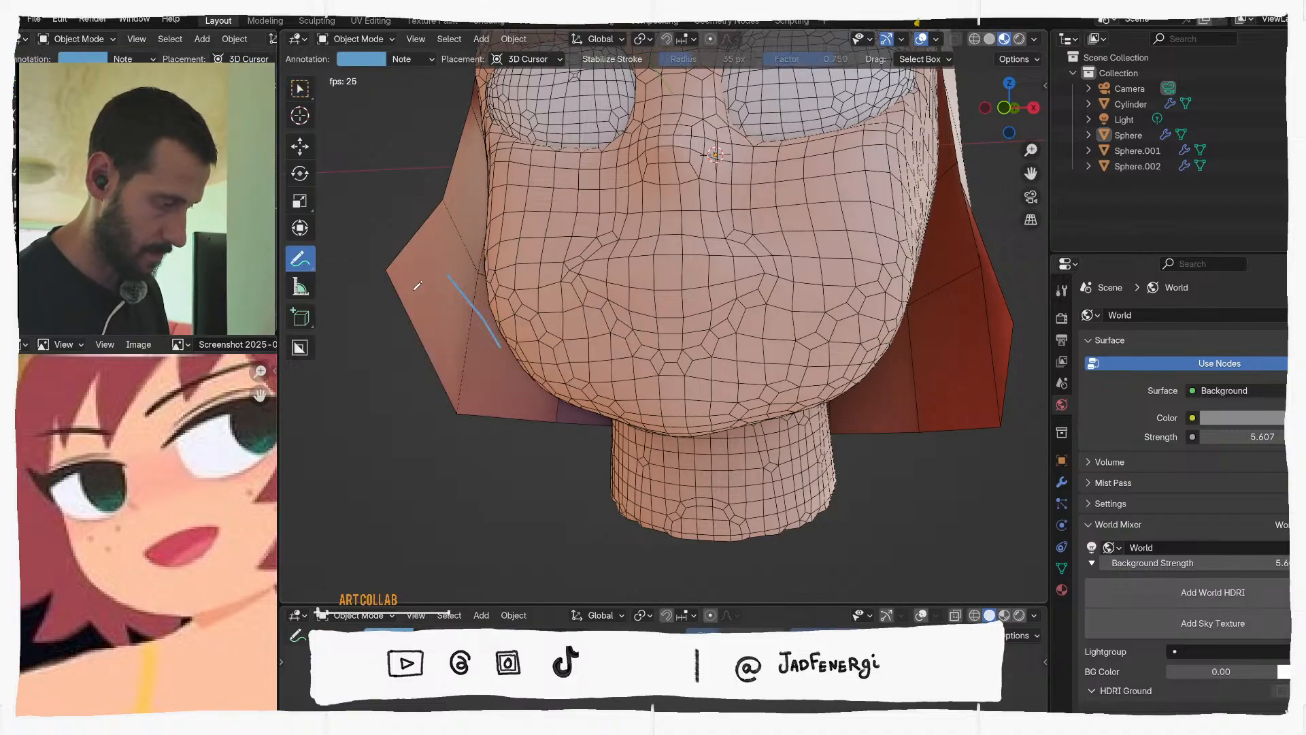
{"action": "key", "text": "ctrl+z"}
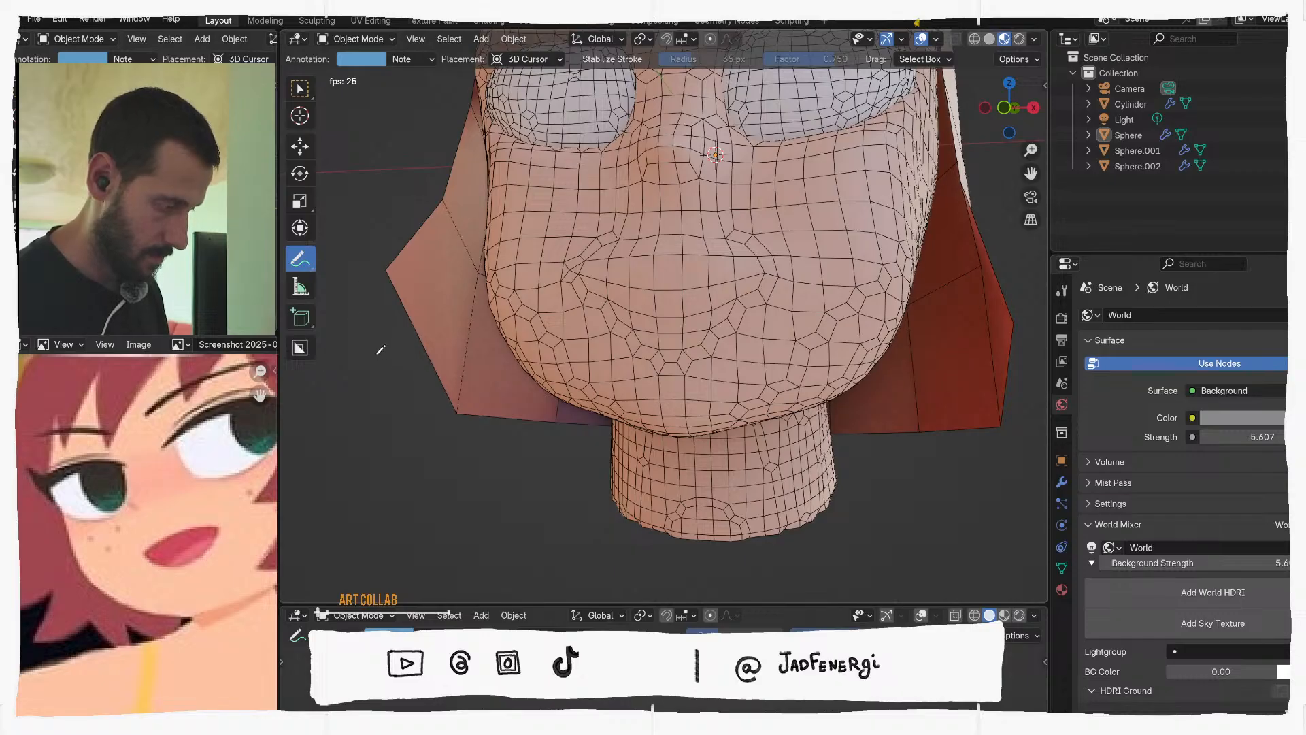
{"action": "right_click", "coordinate": [436, 415]}
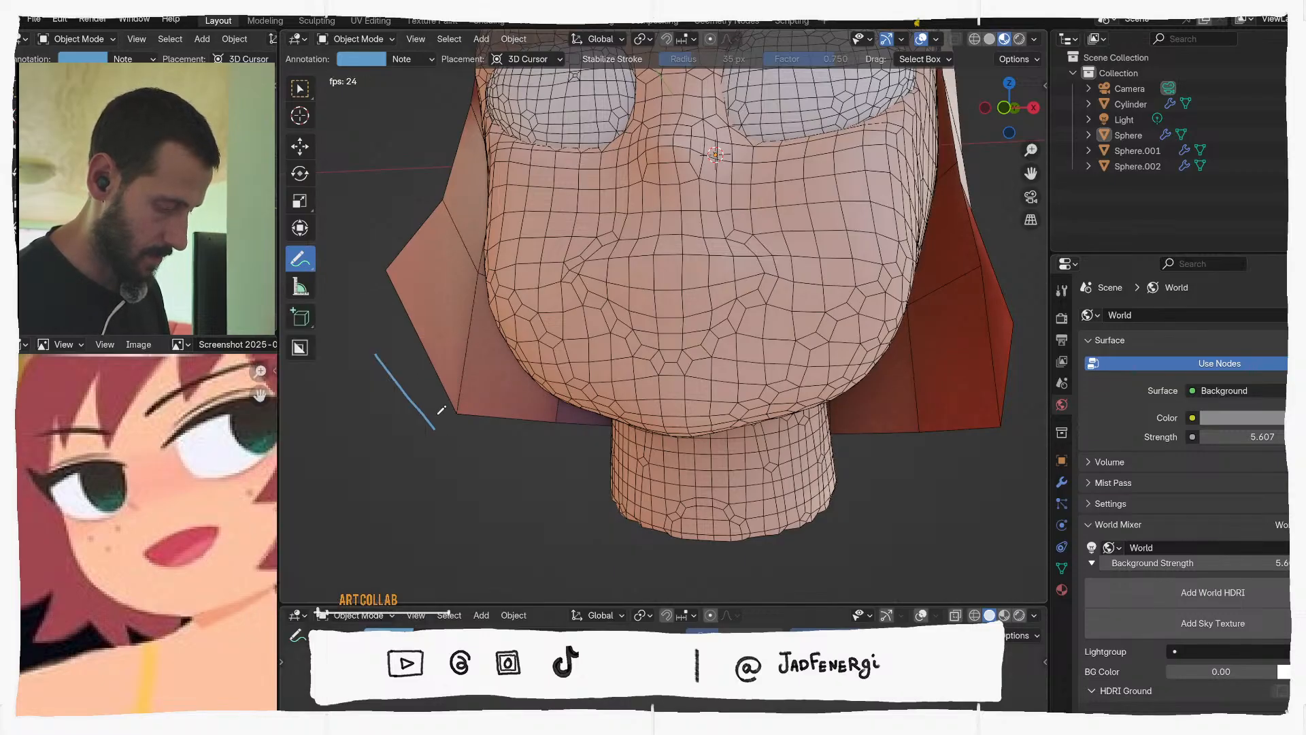
{"action": "right_click", "coordinate": [430, 397]}
{"action": "right_click", "coordinate": [382, 350]}
{"action": "mouse_move", "coordinate": [466, 326]}
{"action": "middle_mouse_down"}
{"action": "mouse_move", "coordinate": [431, 330]}
{"action": "mouse_move", "coordinate": [548, 292]}
{"action": "mouse_move", "coordinate": [521, 246]}
{"action": "middle_mouse_up"}
{"action": "right_click", "coordinate": [518, 250]}
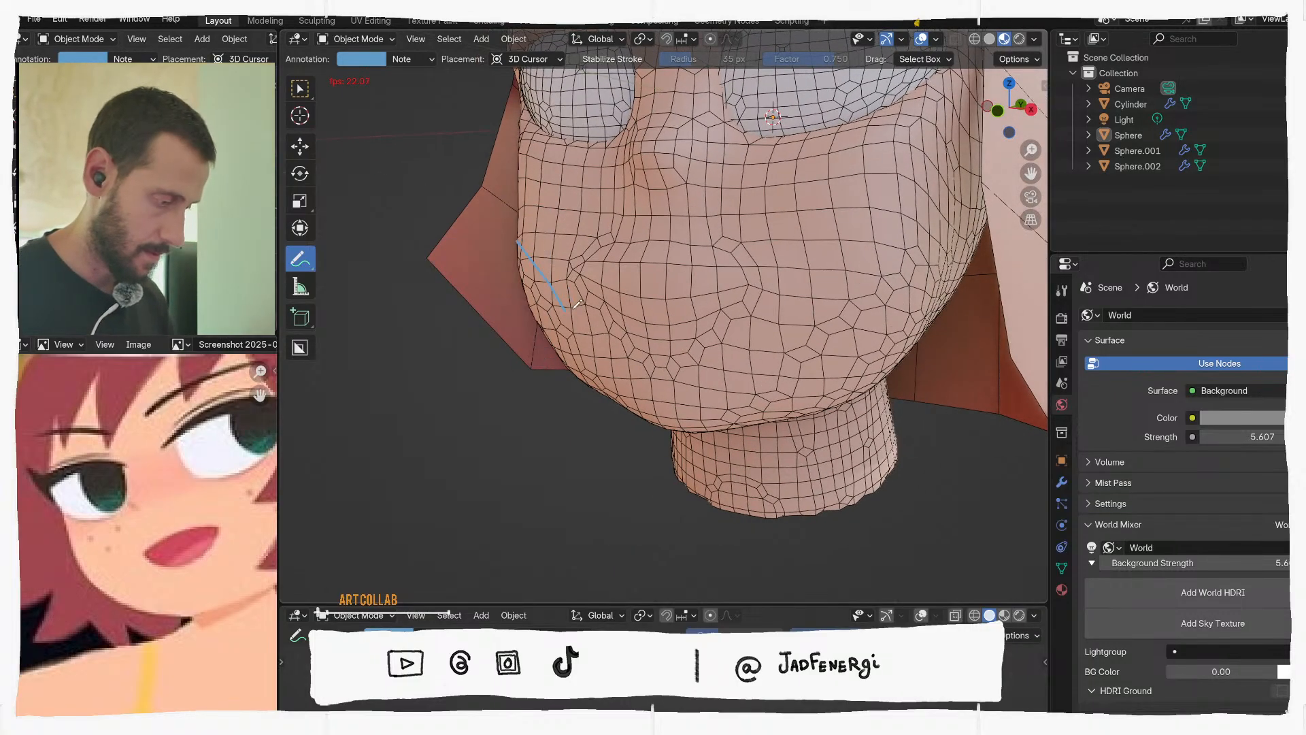
{"action": "right_click", "coordinate": [570, 323]}
{"action": "key", "text": "ctrl+z"}
{"action": "scroll", "coordinate": [517, 250], "scroll_direction": "down", "scroll_amount": 4}
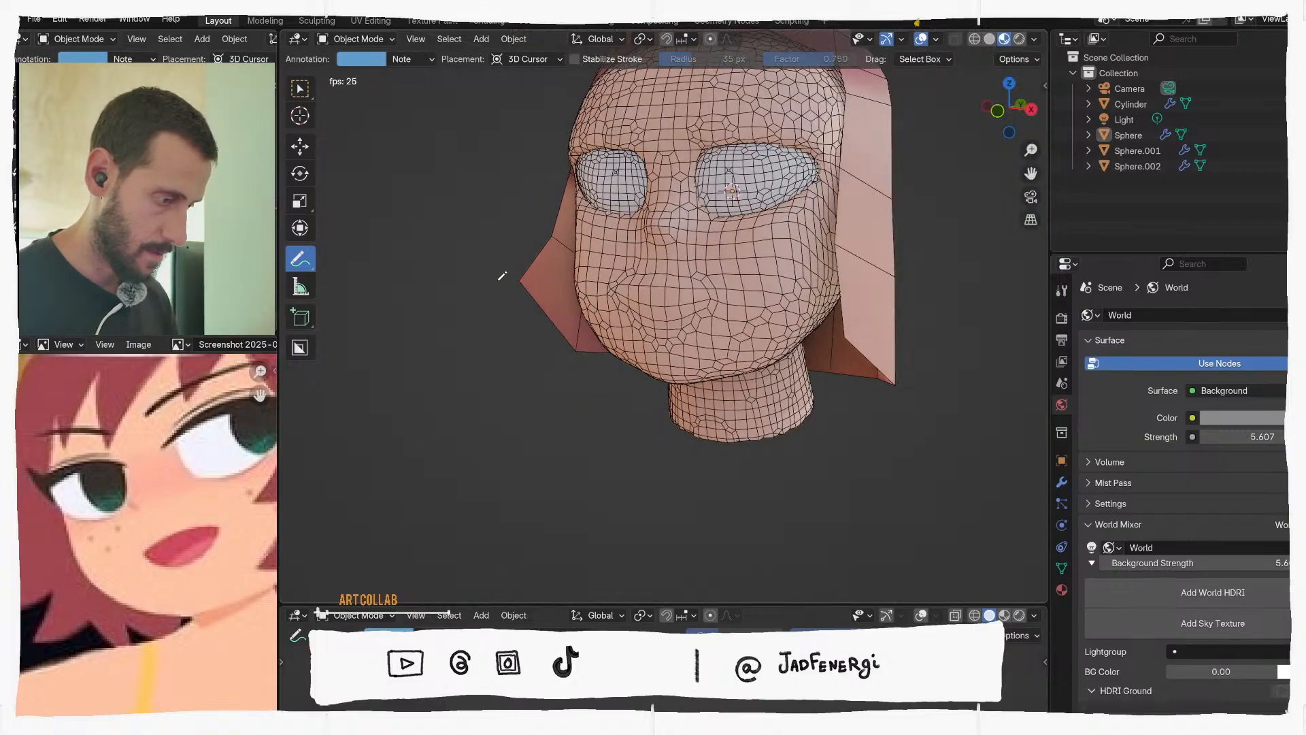
Switch the head from Object Mode to Sculpt Mode with the mouth area framed closely
{"action": "scroll", "coordinate": [578, 279], "scroll_direction": "up", "scroll_amount": 3}
{"action": "key", "text": "ctrl+Tab"}
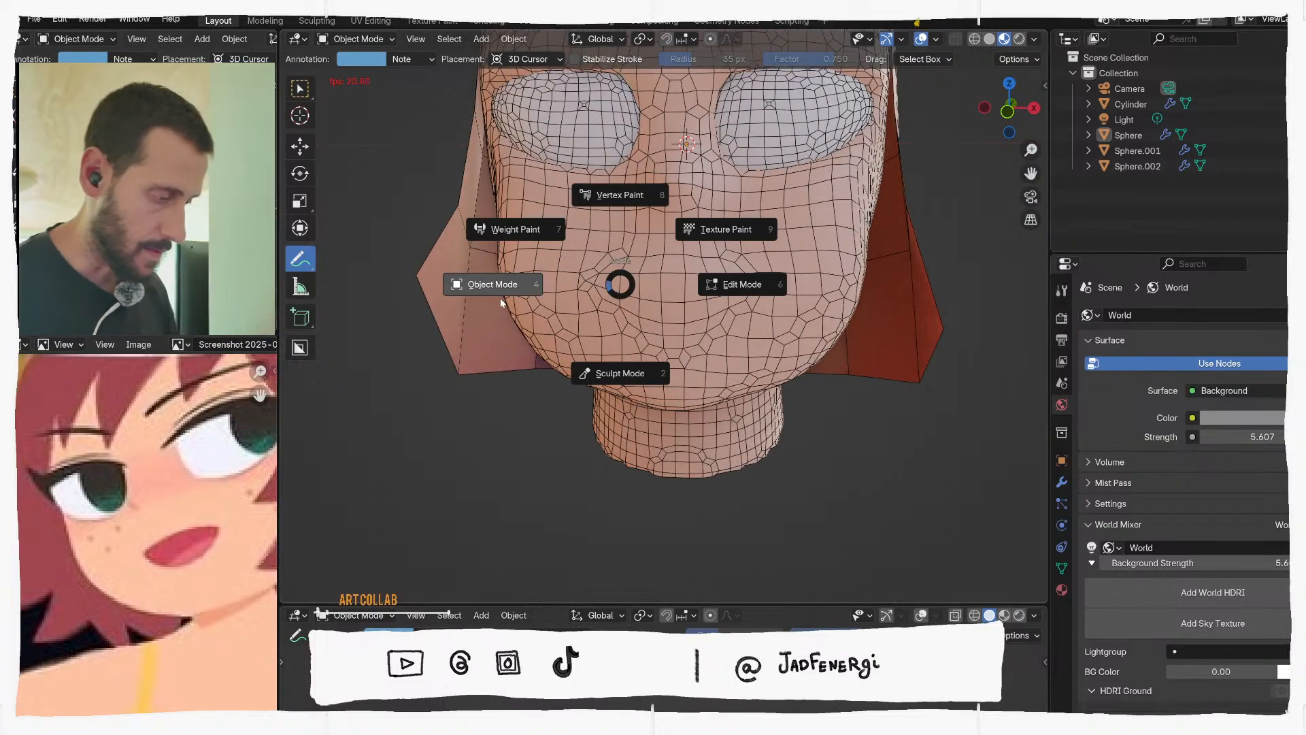
{"action": "left_click", "coordinate": [636, 416]}
{"action": "scroll", "coordinate": [626, 291], "scroll_direction": "up", "scroll_amount": 5}
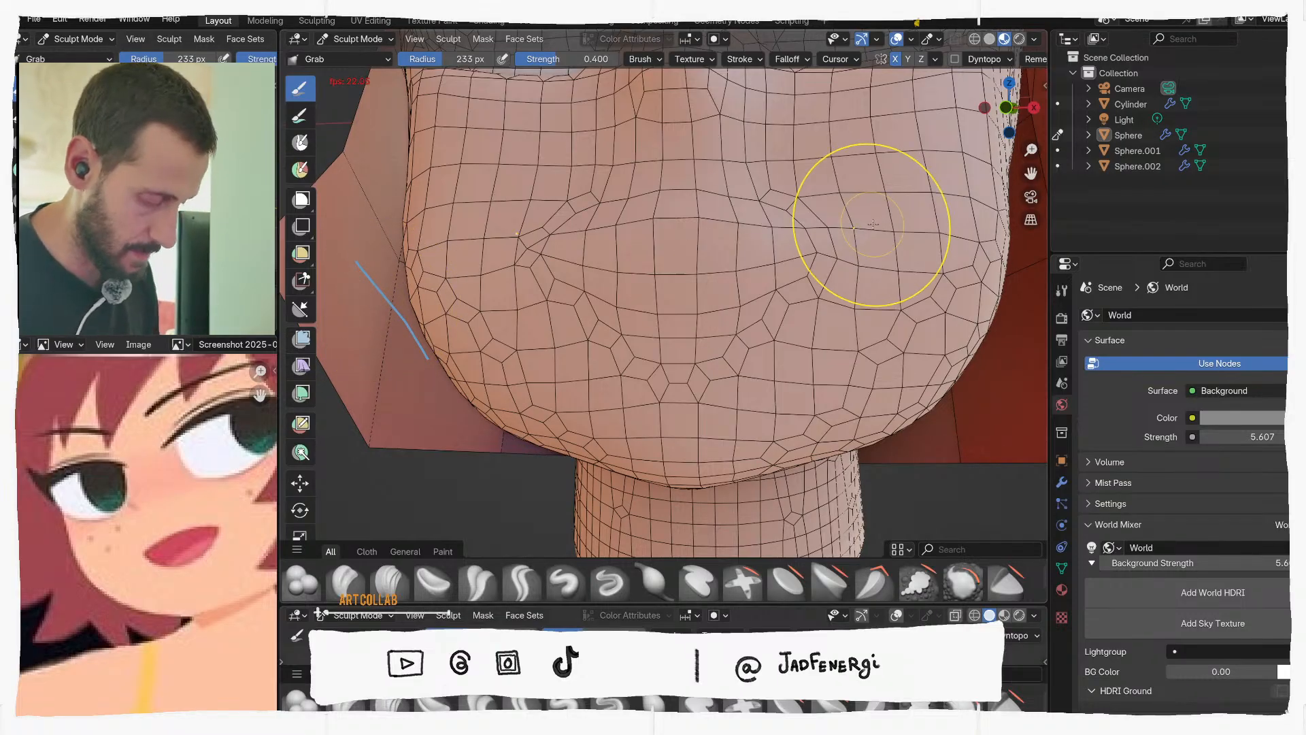
Remove the leftover annotation data so the blue stroke beside the jaw is deleted
{"action": "key", "text": "n"}
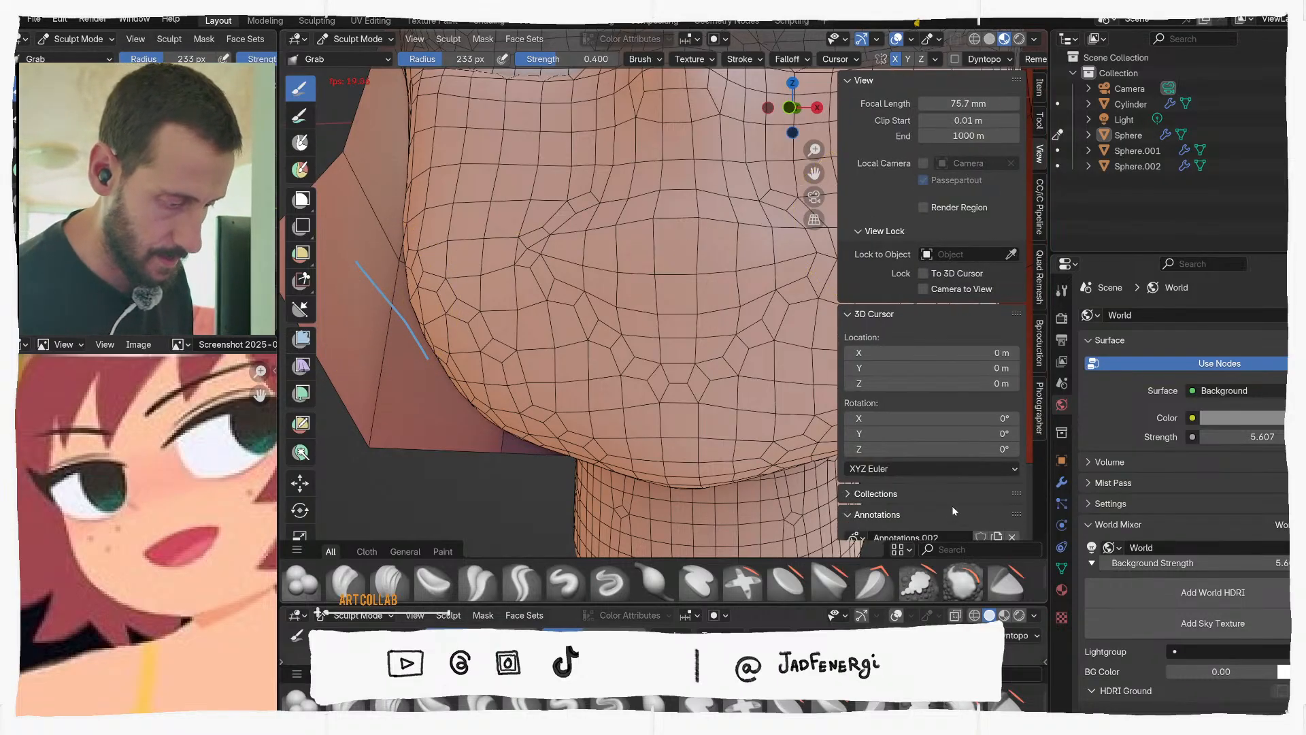
{"action": "scroll", "coordinate": [953, 505], "scroll_direction": "down", "scroll_amount": 5}
{"action": "left_click", "coordinate": [1012, 385]}
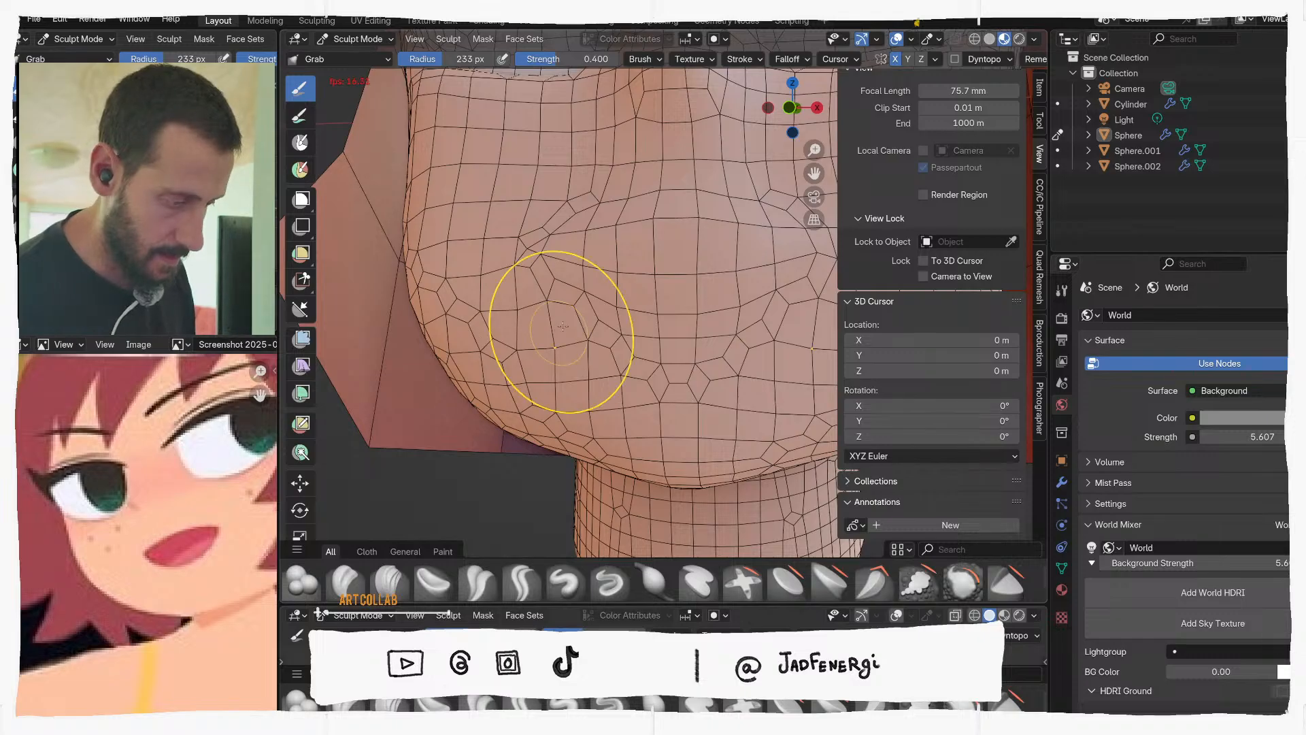
{"action": "key", "text": "n"}
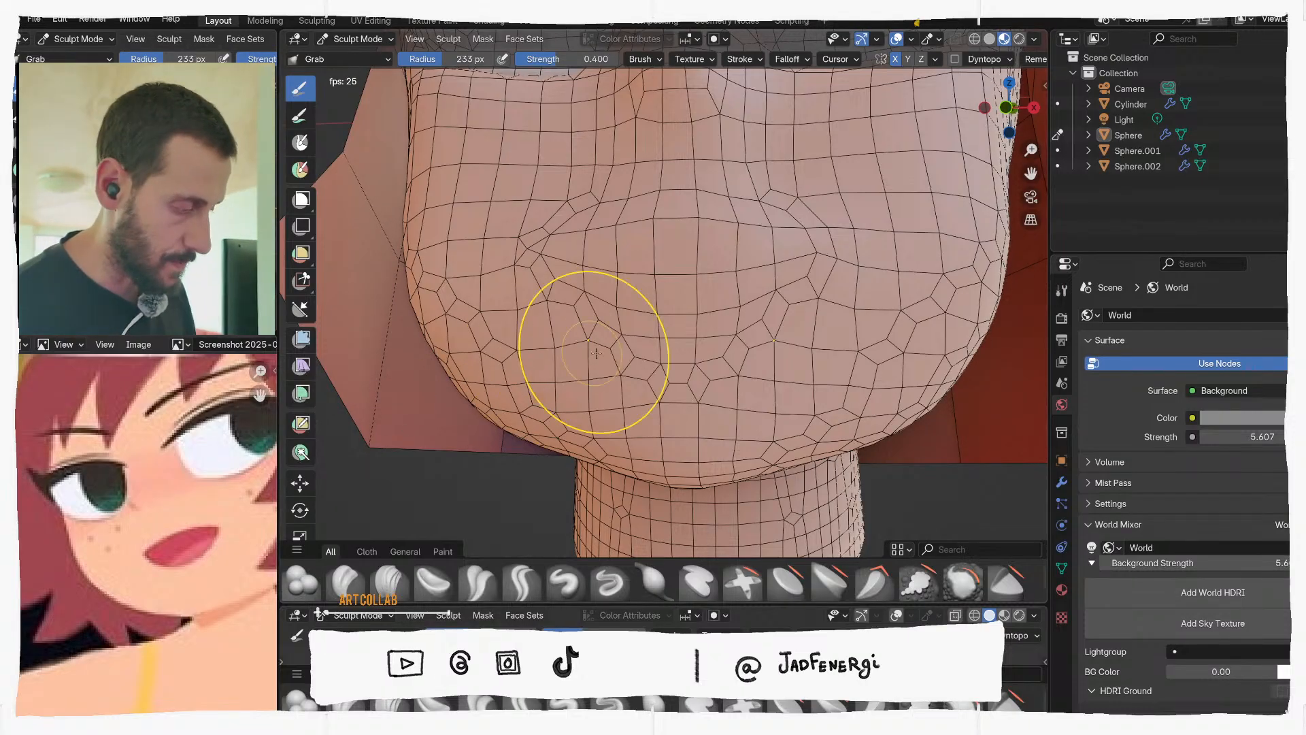
Set the Grab brush radius to 315 px while checking the mouth area from the front and in profile
{"action": "middle_click_drag", "start_coordinate": [635, 227], "coordinate": [642, 252]}
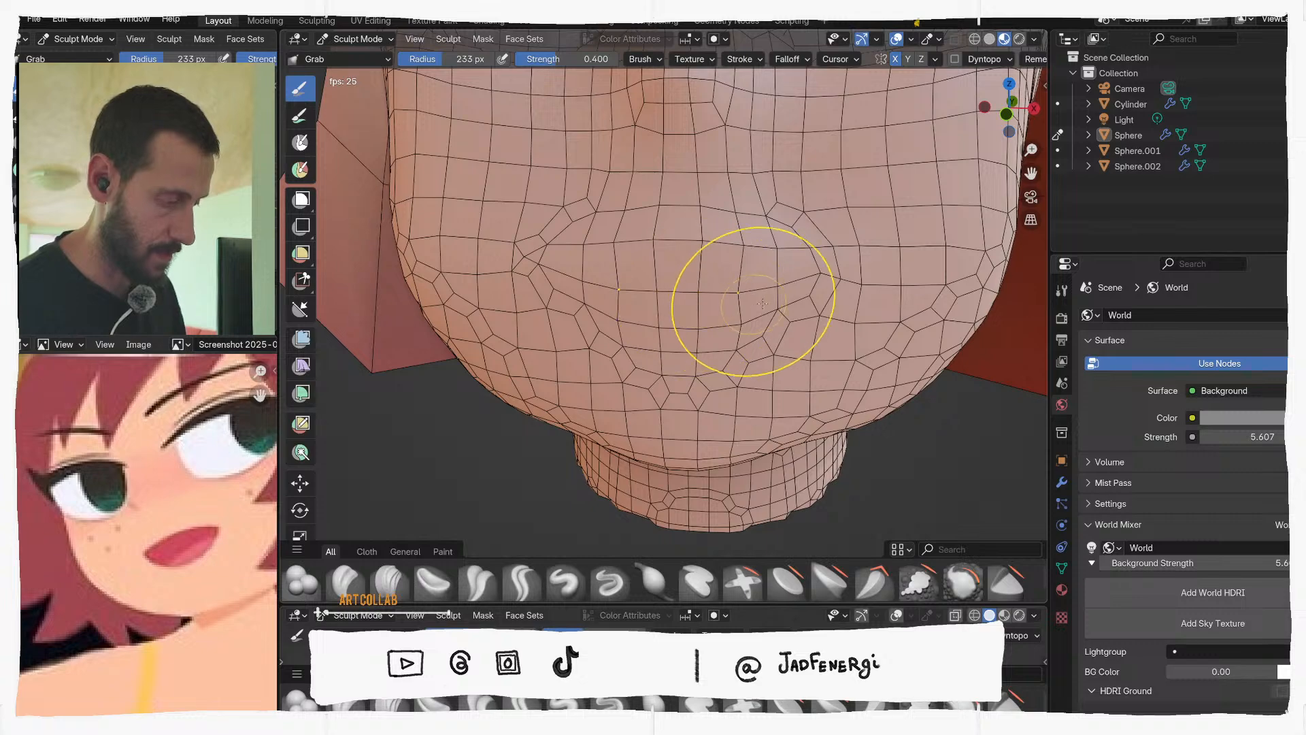
{"action": "middle_click_drag", "start_coordinate": [716, 327], "coordinate": [611, 317]}
{"action": "key", "text": "f"}
{"action": "left_click", "coordinate": [746, 329]}
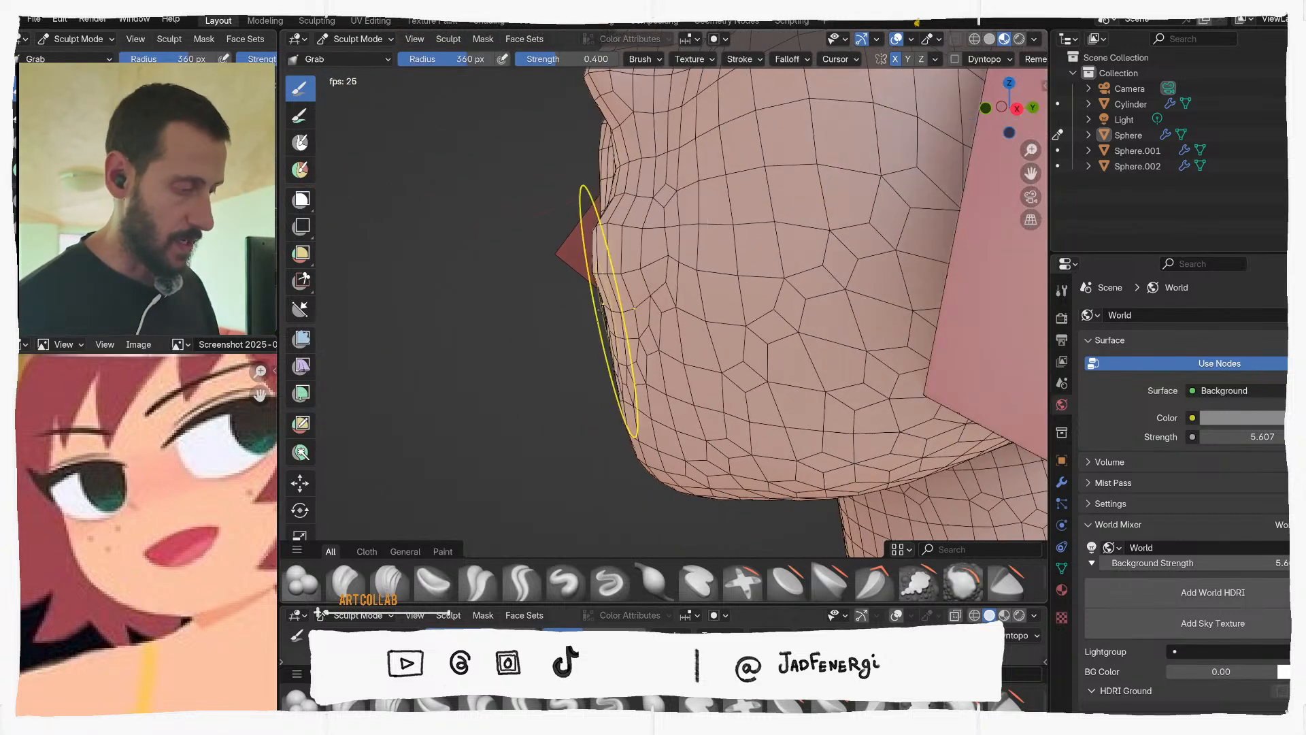
{"action": "key", "text": "f"}
{"action": "left_click", "coordinate": [614, 309]}
{"action": "key", "text": "f"}
{"action": "left_click", "coordinate": [562, 232]}
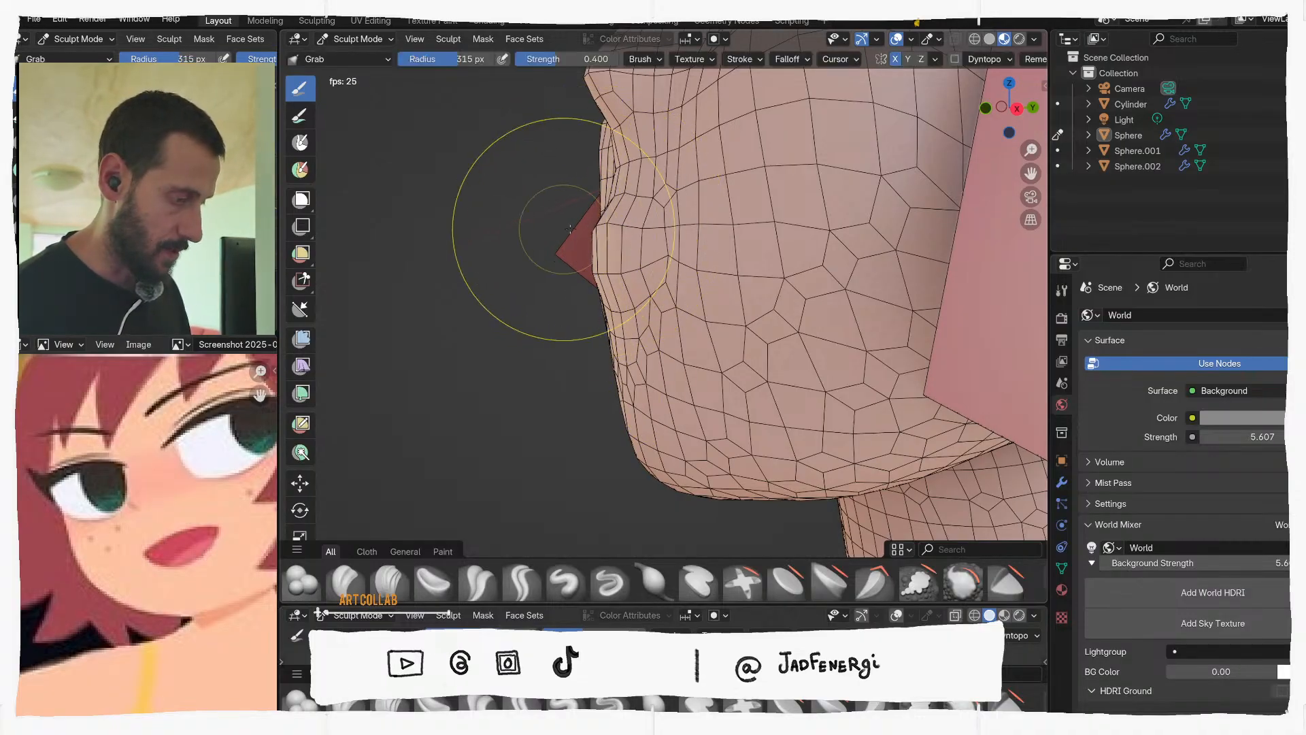
Turn off the wireframe overlay on the head and return to a frontal view of the mouth
{"action": "mouse_move", "coordinate": [640, 253]}
{"action": "middle_mouse_down"}
{"action": "mouse_move", "coordinate": [825, 257]}
{"action": "mouse_move", "coordinate": [765, 164]}
{"action": "middle_mouse_up"}
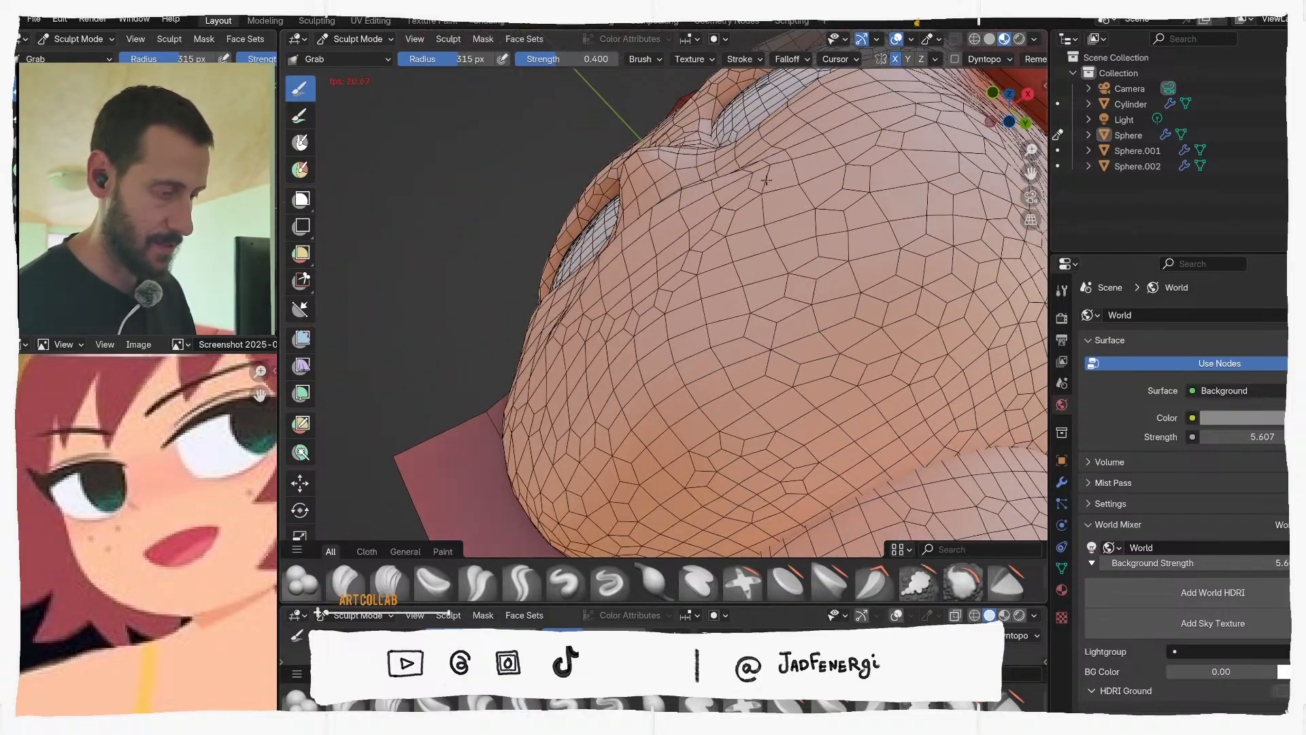
{"action": "mouse_move", "coordinate": [755, 218]}
{"action": "middle_mouse_down"}
{"action": "mouse_move", "coordinate": [836, 309]}
{"action": "mouse_move", "coordinate": [779, 283]}
{"action": "mouse_move", "coordinate": [830, 234]}
{"action": "mouse_move", "coordinate": [760, 262]}
{"action": "mouse_move", "coordinate": [729, 238]}
{"action": "mouse_move", "coordinate": [670, 251]}
{"action": "mouse_move", "coordinate": [708, 246]}
{"action": "mouse_move", "coordinate": [677, 275]}
{"action": "middle_mouse_up"}
{"action": "key", "text": "q"}
{"action": "left_click", "coordinate": [790, 262]}
{"action": "scroll", "coordinate": [794, 260], "scroll_direction": "down", "scroll_amount": 3}
{"action": "scroll", "coordinate": [687, 272], "scroll_direction": "up", "scroll_amount": 5}
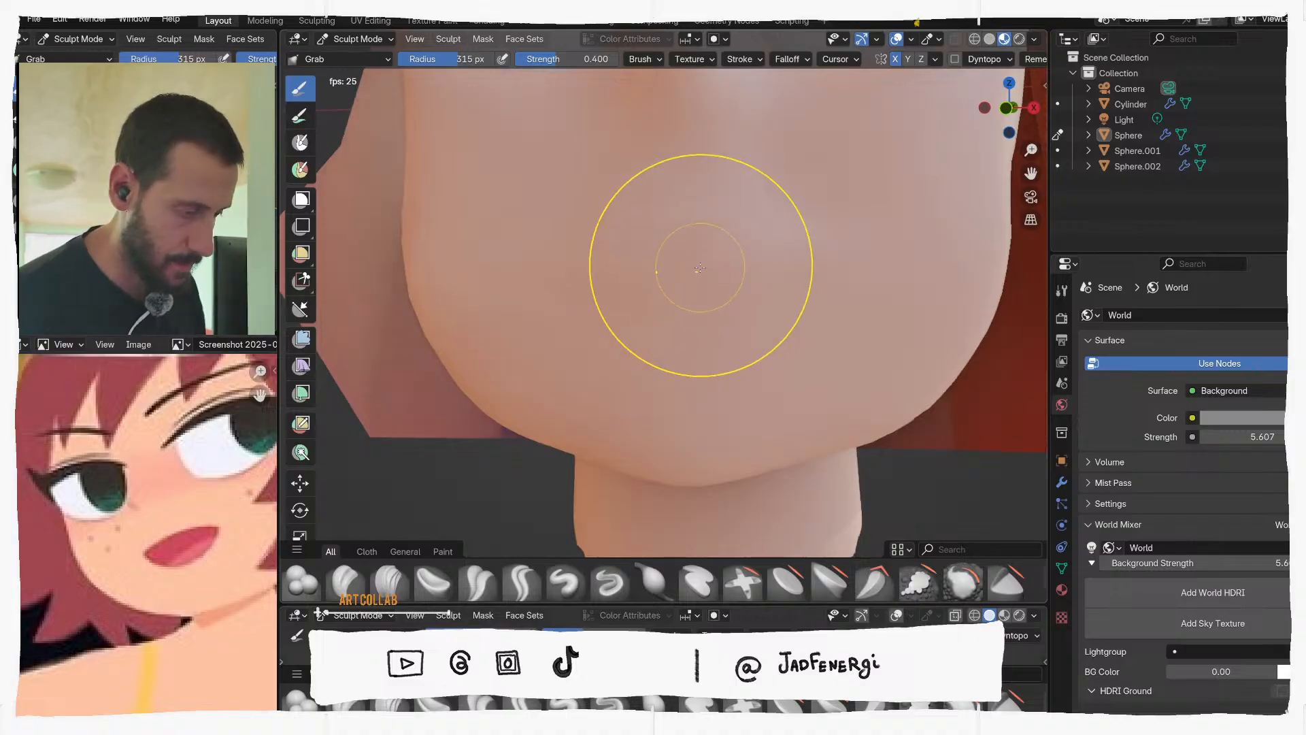
Take the head out of Sculpt Mode and into Edit Mode around the mouth
{"action": "scroll", "coordinate": [700, 267], "scroll_direction": "down", "scroll_amount": 3}
{"action": "key", "text": "ctrl+Tab"}
{"action": "left_click", "coordinate": [637, 241]}
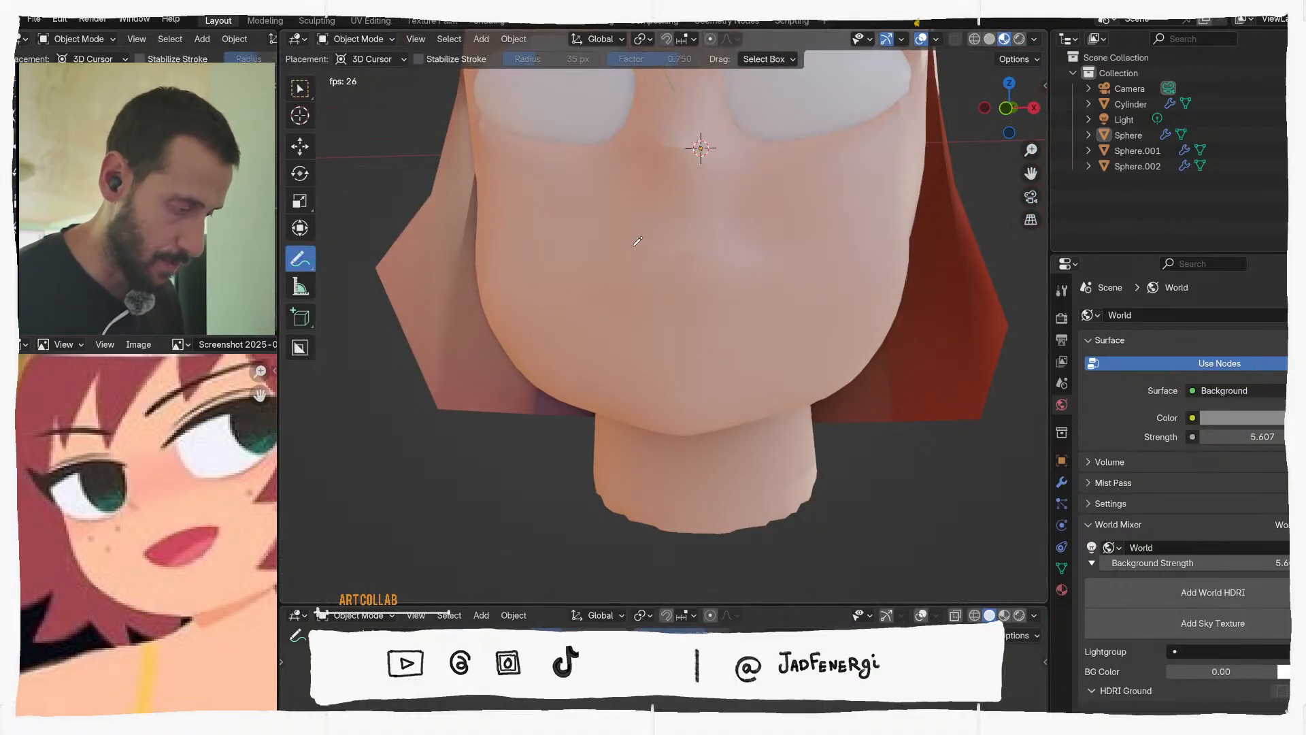
{"action": "key", "text": "Tab"}
{"action": "scroll", "coordinate": [667, 281], "scroll_direction": "up", "scroll_amount": 2}
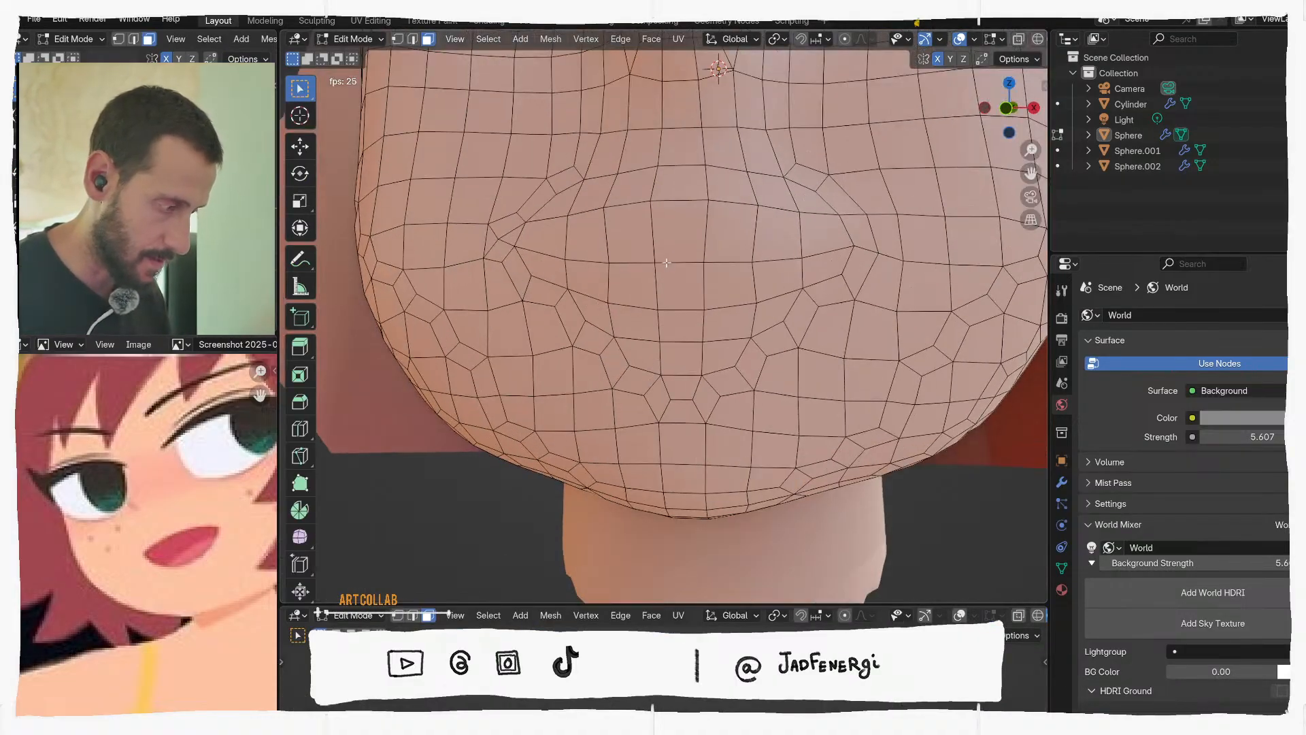
Select the horizontal row of vertices along the middle of the mouth and edge-slide it slightly upward
{"action": "middle_click_drag", "start_coordinate": [650, 251], "coordinate": [635, 262]}
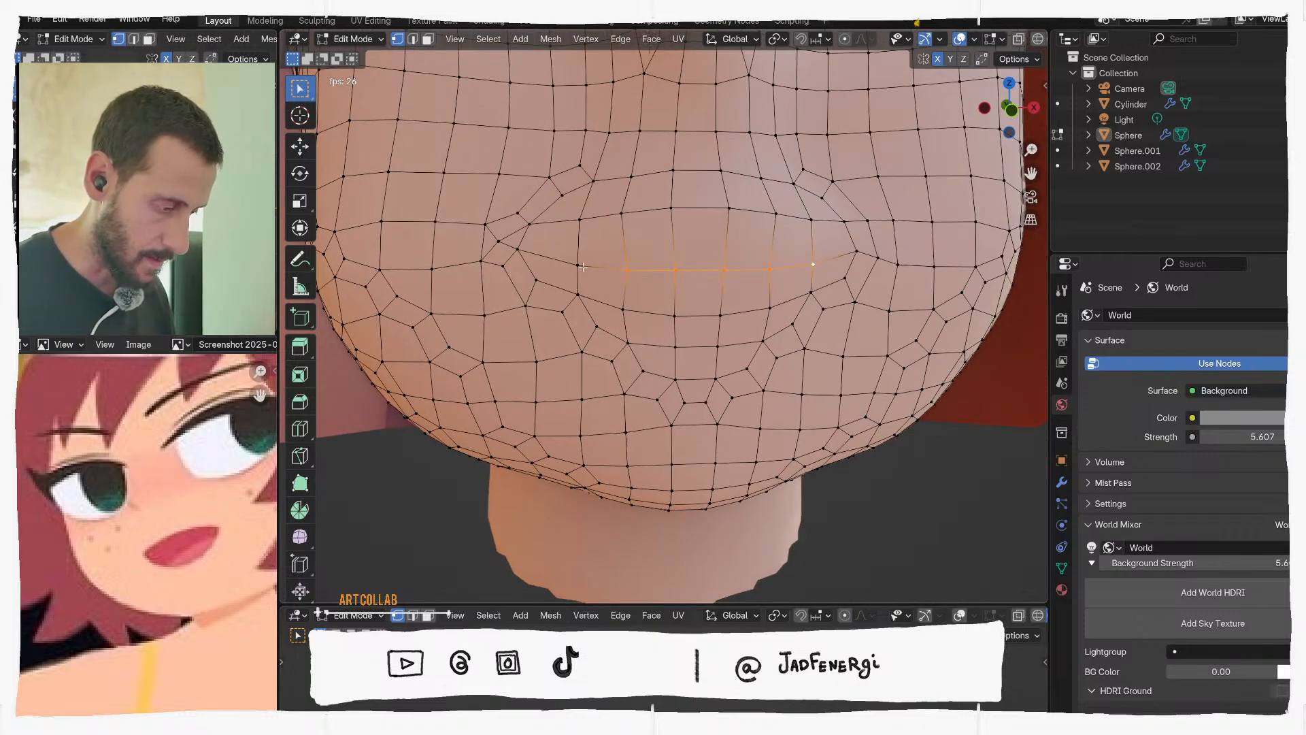
{"action": "key", "text": "g"}
{"action": "key", "text": "g"}
{"action": "left_click", "coordinate": [667, 248]}
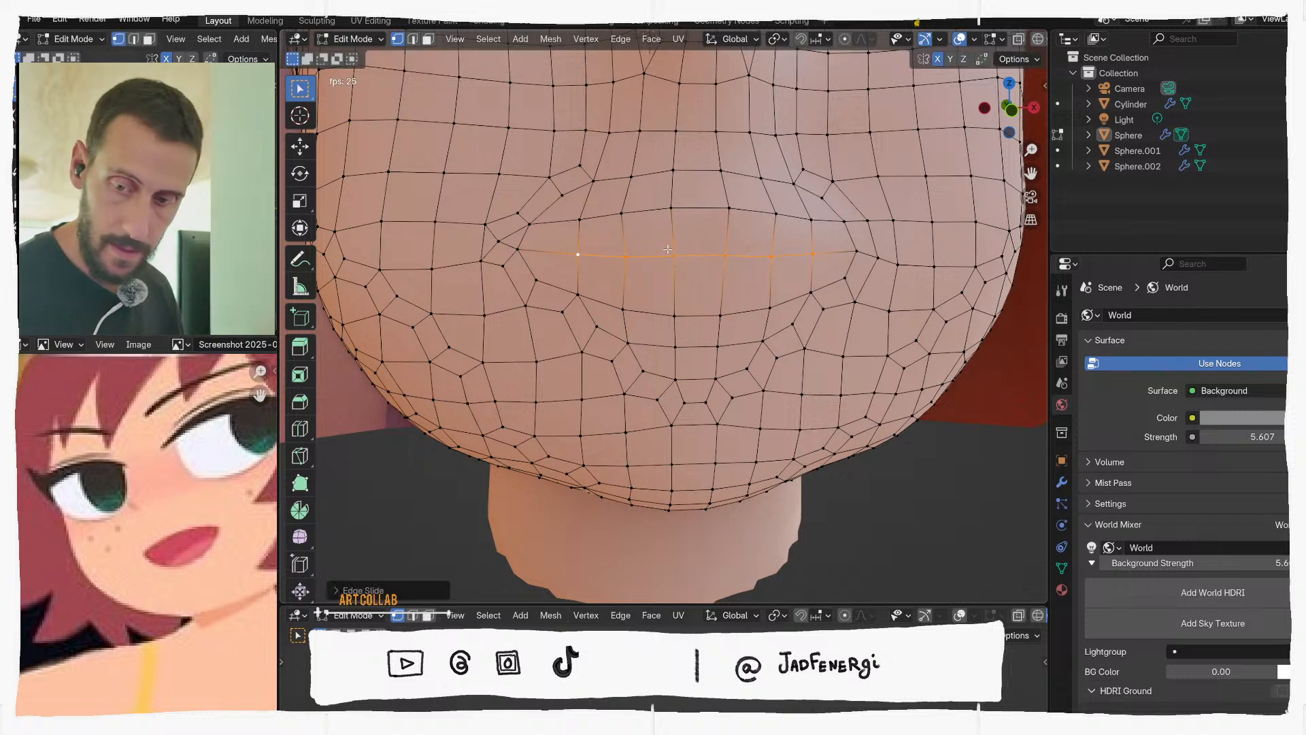
Select the curved vertex row forming the lower lip and edge-slide it up toward the mouth line
{"action": "left_click", "coordinate": [637, 305]}
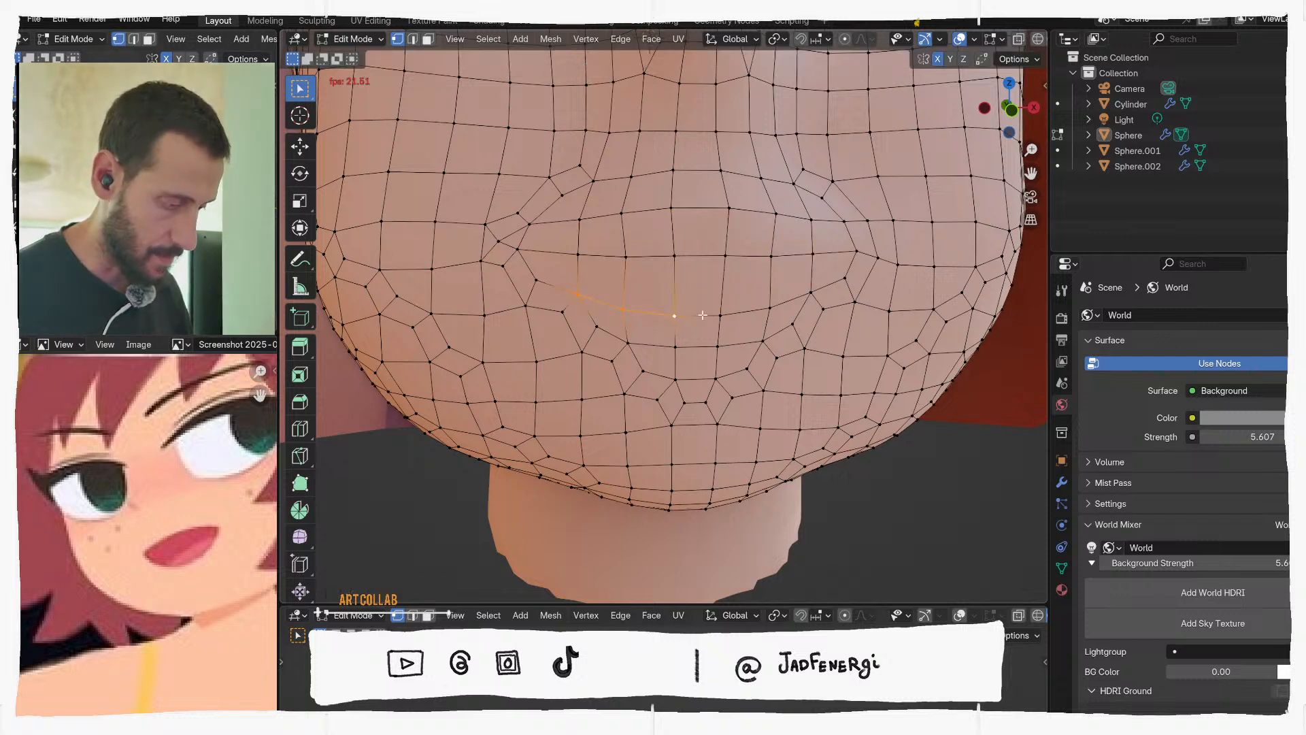
{"action": "key", "text": "g"}
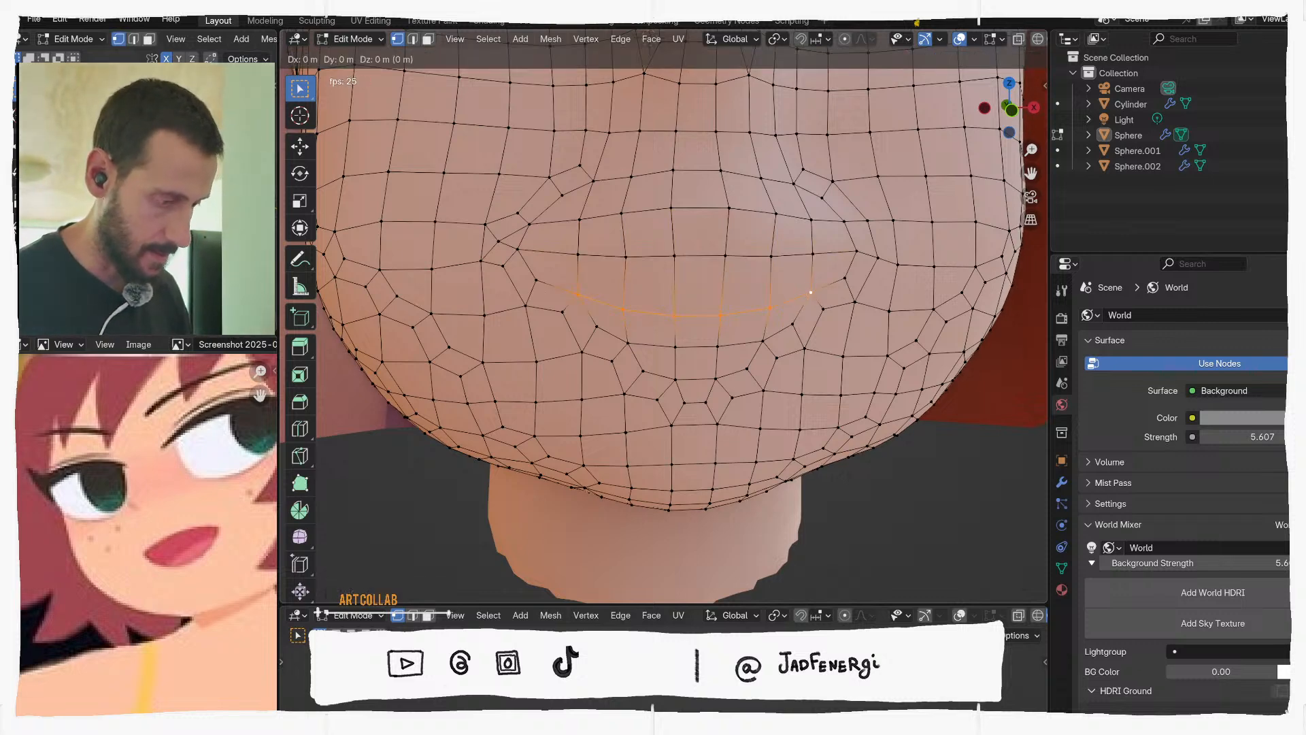
{"action": "left_click", "coordinate": [808, 279]}
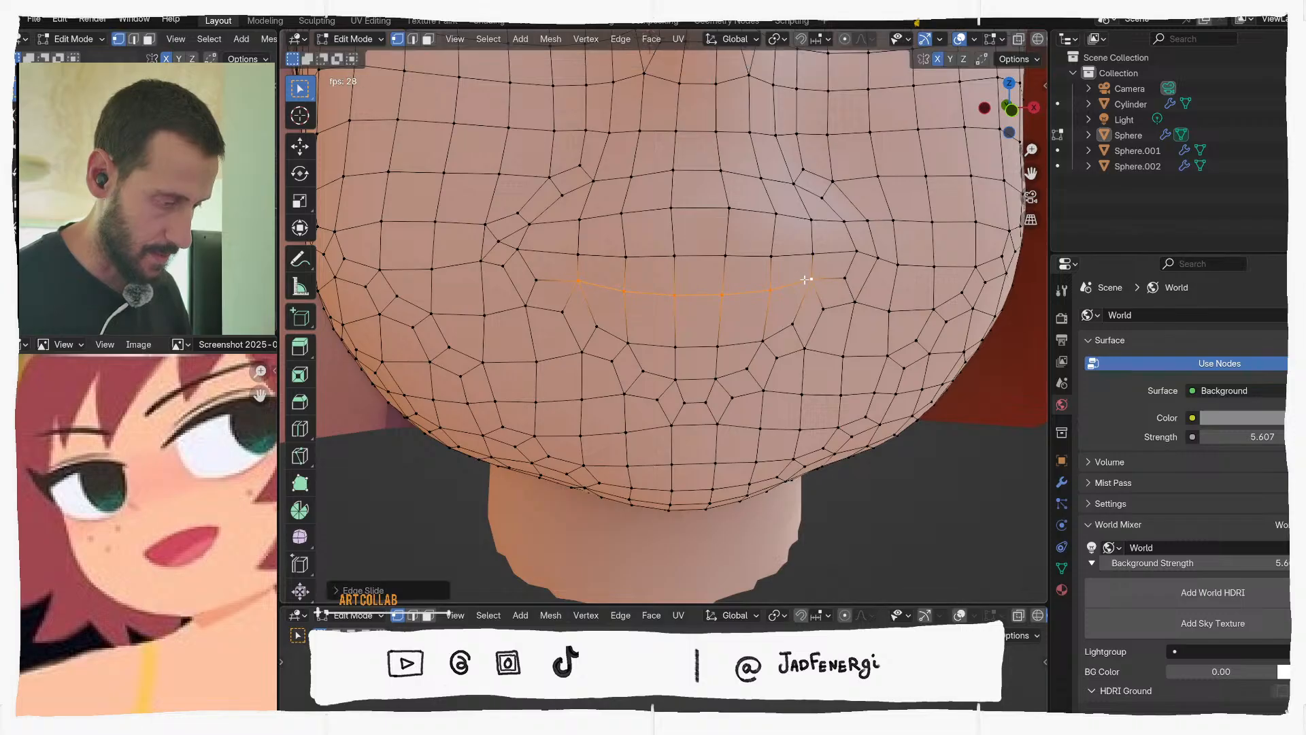
Move the vertices at both ends of the lower lip row upward to continue its curve toward the mouth corners
{"action": "left_click", "coordinate": [544, 277]}
{"action": "scroll", "coordinate": [544, 277], "scroll_direction": "up", "scroll_amount": 2}
{"action": "key", "text": "g"}
{"action": "left_click", "coordinate": [549, 266]}
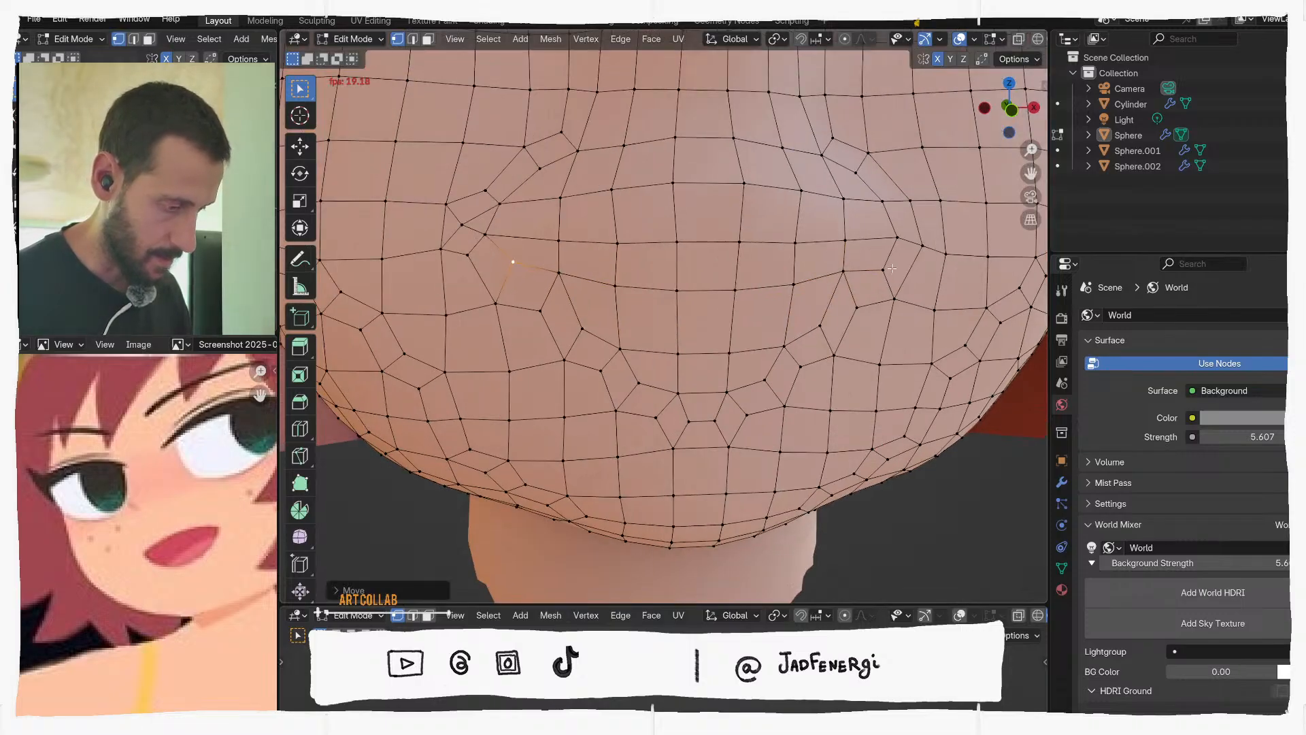
{"action": "left_click", "coordinate": [888, 274]}
{"action": "scroll", "coordinate": [748, 265], "scroll_direction": "down", "scroll_amount": 1}
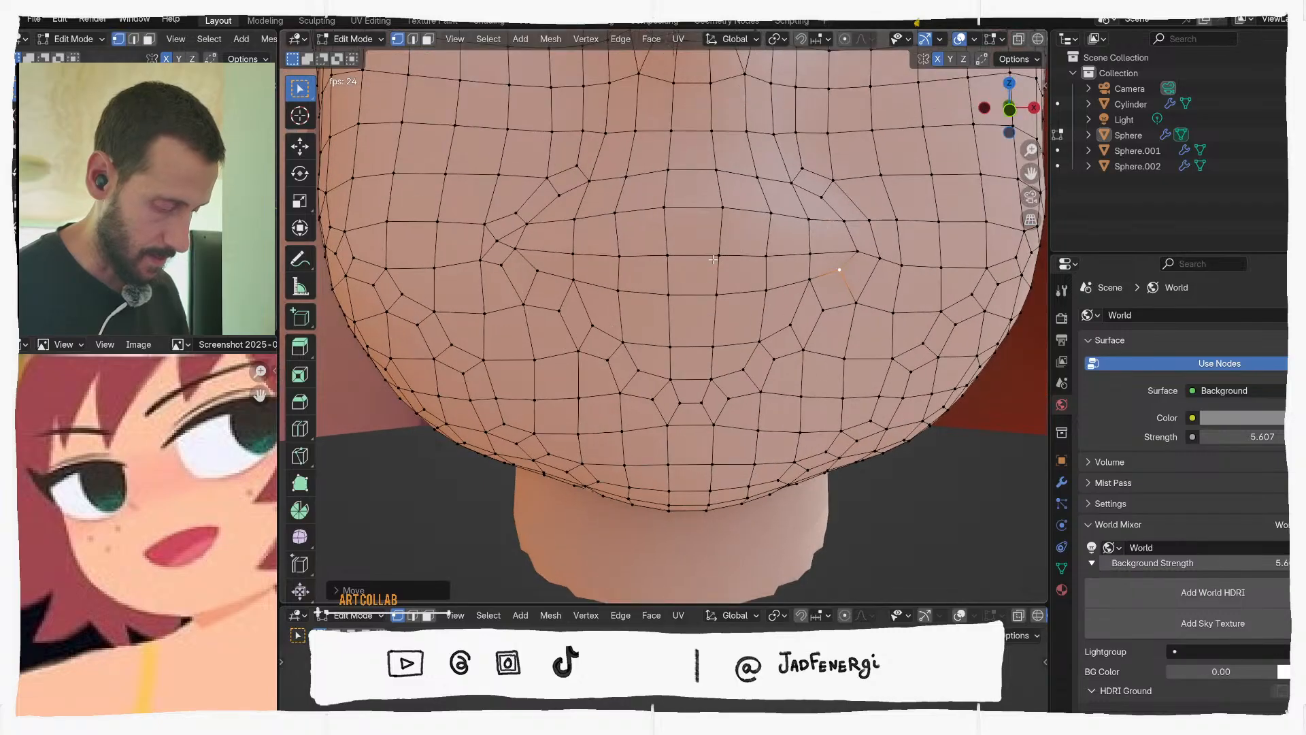
Vertex-slide the matching vertices below both mouth corners upward in the front orthographic view
{"action": "key", "text": "k"}
{"action": "scroll", "coordinate": [541, 253], "scroll_direction": "up", "scroll_amount": 1}
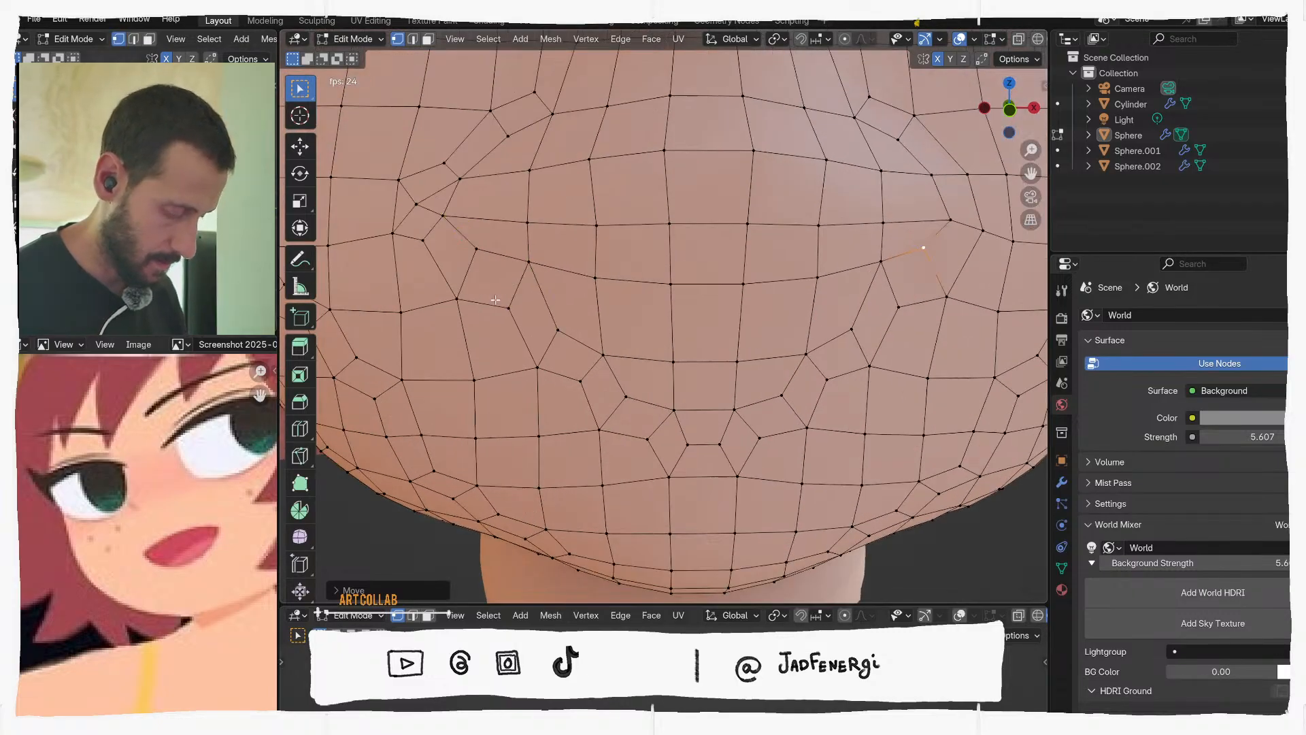
{"action": "left_click", "coordinate": [458, 301]}
{"action": "key", "text": "KP_1"}
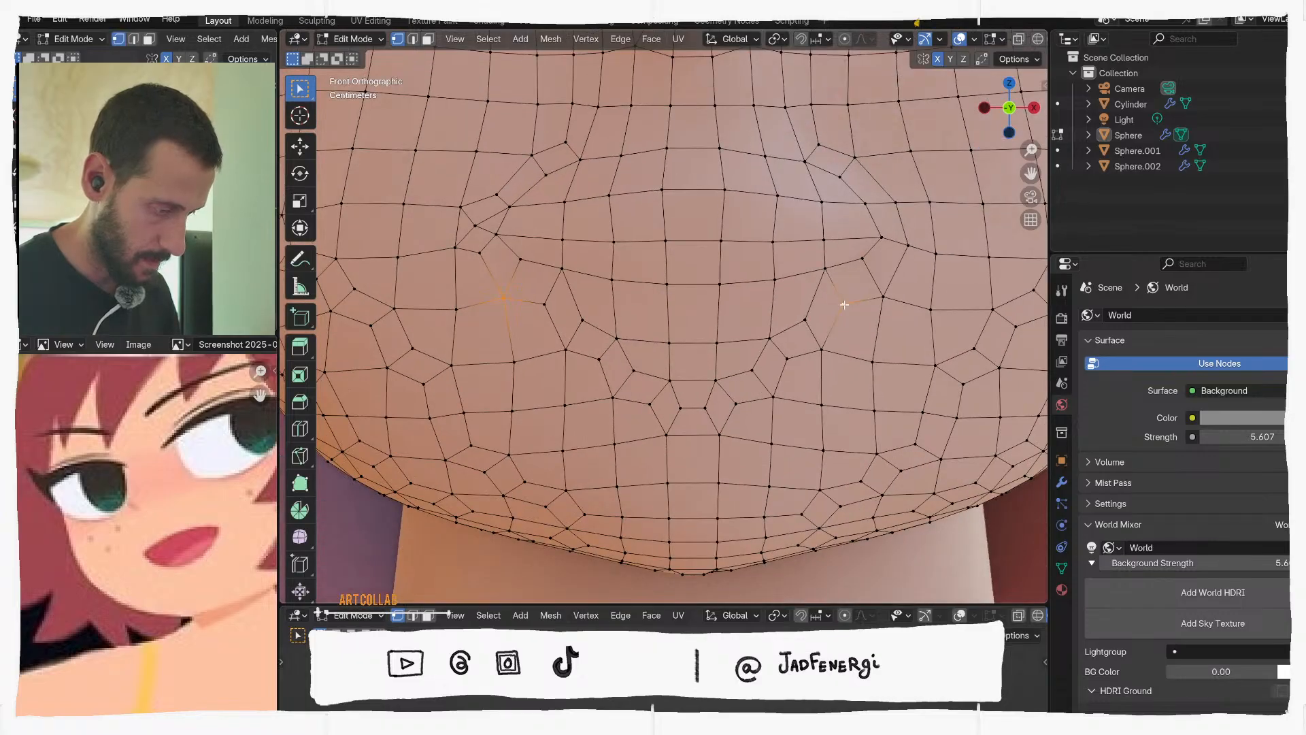
{"action": "key", "text": "shift+v"}
{"action": "left_click", "coordinate": [844, 293]}
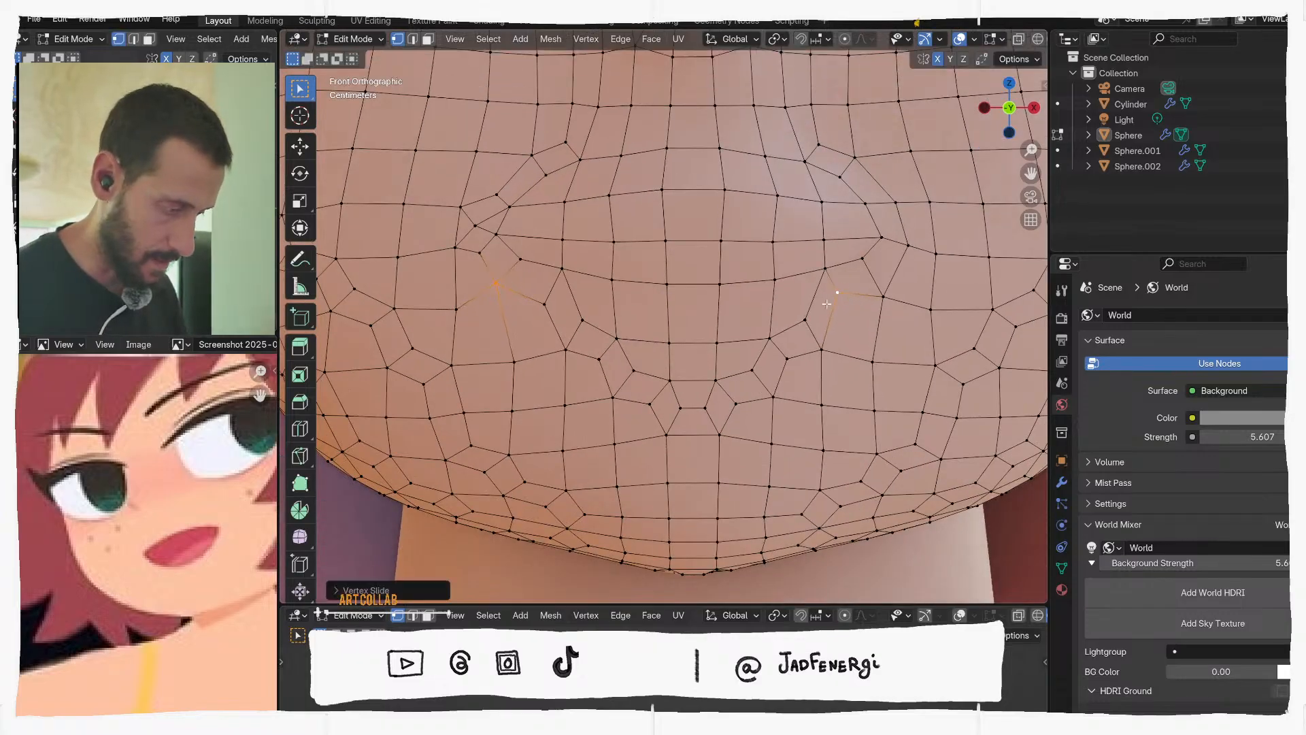
Select the row of vertices along the mouth line and push it about 0.053 m into the face along global Y
{"action": "left_click", "coordinate": [540, 300]}
{"action": "scroll", "coordinate": [640, 272], "scroll_direction": "down", "scroll_amount": 4}
{"action": "middle_click_drag", "start_coordinate": [619, 272], "coordinate": [545, 274]}
{"action": "scroll", "coordinate": [739, 273], "scroll_direction": "up", "scroll_amount": 2}
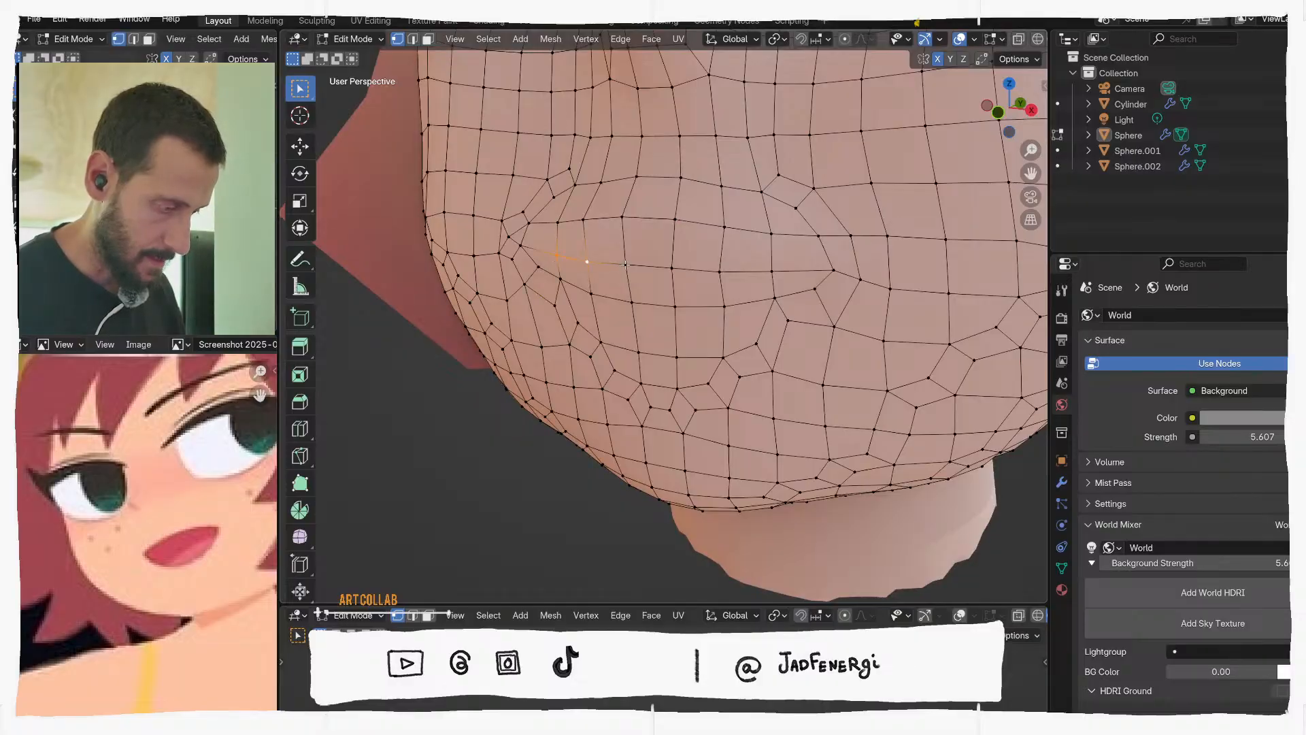
{"action": "middle_click_drag", "start_coordinate": [771, 273], "coordinate": [716, 272]}
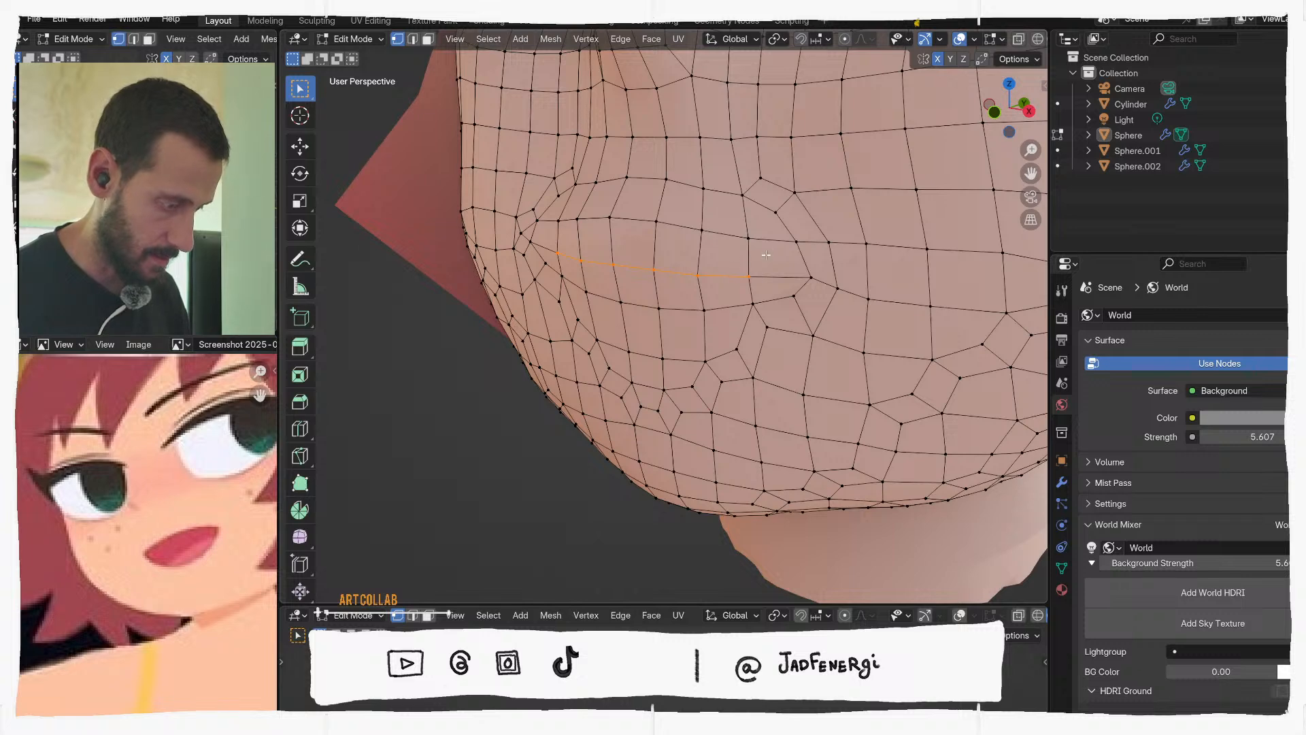
{"action": "key", "text": "g"}
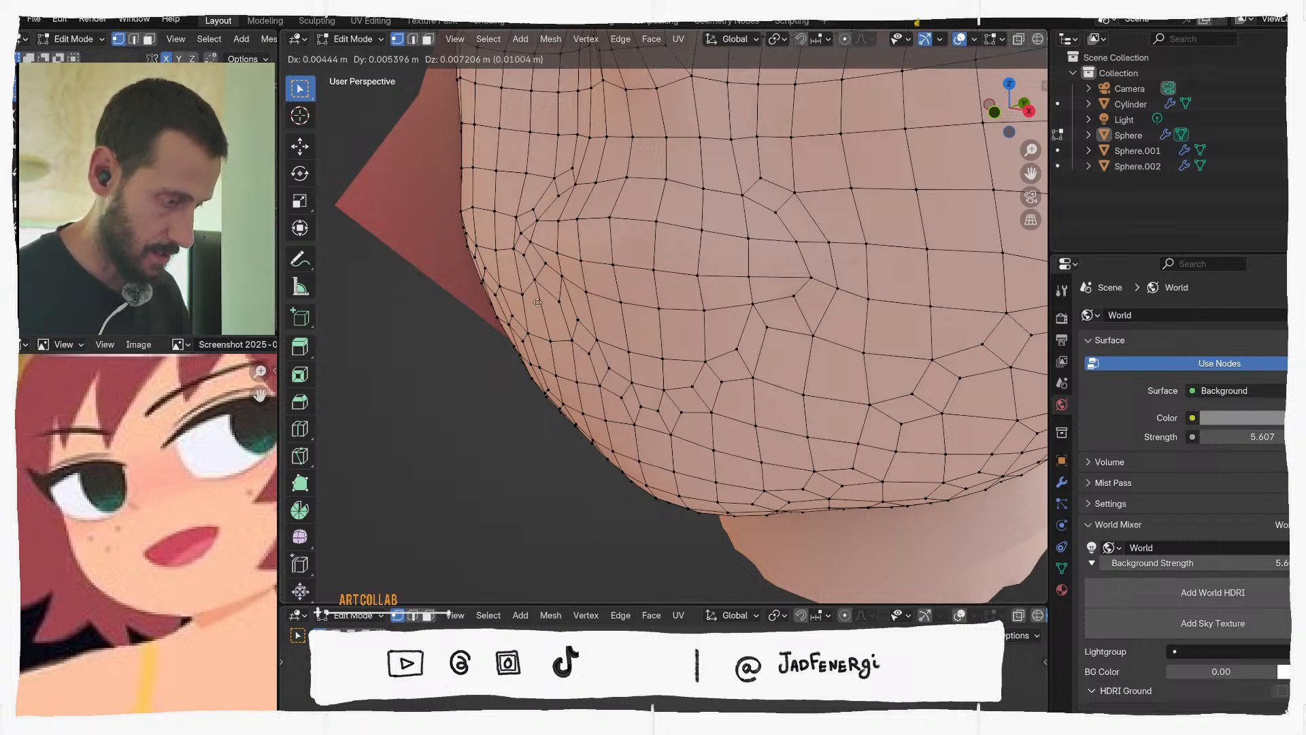
{"action": "right_click", "coordinate": [517, 312]}
{"action": "key", "text": "g"}
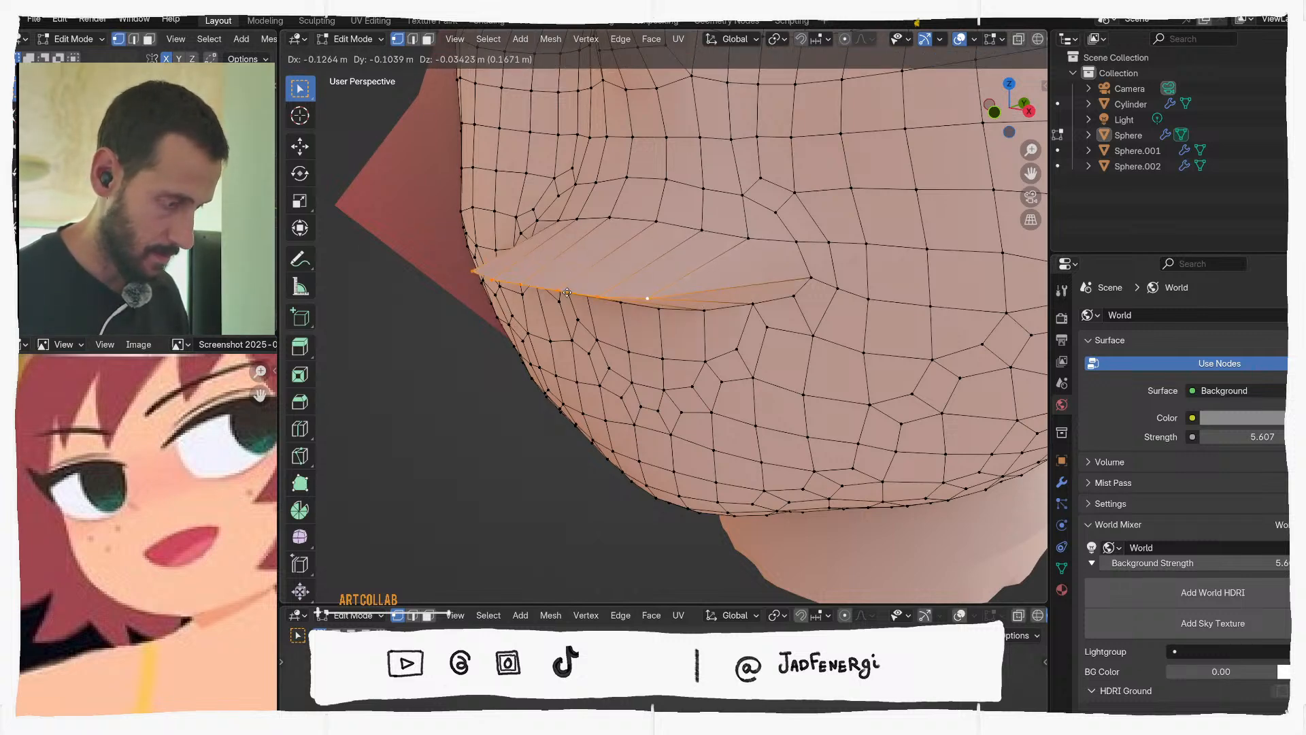
{"action": "key", "text": "y"}
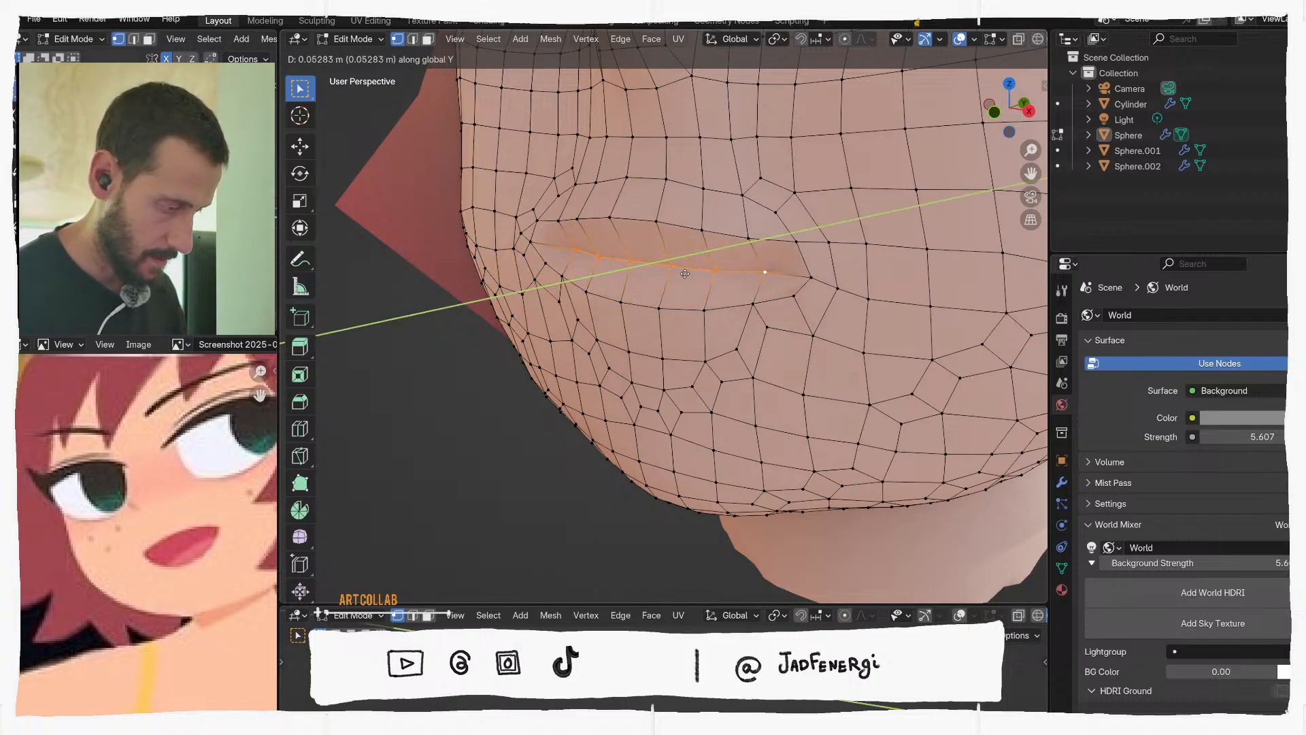
{"action": "left_click", "coordinate": [685, 273]}
Leave mesh editing and put the head into Sculpt Mode with the Grab brush, framing the mouth
{"action": "scroll", "coordinate": [686, 274], "scroll_direction": "down", "scroll_amount": 4}
{"action": "key", "text": "Tab"}
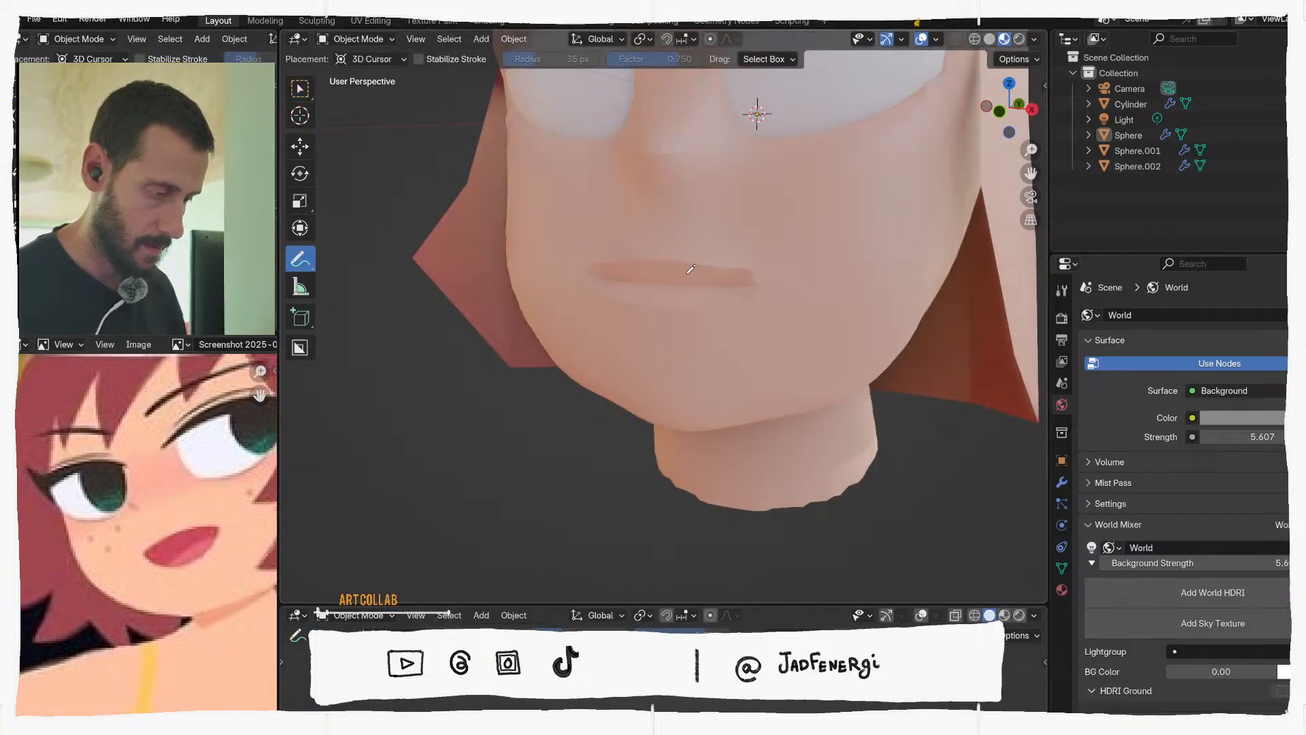
{"action": "middle_click_drag", "start_coordinate": [741, 296], "coordinate": [687, 290]}
{"action": "scroll", "coordinate": [687, 290], "scroll_direction": "down", "scroll_amount": 1}
{"action": "key", "text": "ctrl+Tab"}
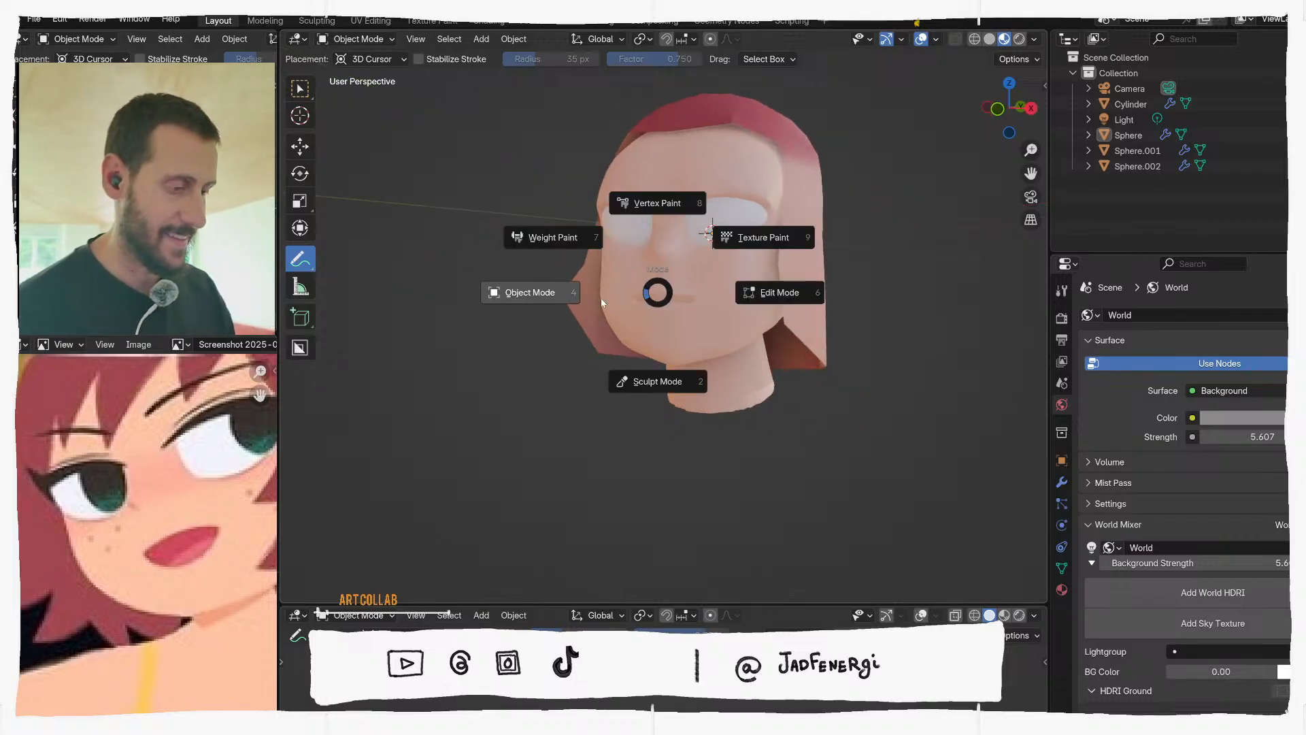
{"action": "left_click", "coordinate": [601, 298]}
{"action": "scroll", "coordinate": [706, 306], "scroll_direction": "up", "scroll_amount": 2}
{"action": "key", "text": "ctrl+Tab"}
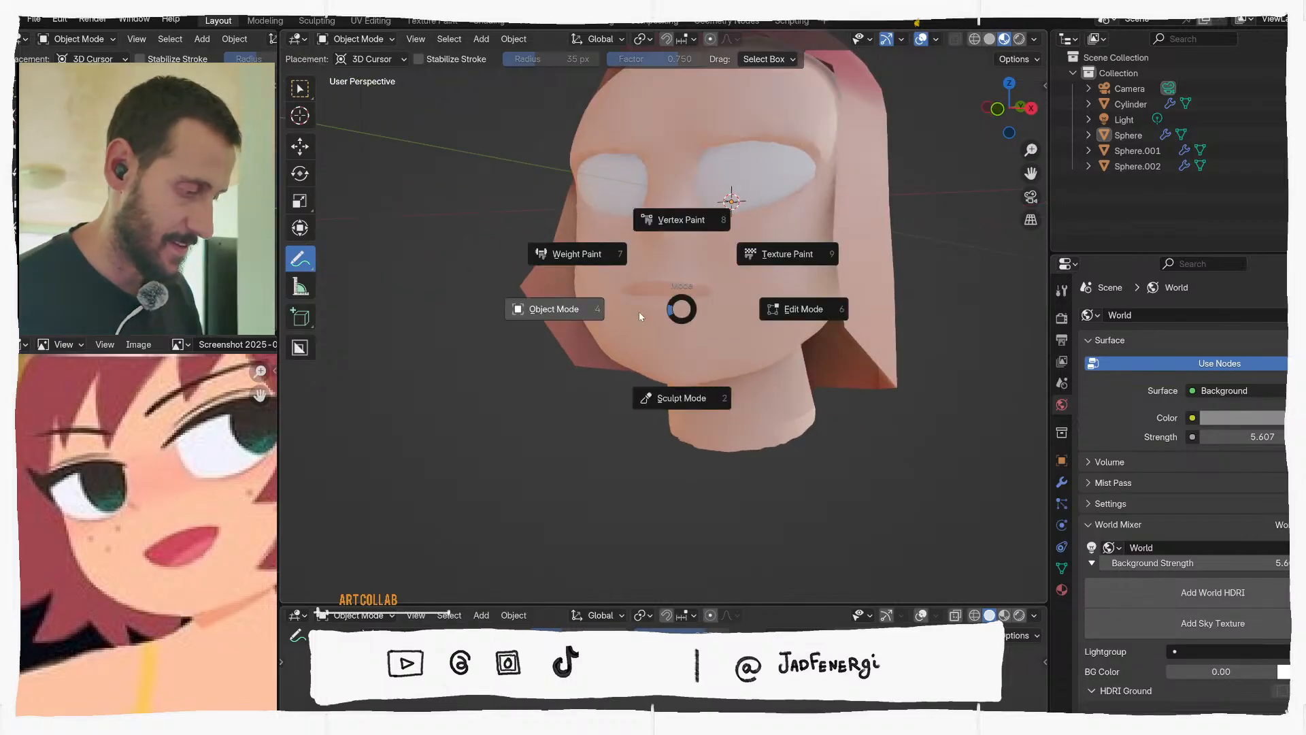
{"action": "left_click", "coordinate": [680, 398]}
{"action": "scroll", "coordinate": [666, 285], "scroll_direction": "up", "scroll_amount": 3}
{"action": "middle_click_drag", "start_coordinate": [666, 285], "coordinate": [678, 285]}
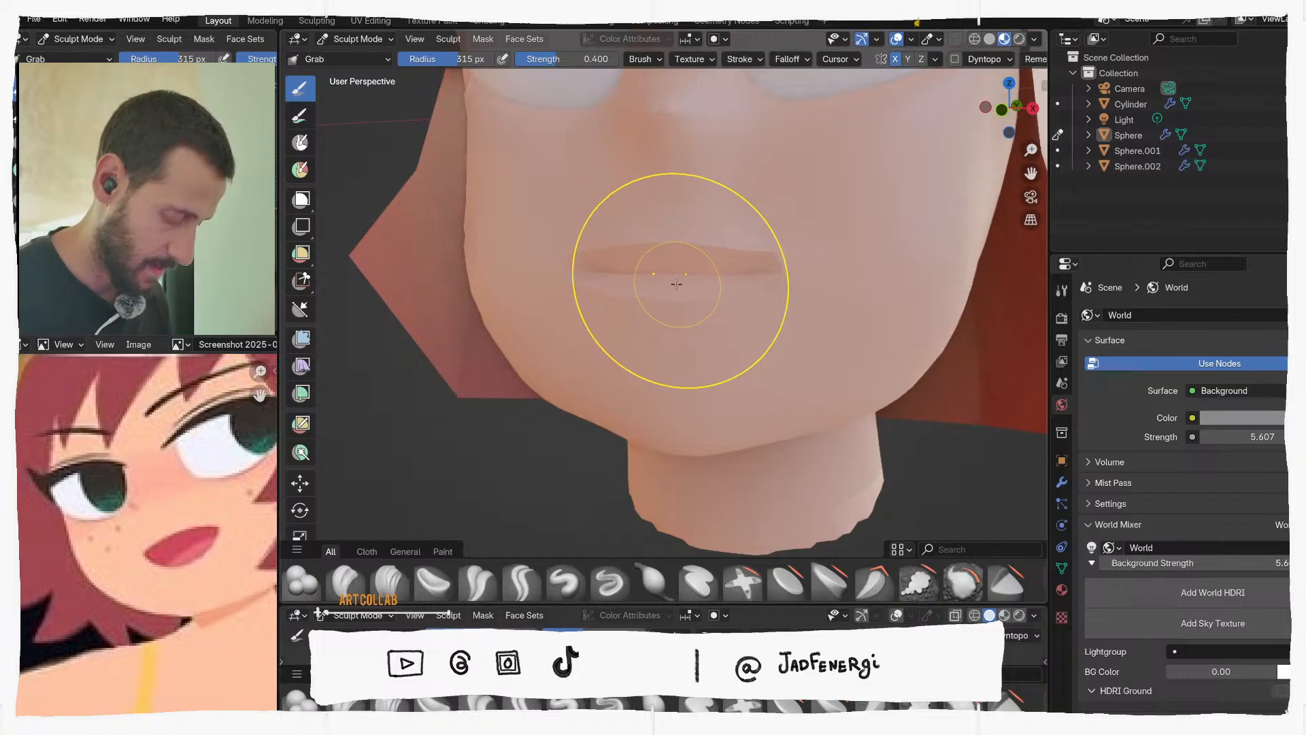
Nudge the mouth corner inward, then pull the middle of the upper lip upward with the Grab brush at a 219 px radius
{"action": "left_click_drag", "start_coordinate": [575, 253], "coordinate": [592, 263]}
{"action": "scroll", "coordinate": [624, 270], "scroll_direction": "down", "scroll_amount": 1}
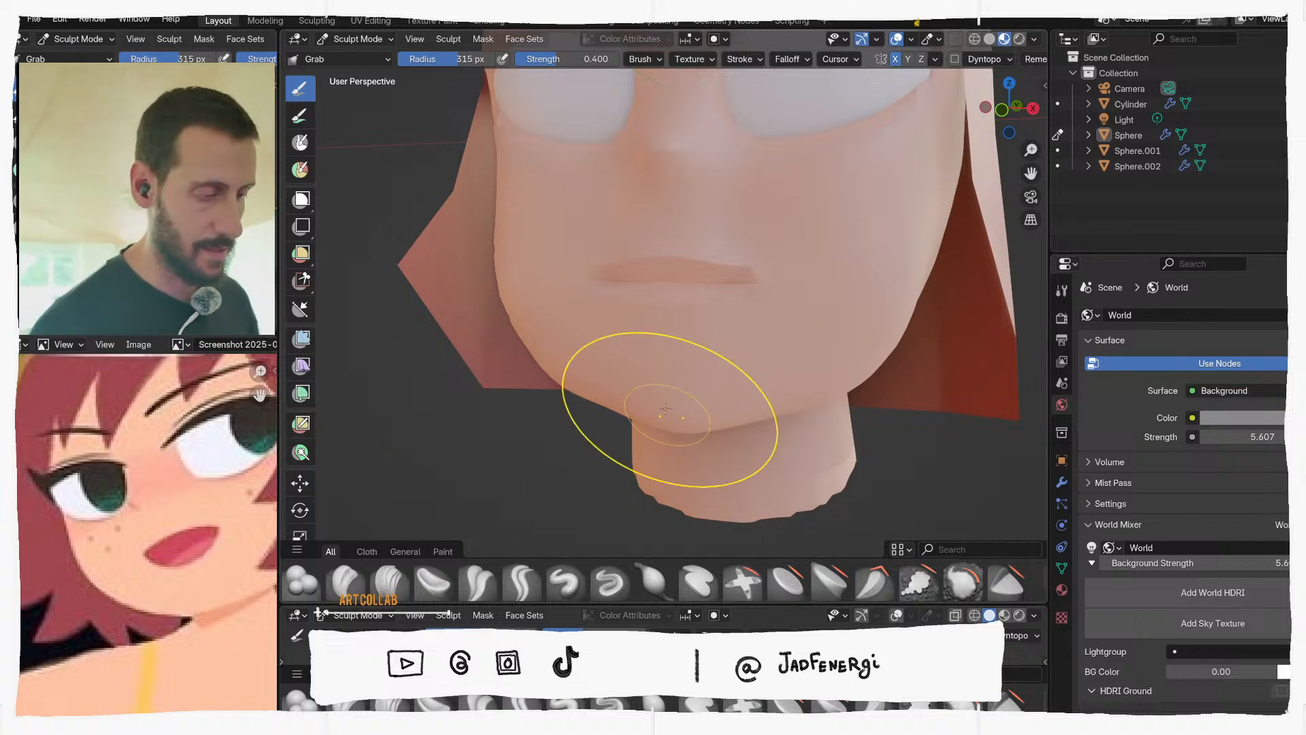
{"action": "scroll", "coordinate": [667, 285], "scroll_direction": "up", "scroll_amount": 1}
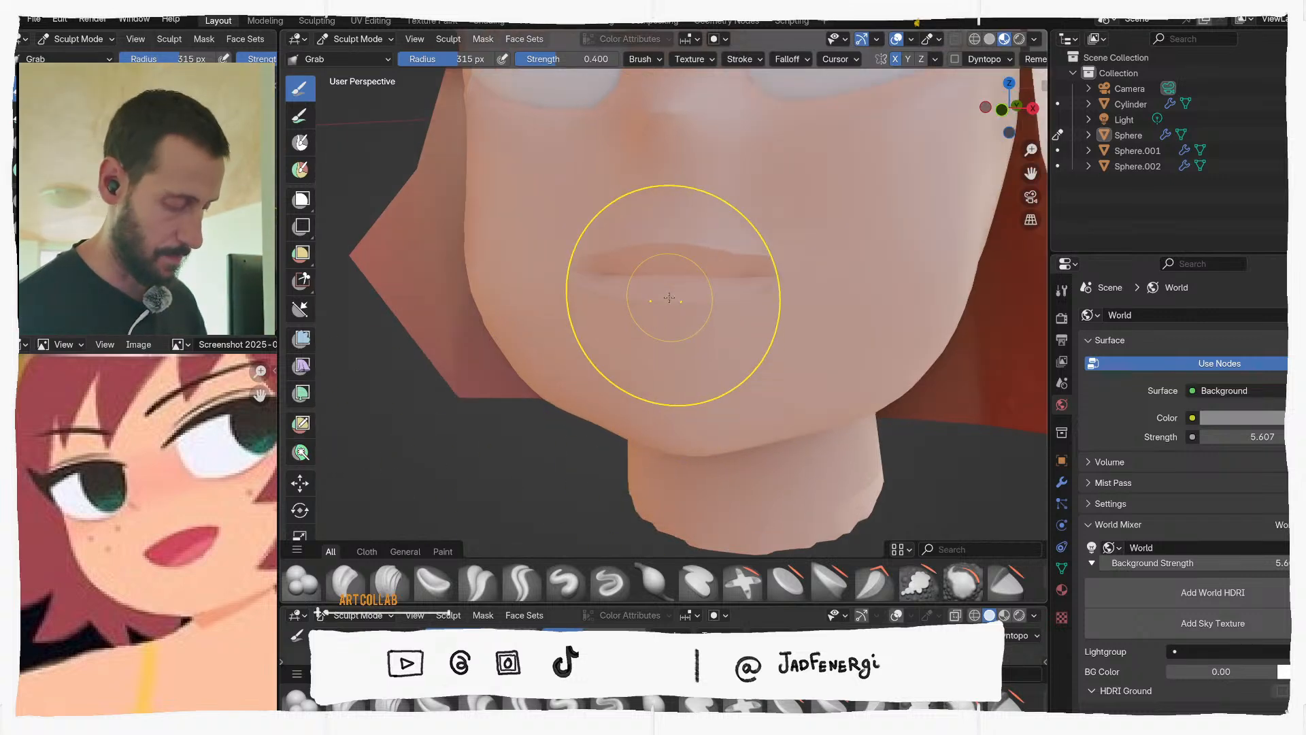
{"action": "key", "text": "f"}
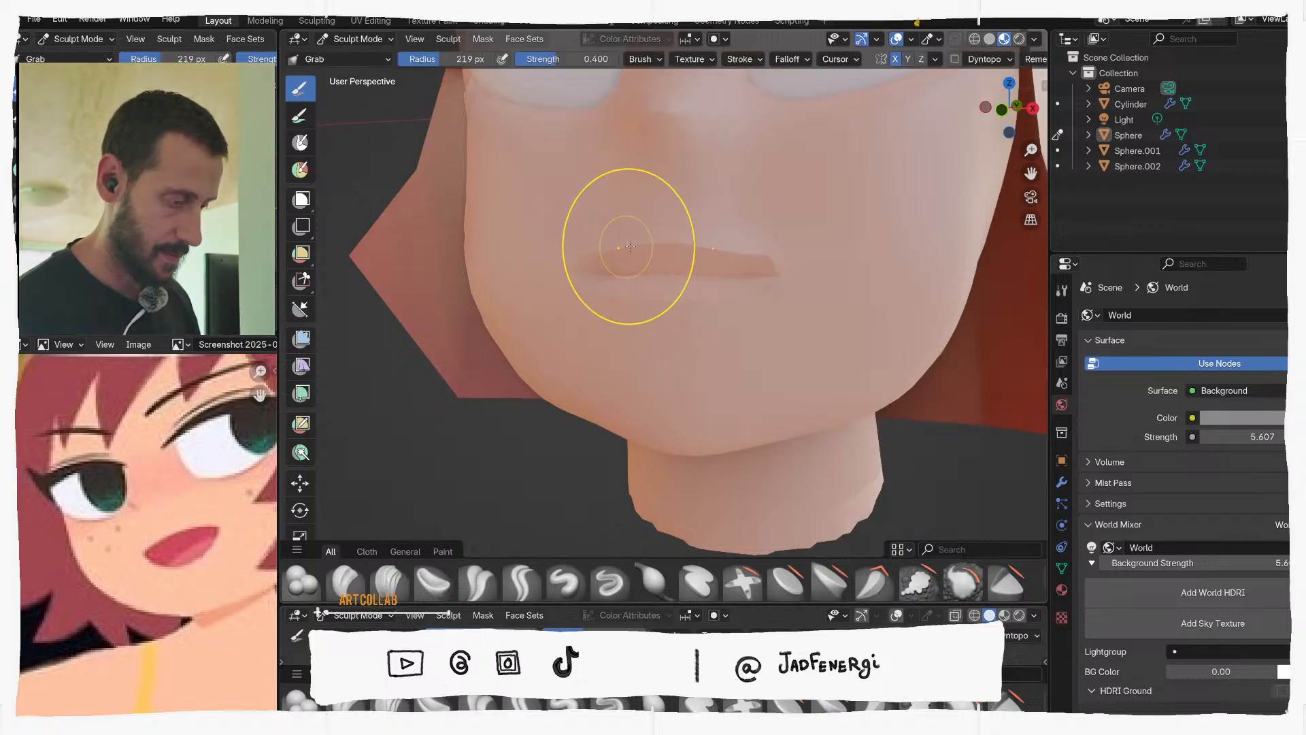
{"action": "left_click", "coordinate": [640, 242]}
{"action": "left_click_drag", "start_coordinate": [630, 247], "coordinate": [634, 245]}
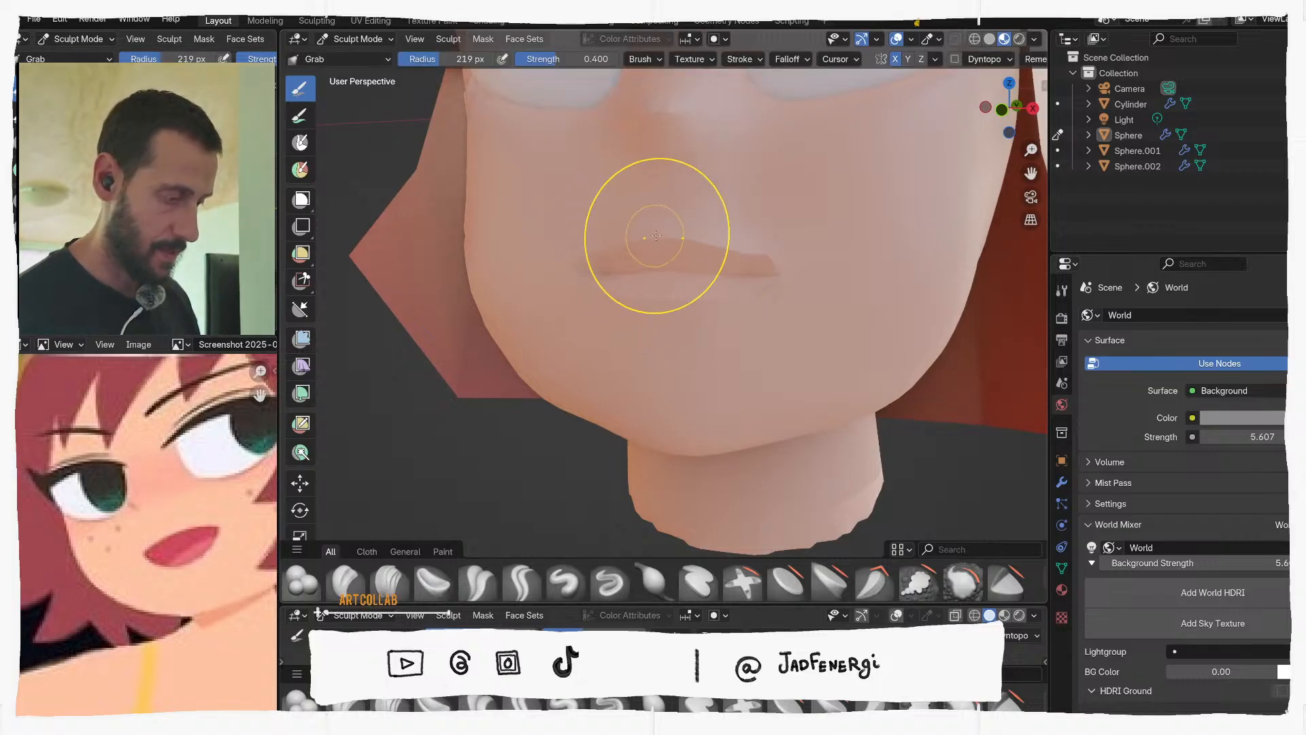
Set the Grab brush radius to 184 px and check the lip shape in solid shading before returning to material preview
{"action": "key", "text": "f"}
{"action": "left_click", "coordinate": [657, 237]}
{"action": "left_click", "coordinate": [994, 41]}
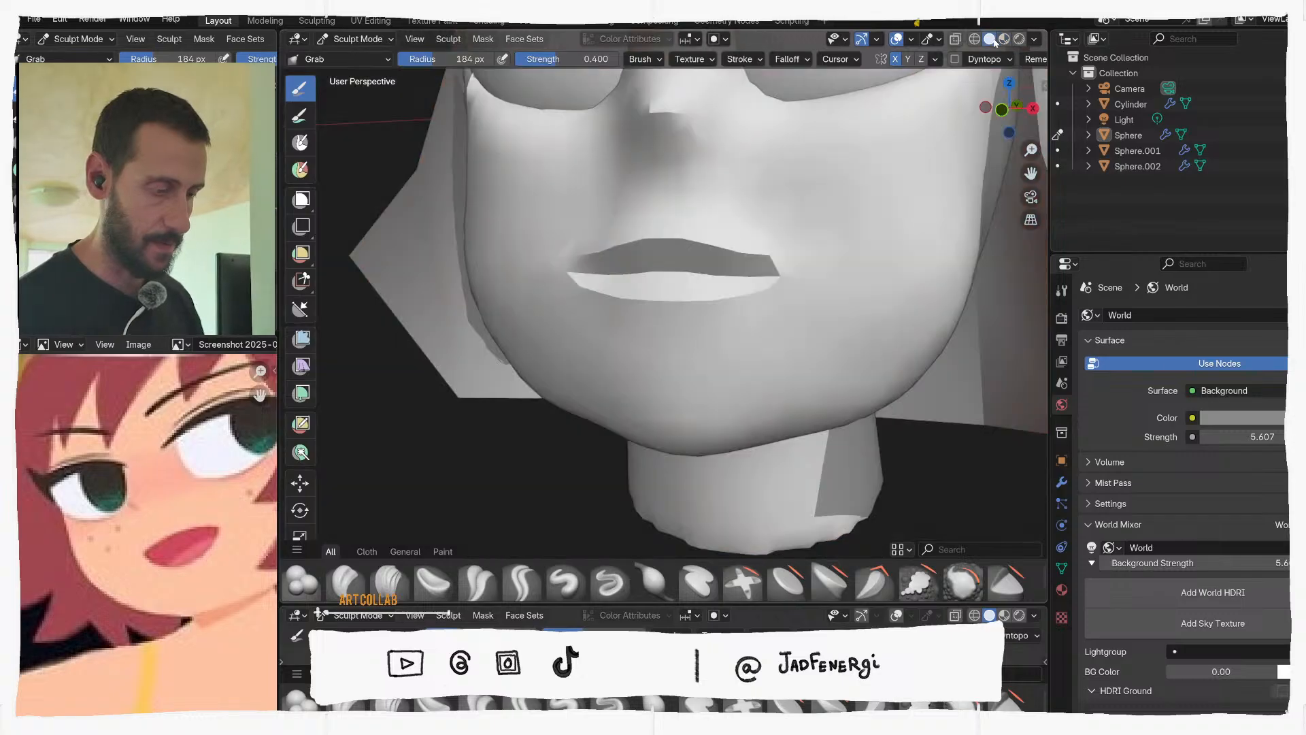
{"action": "key", "text": "z"}
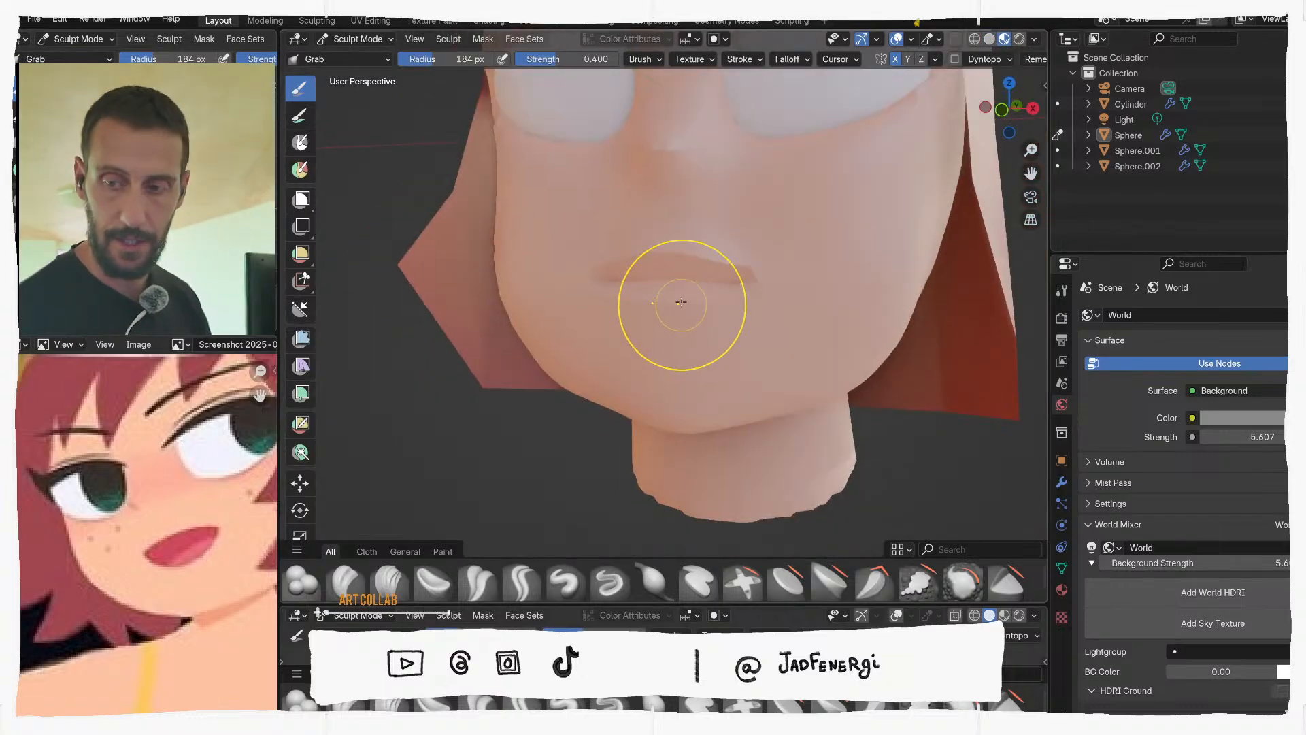
Set the Grab brush radius to 123 px and pull the mouth corner slightly down and inward
{"action": "scroll", "coordinate": [666, 286], "scroll_direction": "up", "scroll_amount": 2}
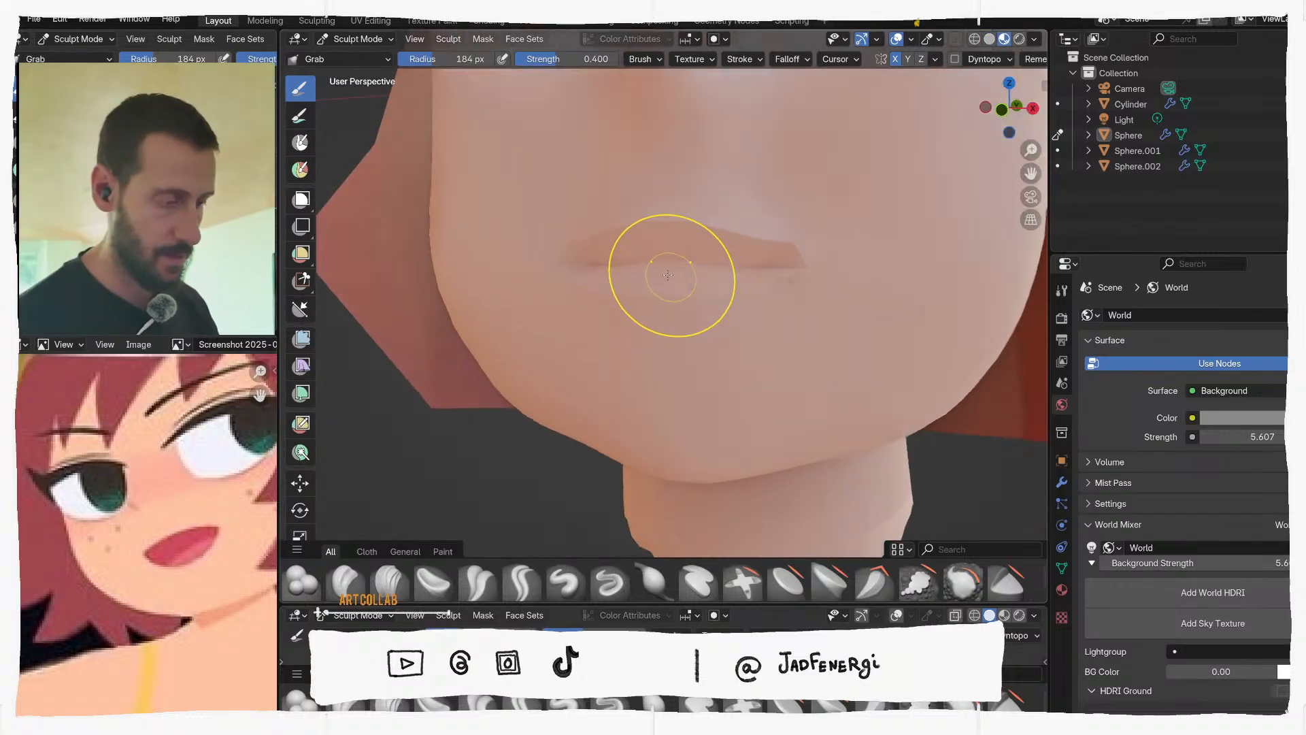
{"action": "key", "text": "f"}
{"action": "left_click", "coordinate": [643, 215]}
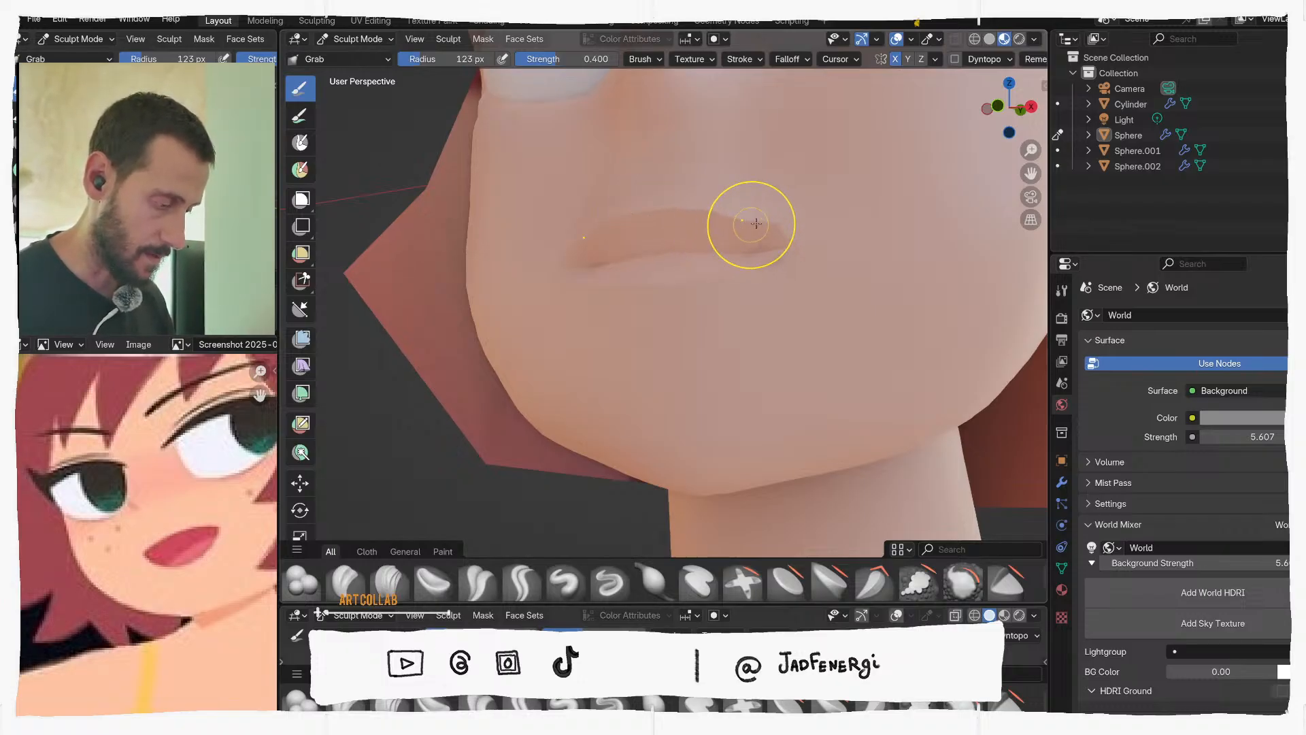
{"action": "left_click_drag", "start_coordinate": [778, 237], "coordinate": [770, 253]}
Set the Grab brush radius to 223 px, refine the mouth corners, and check the lips from several angles
{"action": "key", "text": "f"}
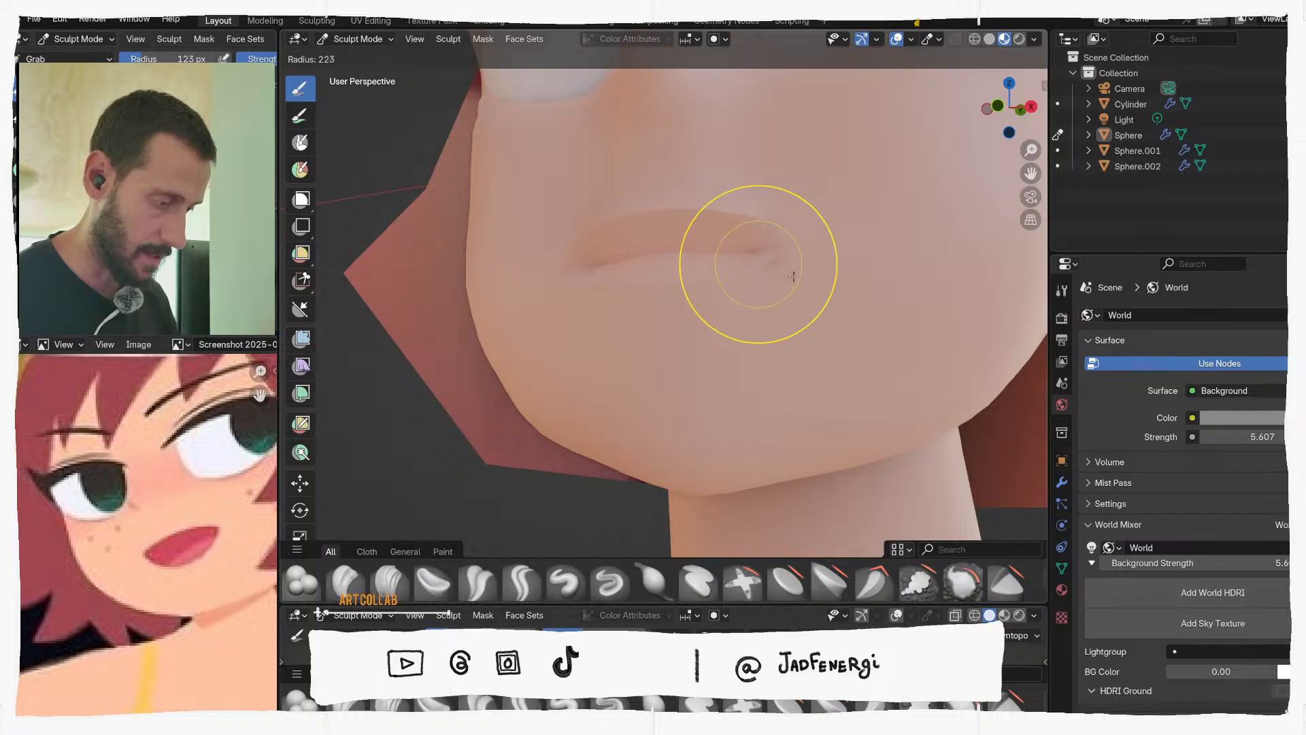
{"action": "left_click", "coordinate": [834, 264]}
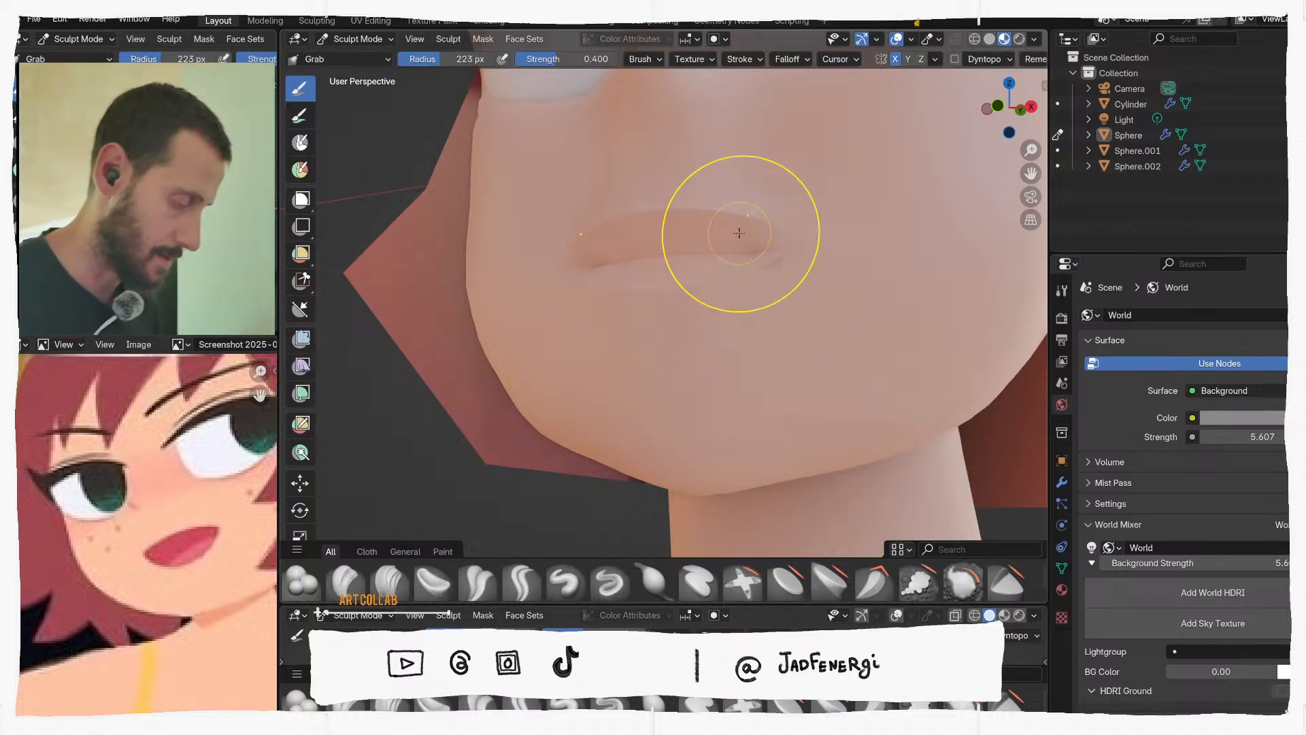
{"action": "middle_click_drag", "start_coordinate": [740, 233], "coordinate": [686, 309]}
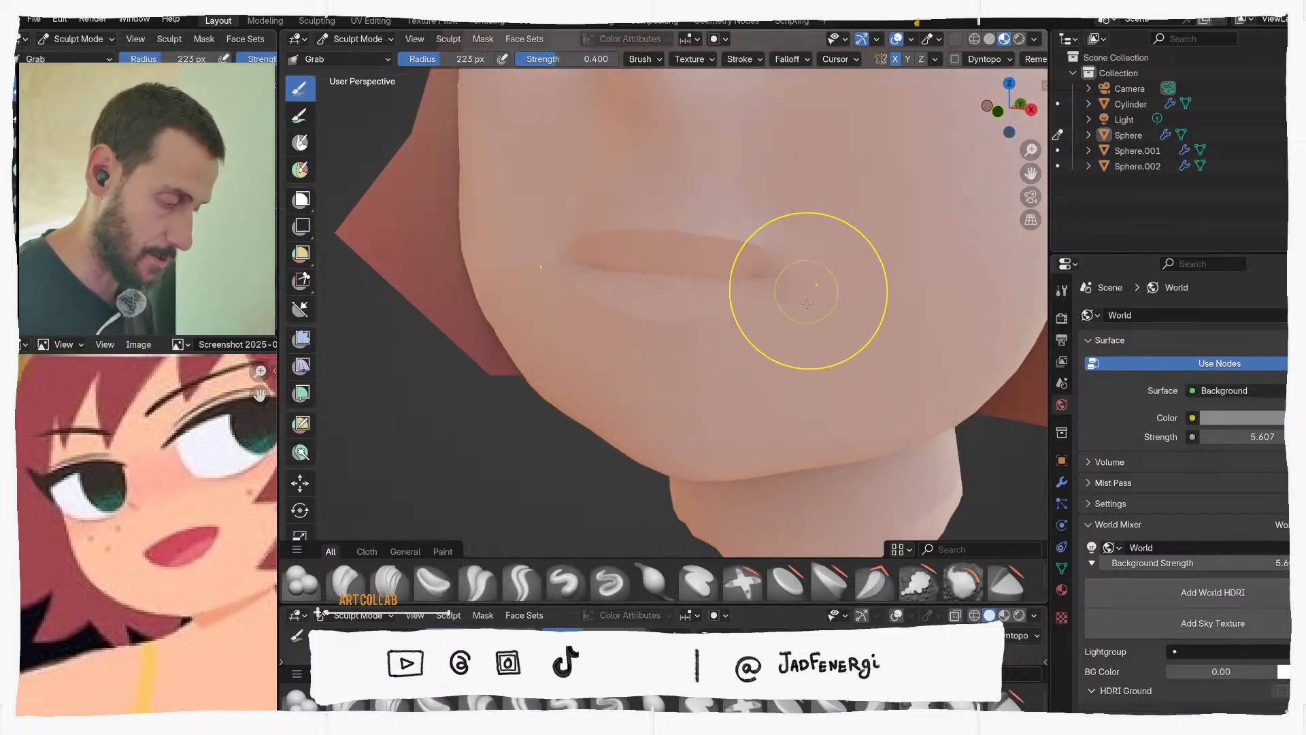
{"action": "middle_click_drag", "start_coordinate": [808, 292], "coordinate": [833, 321], "text": "ctrl"}
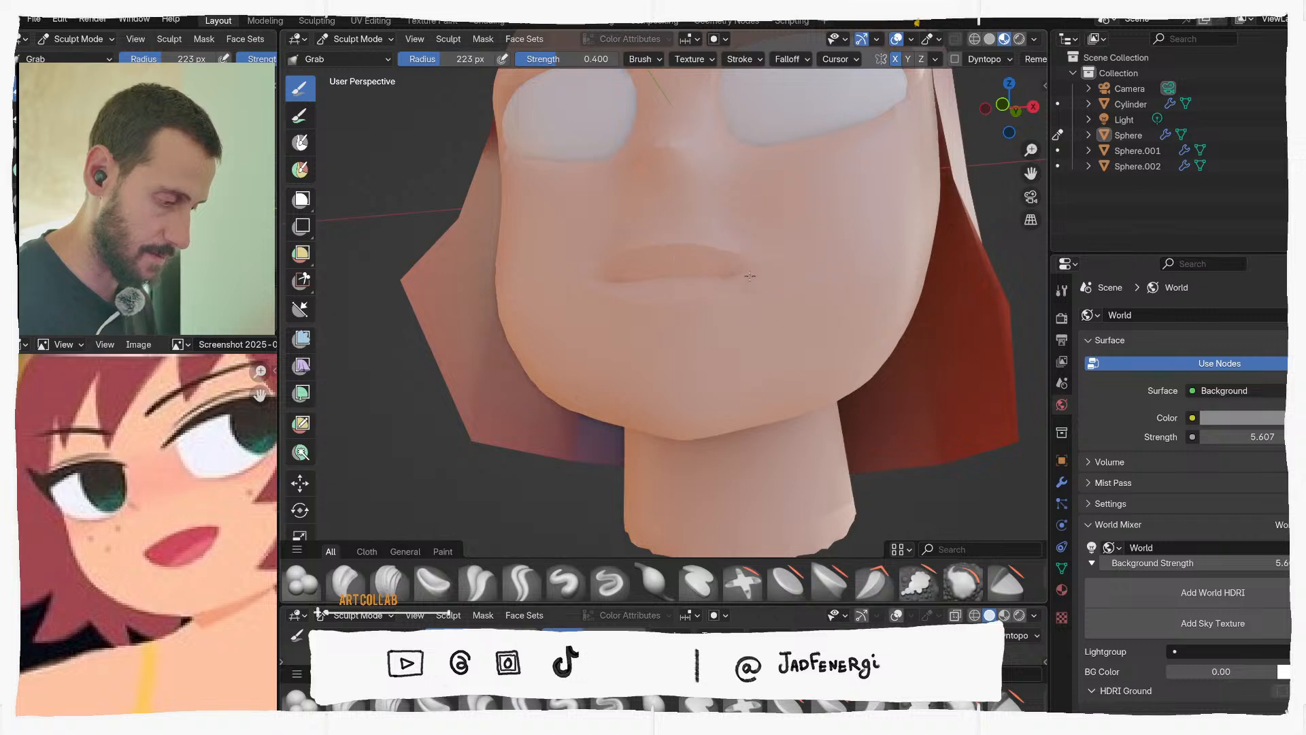
{"action": "middle_click_drag", "start_coordinate": [744, 256], "coordinate": [729, 442], "text": "ctrl"}
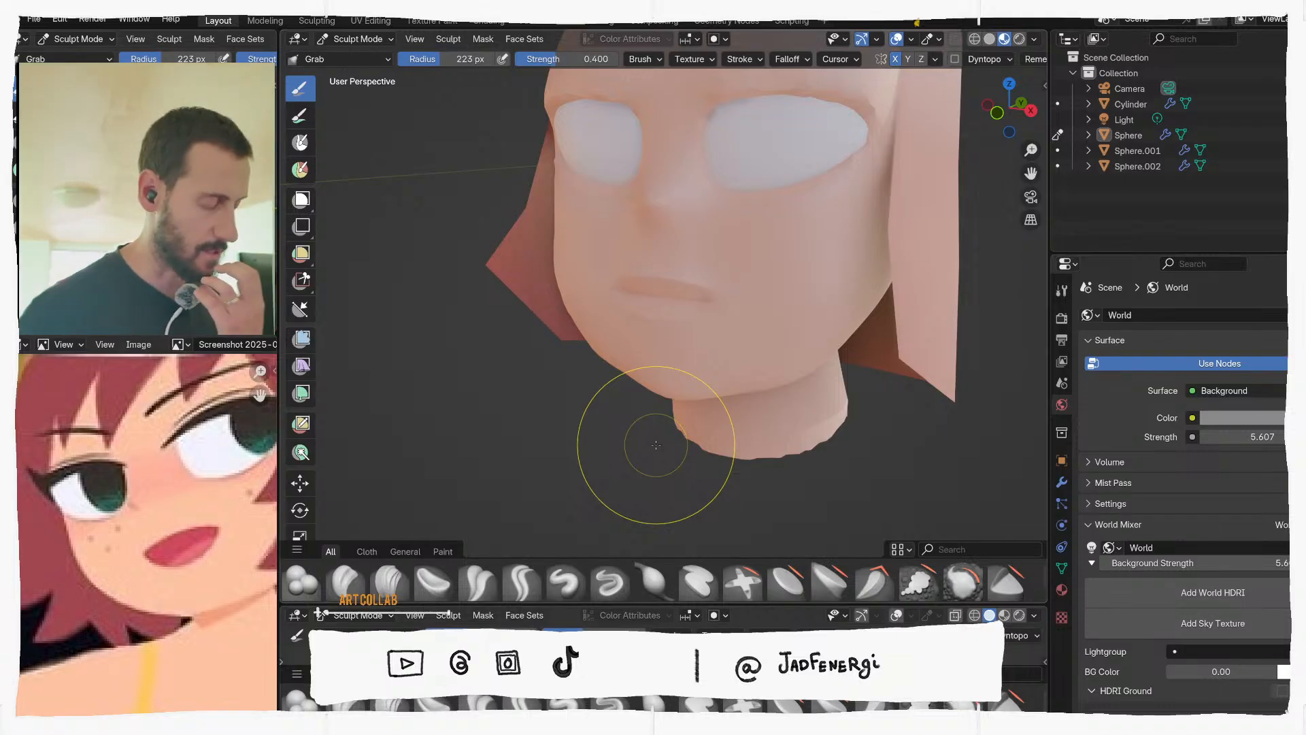
{"action": "middle_click_drag", "start_coordinate": [656, 445], "coordinate": [729, 277]}
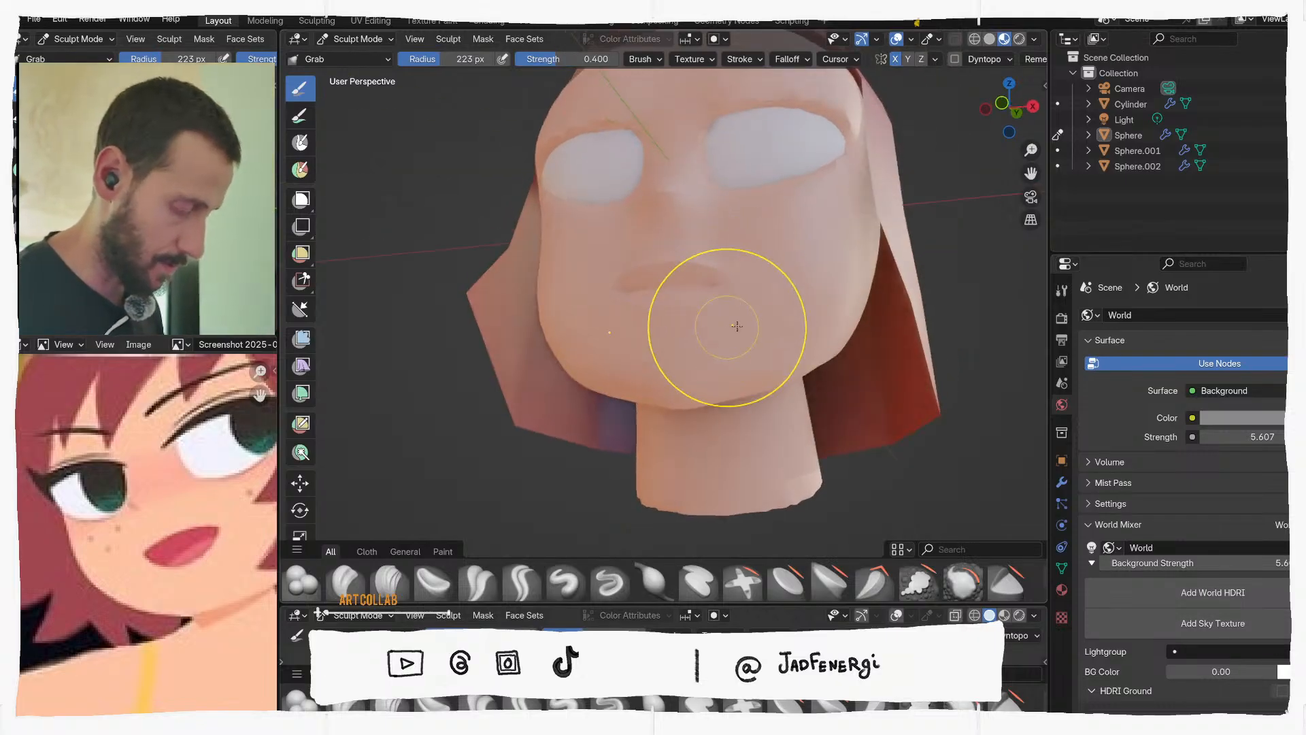
Enlarge the Grab brush to a 366 px radius for broad shaping around the chin and jaw
{"action": "key", "text": "f"}
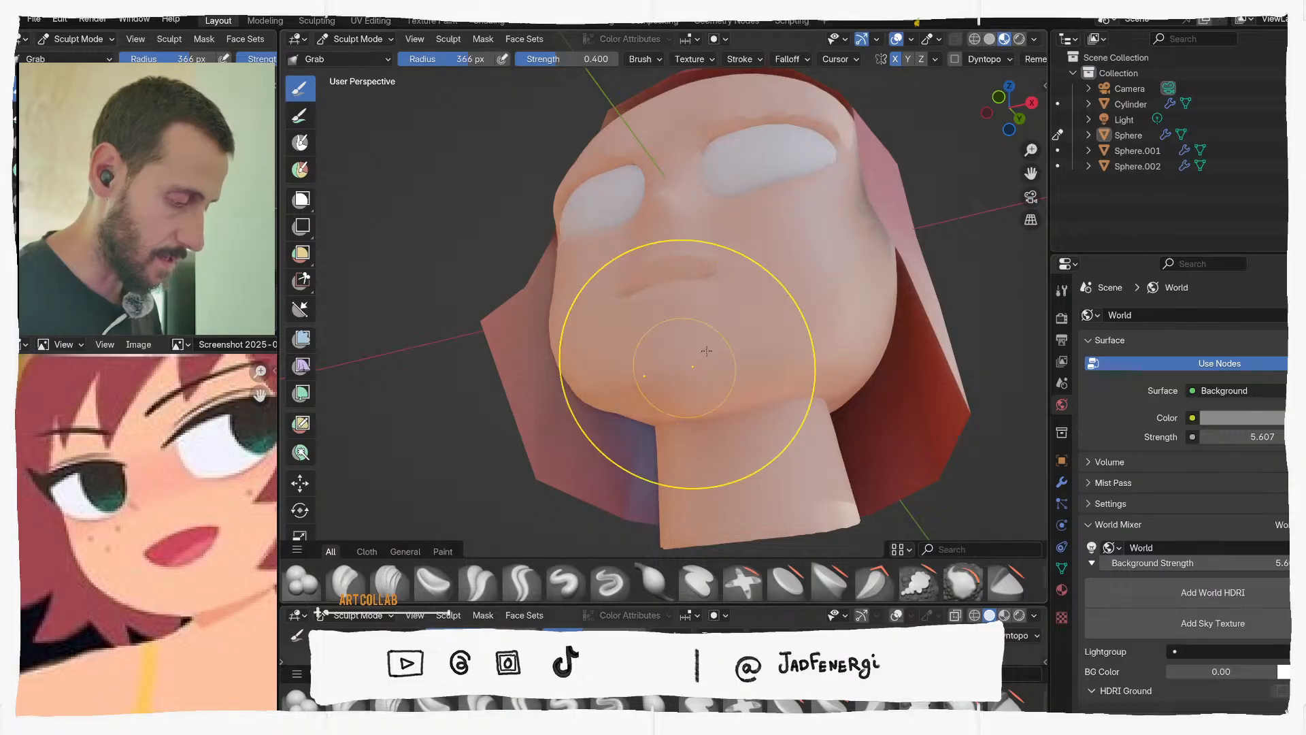
{"action": "mouse_move", "coordinate": [641, 408]}
{"action": "middle_mouse_down"}
{"action": "mouse_move", "coordinate": [685, 438]}
{"action": "mouse_move", "coordinate": [675, 383]}
{"action": "middle_mouse_up"}
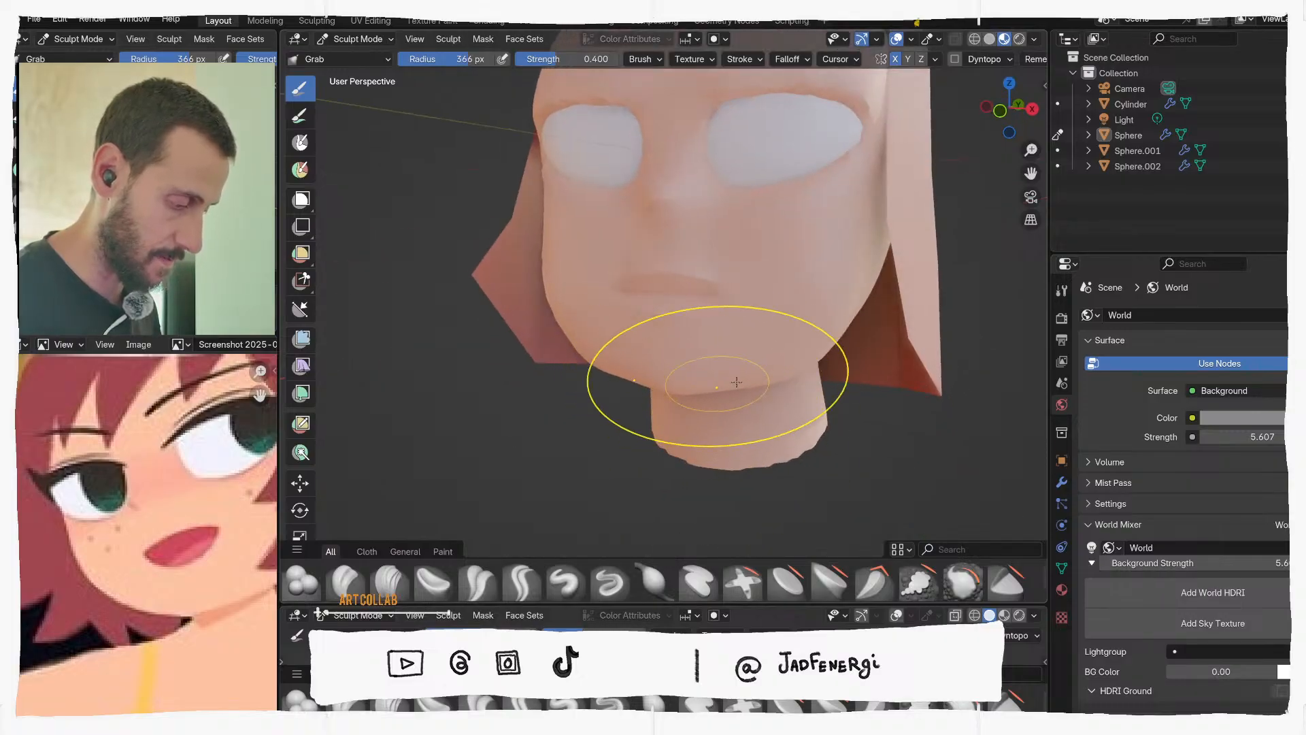
{"action": "mouse_move", "coordinate": [788, 356]}
{"action": "middle_mouse_down"}
{"action": "mouse_move", "coordinate": [764, 327]}
{"action": "mouse_move", "coordinate": [744, 379]}
{"action": "mouse_move", "coordinate": [802, 326]}
{"action": "mouse_move", "coordinate": [769, 272]}
{"action": "mouse_move", "coordinate": [677, 286]}
{"action": "mouse_move", "coordinate": [671, 305]}
{"action": "mouse_move", "coordinate": [698, 302]}
{"action": "mouse_move", "coordinate": [719, 347]}
{"action": "mouse_move", "coordinate": [701, 293]}
{"action": "mouse_move", "coordinate": [656, 234]}
{"action": "mouse_move", "coordinate": [712, 267]}
{"action": "mouse_move", "coordinate": [694, 291]}
{"action": "mouse_move", "coordinate": [679, 276]}
{"action": "middle_mouse_up"}
Reduce the Grab brush radius to 192 px and adjust the shape of the mouth corners
{"action": "key", "text": "f"}
{"action": "left_click", "coordinate": [685, 295]}
{"action": "key", "text": "f"}
{"action": "left_click", "coordinate": [680, 297]}
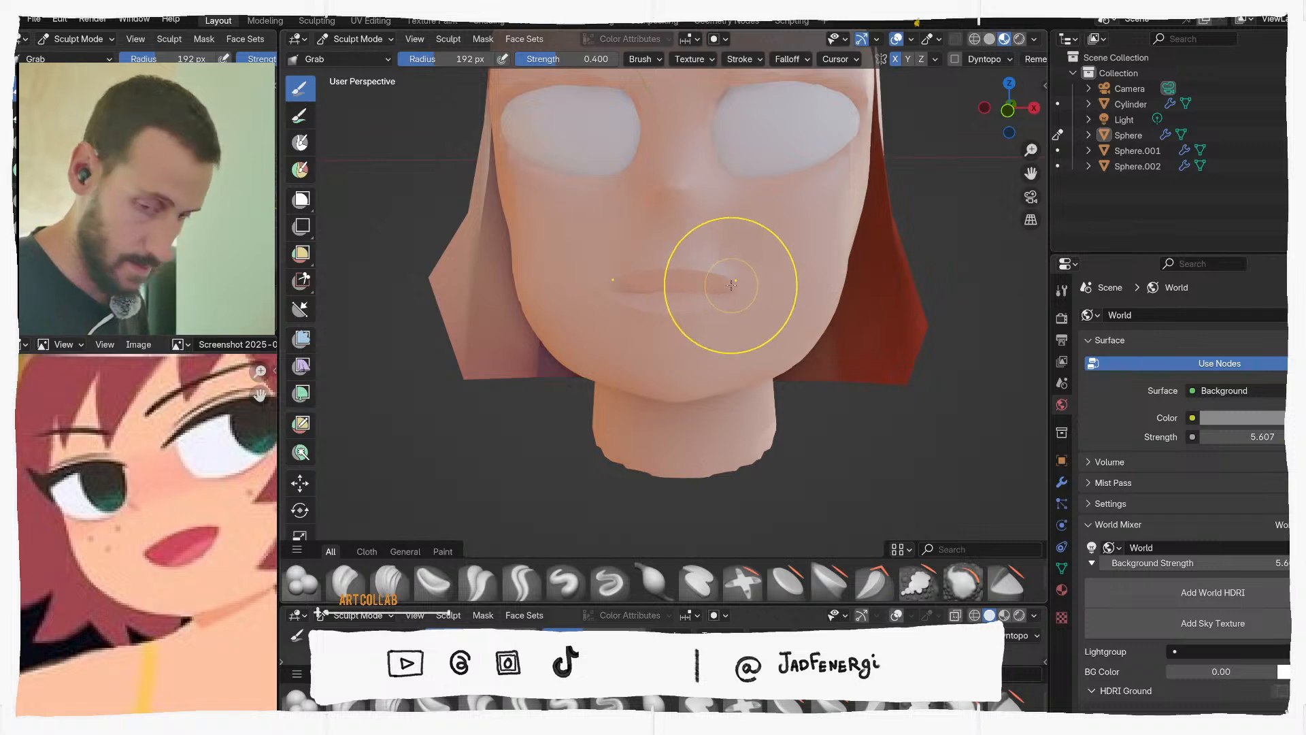
In the front orthographic view, lower the bottom lip and widen the mouth corners using Grab radii of 135 px and 156 px
{"action": "key", "text": "KP_1"}
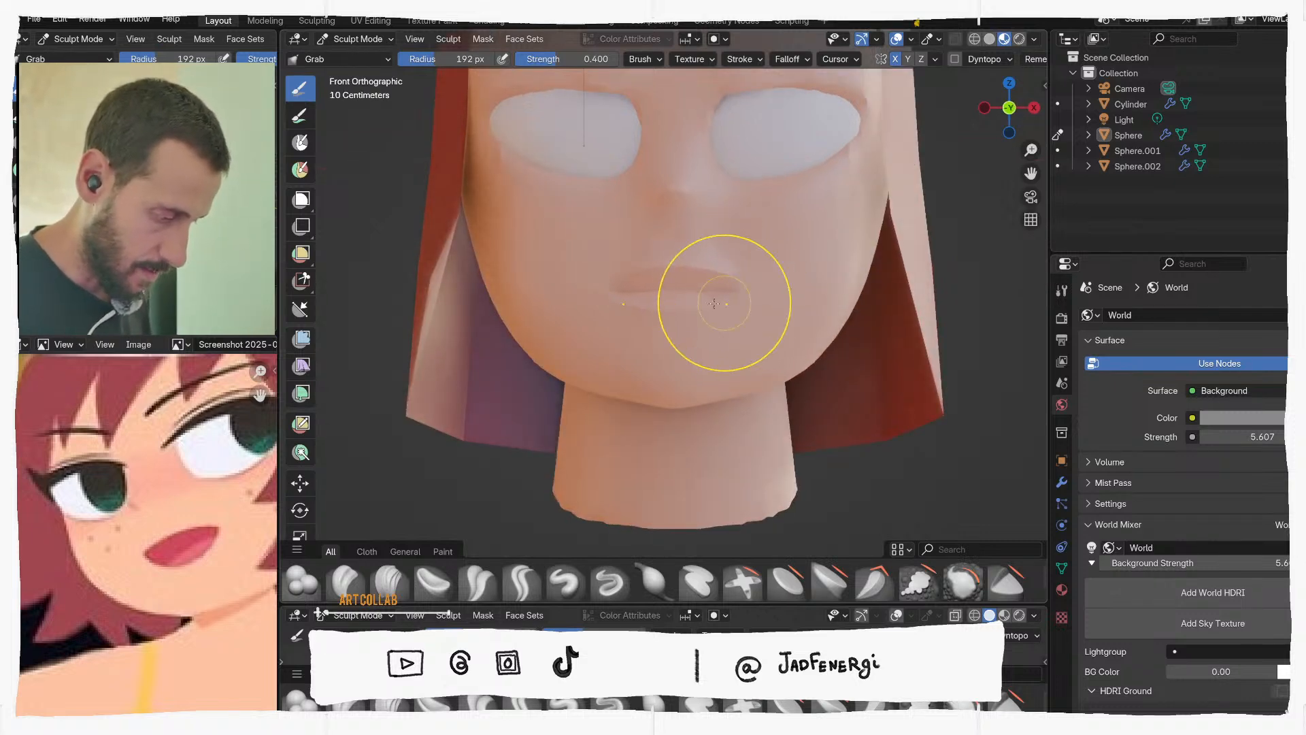
{"action": "key", "text": "f"}
{"action": "left_click", "coordinate": [670, 319]}
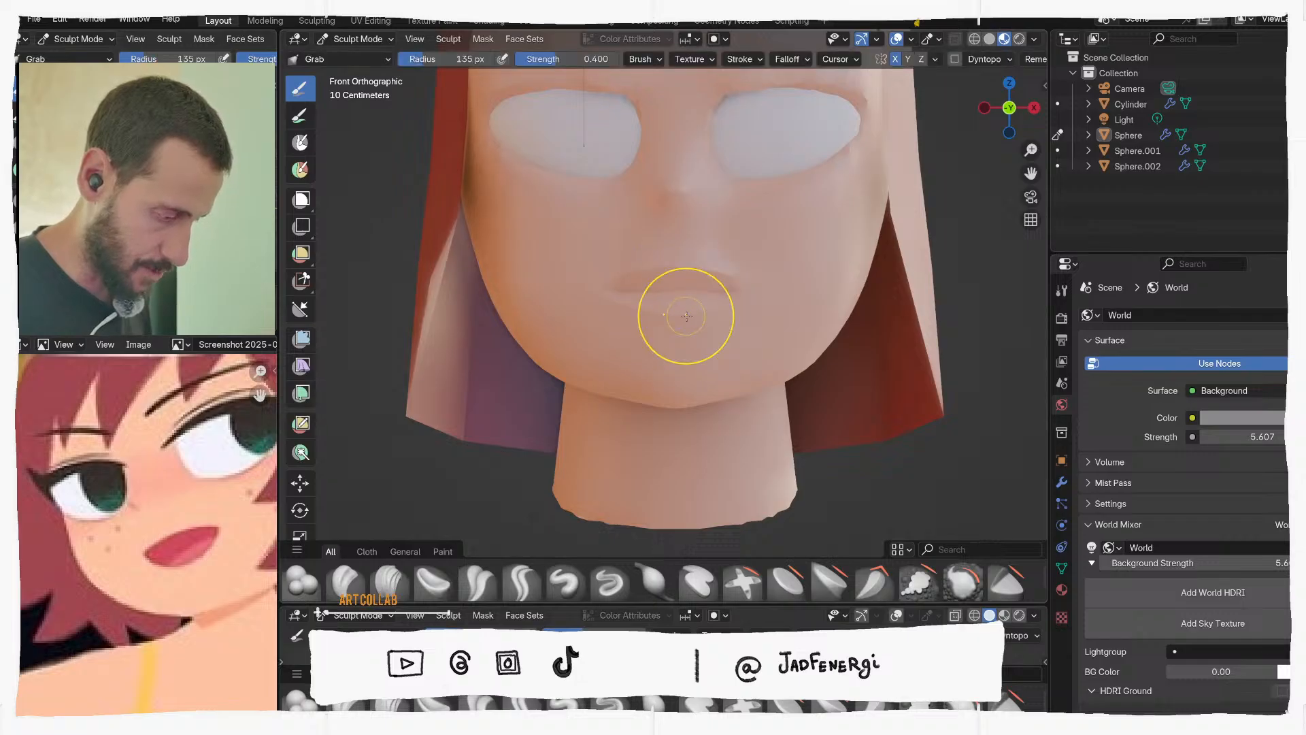
{"action": "key", "text": "f"}
{"action": "left_click", "coordinate": [720, 273]}
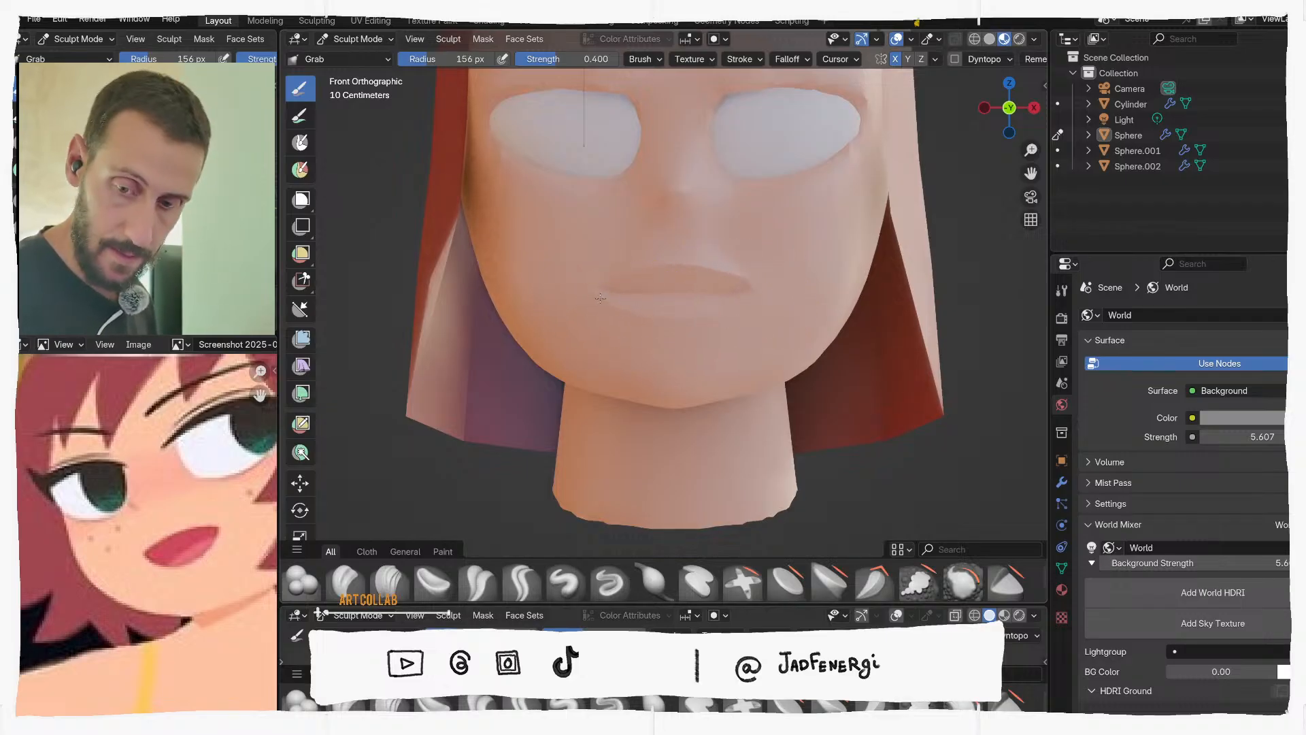
Set the Grab brush radius to 276 px and switch the viewport to solid shading to judge the lips
{"action": "middle_click_drag", "start_coordinate": [633, 302], "coordinate": [751, 292]}
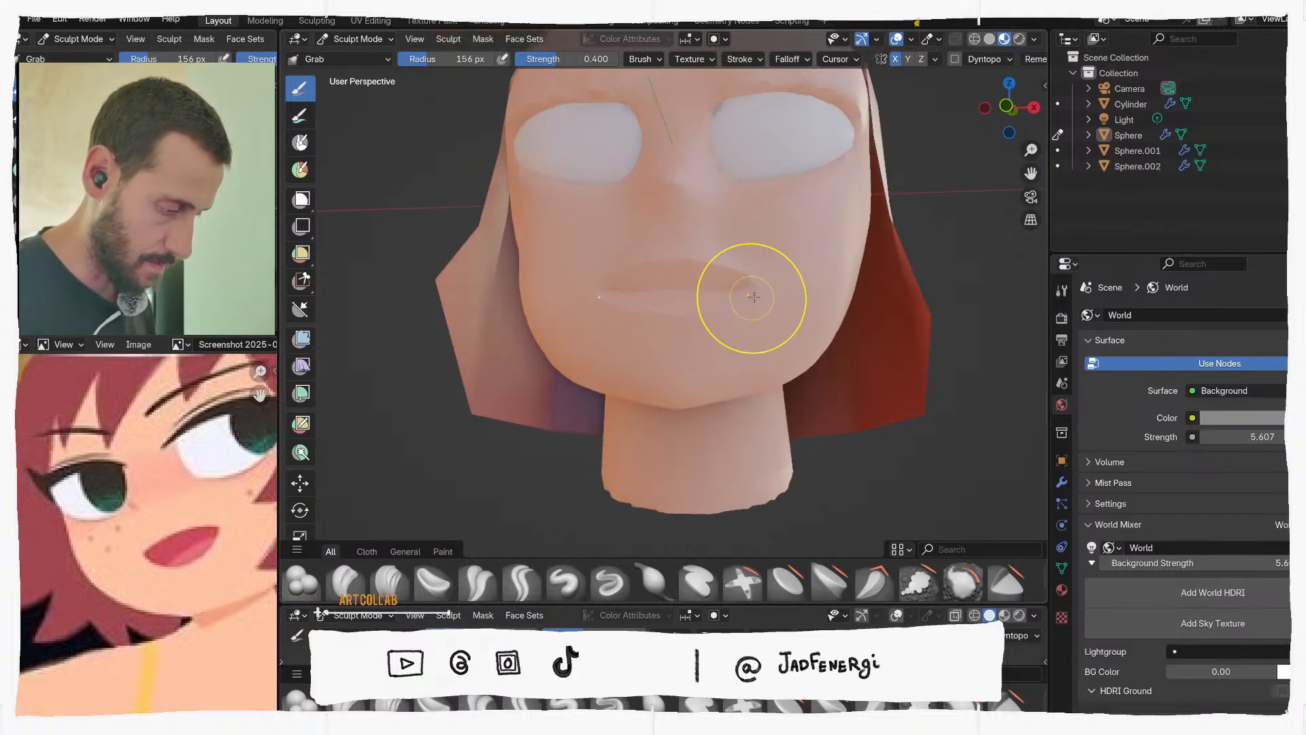
{"action": "mouse_move", "coordinate": [645, 338]}
{"action": "middle_mouse_down"}
{"action": "mouse_move", "coordinate": [688, 320]}
{"action": "mouse_move", "coordinate": [676, 333]}
{"action": "mouse_move", "coordinate": [596, 300]}
{"action": "middle_mouse_up"}
{"action": "key", "text": "f"}
{"action": "left_click", "coordinate": [715, 333]}
{"action": "left_click", "coordinate": [990, 39]}
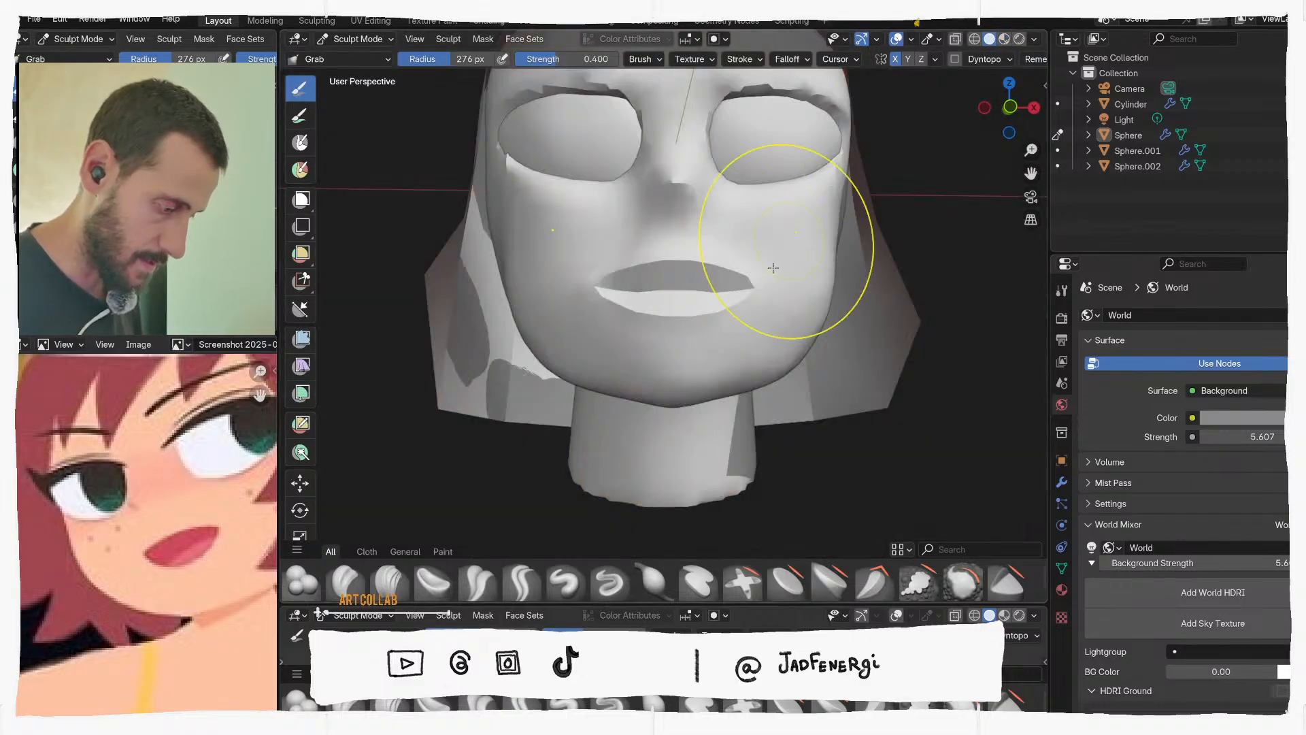
Reduce the Grab brush radius to 141 px and refine the upper lip near the mouth corner
{"action": "mouse_move", "coordinate": [788, 247]}
{"action": "middle_mouse_down"}
{"action": "mouse_move", "coordinate": [728, 326]}
{"action": "mouse_move", "coordinate": [788, 342]}
{"action": "mouse_move", "coordinate": [773, 335]}
{"action": "mouse_move", "coordinate": [769, 267]}
{"action": "mouse_move", "coordinate": [755, 280]}
{"action": "middle_mouse_up"}
{"action": "key", "text": "f"}
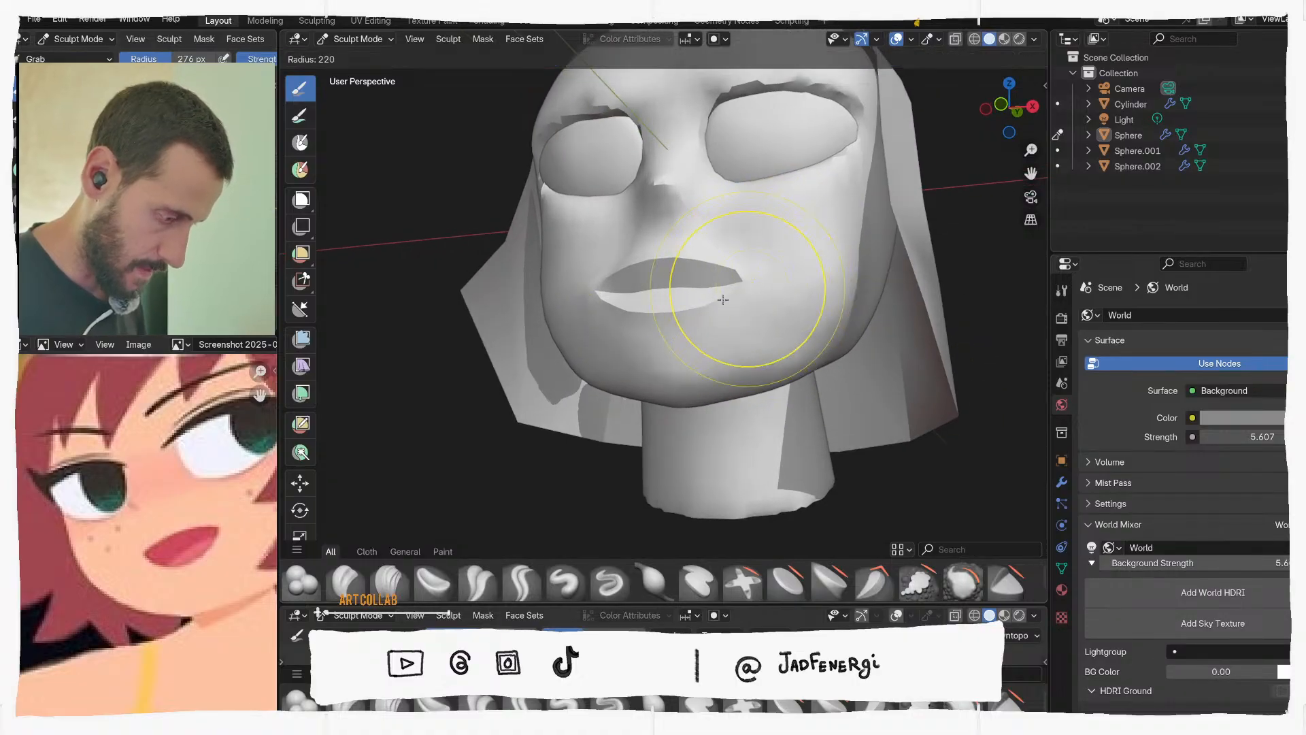
{"action": "left_click", "coordinate": [752, 286]}
{"action": "key", "text": "f"}
{"action": "left_click", "coordinate": [732, 268]}
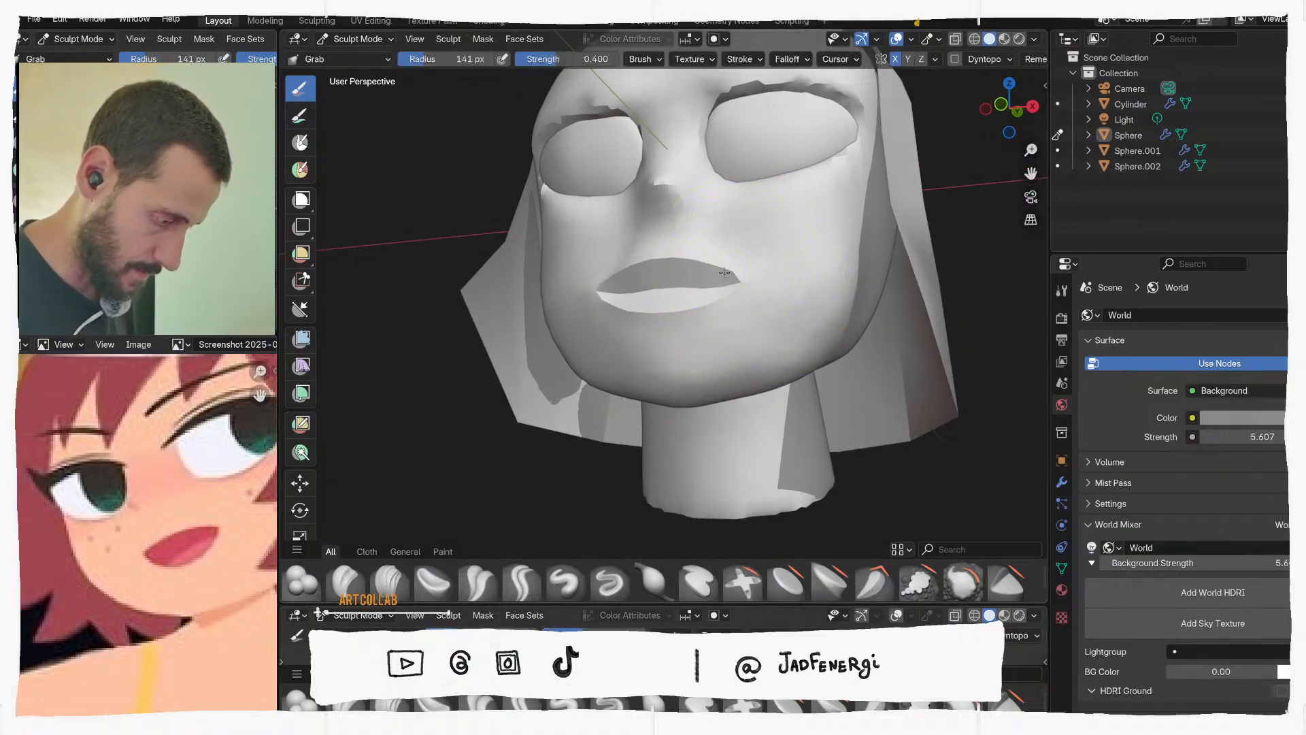
Set the Grab brush radius to 290 px and pull the cheek contour beside the mouth slightly outward
{"action": "middle_click_drag", "start_coordinate": [739, 284], "coordinate": [652, 297]}
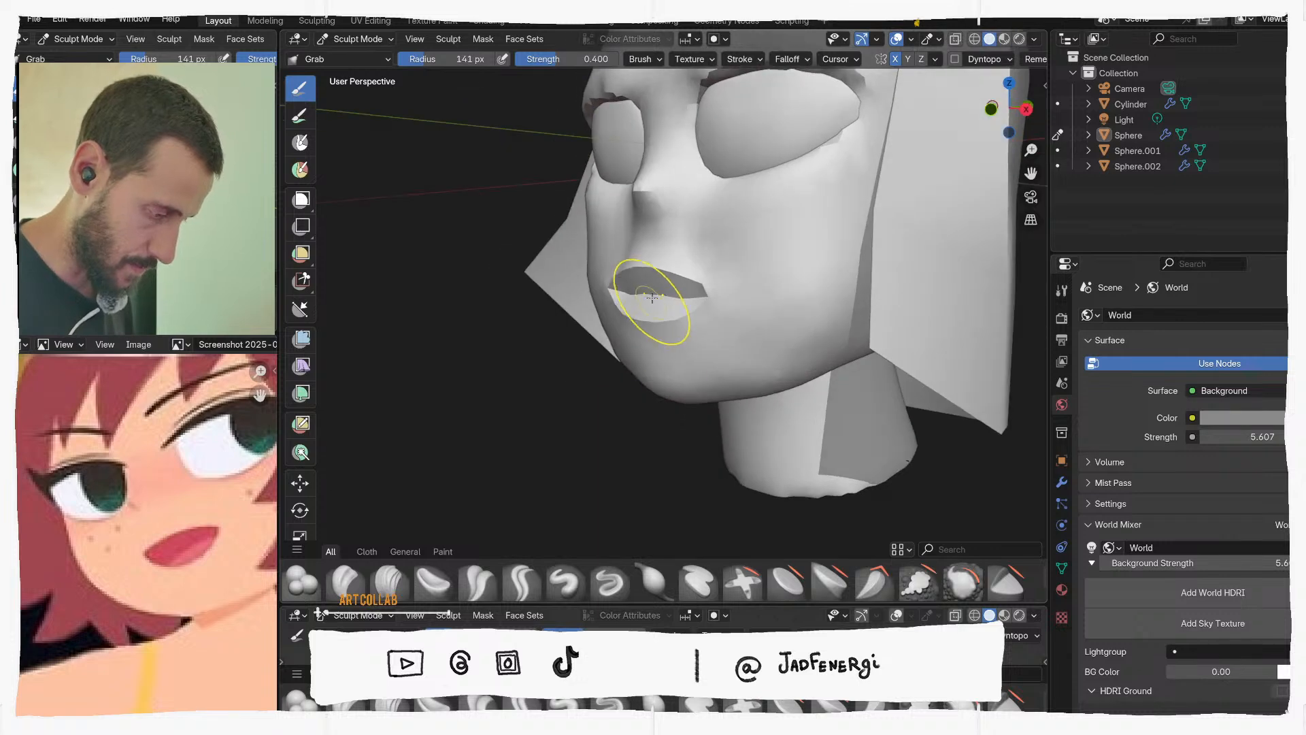
{"action": "mouse_move", "coordinate": [730, 288]}
{"action": "middle_mouse_down"}
{"action": "mouse_move", "coordinate": [805, 303]}
{"action": "mouse_move", "coordinate": [811, 326]}
{"action": "middle_mouse_up"}
{"action": "key", "text": "f"}
{"action": "left_click", "coordinate": [799, 375]}
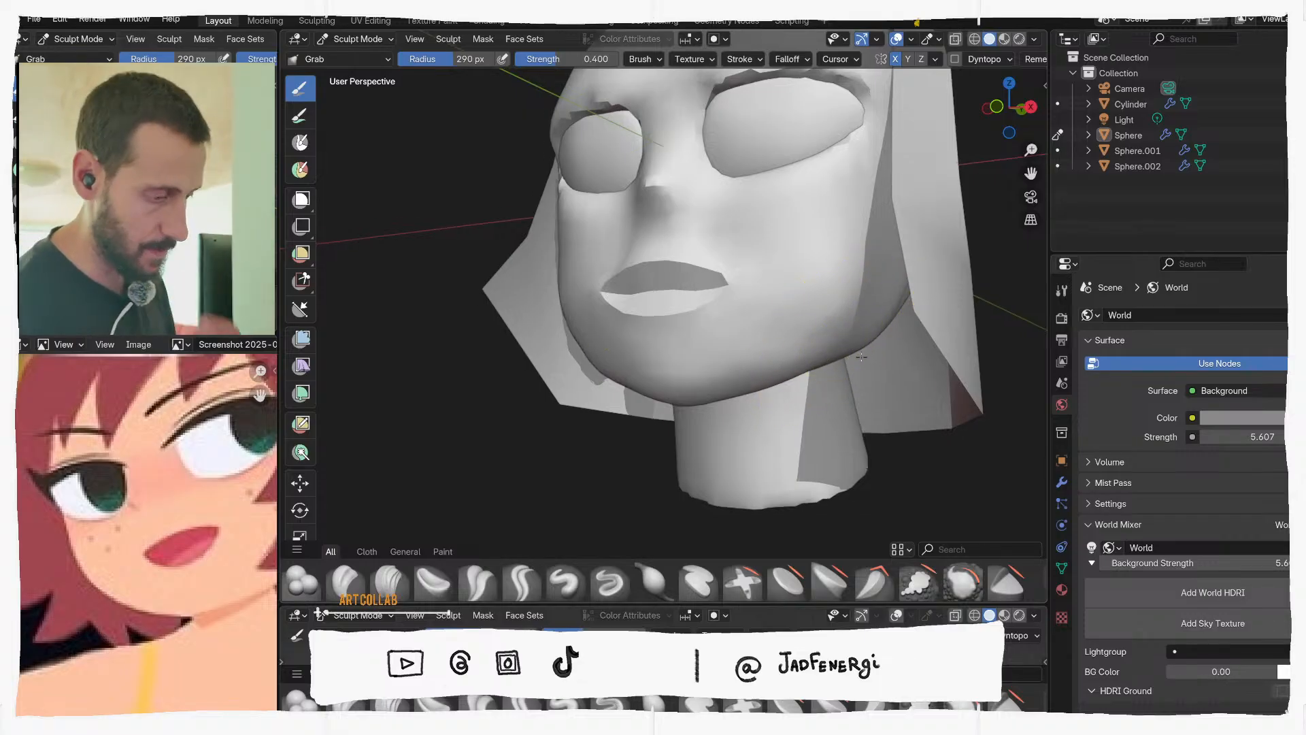
{"action": "mouse_move", "coordinate": [833, 345]}
{"action": "middle_mouse_down"}
{"action": "mouse_move", "coordinate": [919, 340]}
{"action": "mouse_move", "coordinate": [854, 332]}
{"action": "mouse_move", "coordinate": [857, 422]}
{"action": "mouse_move", "coordinate": [823, 502]}
{"action": "mouse_move", "coordinate": [670, 336]}
{"action": "mouse_move", "coordinate": [737, 376]}
{"action": "mouse_move", "coordinate": [729, 335]}
{"action": "mouse_move", "coordinate": [598, 263]}
{"action": "mouse_move", "coordinate": [677, 262]}
{"action": "middle_mouse_up"}
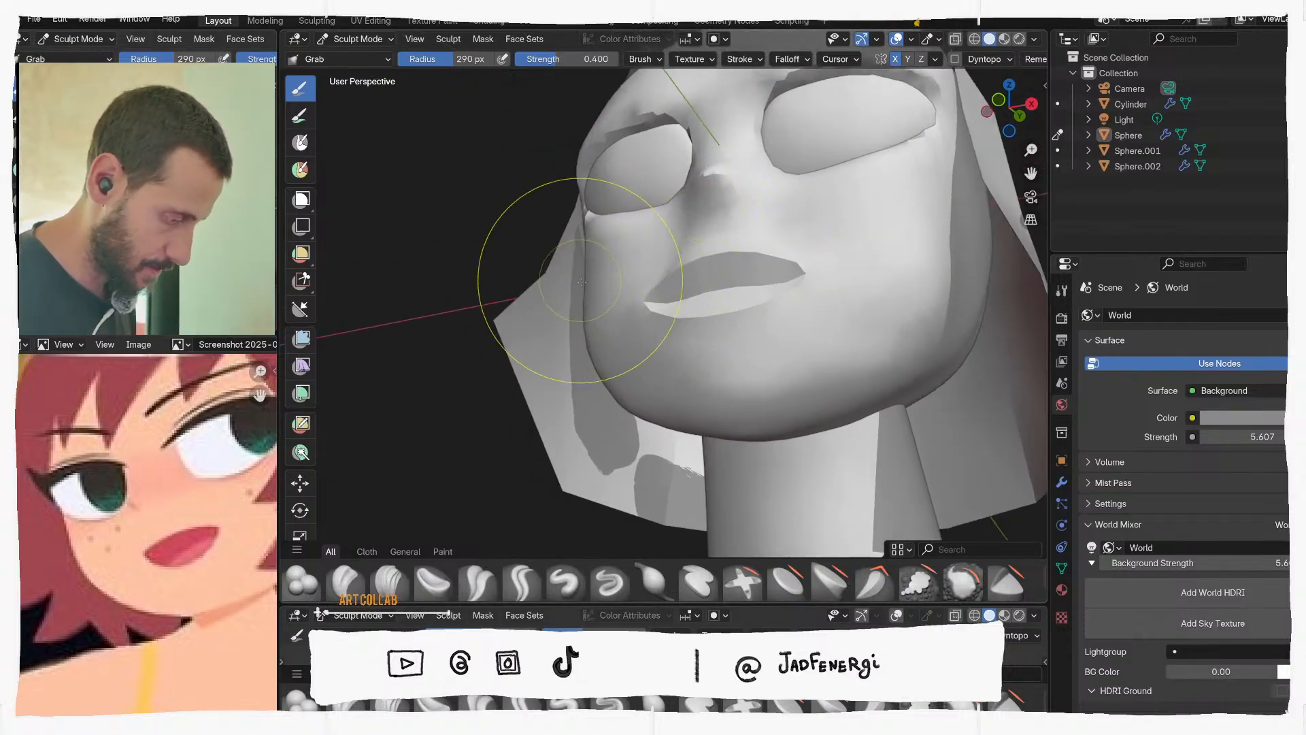
{"action": "left_click_drag", "start_coordinate": [598, 300], "coordinate": [583, 299]}
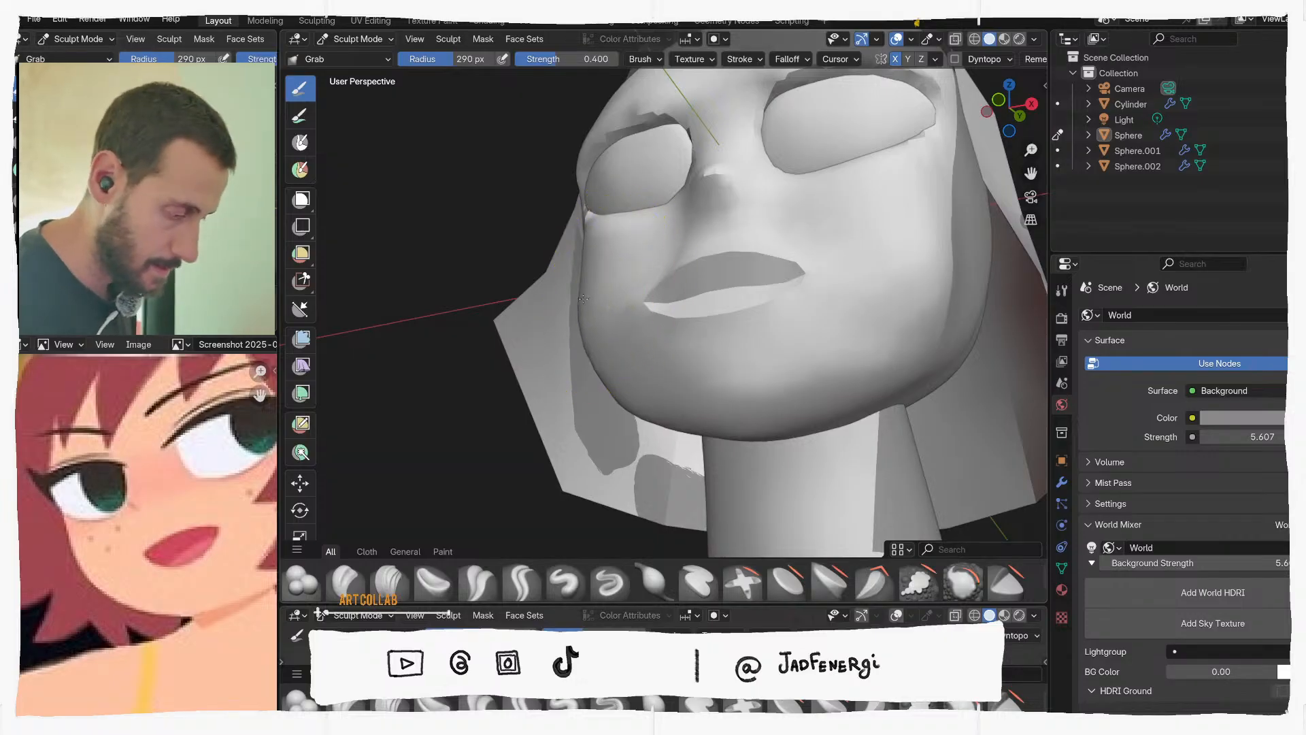
Reduce the Grab brush radius from 228 px through 168 and 164 px to 160 px and refine the upper lip and mouth corner
{"action": "mouse_move", "coordinate": [928, 257]}
{"action": "middle_mouse_down"}
{"action": "mouse_move", "coordinate": [906, 258]}
{"action": "mouse_move", "coordinate": [910, 349]}
{"action": "middle_mouse_up"}
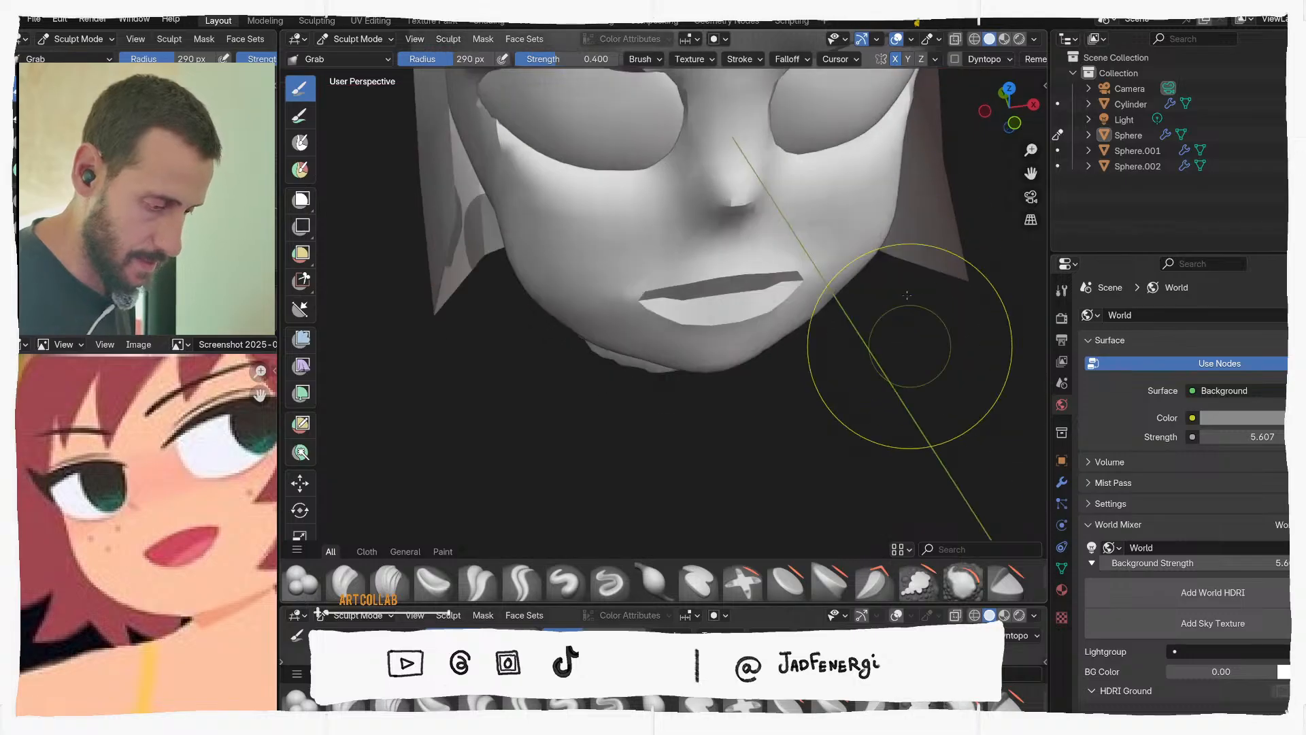
{"action": "middle_click_drag", "start_coordinate": [875, 292], "coordinate": [765, 321]}
{"action": "key", "text": "f"}
{"action": "left_click", "coordinate": [752, 330]}
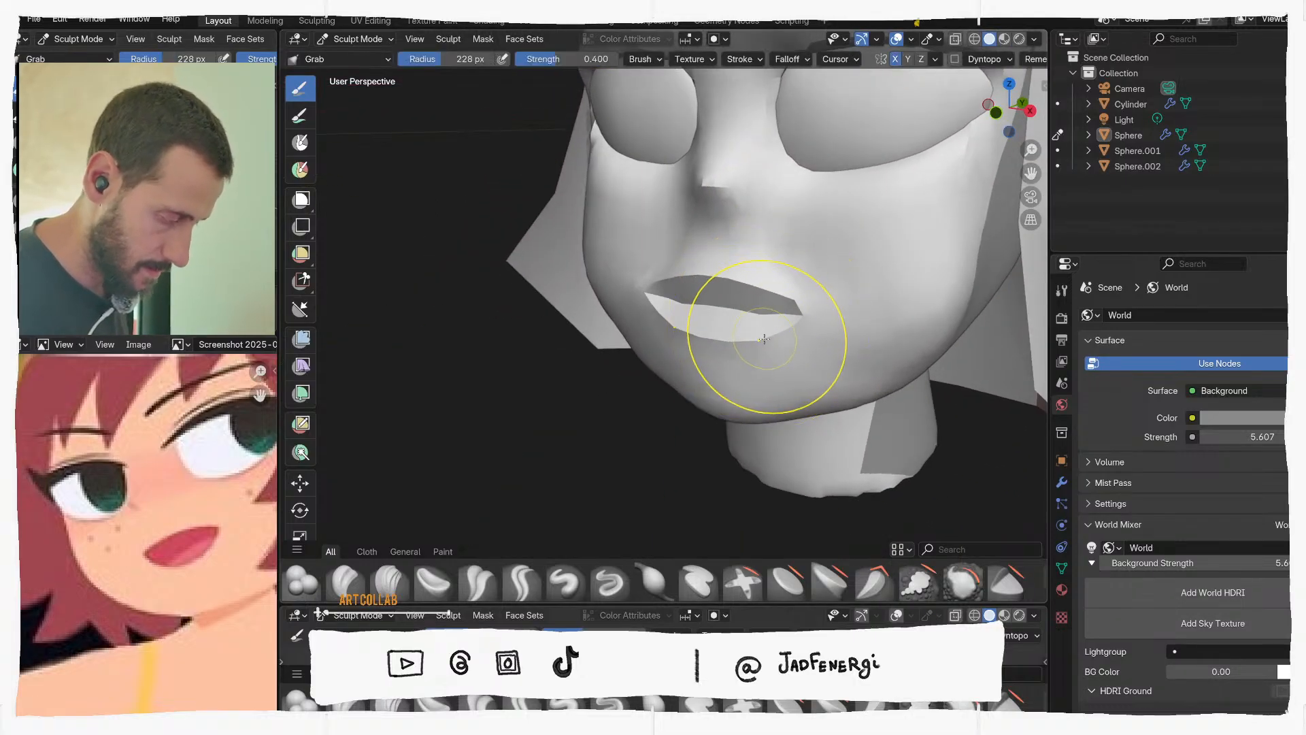
{"action": "left_click", "coordinate": [701, 277]}
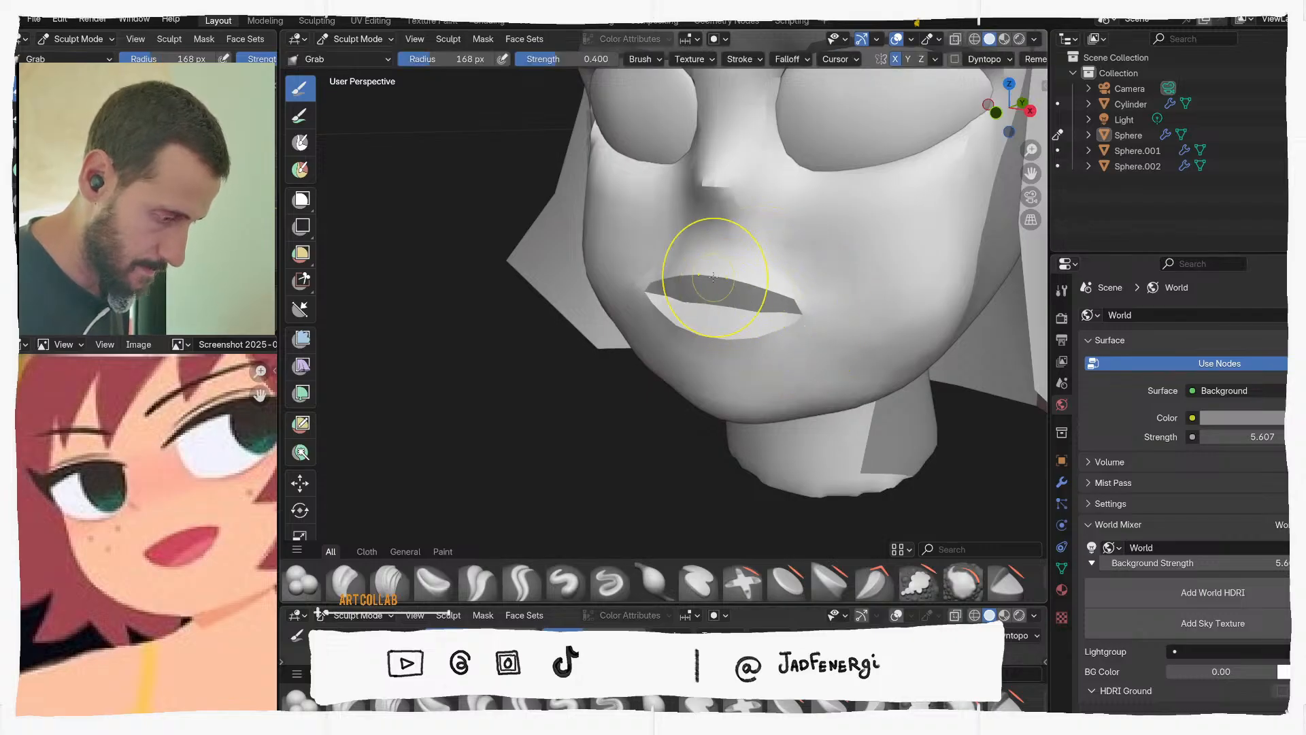
{"action": "key", "text": "f"}
{"action": "left_click", "coordinate": [804, 310]}
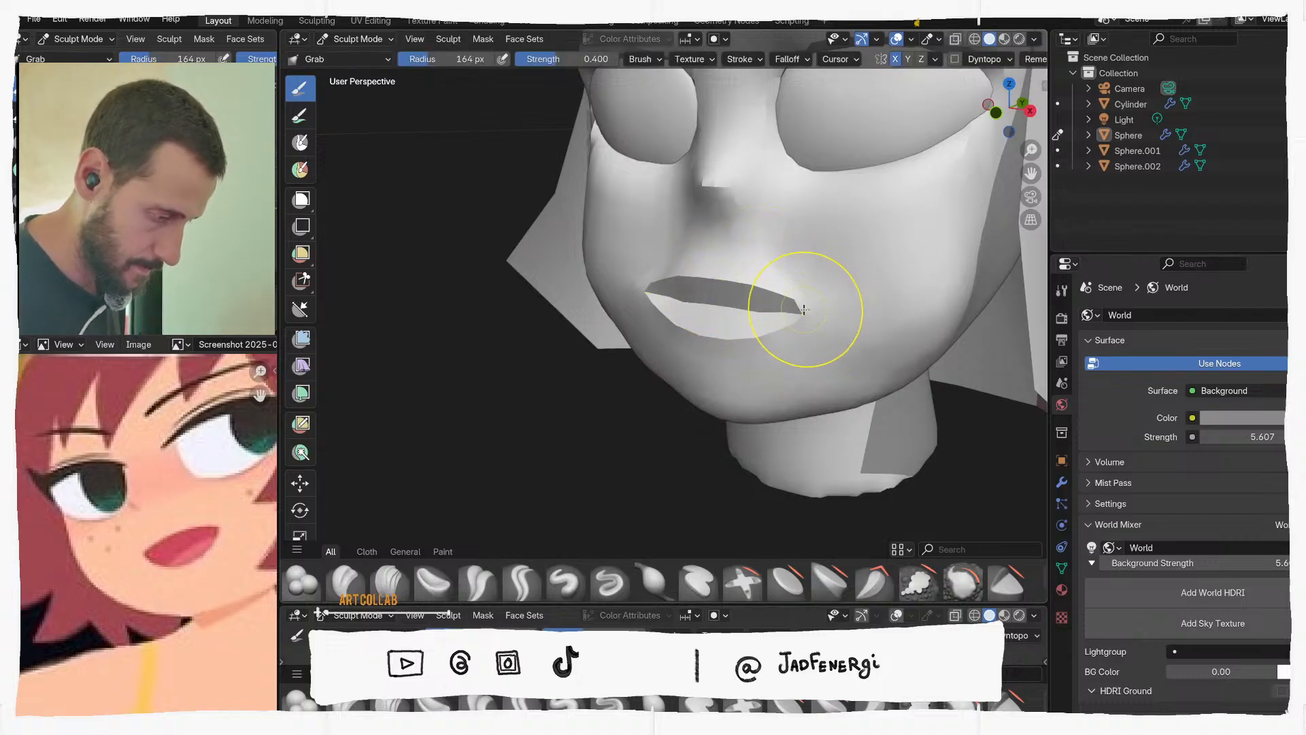
{"action": "key", "text": "f"}
{"action": "left_click", "coordinate": [798, 298]}
{"action": "mouse_move", "coordinate": [804, 297]}
{"action": "middle_mouse_down"}
{"action": "mouse_move", "coordinate": [817, 381]}
{"action": "mouse_move", "coordinate": [813, 277]}
{"action": "mouse_move", "coordinate": [805, 306]}
{"action": "mouse_move", "coordinate": [782, 298]}
{"action": "middle_mouse_up"}
Switch the viewport to Material Preview shading, set the Grab brush radius to 295 px and adjust the side of the jaw
{"action": "middle_click_drag", "start_coordinate": [736, 251], "coordinate": [773, 303]}
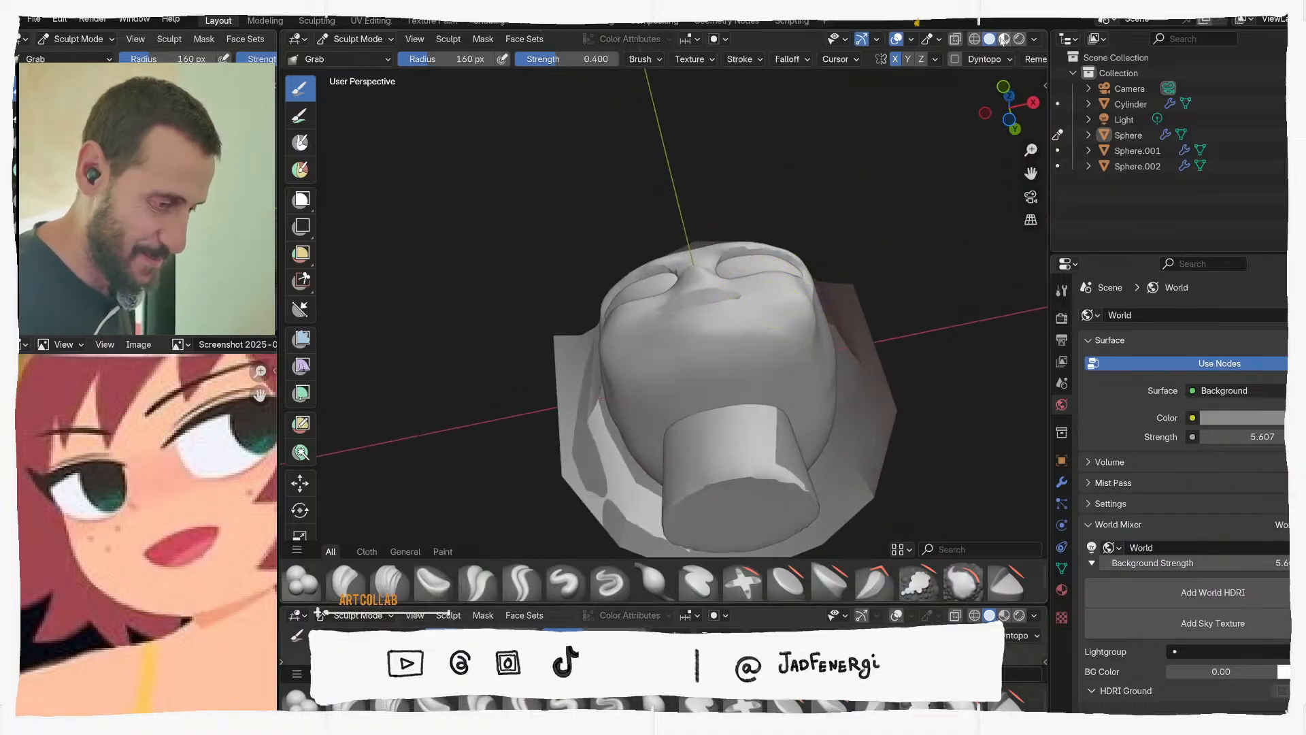
{"action": "mouse_move", "coordinate": [806, 249]}
{"action": "middle_mouse_down"}
{"action": "mouse_move", "coordinate": [790, 380]}
{"action": "mouse_move", "coordinate": [762, 341]}
{"action": "mouse_move", "coordinate": [802, 219]}
{"action": "middle_mouse_up"}
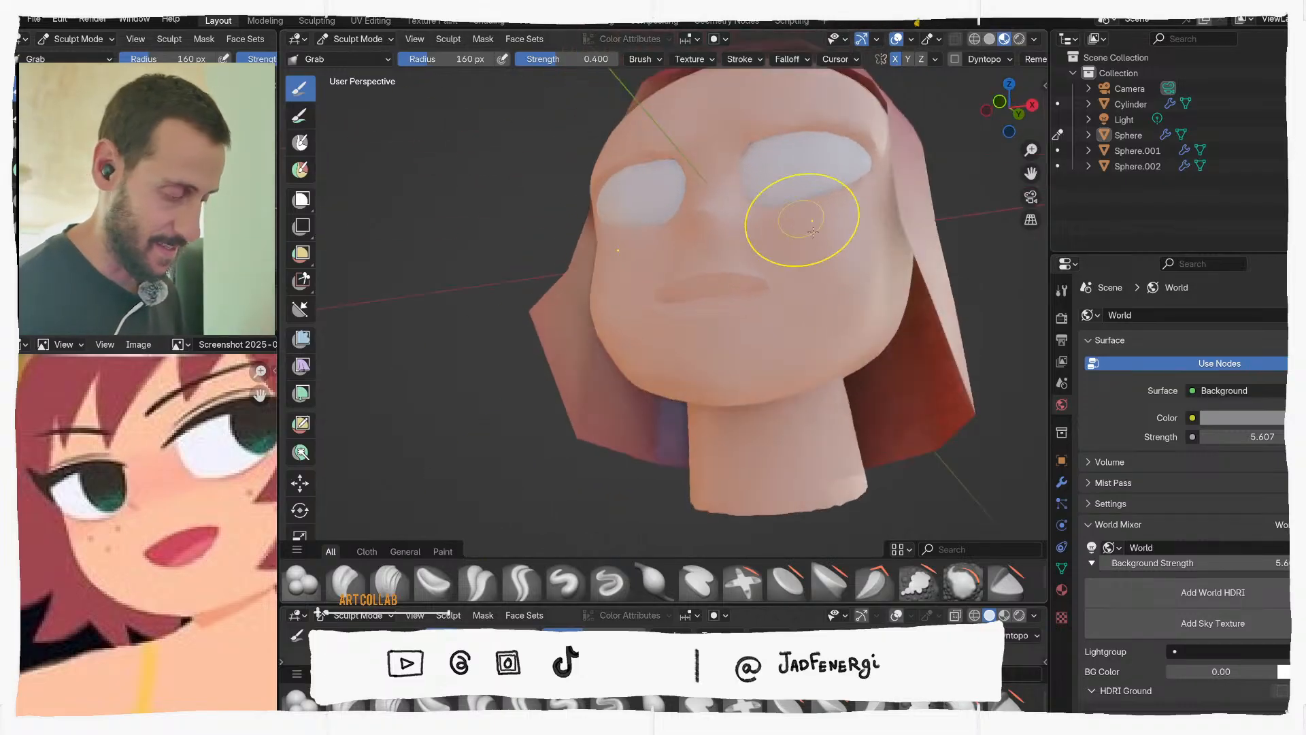
{"action": "key", "text": "f"}
{"action": "left_click", "coordinate": [875, 318]}
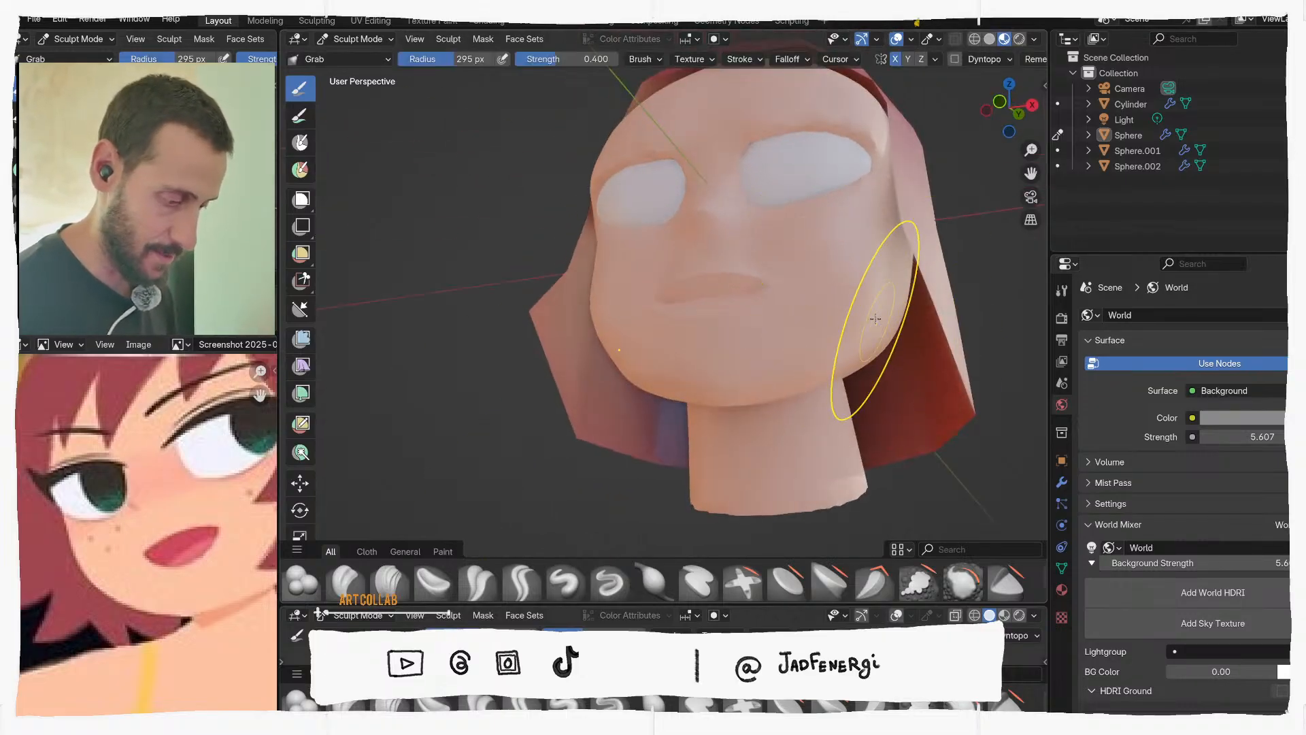
{"action": "middle_click_drag", "start_coordinate": [872, 298], "coordinate": [953, 374]}
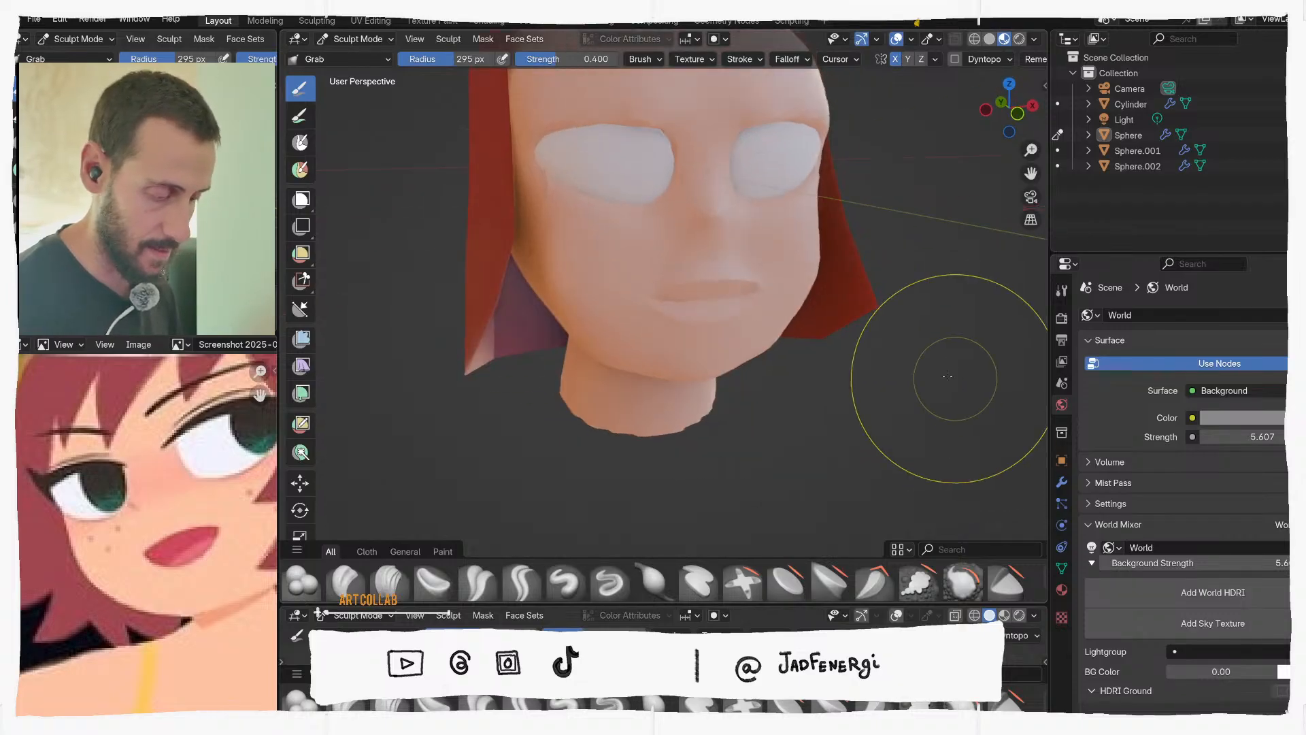
From a near-profile view, set the Grab brush radius to 176 px and refine the surface around the mouth corner
{"action": "mouse_move", "coordinate": [810, 308]}
{"action": "middle_mouse_down"}
{"action": "mouse_move", "coordinate": [759, 325]}
{"action": "mouse_move", "coordinate": [649, 326]}
{"action": "mouse_move", "coordinate": [759, 335]}
{"action": "middle_mouse_up"}
{"action": "key", "text": "f"}
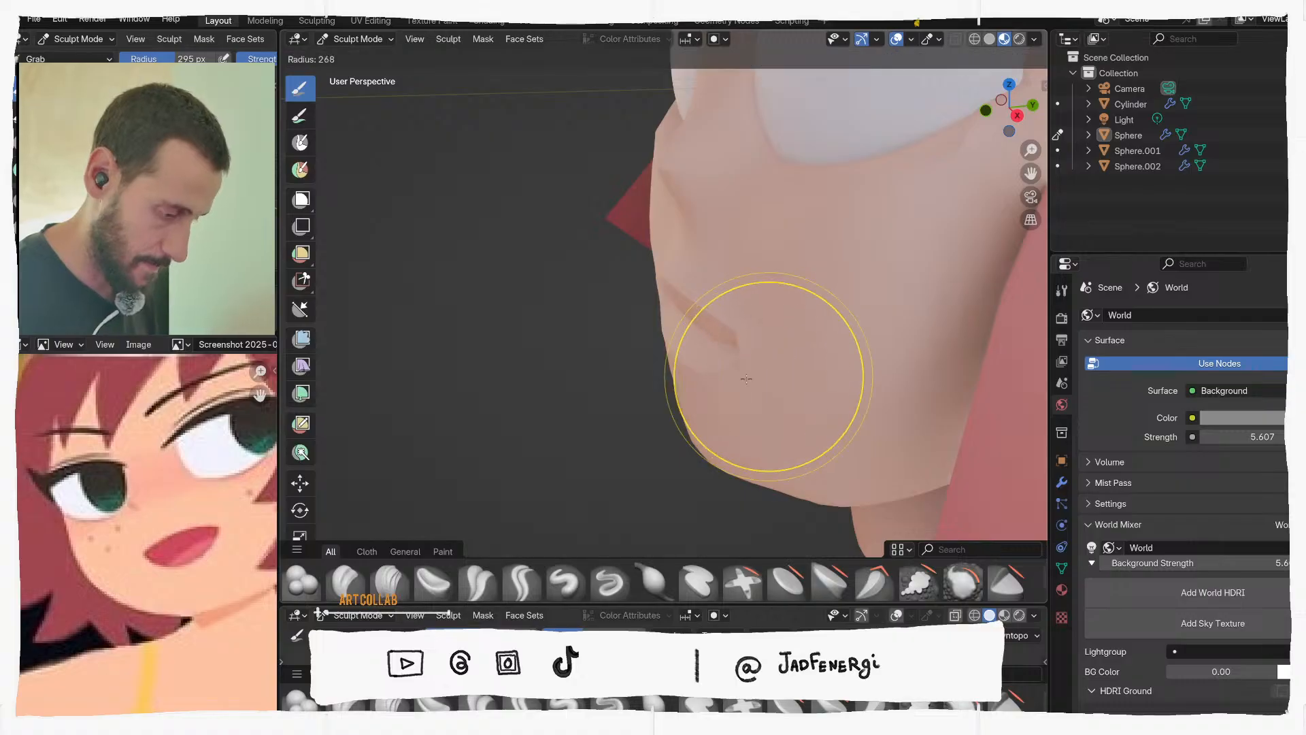
{"action": "left_click", "coordinate": [828, 377]}
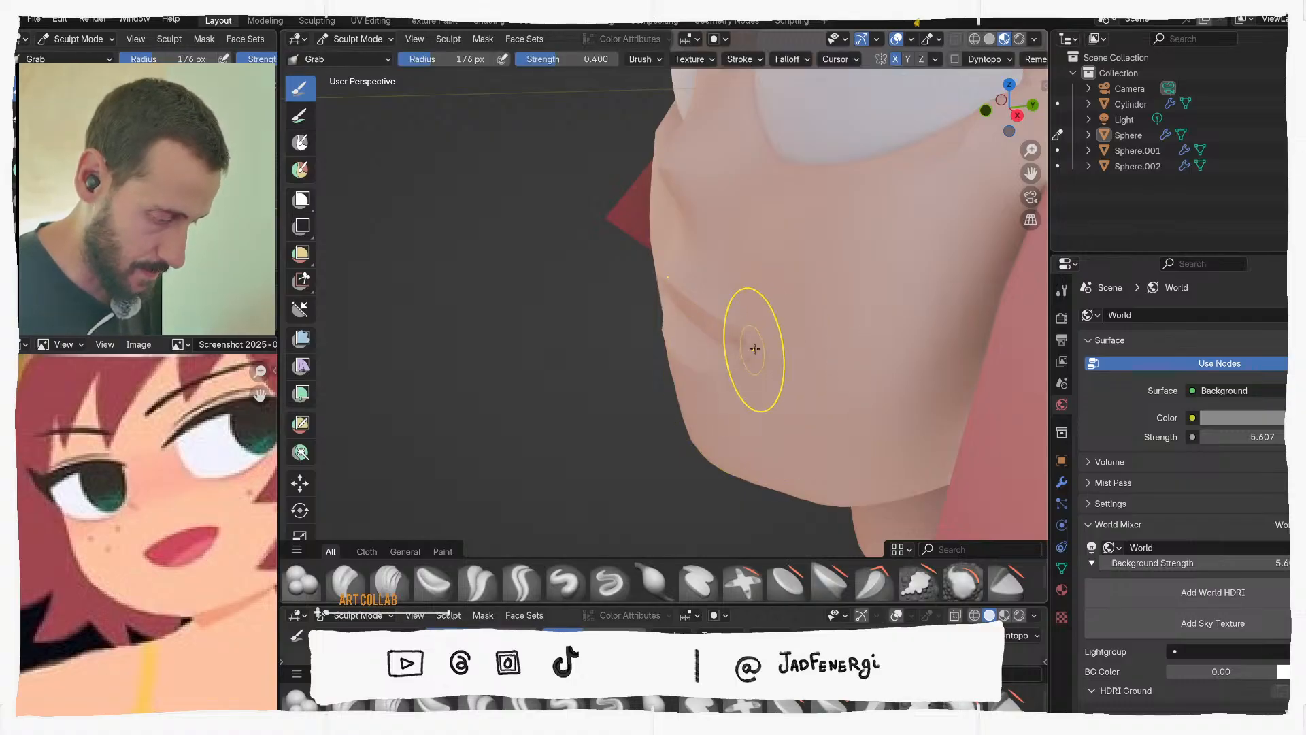
{"action": "mouse_move", "coordinate": [768, 346]}
{"action": "middle_mouse_down"}
{"action": "mouse_move", "coordinate": [831, 277]}
{"action": "mouse_move", "coordinate": [904, 262]}
{"action": "mouse_move", "coordinate": [913, 280]}
{"action": "middle_mouse_up"}
Set the Grab brush radius to 260 px and reshape the cheek contour just below the outer eye
{"action": "middle_click_drag", "start_coordinate": [830, 308], "coordinate": [870, 340], "text": "ctrl"}
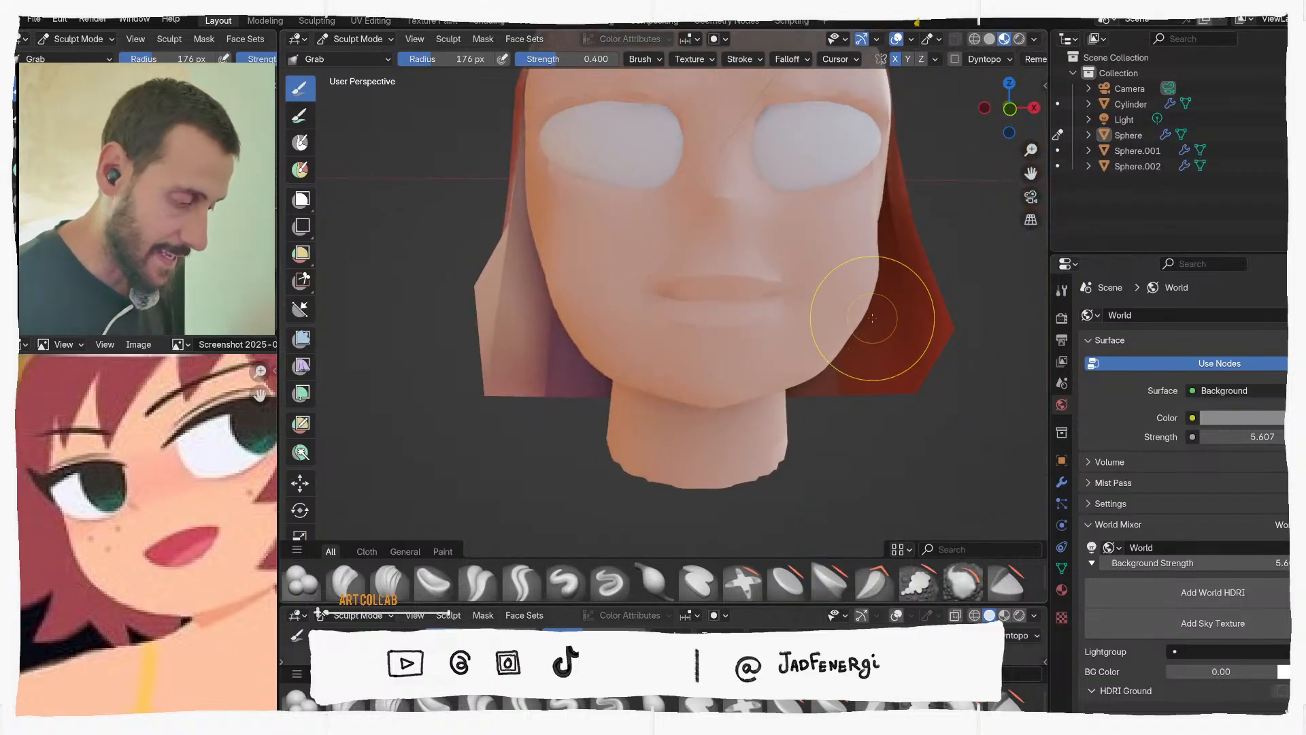
{"action": "key", "text": "f"}
{"action": "left_click", "coordinate": [890, 256]}
{"action": "middle_click_drag", "start_coordinate": [889, 234], "coordinate": [864, 221]}
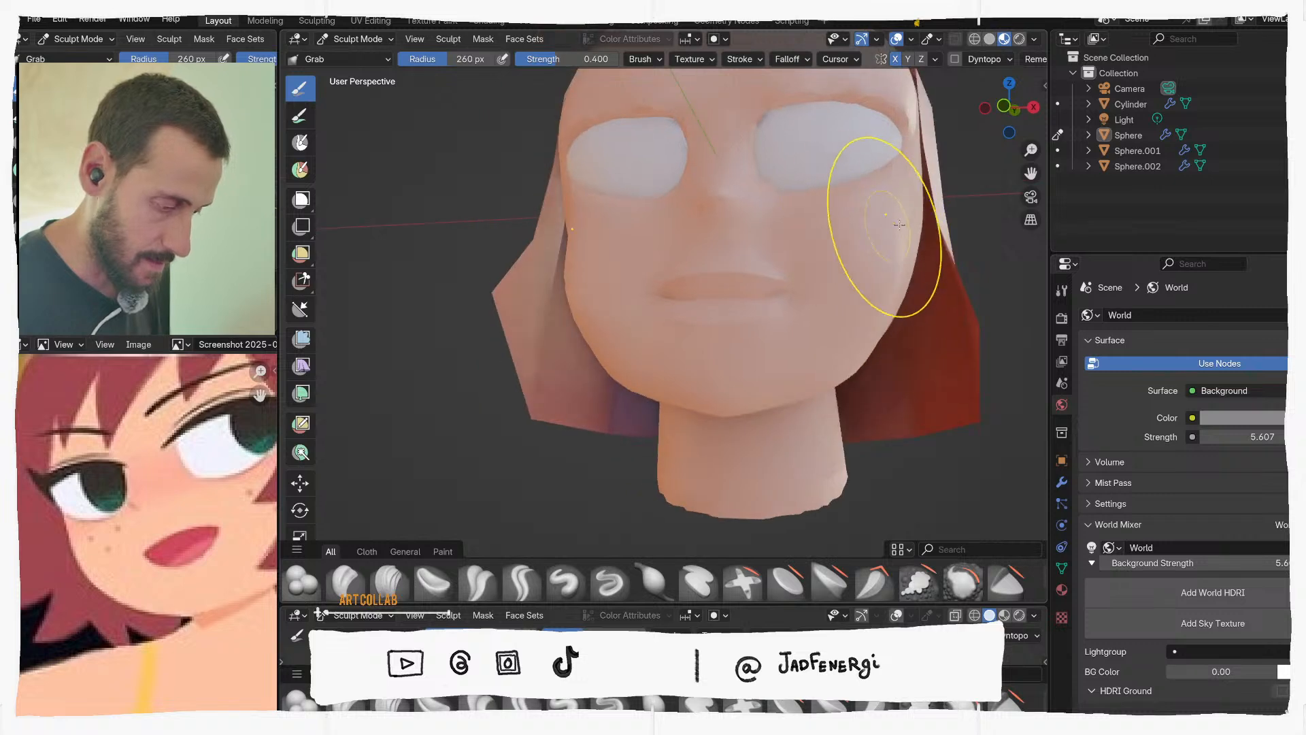
{"action": "left_click_drag", "start_coordinate": [900, 225], "coordinate": [903, 226]}
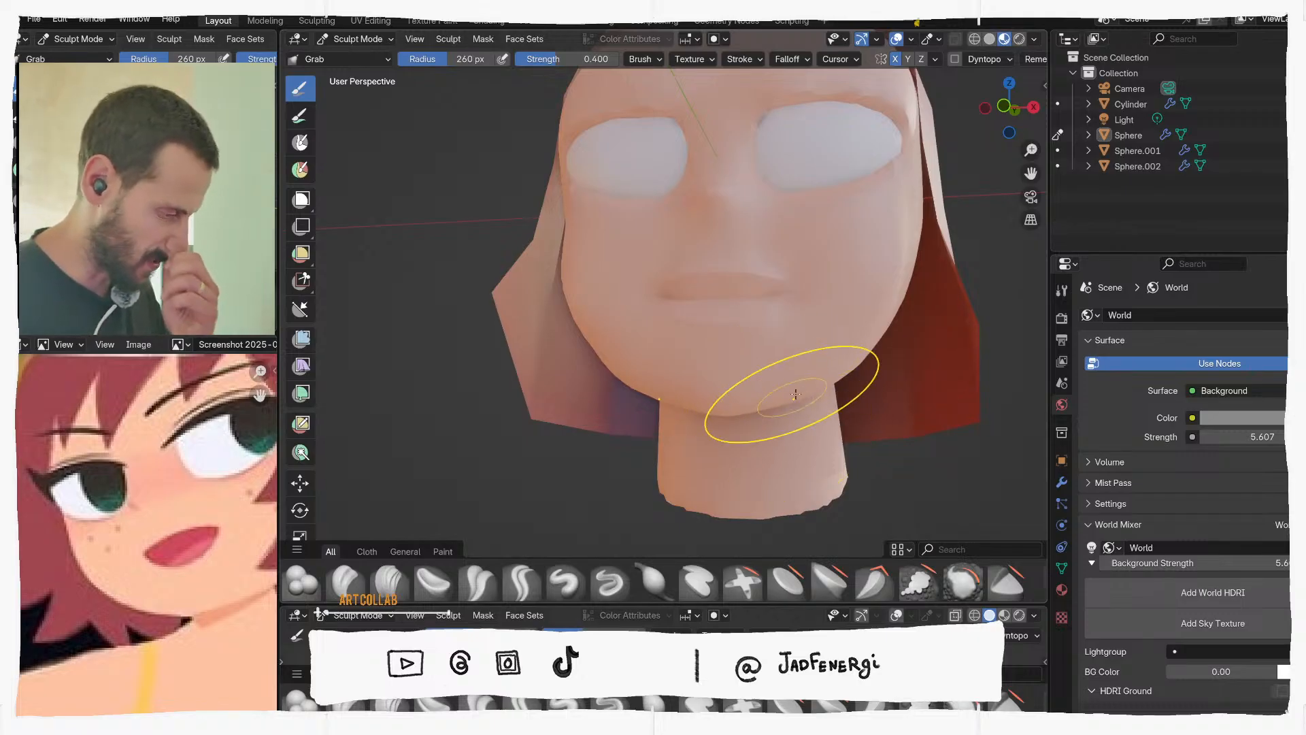
{"action": "left_click_drag", "start_coordinate": [911, 228], "coordinate": [888, 227]}
Set the Grab brush radius to 299 px and reshape the cheek and lower jaw contours from both three-quarter views
{"action": "mouse_move", "coordinate": [866, 224]}
{"action": "middle_mouse_down"}
{"action": "mouse_move", "coordinate": [932, 216]}
{"action": "mouse_move", "coordinate": [878, 262]}
{"action": "middle_mouse_up"}
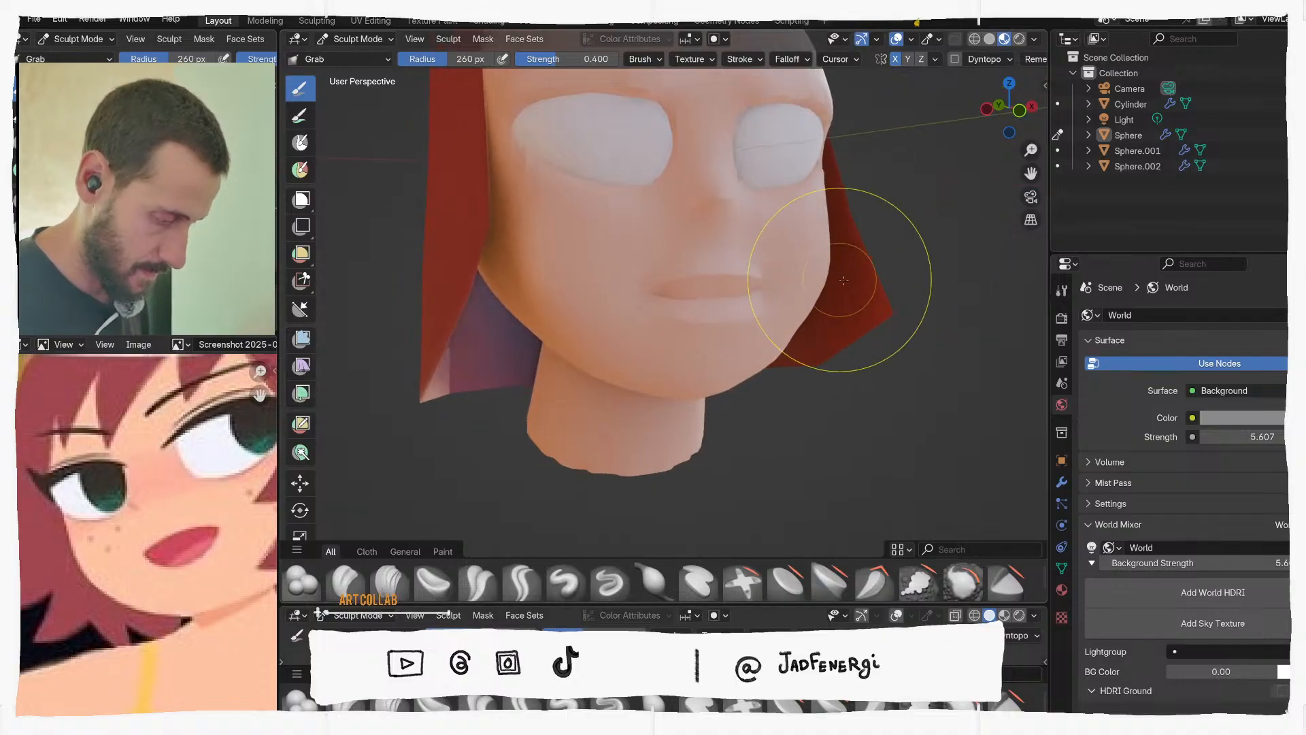
{"action": "key", "text": "f"}
{"action": "left_click", "coordinate": [970, 272]}
{"action": "left_click_drag", "start_coordinate": [835, 267], "coordinate": [823, 276]}
{"action": "mouse_move", "coordinate": [823, 277]}
{"action": "middle_mouse_down"}
{"action": "mouse_move", "coordinate": [743, 306]}
{"action": "mouse_move", "coordinate": [747, 352]}
{"action": "mouse_move", "coordinate": [633, 330]}
{"action": "middle_mouse_up"}
{"action": "key", "text": "bracketleft"}
{"action": "key", "text": "bracketleft"}
{"action": "left_click_drag", "start_coordinate": [627, 330], "coordinate": [624, 337]}
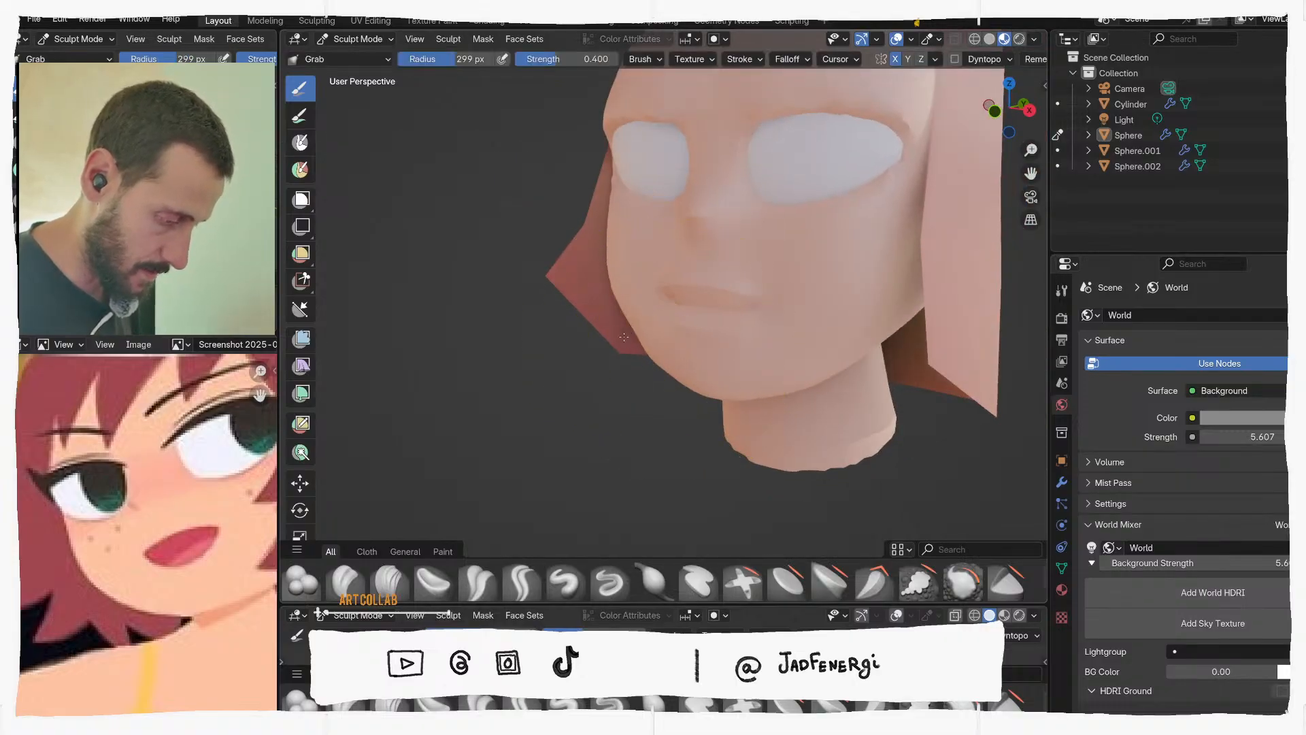
{"action": "mouse_move", "coordinate": [644, 329]}
{"action": "middle_mouse_down"}
{"action": "mouse_move", "coordinate": [635, 297]}
{"action": "mouse_move", "coordinate": [607, 341]}
{"action": "mouse_move", "coordinate": [624, 324]}
{"action": "middle_mouse_up"}
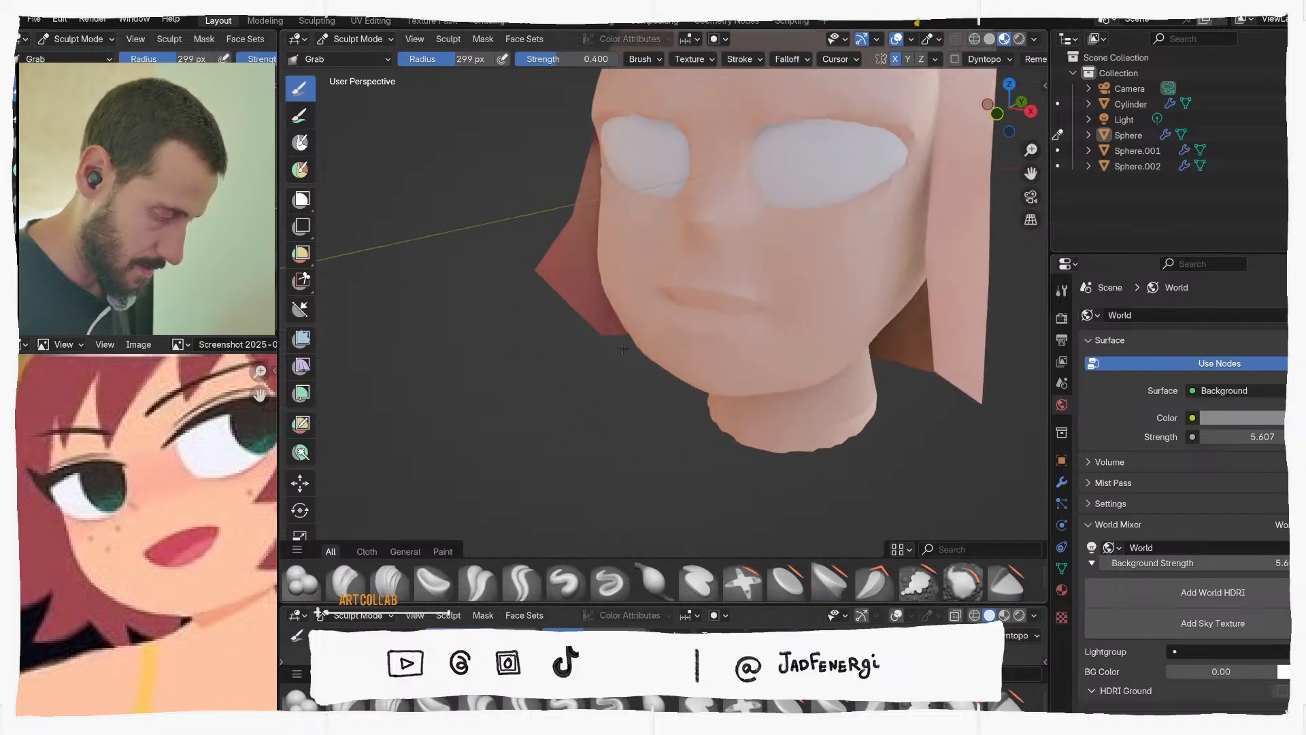
{"action": "left_click_drag", "start_coordinate": [624, 325], "coordinate": [633, 329]}
Enlarge the Grab brush radius to 387 px and reshape the rear side of the jaw from below
{"action": "mouse_move", "coordinate": [636, 329]}
{"action": "middle_mouse_down"}
{"action": "mouse_move", "coordinate": [788, 319]}
{"action": "mouse_move", "coordinate": [842, 300]}
{"action": "mouse_move", "coordinate": [822, 422]}
{"action": "mouse_move", "coordinate": [845, 344]}
{"action": "mouse_move", "coordinate": [834, 327]}
{"action": "mouse_move", "coordinate": [845, 377]}
{"action": "mouse_move", "coordinate": [906, 183]}
{"action": "middle_mouse_up"}
{"action": "key", "text": "f"}
{"action": "left_click", "coordinate": [1009, 276]}
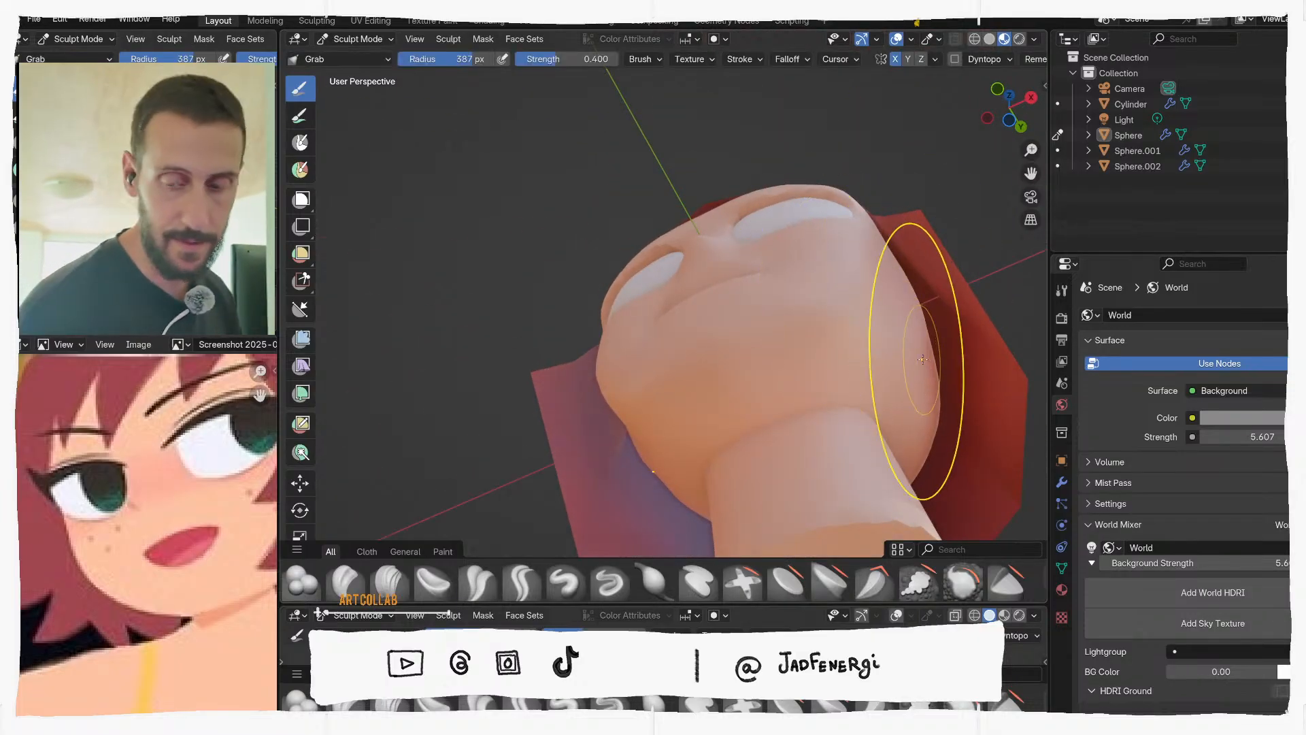
{"action": "mouse_move", "coordinate": [908, 360]}
{"action": "middle_mouse_down"}
{"action": "mouse_move", "coordinate": [875, 361]}
{"action": "mouse_move", "coordinate": [889, 315]}
{"action": "mouse_move", "coordinate": [857, 386]}
{"action": "mouse_move", "coordinate": [823, 367]}
{"action": "mouse_move", "coordinate": [749, 442]}
{"action": "mouse_move", "coordinate": [793, 436]}
{"action": "mouse_move", "coordinate": [899, 325]}
{"action": "middle_mouse_up"}
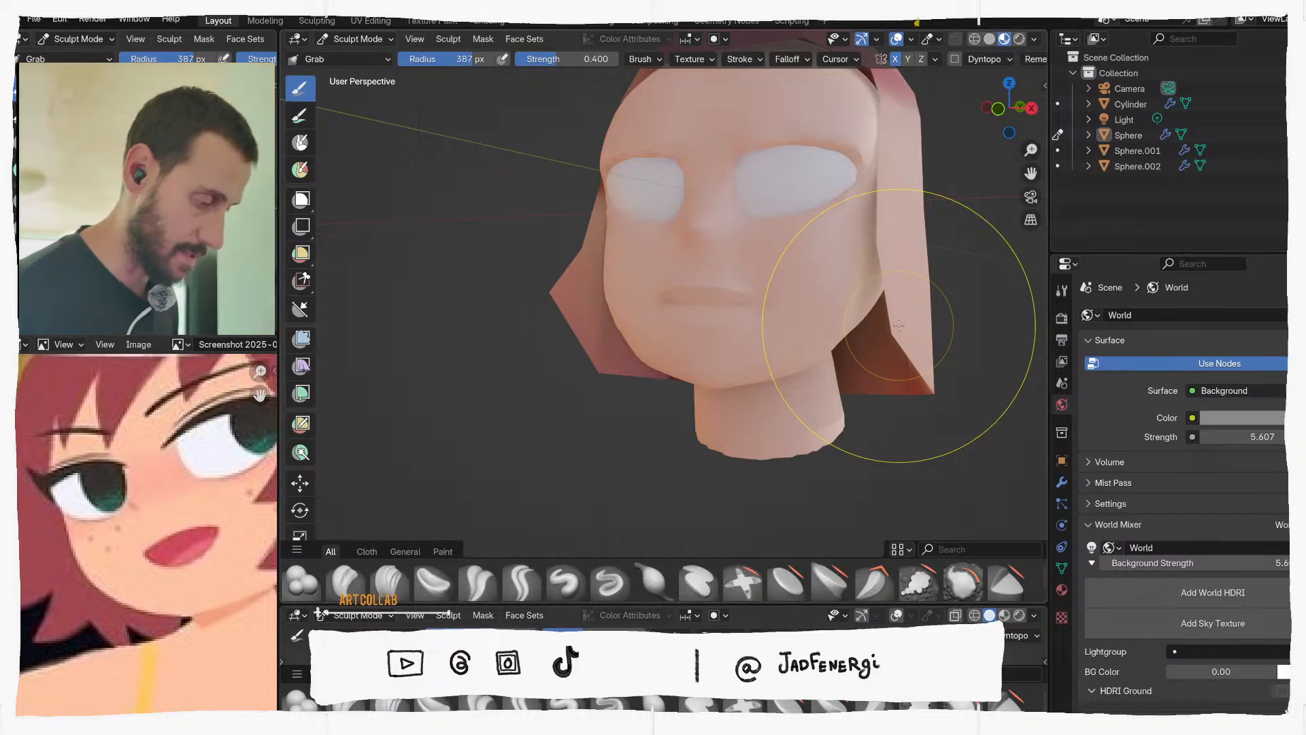
{"action": "mouse_move", "coordinate": [899, 326]}
{"action": "middle_mouse_down"}
{"action": "mouse_move", "coordinate": [635, 268]}
{"action": "mouse_move", "coordinate": [615, 218]}
{"action": "mouse_move", "coordinate": [647, 204]}
{"action": "mouse_move", "coordinate": [647, 257]}
{"action": "mouse_move", "coordinate": [578, 182]}
{"action": "middle_mouse_up"}
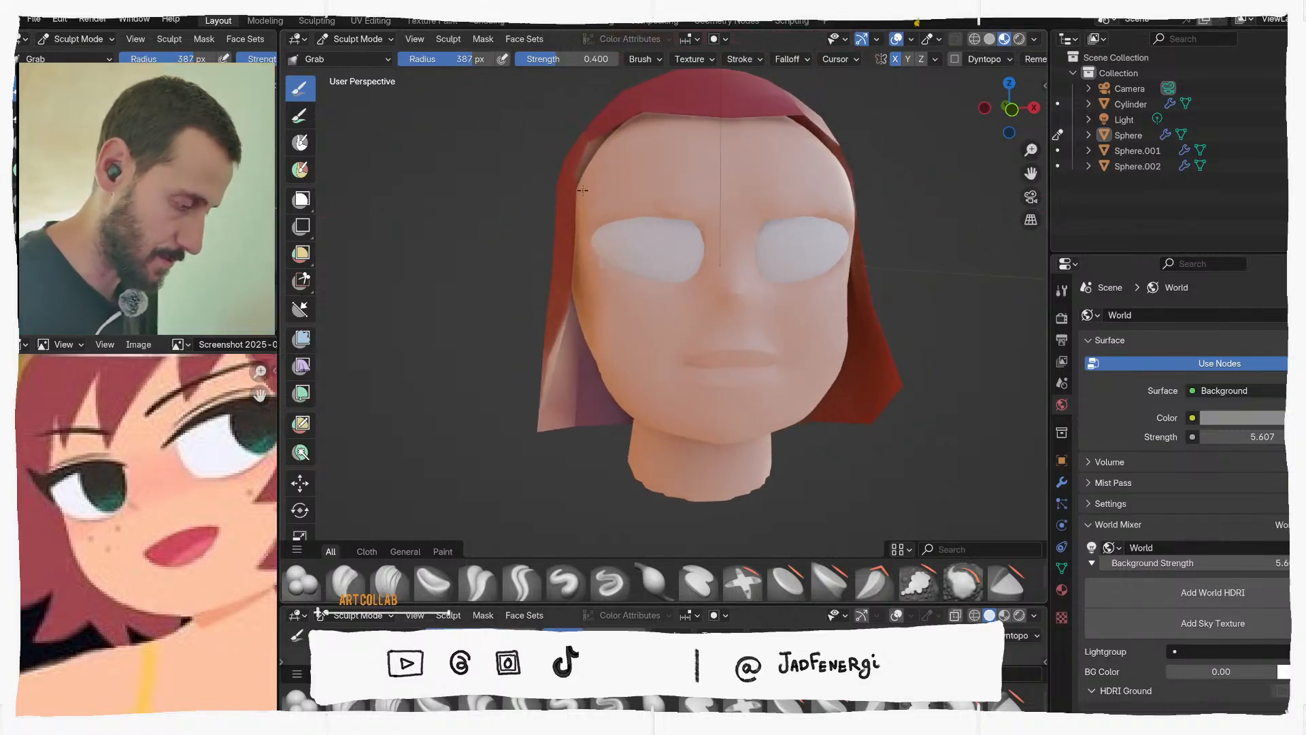
{"action": "mouse_move", "coordinate": [875, 175]}
{"action": "middle_mouse_down"}
{"action": "mouse_move", "coordinate": [855, 219]}
{"action": "mouse_move", "coordinate": [891, 180]}
{"action": "middle_mouse_up"}
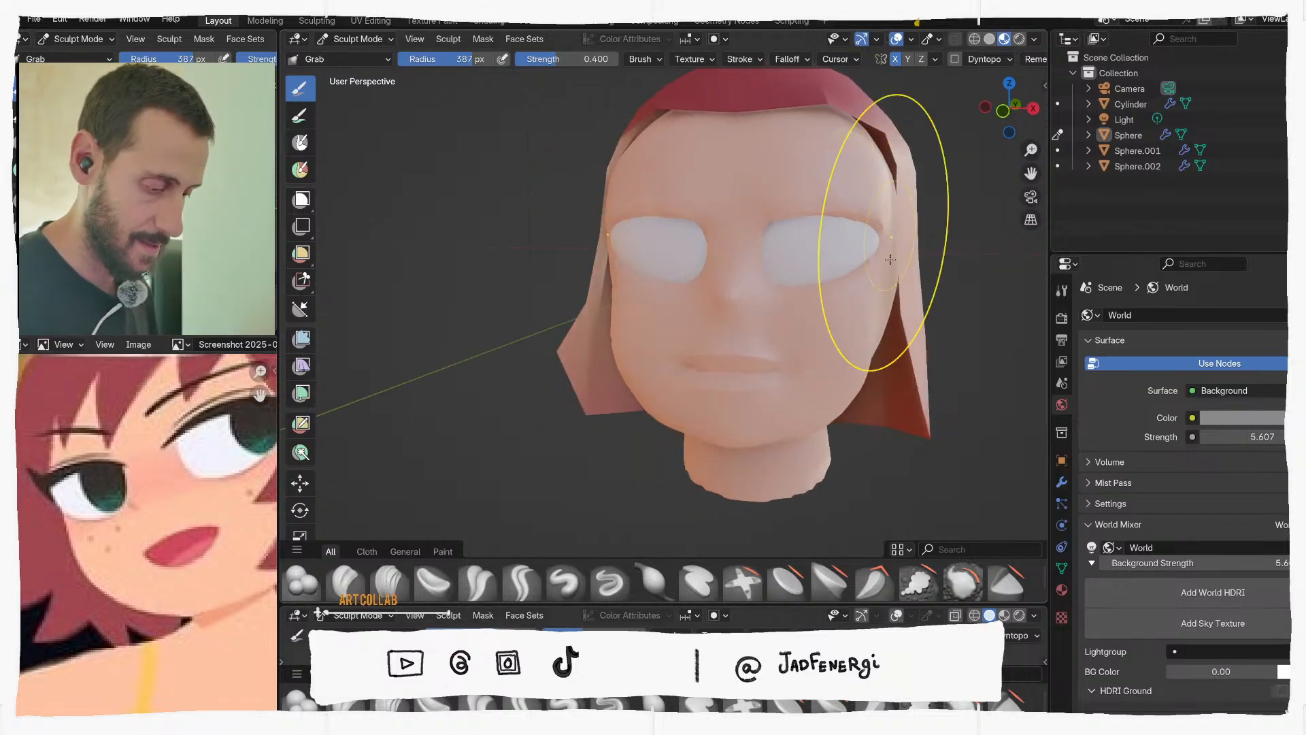
{"action": "mouse_move", "coordinate": [851, 327]}
{"action": "middle_mouse_down"}
{"action": "mouse_move", "coordinate": [840, 317]}
{"action": "mouse_move", "coordinate": [852, 385]}
{"action": "middle_mouse_up"}
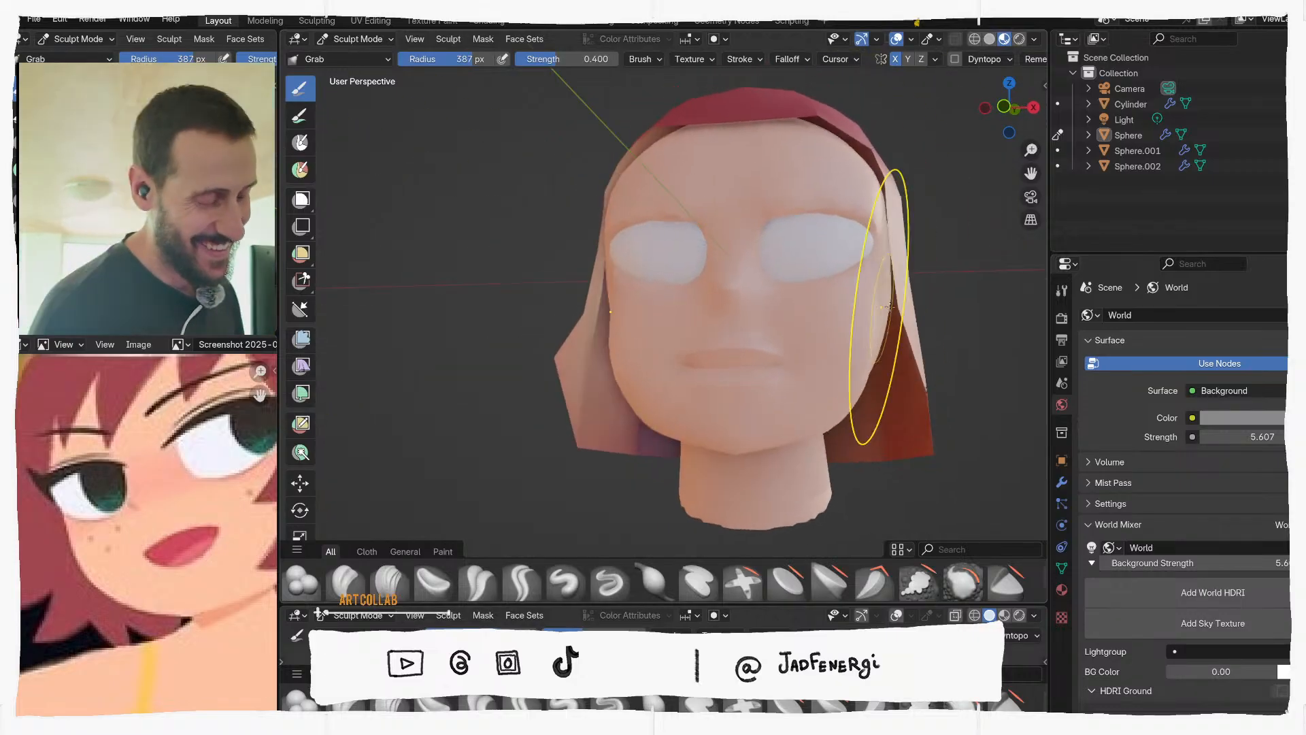
Refine the jawline beside the chin using Grab radii of 293 px and 262 px
{"action": "key", "text": "f"}
{"action": "left_click", "coordinate": [702, 438]}
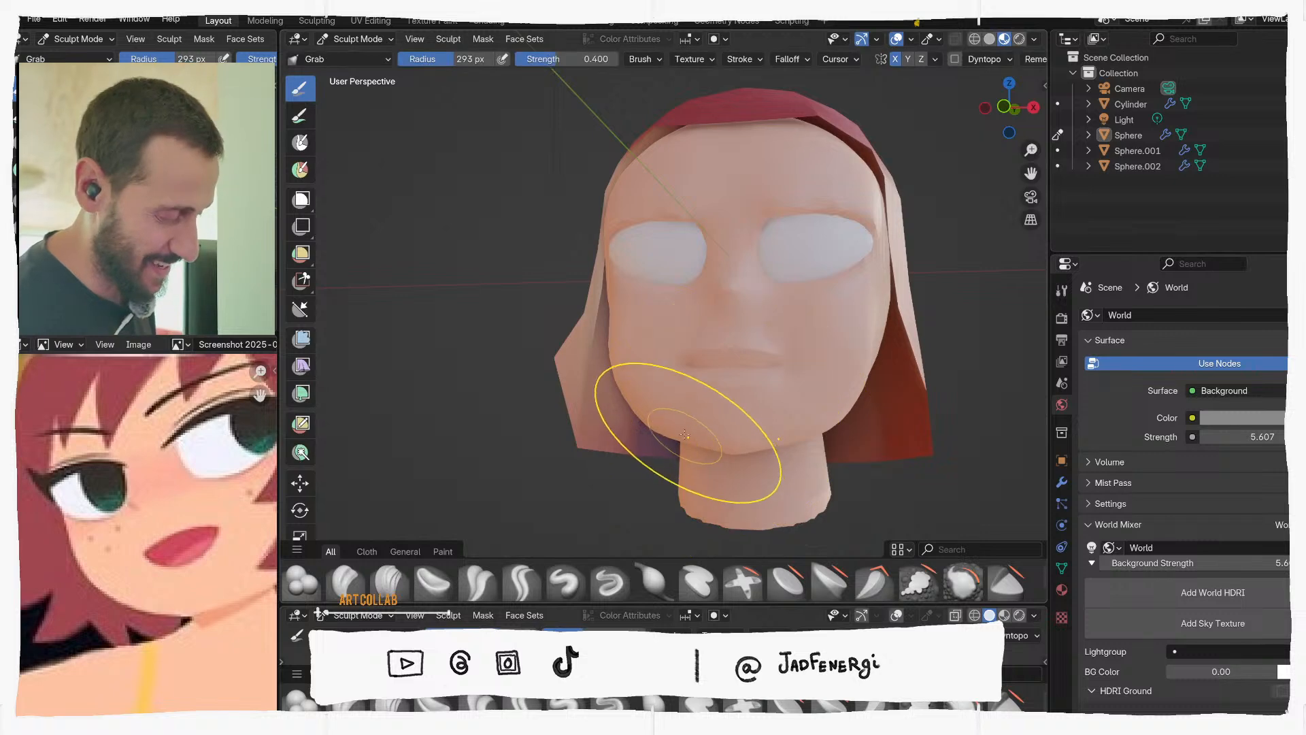
{"action": "middle_click_drag", "start_coordinate": [688, 434], "coordinate": [688, 445]}
{"action": "key", "text": "f"}
{"action": "left_click", "coordinate": [672, 436]}
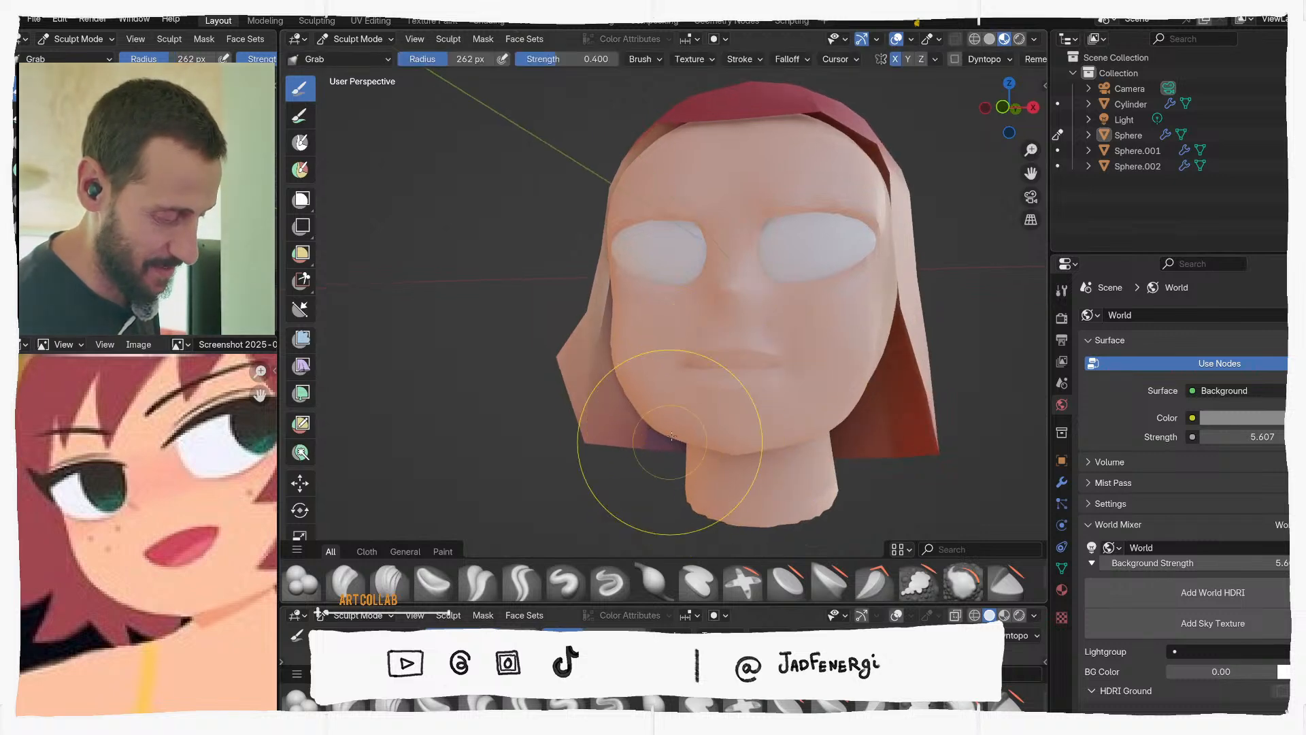
Reduce the Grab brush radius to 167 px and refine the middle of the upper lip
{"action": "scroll", "coordinate": [813, 373], "scroll_direction": "up", "scroll_amount": 3}
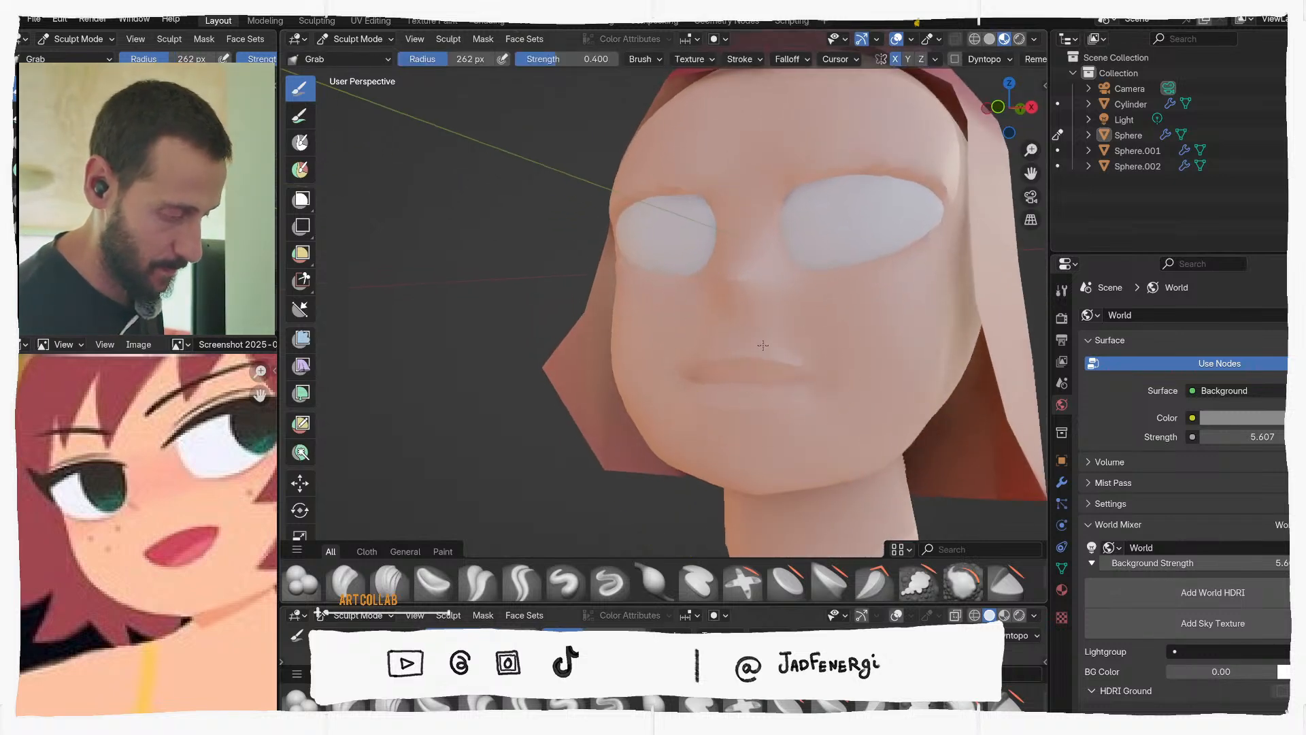
{"action": "mouse_move", "coordinate": [759, 362]}
{"action": "middle_mouse_down"}
{"action": "mouse_move", "coordinate": [790, 344]}
{"action": "mouse_move", "coordinate": [773, 378]}
{"action": "middle_mouse_up"}
{"action": "key", "text": "f"}
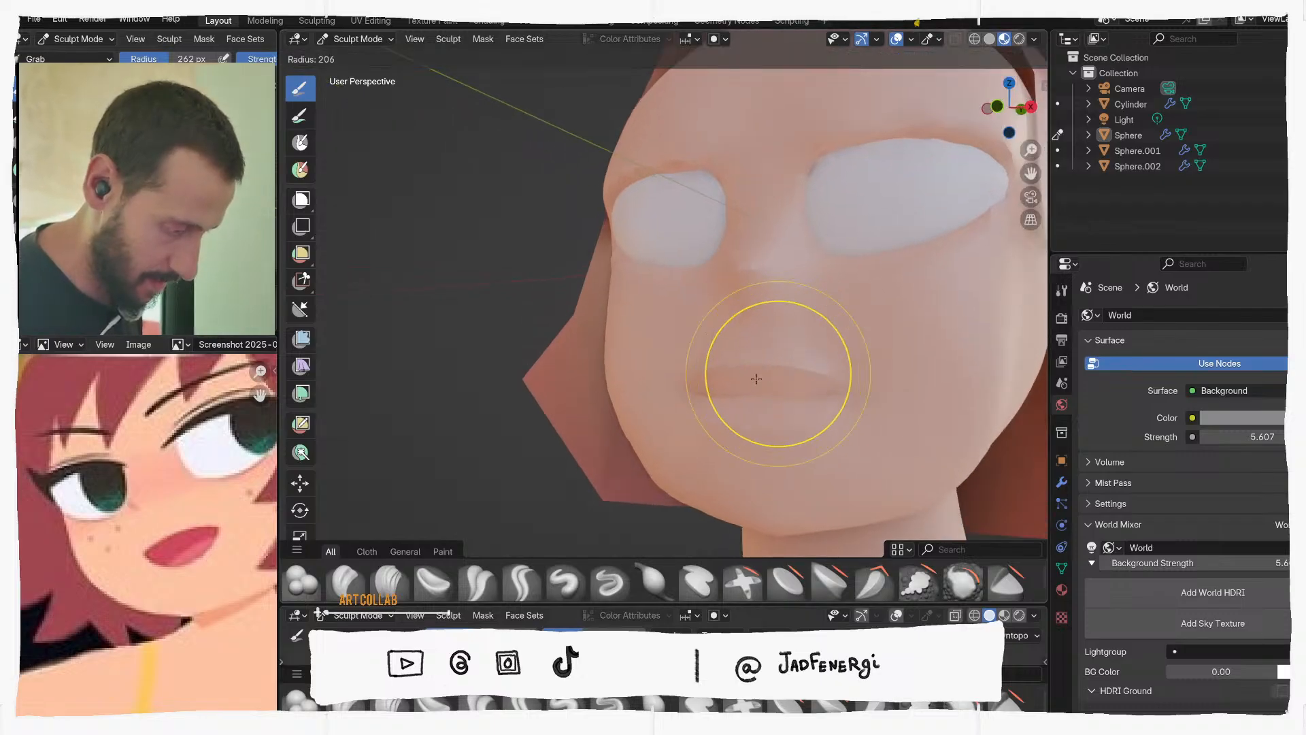
{"action": "left_click", "coordinate": [747, 366]}
{"action": "key", "text": "f"}
{"action": "left_click", "coordinate": [747, 375]}
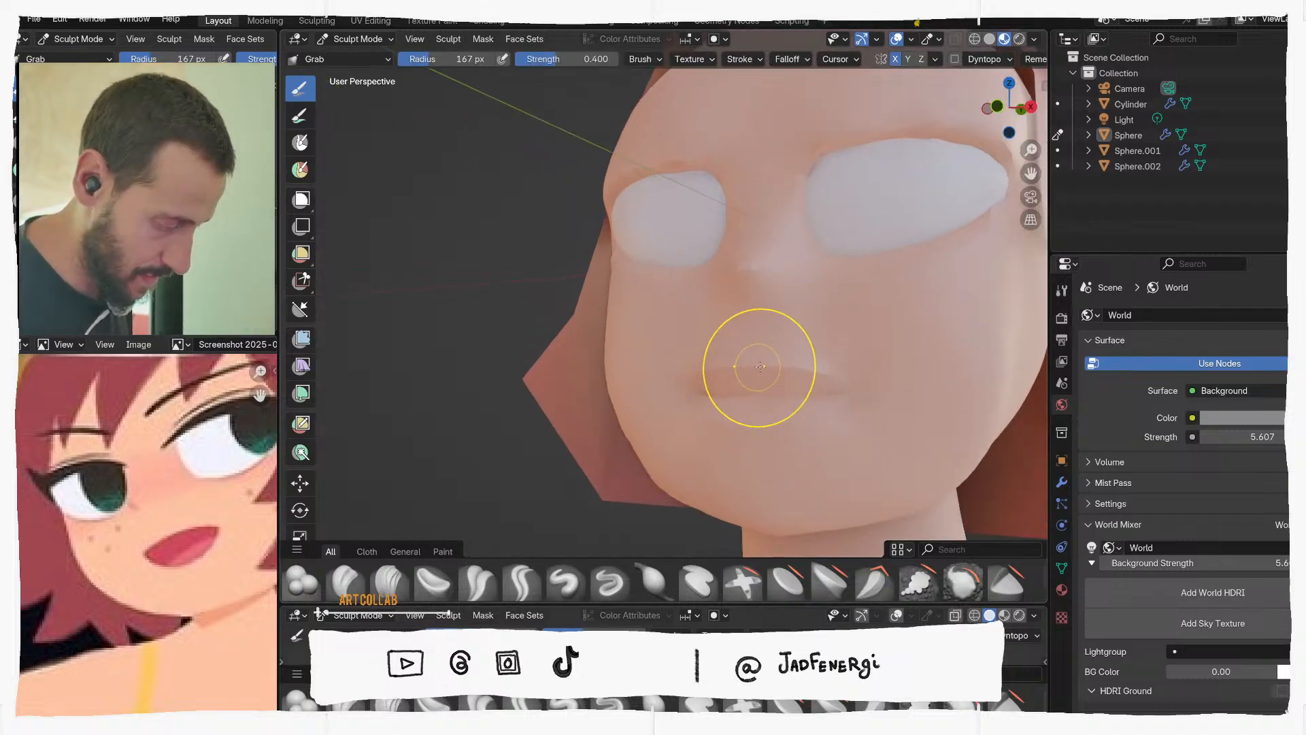
Adjust the mouth corner with a 218 px Grab brush and the area below the lower lip with a 174 px one
{"action": "key", "text": "f"}
{"action": "left_click", "coordinate": [759, 298]}
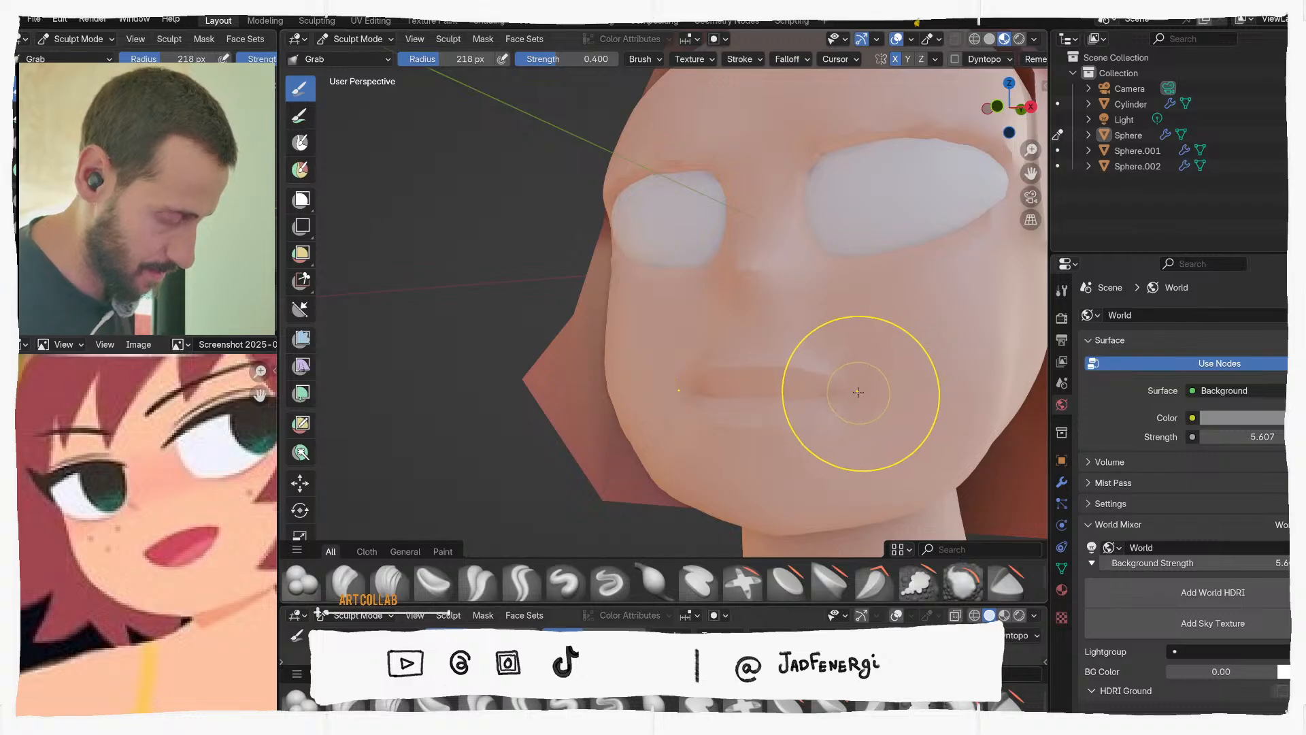
{"action": "middle_click_drag", "start_coordinate": [850, 401], "coordinate": [860, 393]}
{"action": "key", "text": "f"}
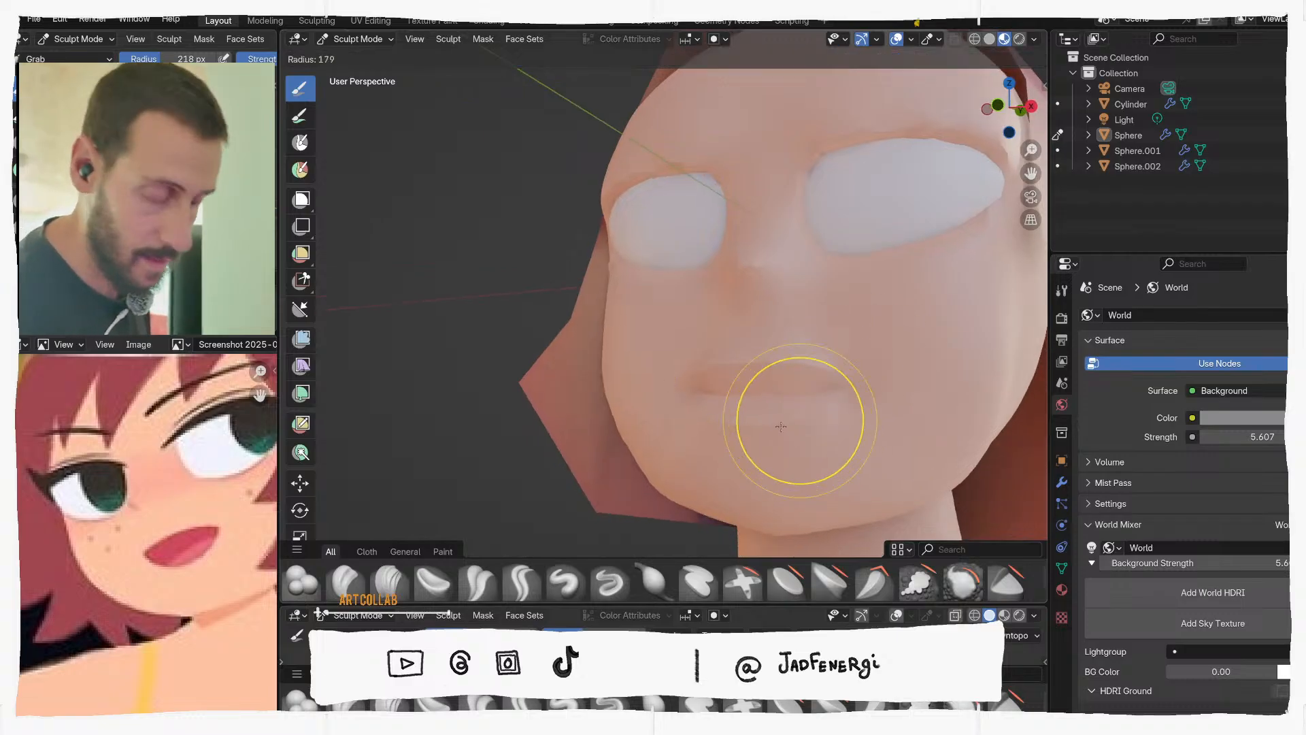
{"action": "left_click", "coordinate": [769, 424]}
{"action": "scroll", "coordinate": [806, 415], "scroll_direction": "down", "scroll_amount": 3}
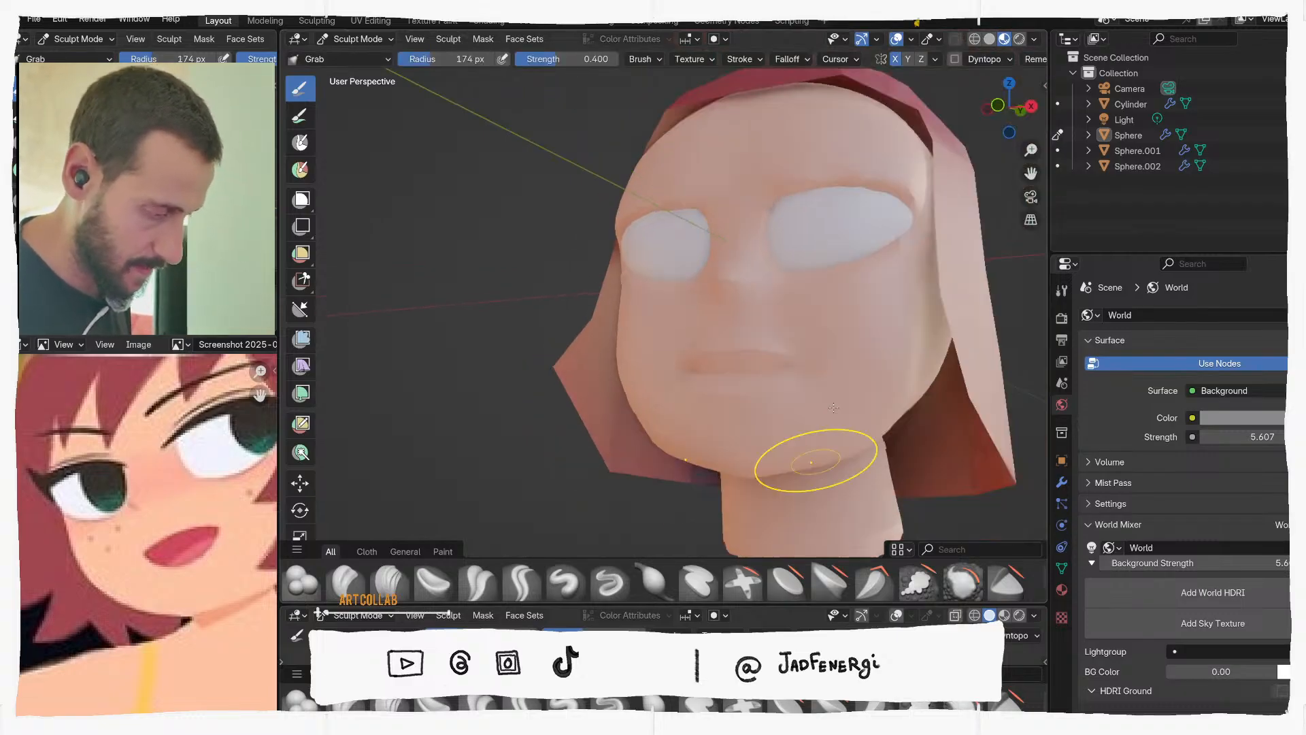
Try reshaping the lower cheek contour beside the mouth with a 237 px Grab brush
{"action": "mouse_move", "coordinate": [811, 452]}
{"action": "middle_mouse_down"}
{"action": "mouse_move", "coordinate": [808, 467]}
{"action": "mouse_move", "coordinate": [825, 467]}
{"action": "mouse_move", "coordinate": [845, 443]}
{"action": "mouse_move", "coordinate": [865, 381]}
{"action": "middle_mouse_up"}
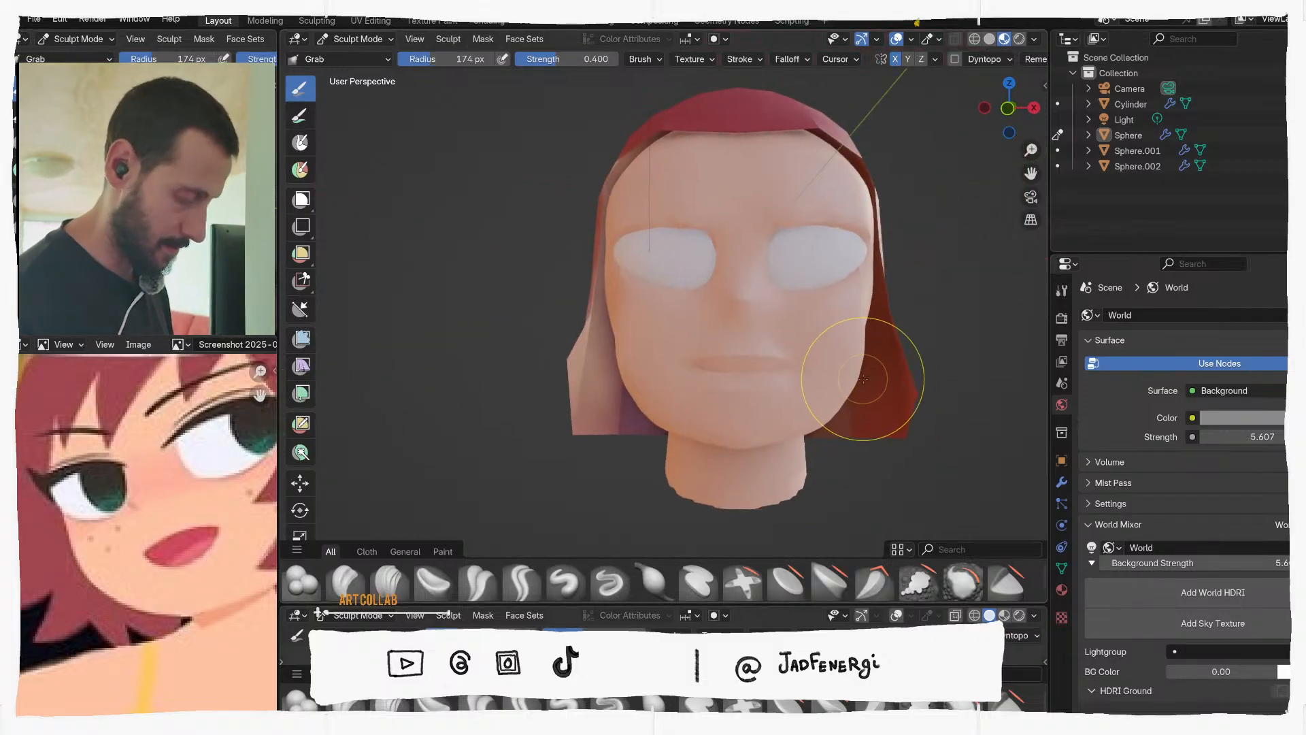
{"action": "key", "text": "f"}
{"action": "left_click", "coordinate": [853, 376]}
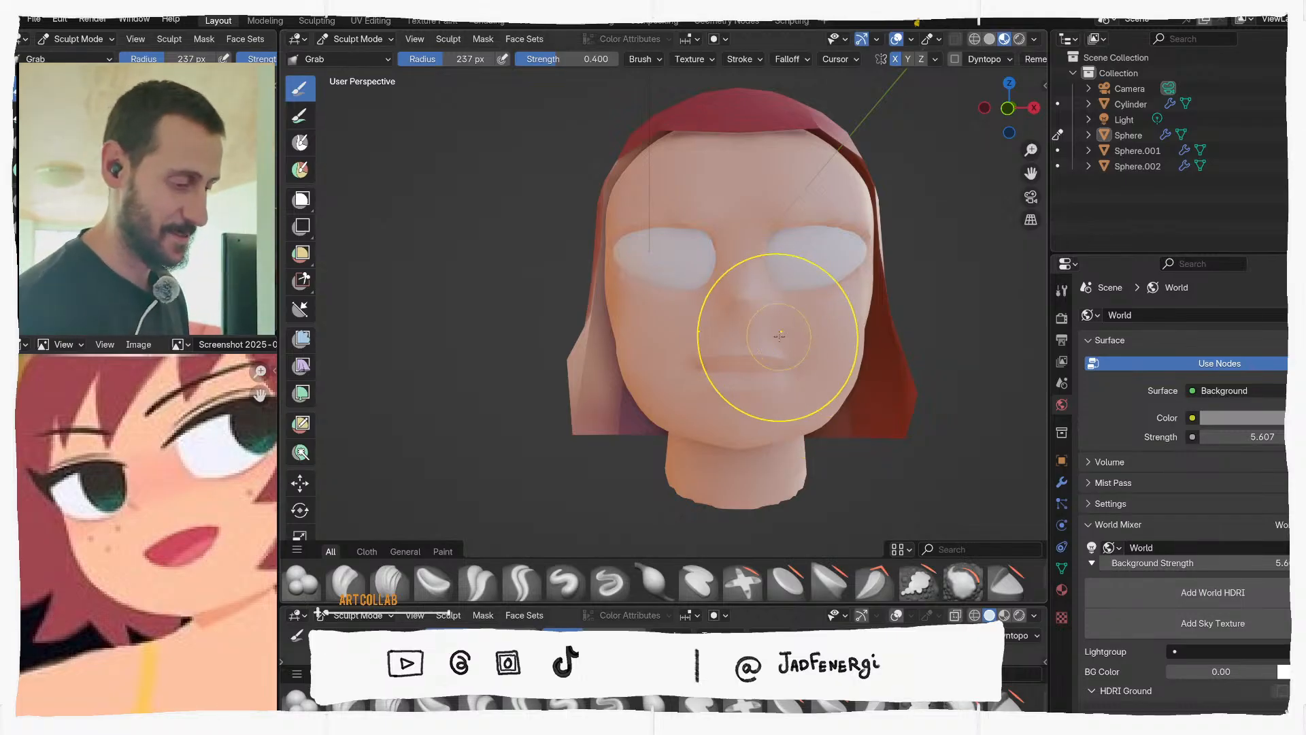
{"action": "mouse_move", "coordinate": [742, 299]}
{"action": "middle_mouse_down"}
{"action": "mouse_move", "coordinate": [737, 340]}
{"action": "mouse_move", "coordinate": [793, 340]}
{"action": "middle_mouse_up"}
{"action": "left_click_drag", "start_coordinate": [709, 373], "coordinate": [705, 375]}
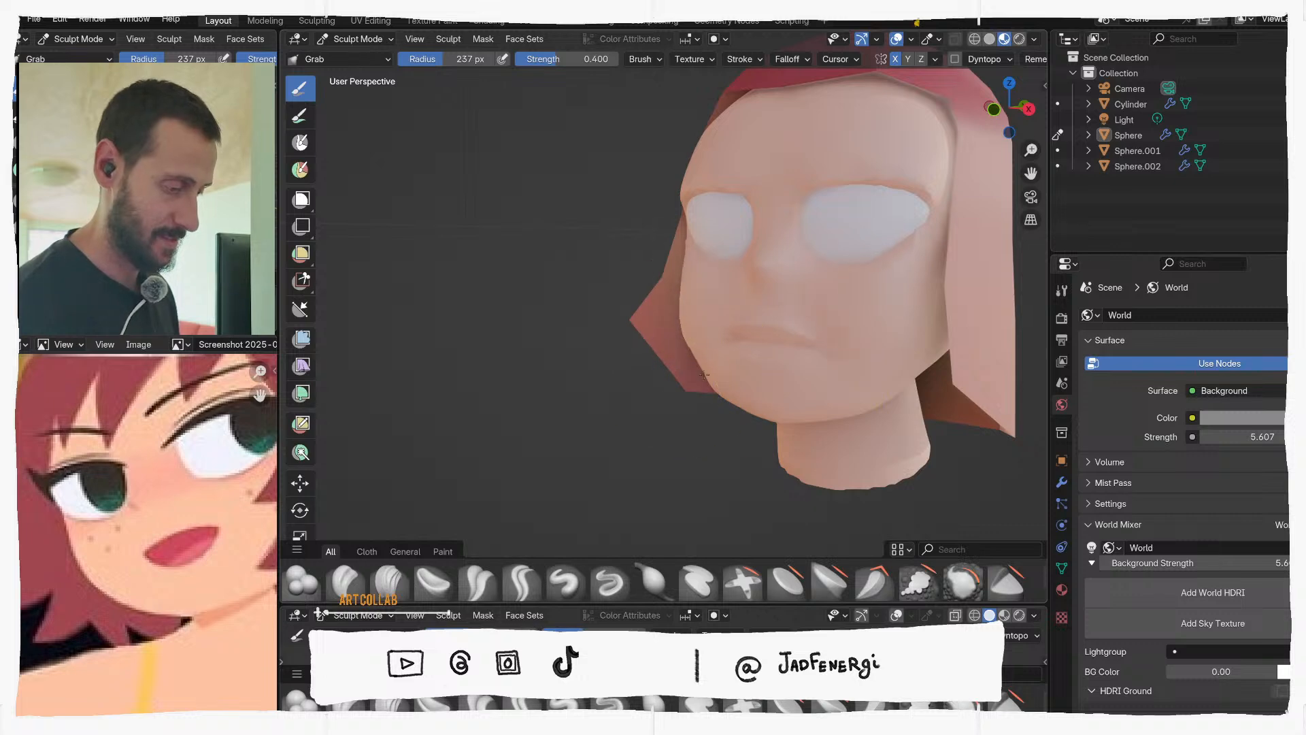
{"action": "key", "text": "ctrl+z"}
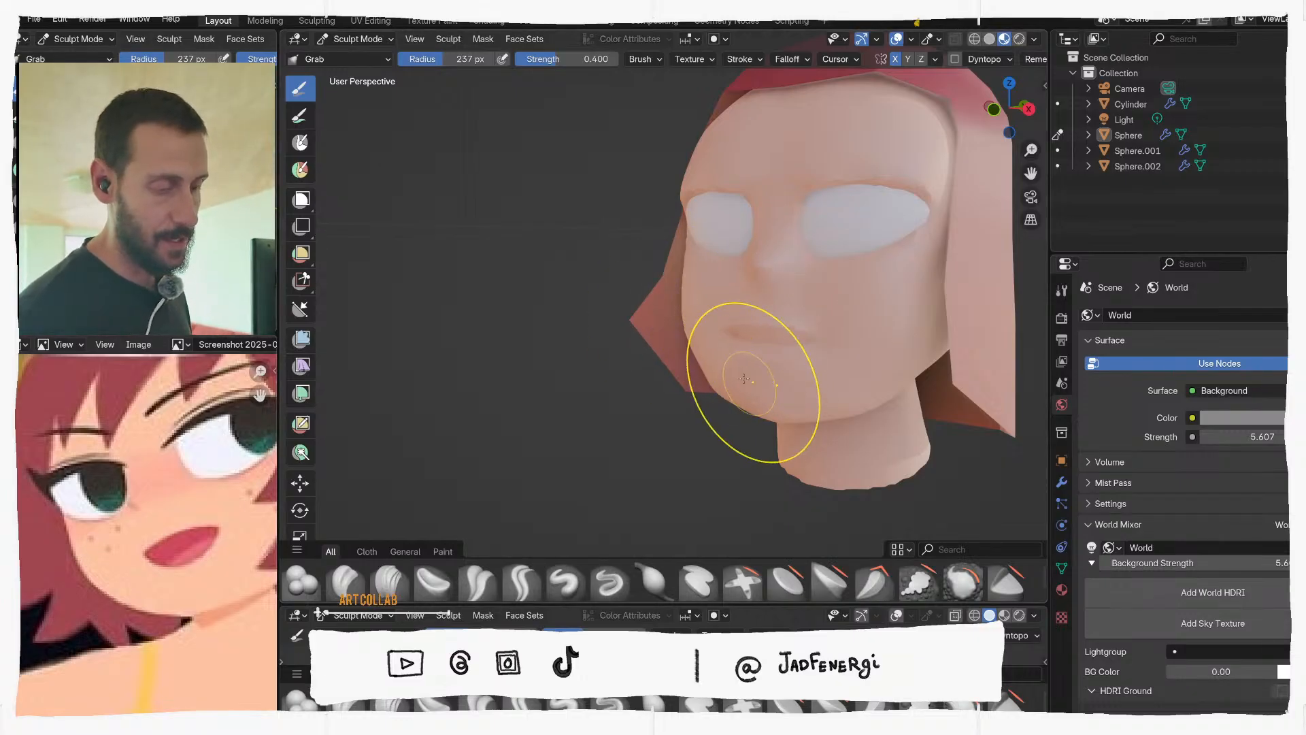
From a low three-quarter angle, set the Grab brush radius to 340 px and adjust the forehead contour
{"action": "mouse_move", "coordinate": [706, 329]}
{"action": "middle_mouse_down"}
{"action": "mouse_move", "coordinate": [879, 334]}
{"action": "mouse_move", "coordinate": [846, 306]}
{"action": "mouse_move", "coordinate": [846, 234]}
{"action": "middle_mouse_up"}
{"action": "key", "text": "f"}
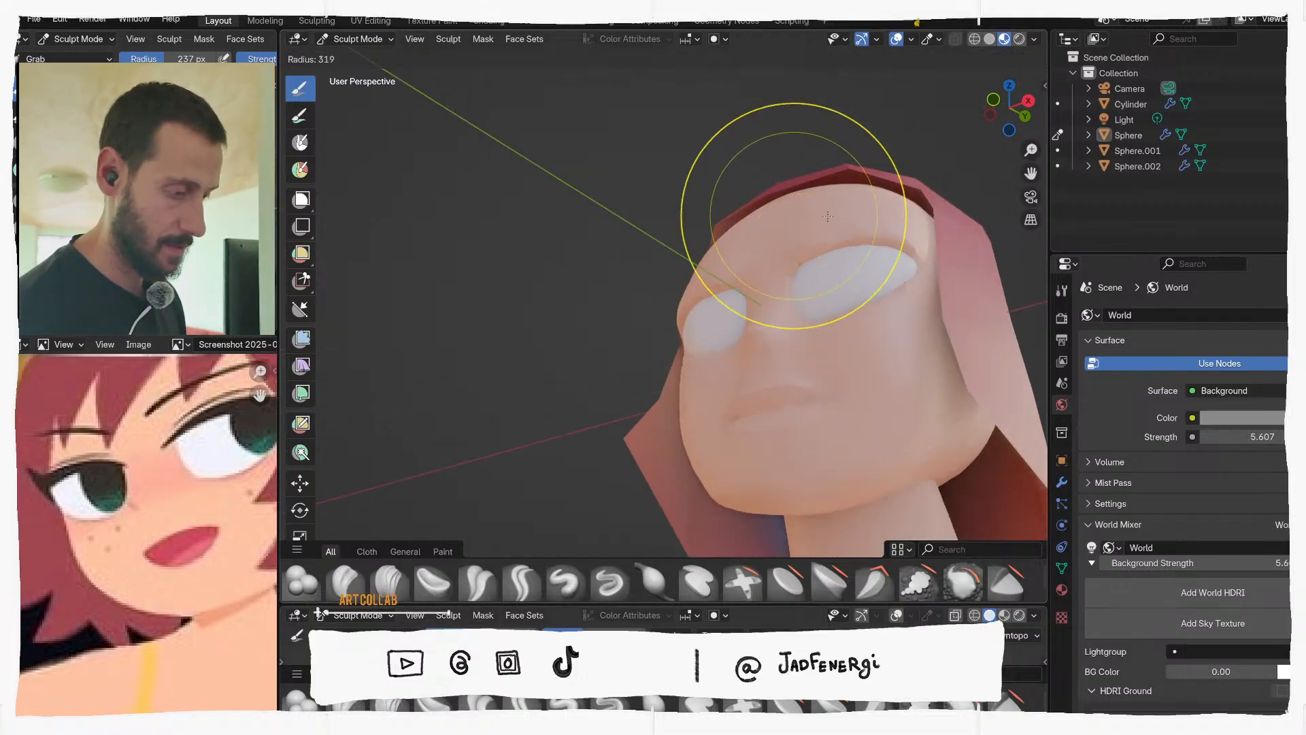
{"action": "left_click", "coordinate": [917, 217]}
{"action": "left_click_drag", "start_coordinate": [760, 218], "coordinate": [782, 203]}
{"action": "mouse_move", "coordinate": [875, 279]}
{"action": "middle_mouse_down"}
{"action": "mouse_move", "coordinate": [875, 408]}
{"action": "mouse_move", "coordinate": [830, 367]}
{"action": "mouse_move", "coordinate": [883, 316]}
{"action": "middle_mouse_up"}
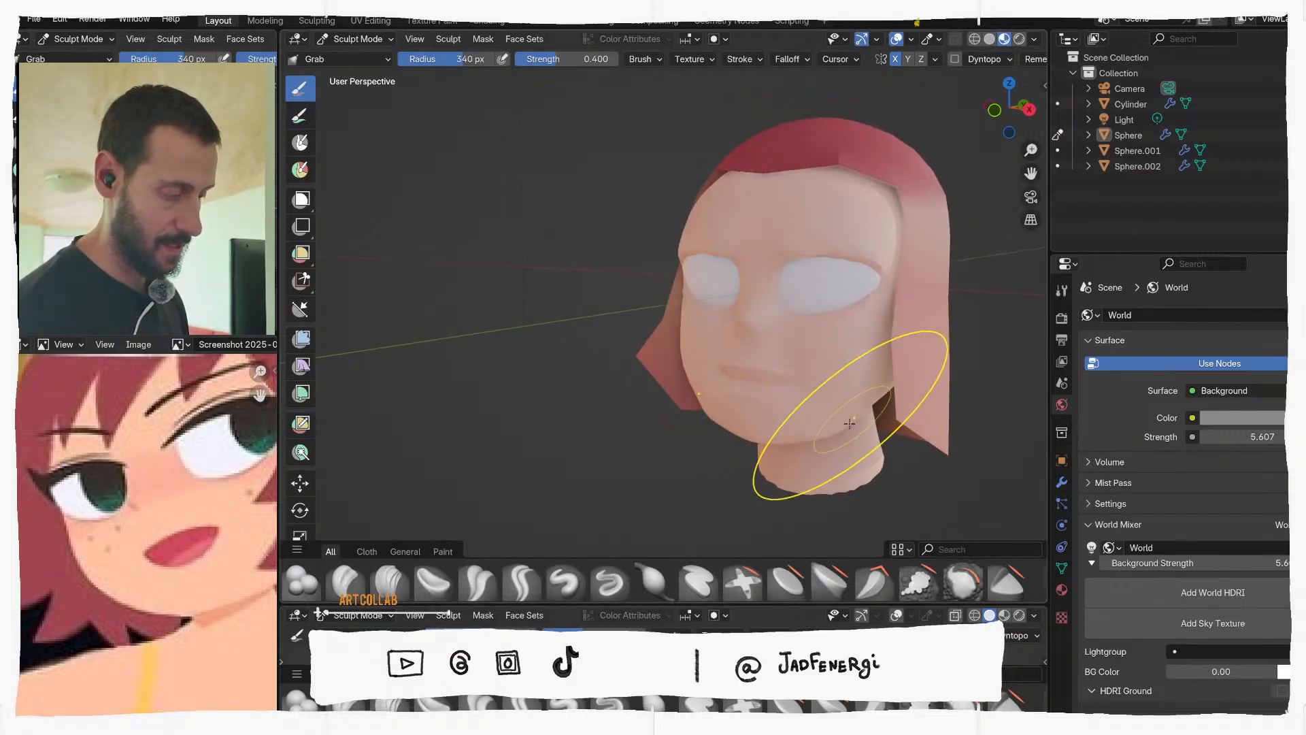
{"action": "middle_click_drag", "start_coordinate": [850, 423], "coordinate": [907, 413]}
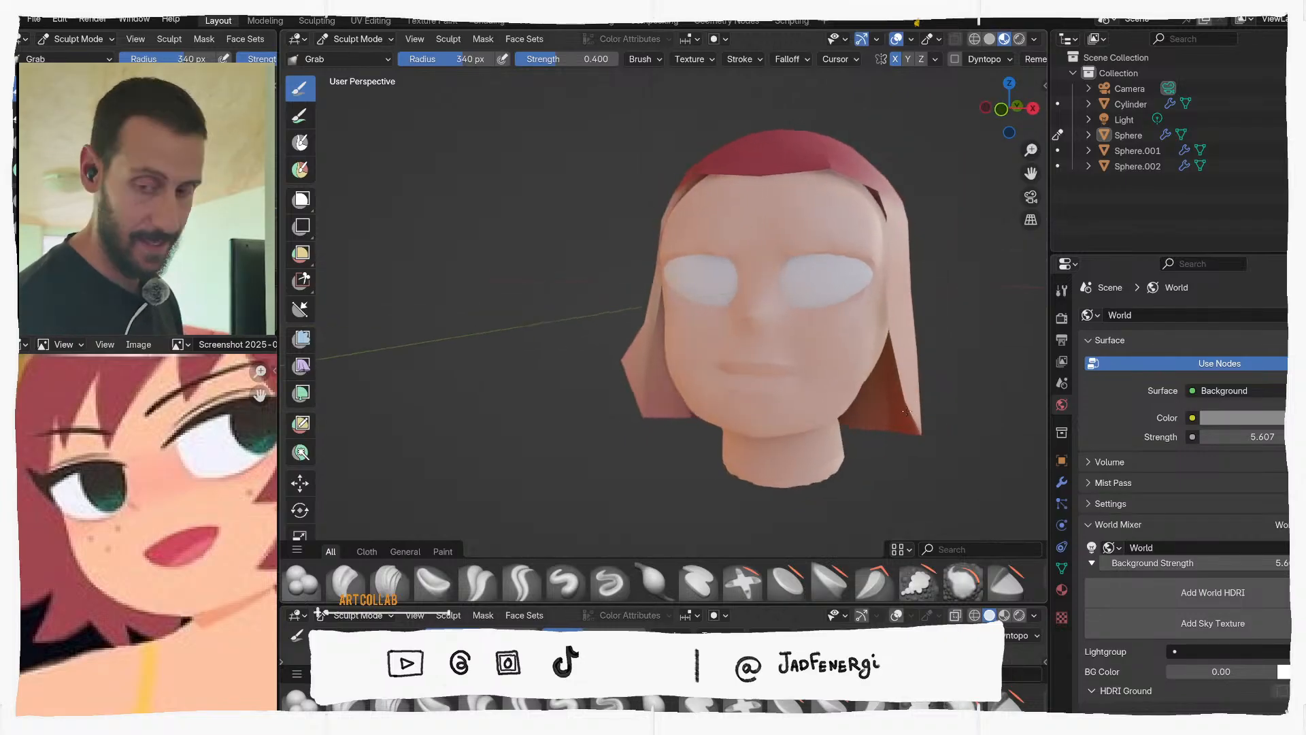
Refine the jaw contour beside the chin using Grab radii of 217 px and 301 px
{"action": "key", "text": "f"}
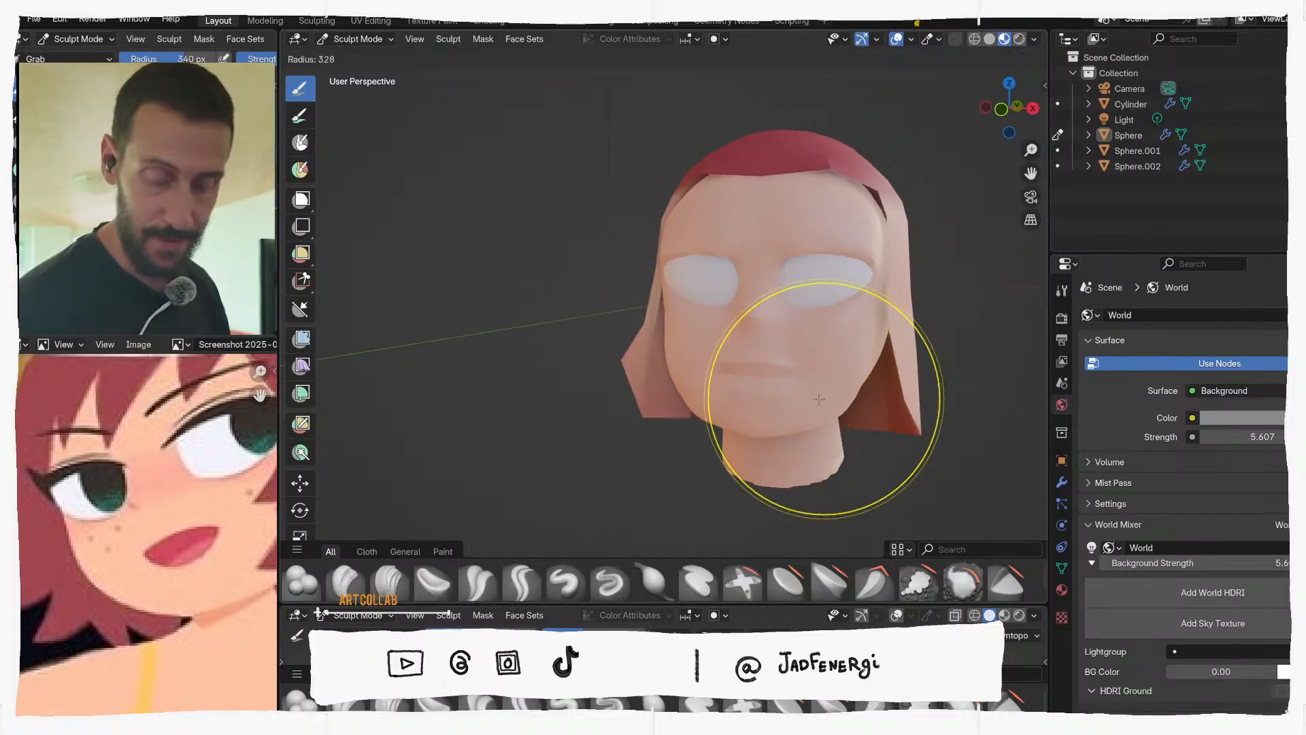
{"action": "left_click", "coordinate": [814, 426]}
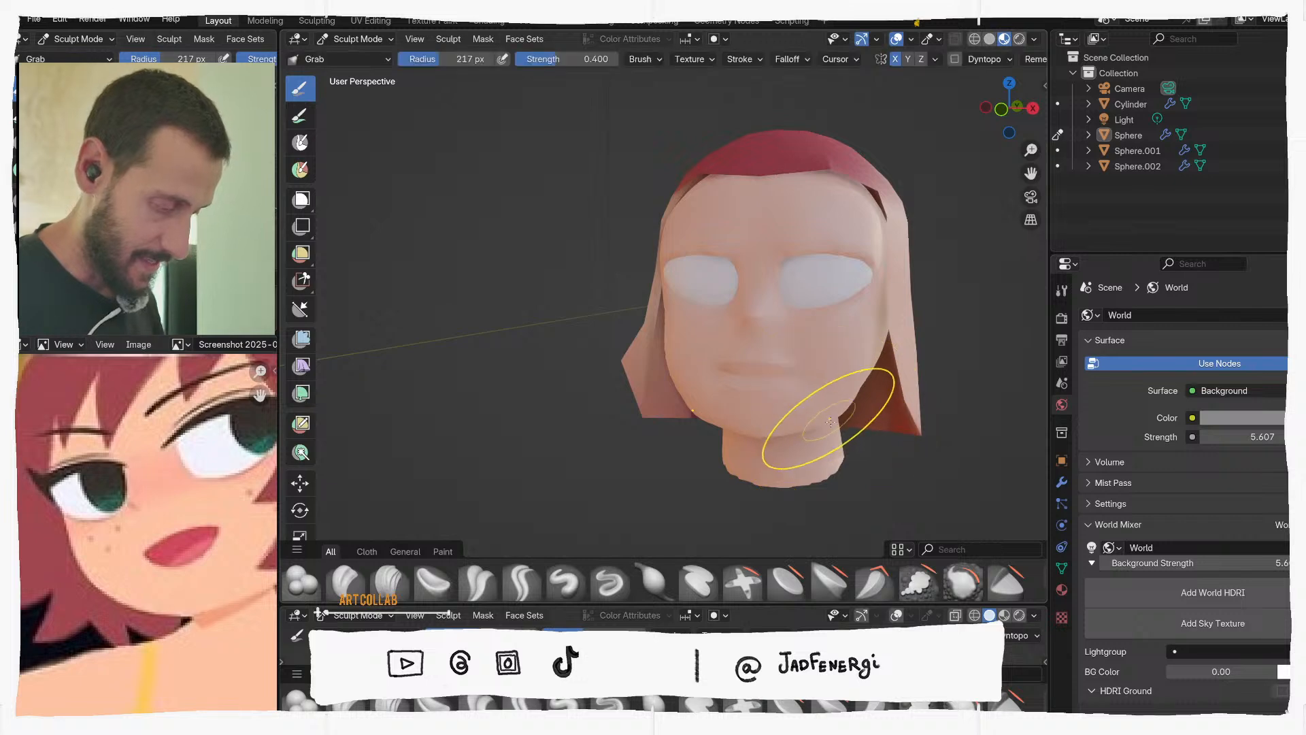
{"action": "mouse_move", "coordinate": [806, 423]}
{"action": "middle_mouse_down"}
{"action": "mouse_move", "coordinate": [846, 257]}
{"action": "mouse_move", "coordinate": [903, 370]}
{"action": "mouse_move", "coordinate": [895, 341]}
{"action": "mouse_move", "coordinate": [884, 414]}
{"action": "mouse_move", "coordinate": [878, 382]}
{"action": "mouse_move", "coordinate": [842, 459]}
{"action": "mouse_move", "coordinate": [905, 336]}
{"action": "mouse_move", "coordinate": [948, 190]}
{"action": "mouse_move", "coordinate": [942, 256]}
{"action": "mouse_move", "coordinate": [967, 340]}
{"action": "mouse_move", "coordinate": [961, 374]}
{"action": "mouse_move", "coordinate": [941, 335]}
{"action": "mouse_move", "coordinate": [933, 402]}
{"action": "mouse_move", "coordinate": [962, 407]}
{"action": "mouse_move", "coordinate": [930, 355]}
{"action": "middle_mouse_up"}
{"action": "key", "text": "f"}
{"action": "left_click", "coordinate": [986, 245]}
{"action": "mouse_move", "coordinate": [781, 374]}
{"action": "middle_mouse_down"}
{"action": "mouse_move", "coordinate": [805, 368]}
{"action": "mouse_move", "coordinate": [707, 377]}
{"action": "middle_mouse_up"}
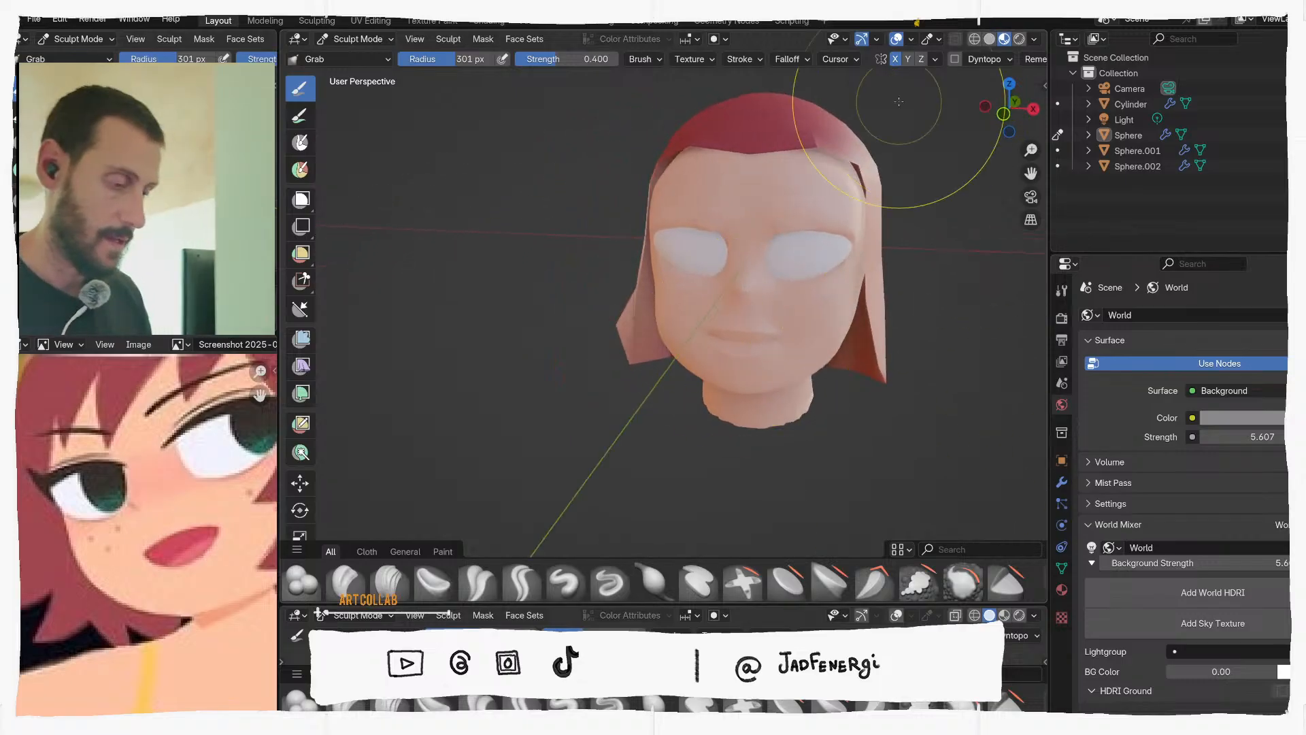
{"action": "scroll", "coordinate": [825, 249], "scroll_direction": "down", "scroll_amount": 4}
{"action": "mouse_move", "coordinate": [825, 248]}
{"action": "middle_mouse_down"}
{"action": "mouse_move", "coordinate": [752, 256]}
{"action": "mouse_move", "coordinate": [819, 272]}
{"action": "middle_mouse_up"}
{"action": "scroll", "coordinate": [823, 257], "scroll_direction": "up", "scroll_amount": 3}
{"action": "scroll", "coordinate": [766, 274], "scroll_direction": "up", "scroll_amount": 2}
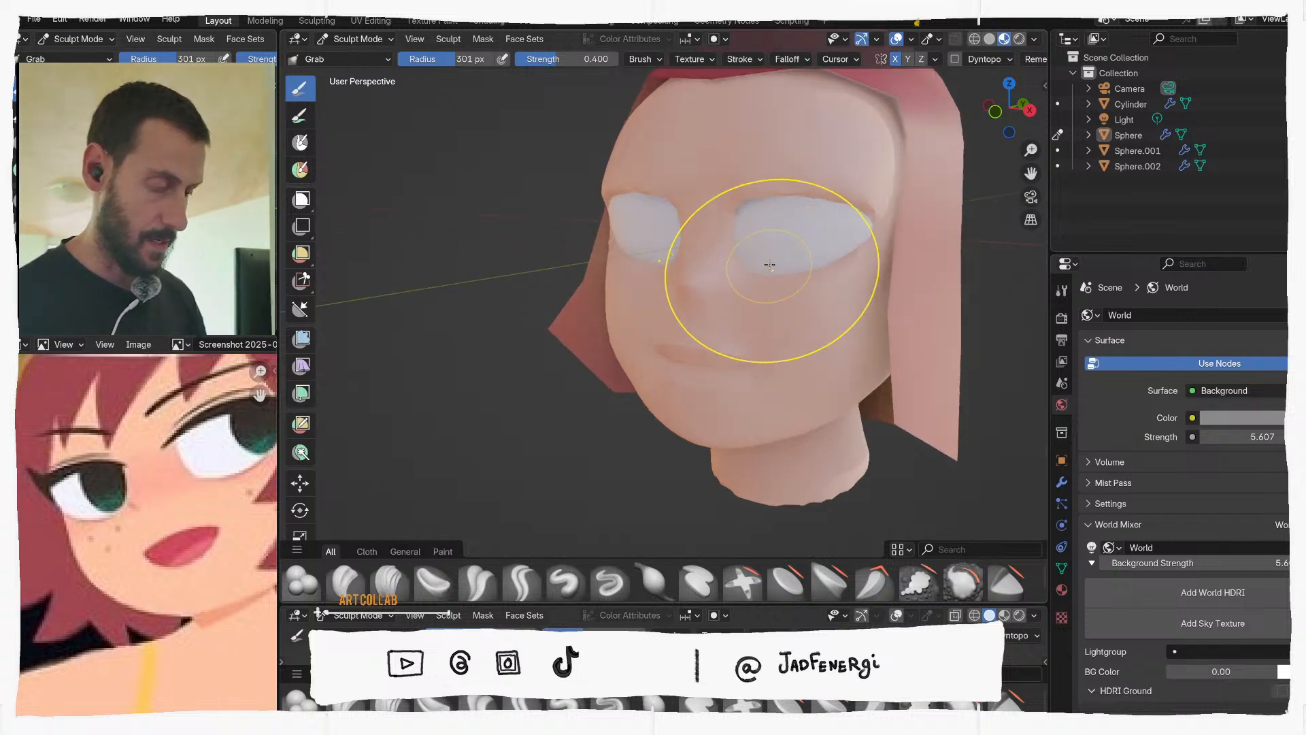